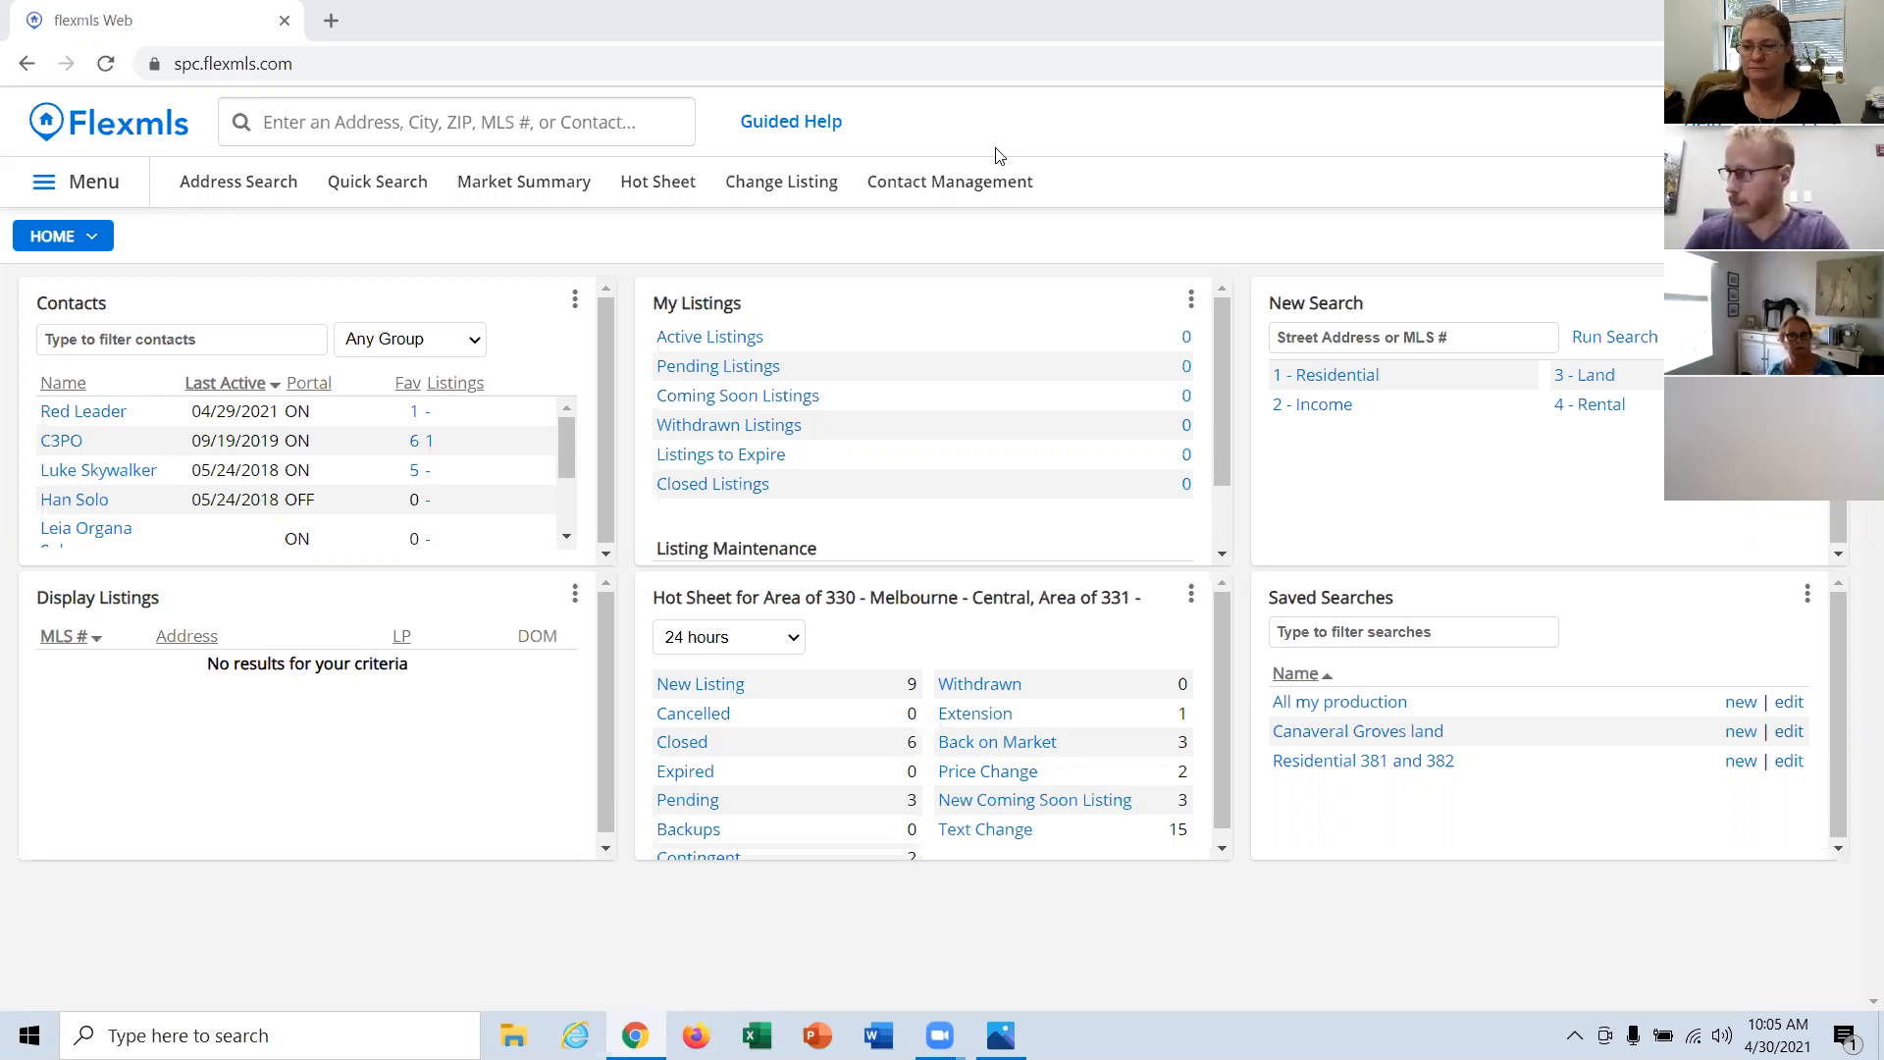
# Step: Start a residential quick search and restrict the residential sub-type to Single Family Detached
pyautogui.click(373, 189)
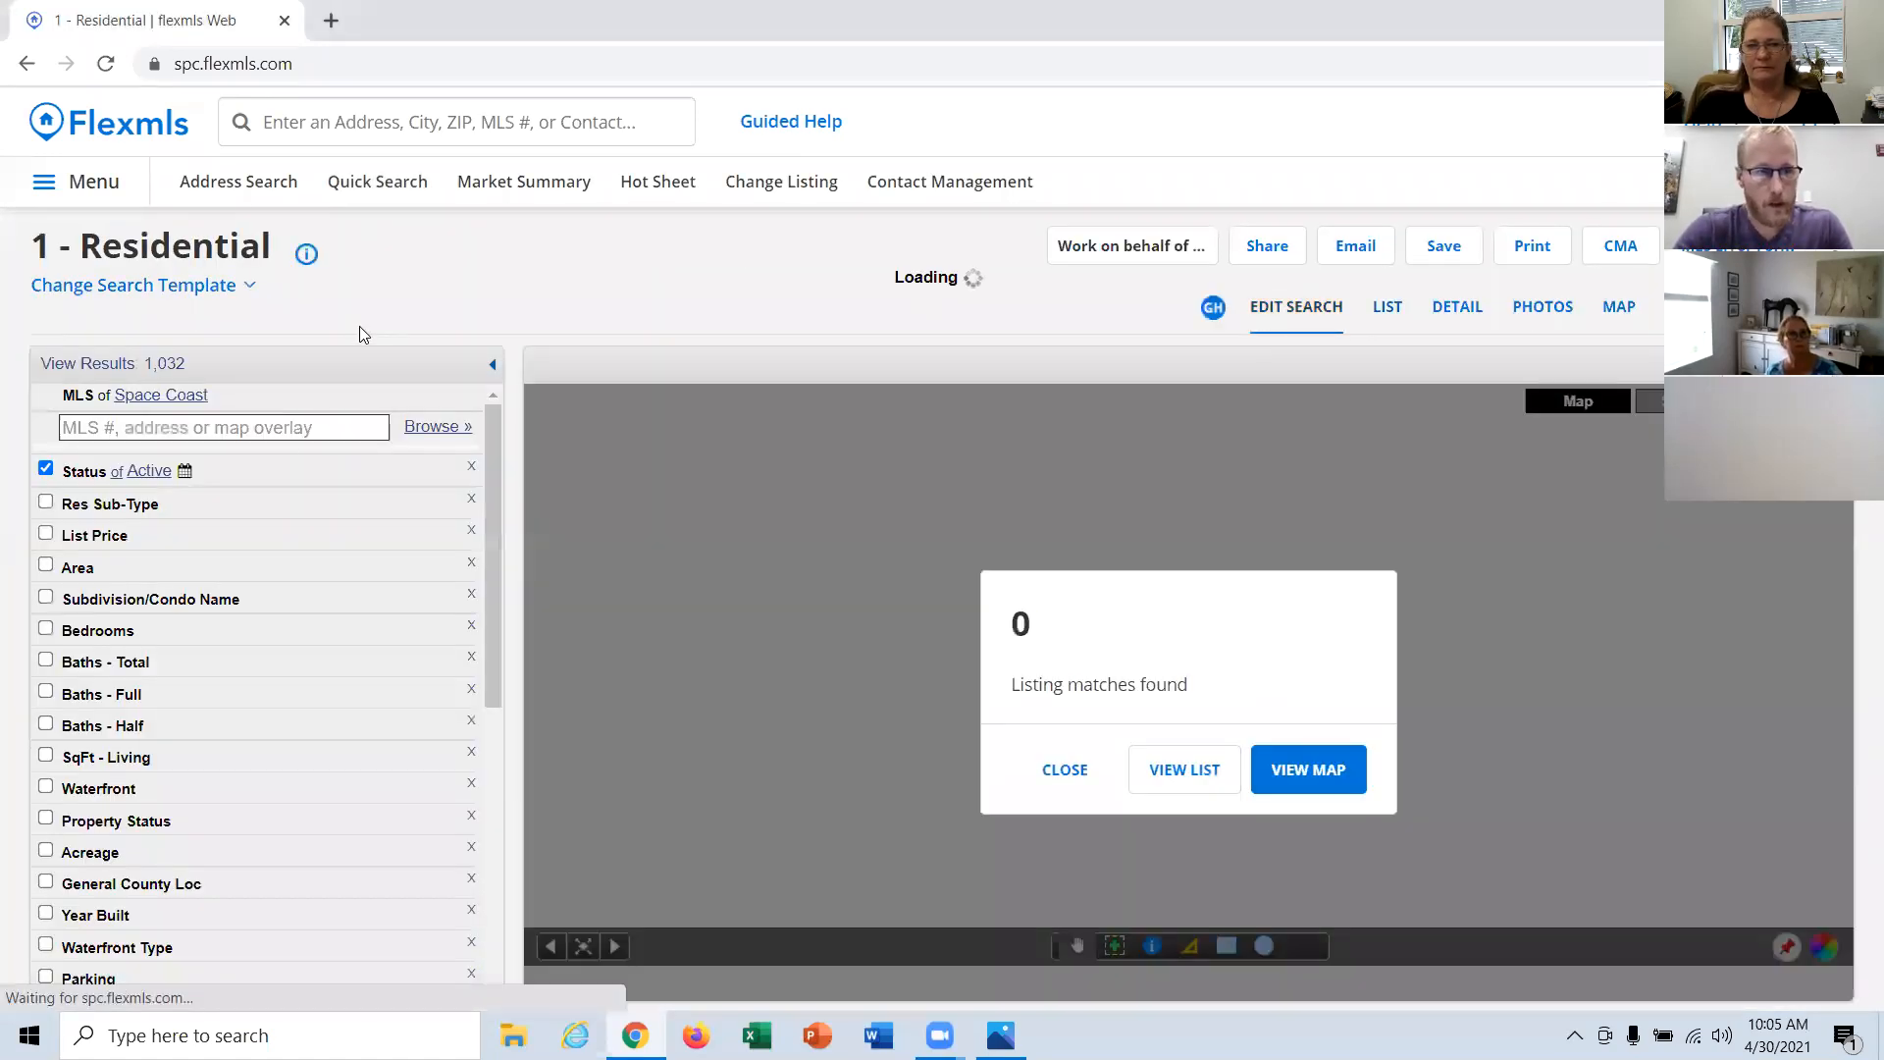
pyautogui.click(147, 506)
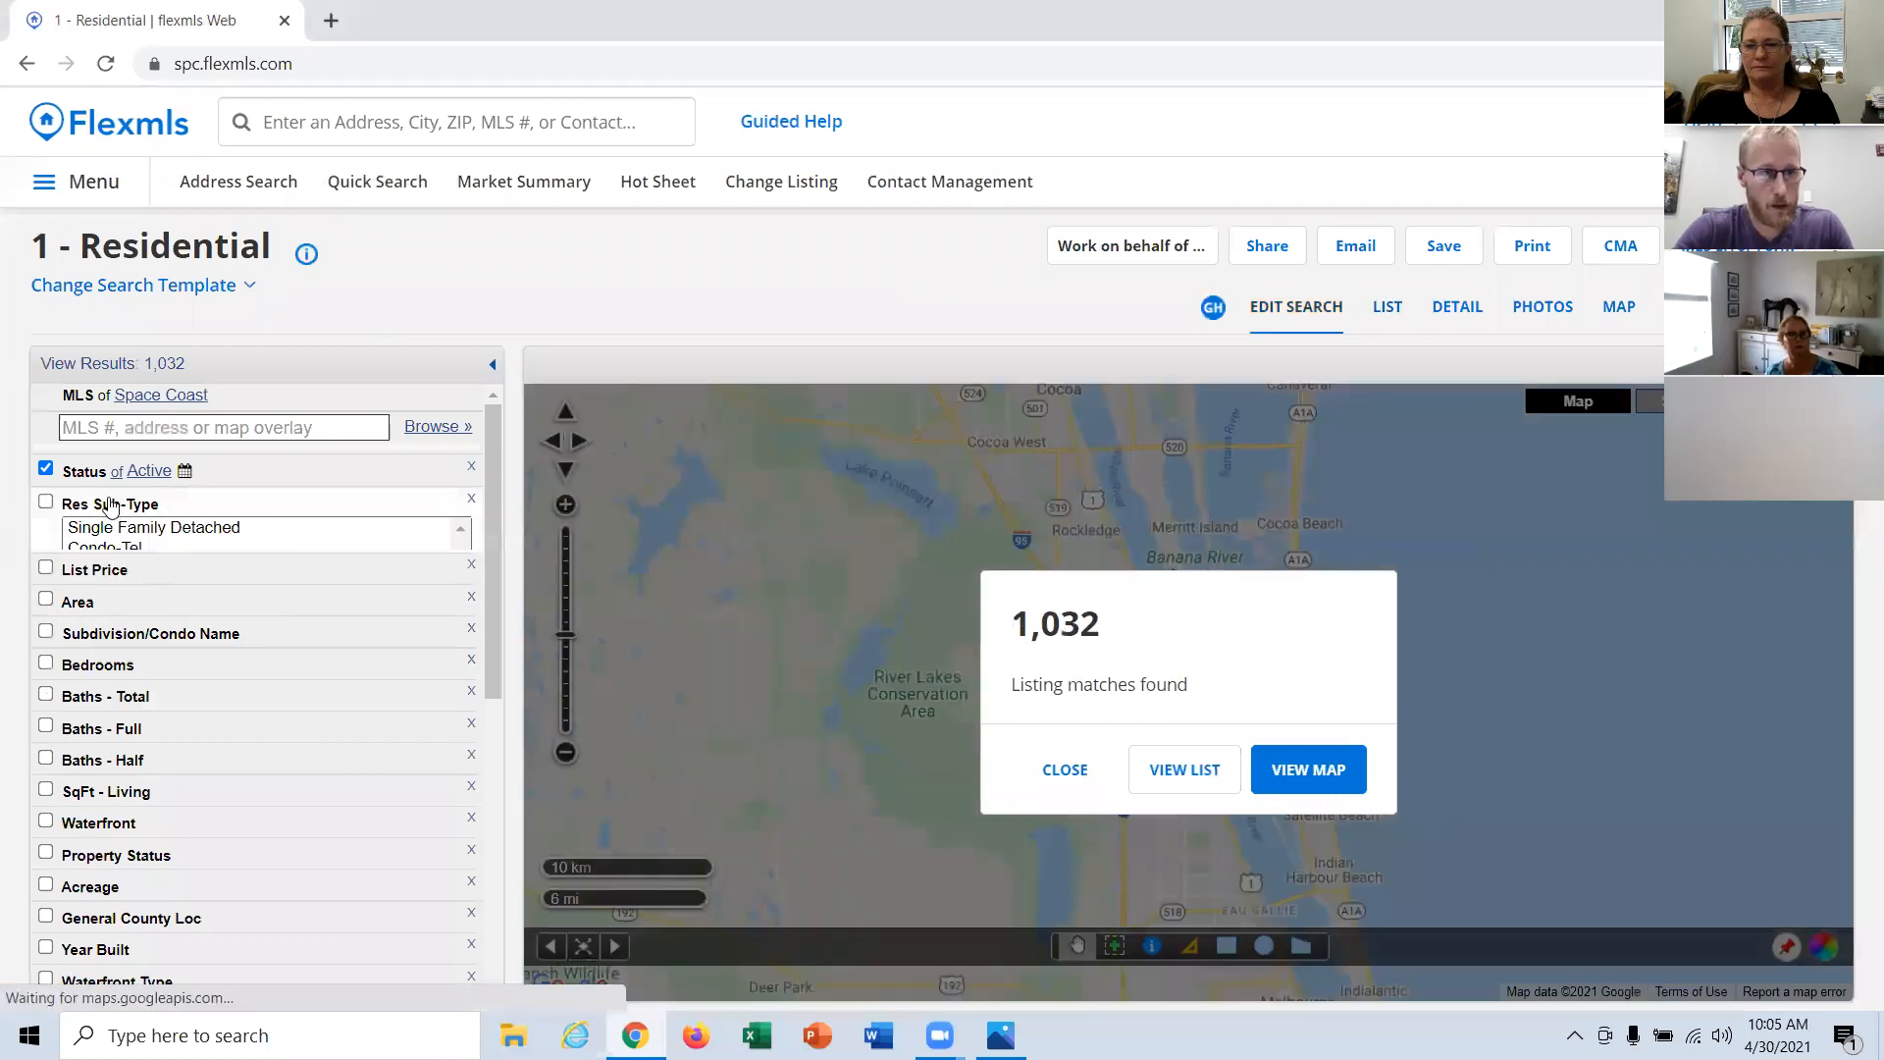
pyautogui.click(150, 534)
# Step: Limit the search area to 216 - Viera/Suntree N of Wickham and 217 - Viera West of I 95
pyautogui.scroll(-1, 201, 589)
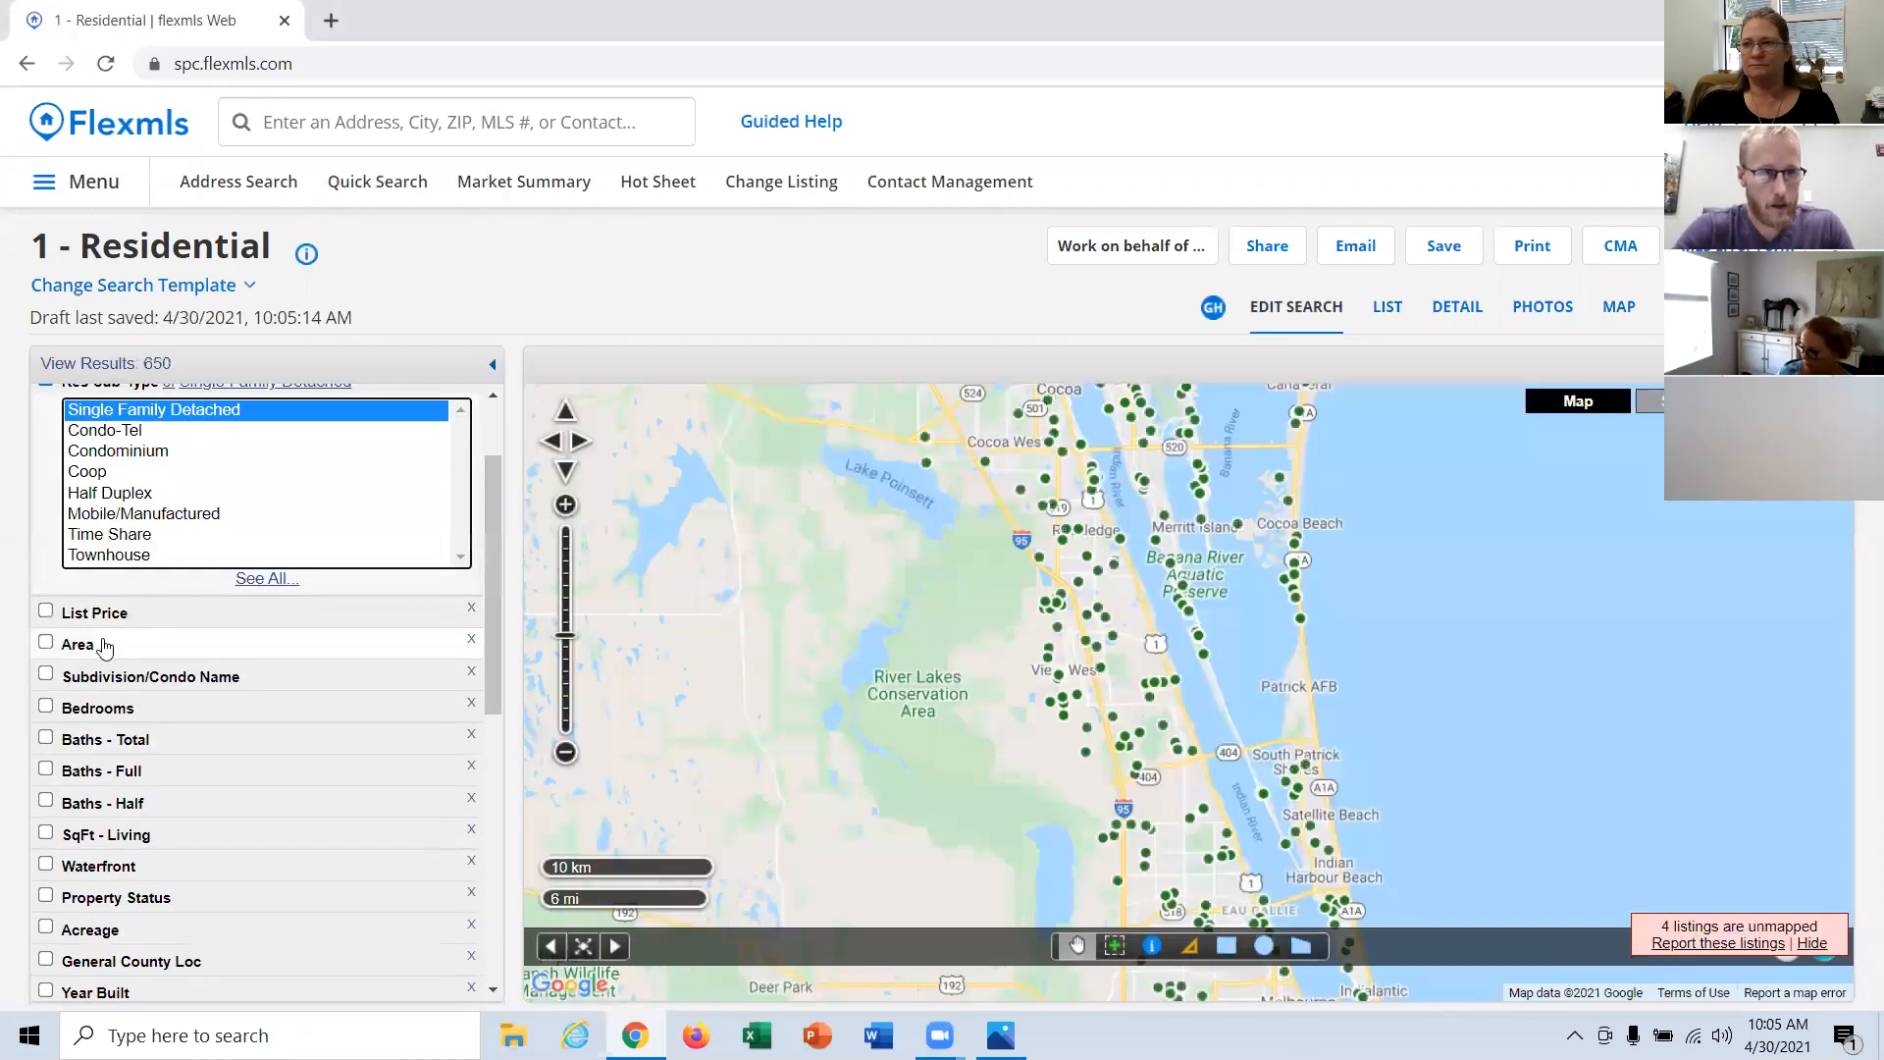
pyautogui.click(103, 643)
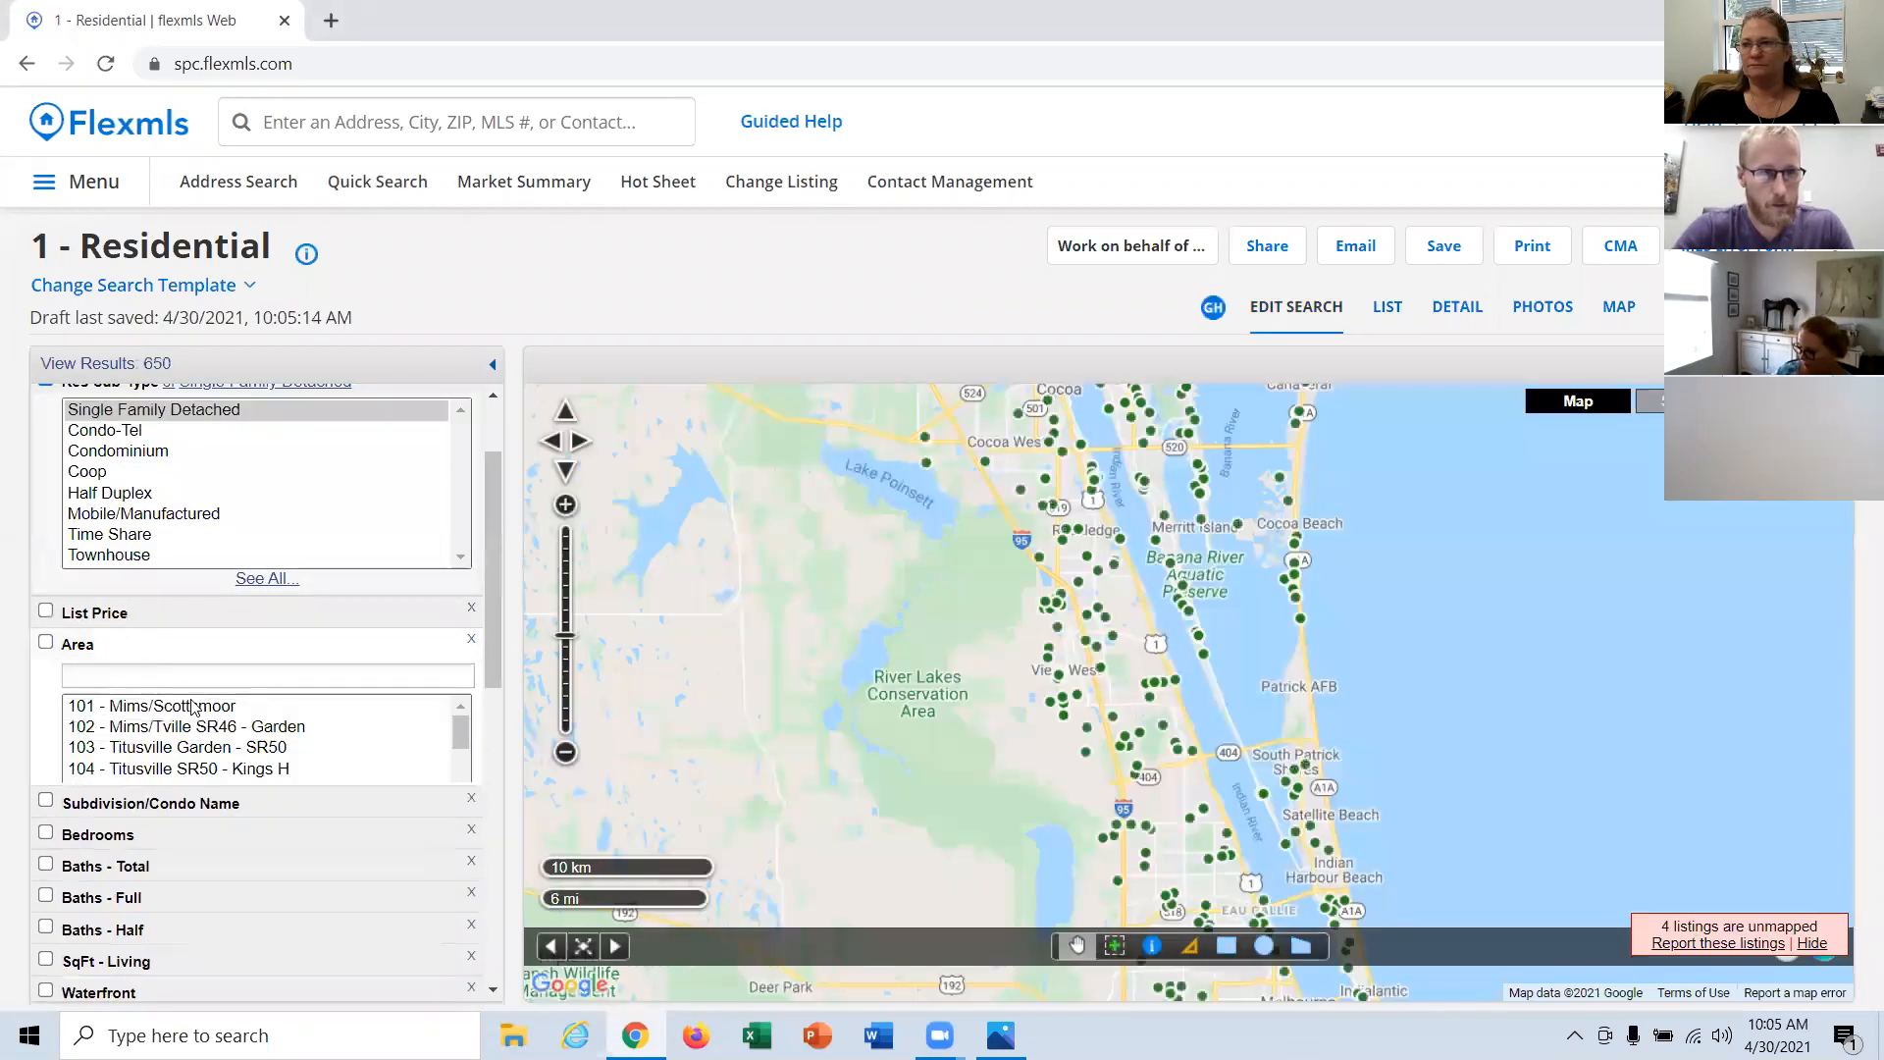
pyautogui.scroll(-2, 302, 808)
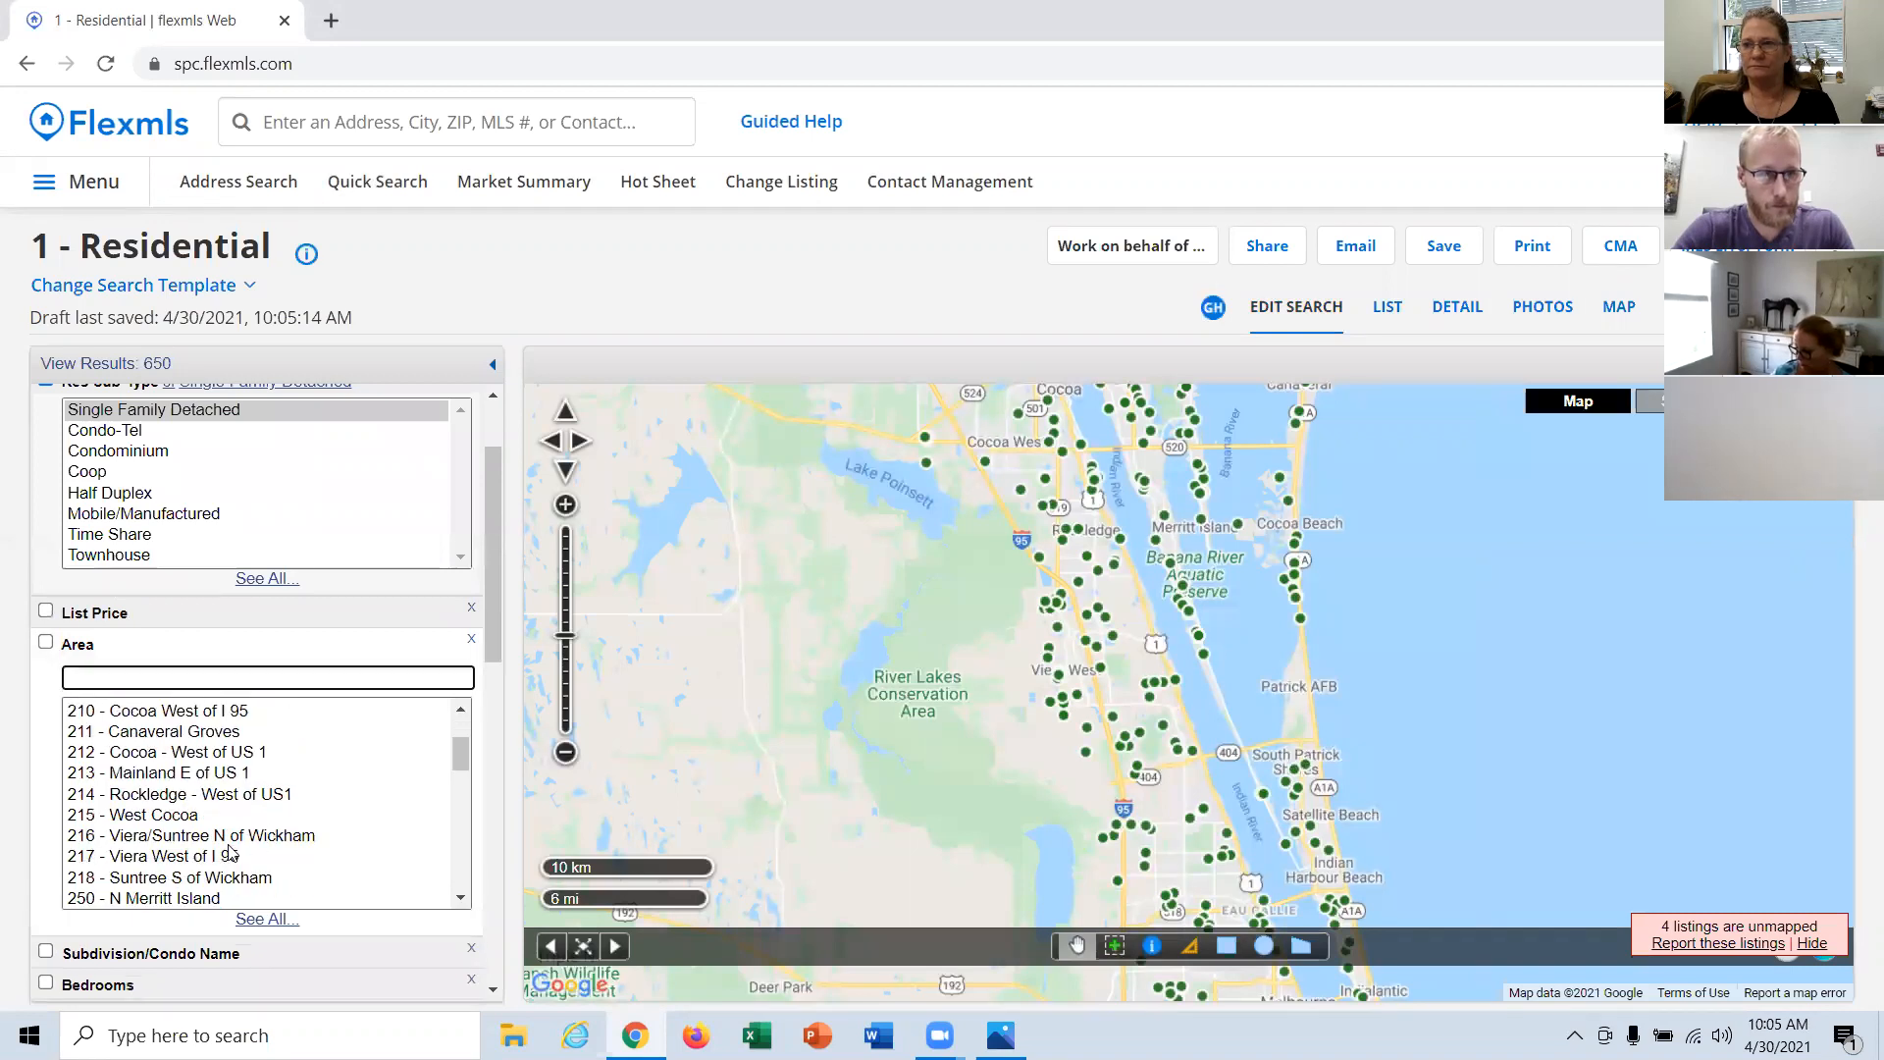
pyautogui.click(226, 842)
pyautogui.keyDown('ctrl'); pyautogui.click(196, 858); pyautogui.keyUp('ctrl')
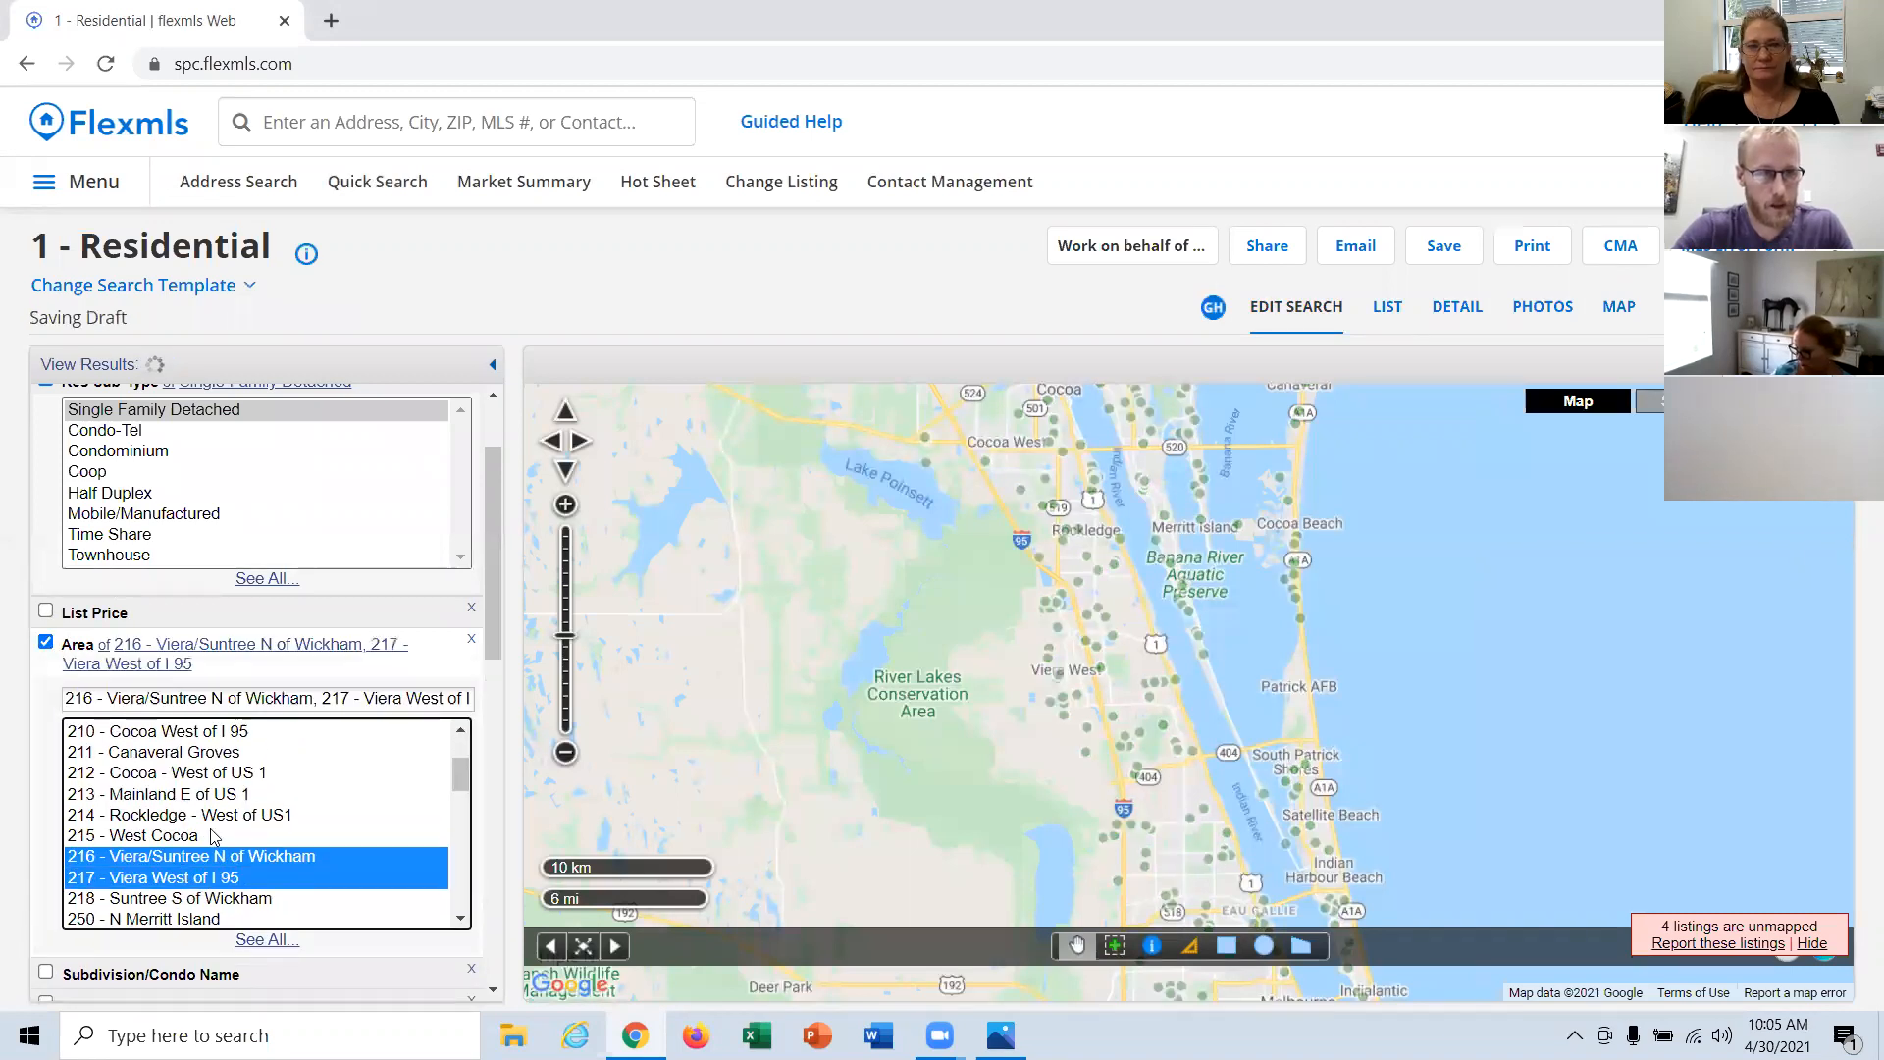
# Step: Set the search to 3 to 4 bedrooms and at least 2 total baths
pyautogui.scroll(-4, 137, 628)
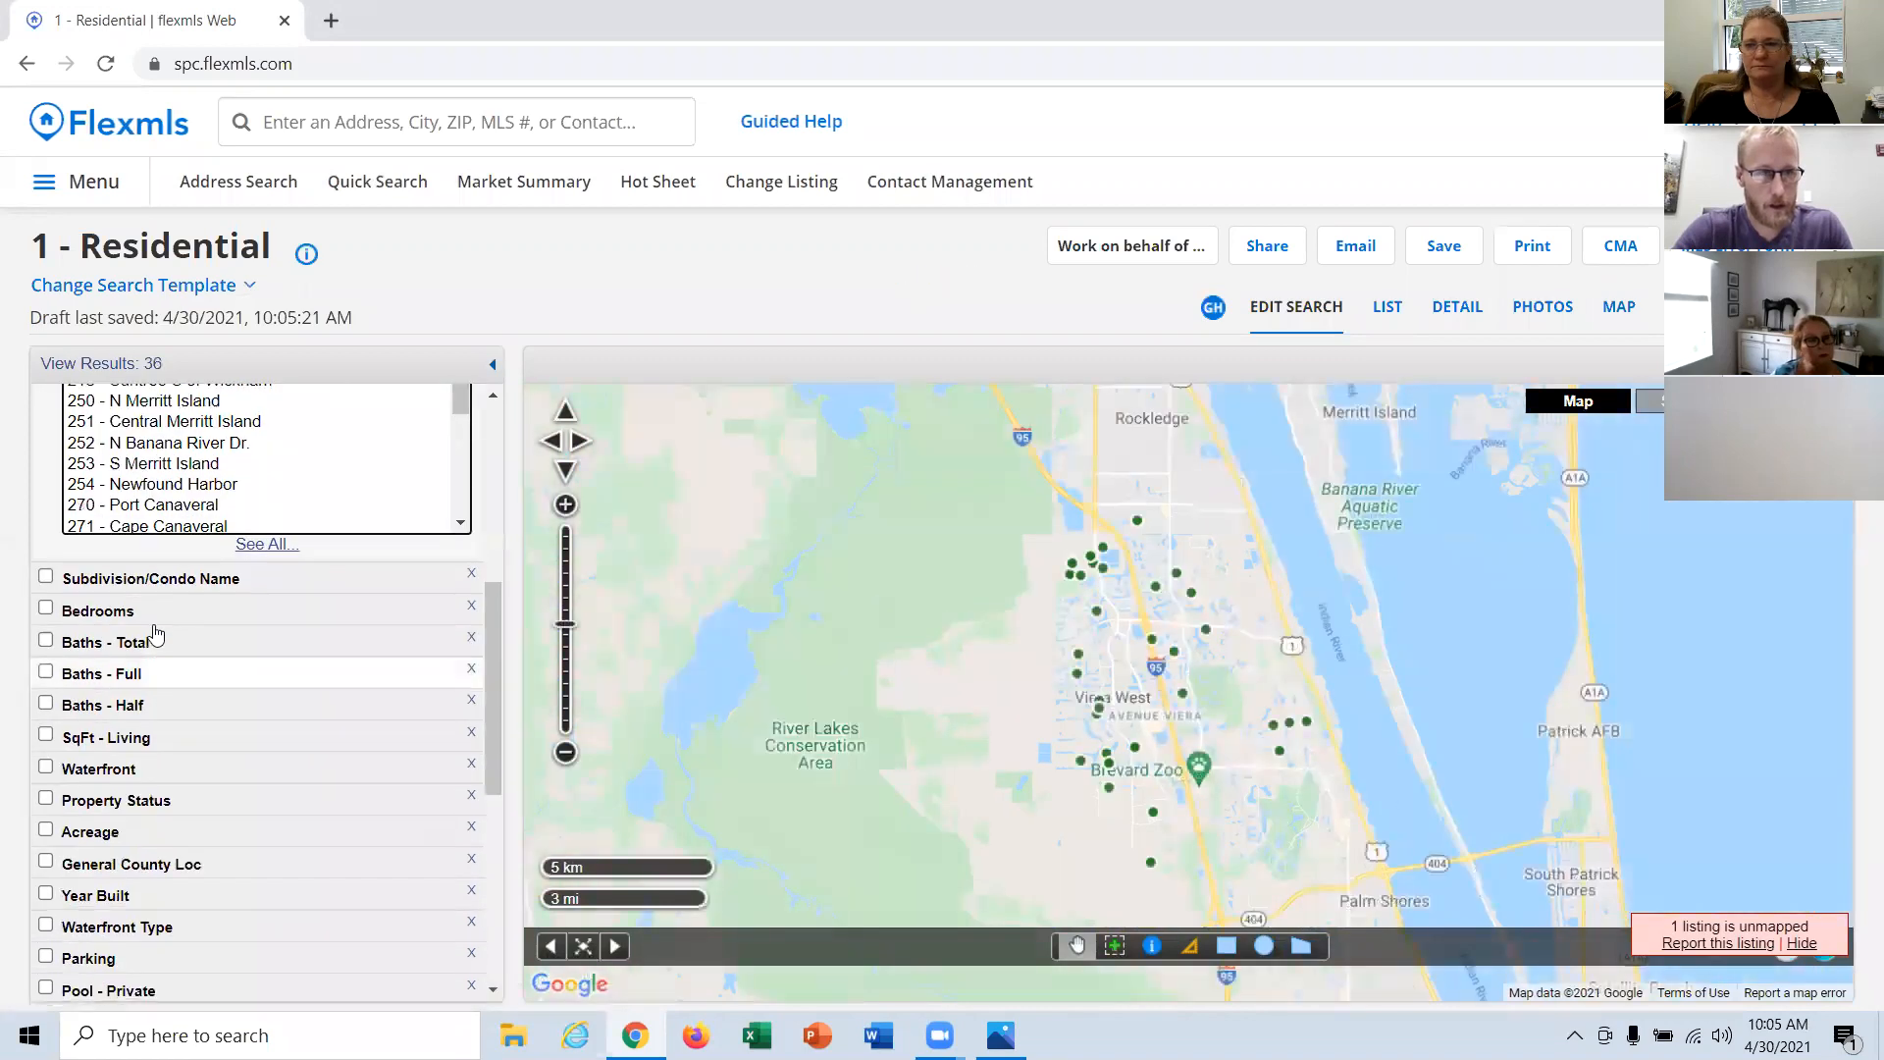
pyautogui.click(137, 624)
pyautogui.write('3')
pyautogui.click(192, 638)
pyautogui.write('4')
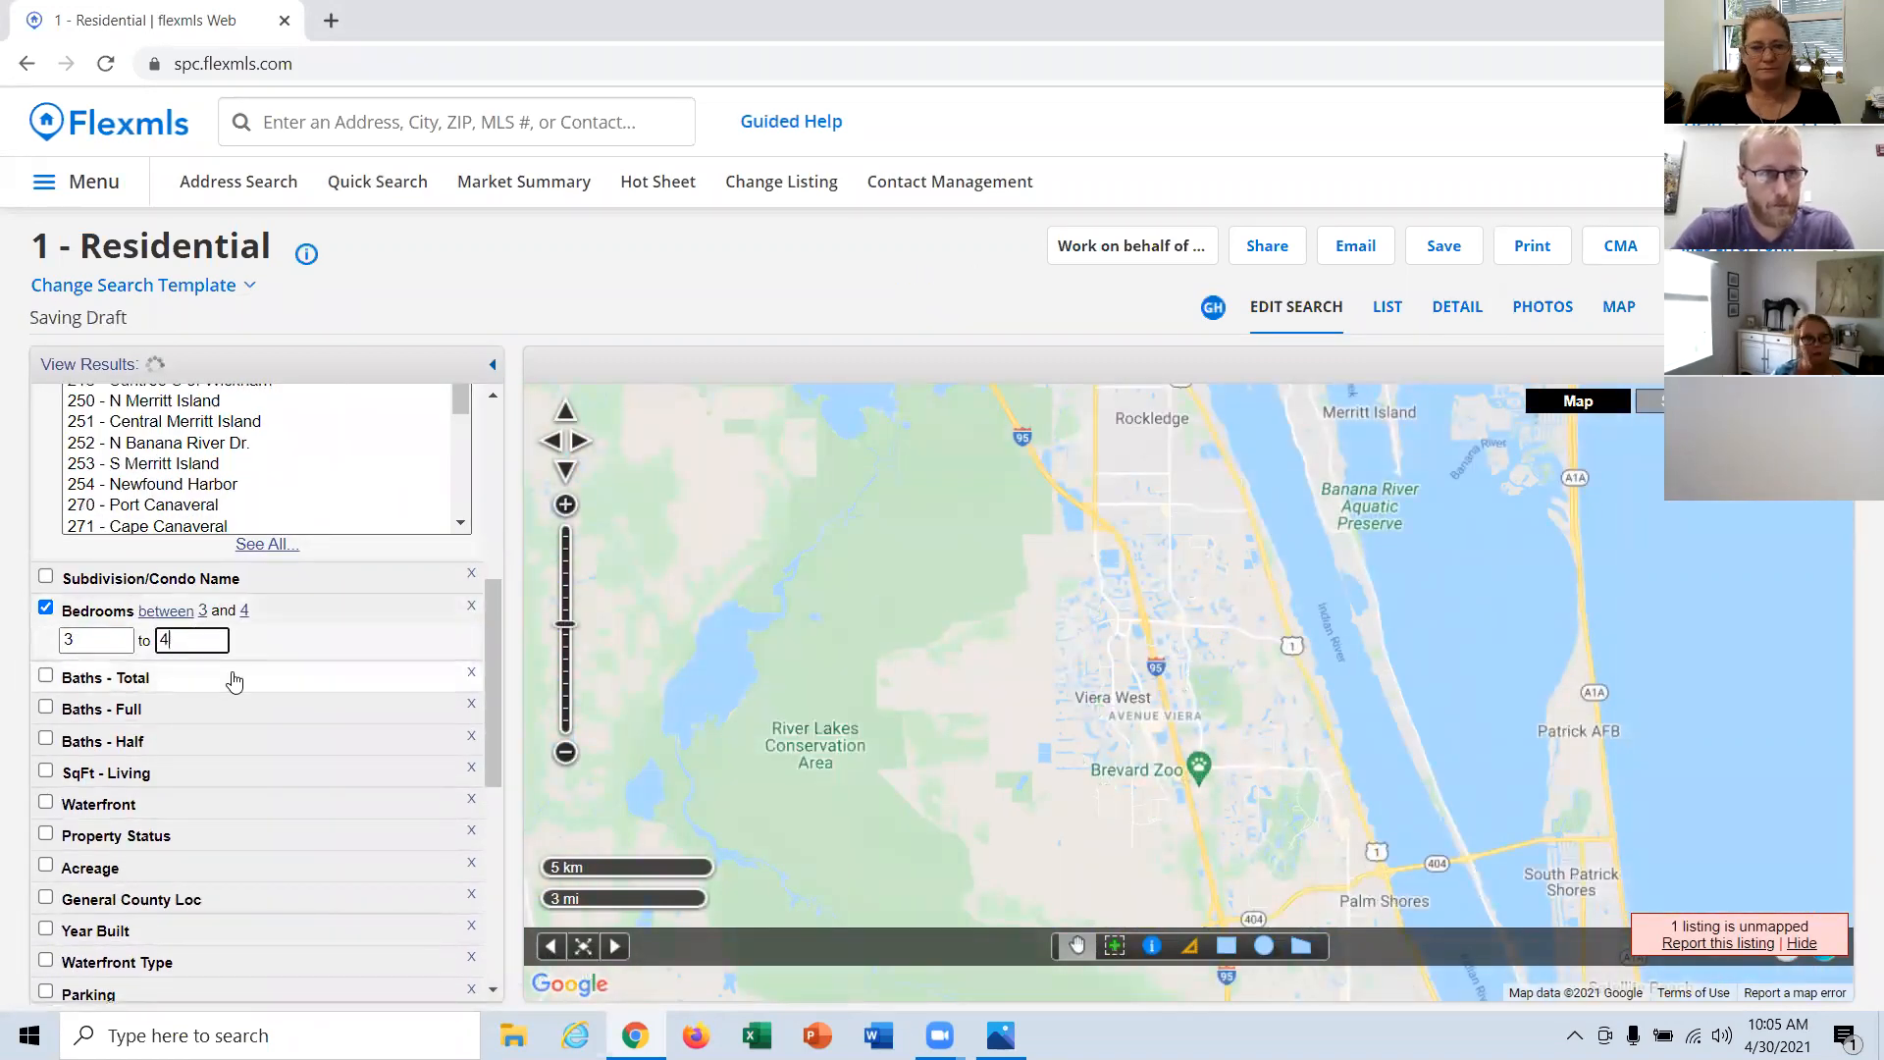
pyautogui.click(224, 686)
pyautogui.write('2')
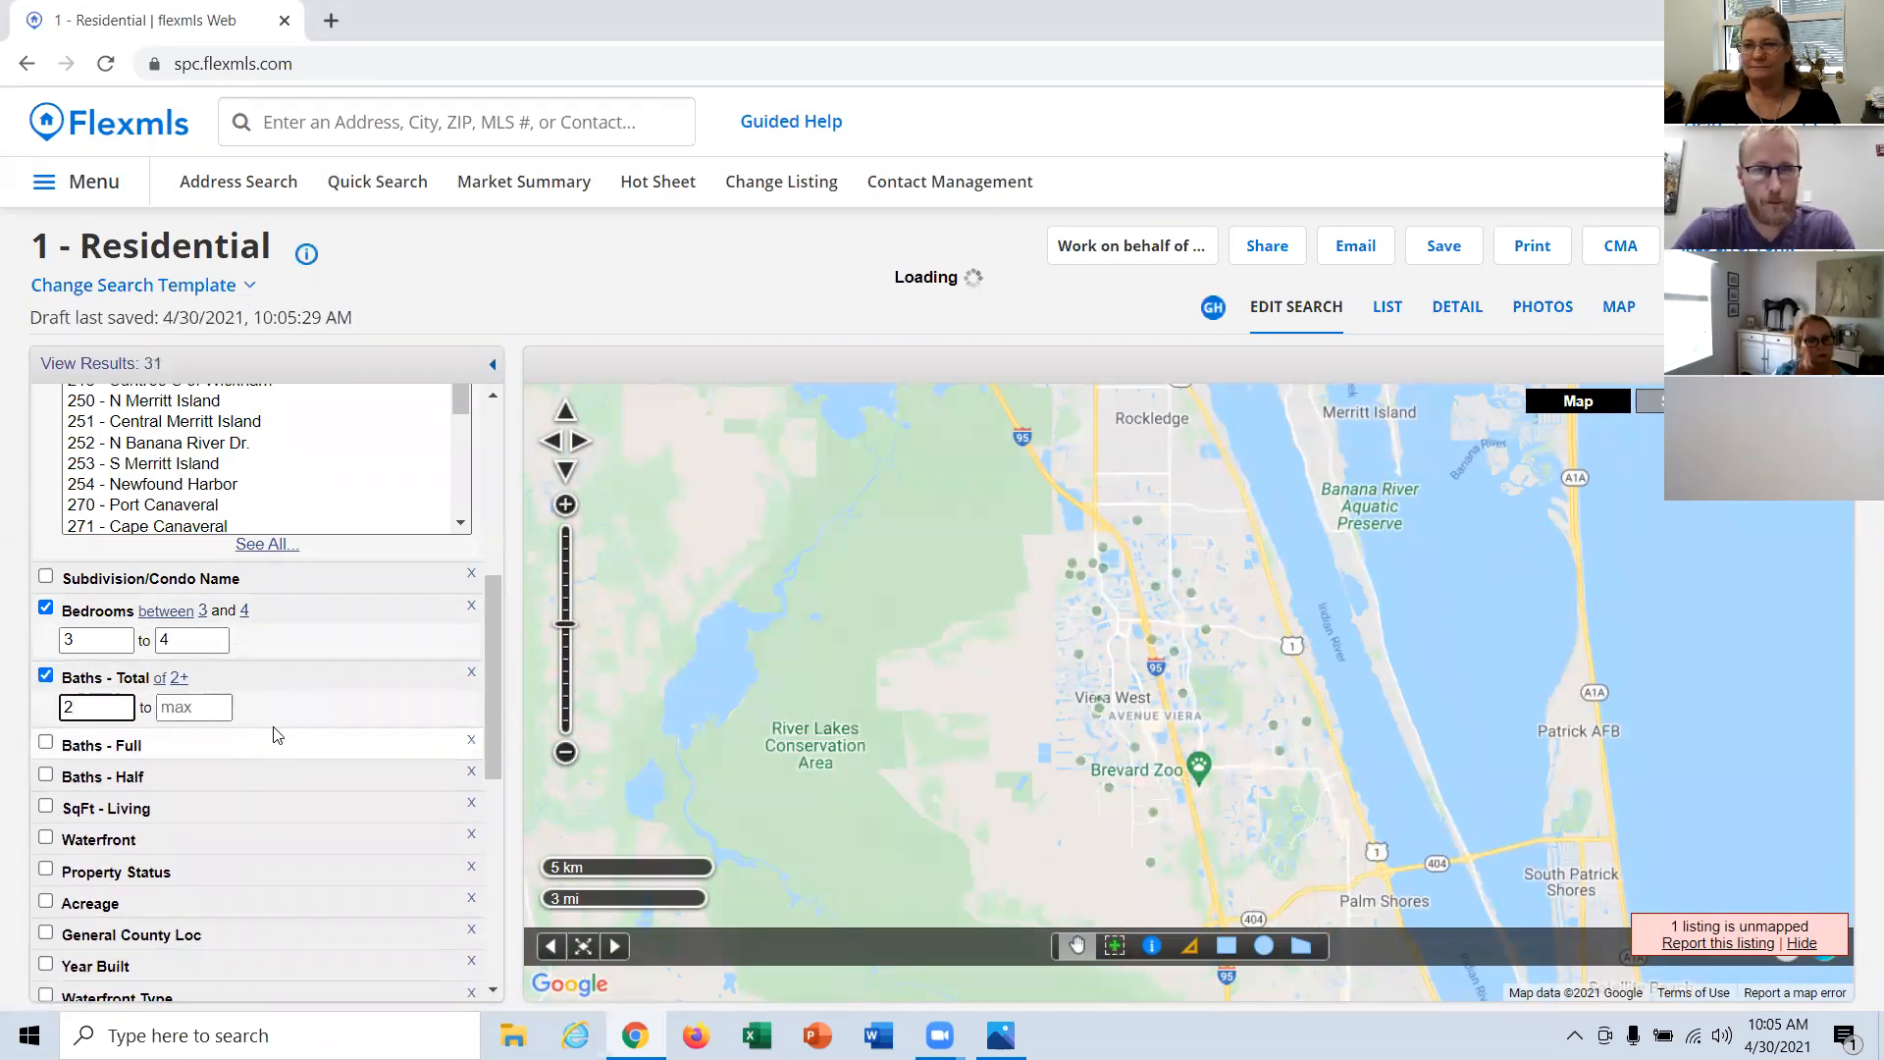
# Step: Set the minimum living area to 1500 square feet, leaving the maximum open
pyautogui.scroll(-1, 283, 735)
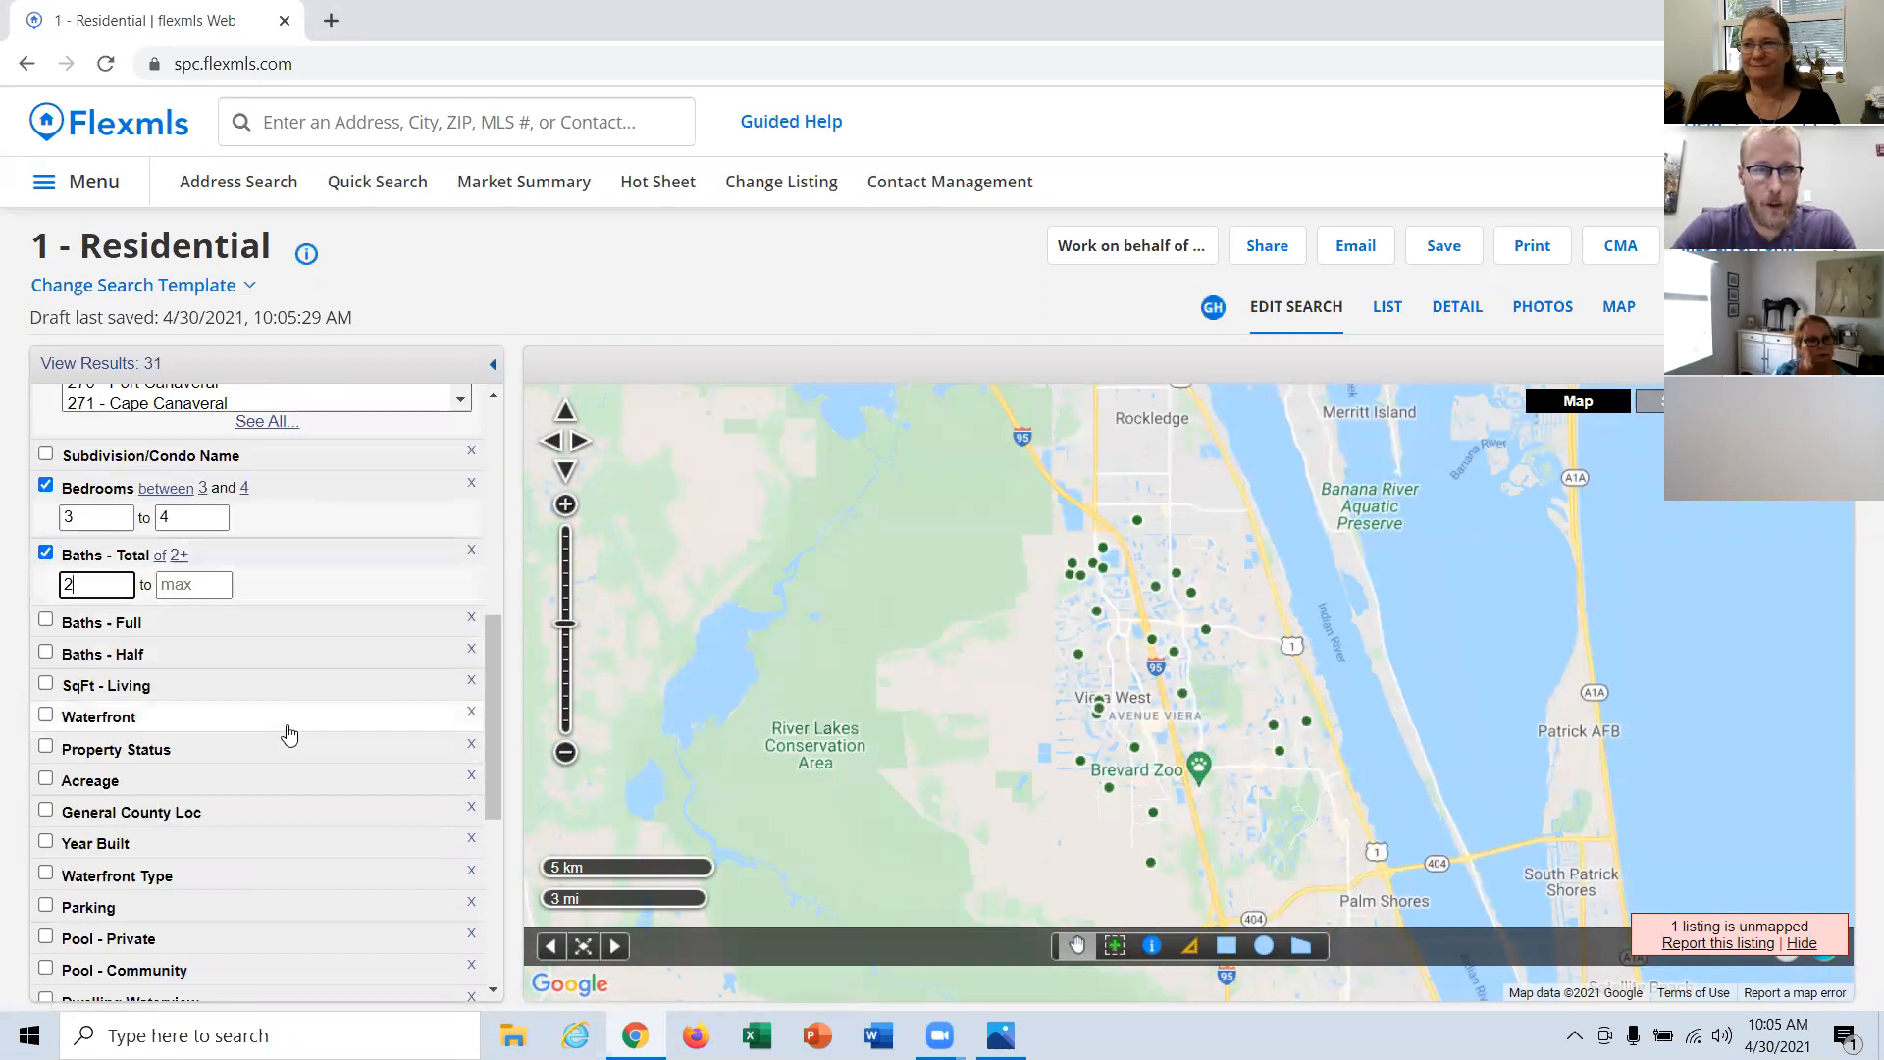
pyautogui.scroll(-1, 289, 734)
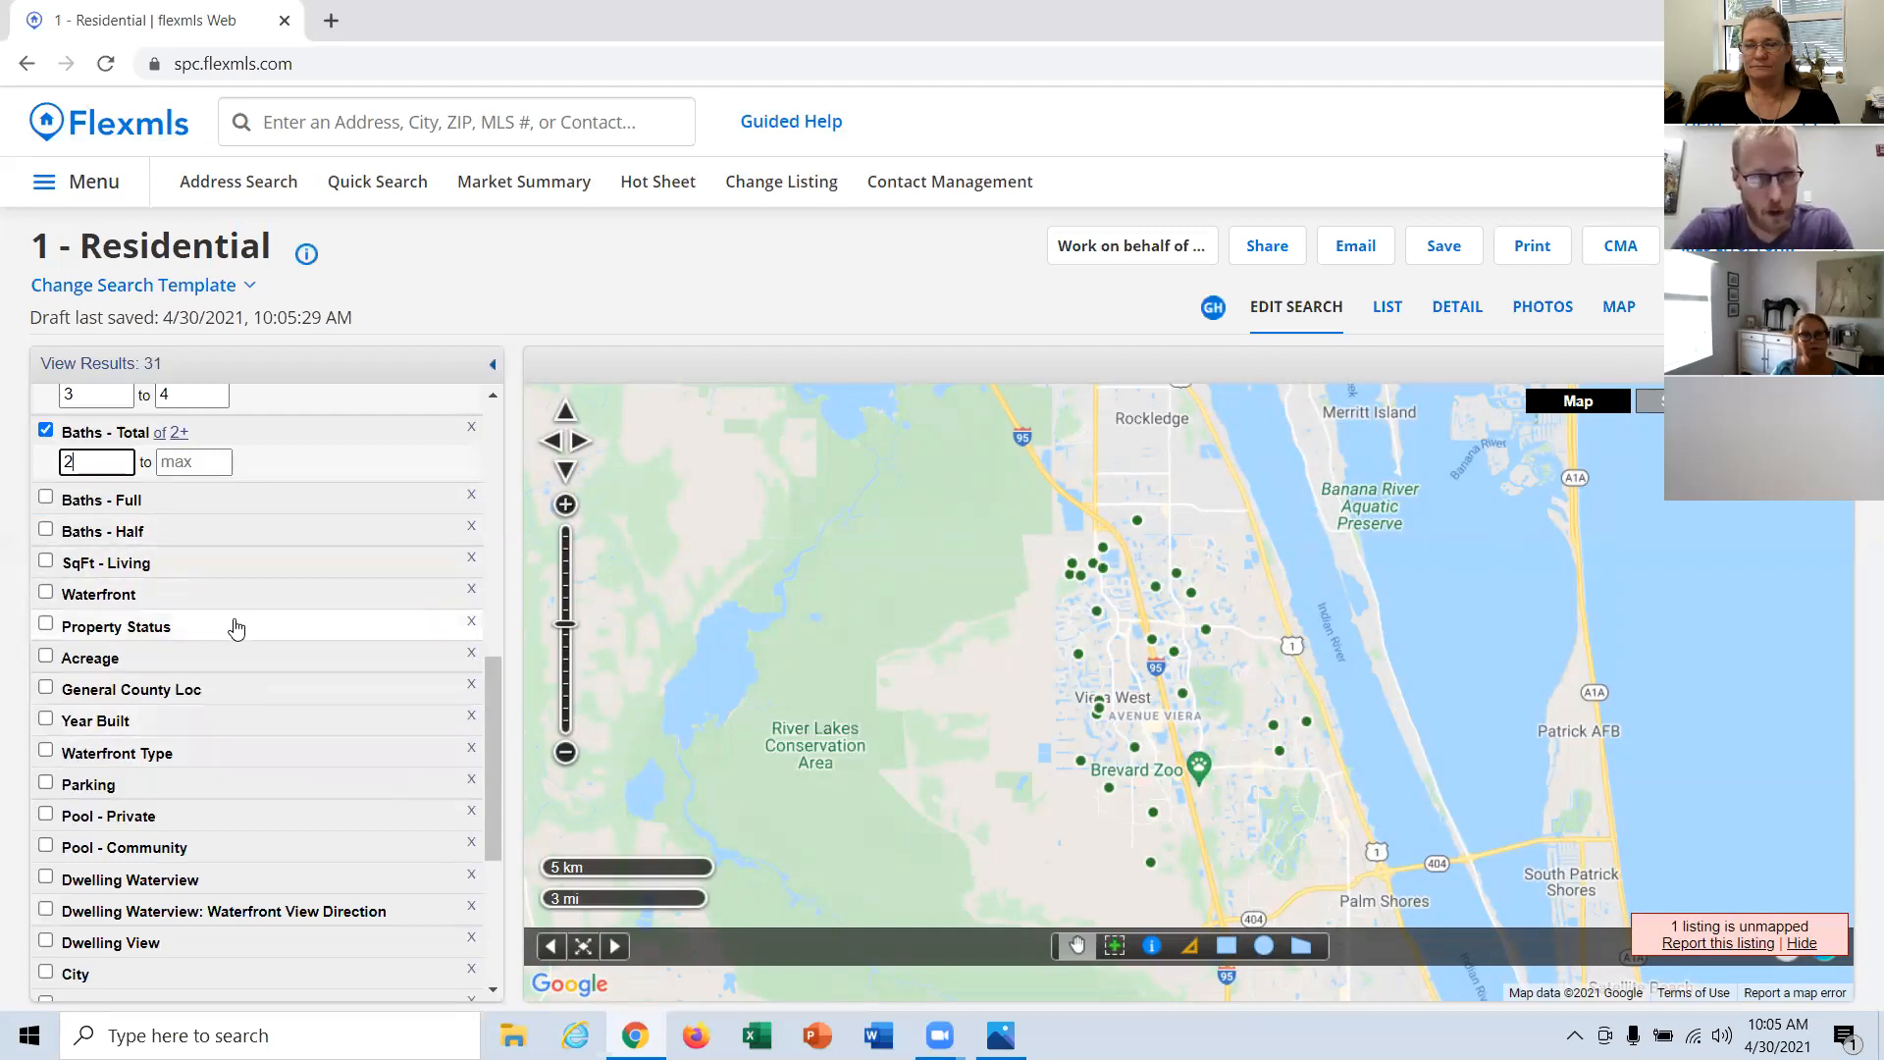
pyautogui.scroll(-1, 234, 639)
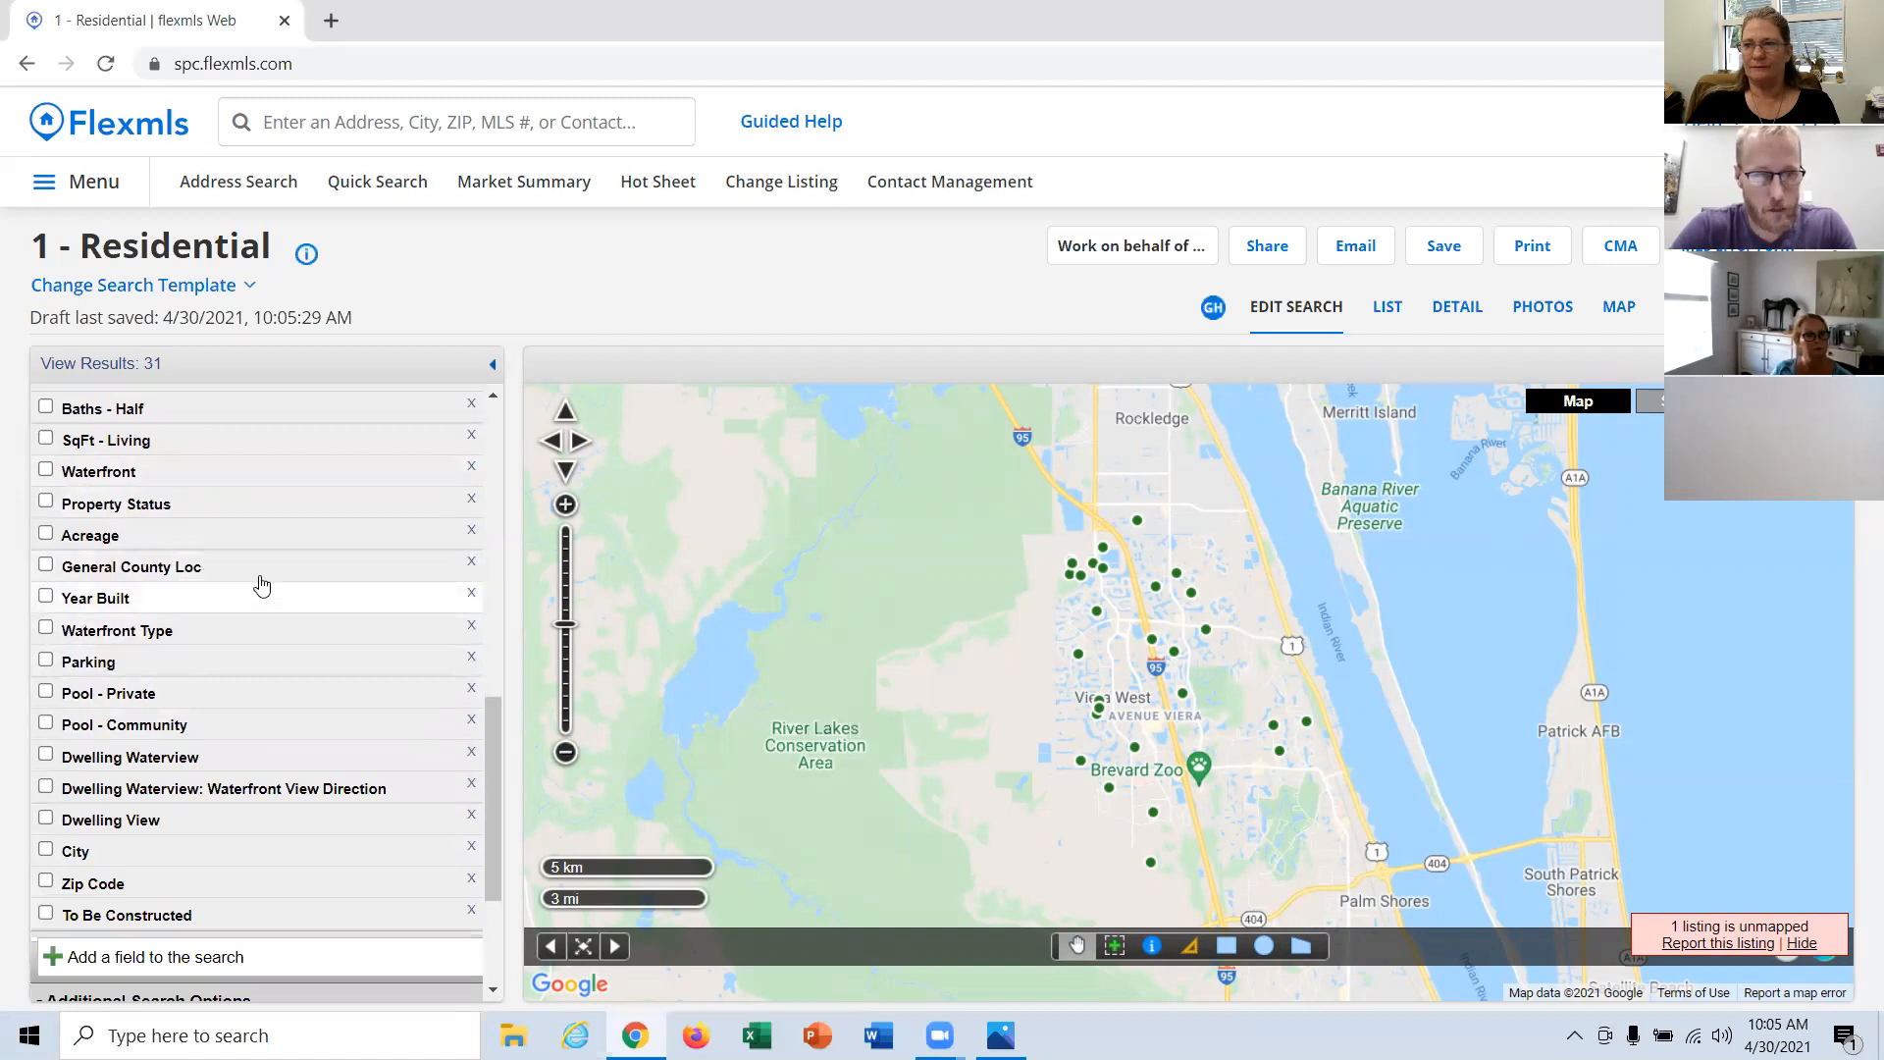
pyautogui.click(142, 440)
pyautogui.write('1500')
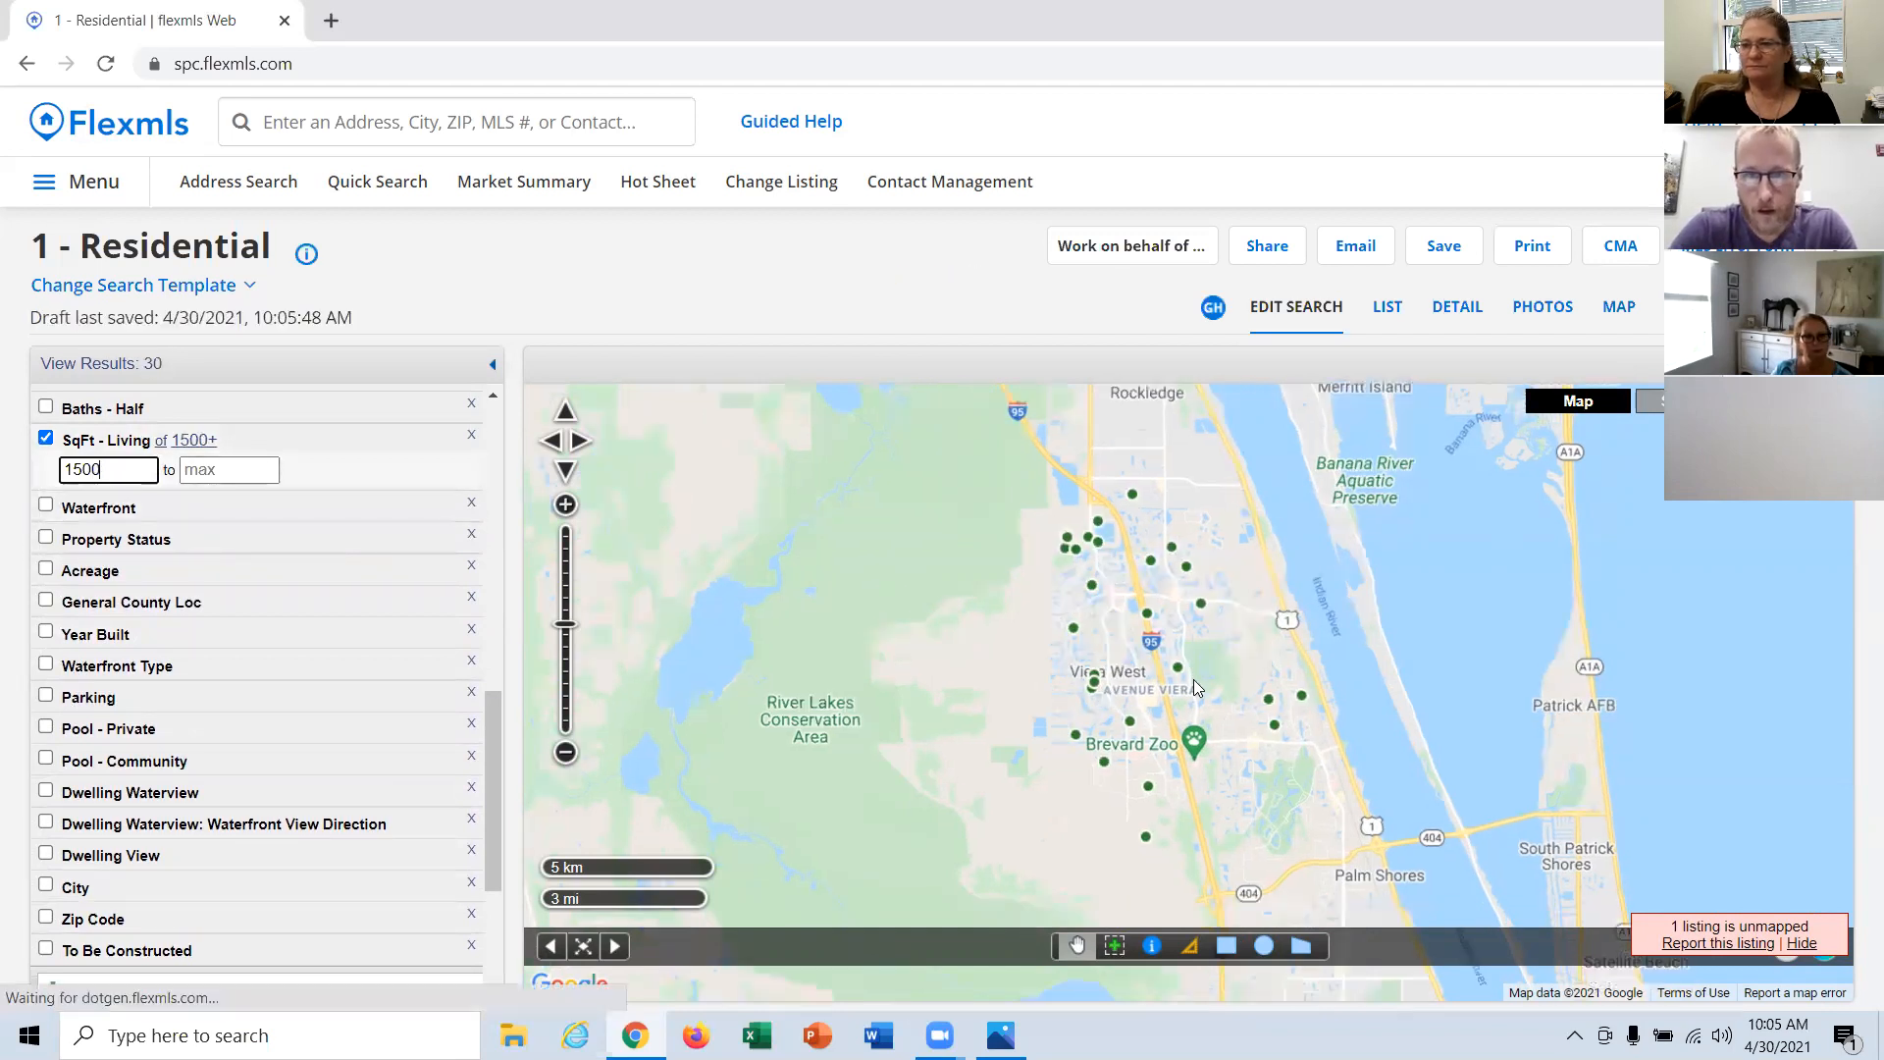
# Step: Draw a polygon search area on the map, west of I-95 and just north of the Viera West label
pyautogui.click(1312, 947)
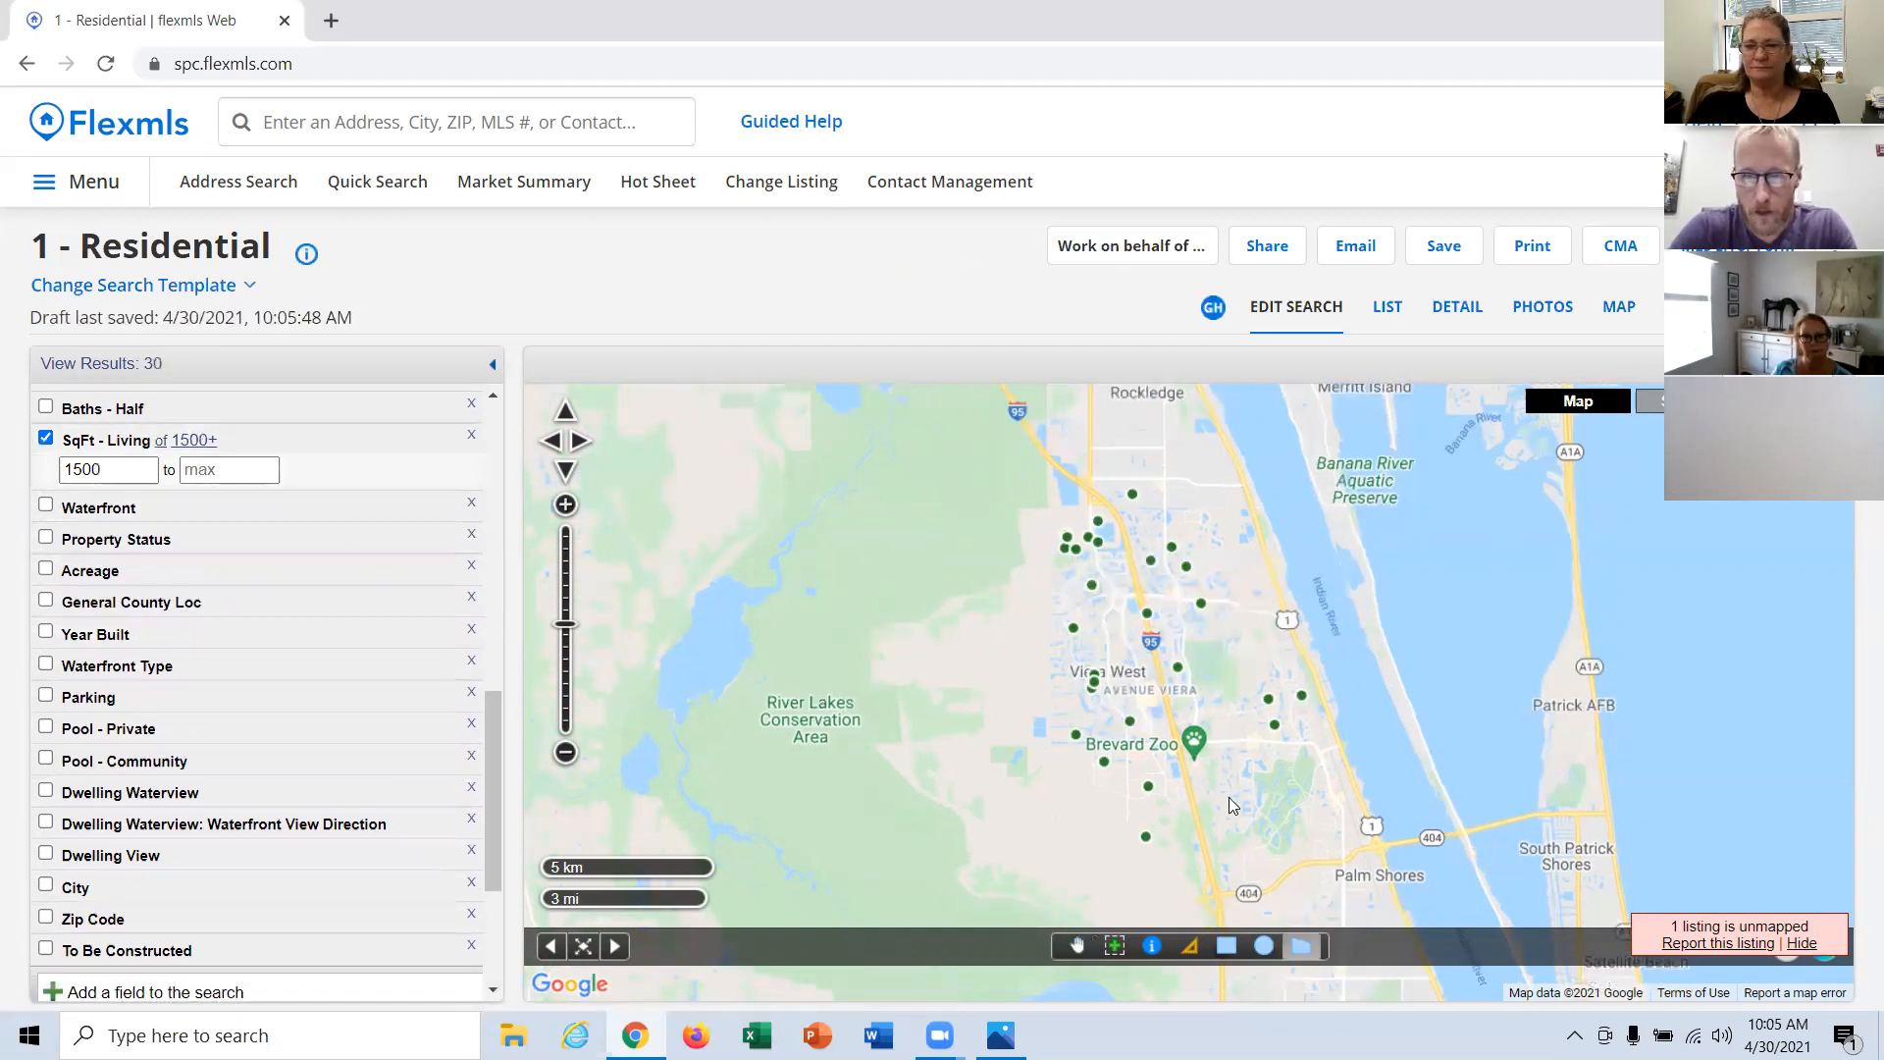
pyautogui.click(1104, 502)
pyautogui.click(1117, 519)
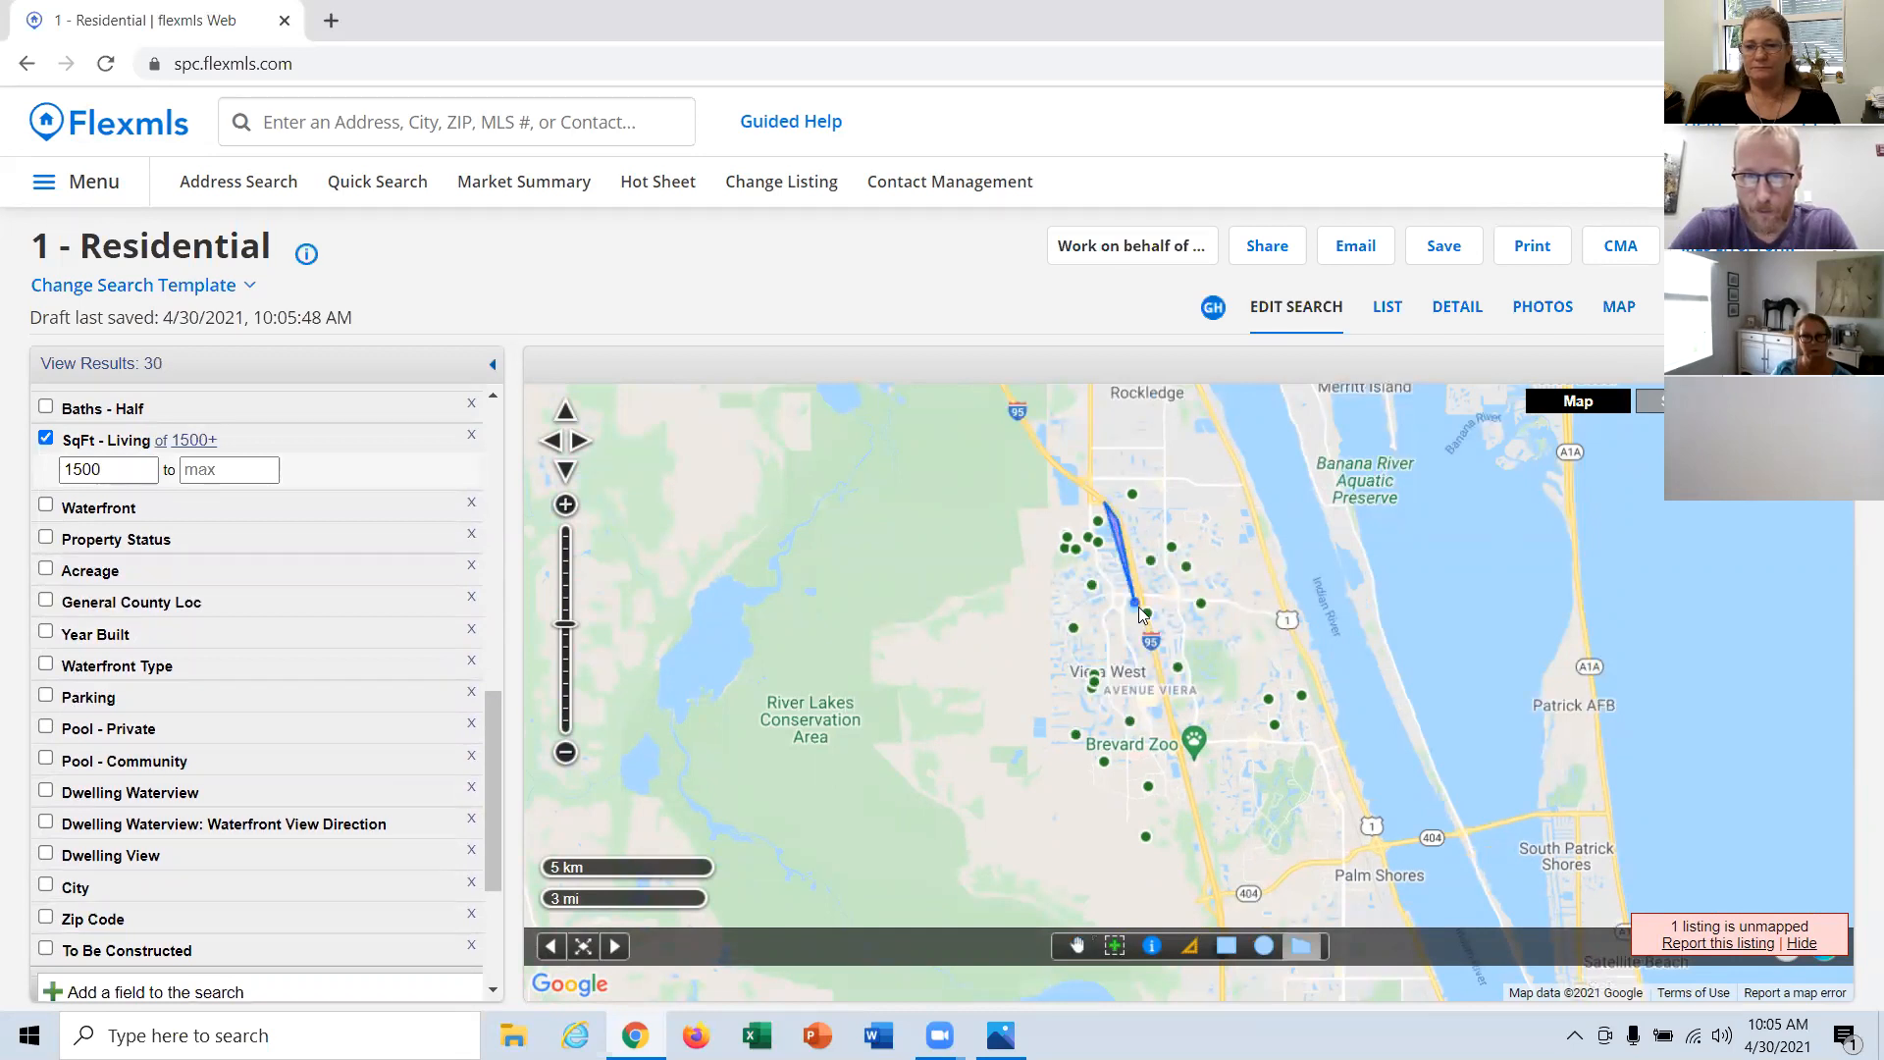
pyautogui.click(1153, 639)
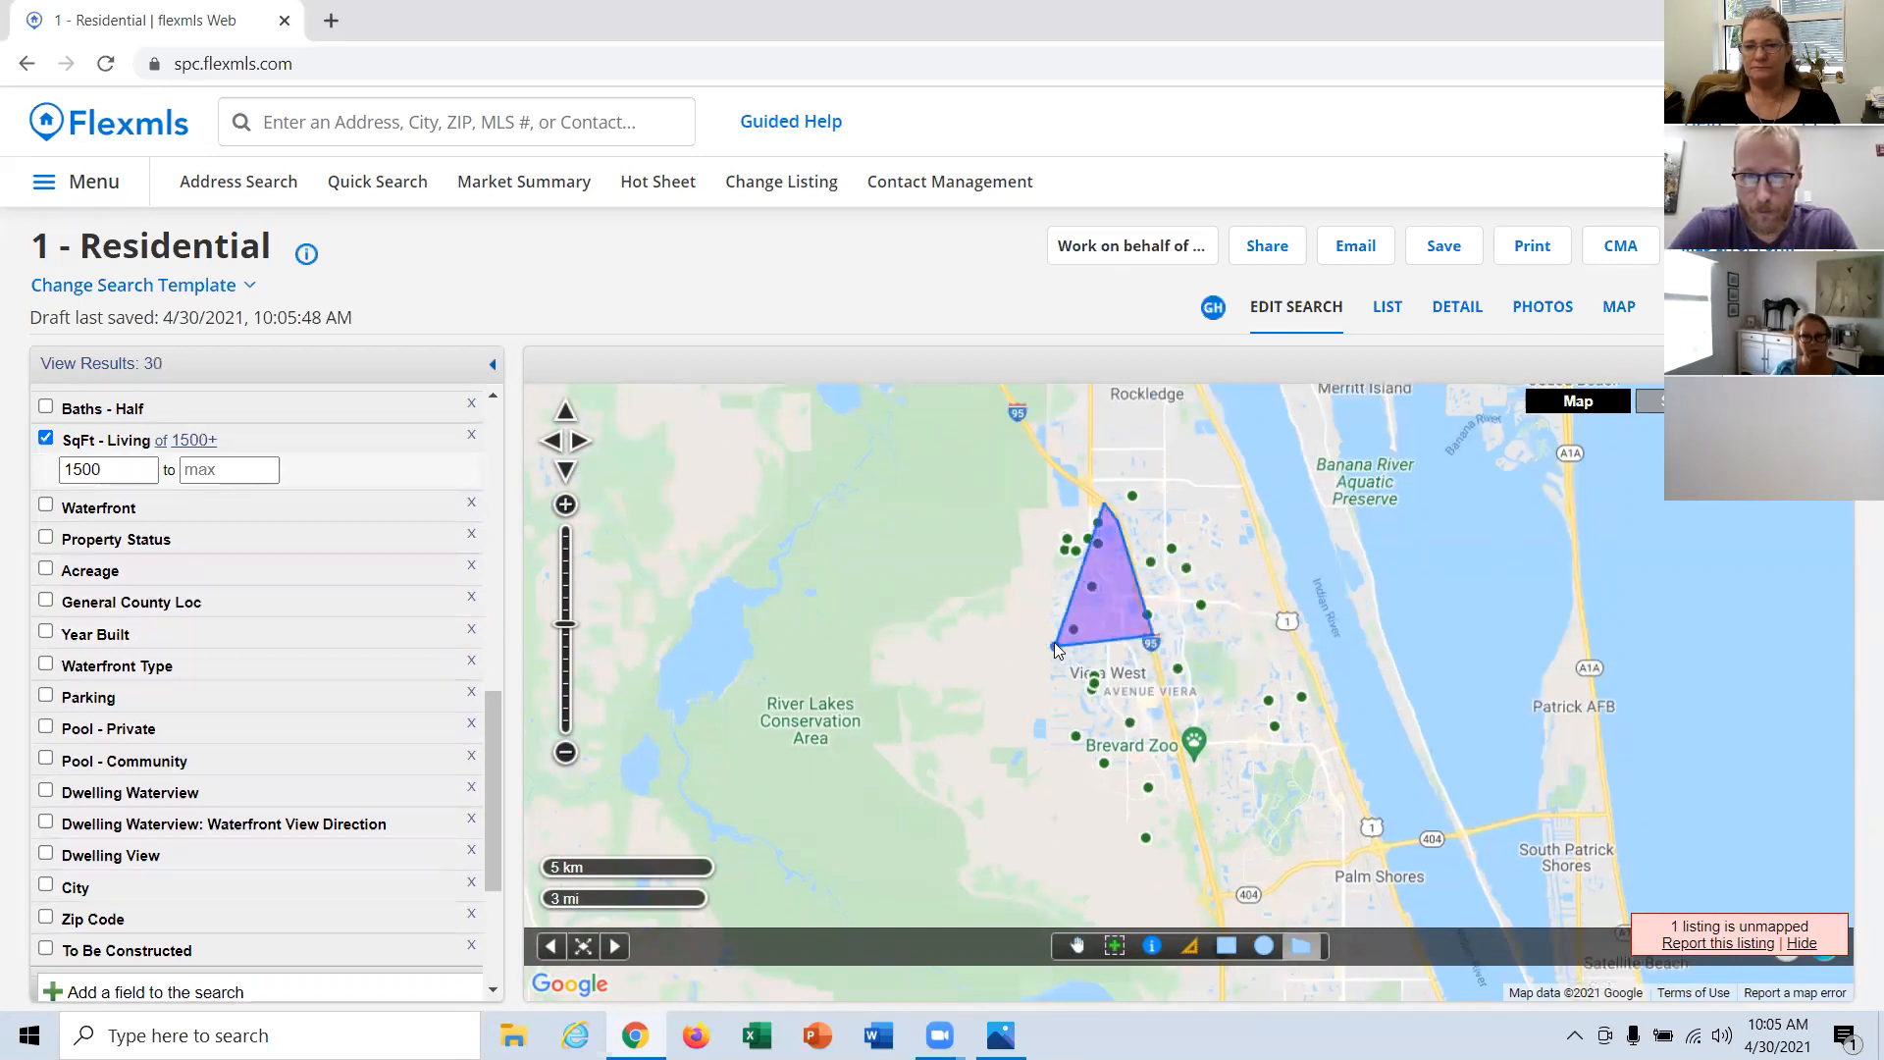
pyautogui.click(1055, 647)
pyautogui.click(1055, 535)
pyautogui.click(1086, 497)
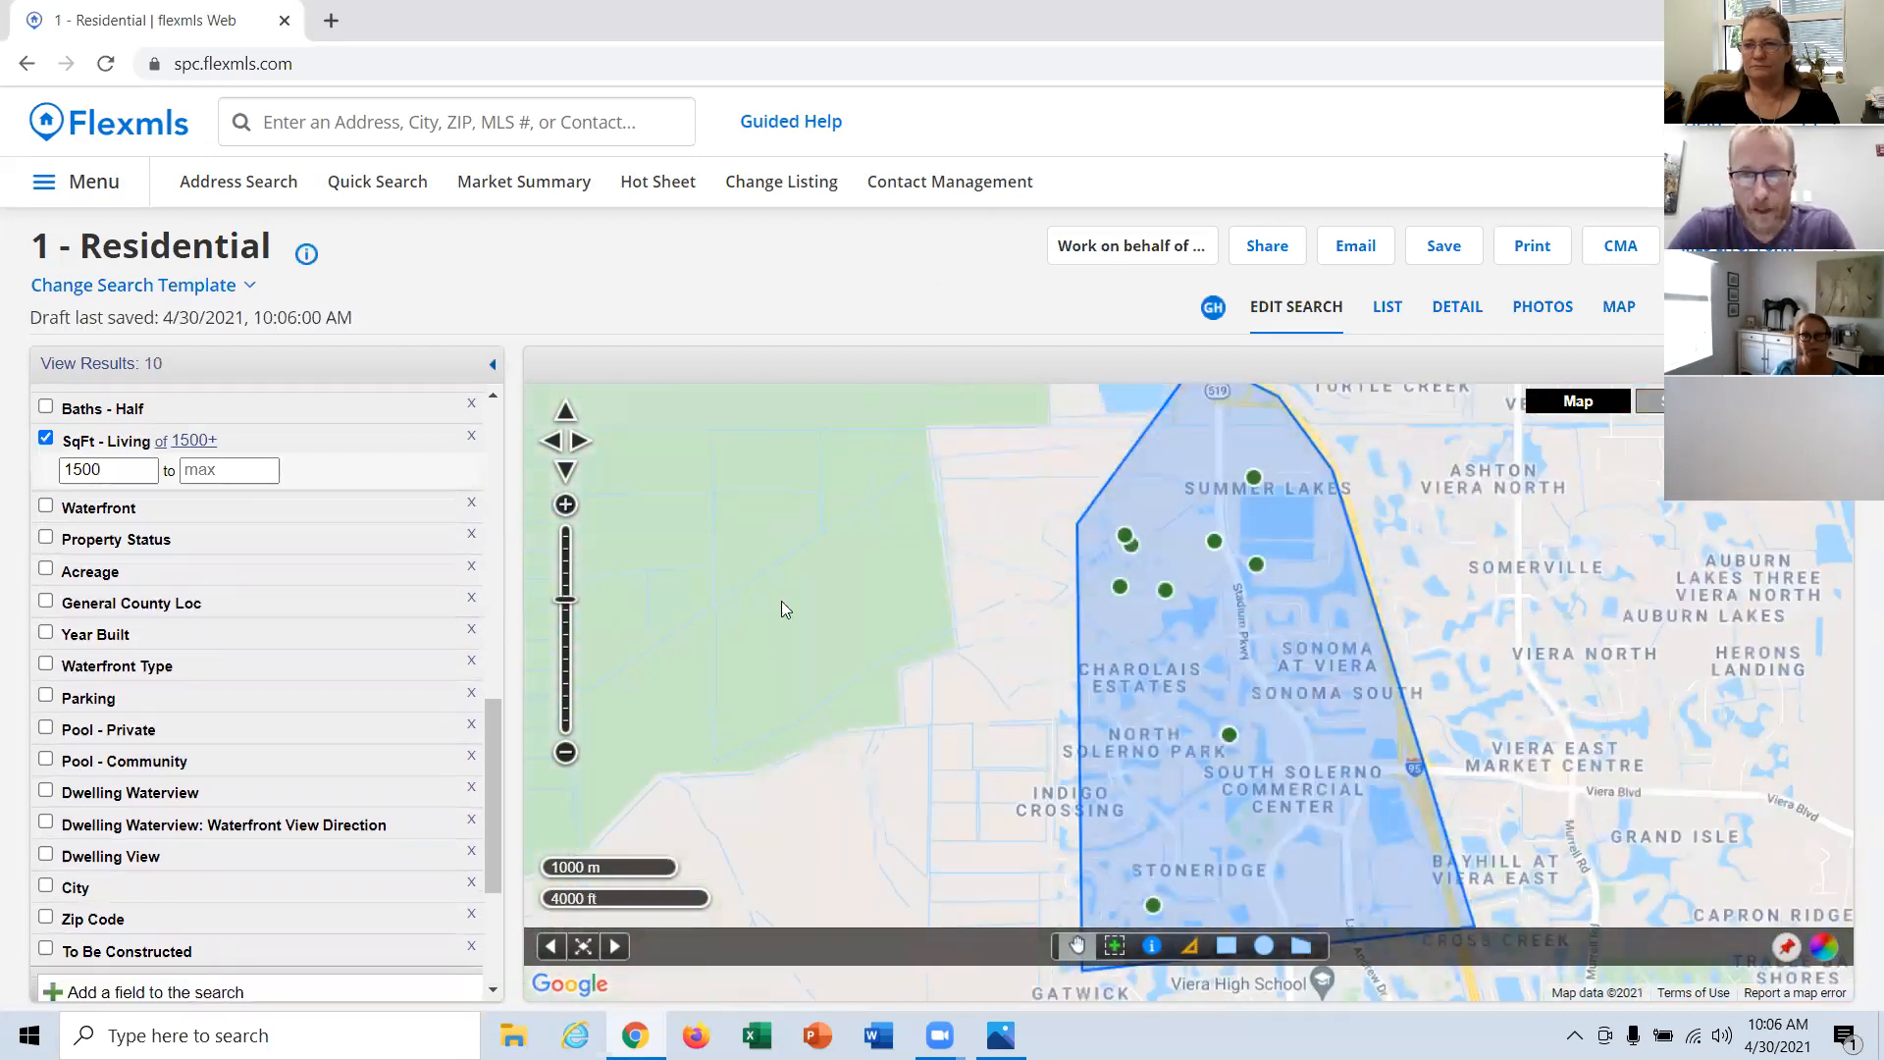
# Step: Show the search results as a list and start an email containing the listings
pyautogui.click(1391, 307)
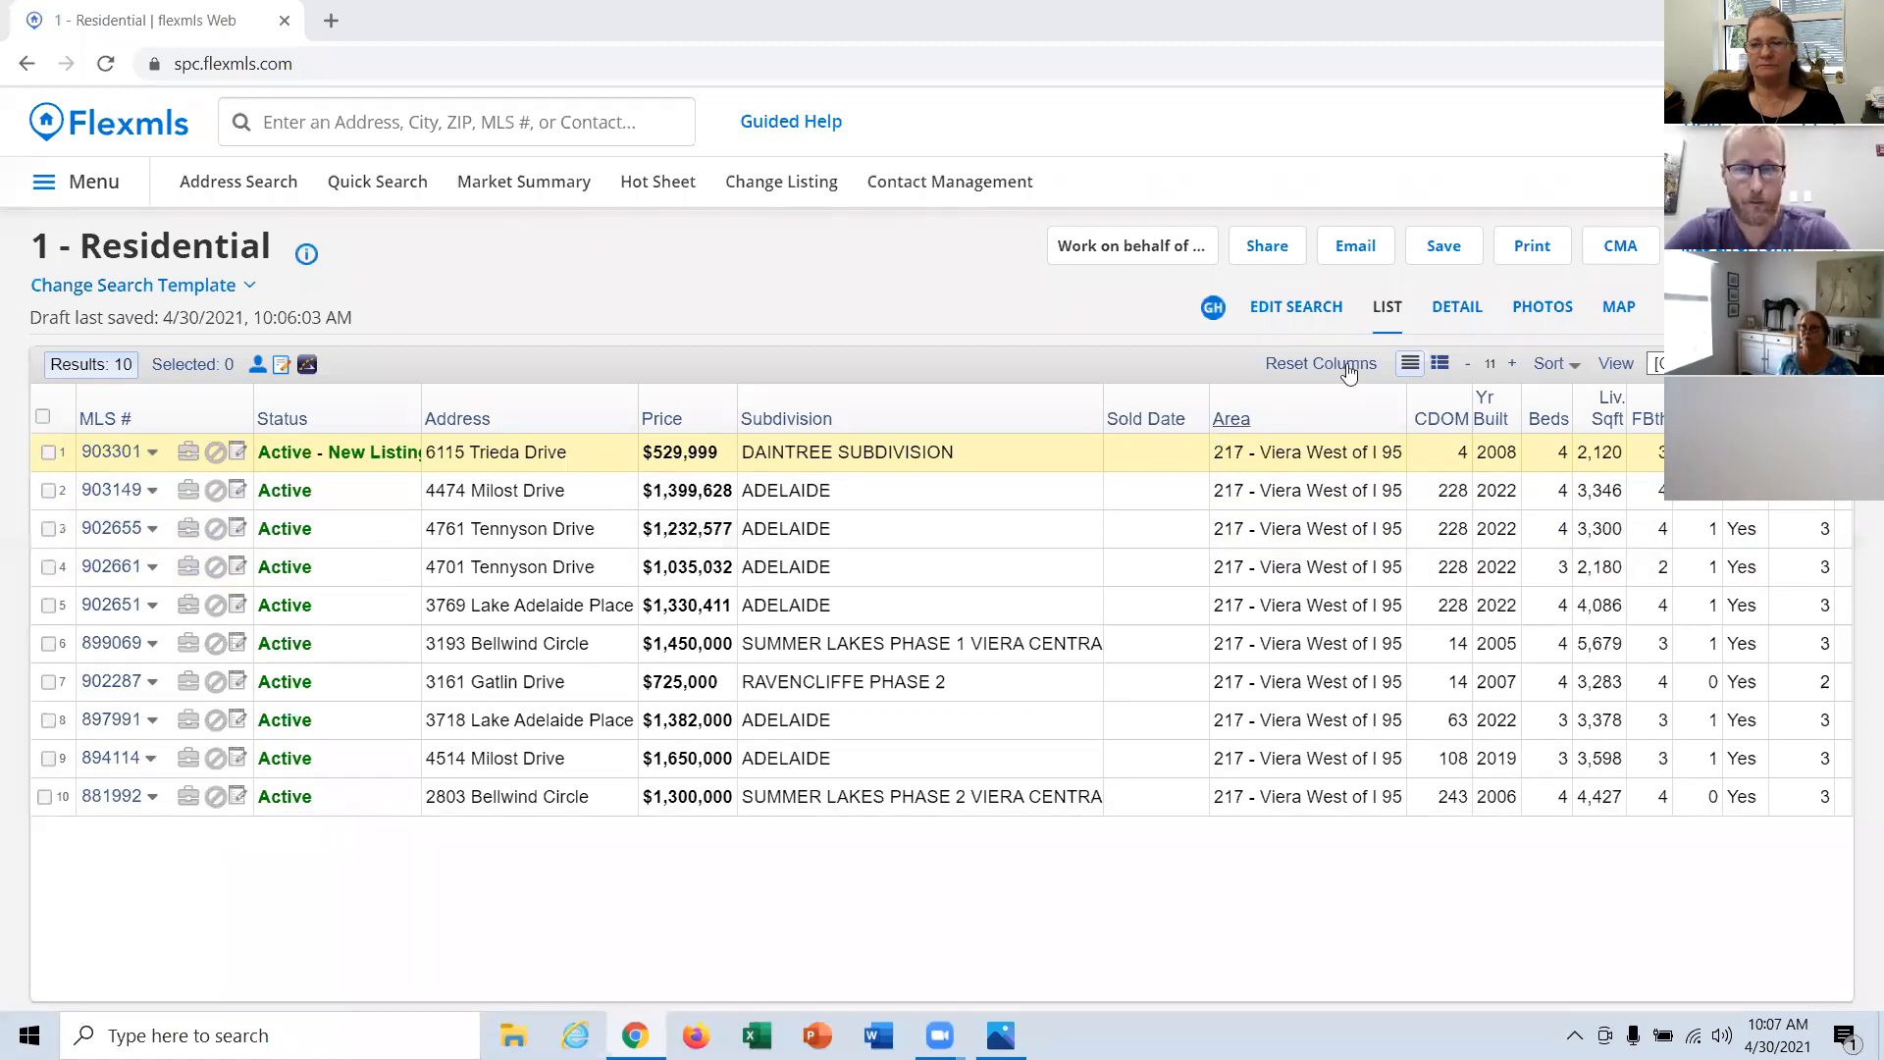
pyautogui.click(1359, 251)
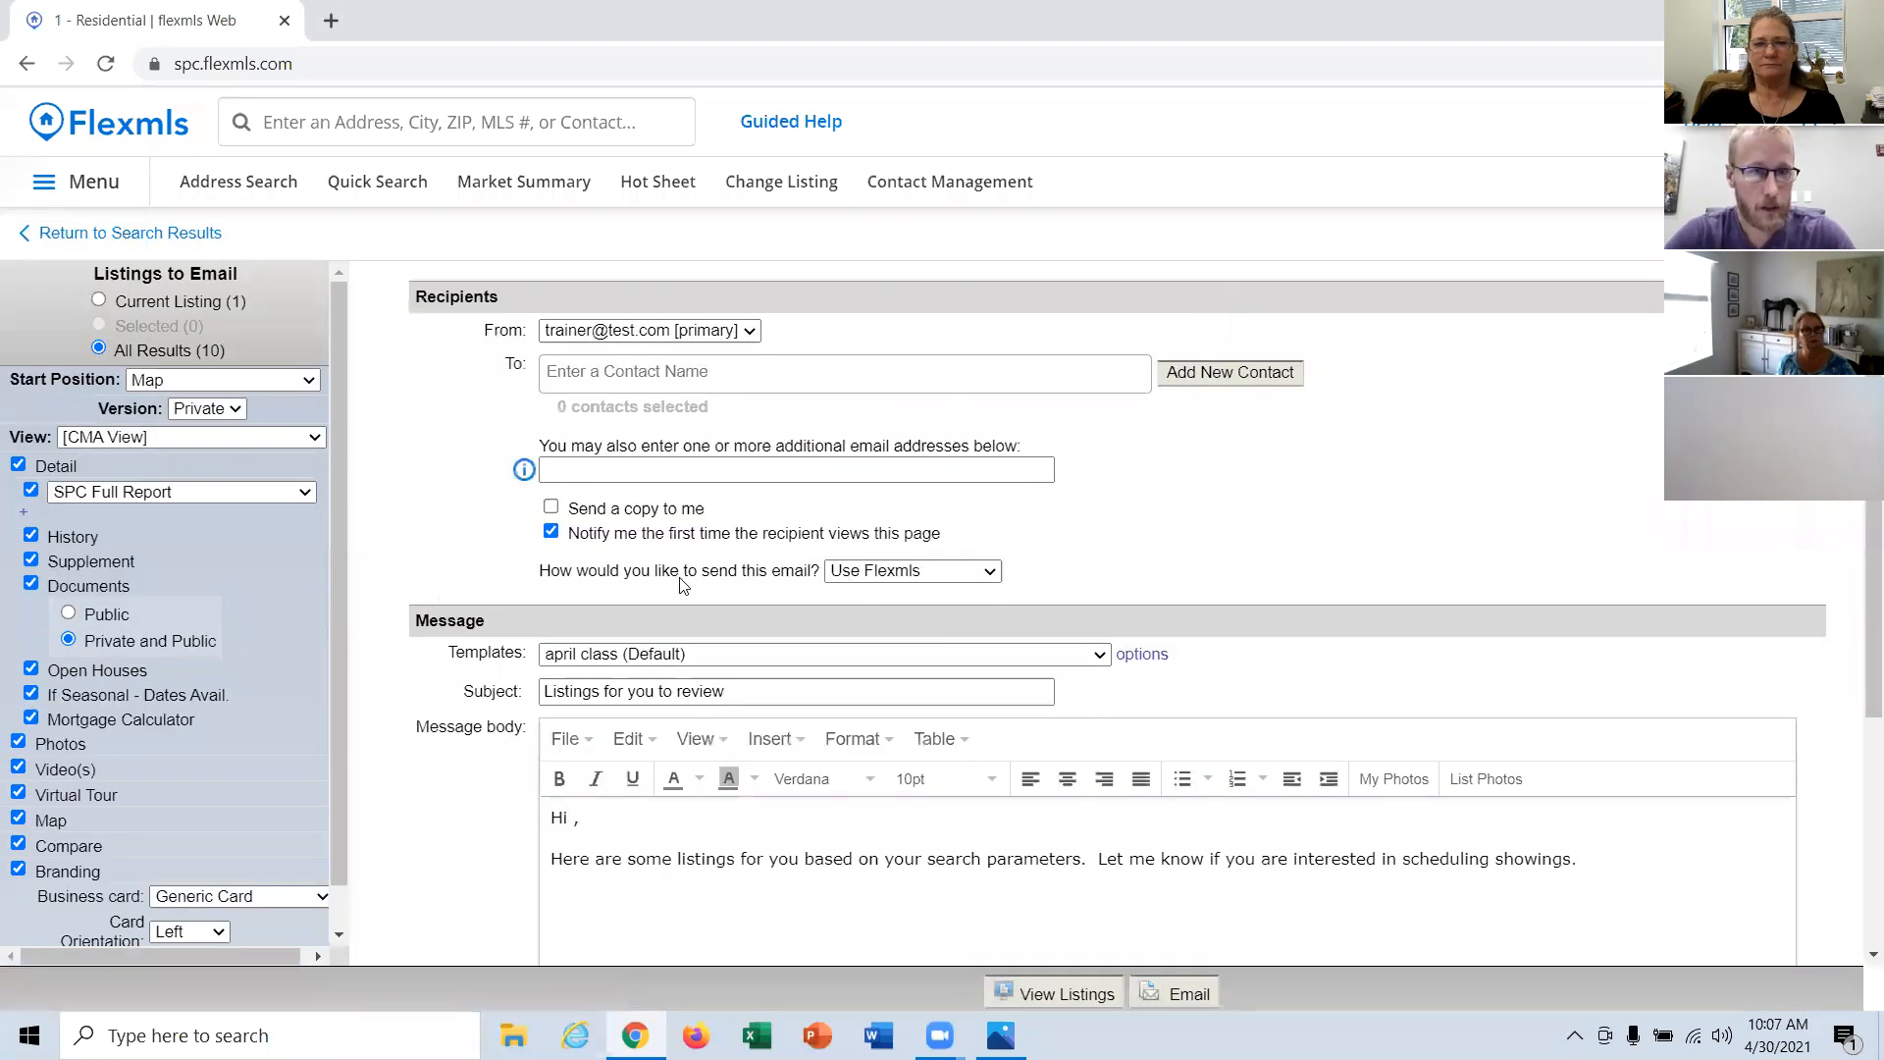
# Step: Look through the additional address field and the saved contacts offered as recipients for the listings email
pyautogui.click(659, 471)
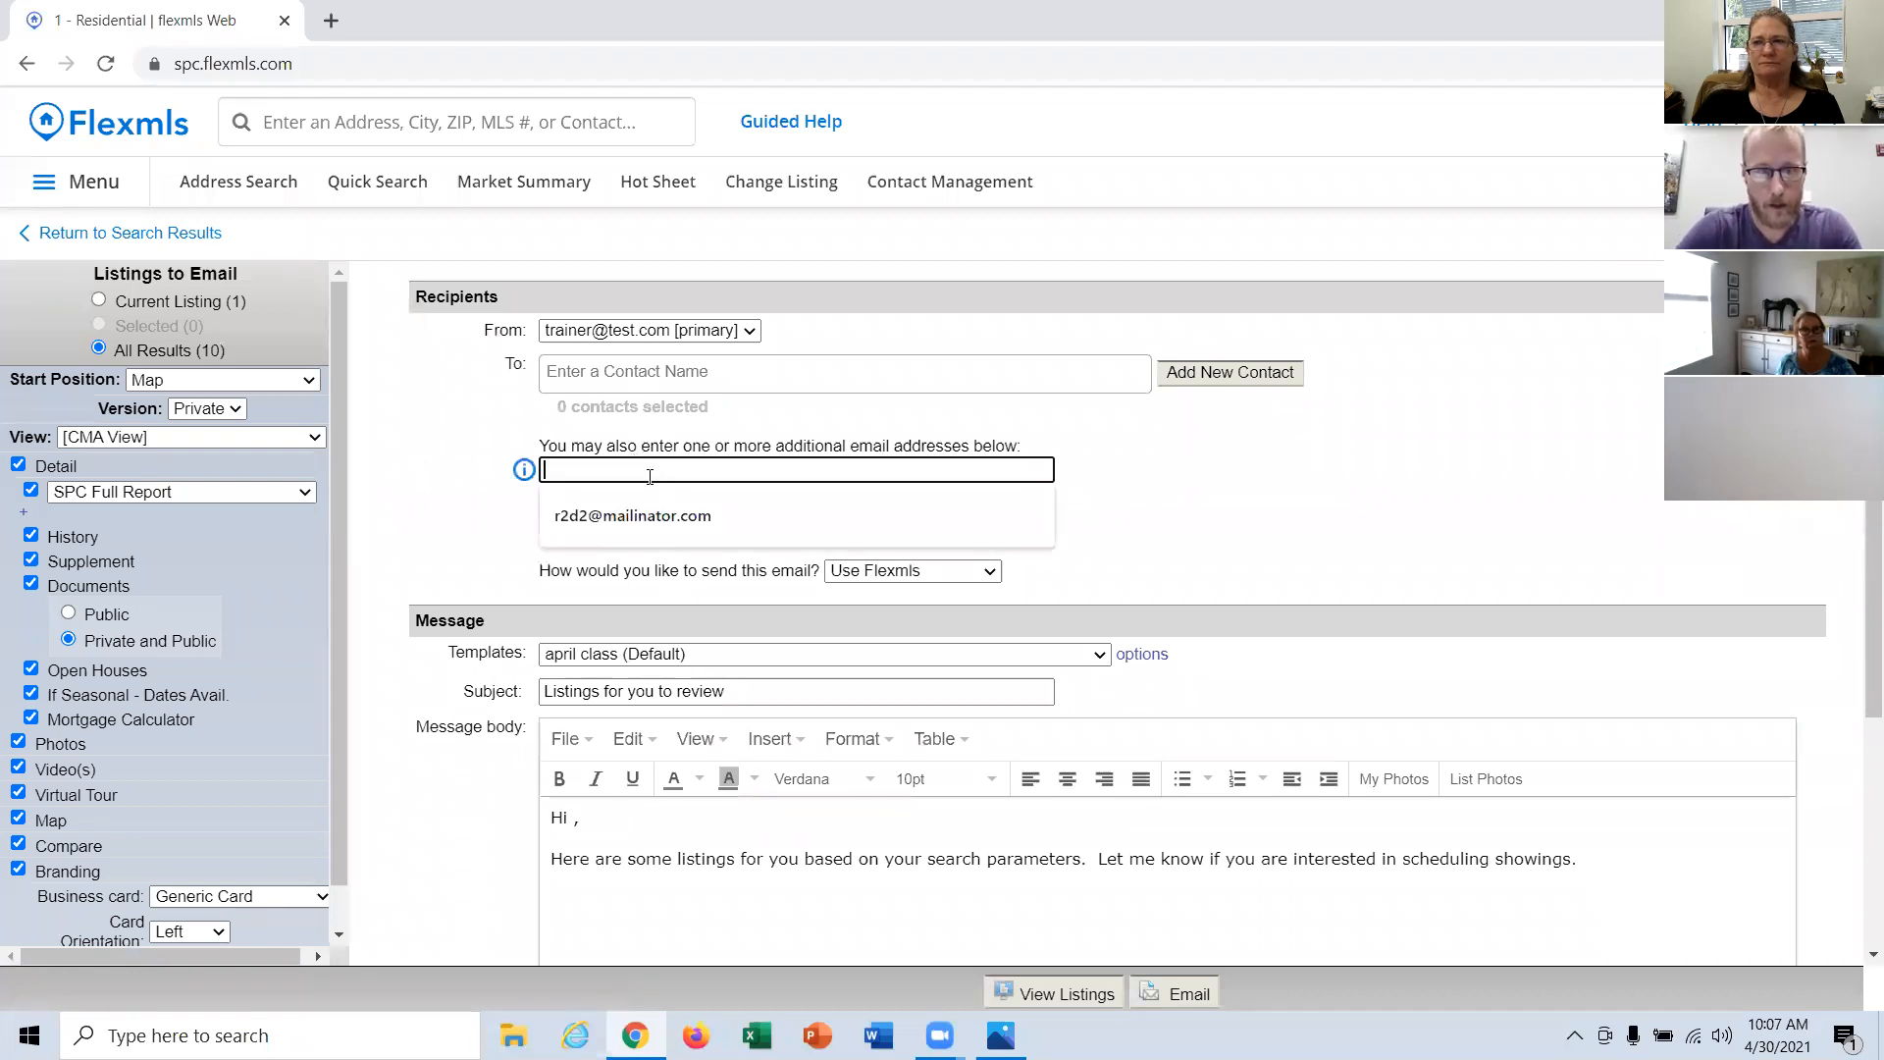
pyautogui.click(1002, 373)
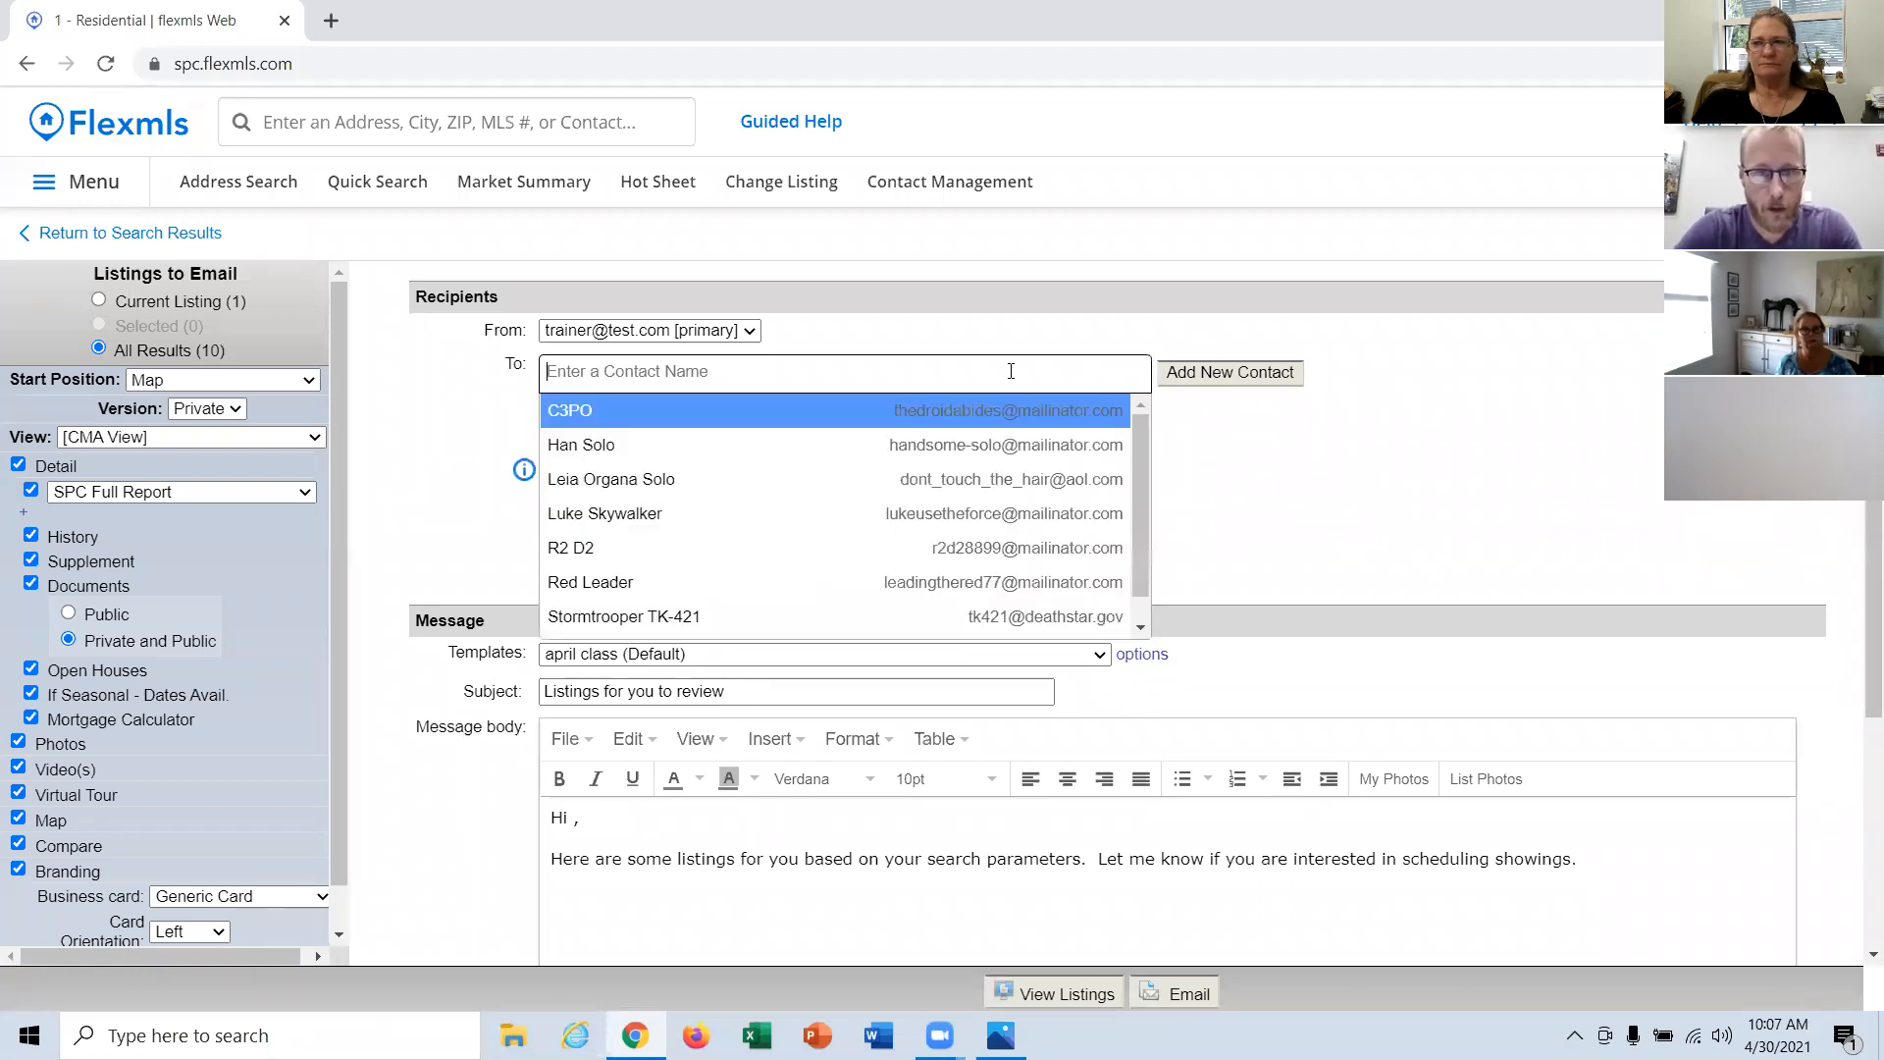
pyautogui.scroll(-1, 986, 490)
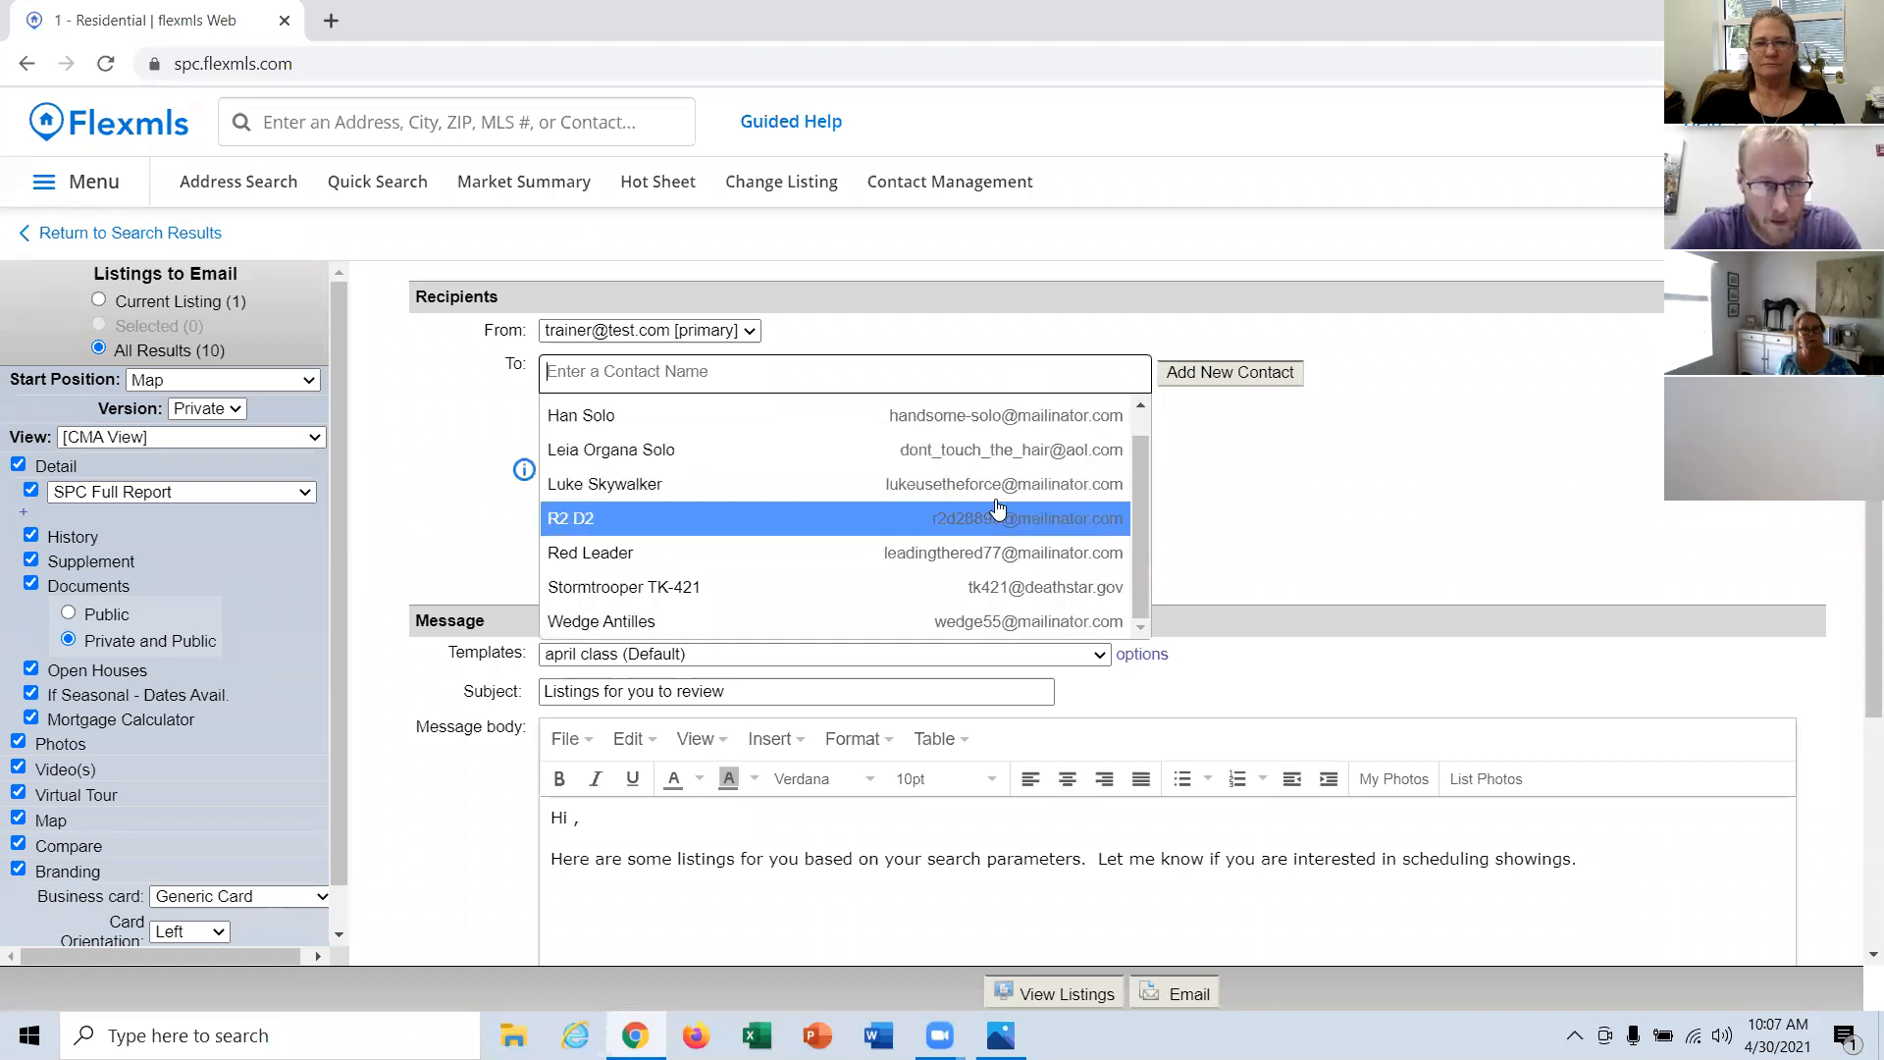
pyautogui.scroll(1, 998, 515)
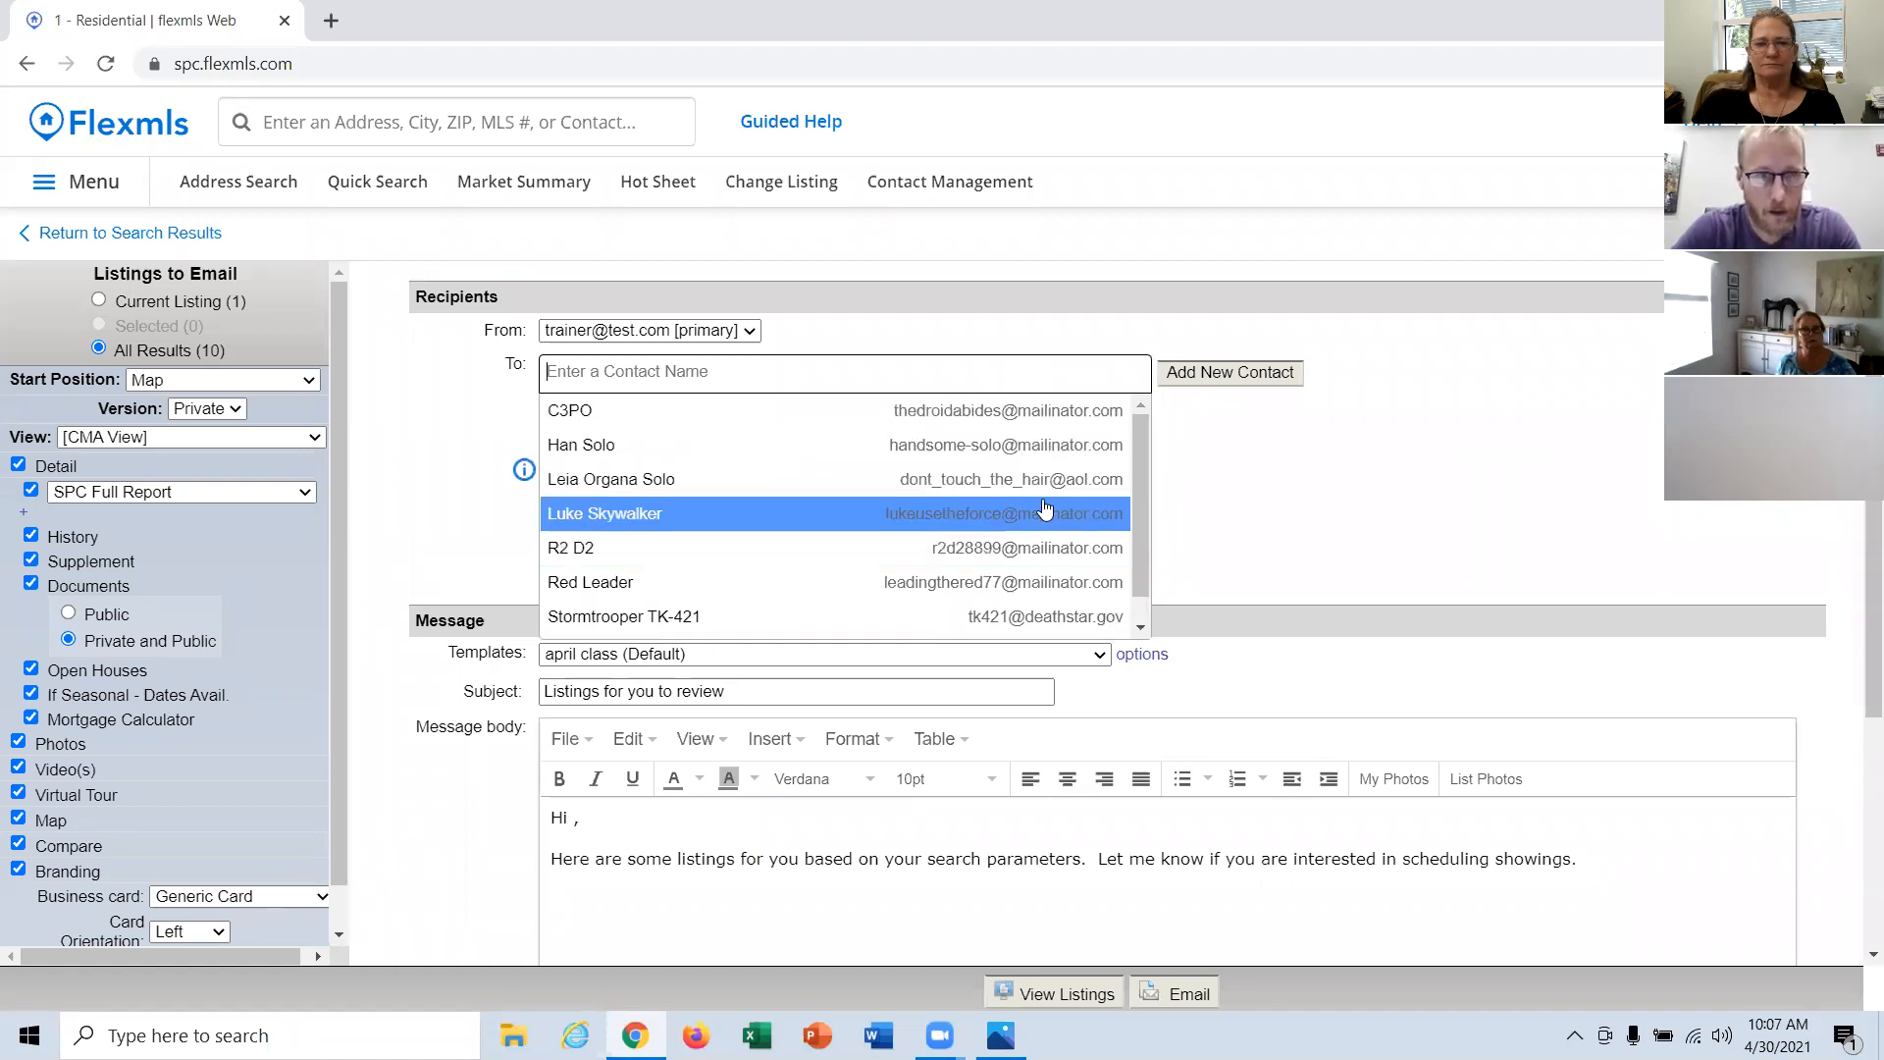
pyautogui.scroll(-1, 955, 497)
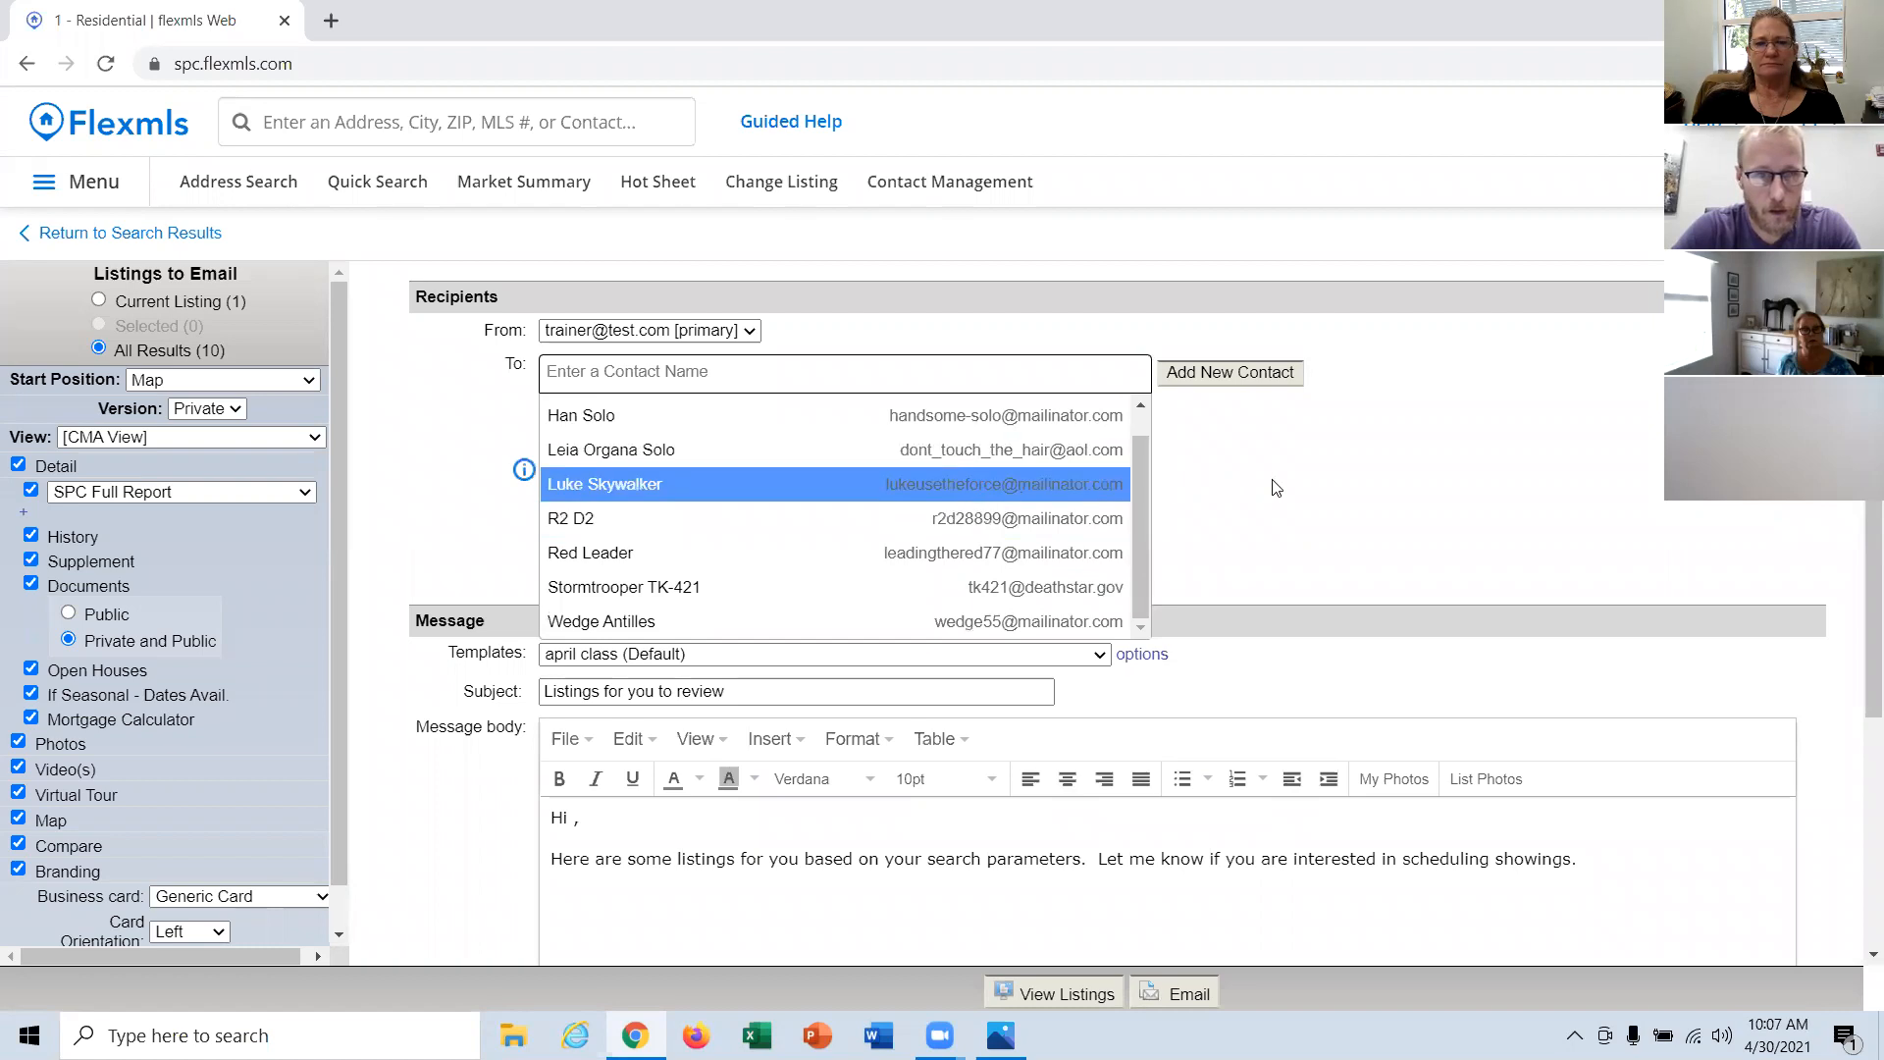
pyautogui.click(1305, 491)
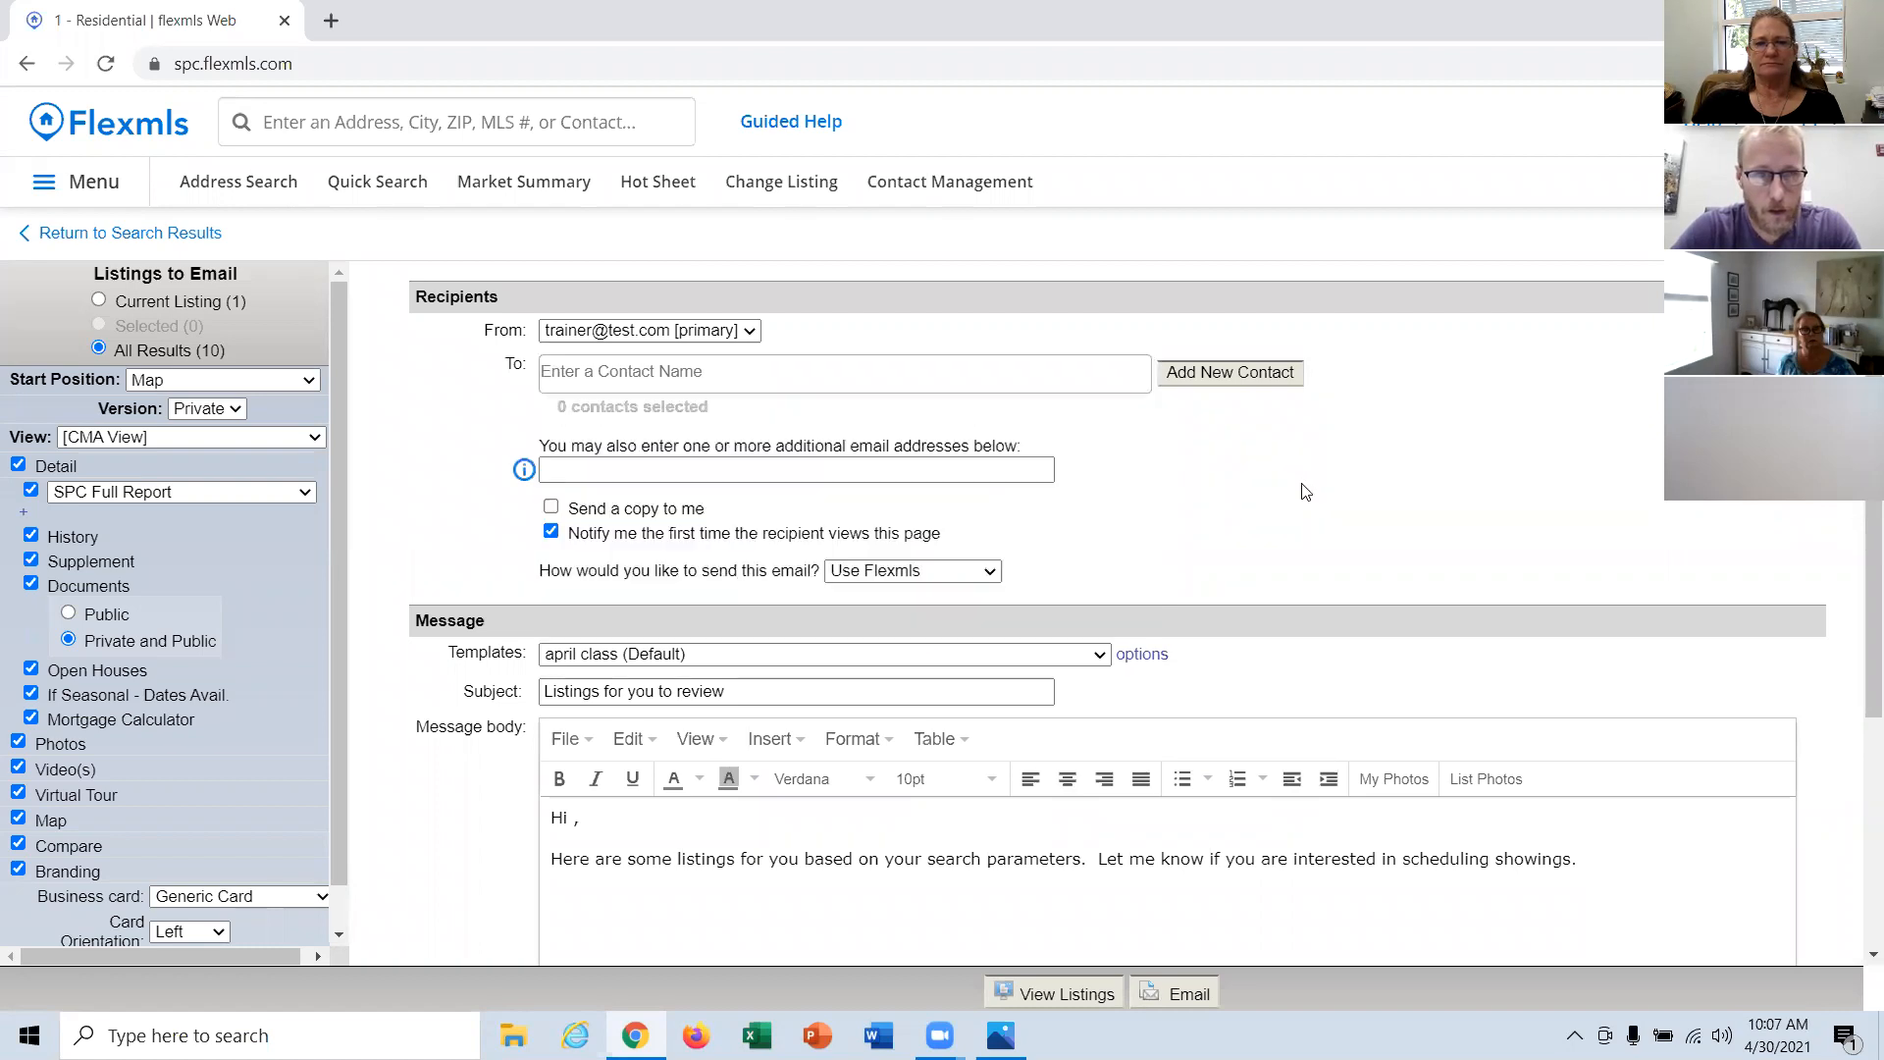
pyautogui.click(626, 373)
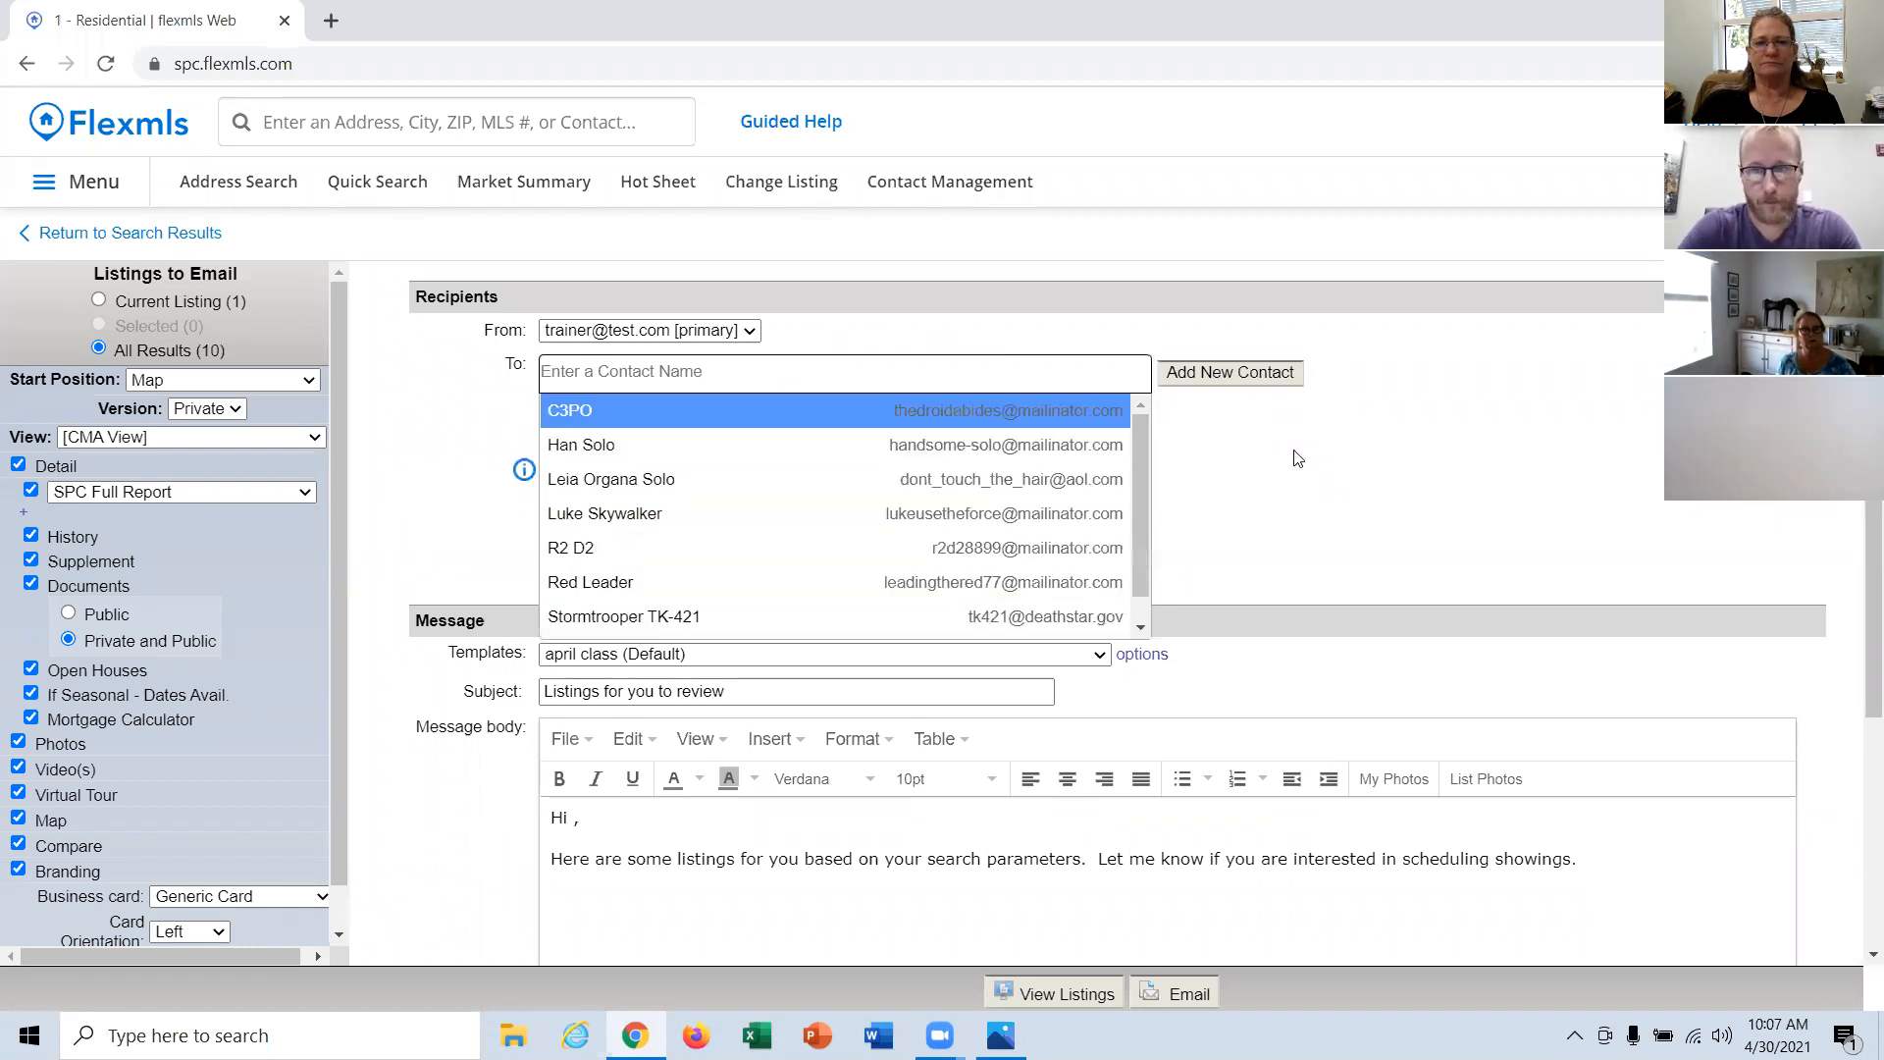
# Step: Start a new contact for the email and enter the contact's first and last name
pyautogui.click(1236, 371)
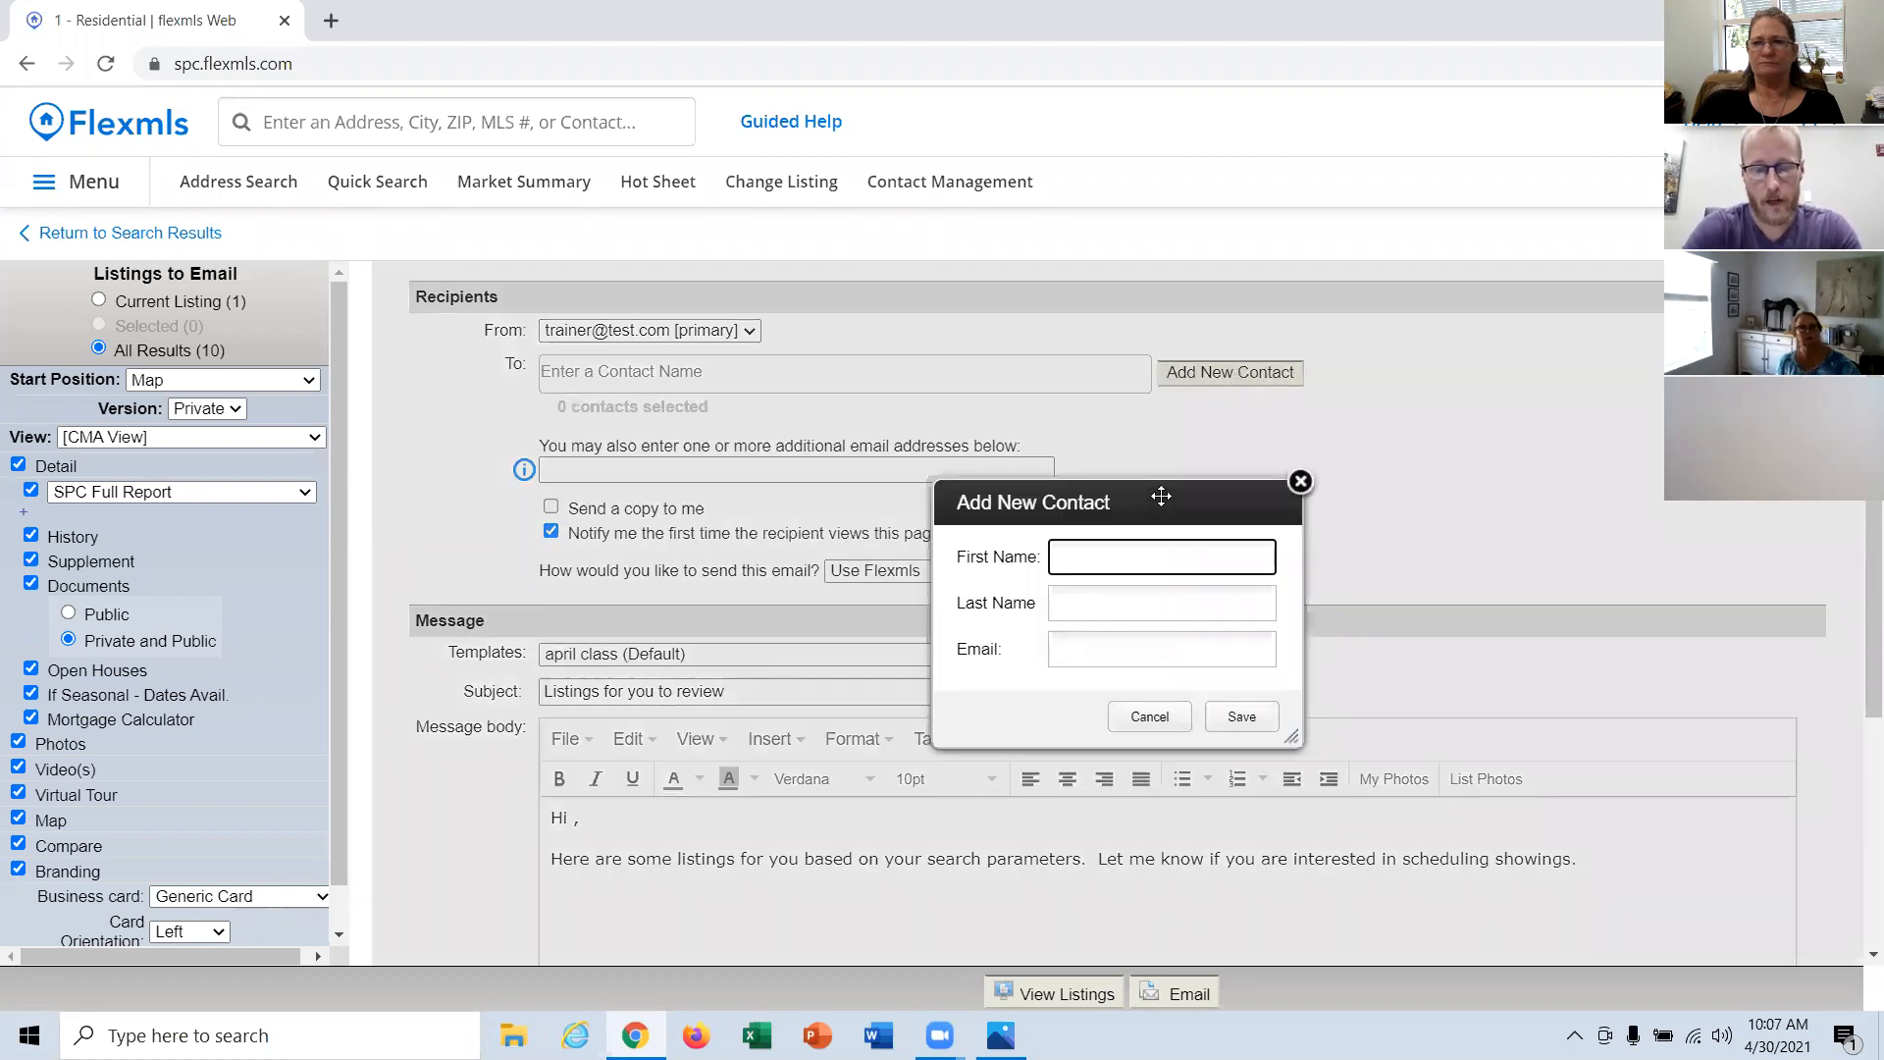
pyautogui.write('Lsnfo')
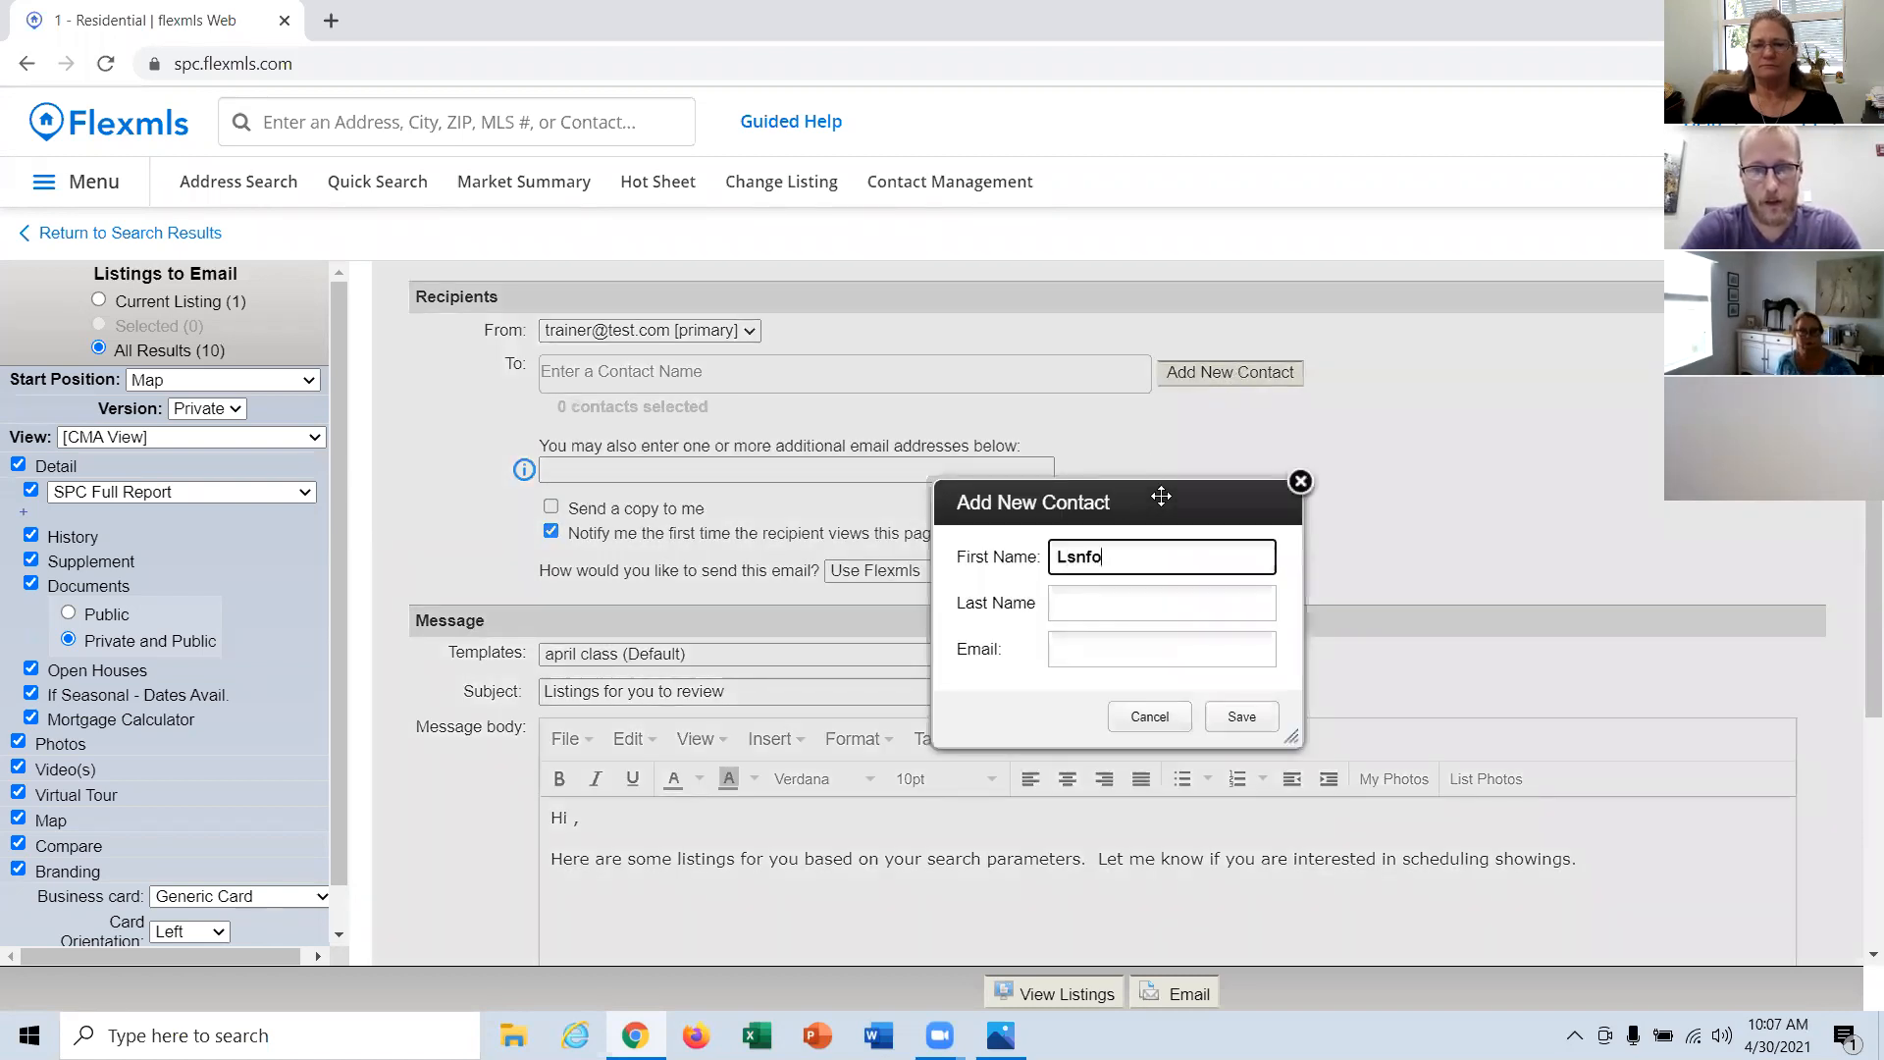
pyautogui.press('BackSpace')
pyautogui.press('BackSpace')
pyautogui.press('BackSpace')
pyautogui.press('BackSpace')
pyautogui.write('ando')
pyautogui.press('Tab')
pyautogui.write('Calrissian')
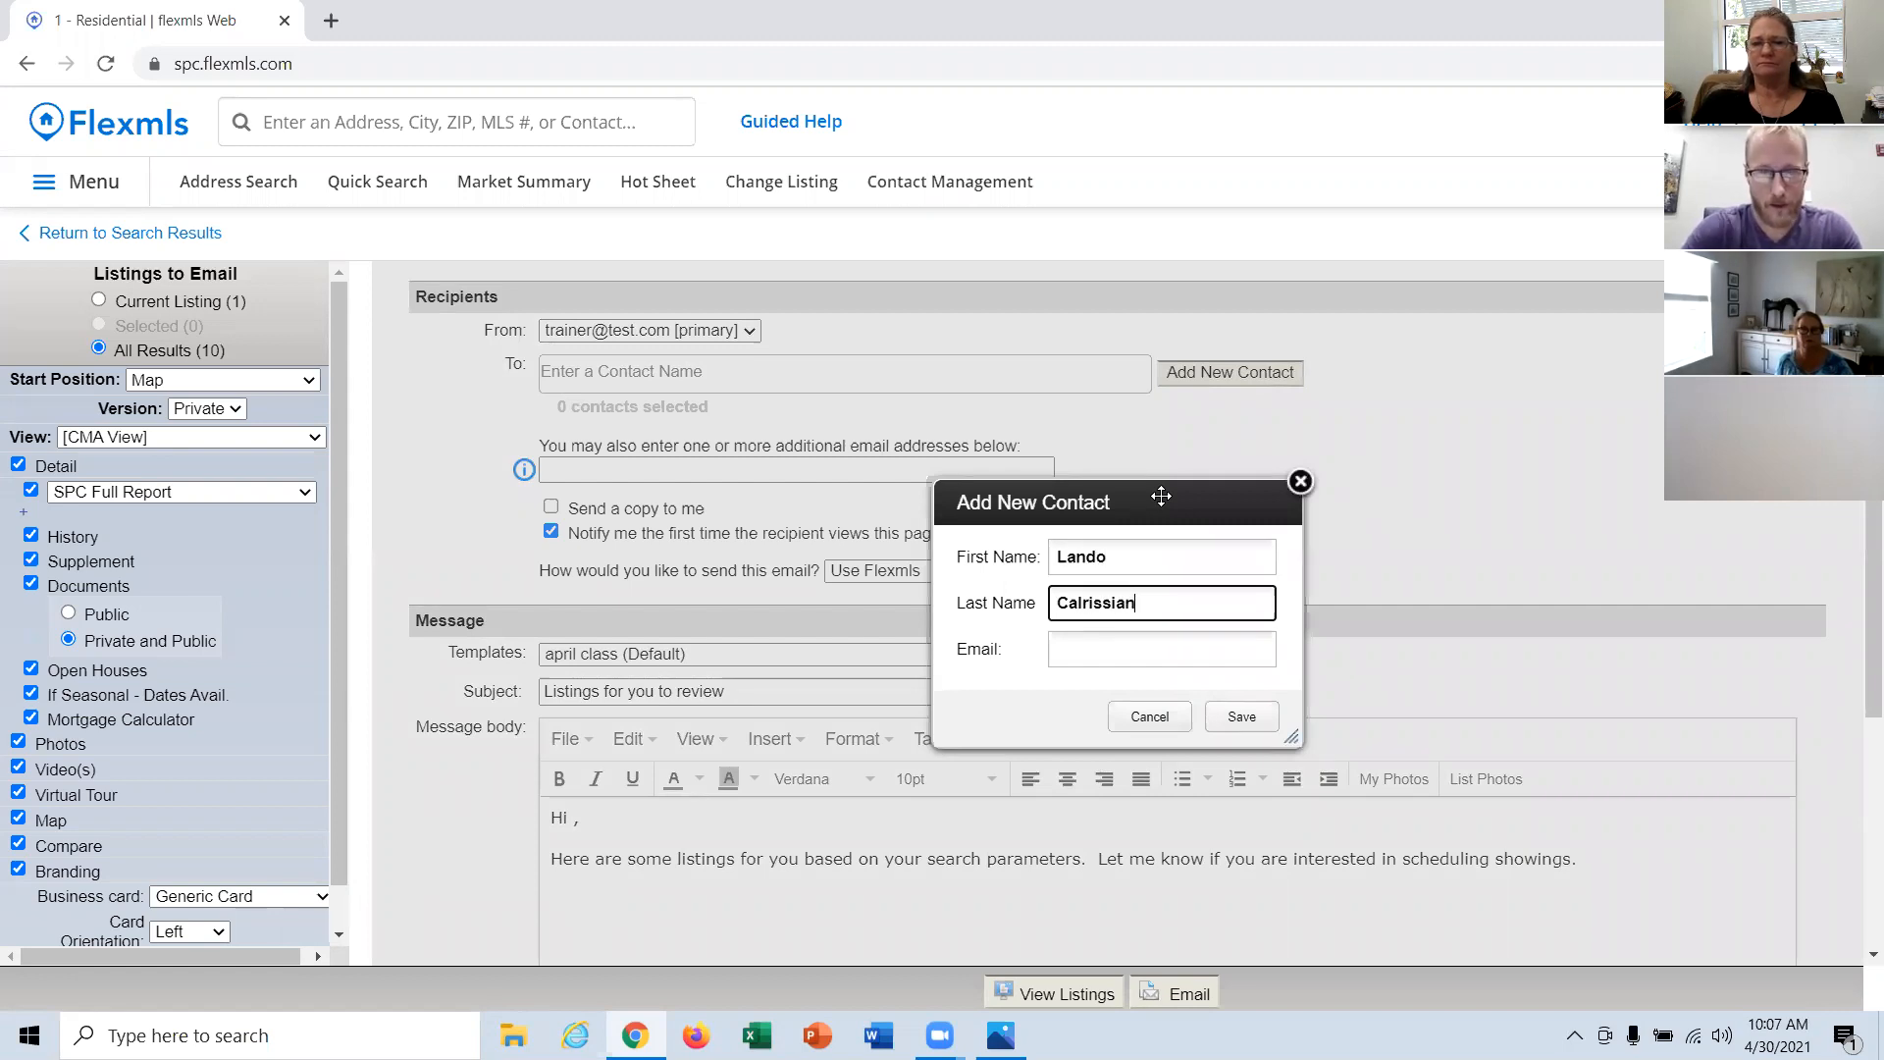
# Step: Fill in the new contact's email address and save the contact as a recipient
pyautogui.click(1172, 638)
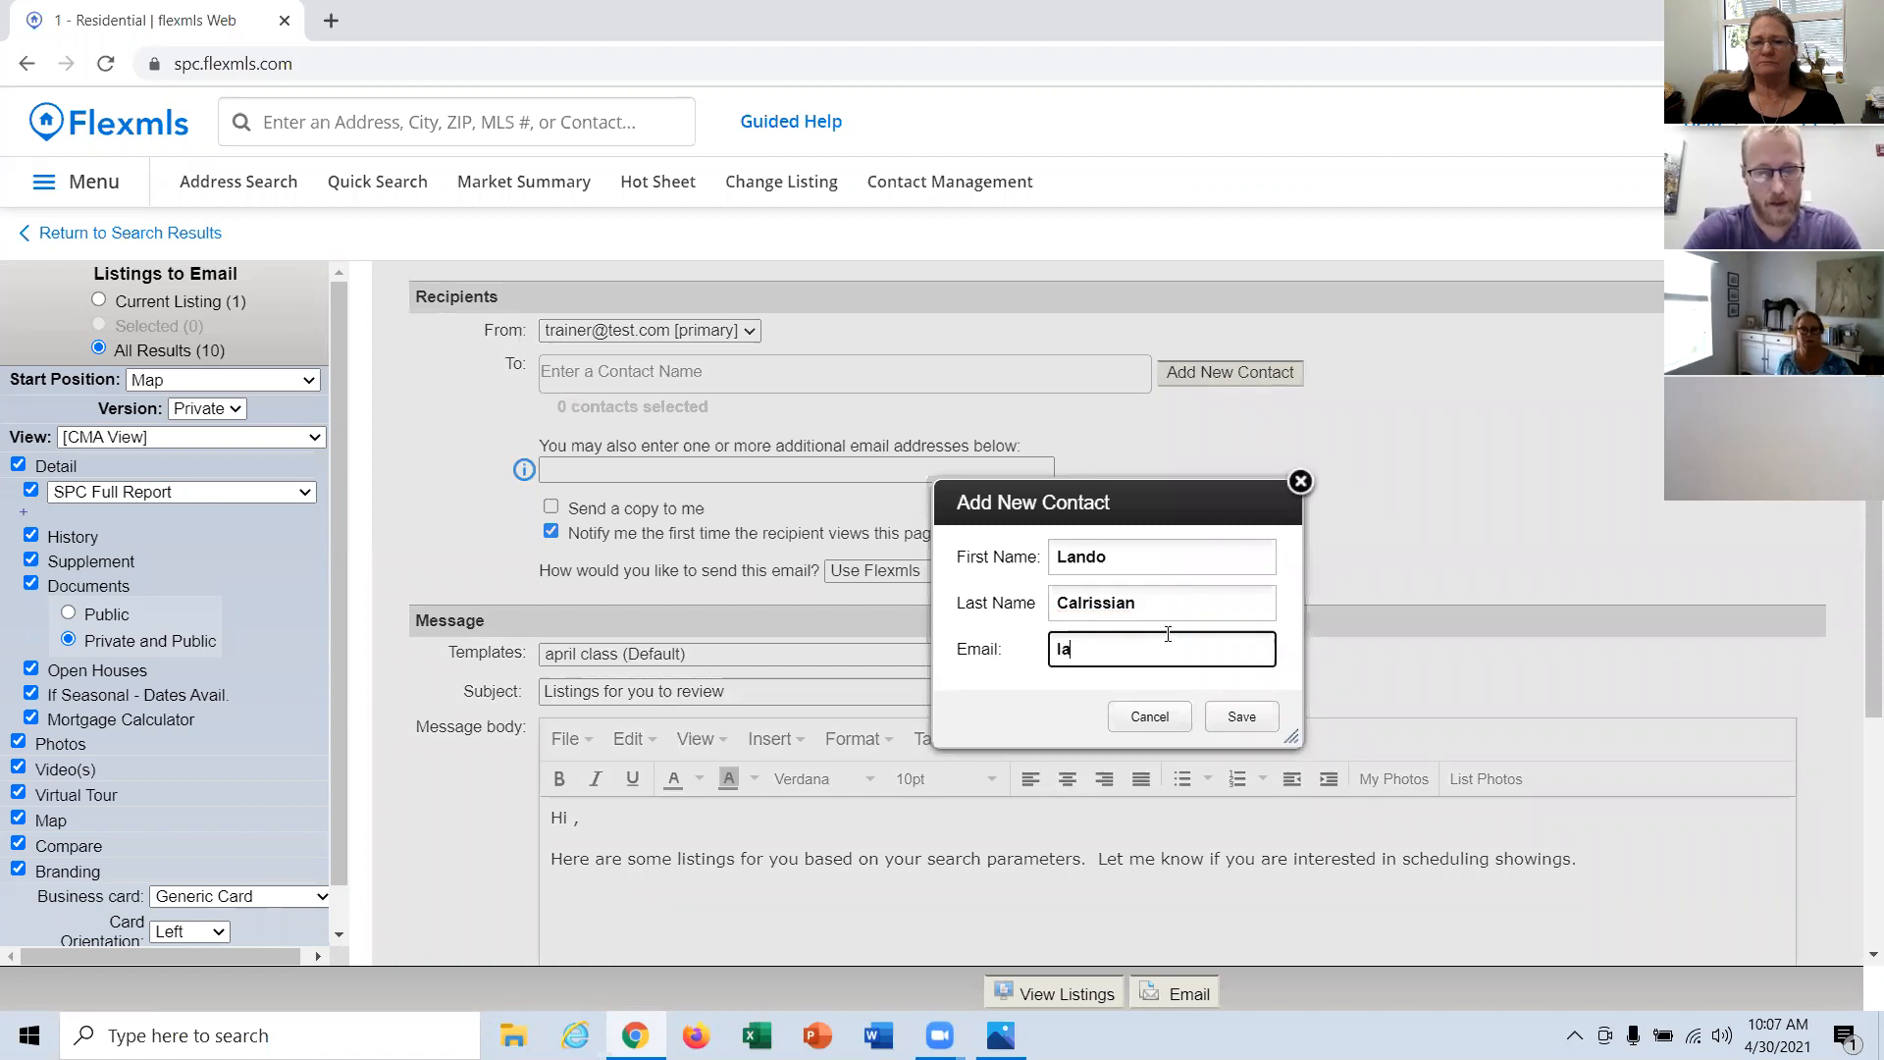
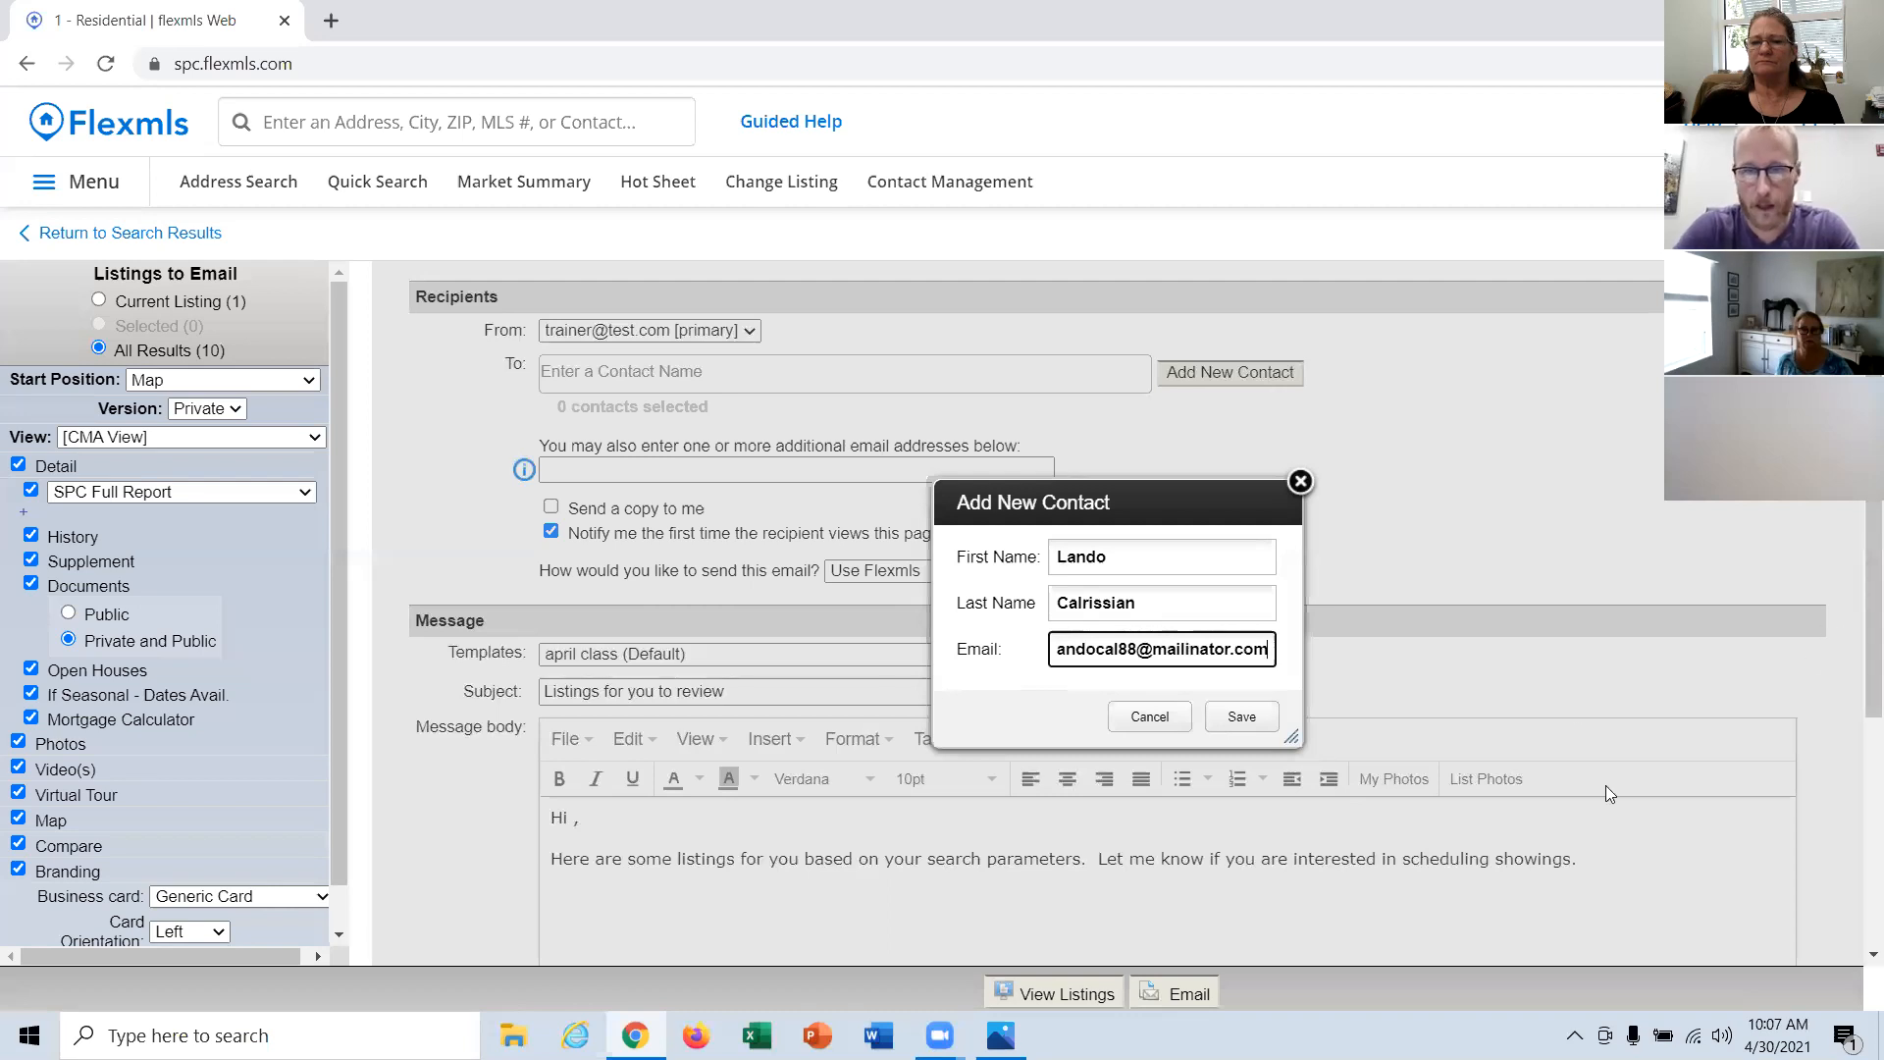
pyautogui.click(1229, 731)
# Step: Apply the sept class template to the listings email and show the template management options
pyautogui.scroll(-1, 564, 793)
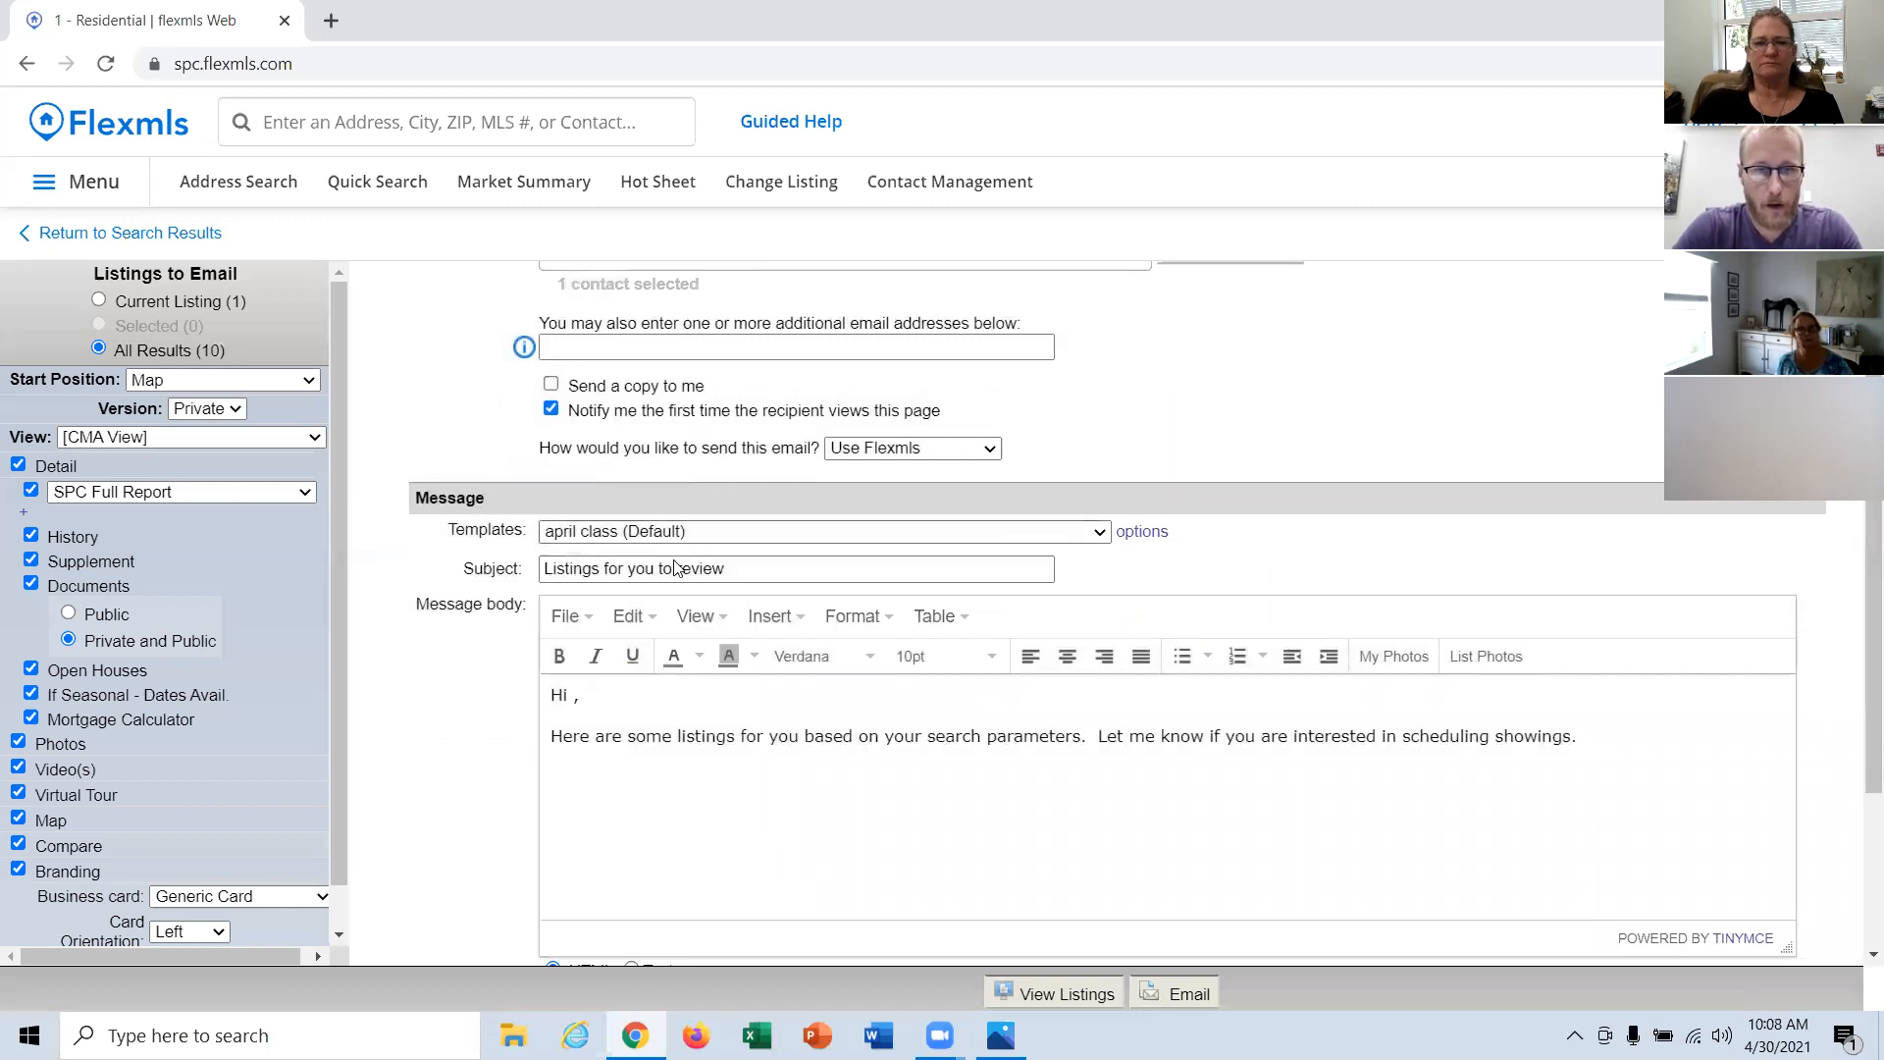
pyautogui.click(981, 532)
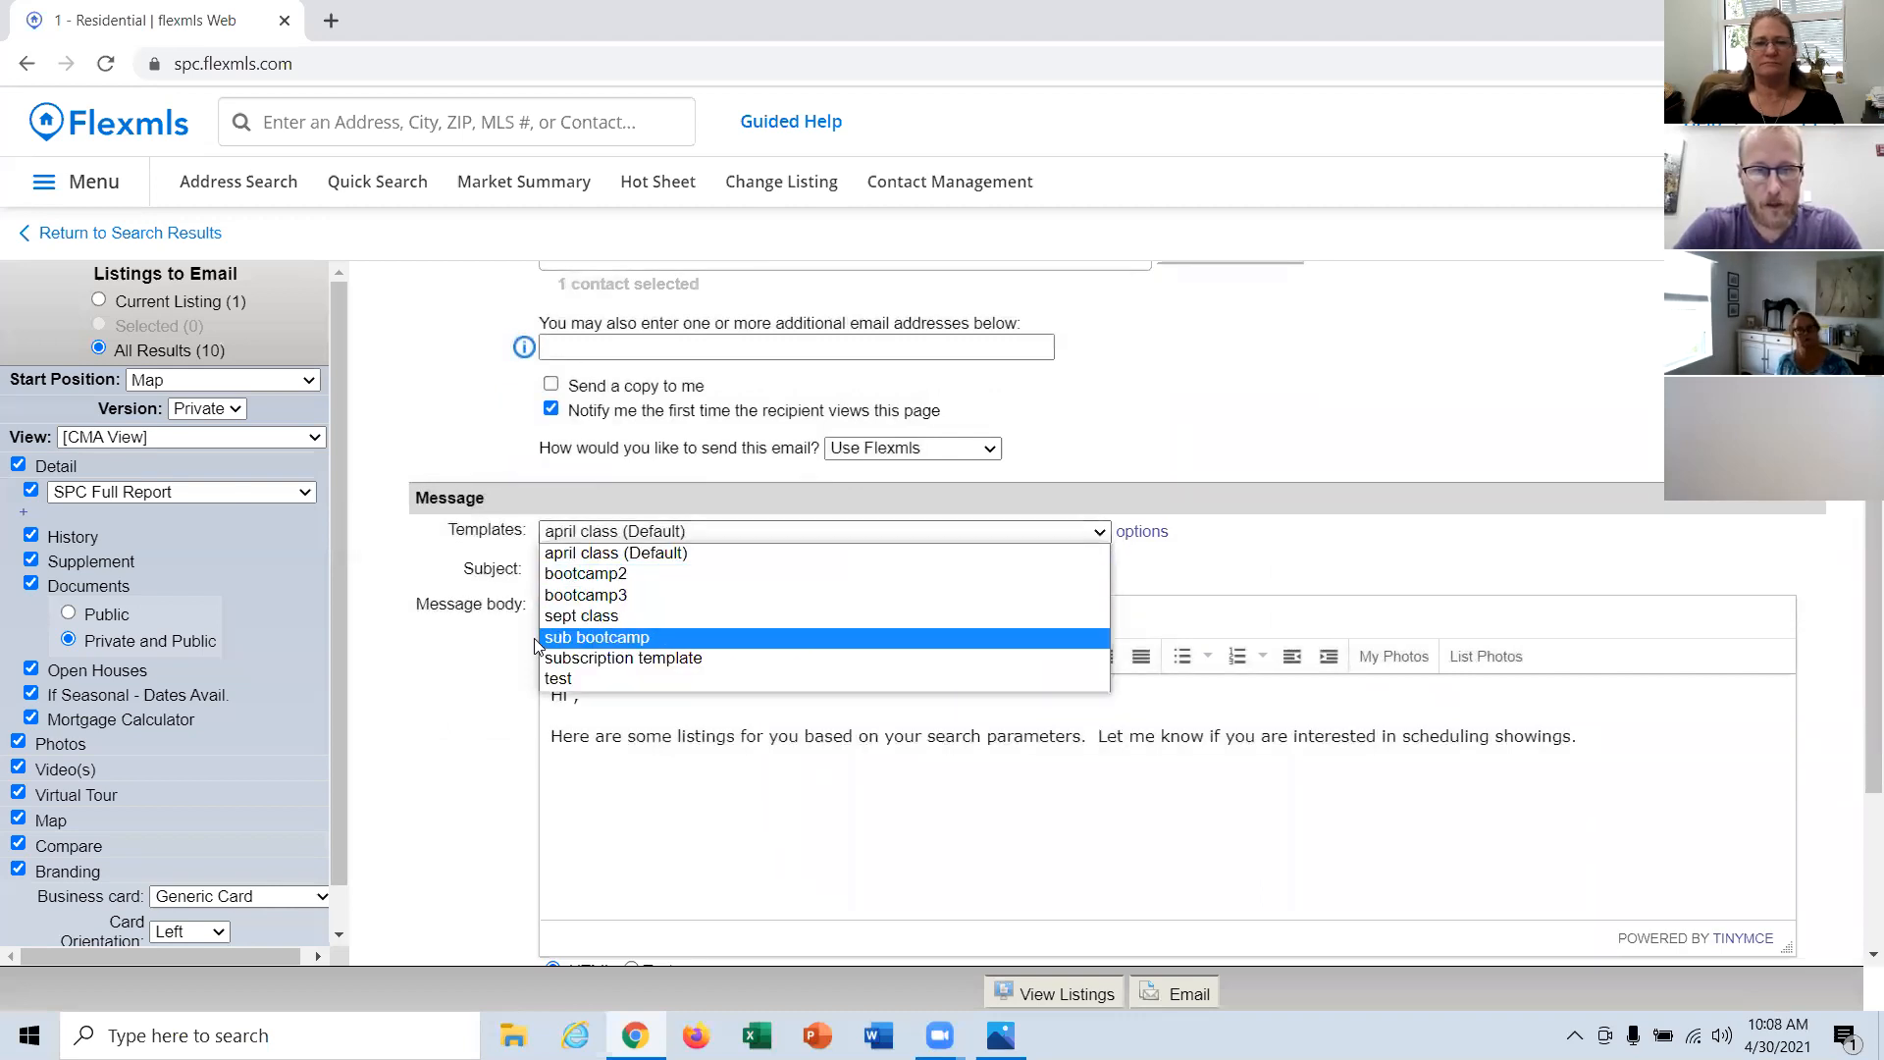
pyautogui.click(600, 615)
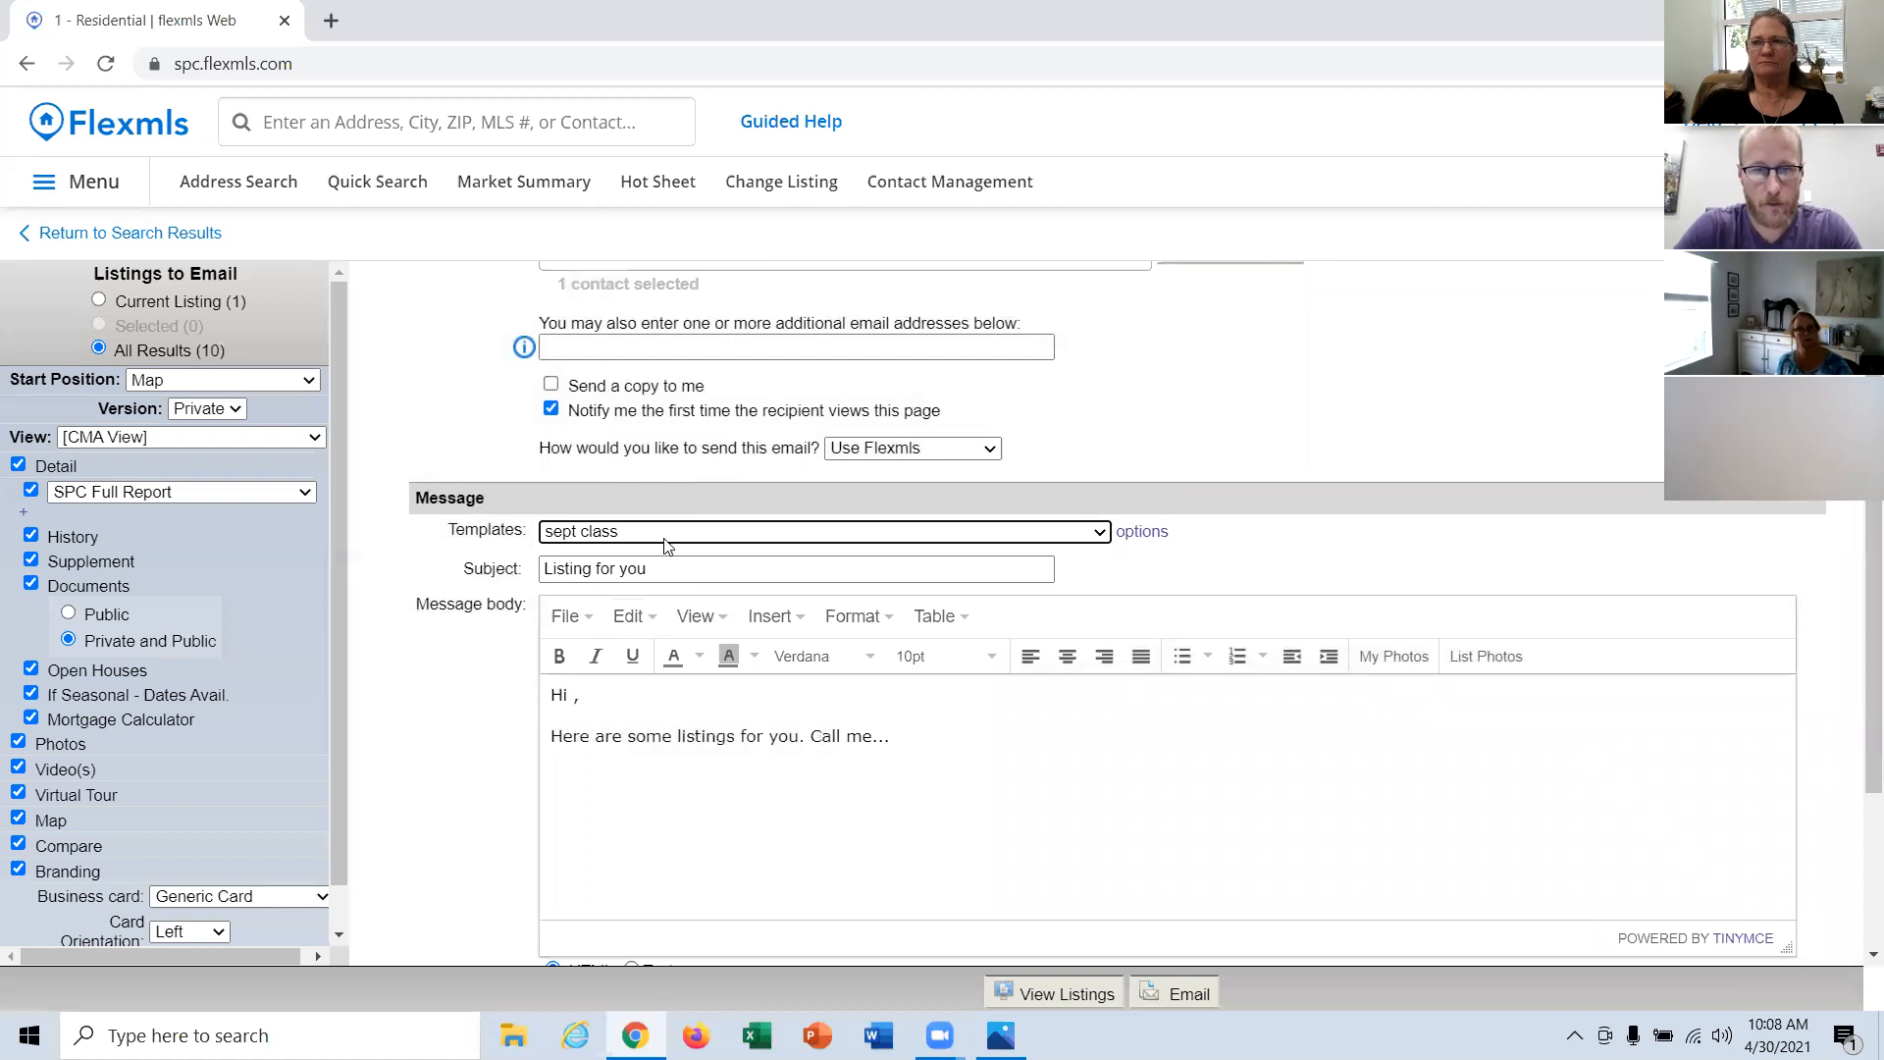
pyautogui.click(1138, 531)
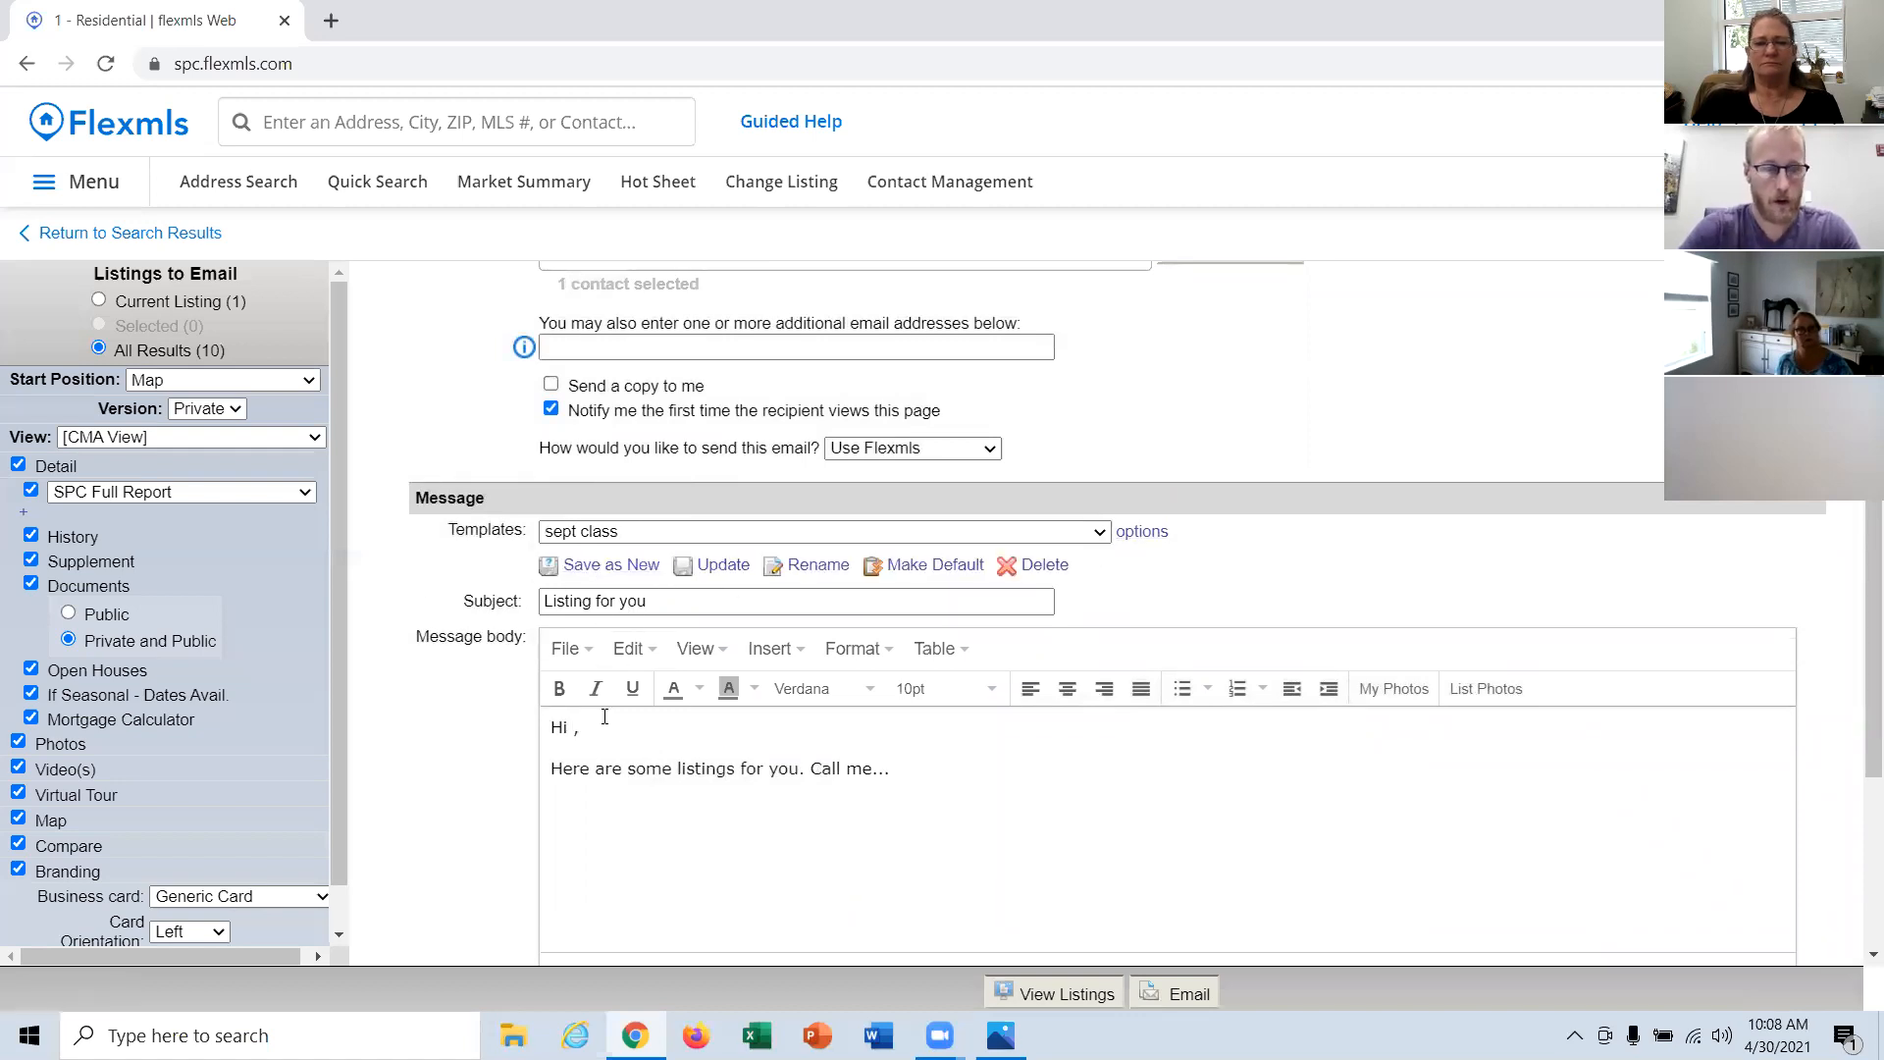
# Step: Add the contact's first name to the greeting in the message body and send the listings email
pyautogui.write('Lando')
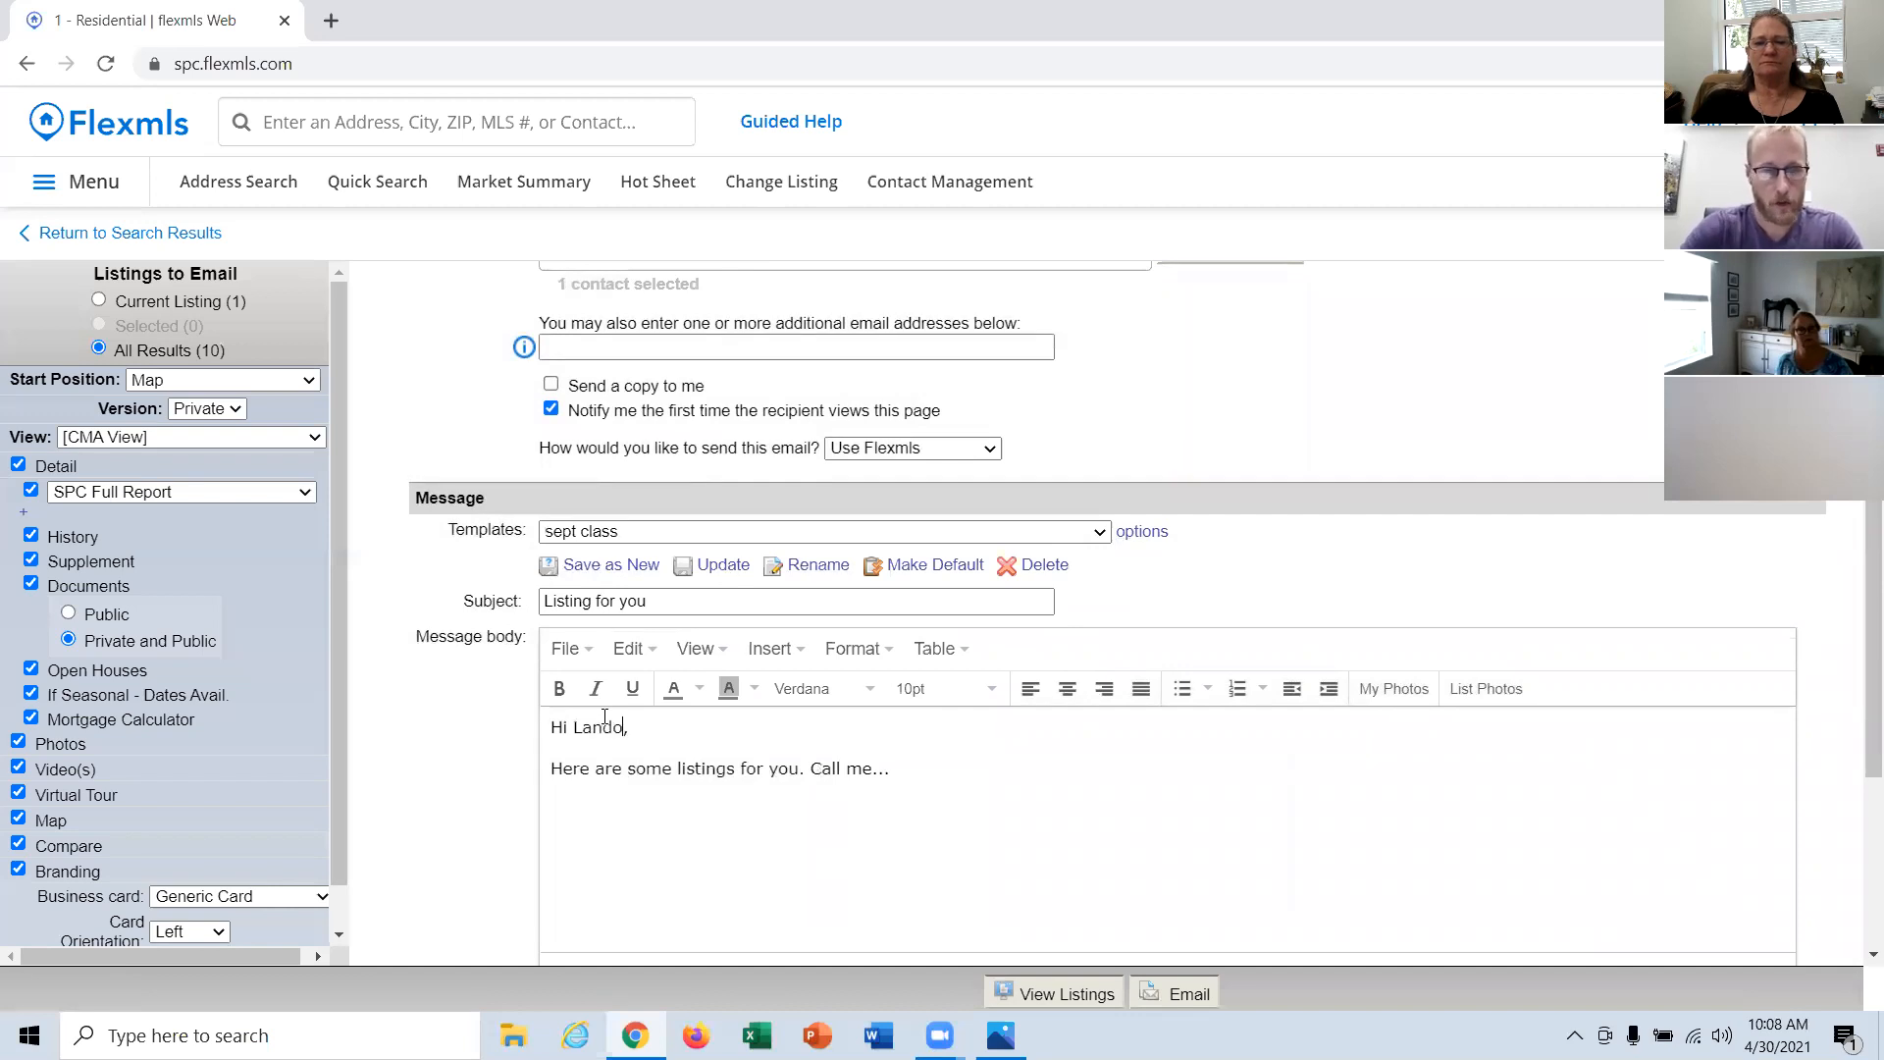
pyautogui.scroll(-3, 834, 653)
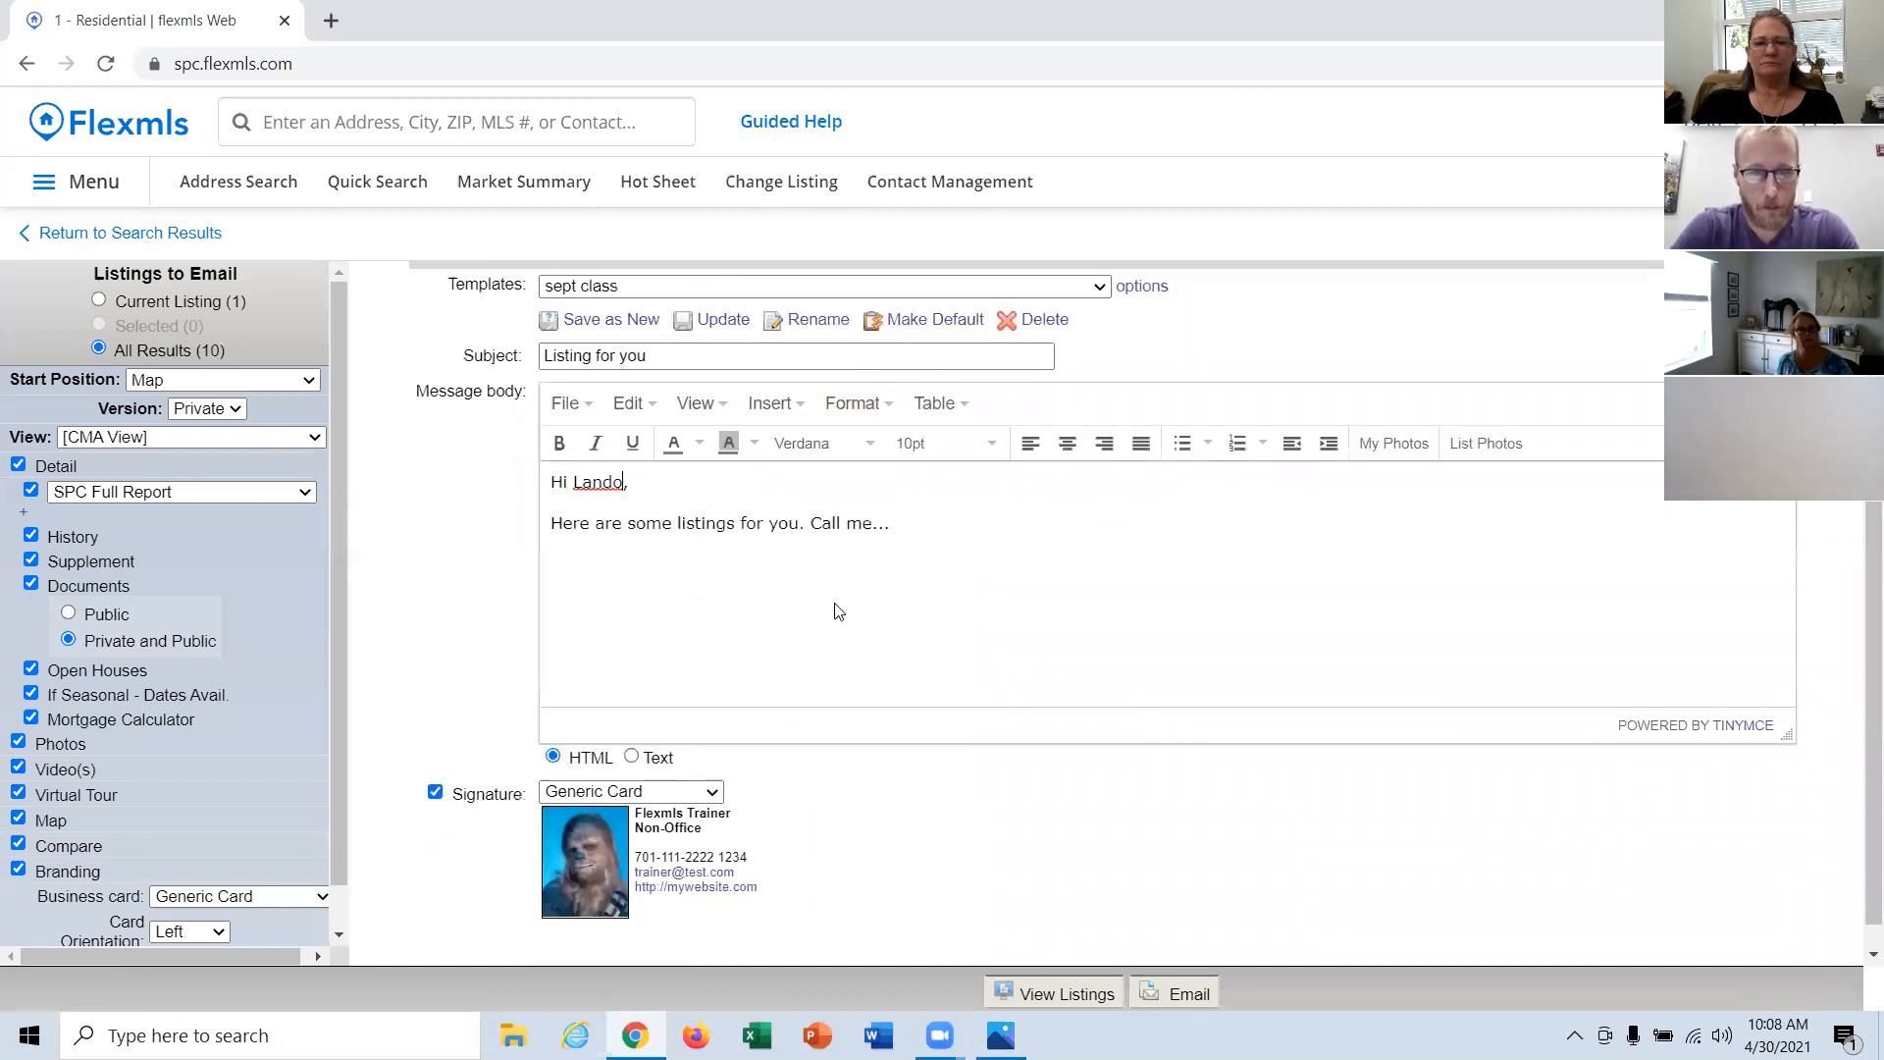
pyautogui.scroll(-1, 918, 584)
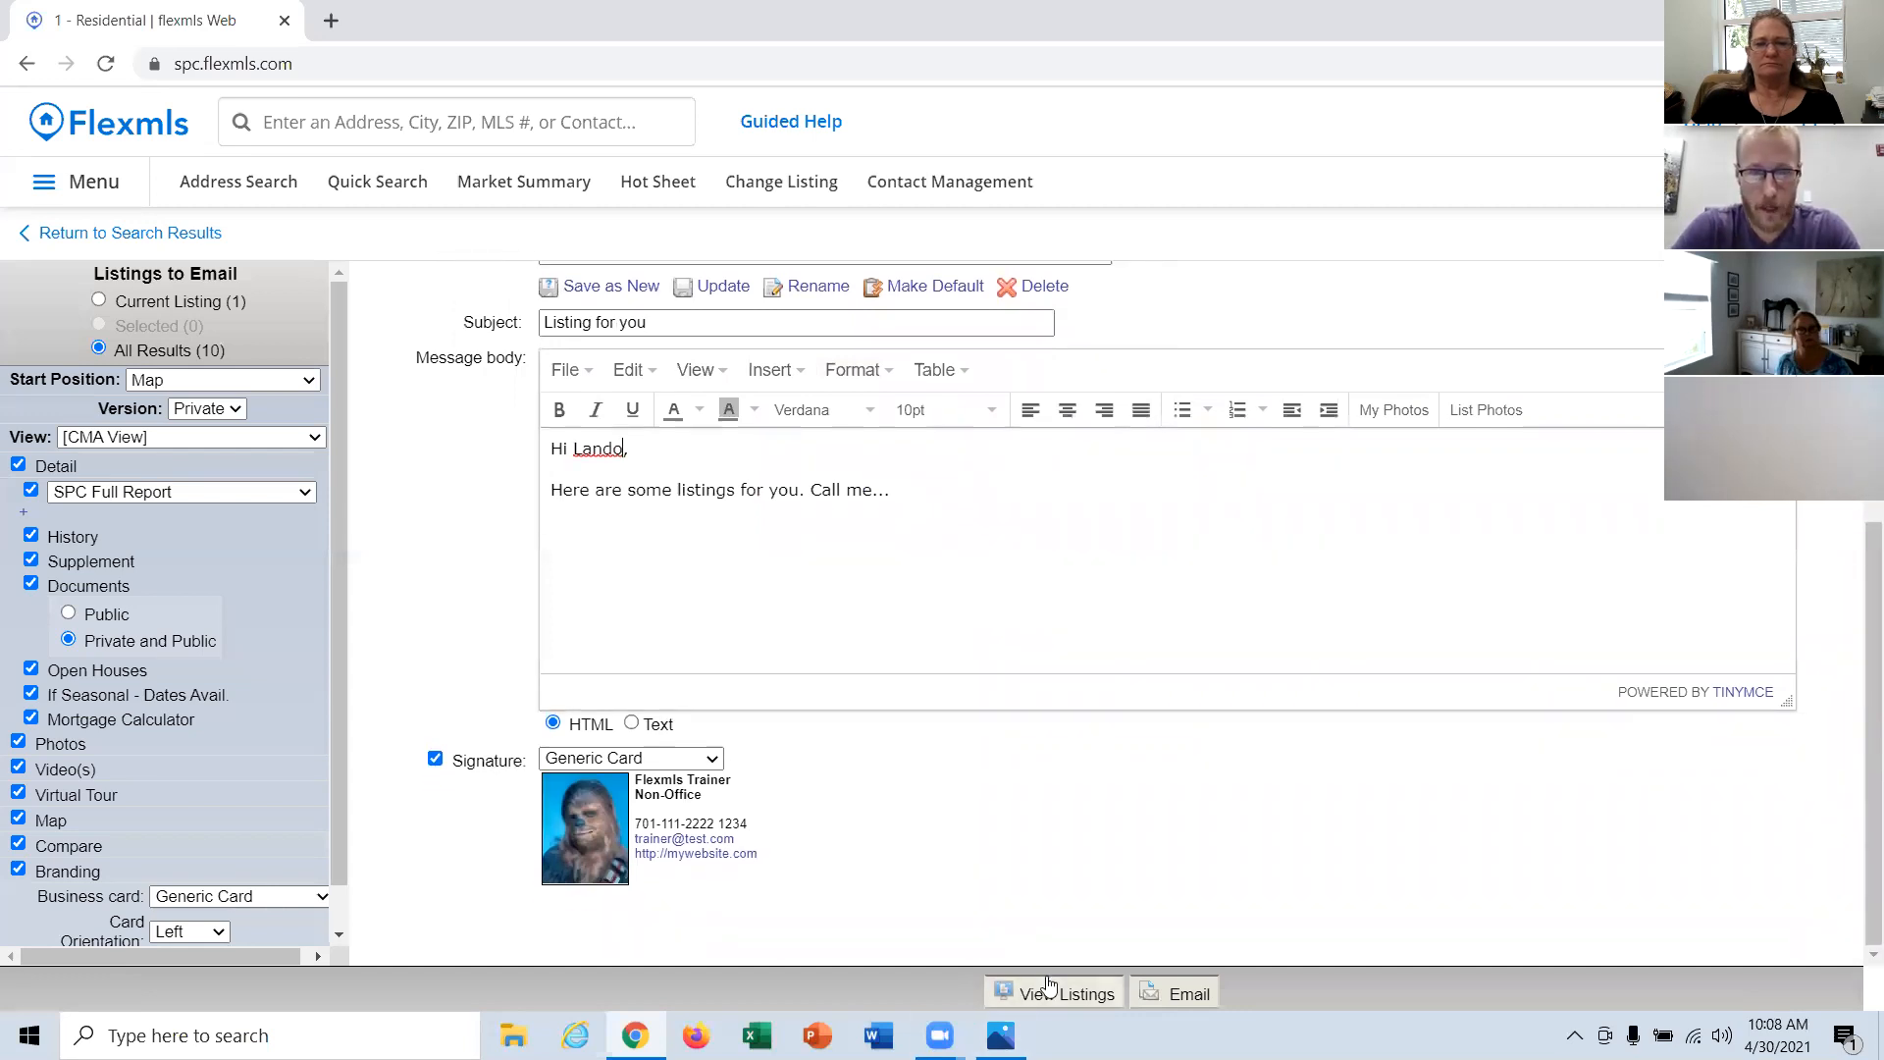
pyautogui.click(1190, 996)
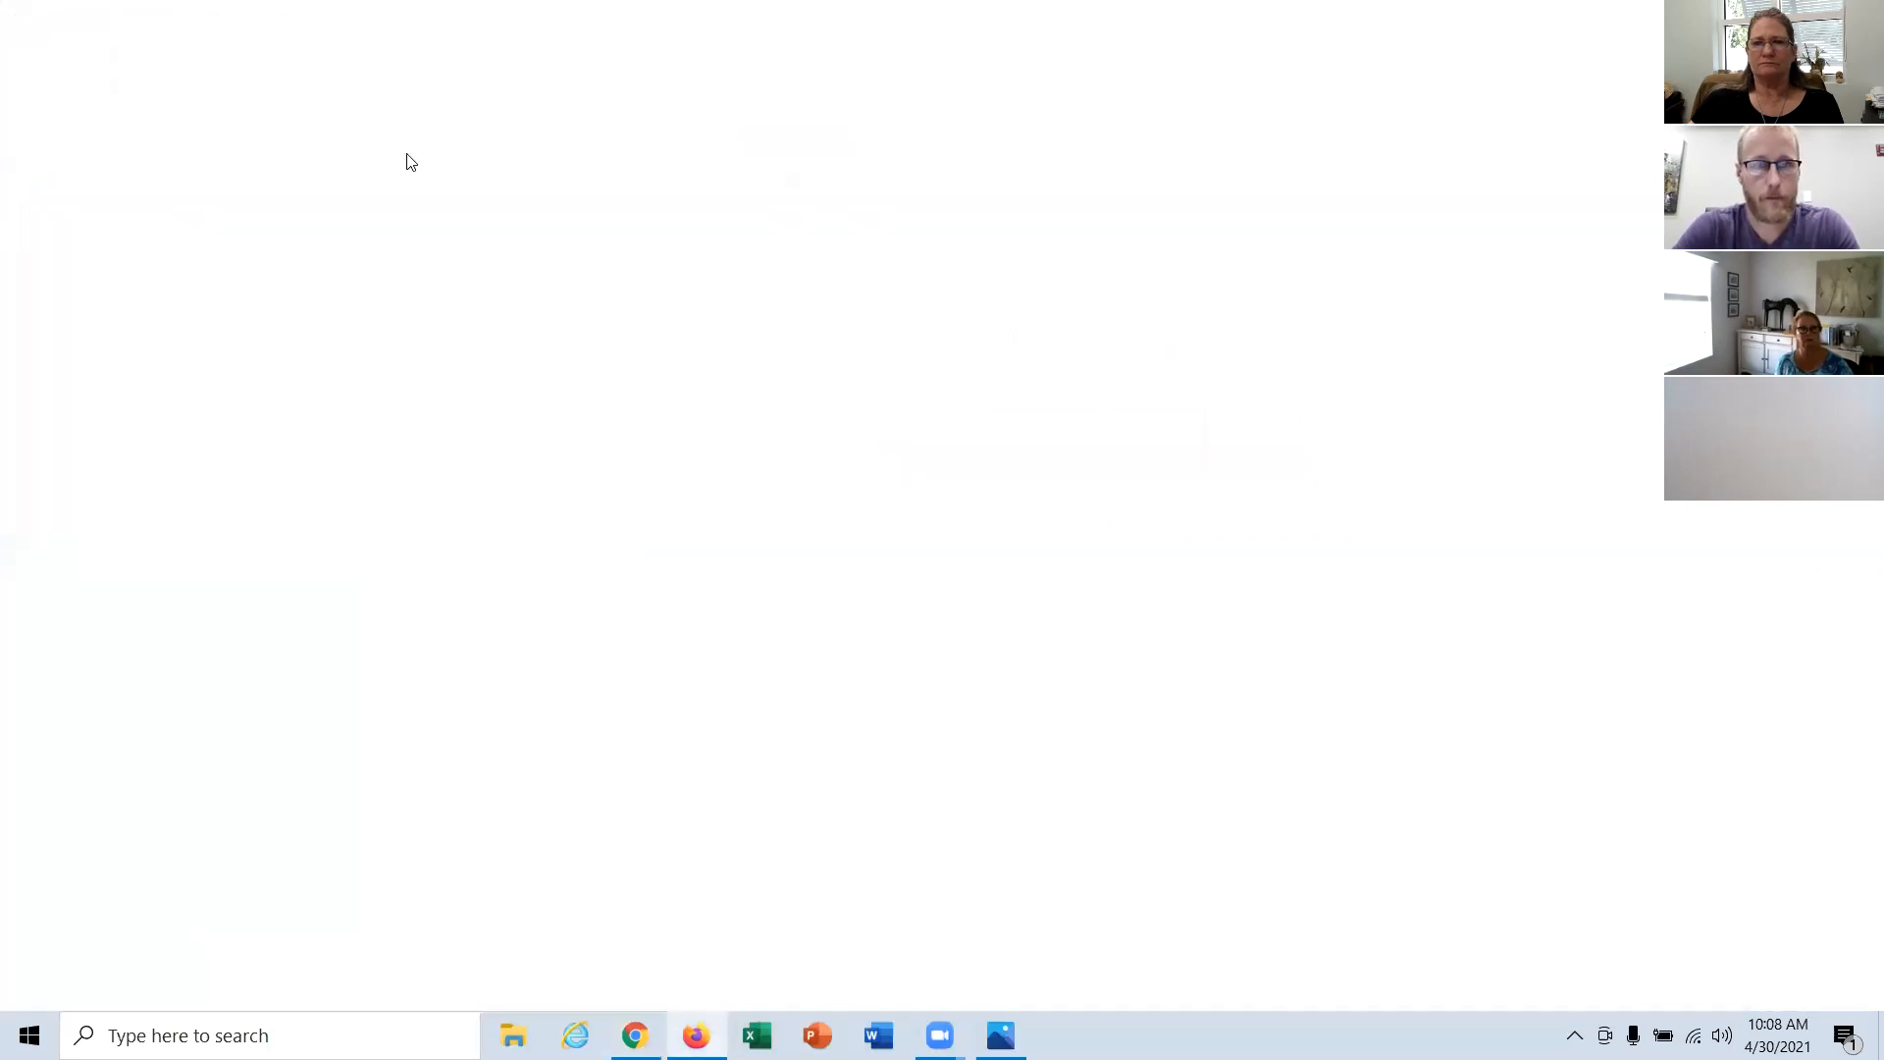
pyautogui.click(526, 73)
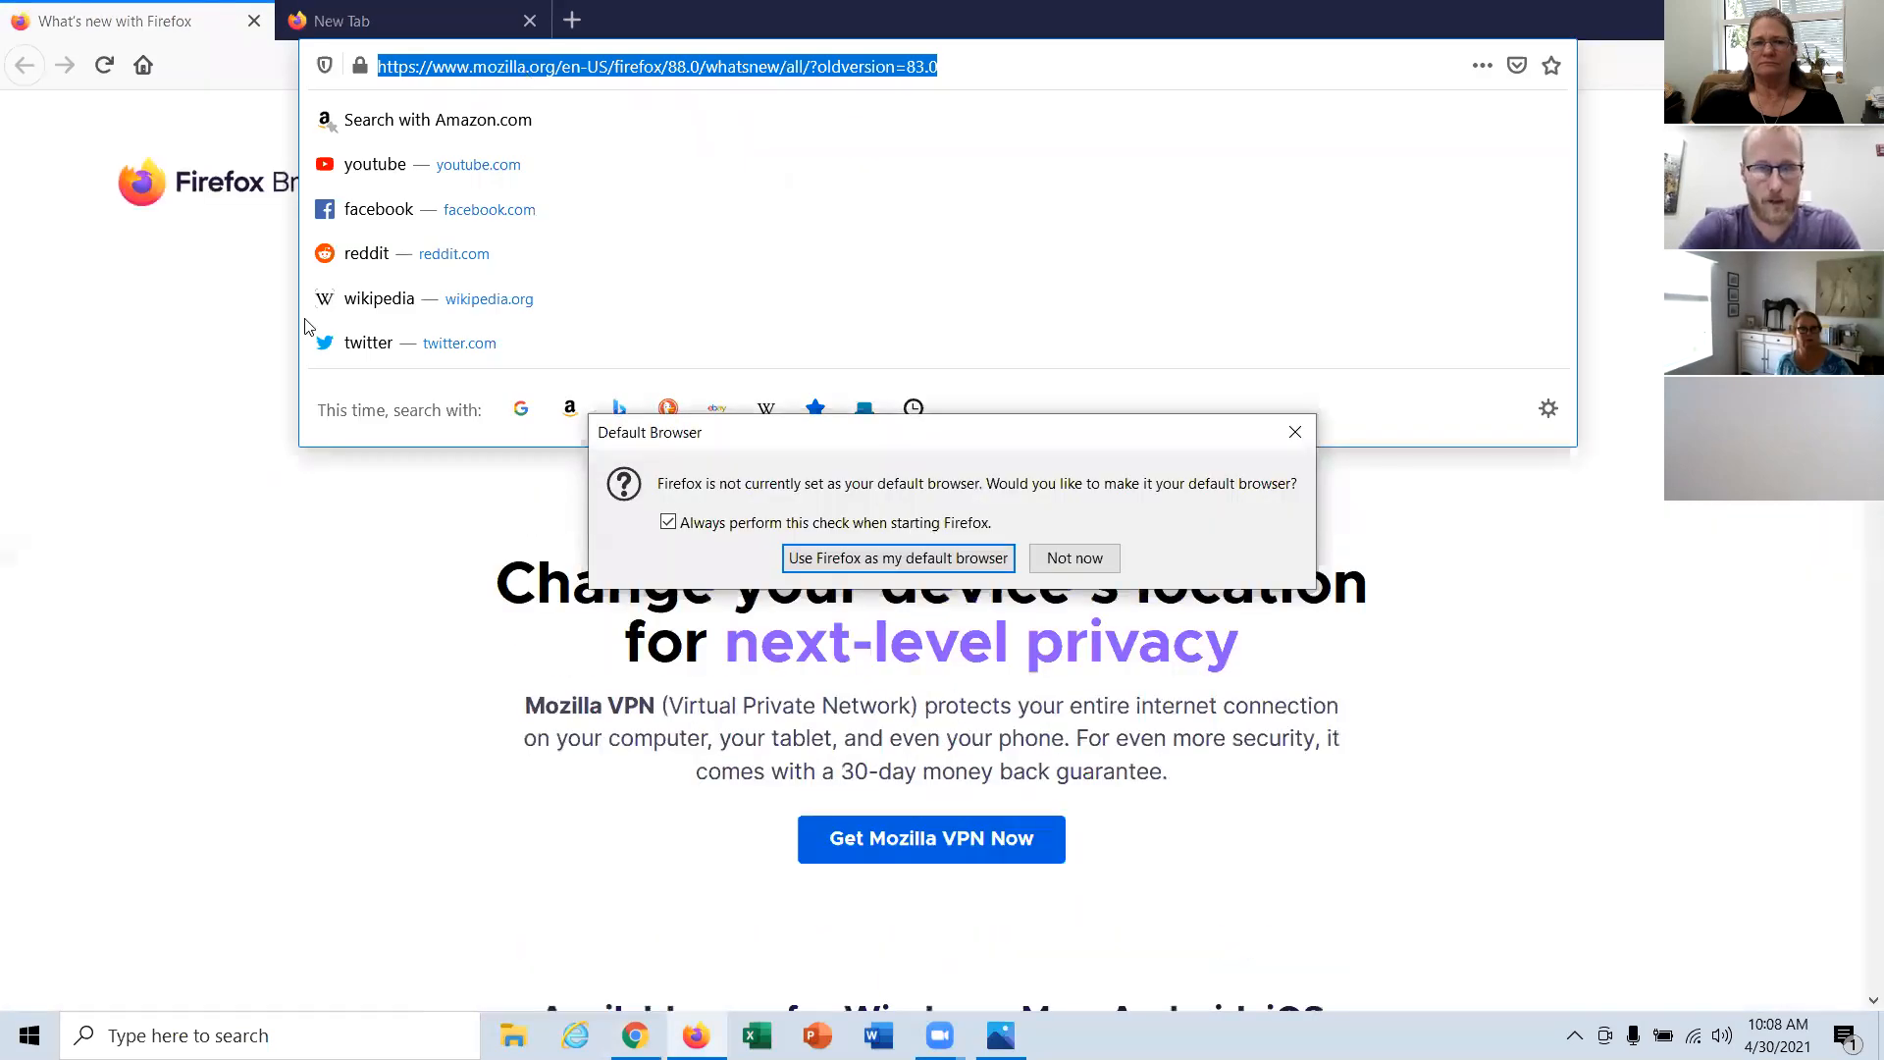
pyautogui.click(1074, 558)
pyautogui.write('www.msil')
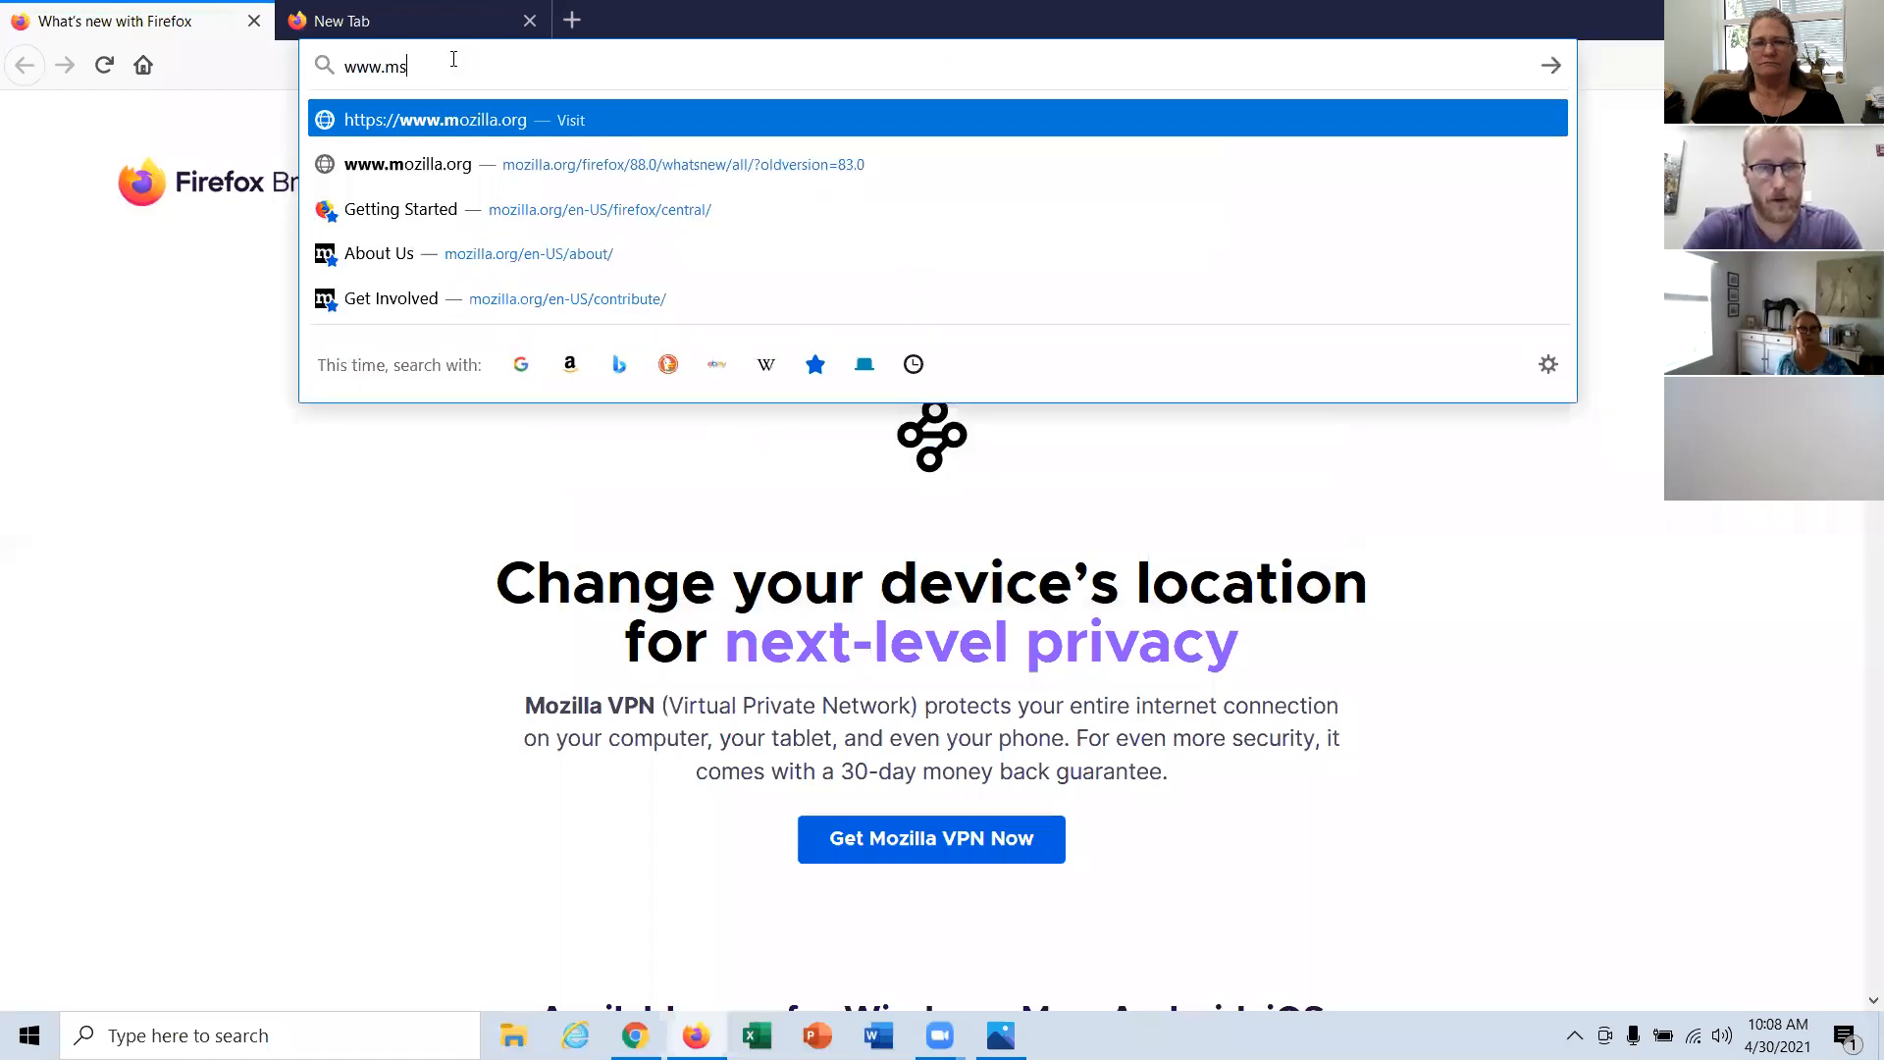
pyautogui.press('BackSpace')
pyautogui.press('BackSpace')
pyautogui.press('BackSpace')
pyautogui.write('ailinator.com')
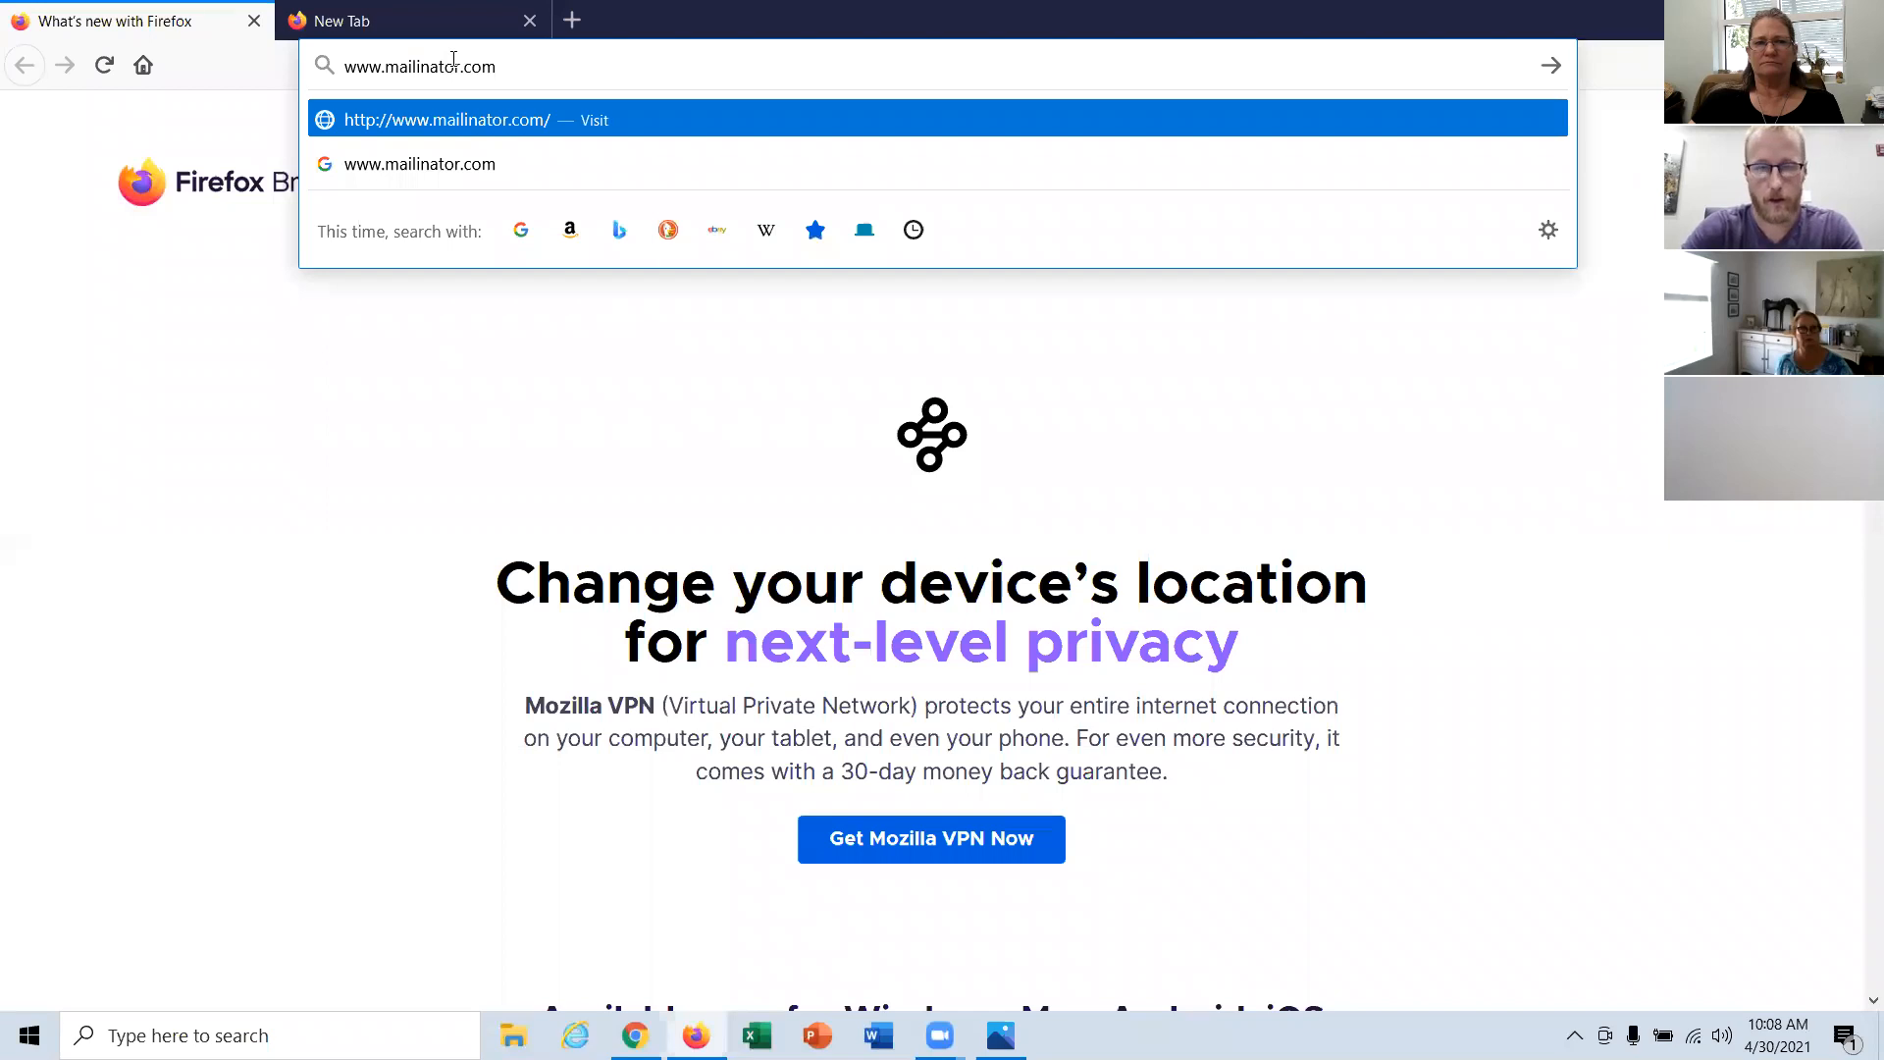
pyautogui.press('Return')
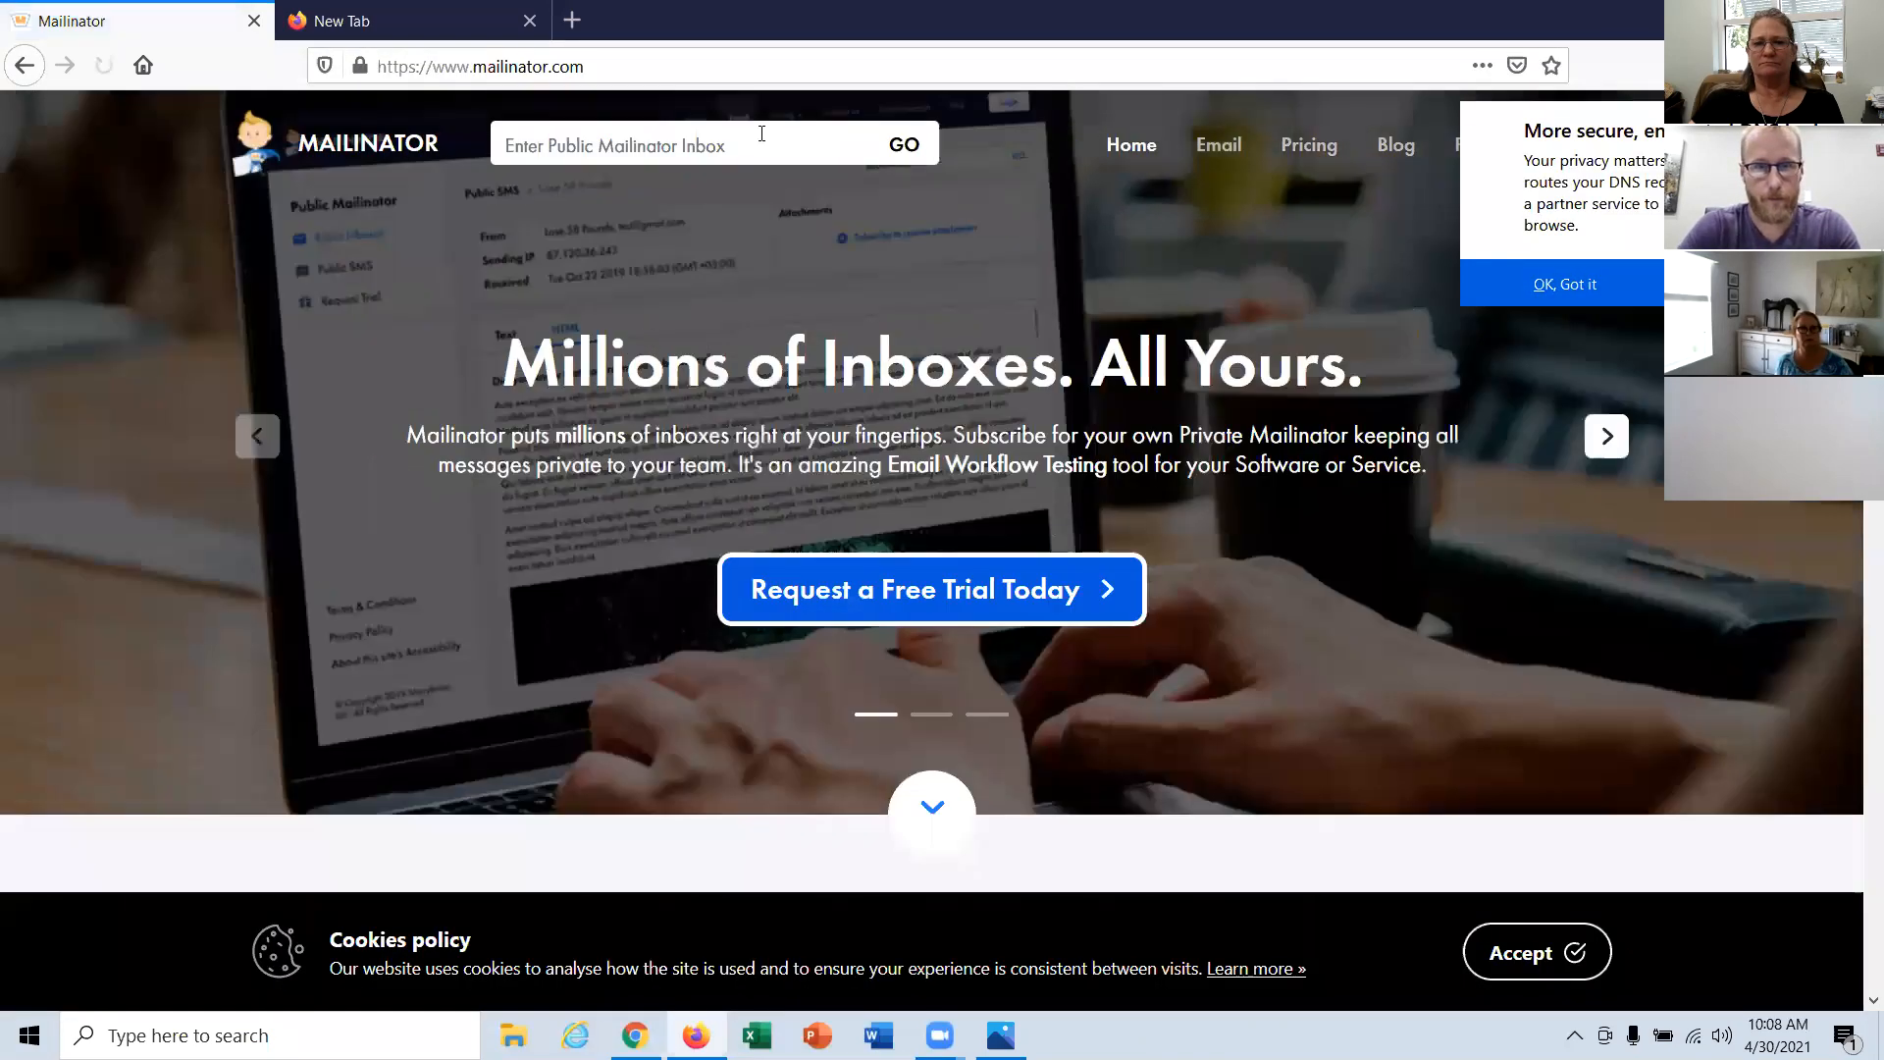
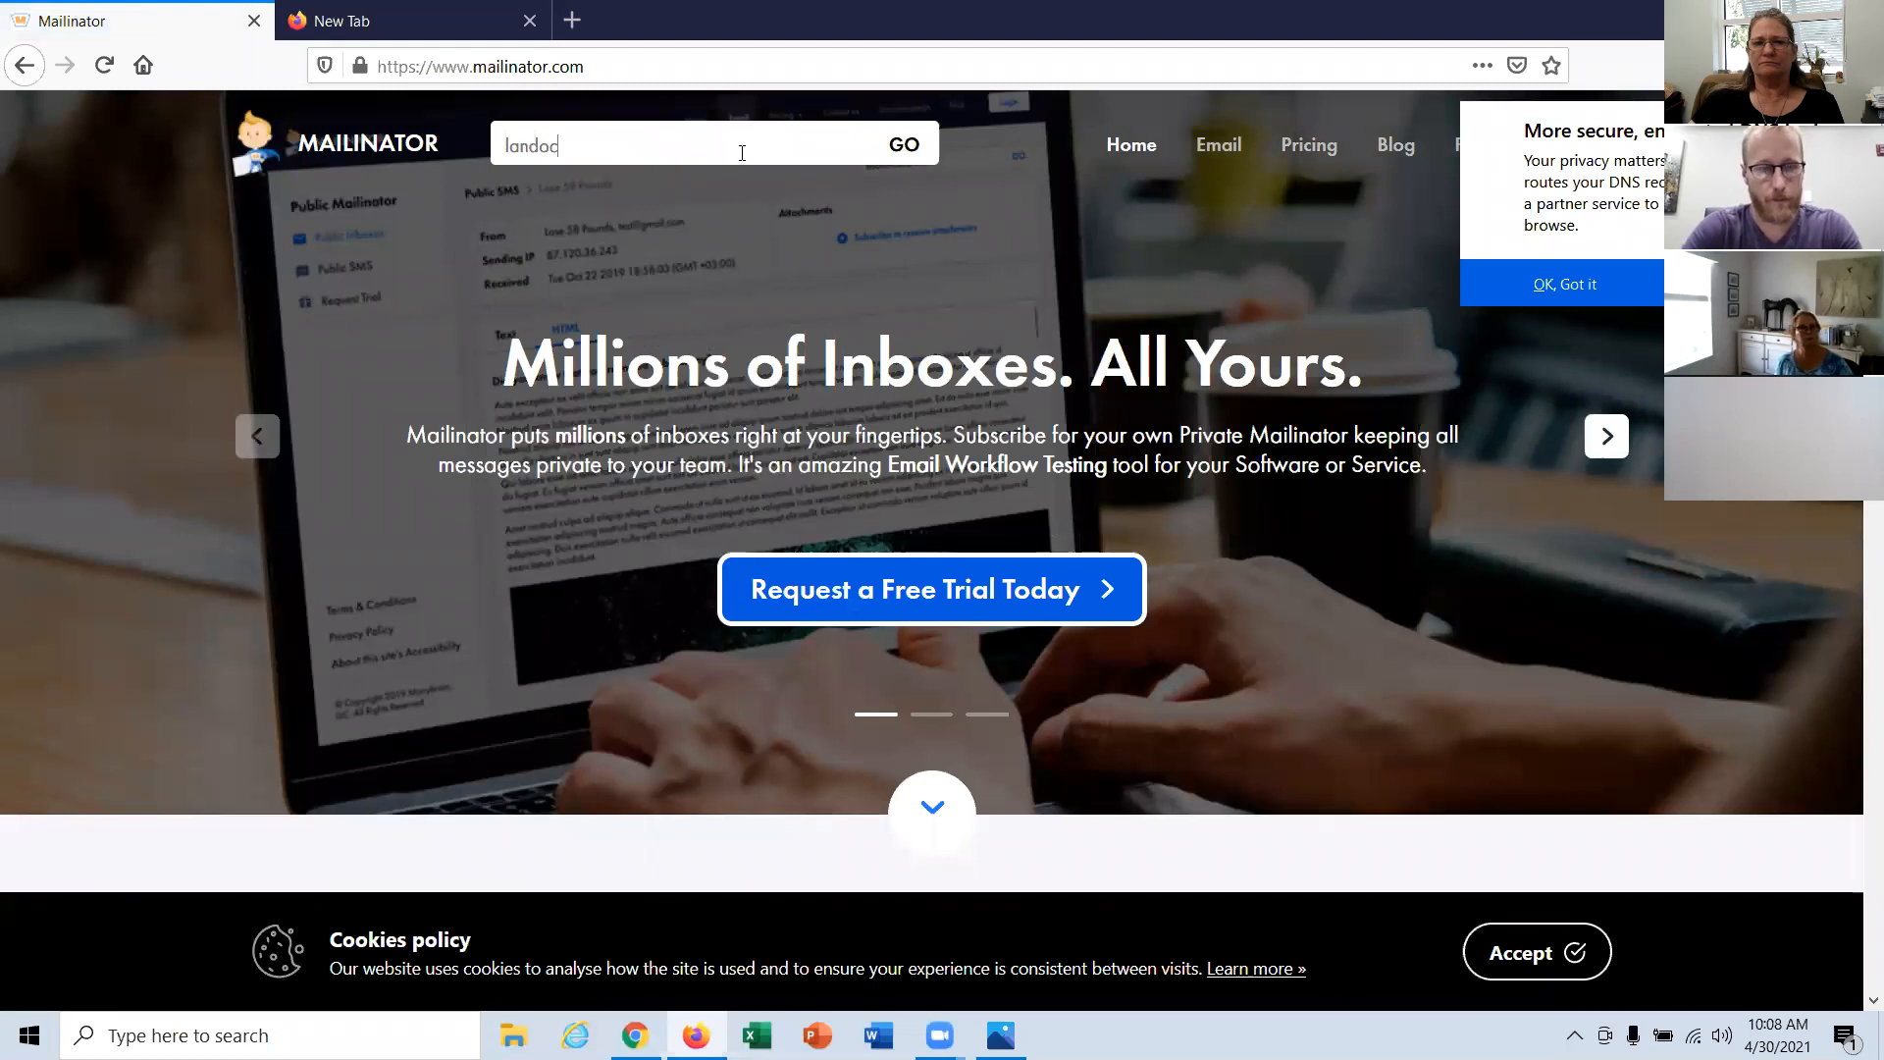
# Step: Look up the new contact's public Mailinator inbox and open the "Listing for you" message
pyautogui.press('Return')
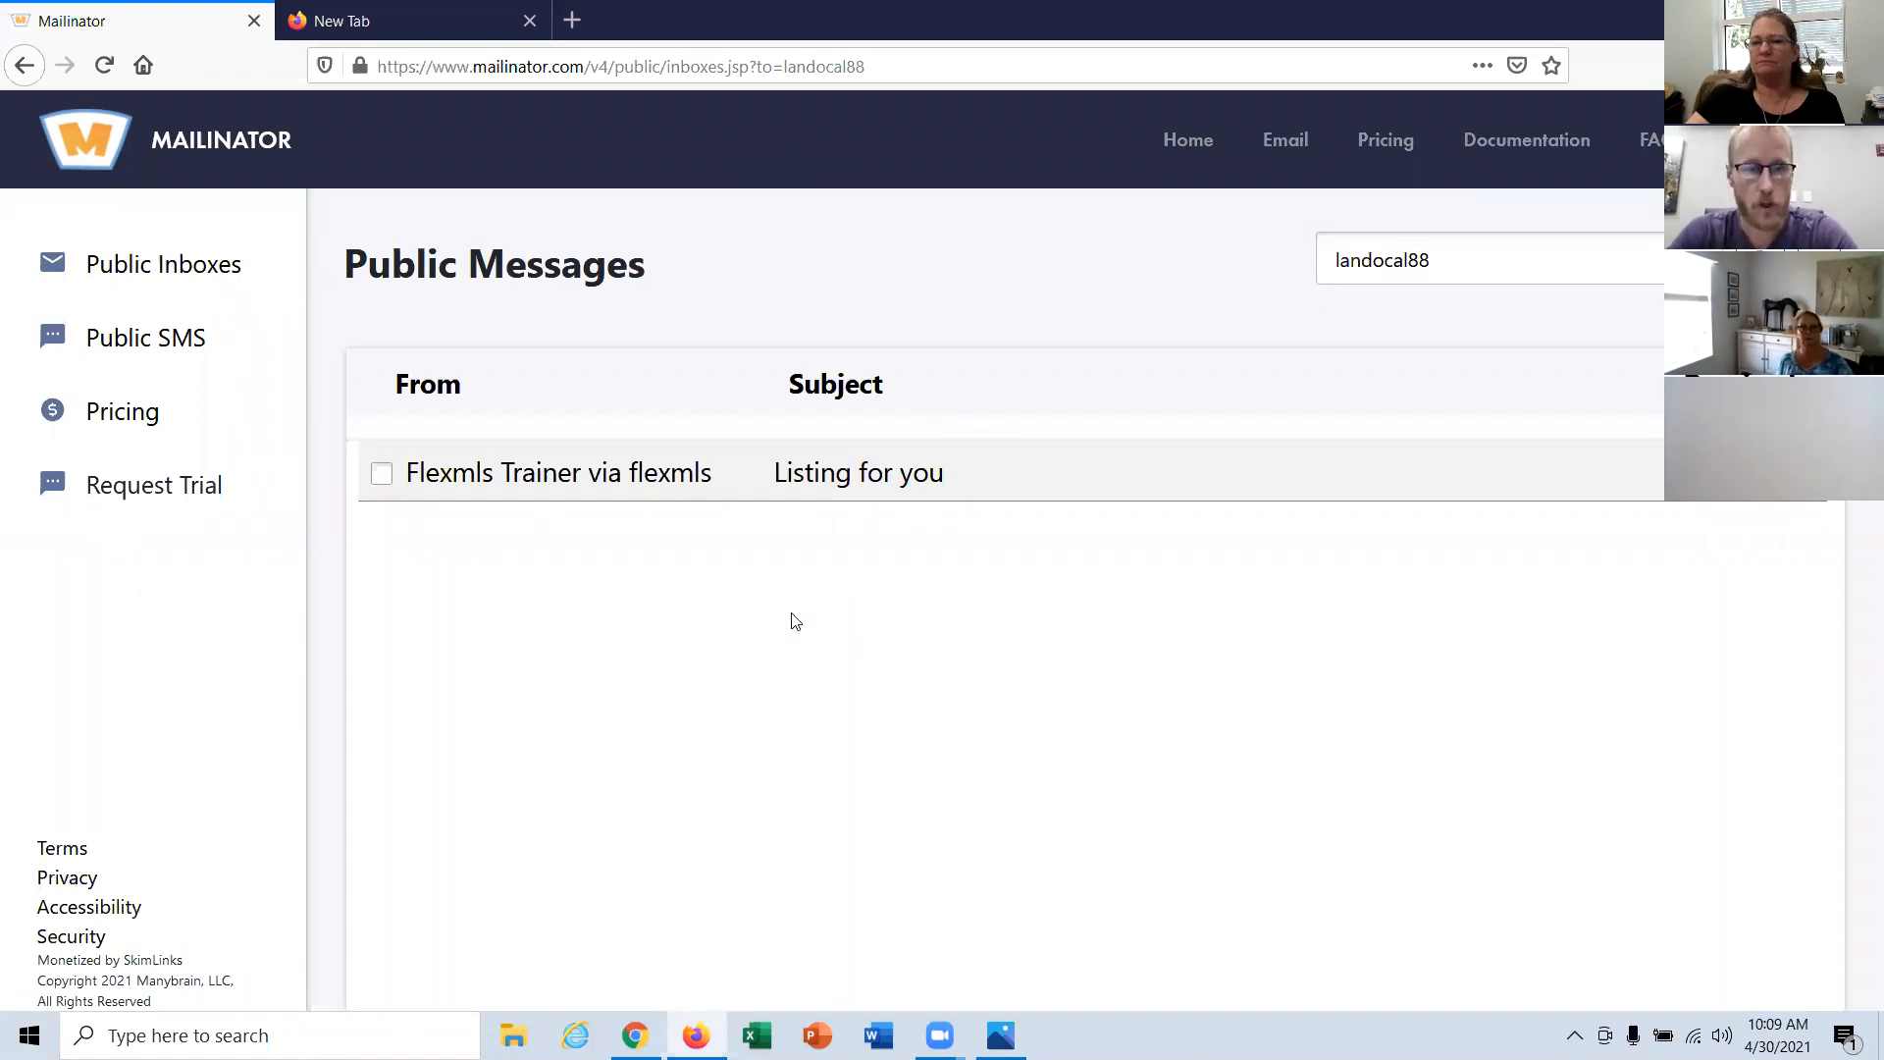
pyautogui.click(860, 484)
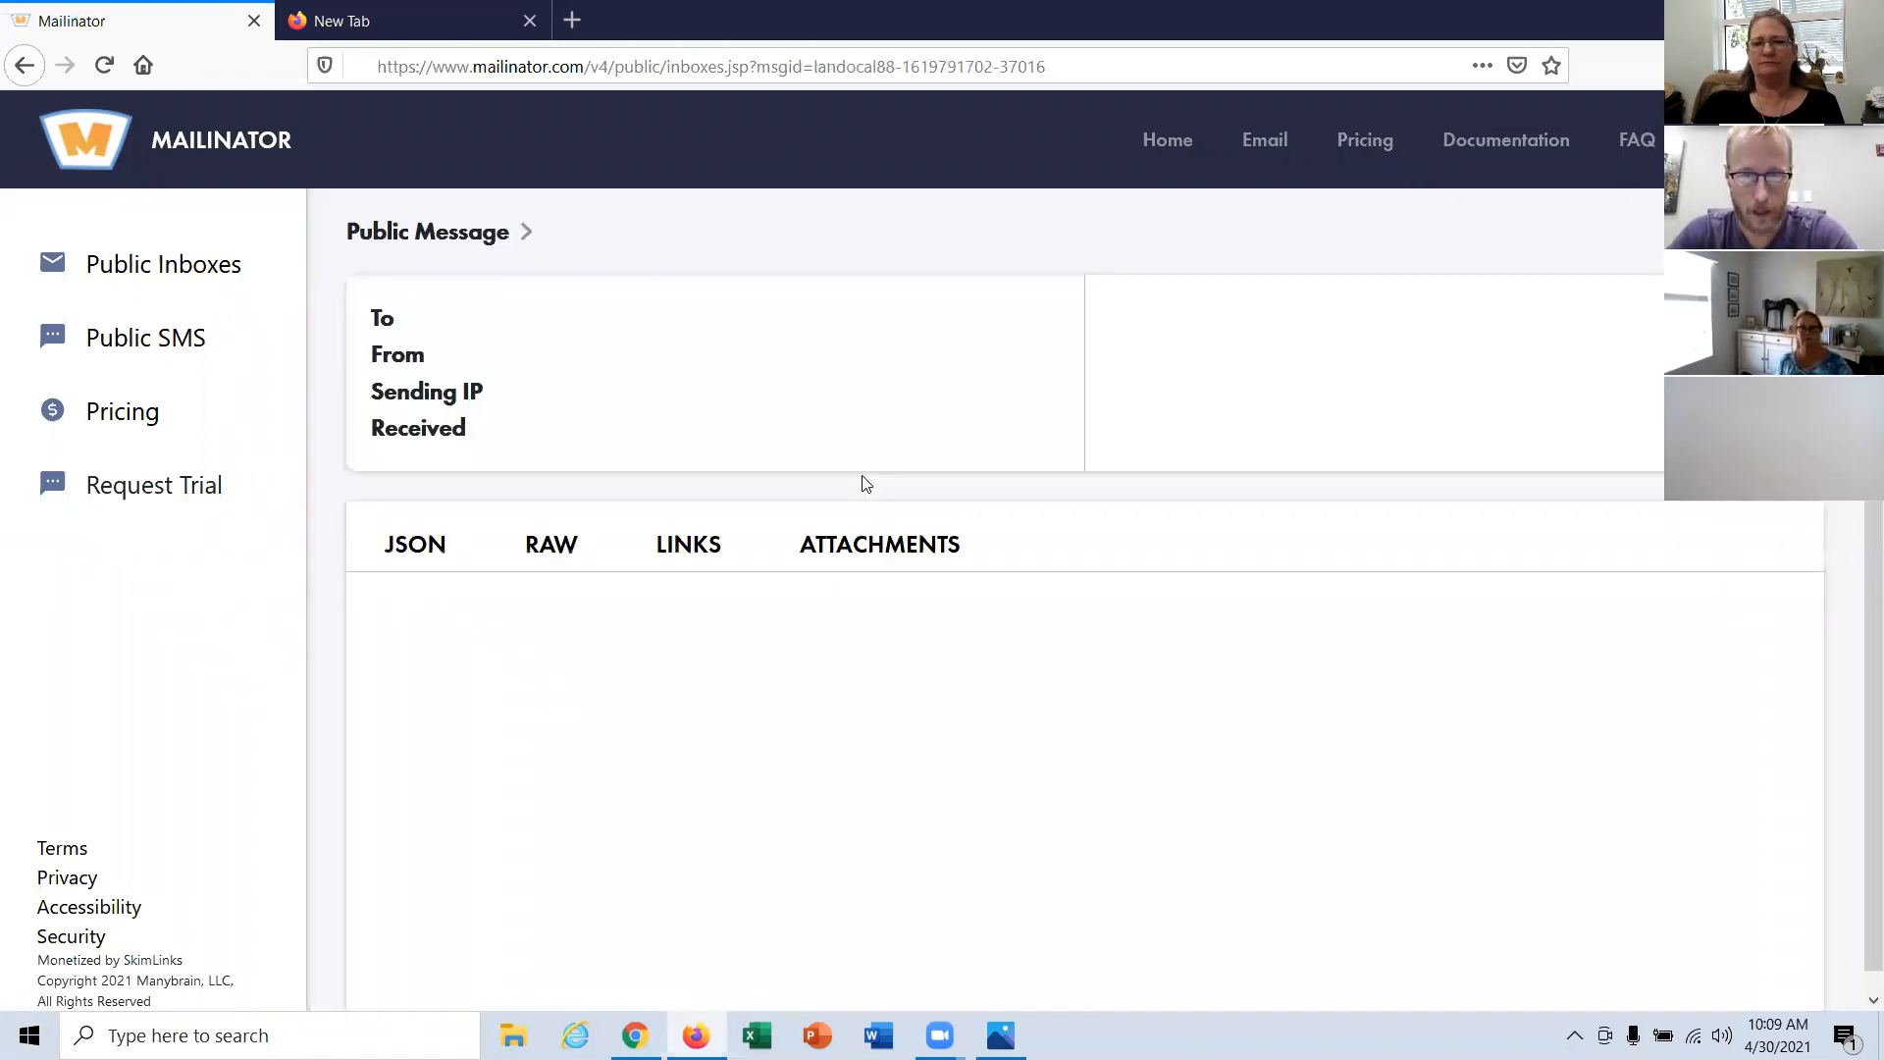
pyautogui.scroll(1, 1070, 619)
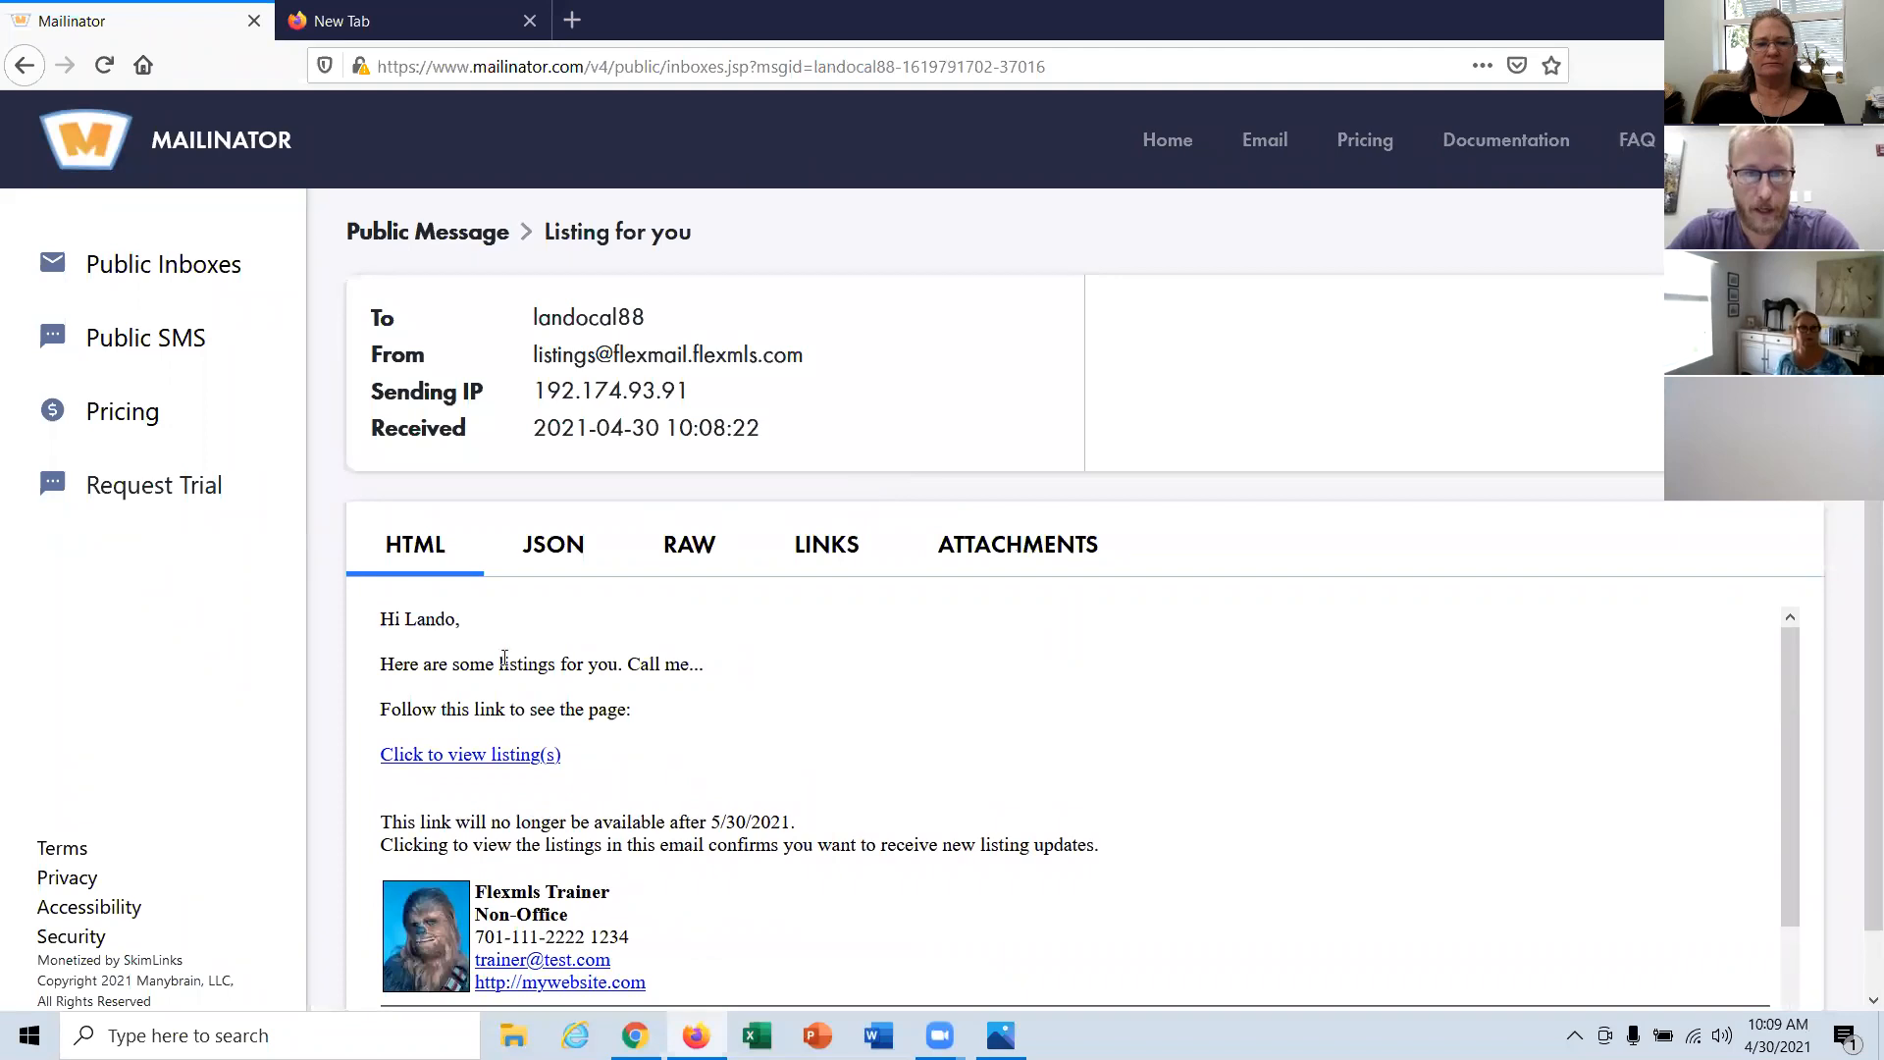
# Step: View the emailed listings page in a separate tab through the message's link and close that tab
pyautogui.middleClick(500, 765)
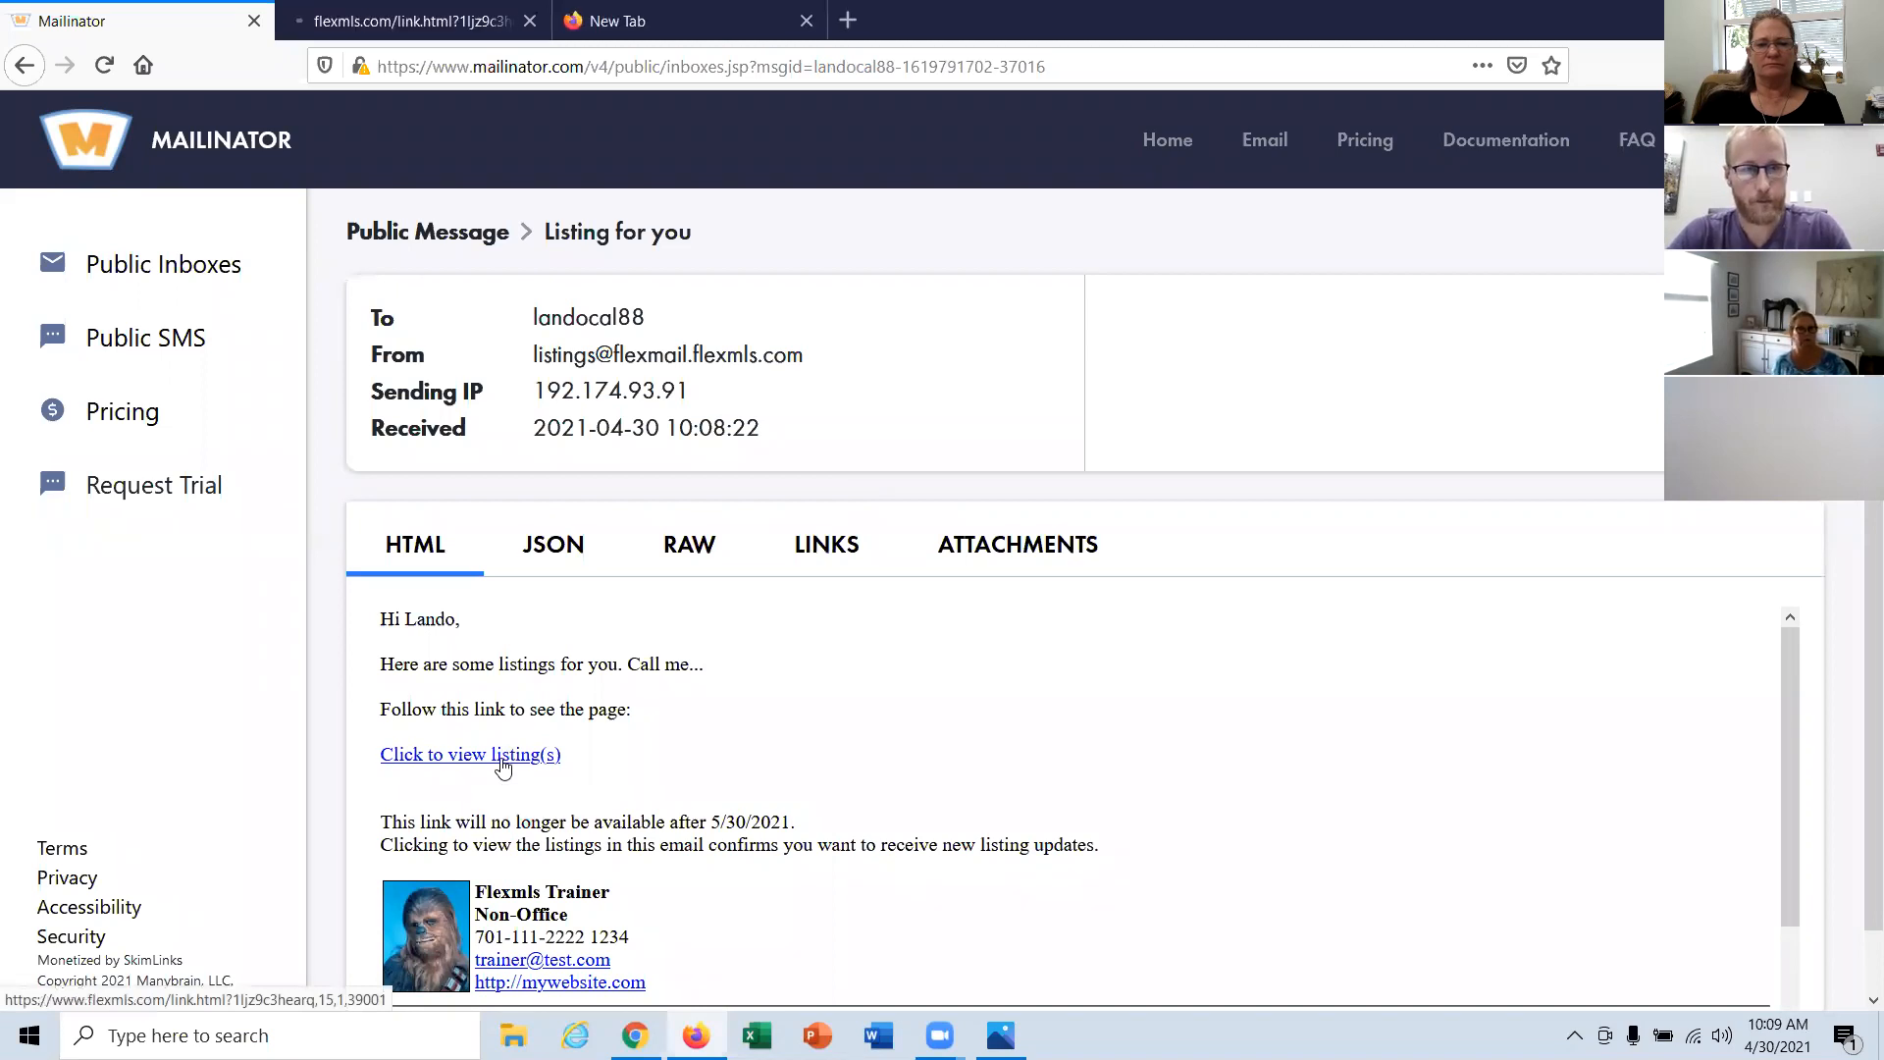
pyautogui.click(442, 20)
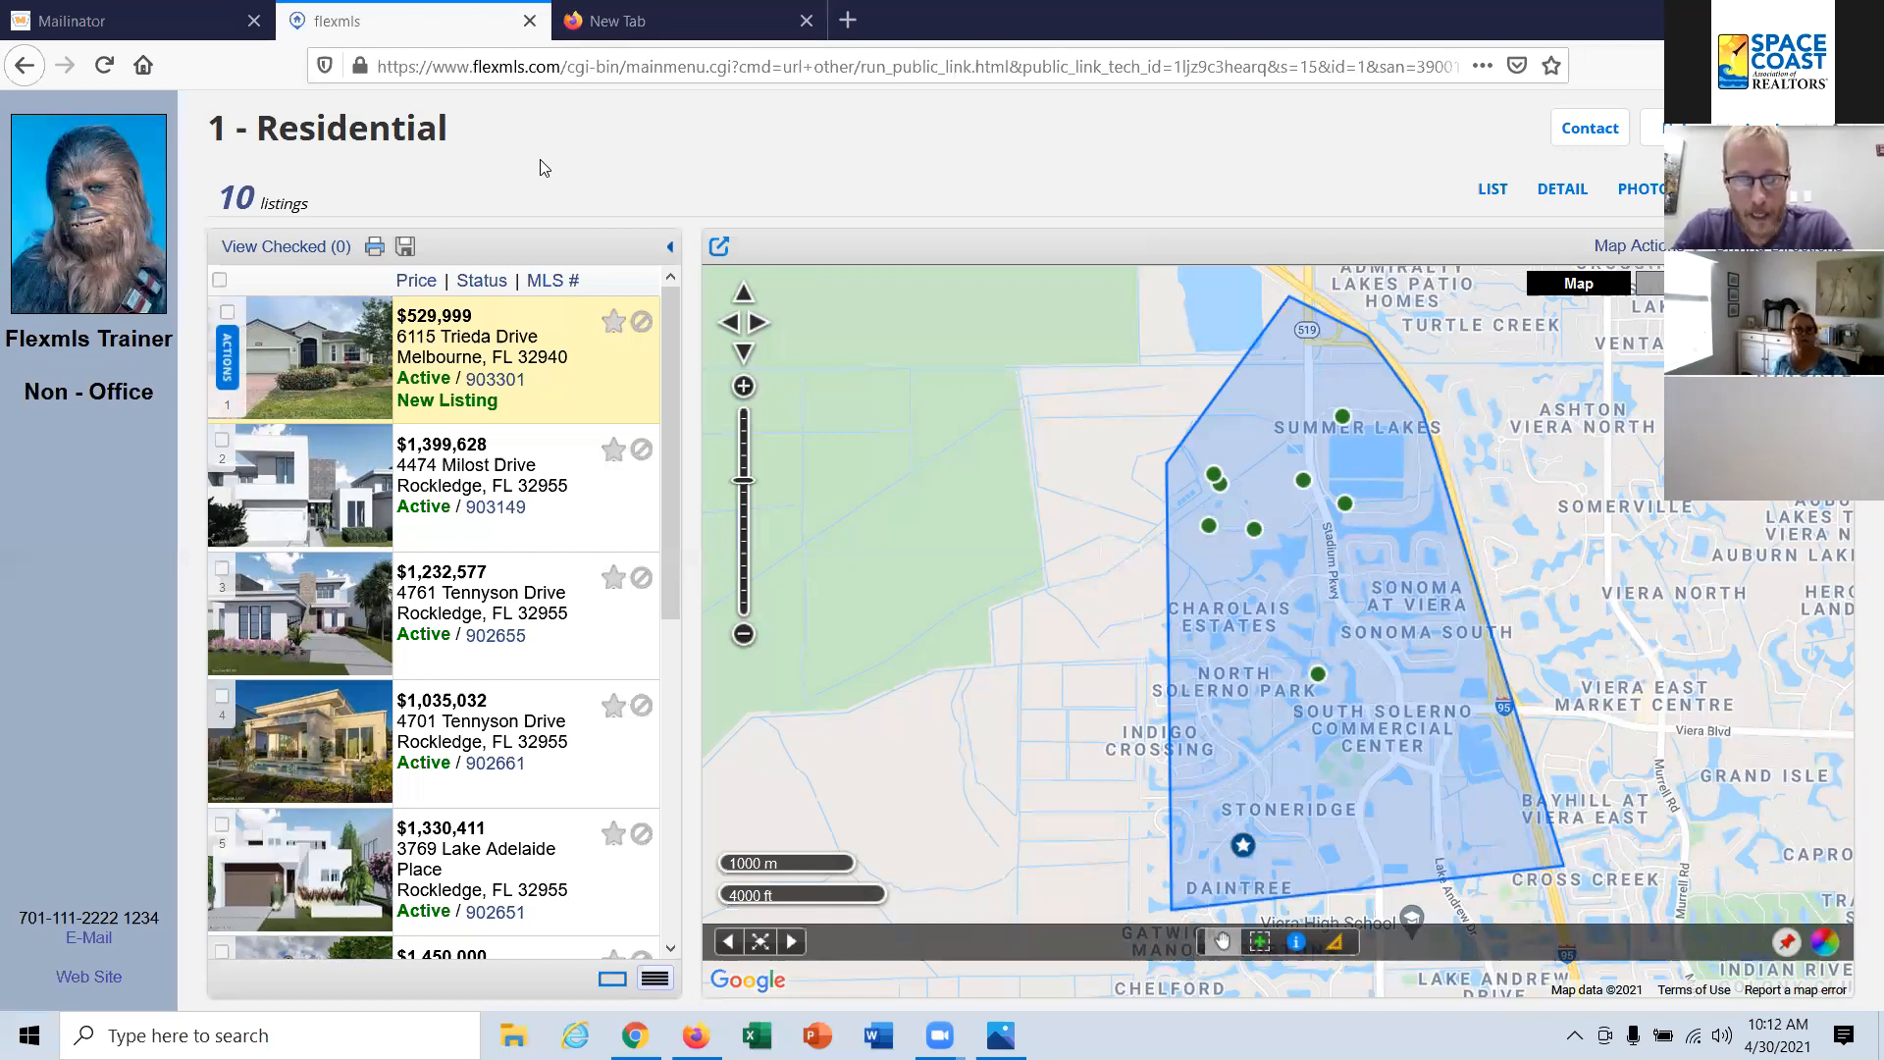
pyautogui.click(536, 22)
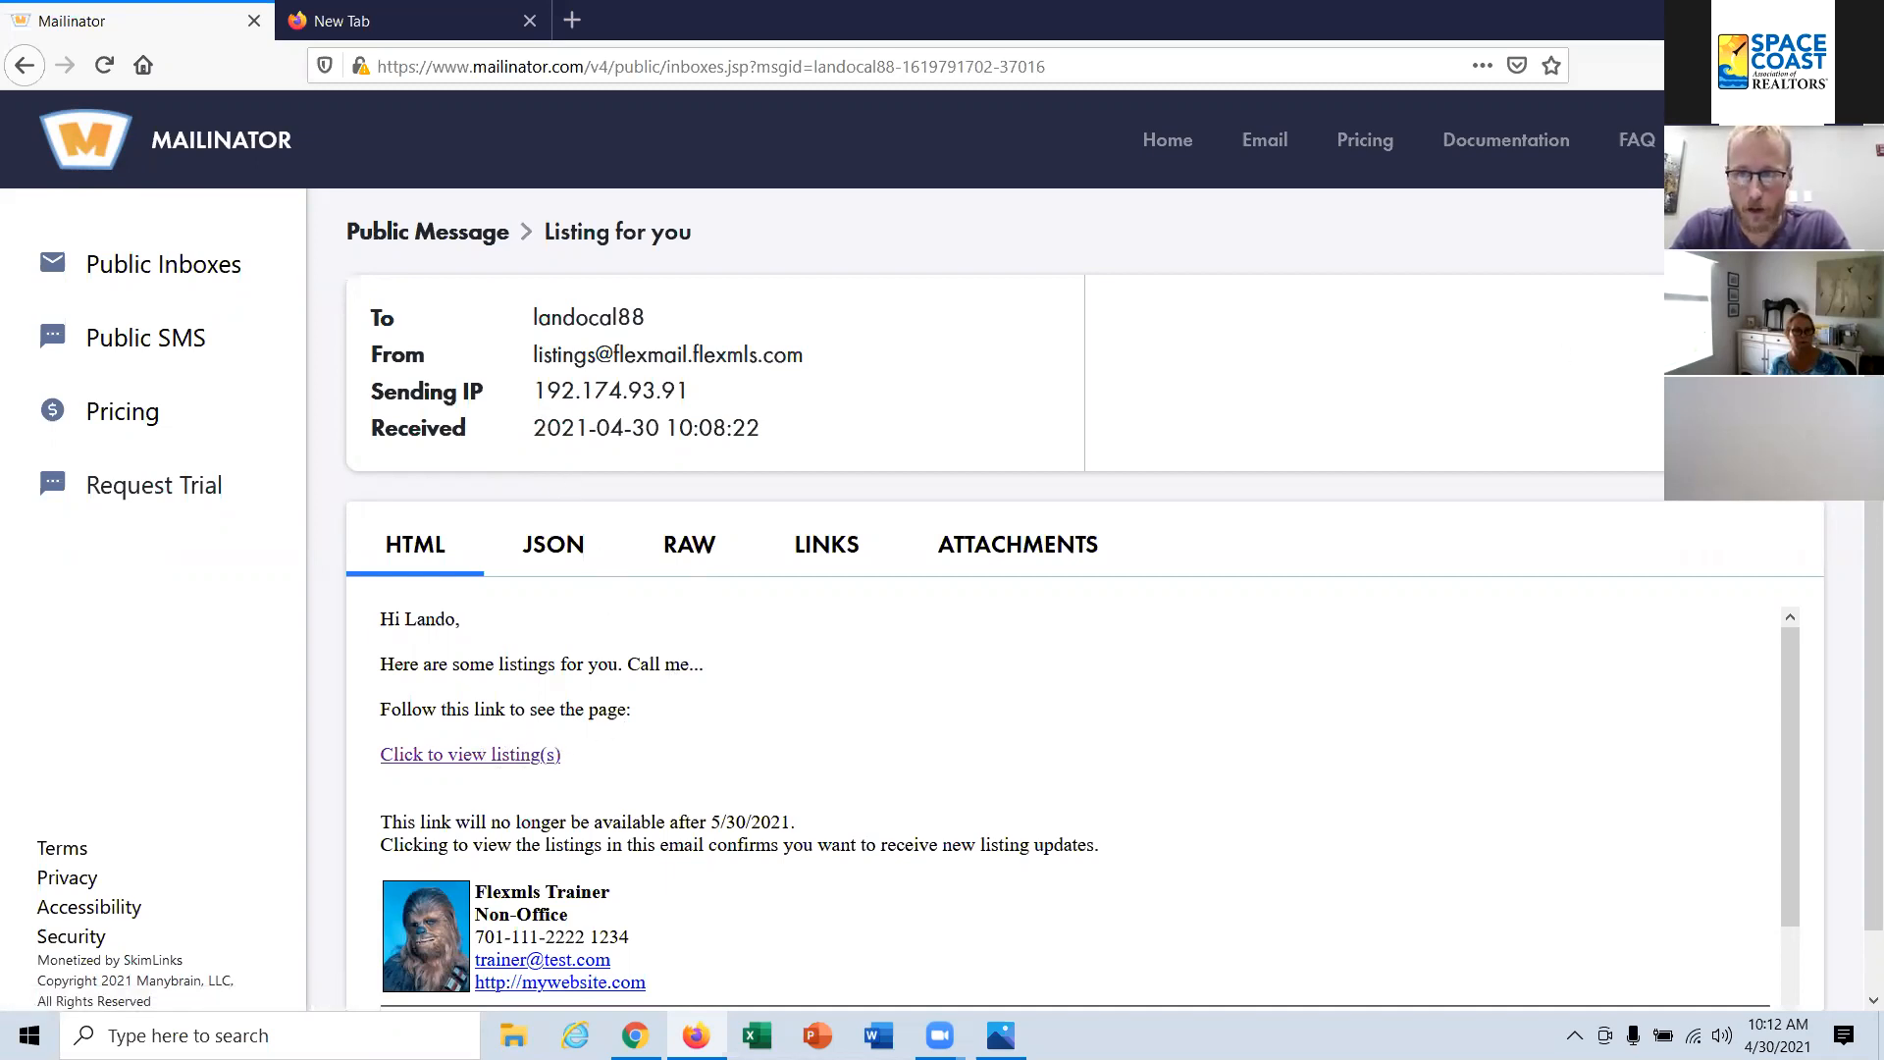
# Step: Go back to the contact's inbox and reopen the "Listing for you" message to read it through
pyautogui.click(1757, 232)
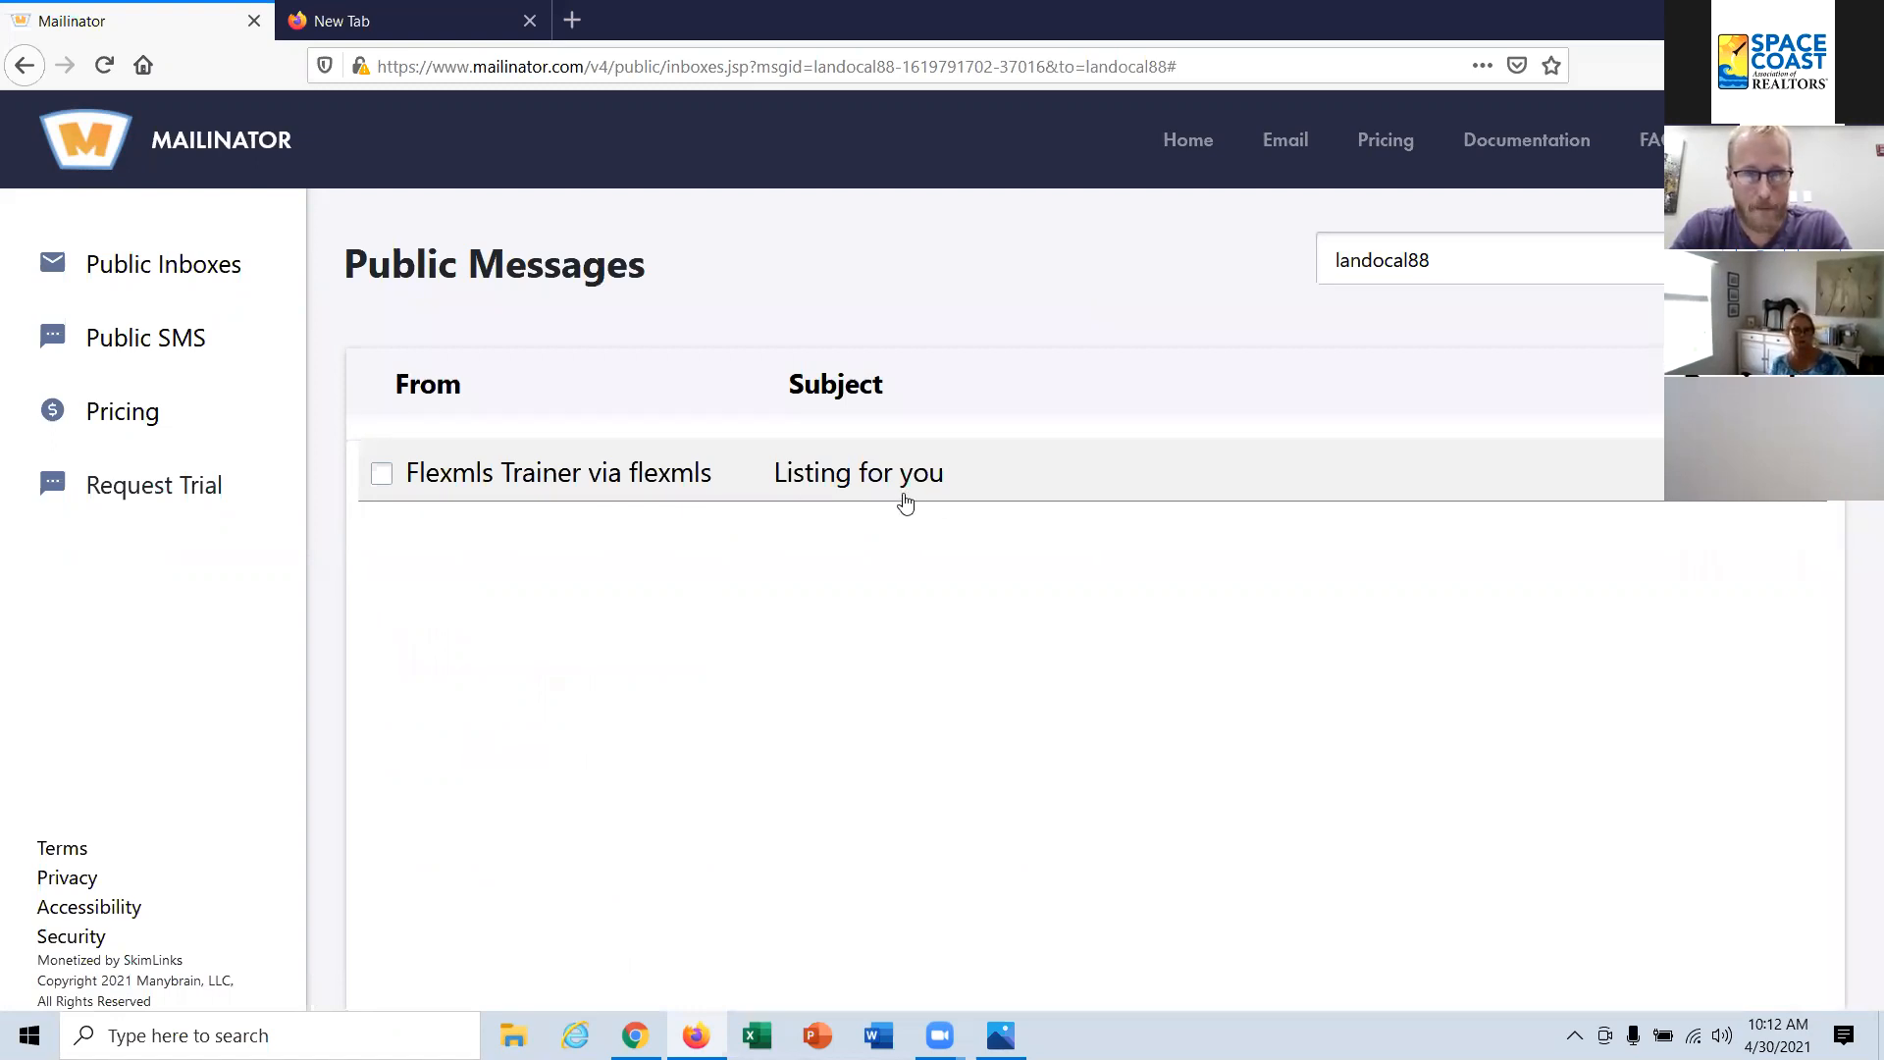
pyautogui.click(904, 487)
pyautogui.scroll(-1, 996, 602)
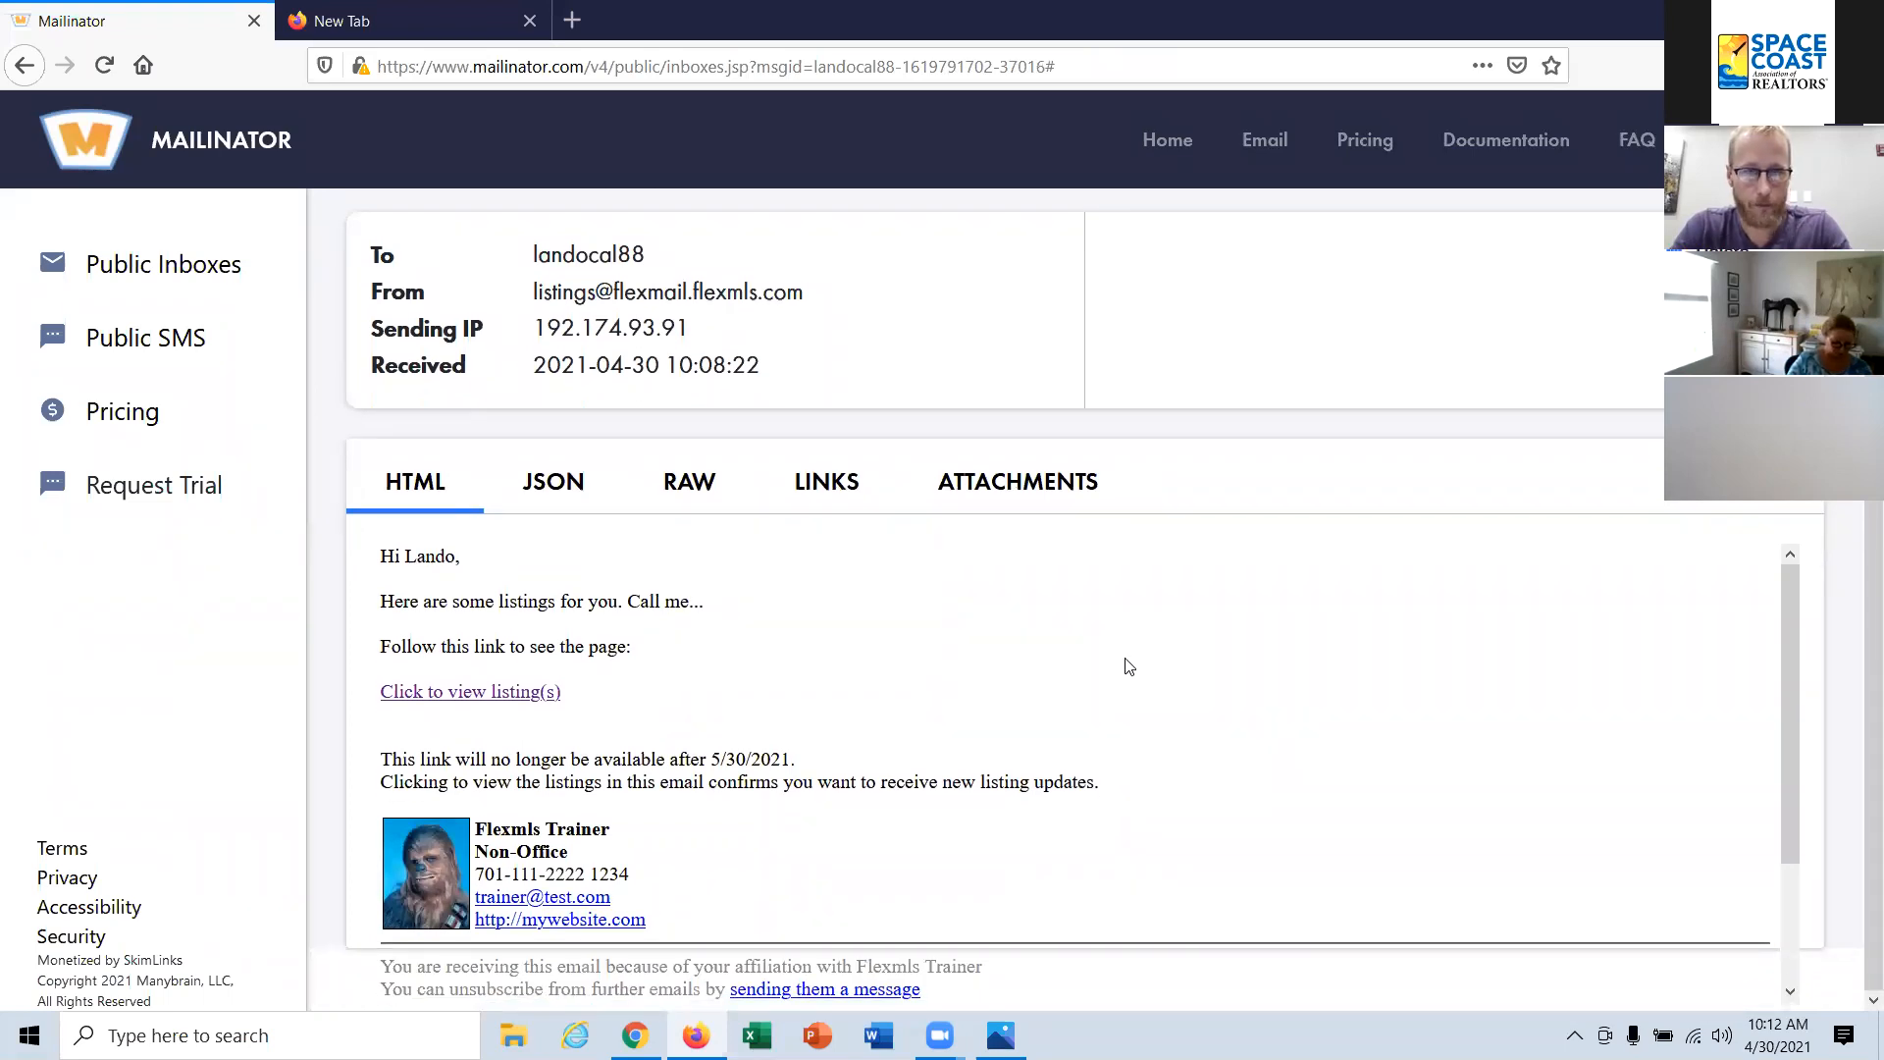
pyautogui.scroll(1, 1128, 666)
# Step: Close the empty Firefox tab and return to the search results in Flexmls in Chrome
pyautogui.click(515, 28)
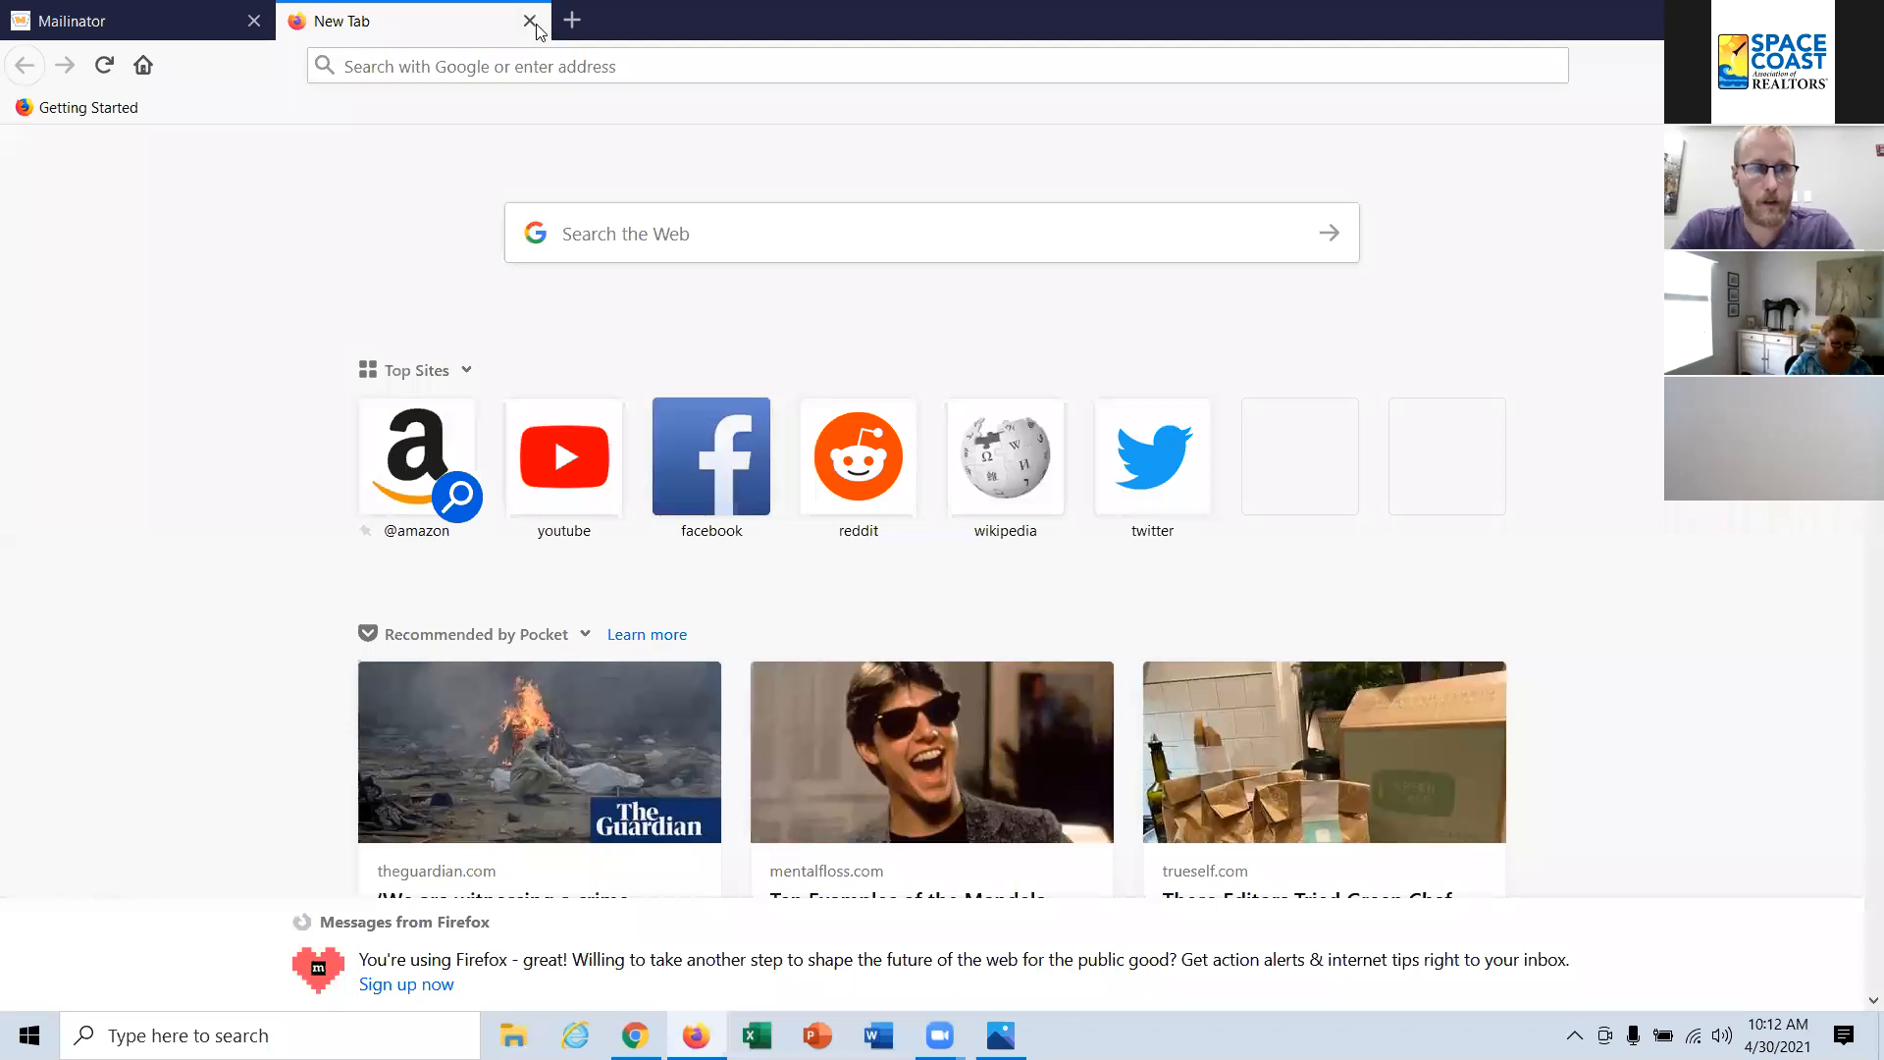
pyautogui.click(530, 21)
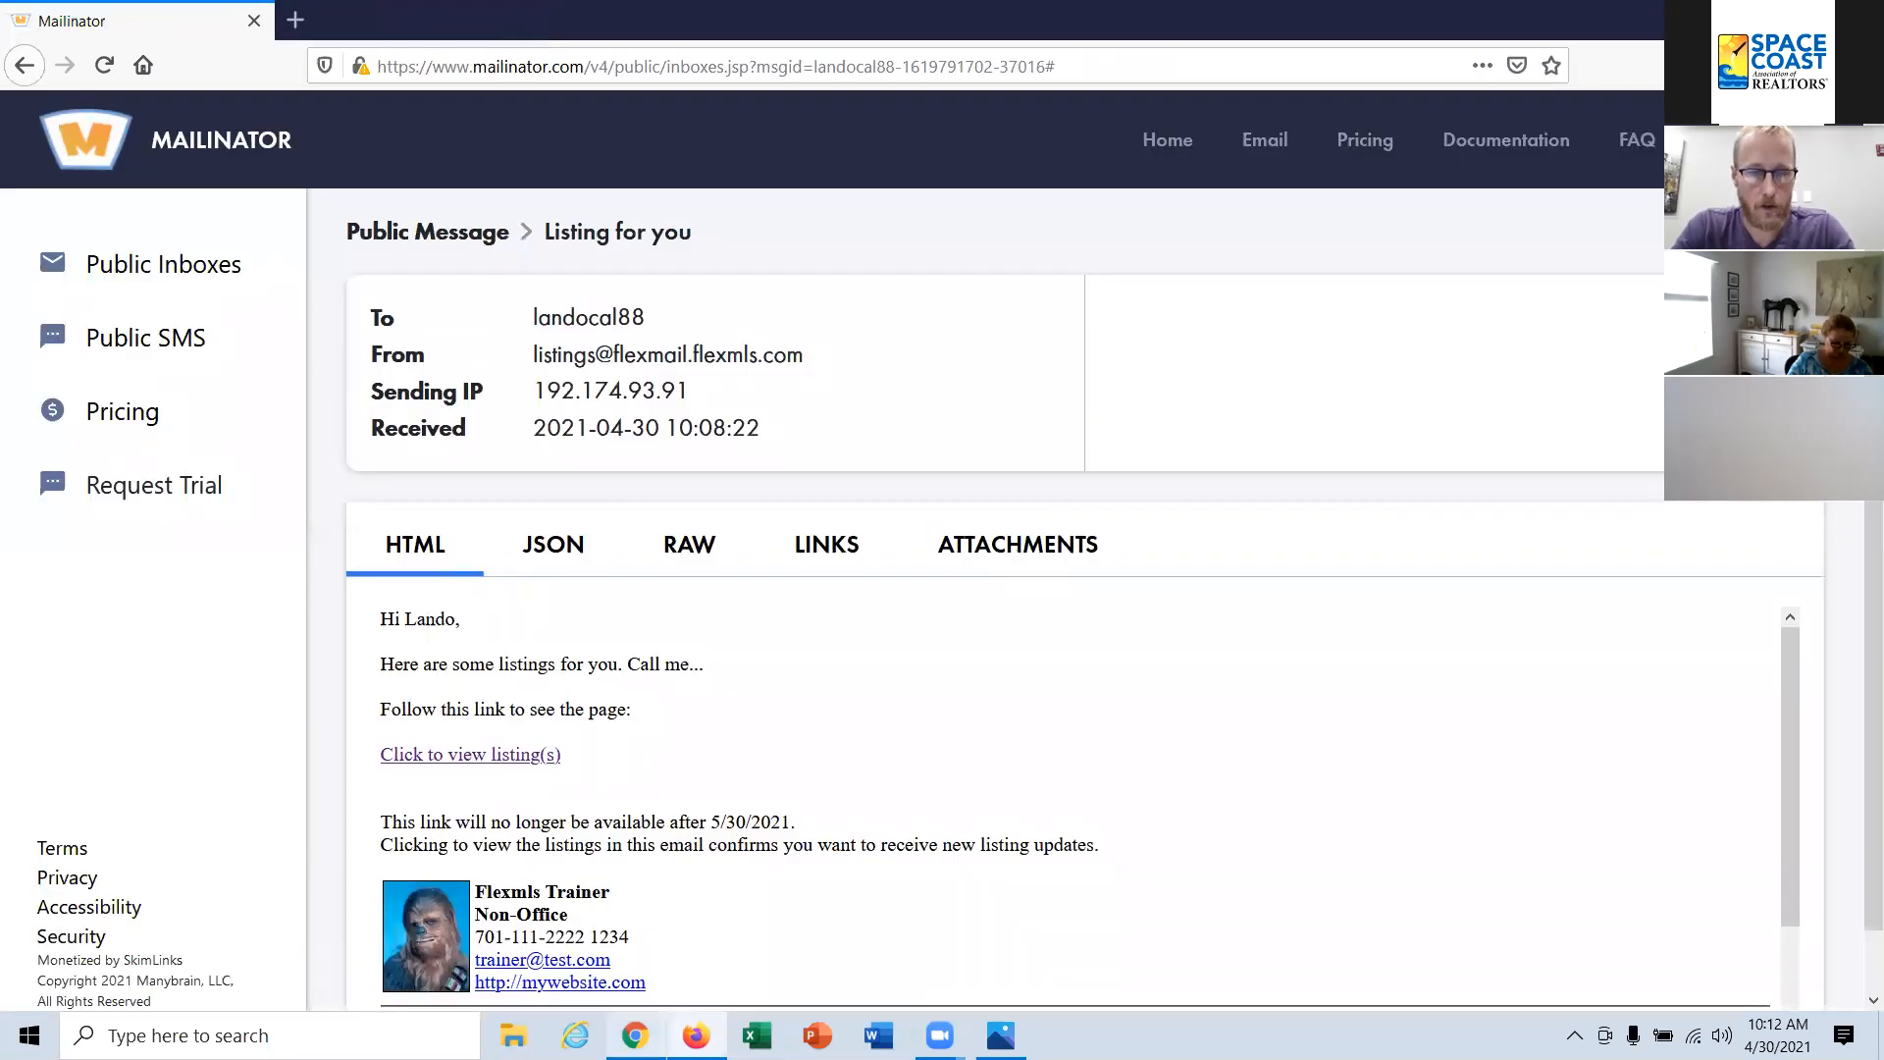
pyautogui.hotkey('alt', 'Tab')
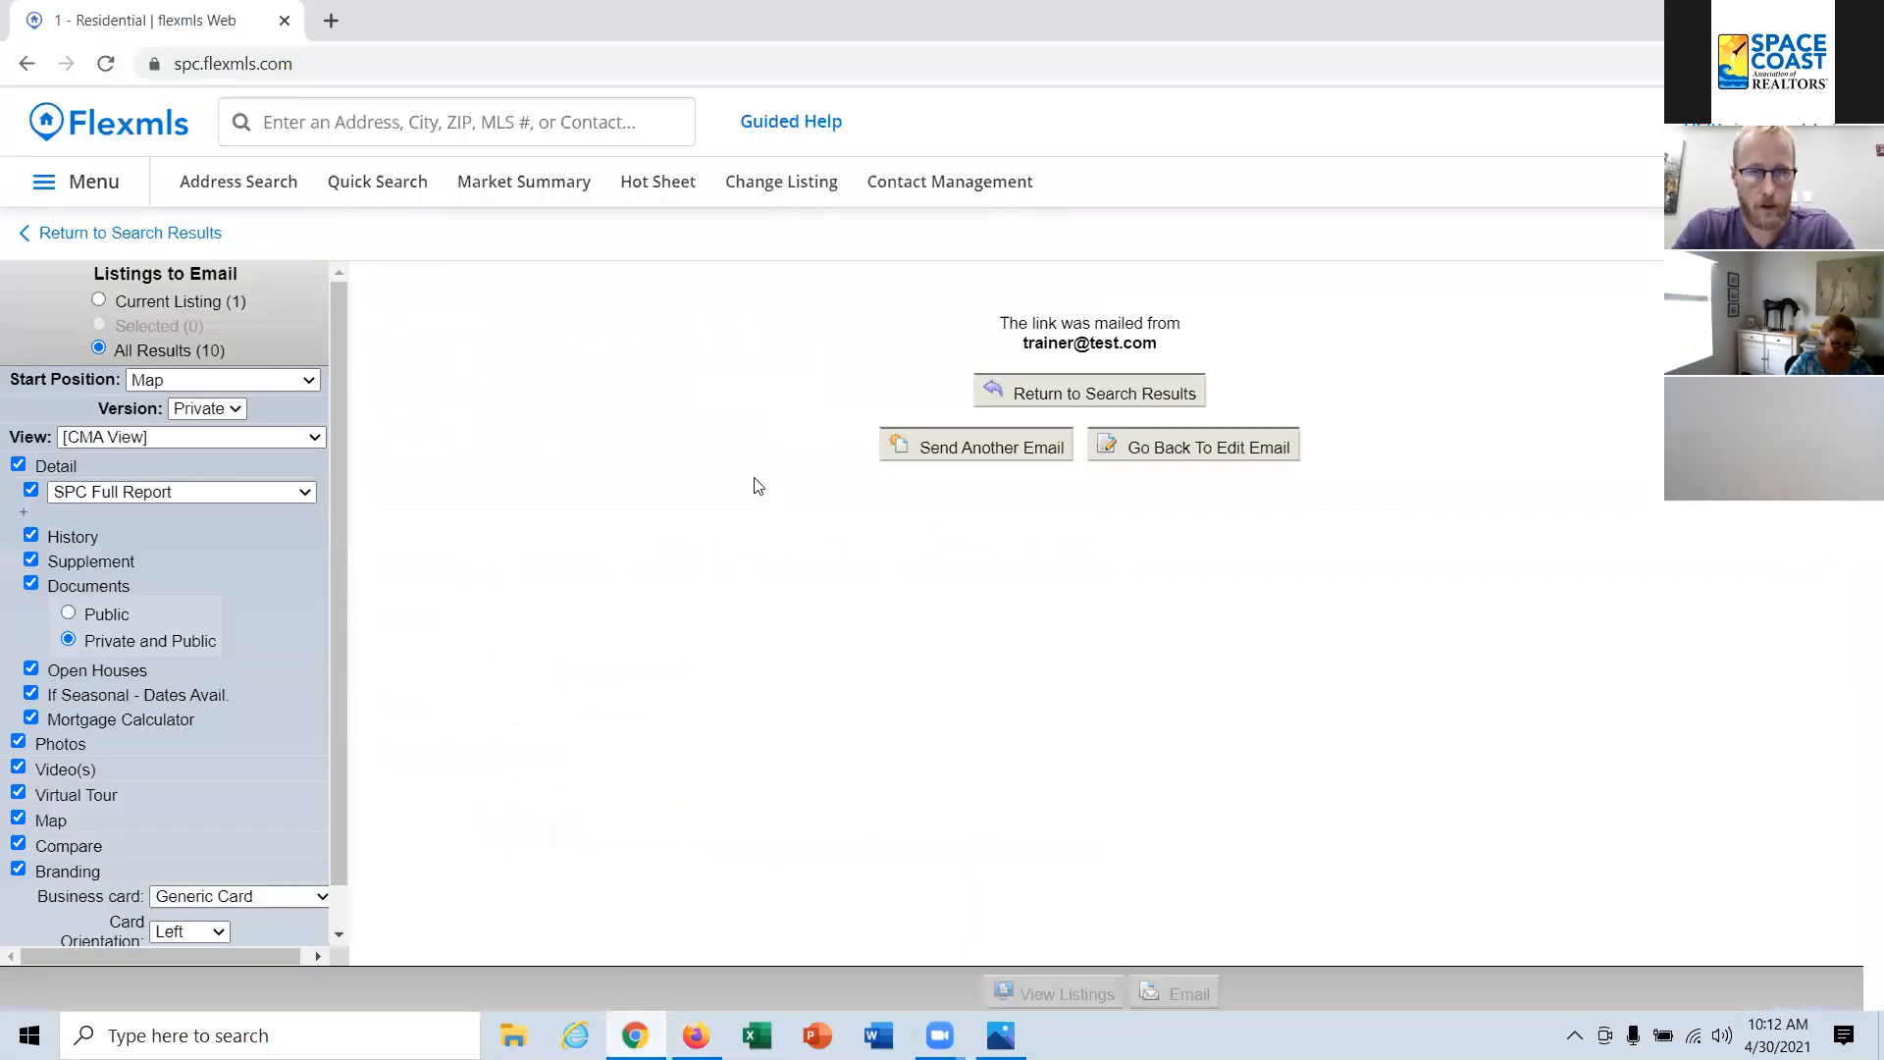
pyautogui.click(139, 235)
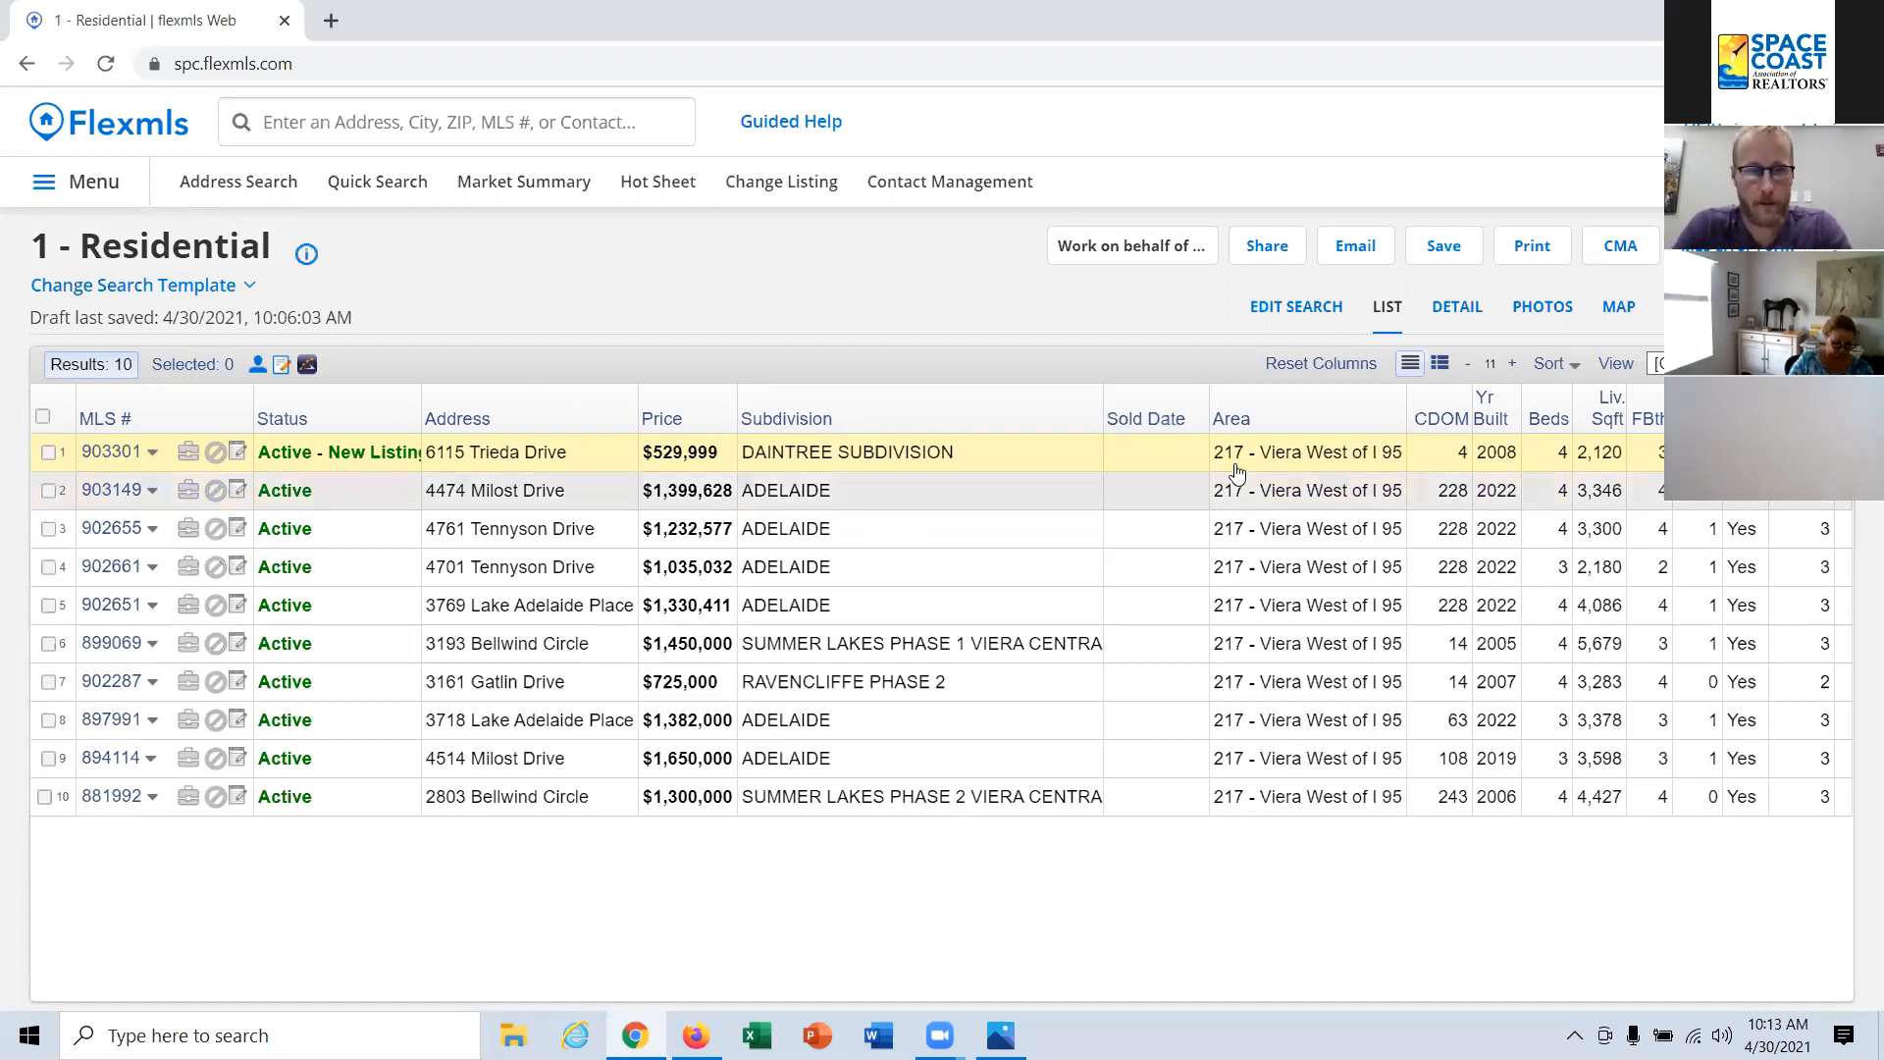
# Step: Look over the search criteria and map, and go back to the list of results
pyautogui.click(1443, 247)
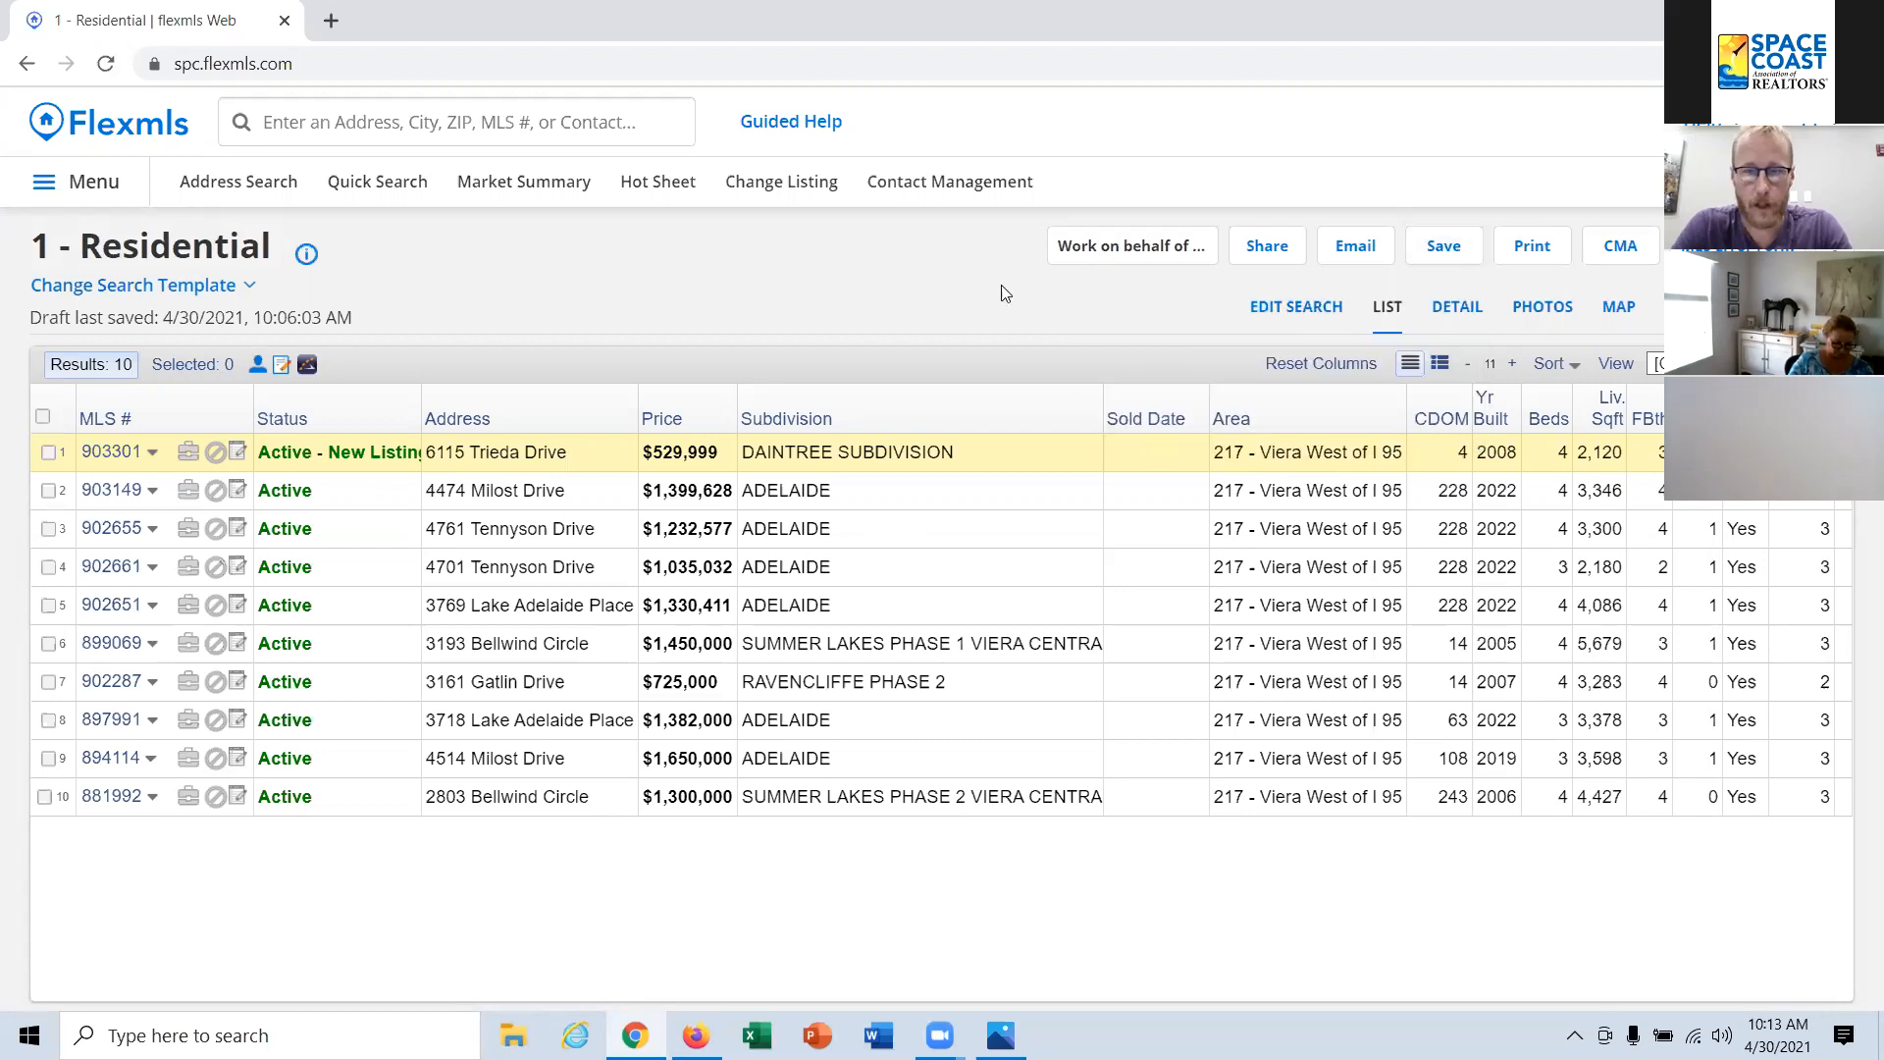
pyautogui.click(1288, 306)
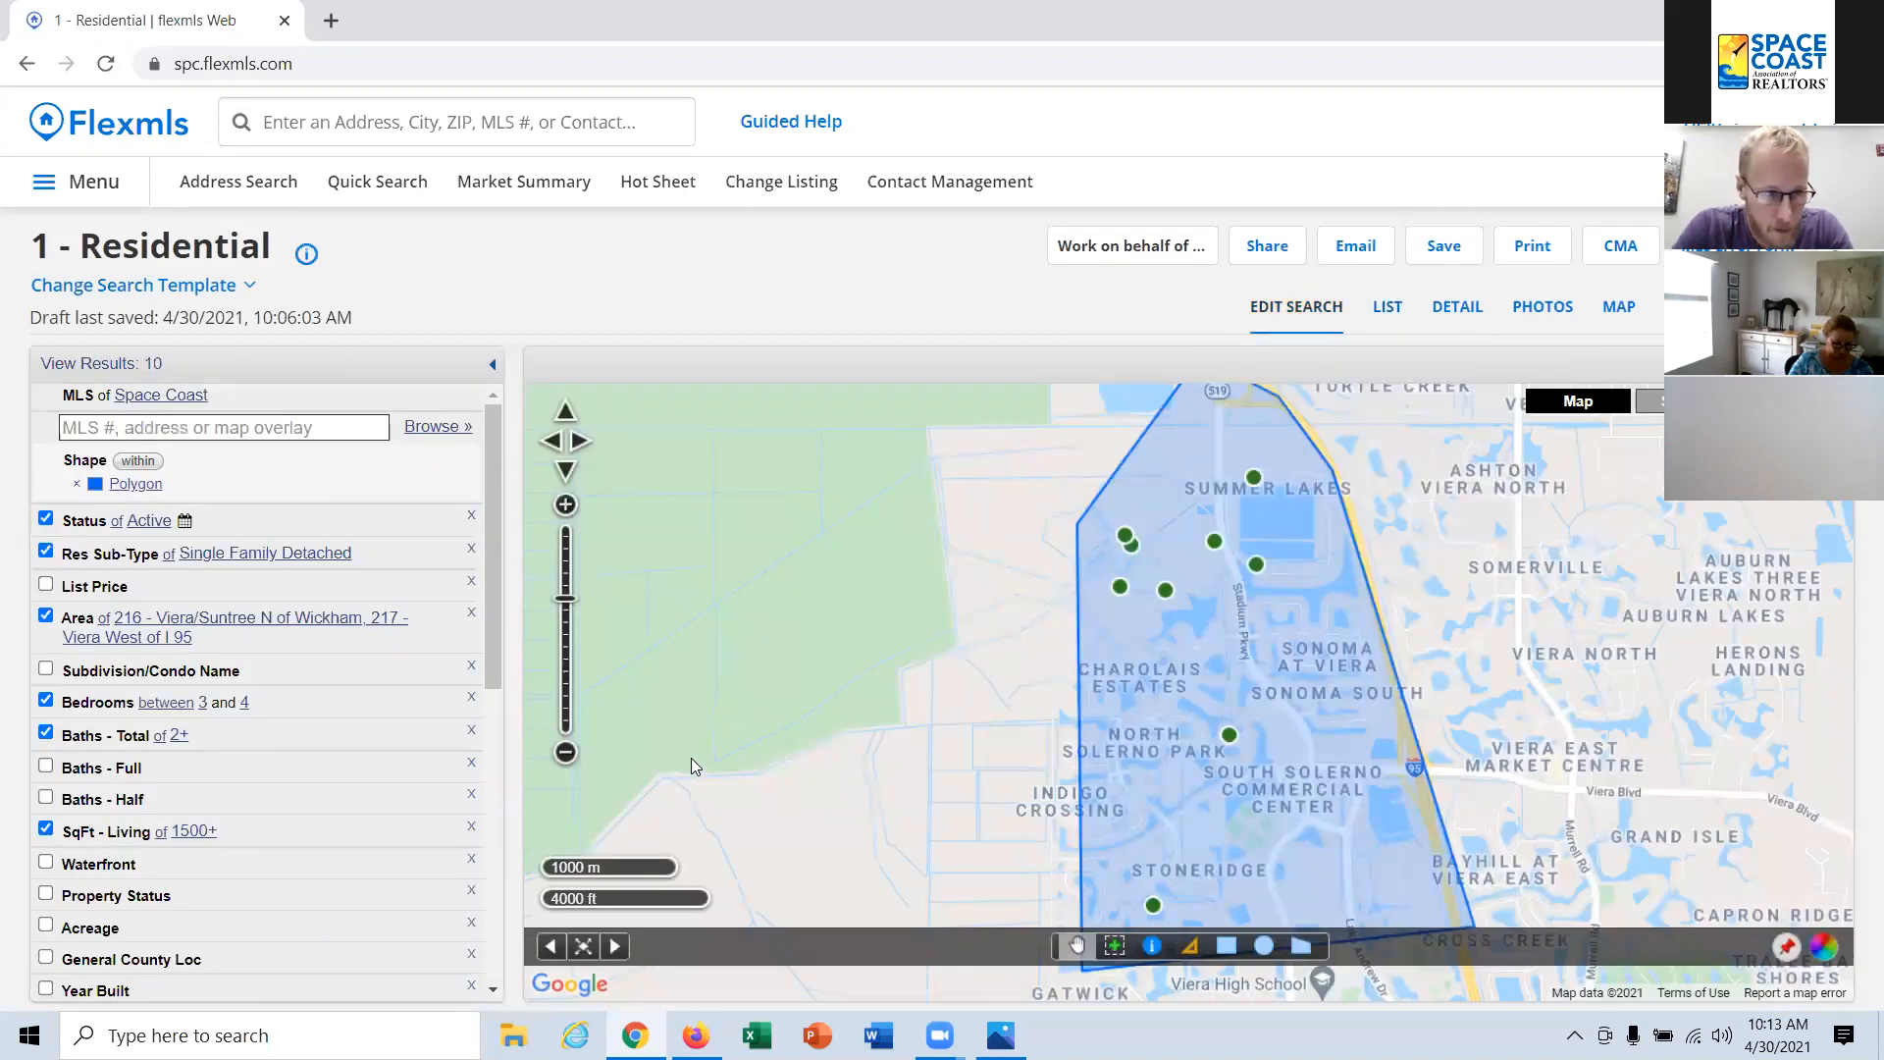
pyautogui.click(1388, 308)
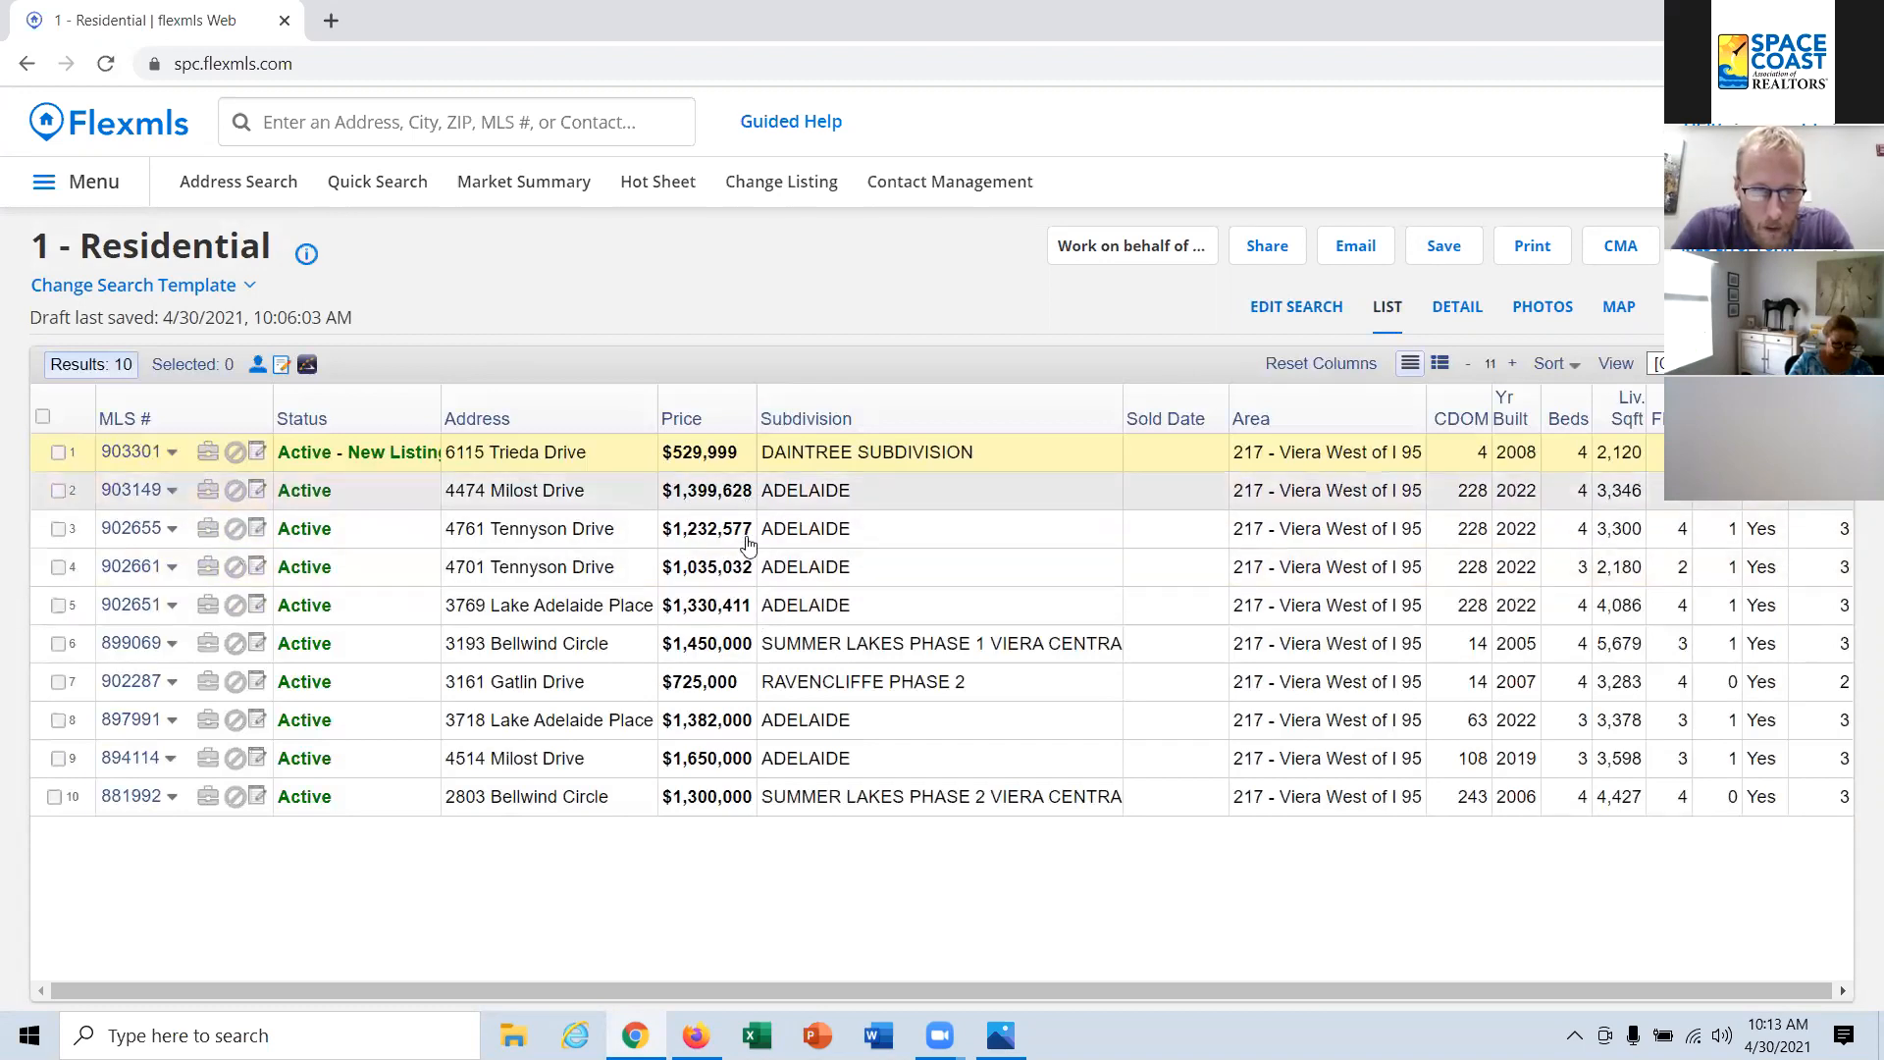
# Step: Edit the search to limit the list price to between 1,000,000 and 1,500,000
pyautogui.click(1288, 307)
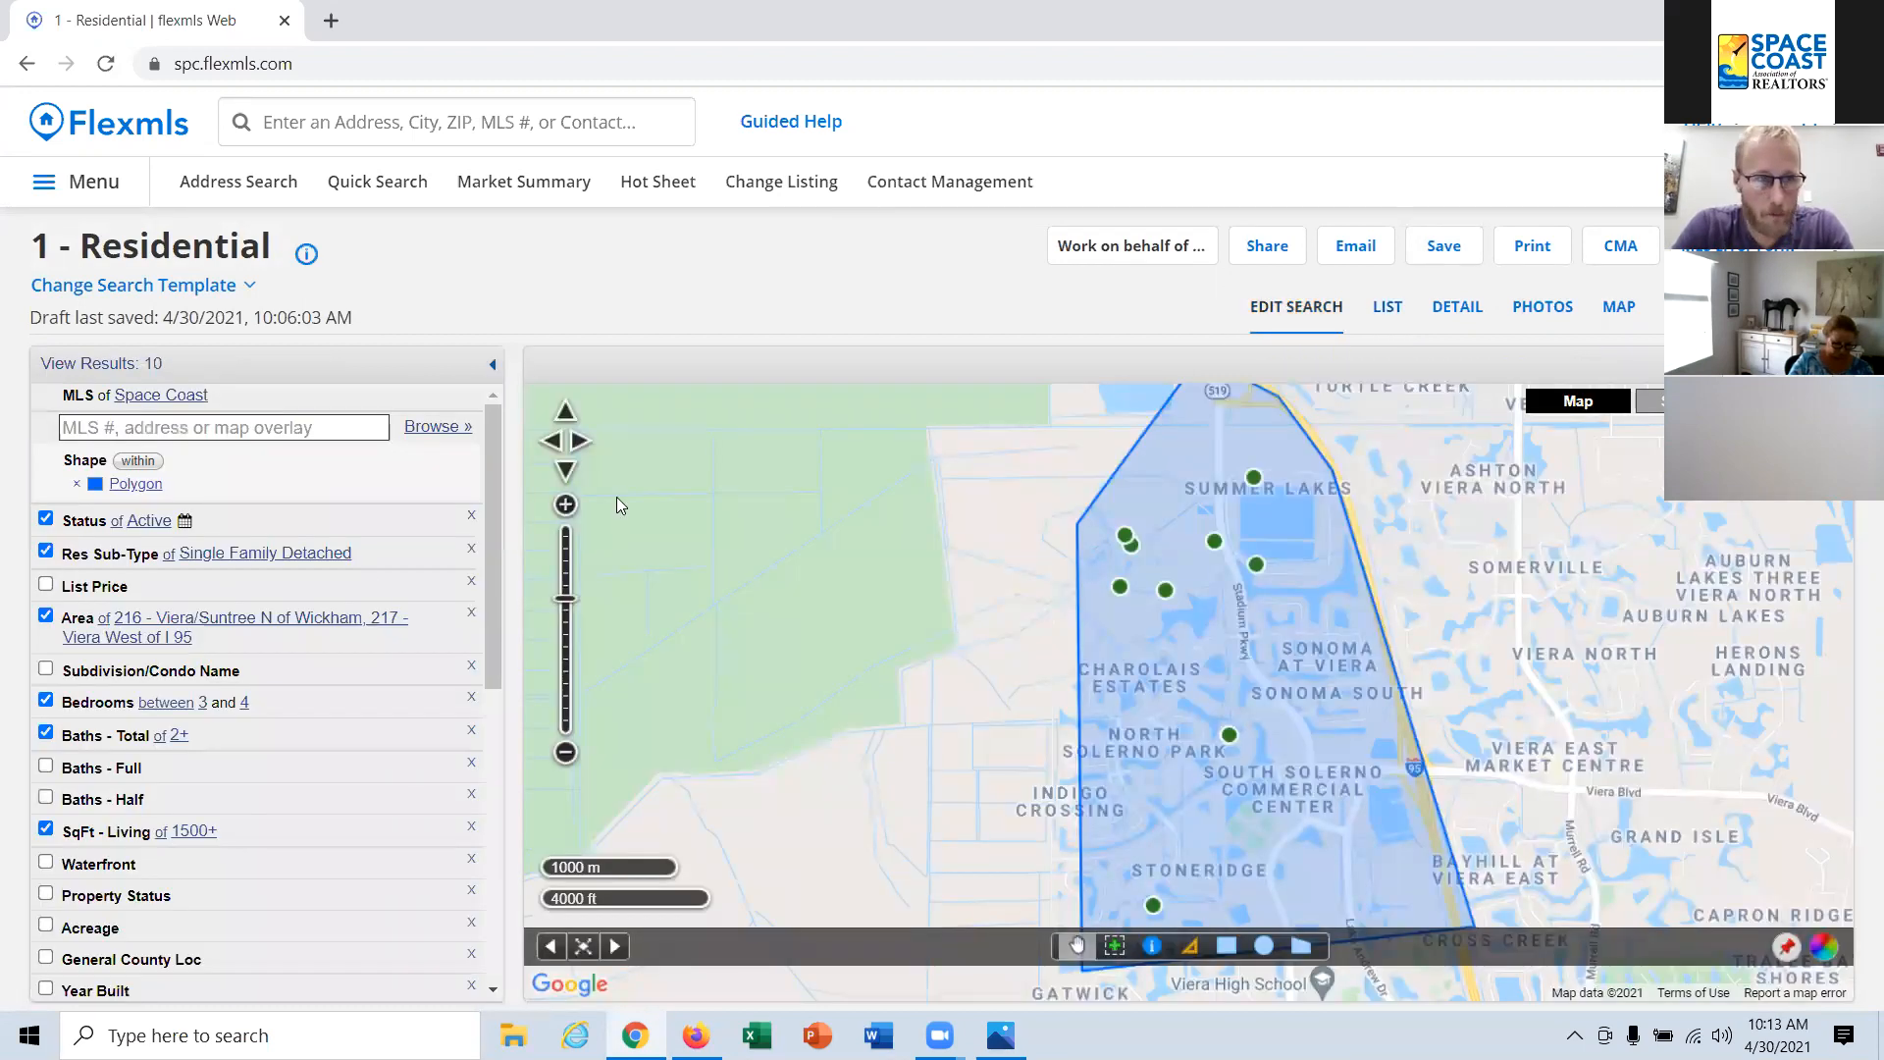
pyautogui.click(98, 586)
pyautogui.click(154, 617)
pyautogui.write('100000')
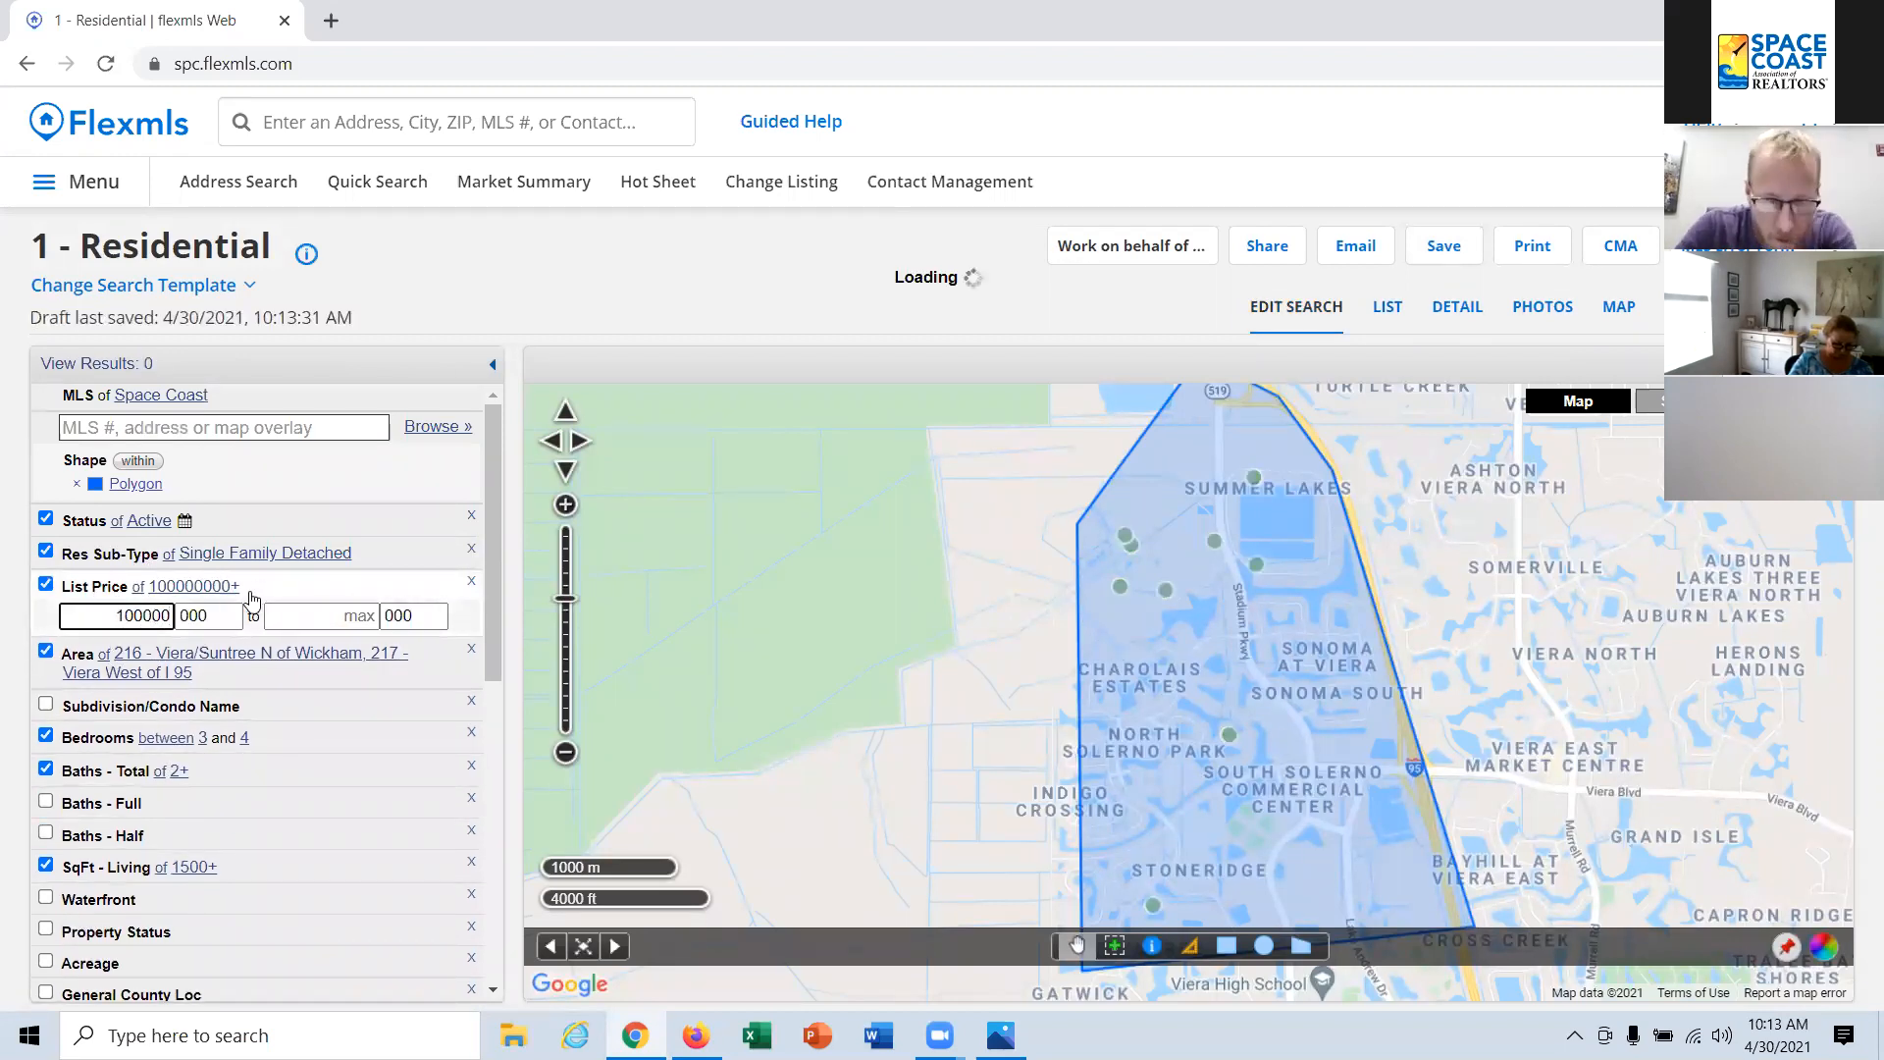
pyautogui.press('BackSpace')
pyautogui.press('BackSpace')
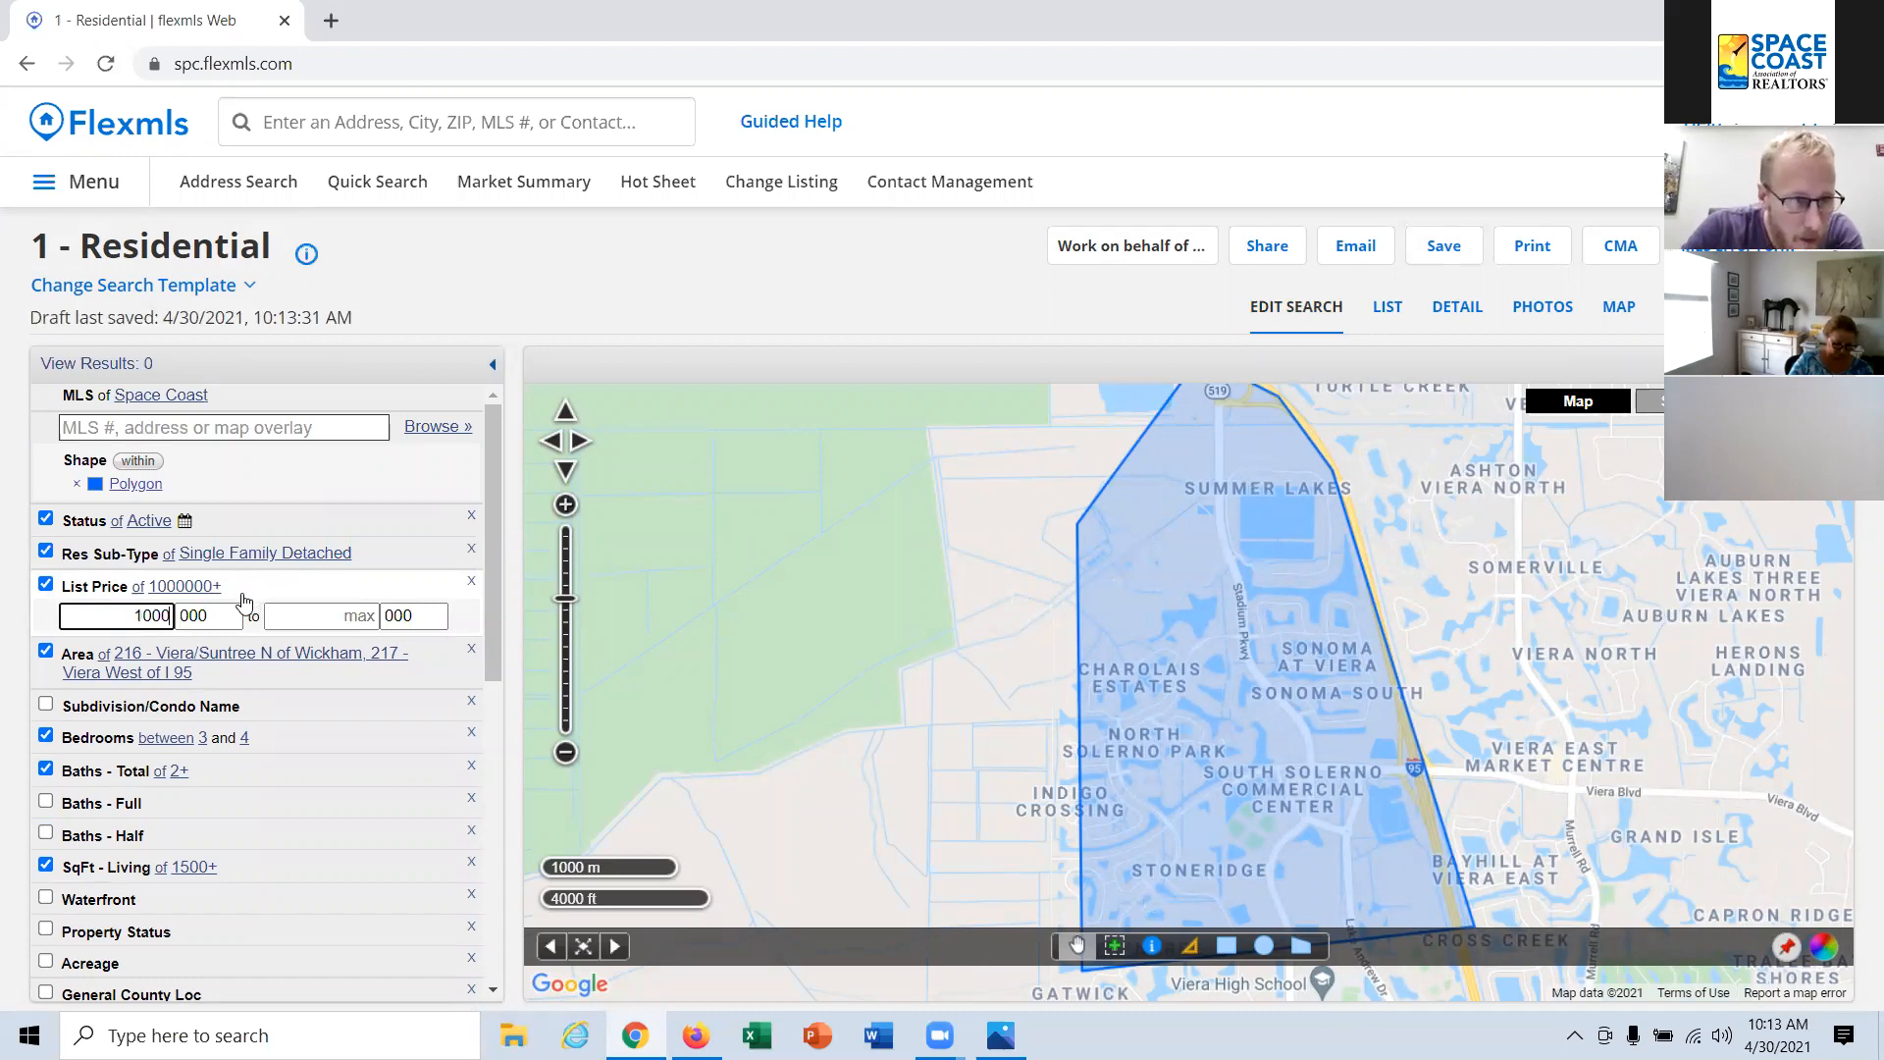
pyautogui.click(324, 620)
pyautogui.write('1500')
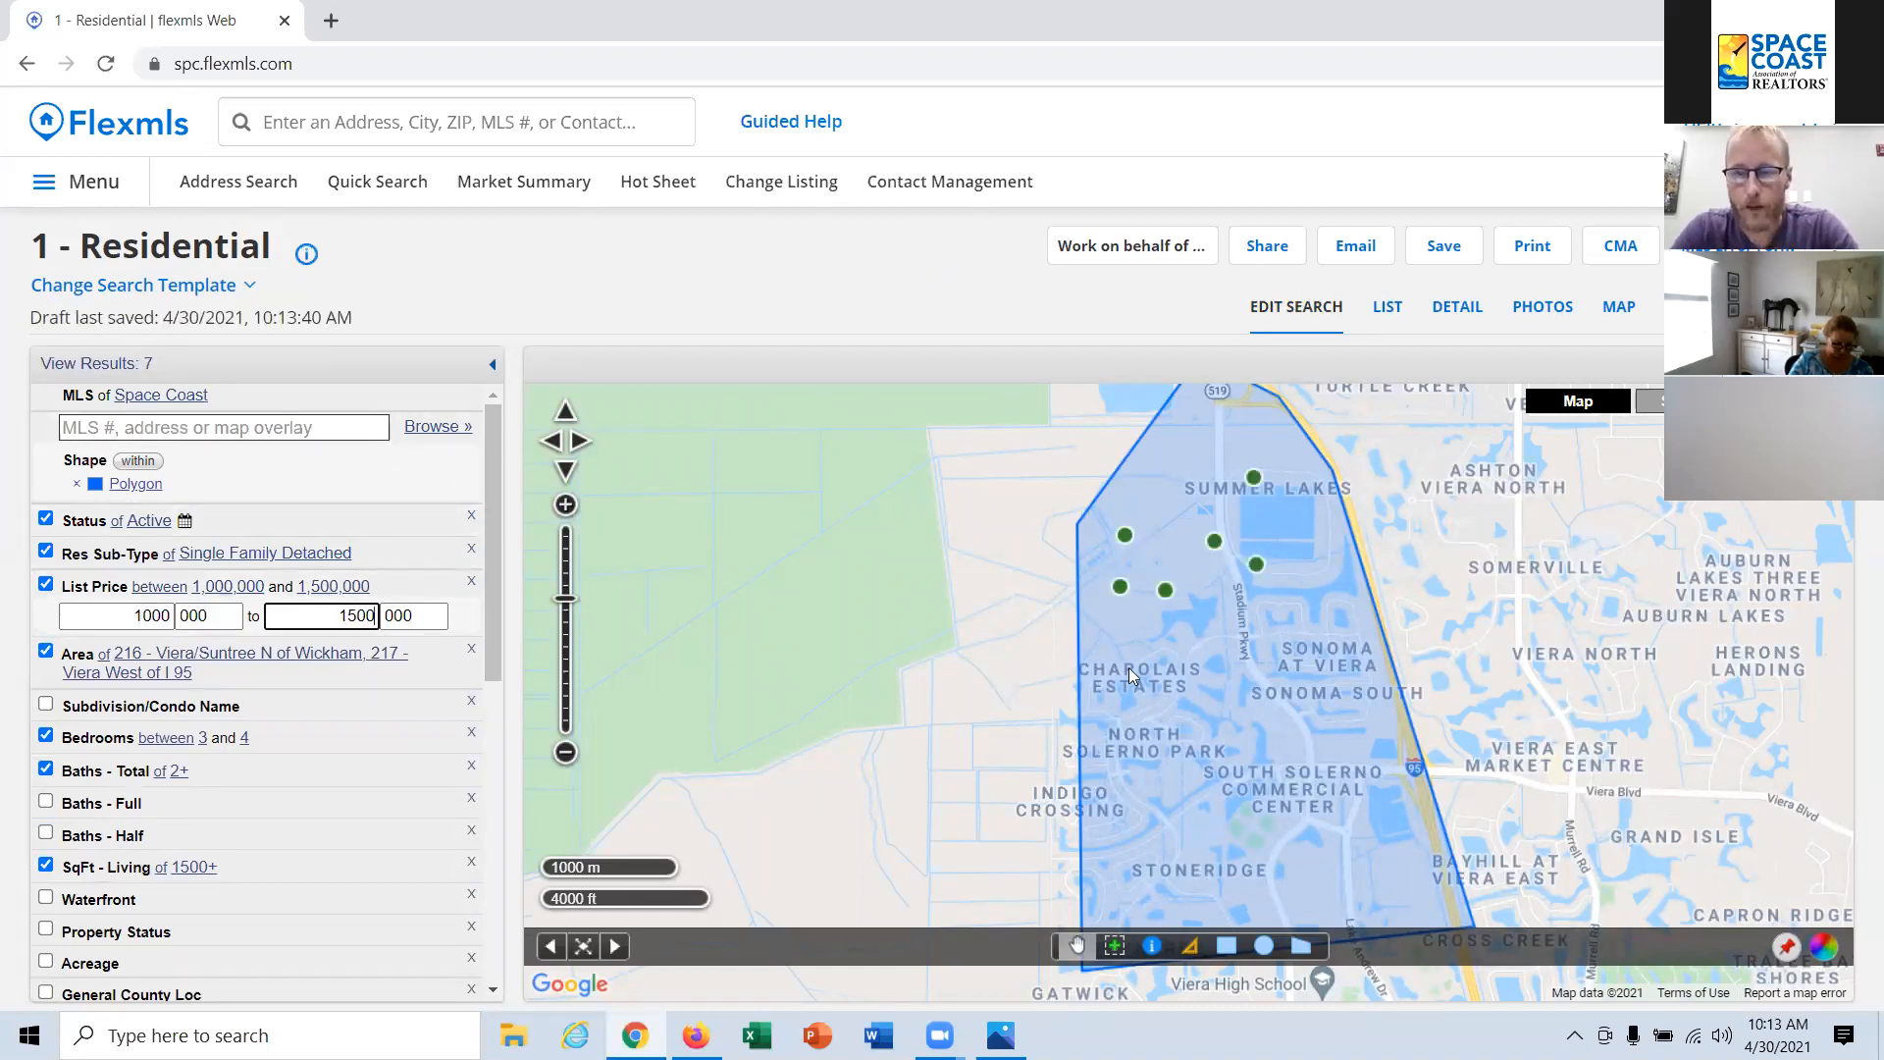
# Step: Start saving the search as new, naming it with the contact's full name followed by "- 1 to 1.5m Viera"
pyautogui.click(1445, 247)
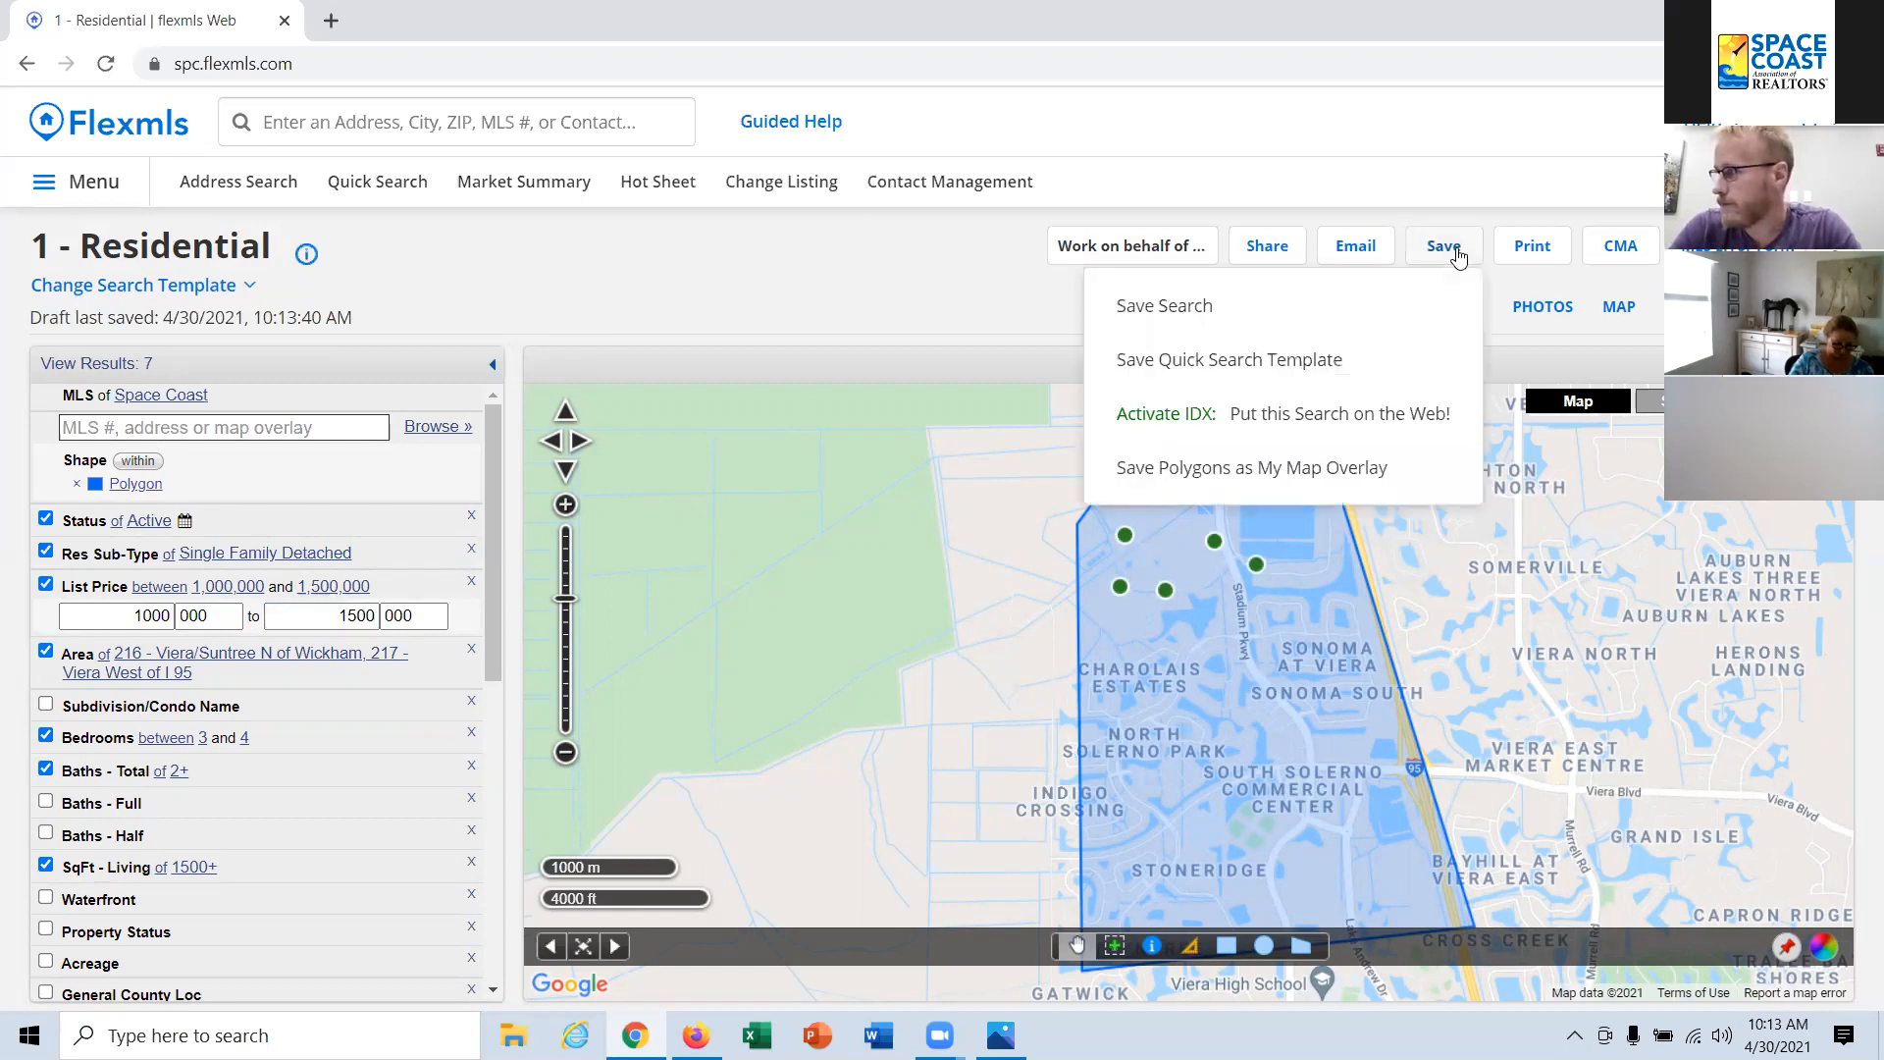
pyautogui.click(1157, 308)
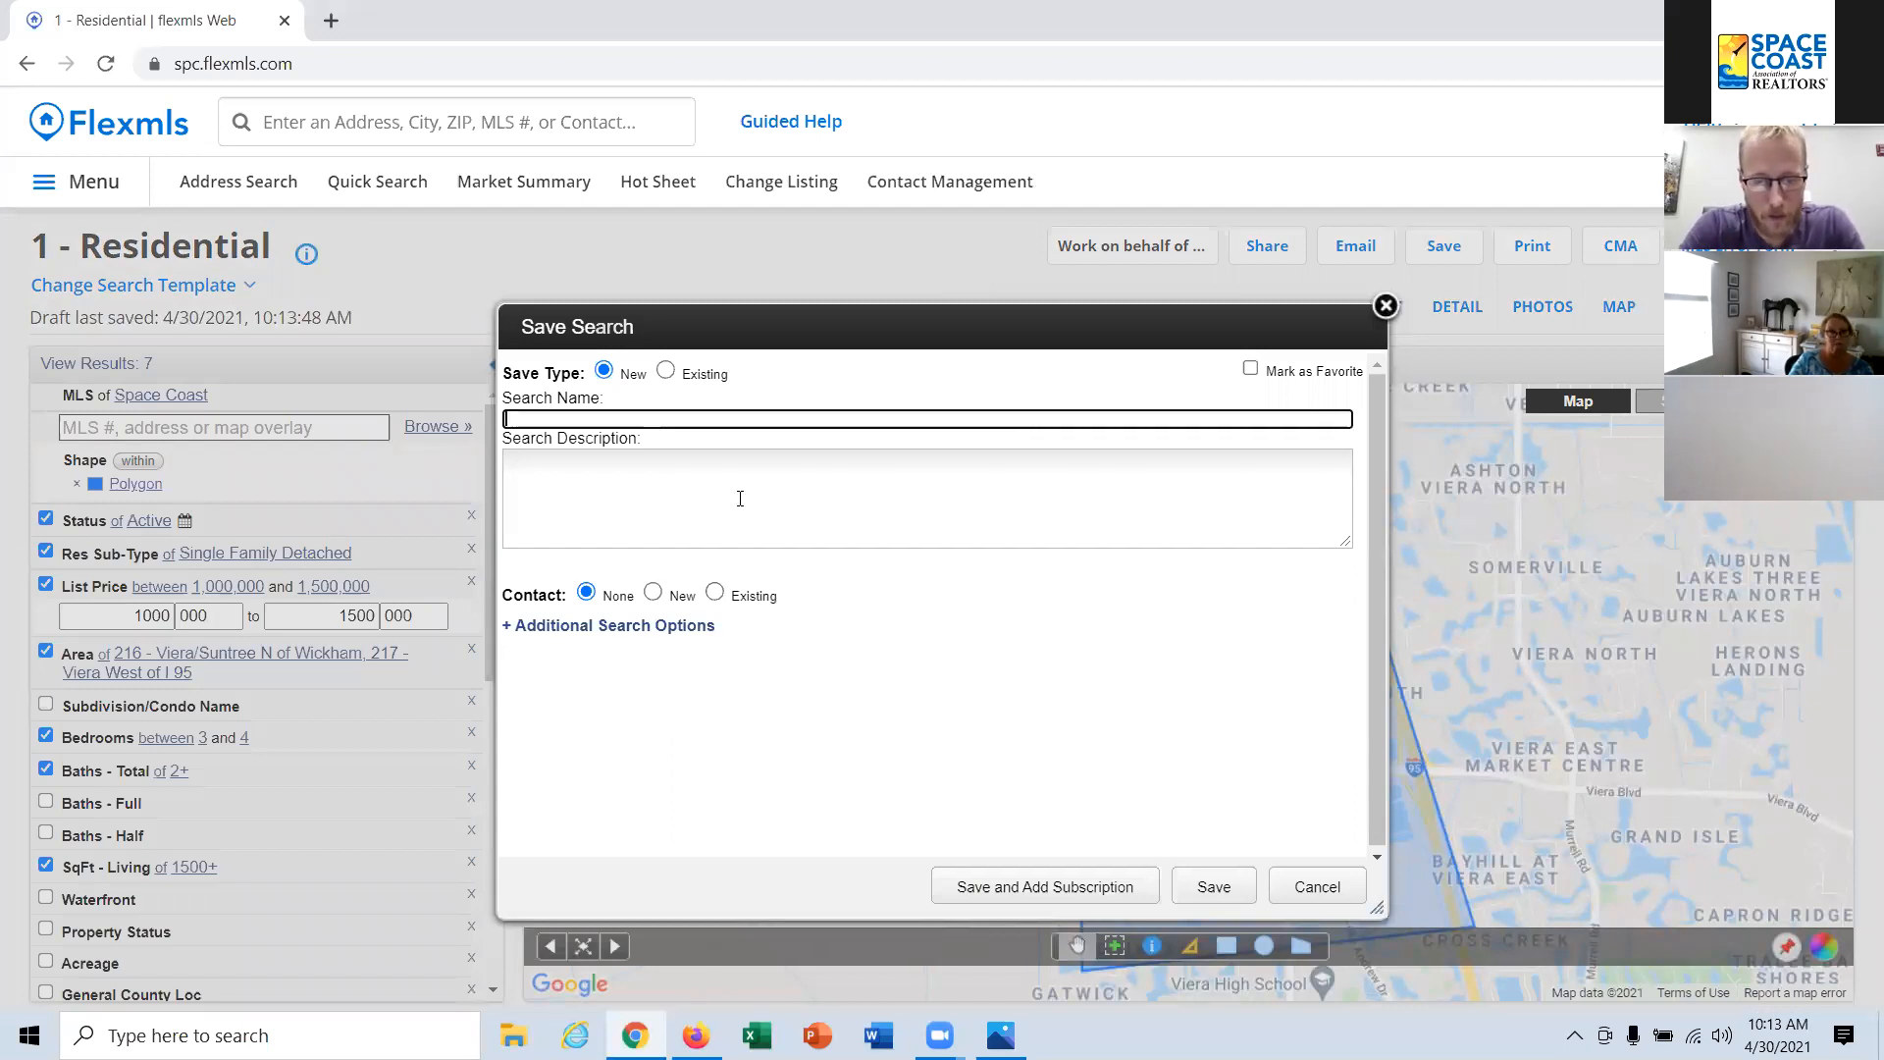
pyautogui.write('Lando')
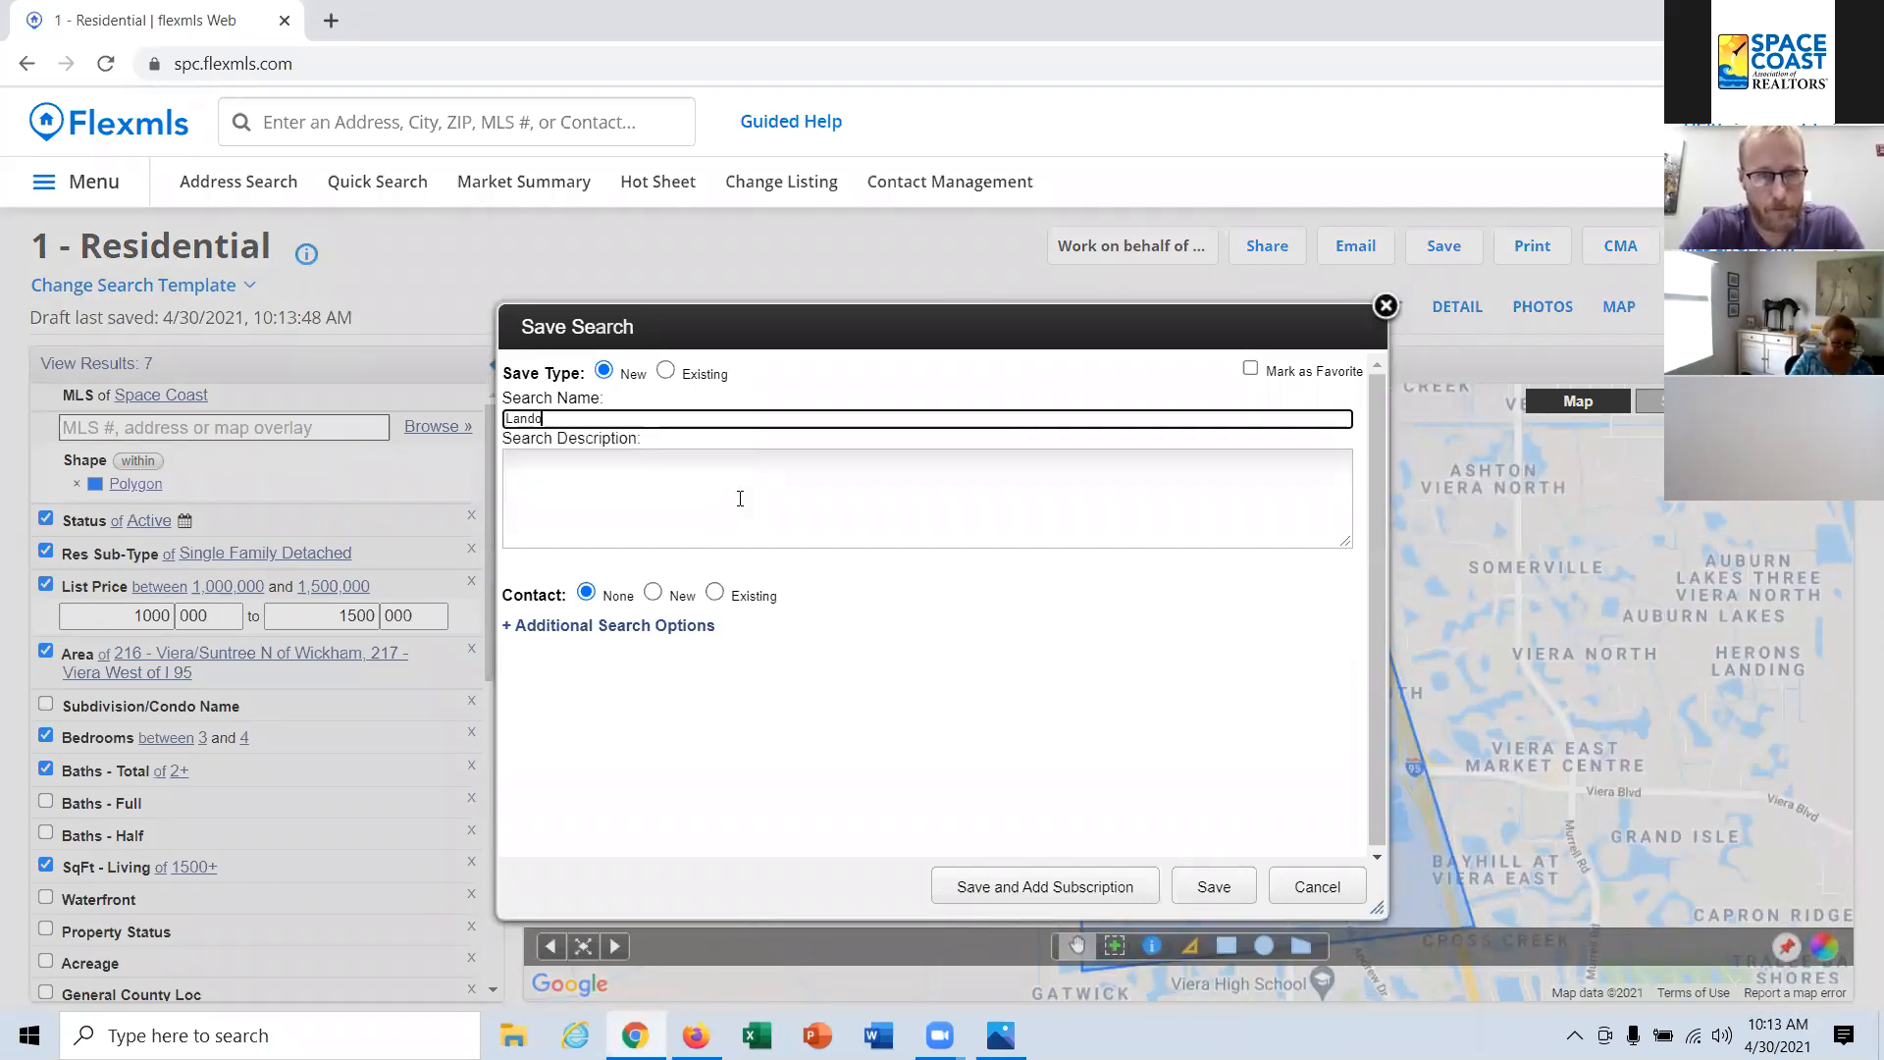
pyautogui.write(' Calrissi')
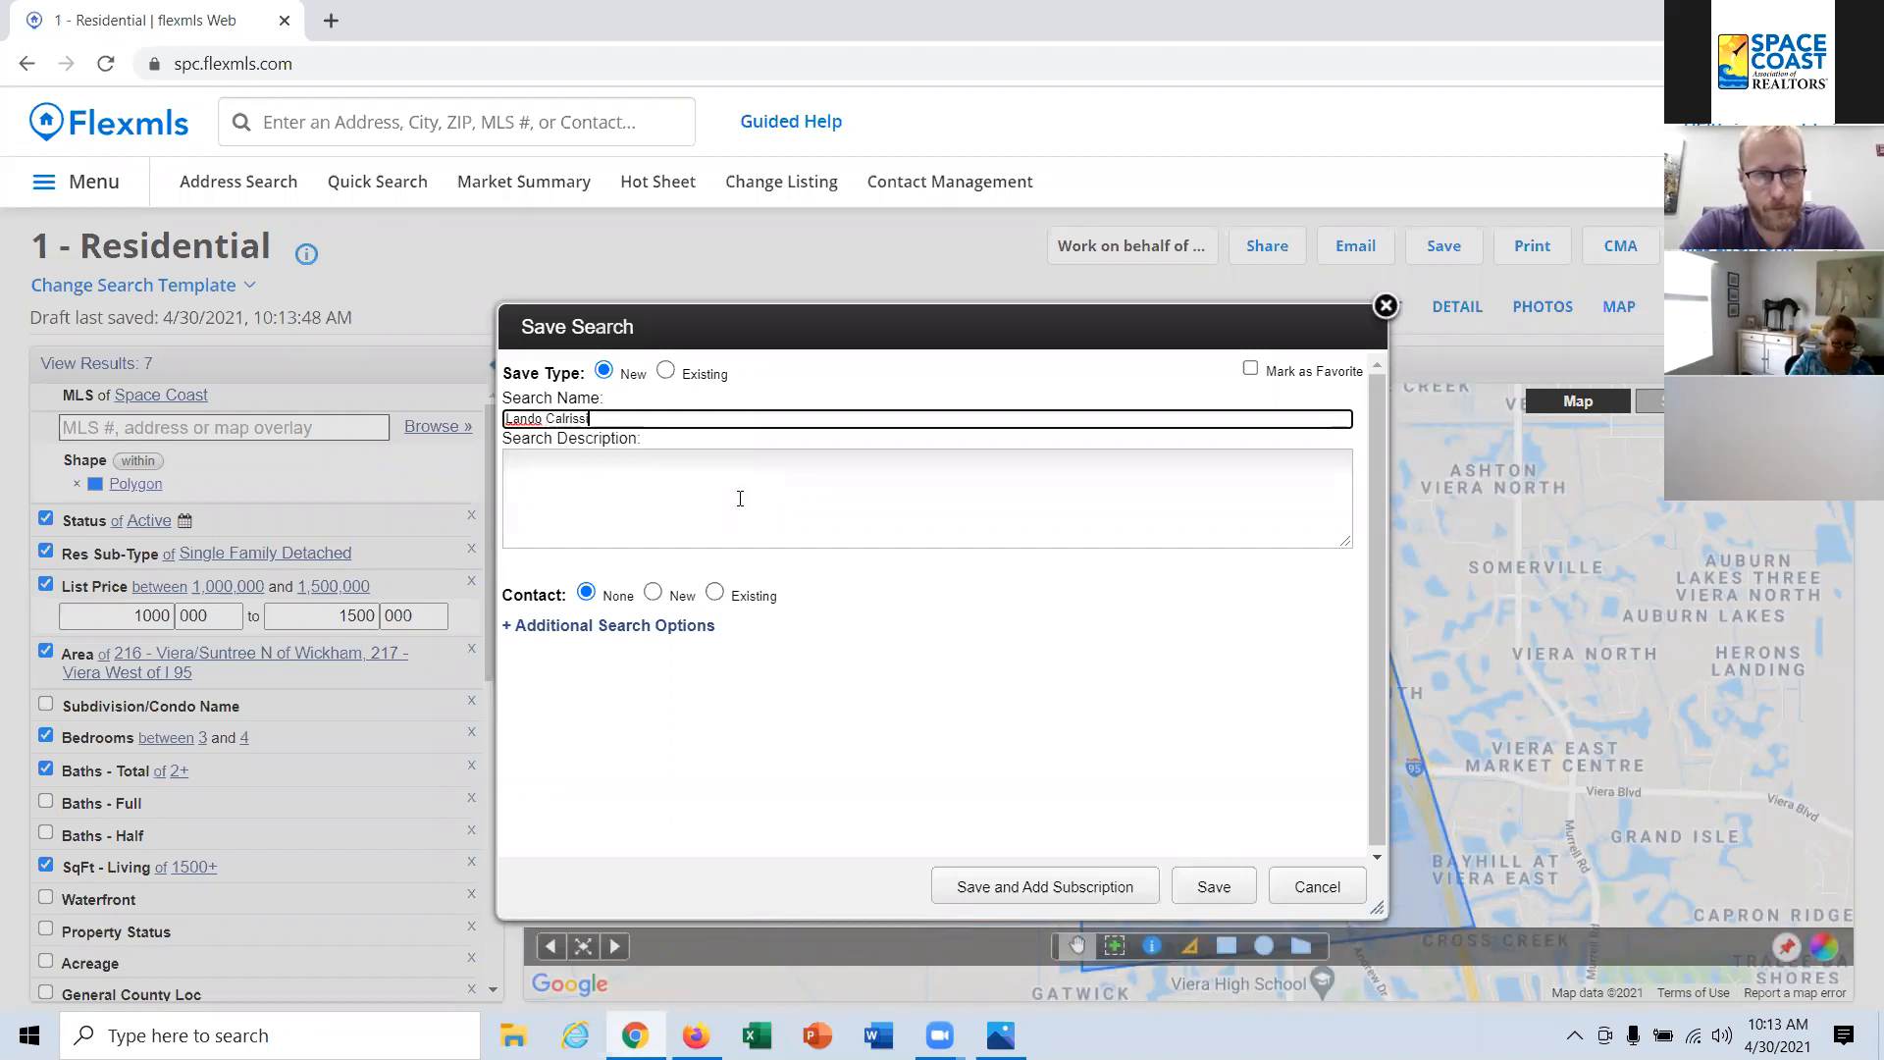
pyautogui.write('an -')
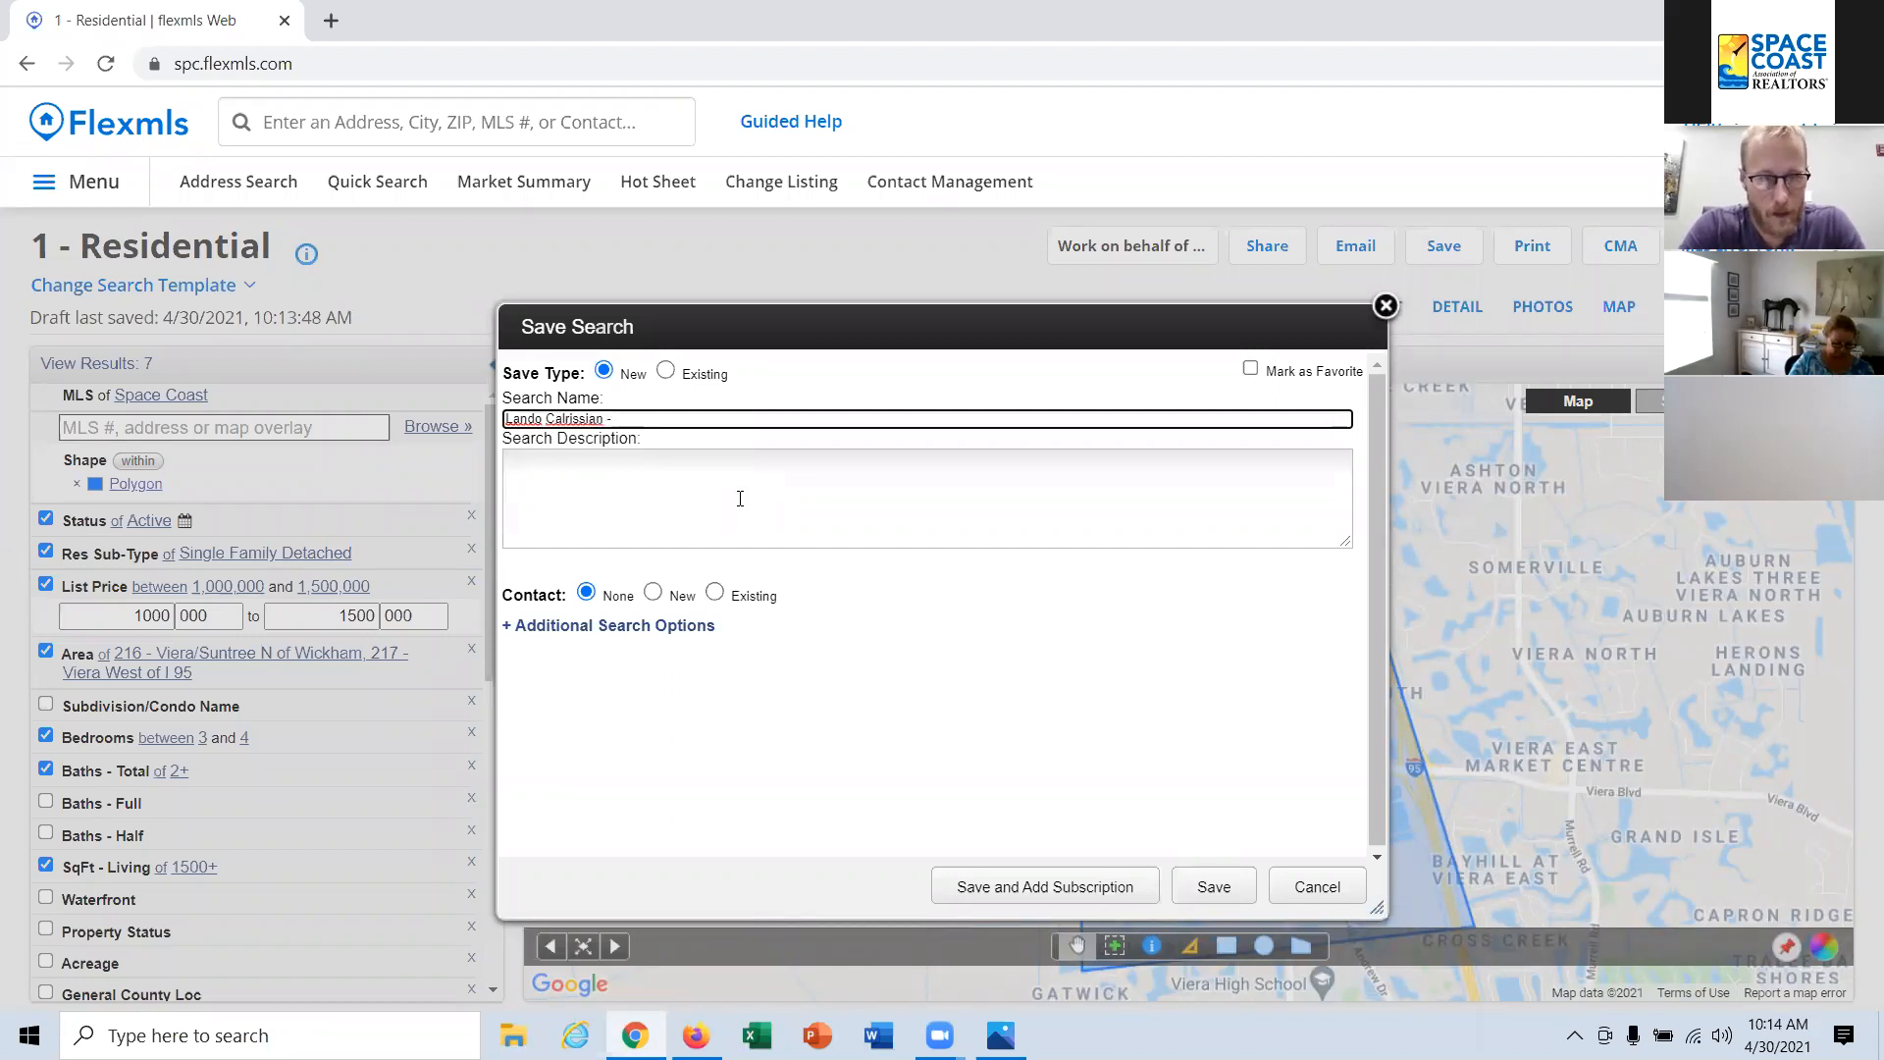
pyautogui.write(' 1 to')
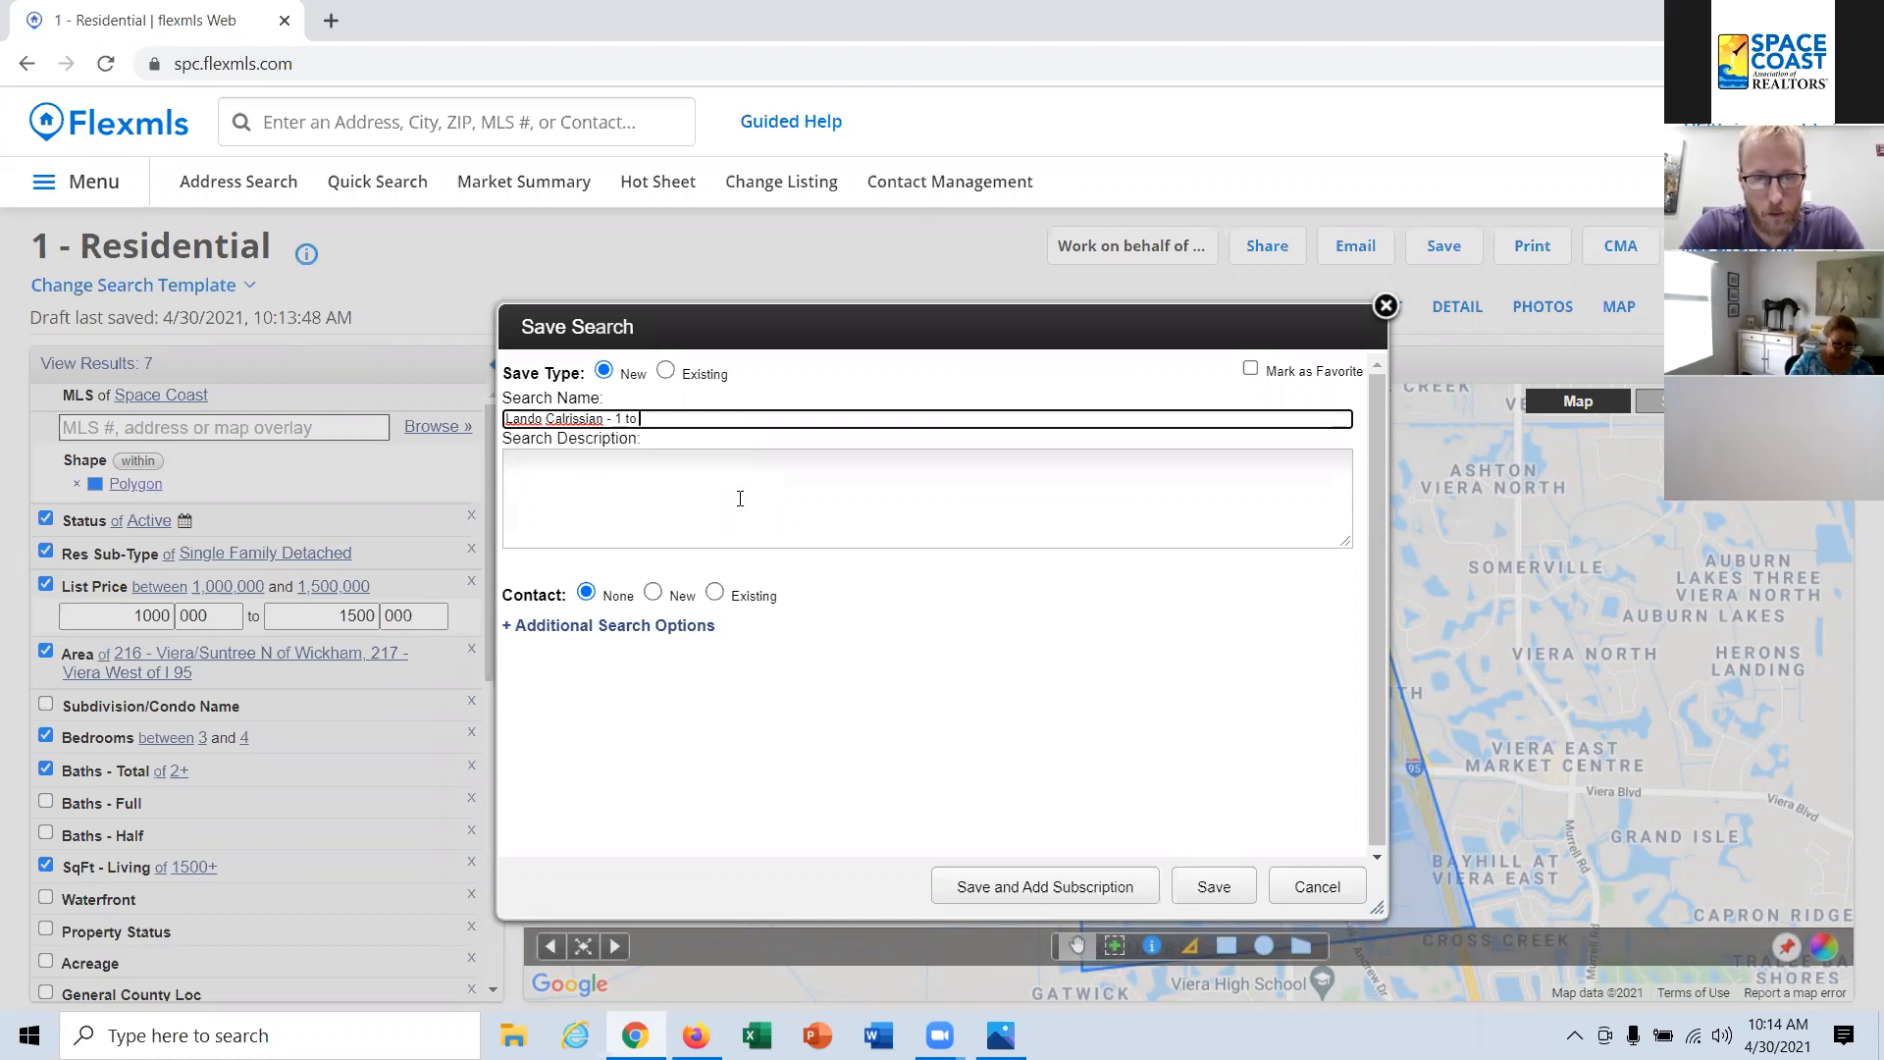
pyautogui.write(' 1.5 ')
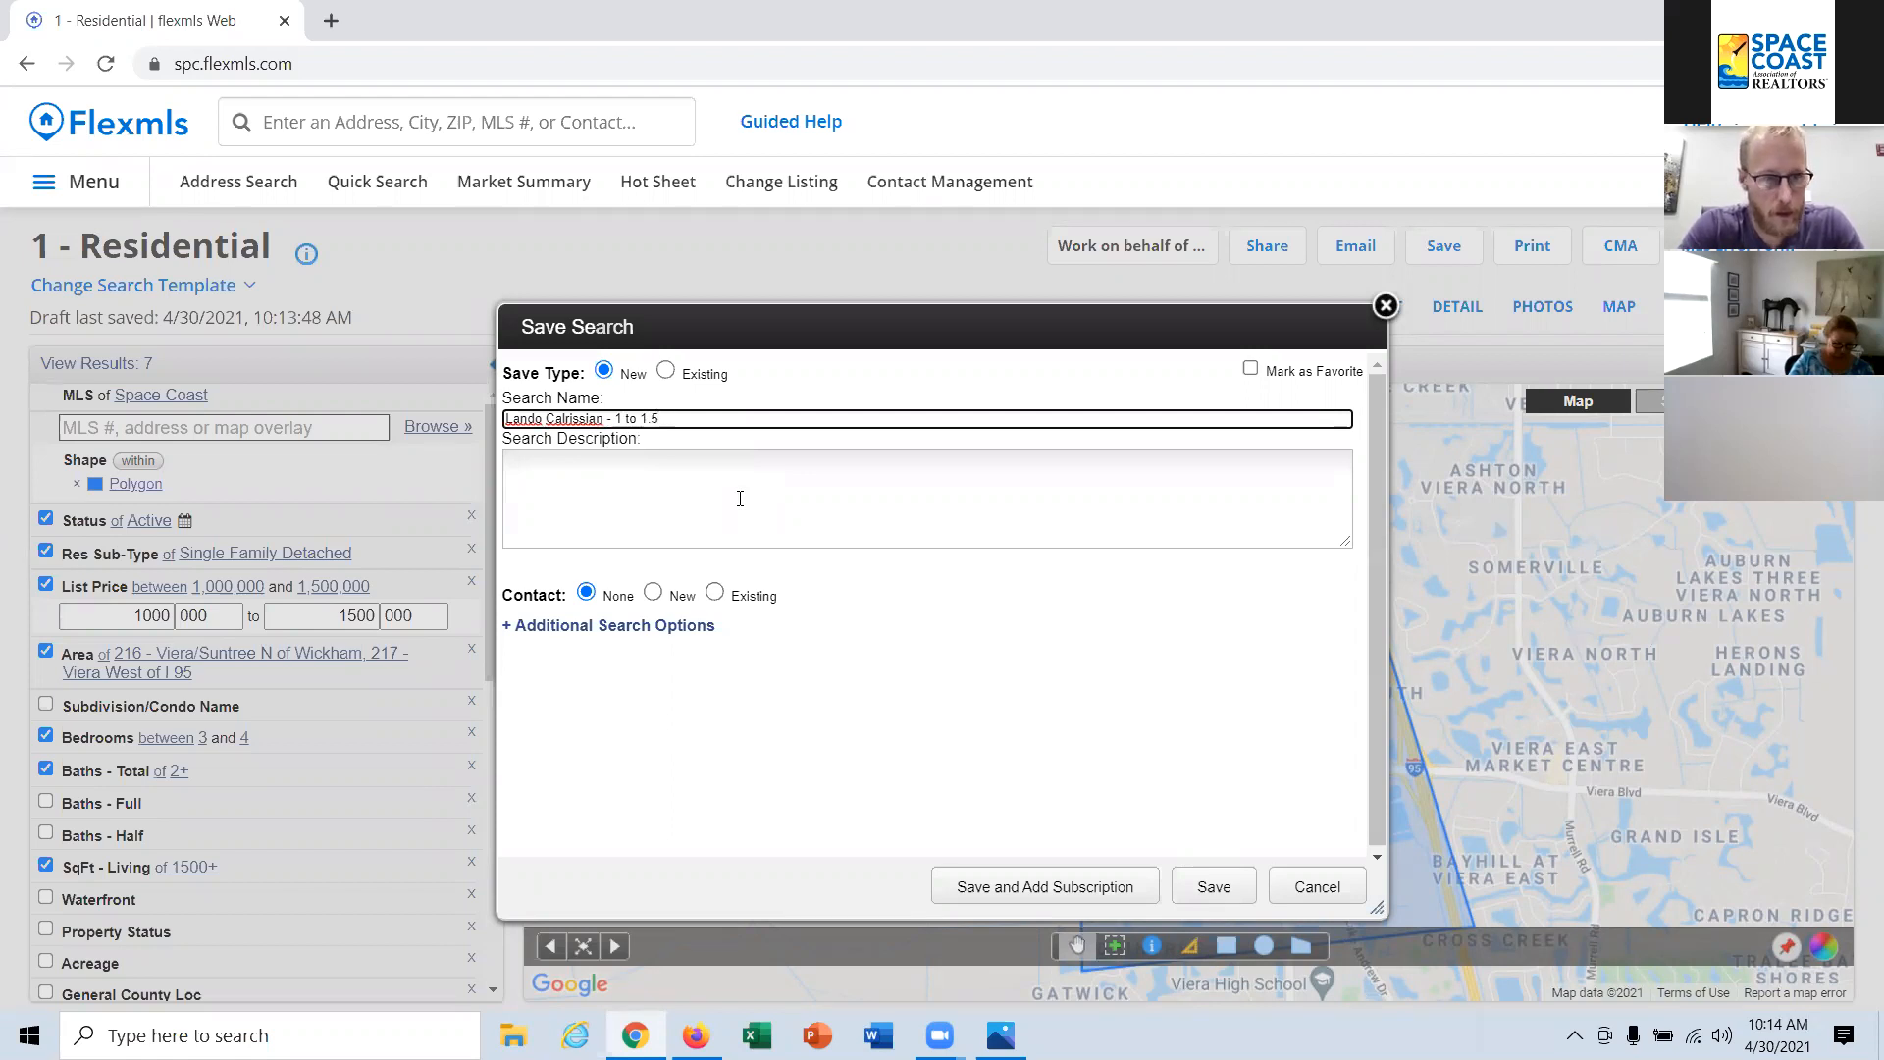
pyautogui.write('Viera')
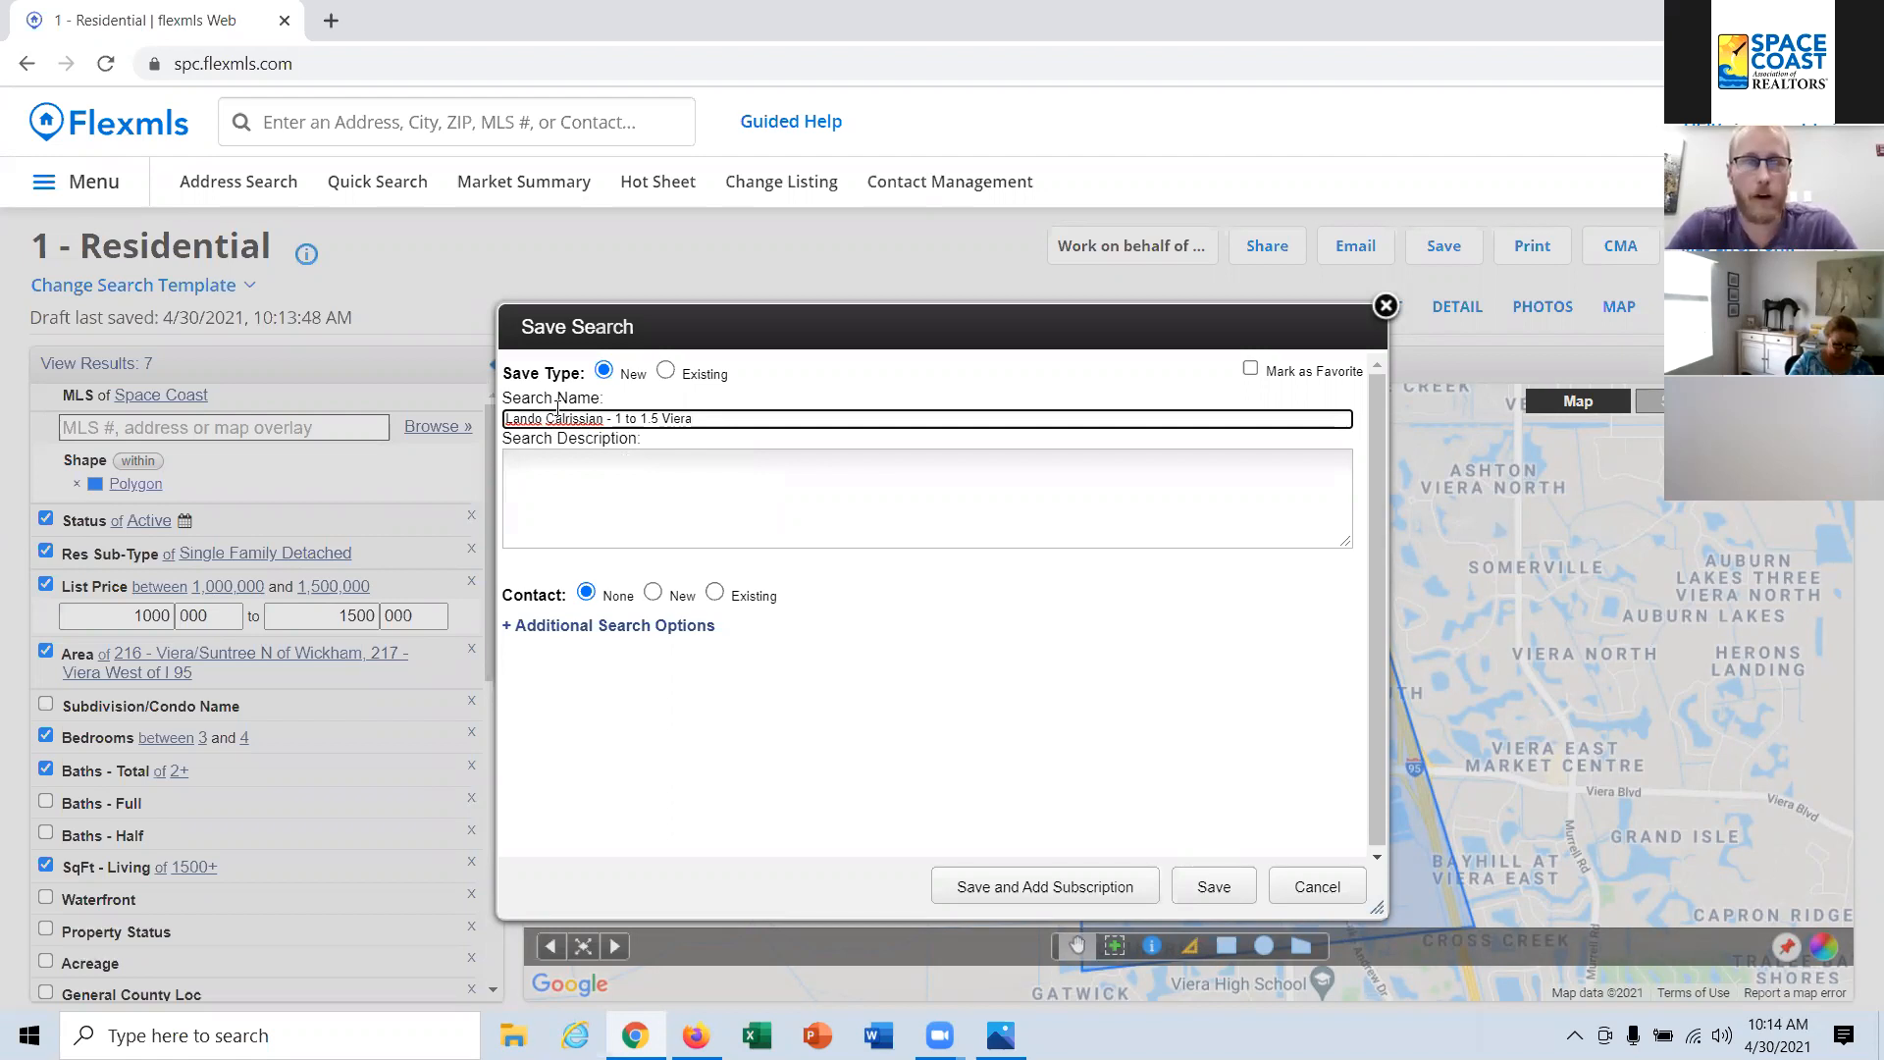
pyautogui.click(659, 420)
pyautogui.write('m')
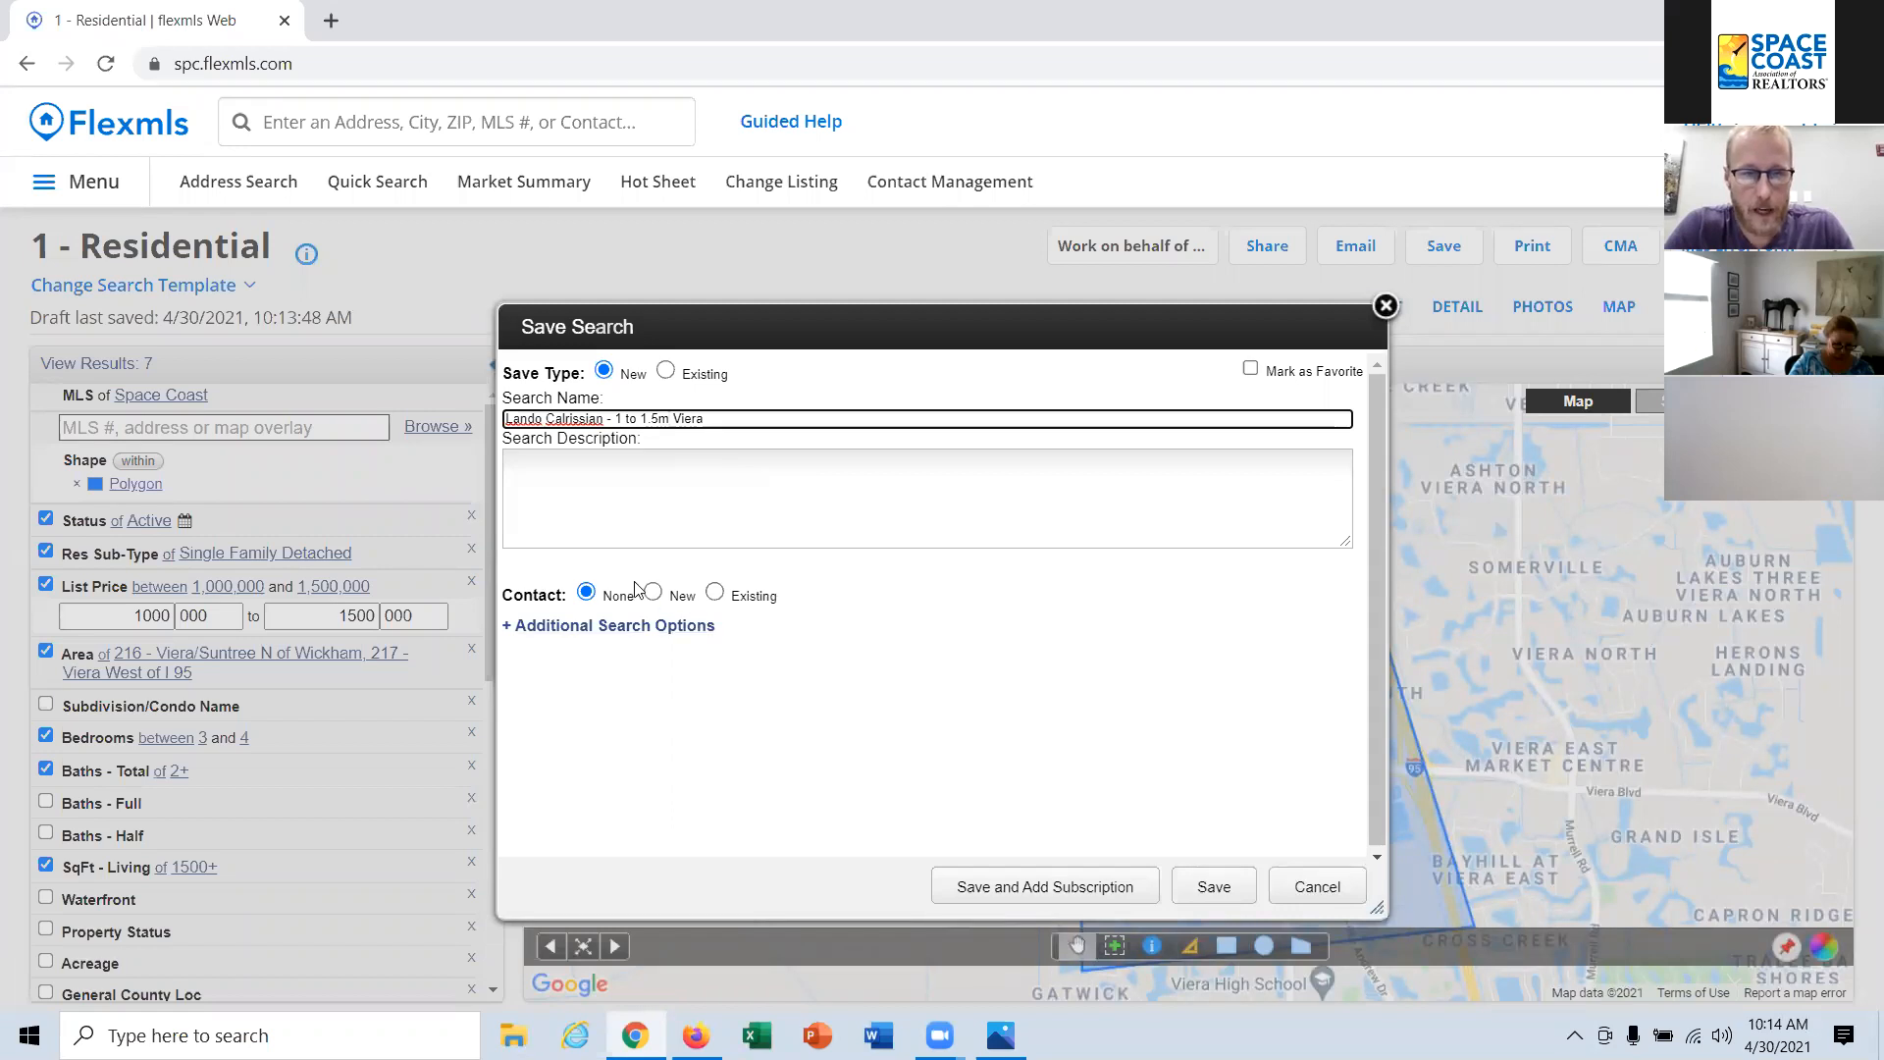
# Step: Look at the existing contacts, try the new-contact option with a portal account and invitation, and turn the portal account off again
pyautogui.click(756, 596)
pyautogui.click(734, 628)
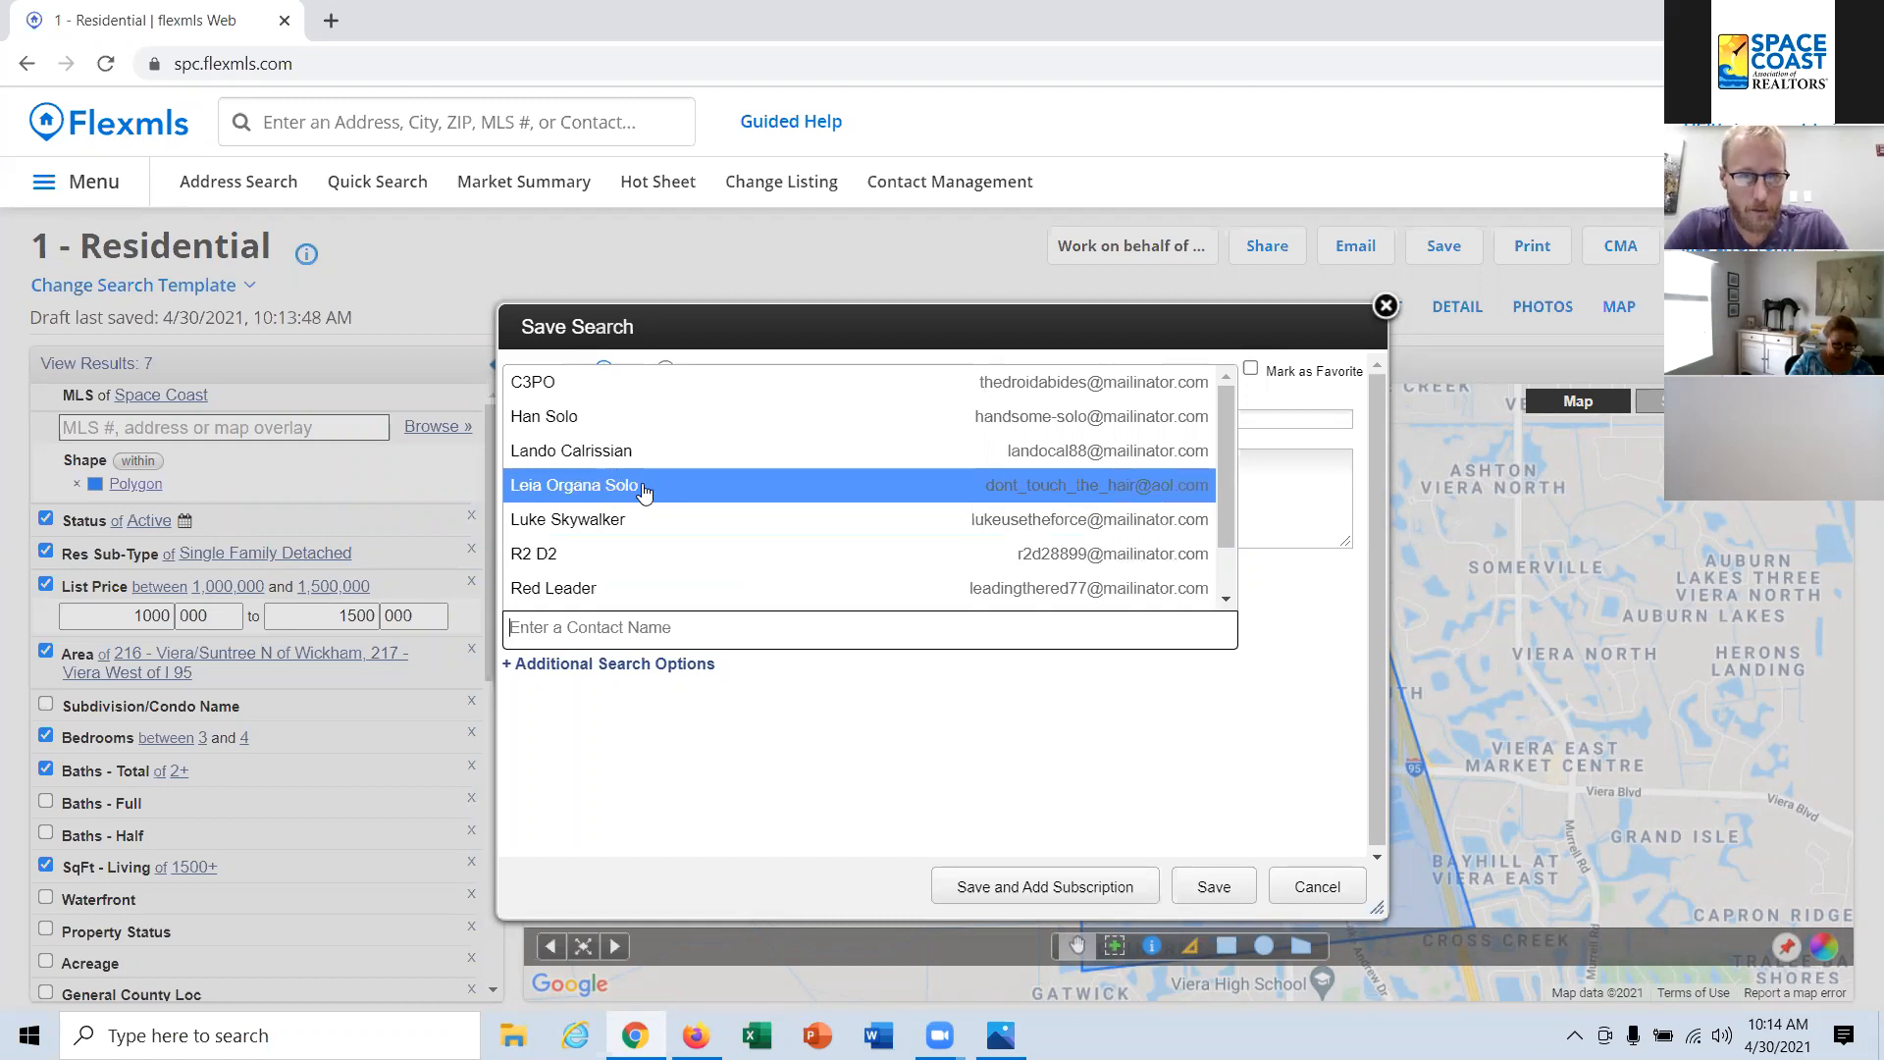
pyautogui.click(1221, 698)
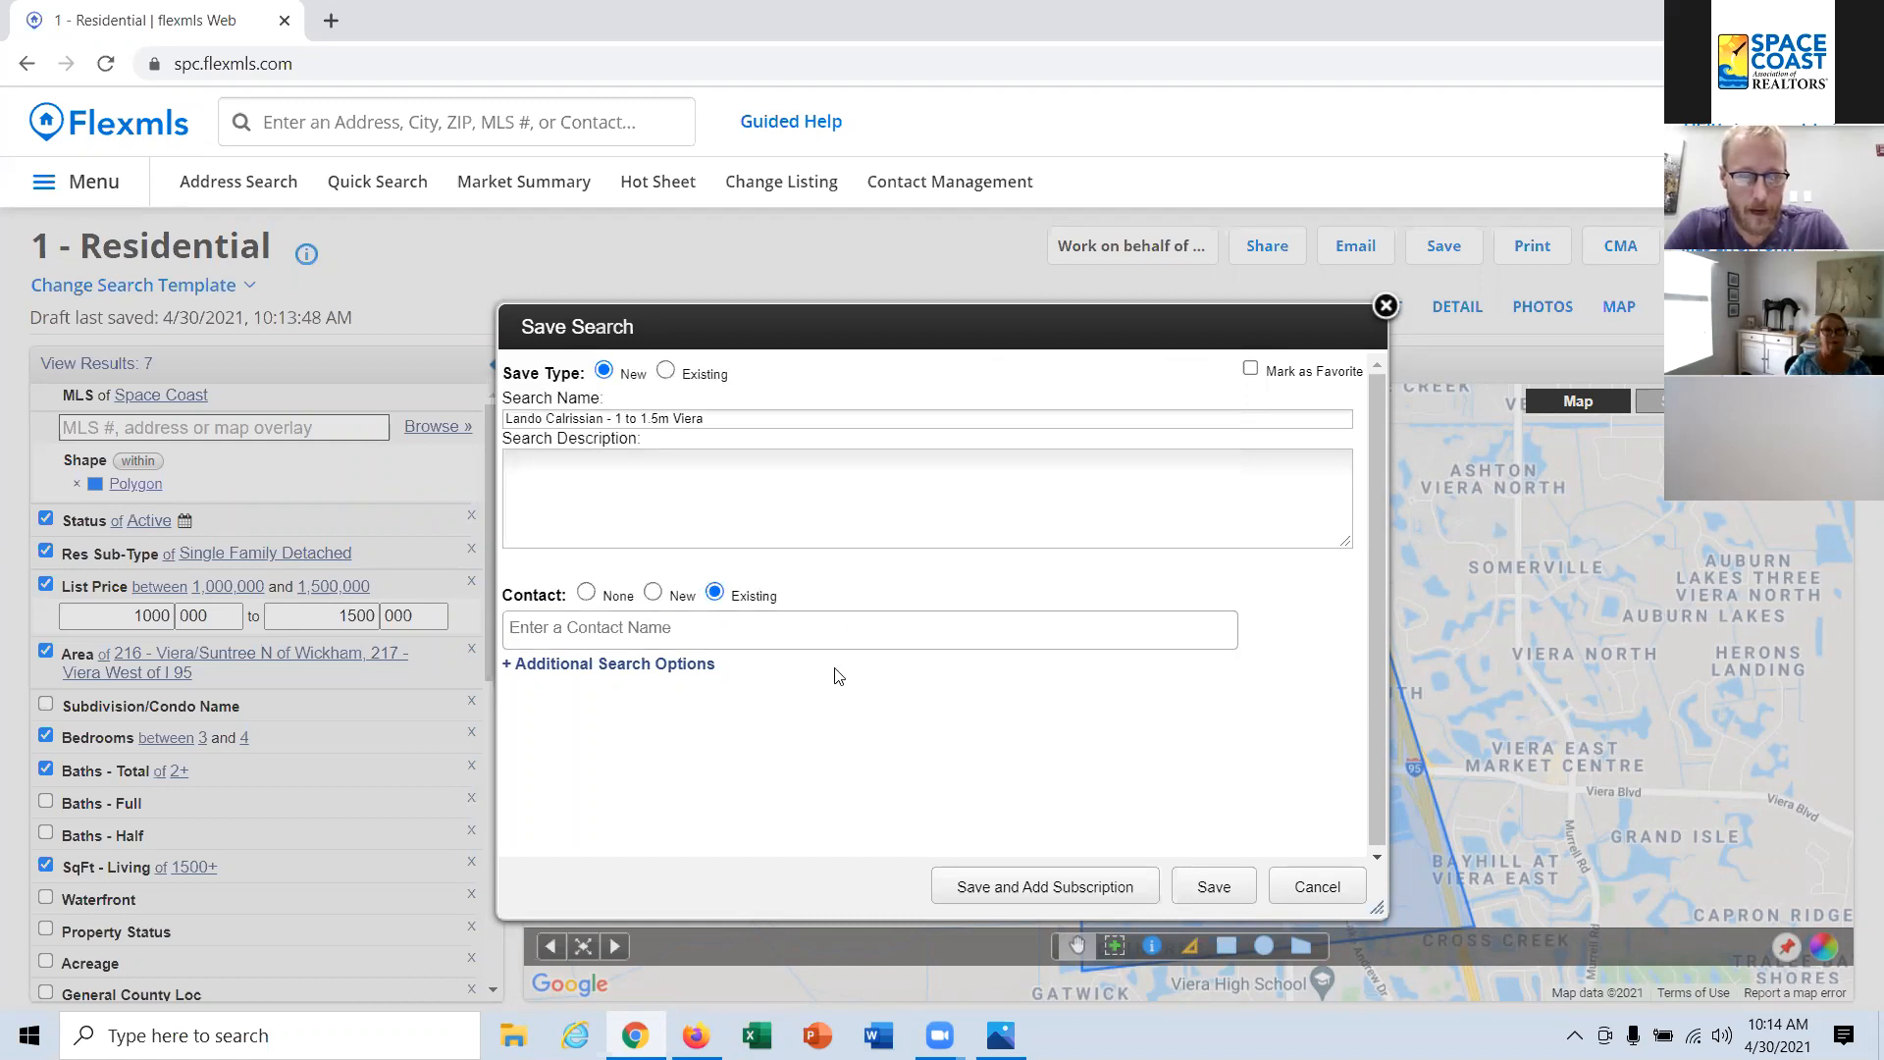
pyautogui.click(666, 600)
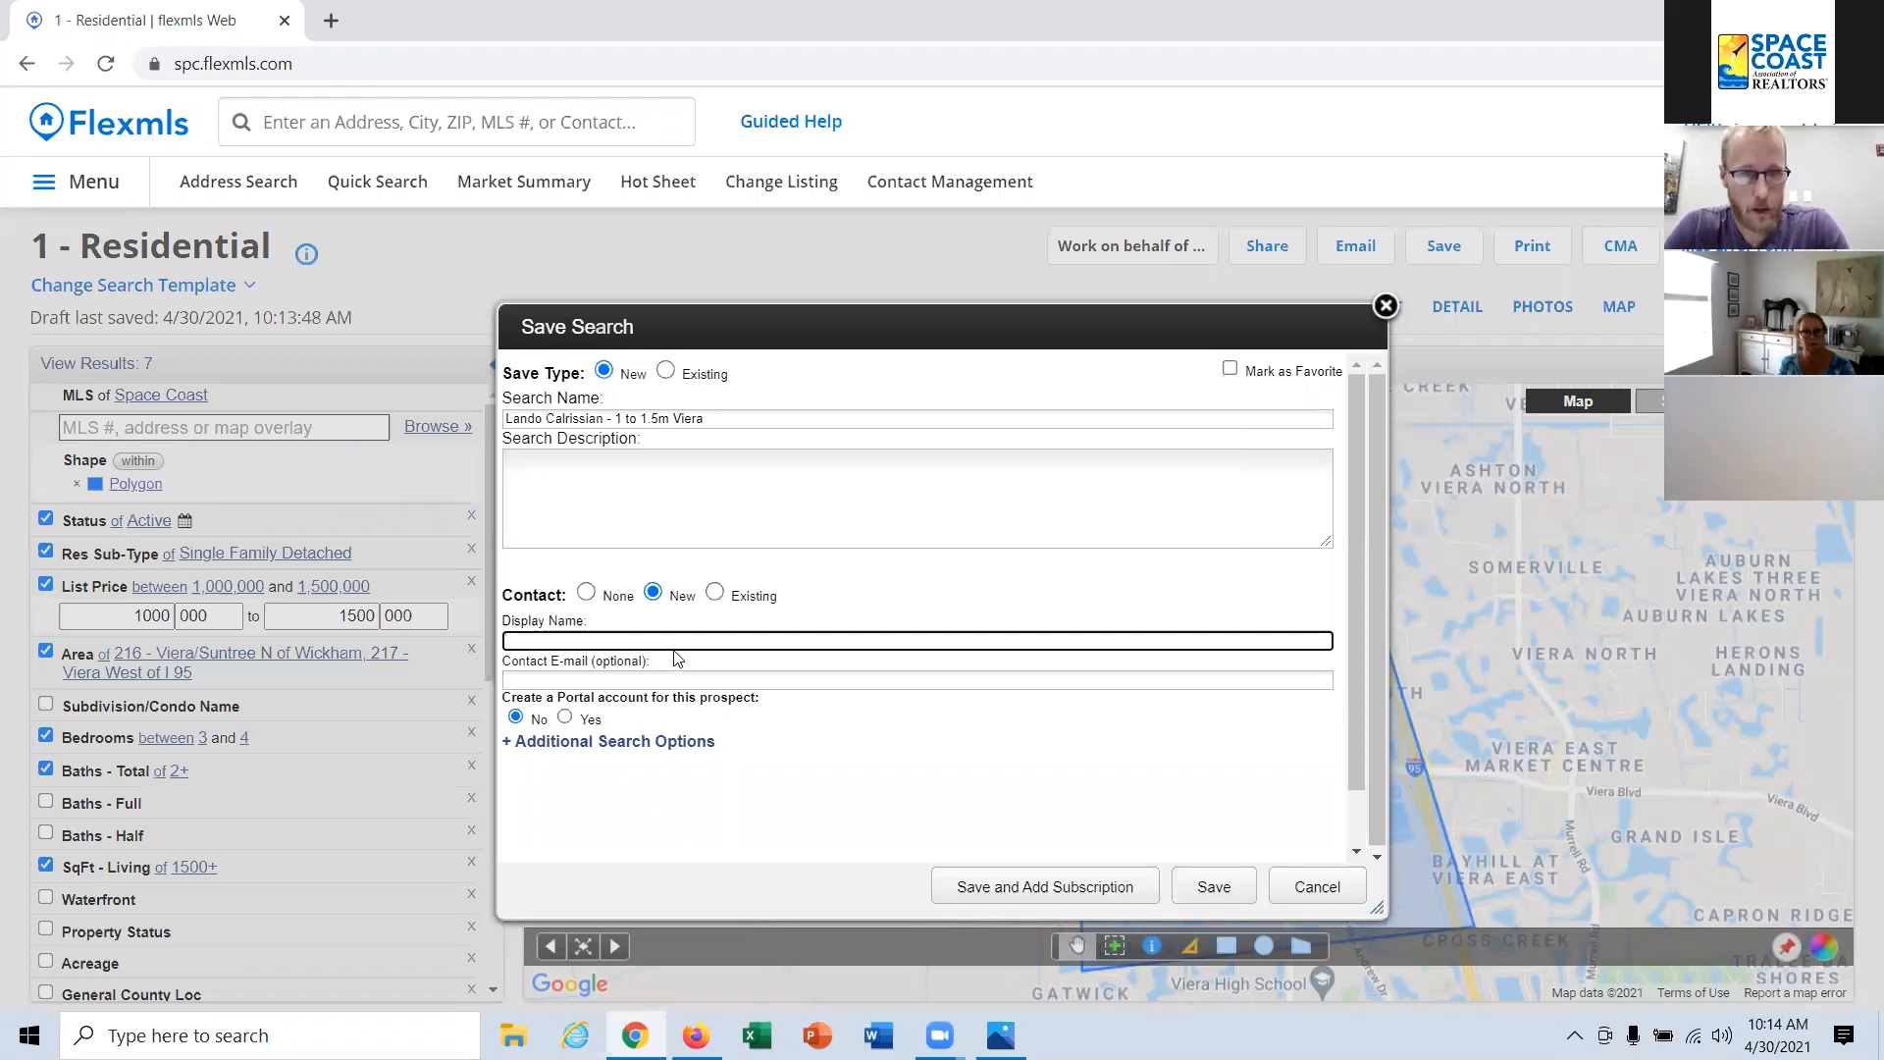
pyautogui.click(565, 718)
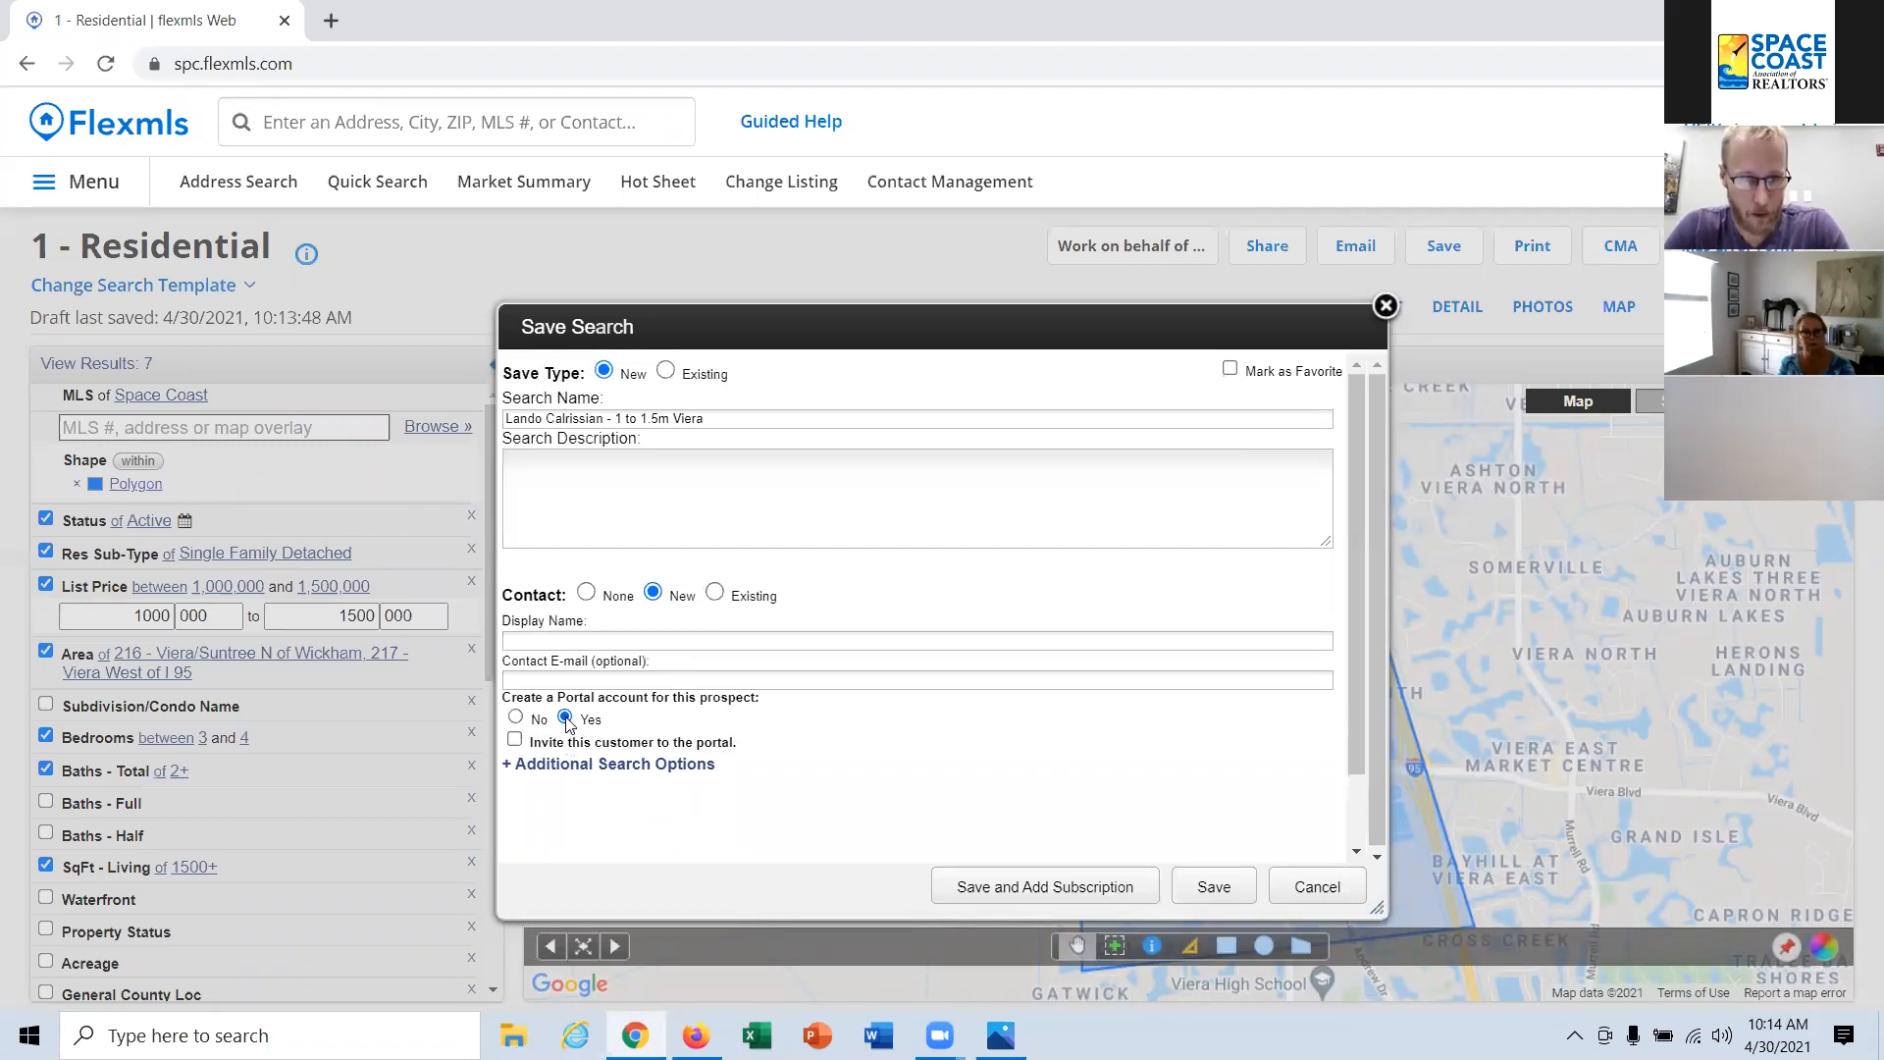
pyautogui.click(571, 743)
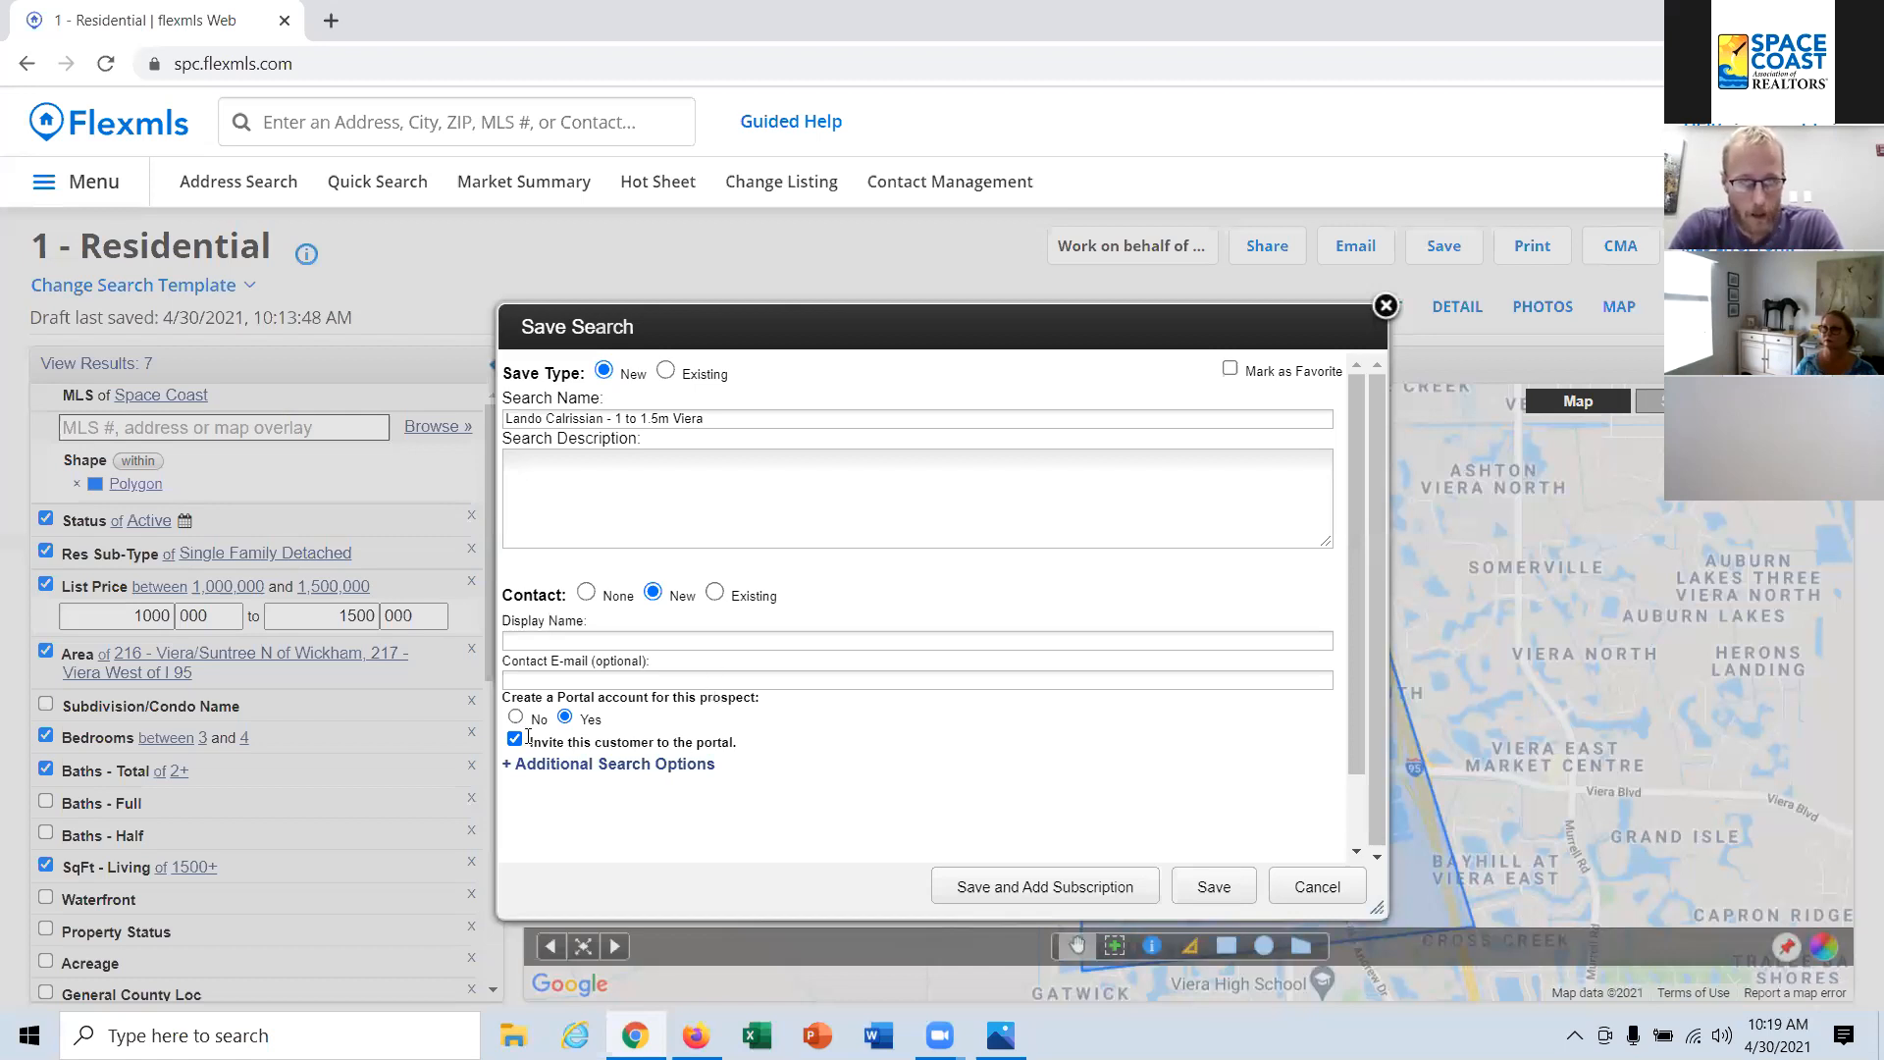
pyautogui.click(517, 719)
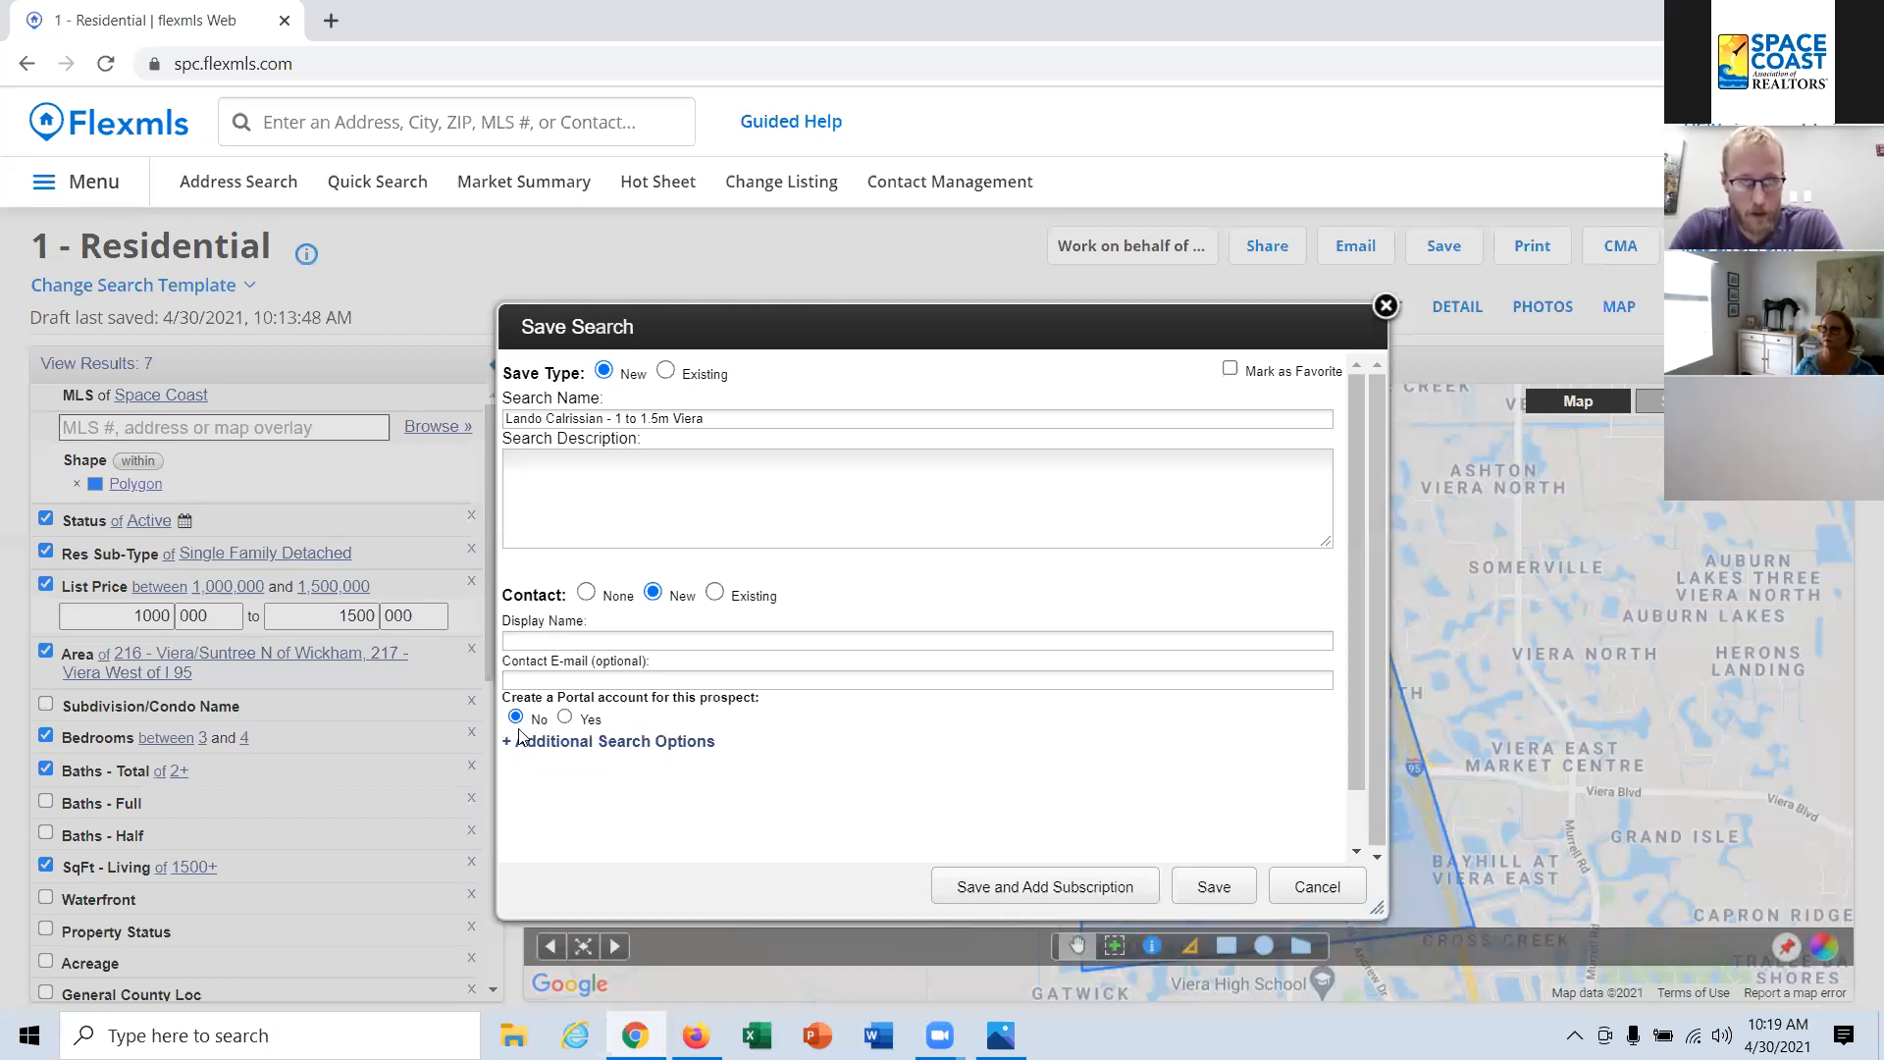
# Step: Link the saved search to the existing contact named in the search name
pyautogui.click(715, 593)
pyautogui.click(695, 628)
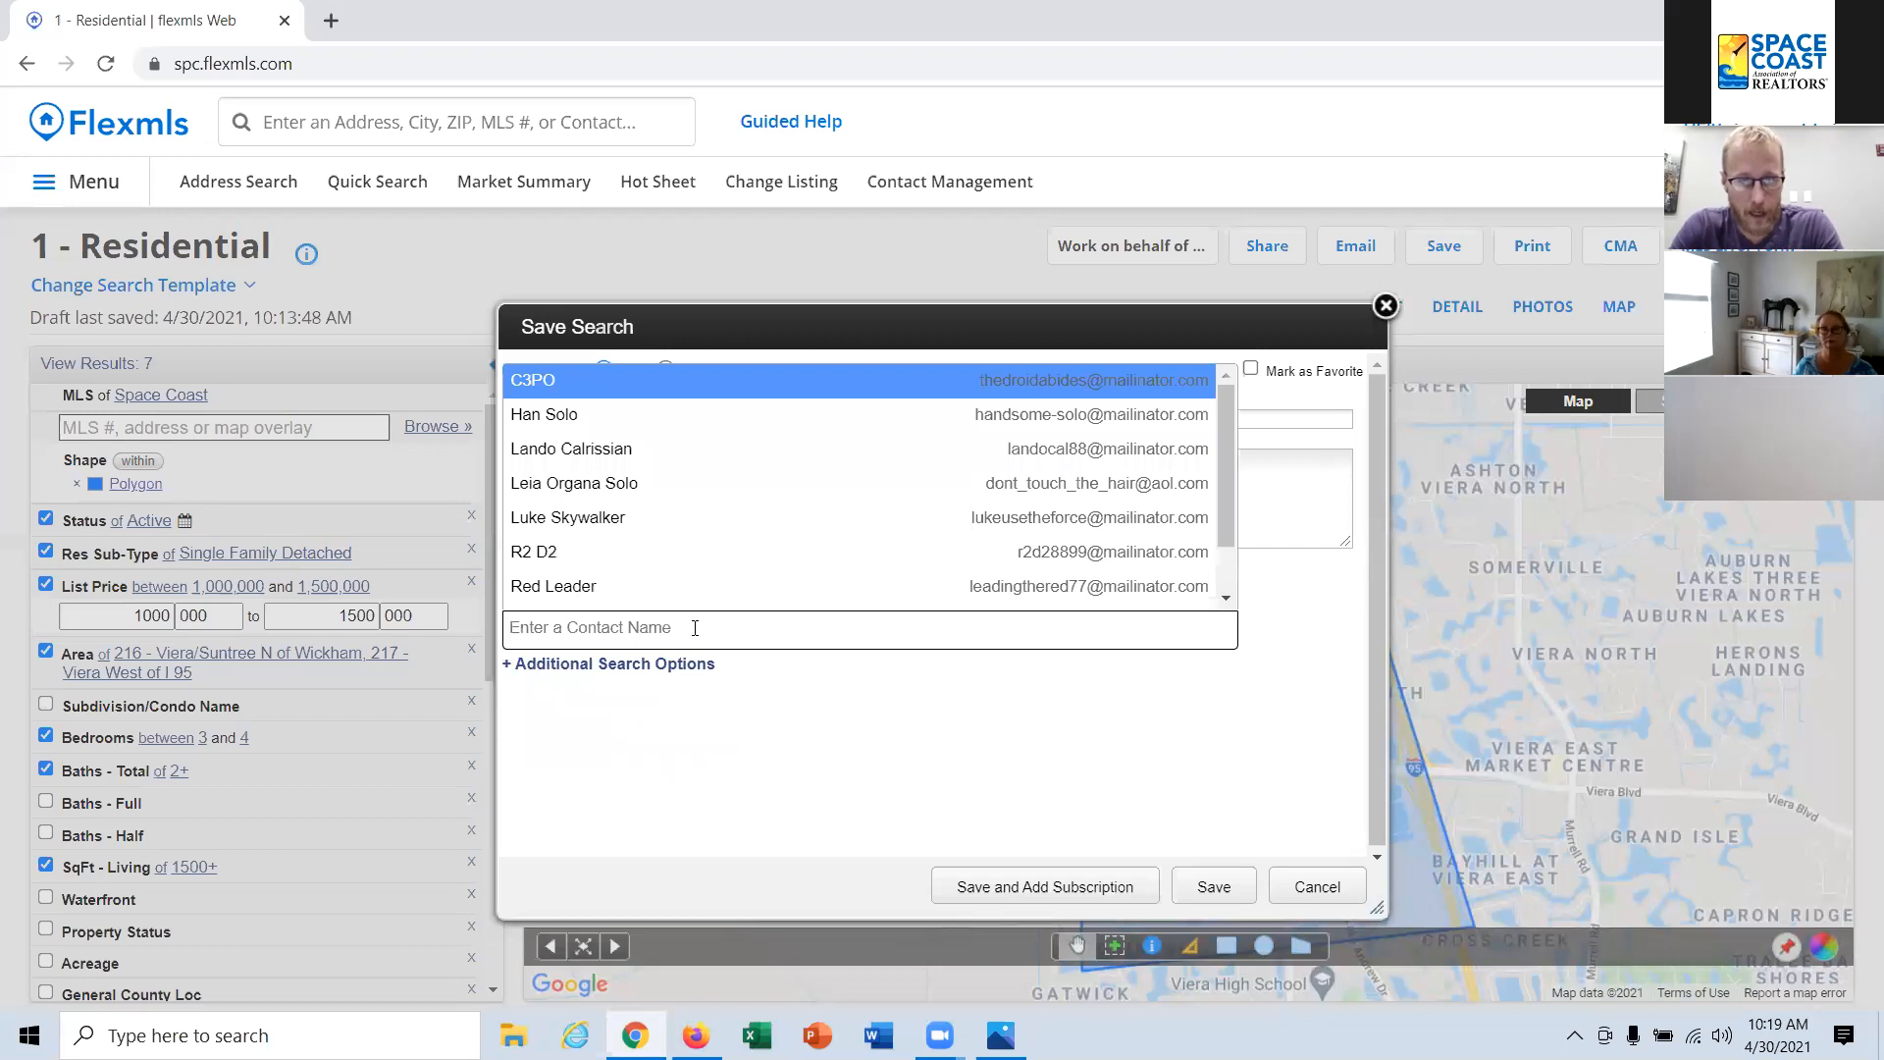
pyautogui.click(628, 448)
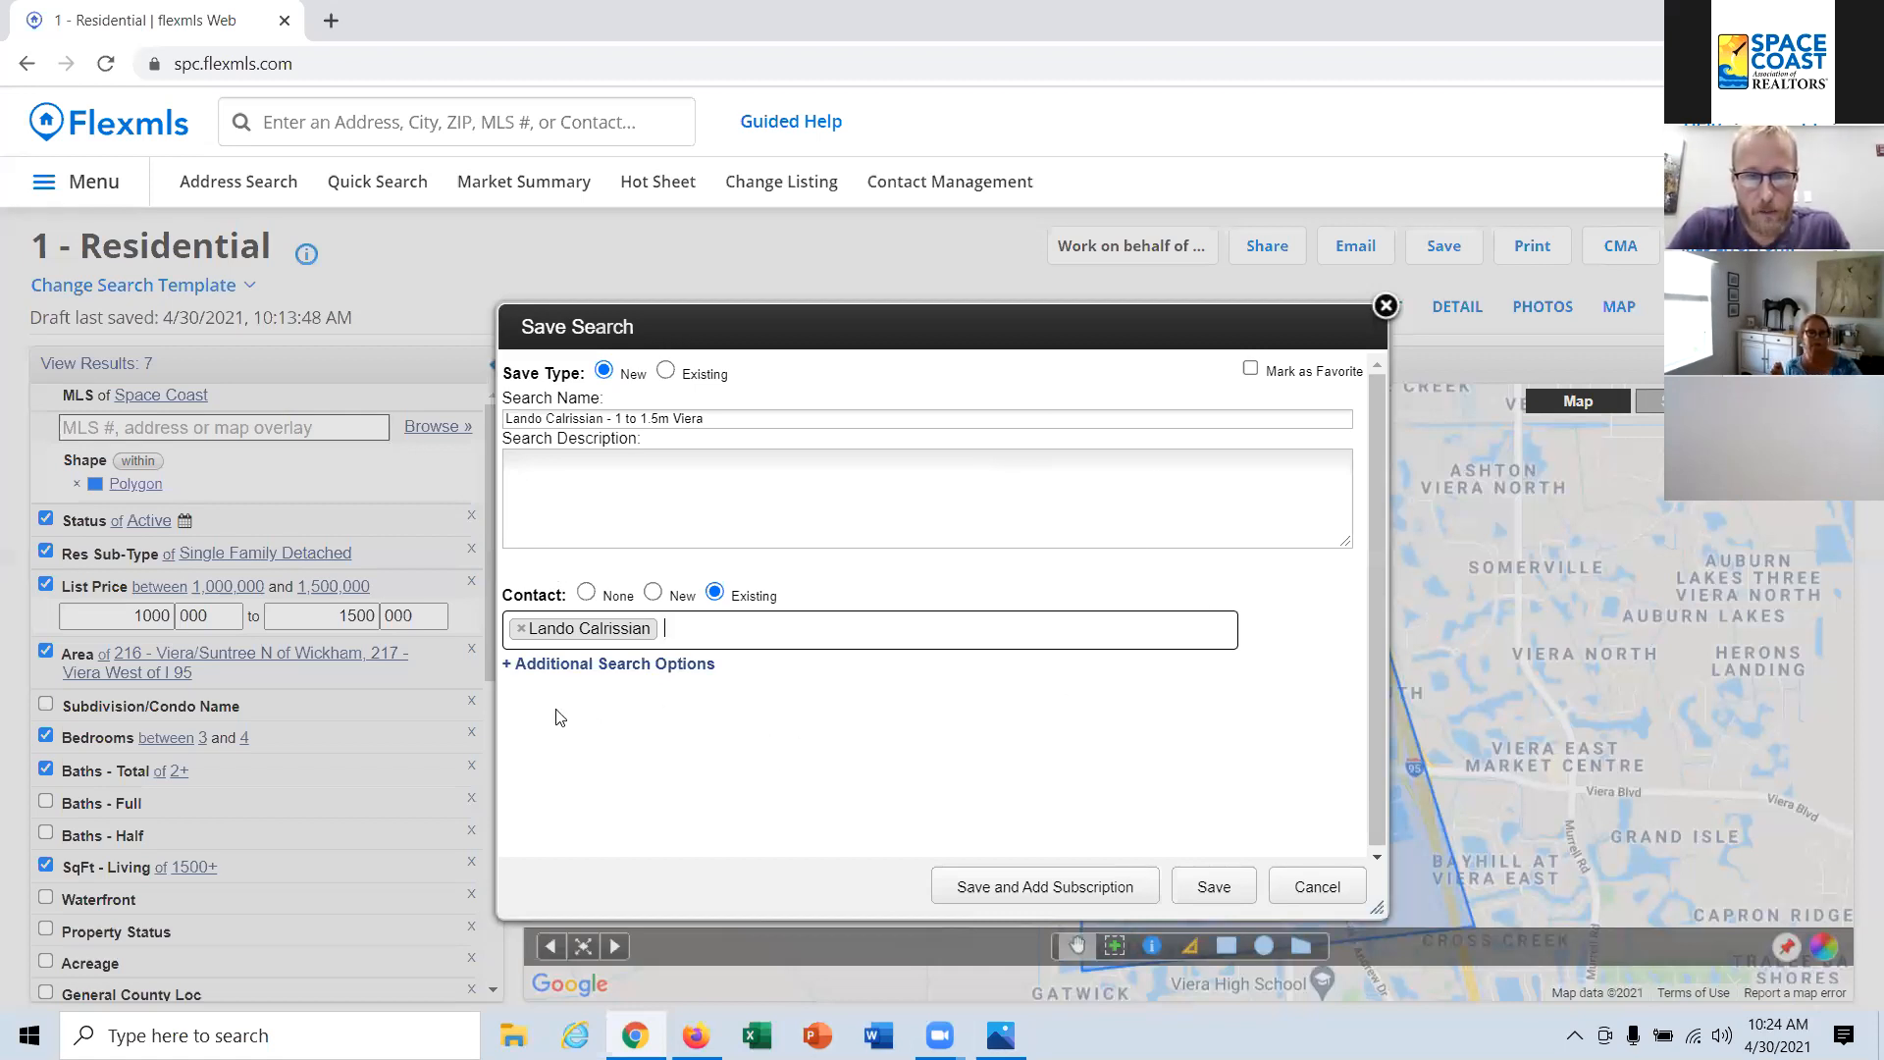
# Step: Look over the additional search options, and save the search with a subscription added
pyautogui.click(589, 675)
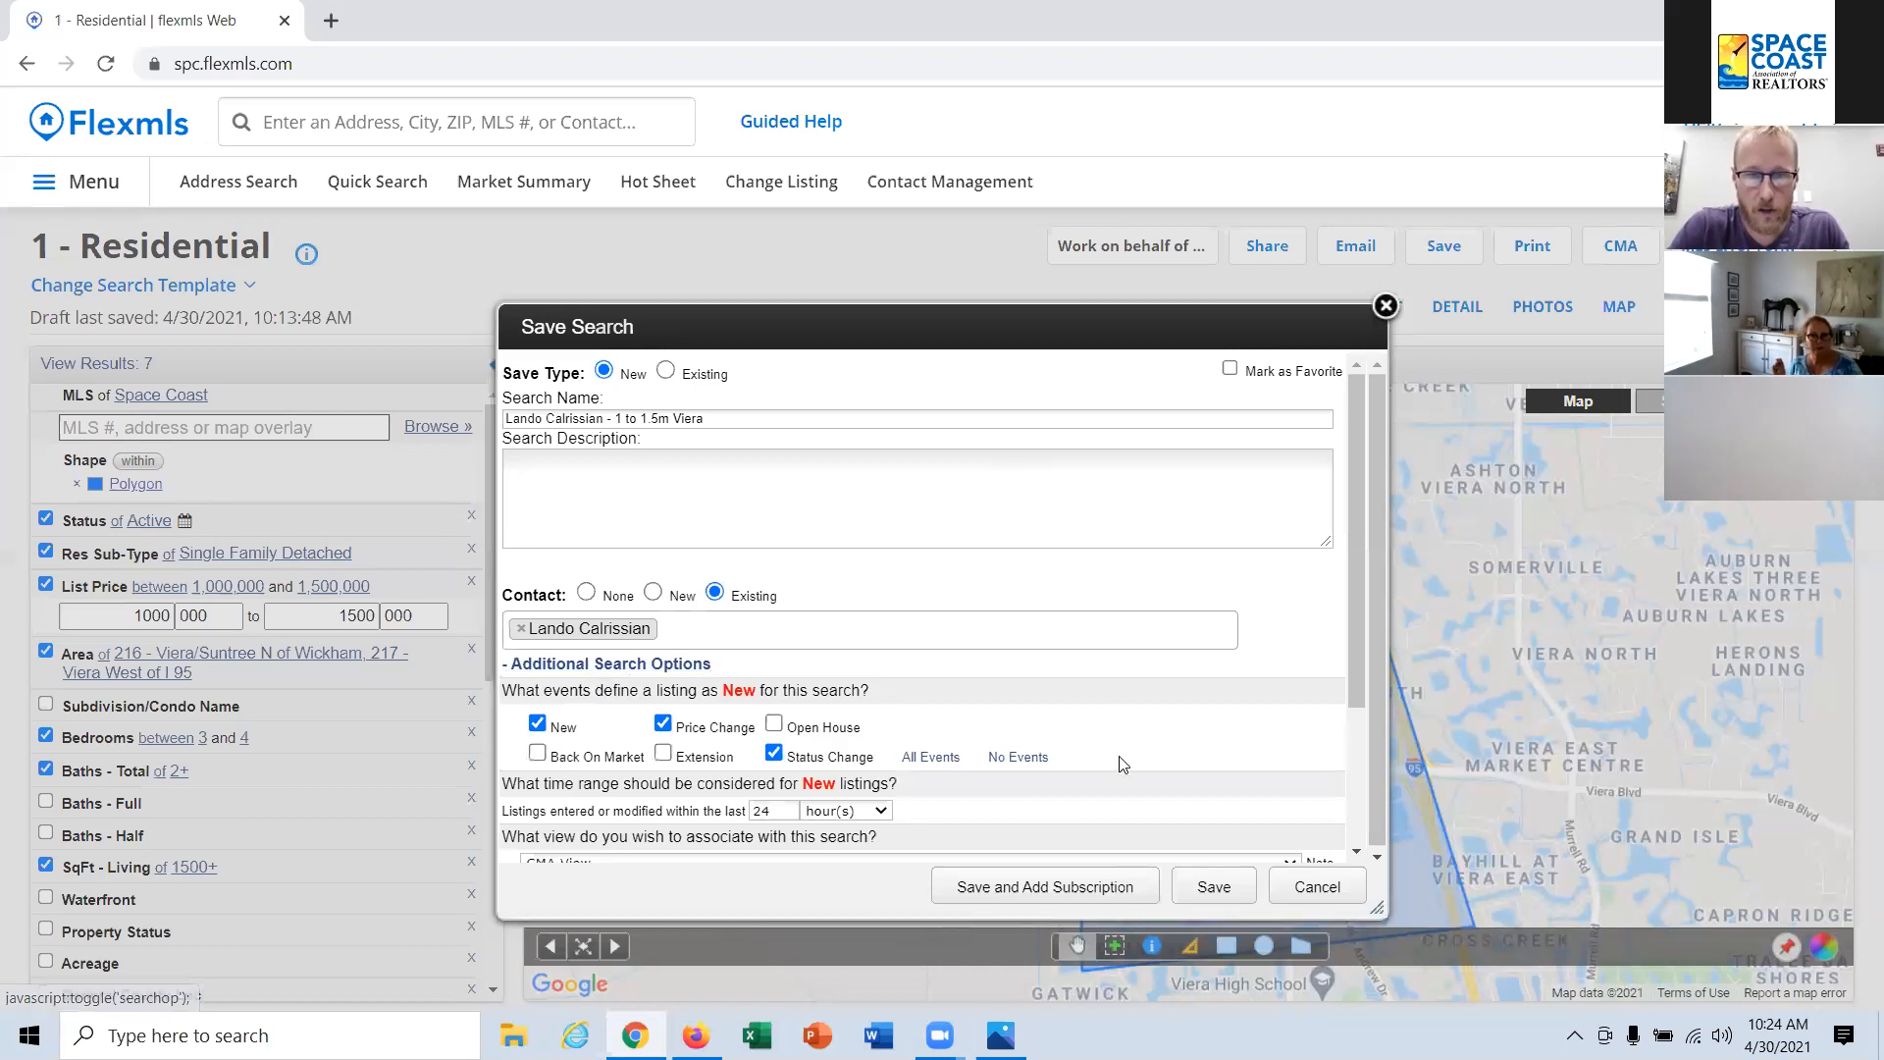
pyautogui.scroll(-2, 1126, 767)
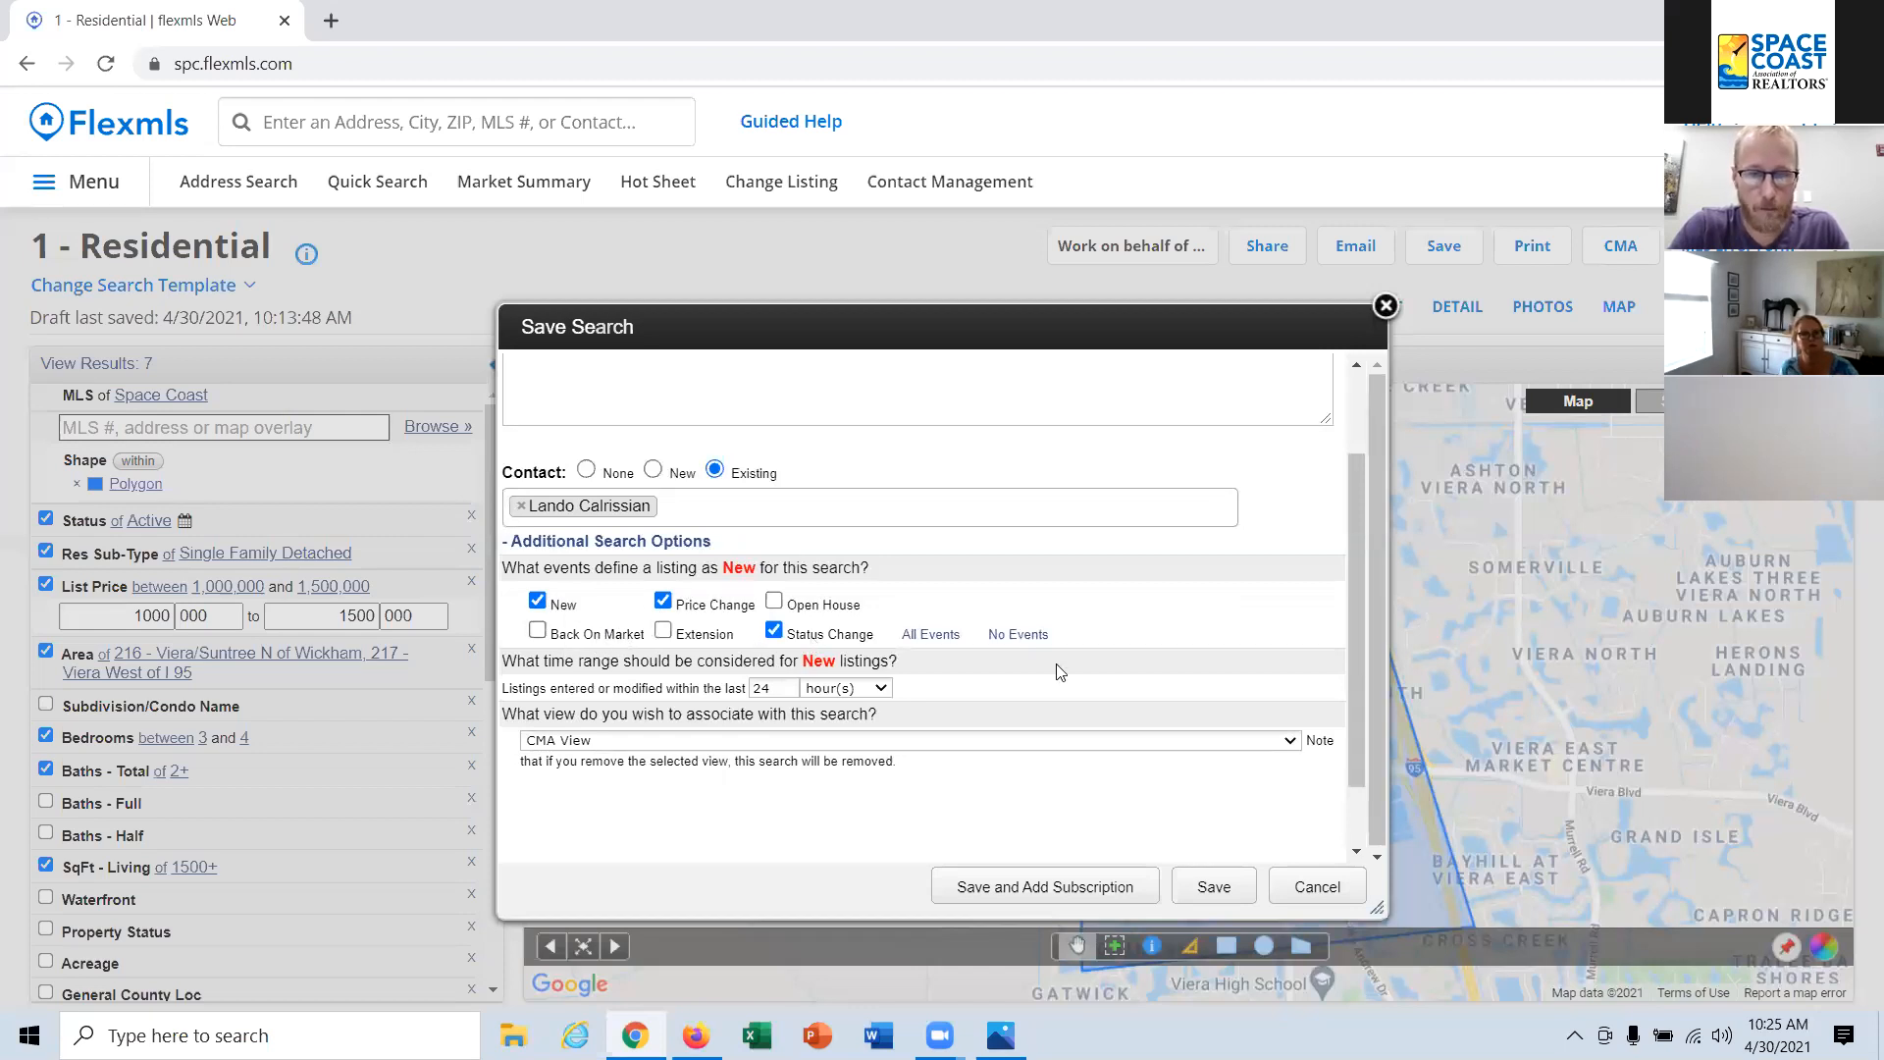
pyautogui.click(583, 542)
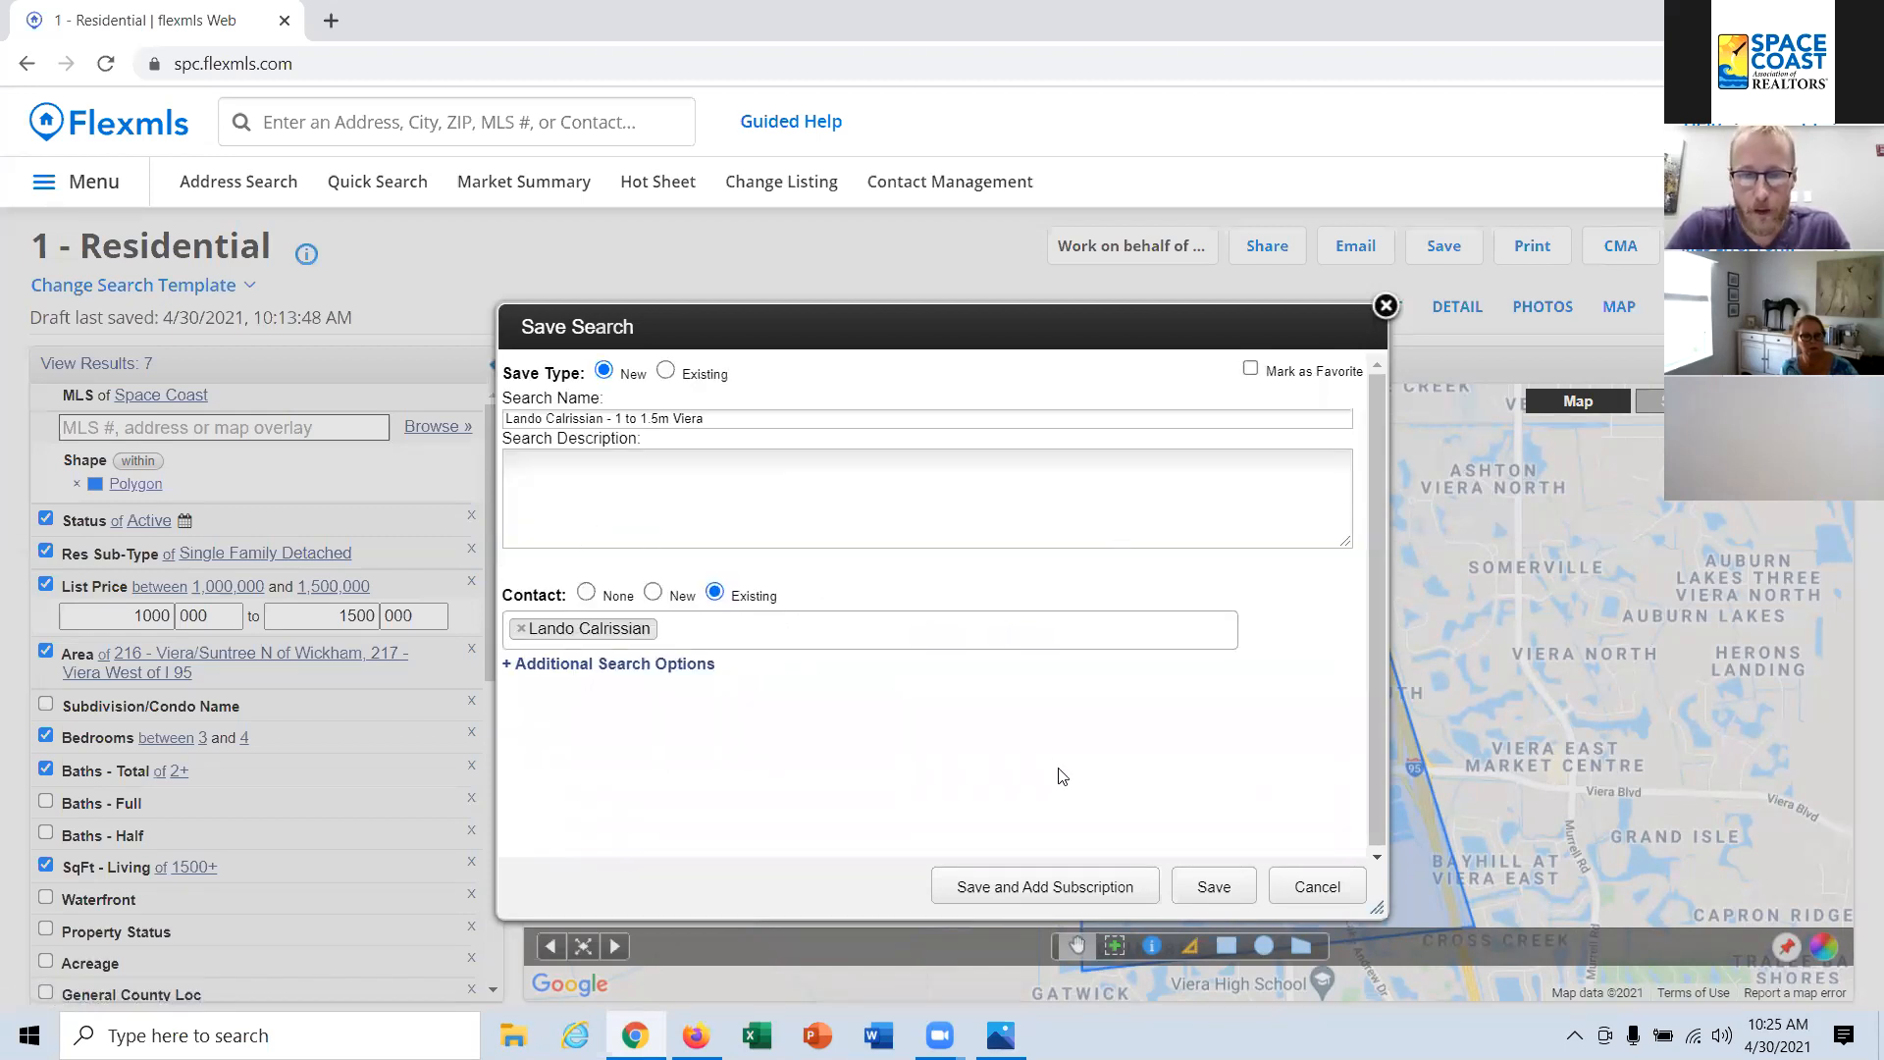
pyautogui.click(1058, 903)
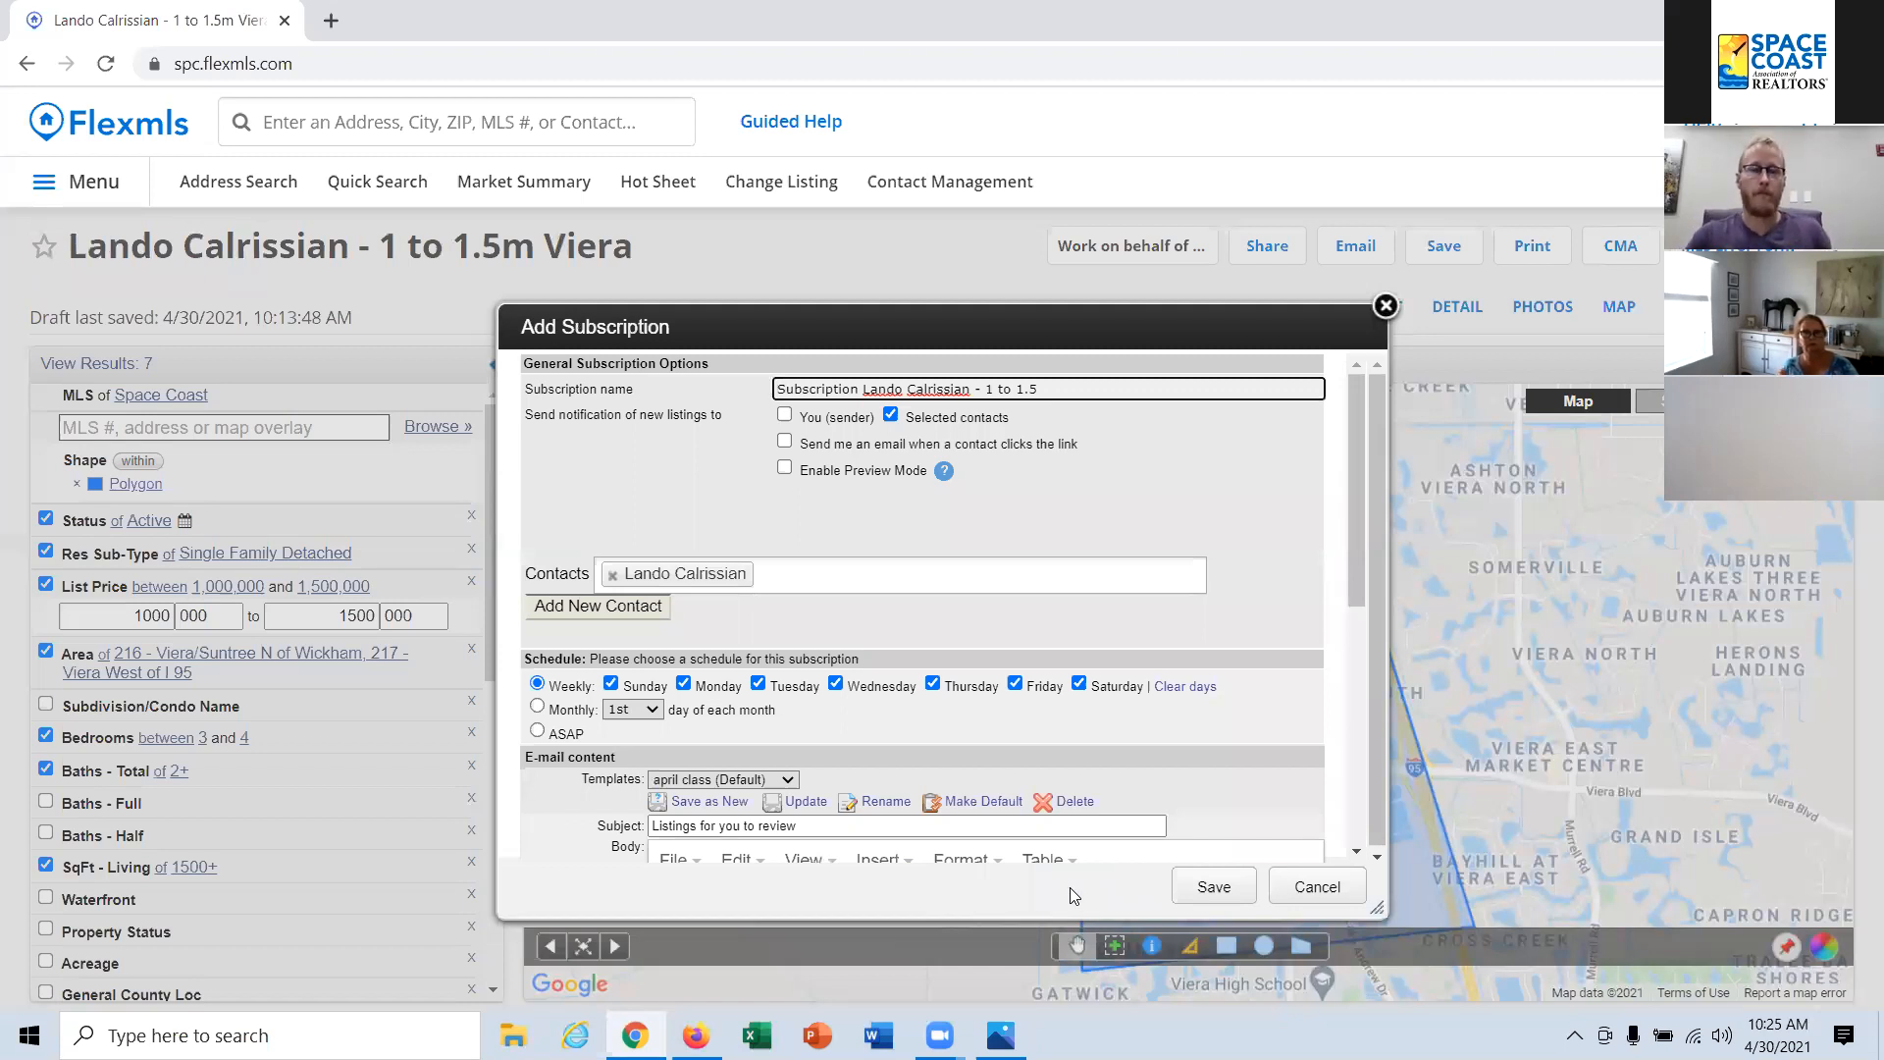
# Step: Switch notifications to the sender and emails about contact link clicks on, and switch both off again
pyautogui.click(825, 418)
pyautogui.click(827, 446)
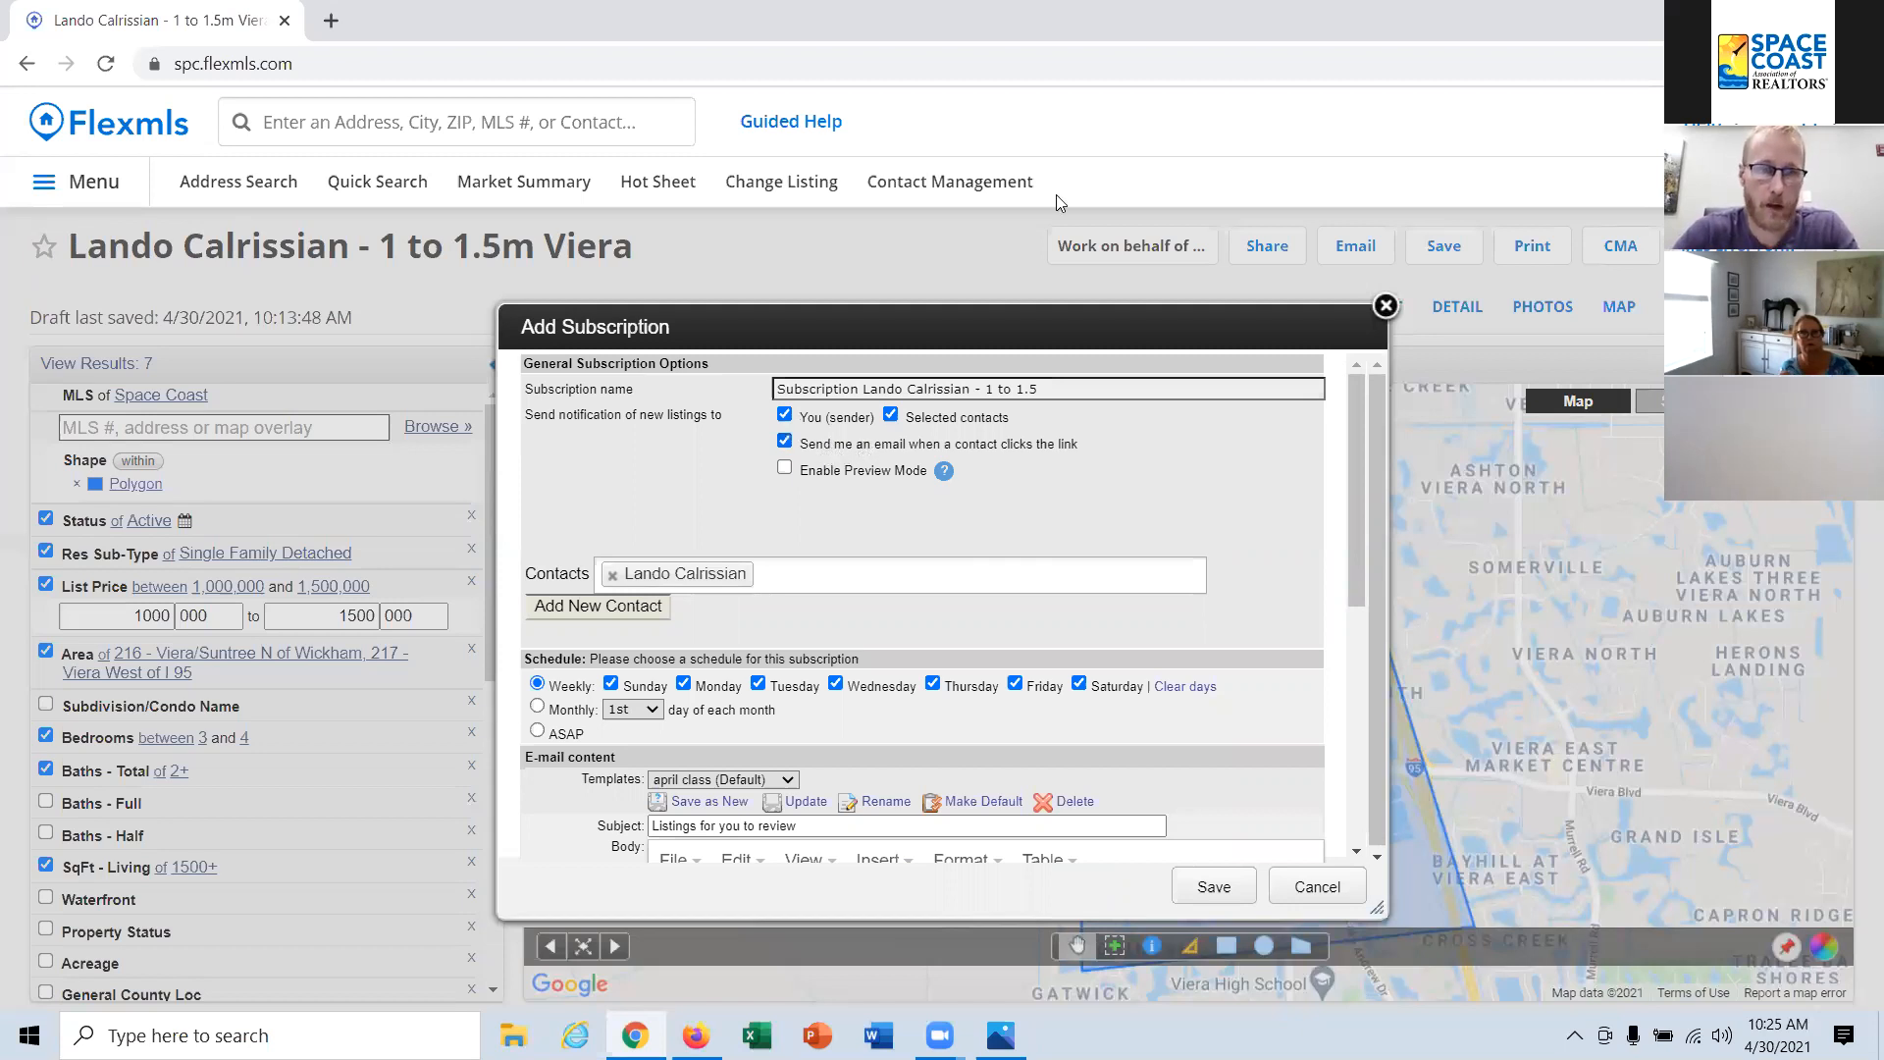
pyautogui.click(829, 418)
pyautogui.click(837, 446)
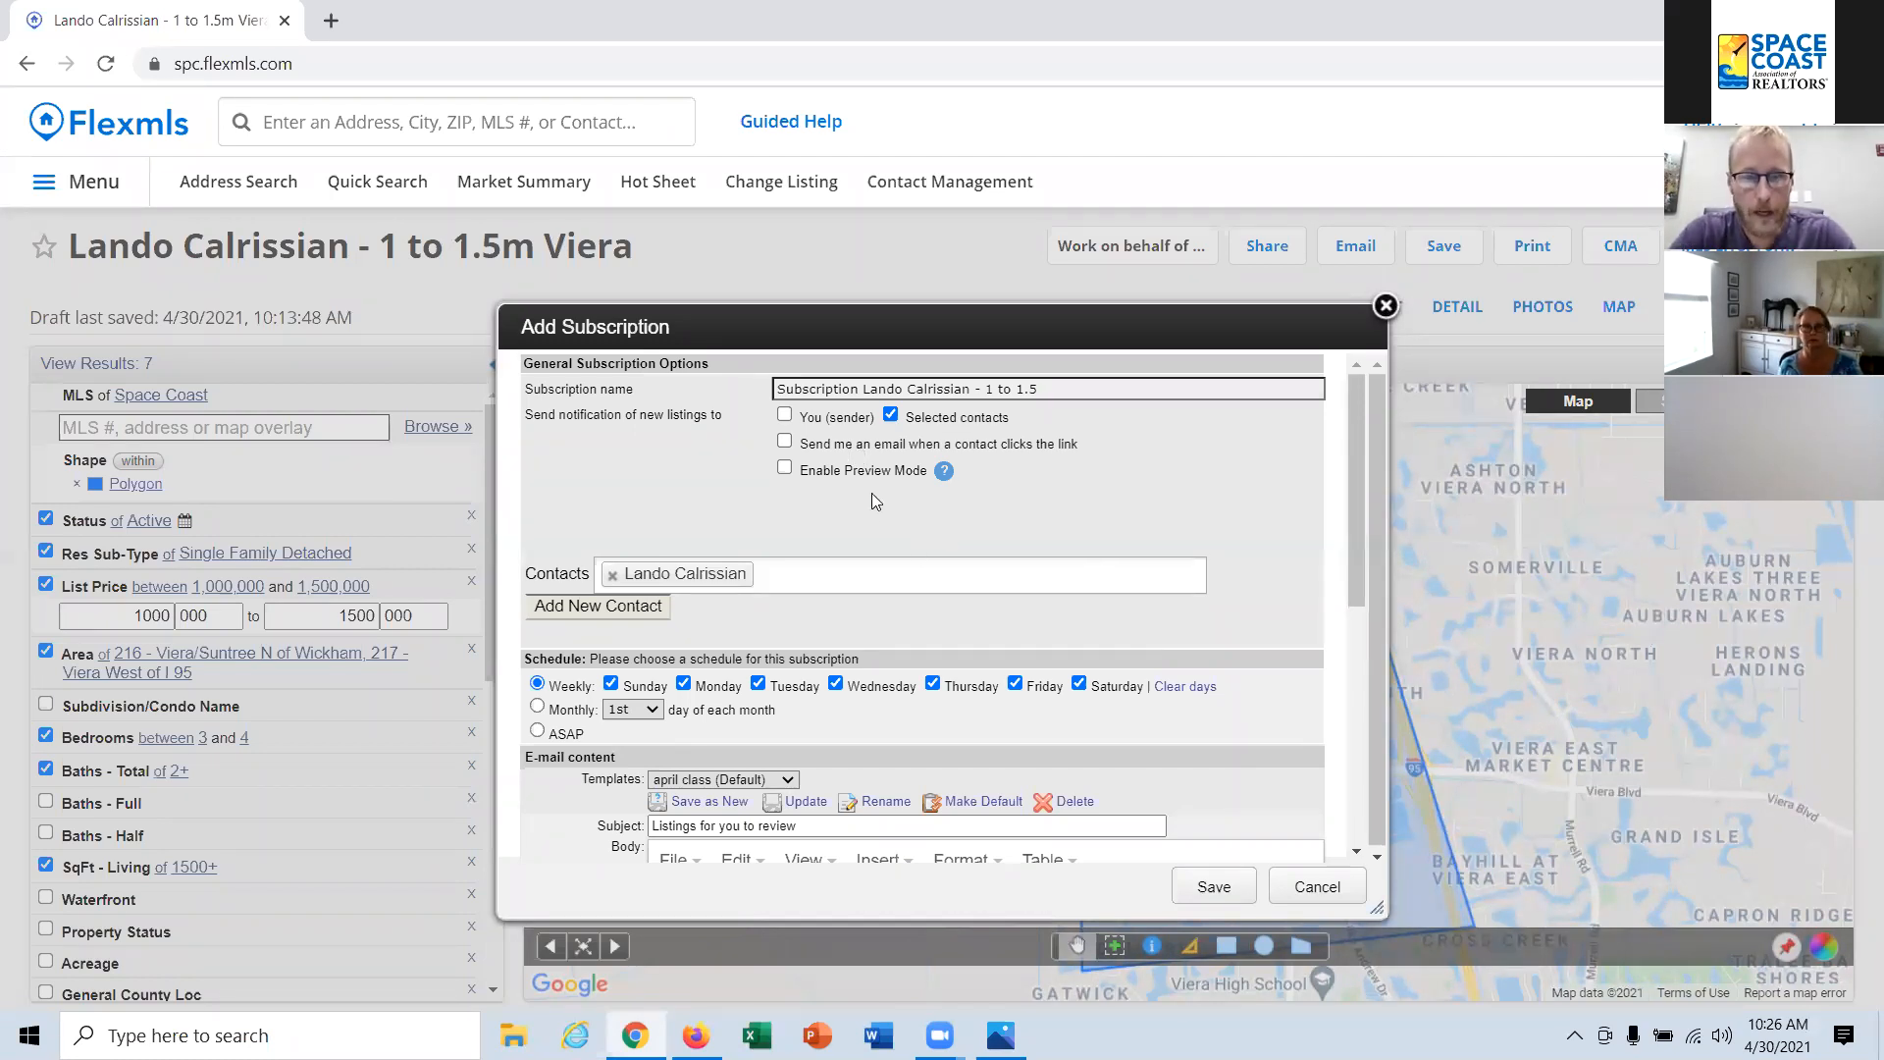
pyautogui.moveTo(945, 472)
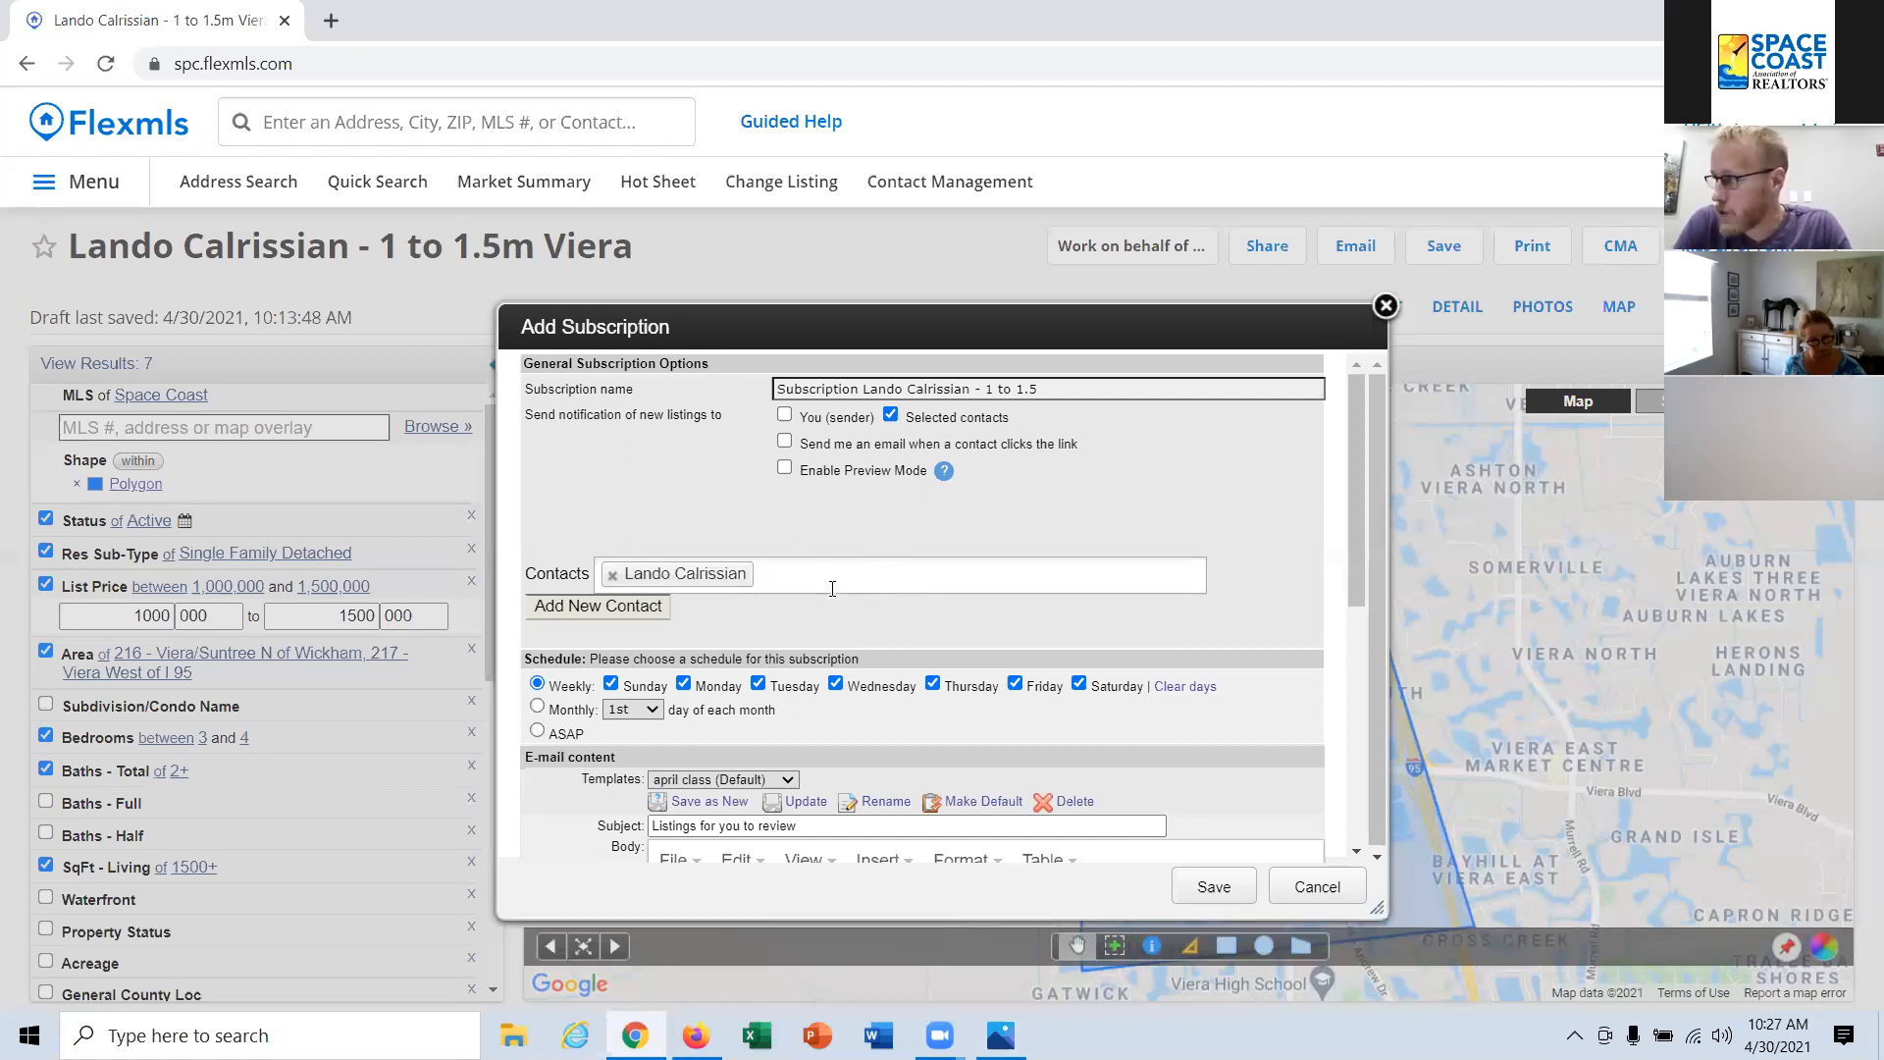
# Step: Set the subscription's schedule to ASAP, trying Weekly in between
pyautogui.scroll(-1, 832, 589)
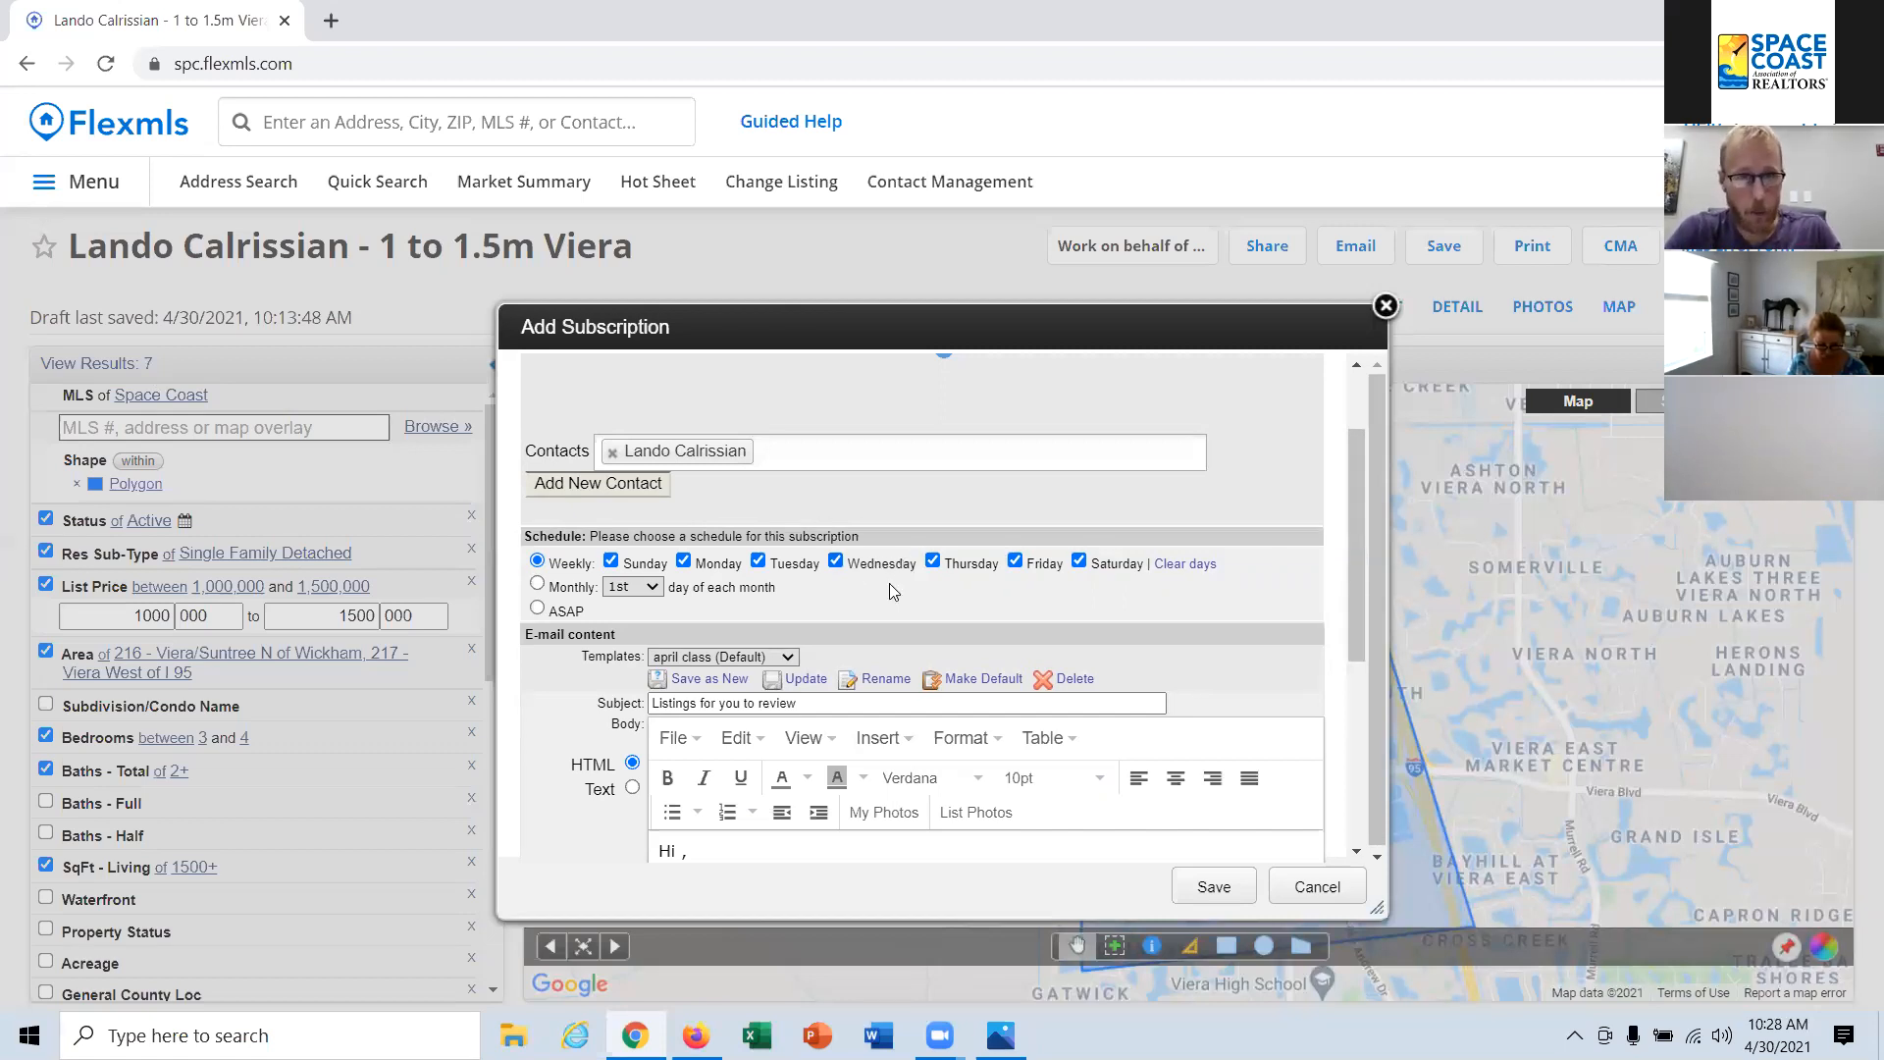
pyautogui.click(565, 616)
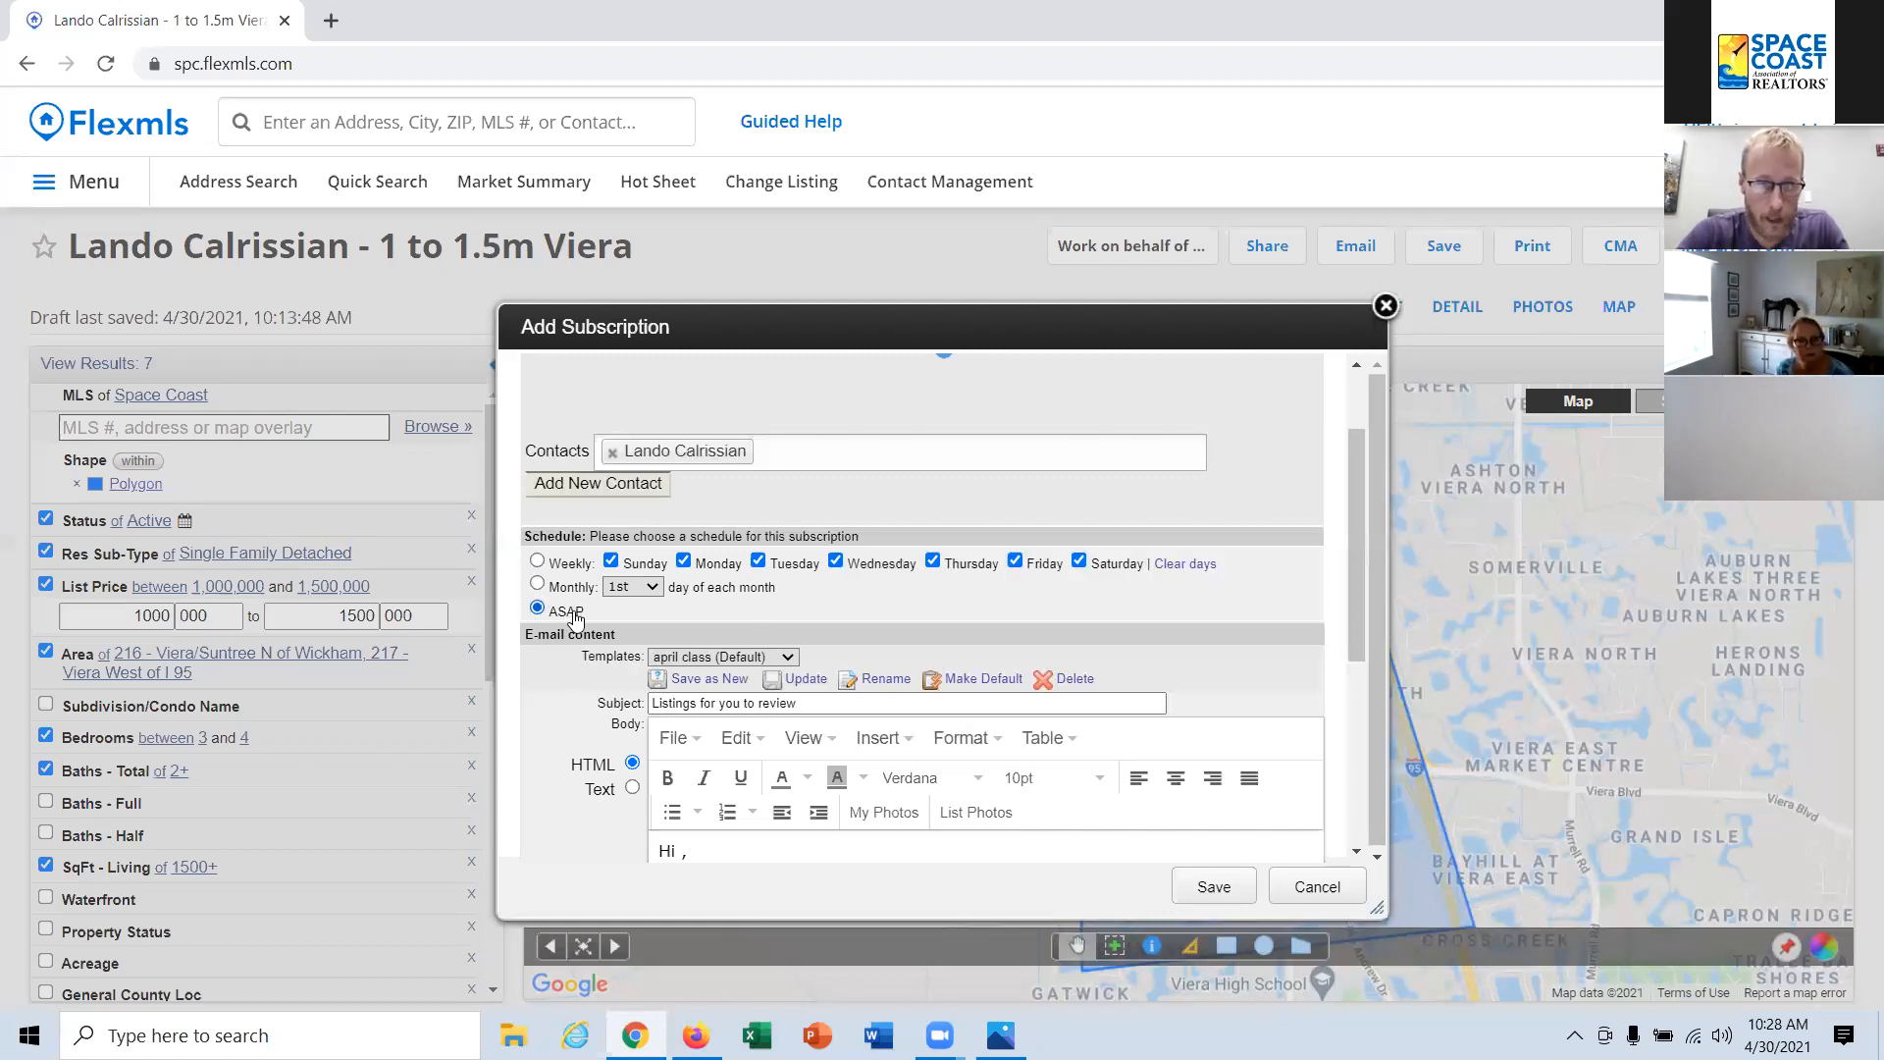
pyautogui.click(555, 567)
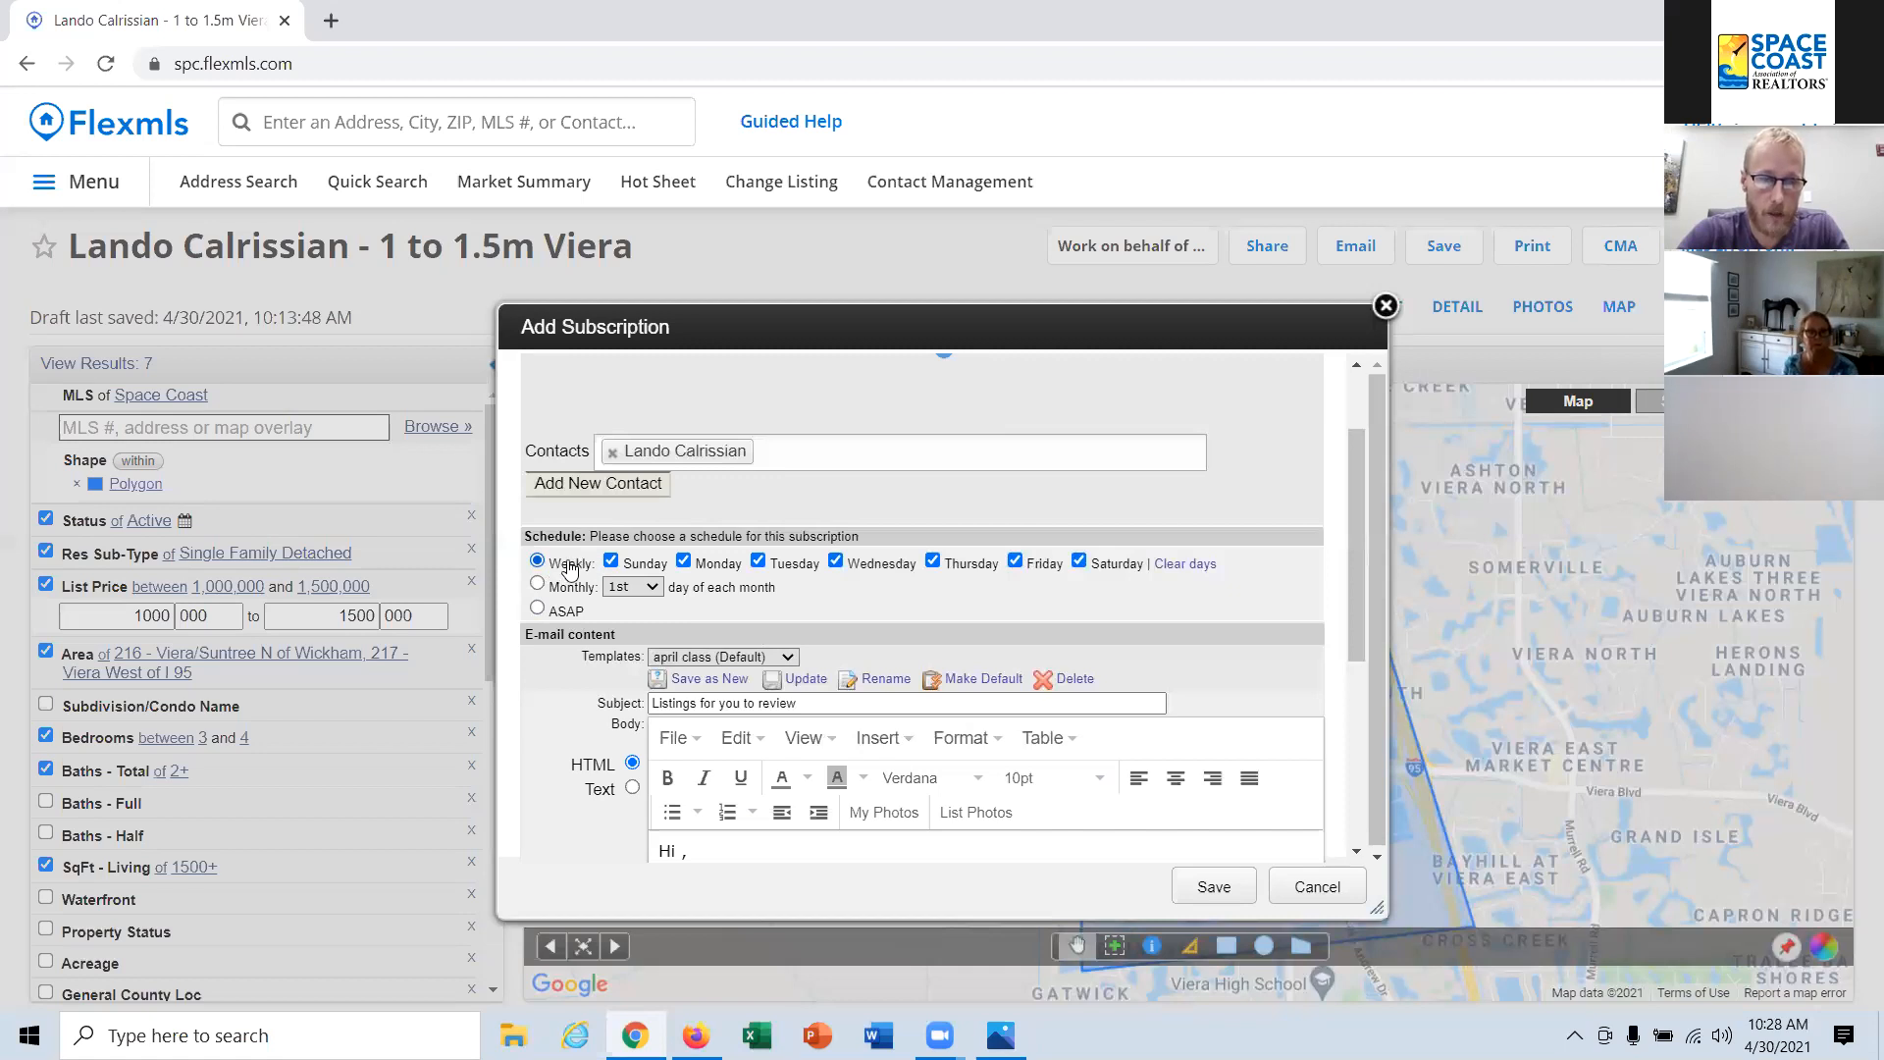
pyautogui.click(568, 614)
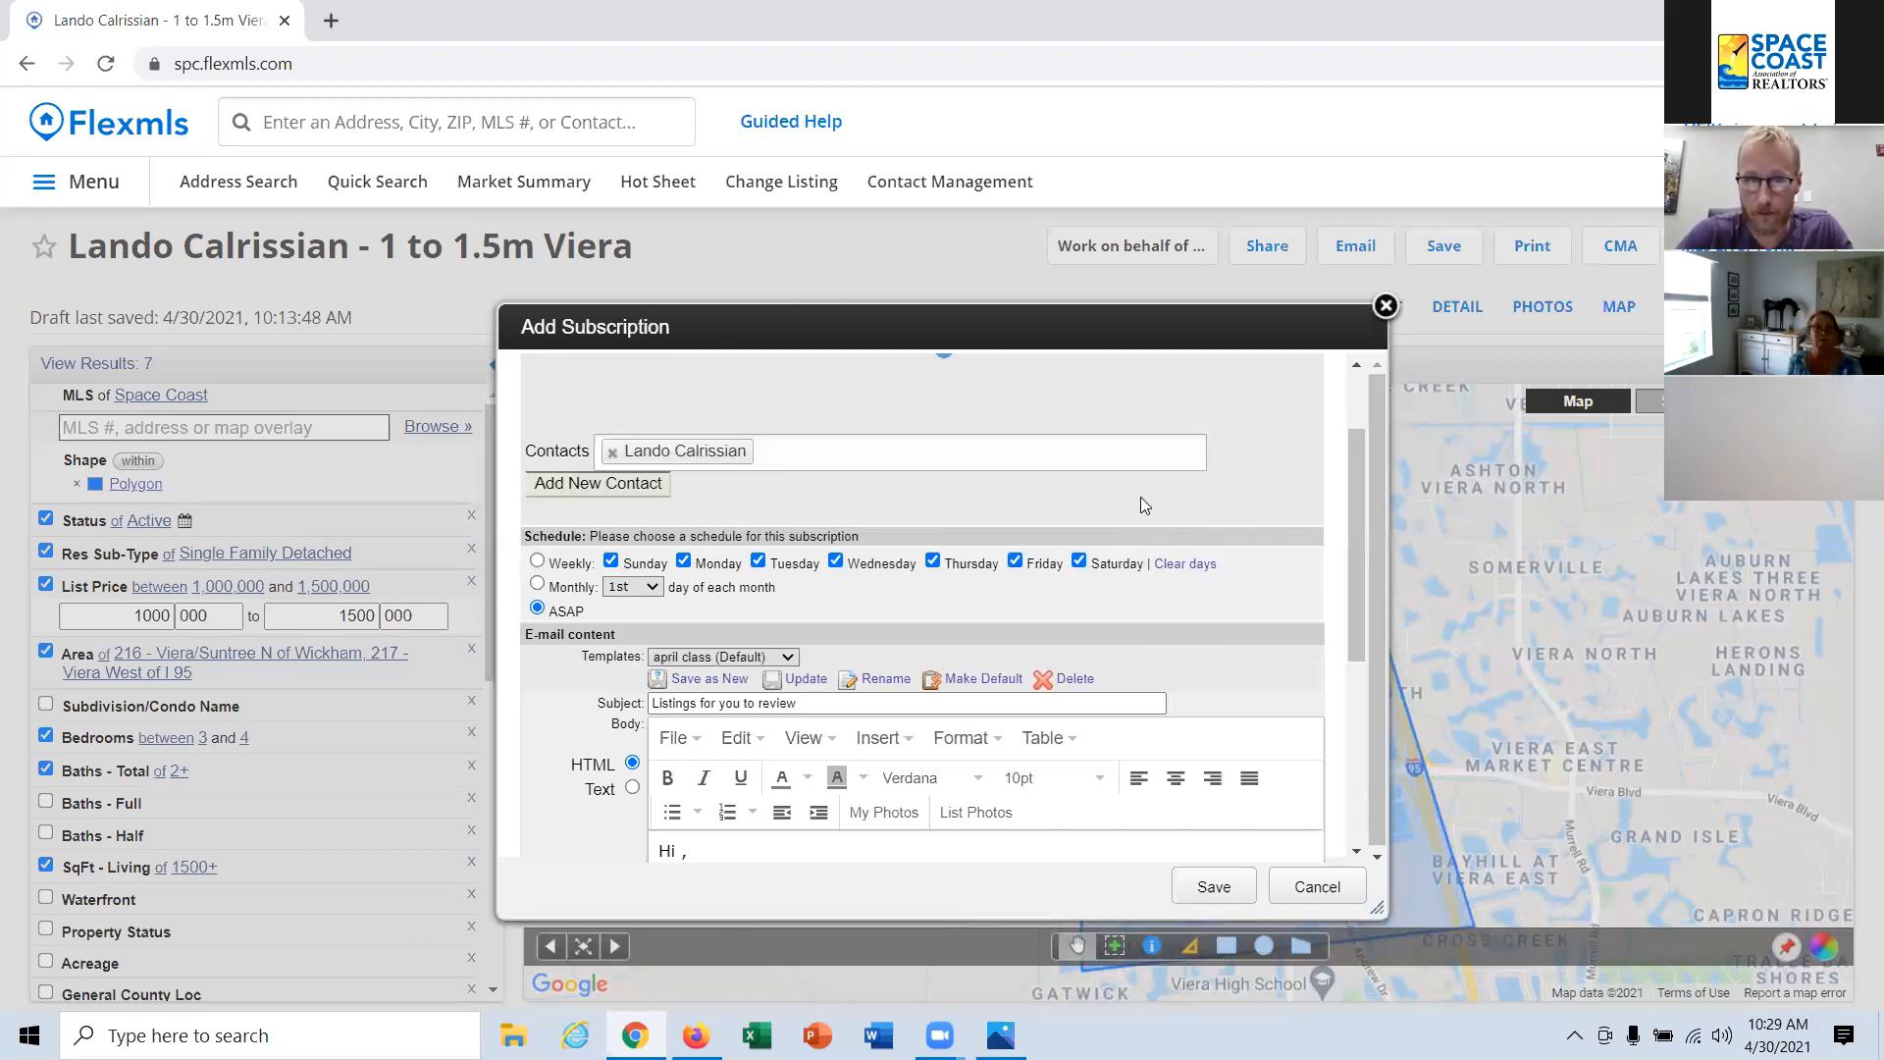
# Step: Clear the default subject and message body of the subscription email
pyautogui.scroll(-1, 1140, 497)
pyautogui.moveTo(817, 580); pyautogui.dragTo(631, 601)
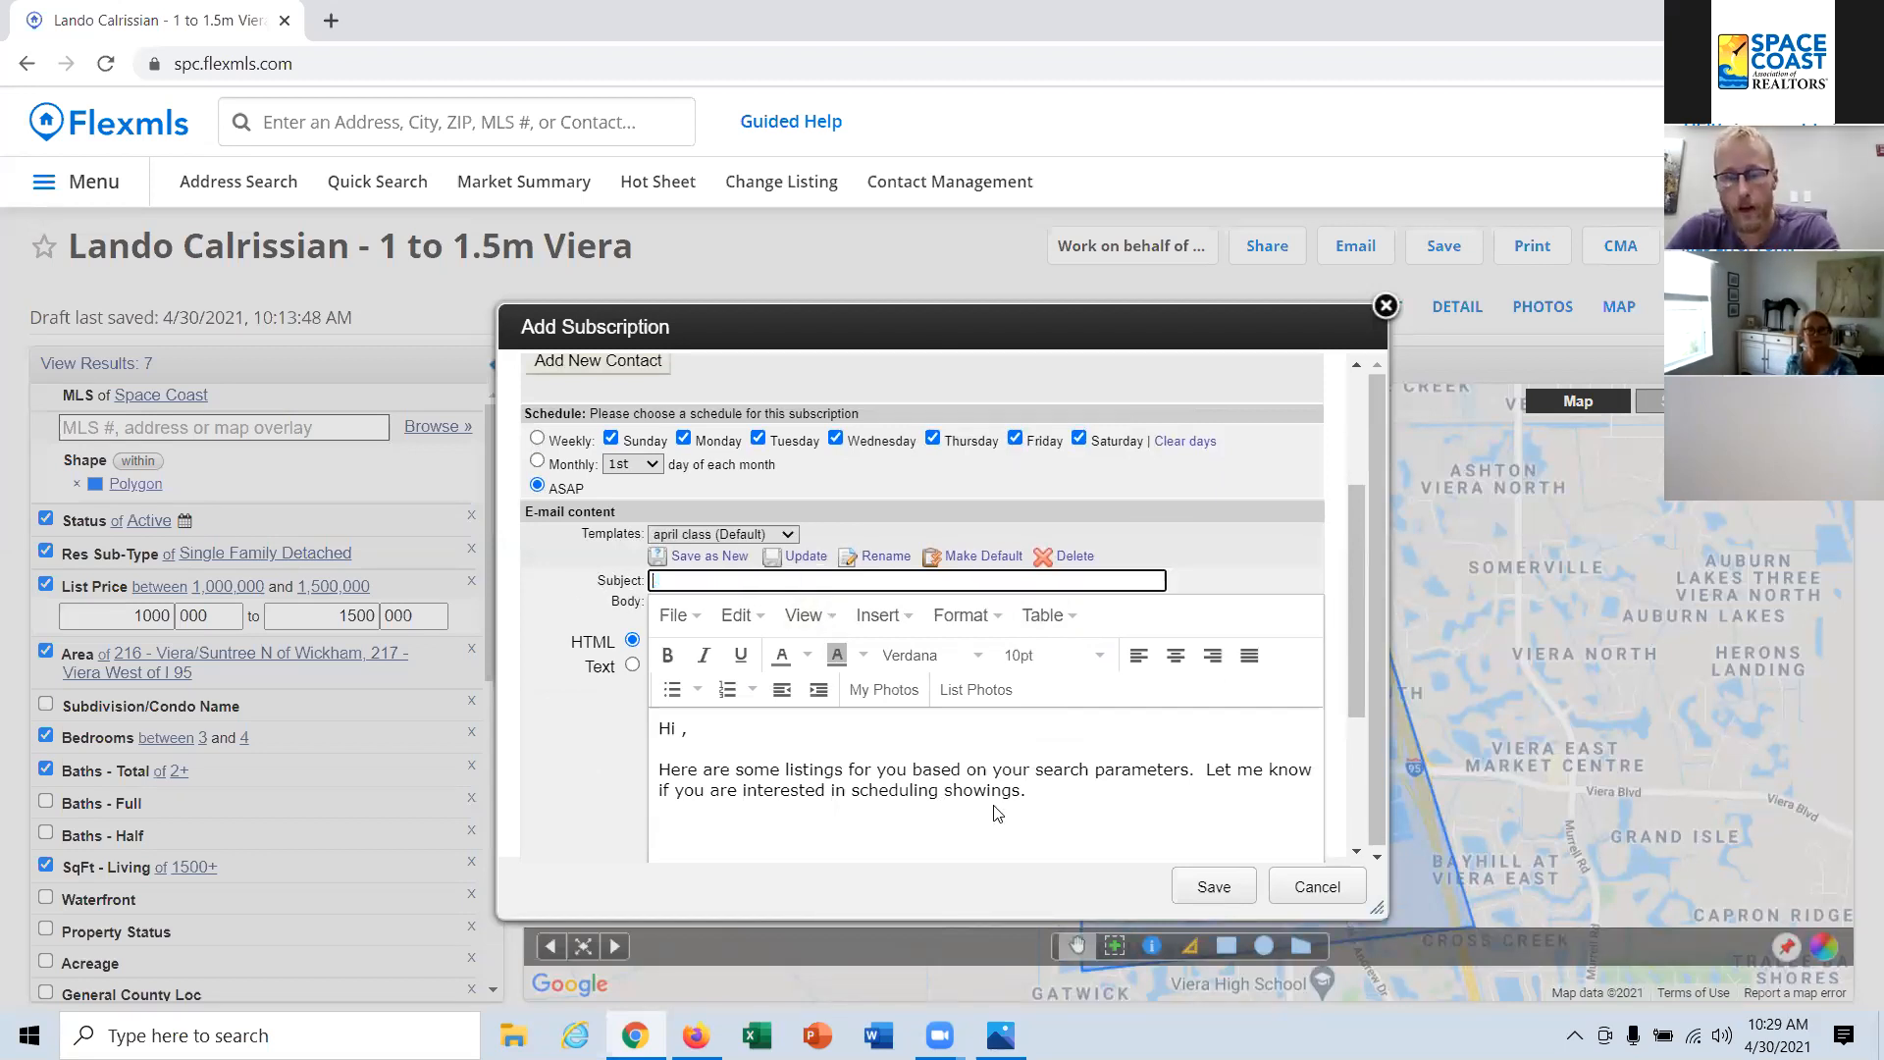
pyautogui.press('Delete')
pyautogui.moveTo(1030, 792); pyautogui.dragTo(624, 716)
pyautogui.press('Delete')
pyautogui.press('Delete')
# Step: Try the bootcamp2 email template, and load the bootcamp3 template for the subscription
pyautogui.click(733, 535)
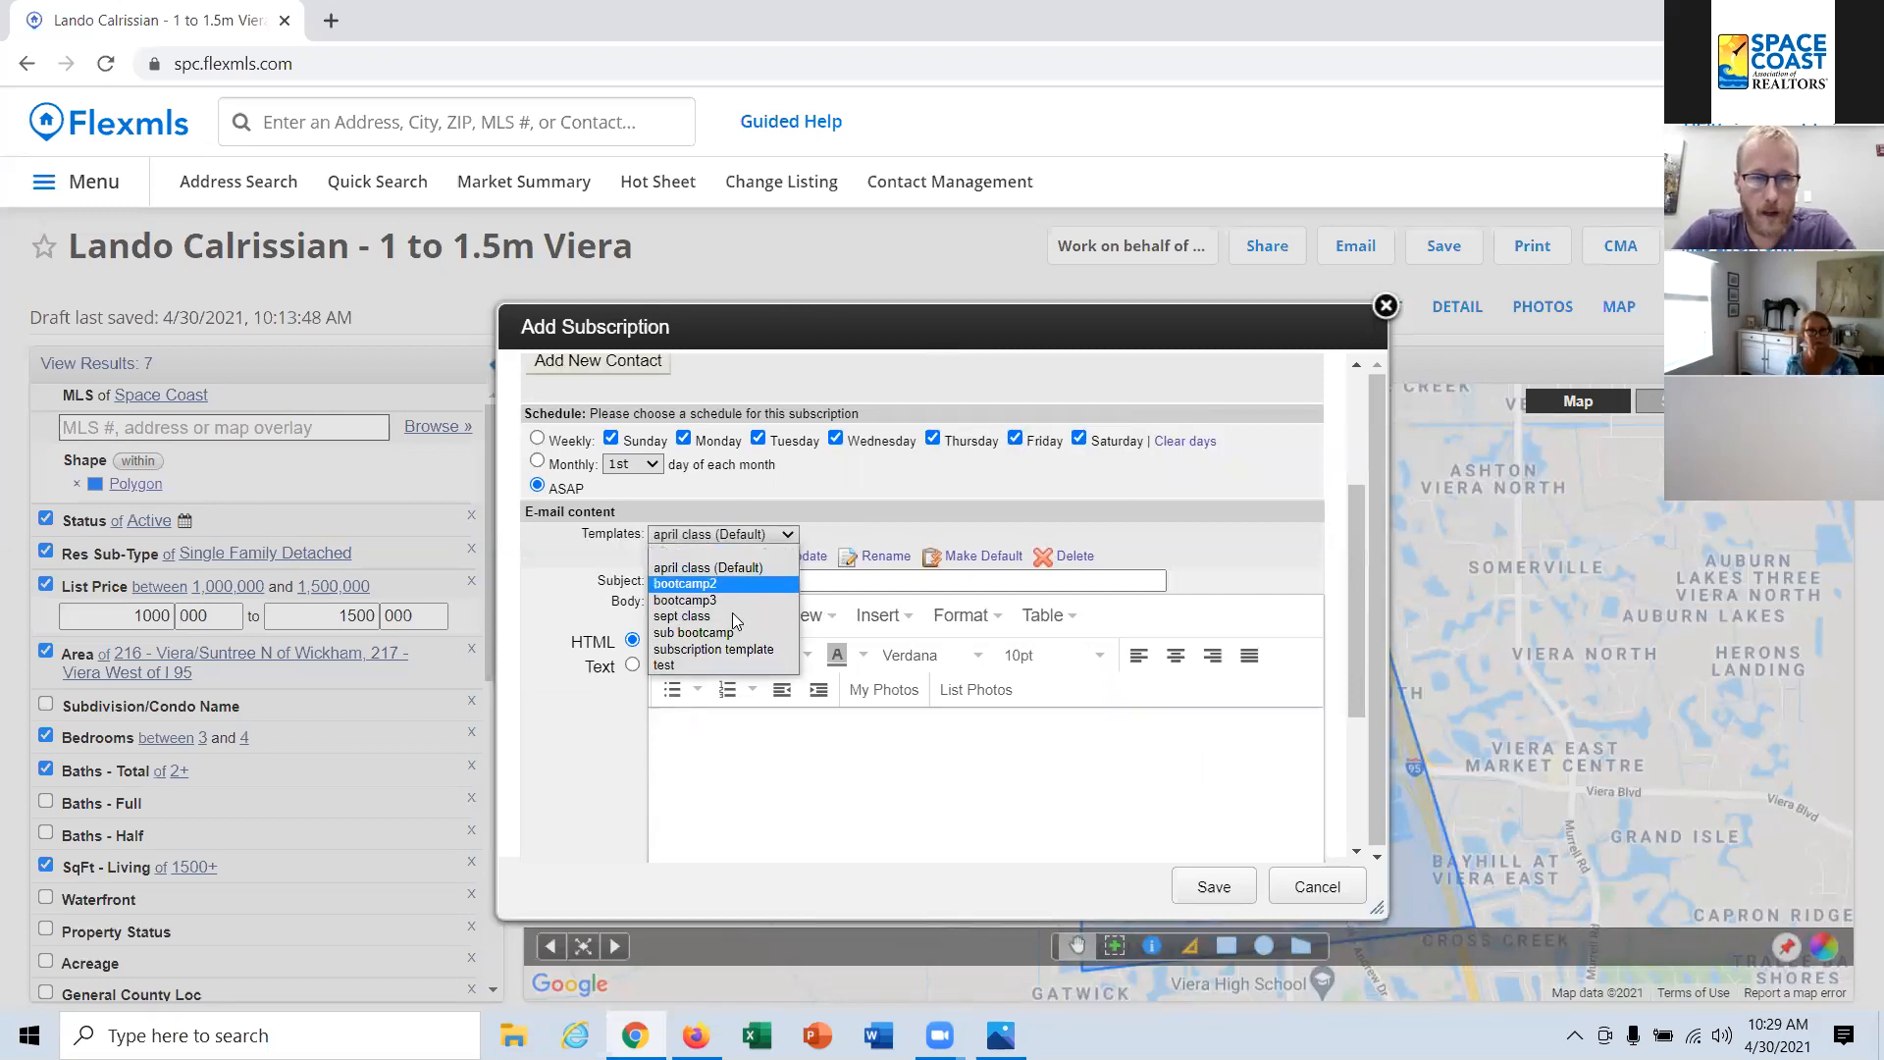
pyautogui.click(733, 585)
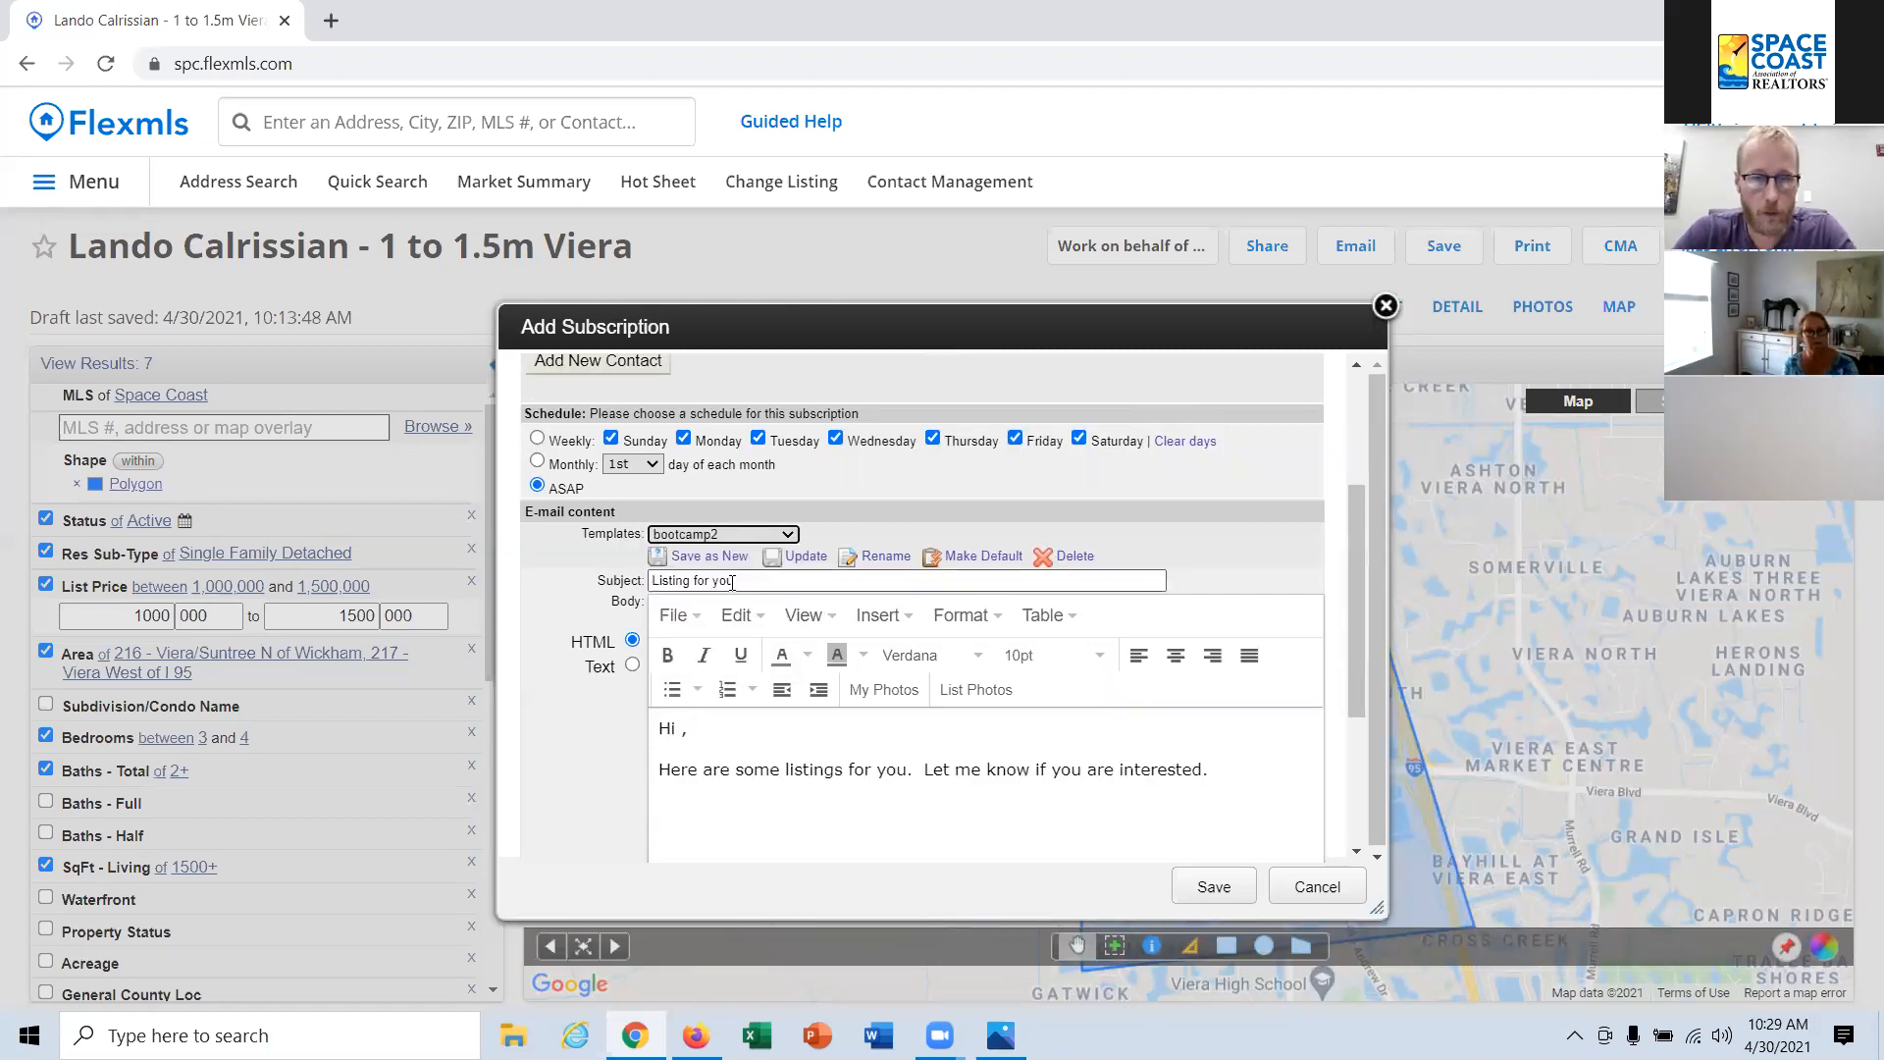
pyautogui.click(746, 533)
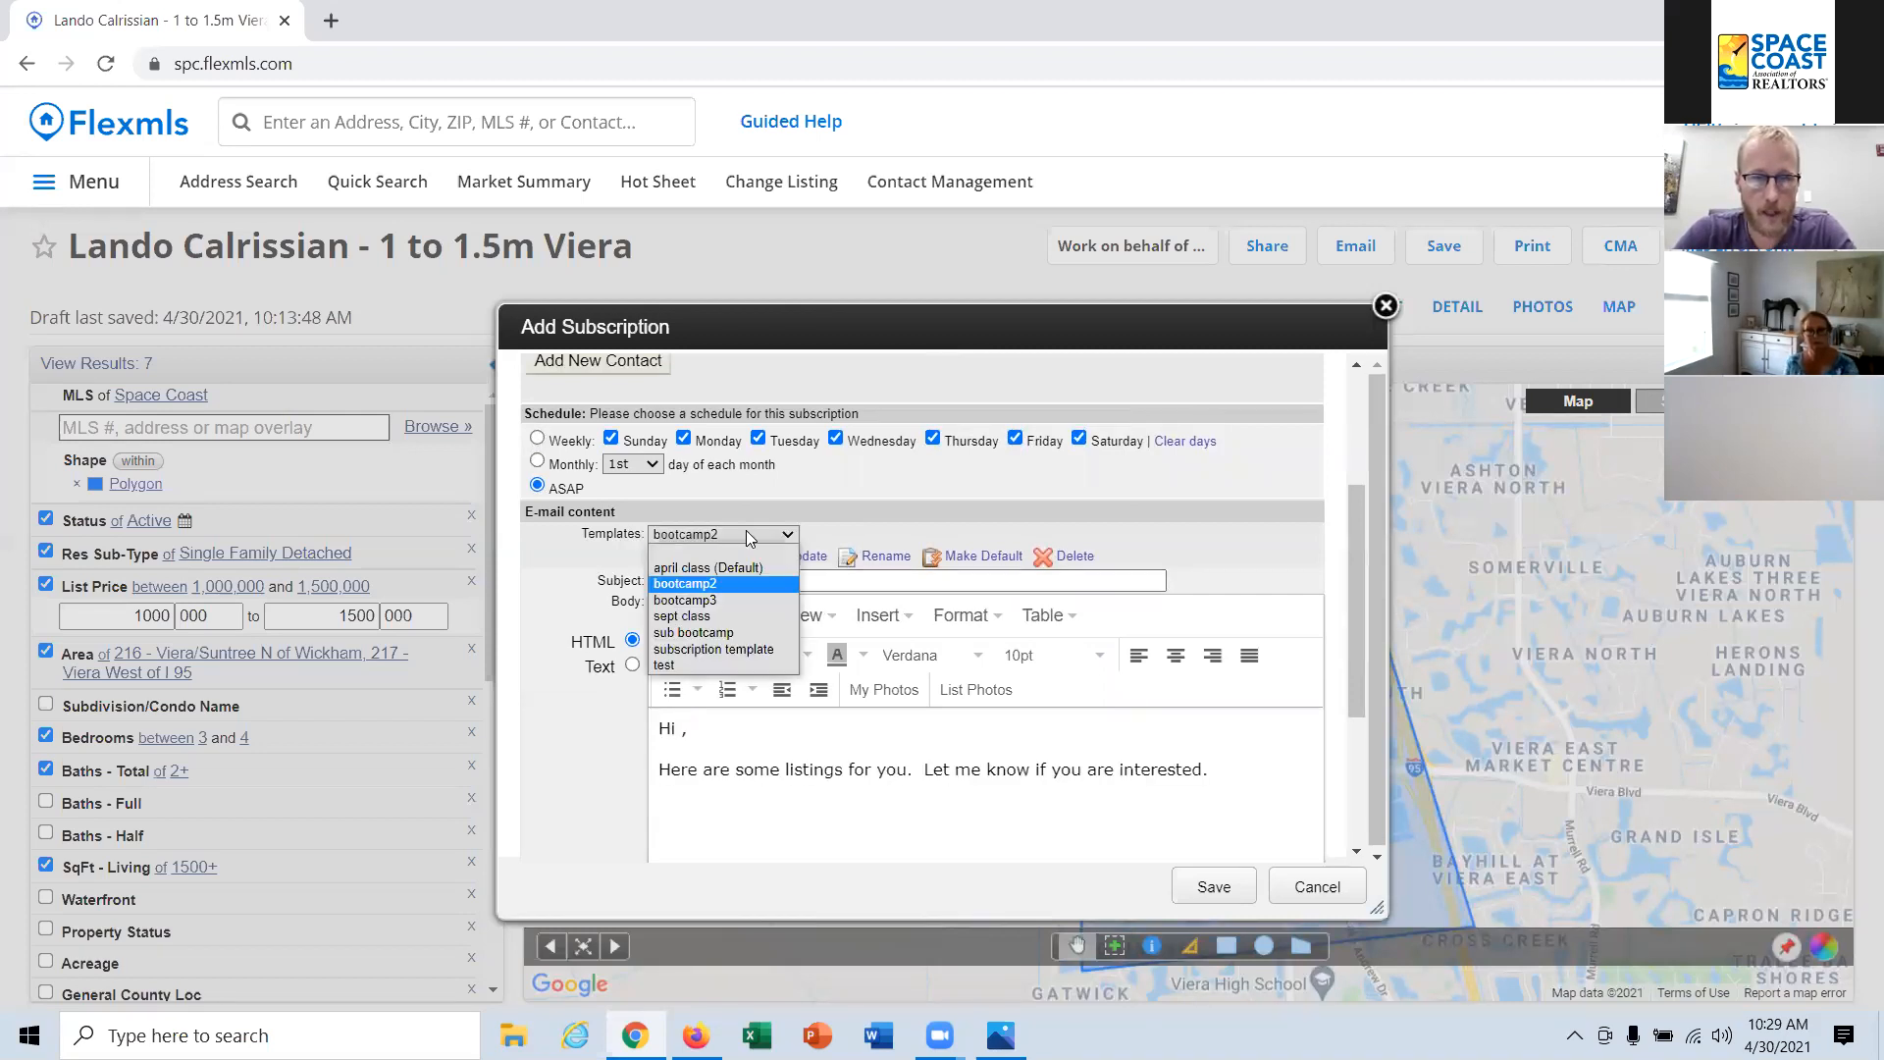
pyautogui.click(718, 602)
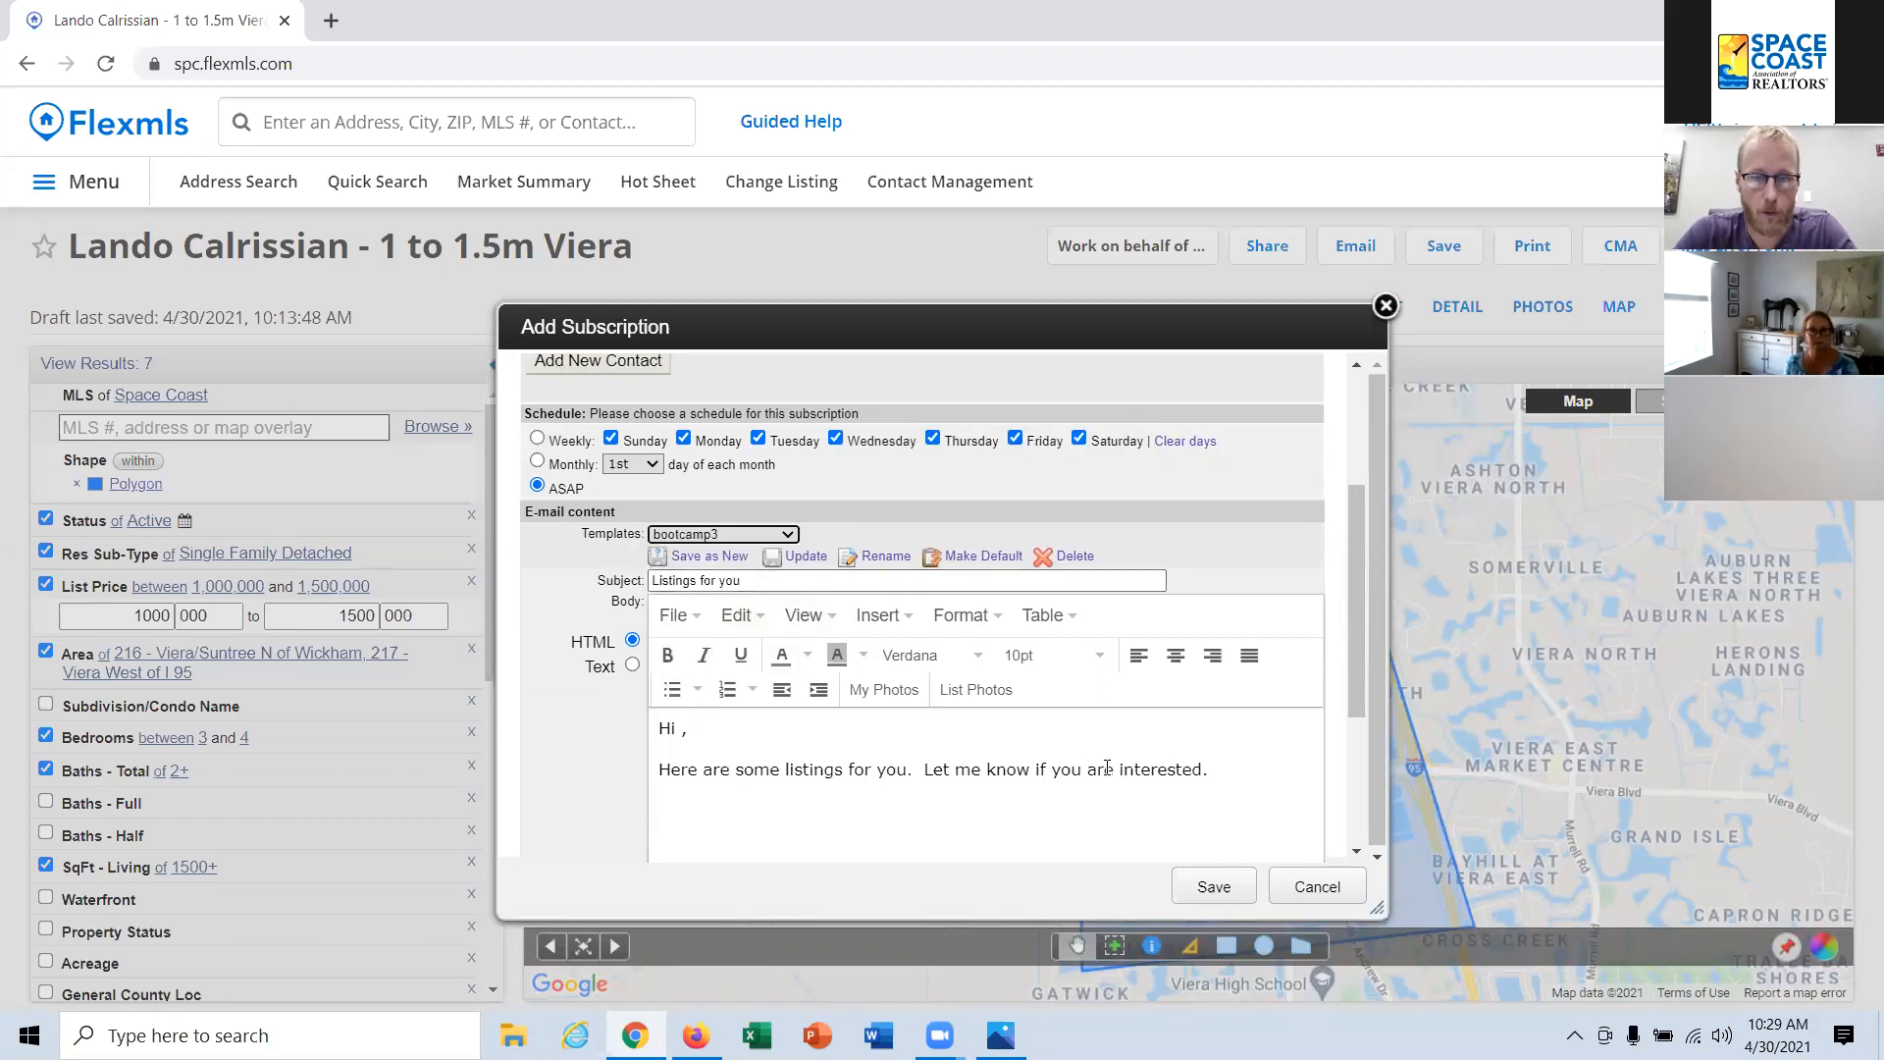
# Step: Clear the loaded template's message body and set the email subject to "Listings for you to review"
pyautogui.moveTo(1254, 793); pyautogui.dragTo(482, 736)
pyautogui.press('BackSpace')
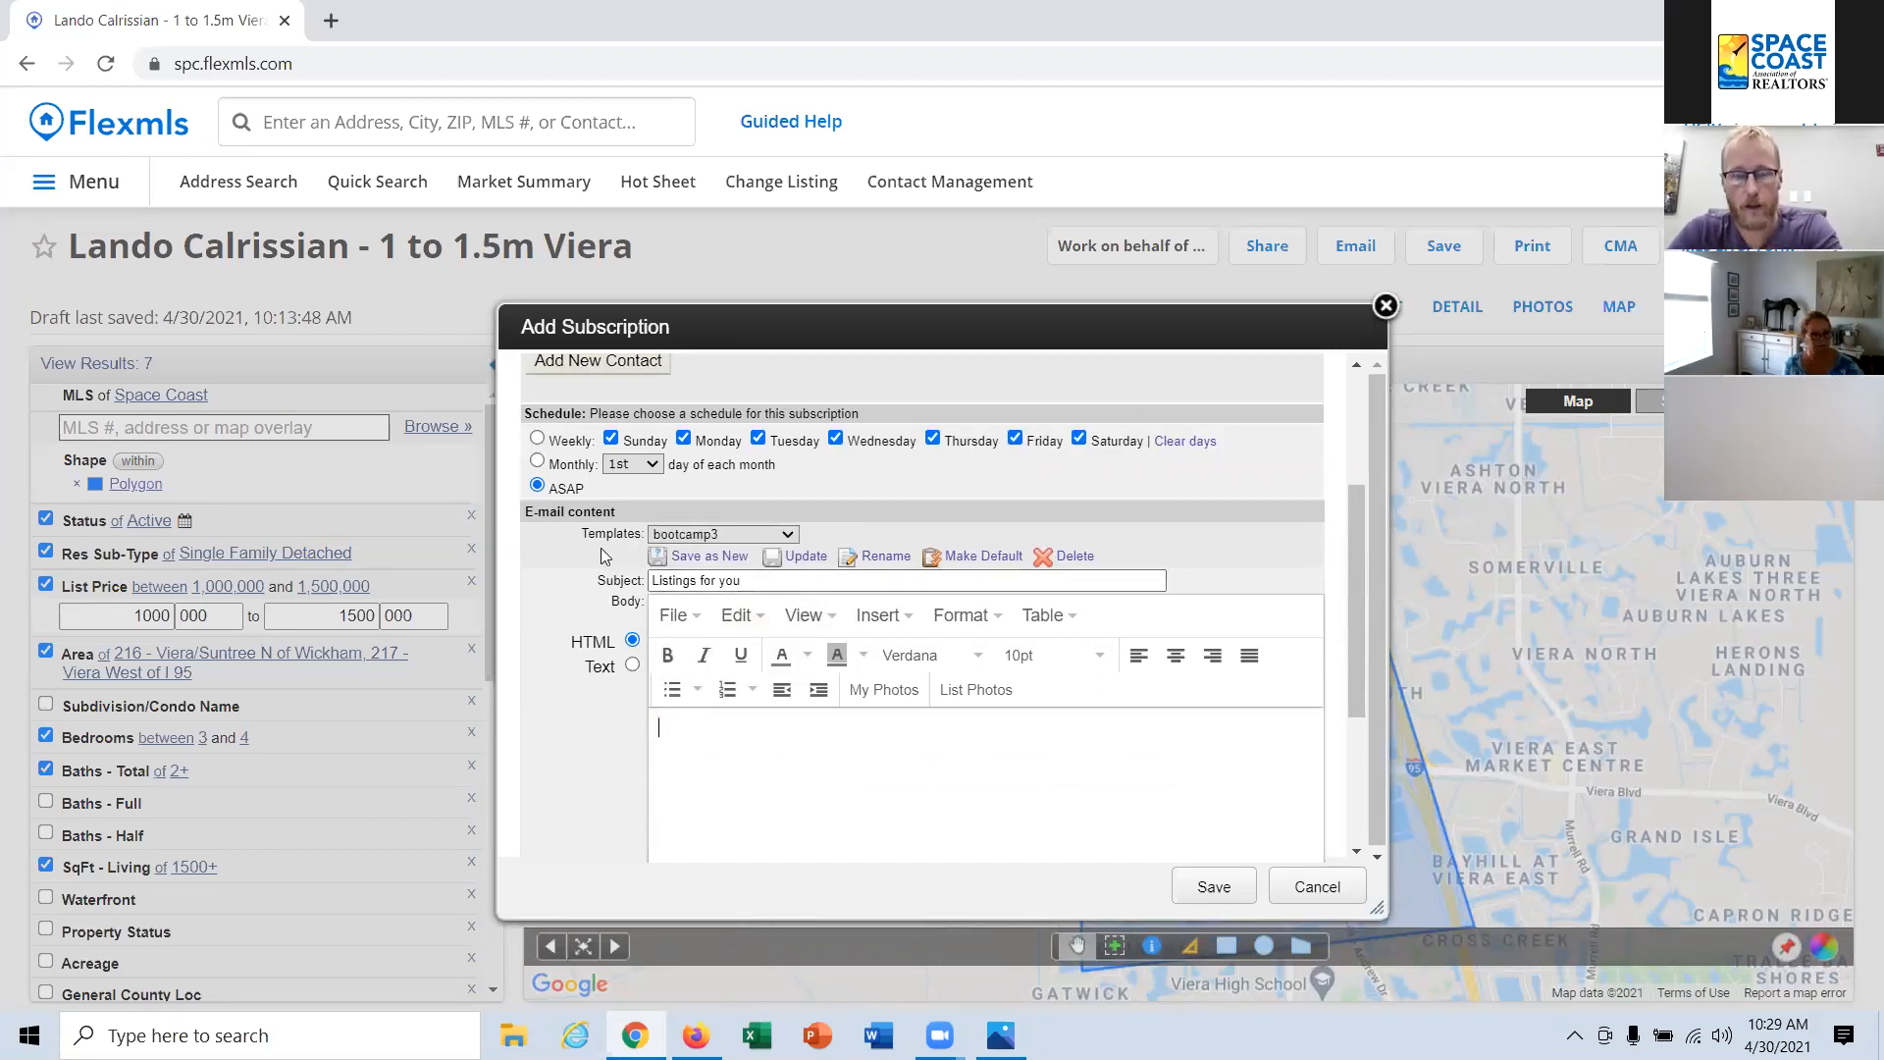
pyautogui.click(781, 580)
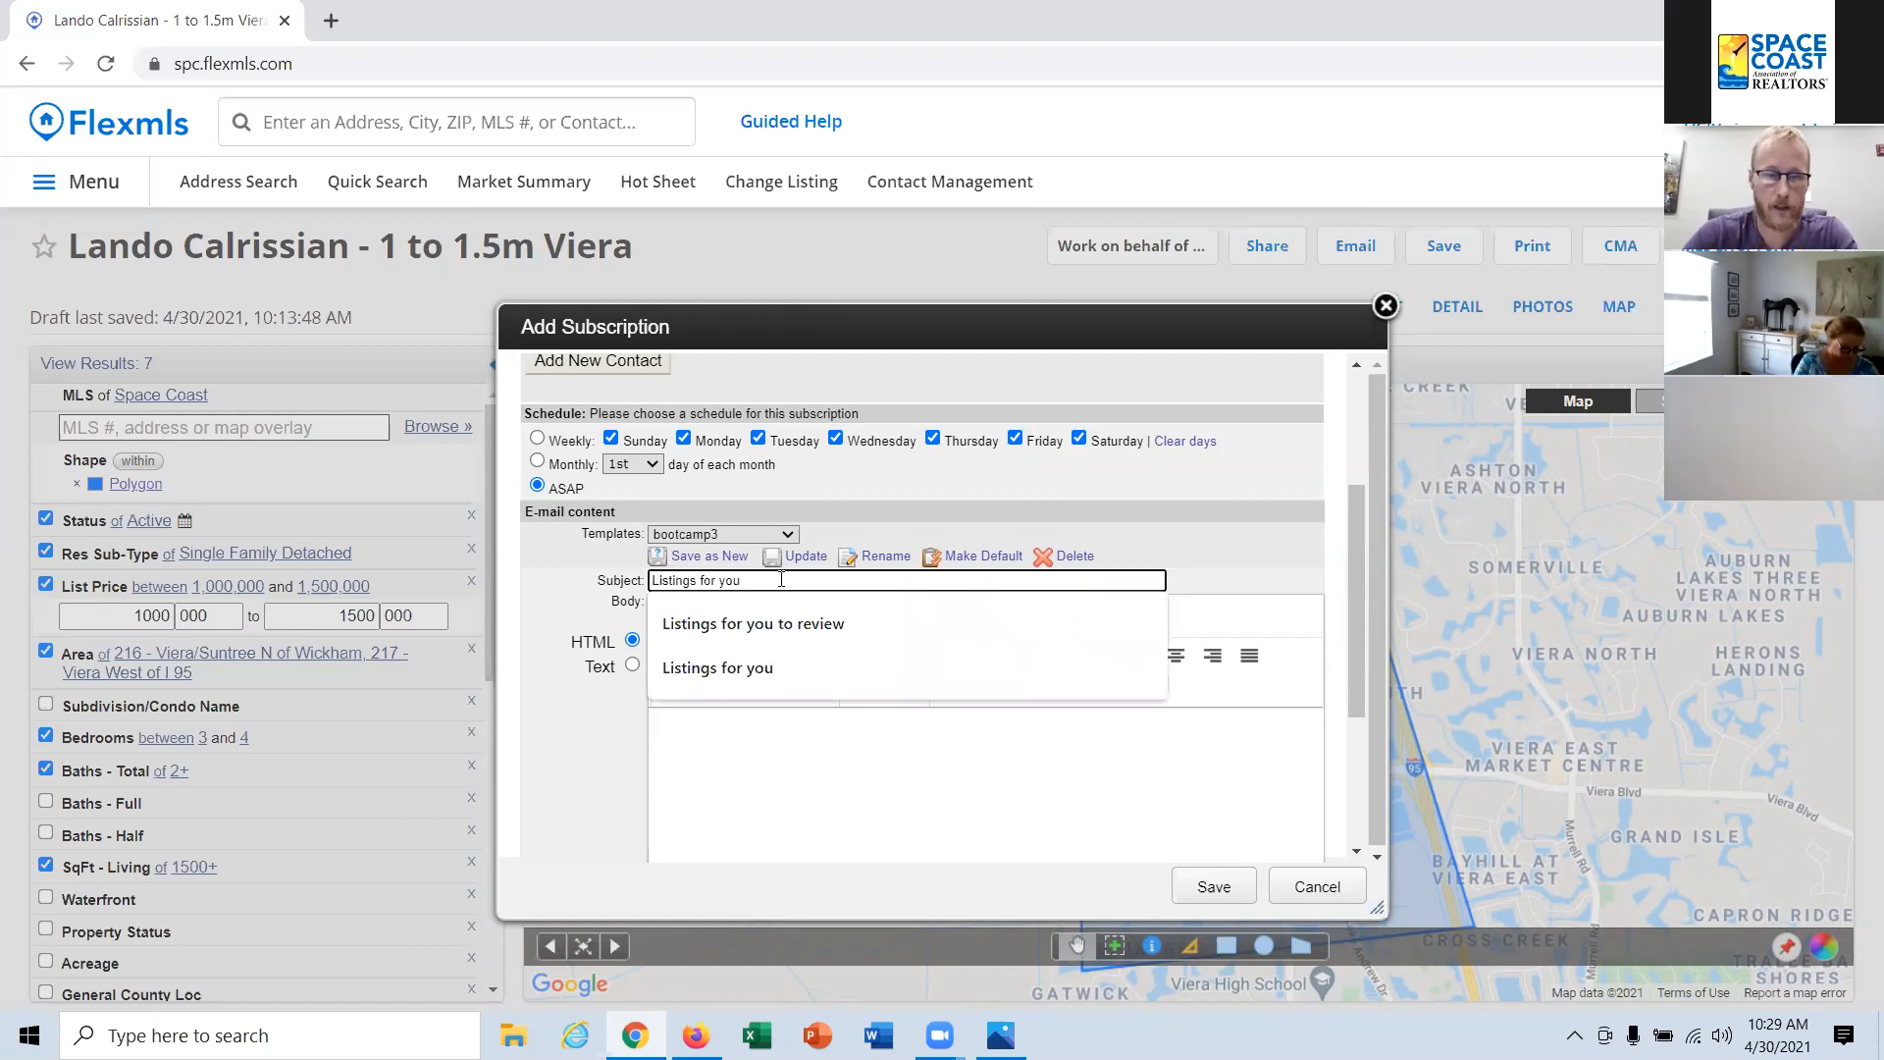
pyautogui.click(800, 624)
# Step: Write the message body "Hi , Here are some listings for you based on your search parameters. Let me know if you are interested in scheduling showings."
pyautogui.click(704, 719)
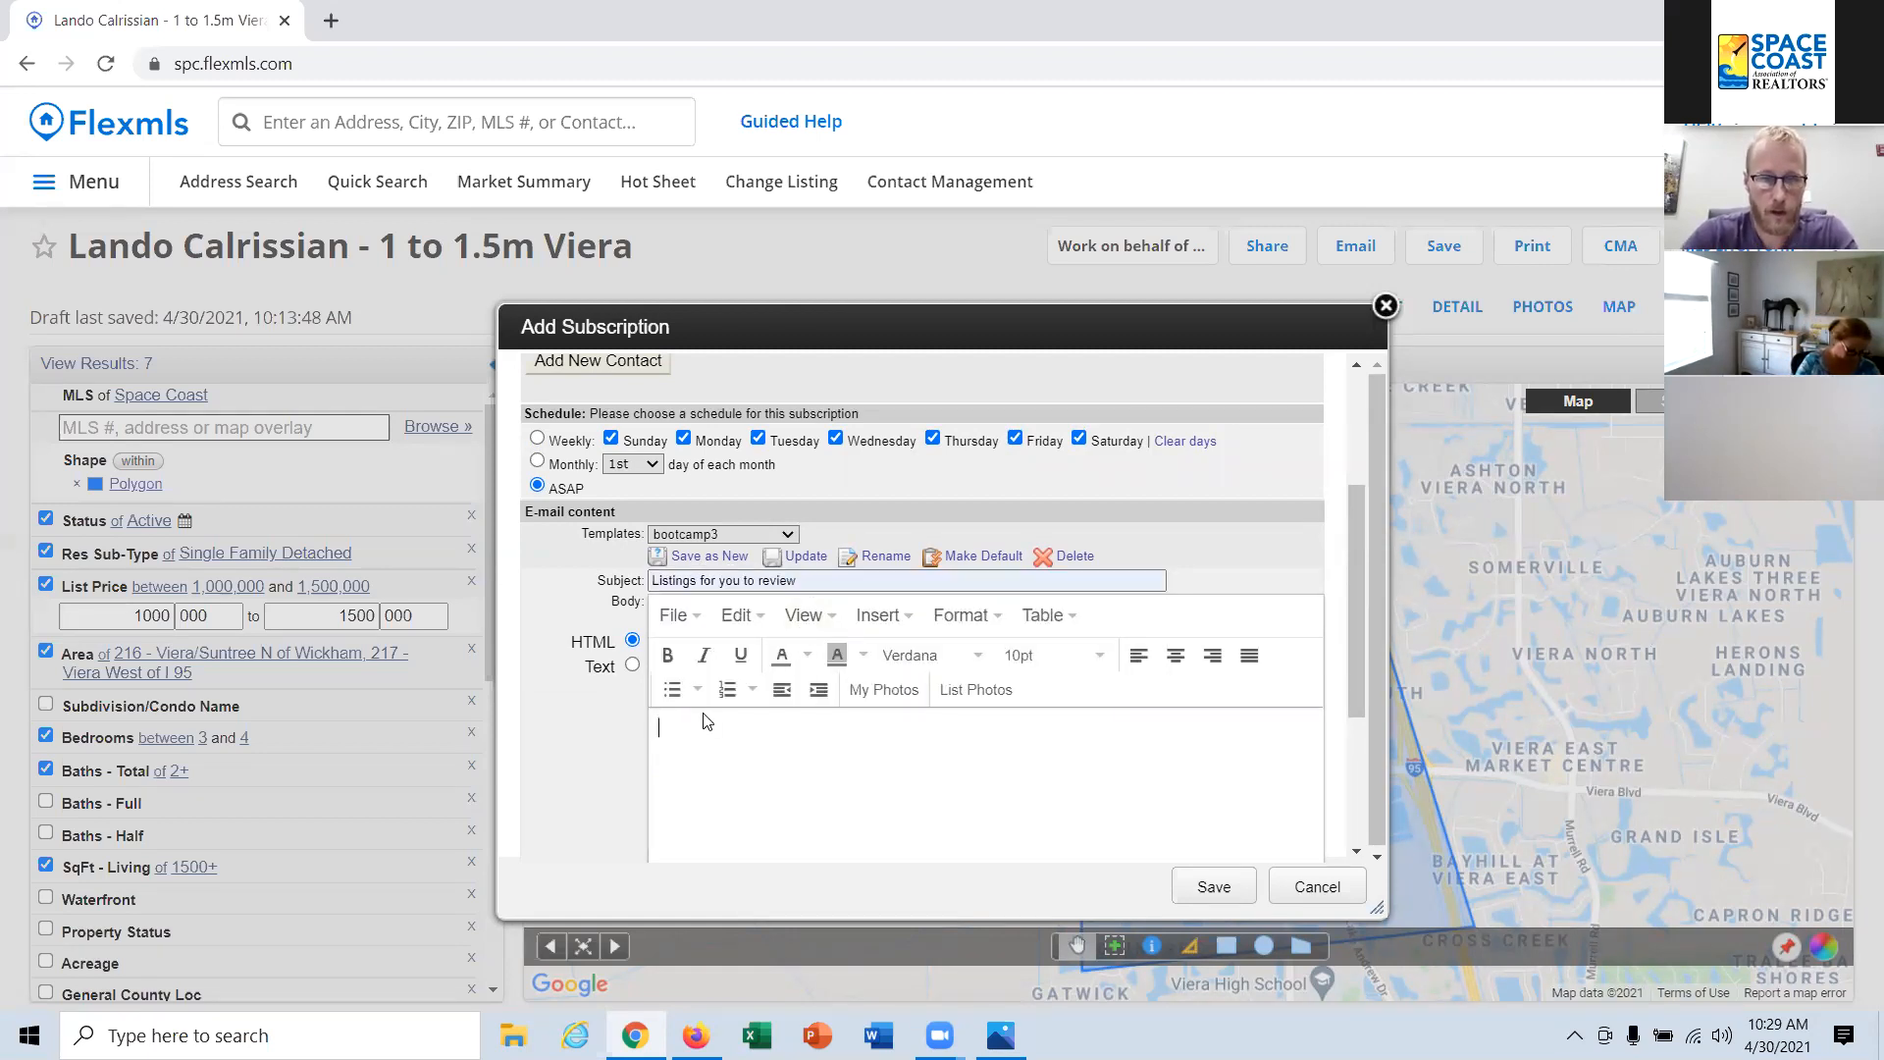
pyautogui.write('Hi ,')
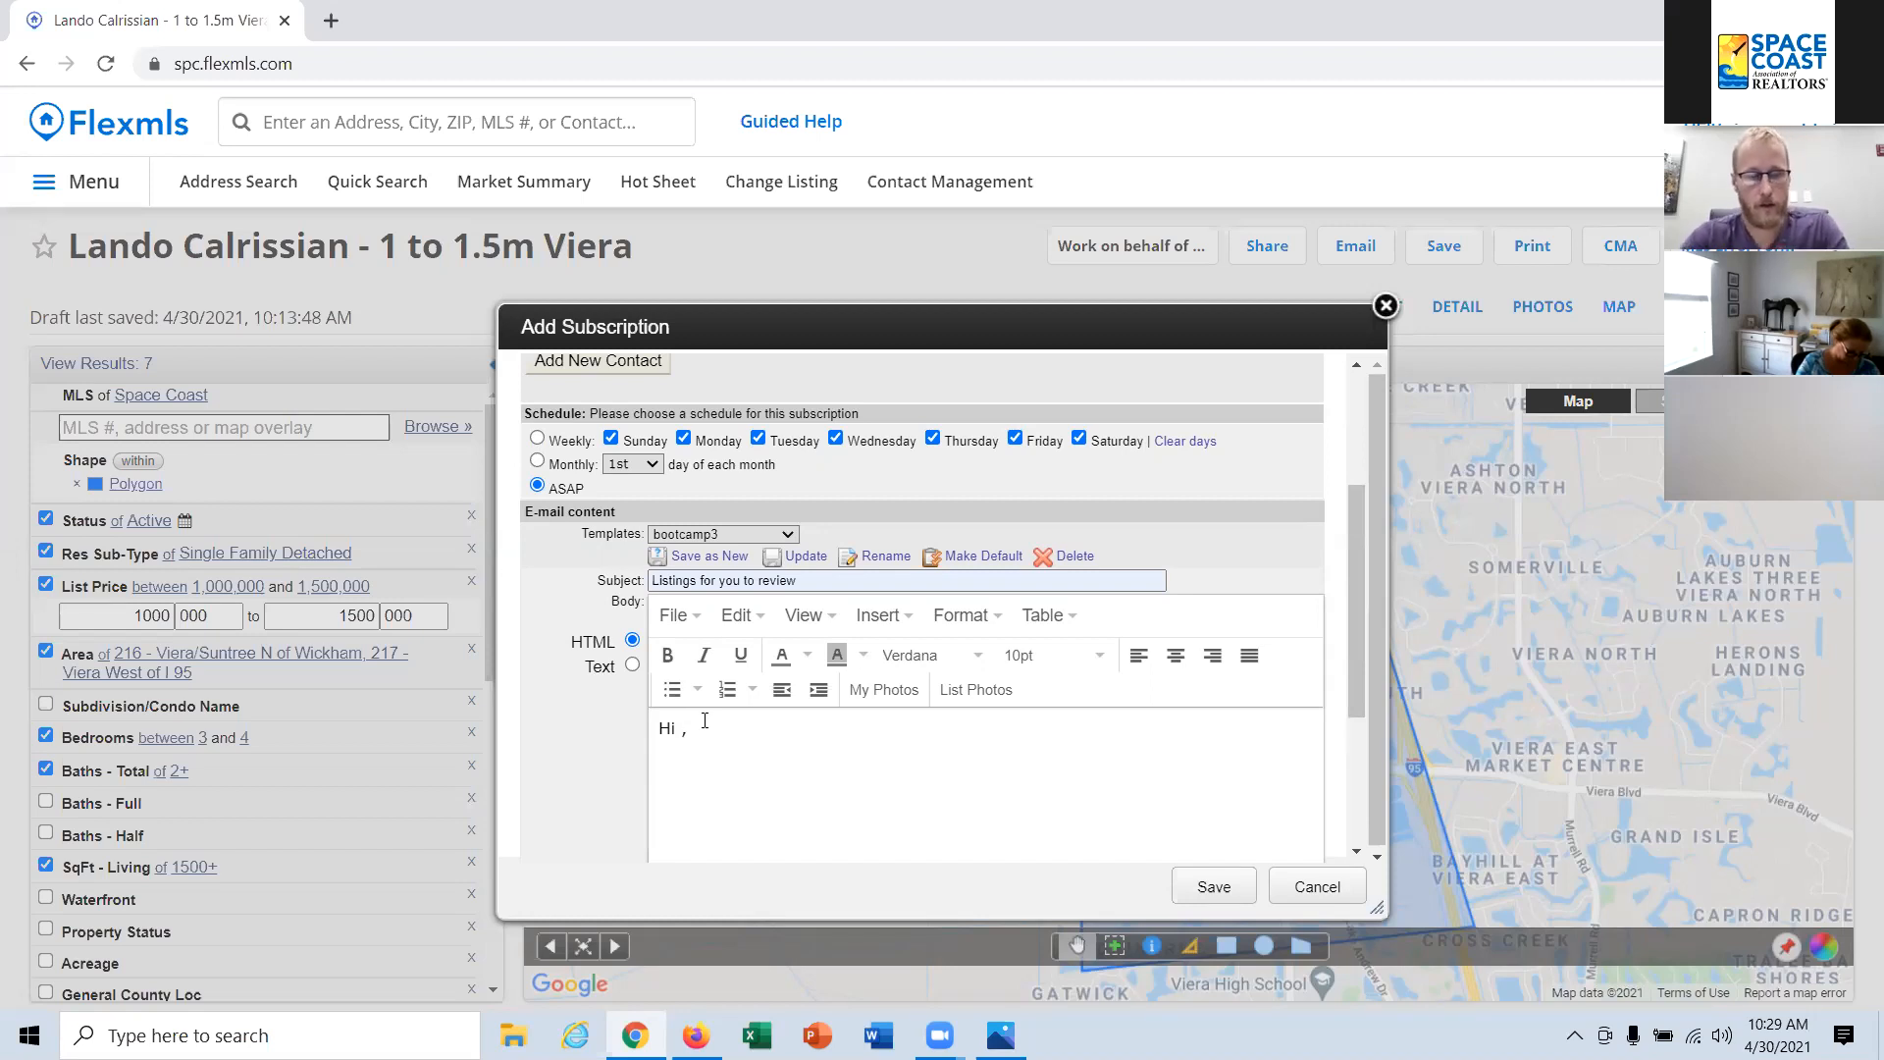
pyautogui.write('Here are some listings for you based on your search parameters.  Let me know if you are interested in scheduling showings.')
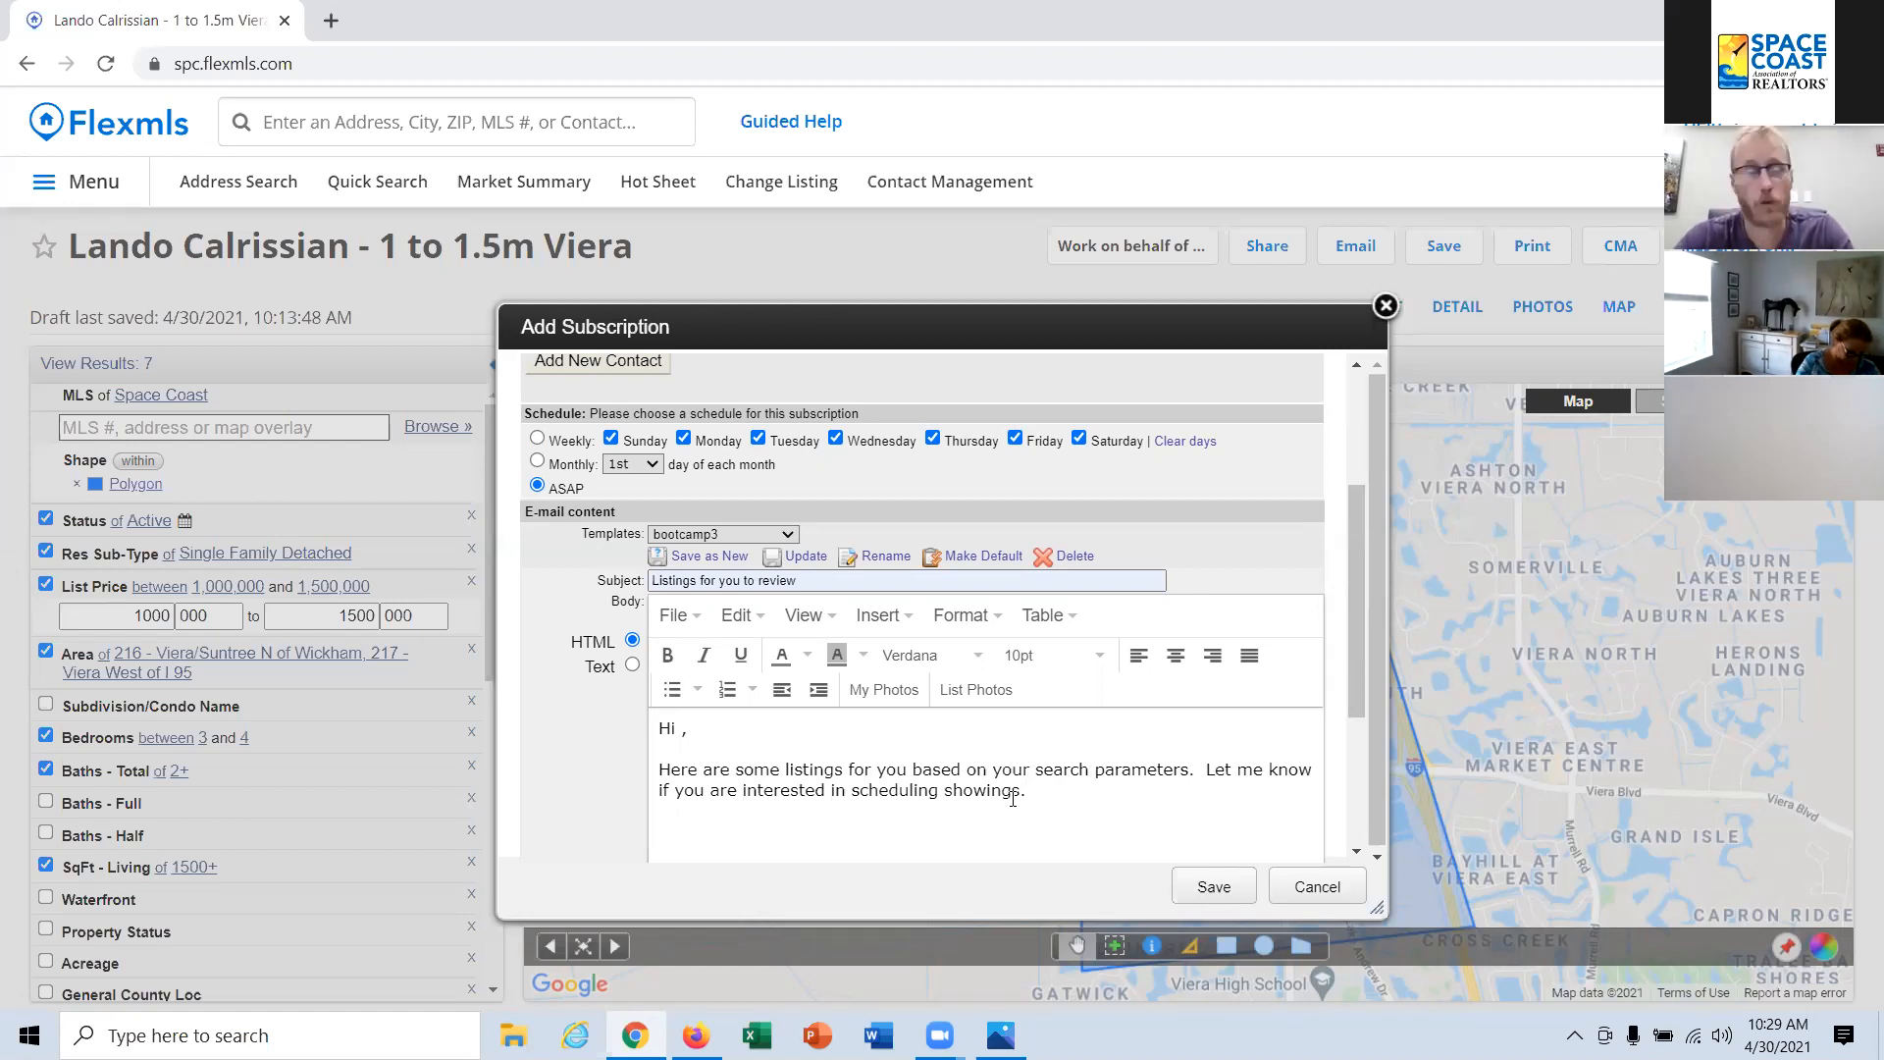
pyautogui.click(677, 731)
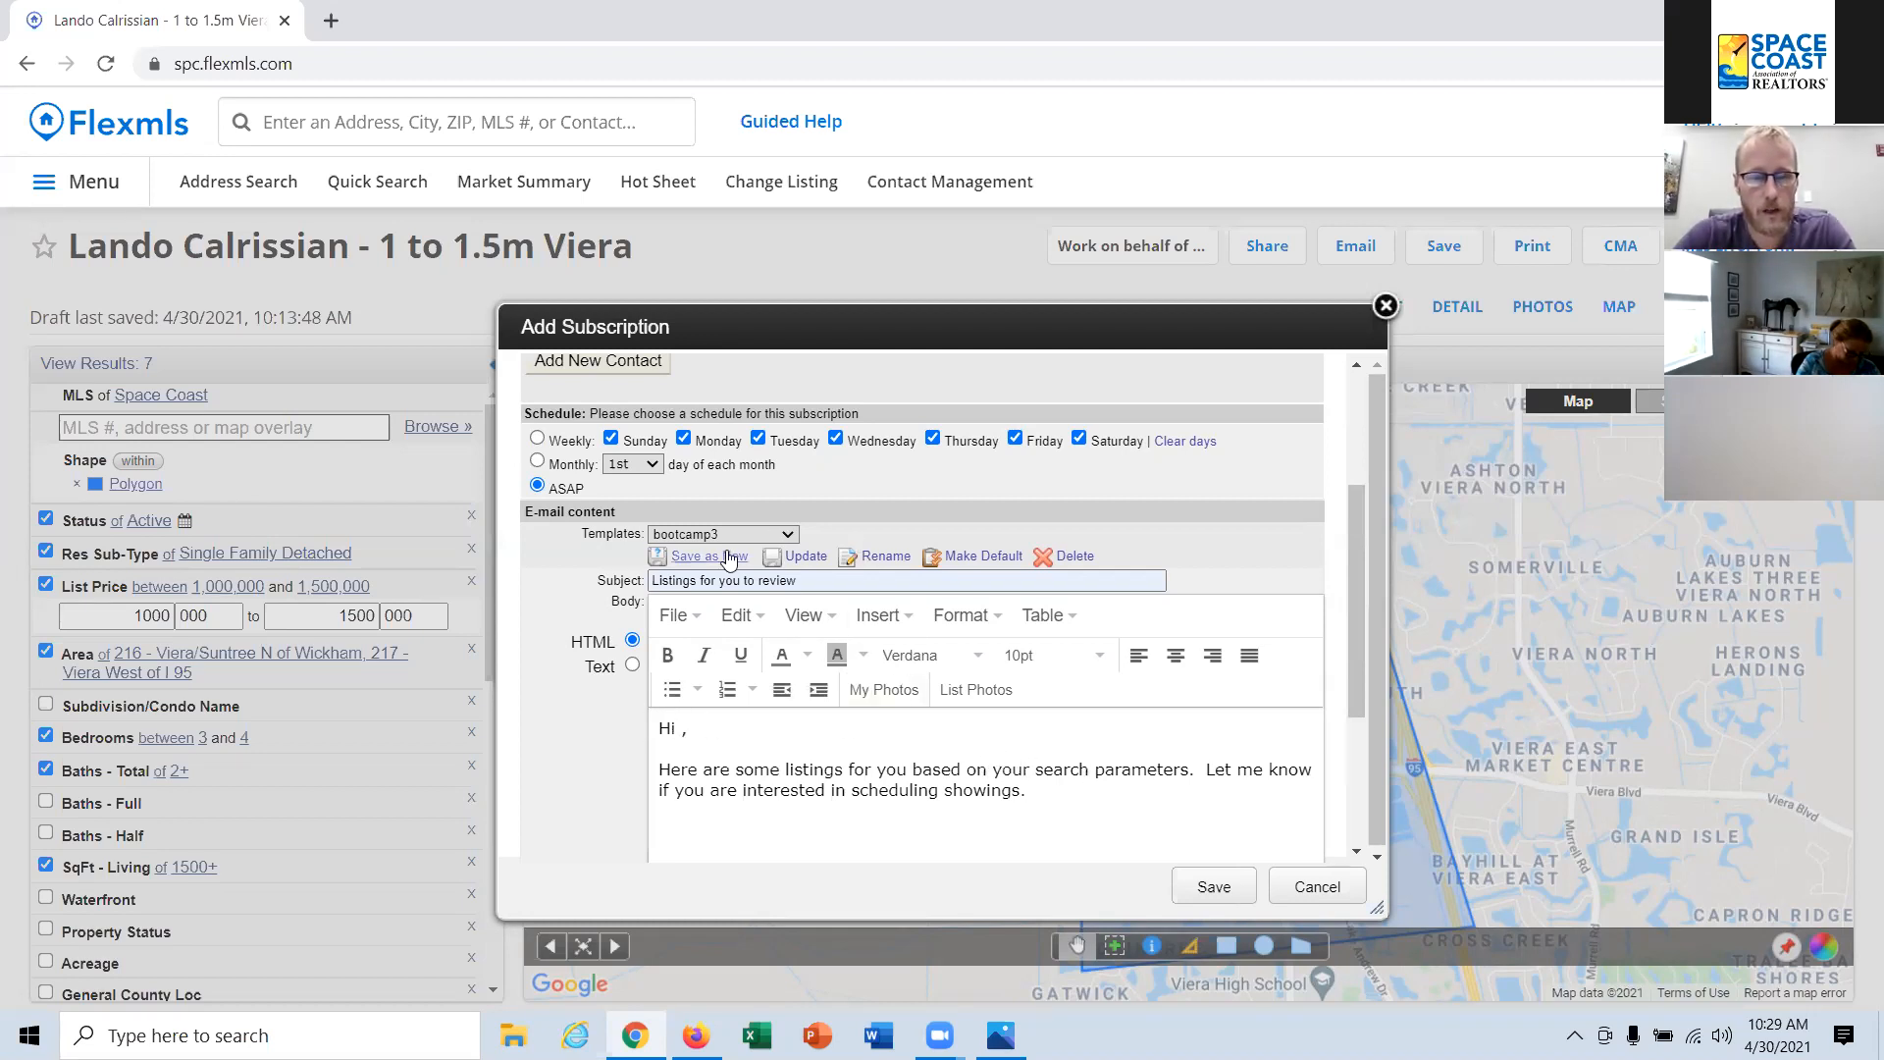
# Step: Save the current subject and message as a new email template named "may template"
pyautogui.click(724, 557)
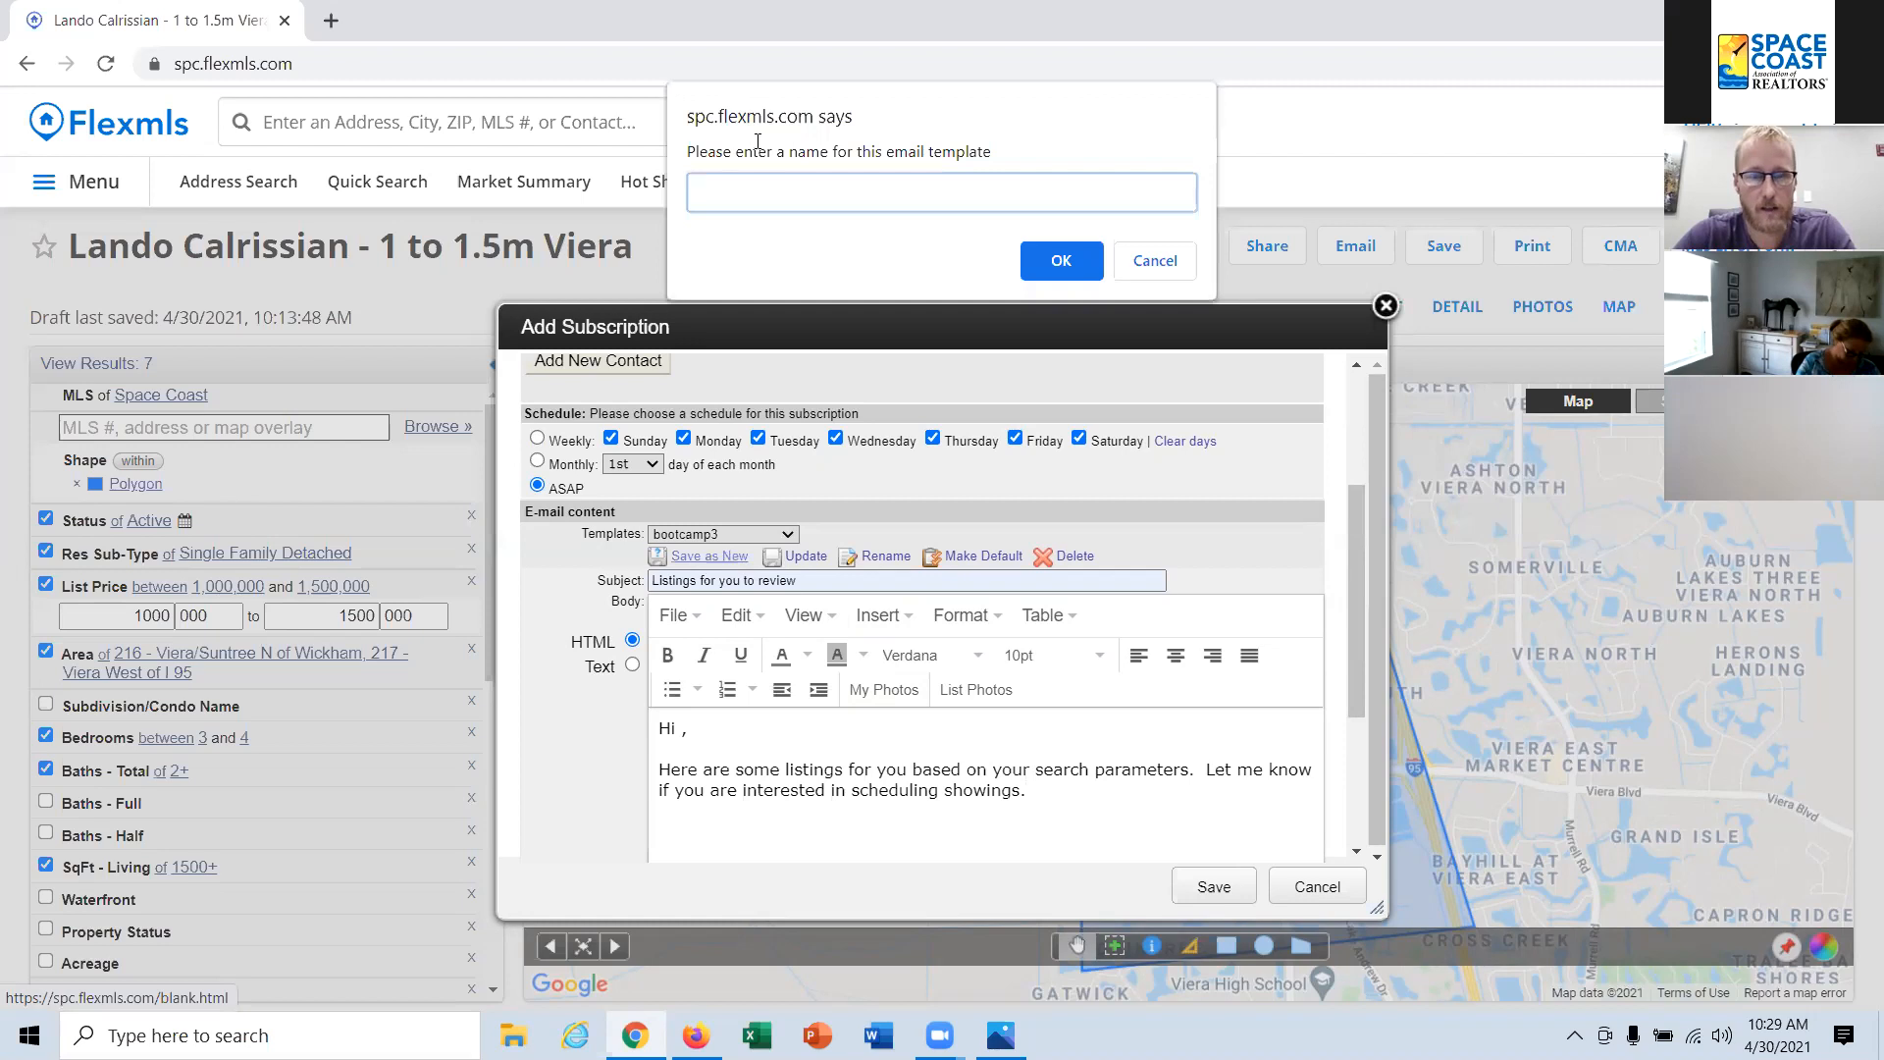
pyautogui.write('may template')
pyautogui.click(1062, 262)
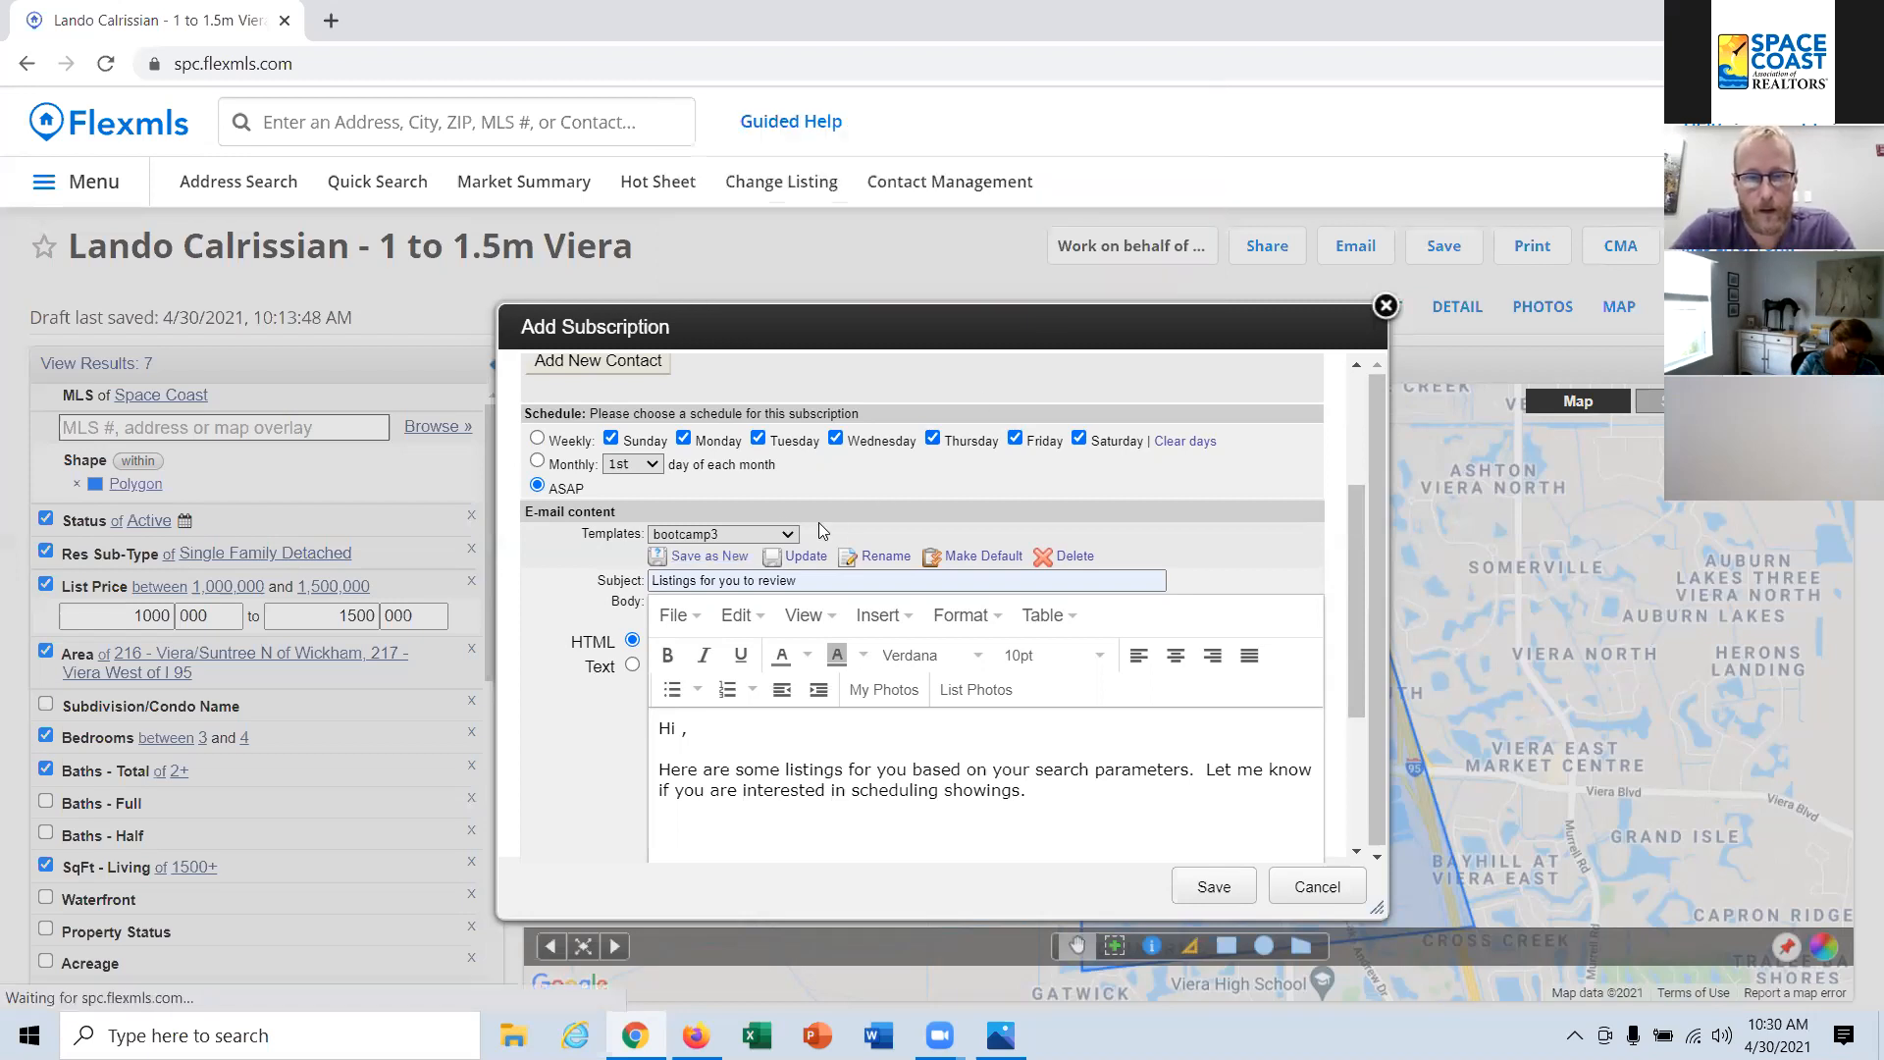
# Step: Load the may template for the subscription email and make it the default template
pyautogui.click(785, 533)
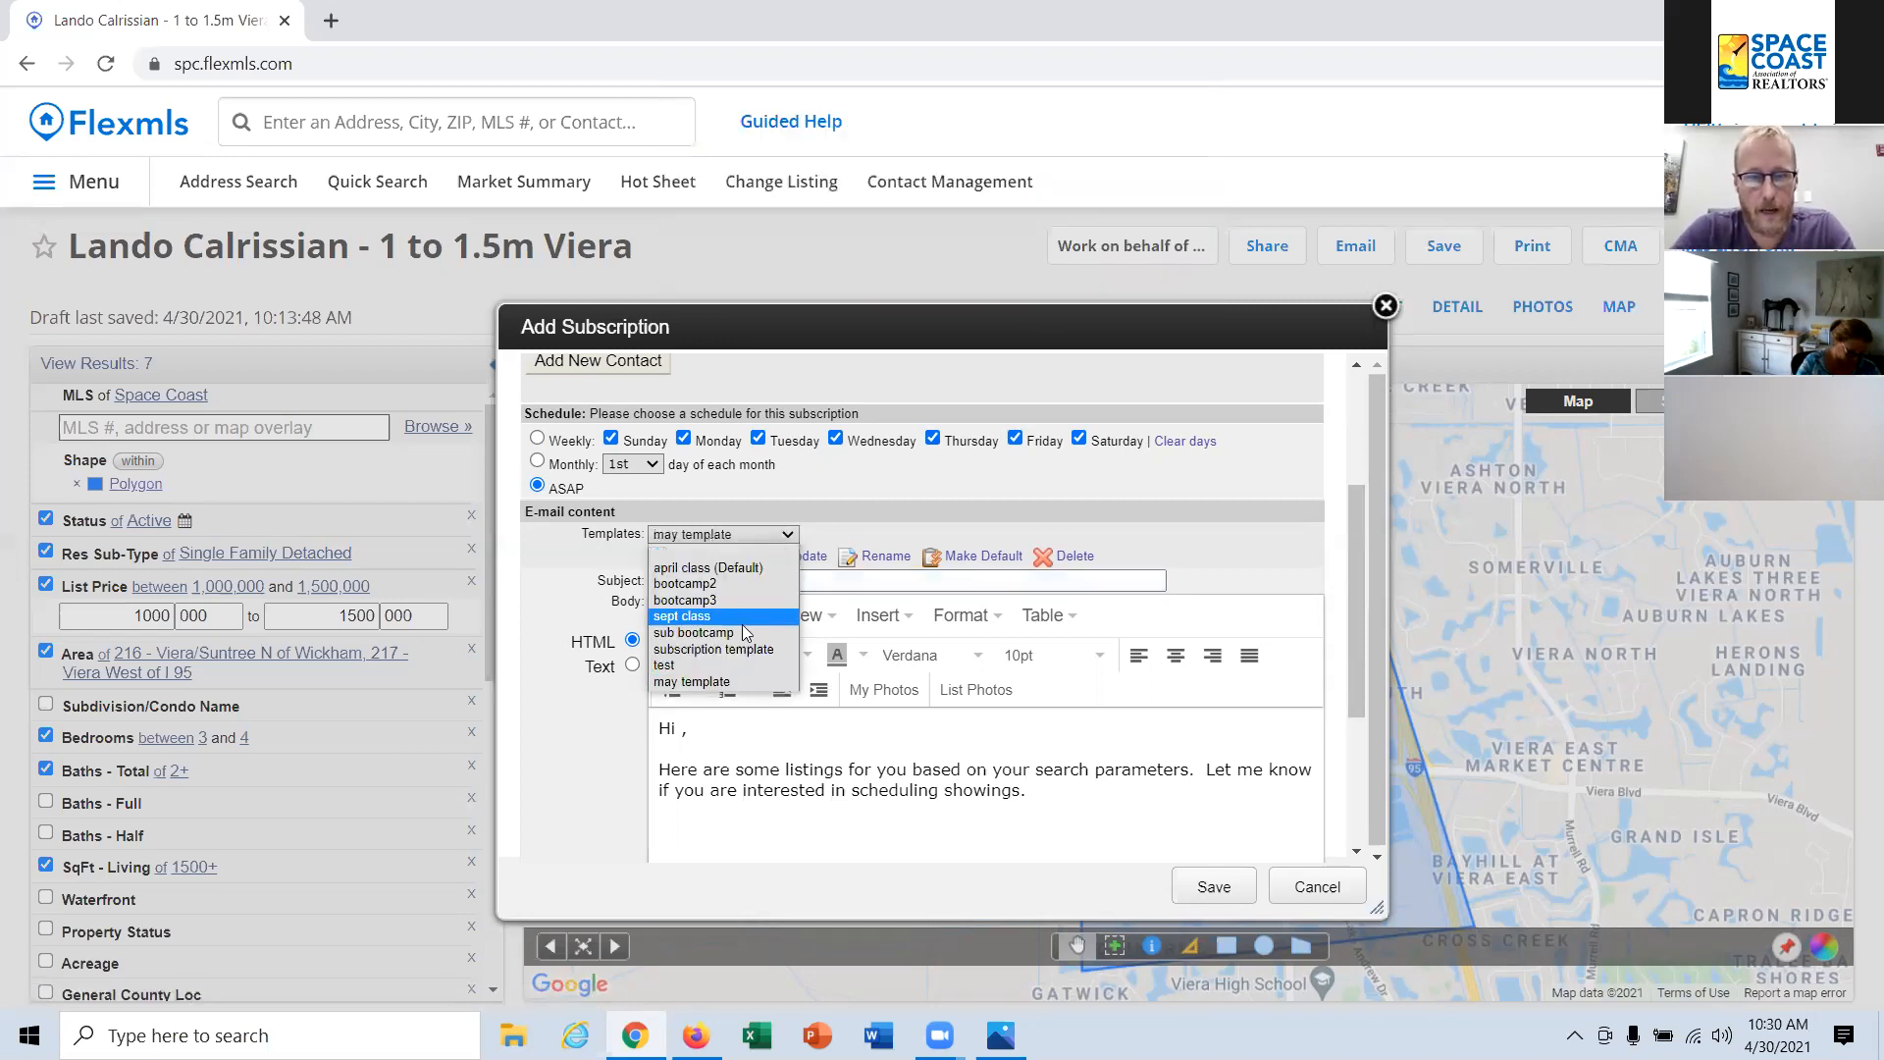
pyautogui.click(718, 683)
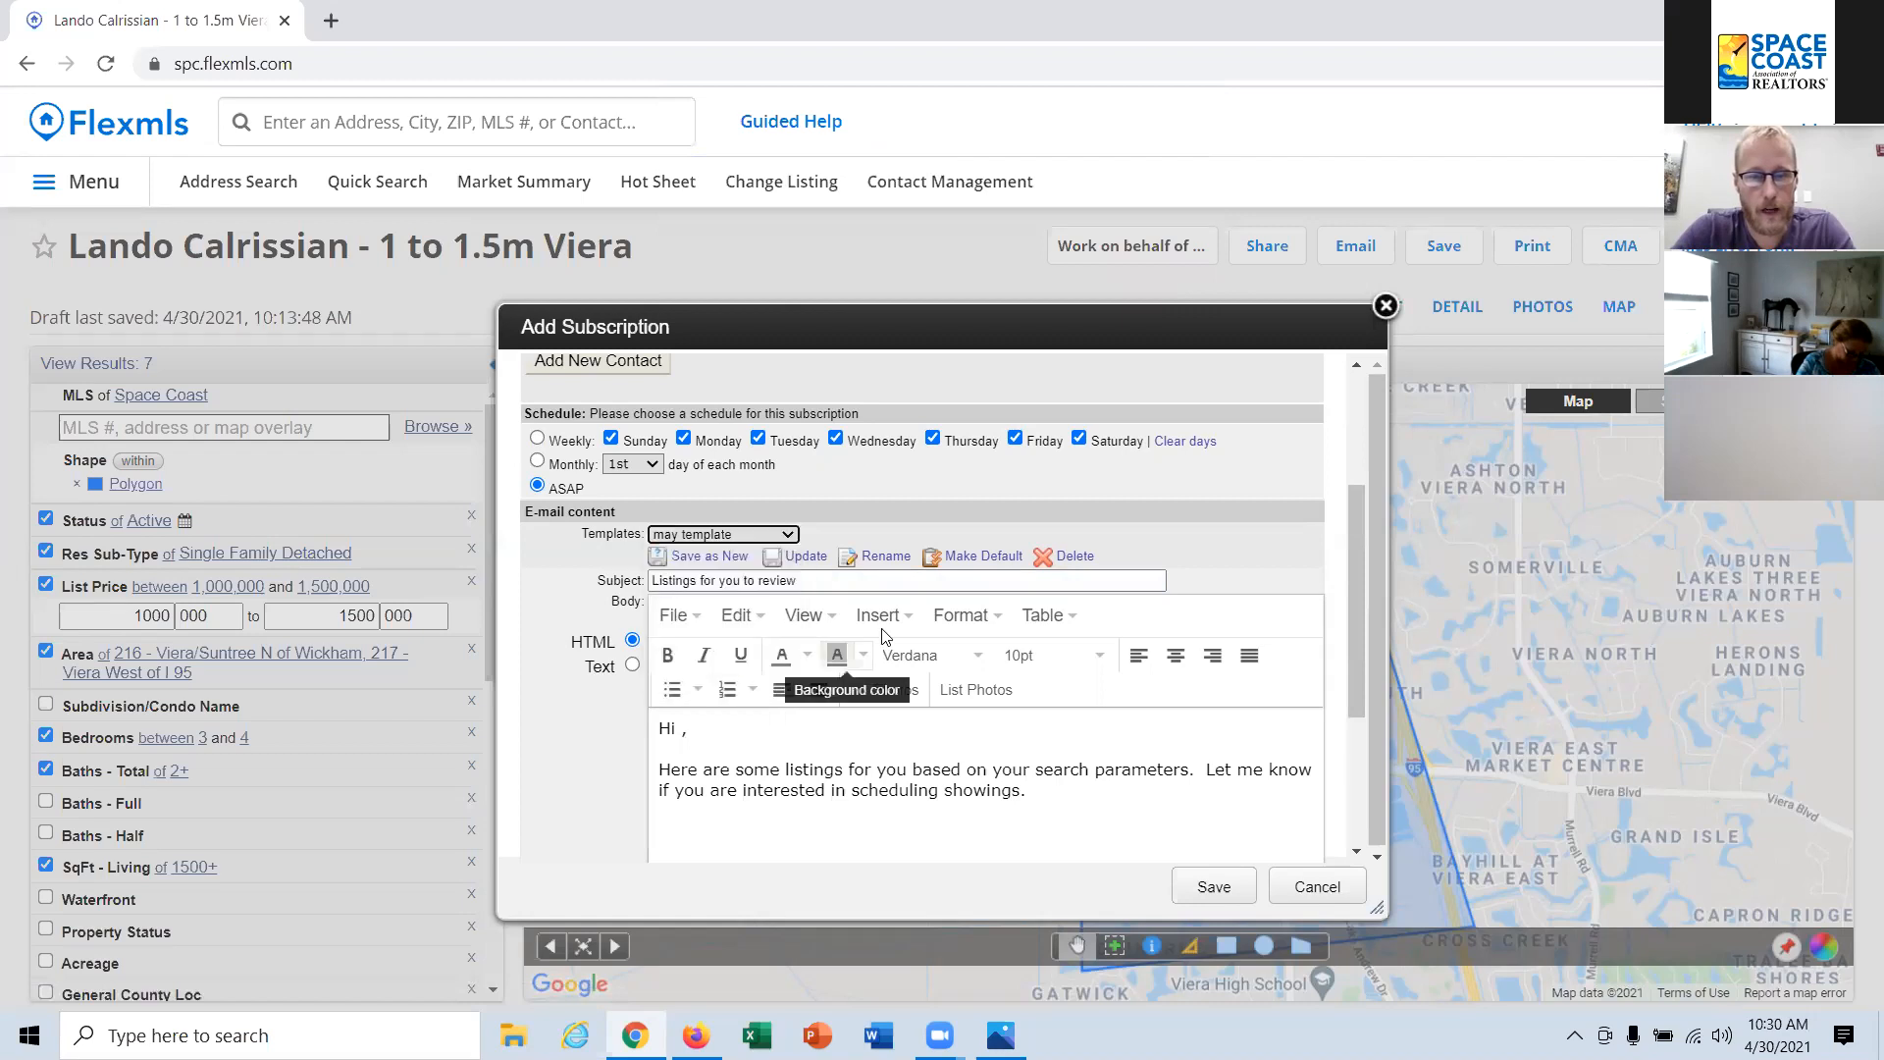
pyautogui.click(984, 558)
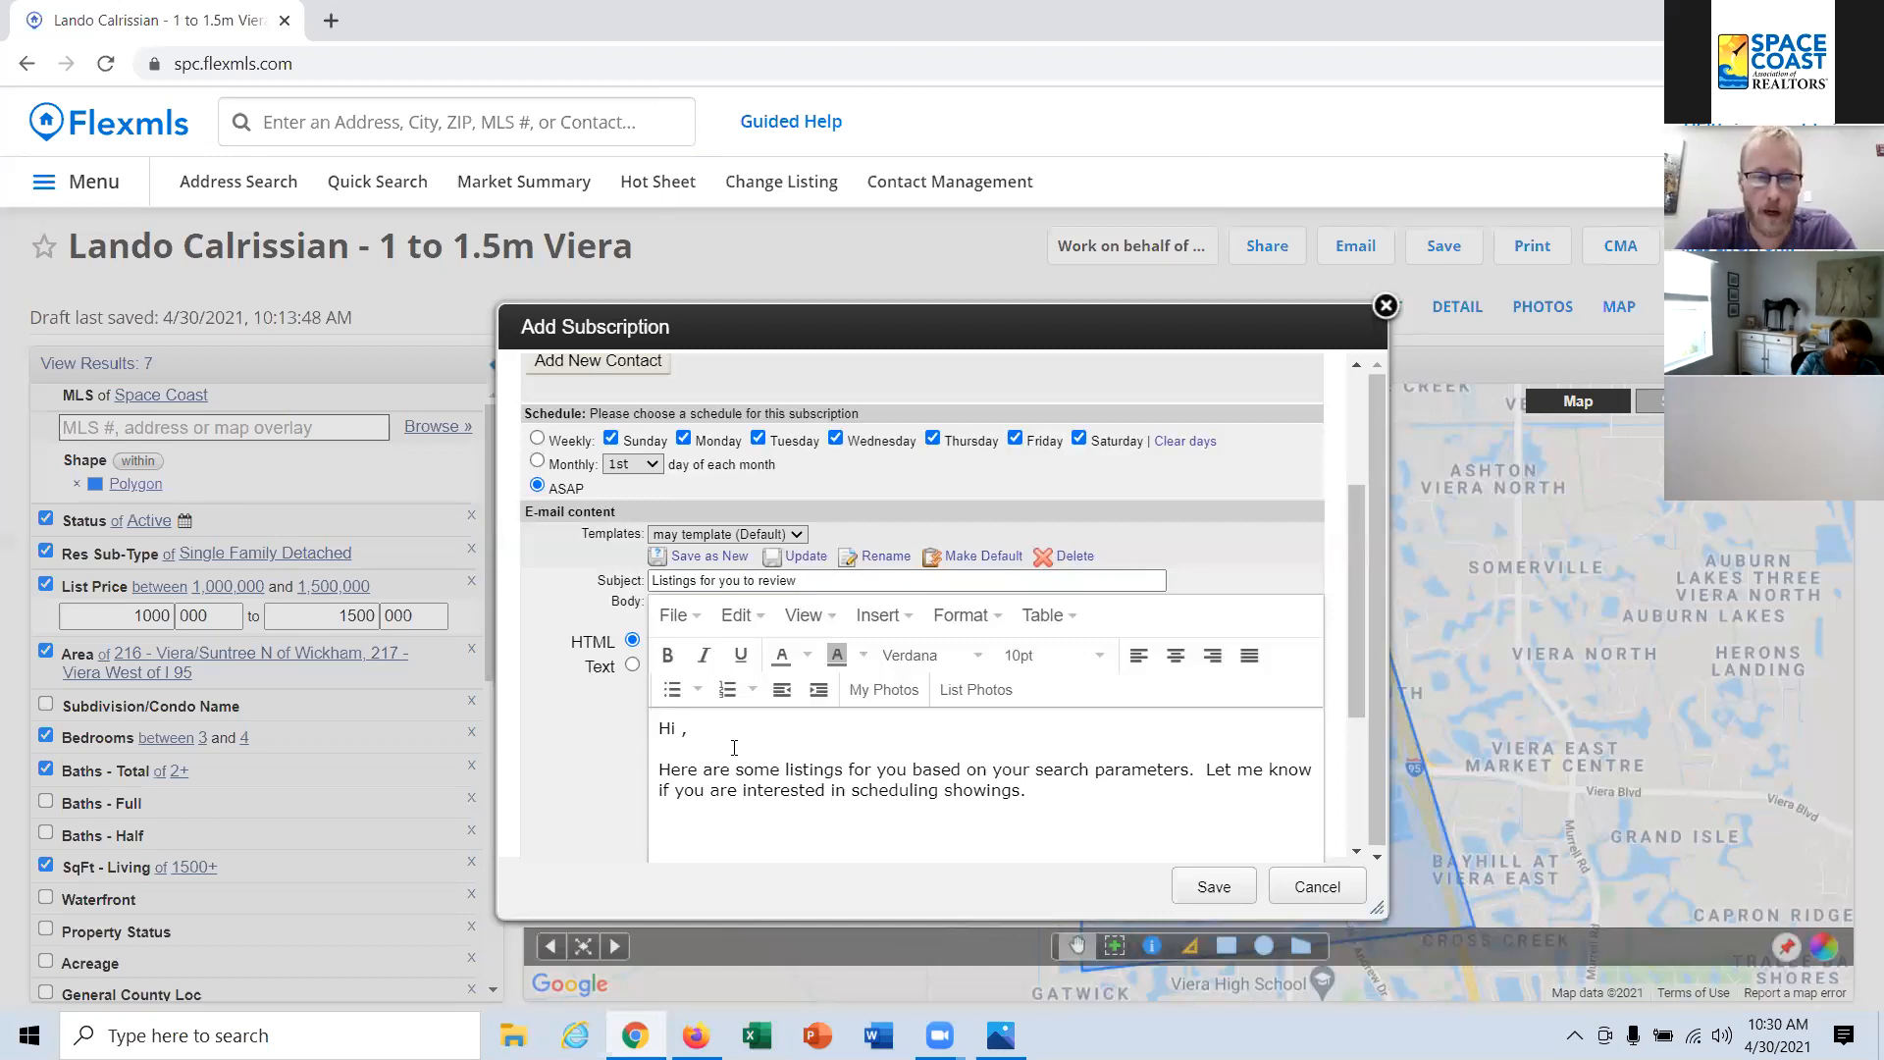
# Step: Add the contact's first name to the message greeting and save the subscription
pyautogui.write('Lando')
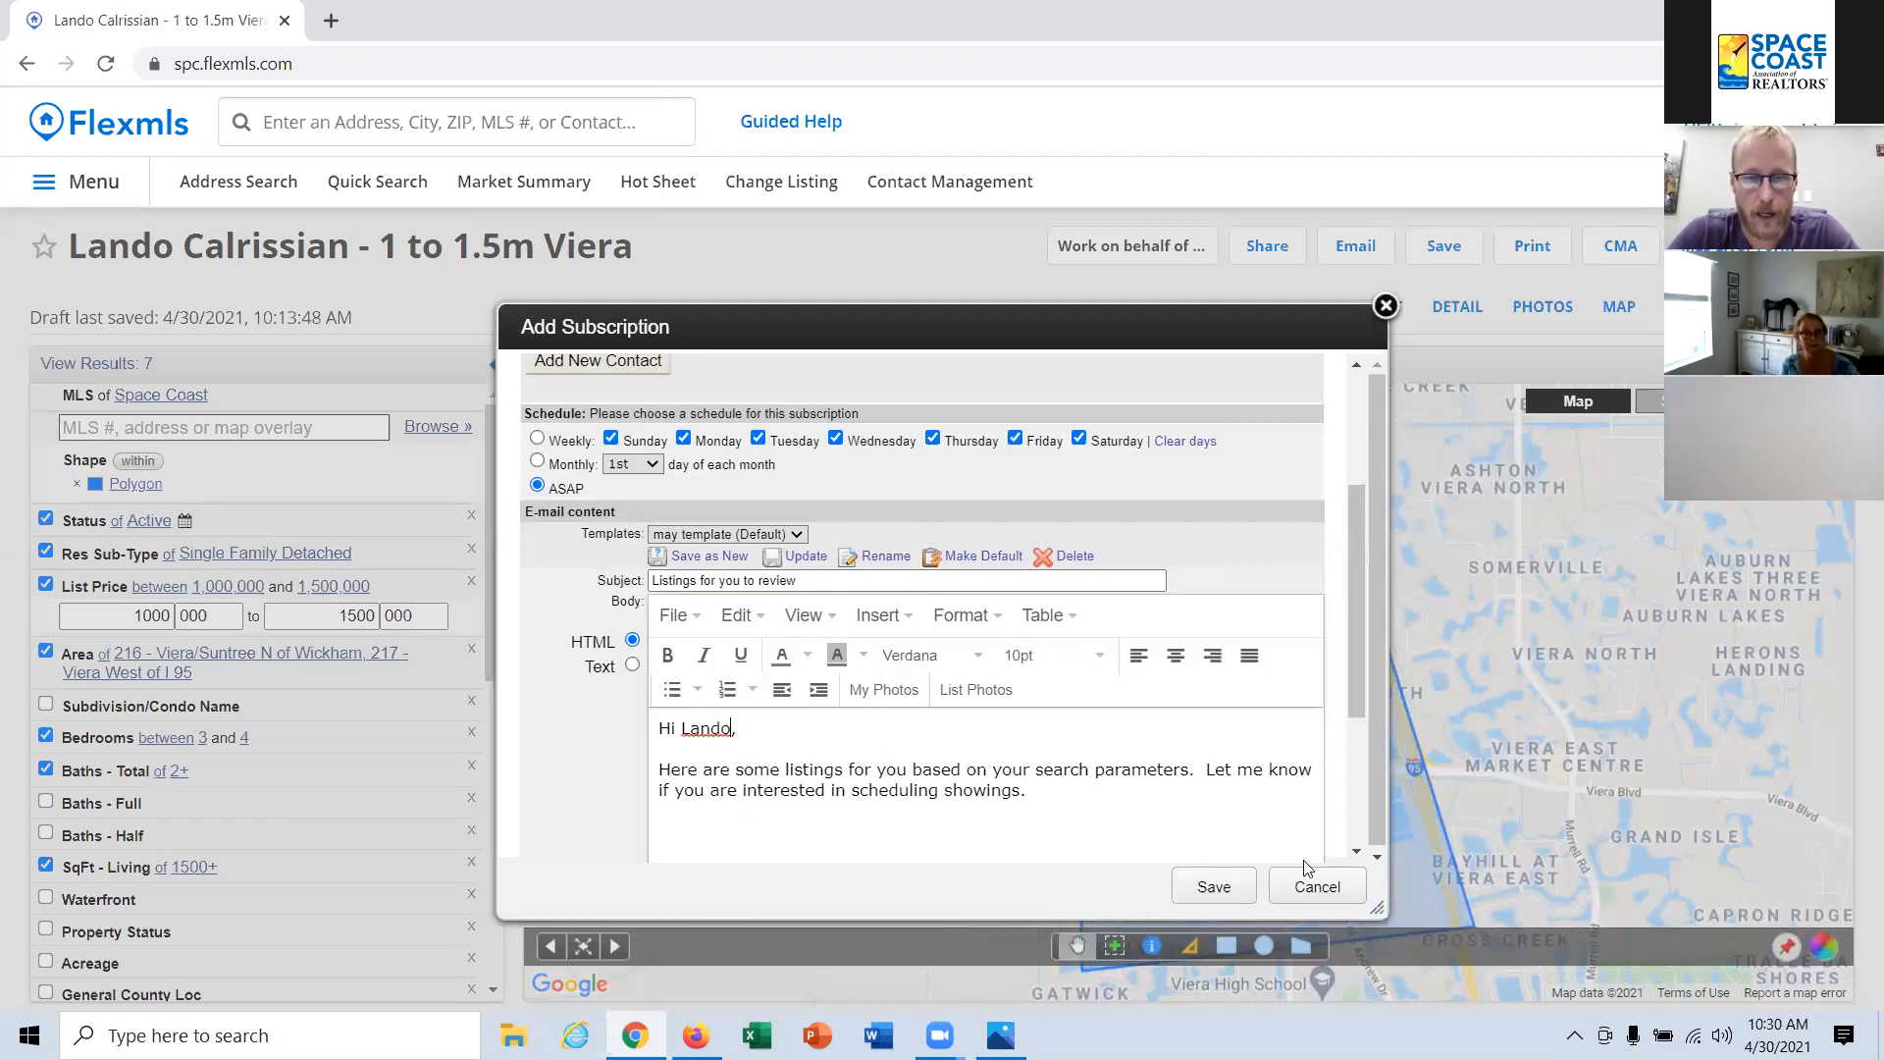
pyautogui.scroll(-3, 1308, 867)
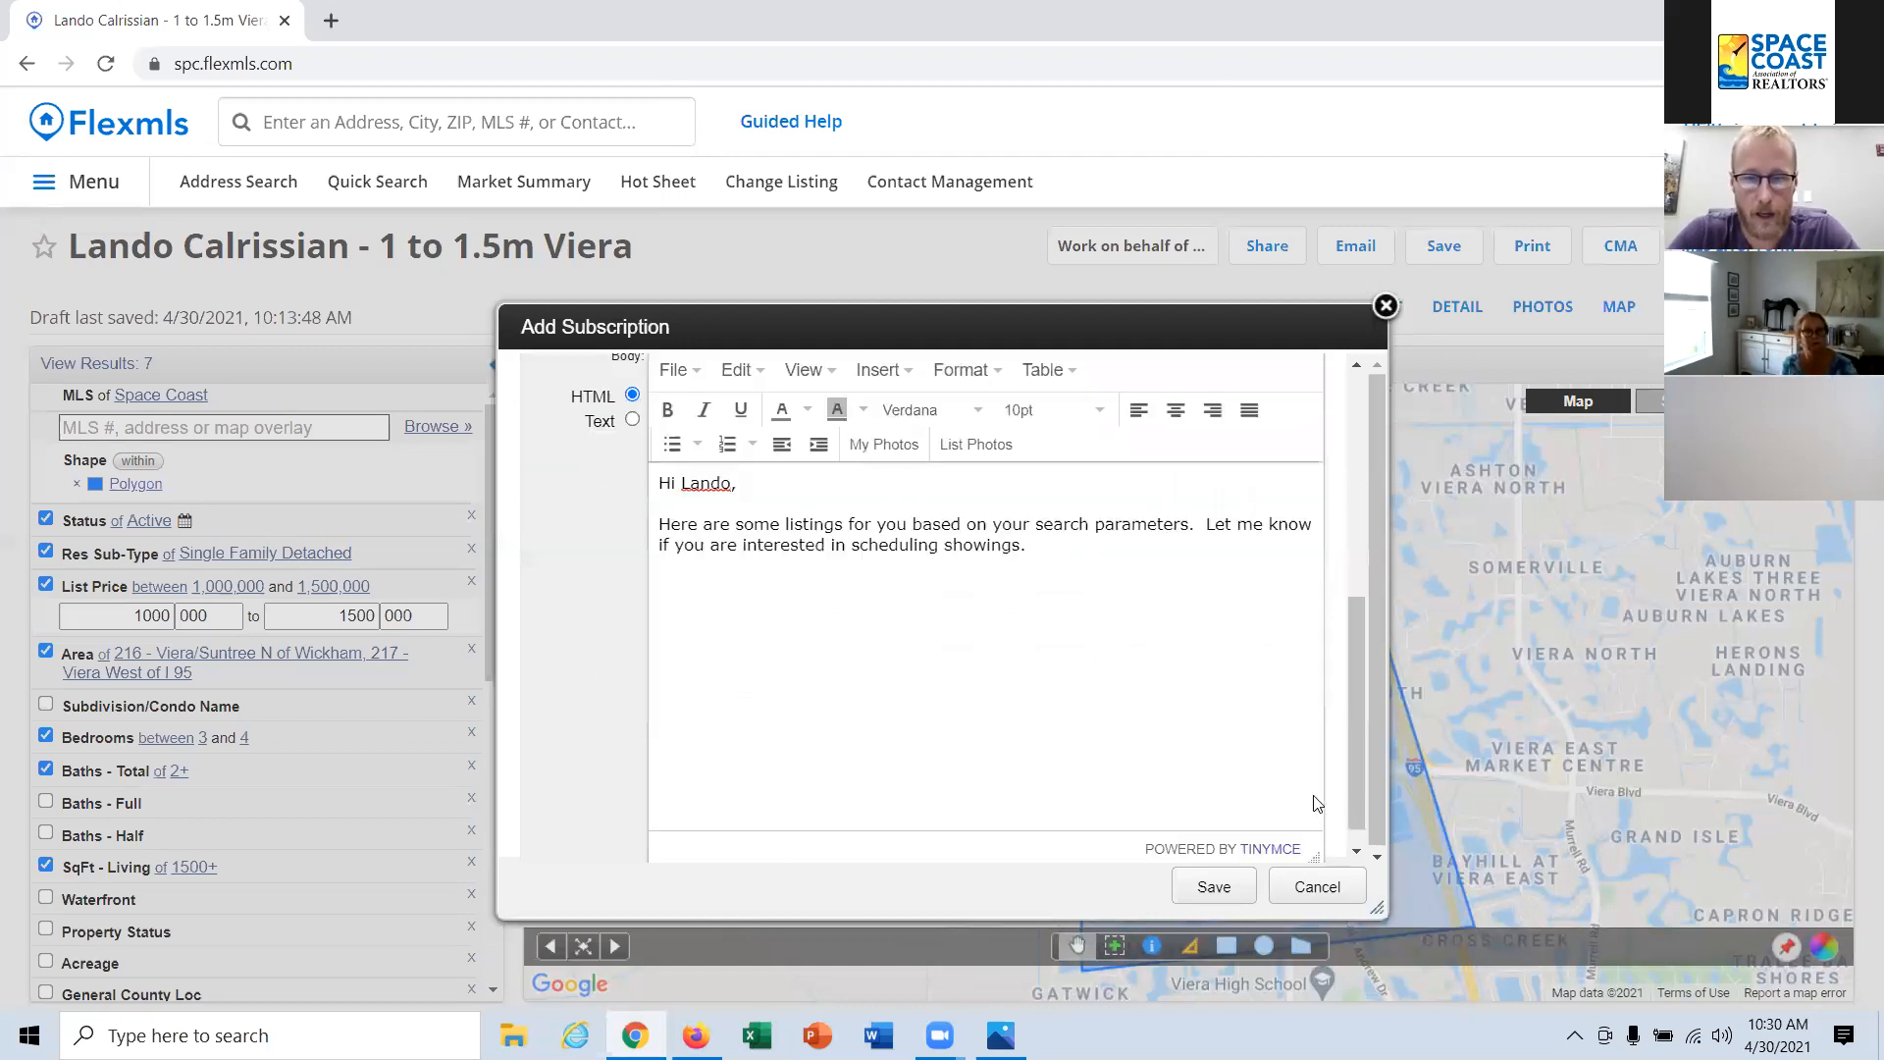
pyautogui.click(1213, 887)
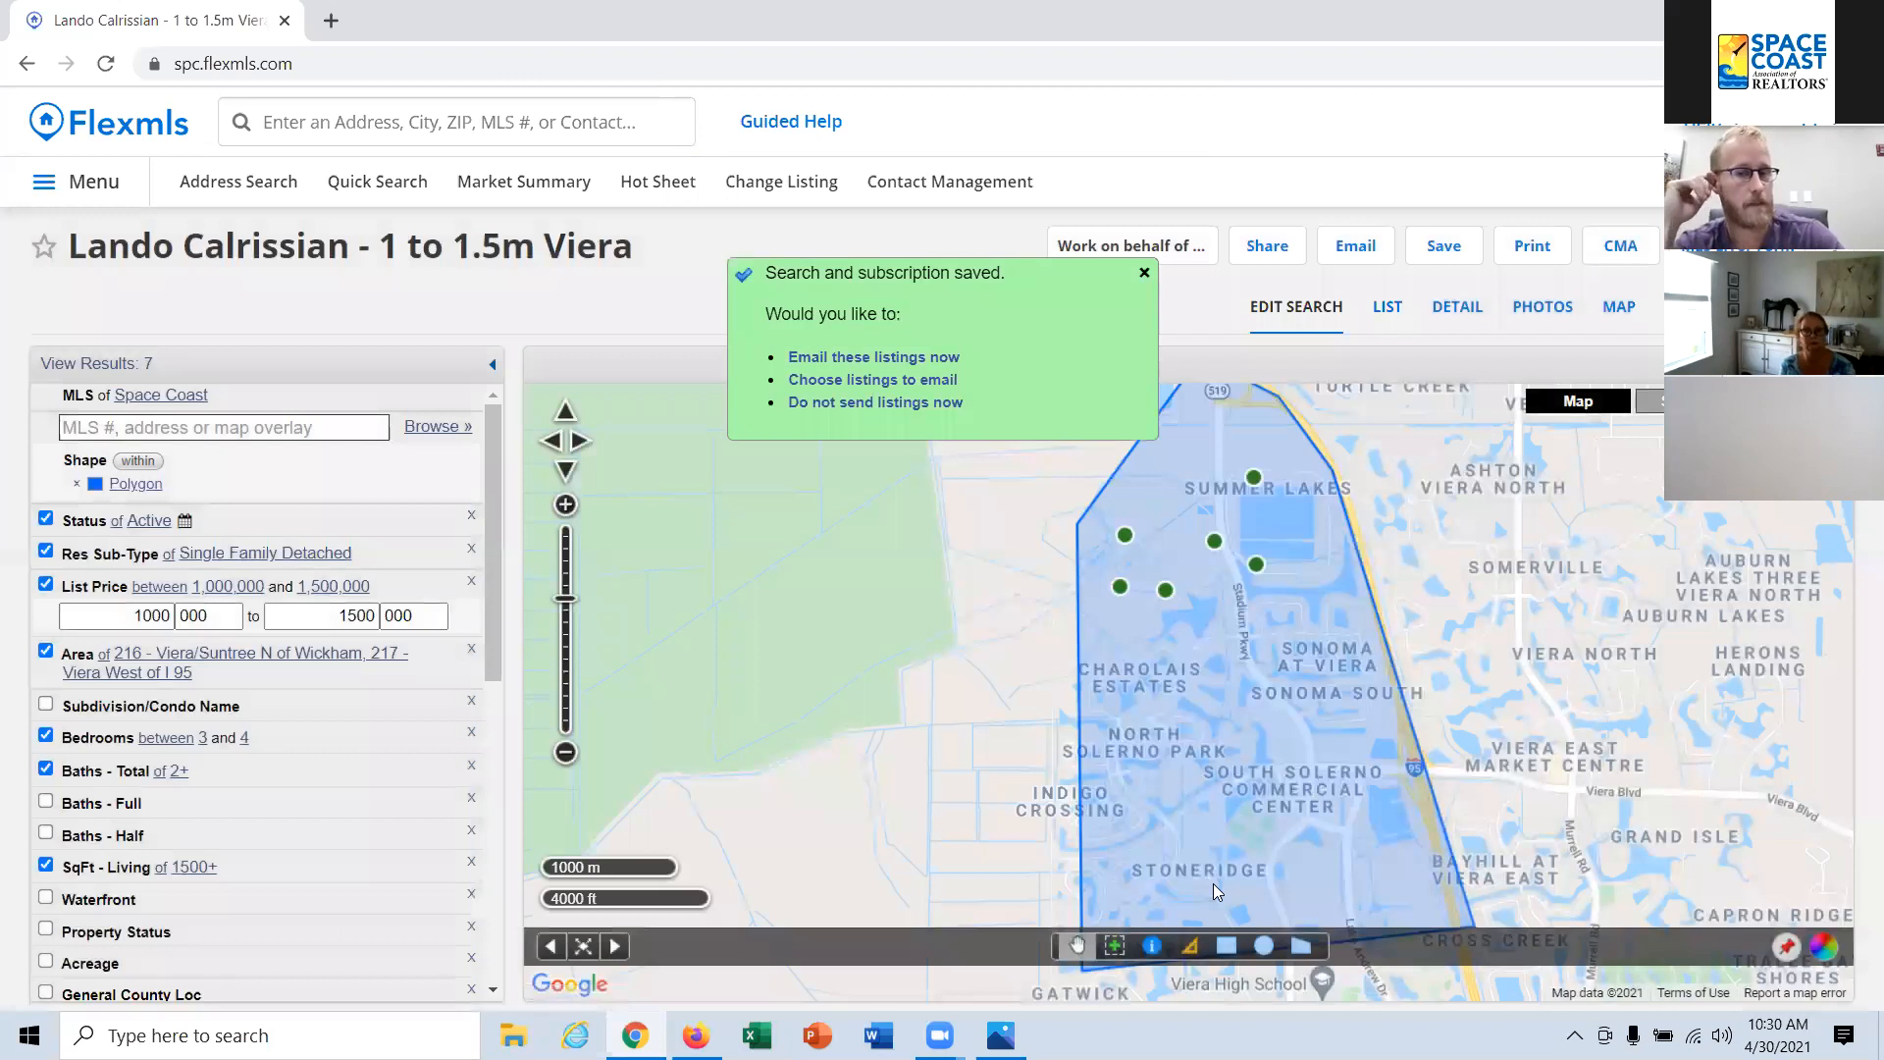
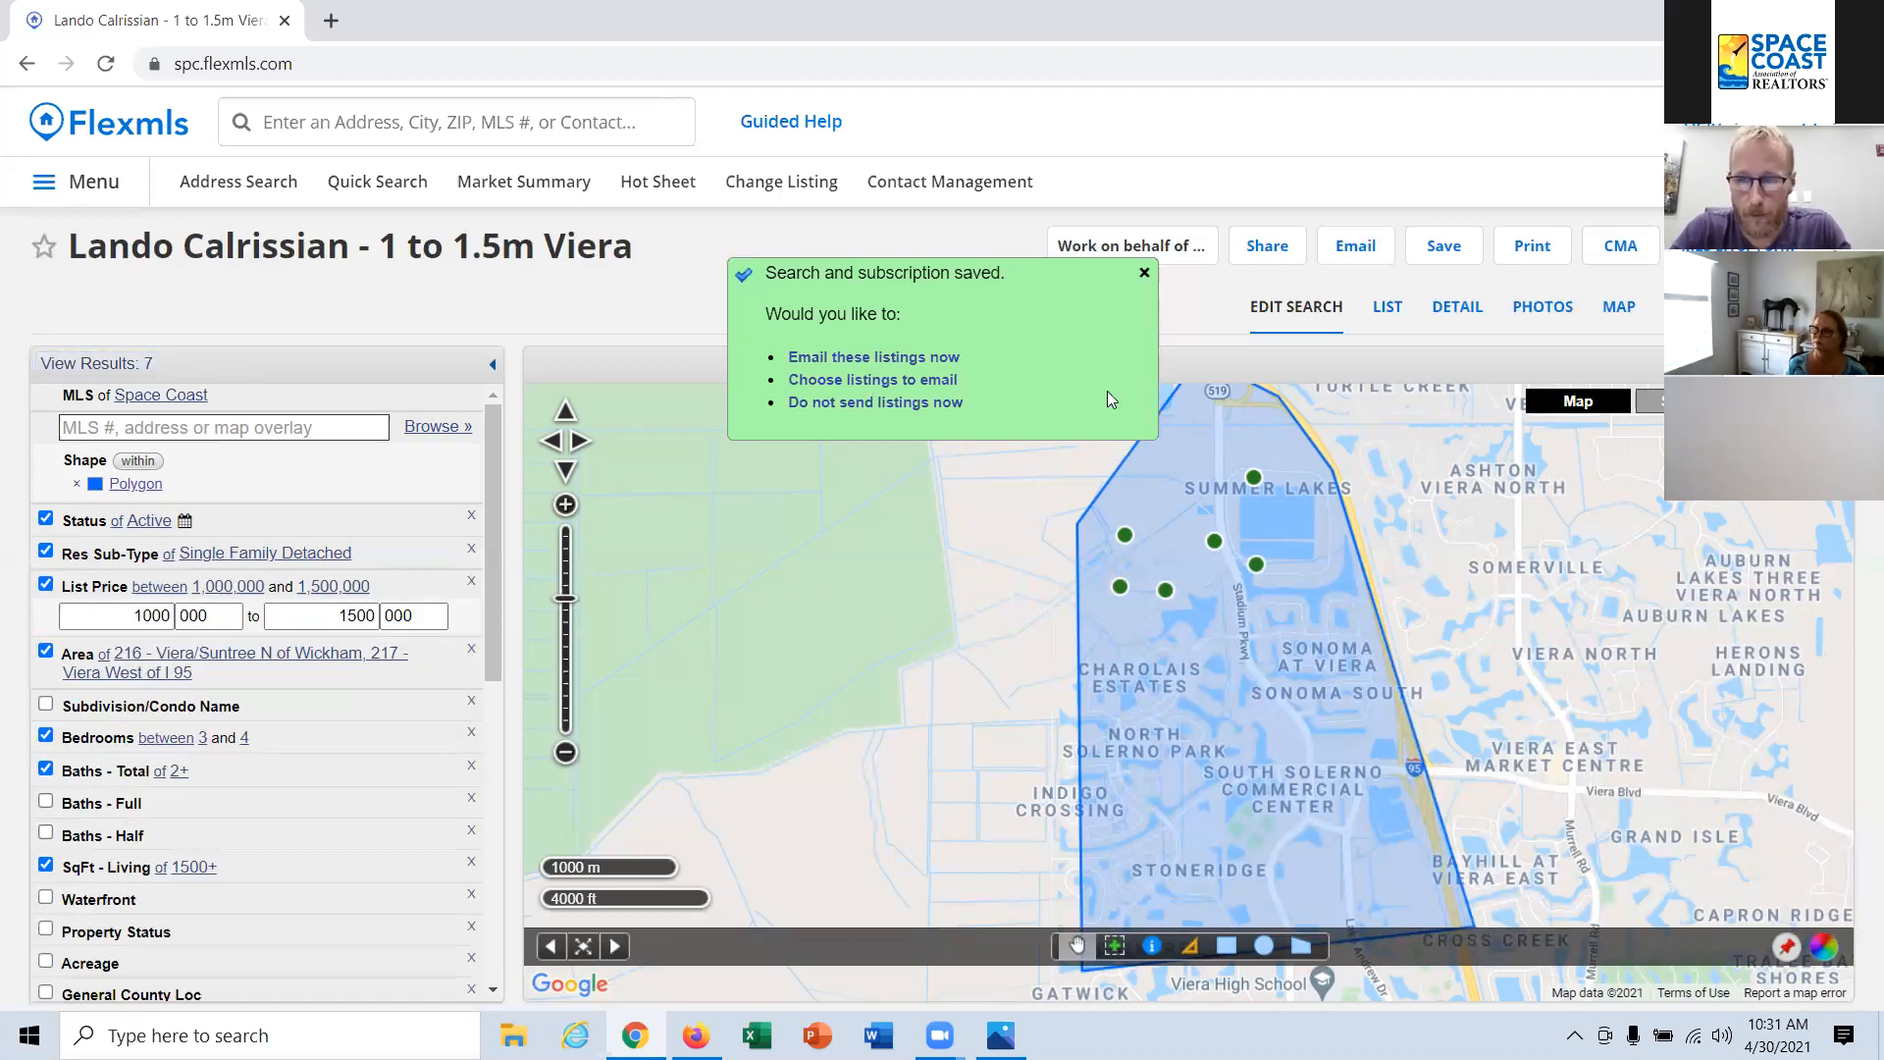
# Step: Dismiss the saved-subscription notice, check the contact's Mailinator inbox for the subscription email, and return to Flexmls
pyautogui.click(1144, 276)
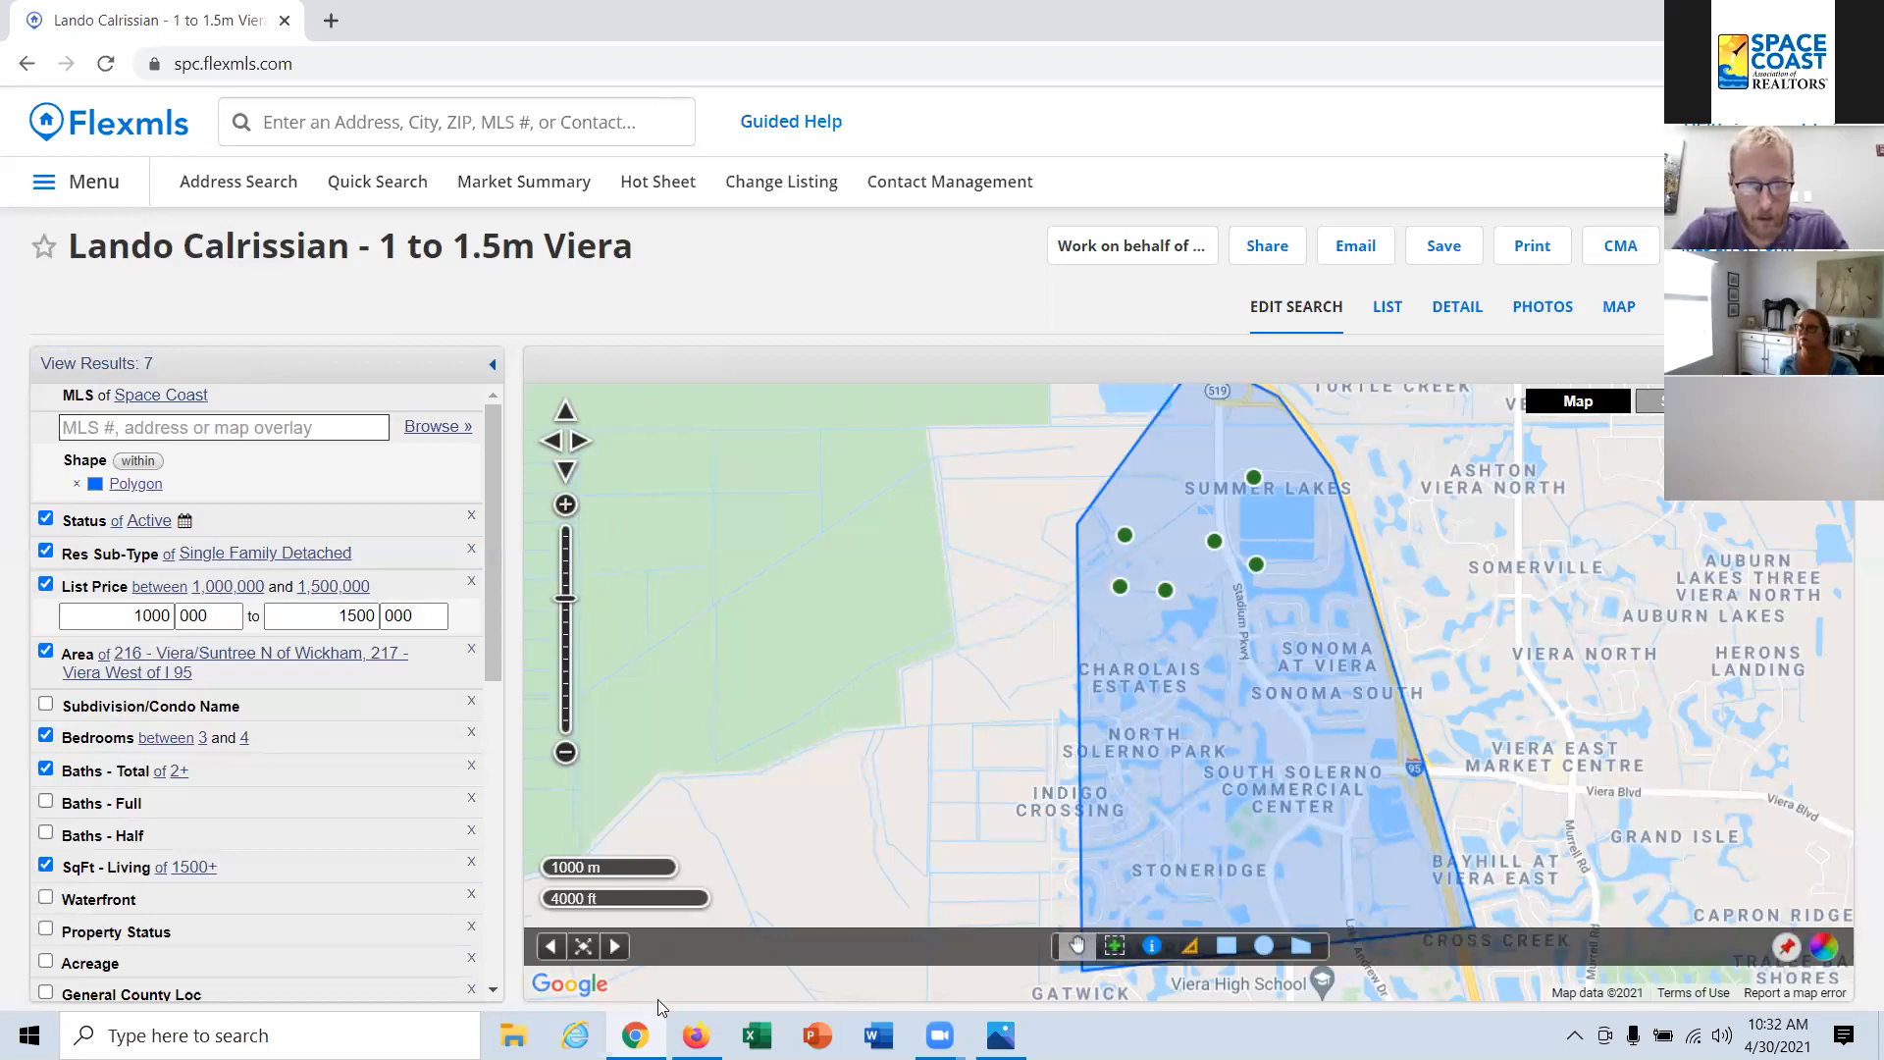
pyautogui.click(696, 1036)
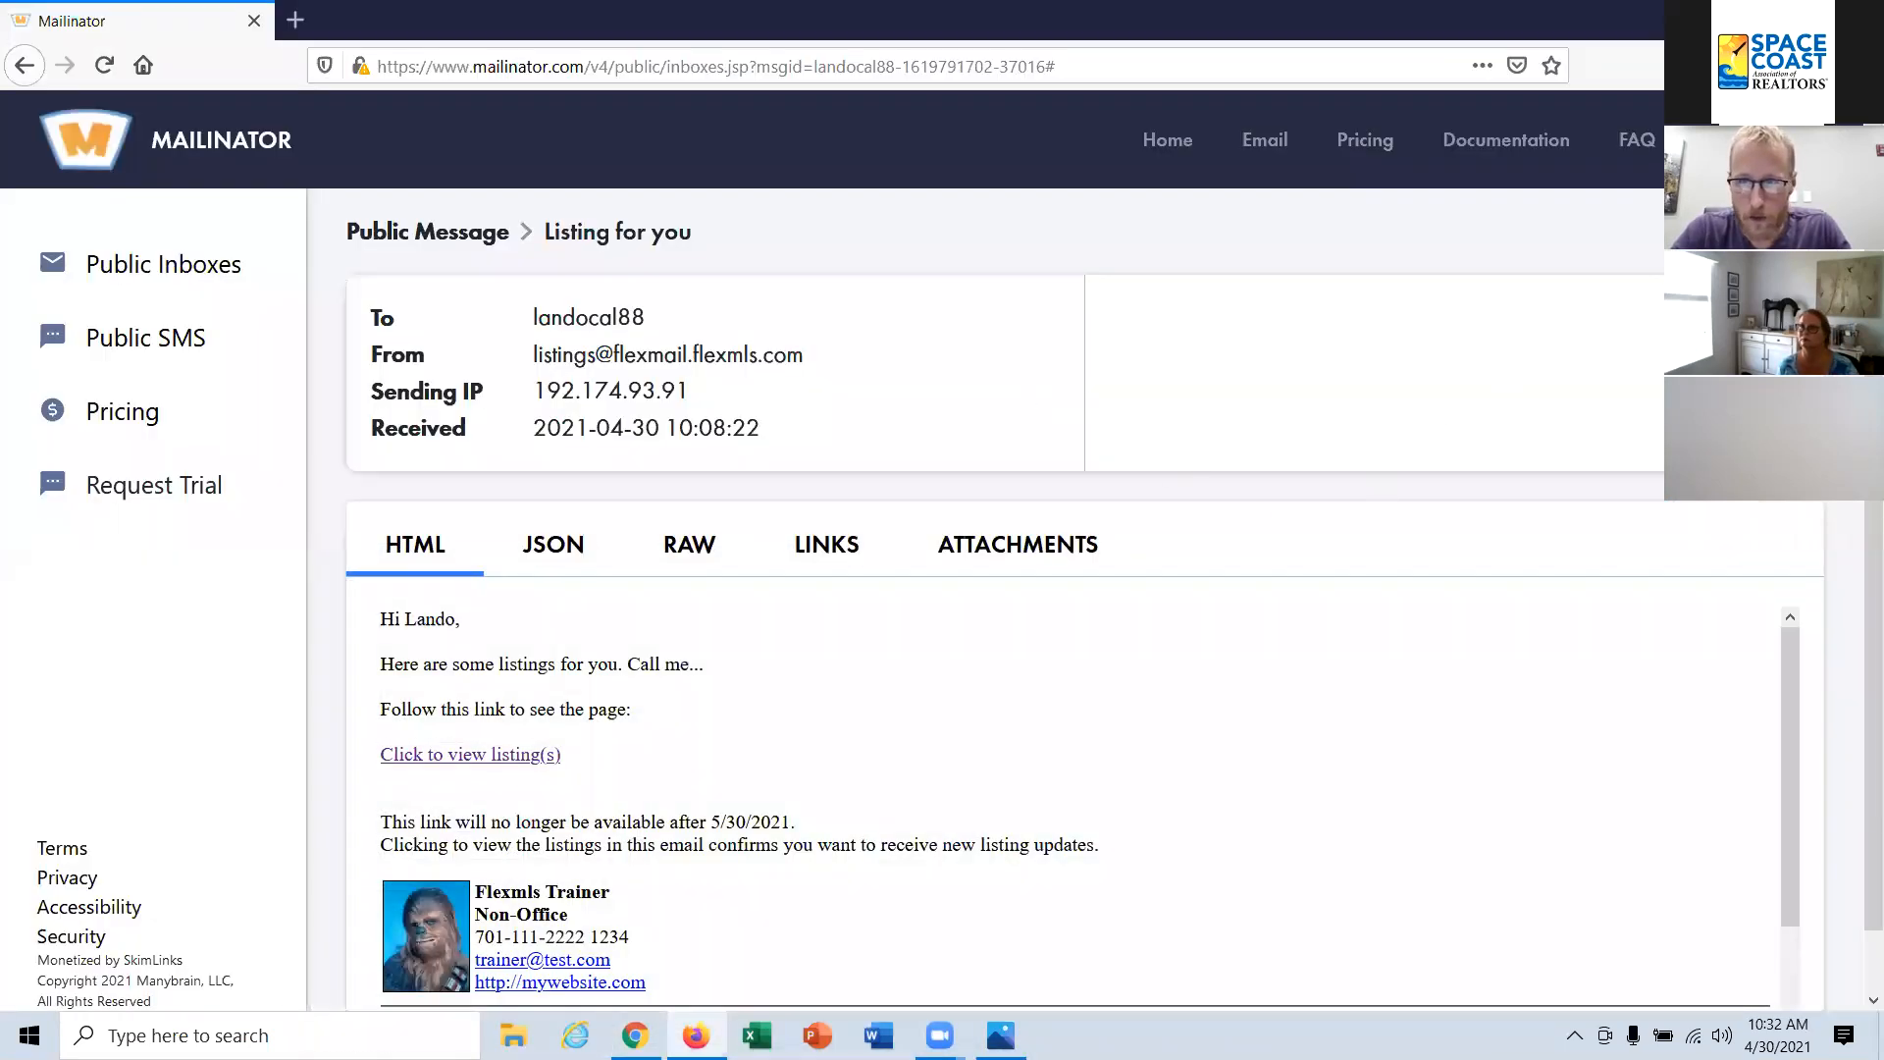
pyautogui.click(428, 232)
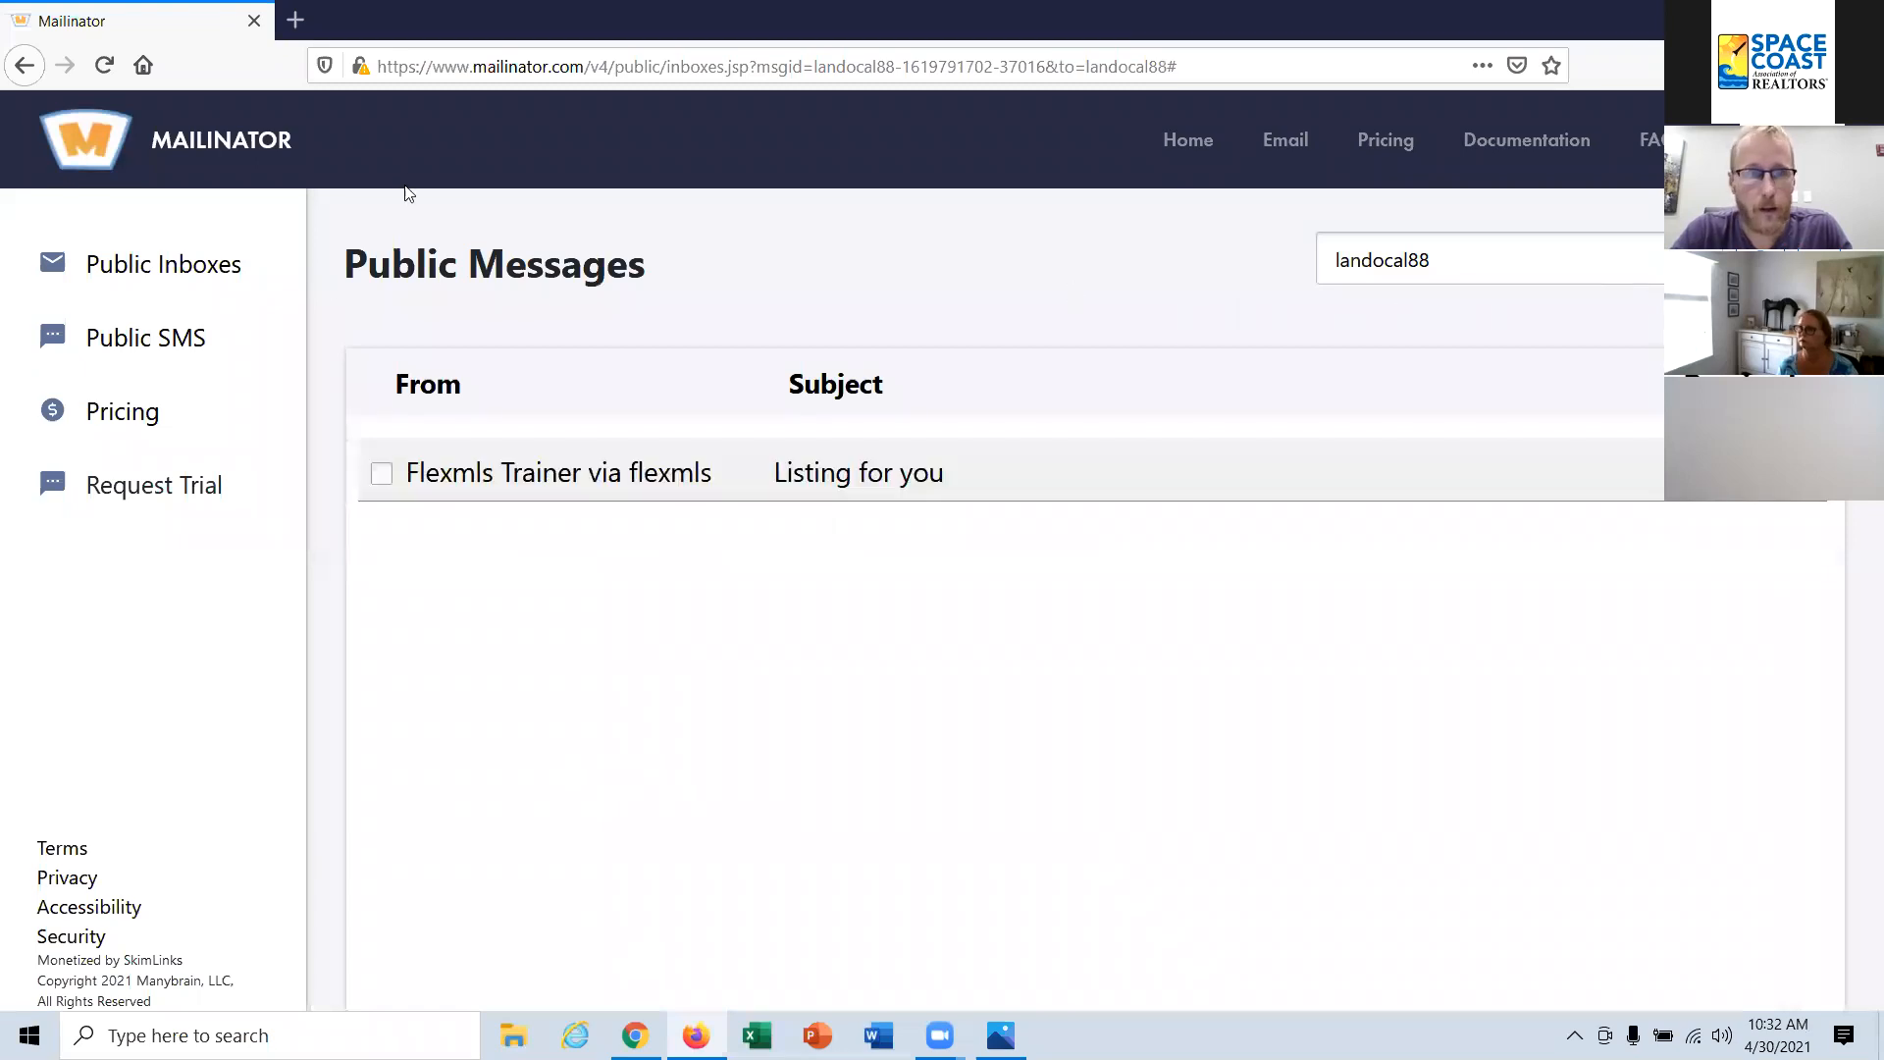
pyautogui.click(695, 1035)
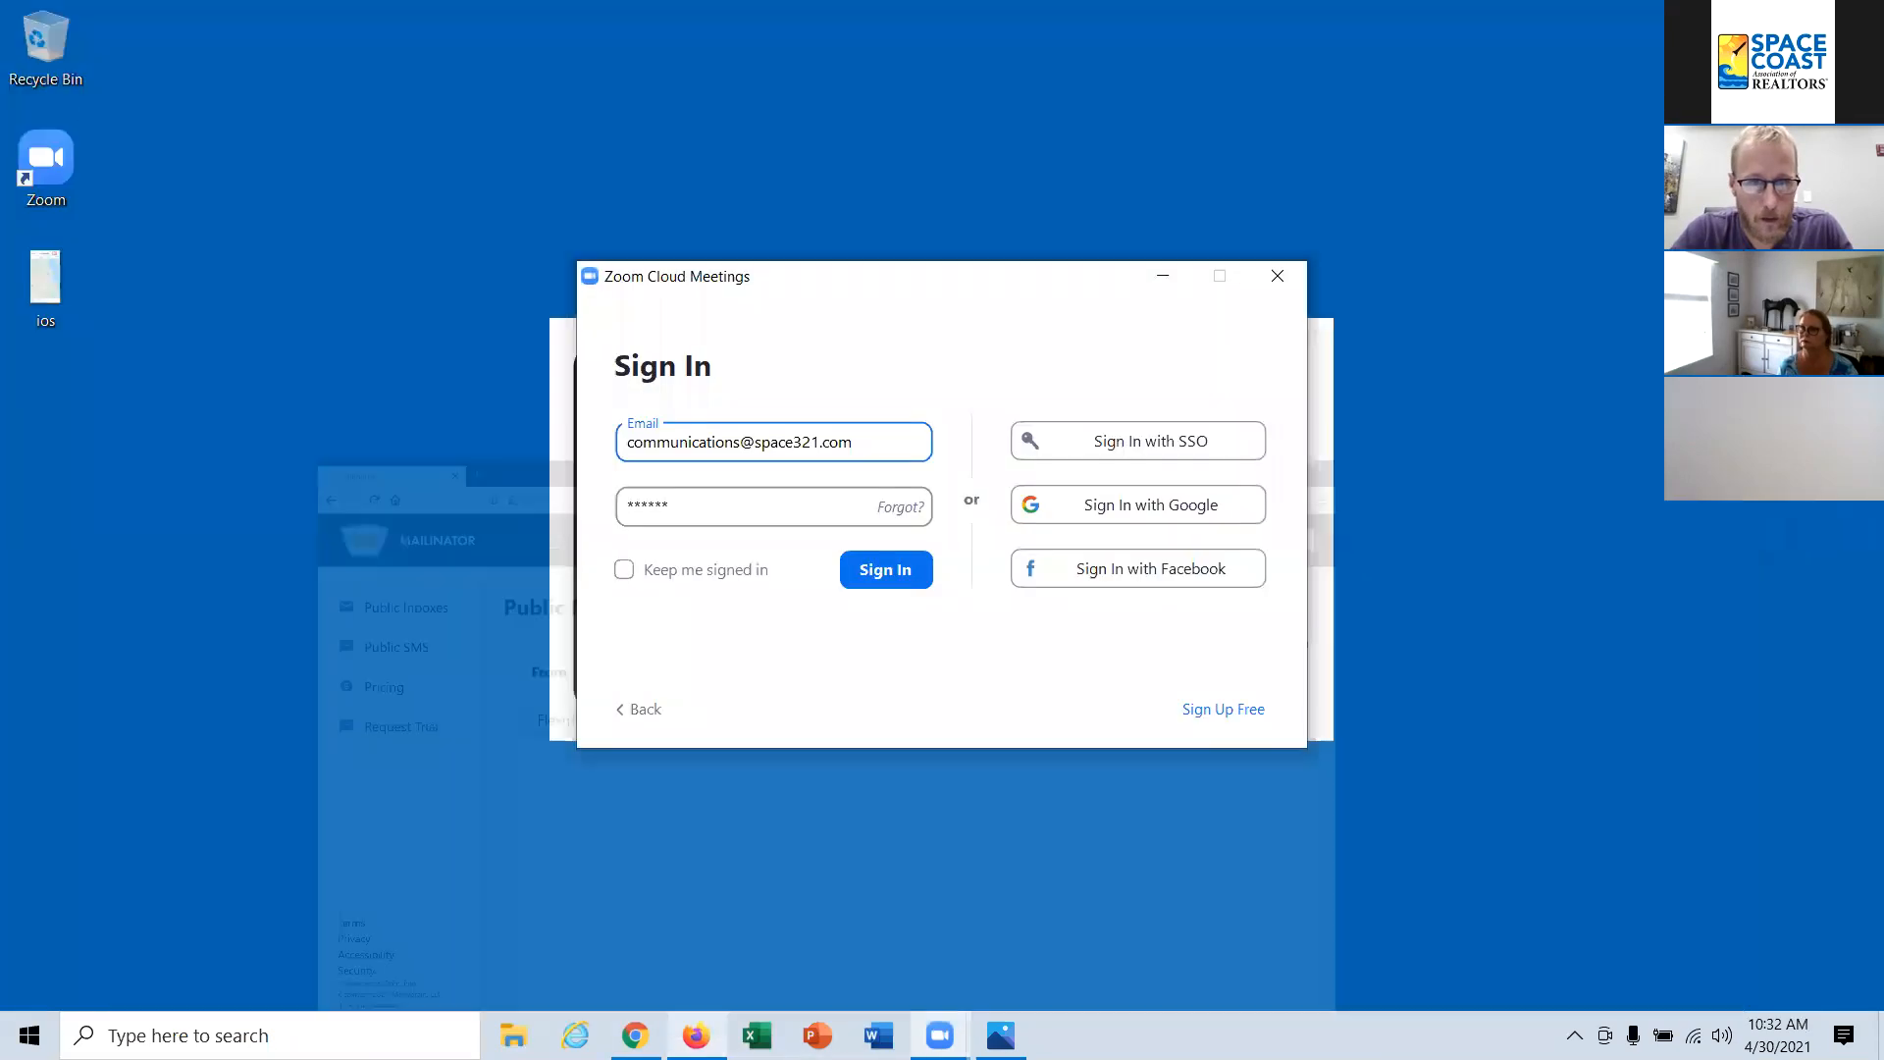
pyautogui.click(636, 1035)
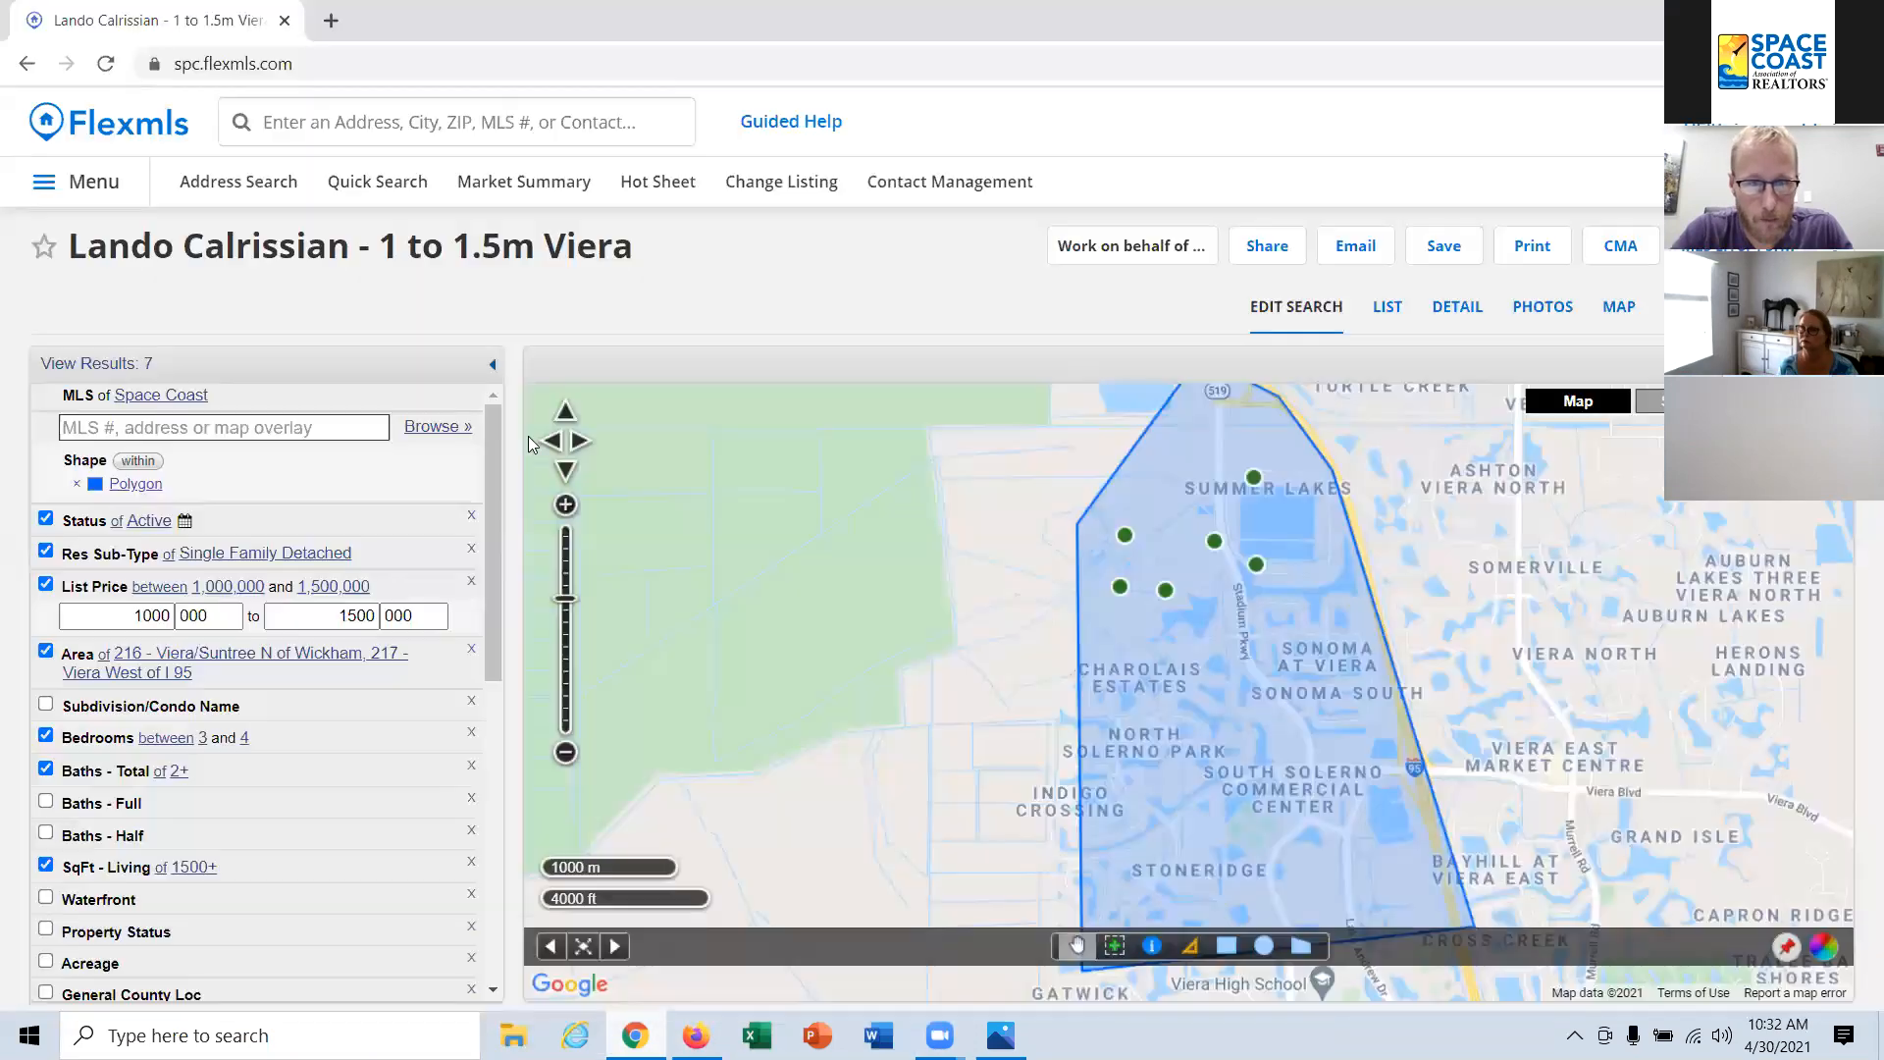
# Step: Open the subscribed contact's record in Contact Management and view its saved searches and subscriptions
pyautogui.click(926, 182)
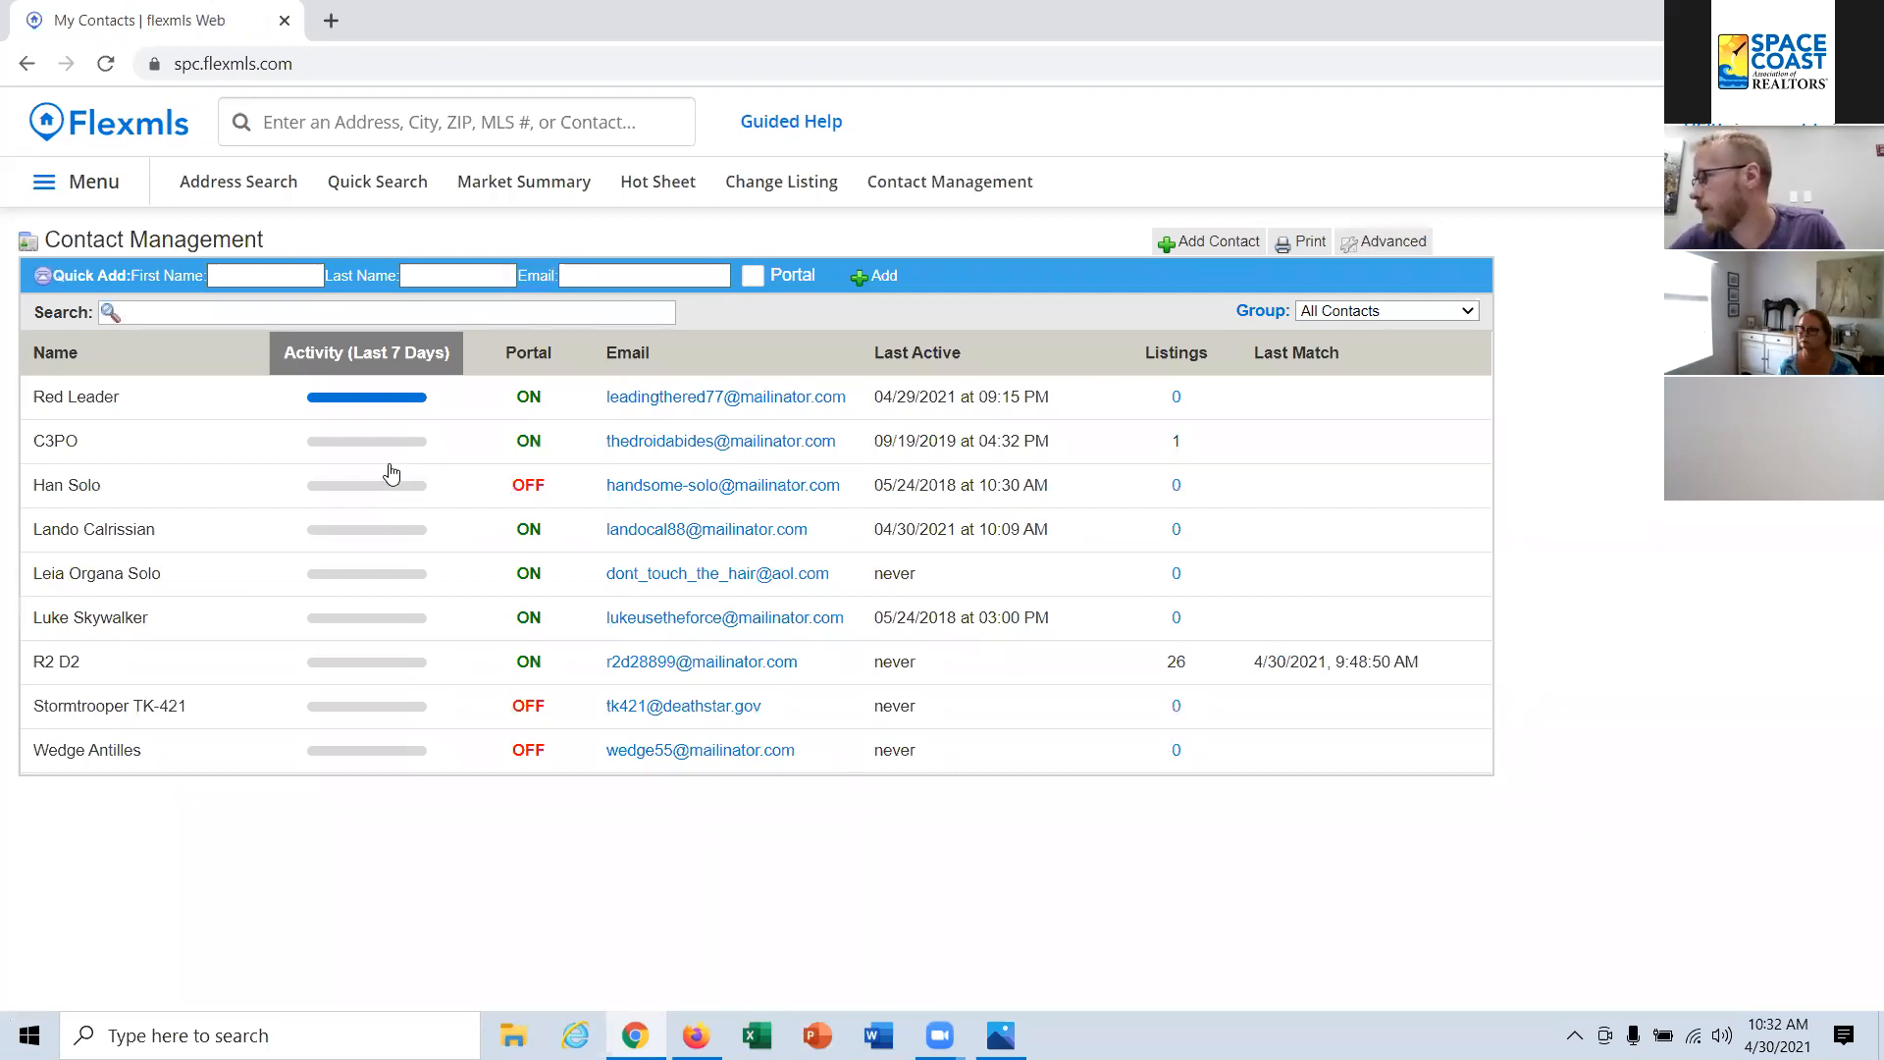
pyautogui.click(148, 531)
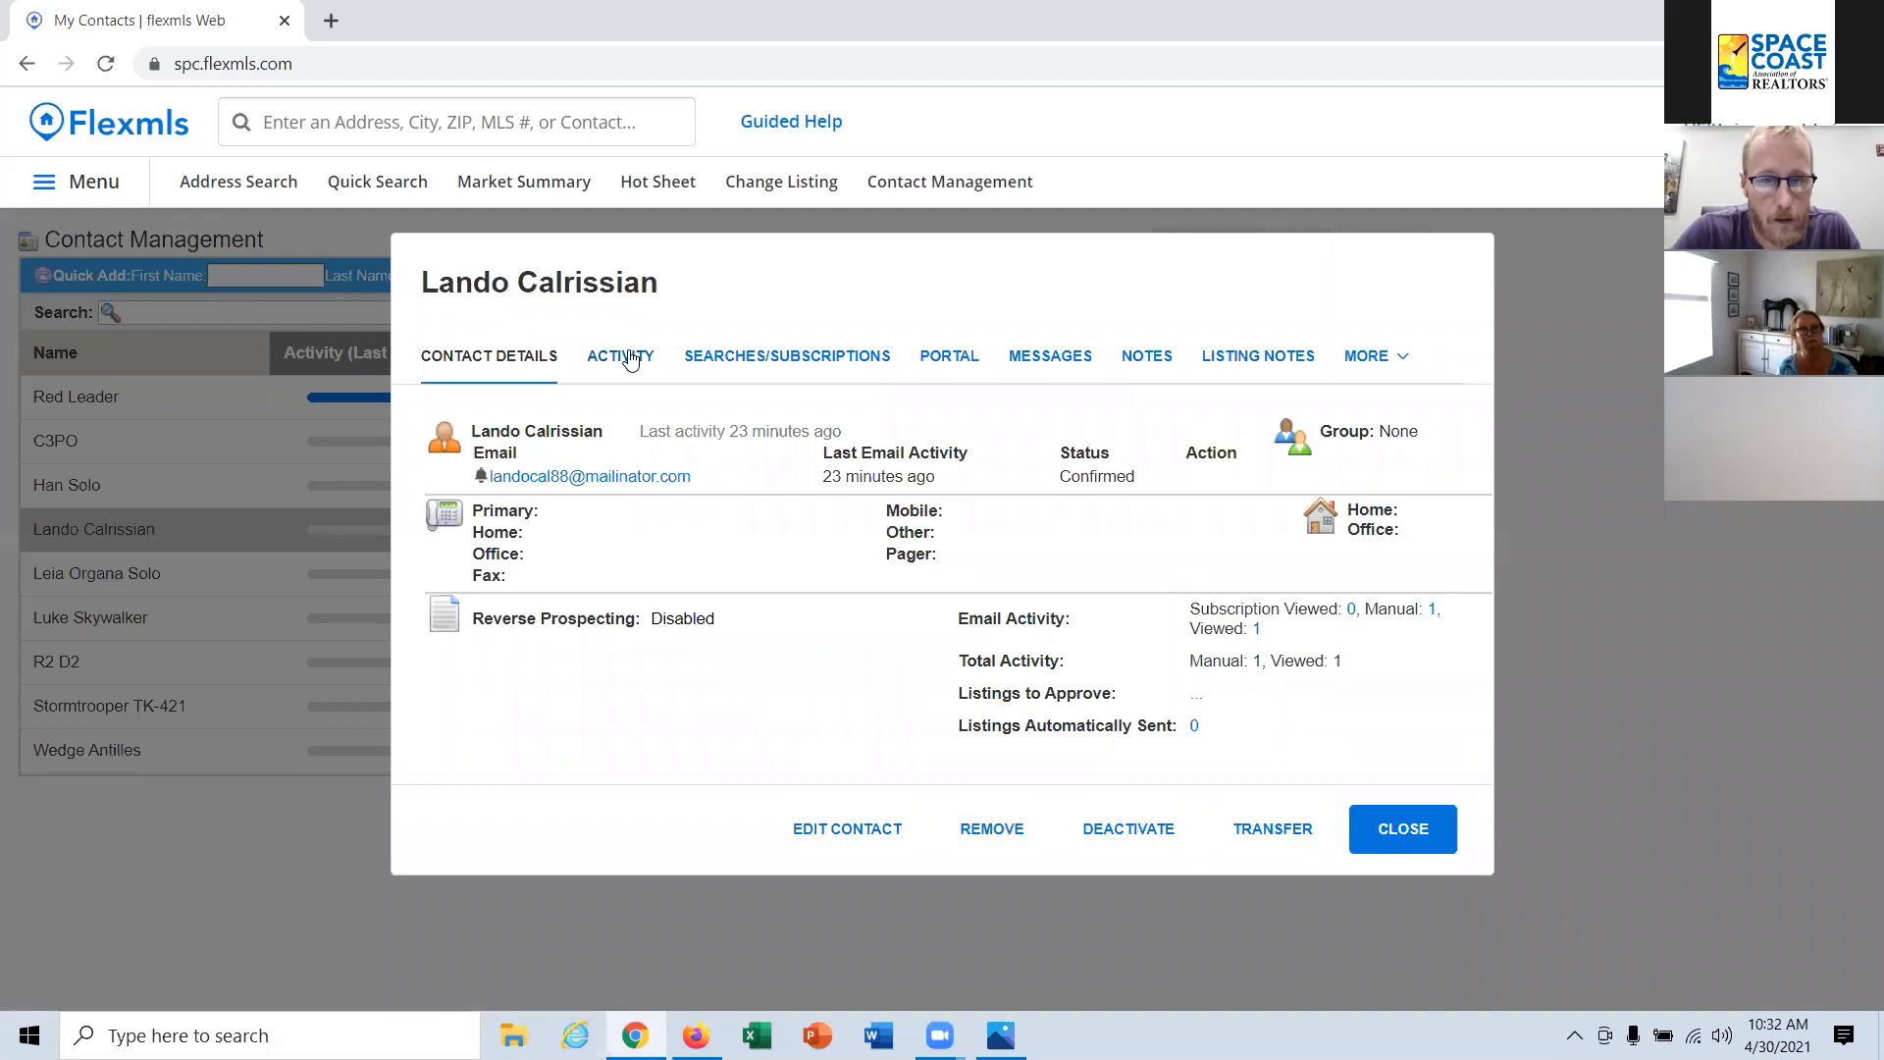
pyautogui.click(624, 359)
pyautogui.click(727, 351)
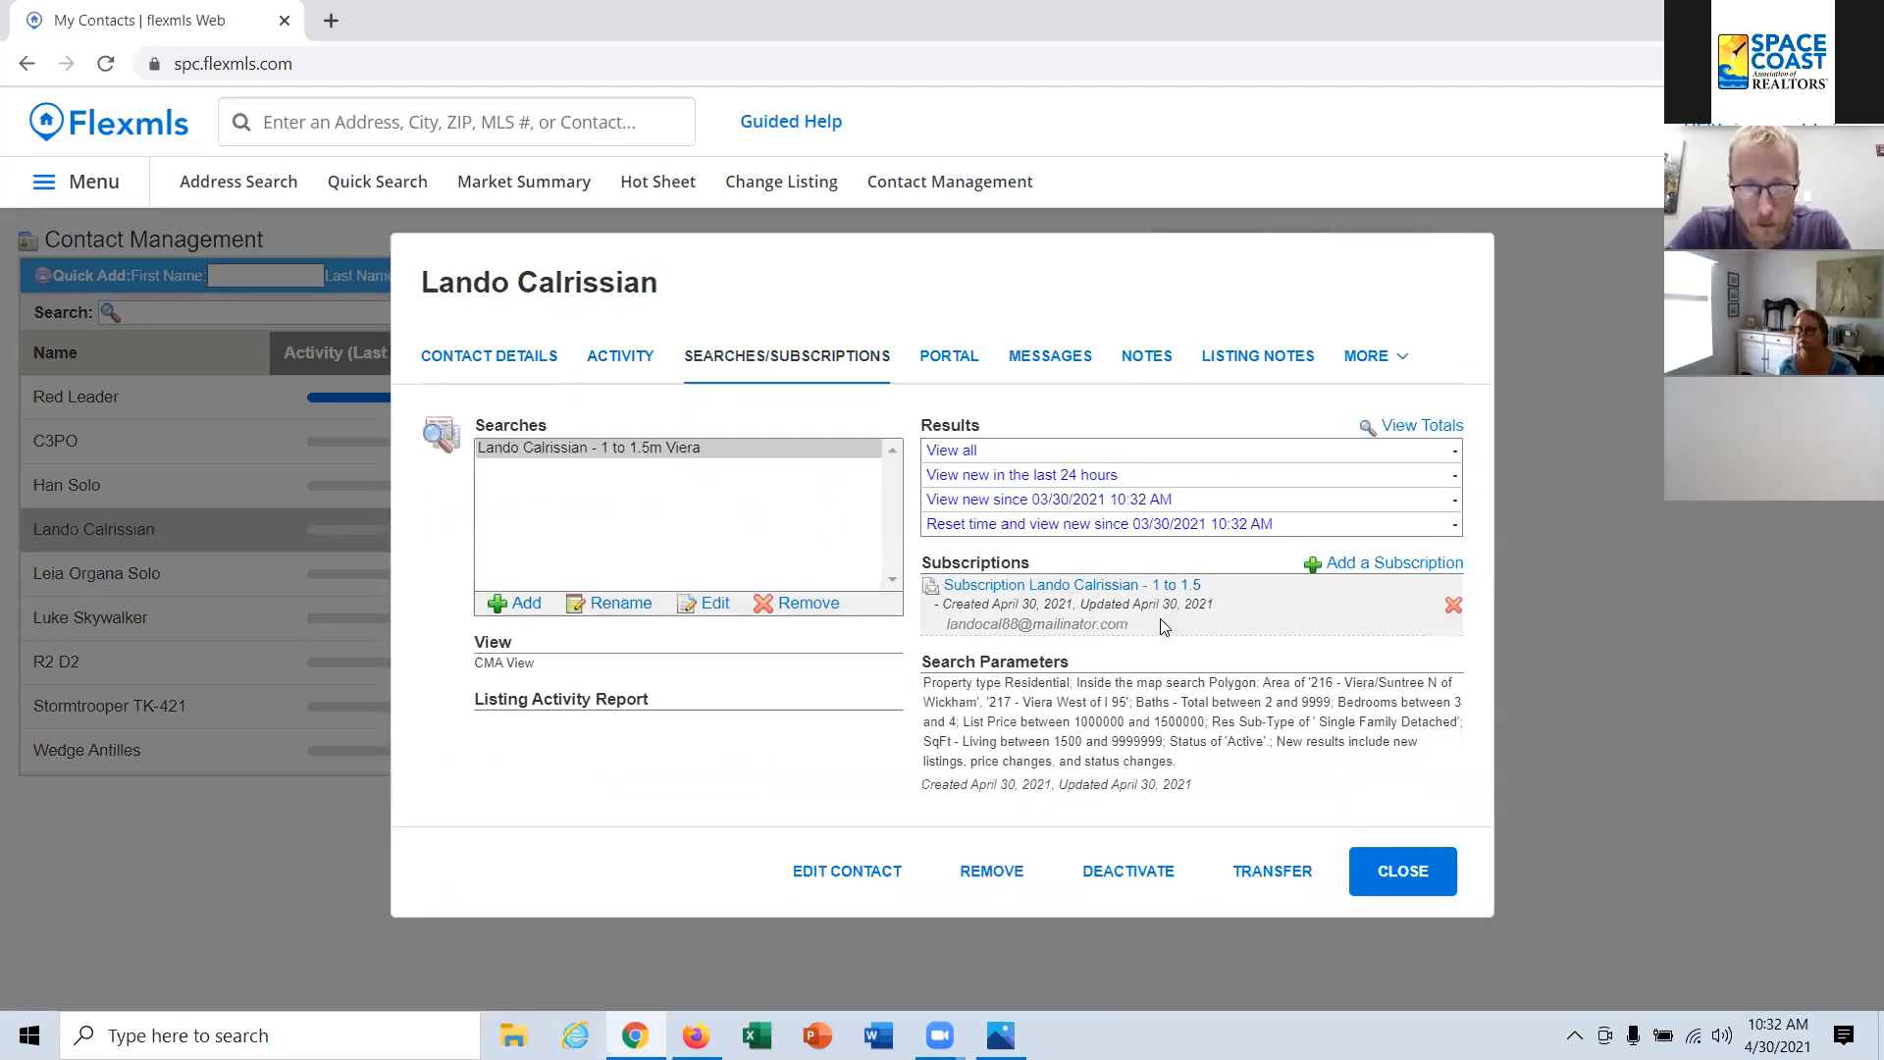
# Step: Switch to Mailinator in Firefox and reload the subscribed contact's public inbox
pyautogui.click(636, 1035)
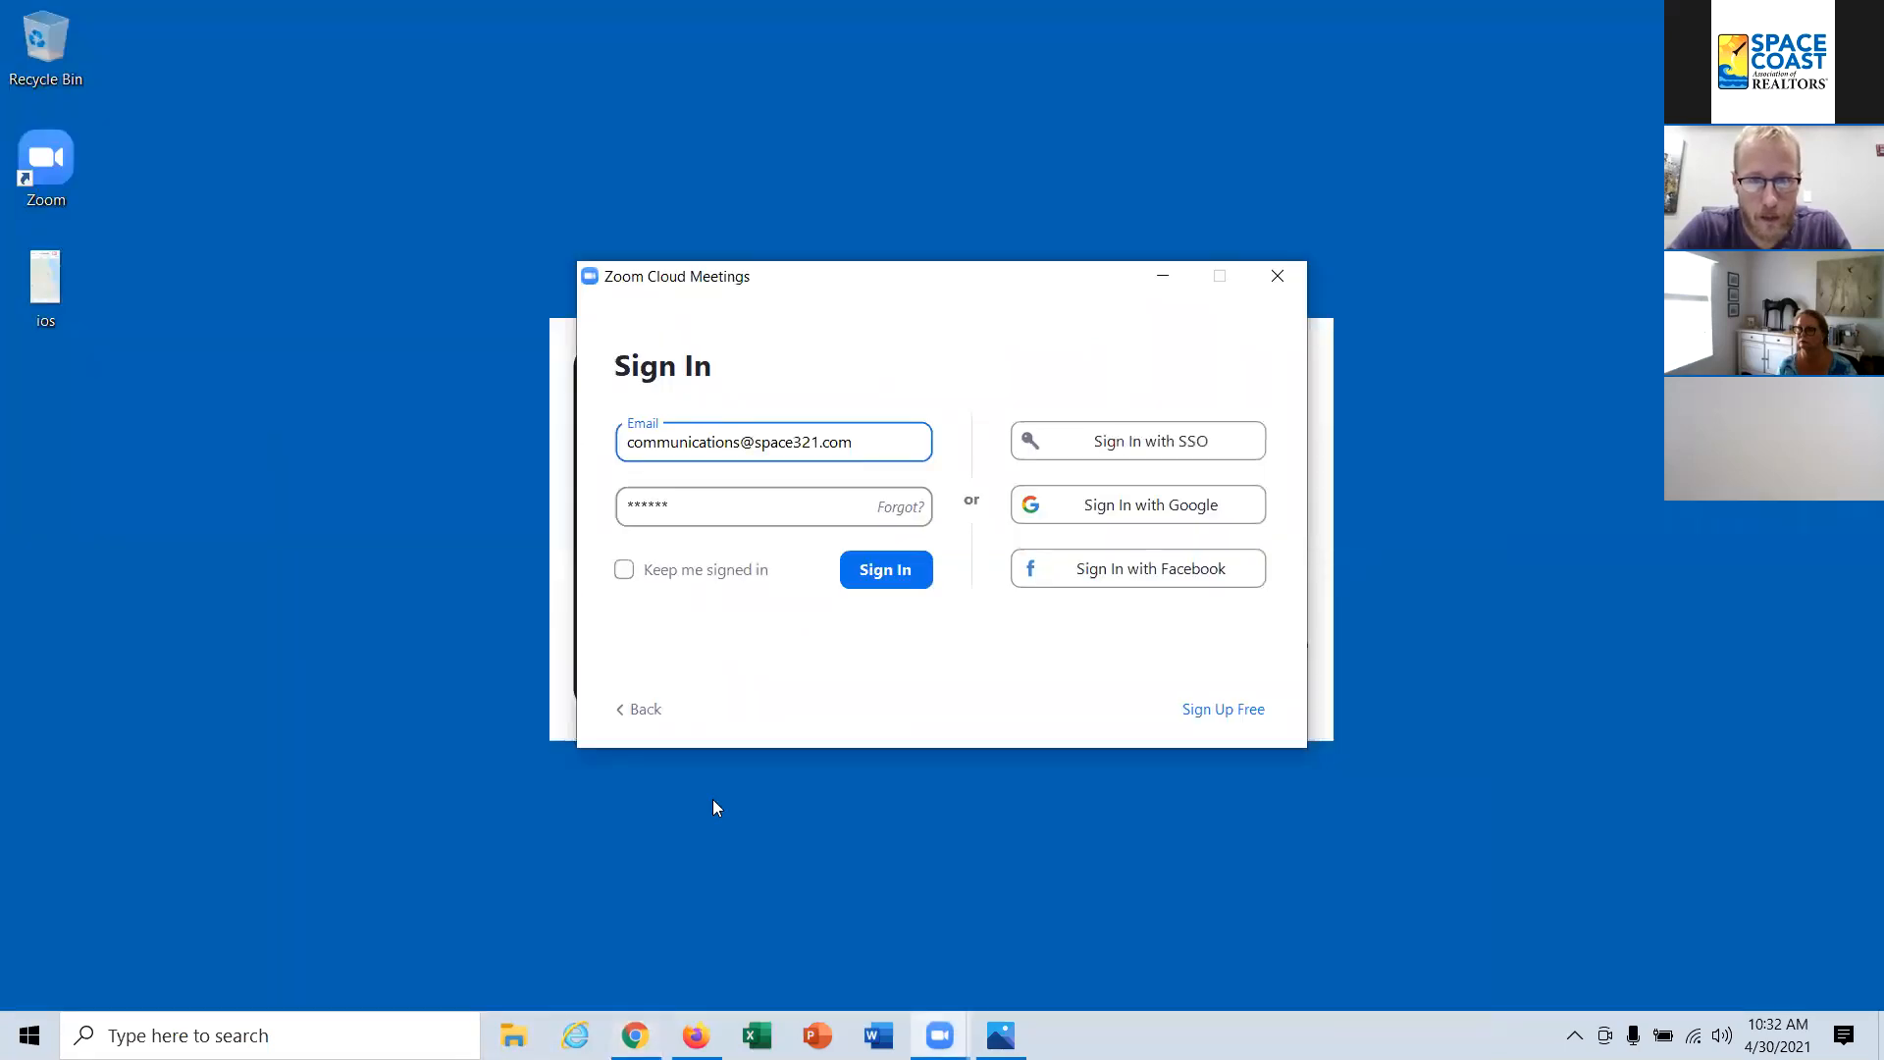
pyautogui.click(636, 1035)
pyautogui.click(696, 1035)
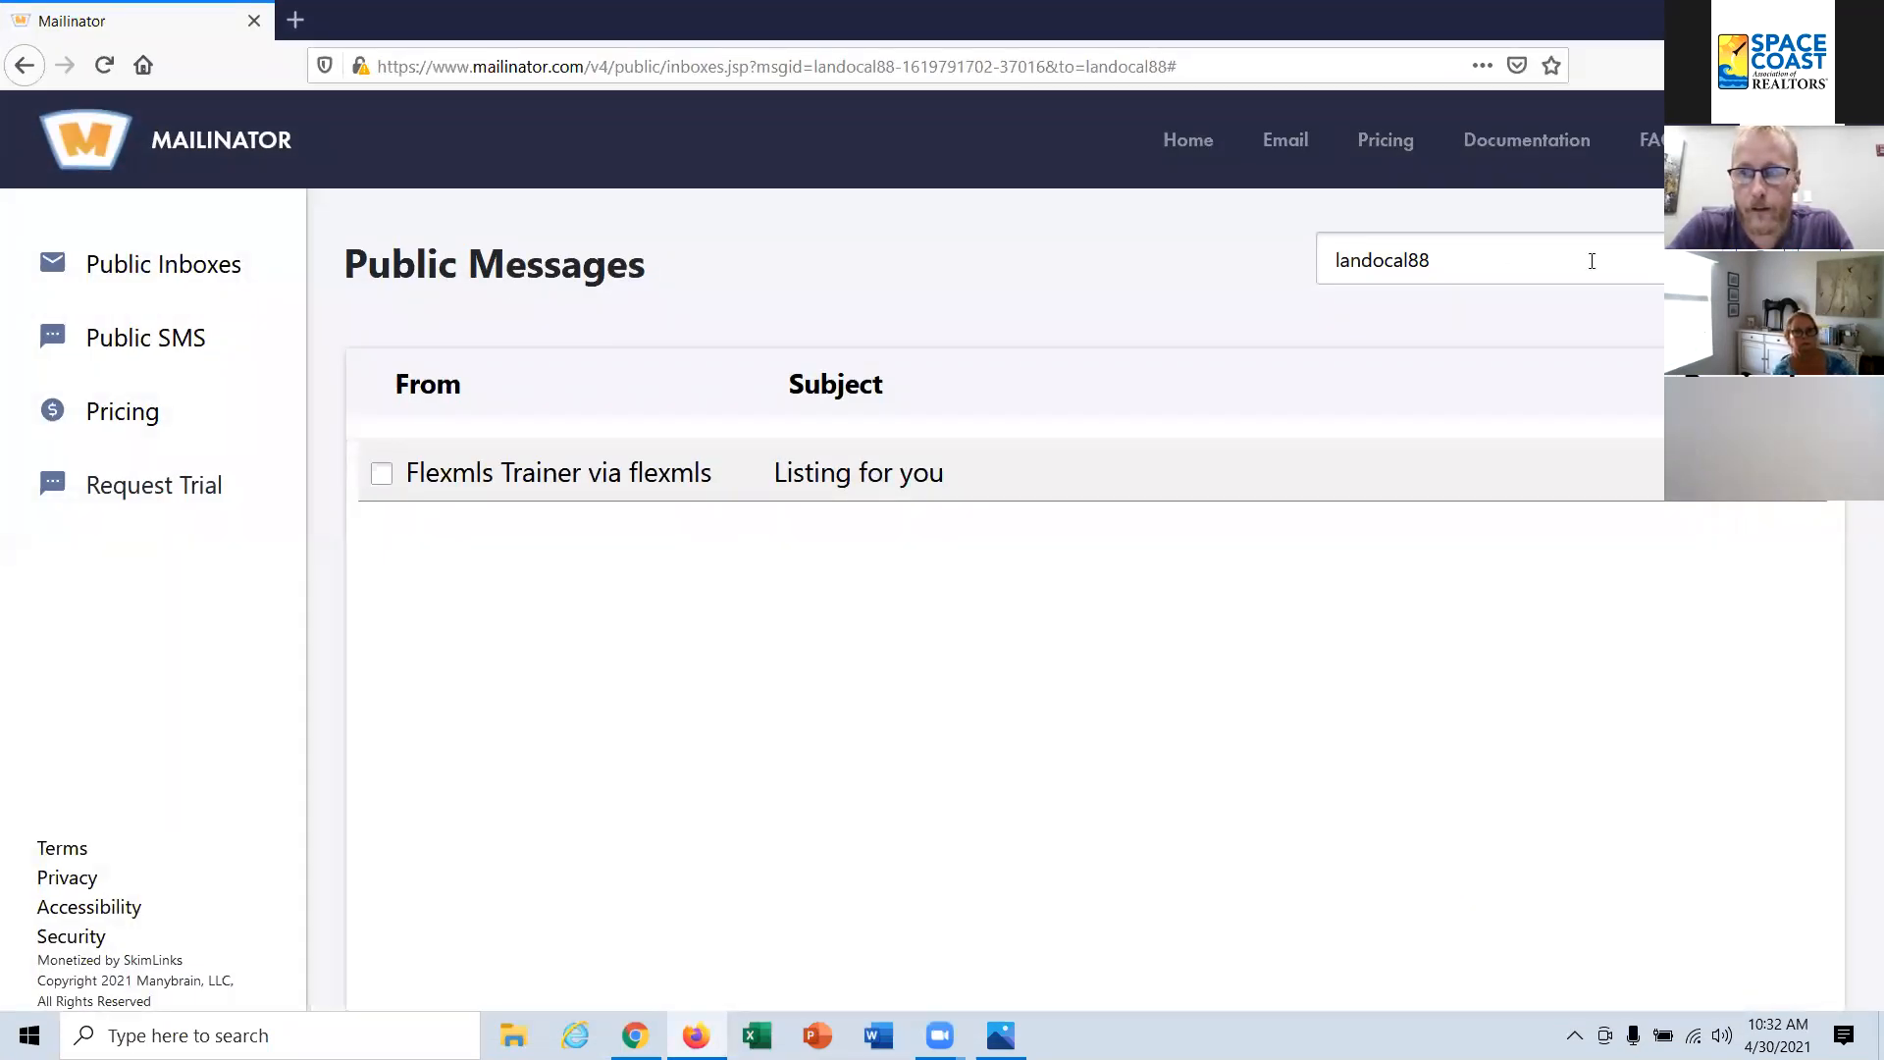
pyautogui.click(467, 64)
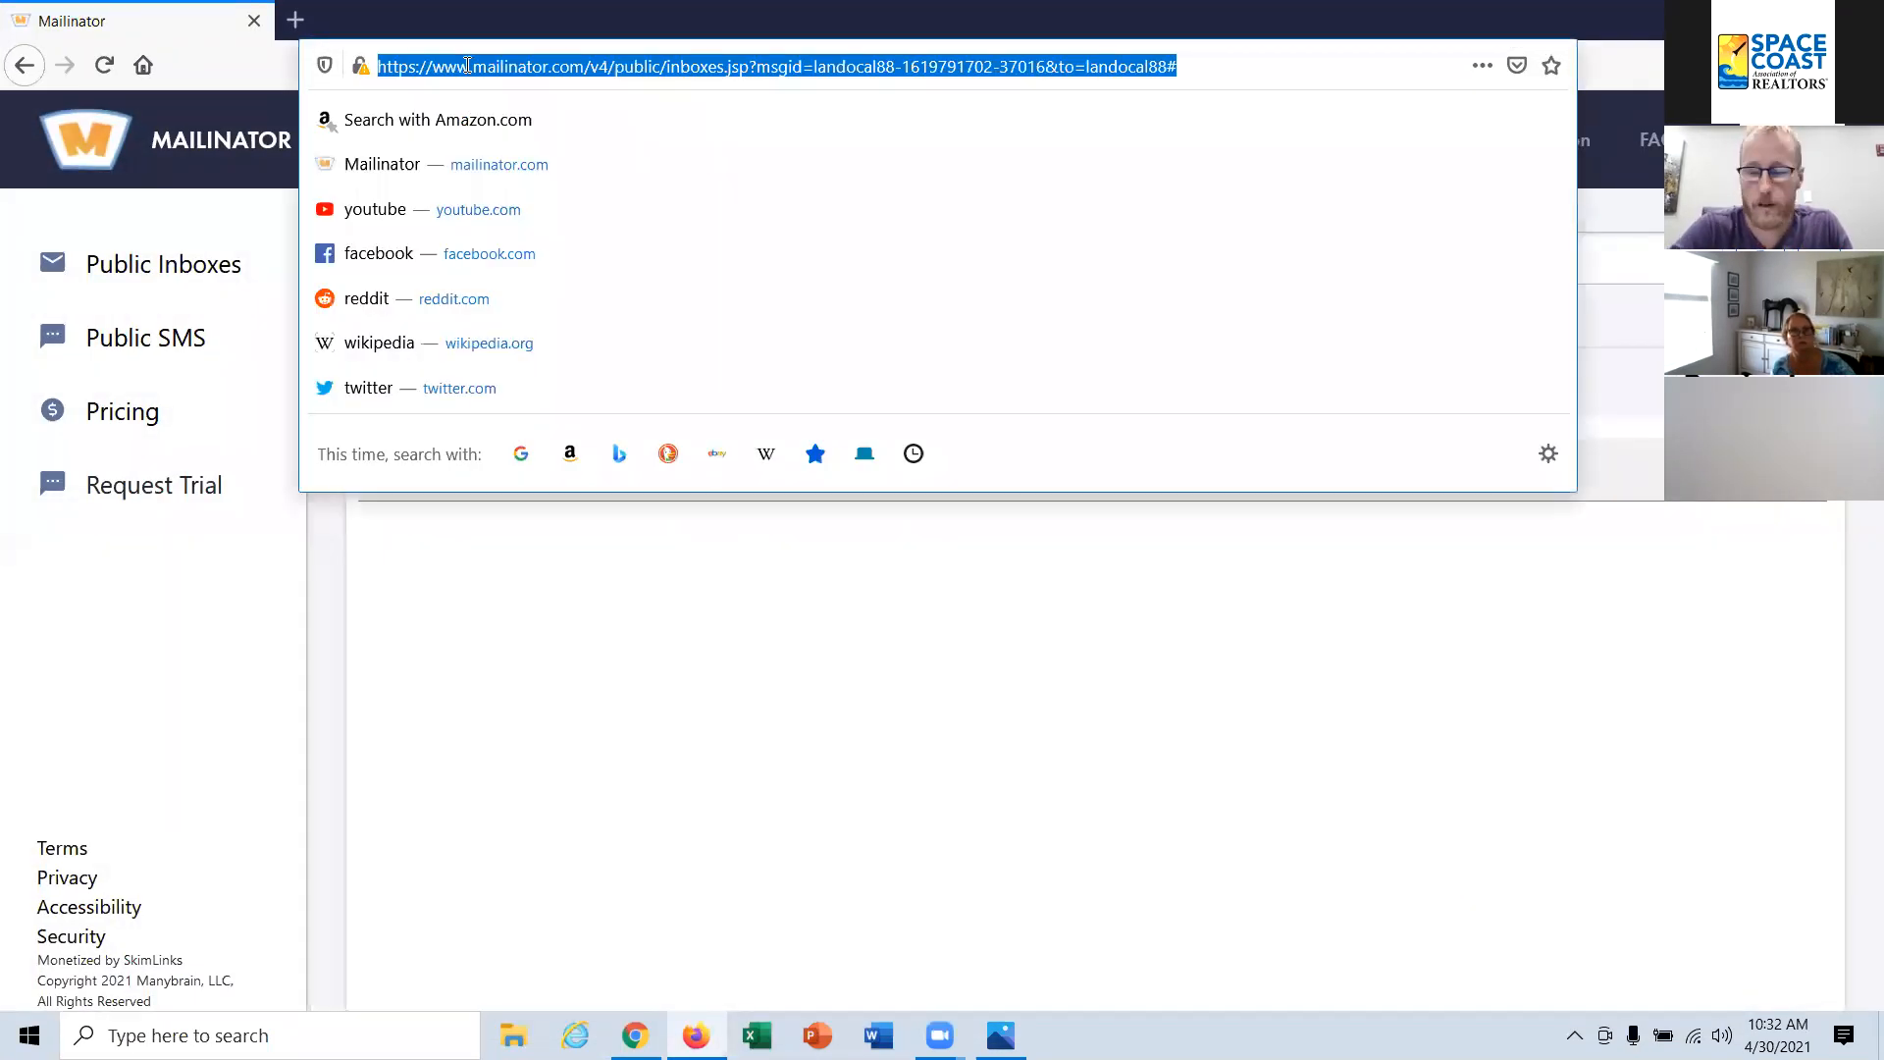
pyautogui.press('Return')
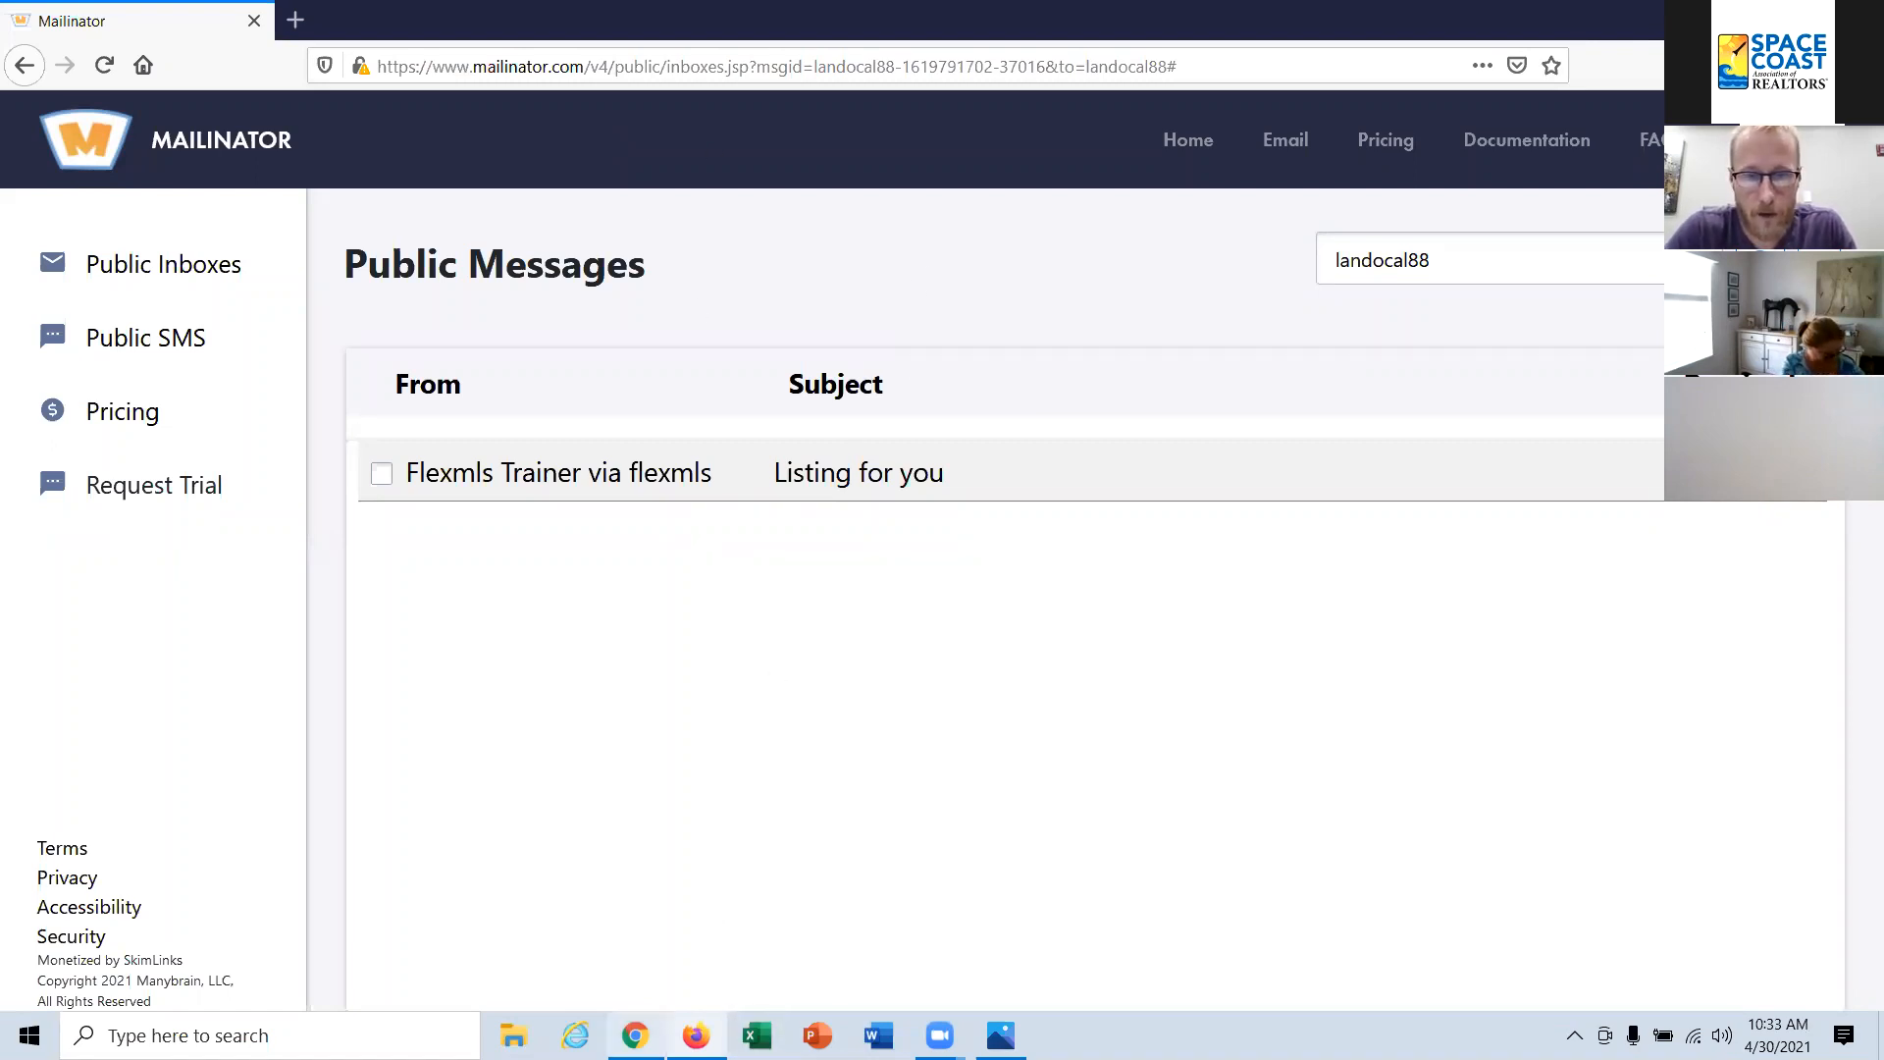
# Step: Switch back to Flexmls, close the open contact record, and attach the saved search "Malabar hot sheet" to the second contact in the list
pyautogui.moveTo(635, 1035)
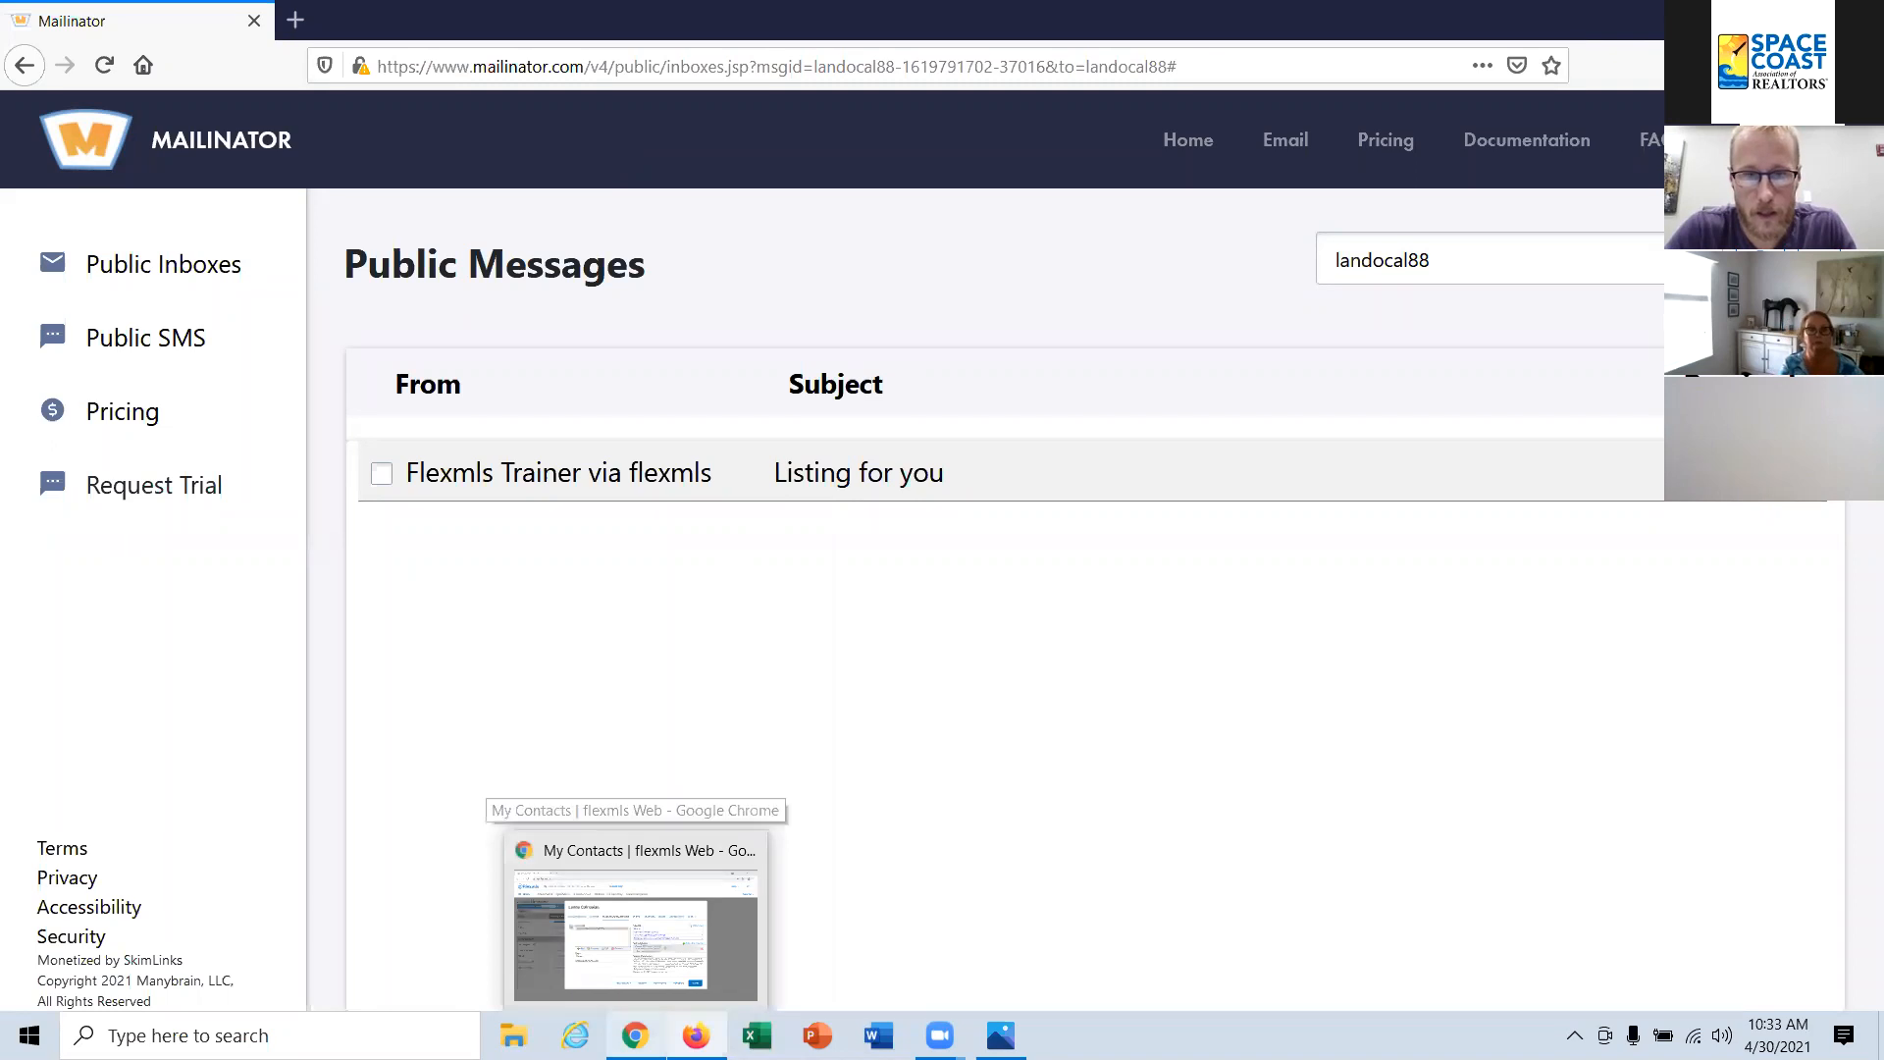
pyautogui.click(628, 922)
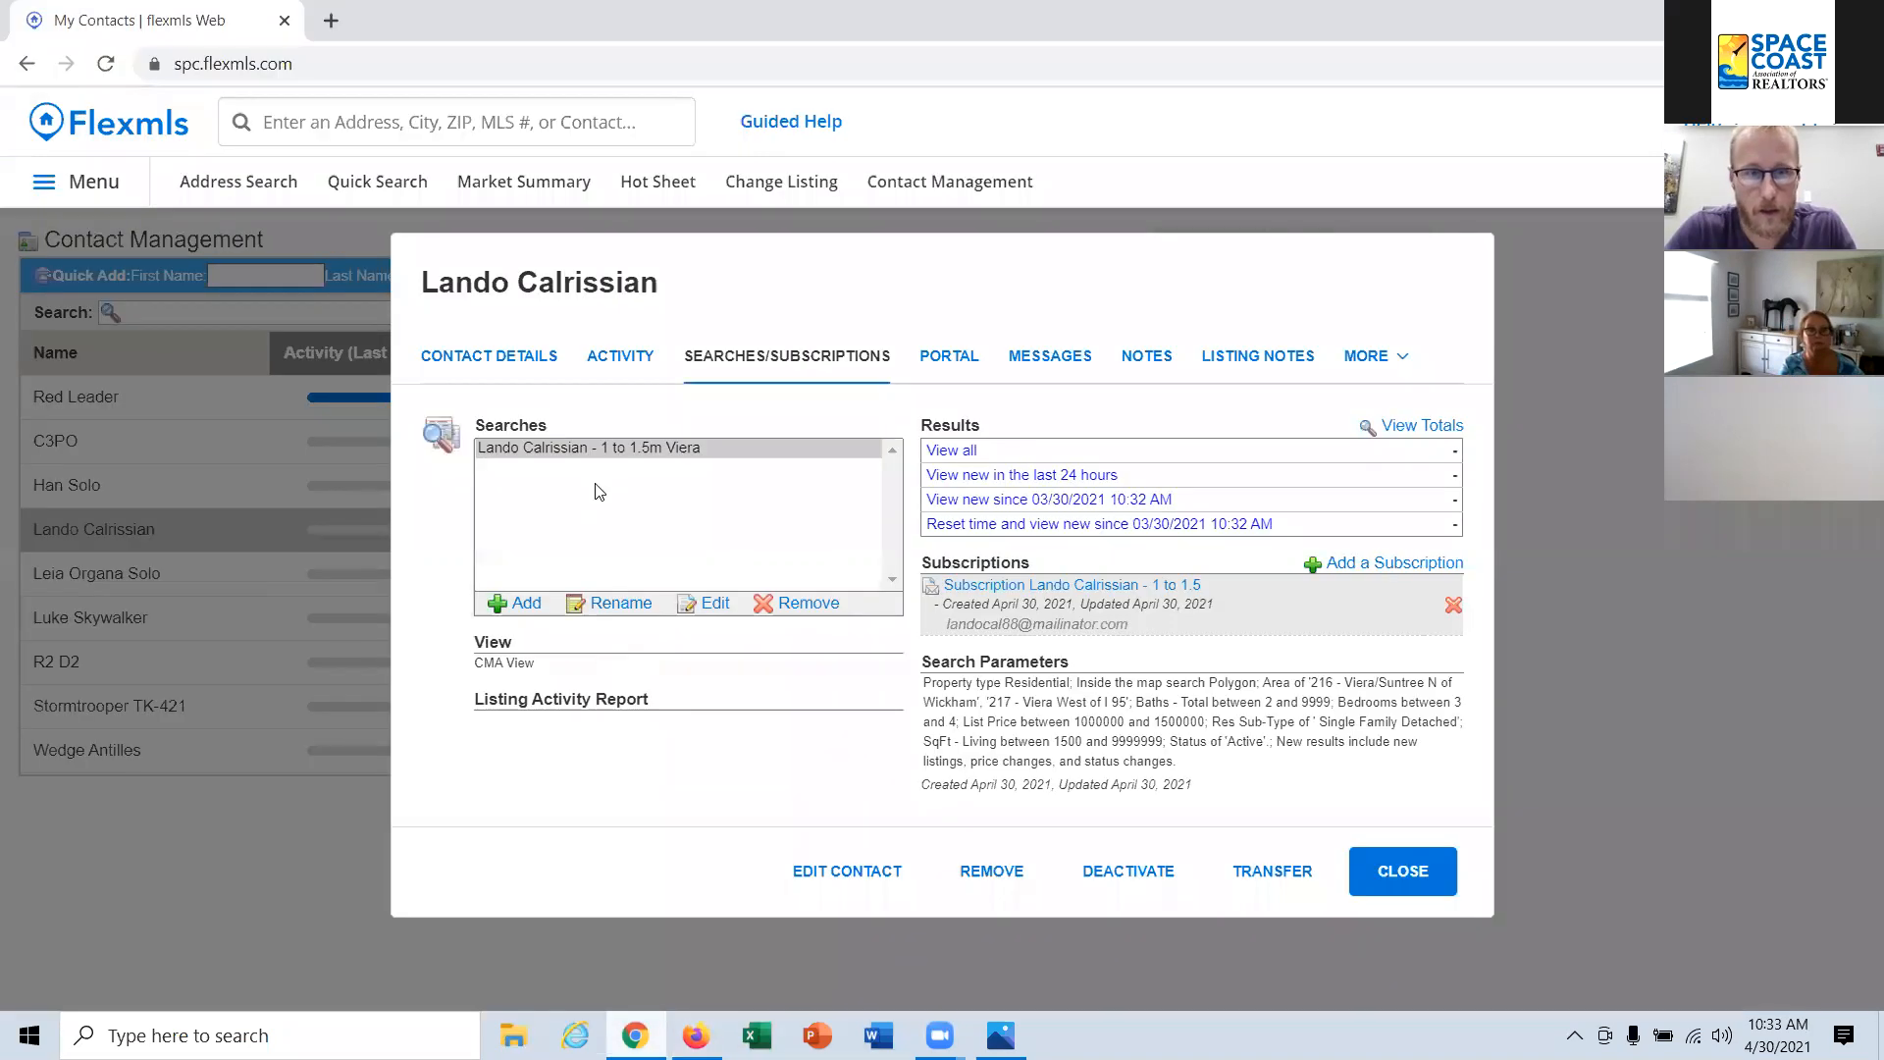
pyautogui.click(1417, 888)
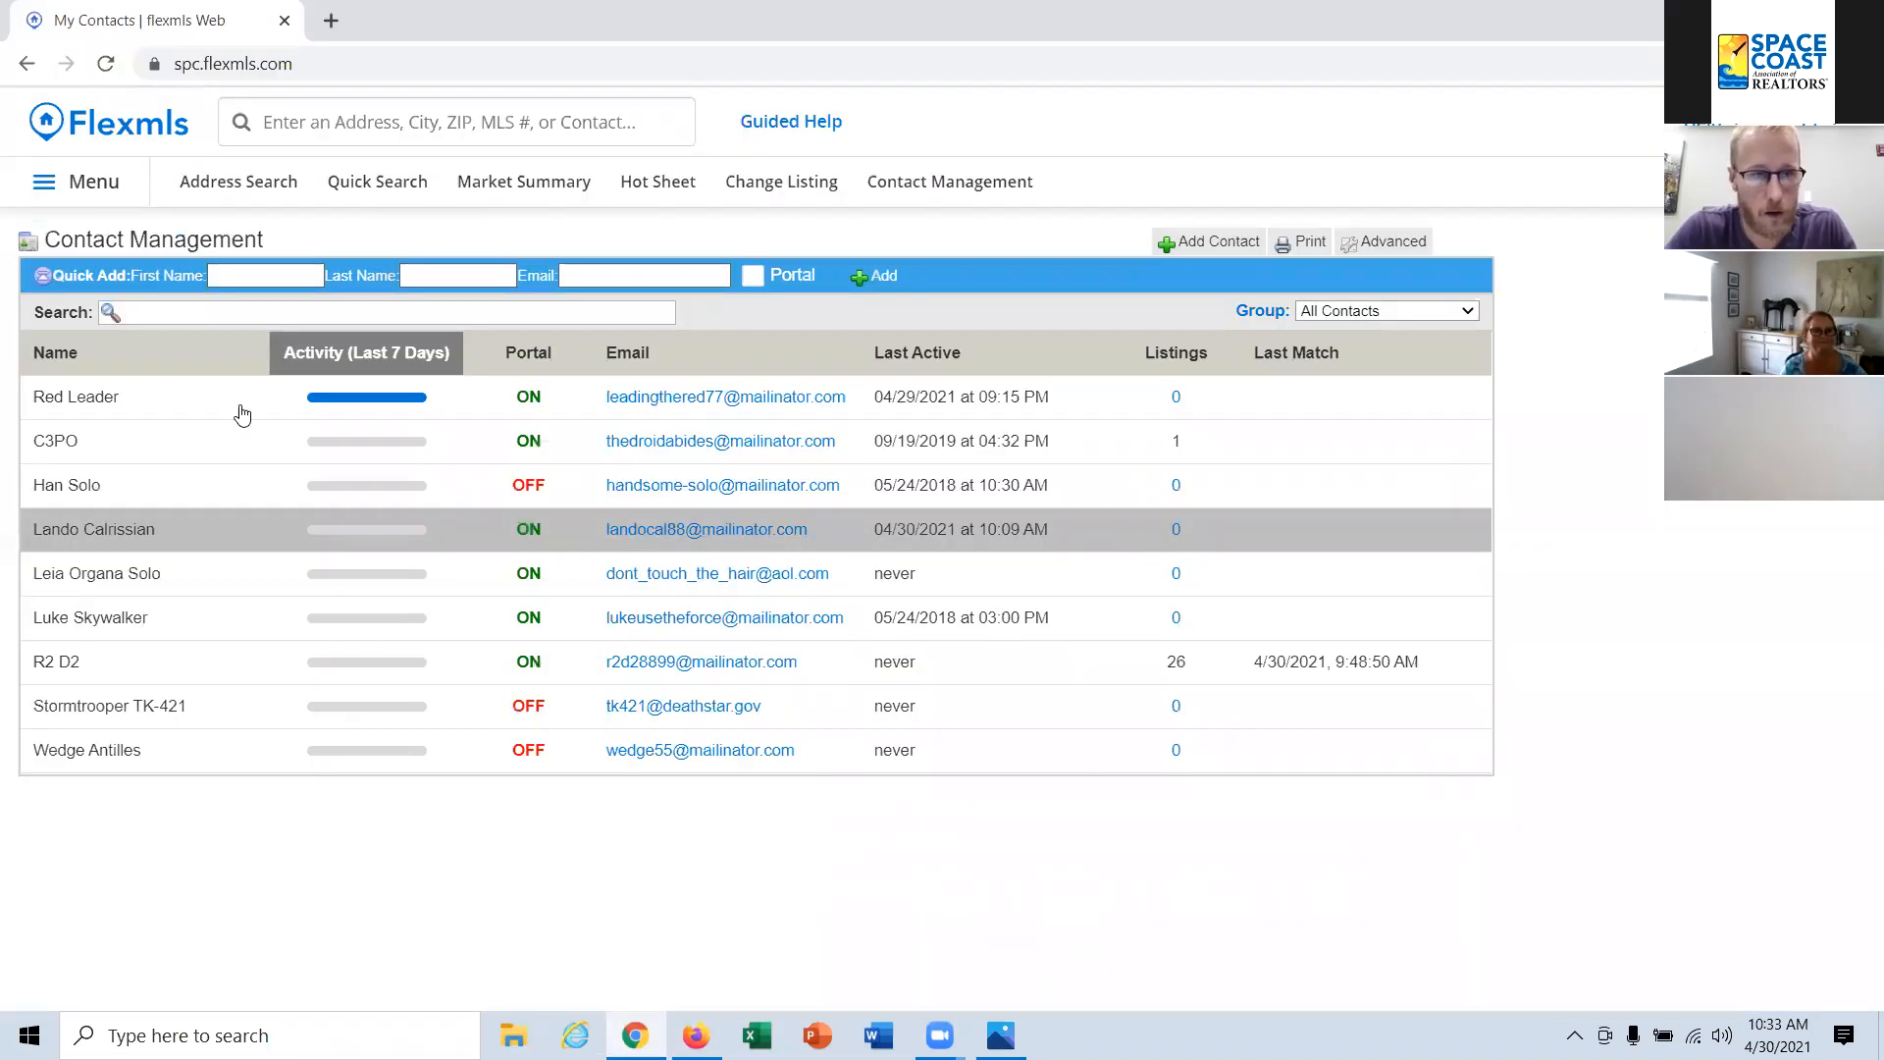
pyautogui.click(248, 446)
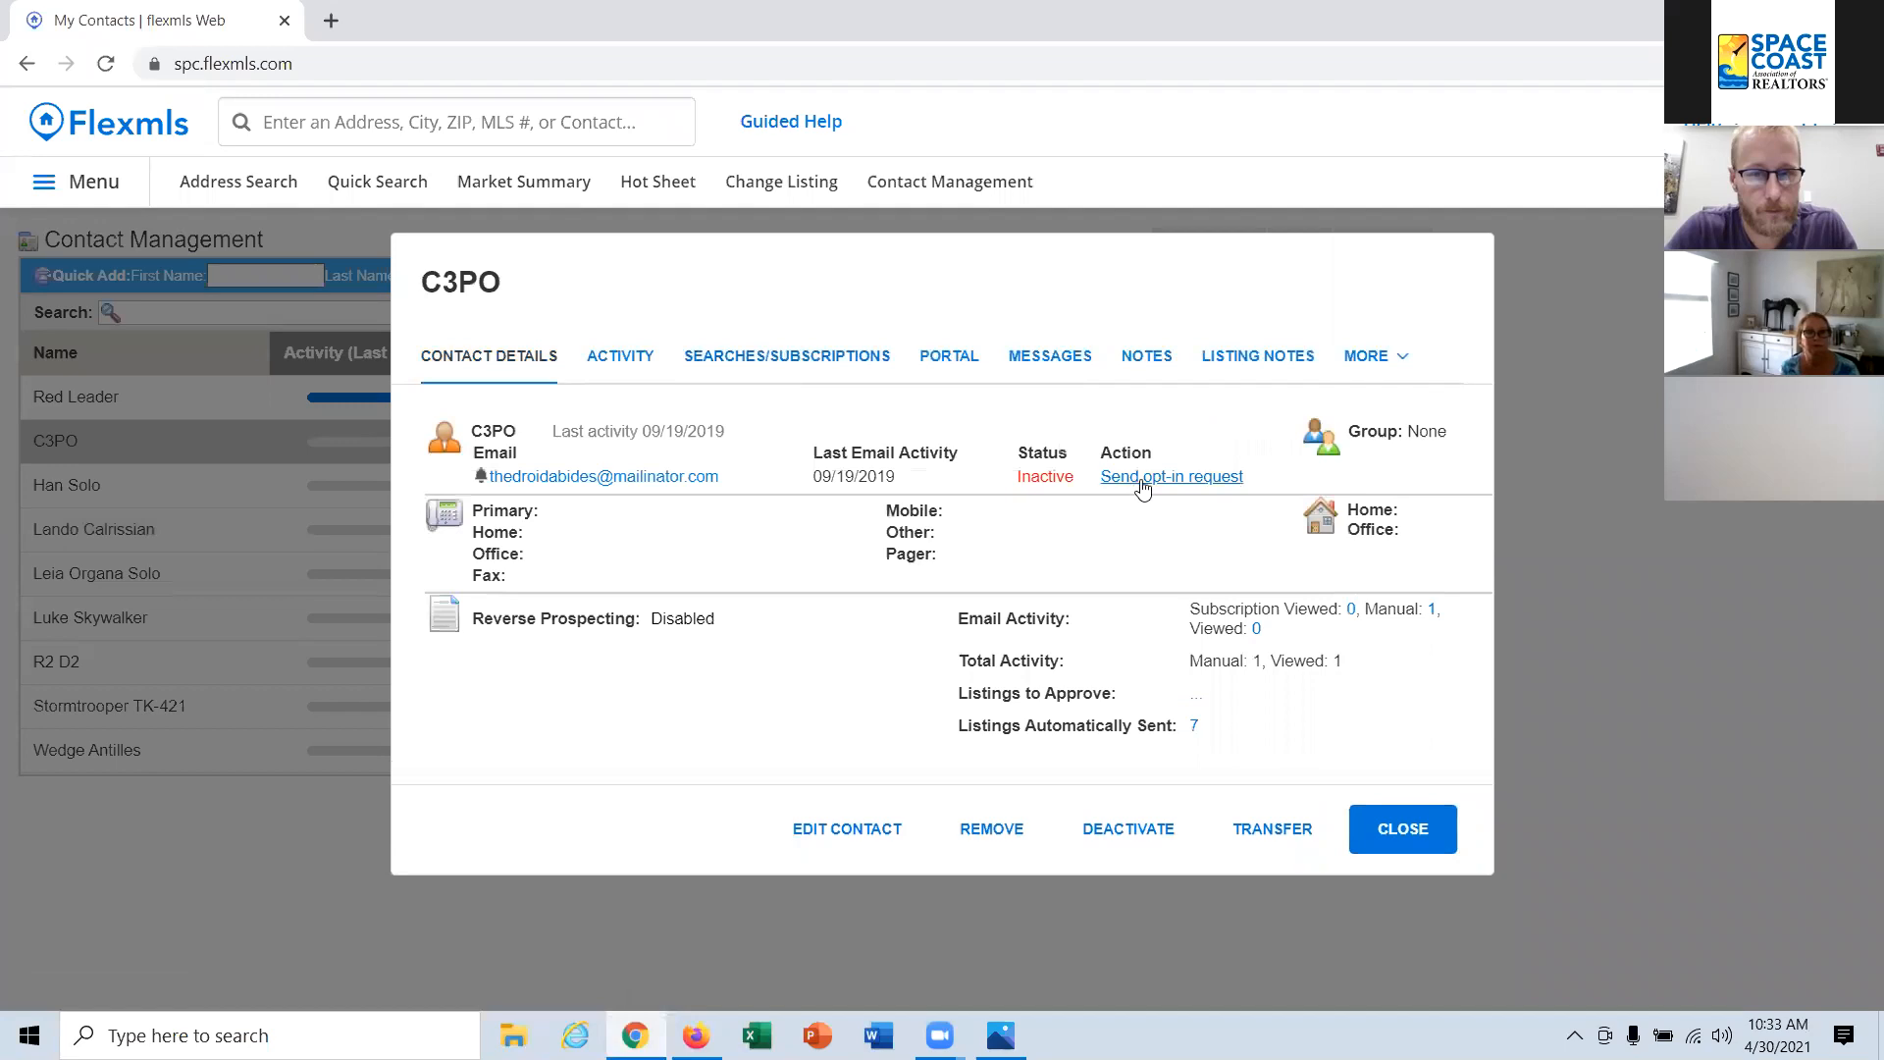
pyautogui.click(841, 368)
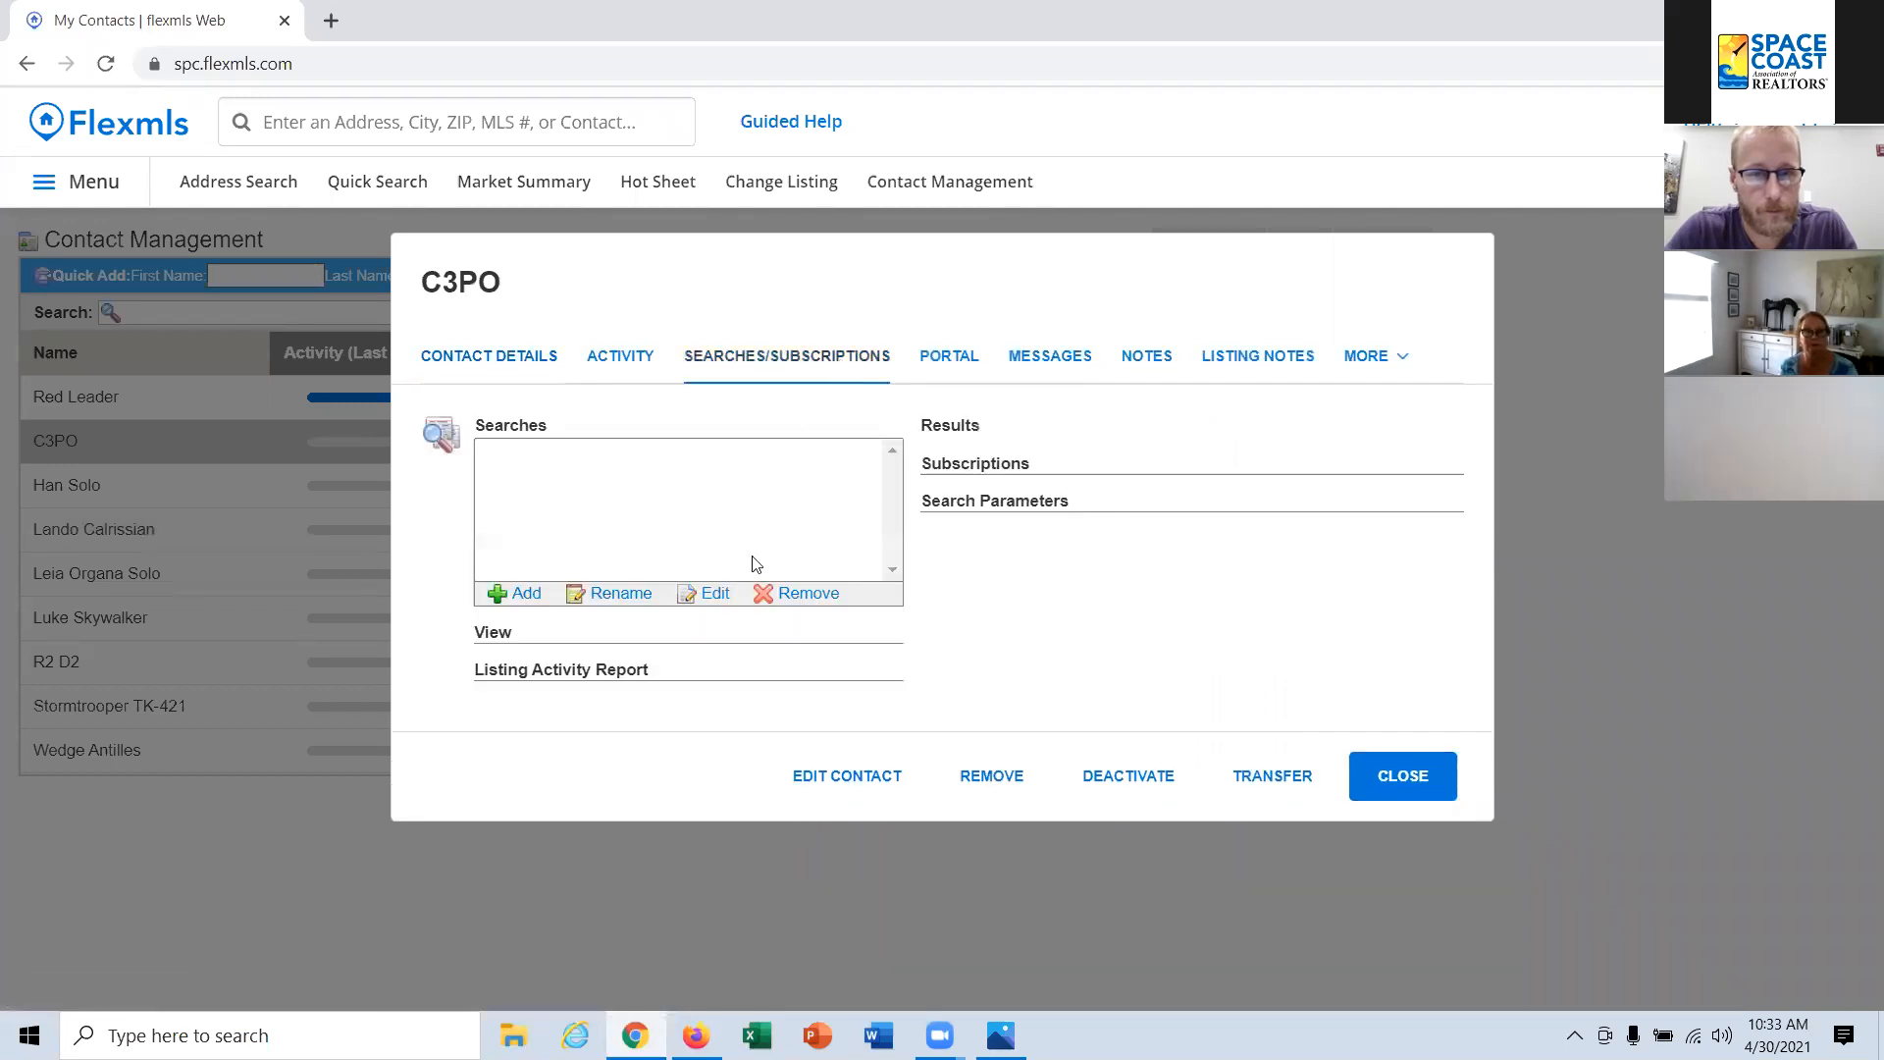
pyautogui.click(517, 594)
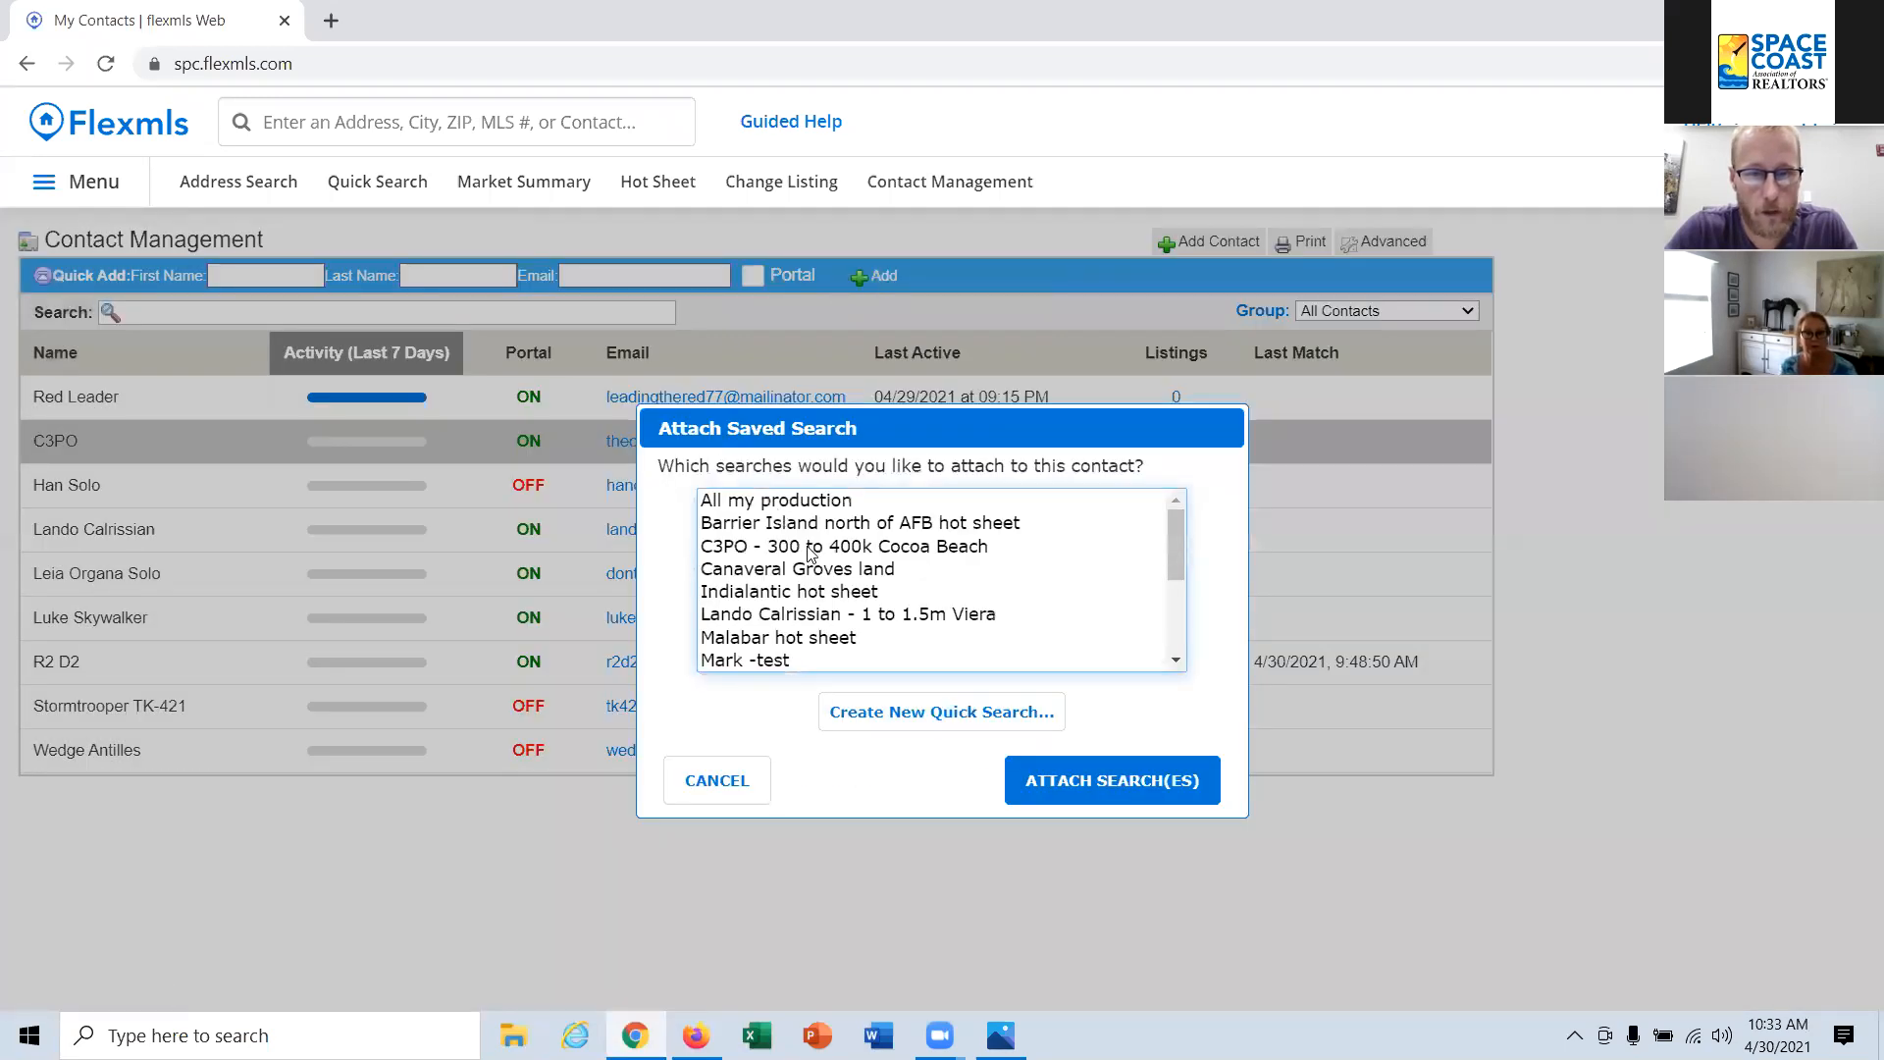
pyautogui.click(782, 636)
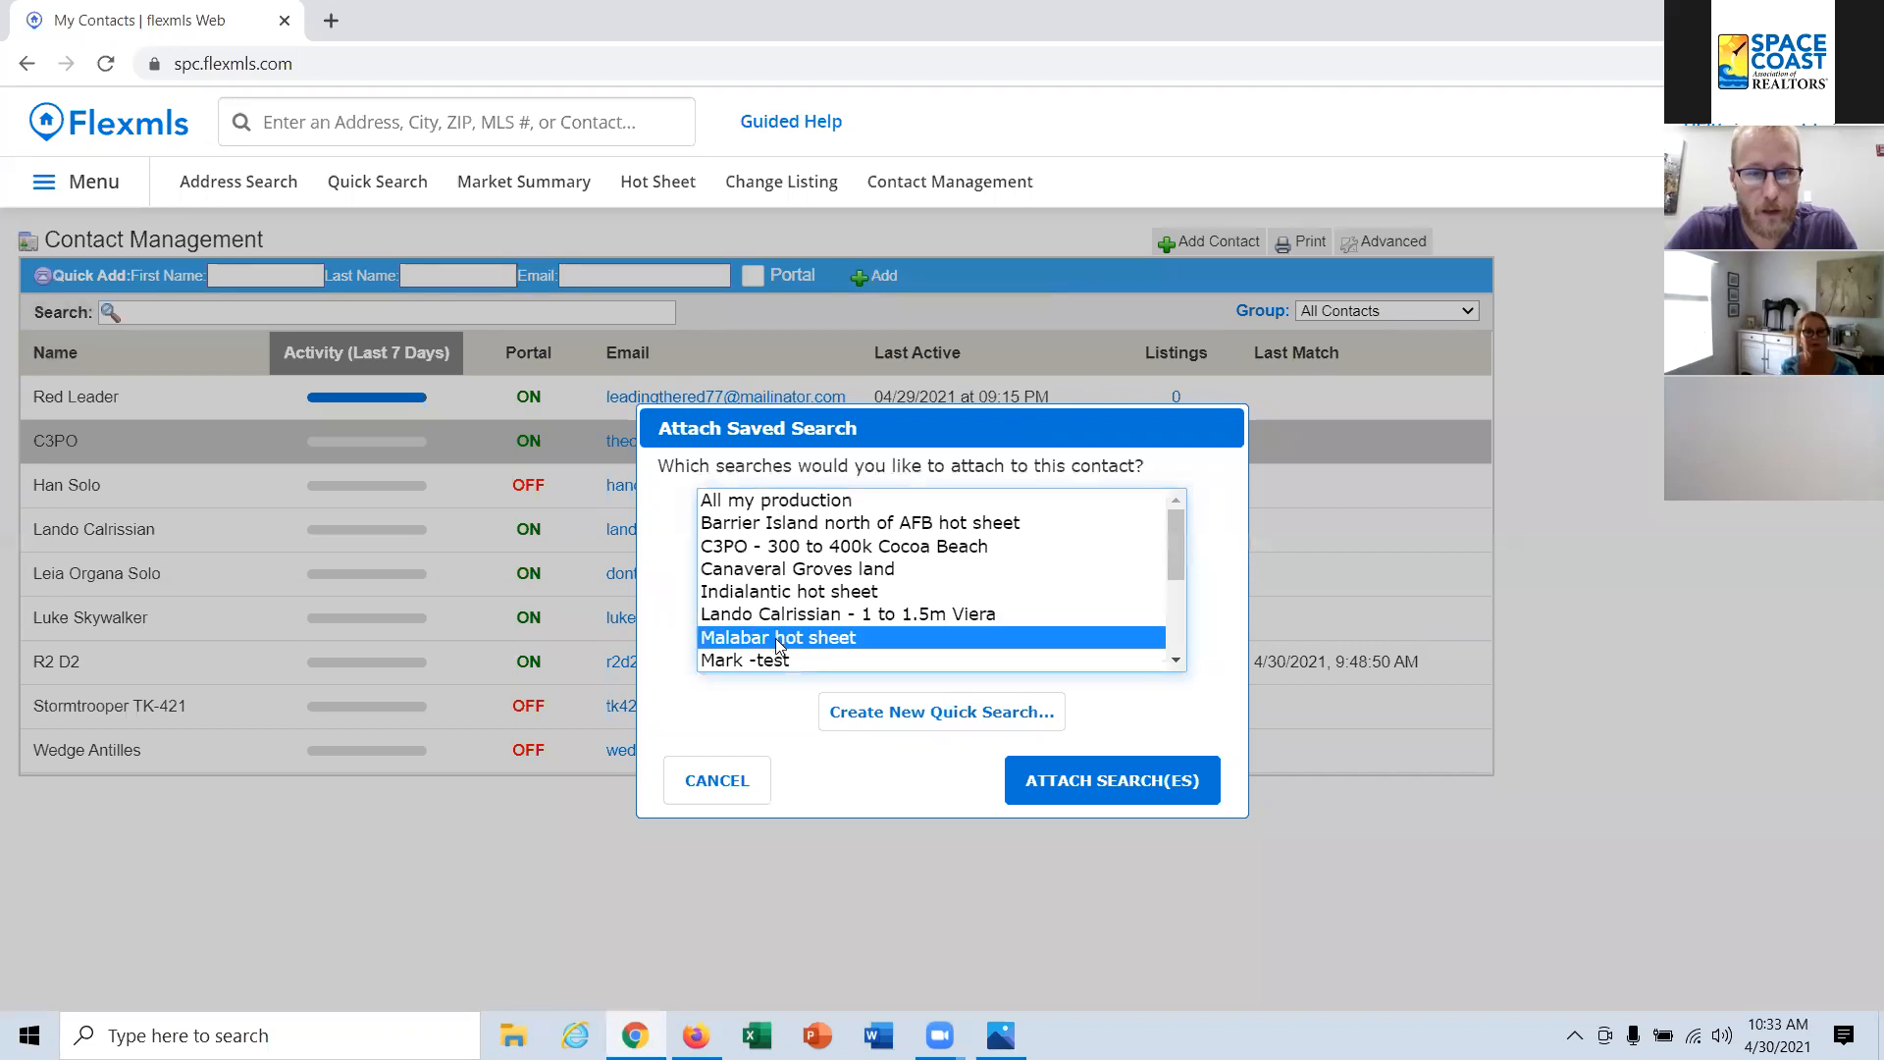
pyautogui.click(1145, 790)
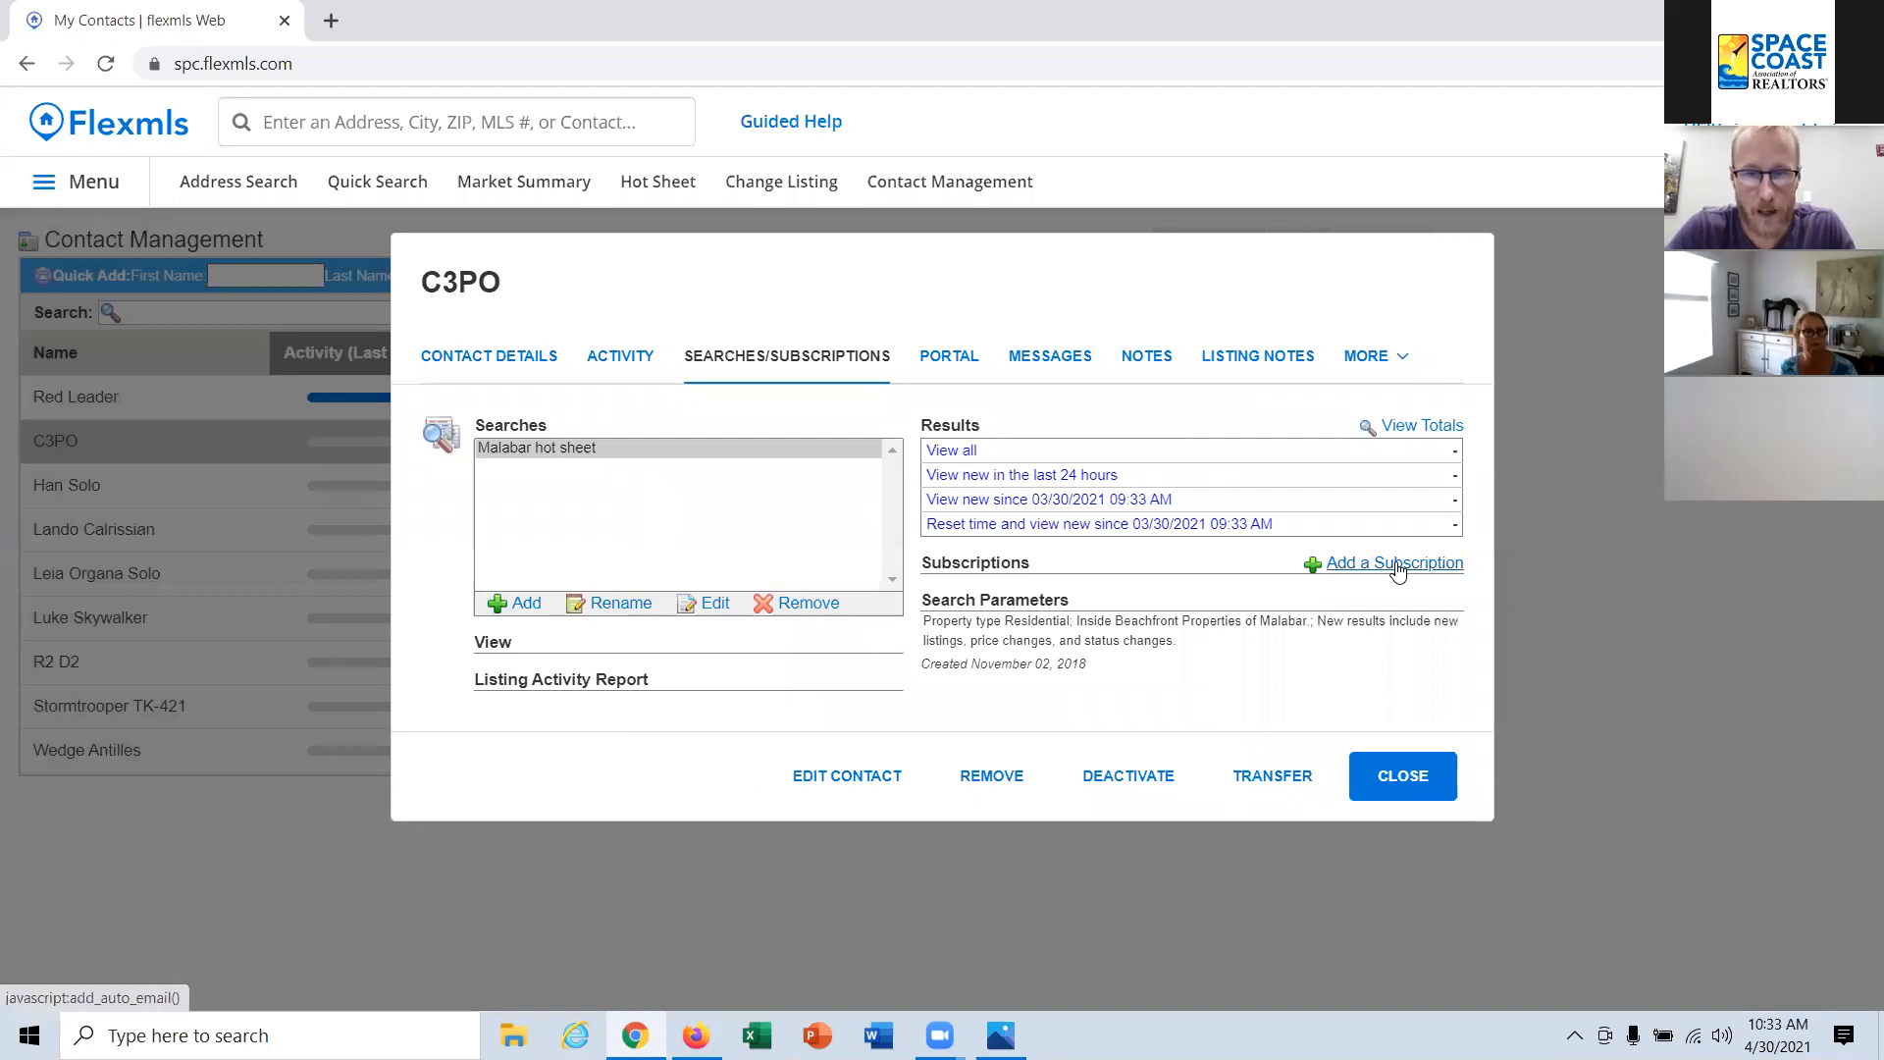
# Step: Add a subscription to the attached Malabar search, insert the contact's name in the message greeting, and save it
pyautogui.click(1399, 571)
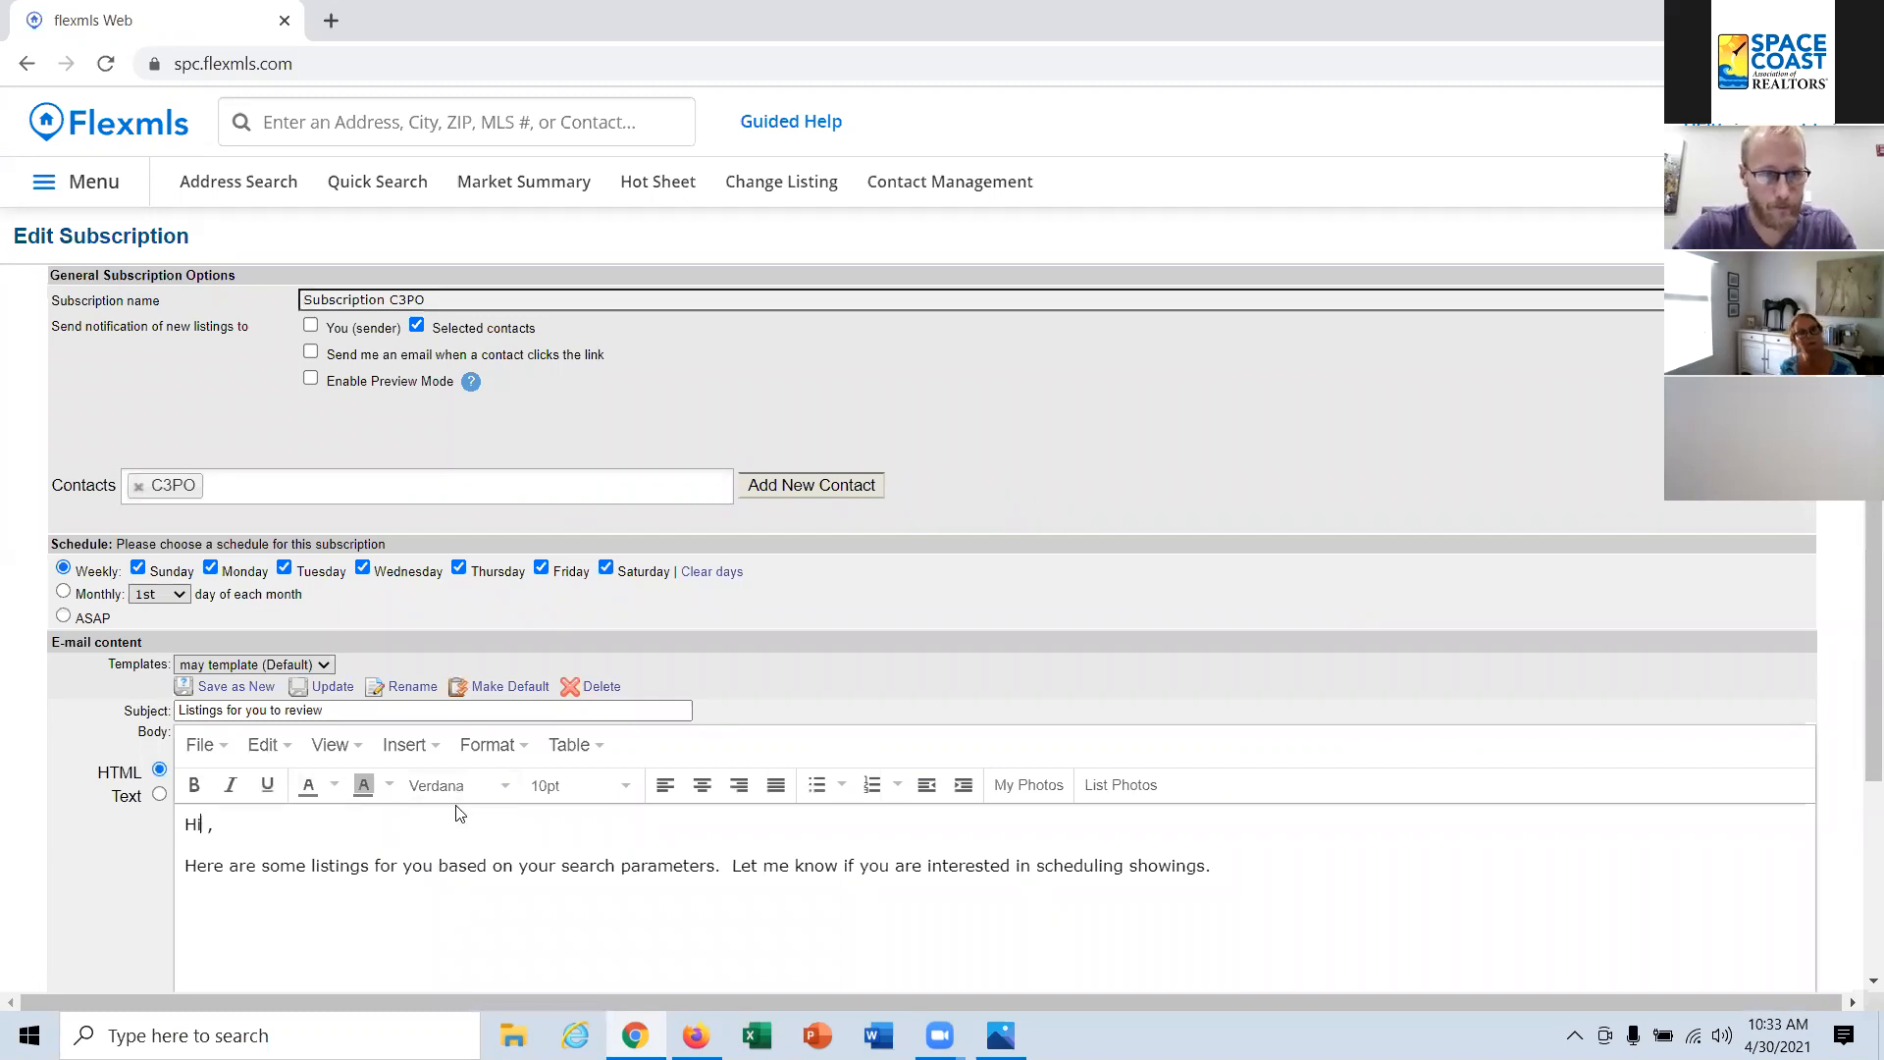
pyautogui.write('C')
pyautogui.write('3PO')
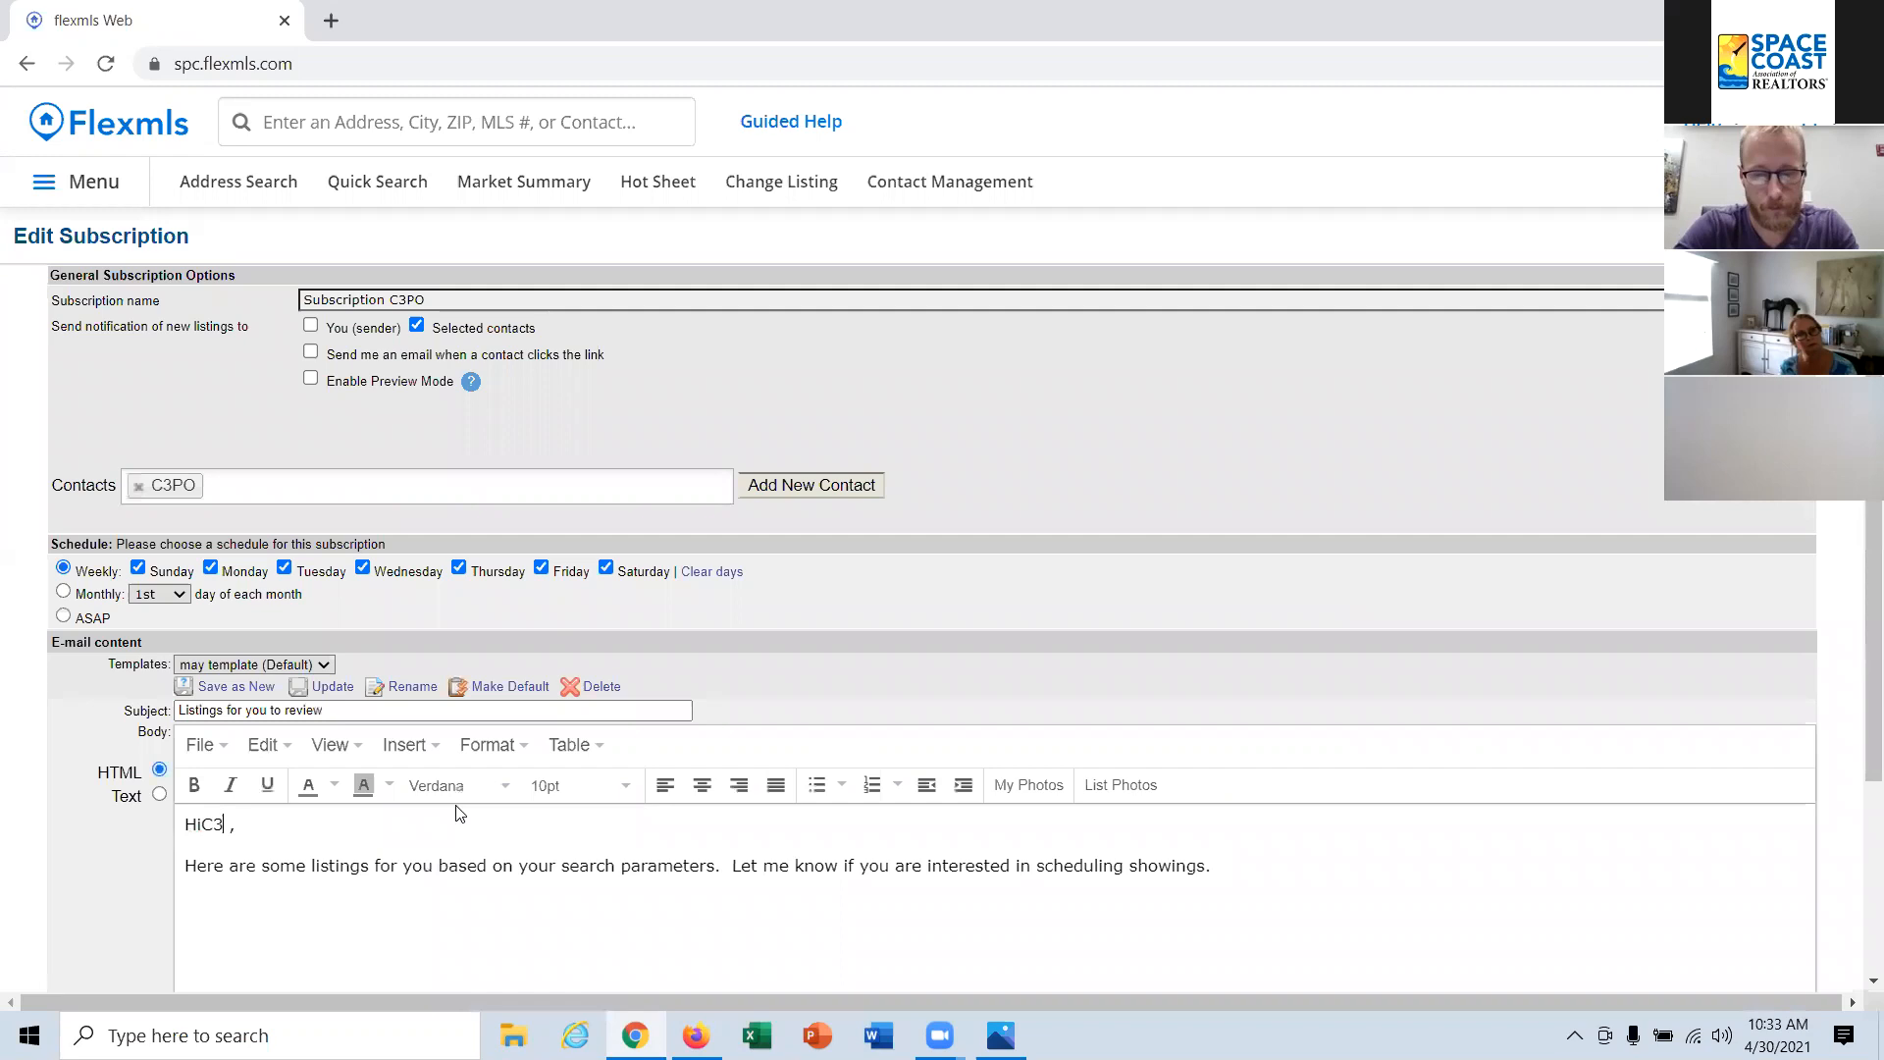
pyautogui.scroll(-3, 677, 687)
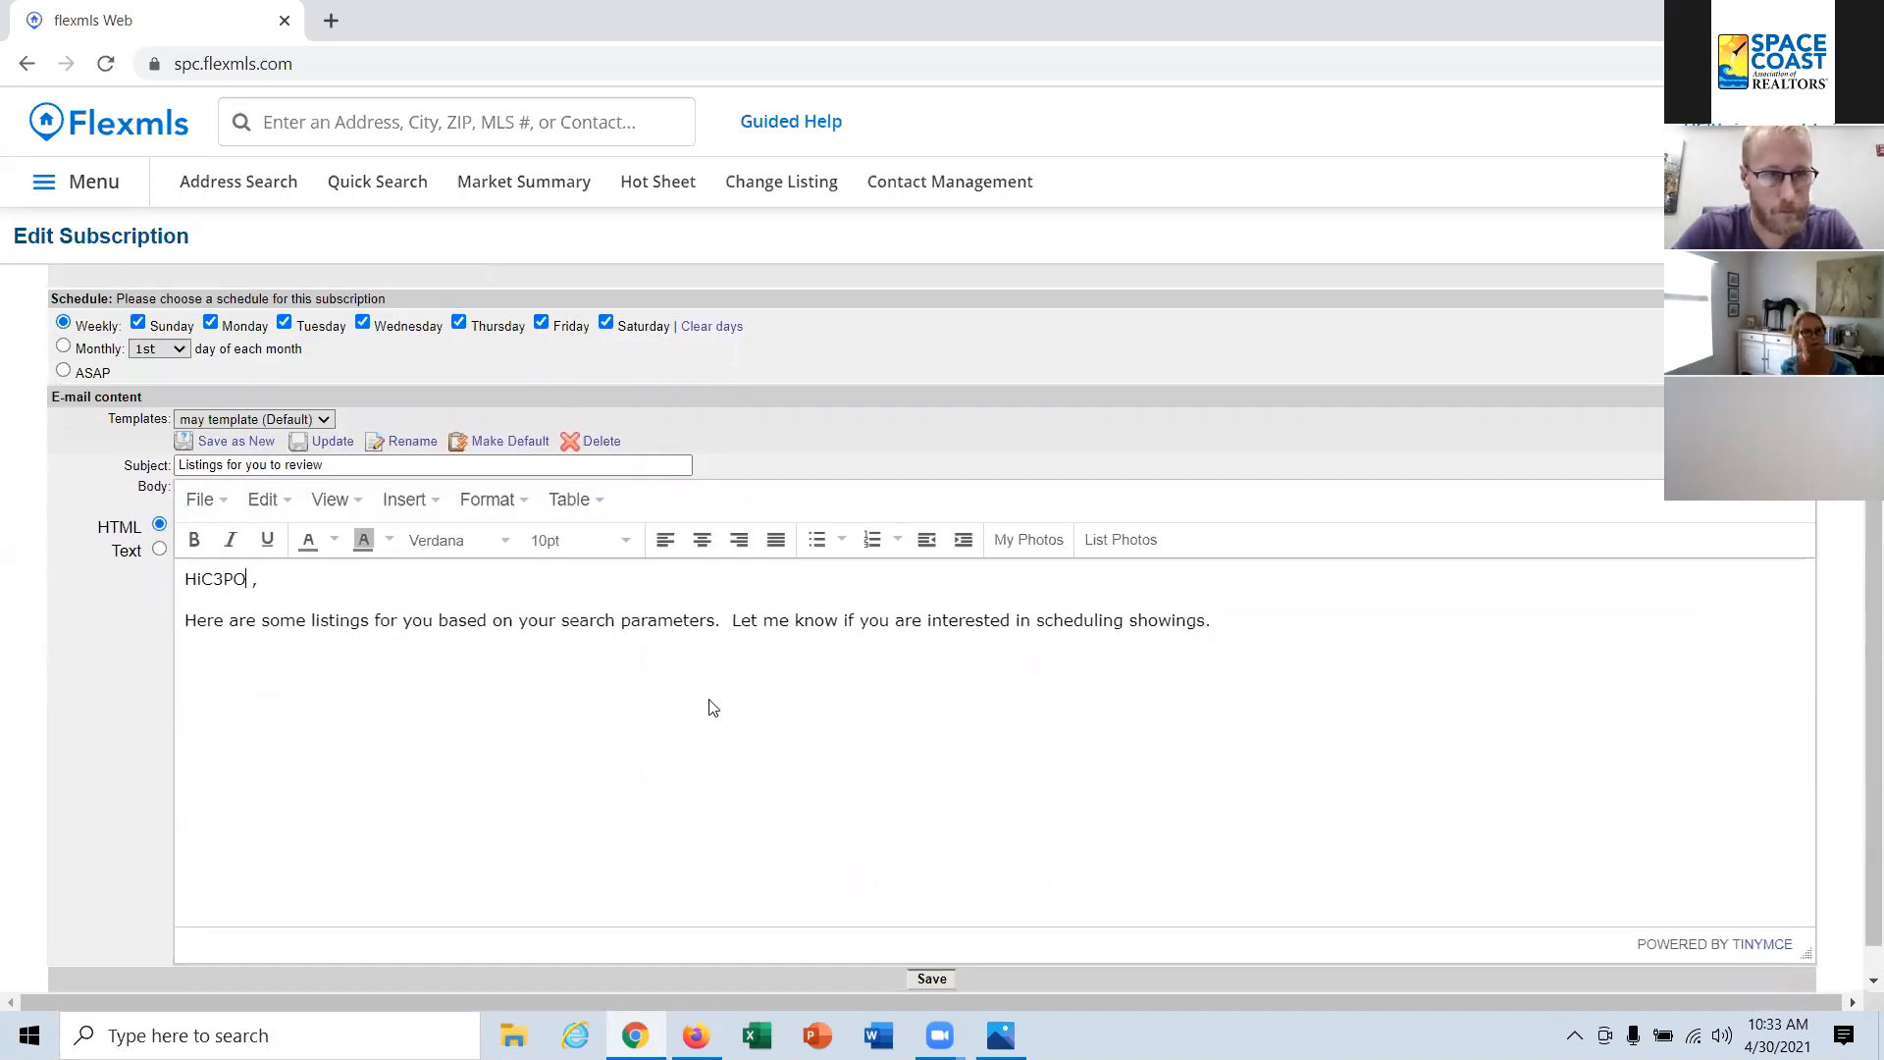
pyautogui.click(933, 982)
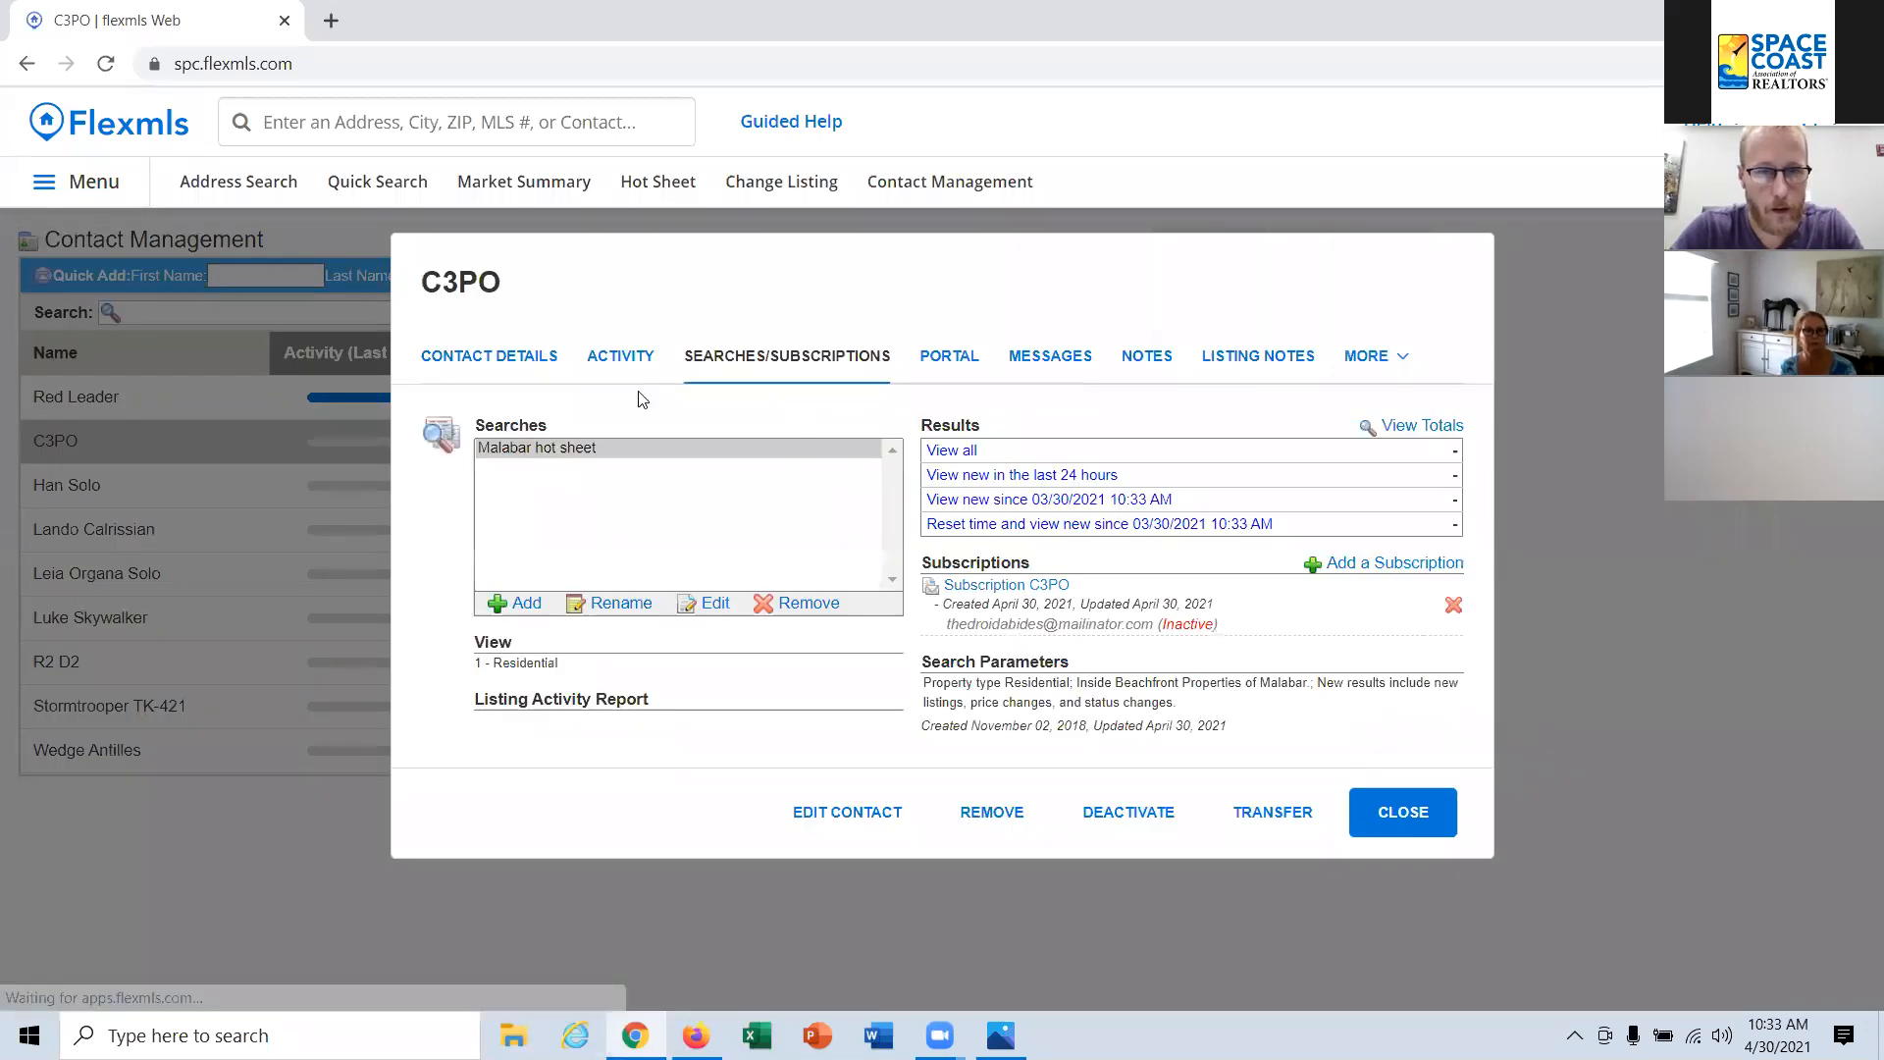
# Step: Copy the contact's email address from the contact details and close the record
pyautogui.click(520, 365)
pyautogui.moveTo(741, 487); pyautogui.dragTo(495, 491)
pyautogui.hotkey('ctrl', 'c')
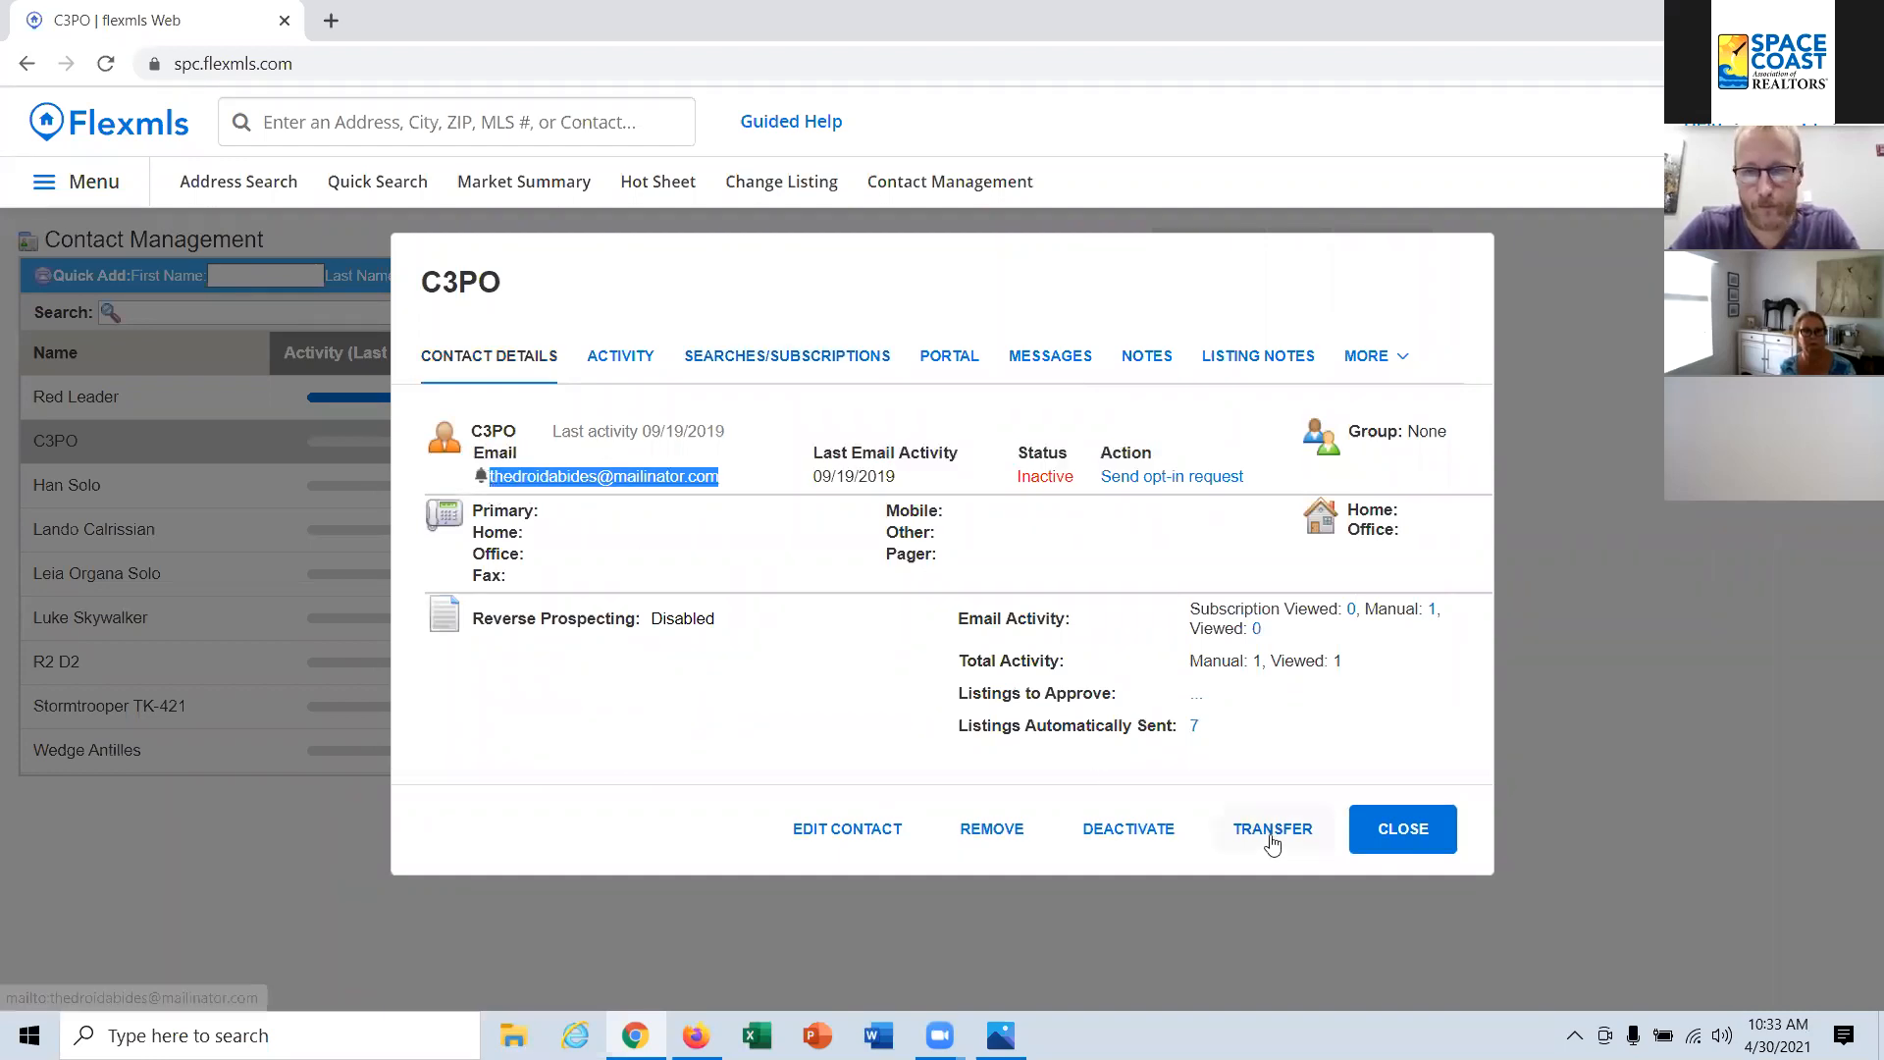
pyautogui.click(1440, 837)
# Step: Switch to Mailinator and open the public inbox for the copied address, leaving out the domain part
pyautogui.hotkey('alt', 'Tab')
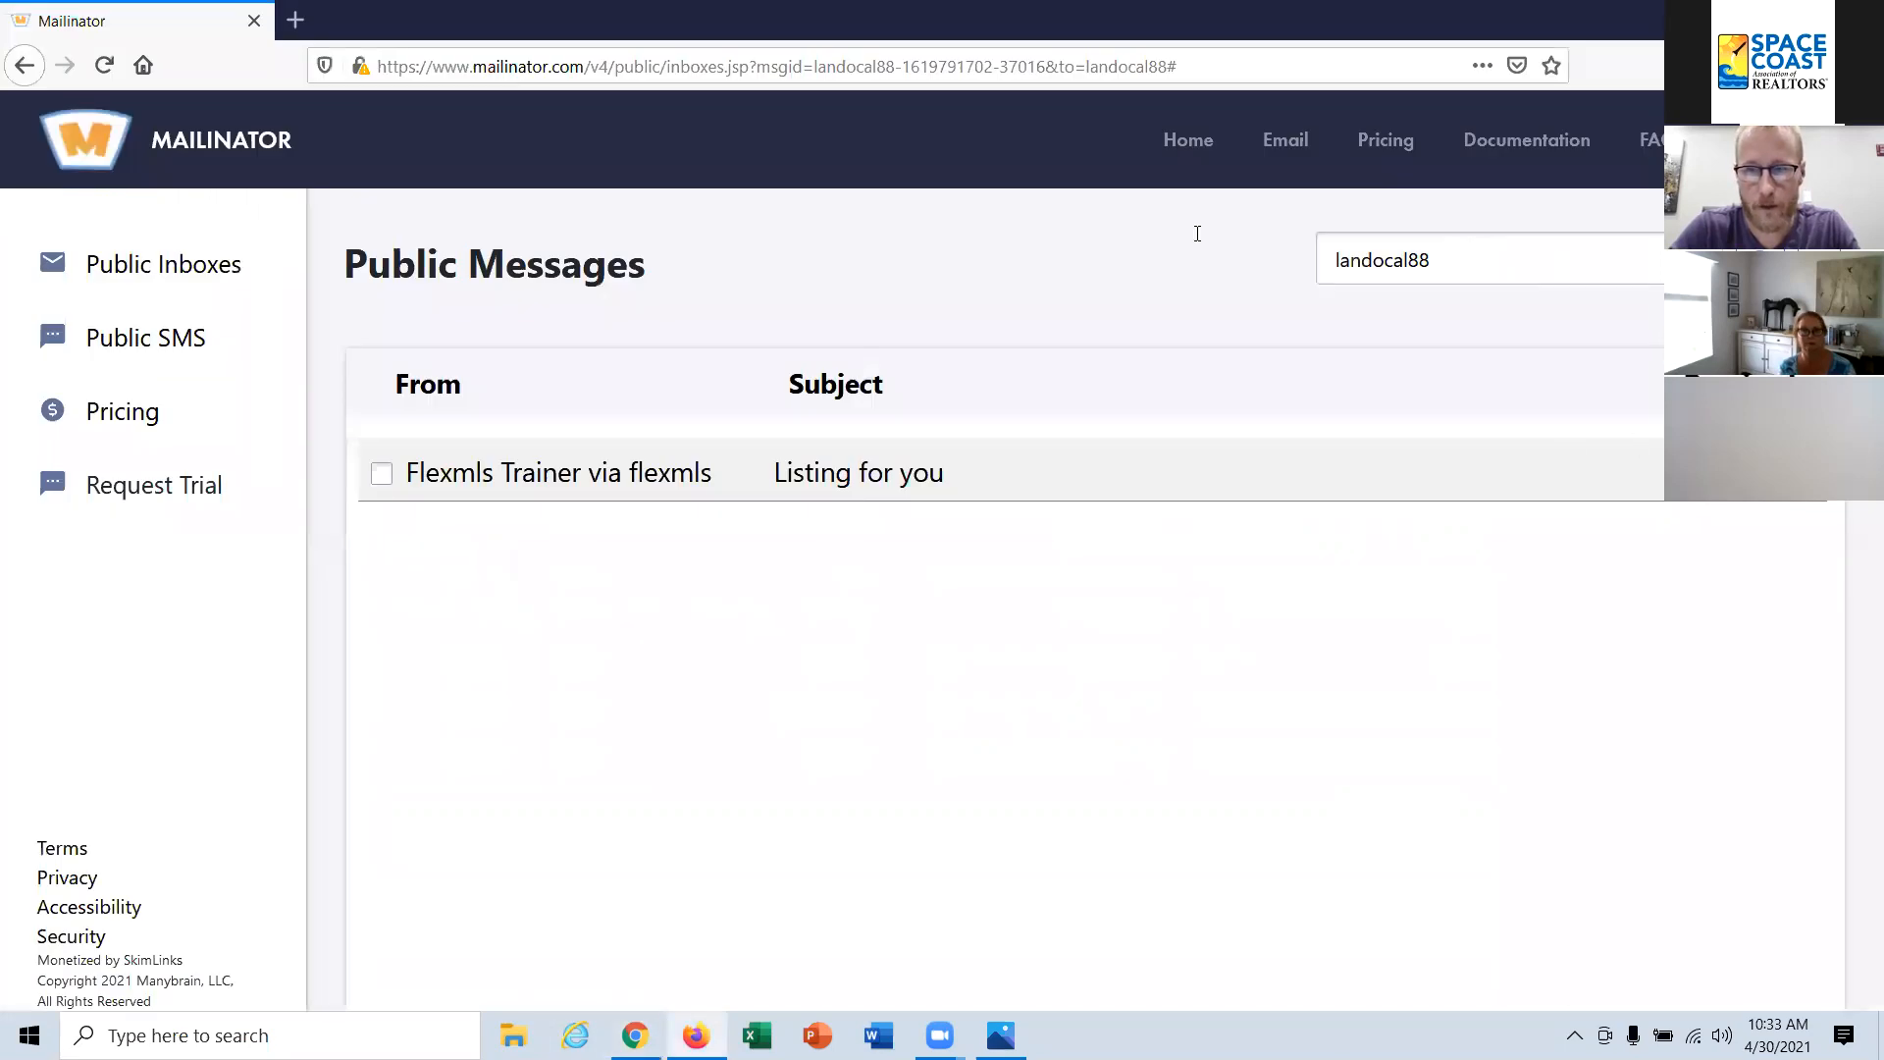
pyautogui.hotkey('ctrl', 'a')
pyautogui.hotkey('ctrl', 'v')
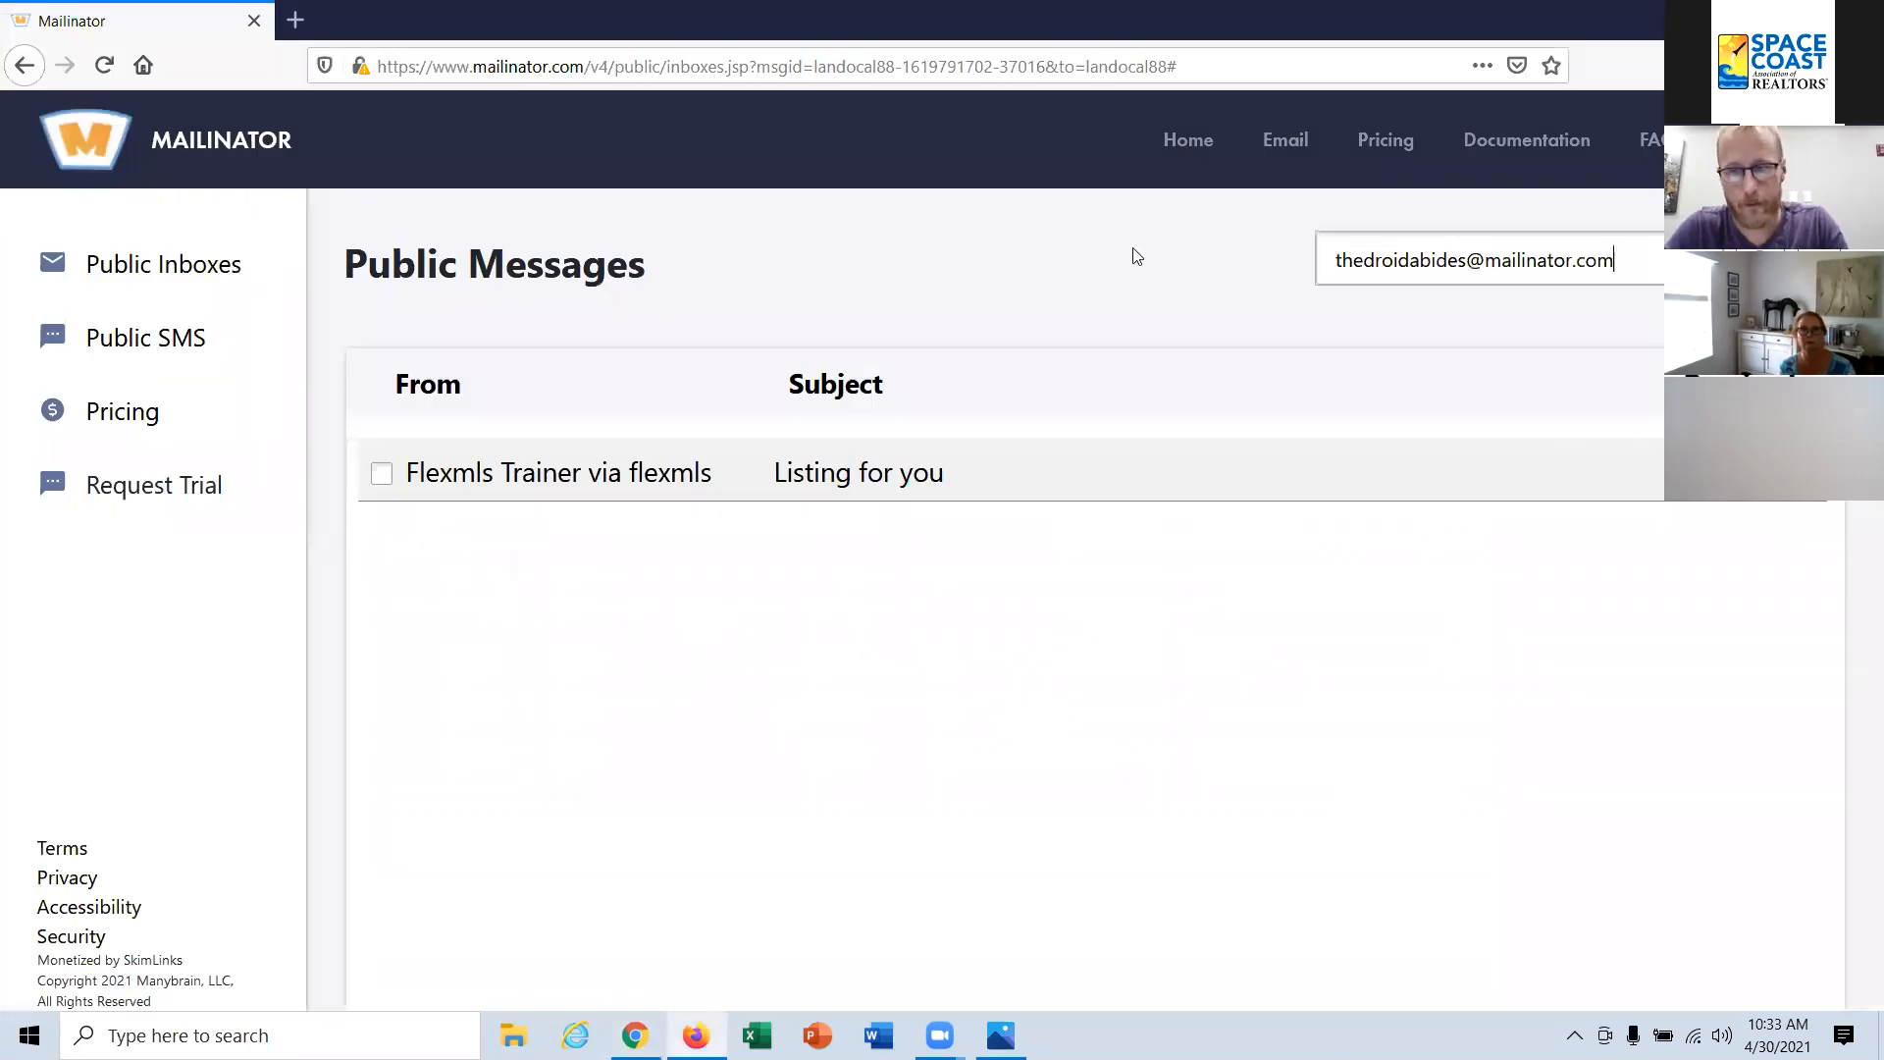
pyautogui.press('BackSpace')
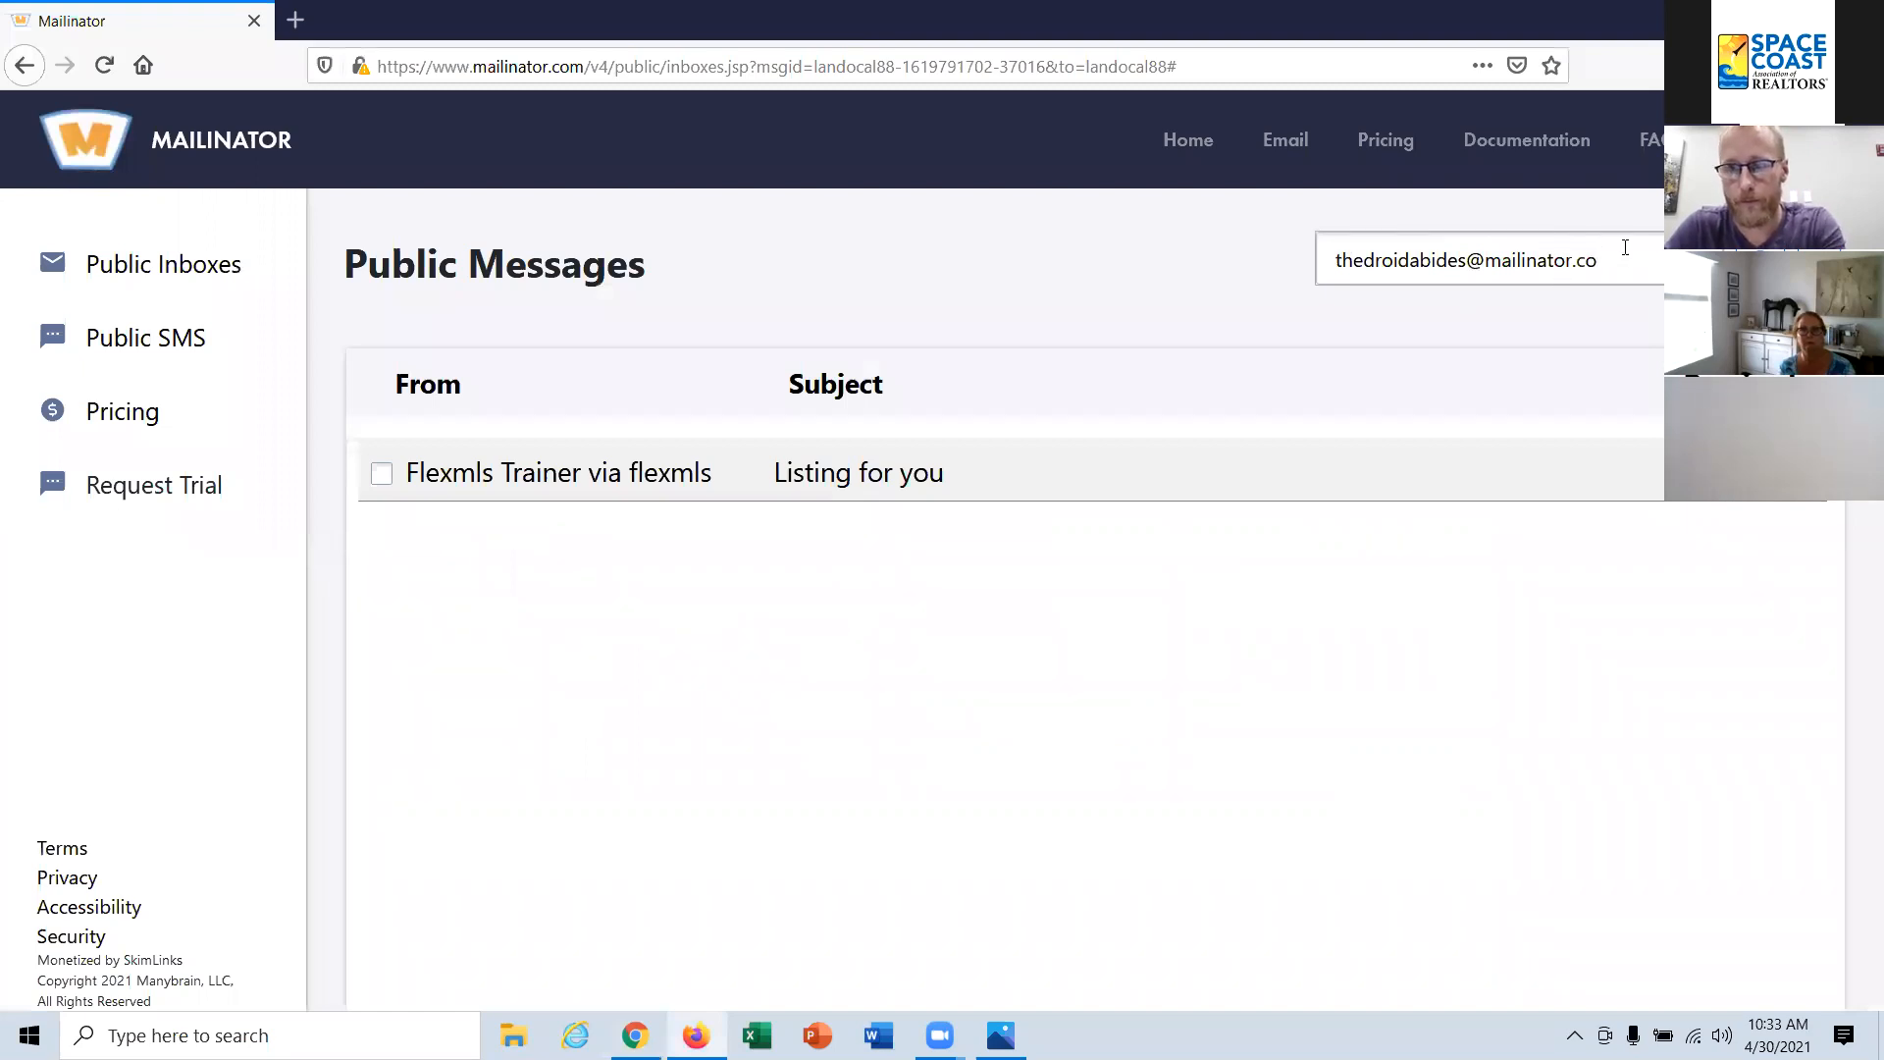
pyautogui.press('BackSpace')
pyautogui.press('BackSpace')
pyautogui.press('BackSpace')
pyautogui.press('BackSpace')
pyautogui.press('BackSpace')
pyautogui.press('BackSpace')
pyautogui.press('BackSpace')
pyautogui.press('BackSpace')
pyautogui.press('BackSpace')
pyautogui.press('BackSpace')
pyautogui.press('BackSpace')
pyautogui.press('BackSpace')
pyautogui.press('BackSpace')
pyautogui.press('BackSpace')
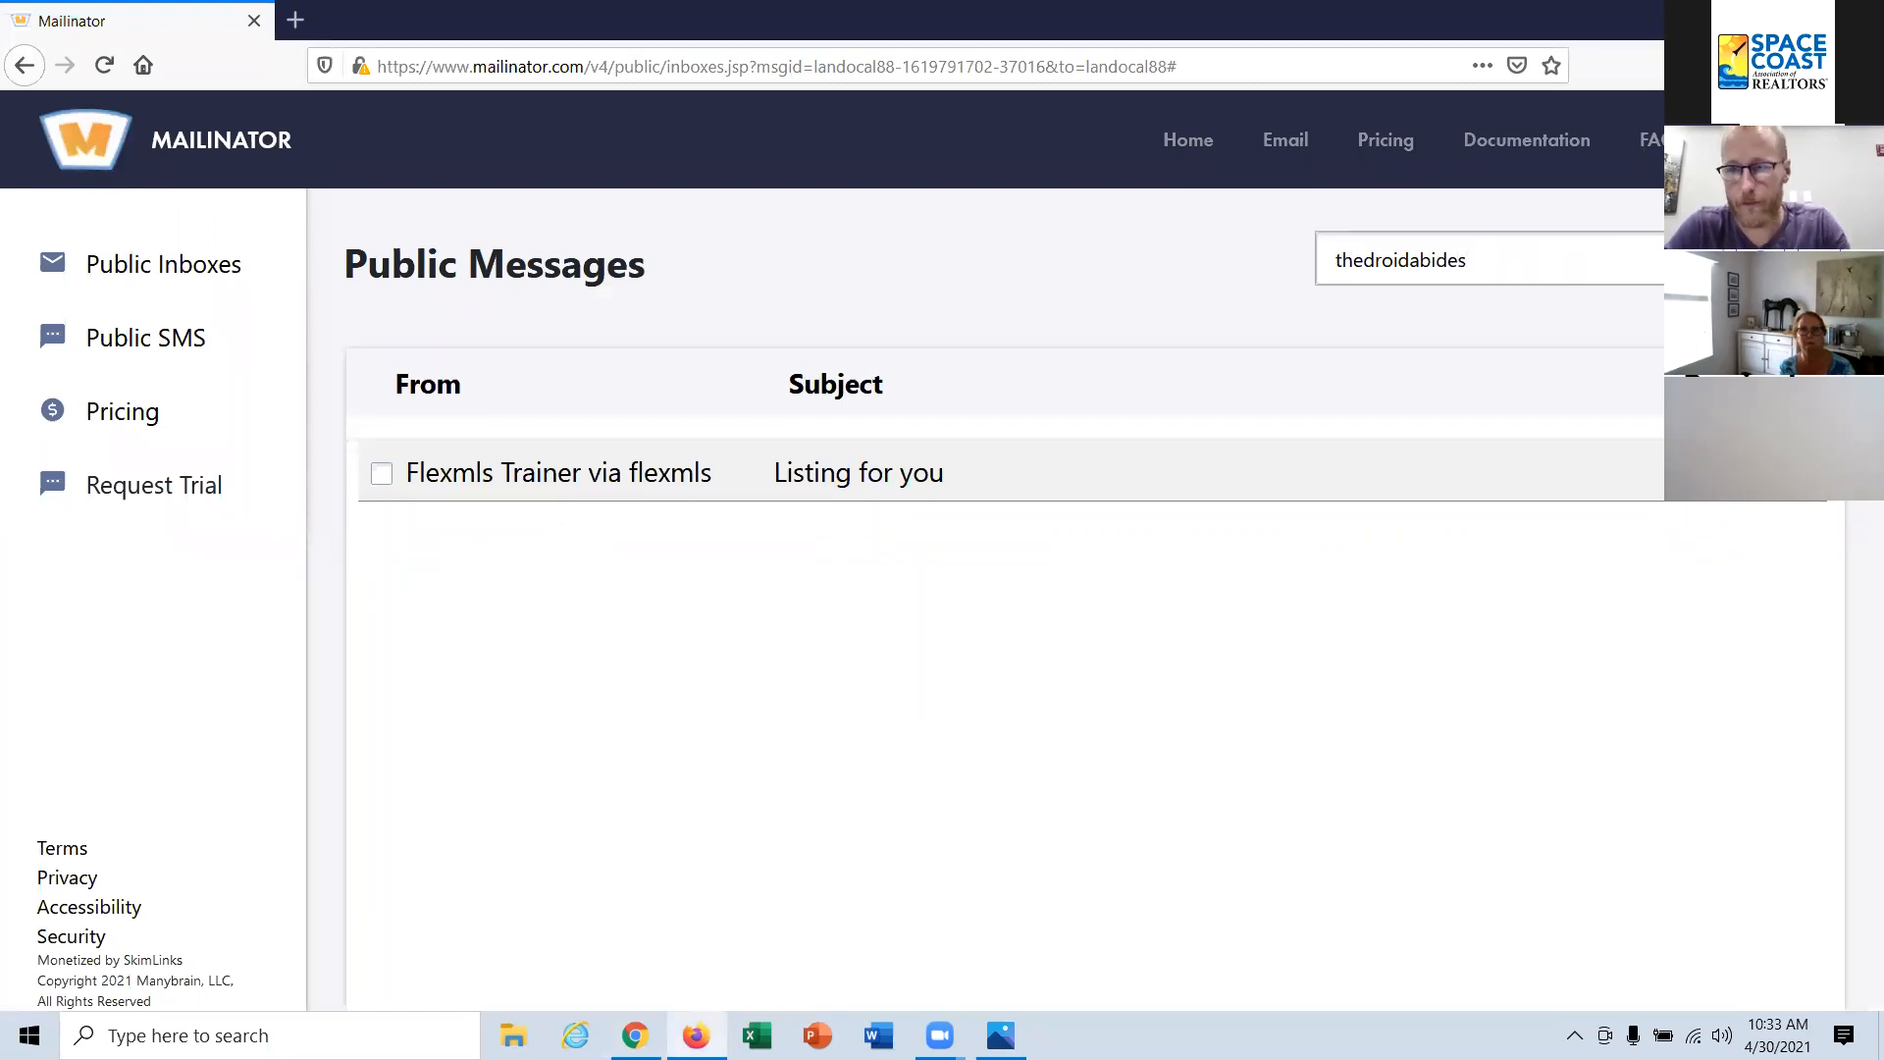
pyautogui.press('Return')
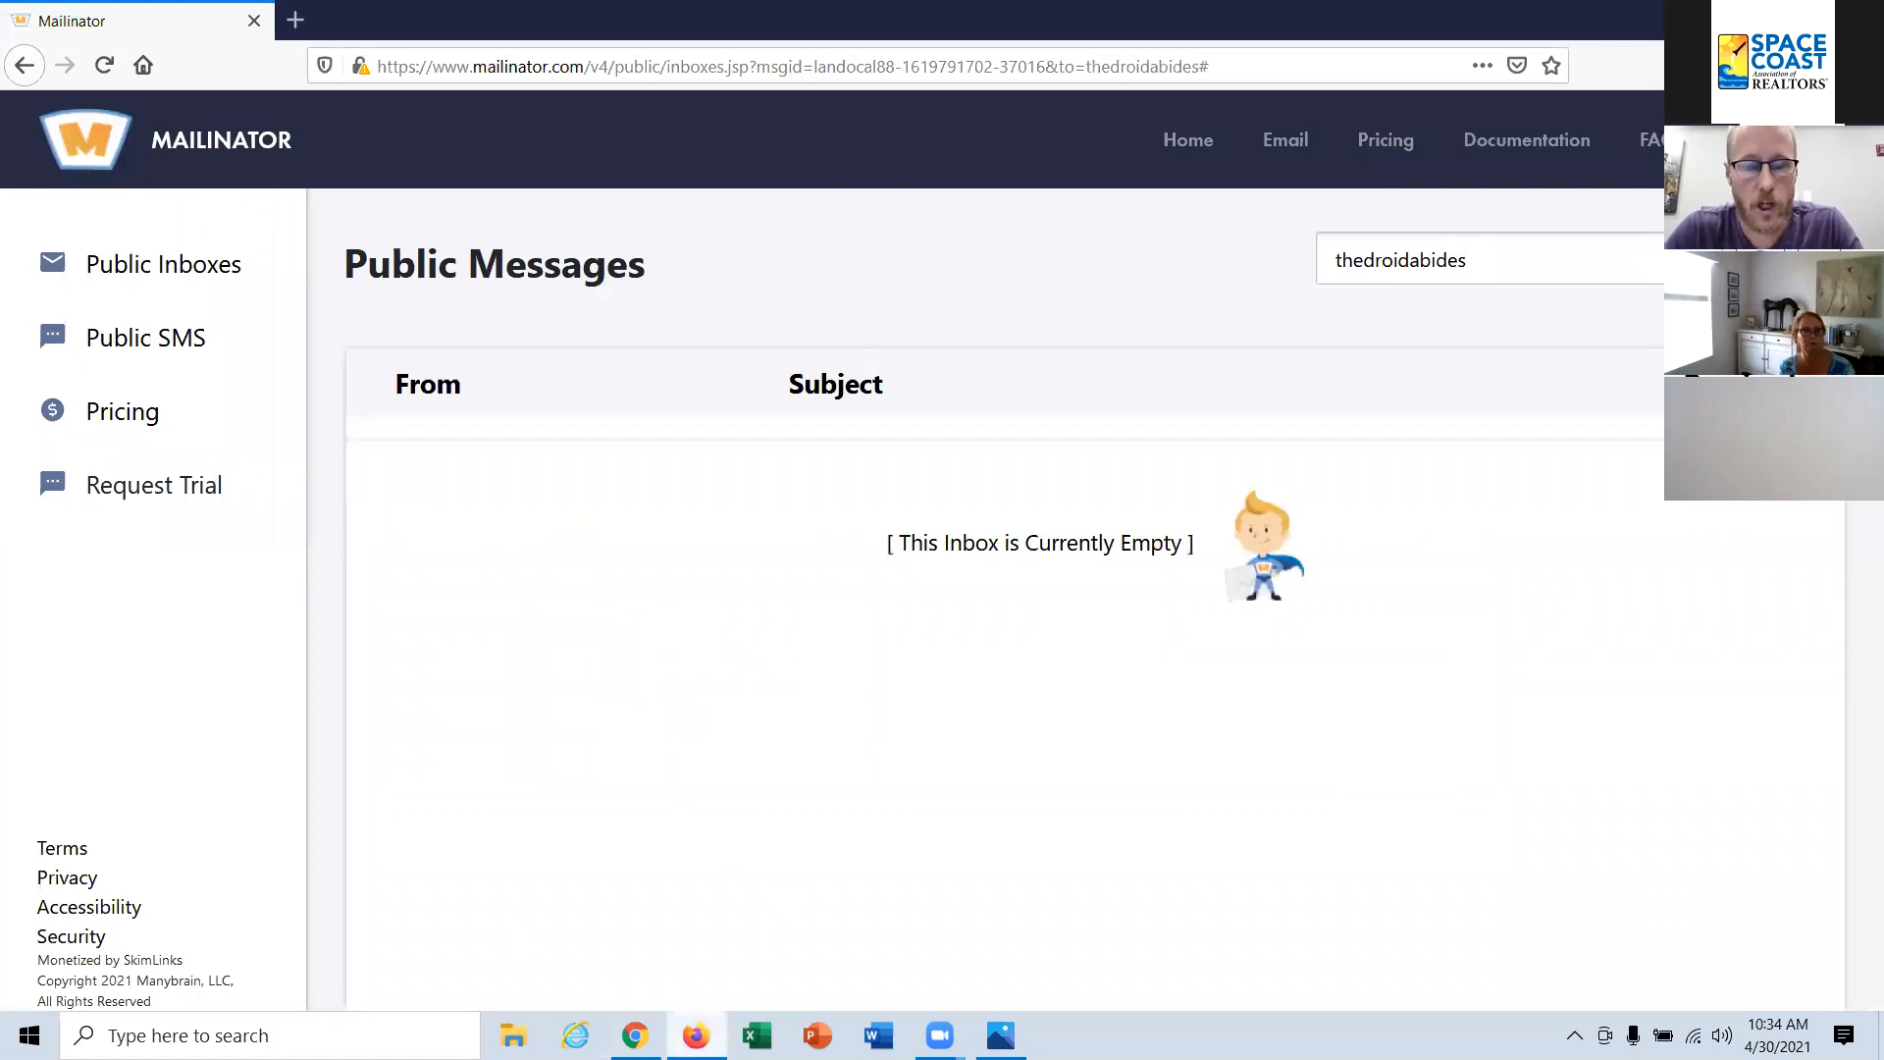
# Step: Switch back to Flexmls, view the My Profile page, and return to the home dashboard
pyautogui.moveTo(696, 1035)
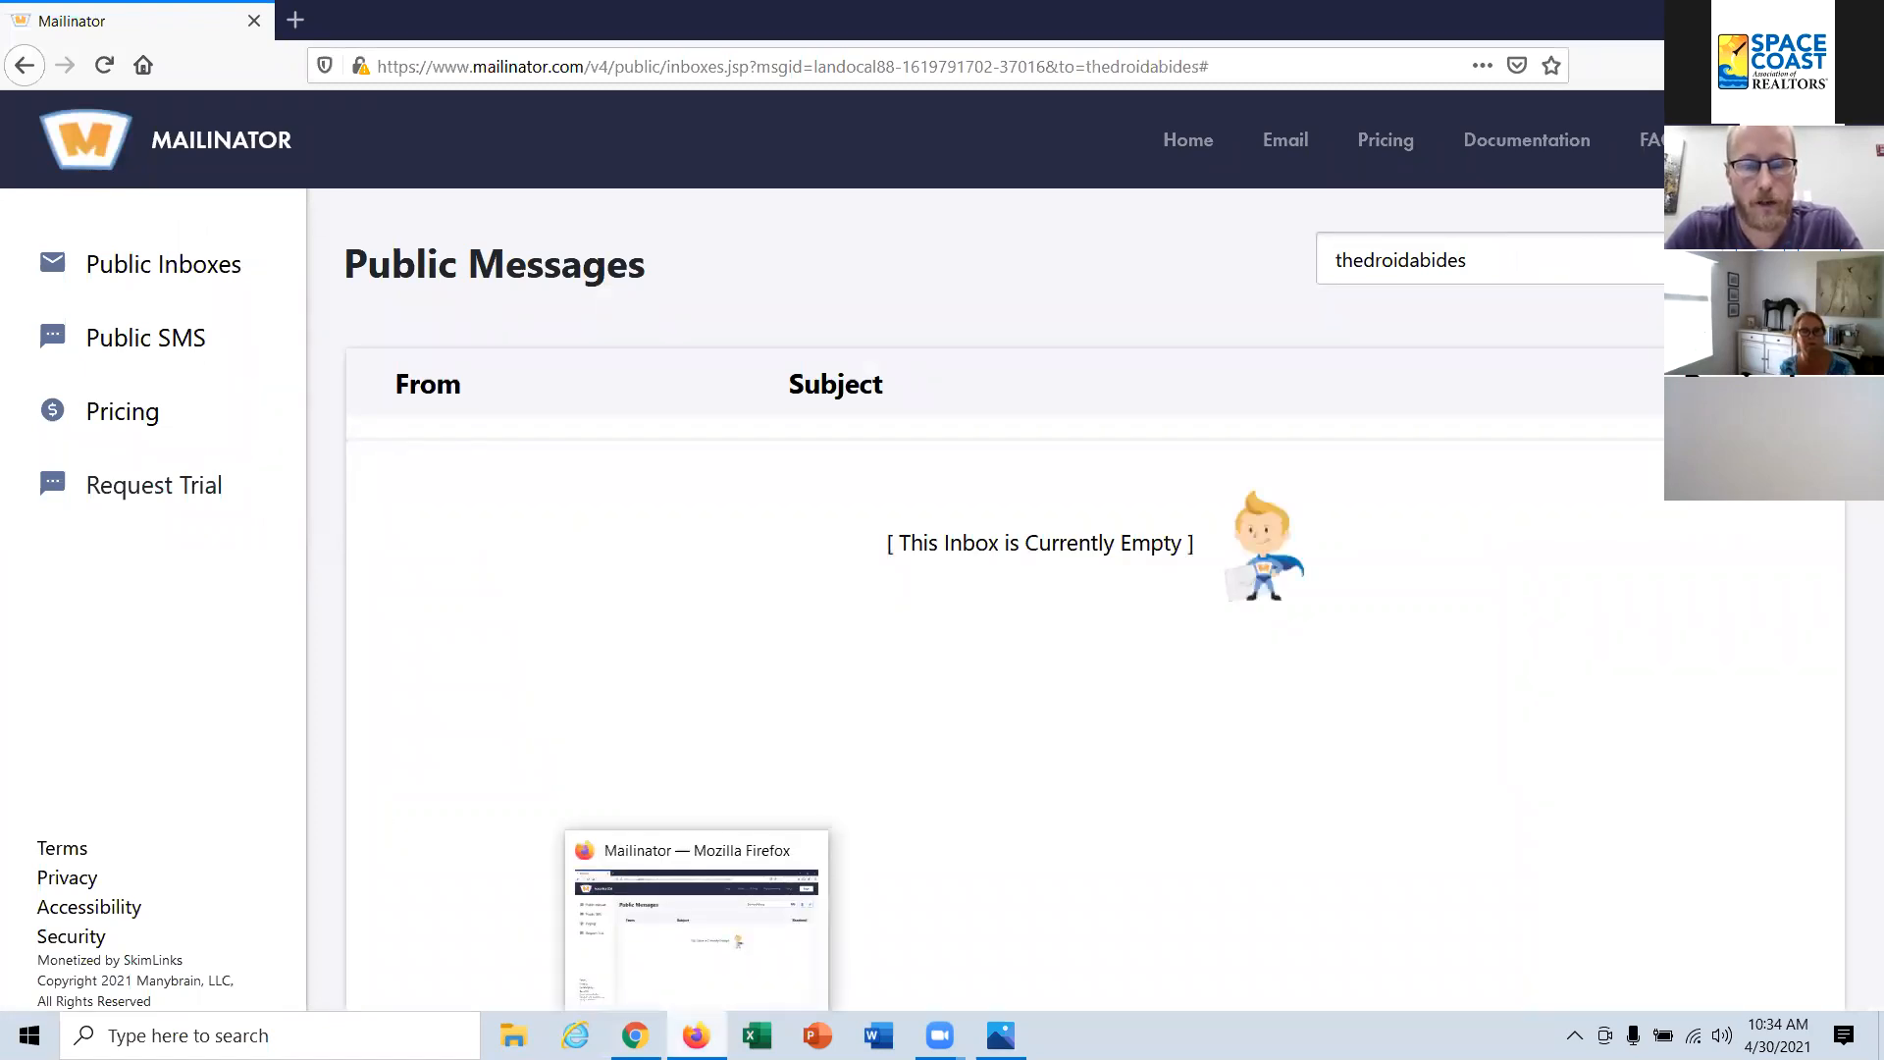
pyautogui.click(635, 1035)
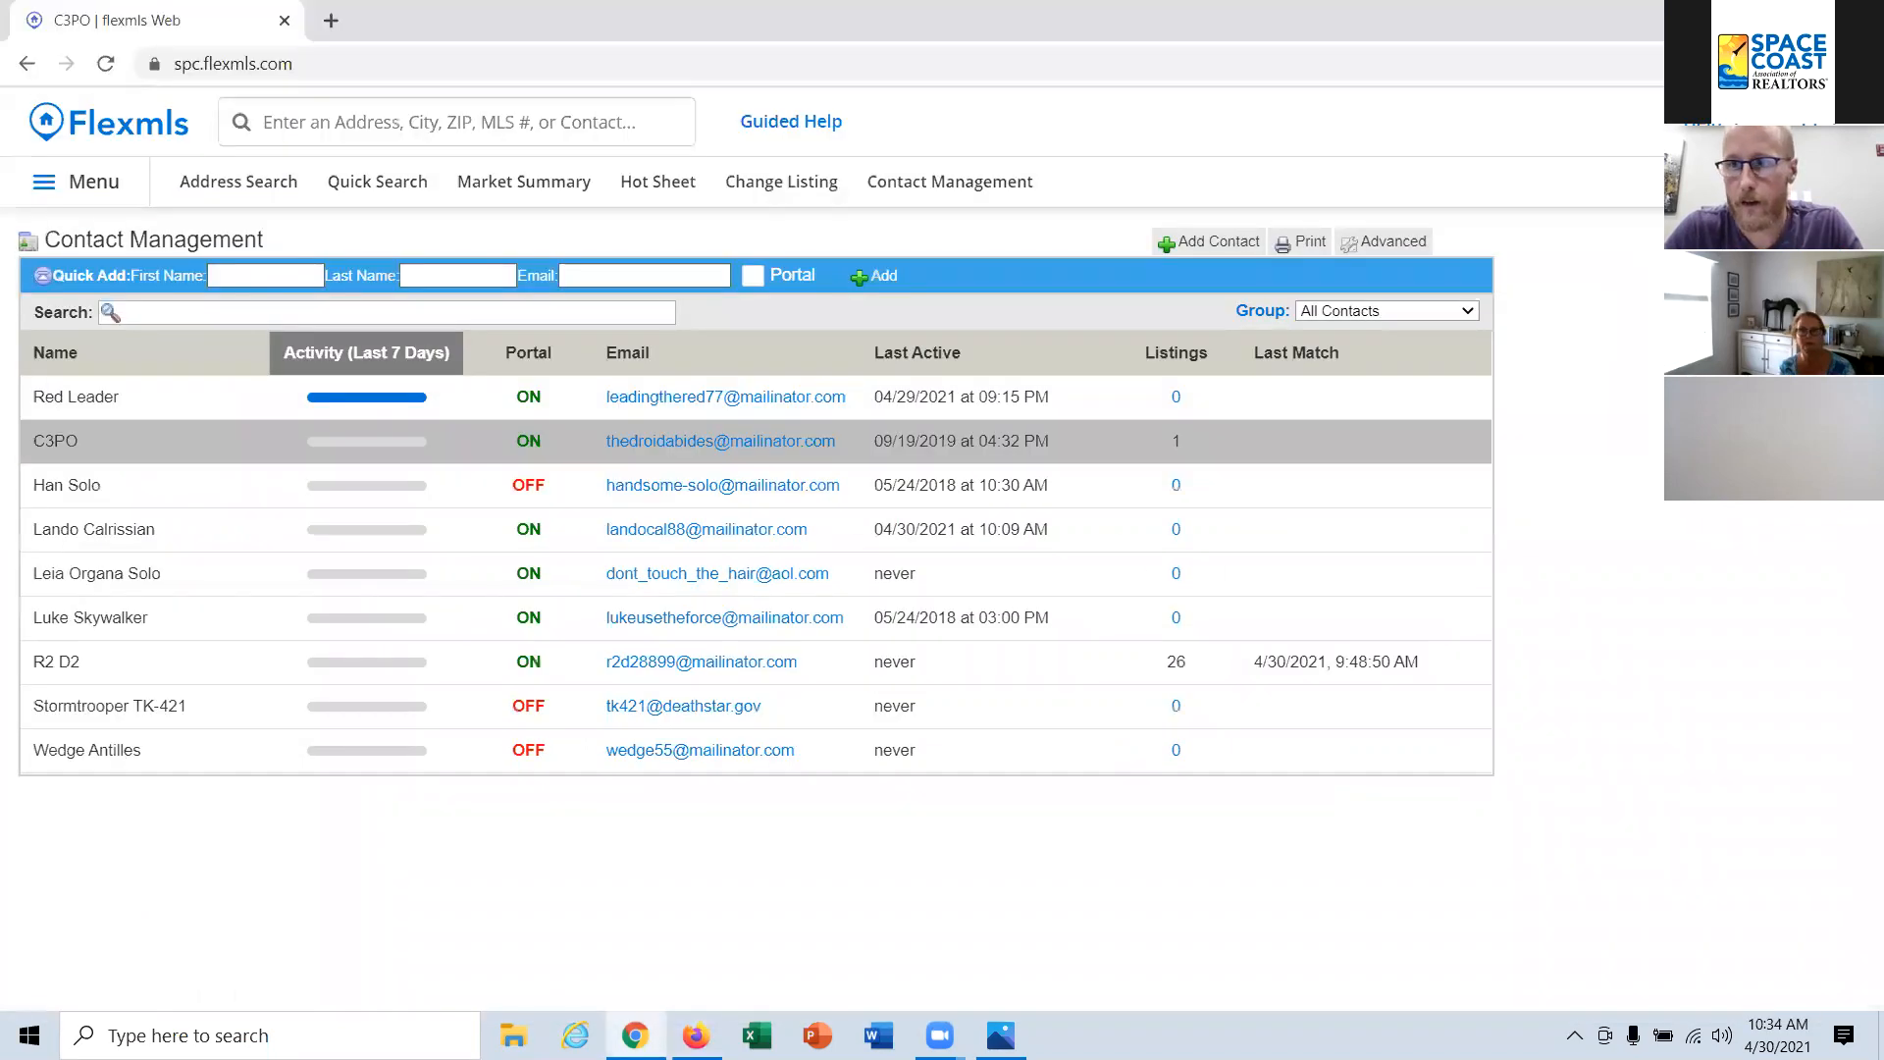
pyautogui.click(1827, 122)
pyautogui.click(1660, 415)
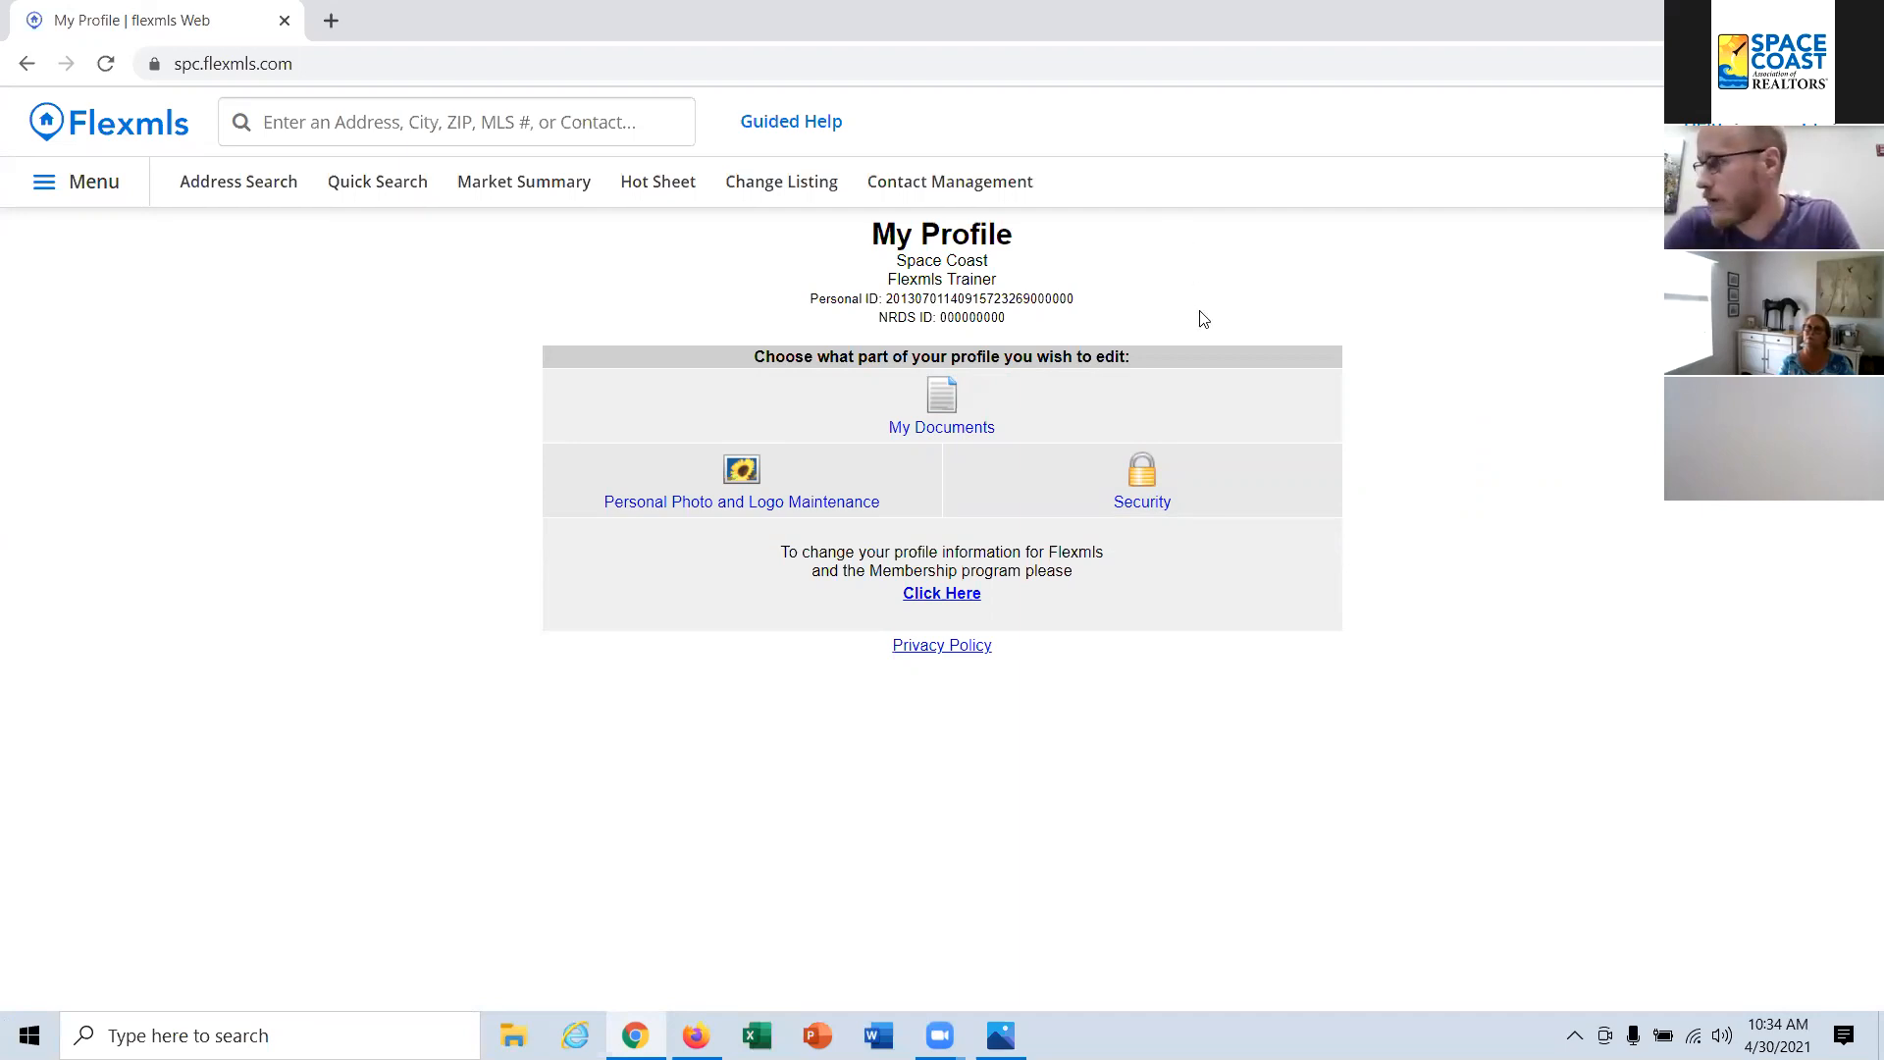
pyautogui.click(145, 142)
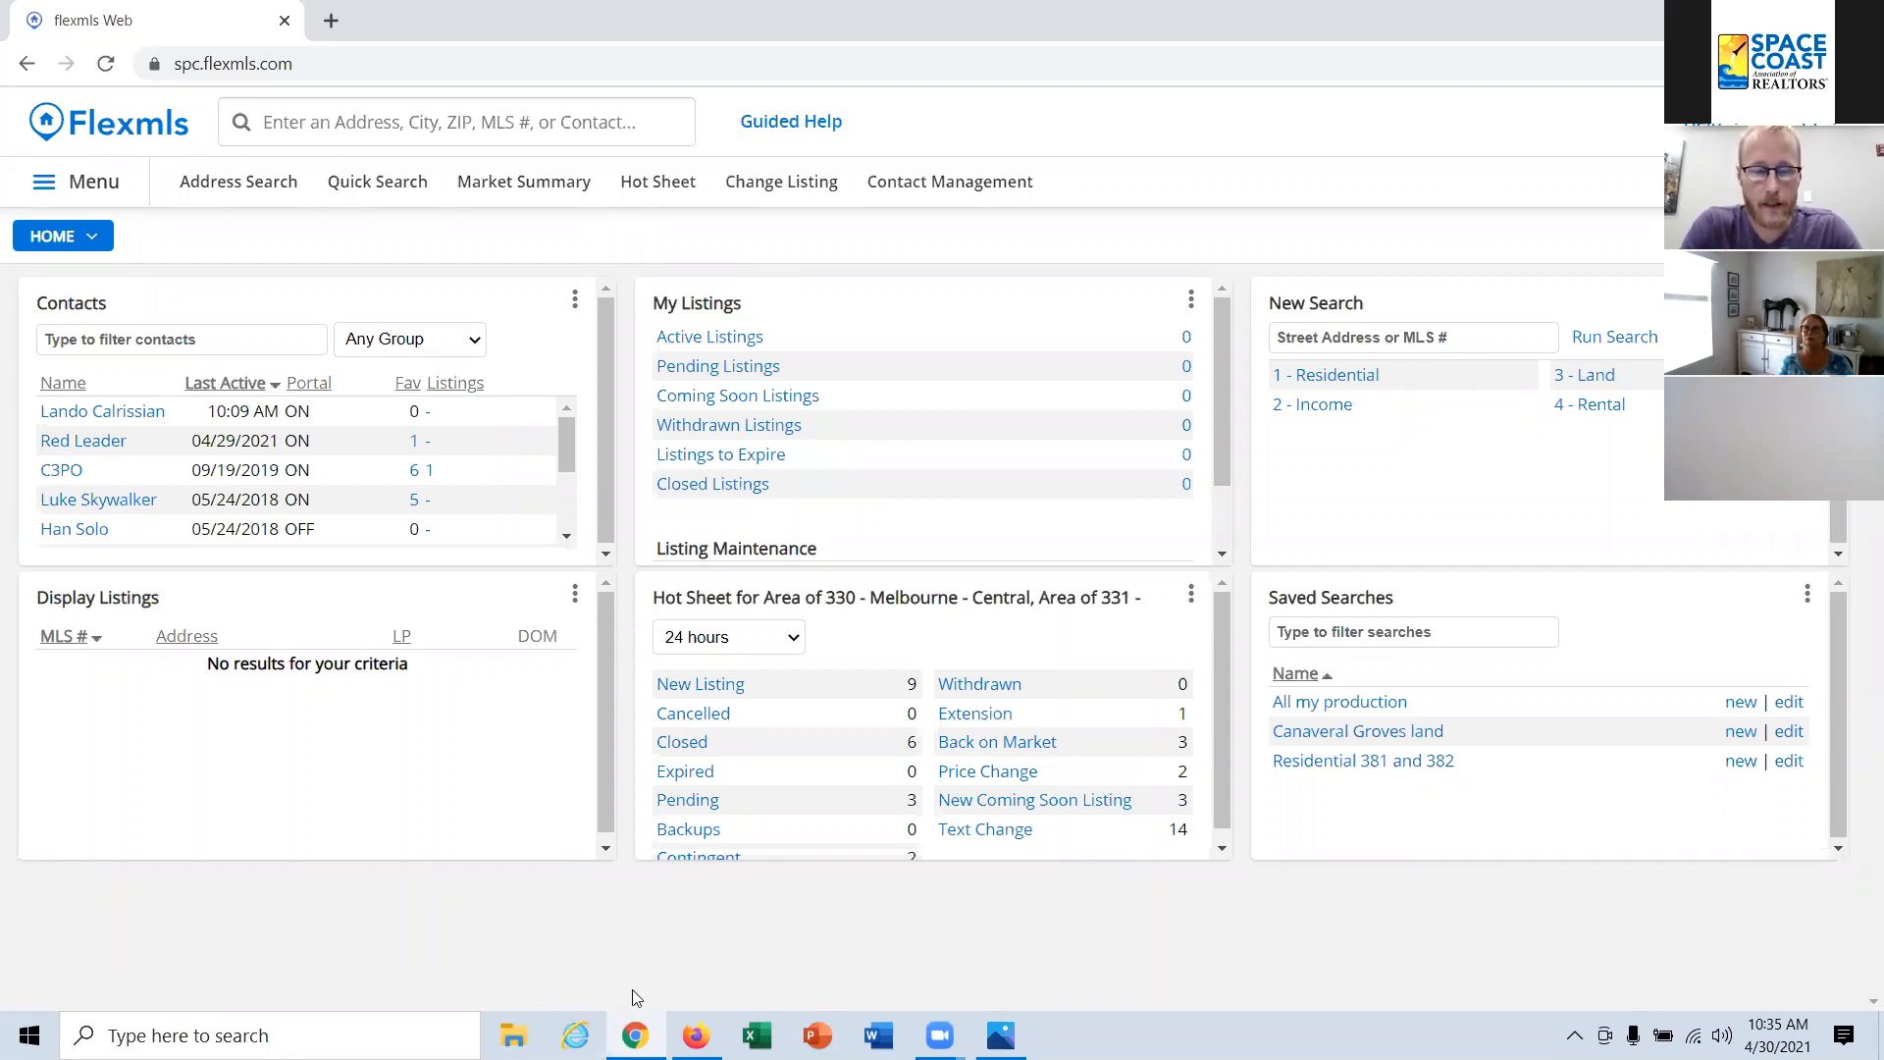
# Step: Switch to Mailinator and open the public inbox of the contact who was emailed a listing, leaving out the domain part
pyautogui.click(696, 1035)
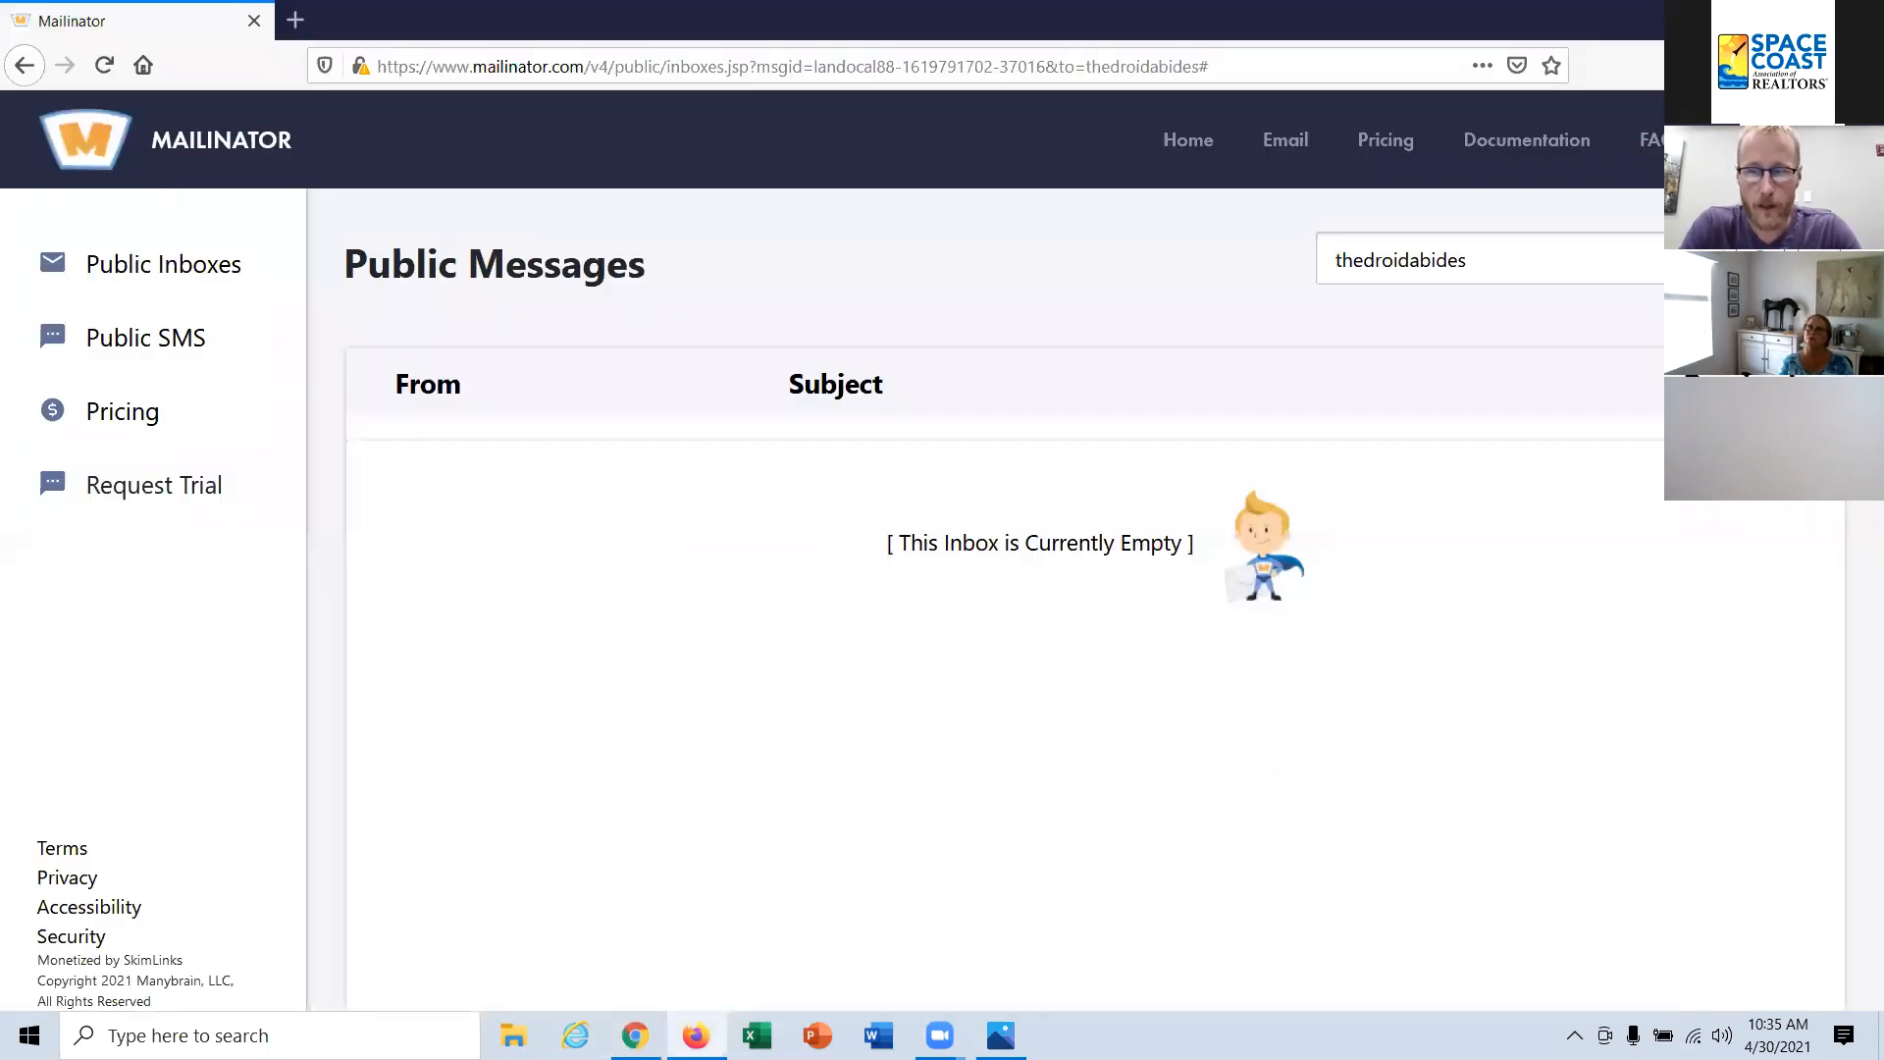
pyautogui.doubleClick(1525, 265)
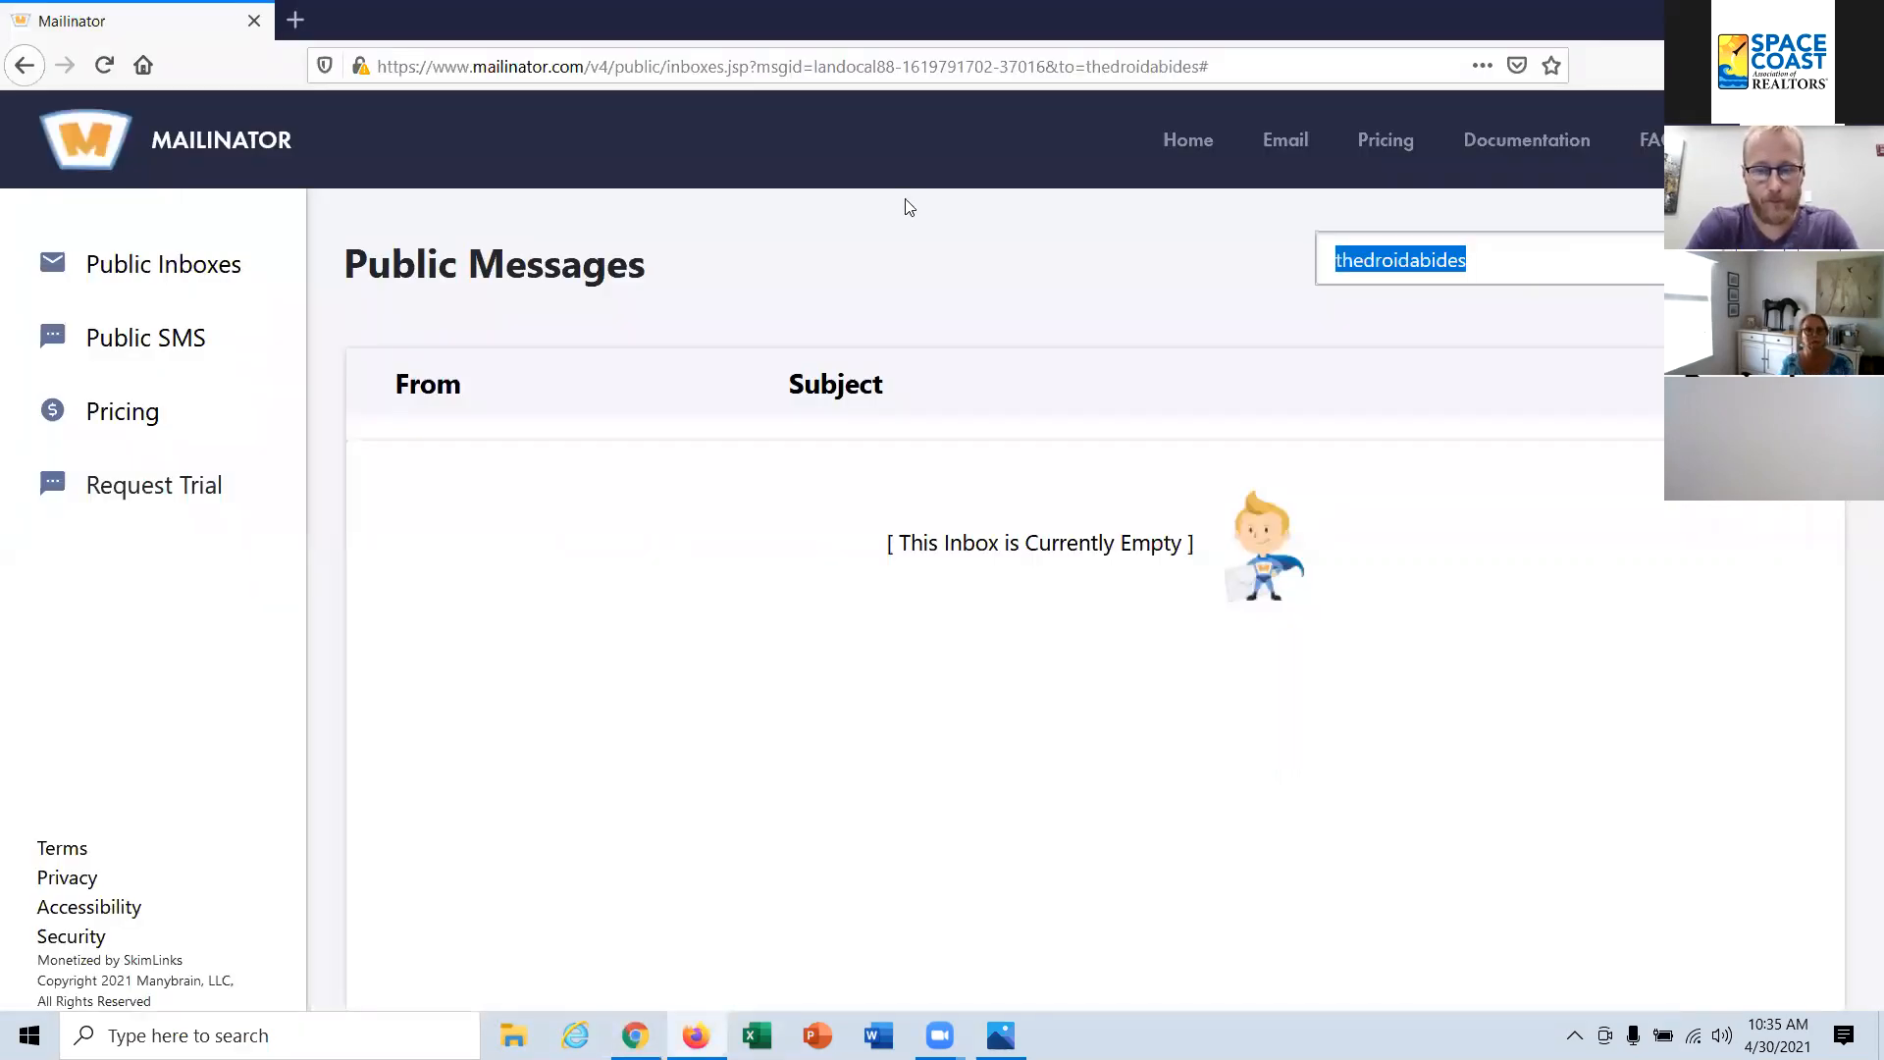
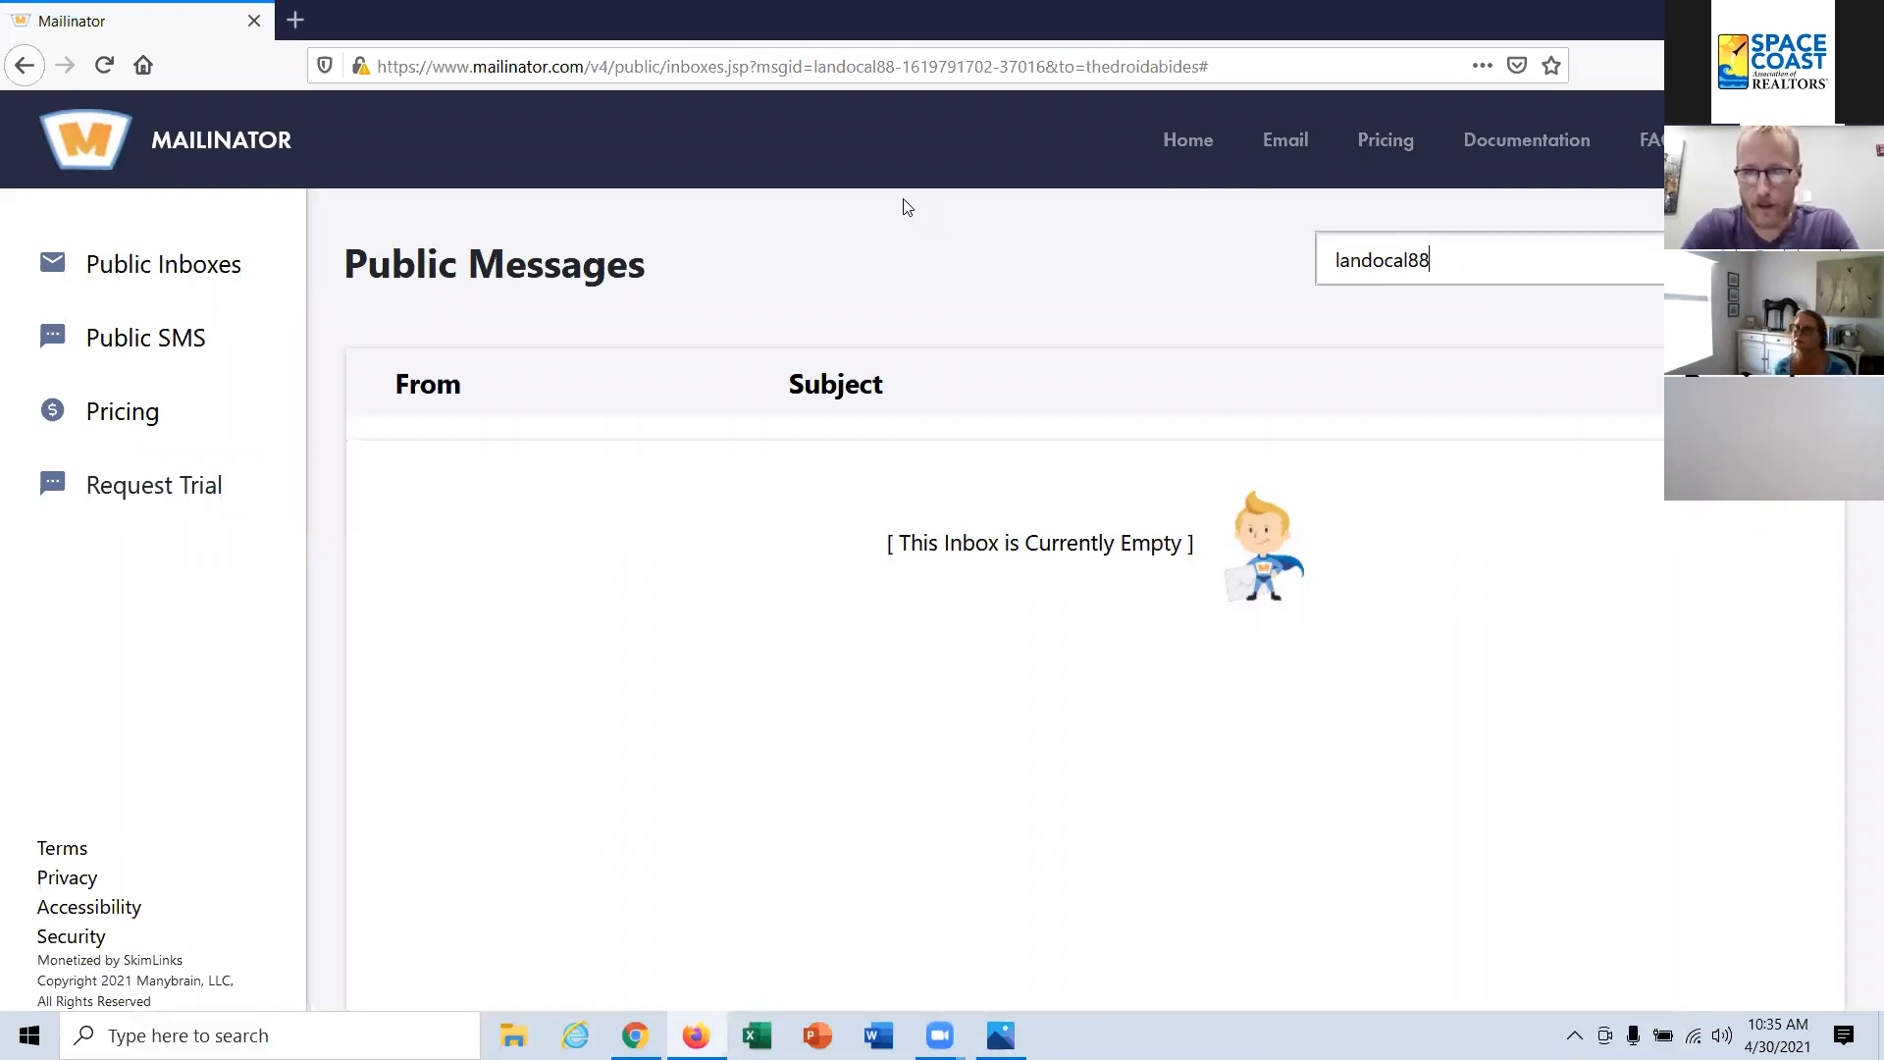
pyautogui.press('Return')
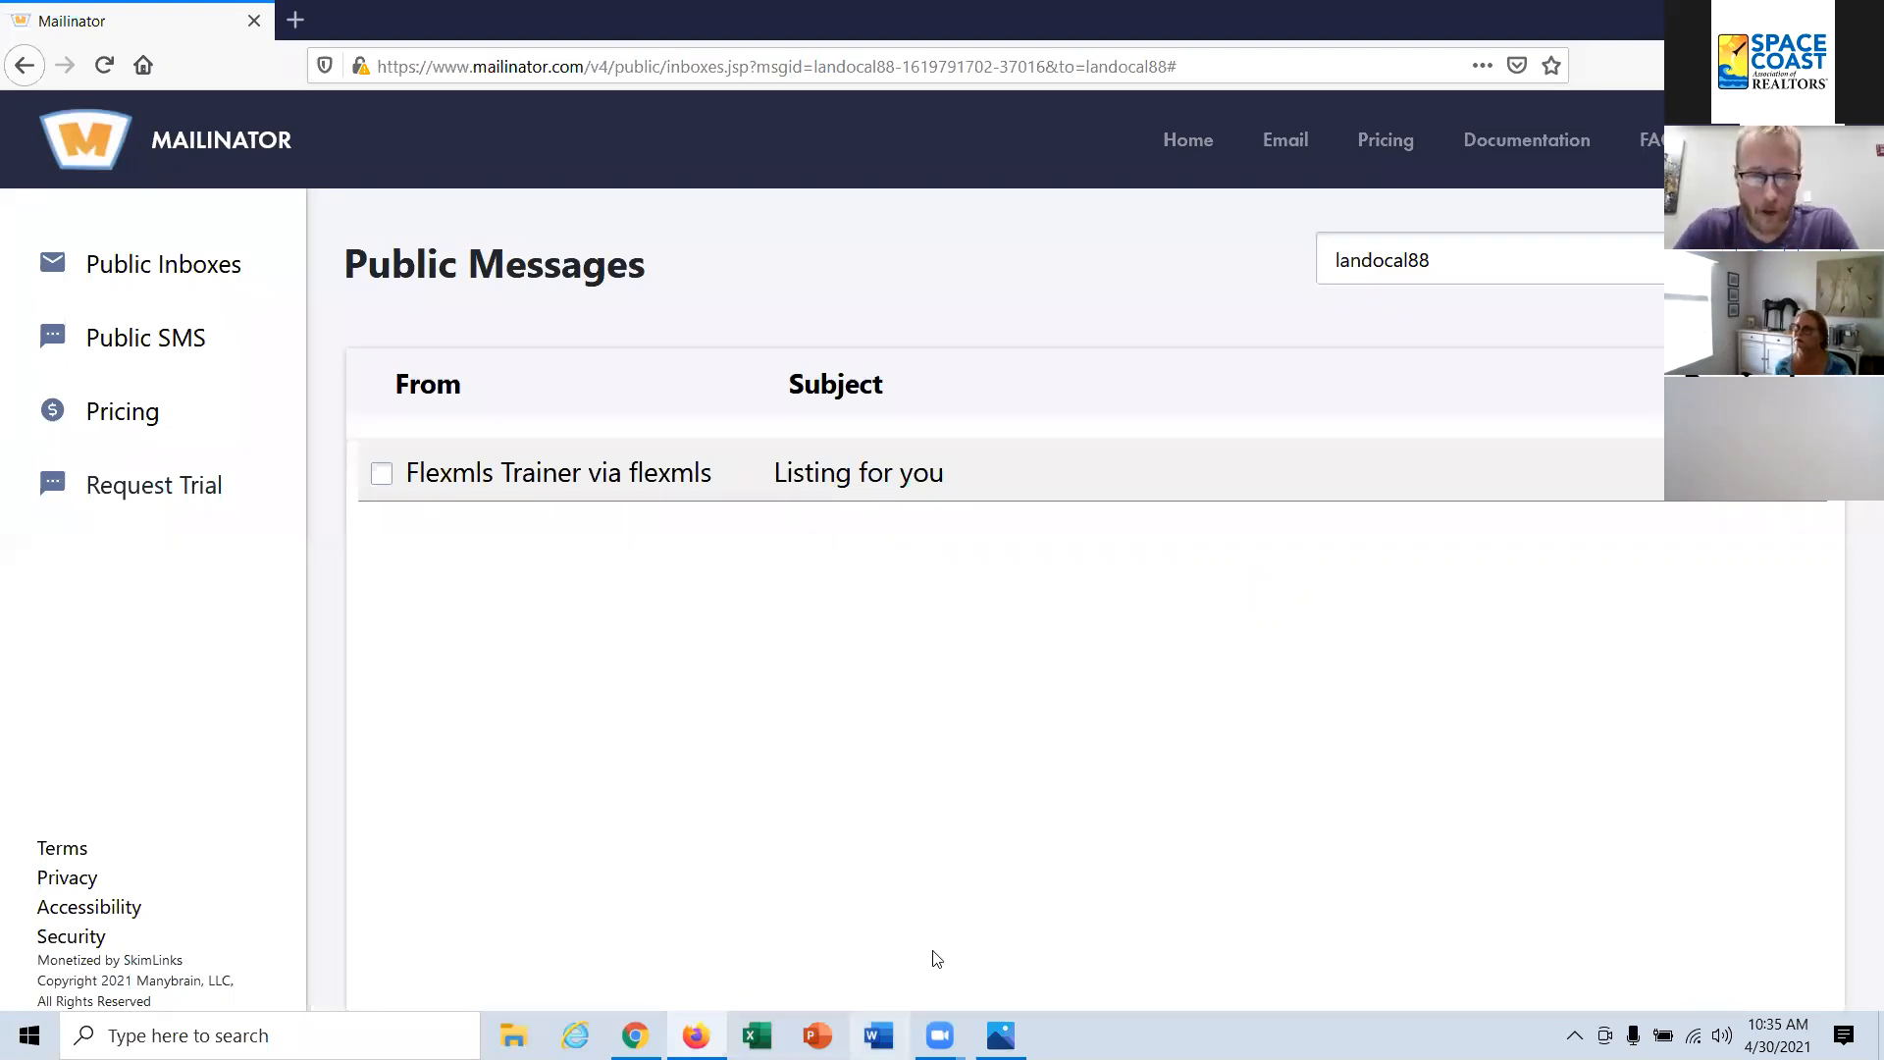
# Step: Switch back to Flexmls, search for "opt", and open the Opt-In Status report
pyautogui.click(696, 1036)
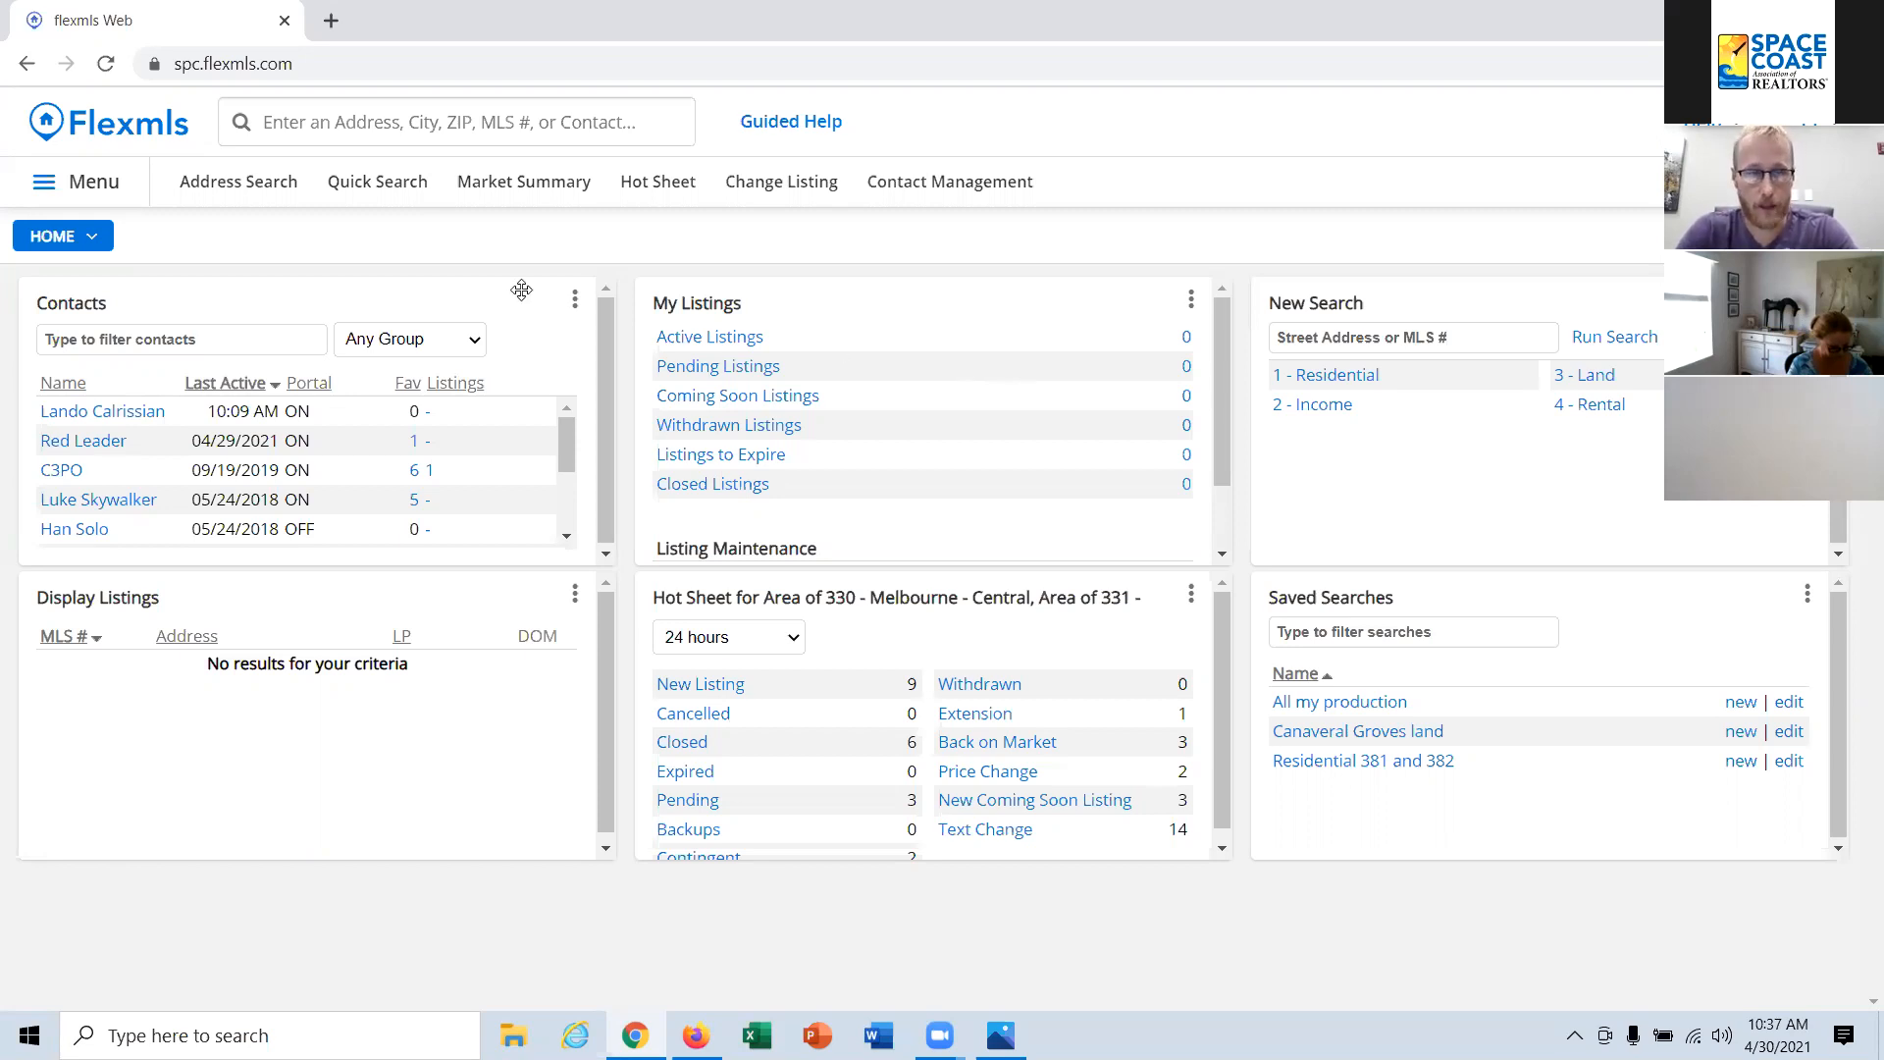
pyautogui.click(420, 135)
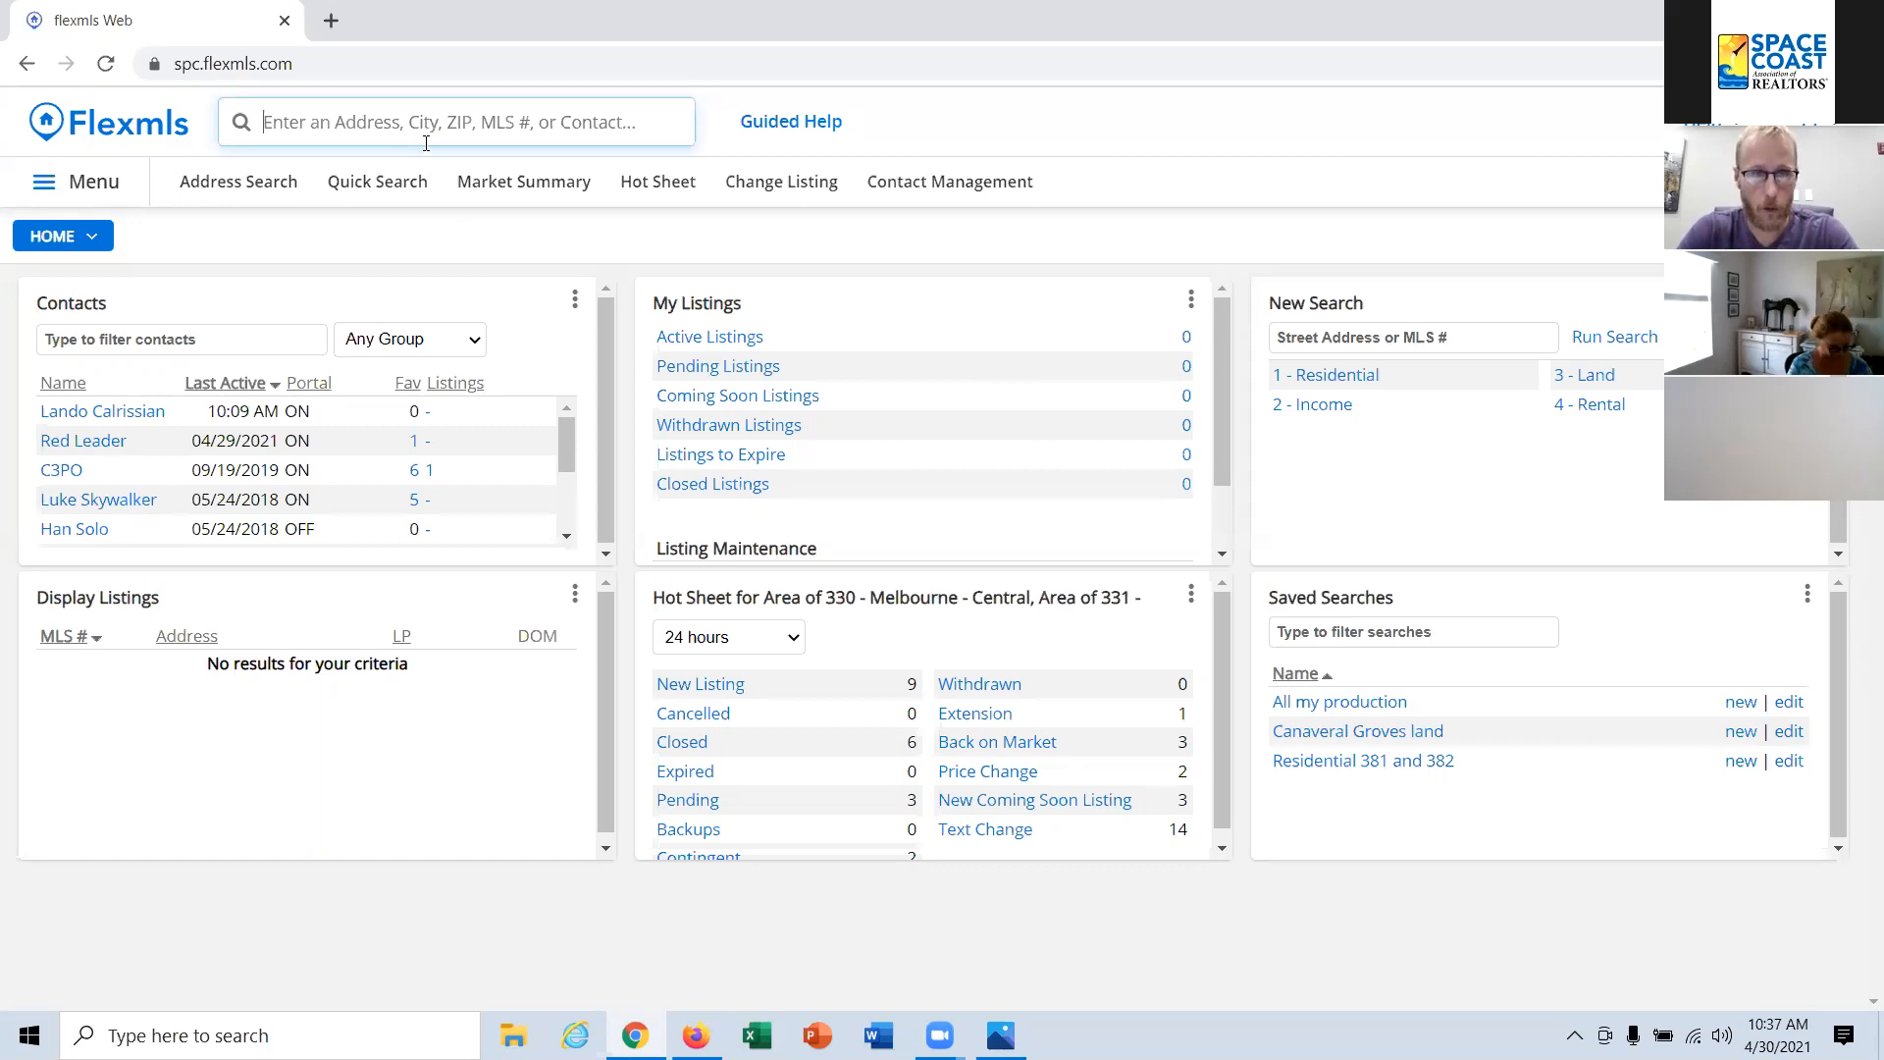
pyautogui.write('opt')
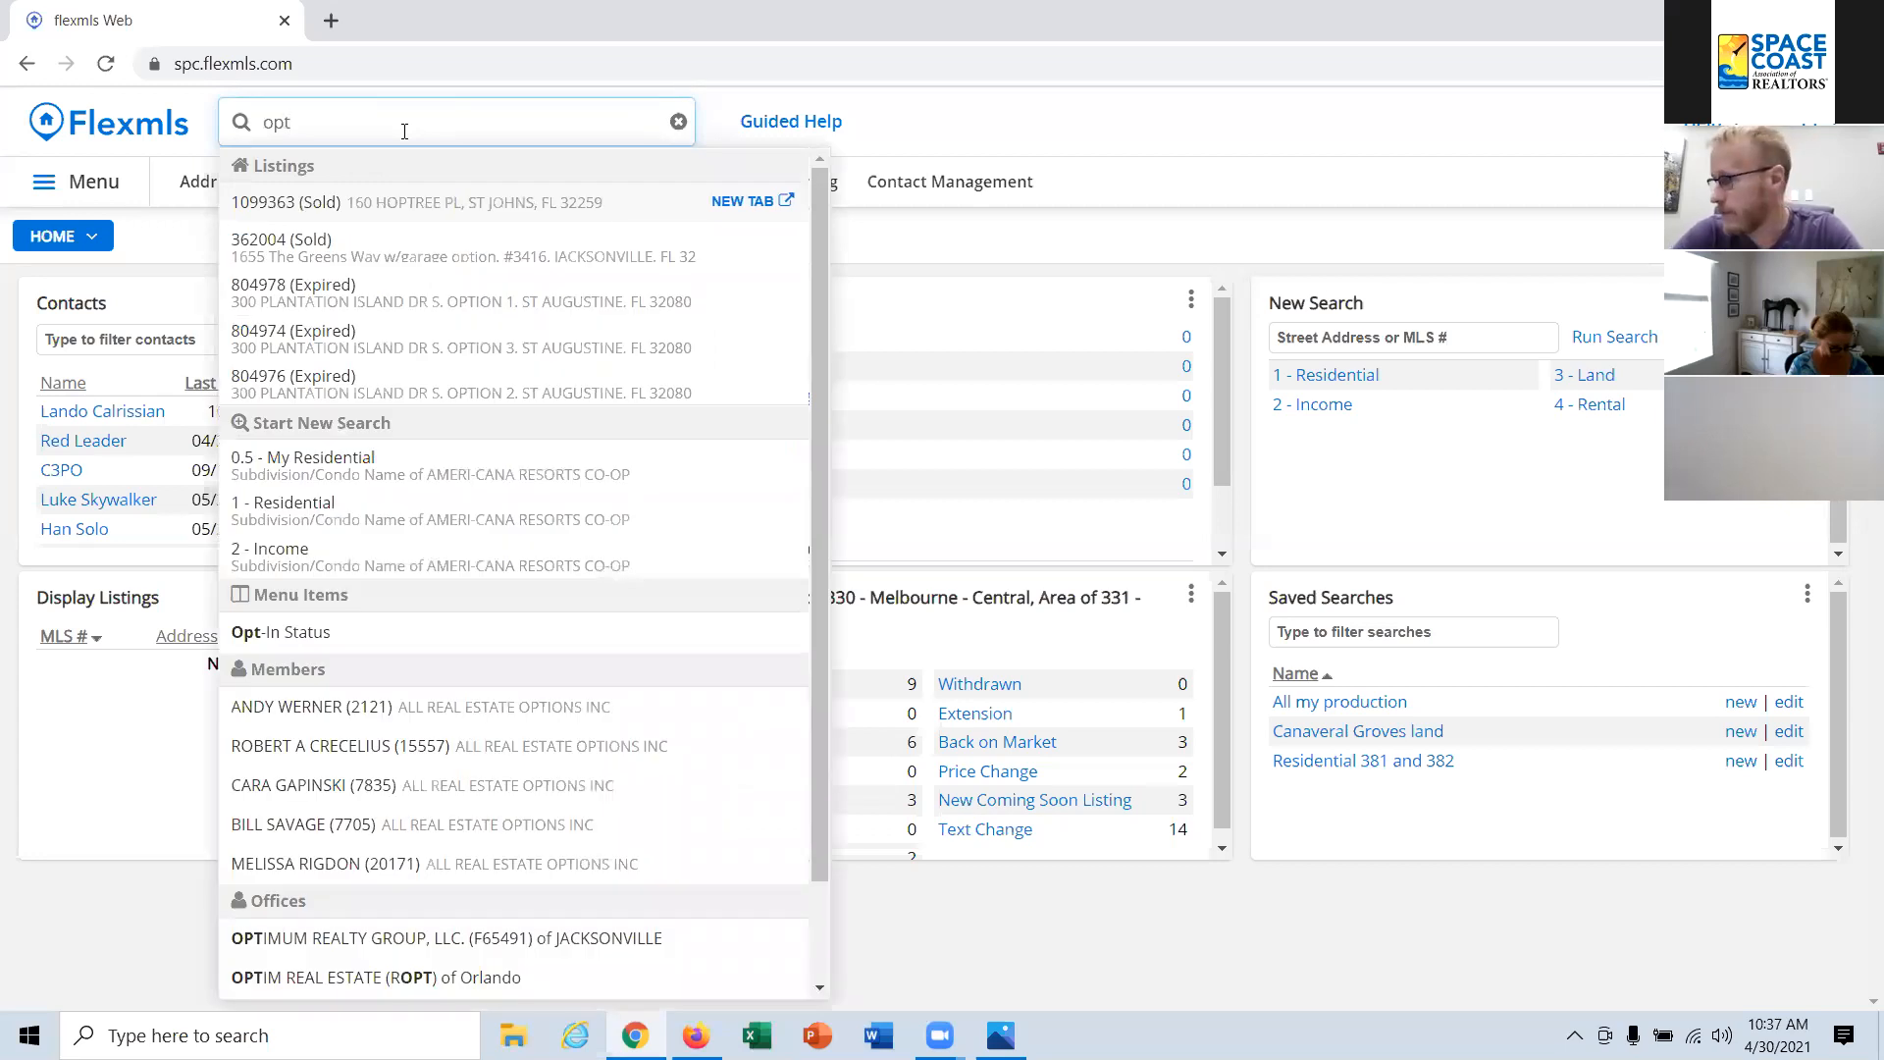
pyautogui.click(538, 8)
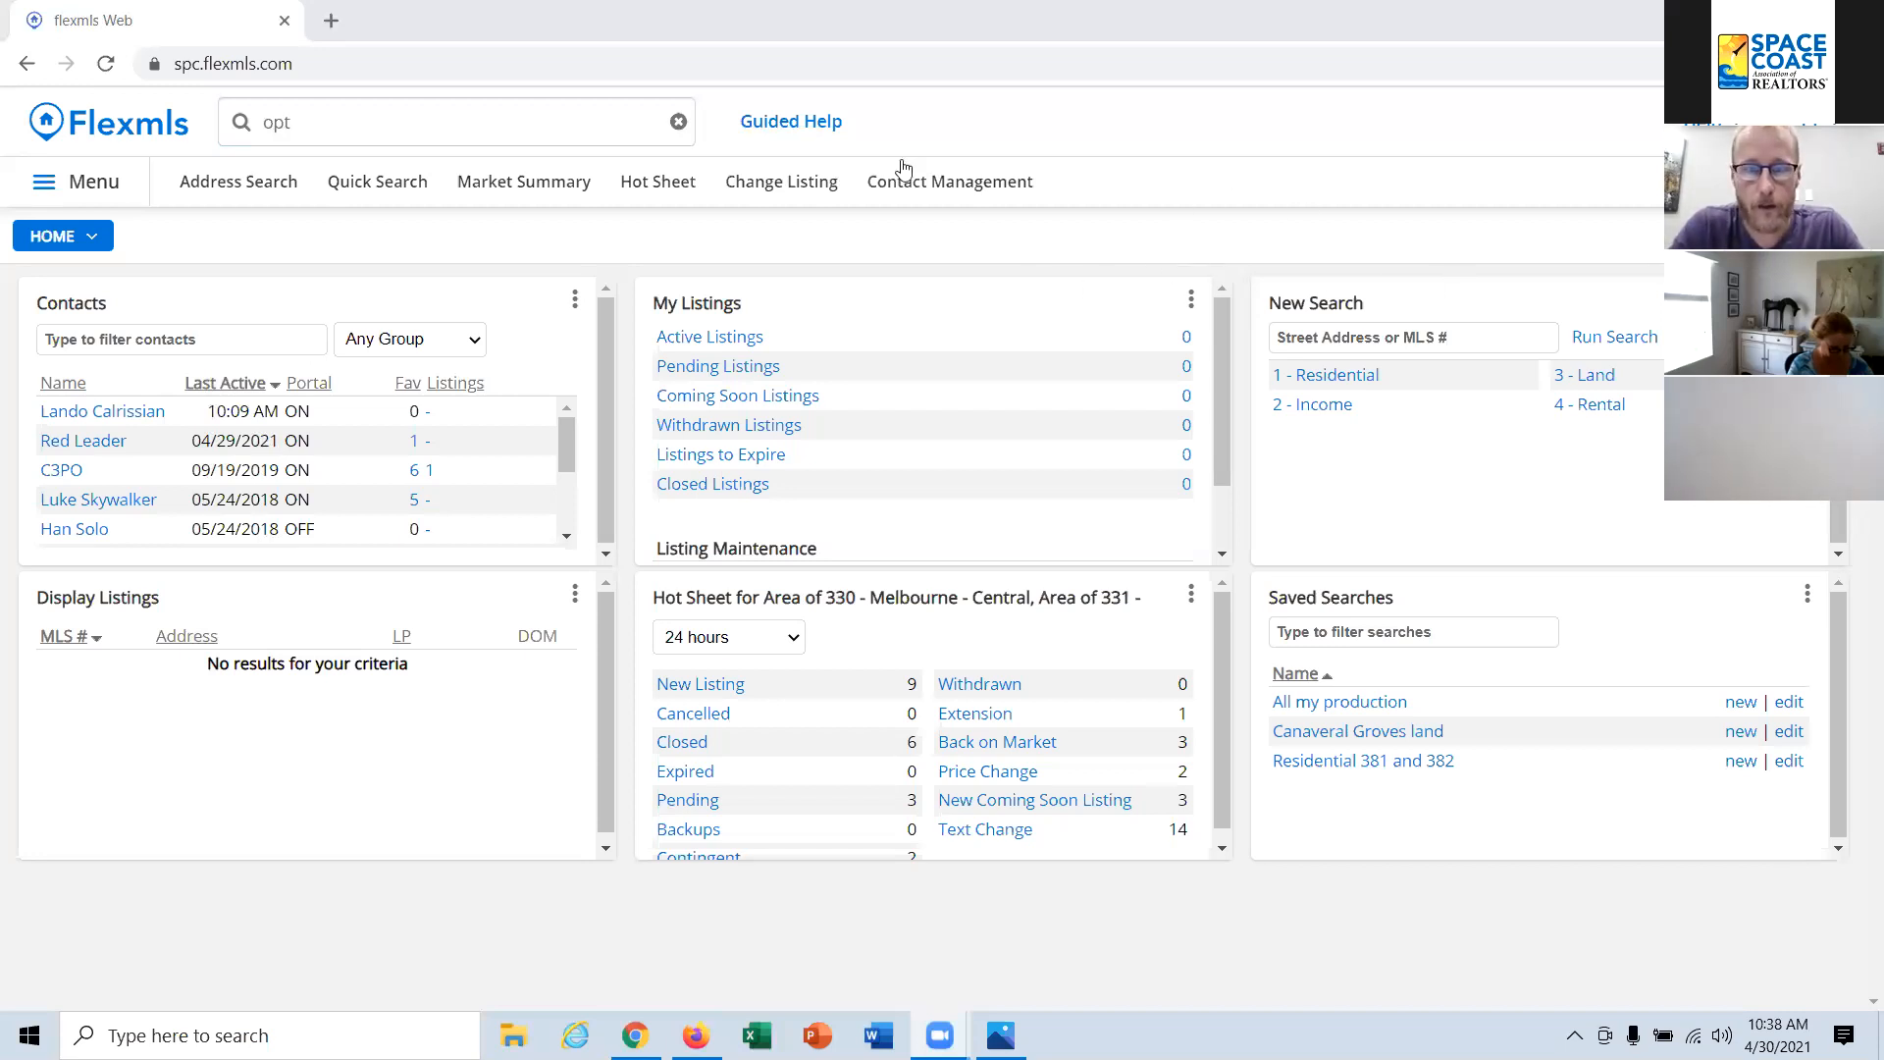
pyautogui.click(420, 124)
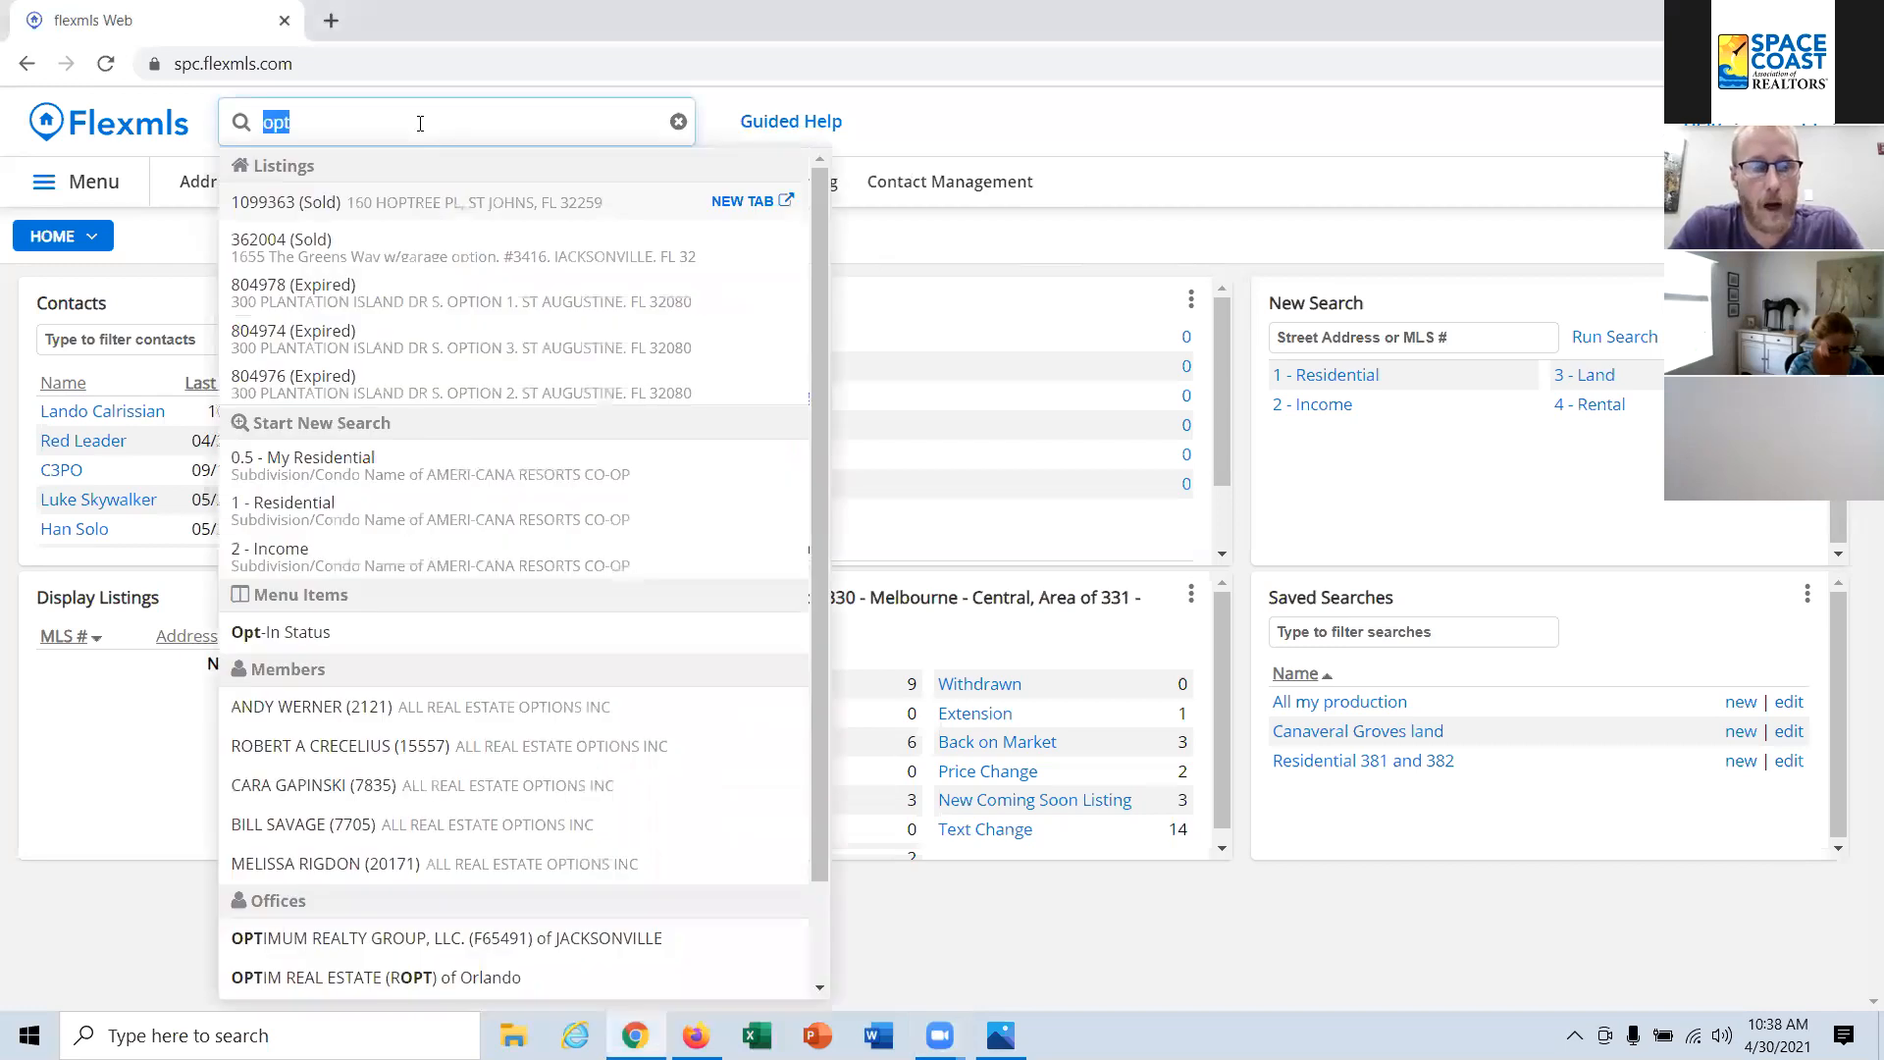
pyautogui.click(299, 636)
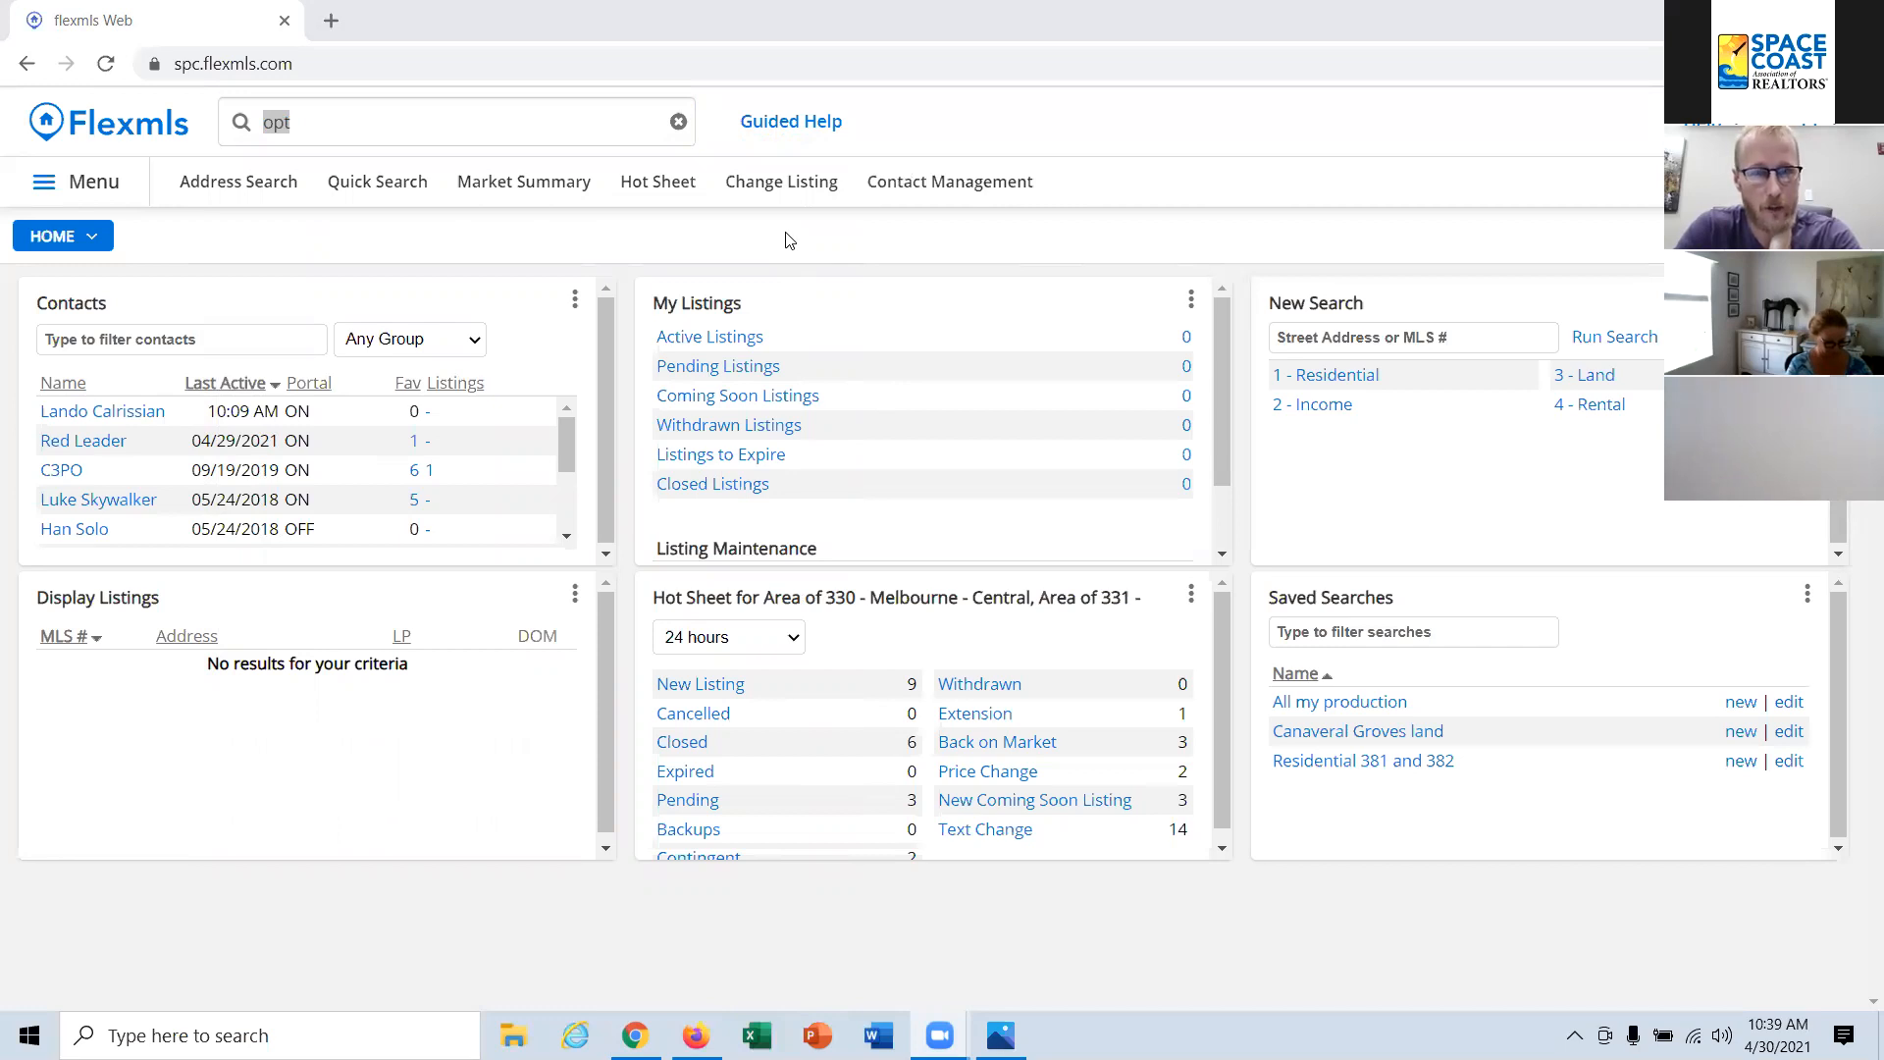
pyautogui.click(432, 123)
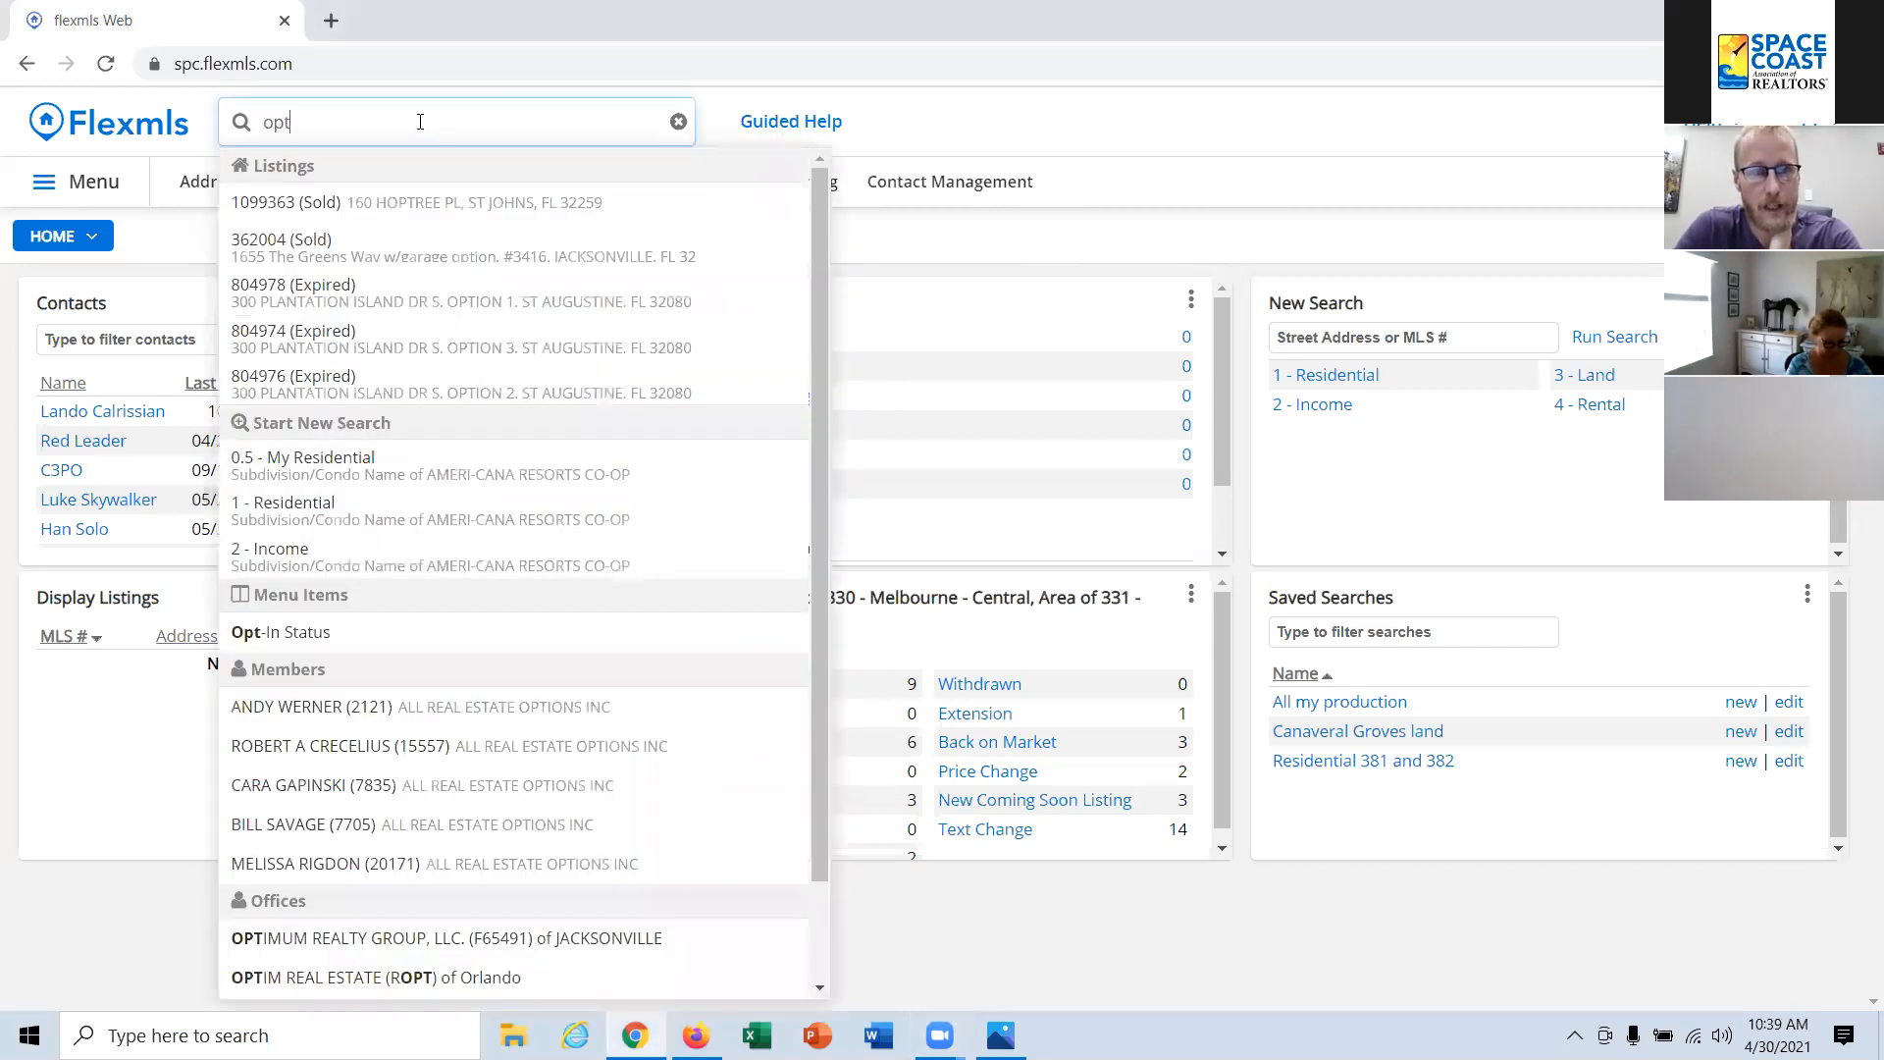
pyautogui.click(312, 632)
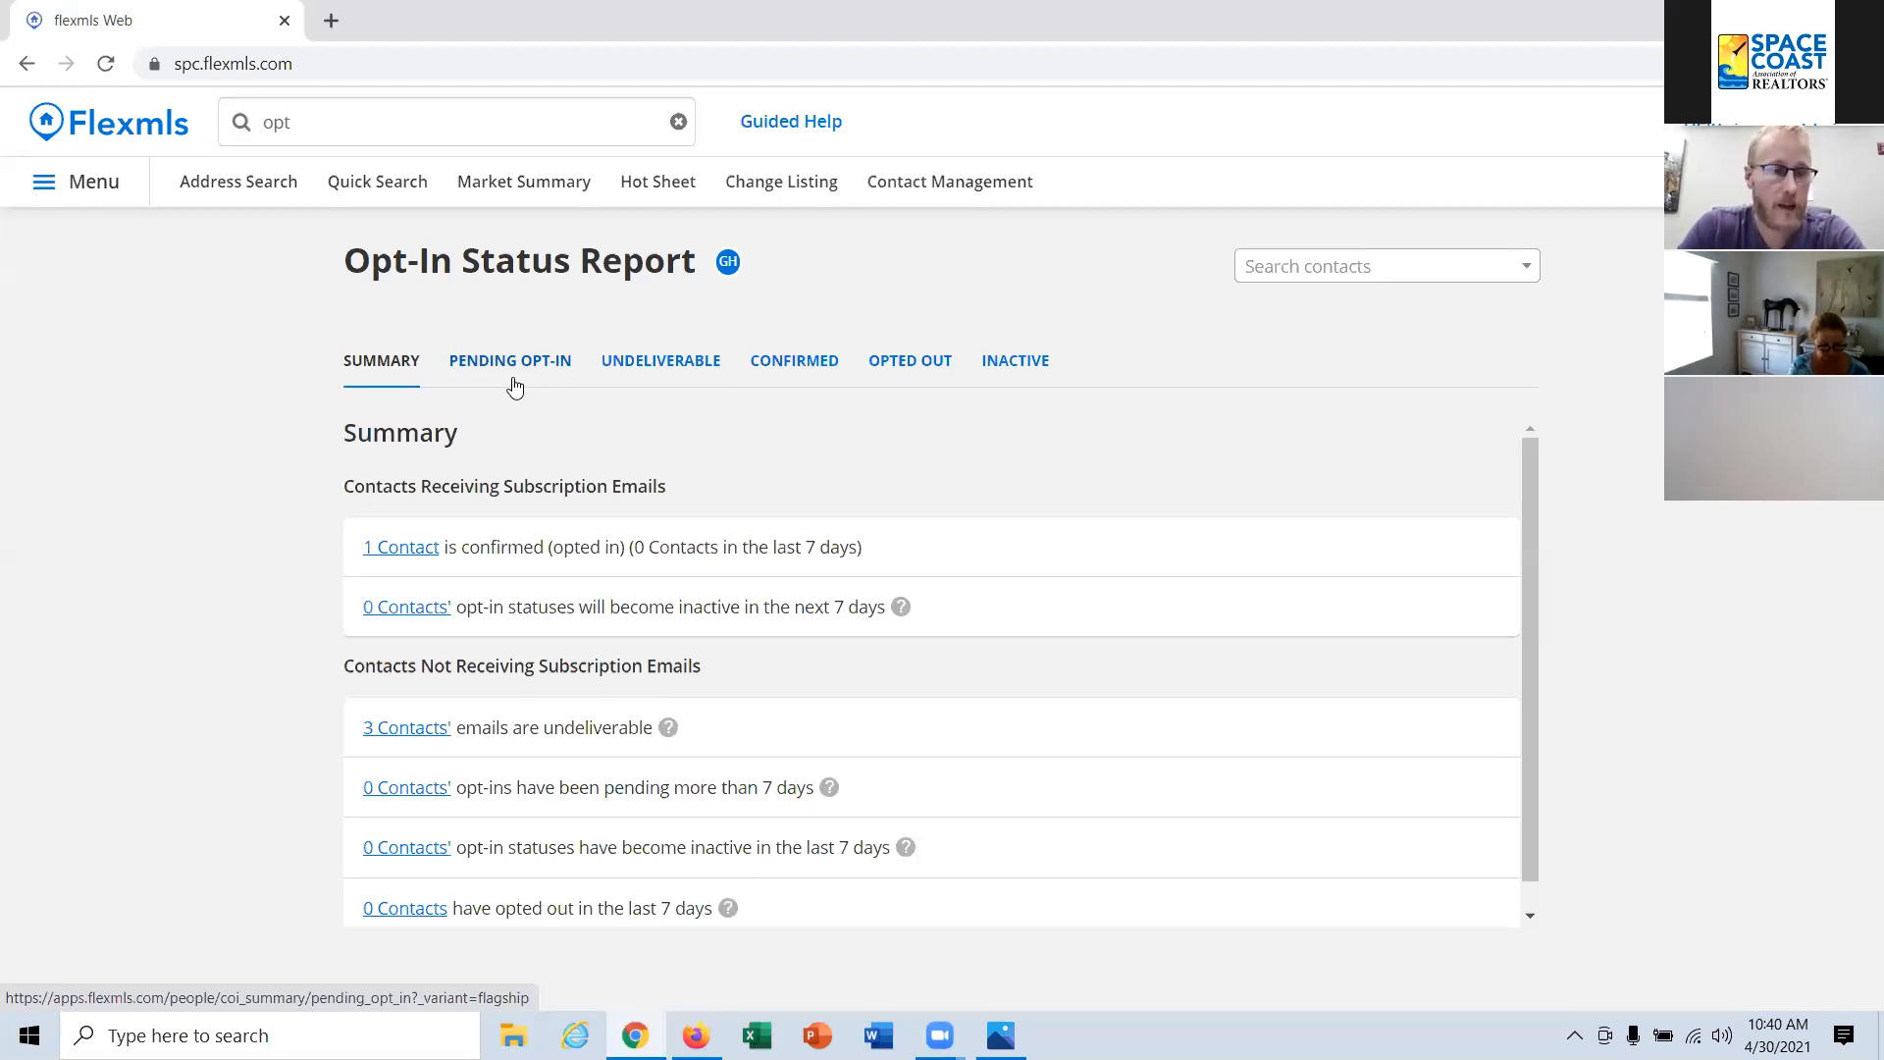
# Step: Resend the opt-in request to the first contact in the report's pending opt-in list
pyautogui.click(499, 362)
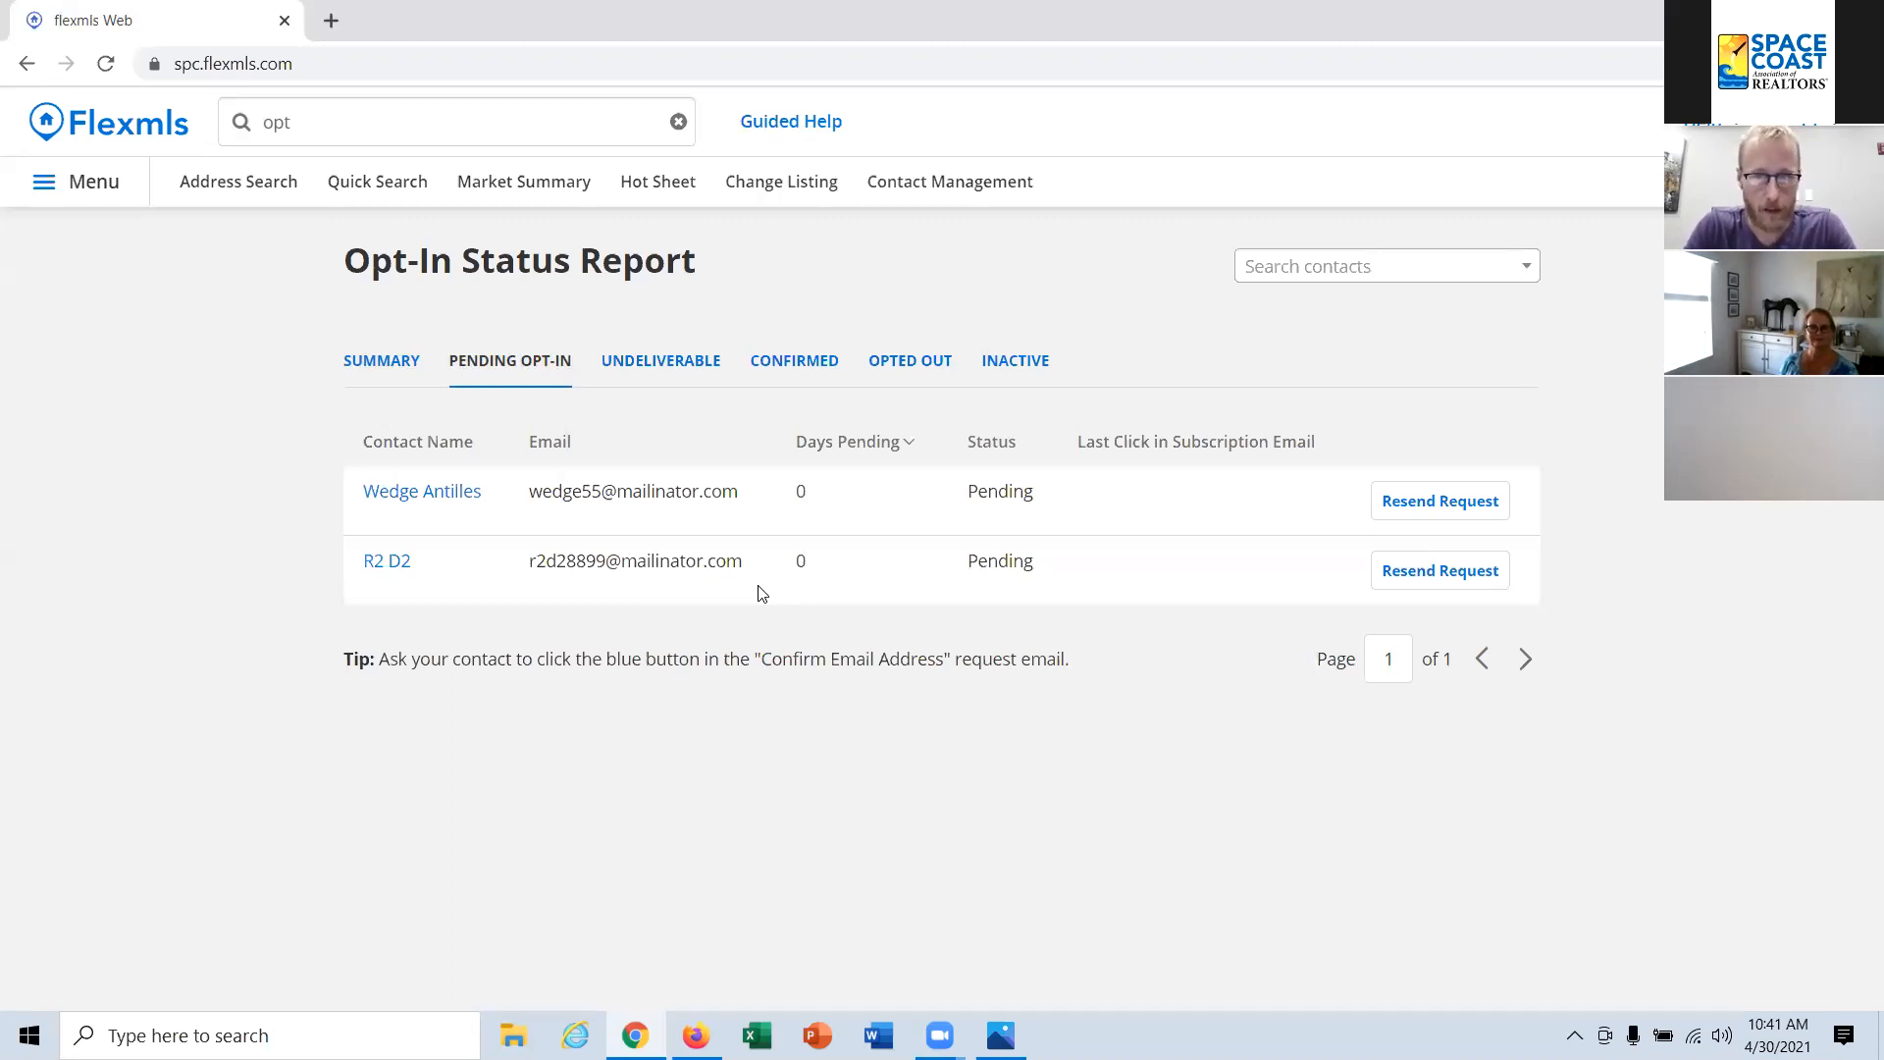
pyautogui.click(1435, 503)
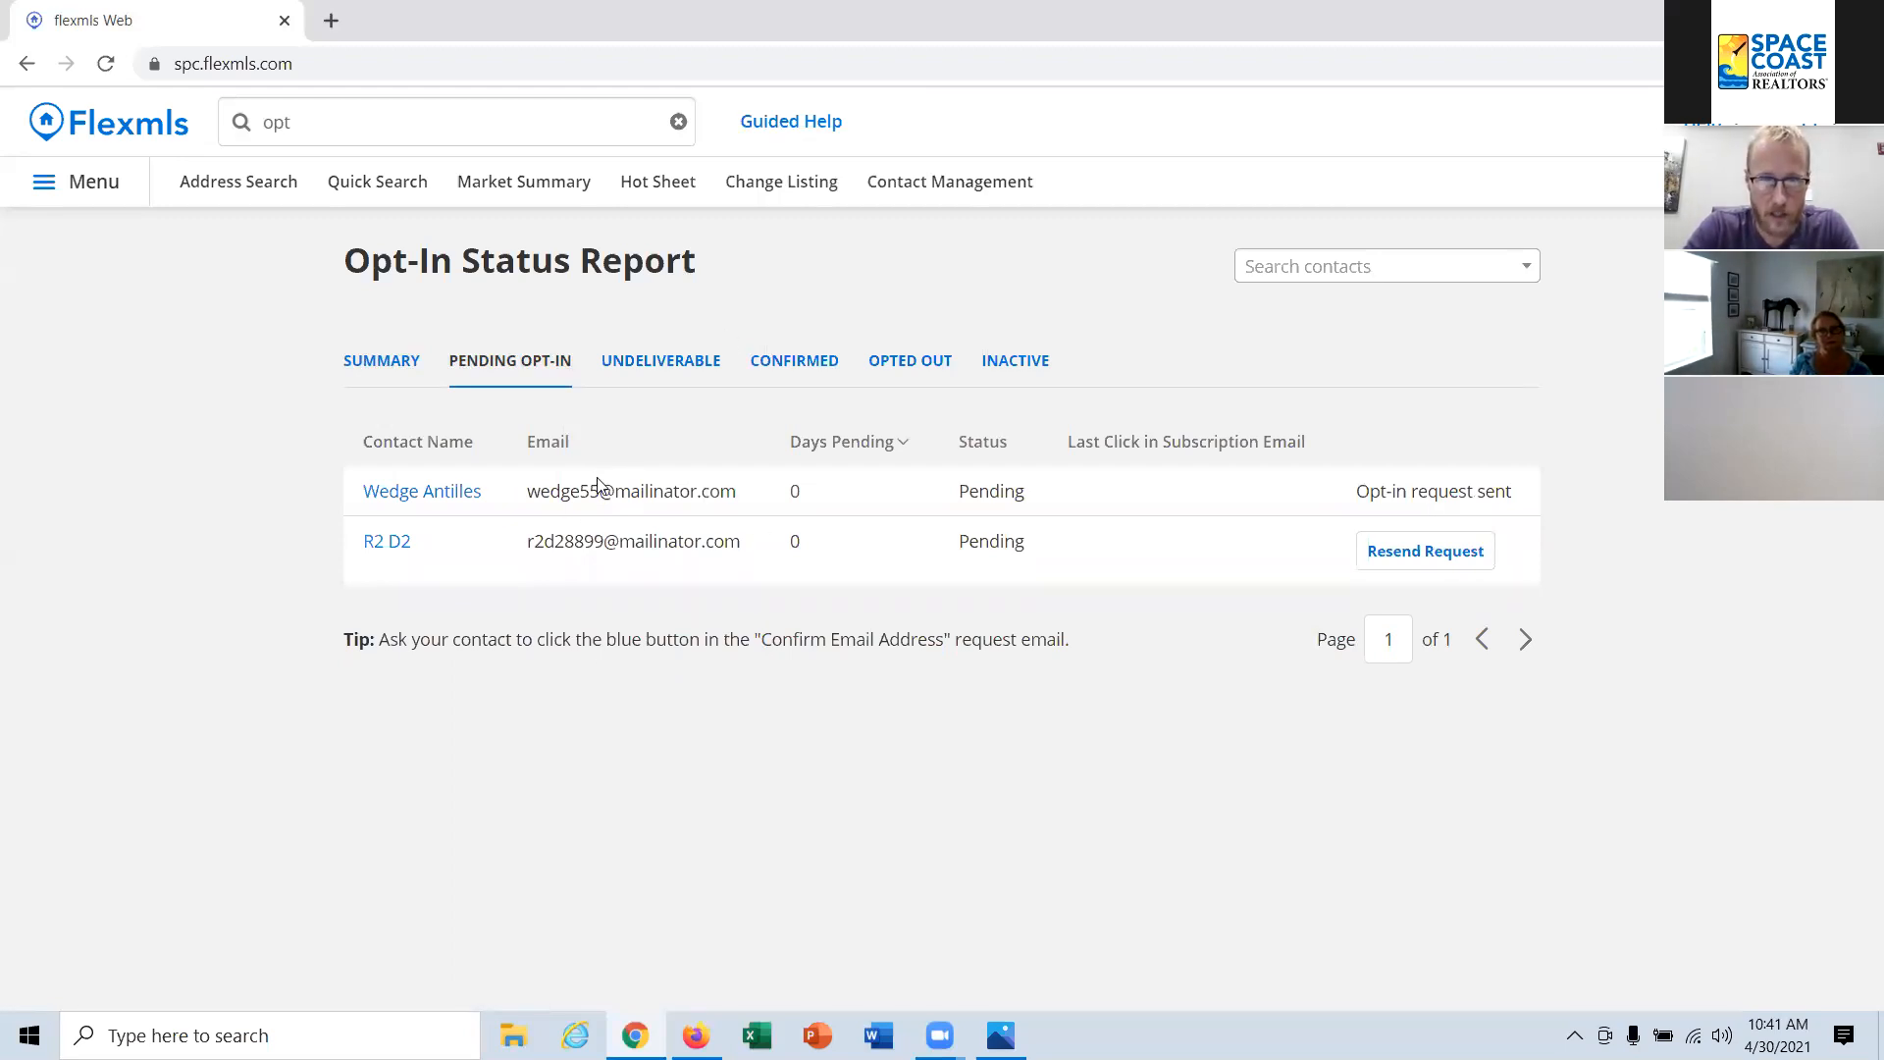
# Step: Switch to Mailinator and open the public inbox of the contact whose opt-in request was resent
pyautogui.moveTo(635, 1035)
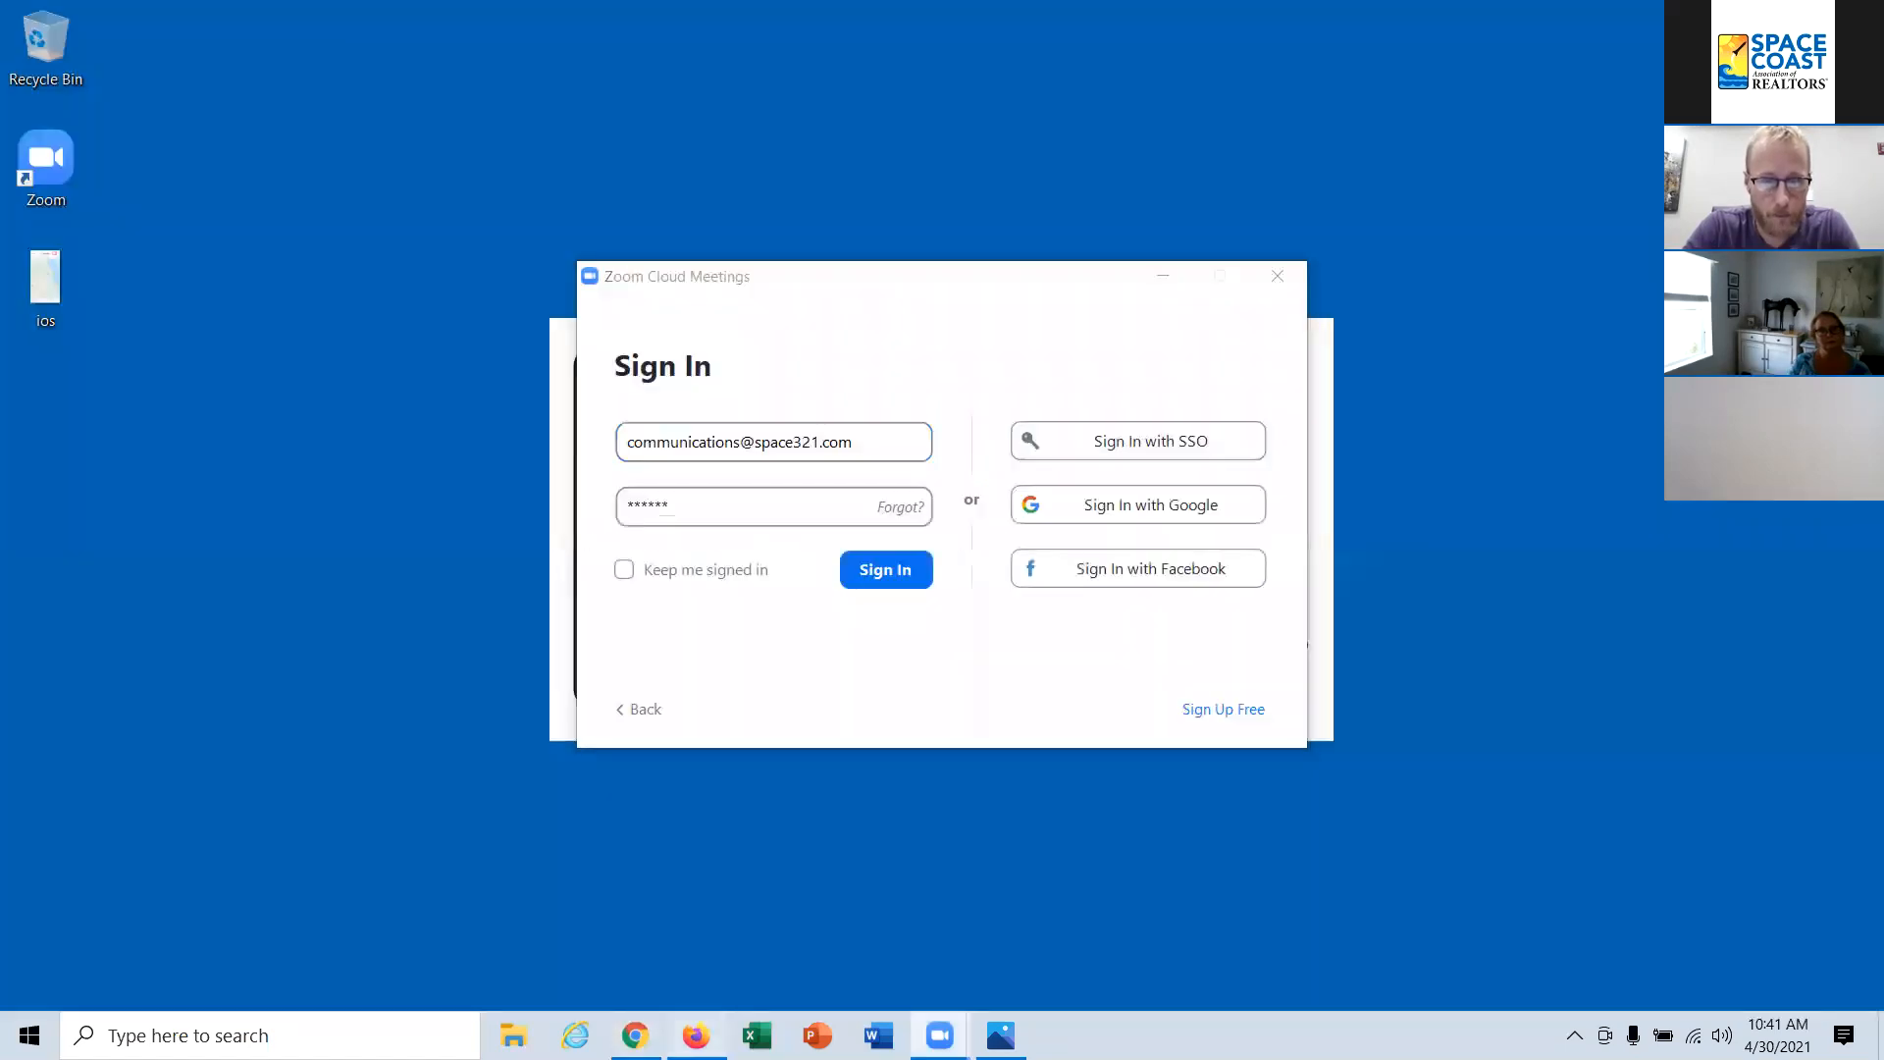
pyautogui.click(696, 1035)
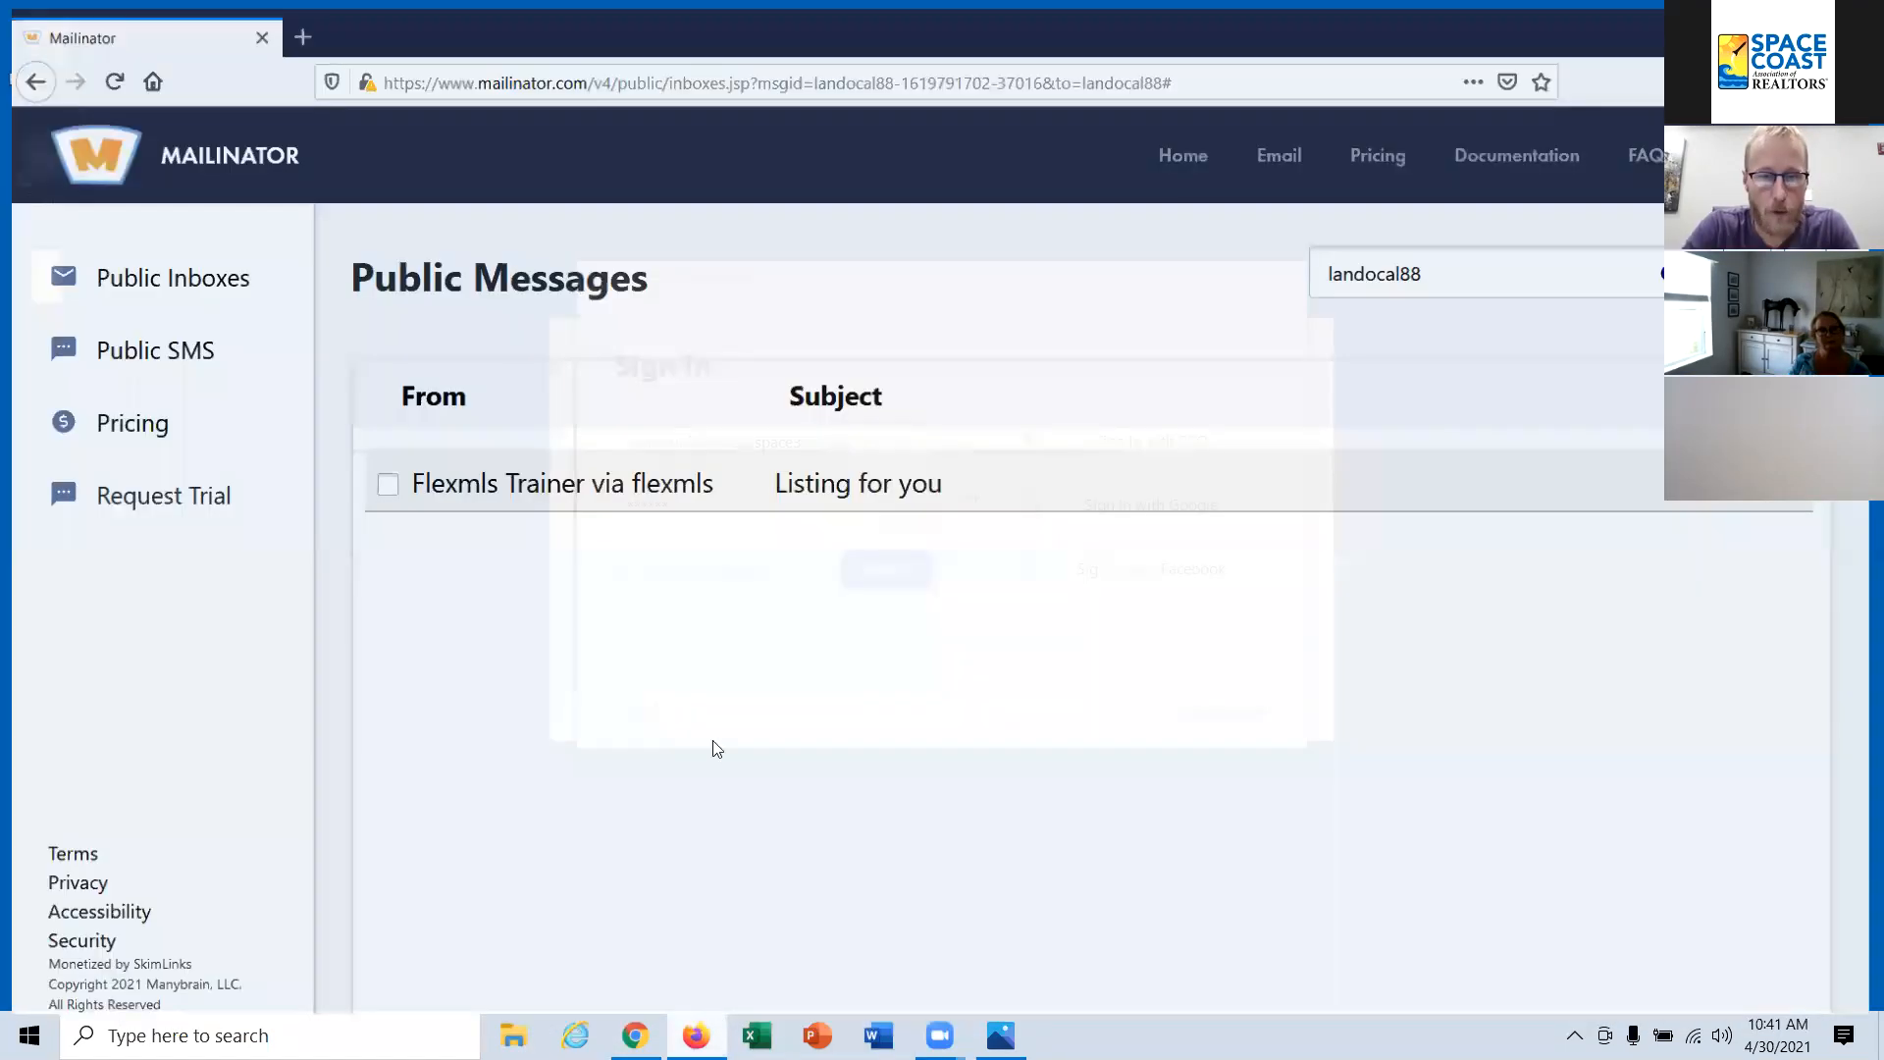
pyautogui.moveTo(1231, 261); pyautogui.dragTo(1027, 265)
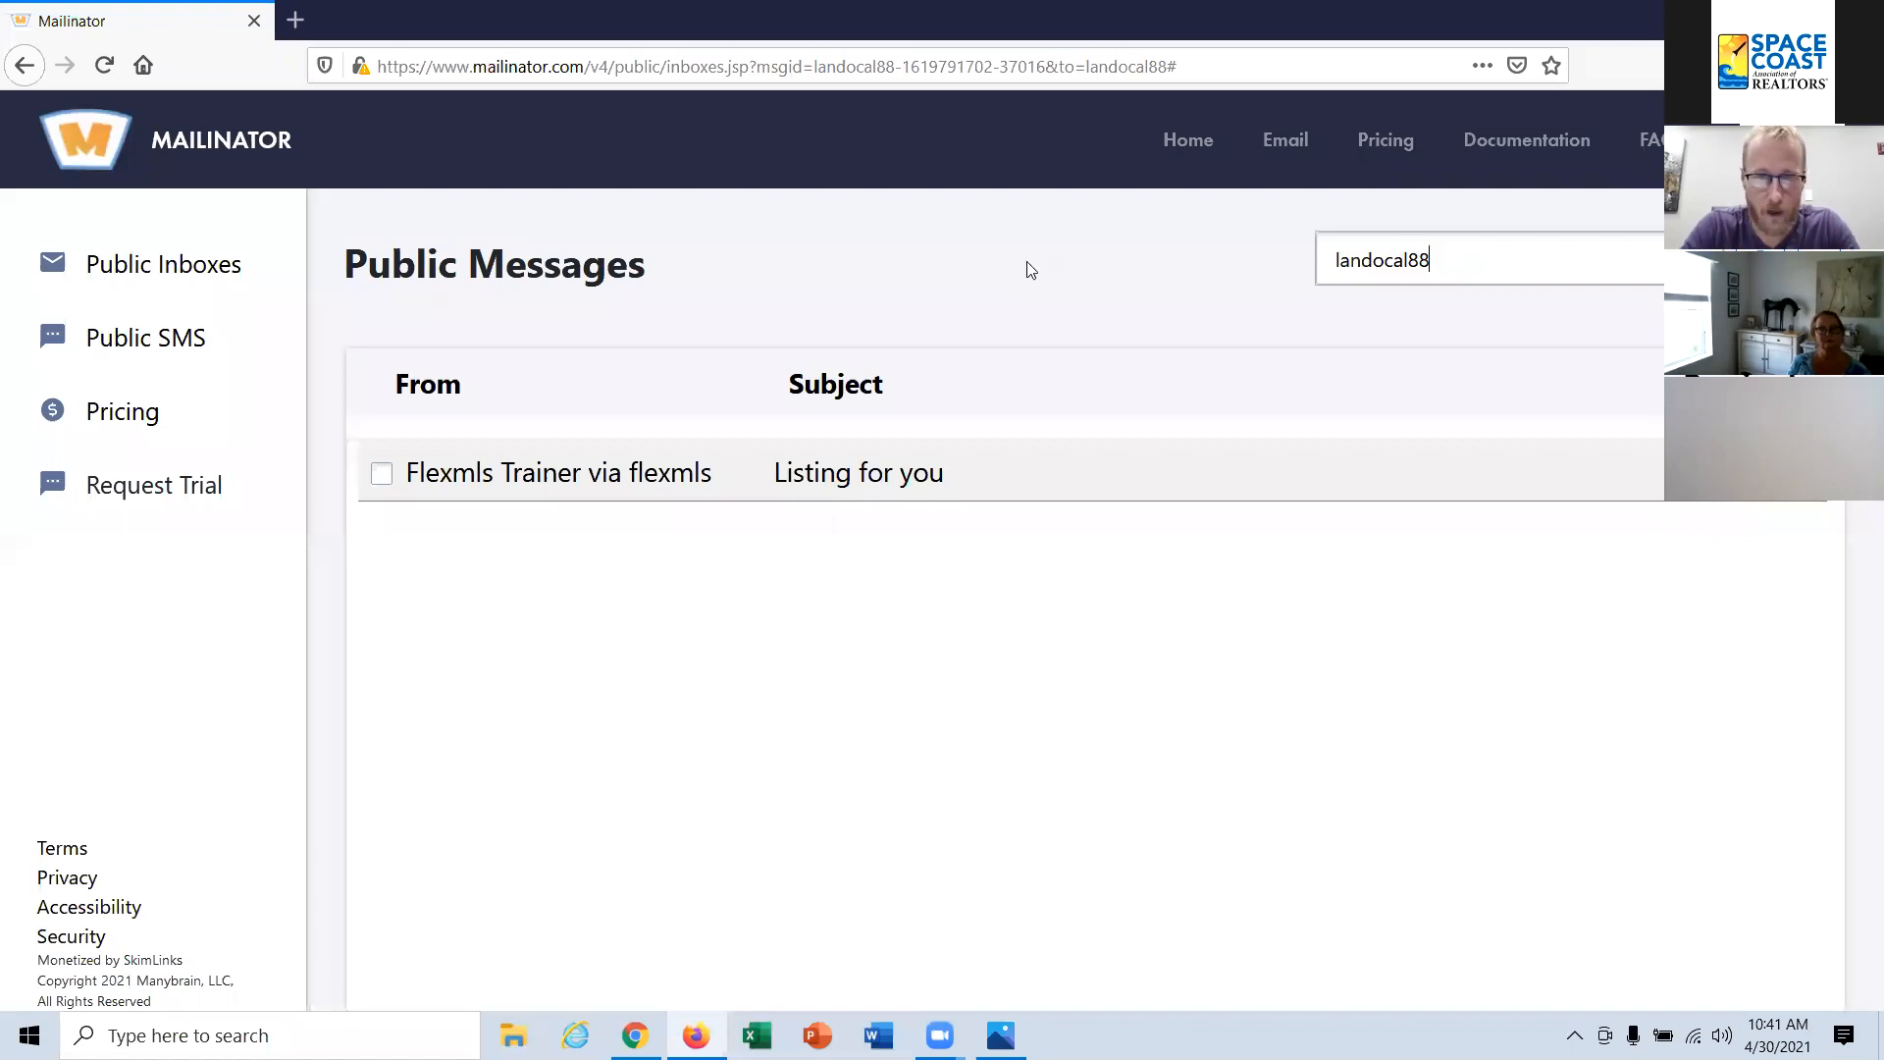
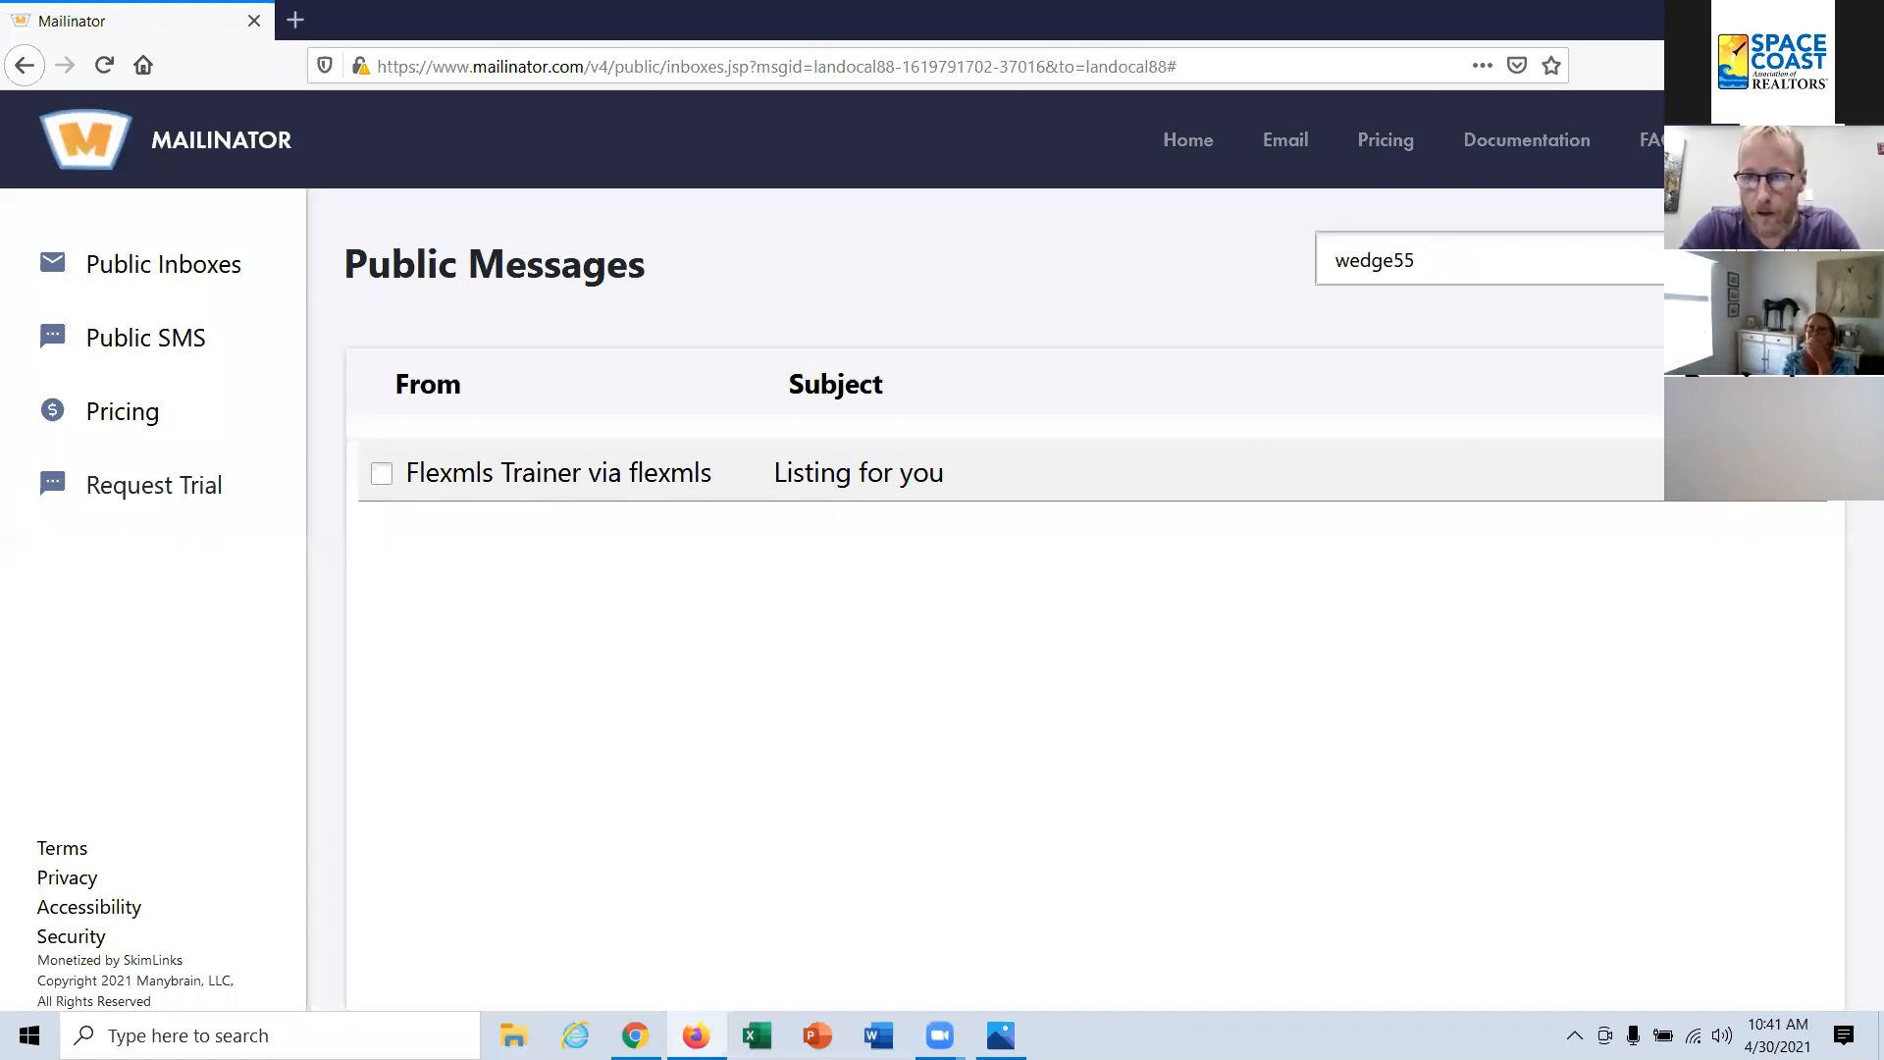
pyautogui.press('Return')
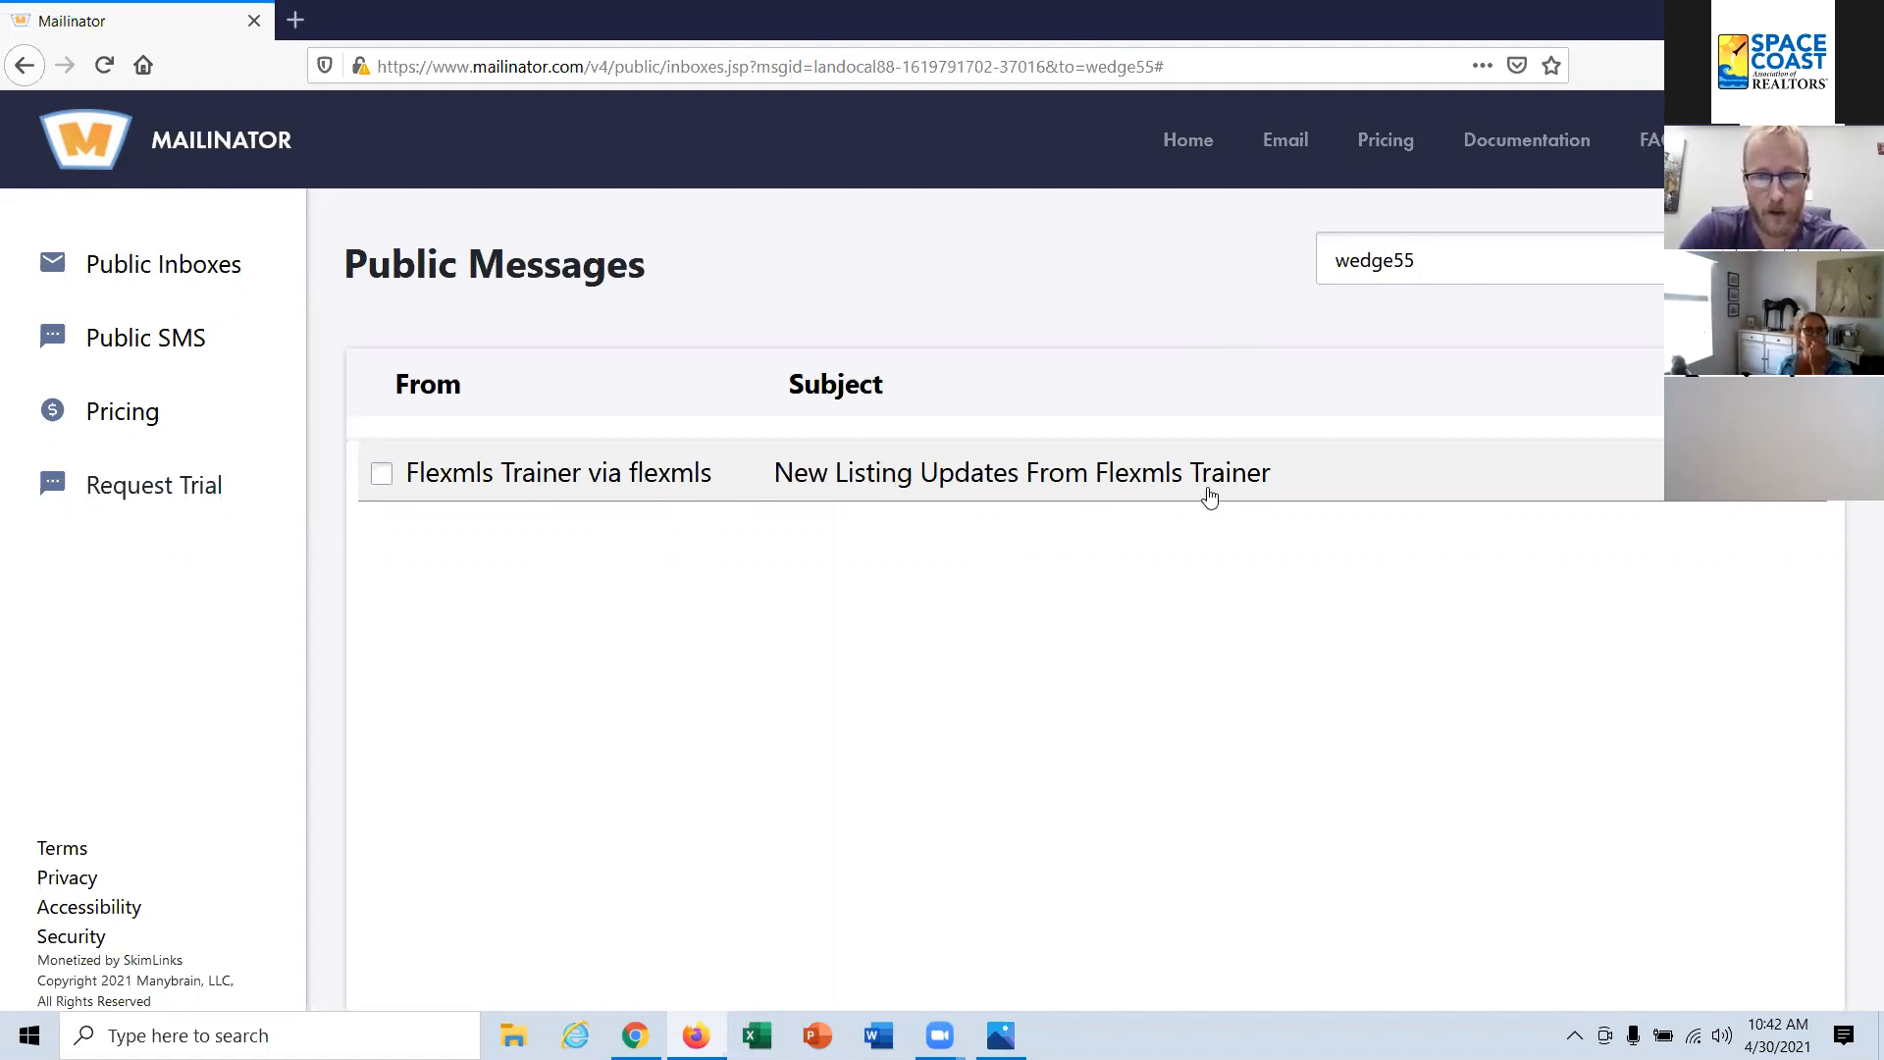
# Step: Open the "New Listing Updates From Flexmls Trainer" email, confirm receiving listings, and close the confirmation page
pyautogui.click(999, 481)
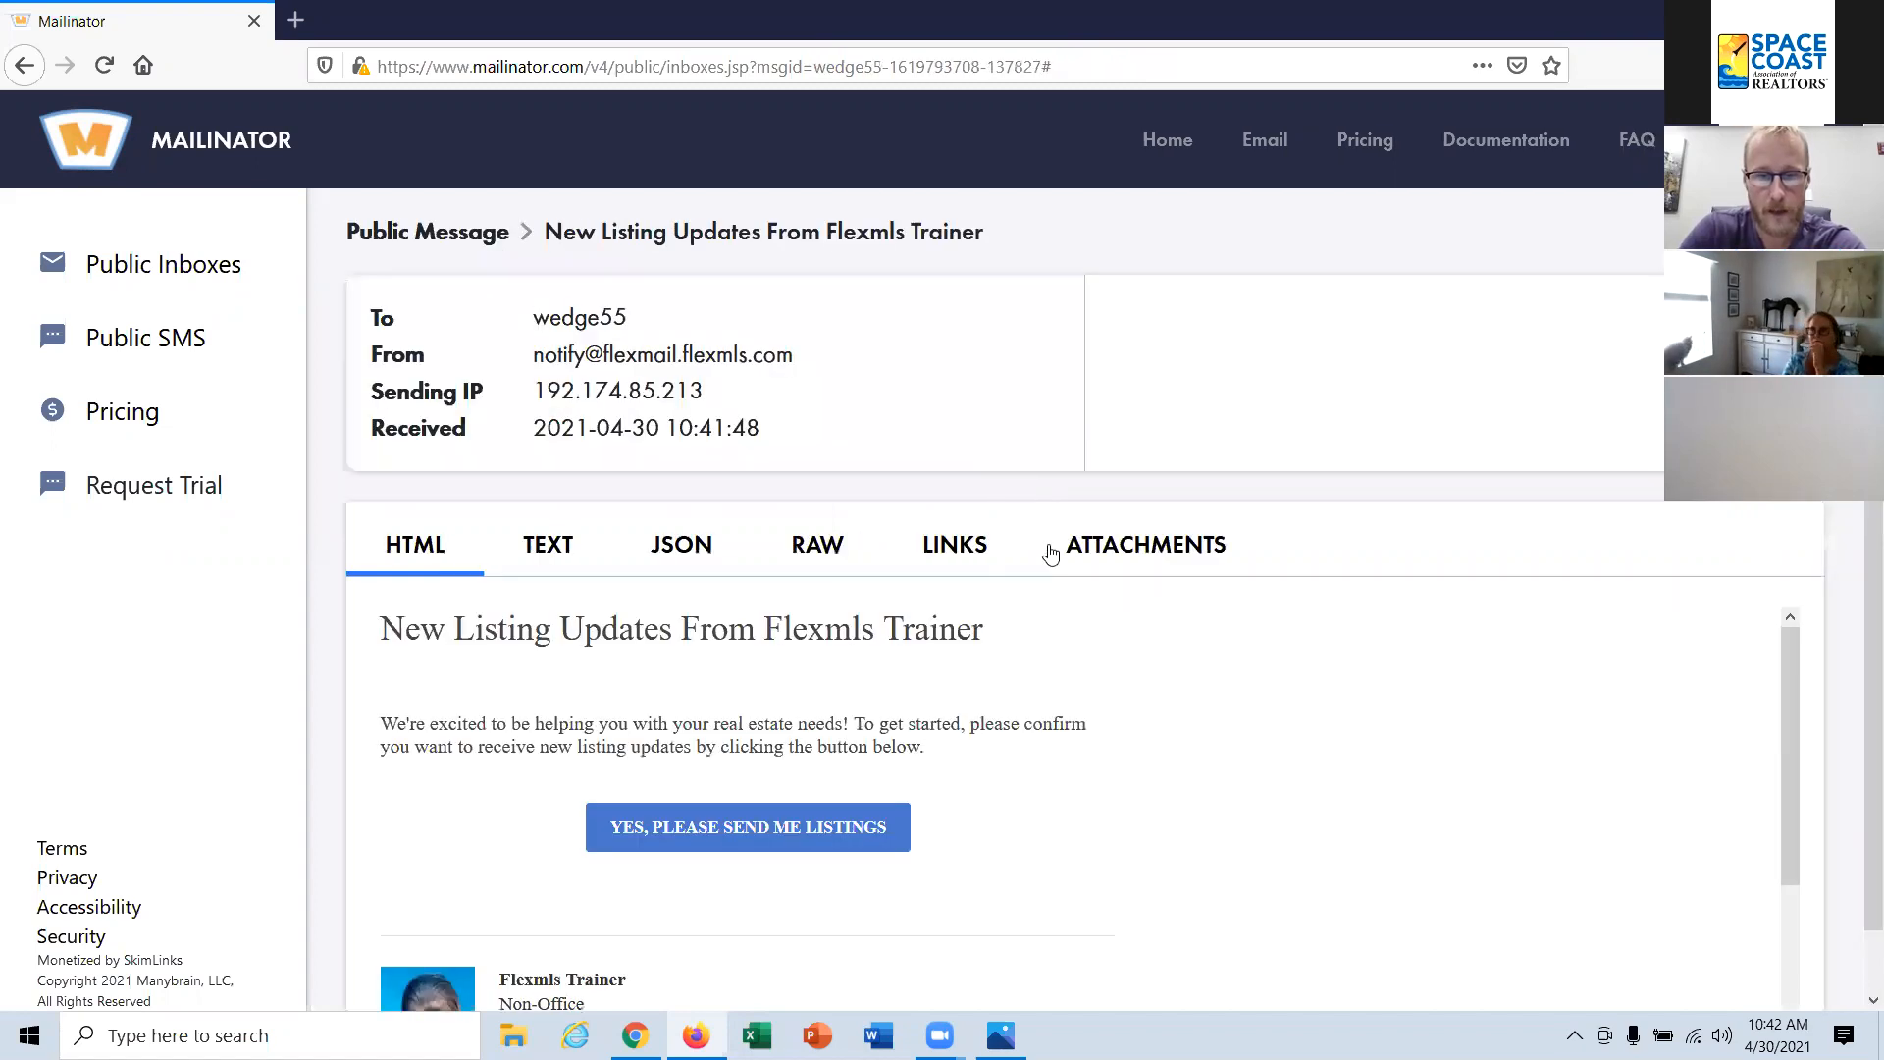
pyautogui.scroll(-1, 1060, 559)
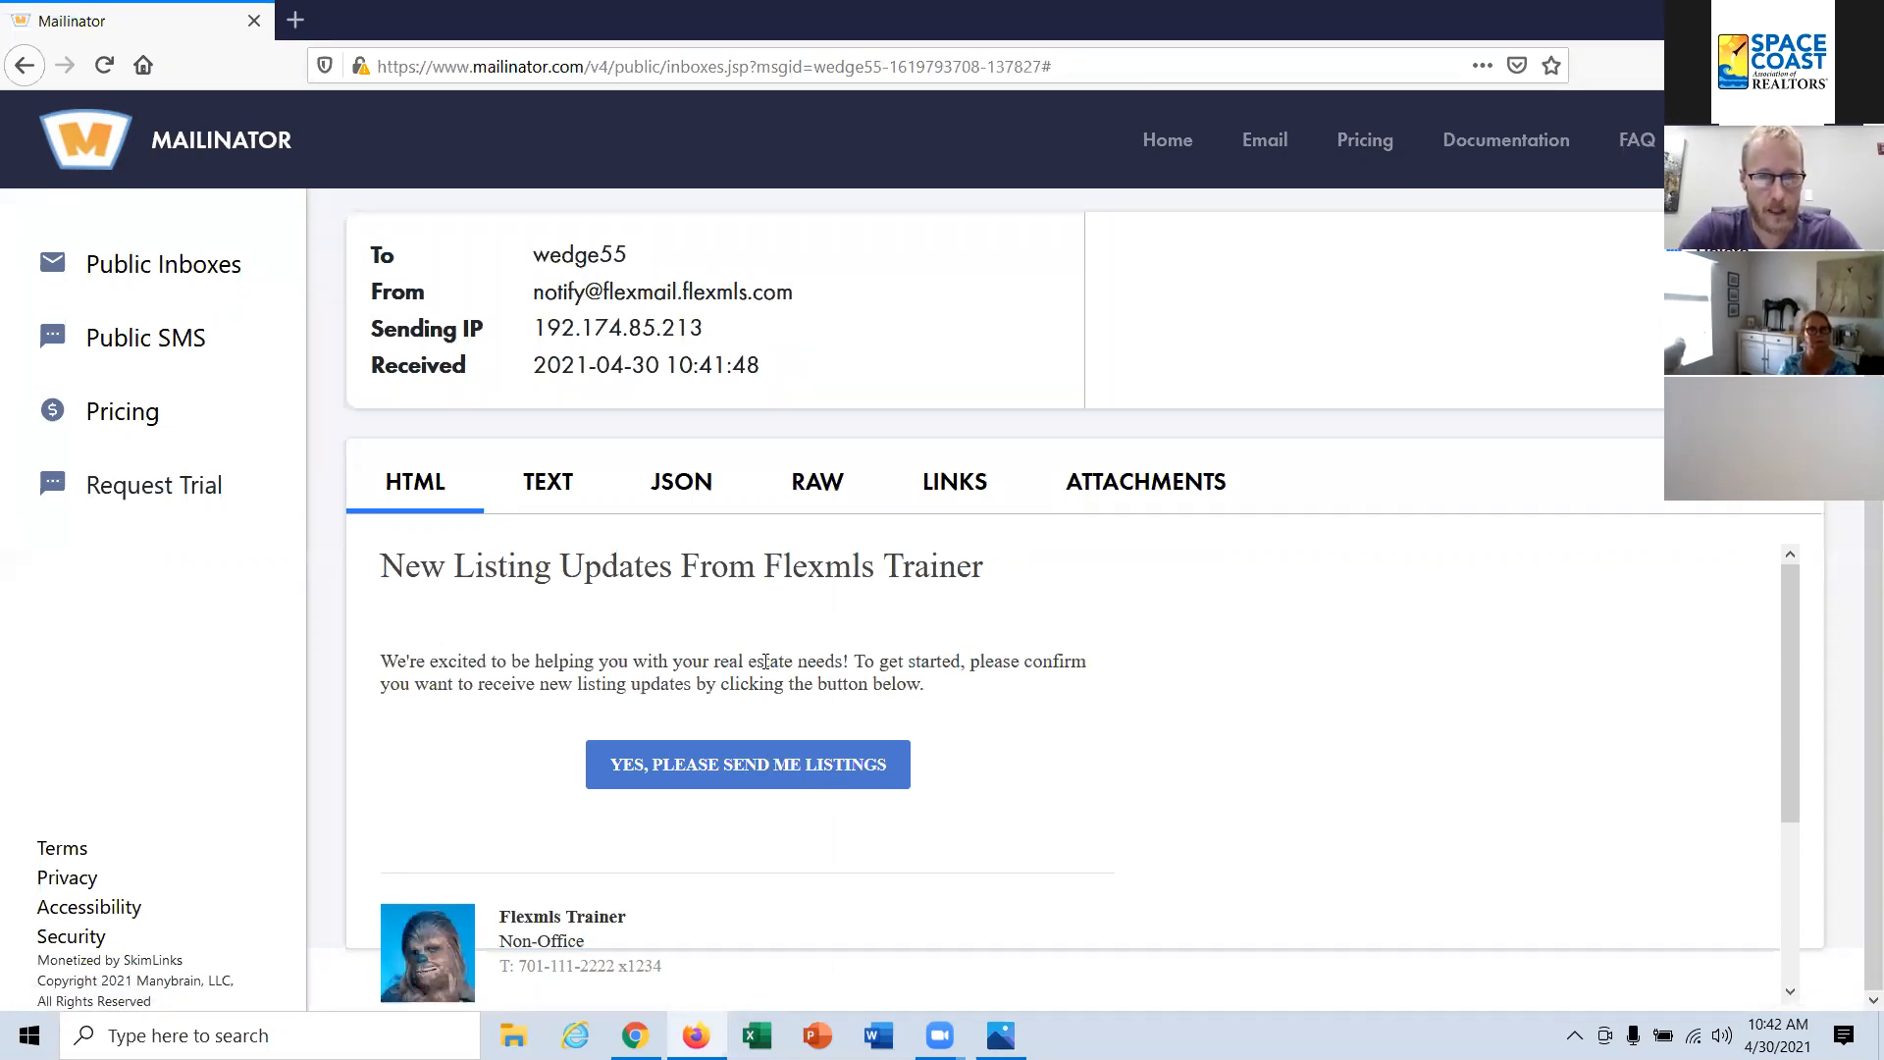
pyautogui.click(744, 773)
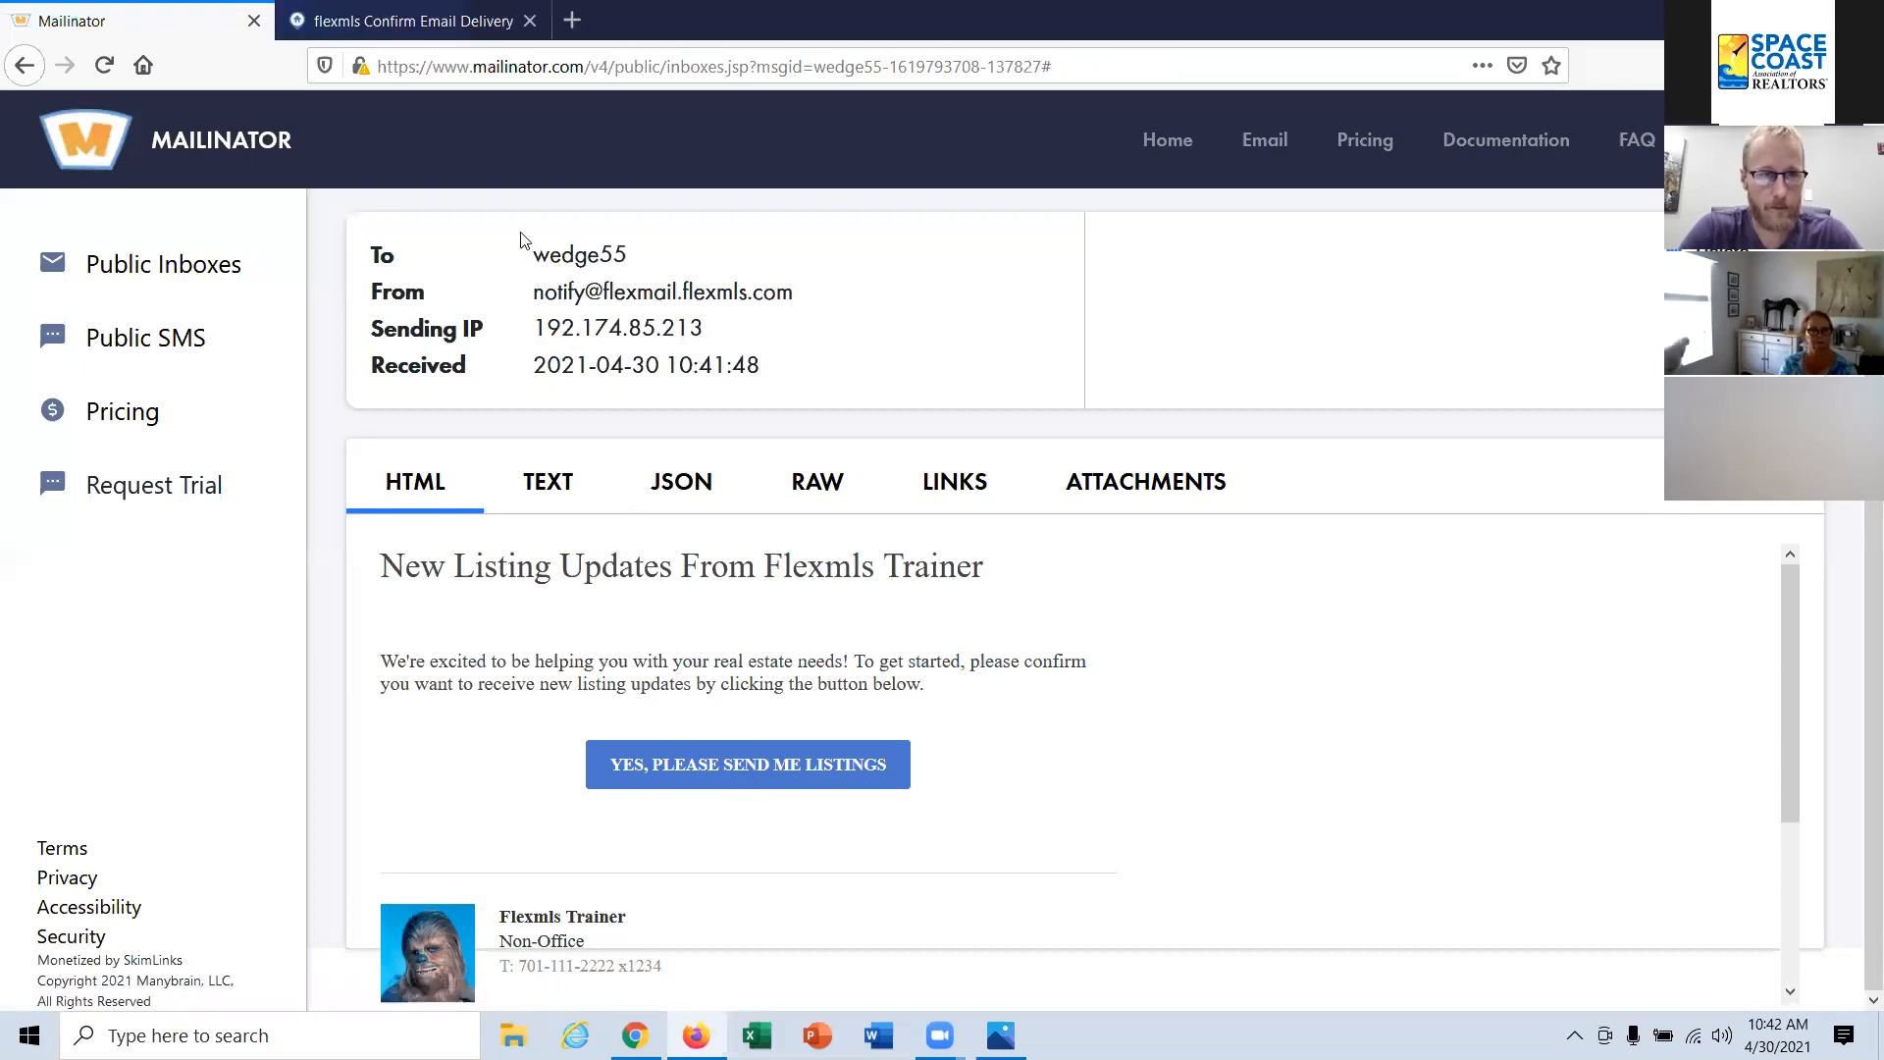
pyautogui.click(440, 28)
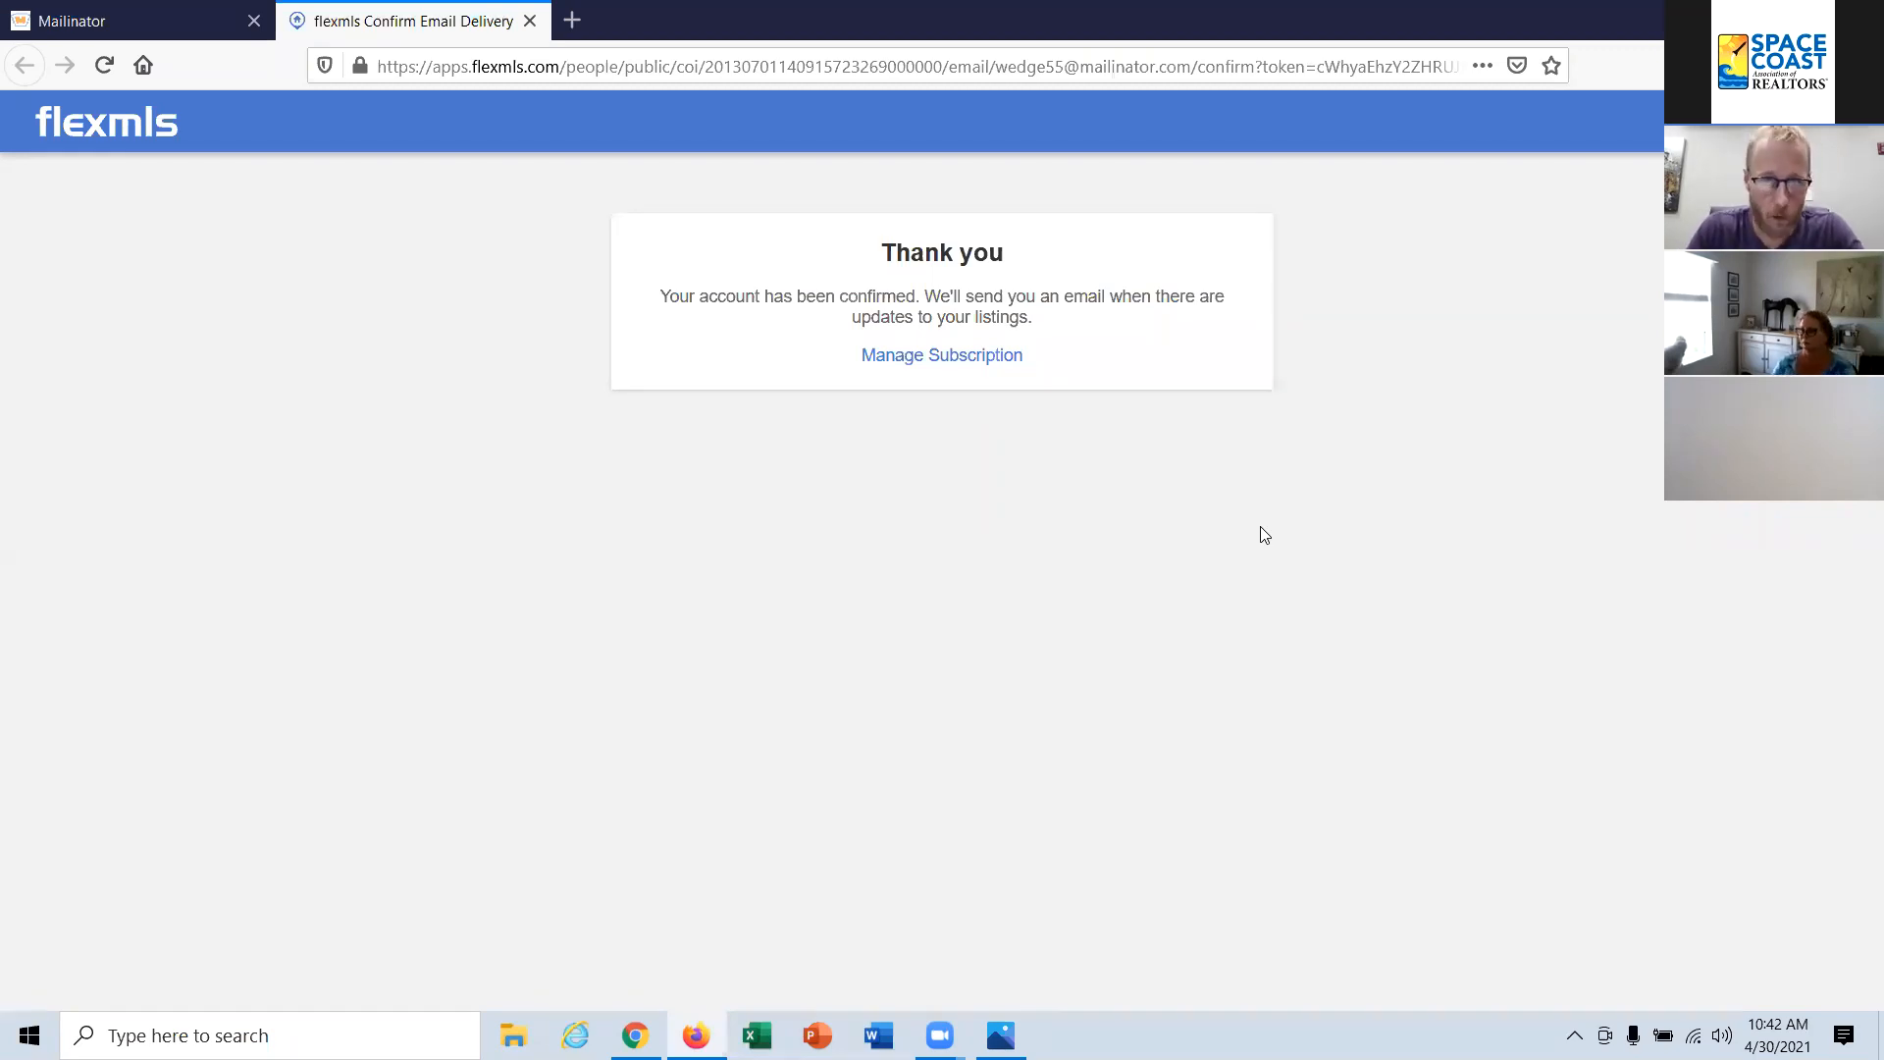
pyautogui.click(530, 21)
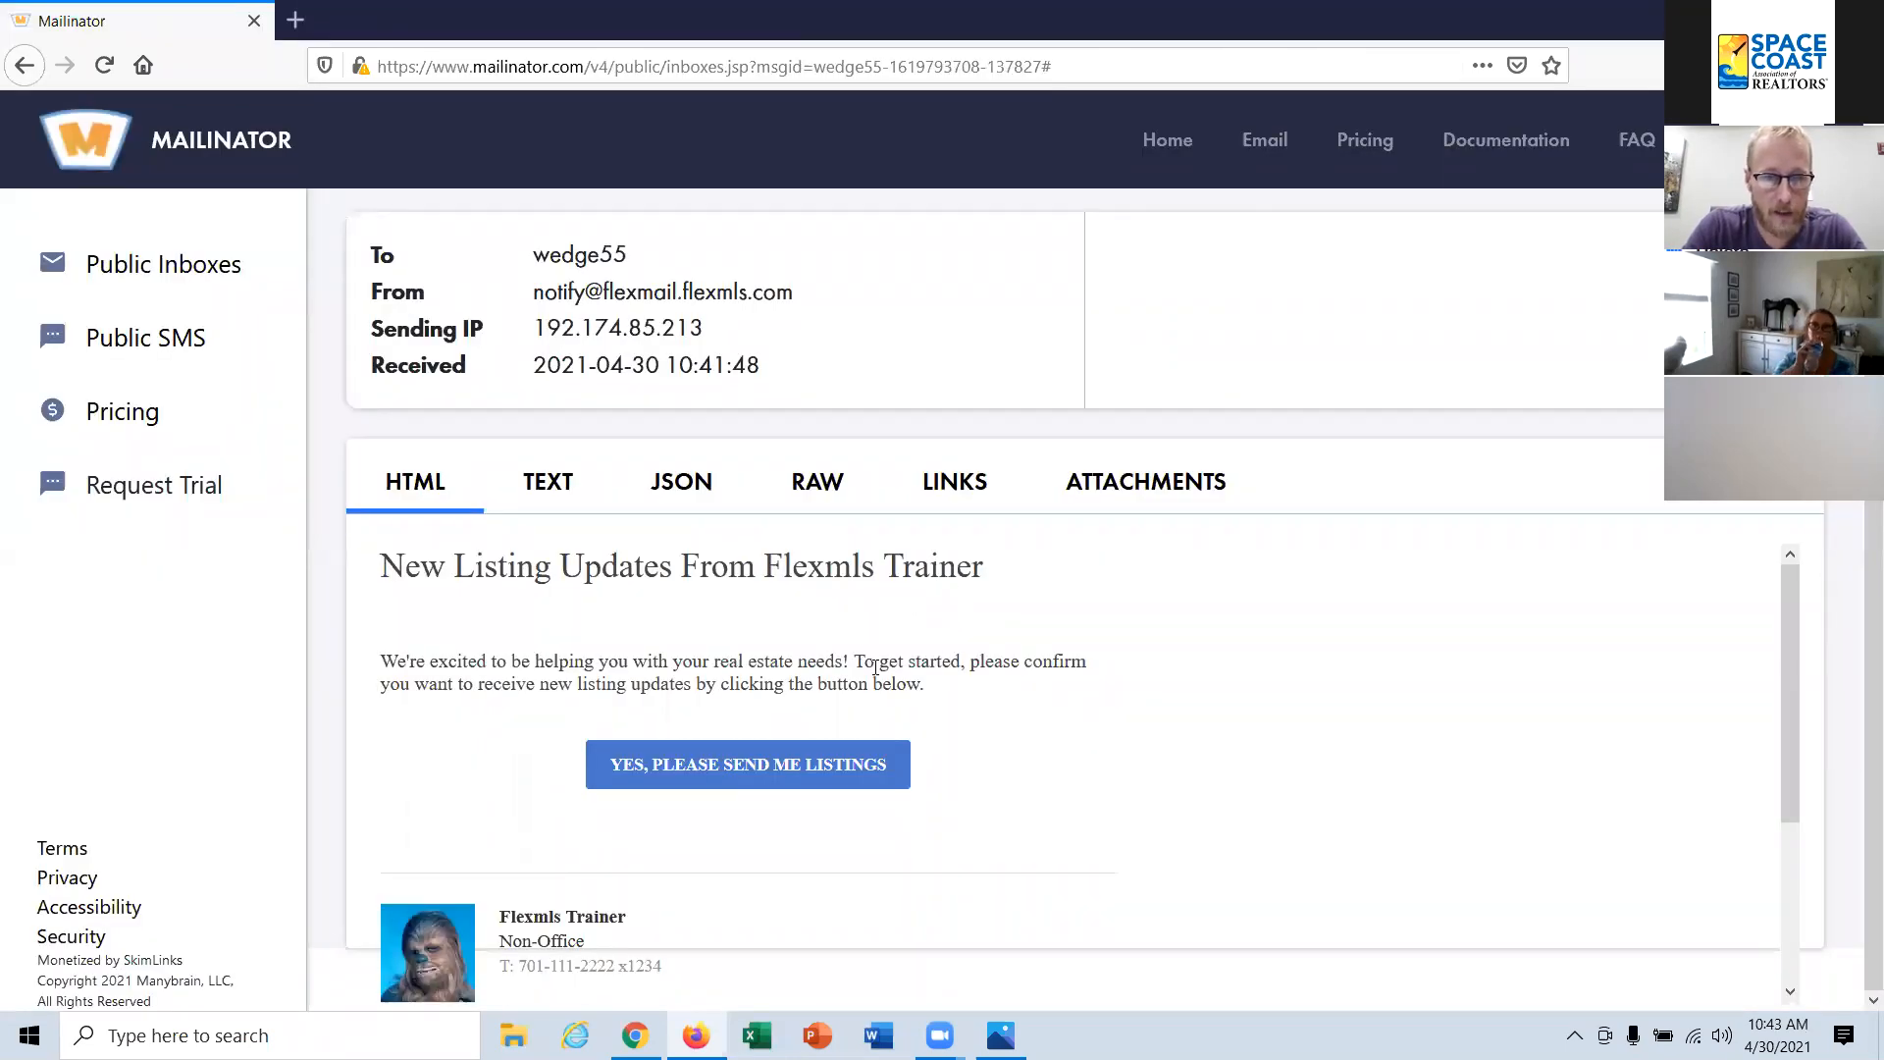
# Step: Switch back to Flexmls and reopen the Opt-In Status report through an "opt" search
pyautogui.click(635, 1035)
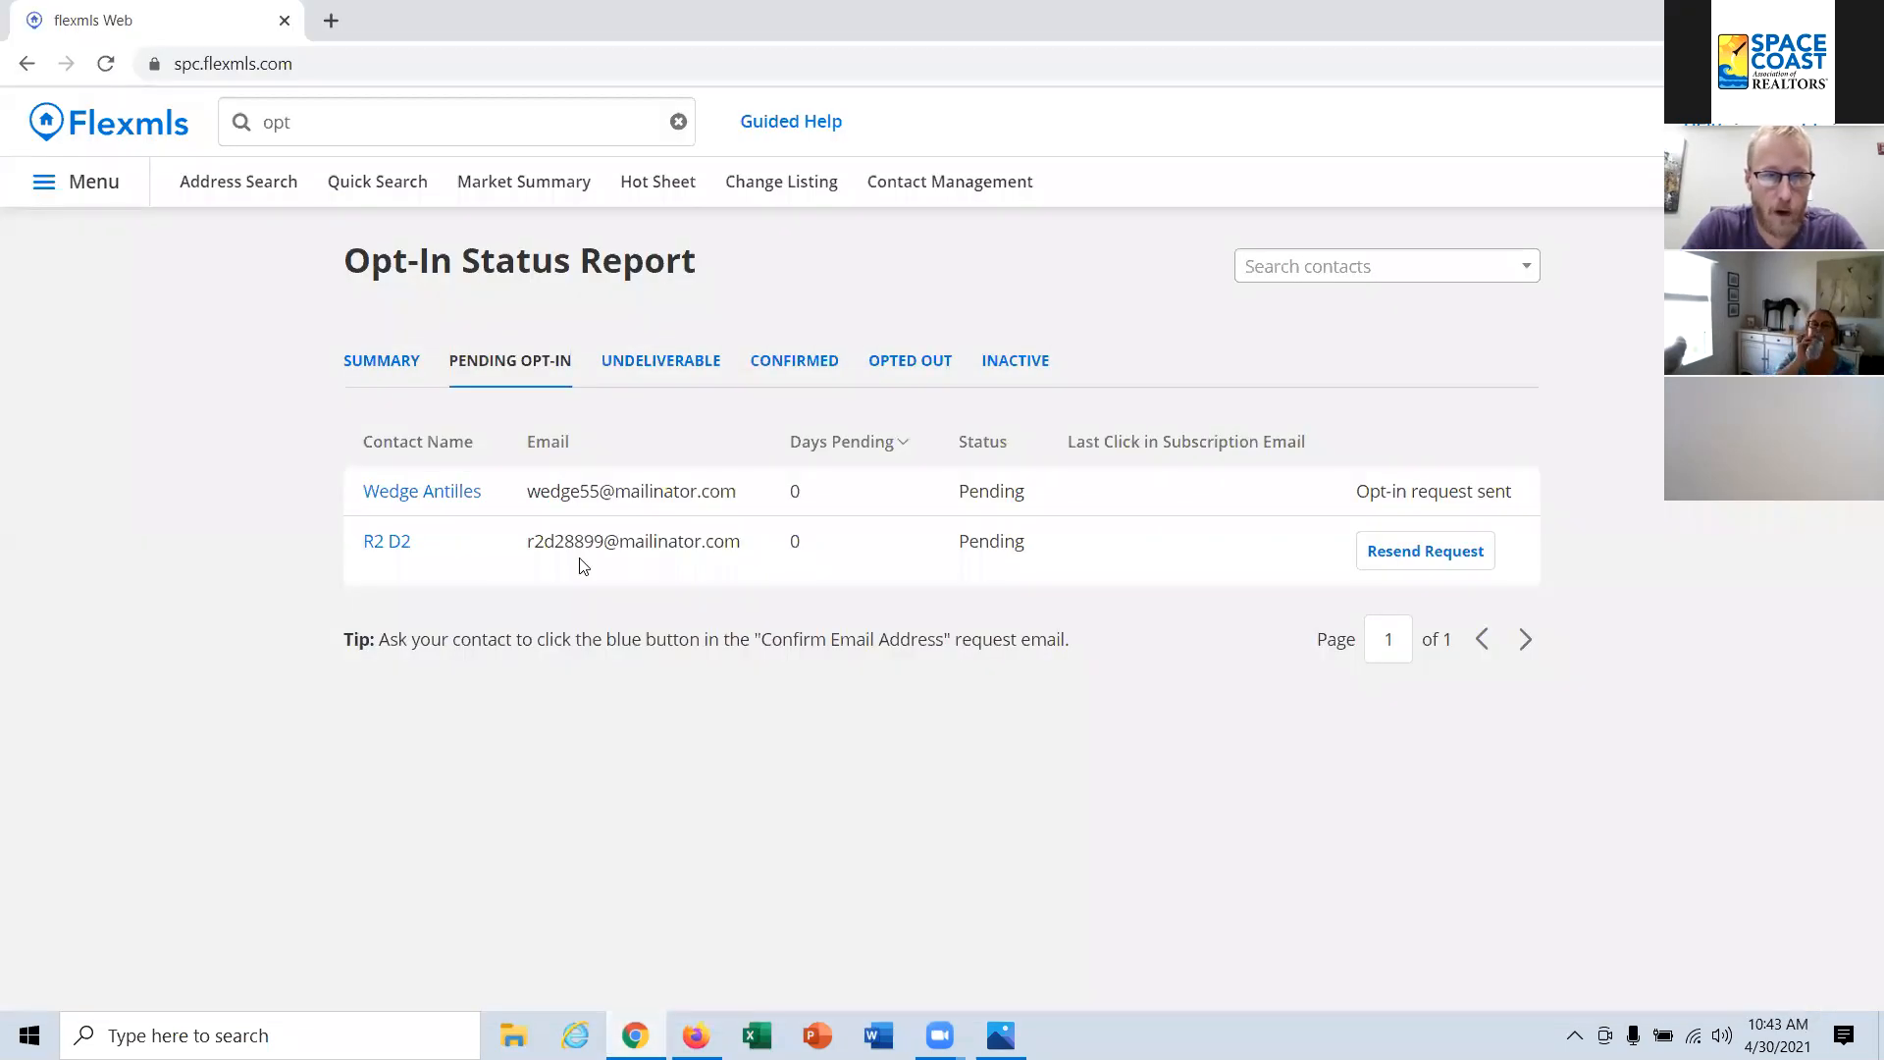
pyautogui.click(312, 112)
pyautogui.write('opt')
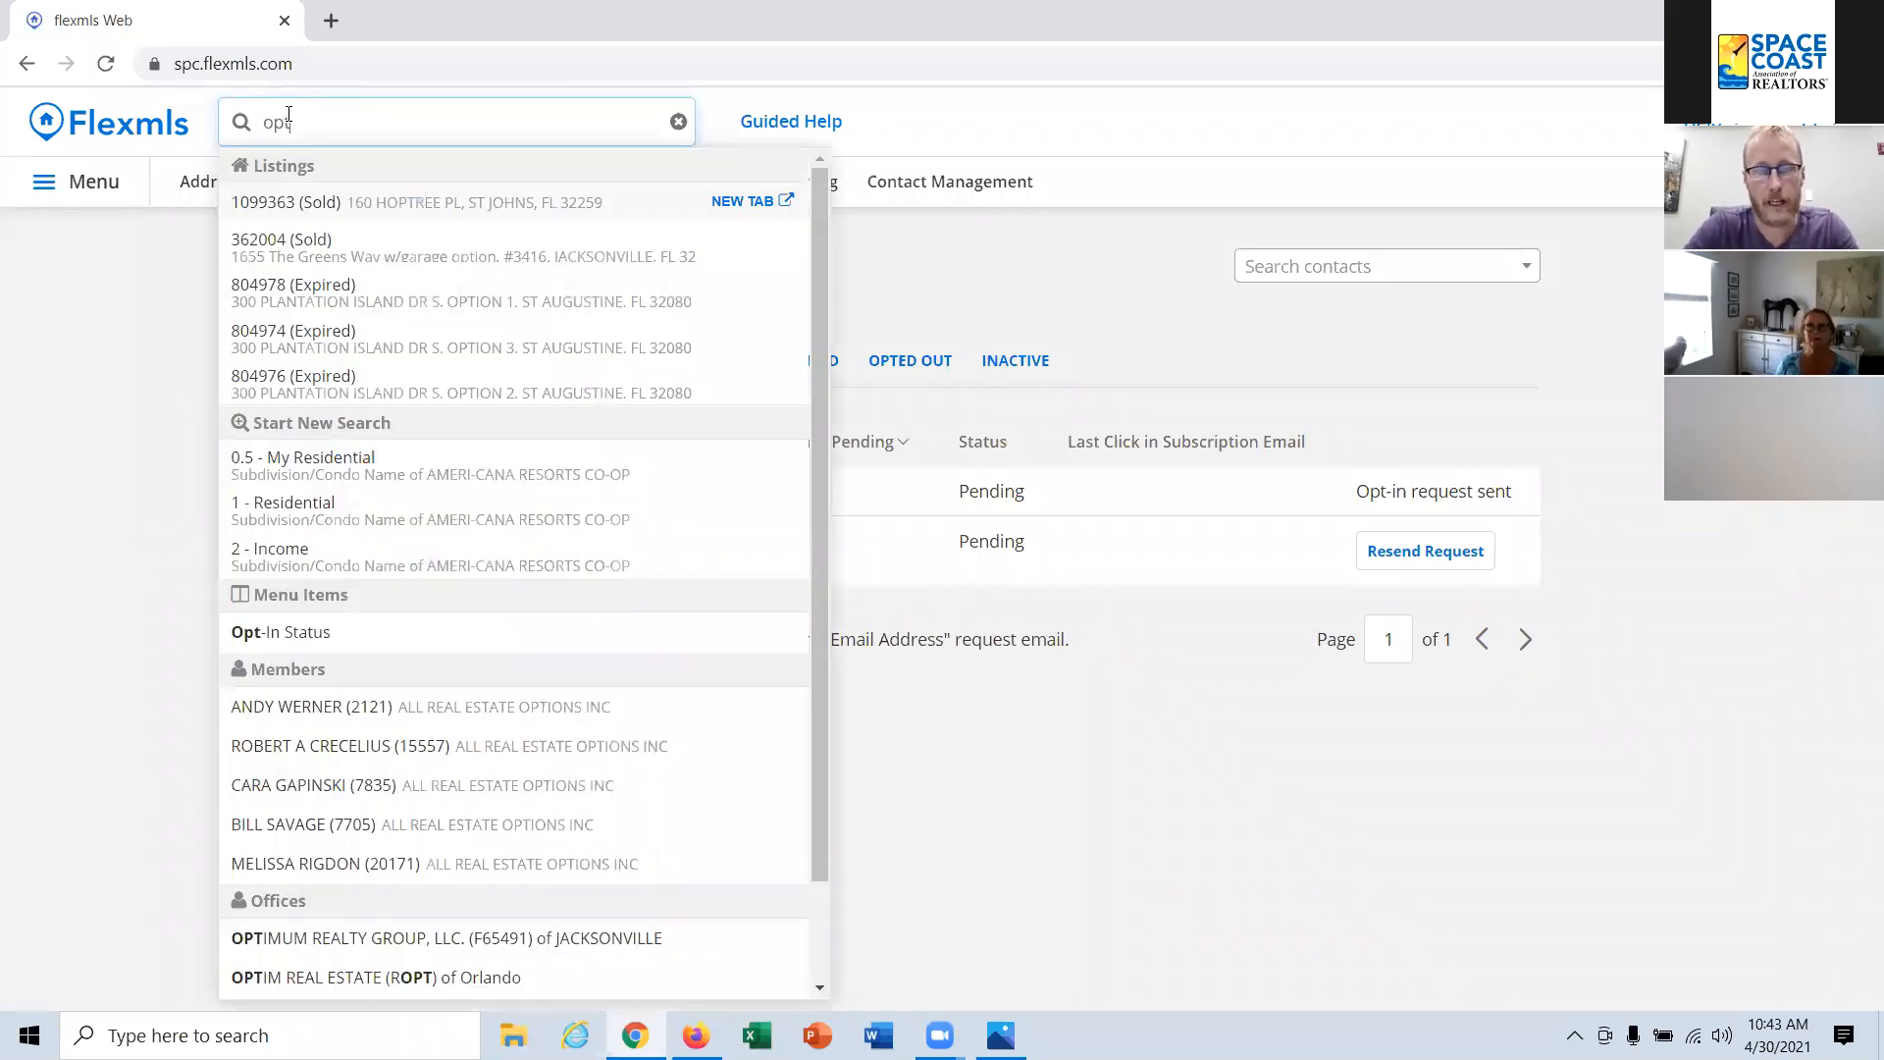
pyautogui.click(303, 635)
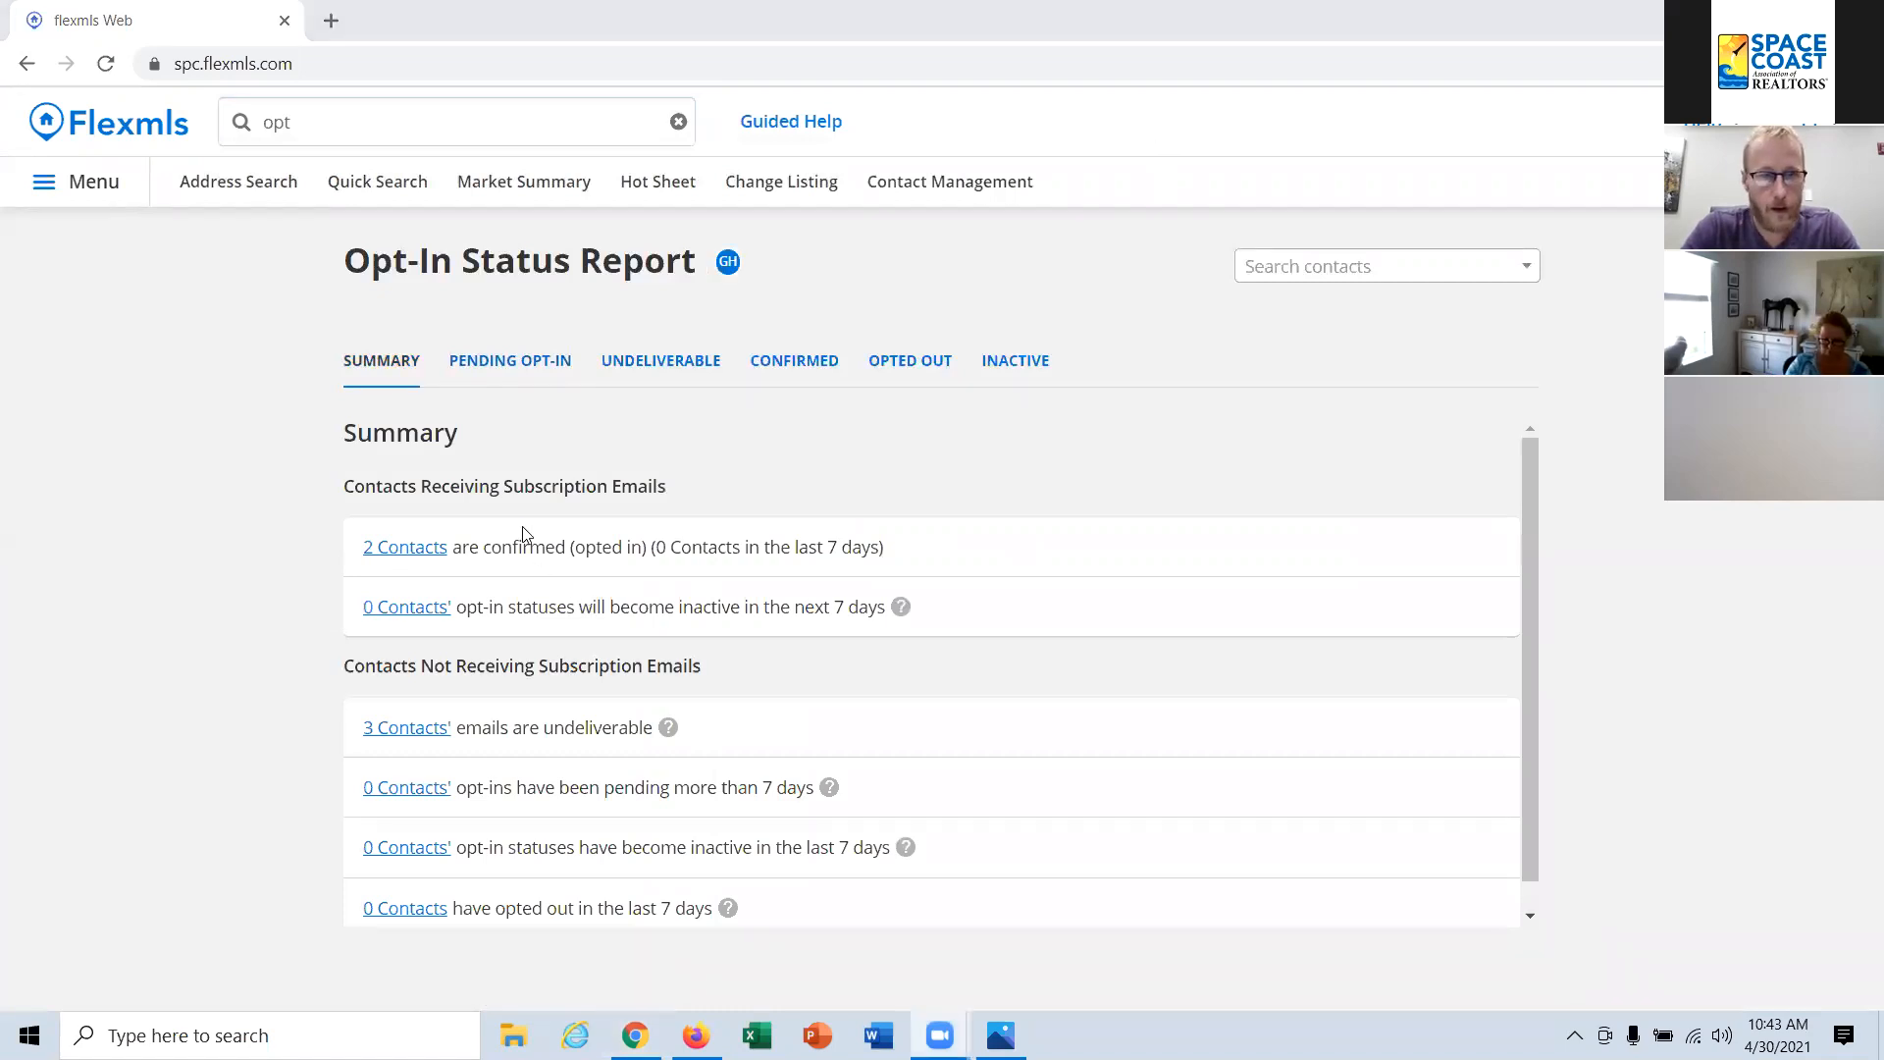
# Step: Review the report's pending opt-in, confirmed, undeliverable, opted out and inactive contact lists
pyautogui.click(530, 365)
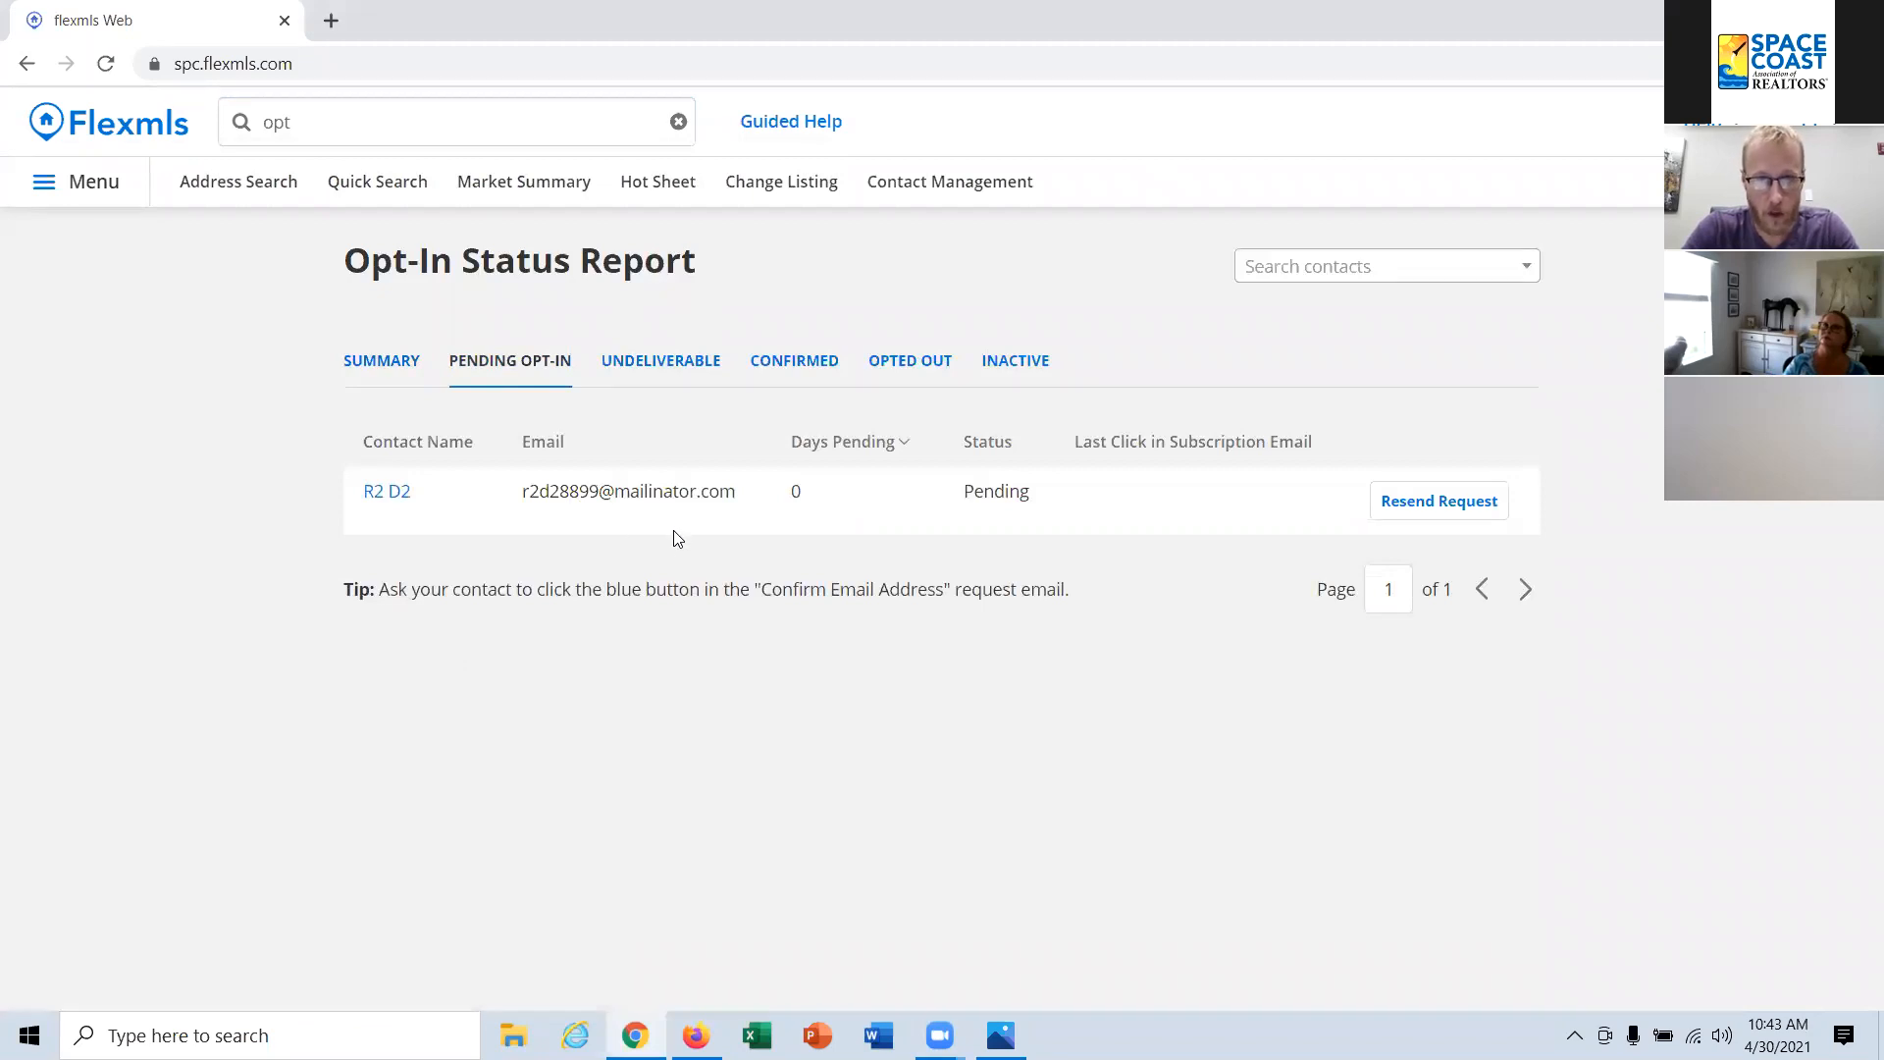
pyautogui.click(795, 365)
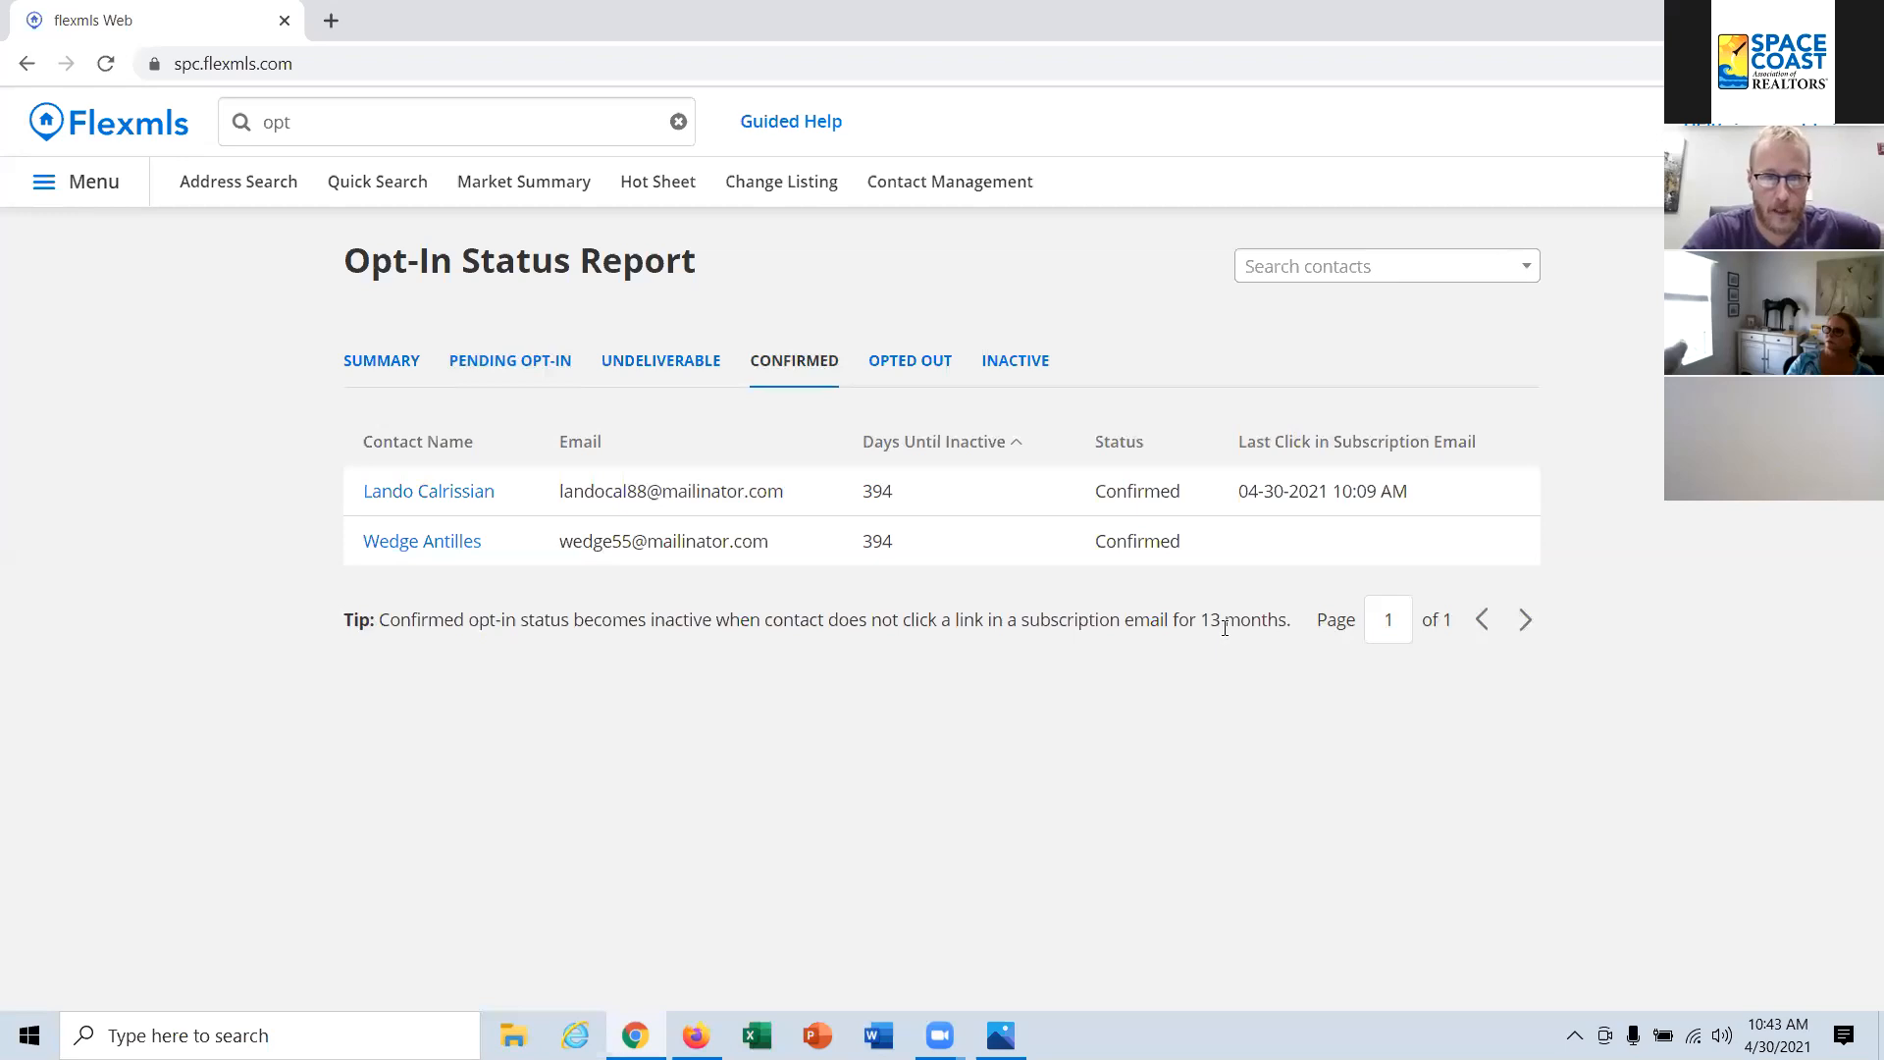
pyautogui.click(666, 365)
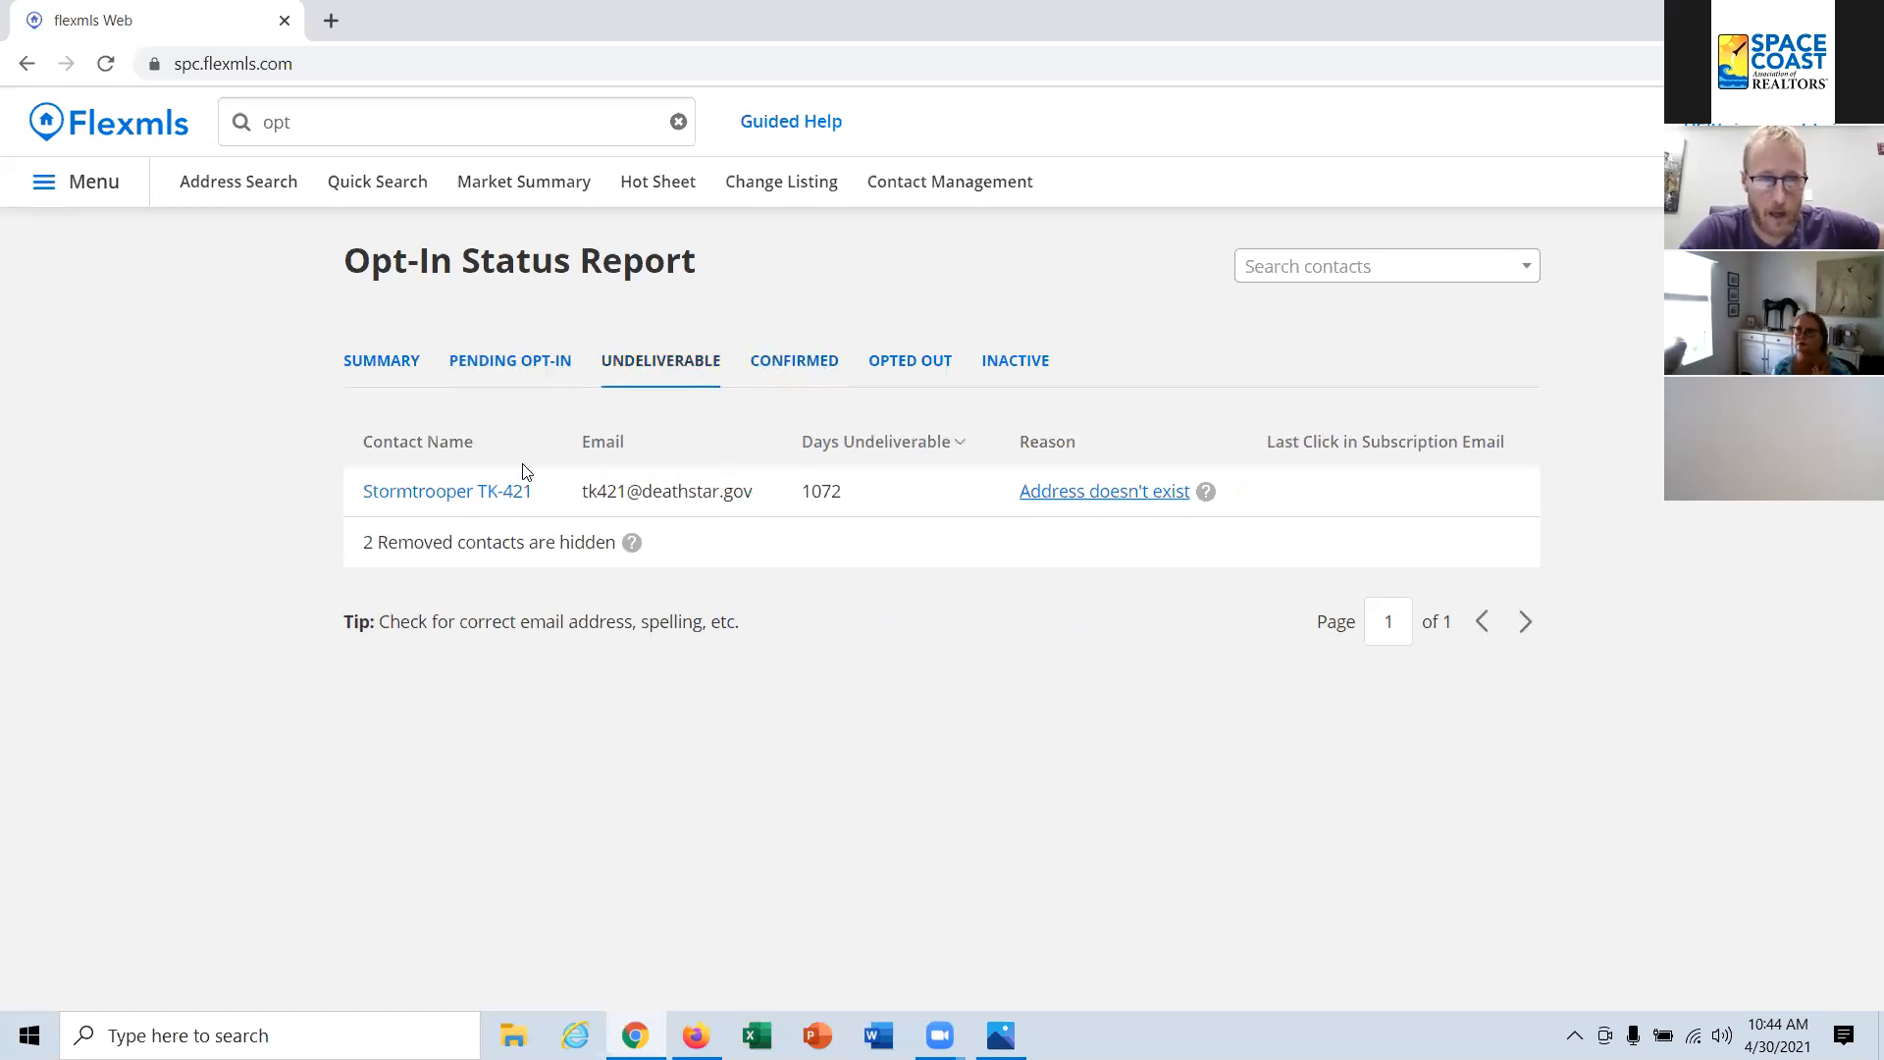
pyautogui.click(919, 371)
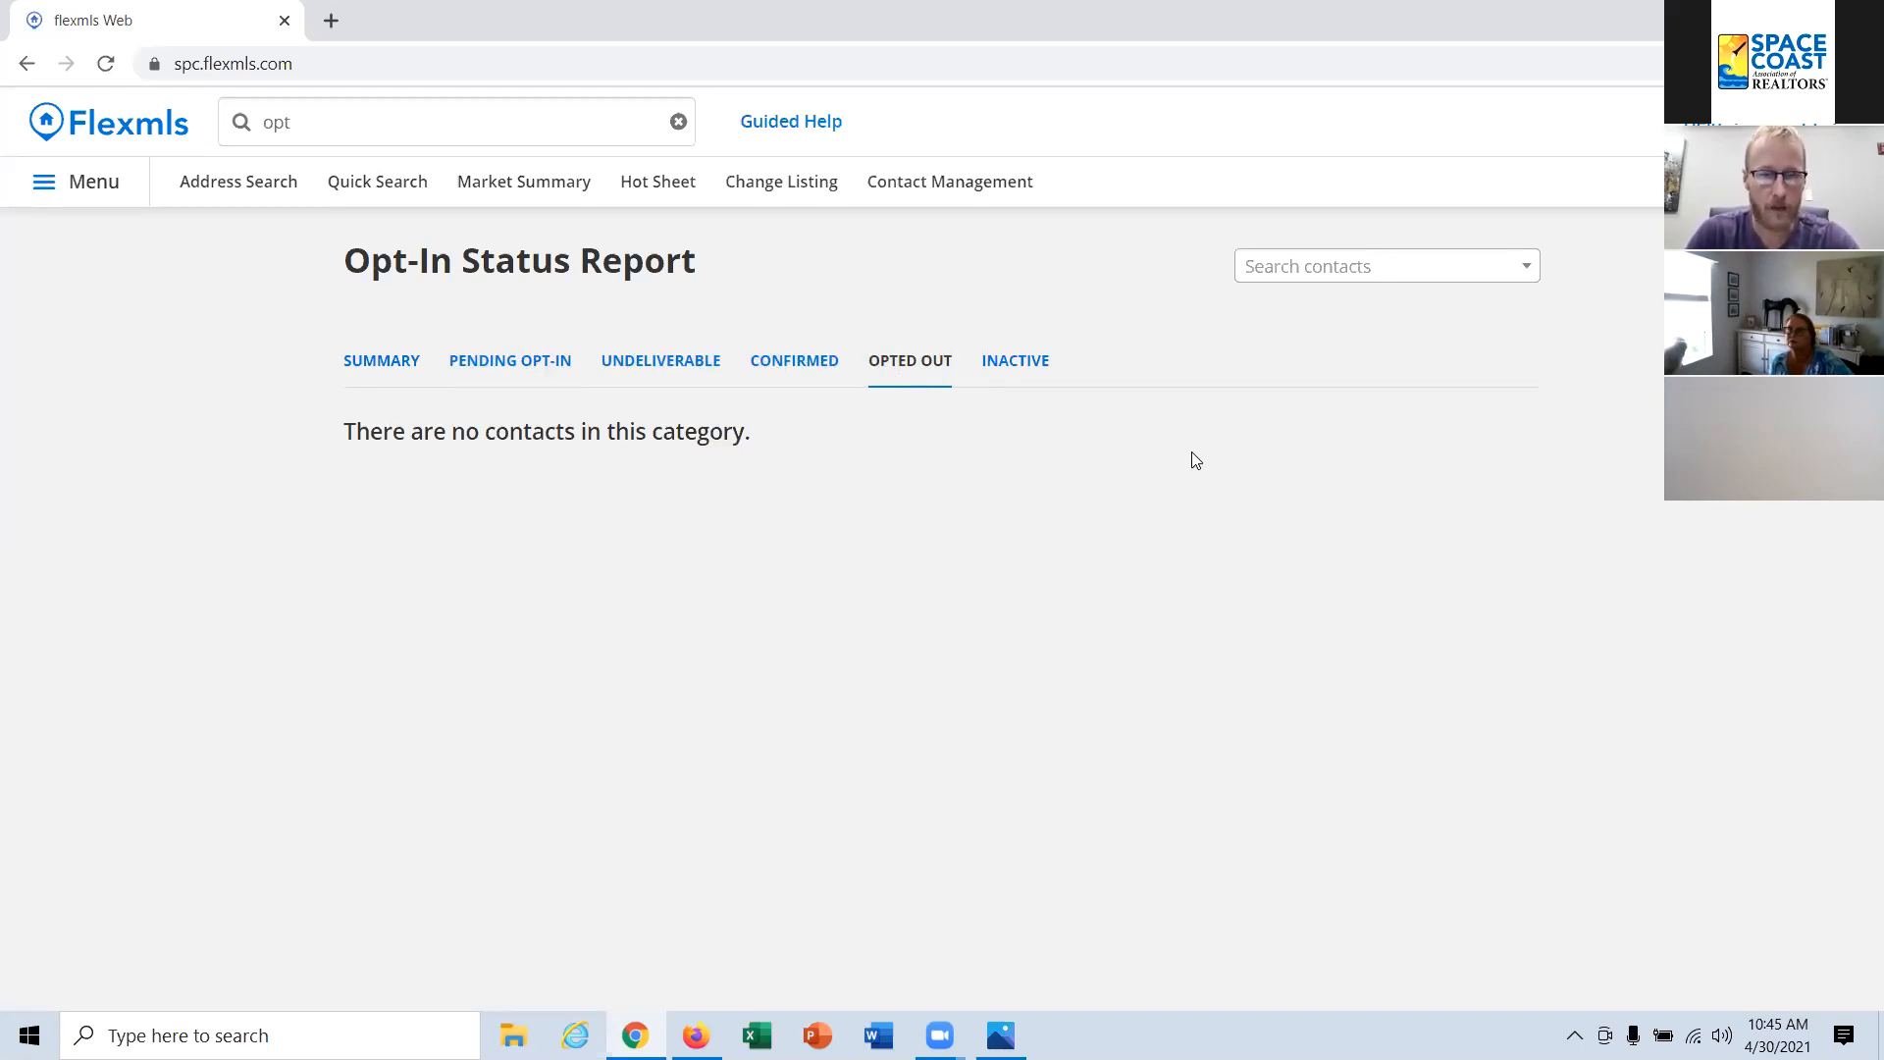
pyautogui.click(1030, 369)
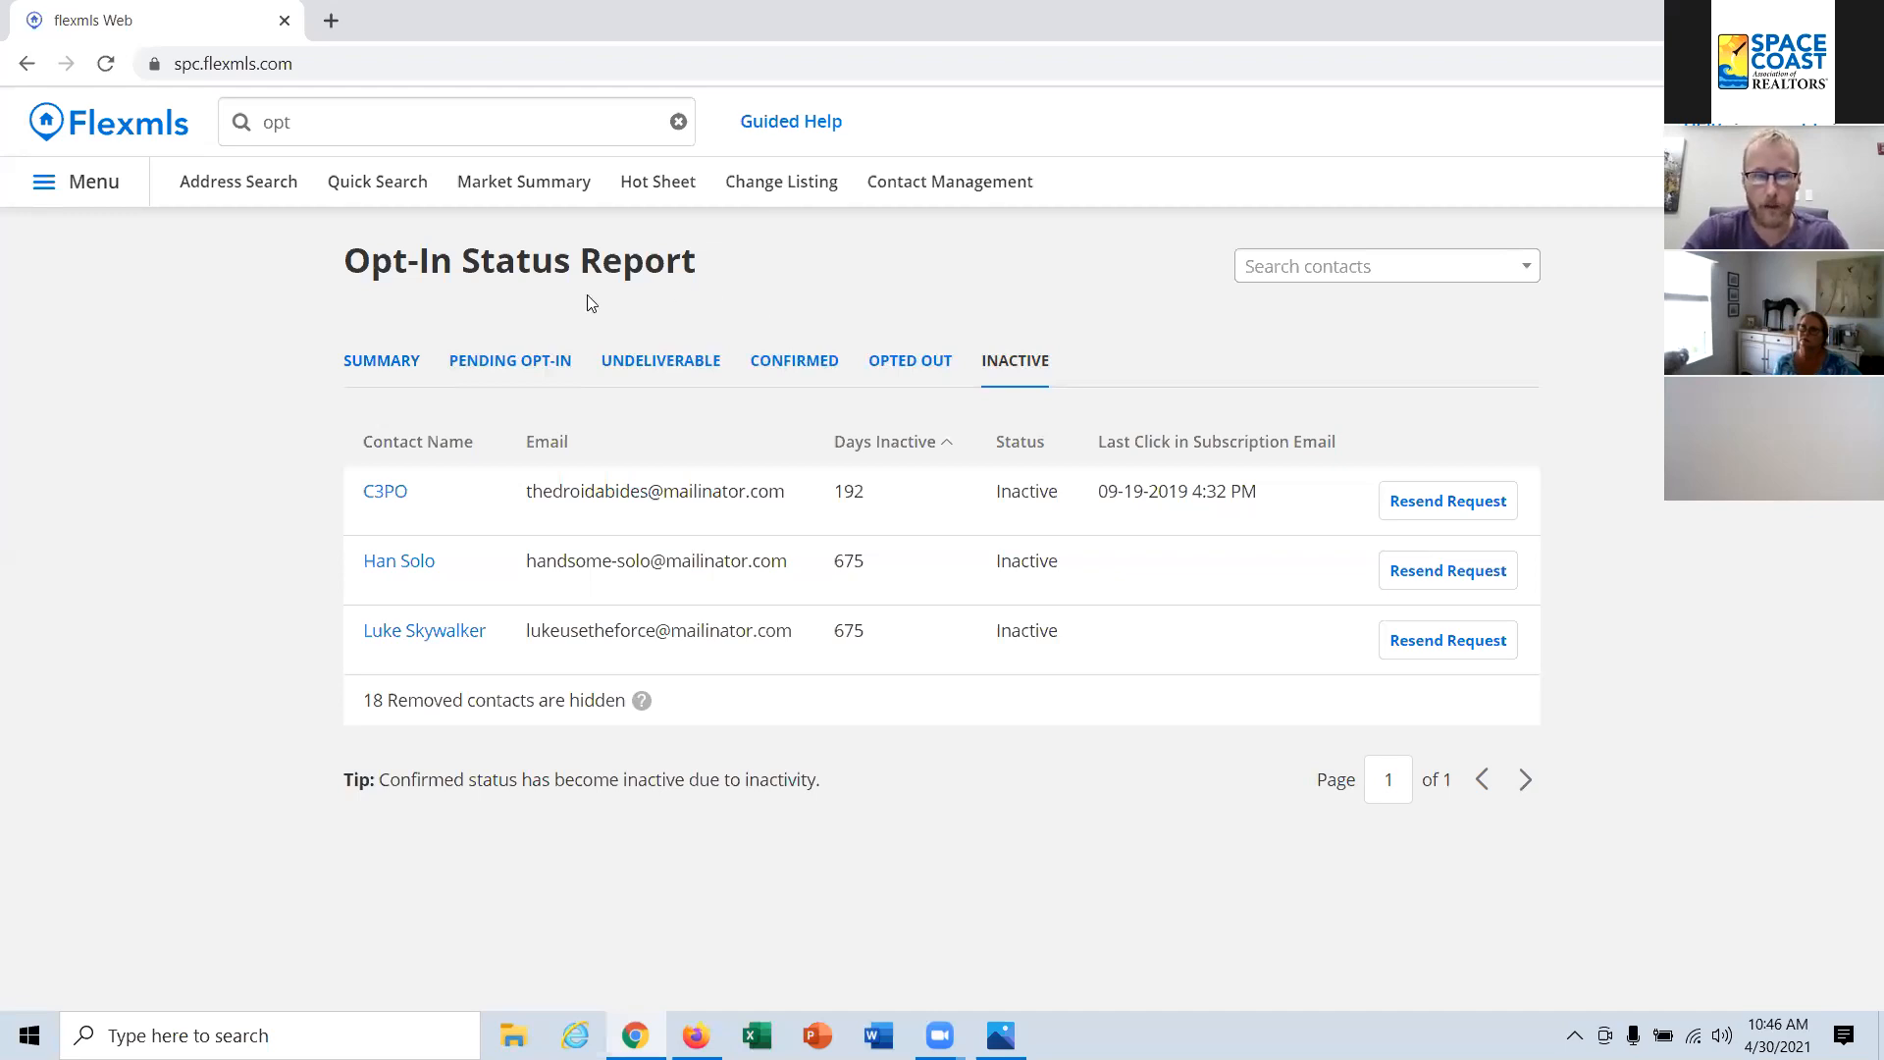
# Step: Search the menu for "subscri" and open the Subscriptions page
pyautogui.click(373, 136)
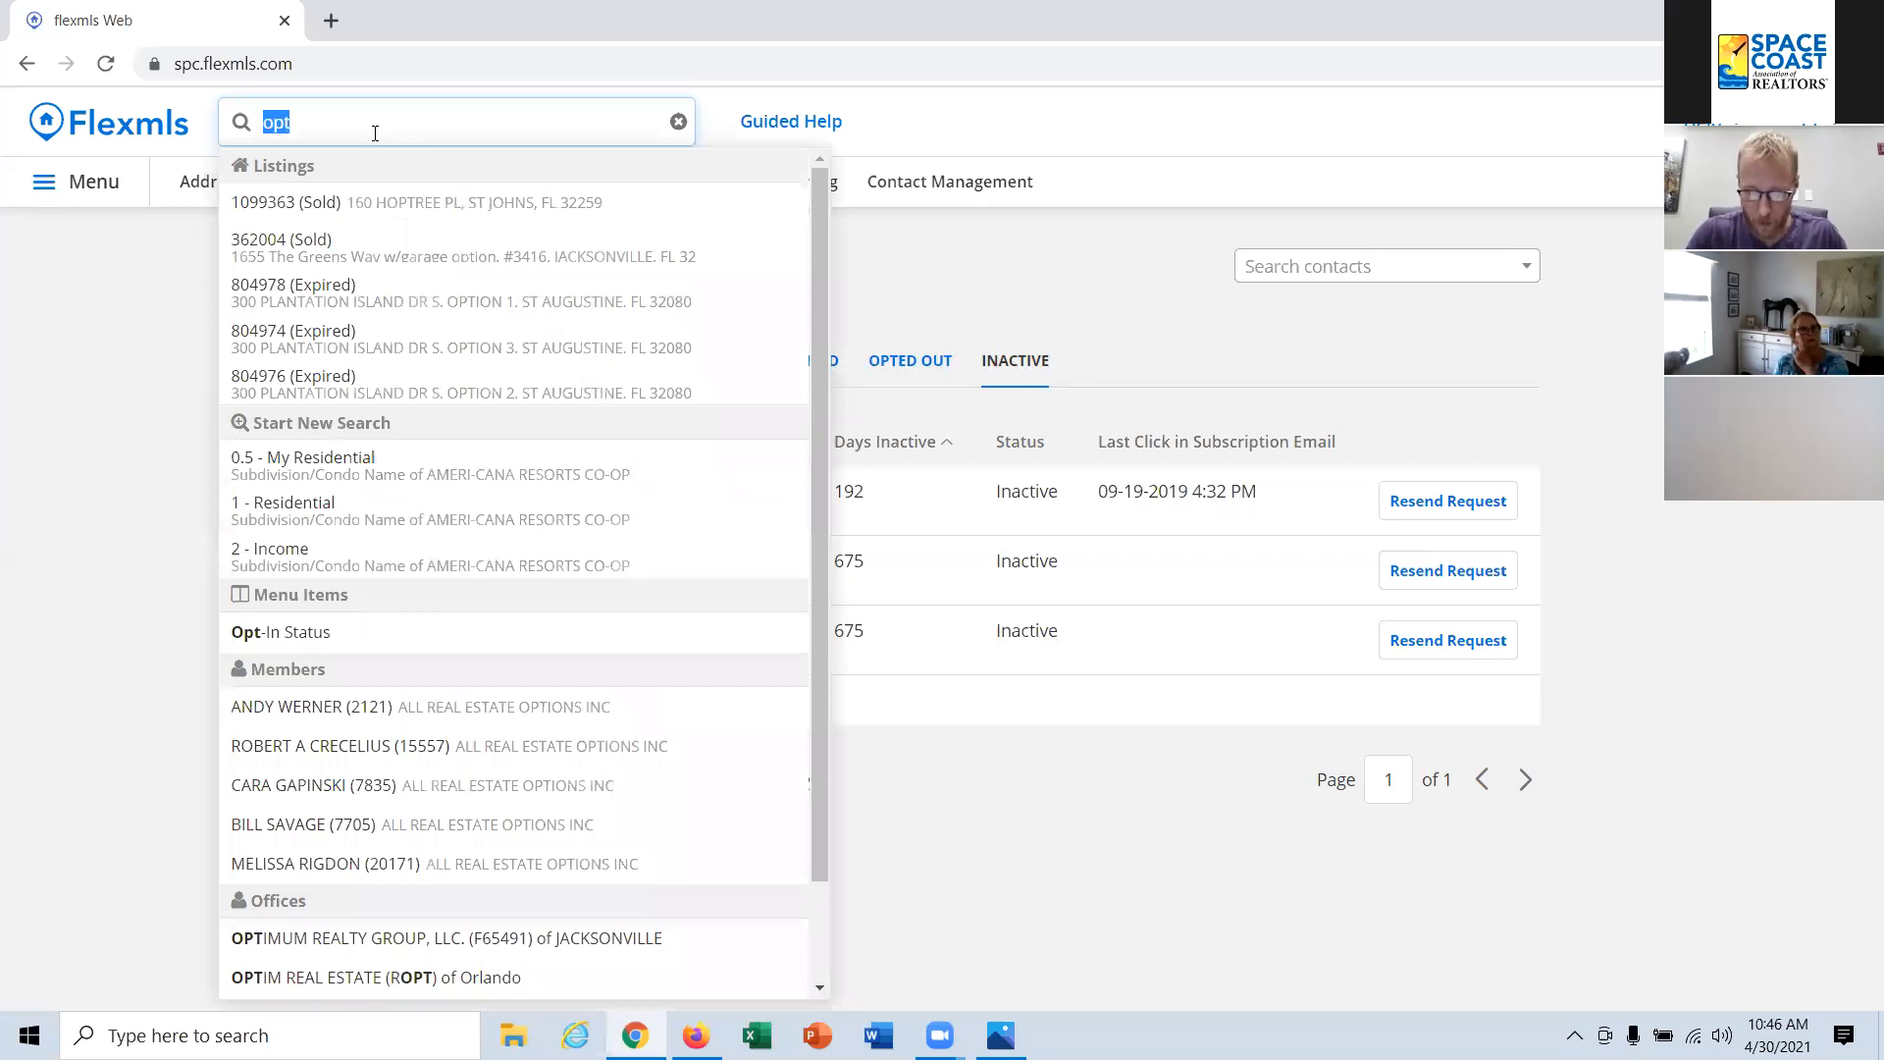
pyautogui.write('sub')
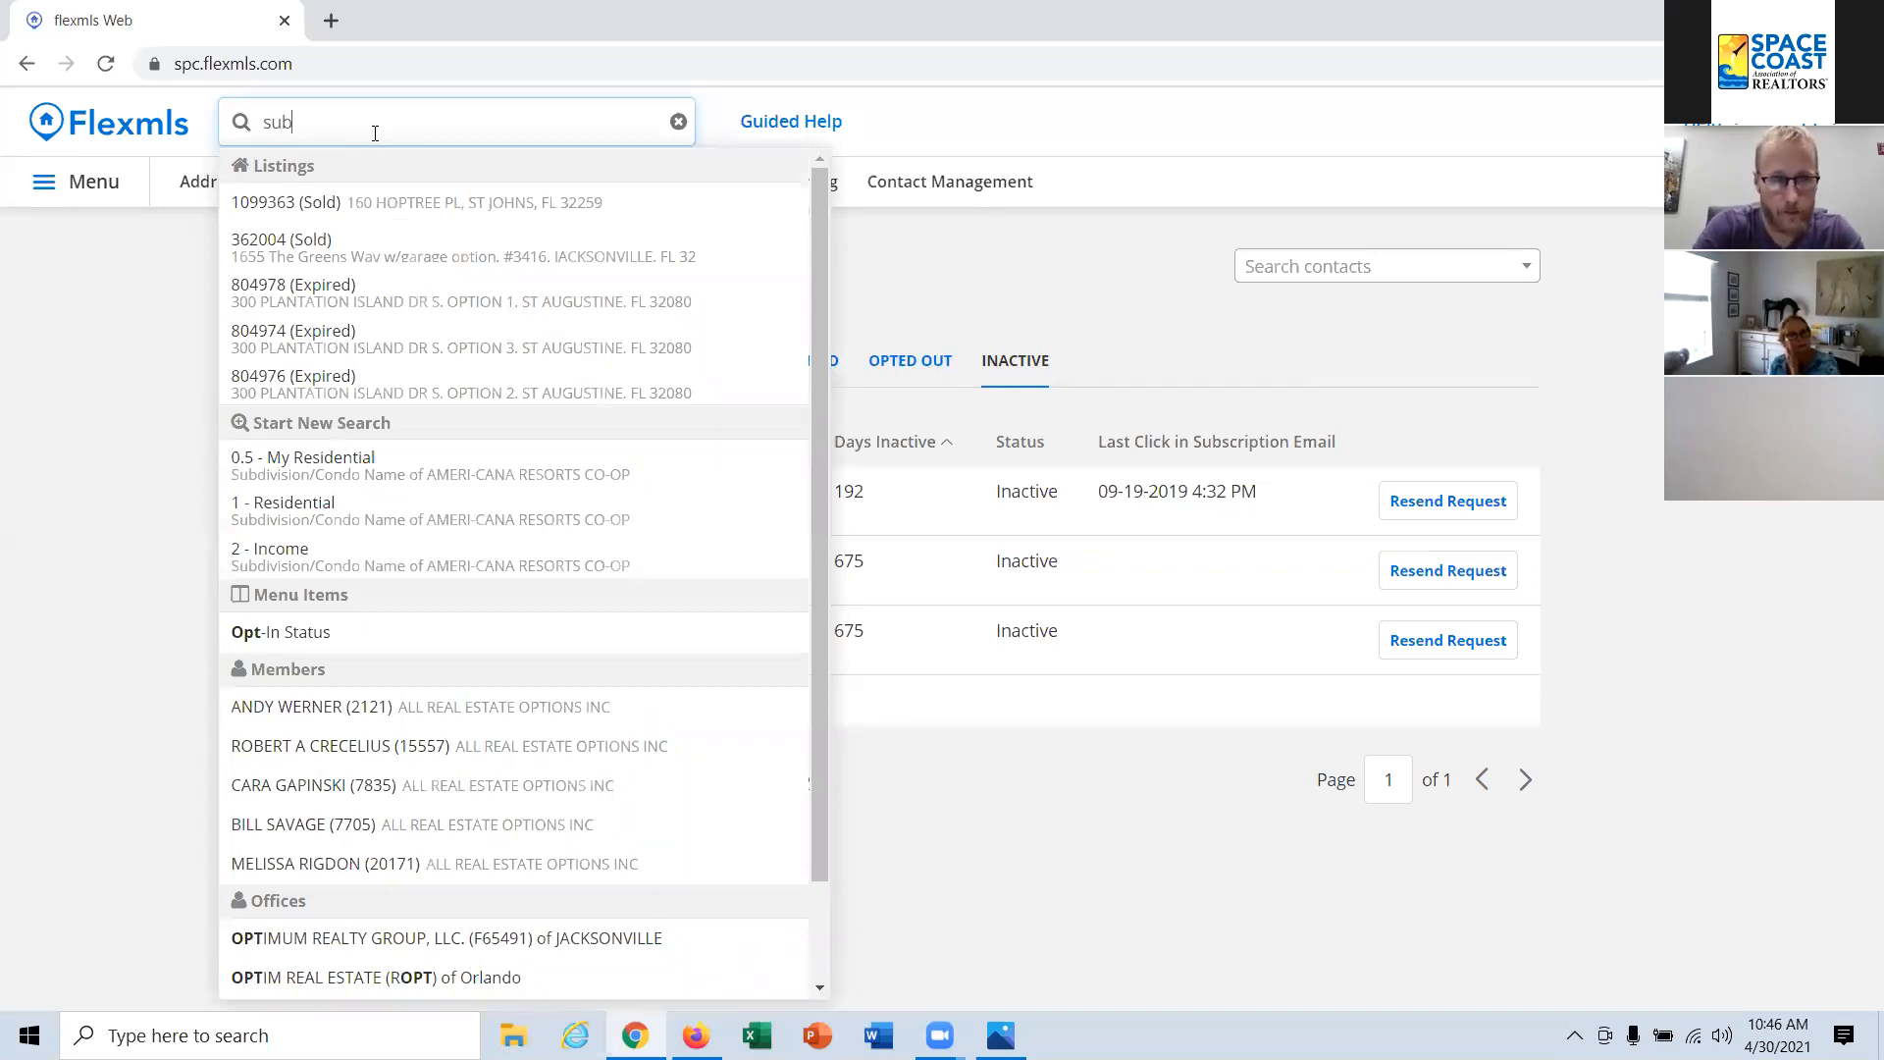
pyautogui.write('scri')
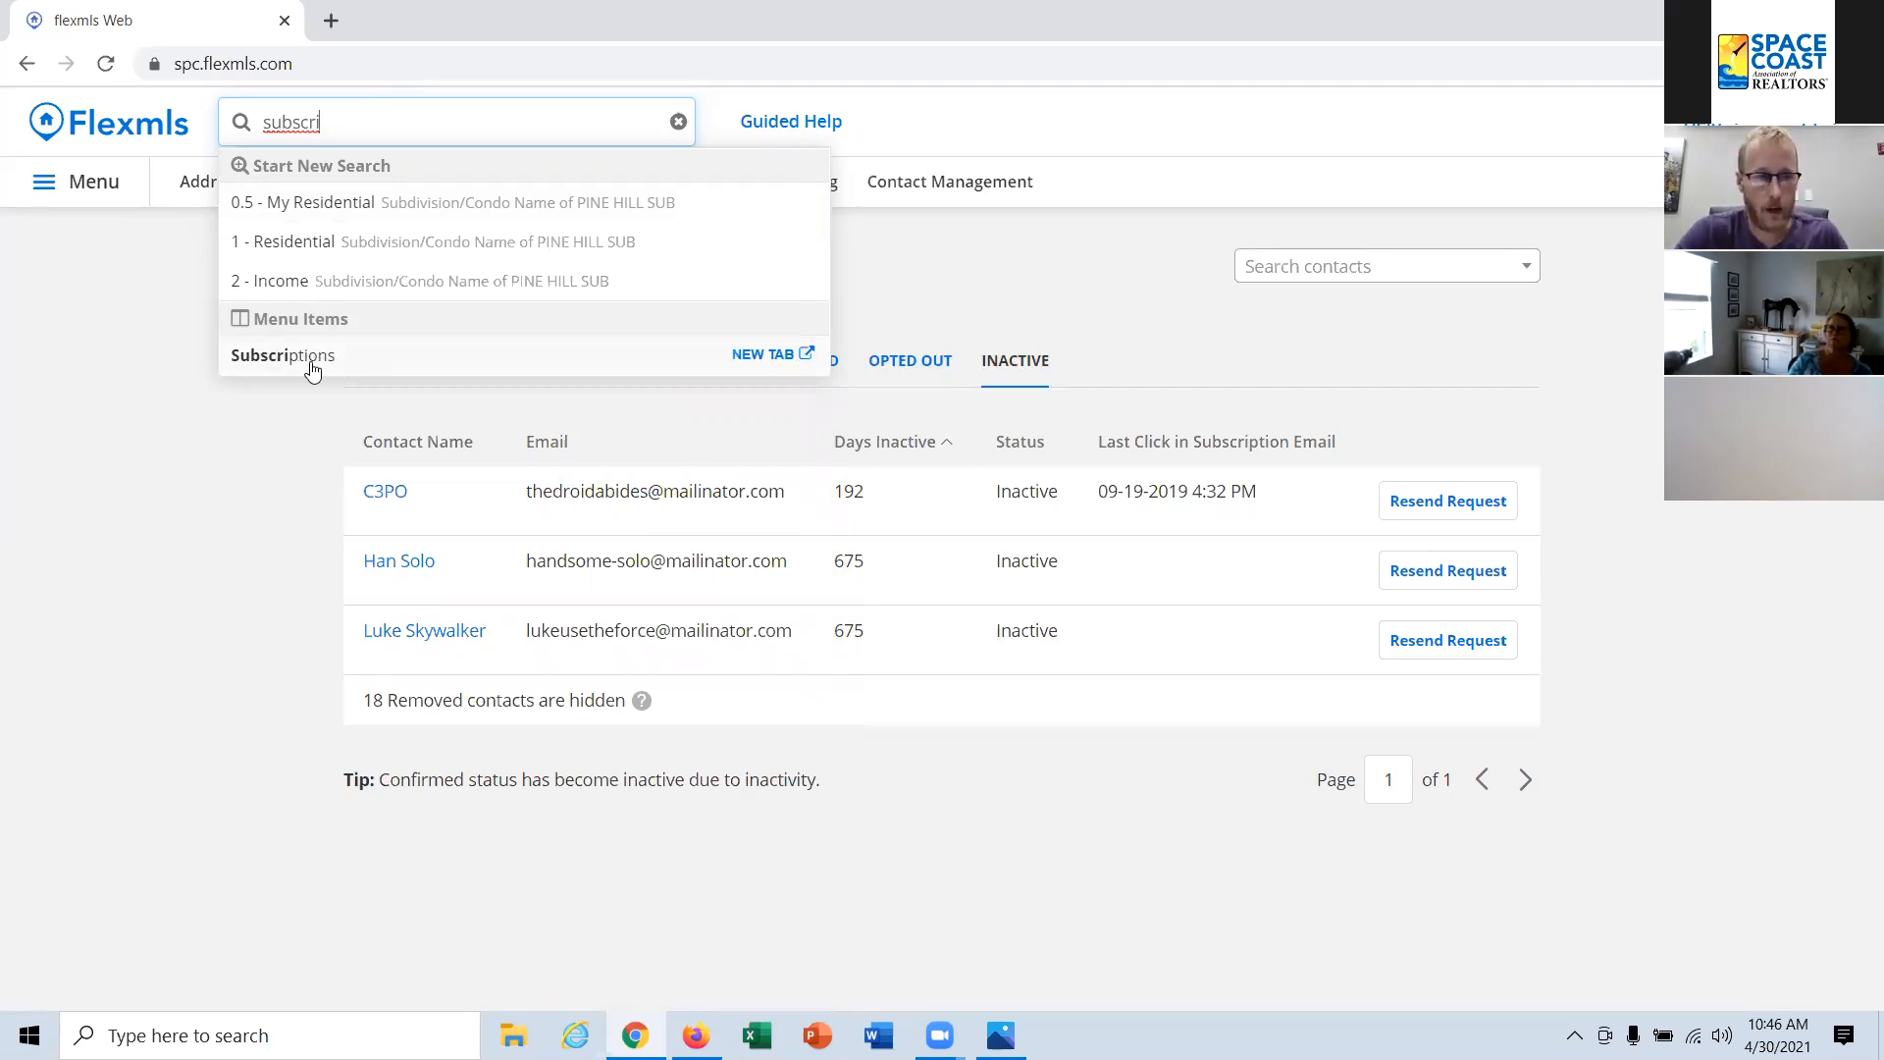
pyautogui.click(304, 359)
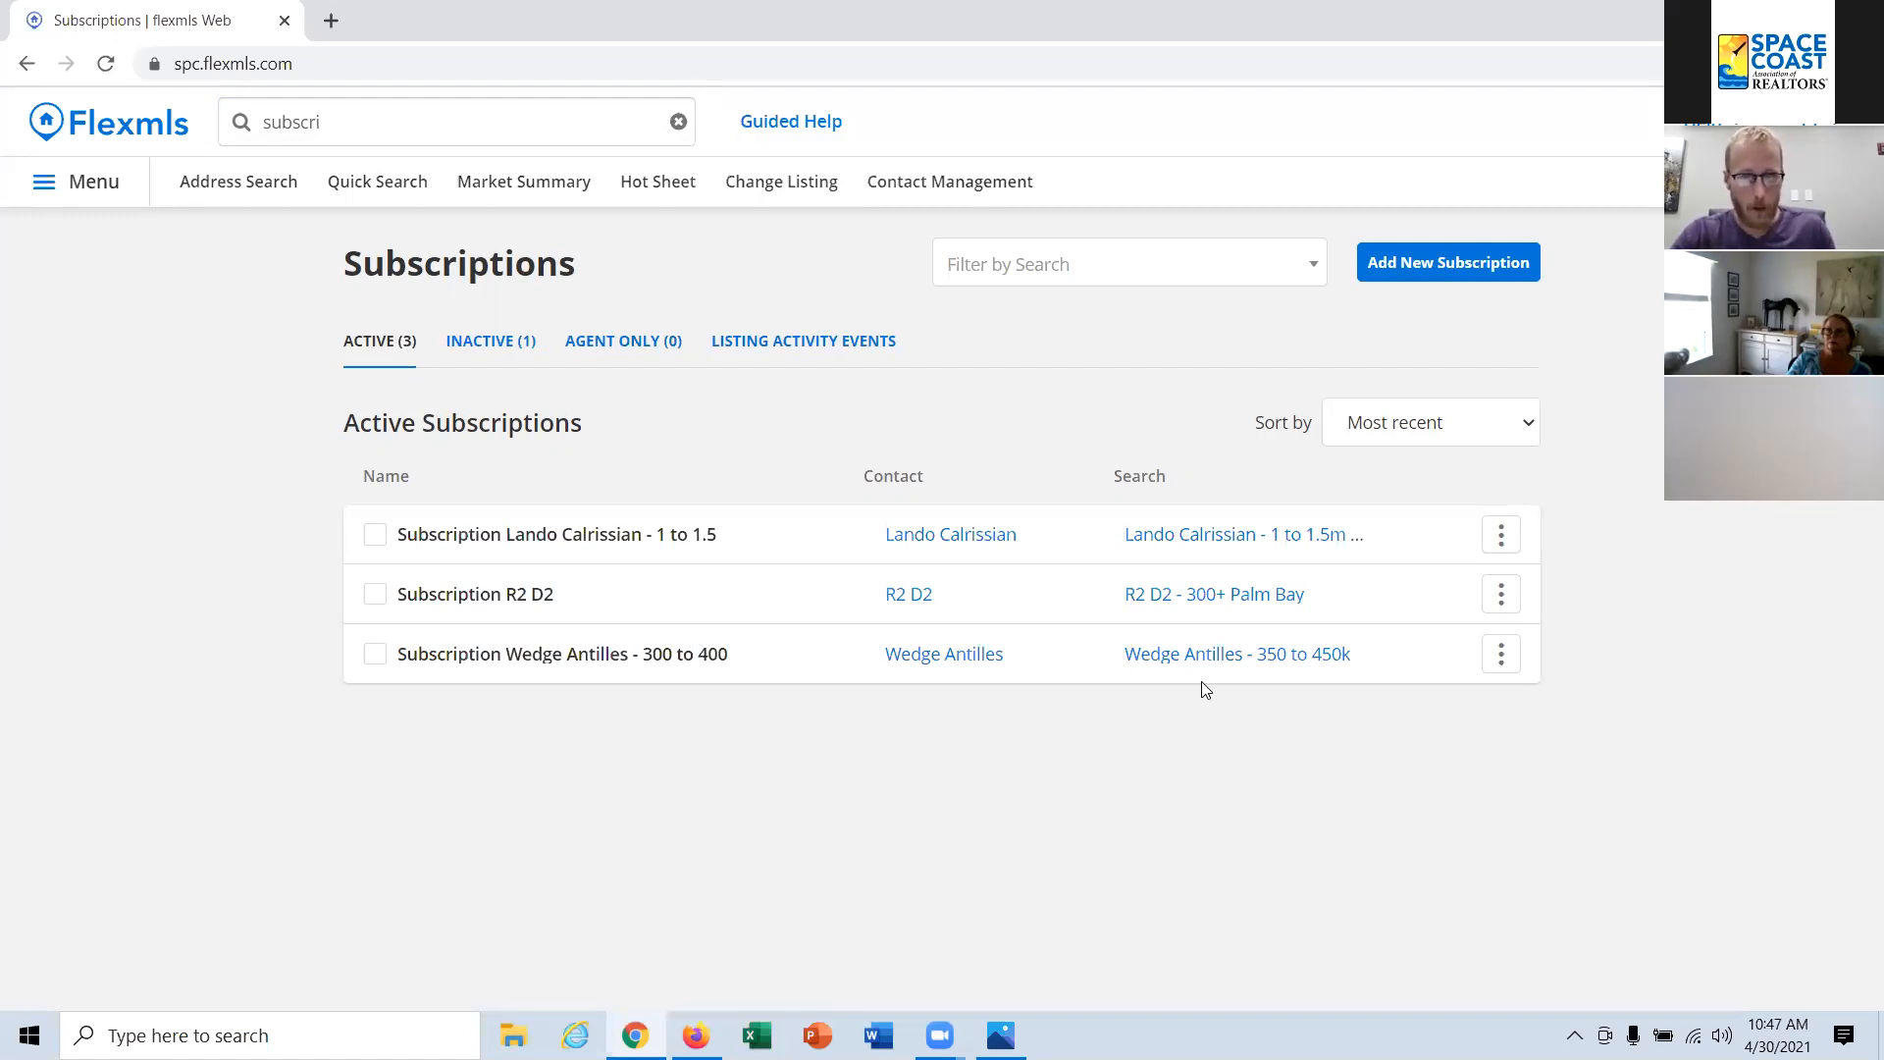
# Step: Open the active "1 to 1.5" subscription for editing and set its schedule to monthly on the 1st day
pyautogui.click(1500, 539)
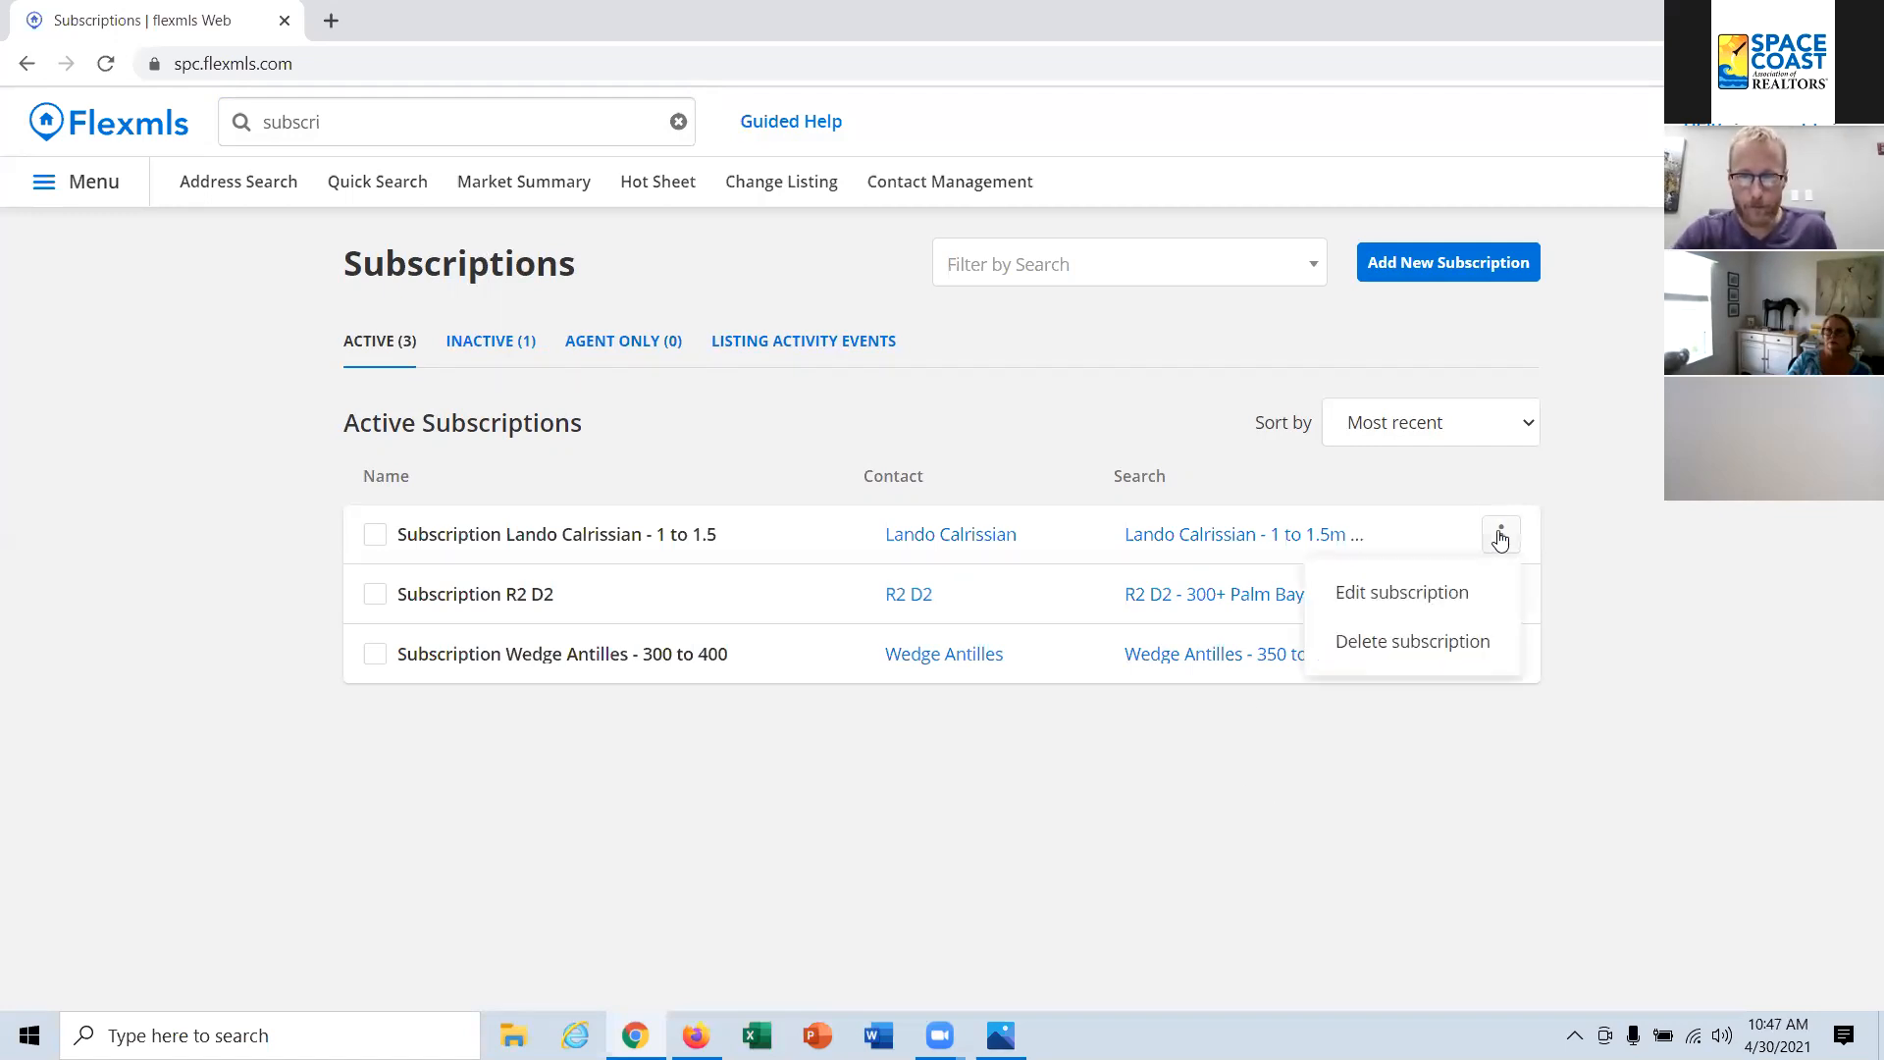
pyautogui.click(1402, 593)
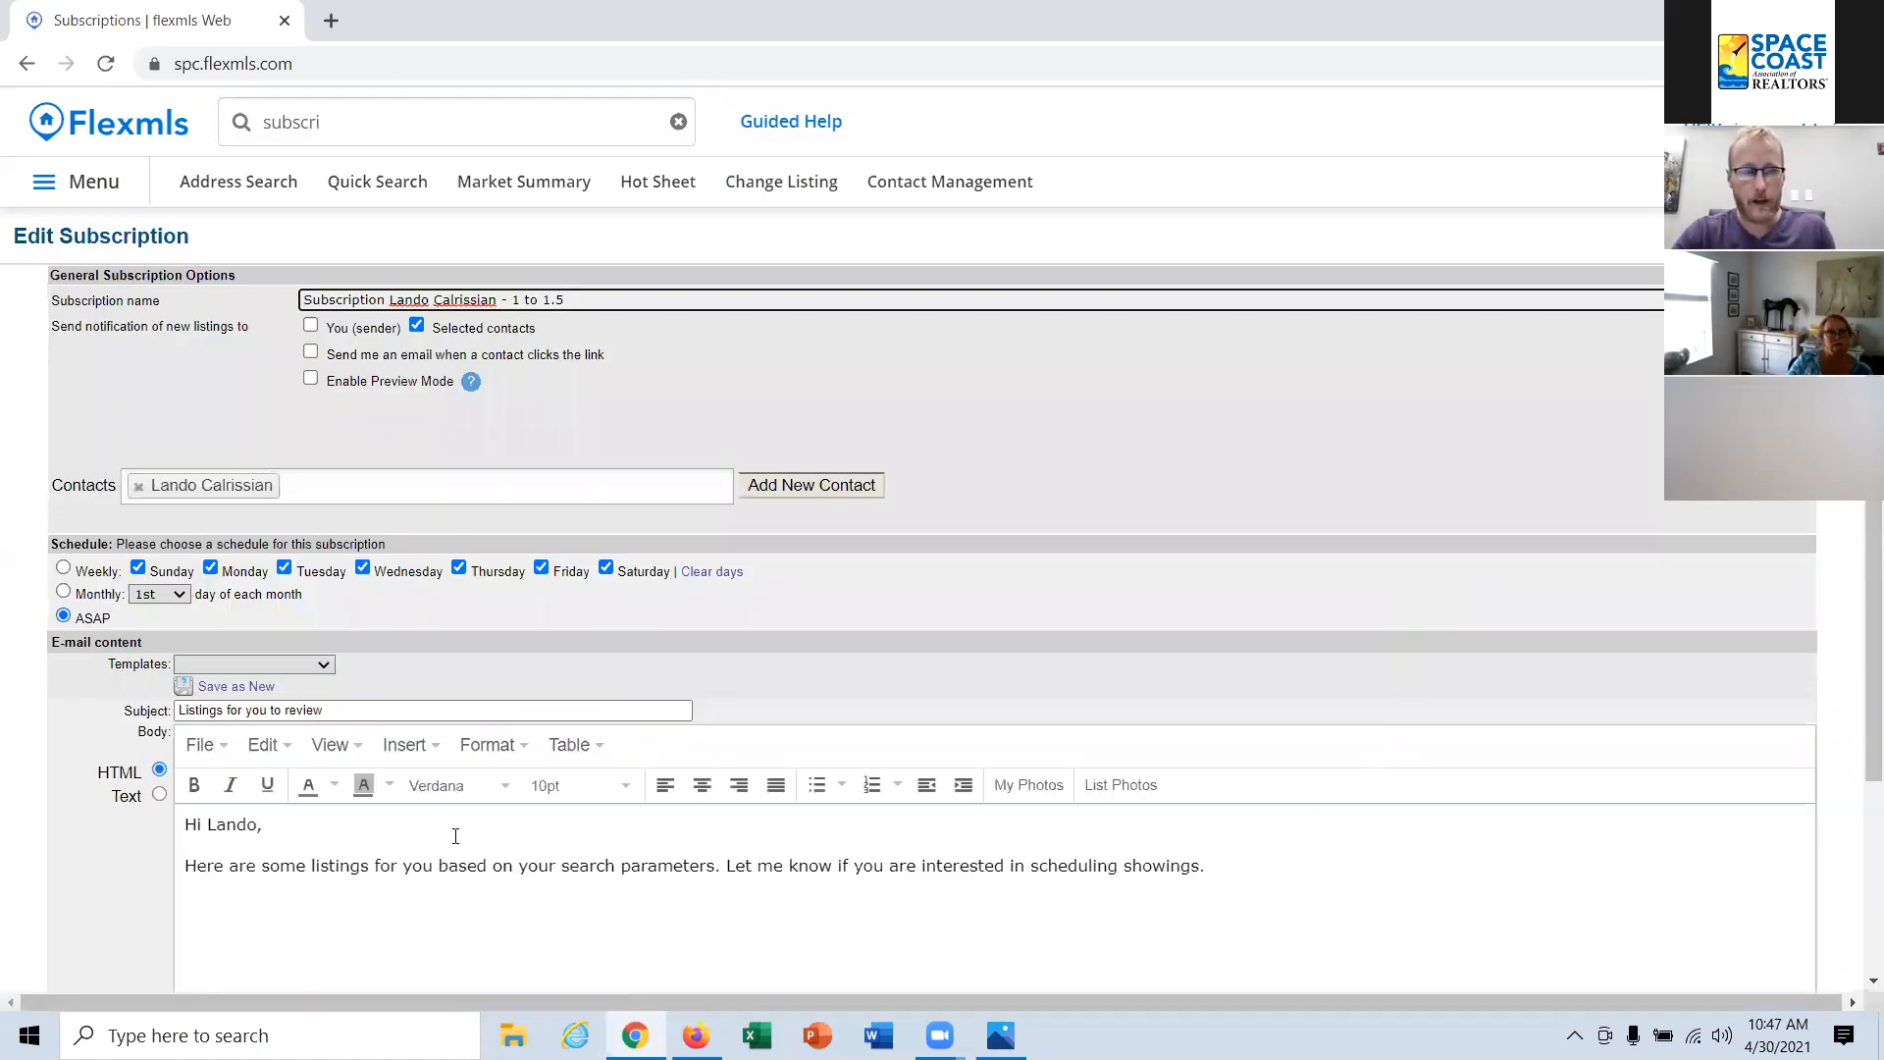
pyautogui.click(99, 595)
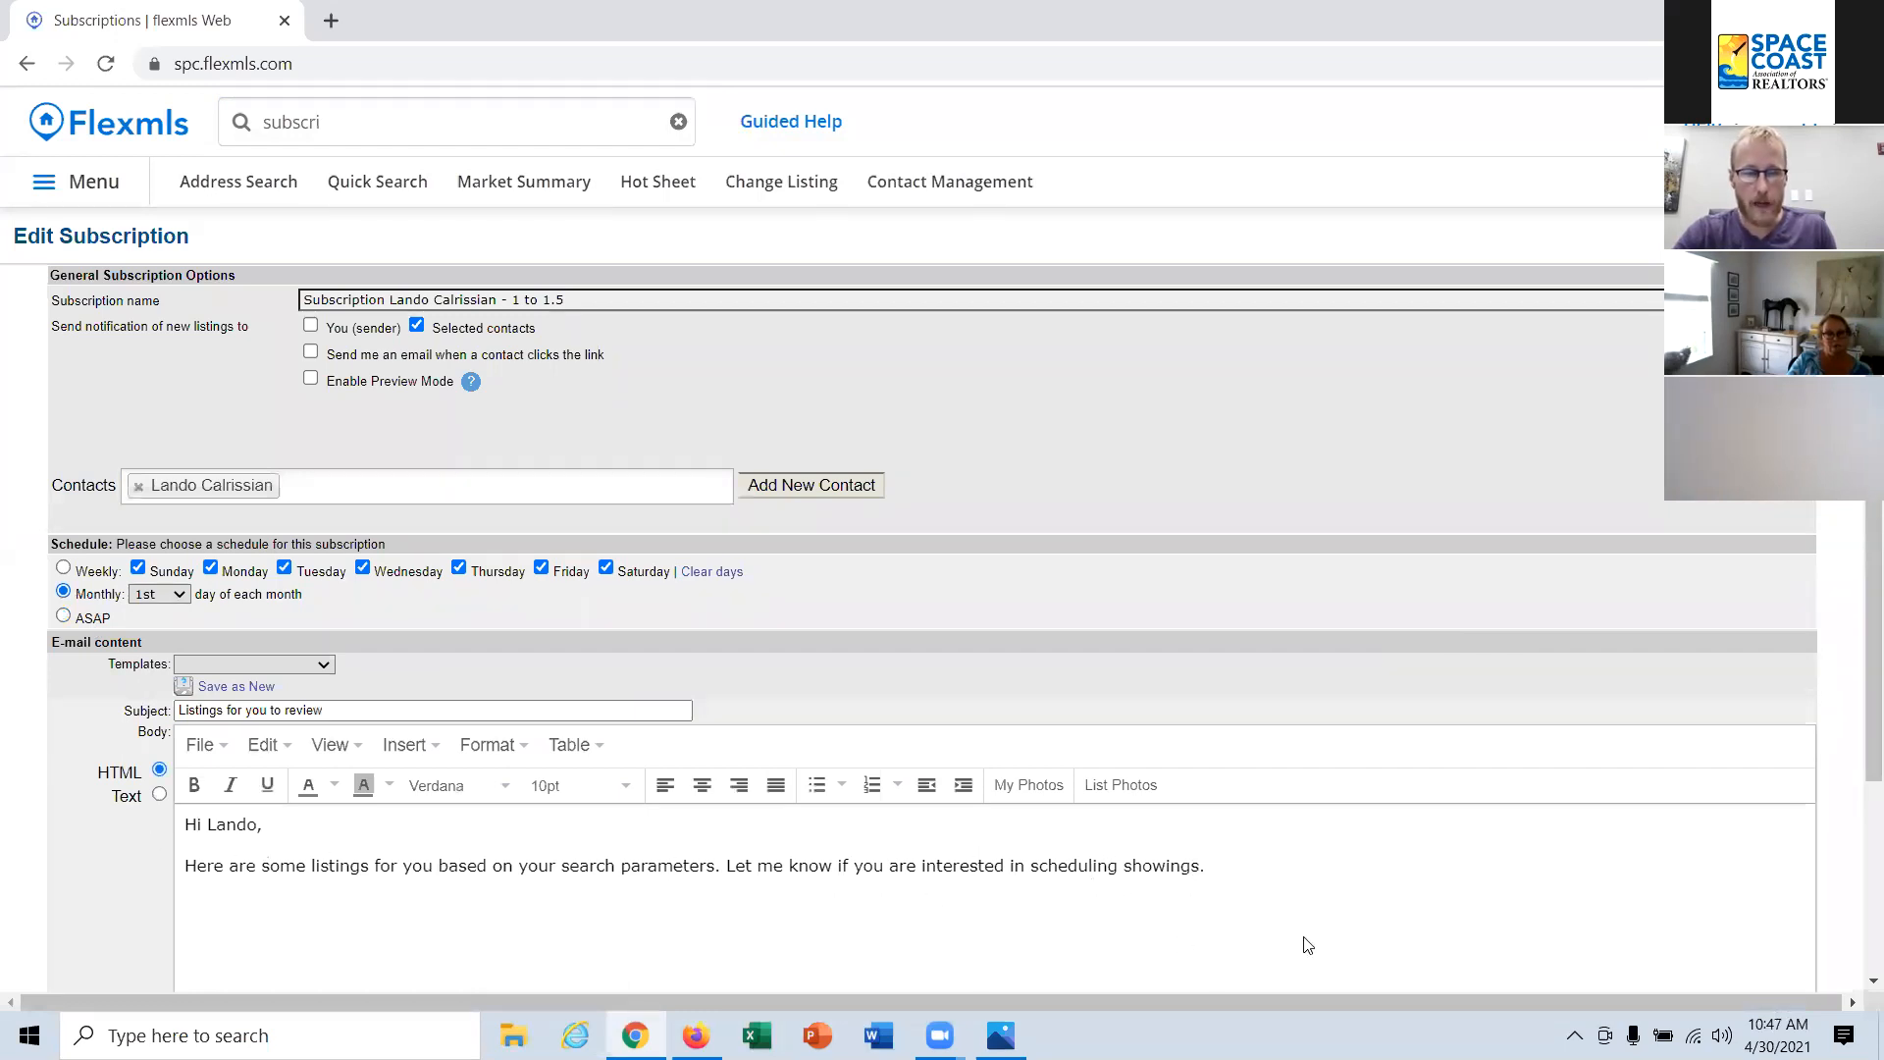
# Step: Replace the email body sentence below the greeting with "Here is what is going on in your new neighborhood." and save the subscription
pyautogui.moveTo(1321, 863); pyautogui.dragTo(137, 854)
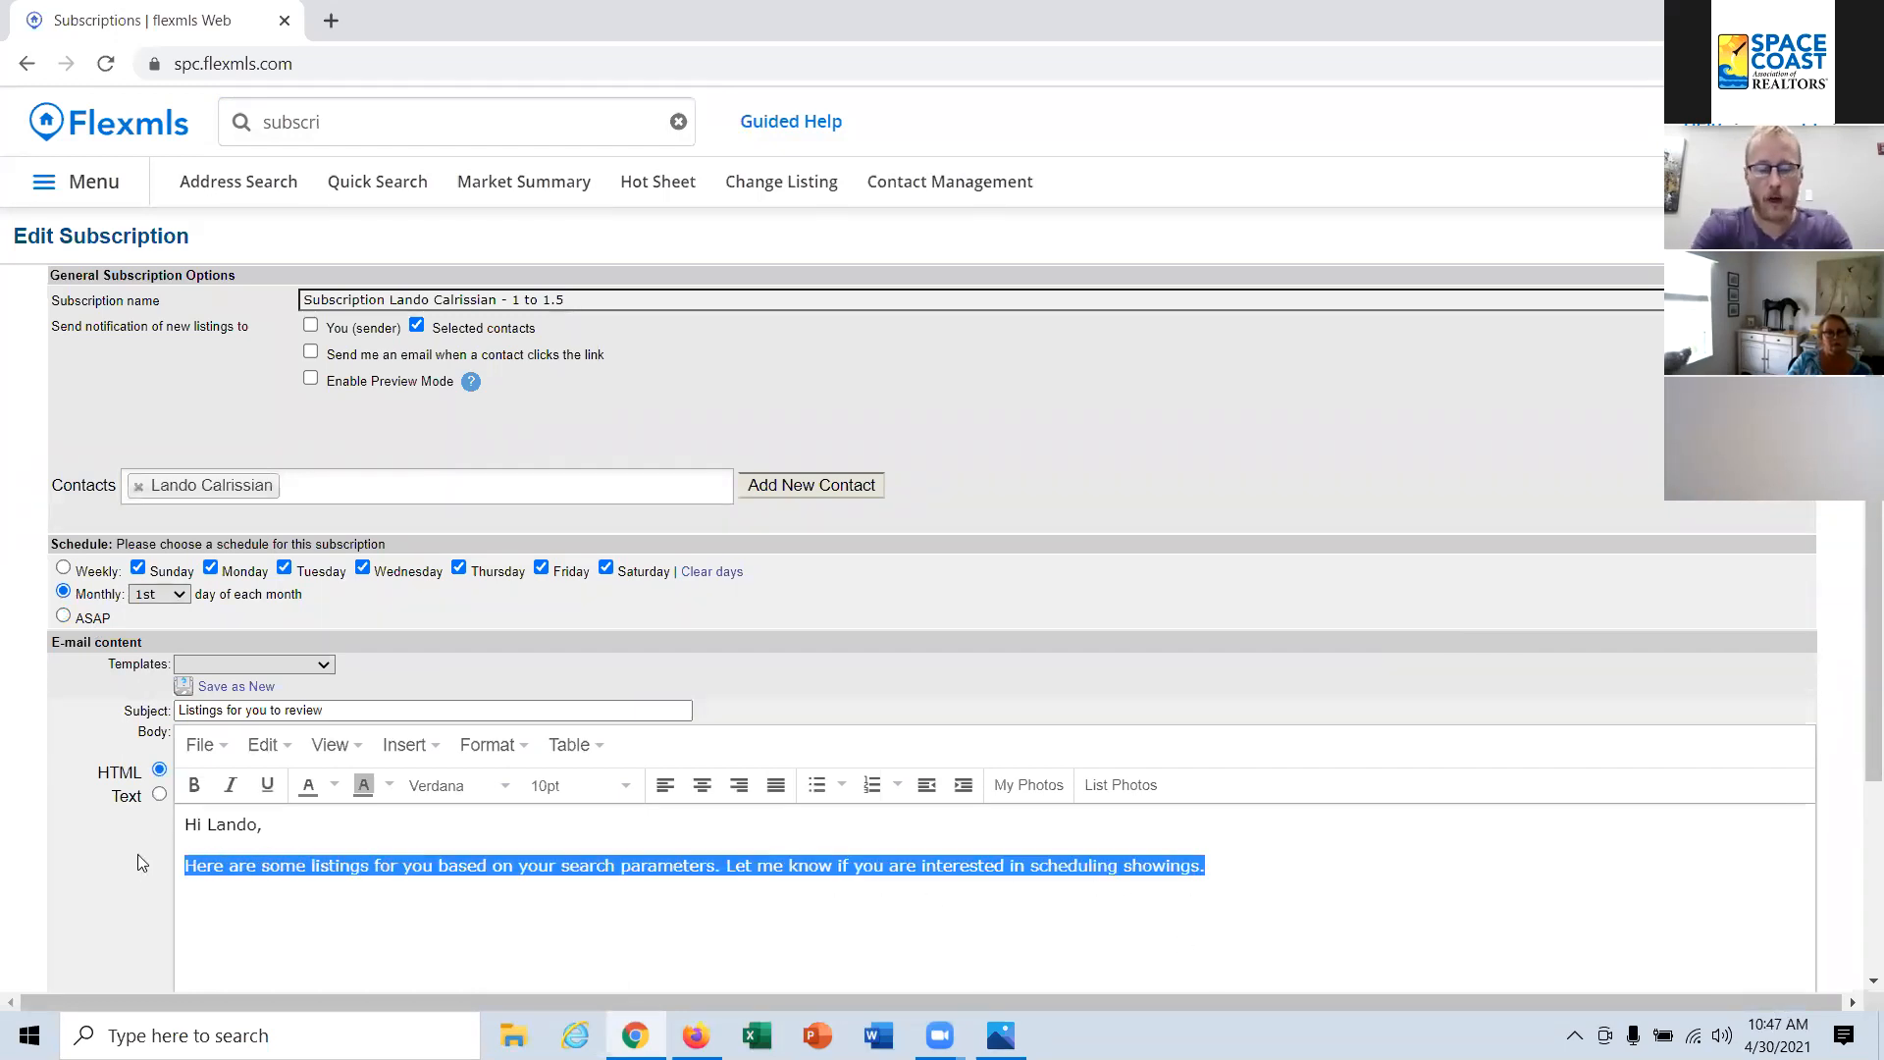
pyautogui.write('Here is ')
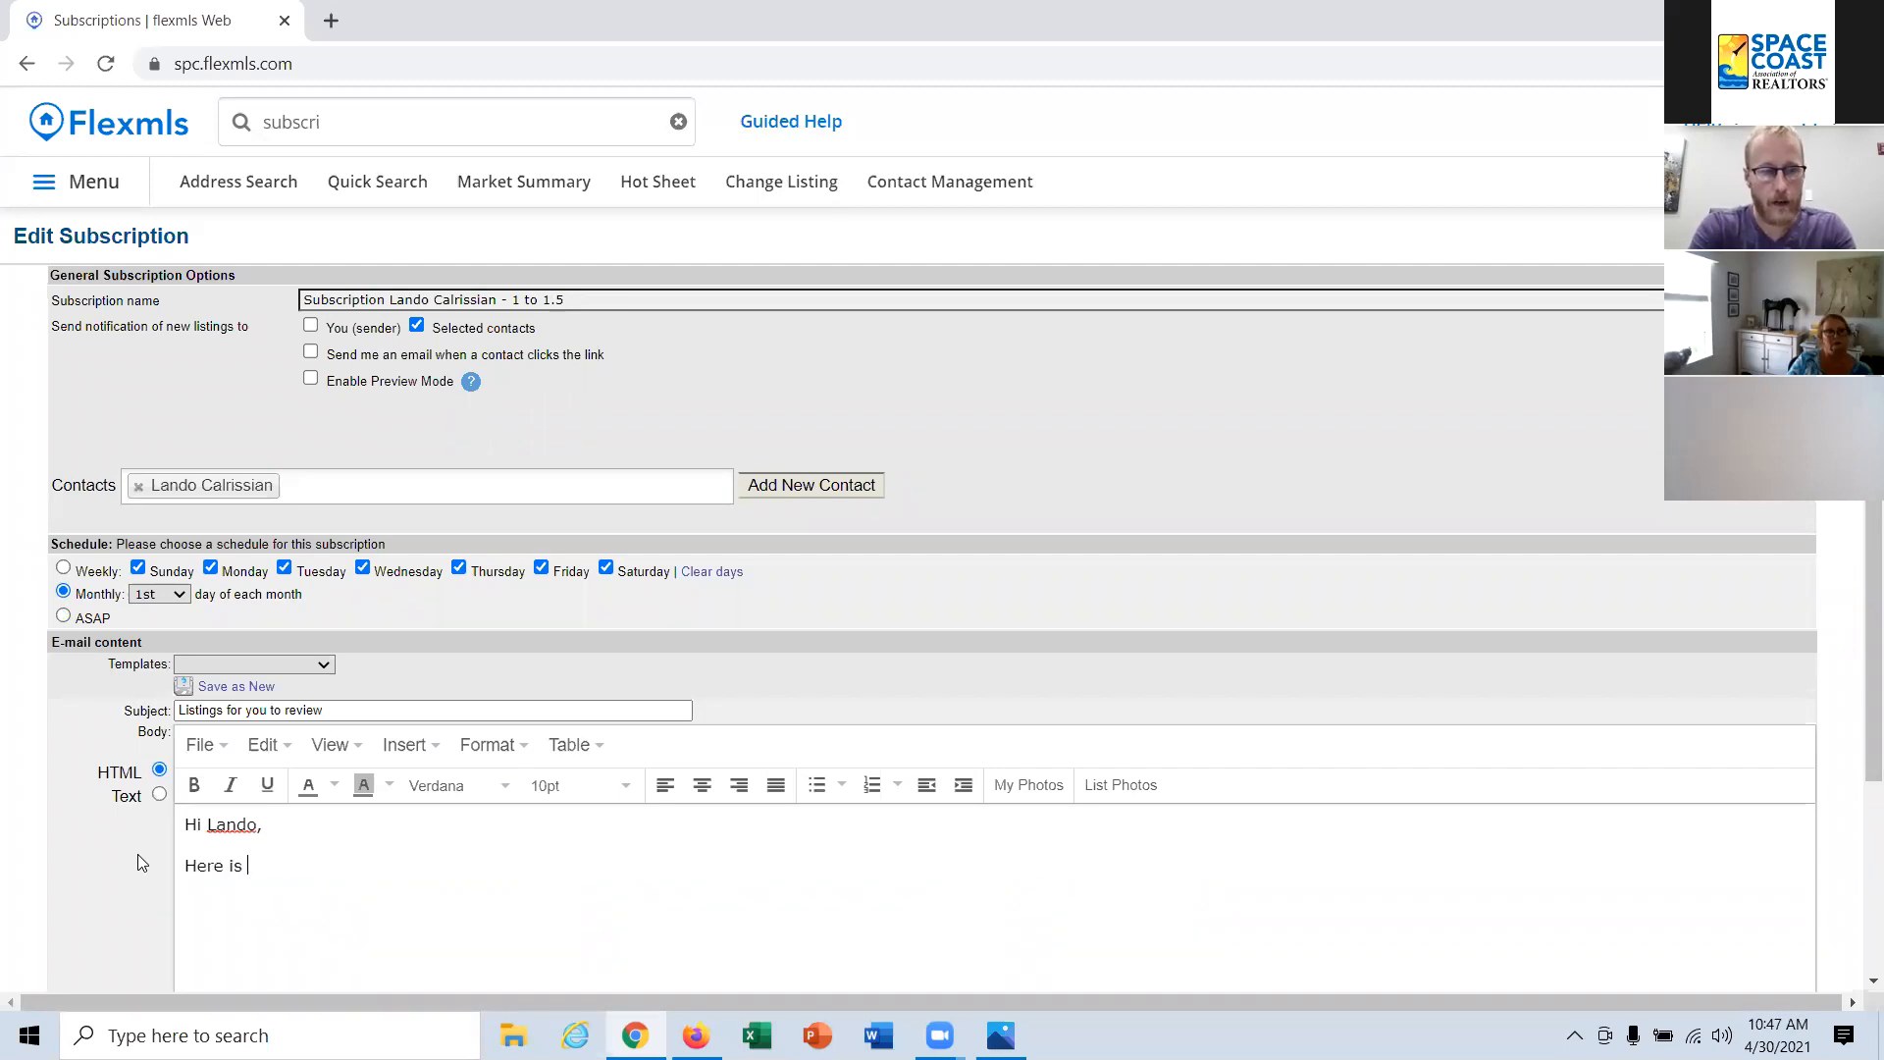
pyautogui.write('what is going on in your new neighborhood.')
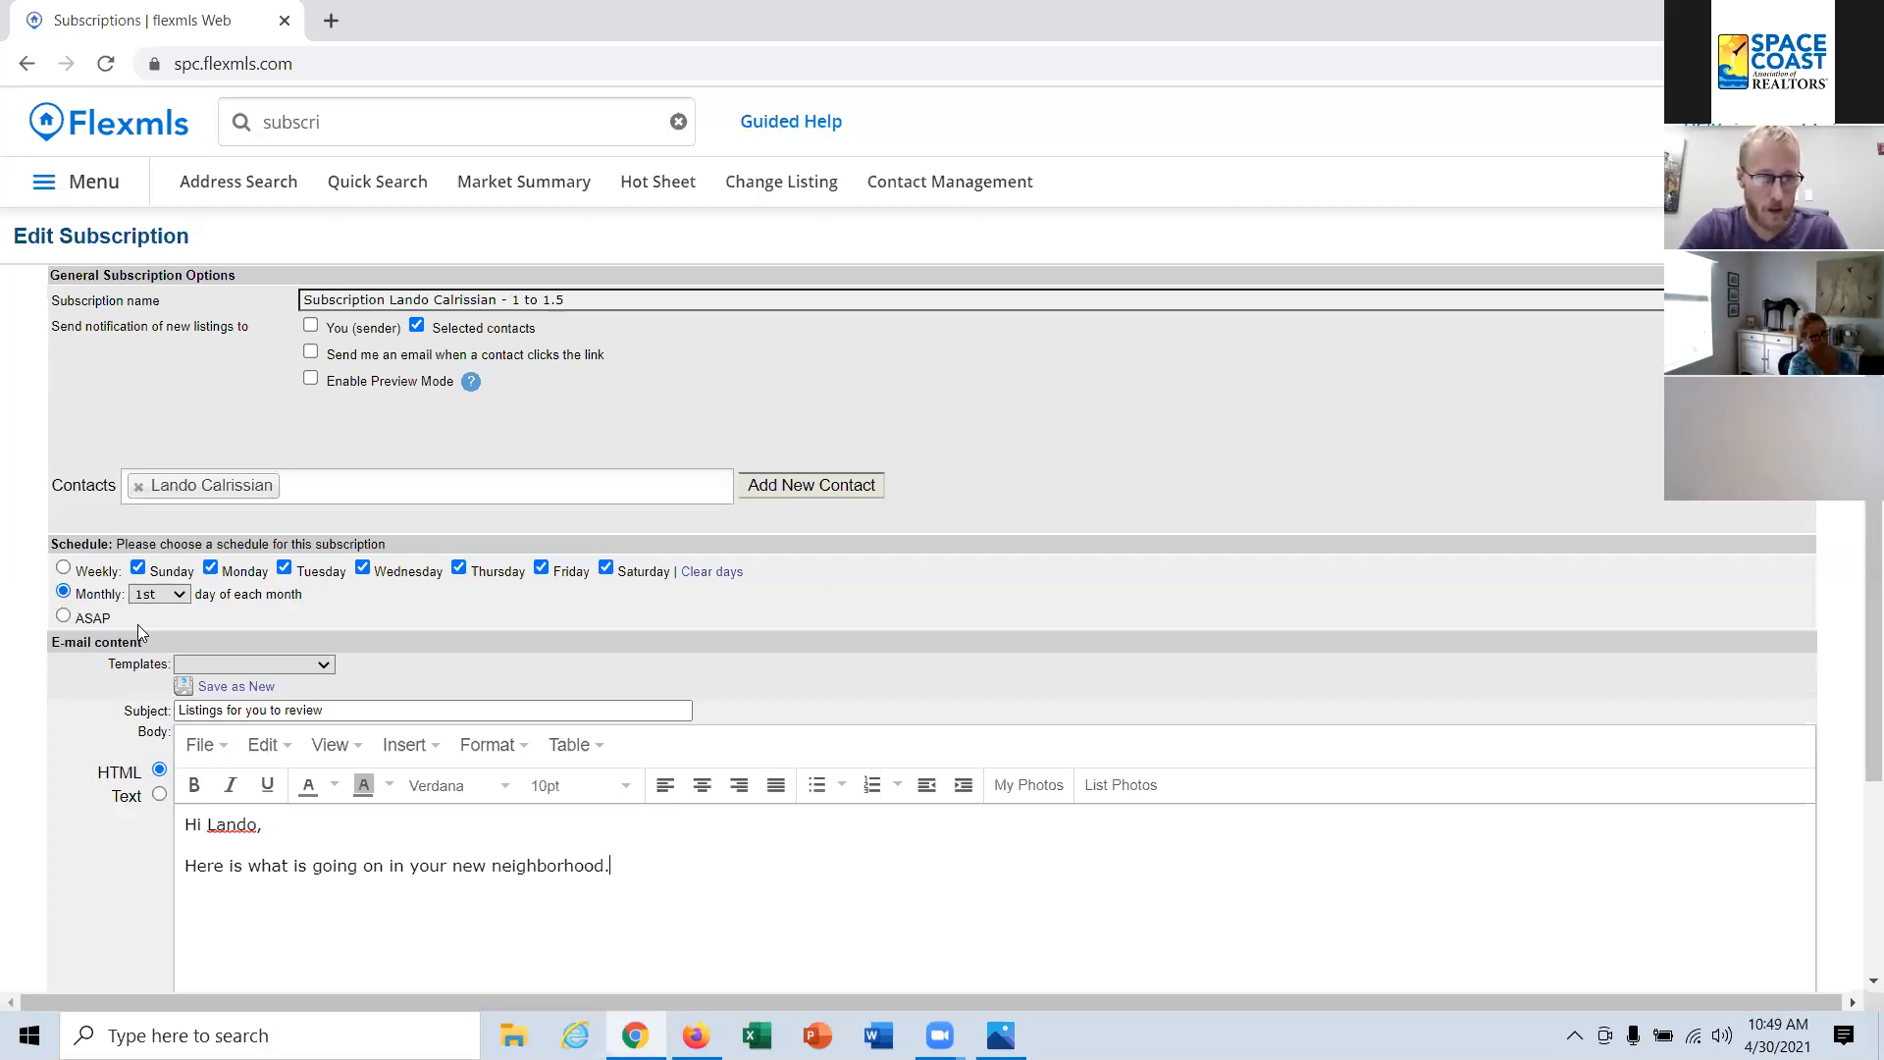
pyautogui.scroll(-1, 147, 633)
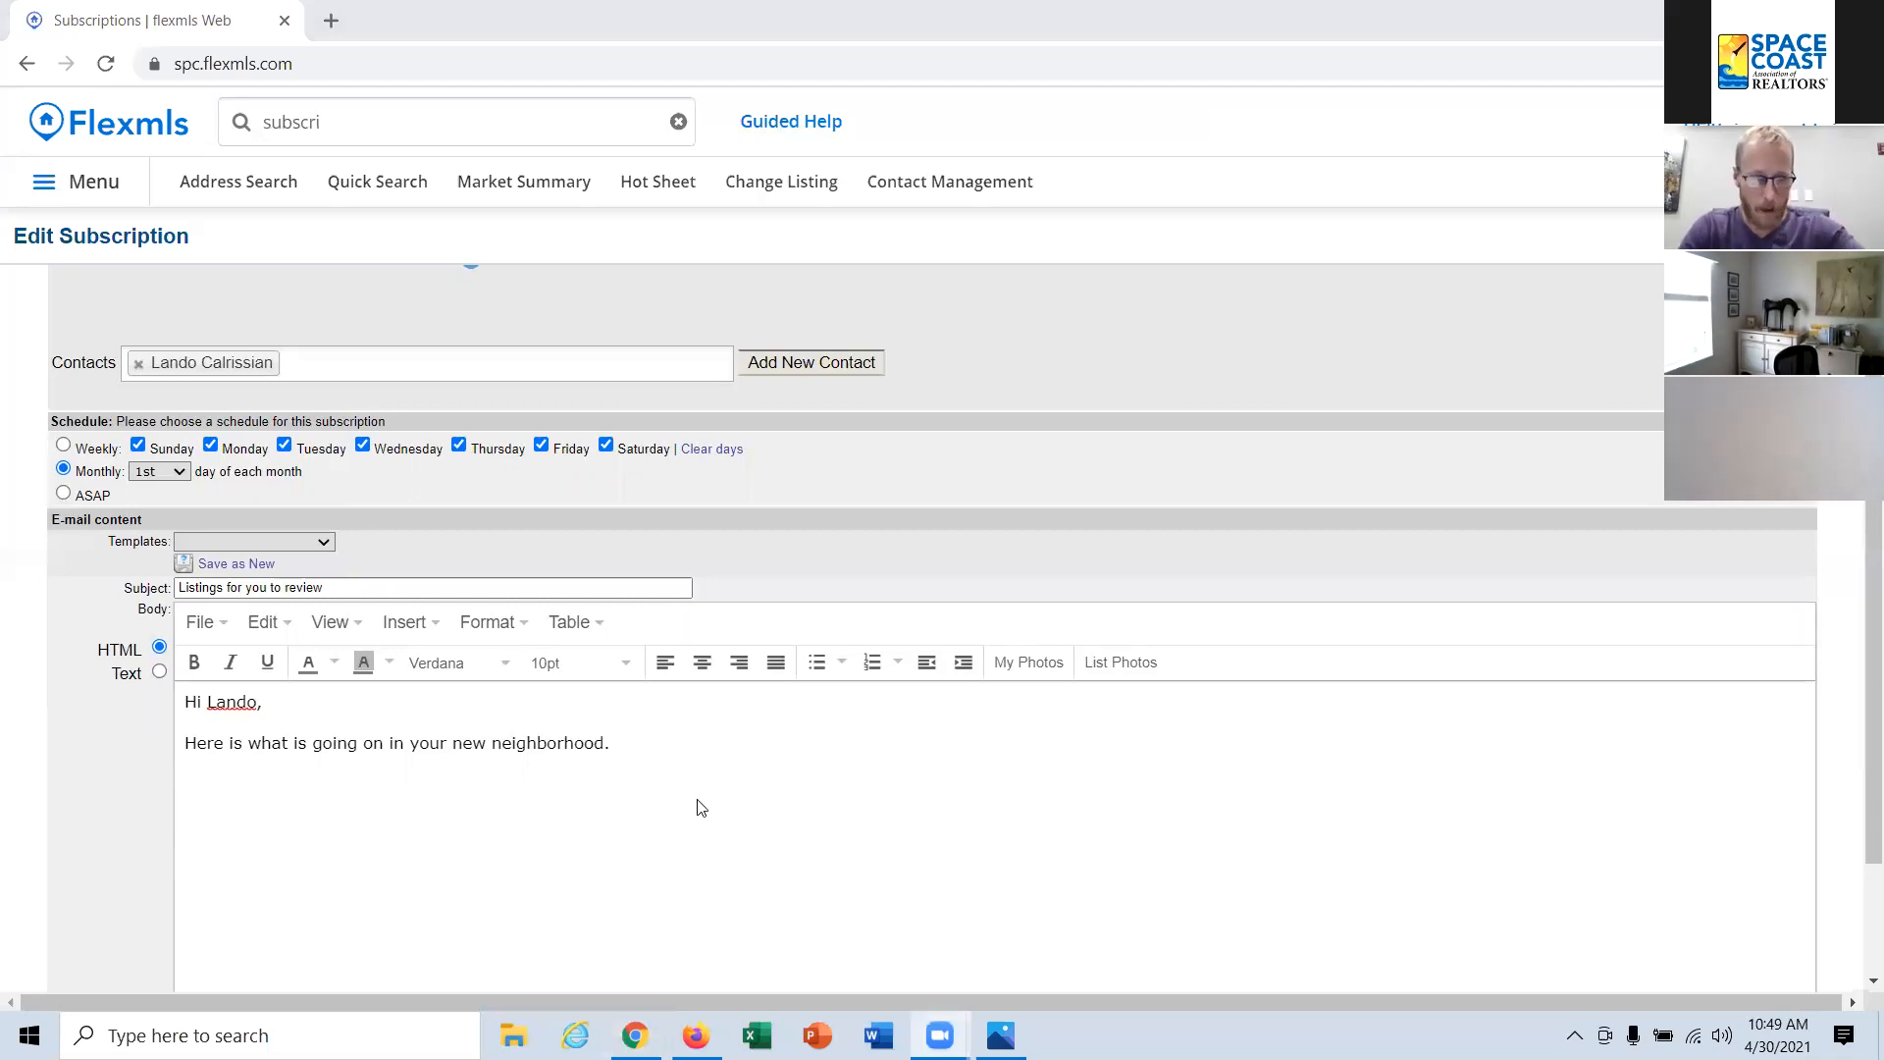
pyautogui.scroll(-2, 701, 806)
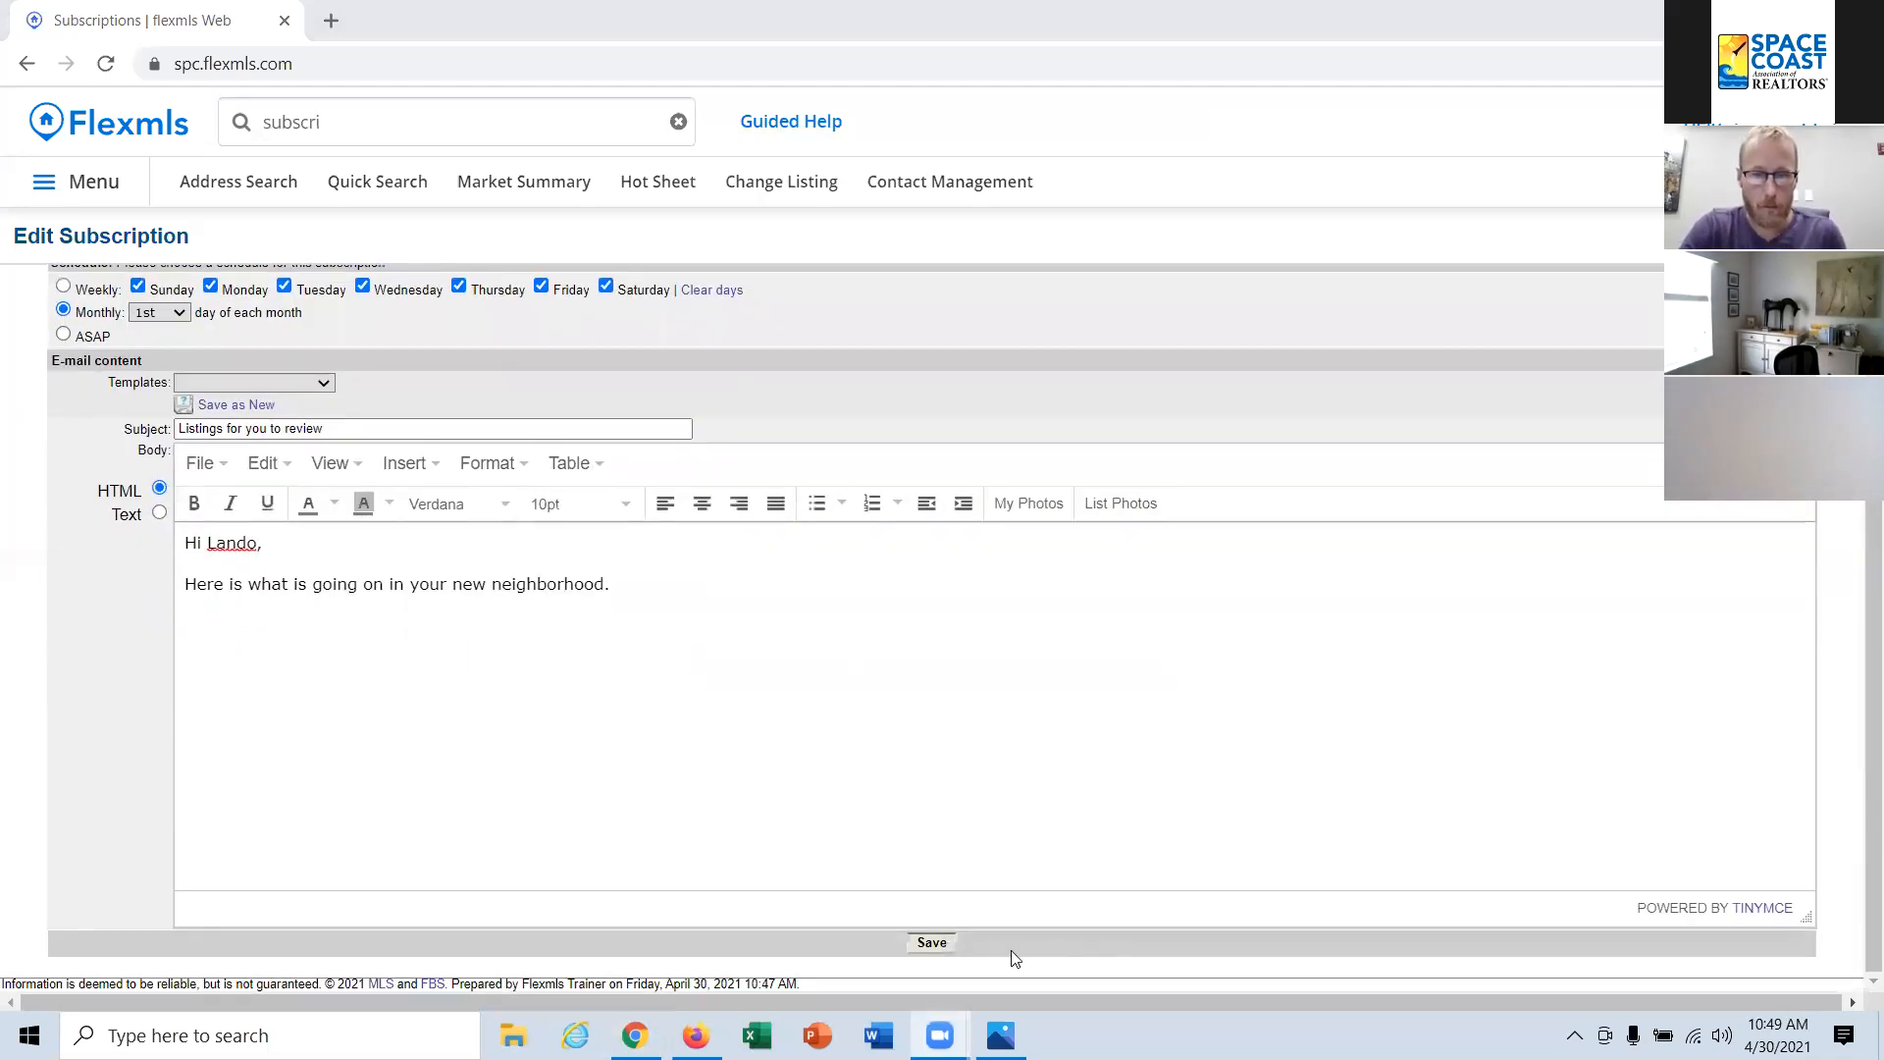
pyautogui.click(937, 940)
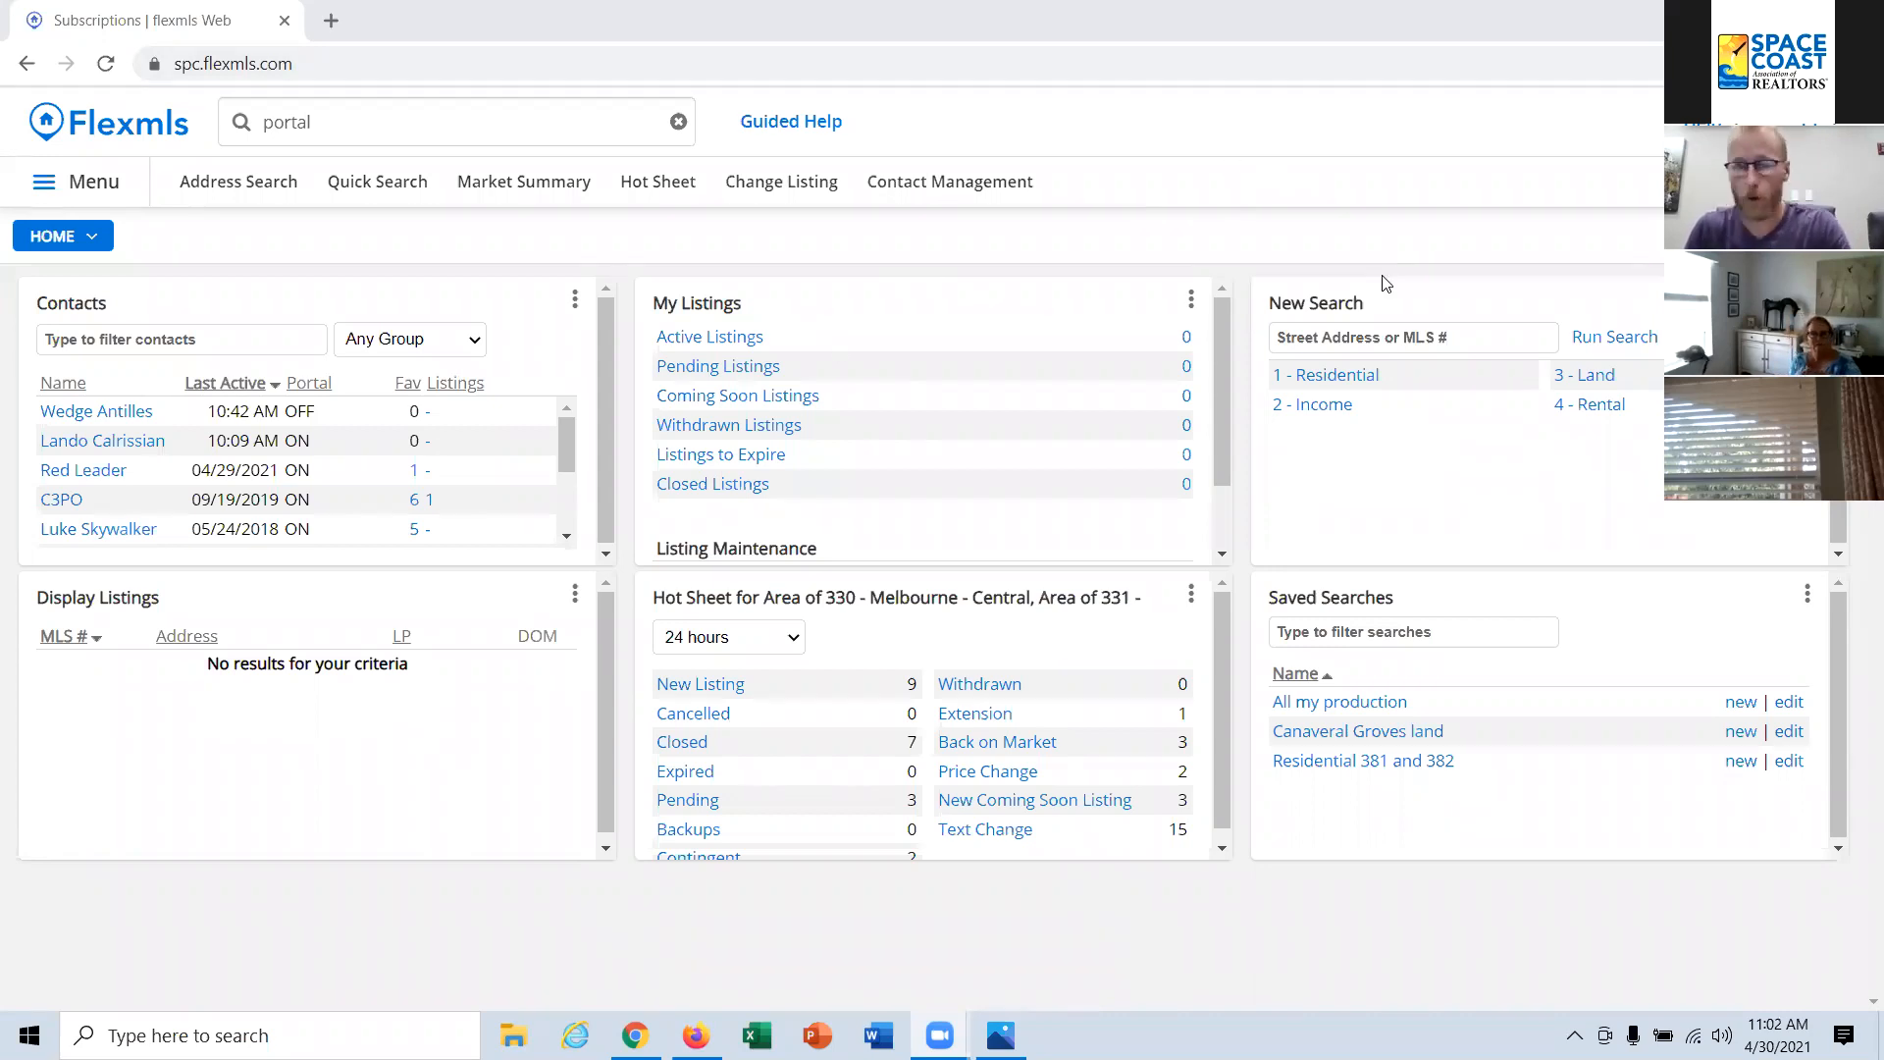
# Step: Start a Residential quick search for active listings with a minimum of 7 bedrooms
pyautogui.click(387, 191)
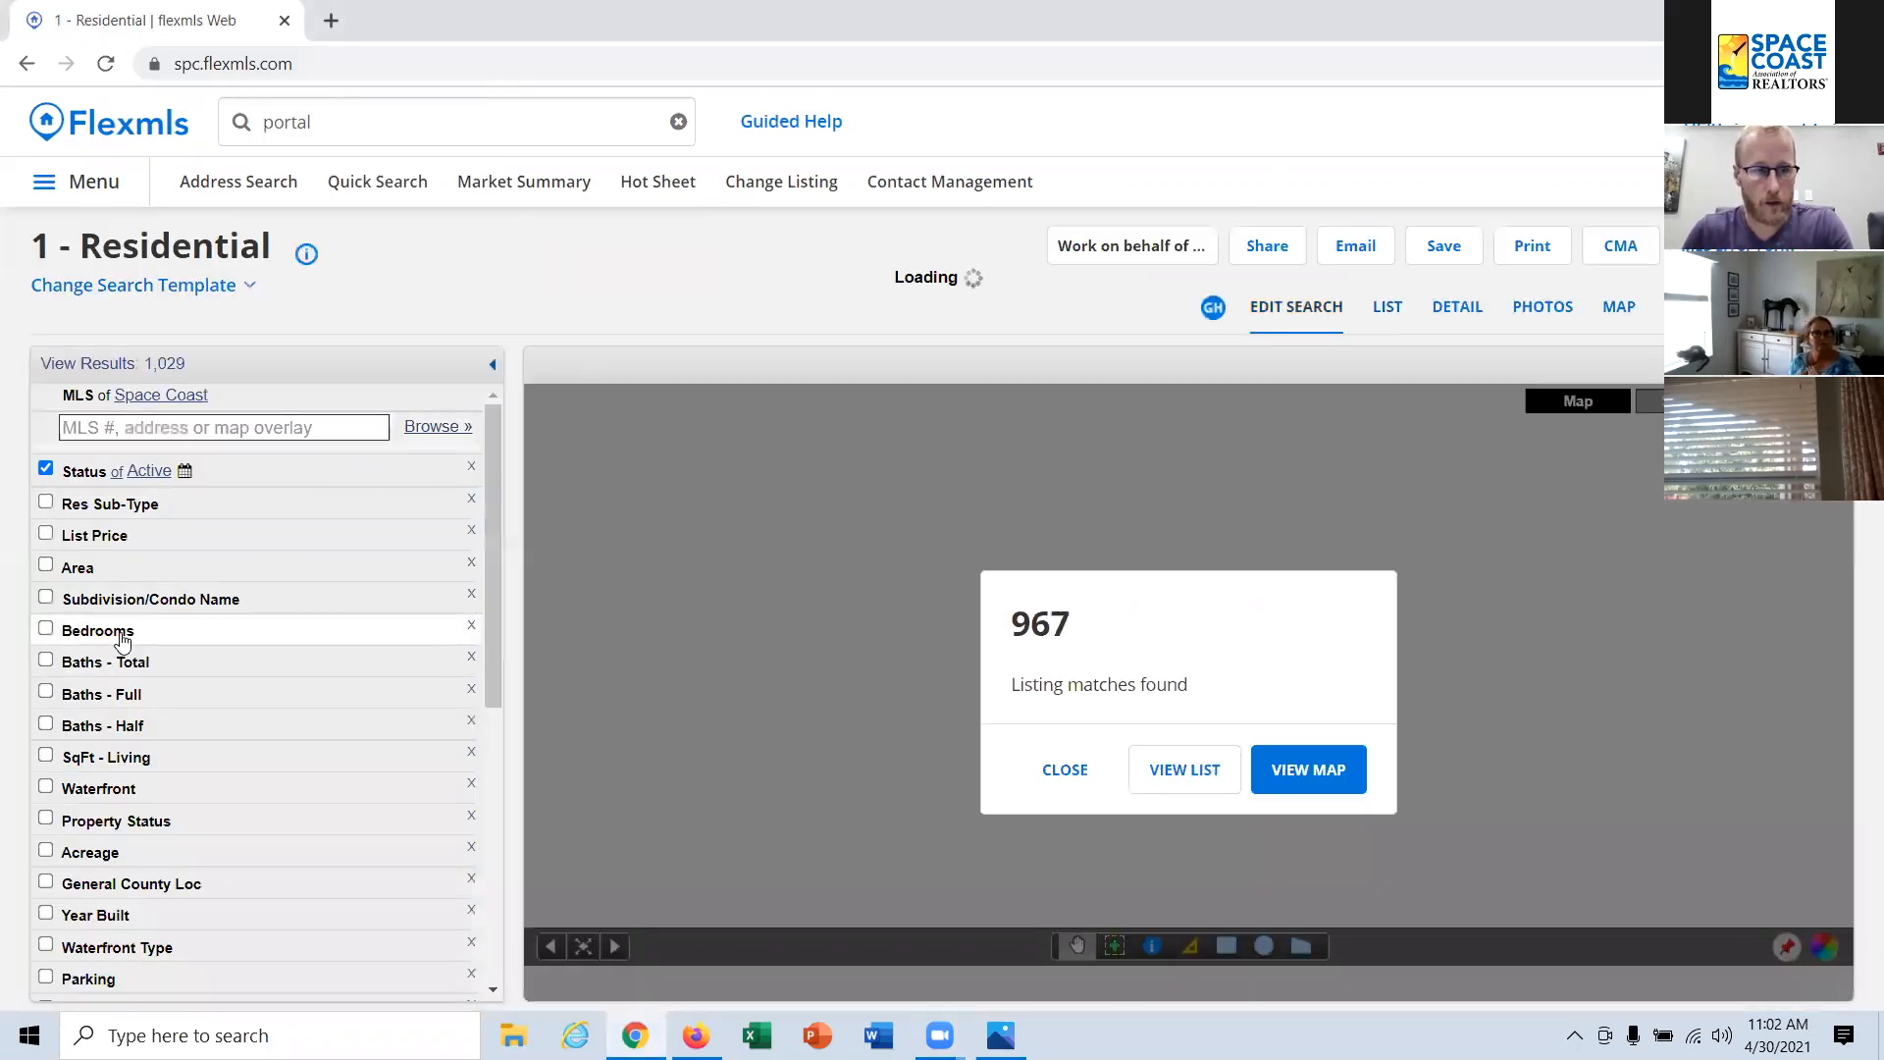
pyautogui.click(122, 641)
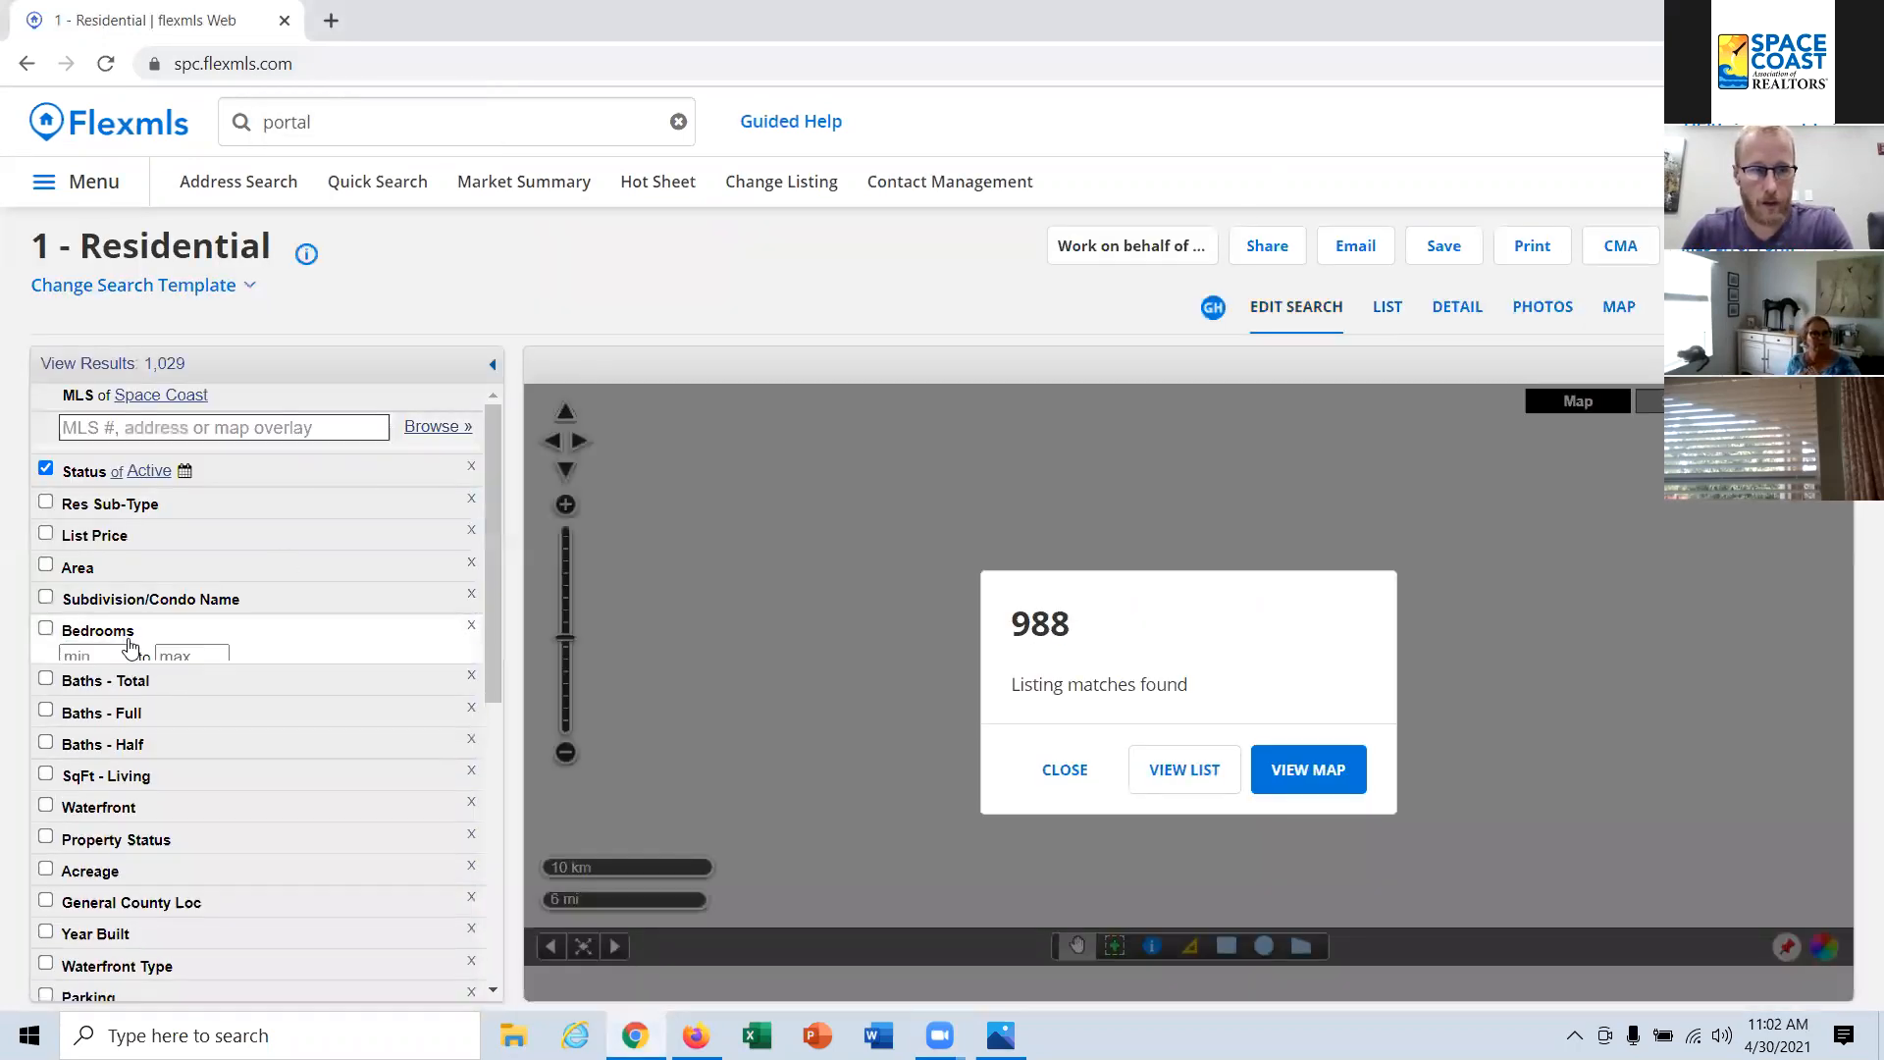
pyautogui.write('7')
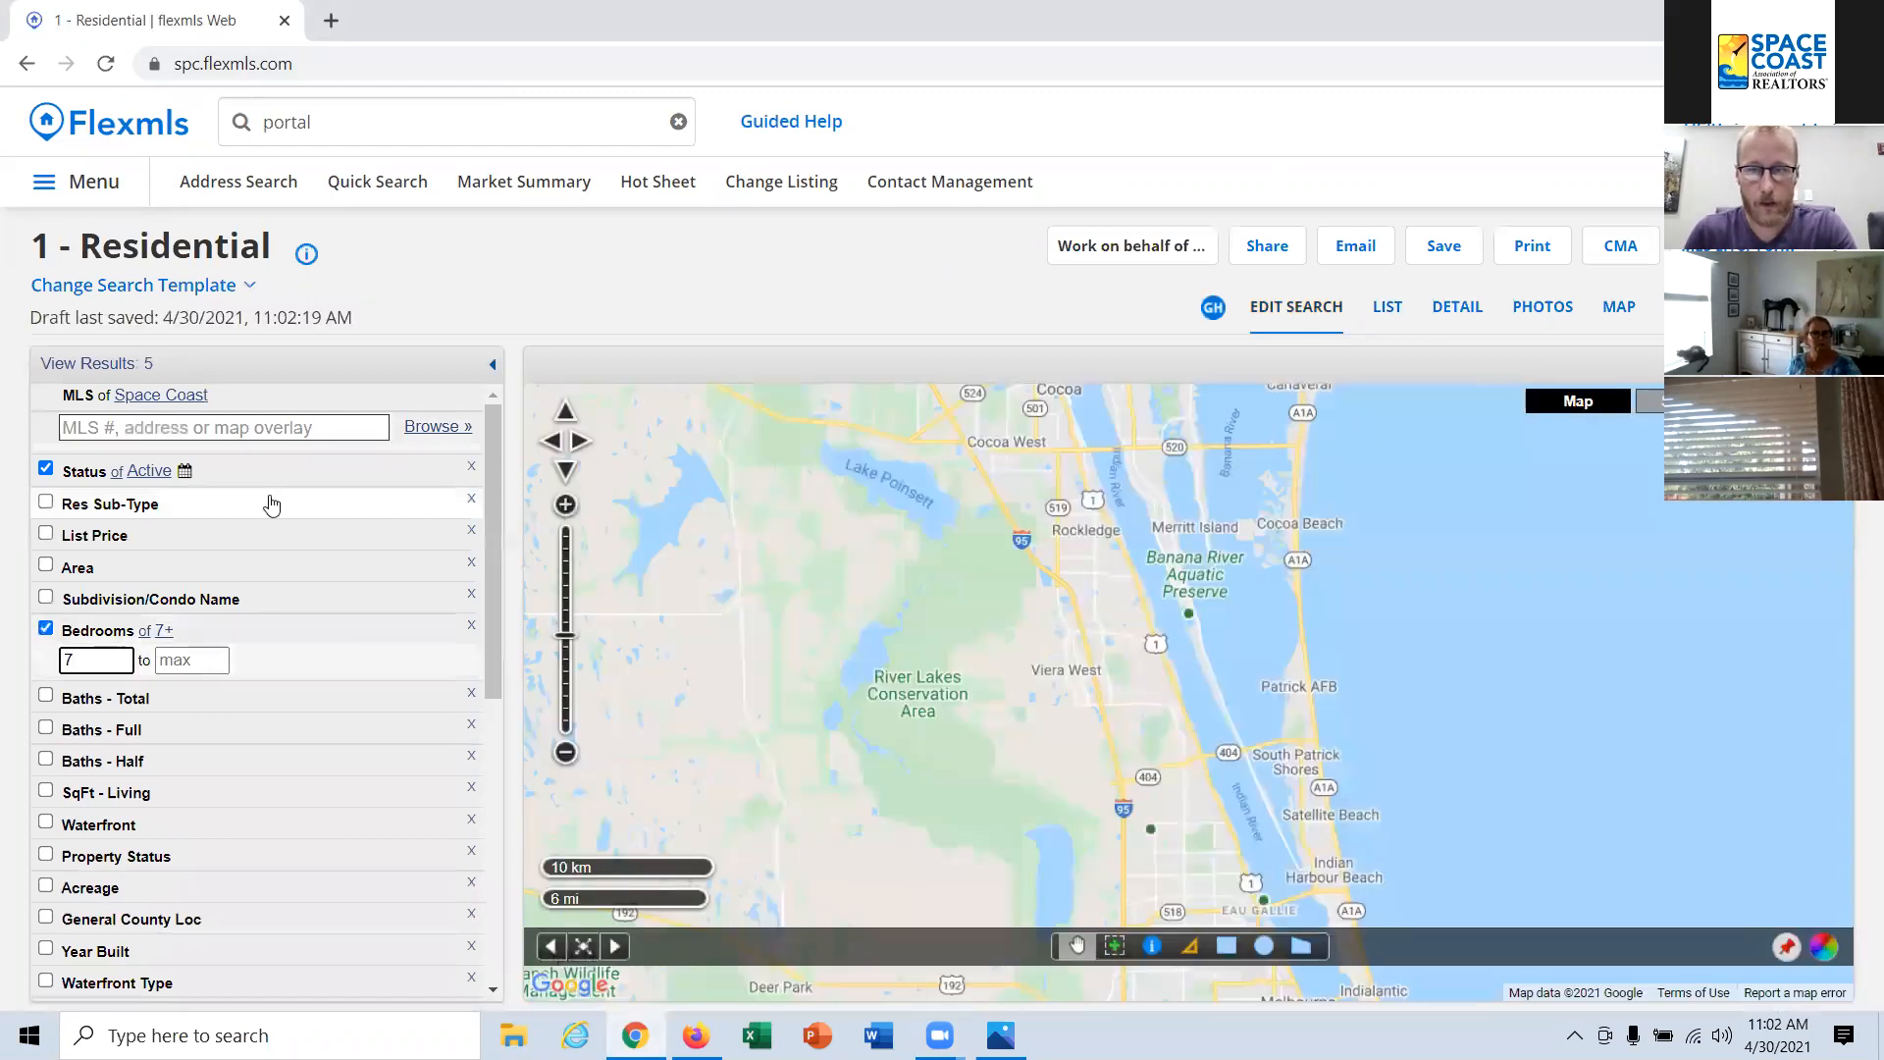
# Step: Start saving the search as new, naming it with the contact's full name followed by " - 7 beds"
pyautogui.click(1450, 245)
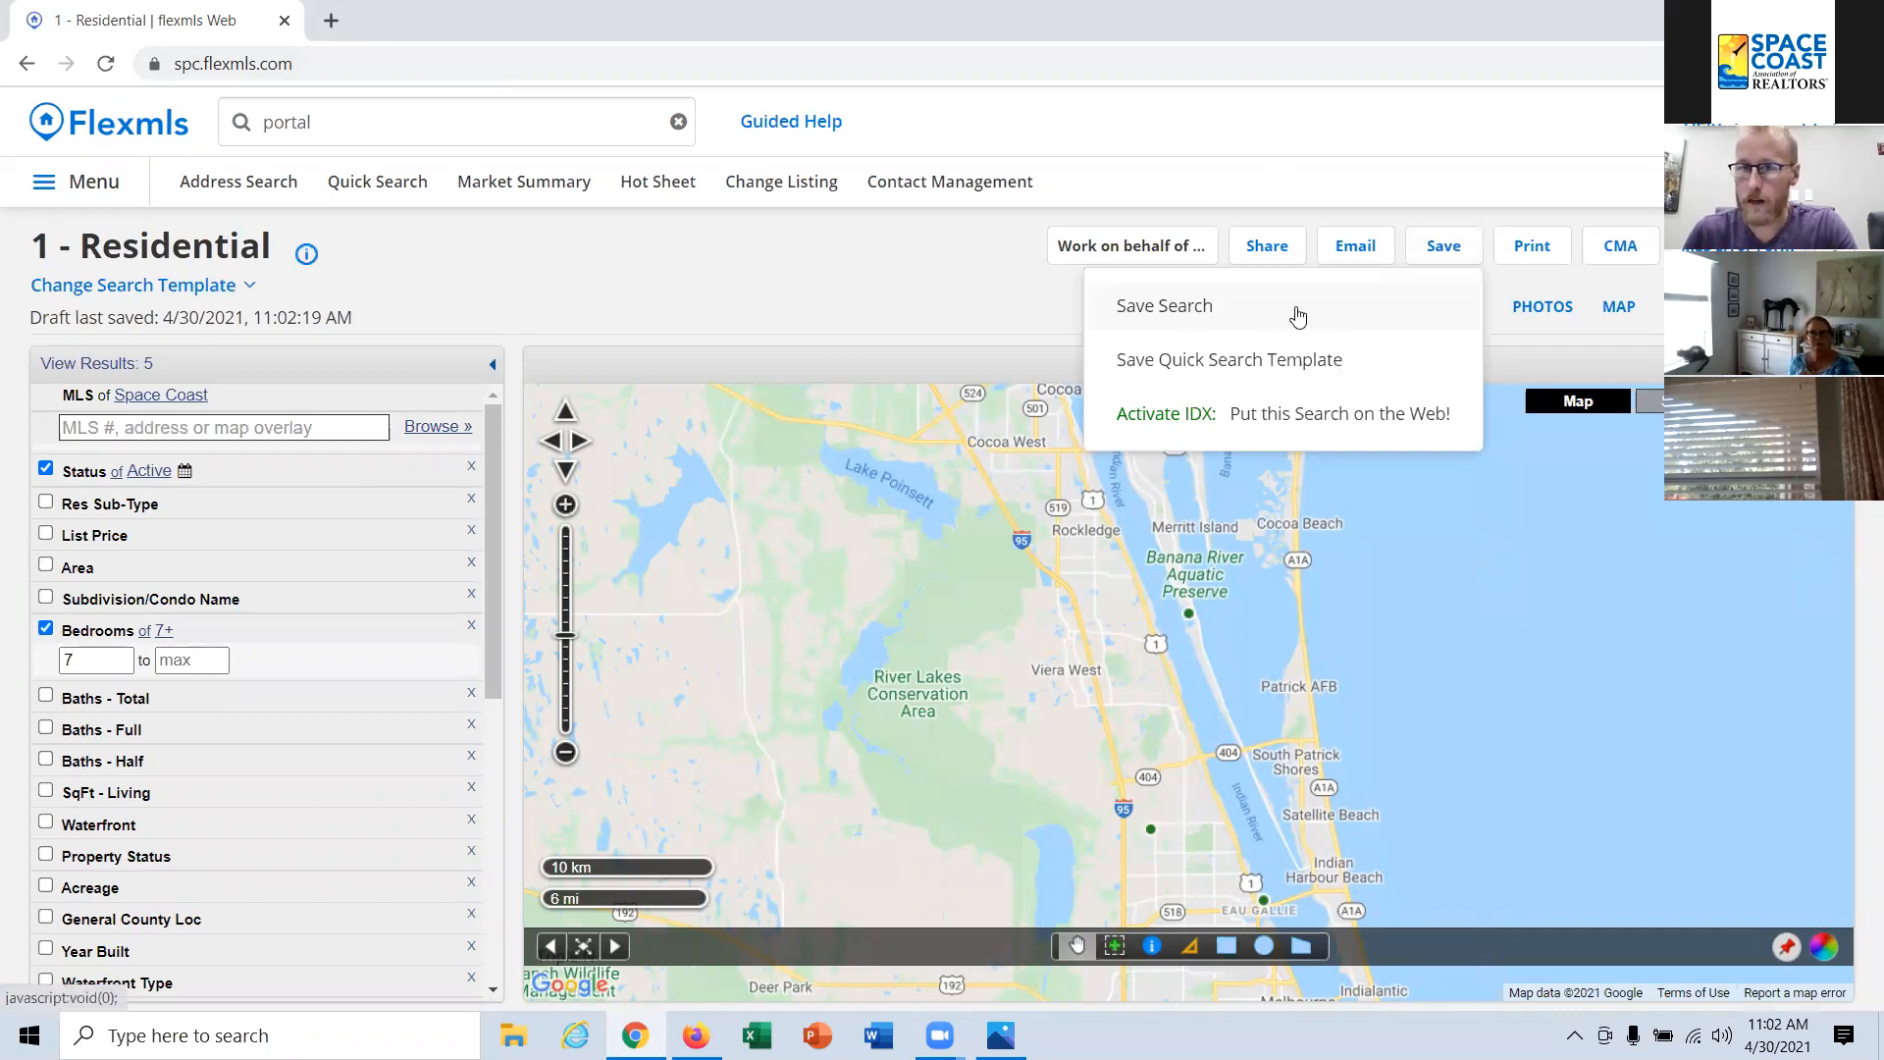
pyautogui.click(1191, 308)
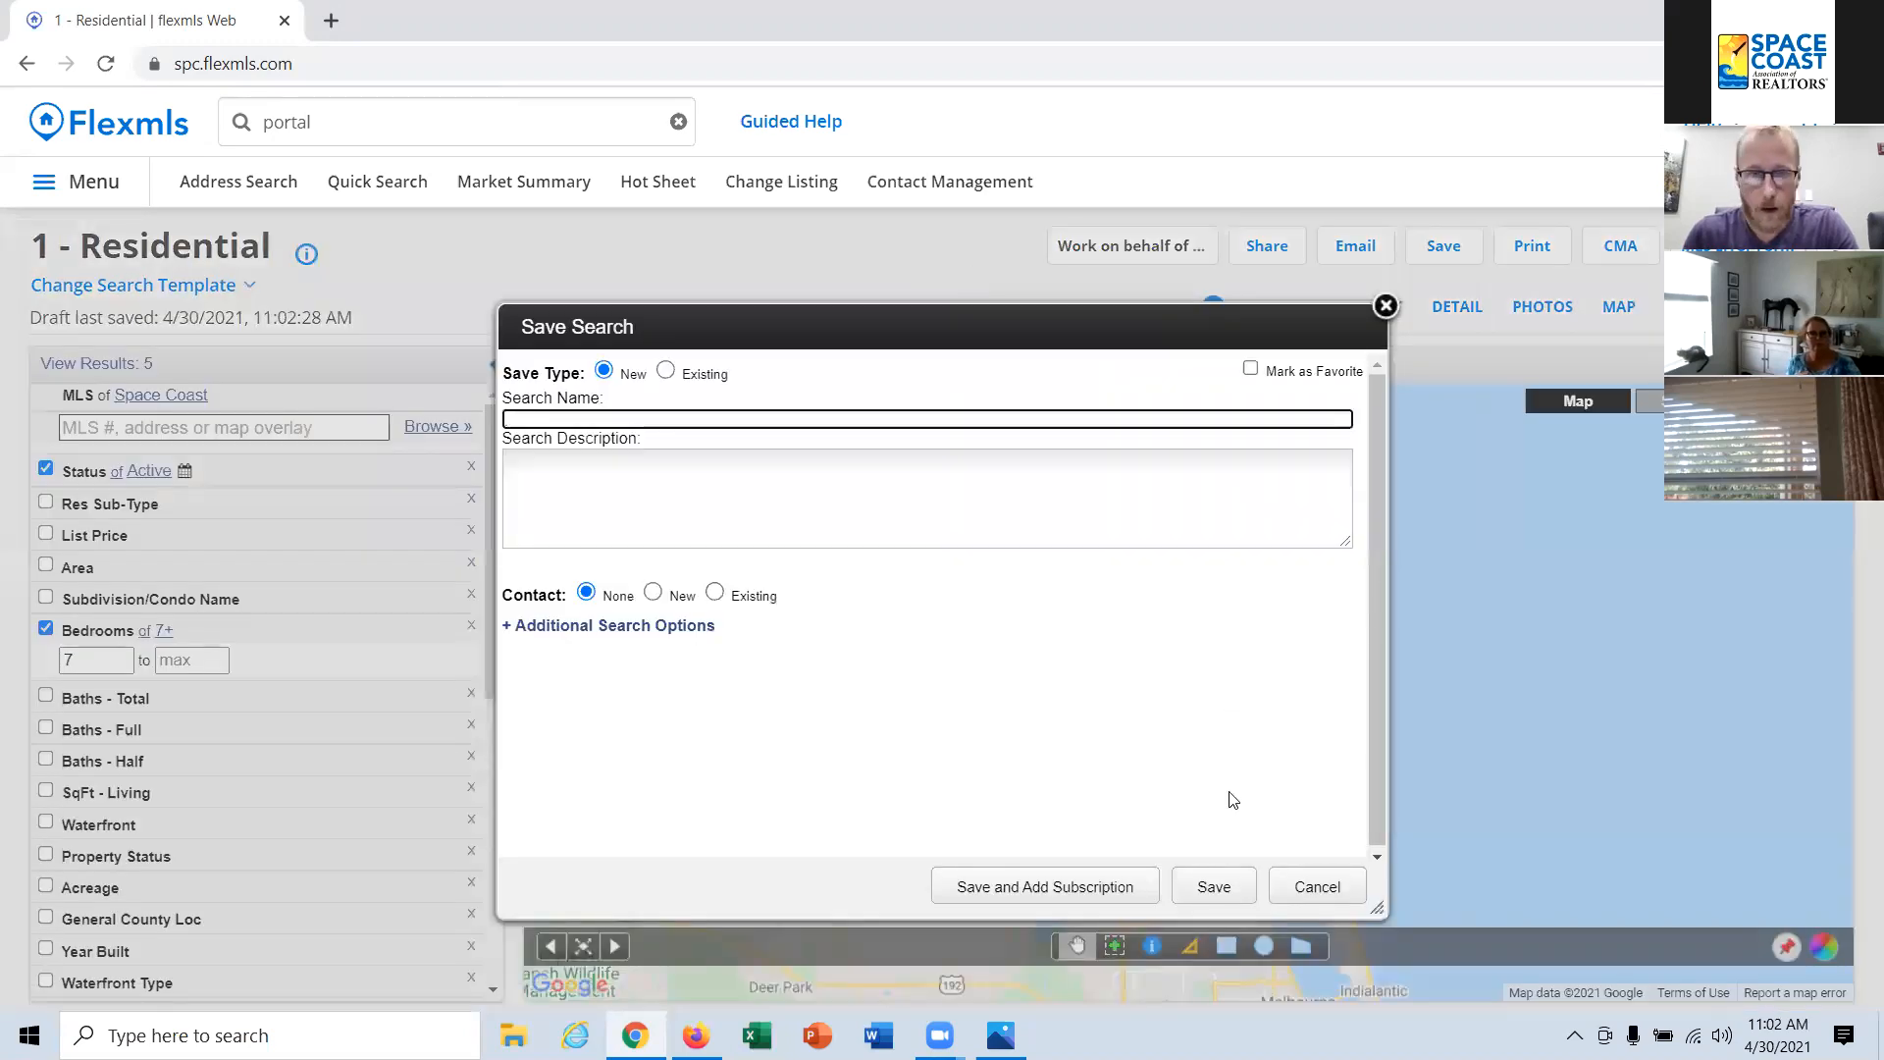
pyautogui.write('Wo')
pyautogui.press('BackSpace')
pyautogui.write('ivk')
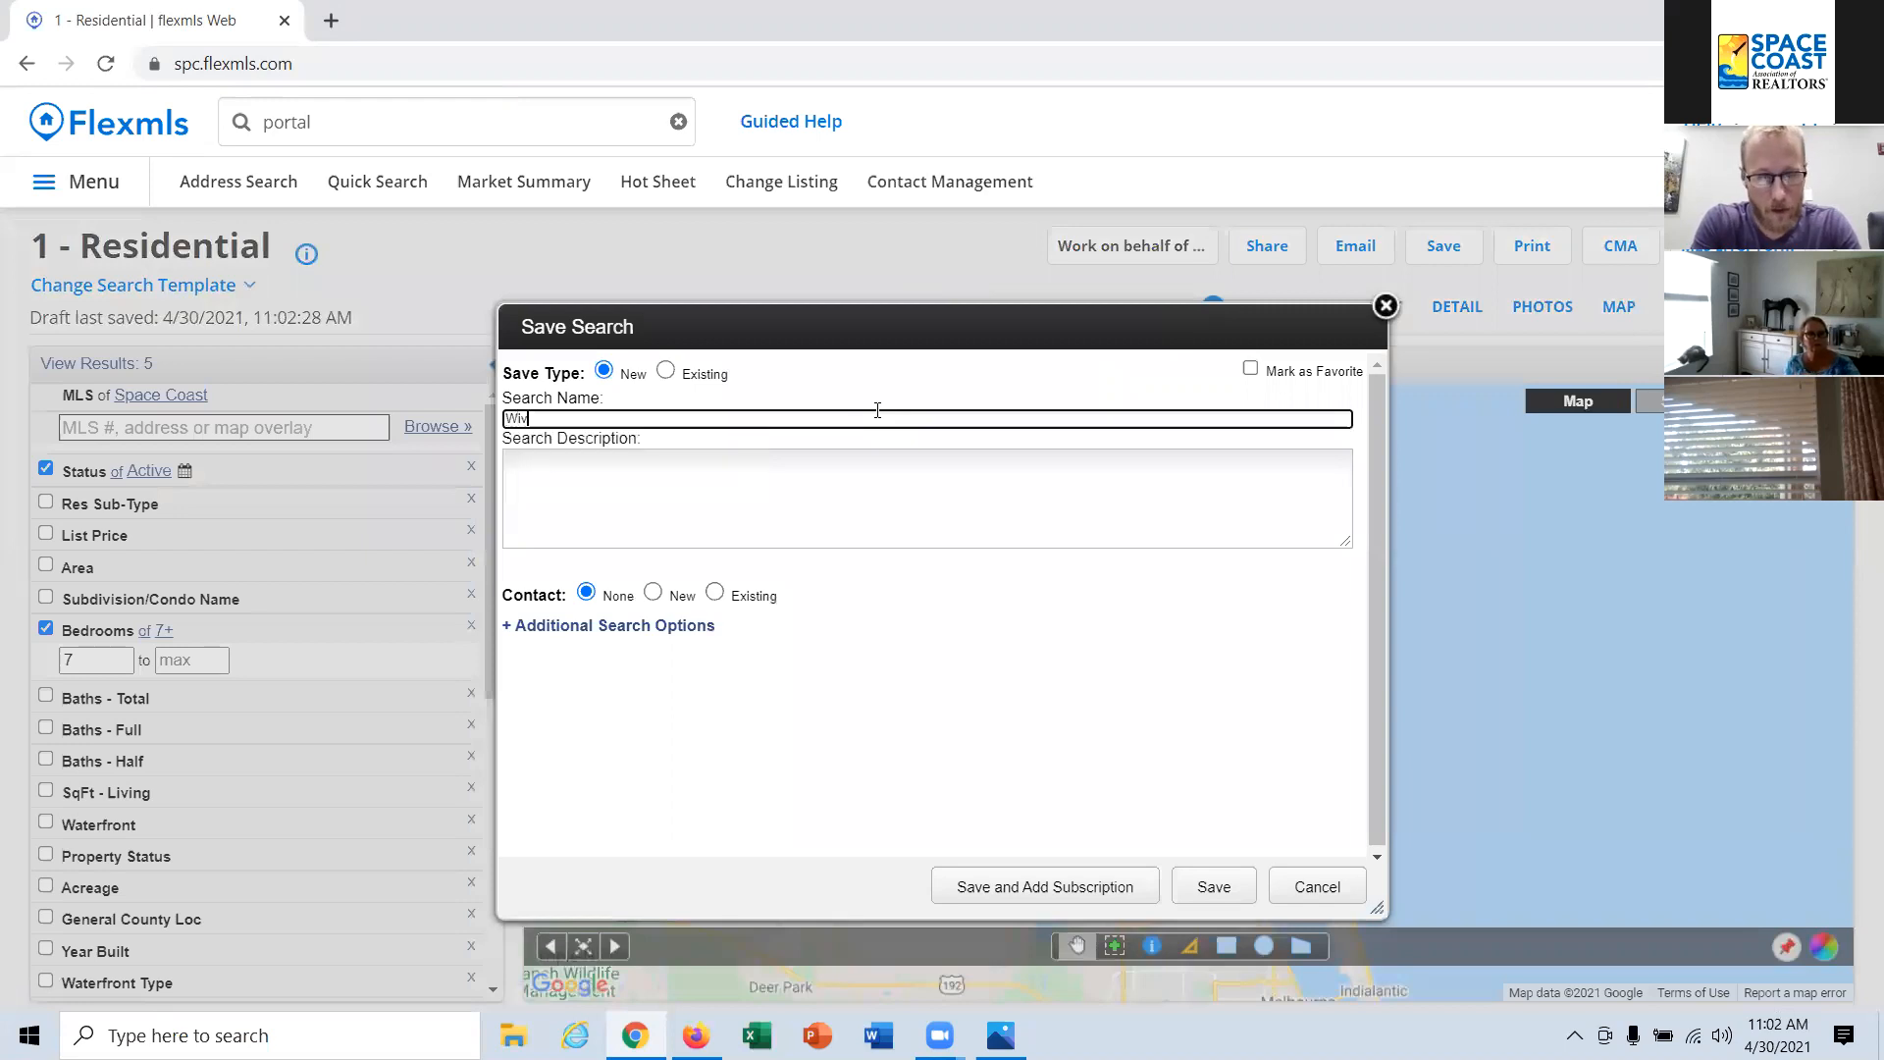
pyautogui.press('BackSpace')
pyautogui.press('BackSpace')
pyautogui.press('BackSpace')
pyautogui.write('icket War')
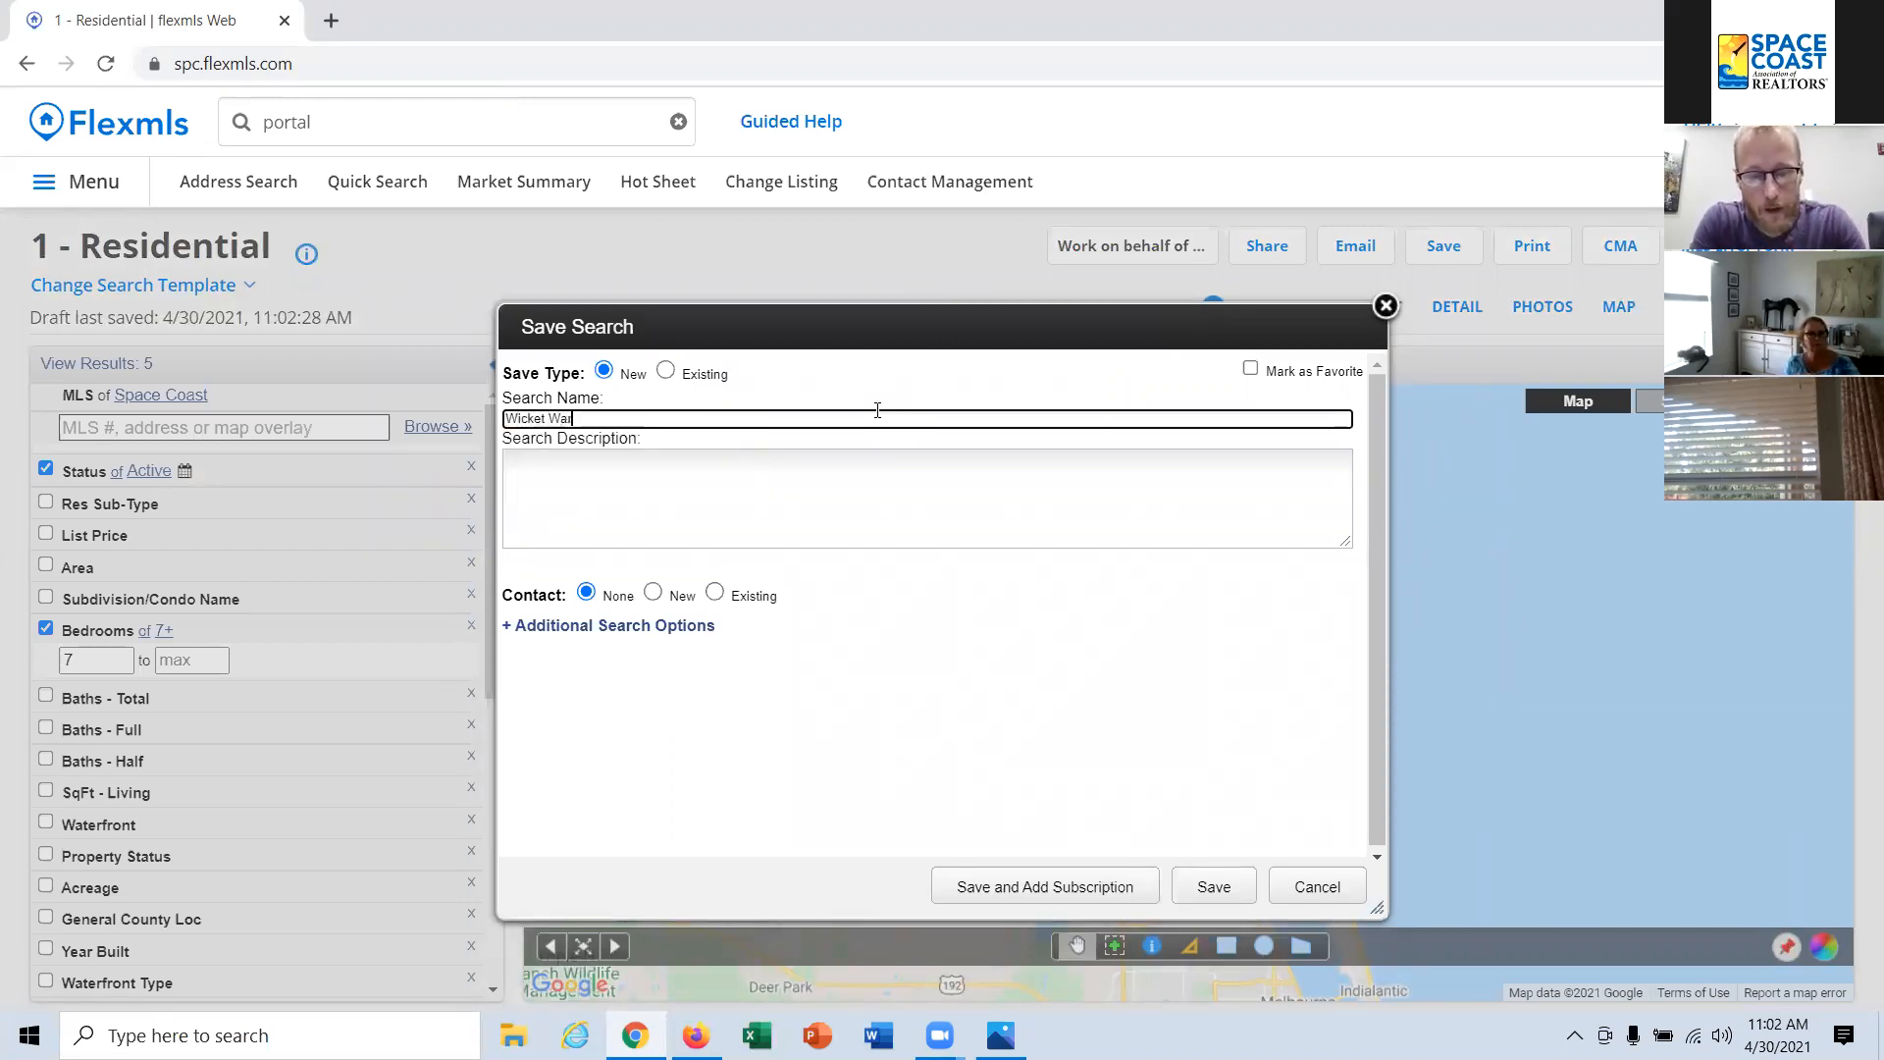
pyautogui.write('rick - ')
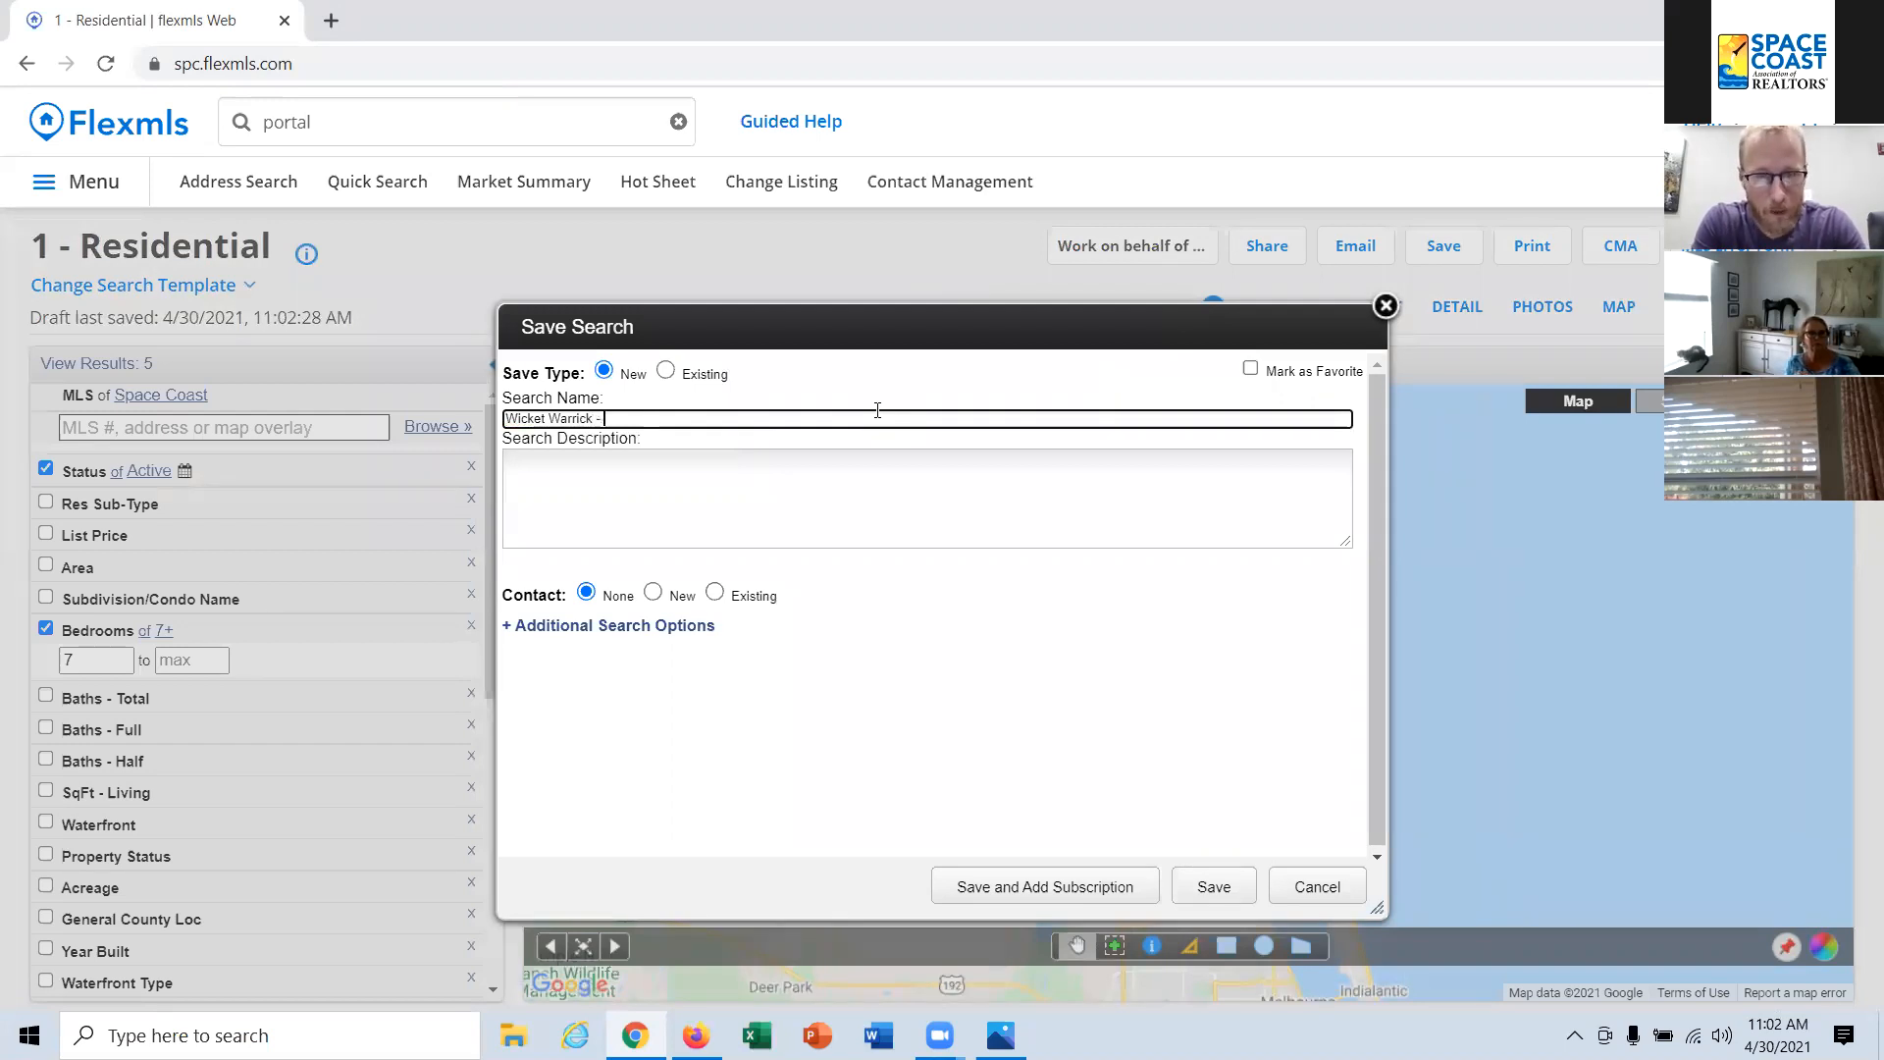
pyautogui.write('7 beds')
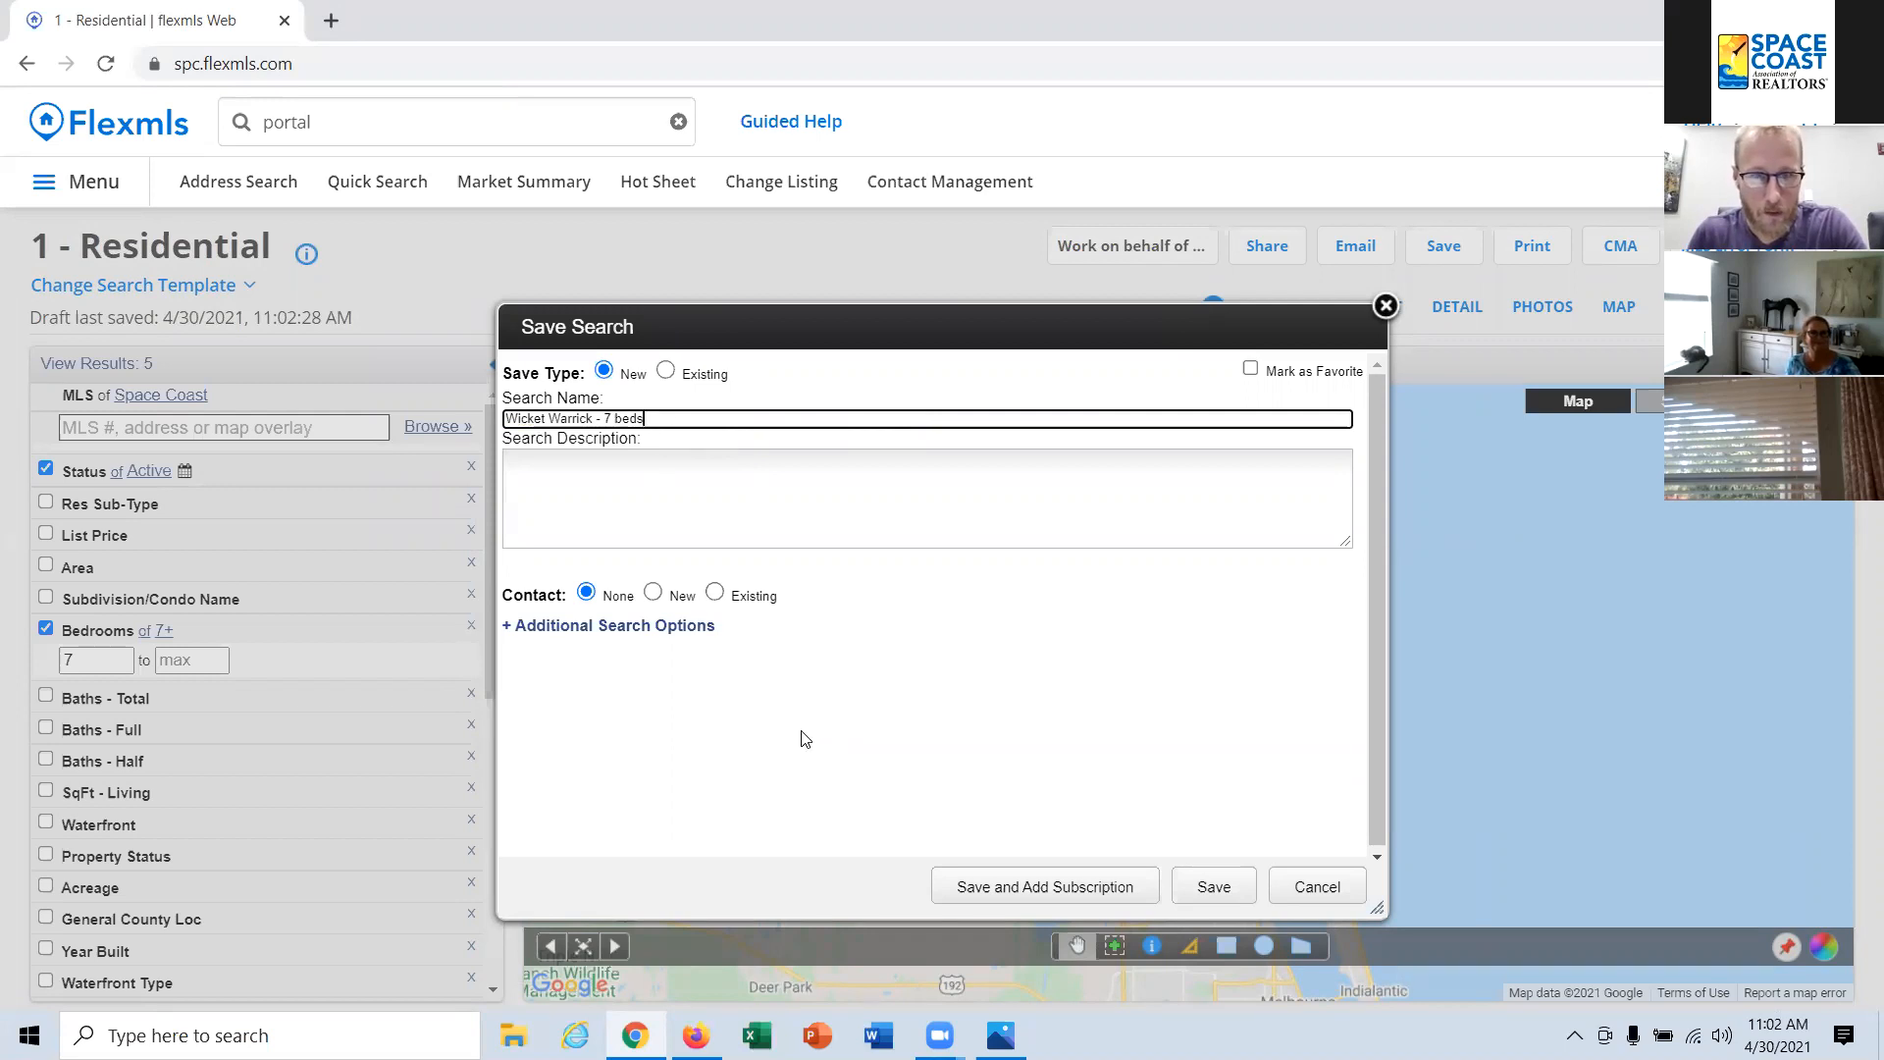
pyautogui.click(713, 591)
pyautogui.click(774, 633)
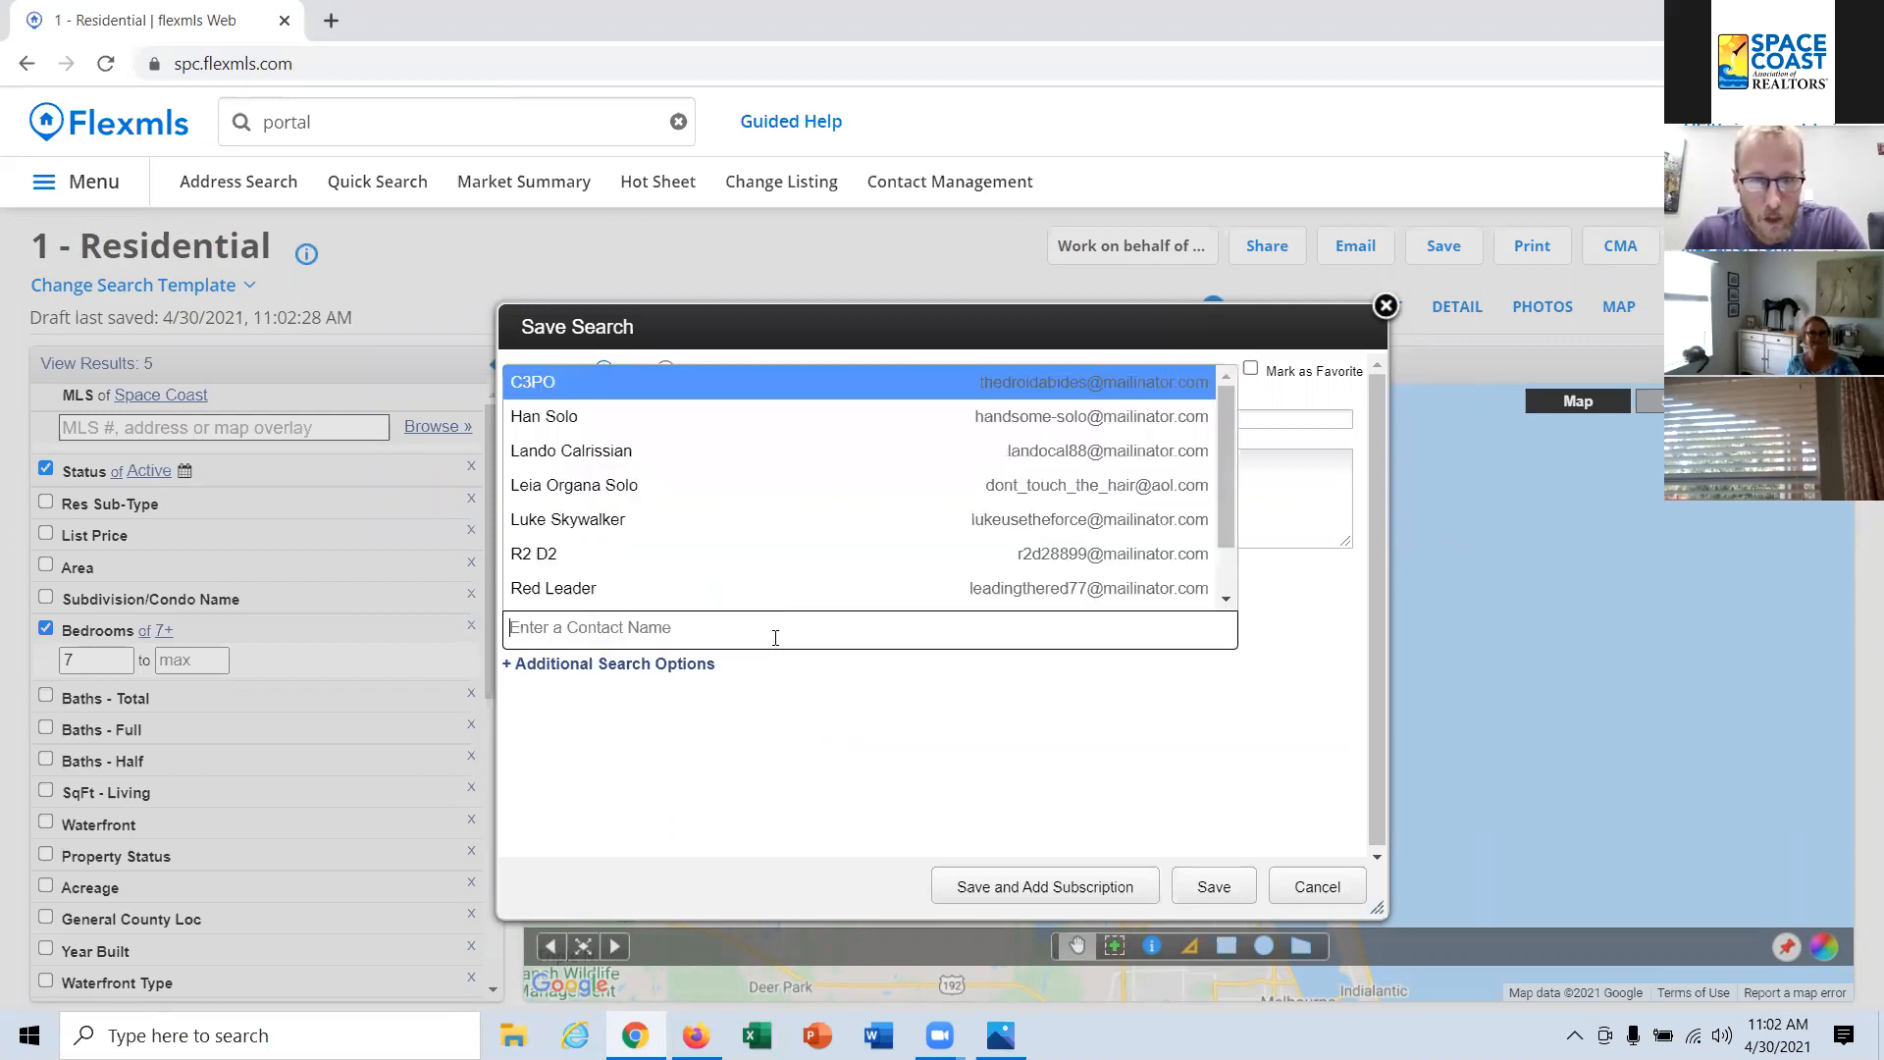
pyautogui.scroll(-1, 879, 555)
pyautogui.scroll(1, 1168, 576)
pyautogui.click(1317, 686)
# Step: Assign the saved search to a new contact, entering the contact's full name and e-mail address
pyautogui.click(652, 591)
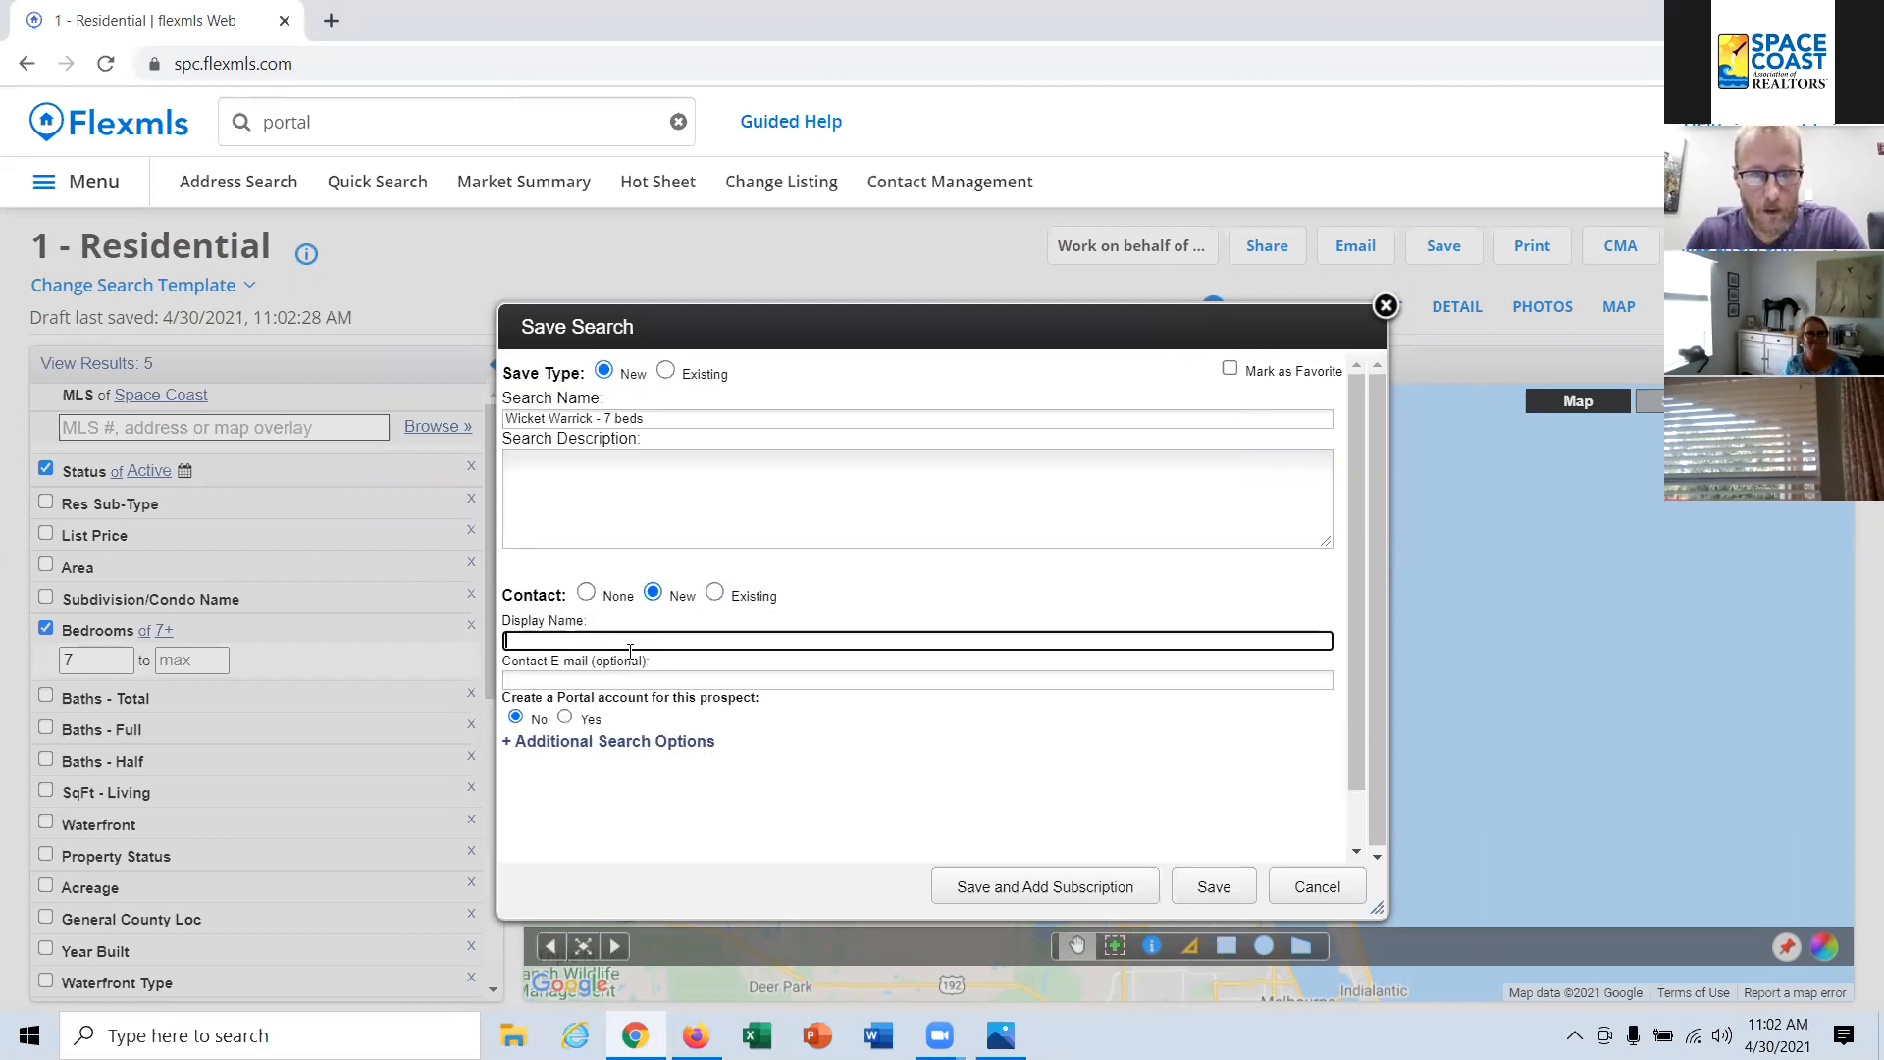
pyautogui.write('Wic')
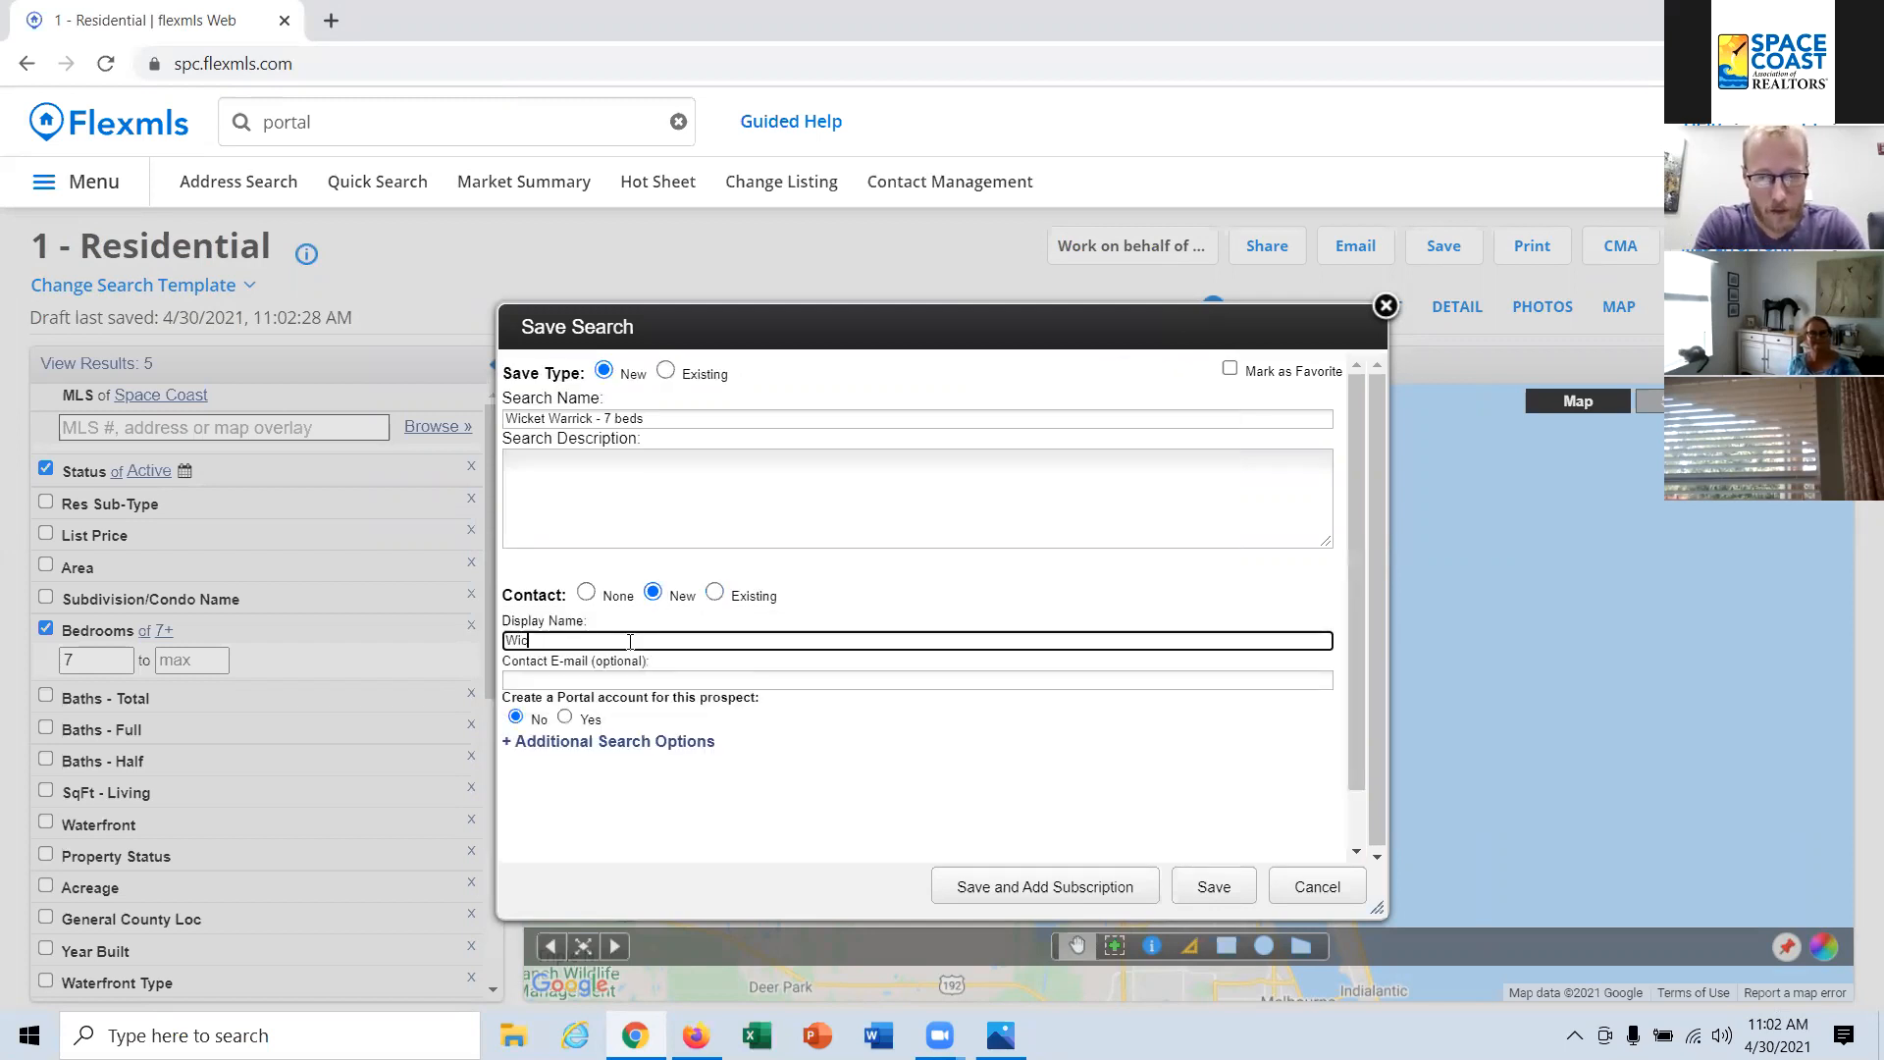
pyautogui.write('ket Warrick')
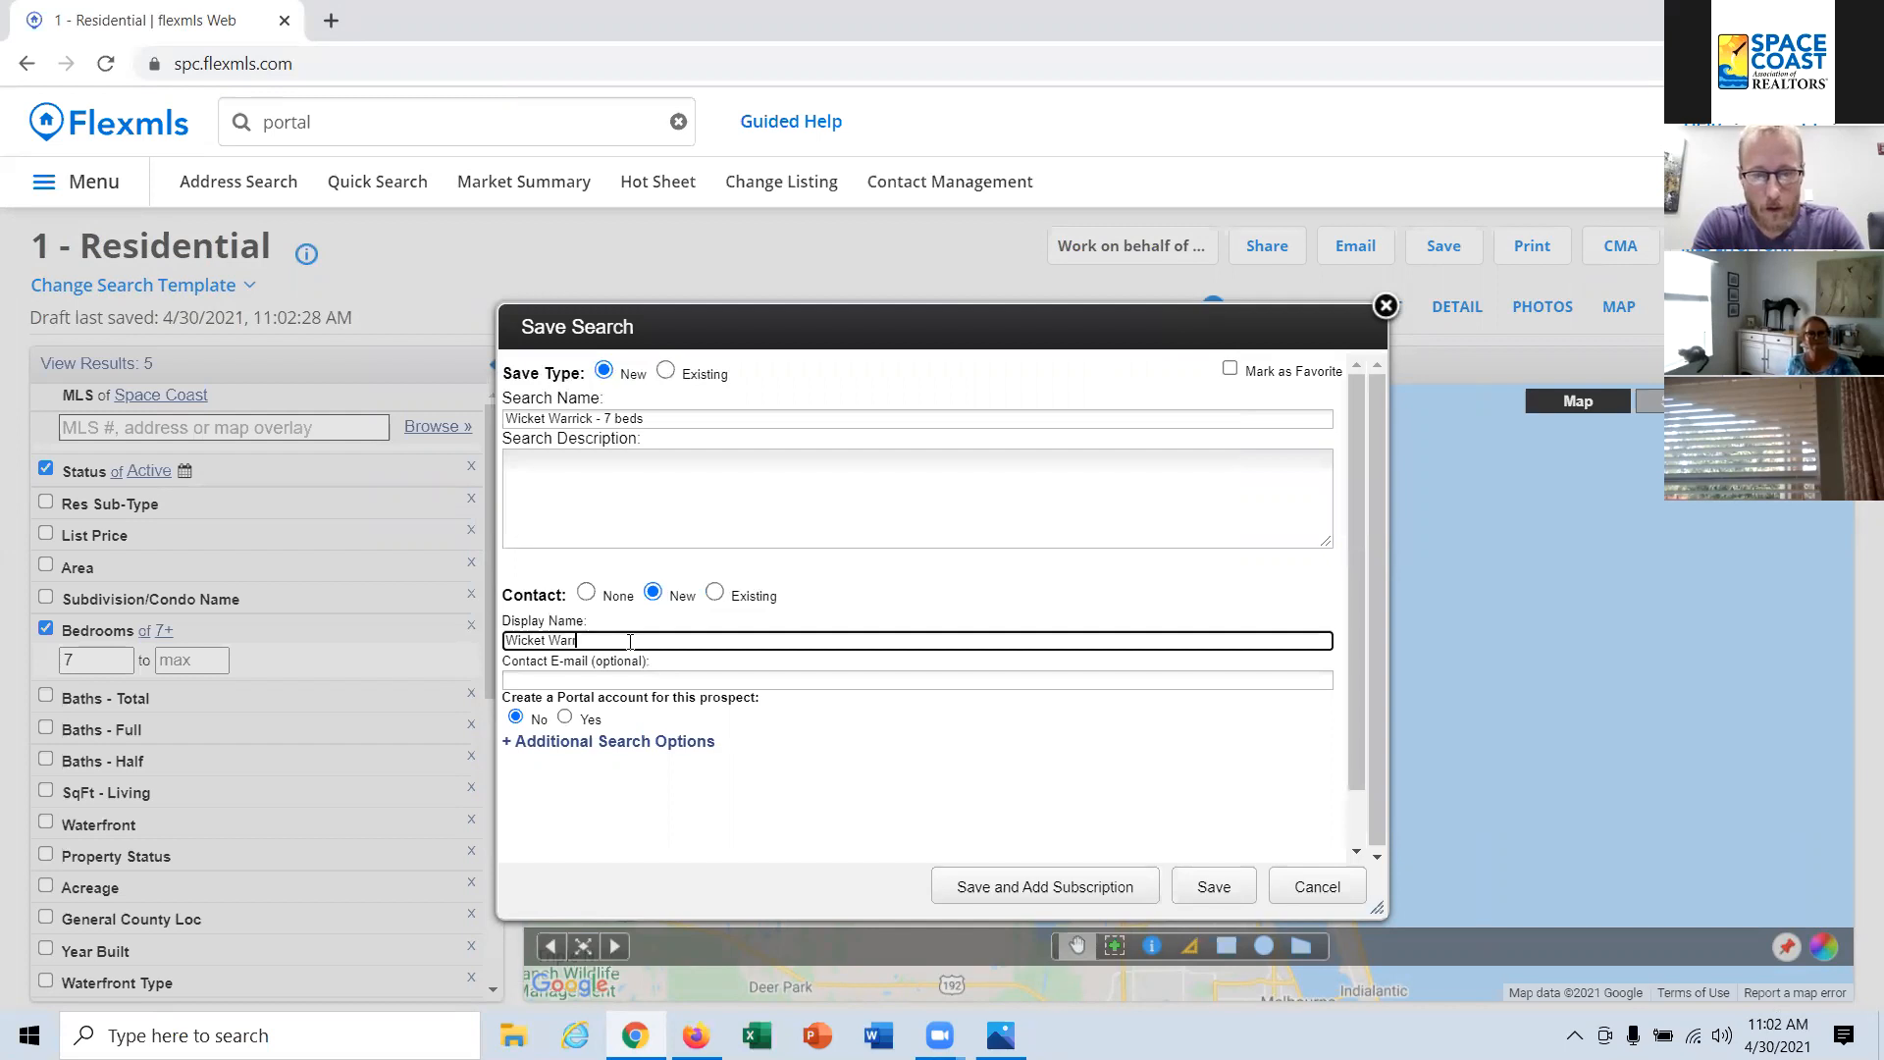
pyautogui.click(624, 684)
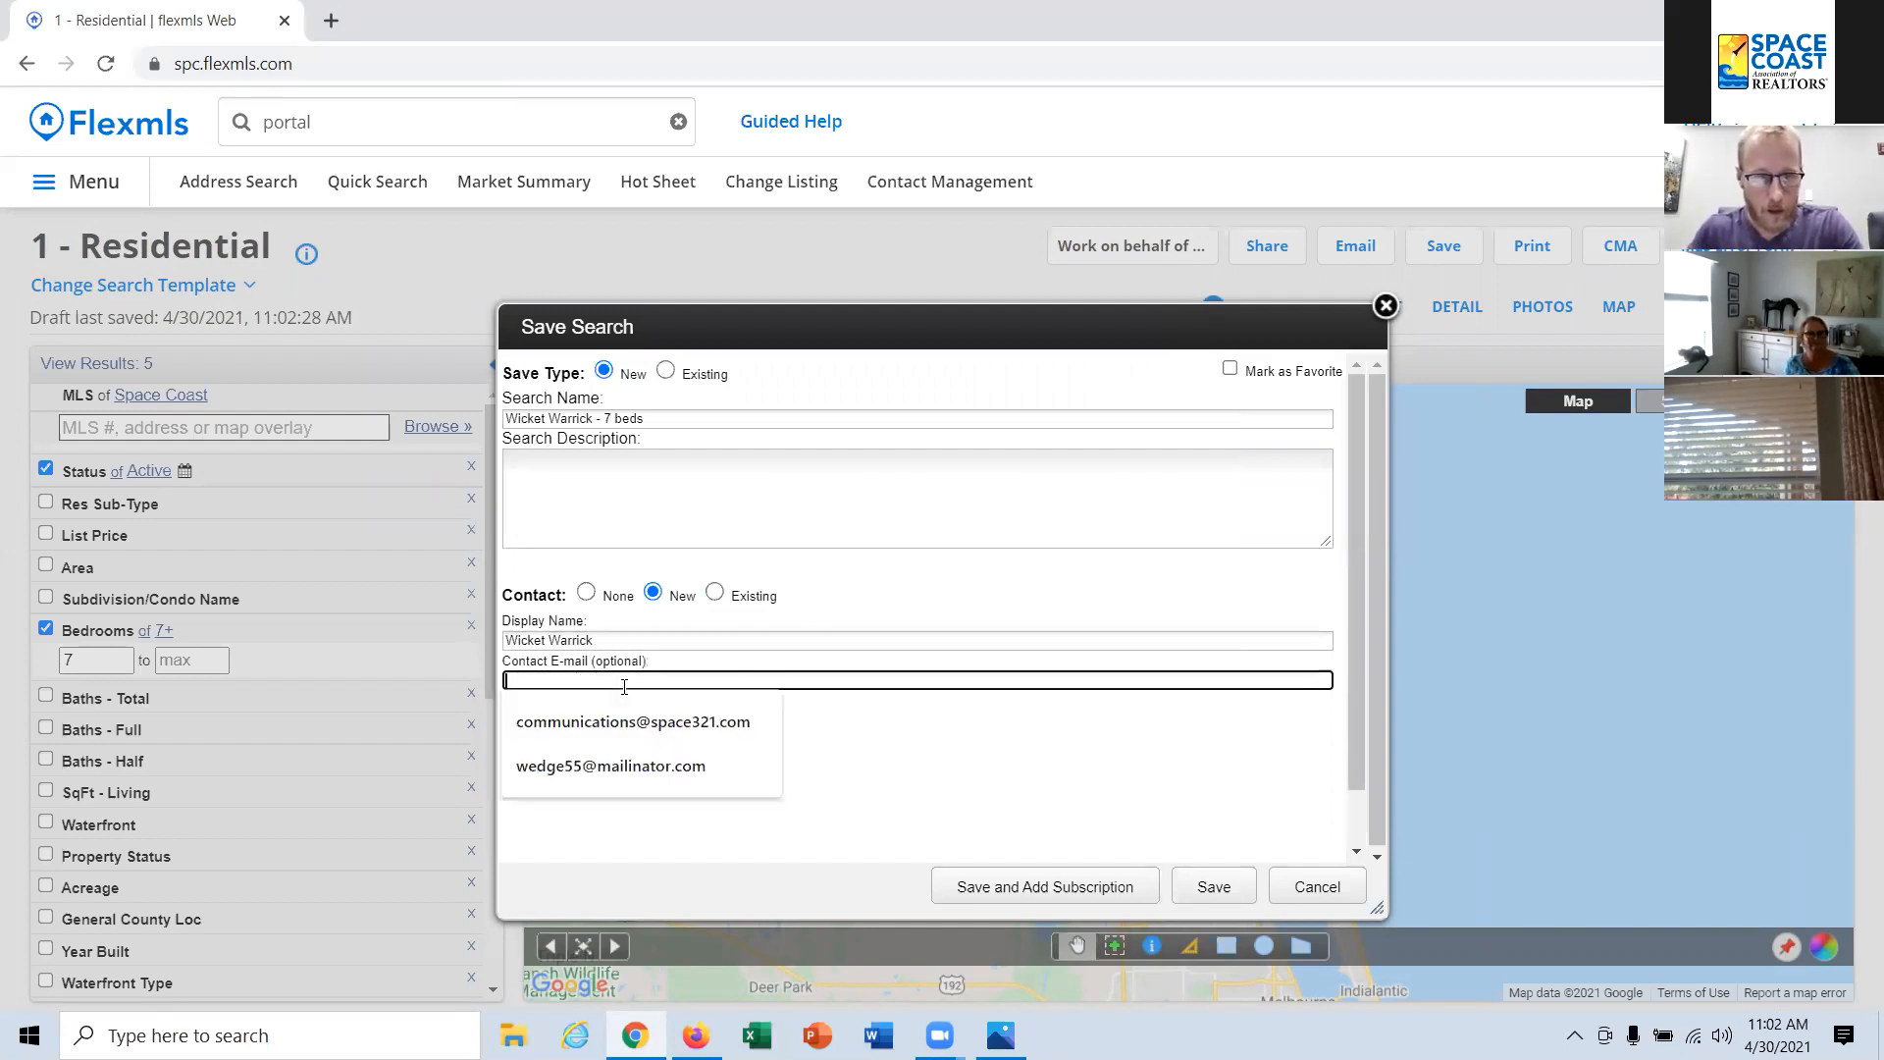
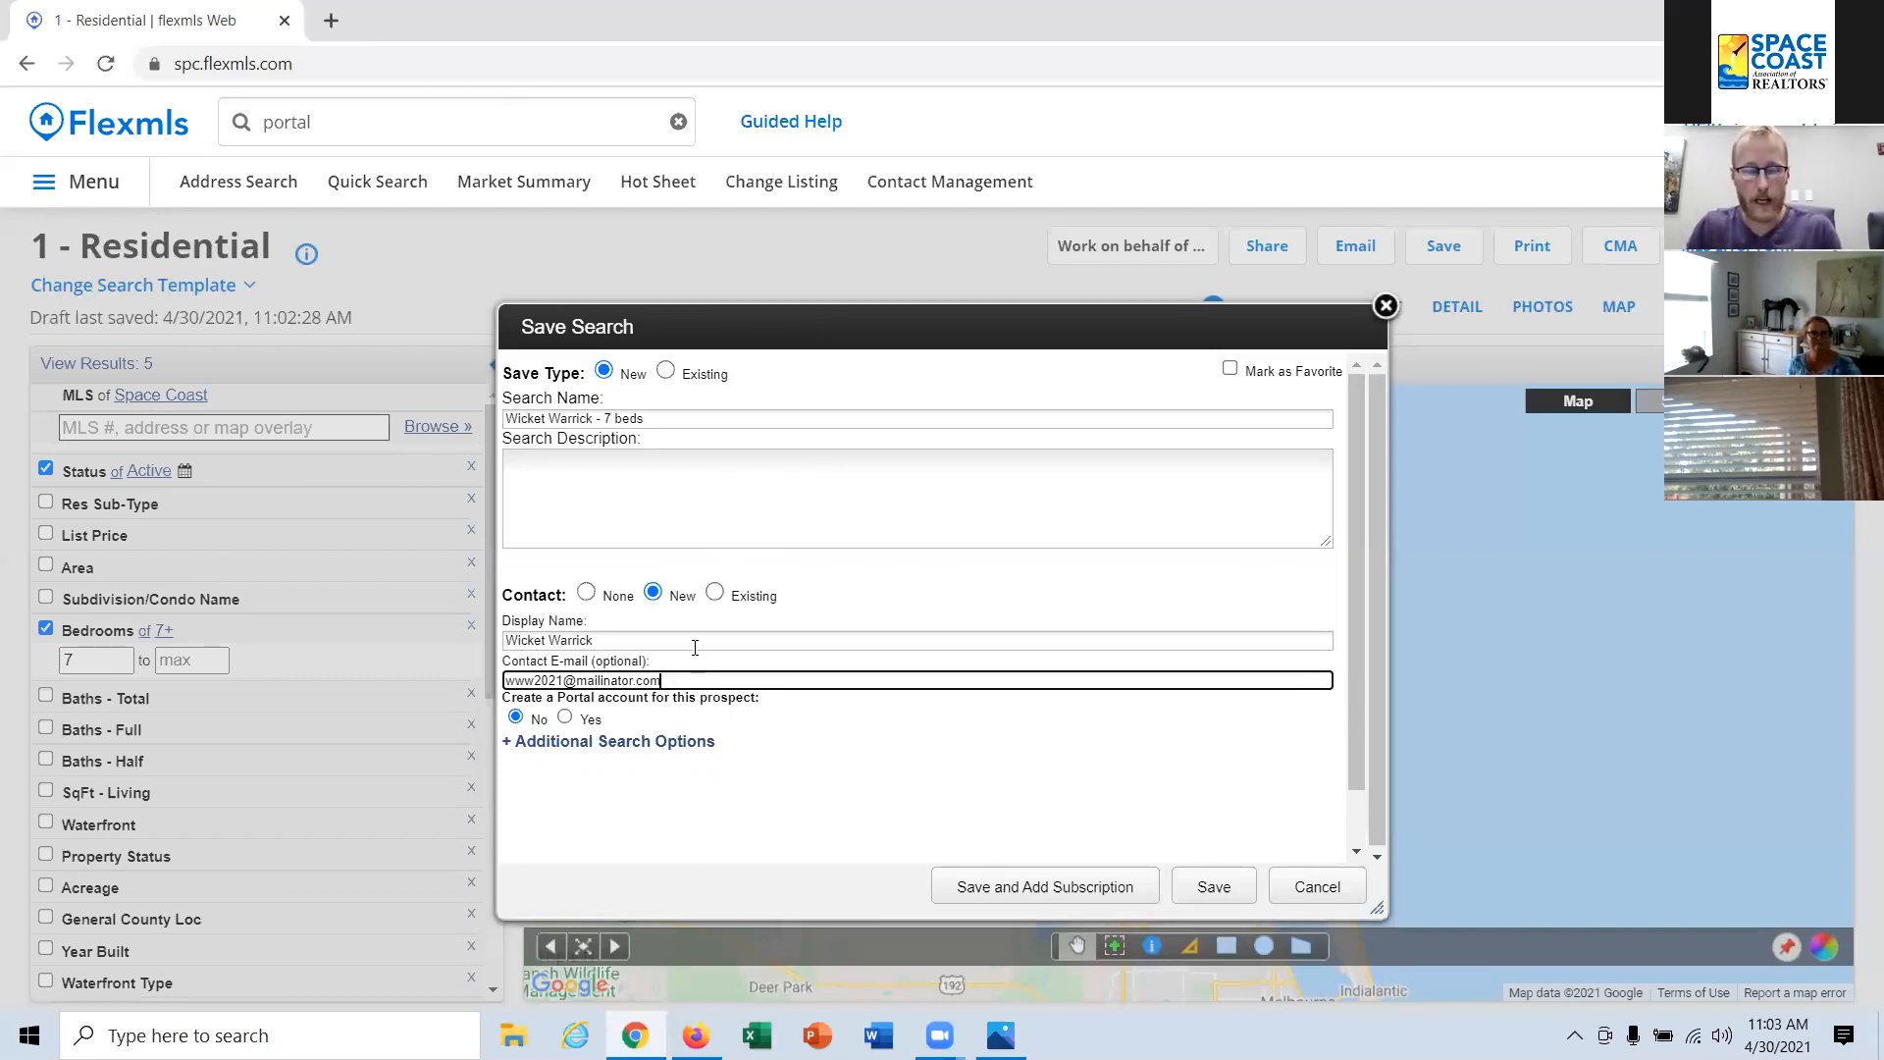
# Step: Create a Portal account for the new contact, invite them to the portal, and save the search with a subscription to add
pyautogui.click(566, 720)
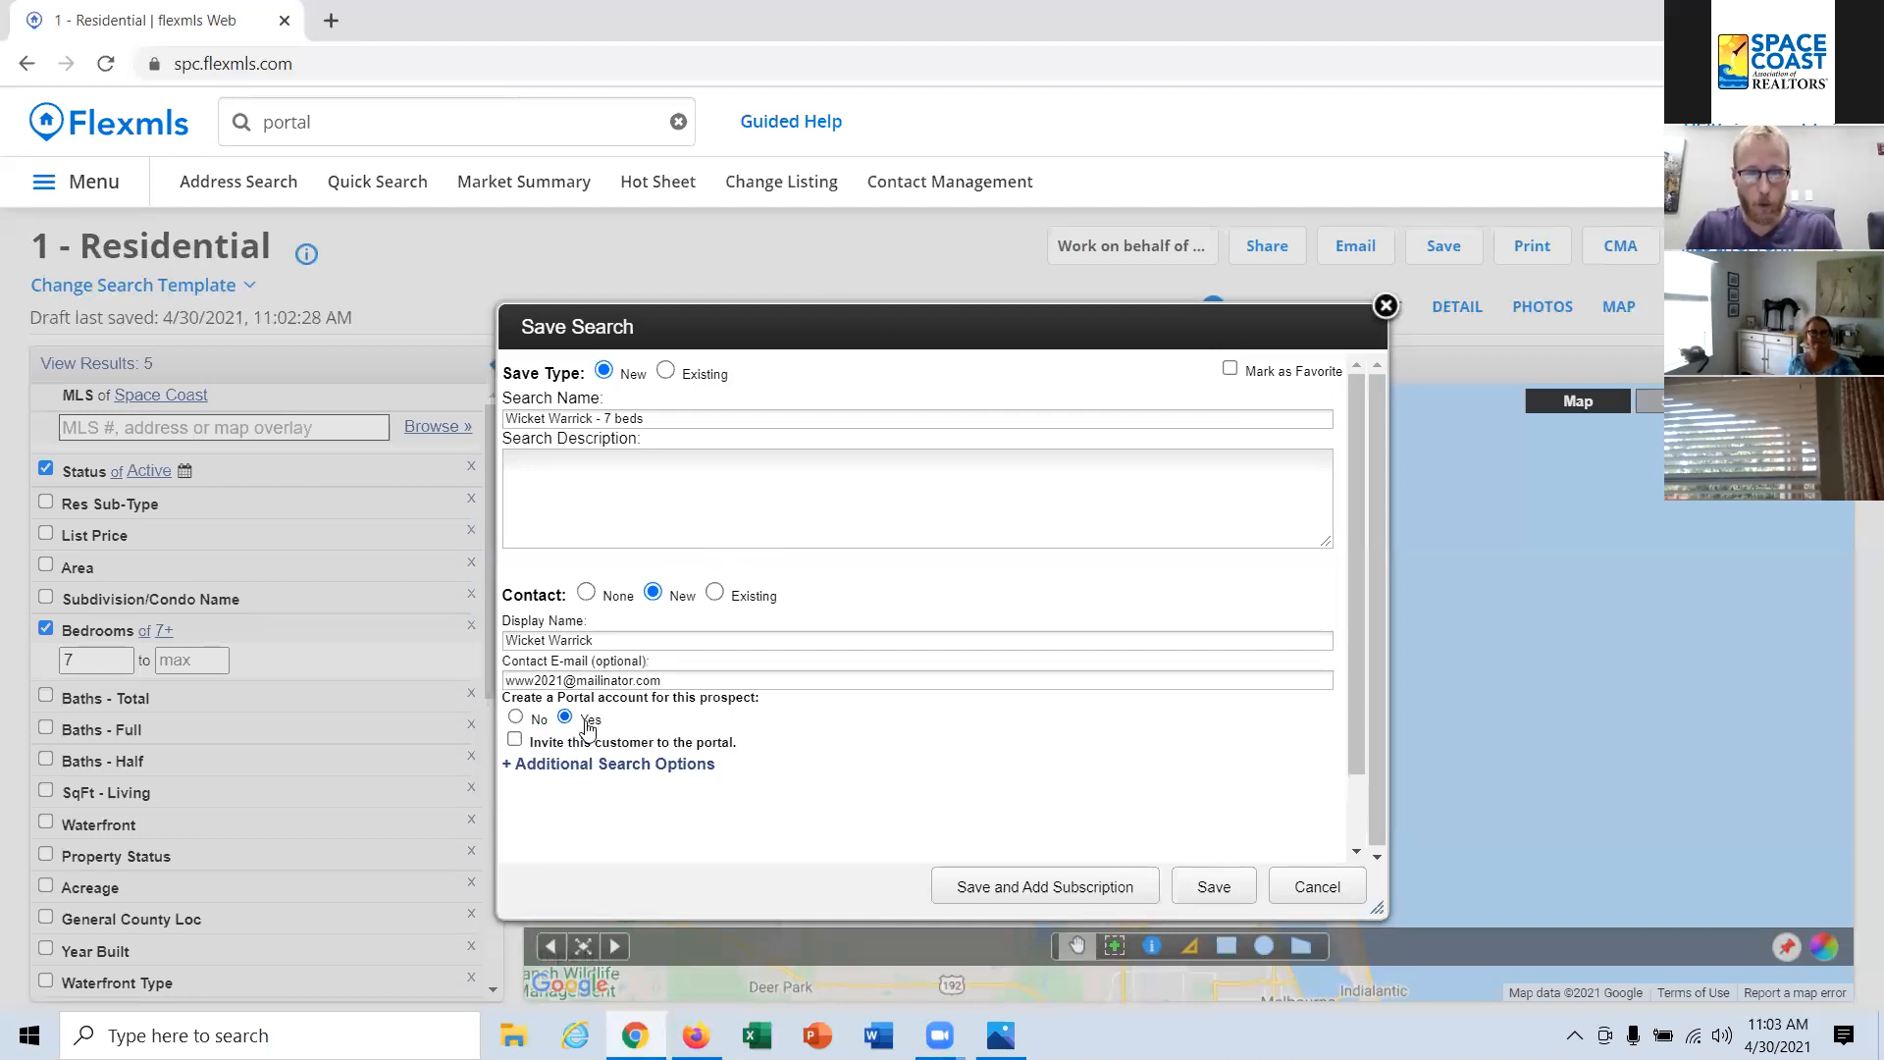
pyautogui.click(580, 747)
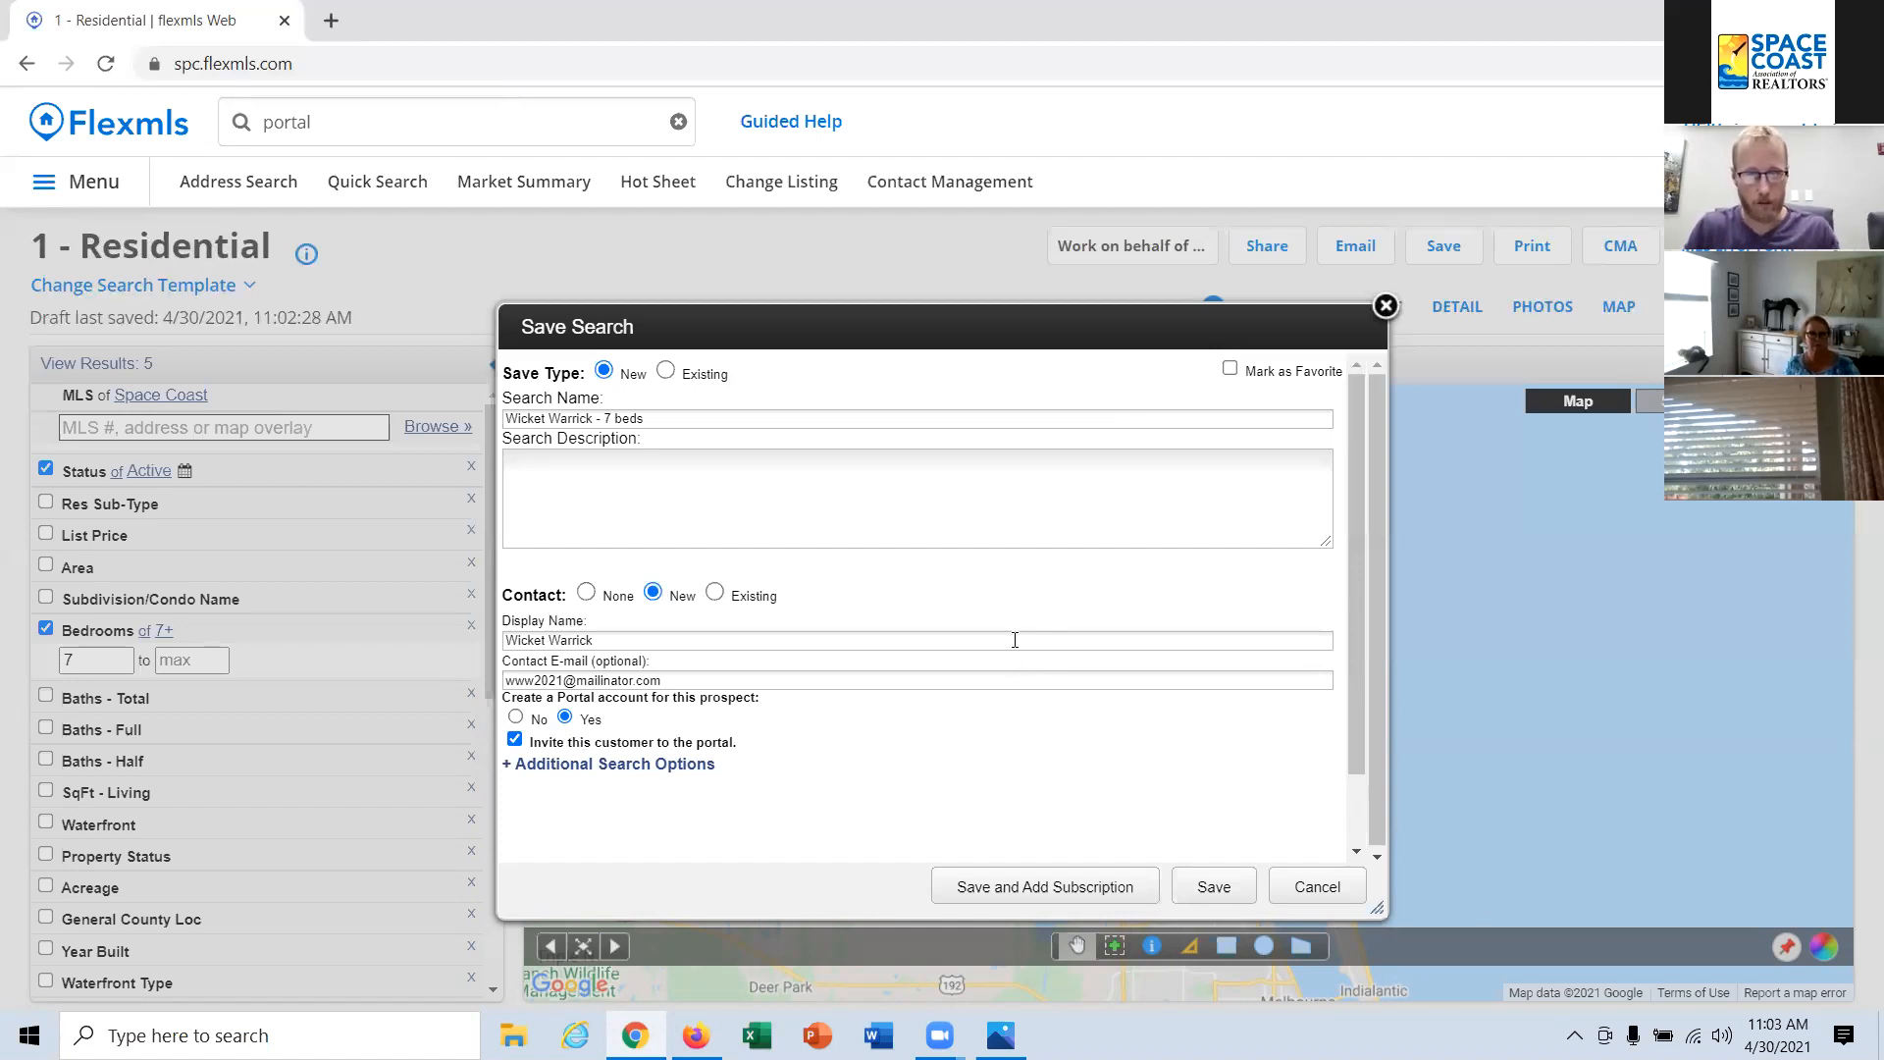
pyautogui.click(1053, 896)
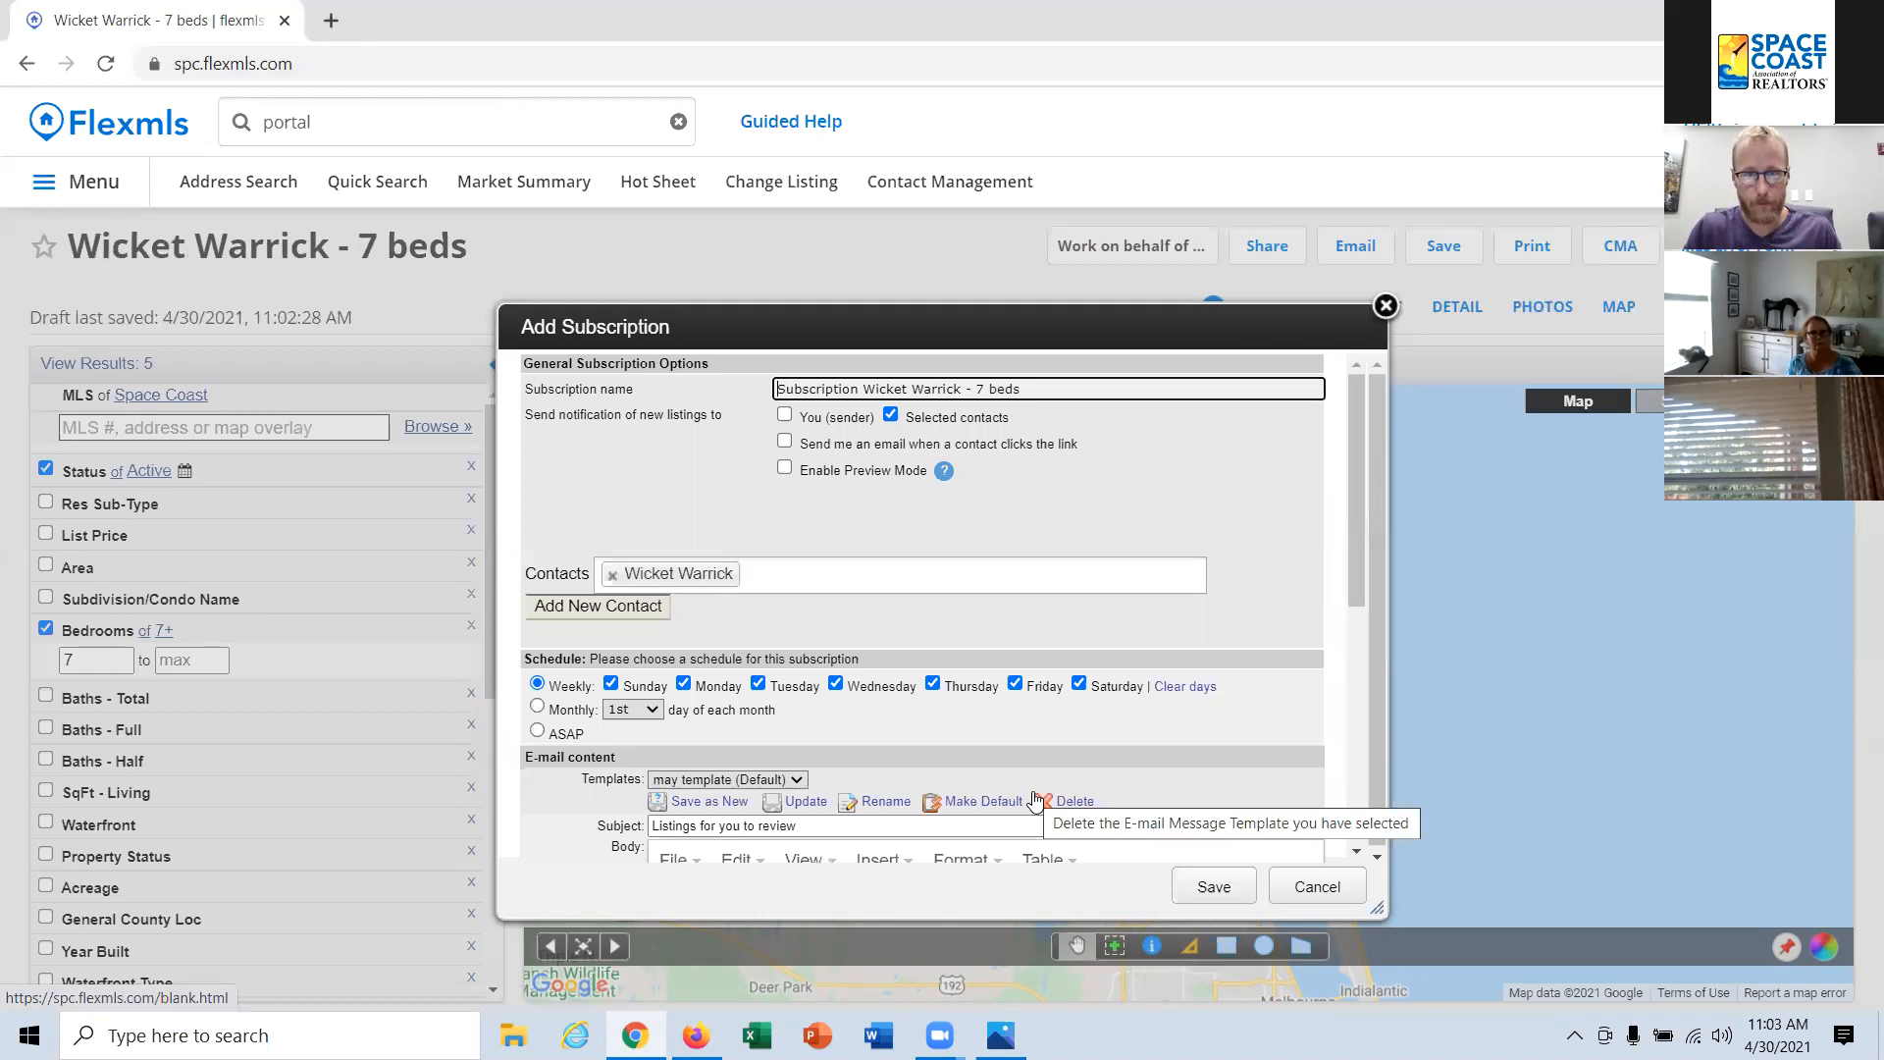
pyautogui.scroll(-3, 891, 589)
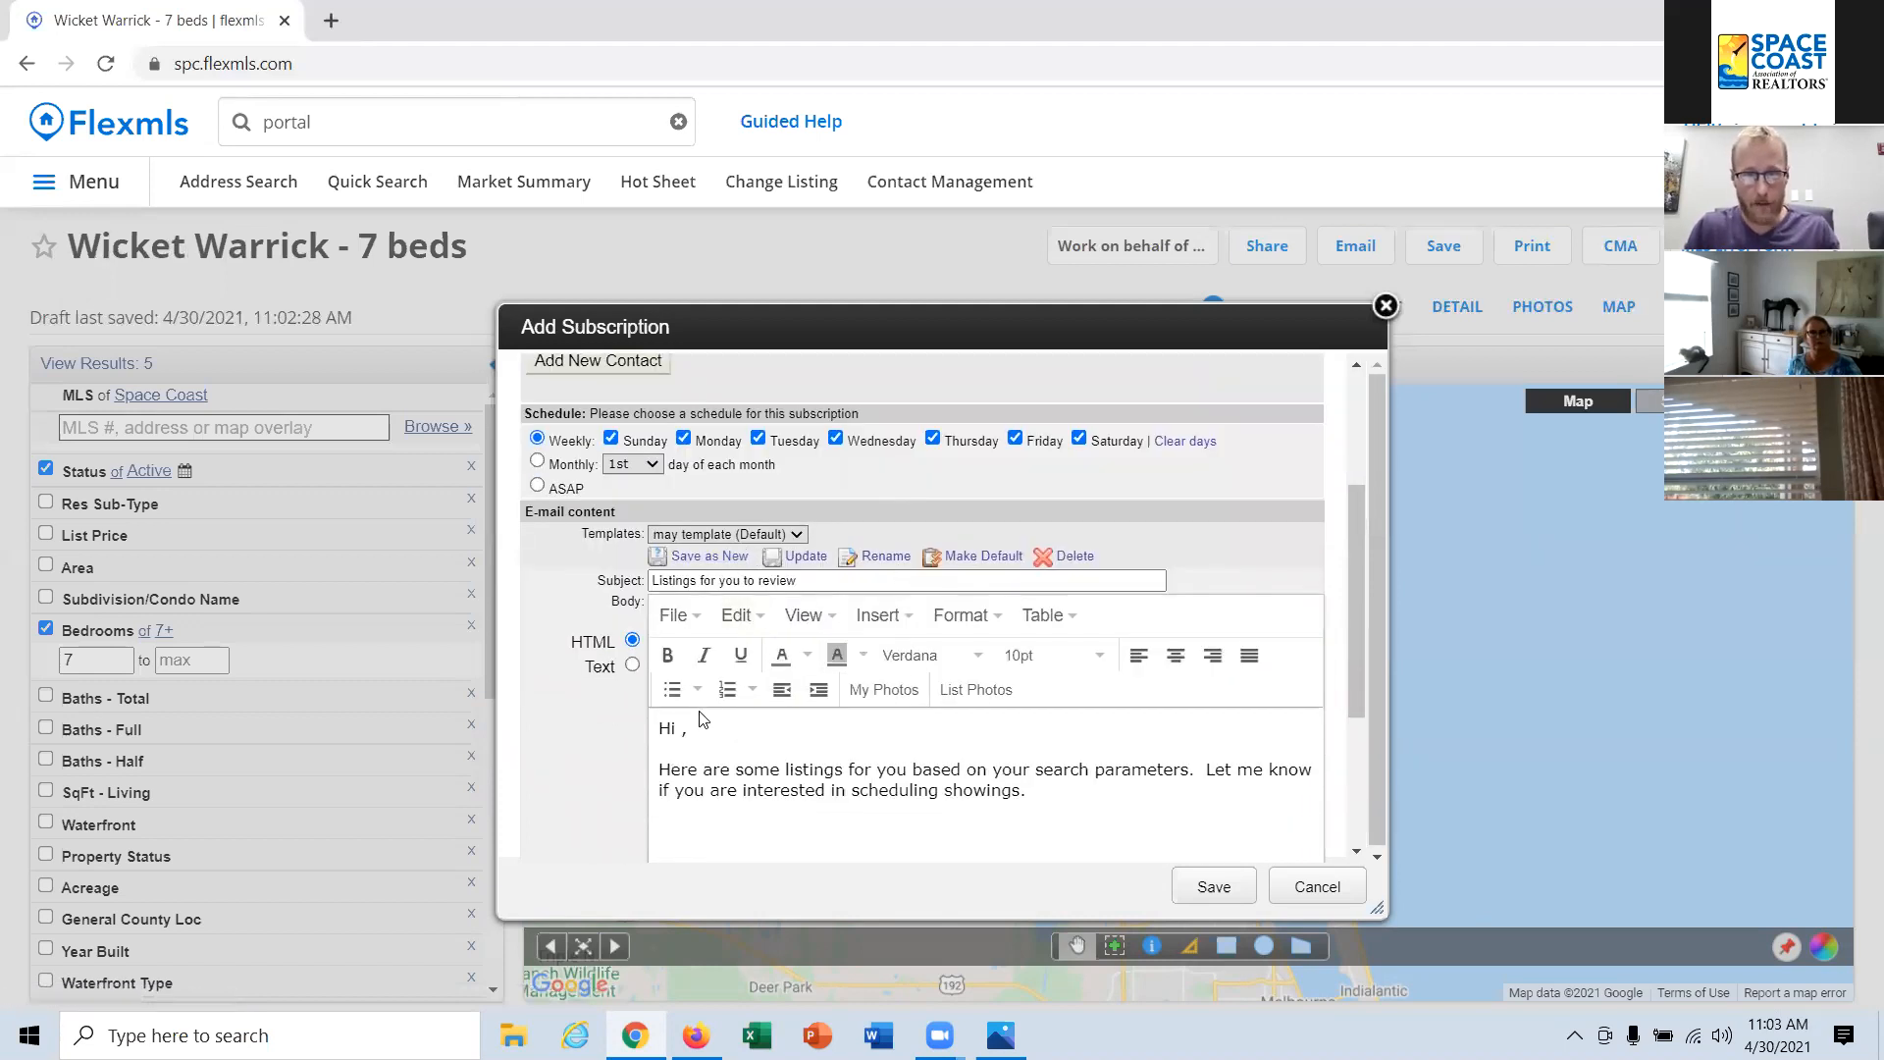
# Step: Add the contact's first name to the e-mail greeting, set the subscription schedule to ASAP, and save the subscription
pyautogui.click(683, 735)
pyautogui.write('Wi')
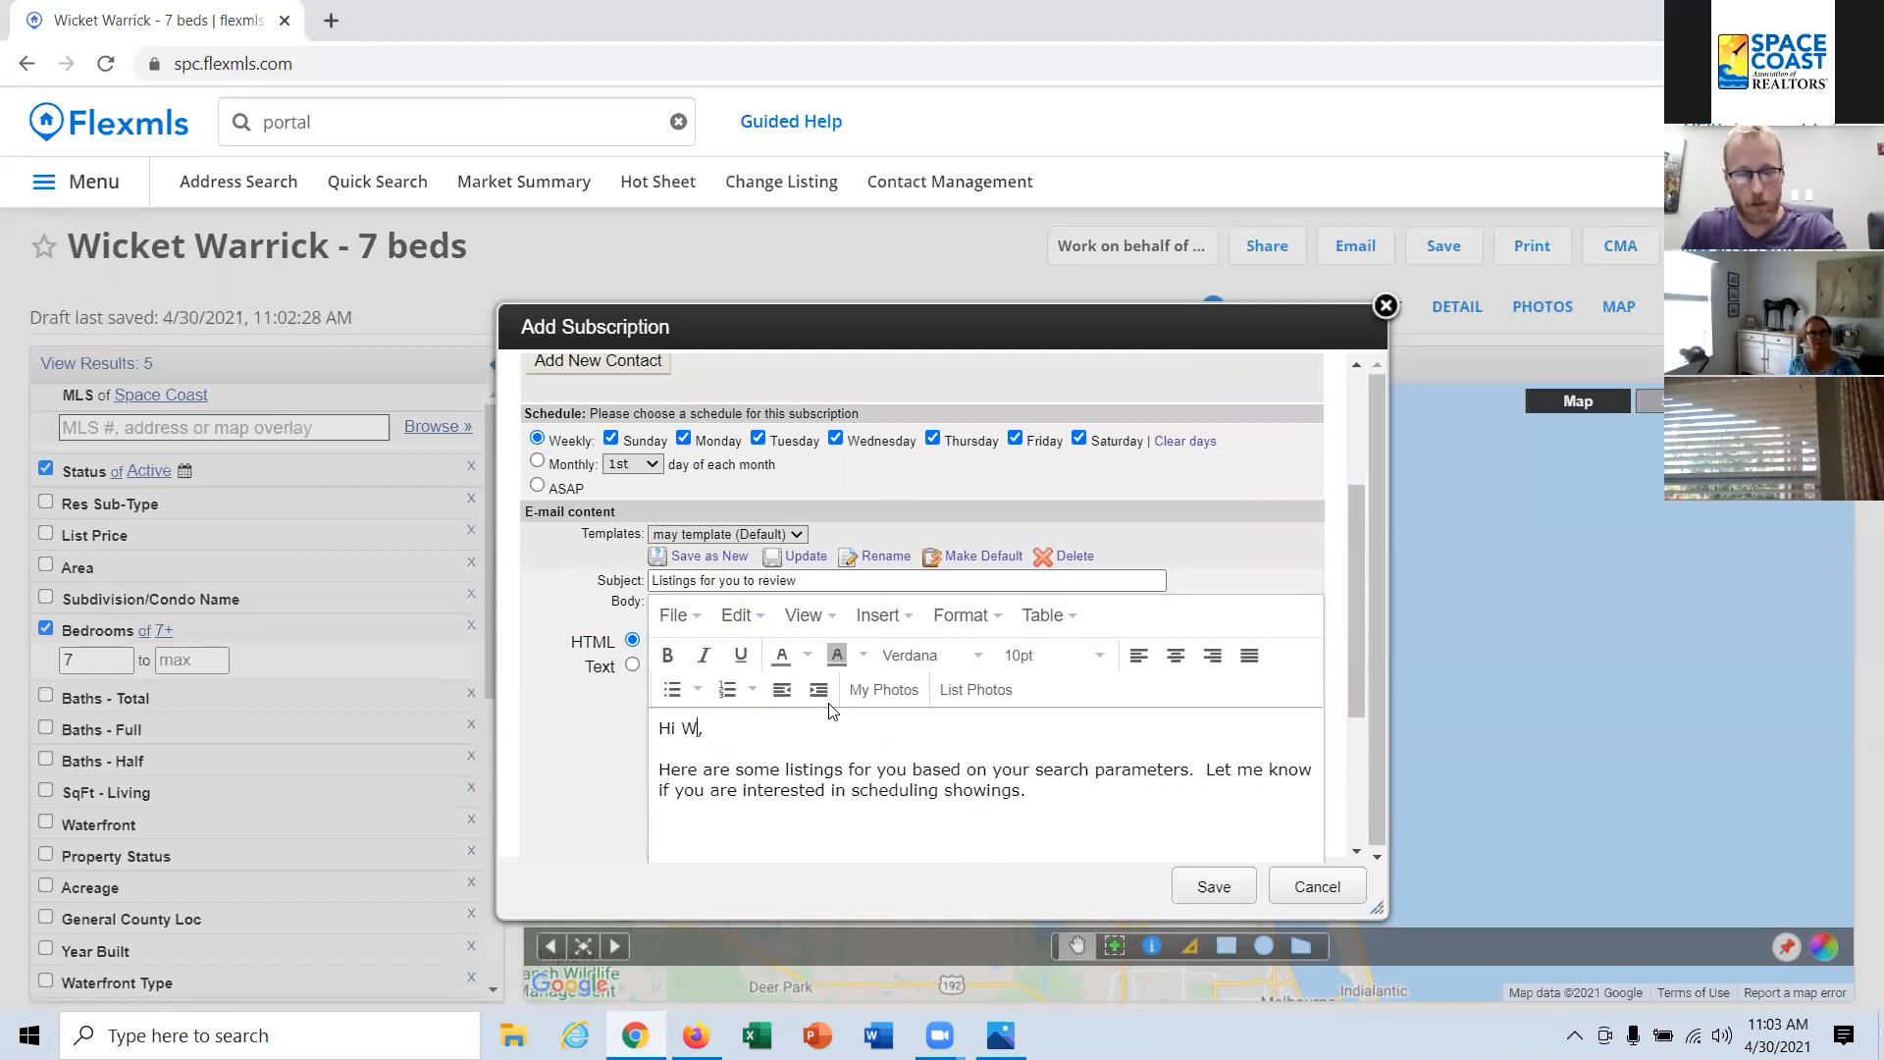
pyautogui.write('cket')
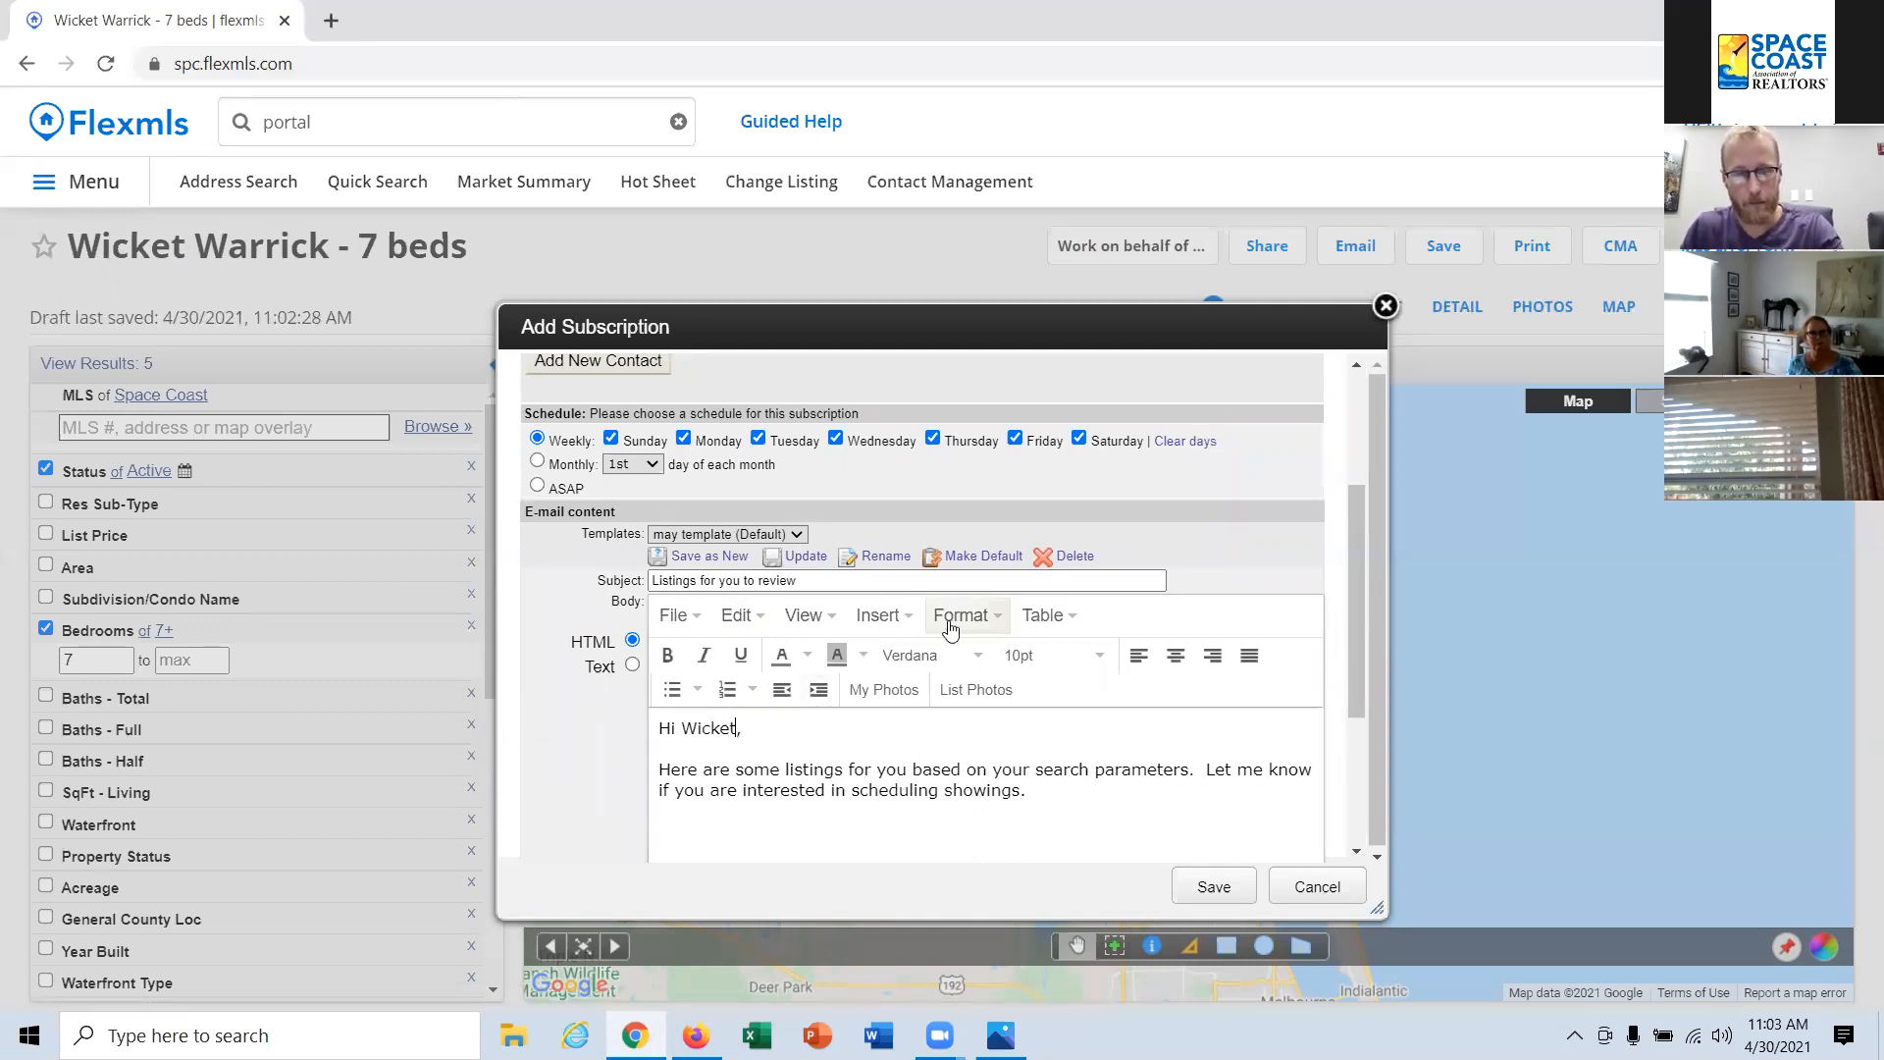
pyautogui.click(570, 492)
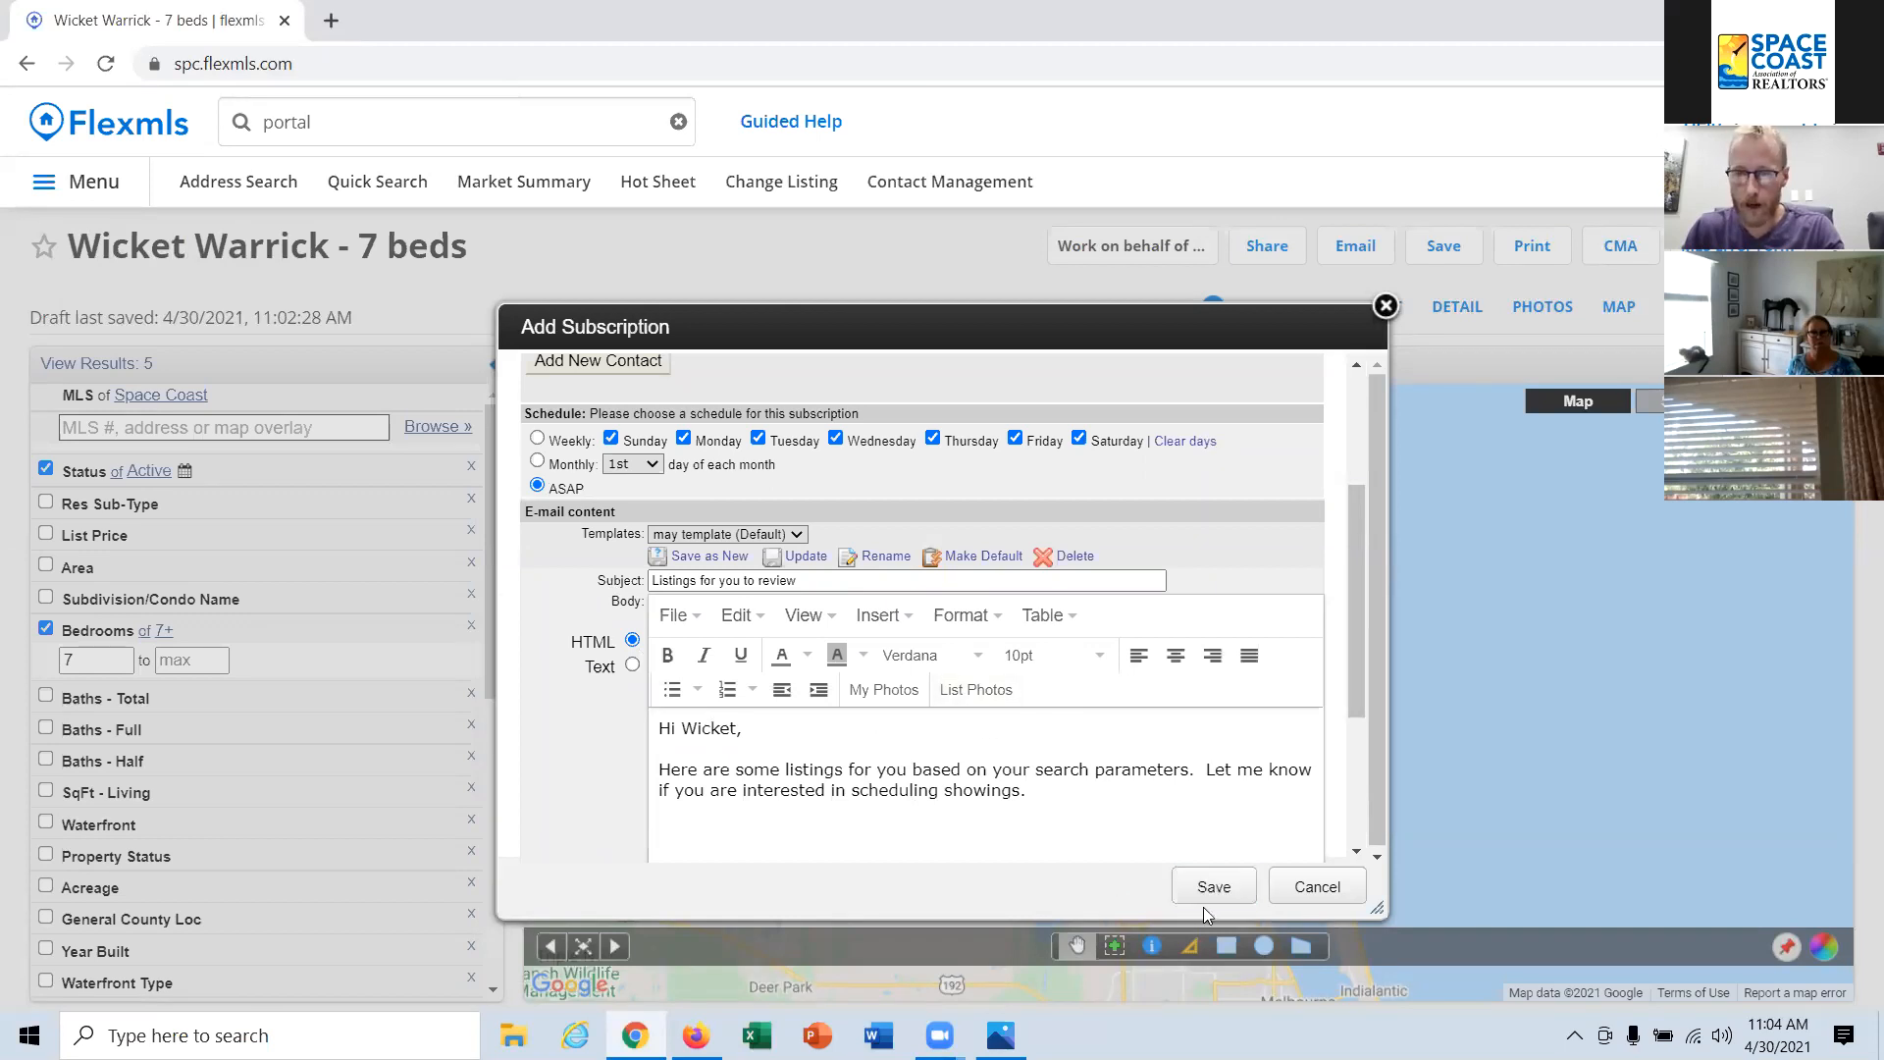
pyautogui.click(1214, 888)
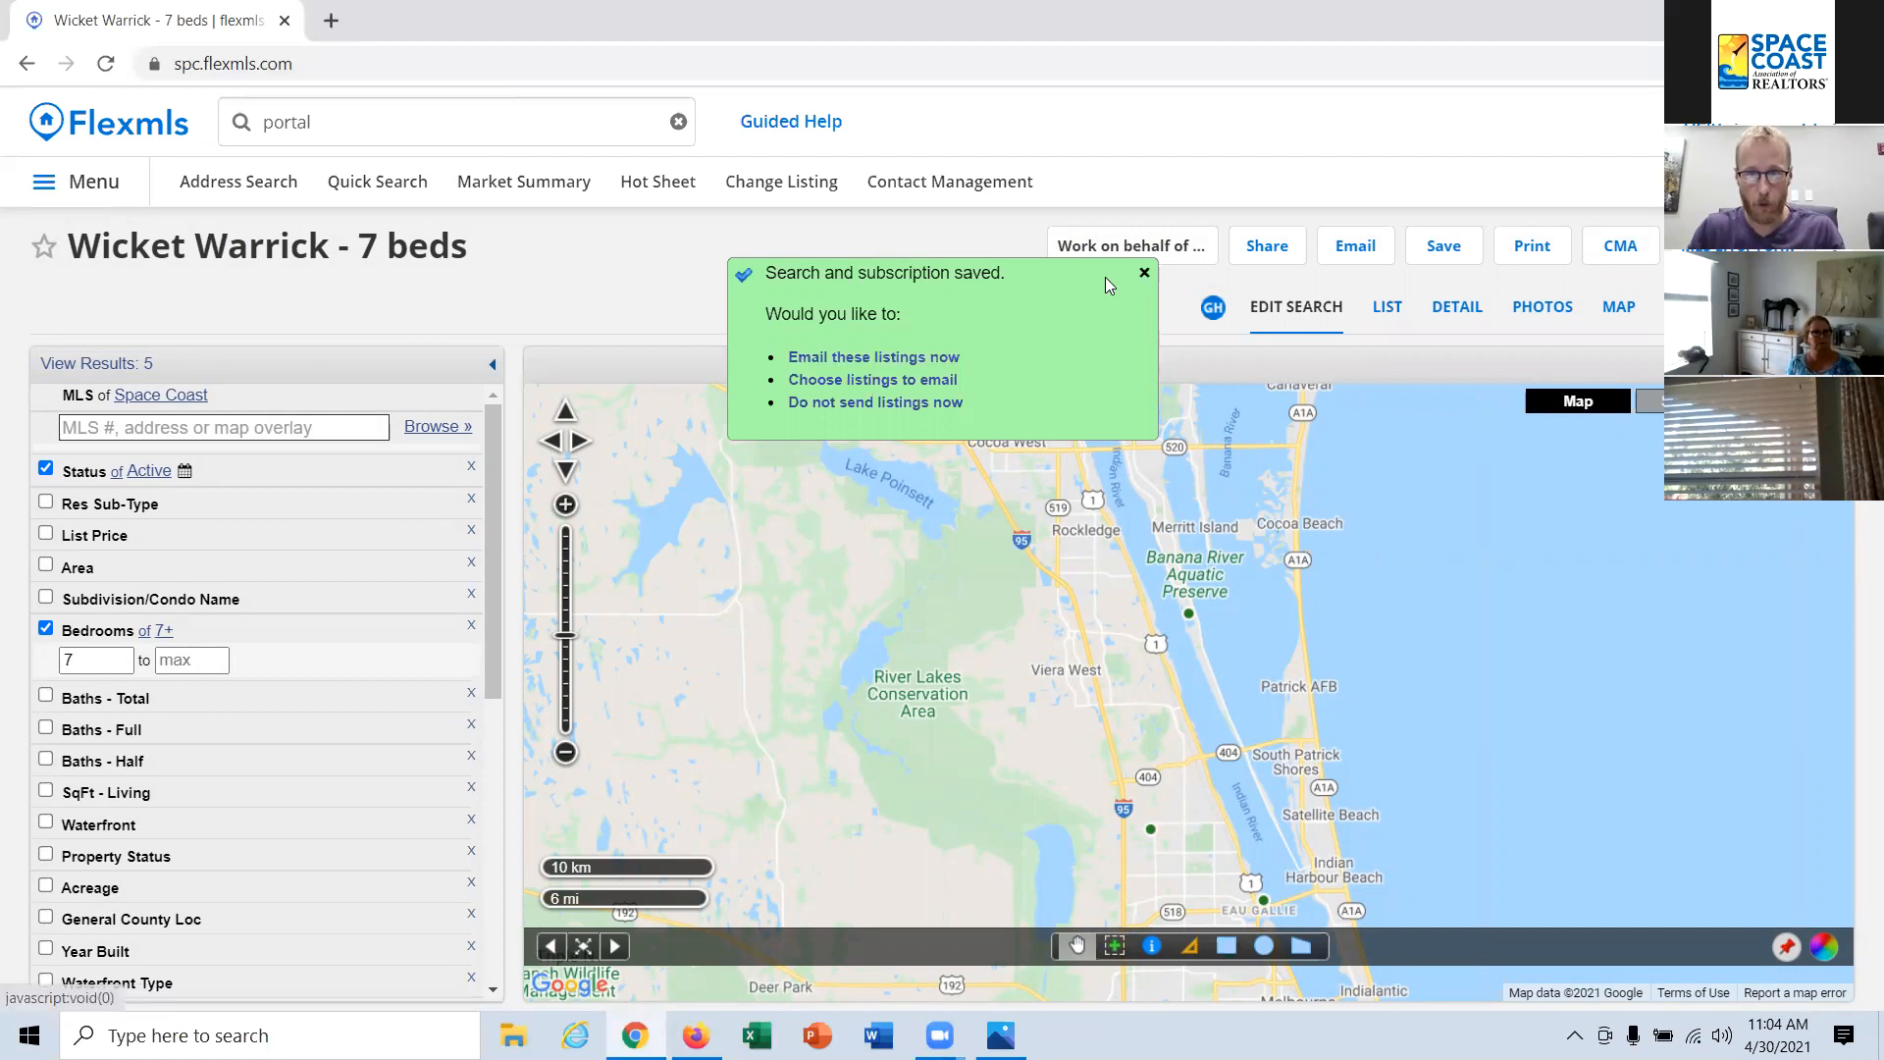
pyautogui.click(1143, 273)
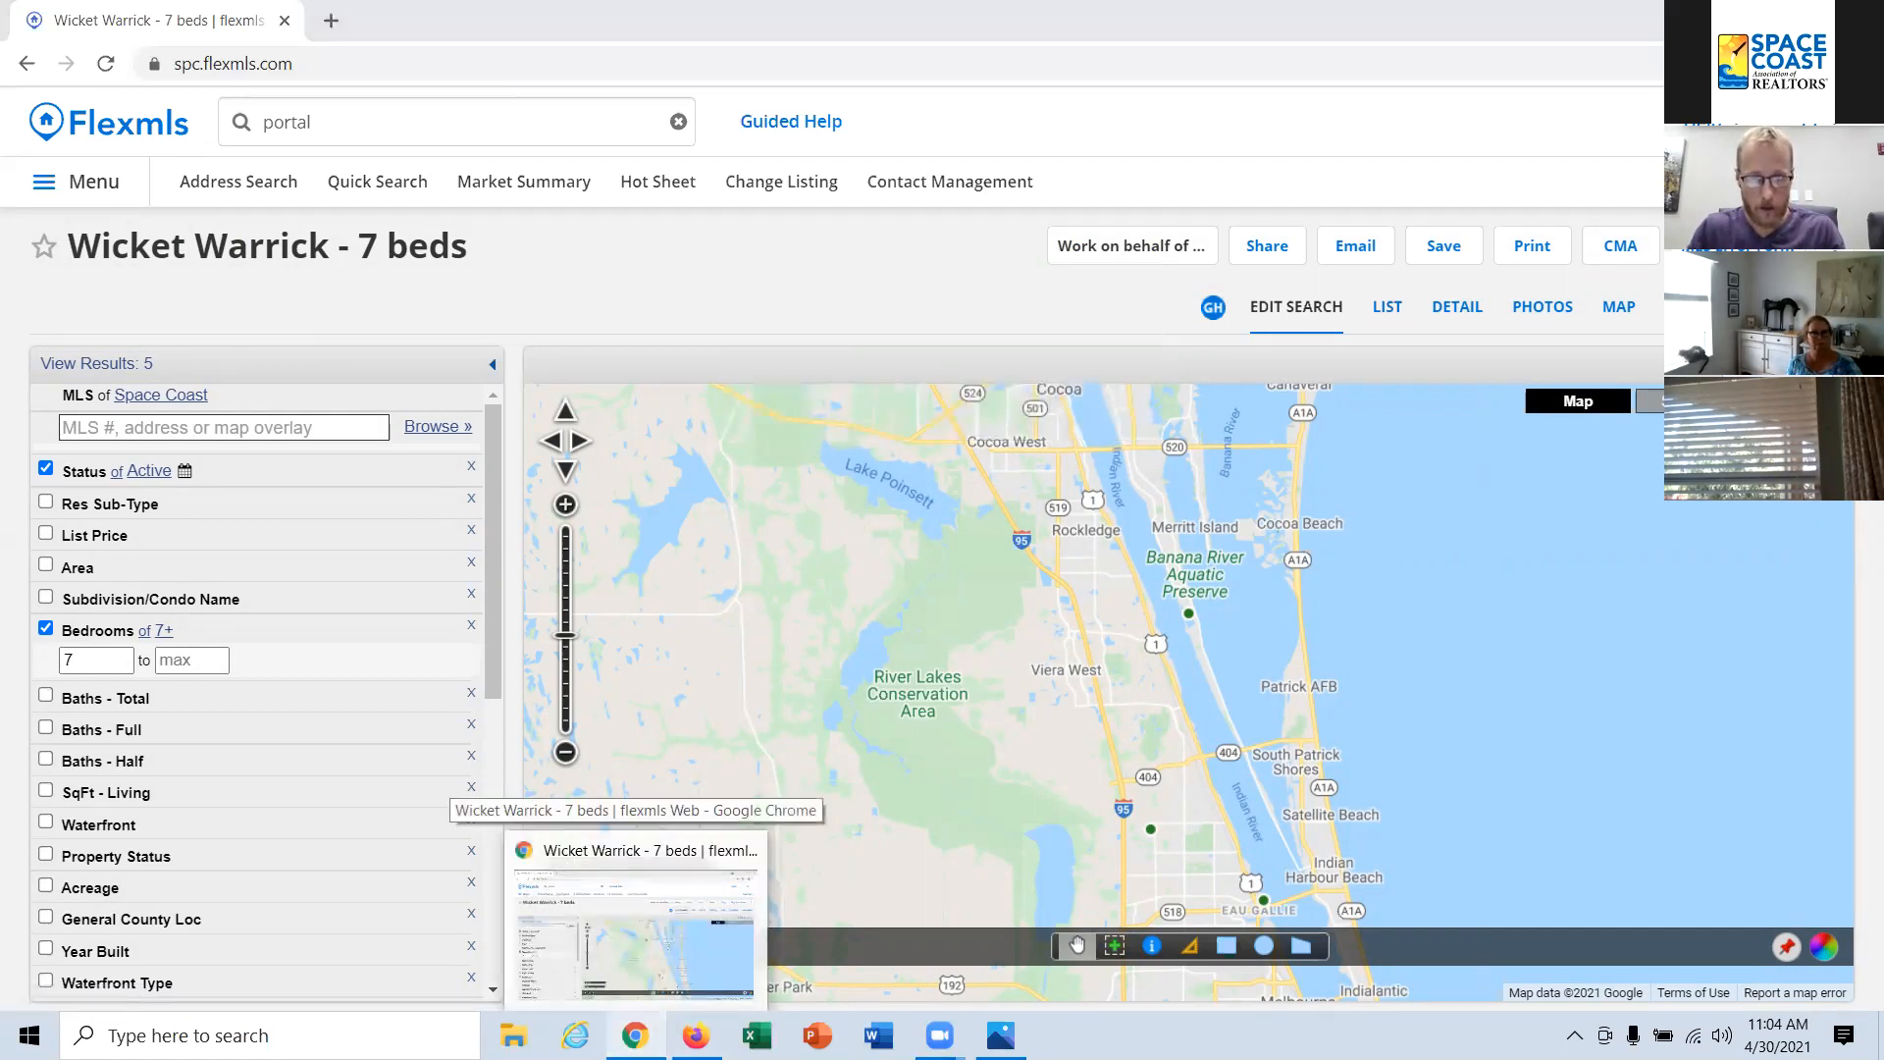
pyautogui.click(696, 1036)
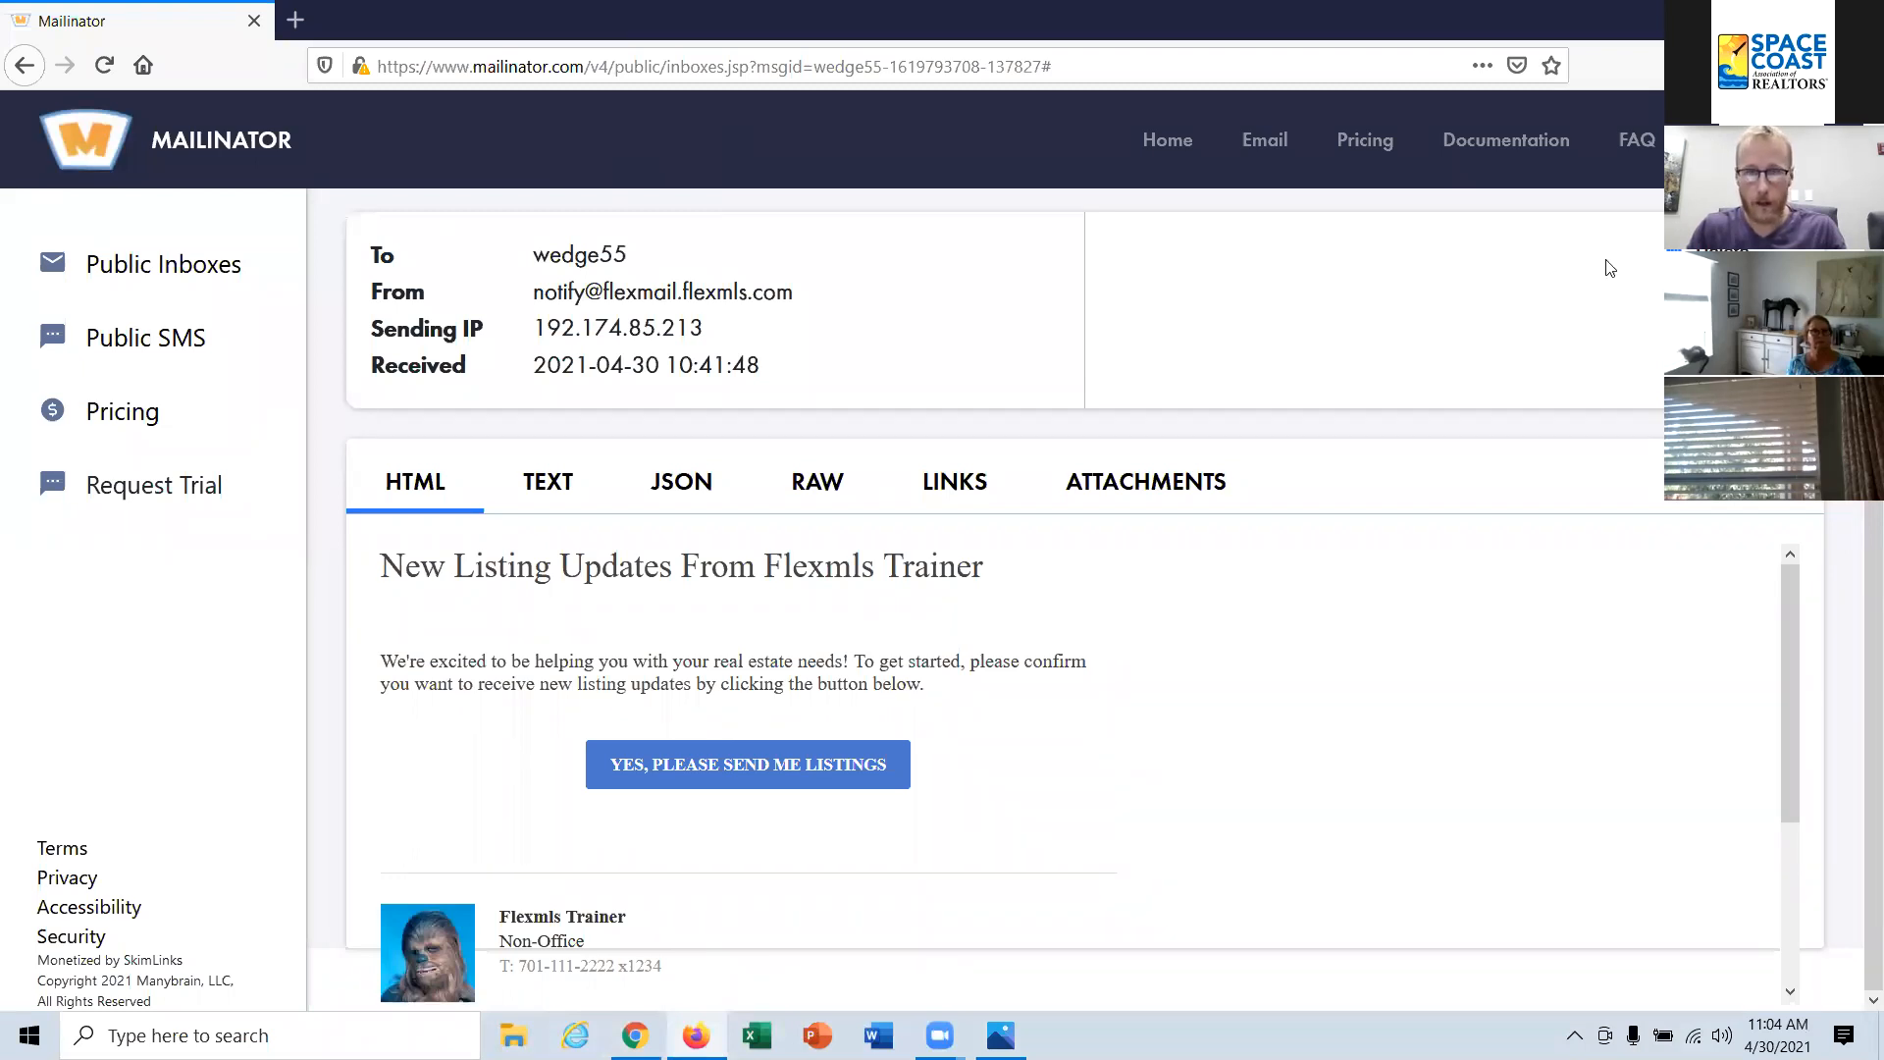
pyautogui.click(413, 65)
pyautogui.write('w')
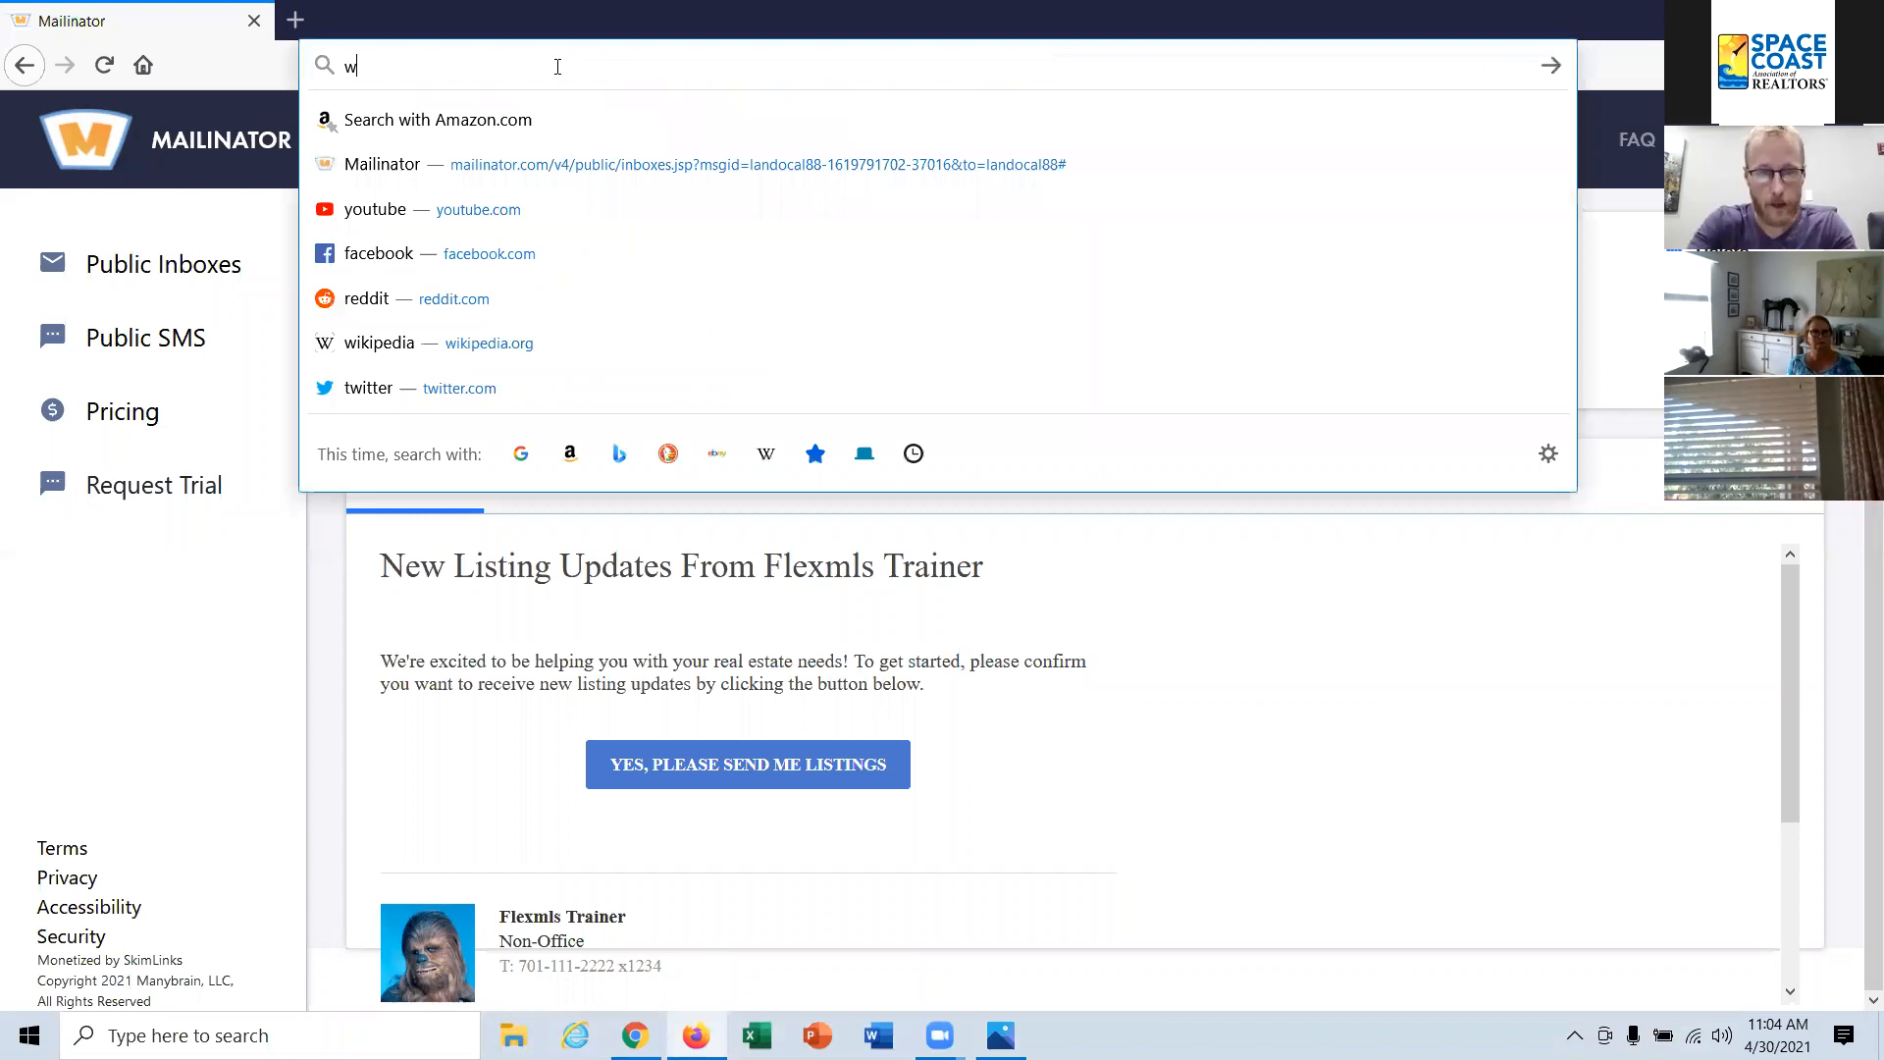
pyautogui.write('ww.mailinator.com')
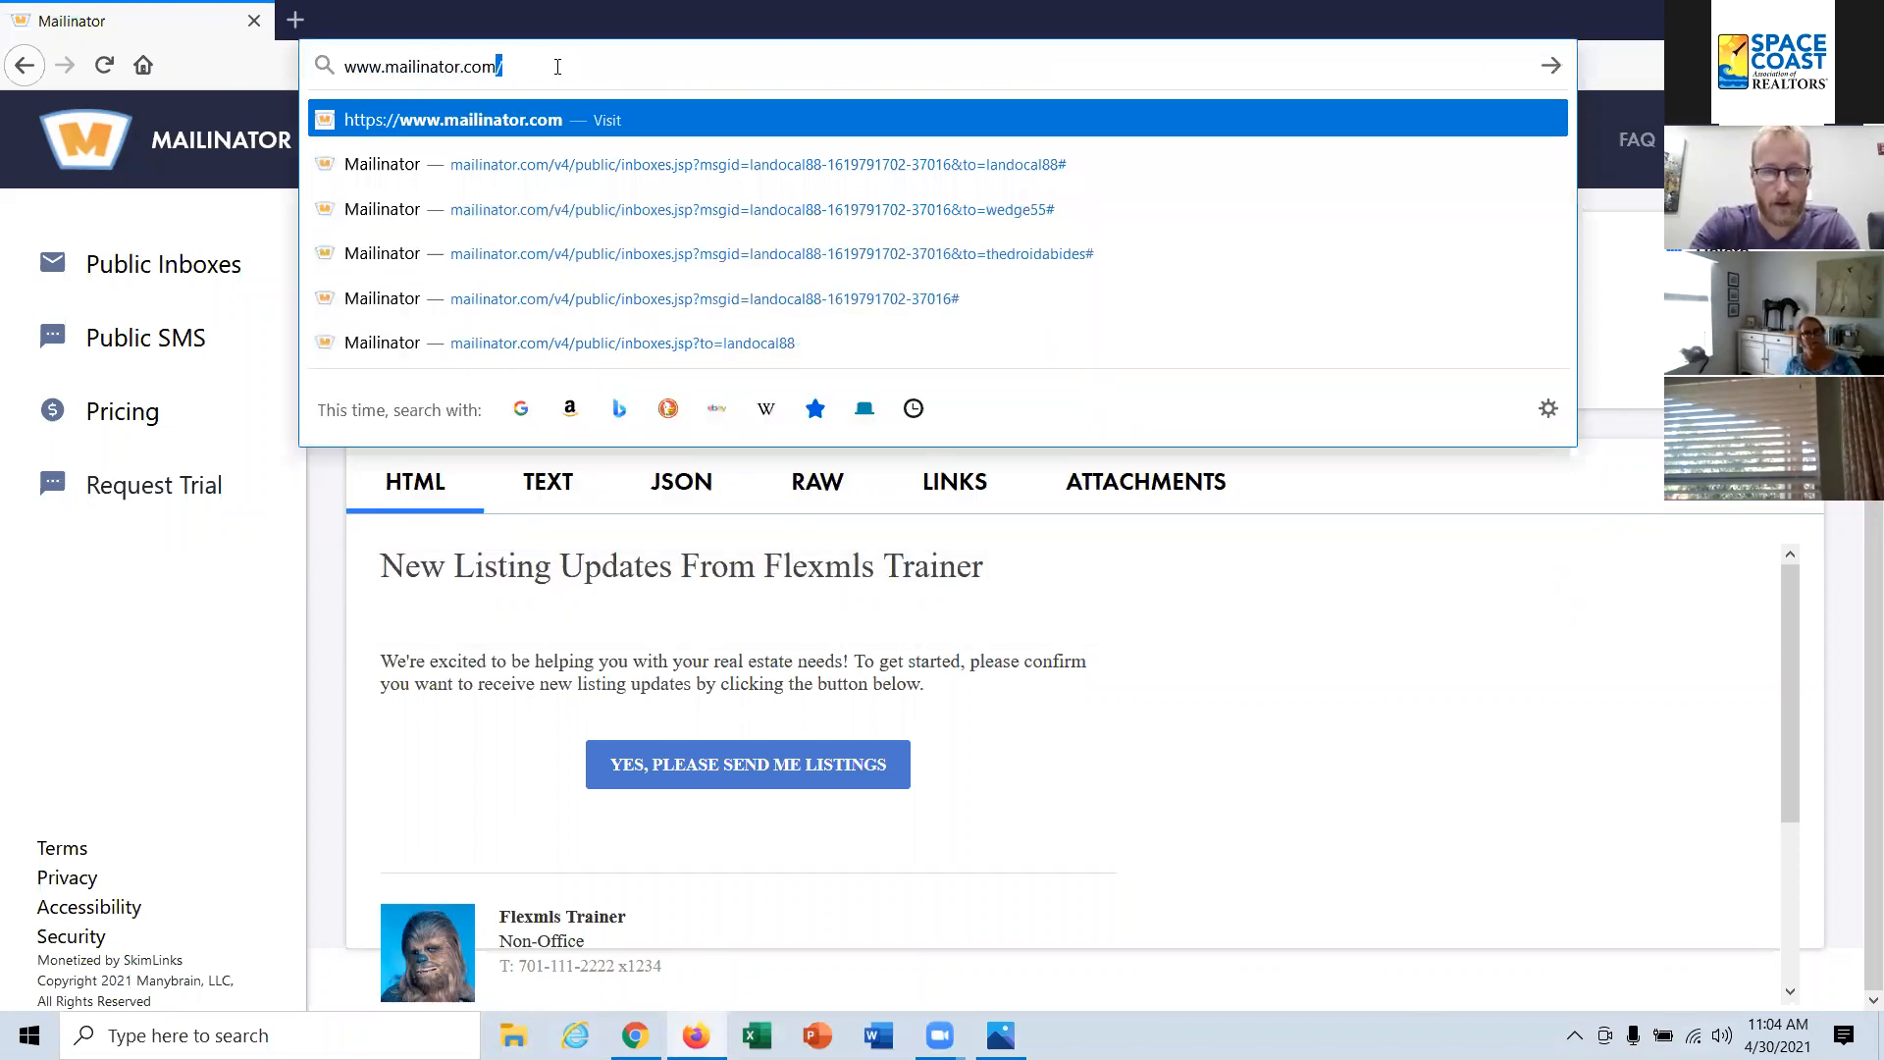
pyautogui.press('Return')
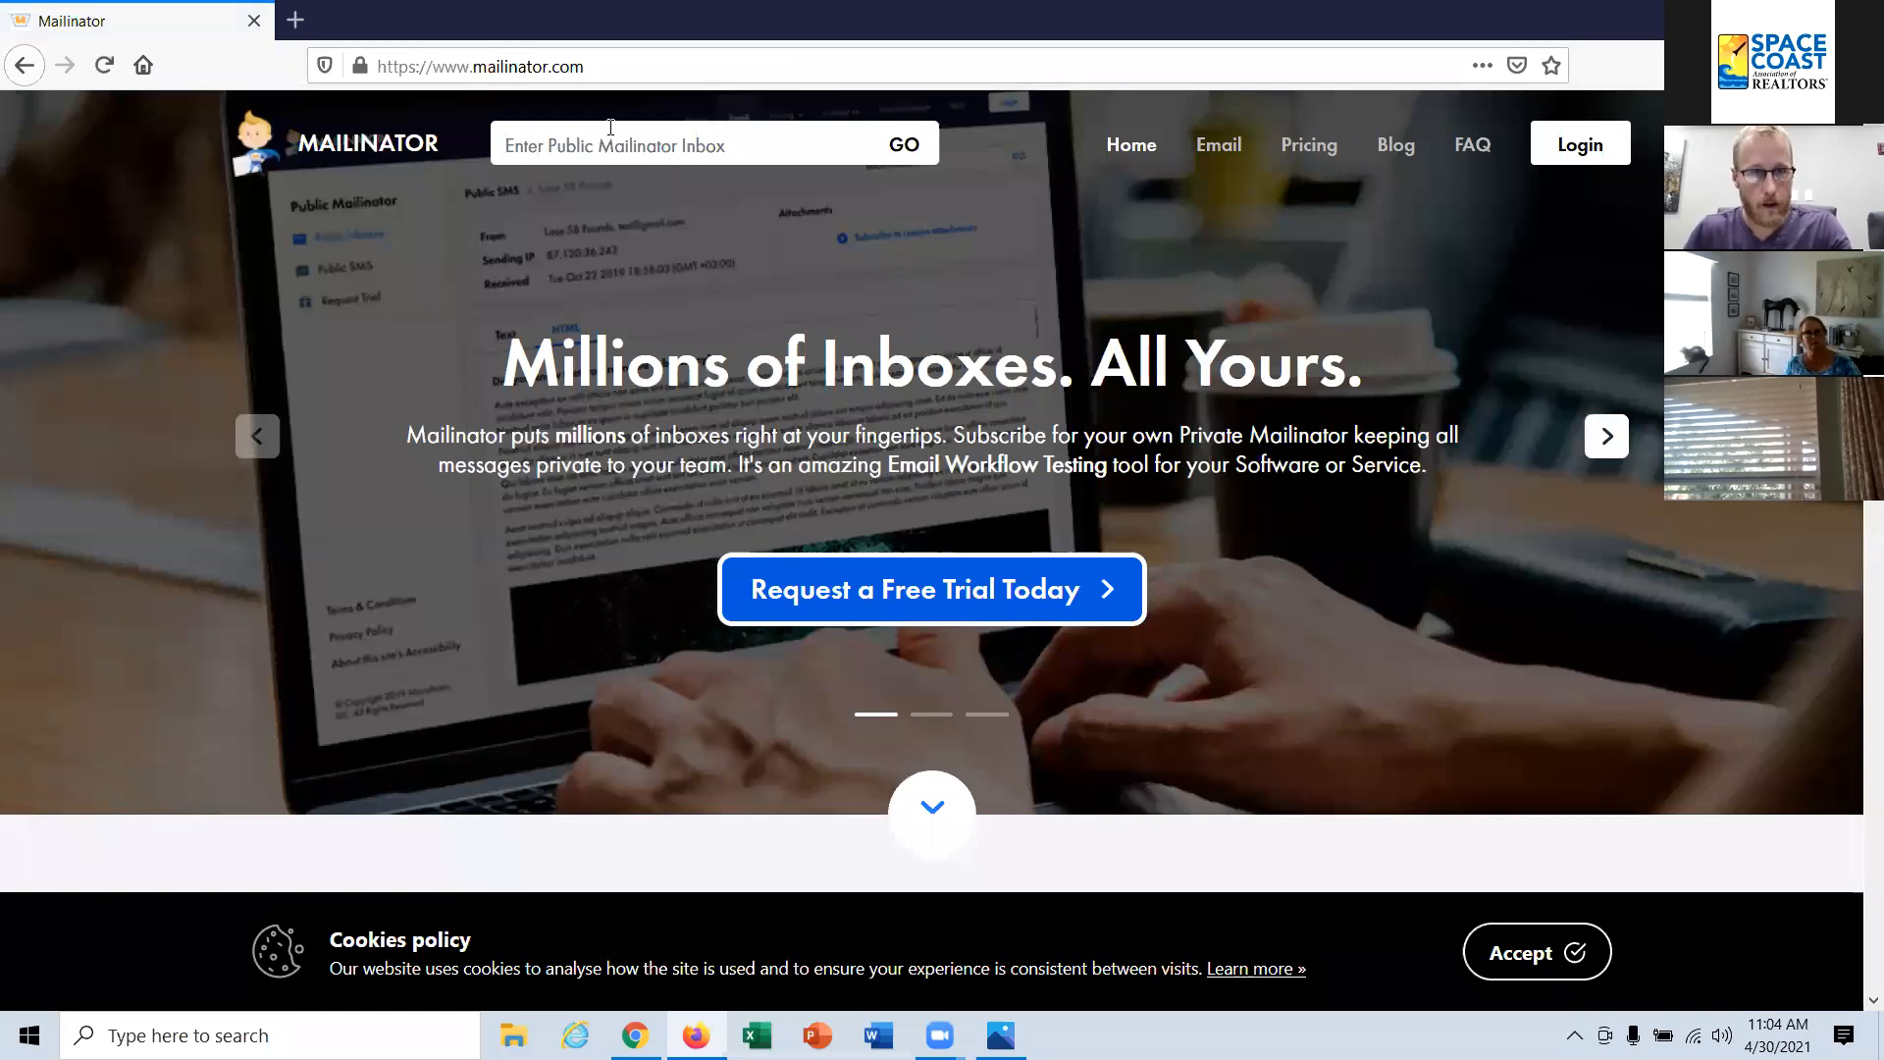
pyautogui.click(611, 128)
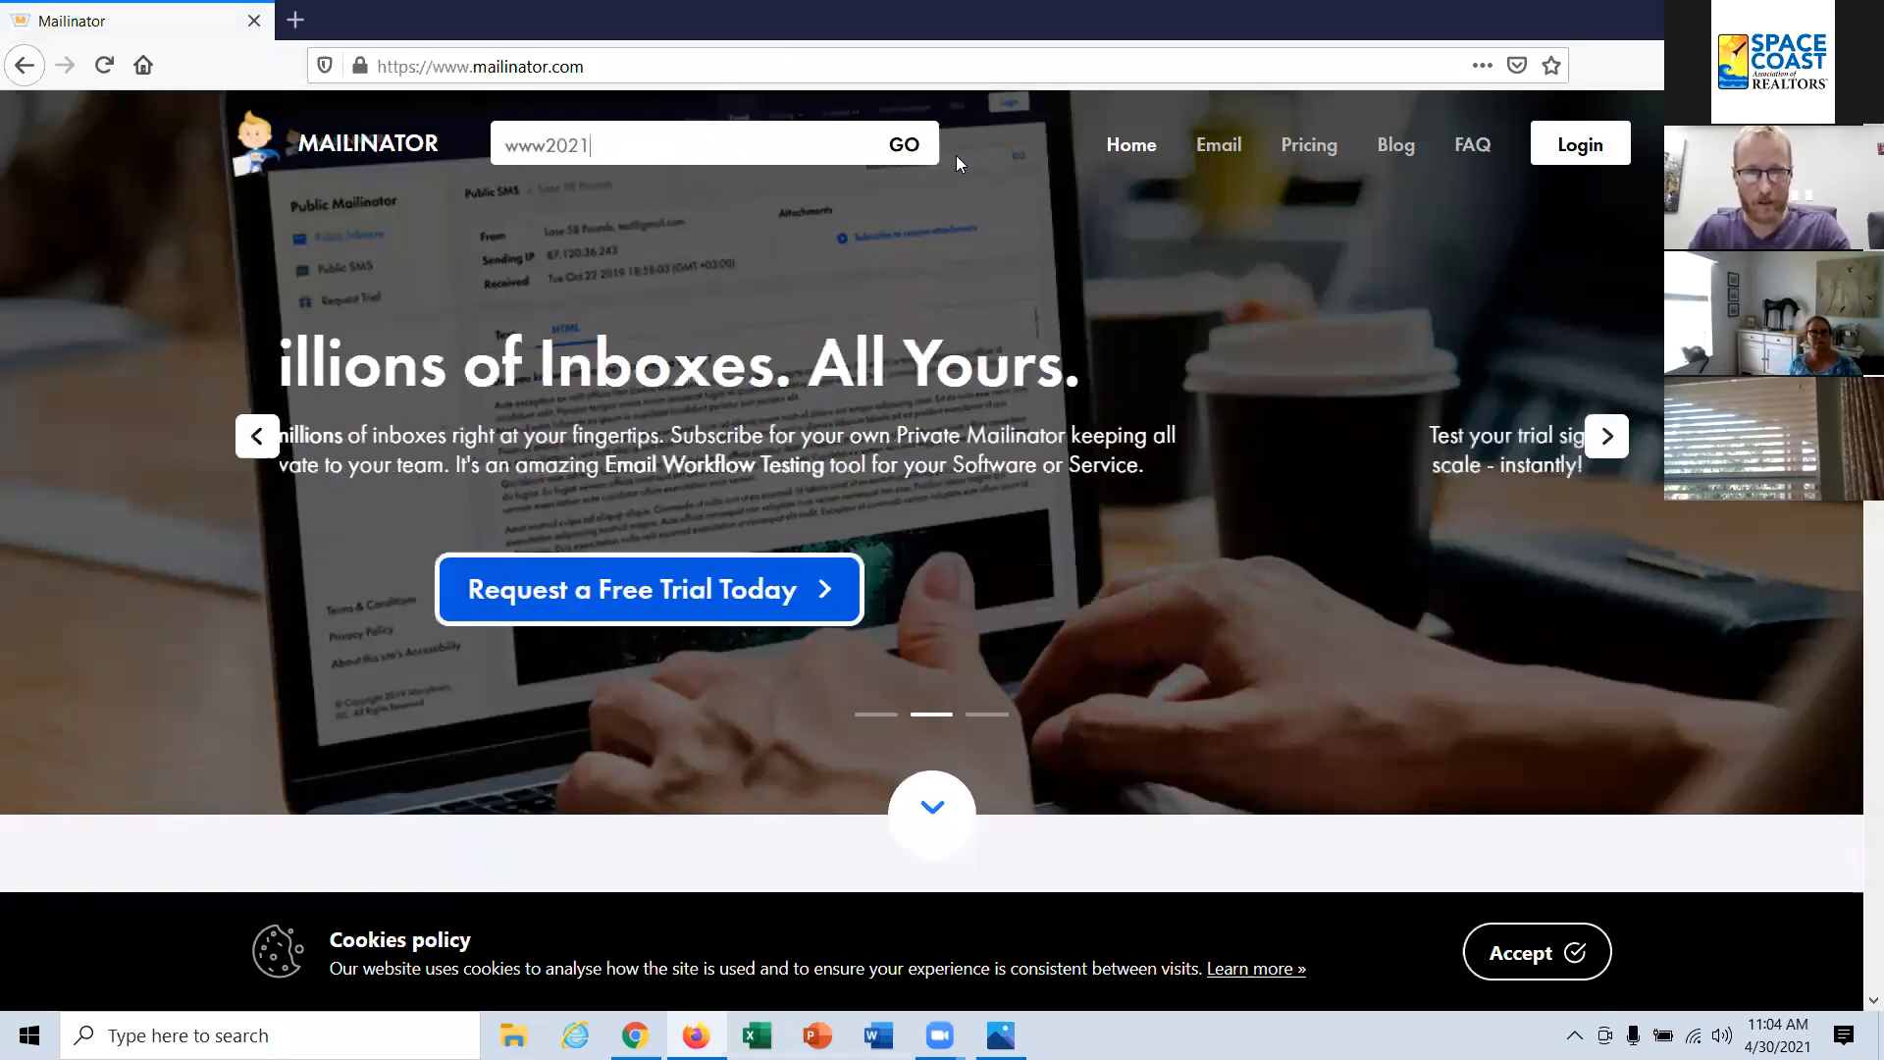
pyautogui.click(898, 146)
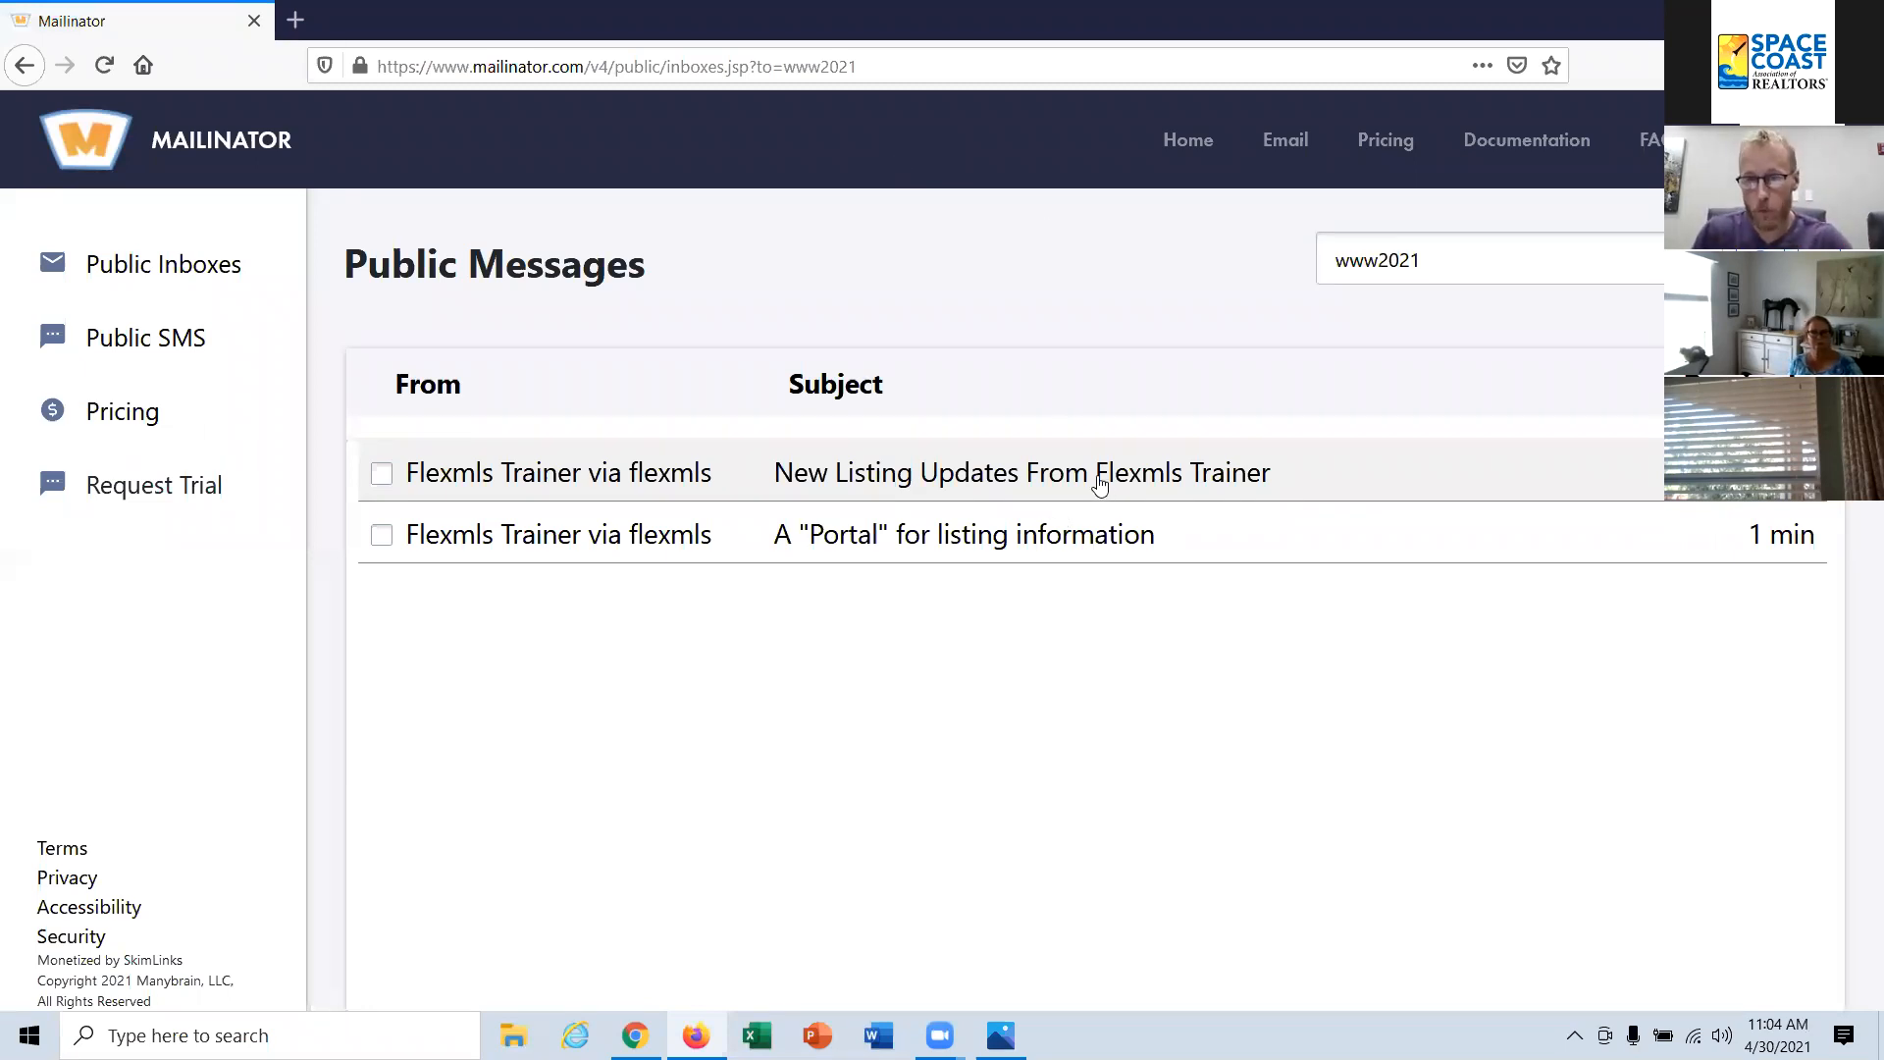
# Step: View the New Listing Updates message, and follow the sign-up link in the message titled A "Portal" for listing information
pyautogui.click(949, 483)
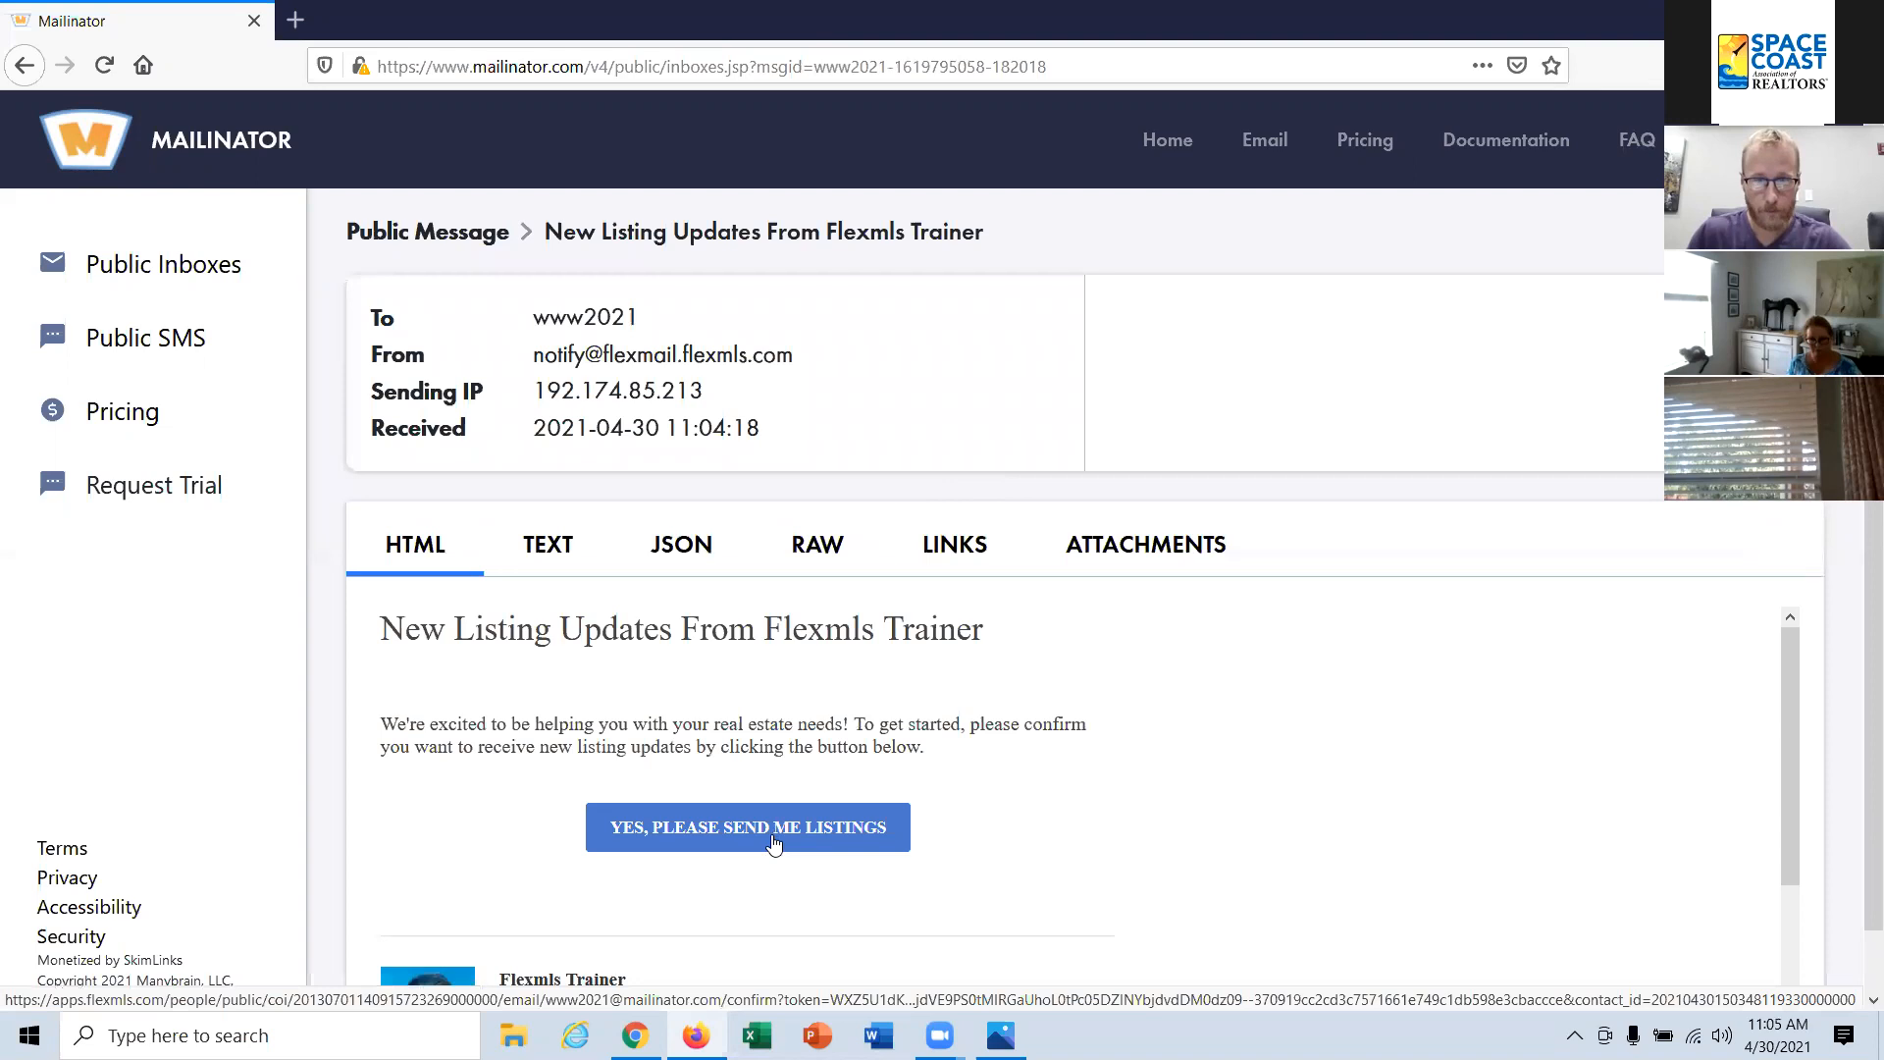
pyautogui.click(1531, 379)
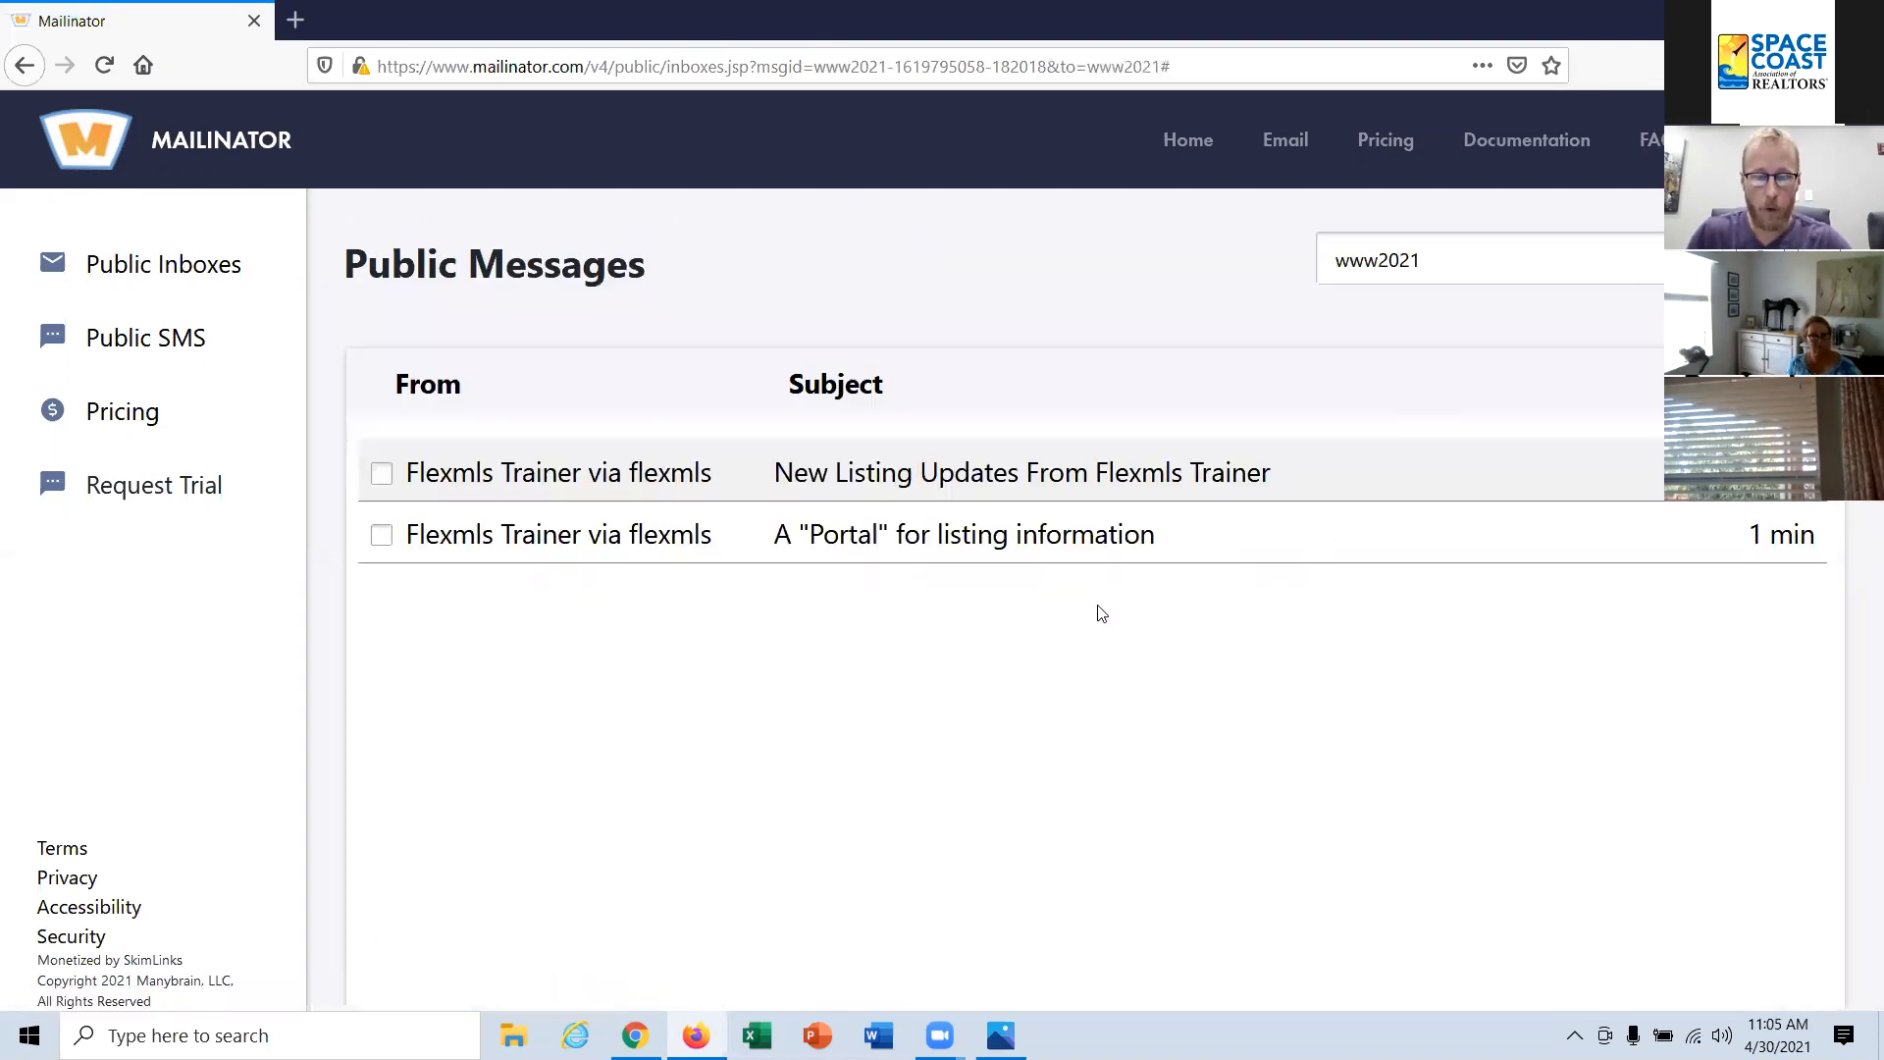
pyautogui.click(879, 545)
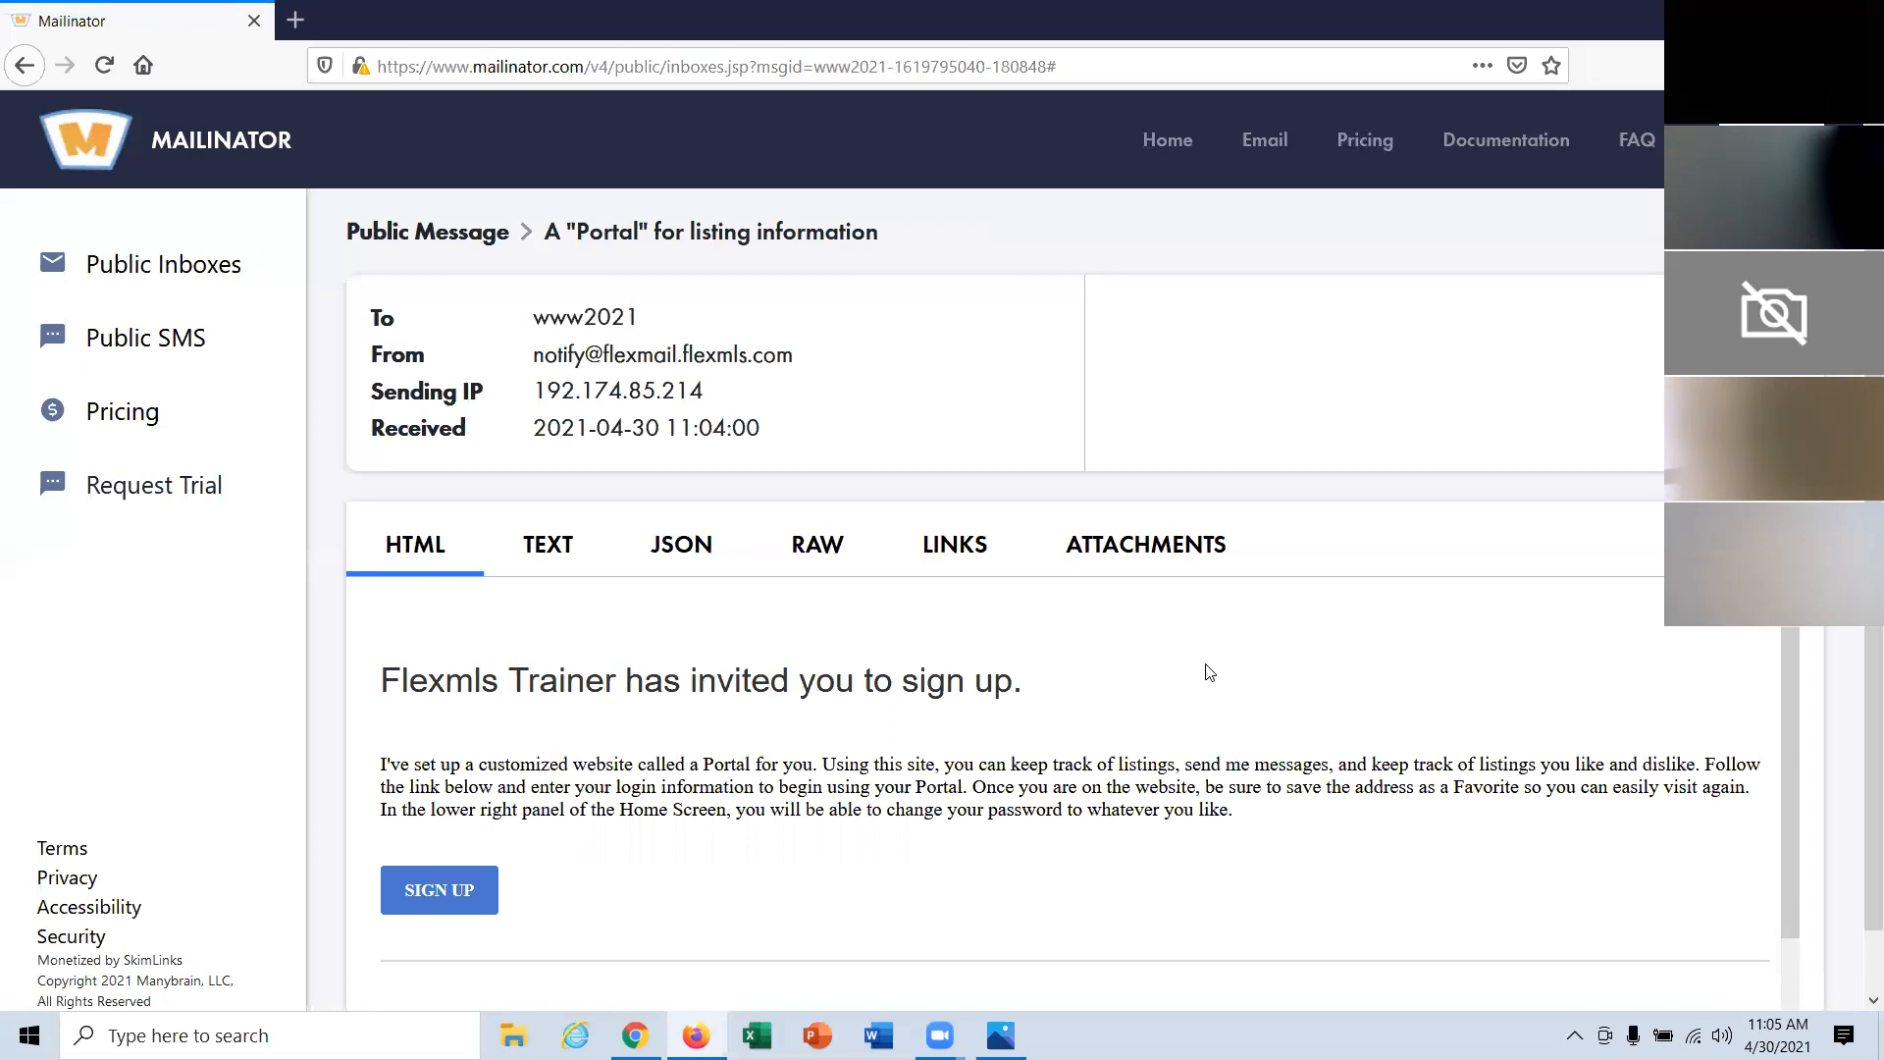
pyautogui.click(448, 893)
pyautogui.click(399, 26)
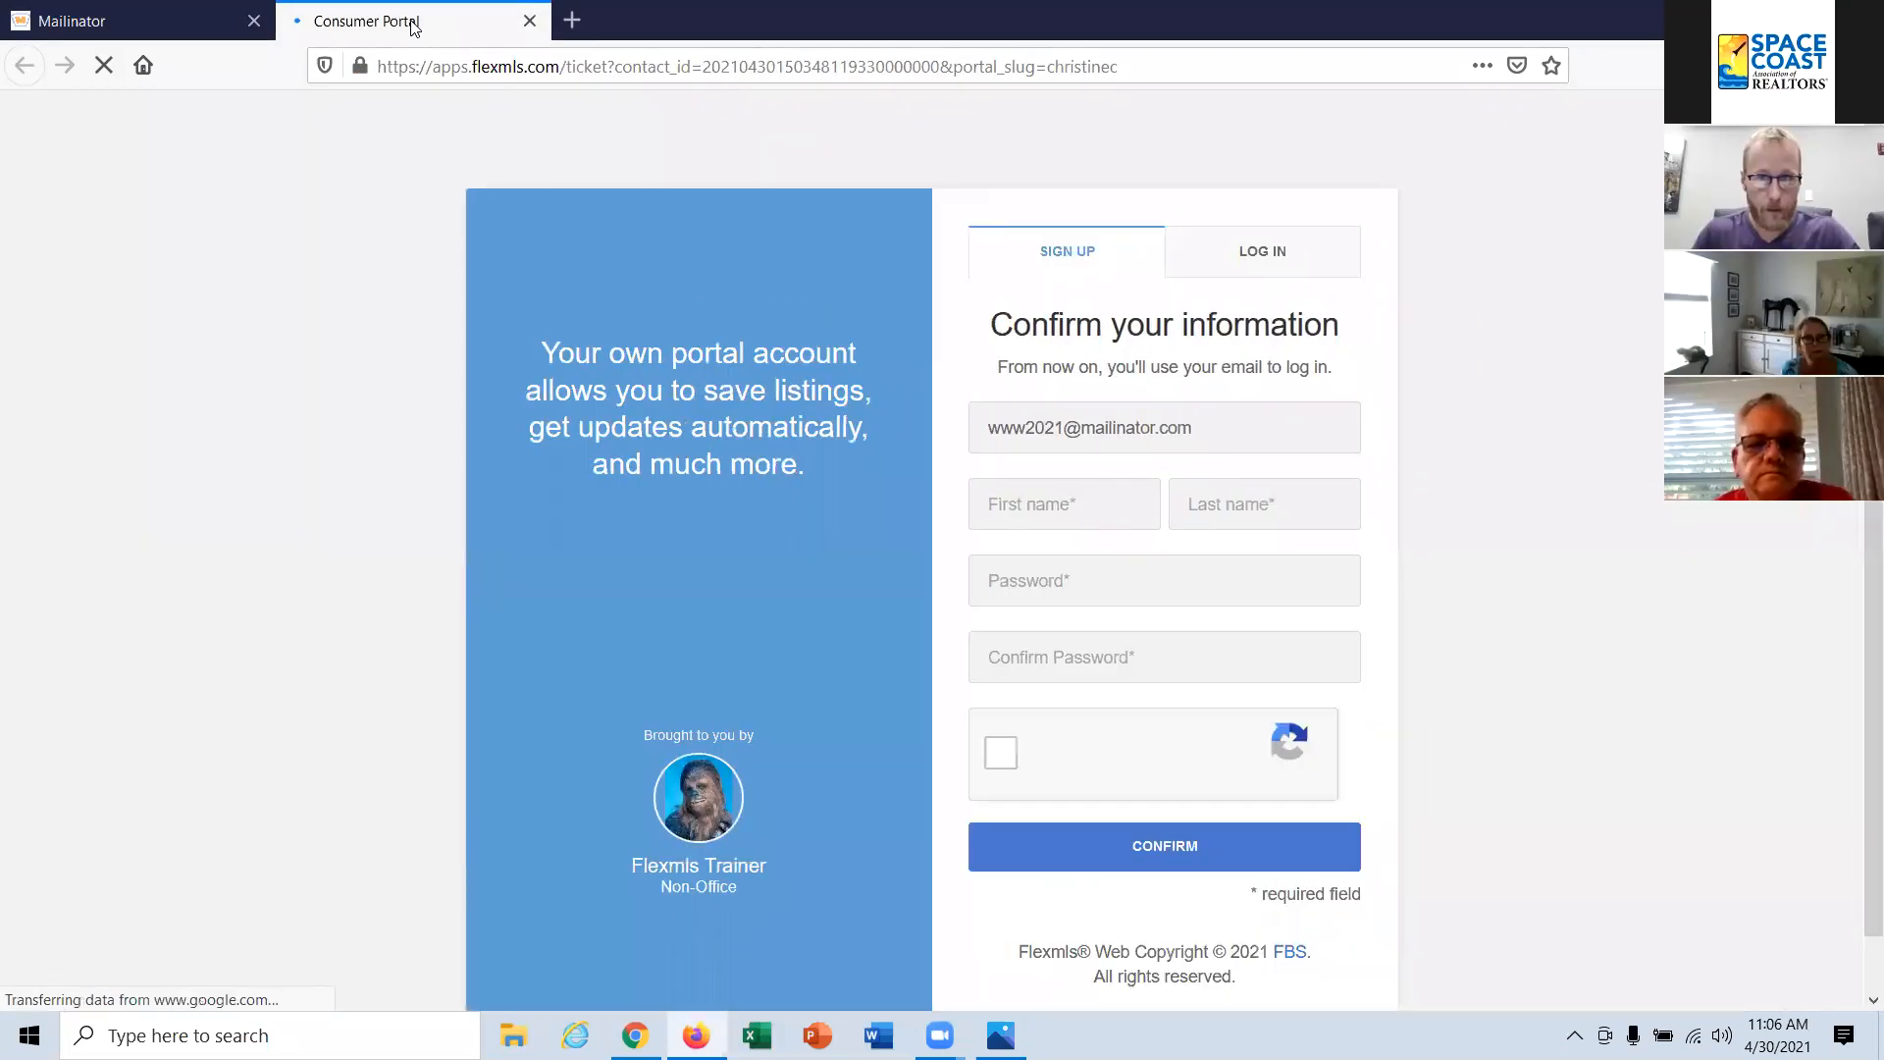
# Step: Fill in the contact's first and last name on the portal sign-up form, and enter and confirm the account password
pyautogui.click(1048, 506)
pyautogui.write('Wicket')
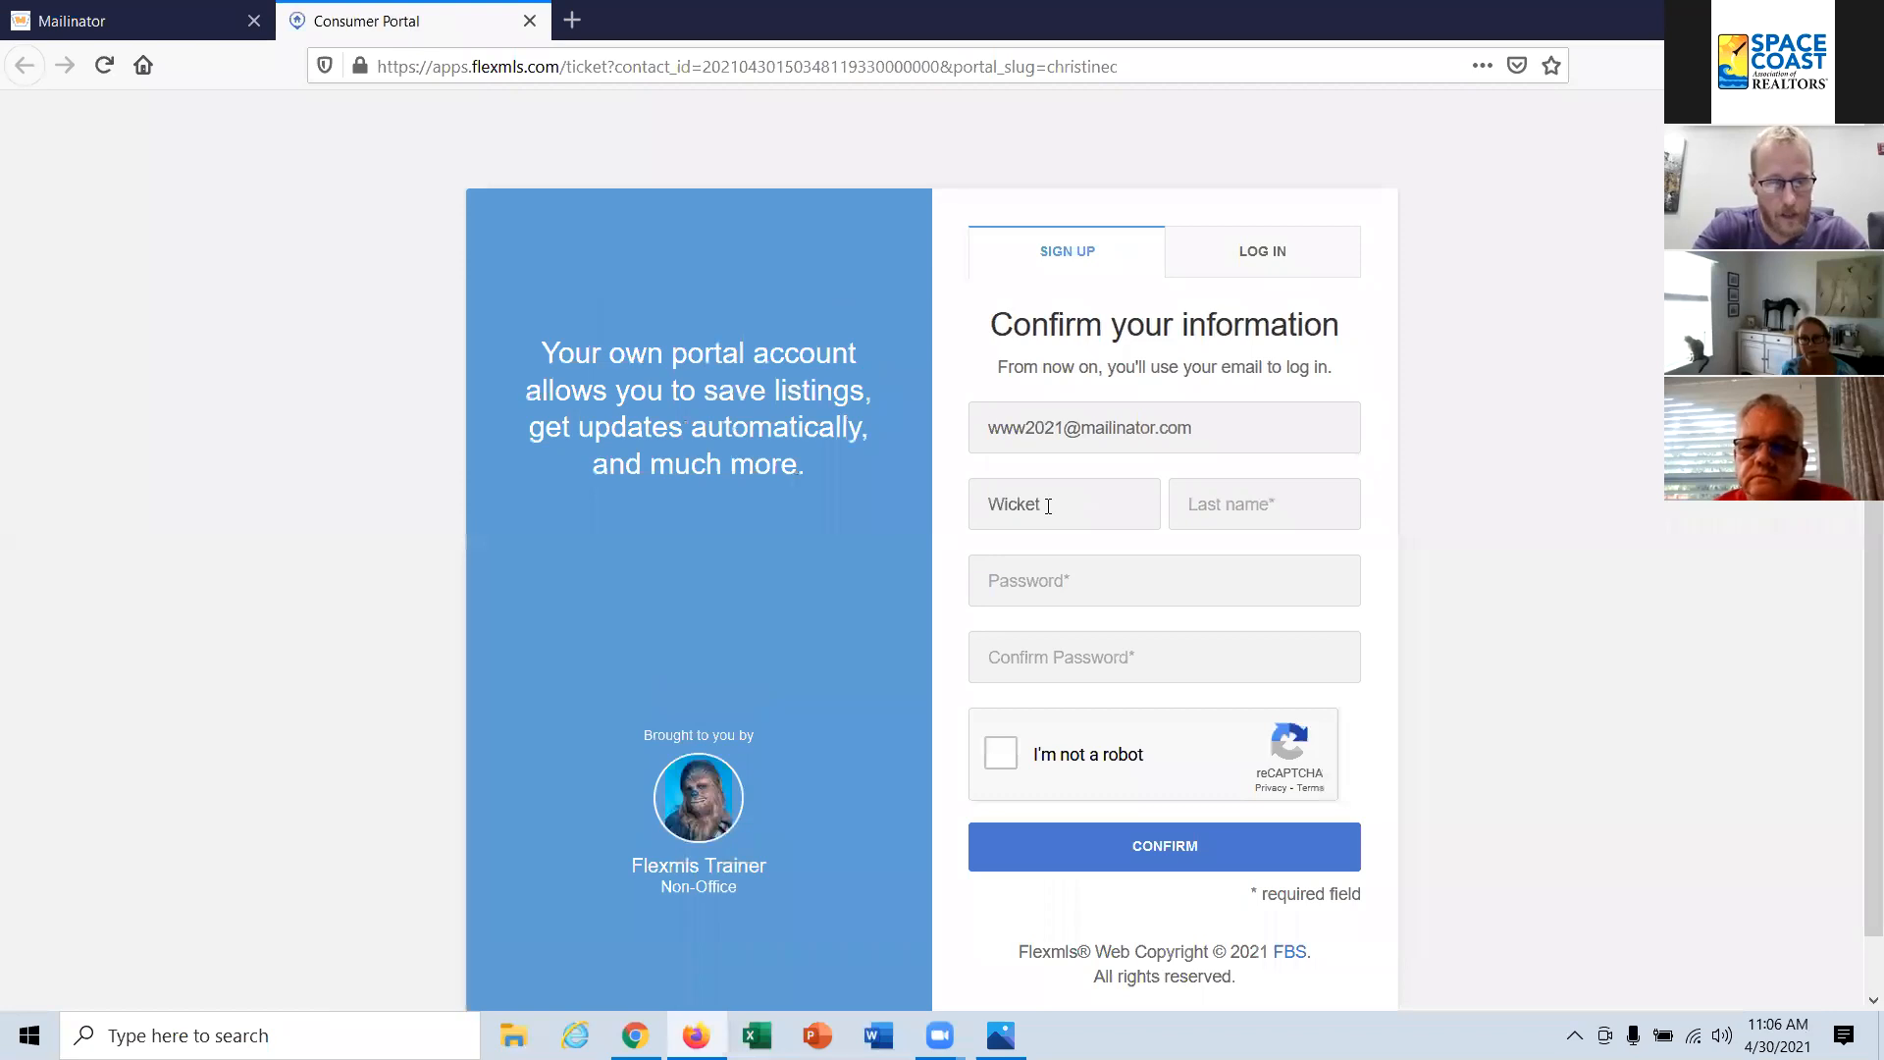
pyautogui.press('Tab')
pyautogui.write('Warrick')
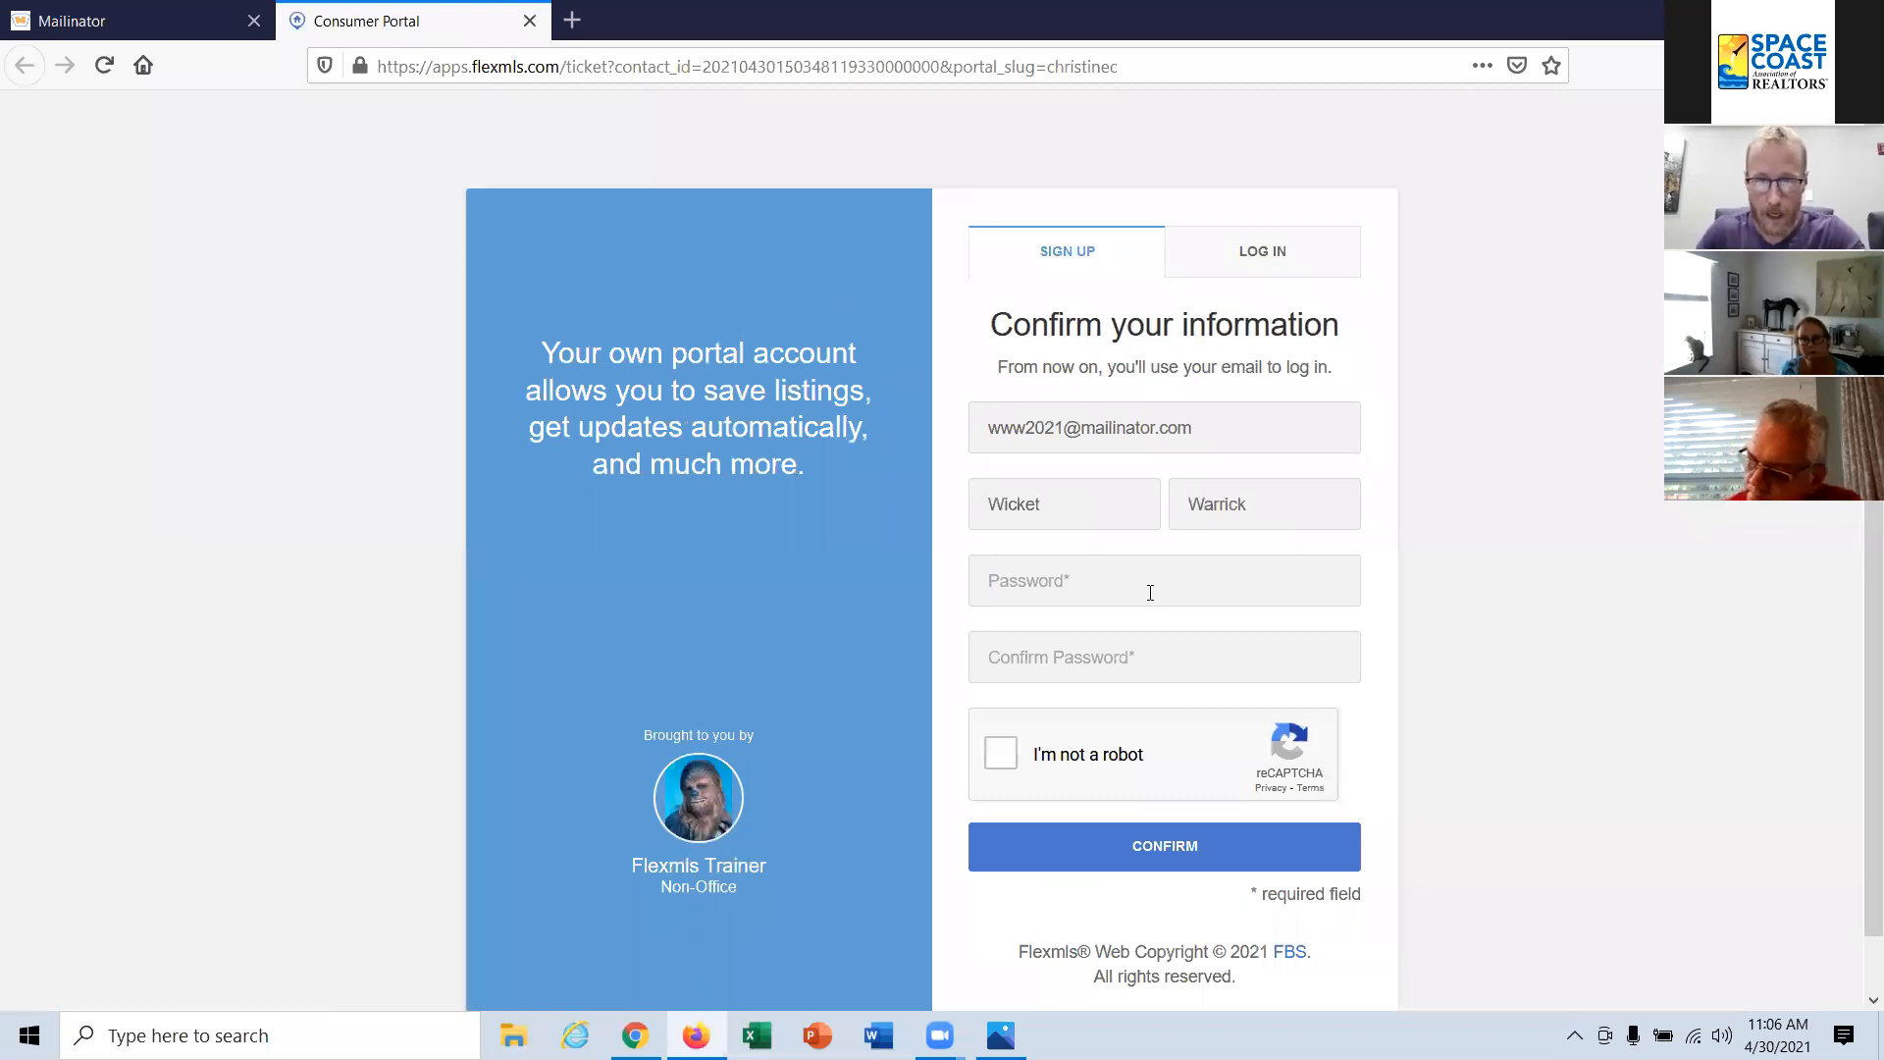
pyautogui.click(1045, 585)
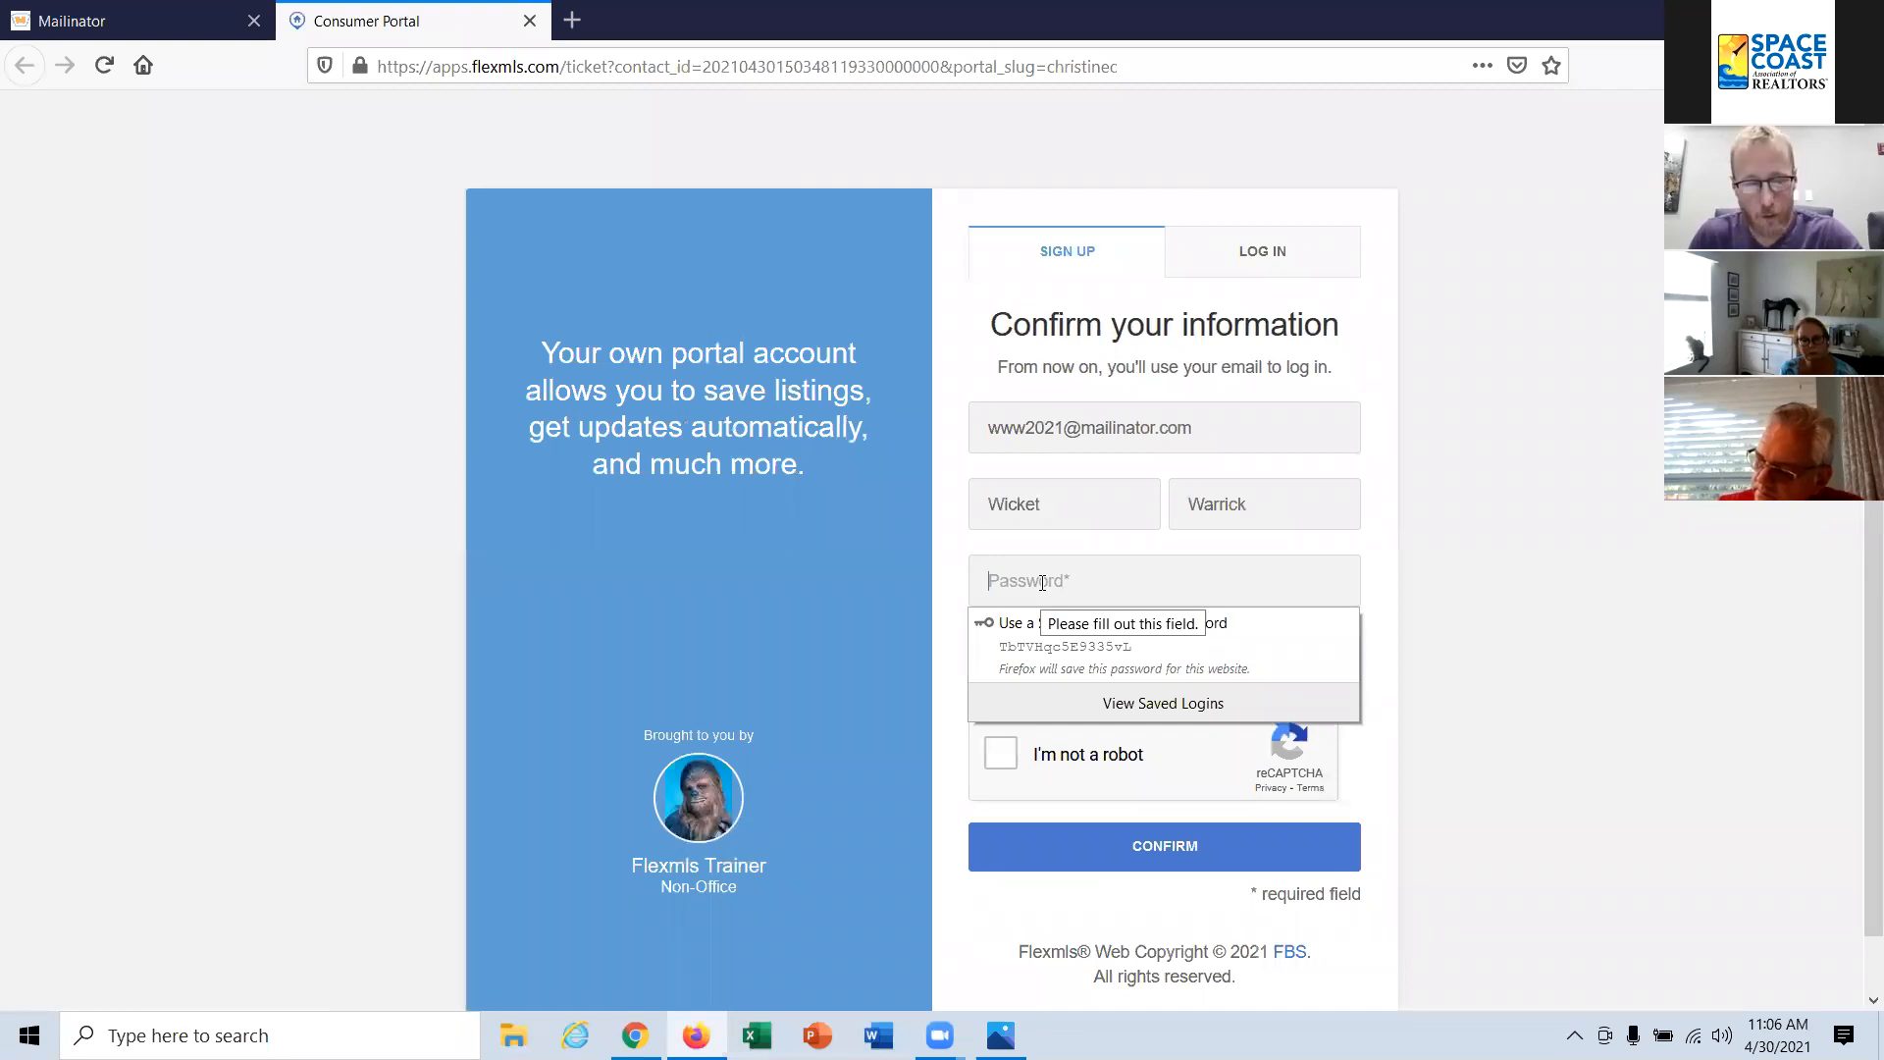
pyautogui.write('1234')
pyautogui.click(1000, 659)
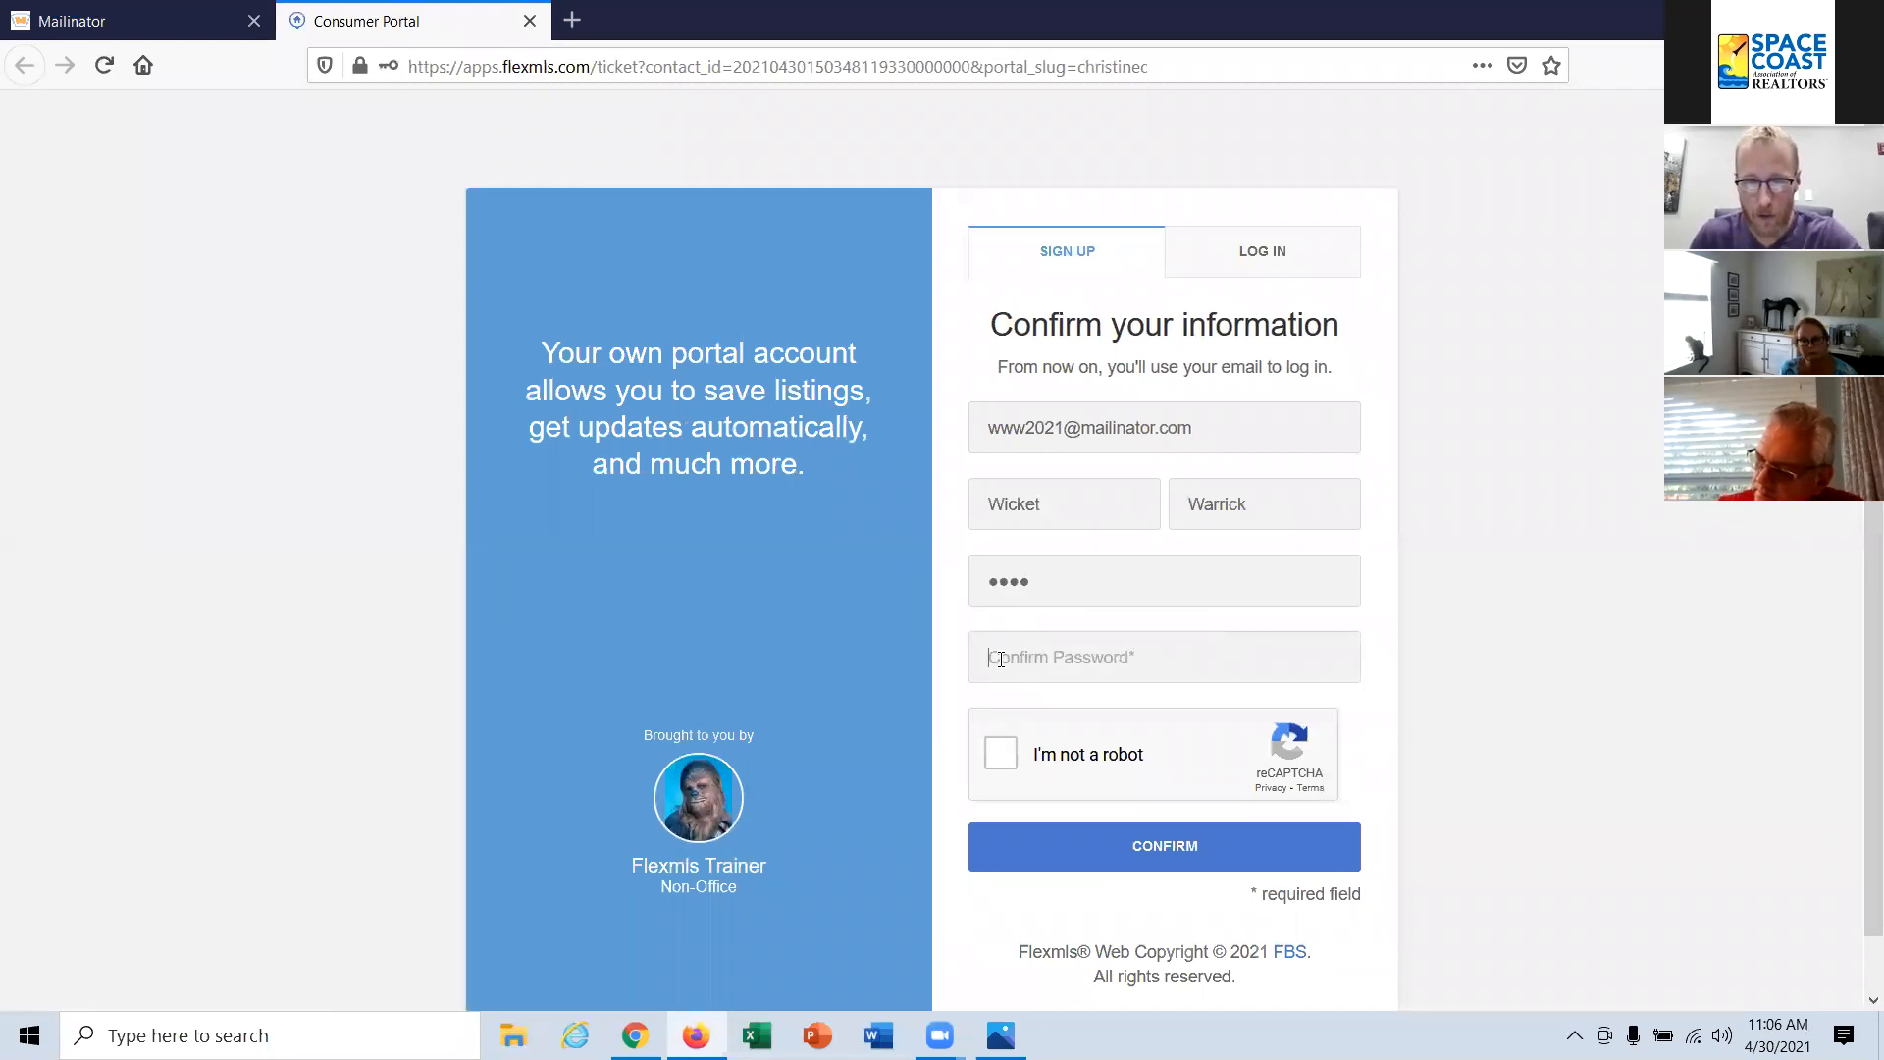
pyautogui.write('1')
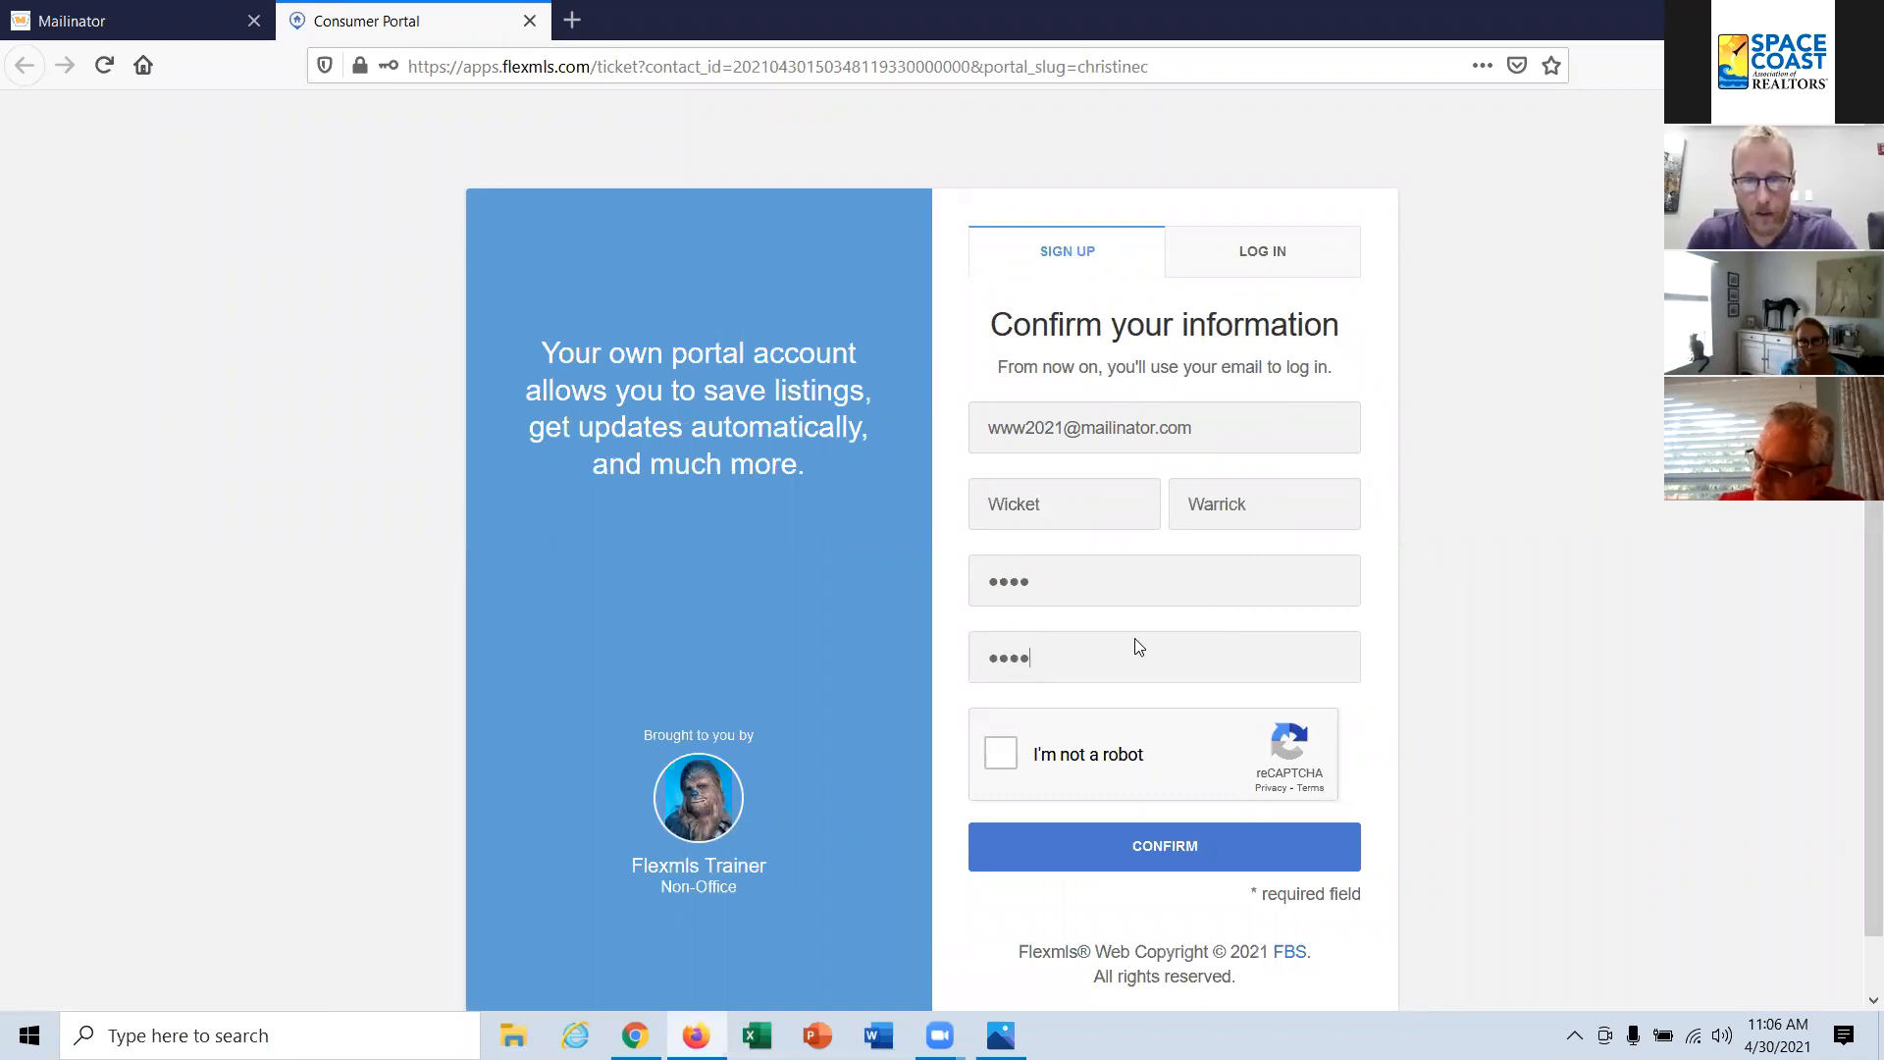
# Step: Complete the reCAPTCHA by selecting all images with boats, confirm the portal sign-up, and dismiss the offer to save the login
pyautogui.click(995, 751)
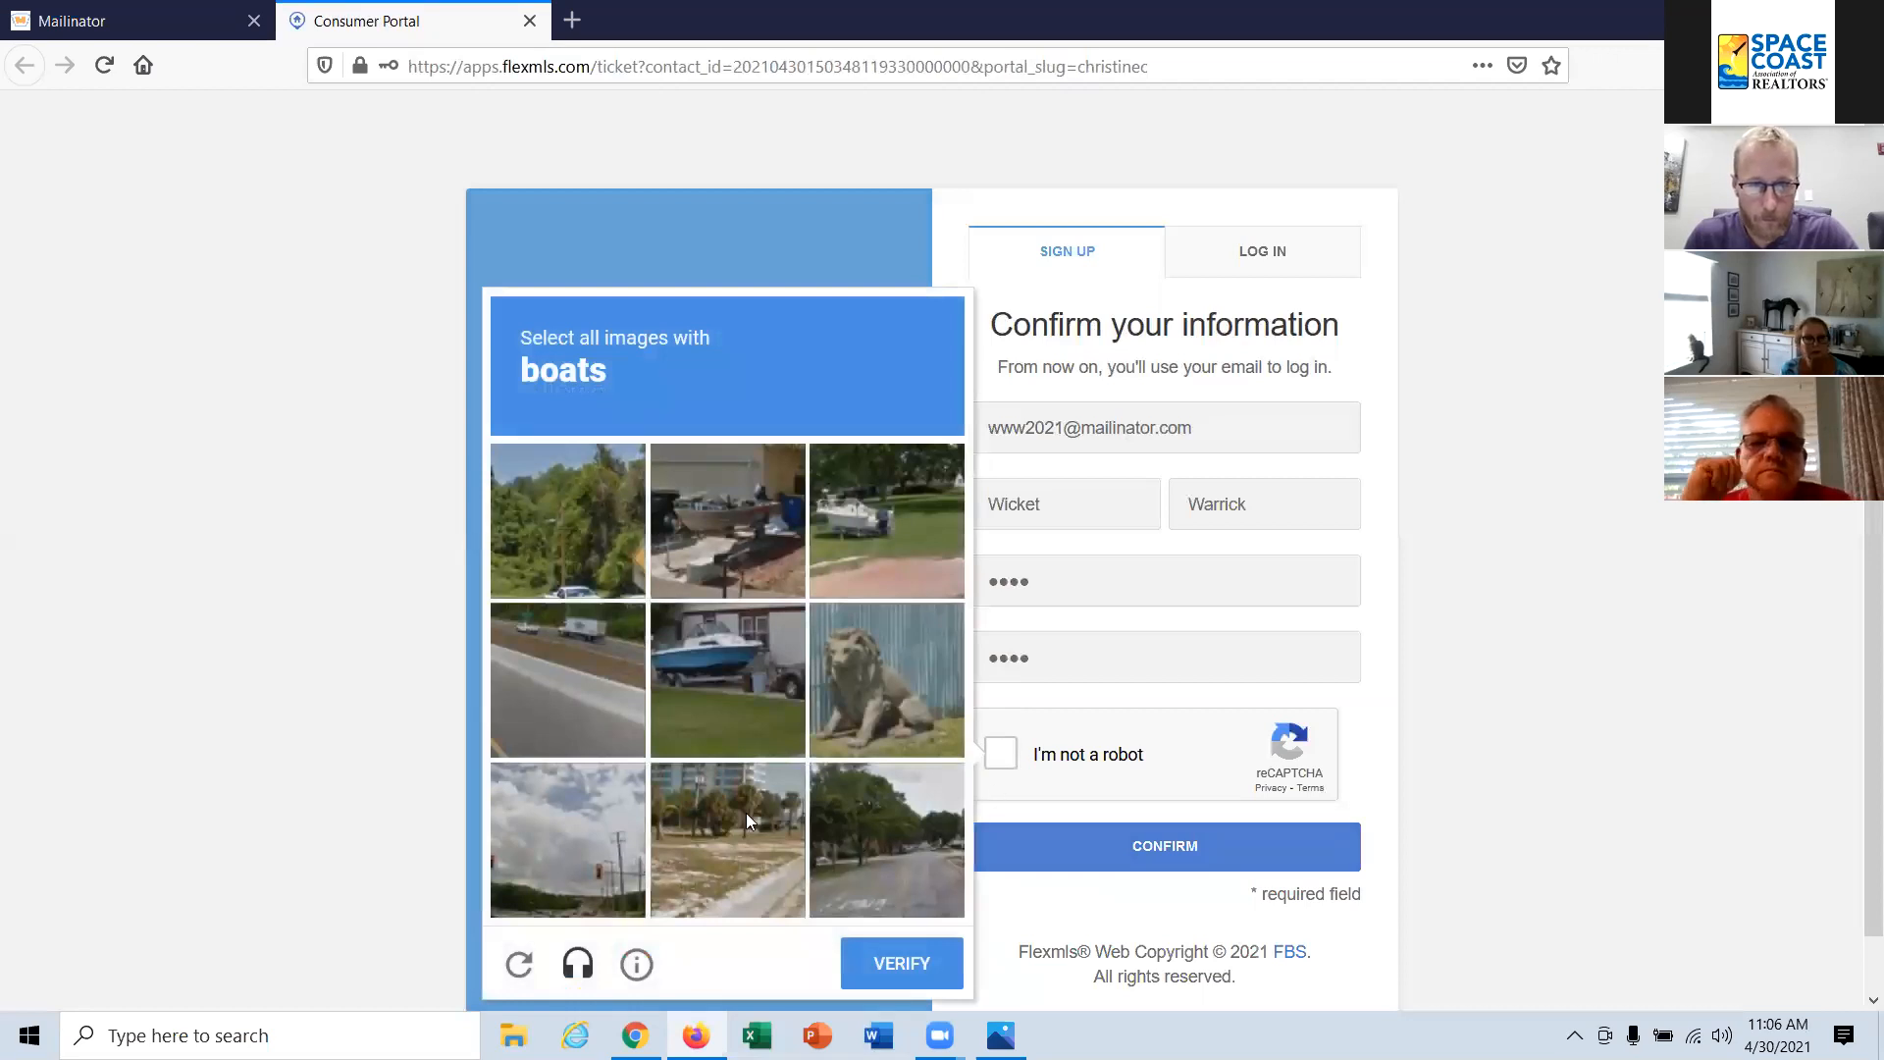
pyautogui.click(728, 677)
pyautogui.click(736, 534)
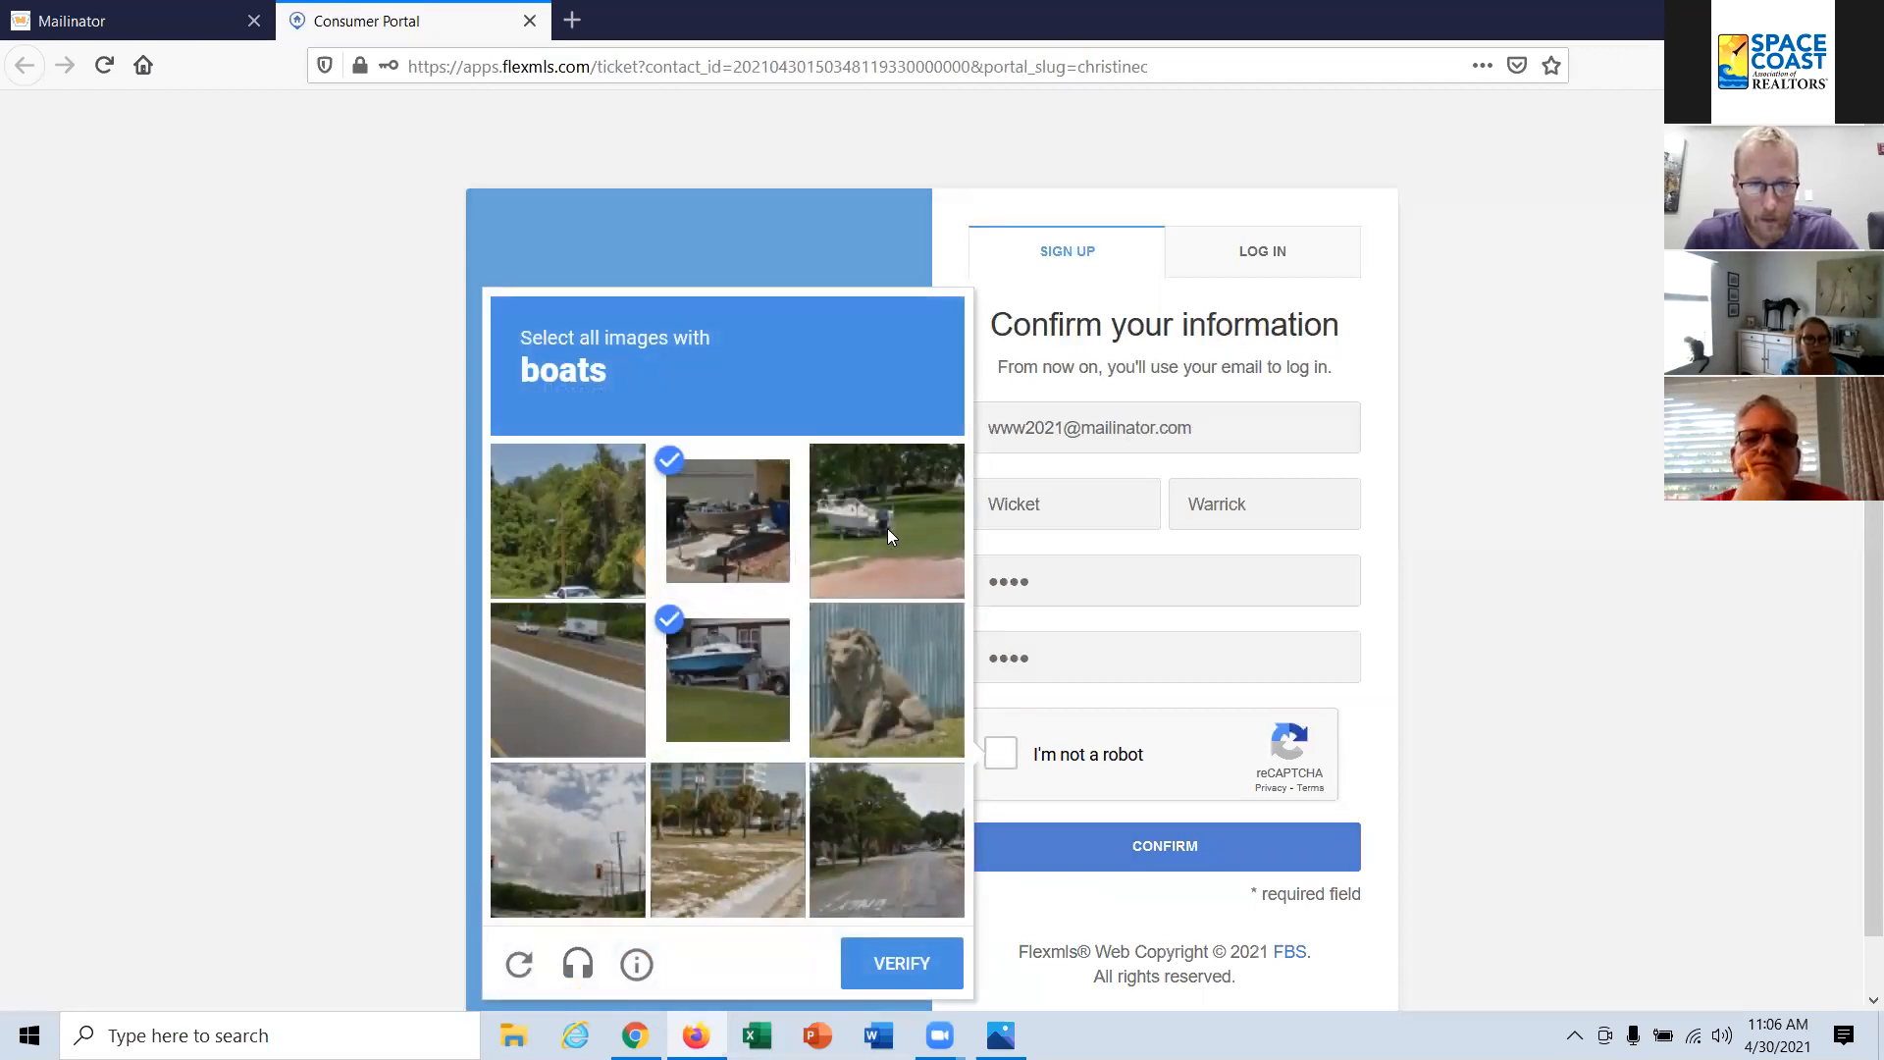
pyautogui.click(896, 520)
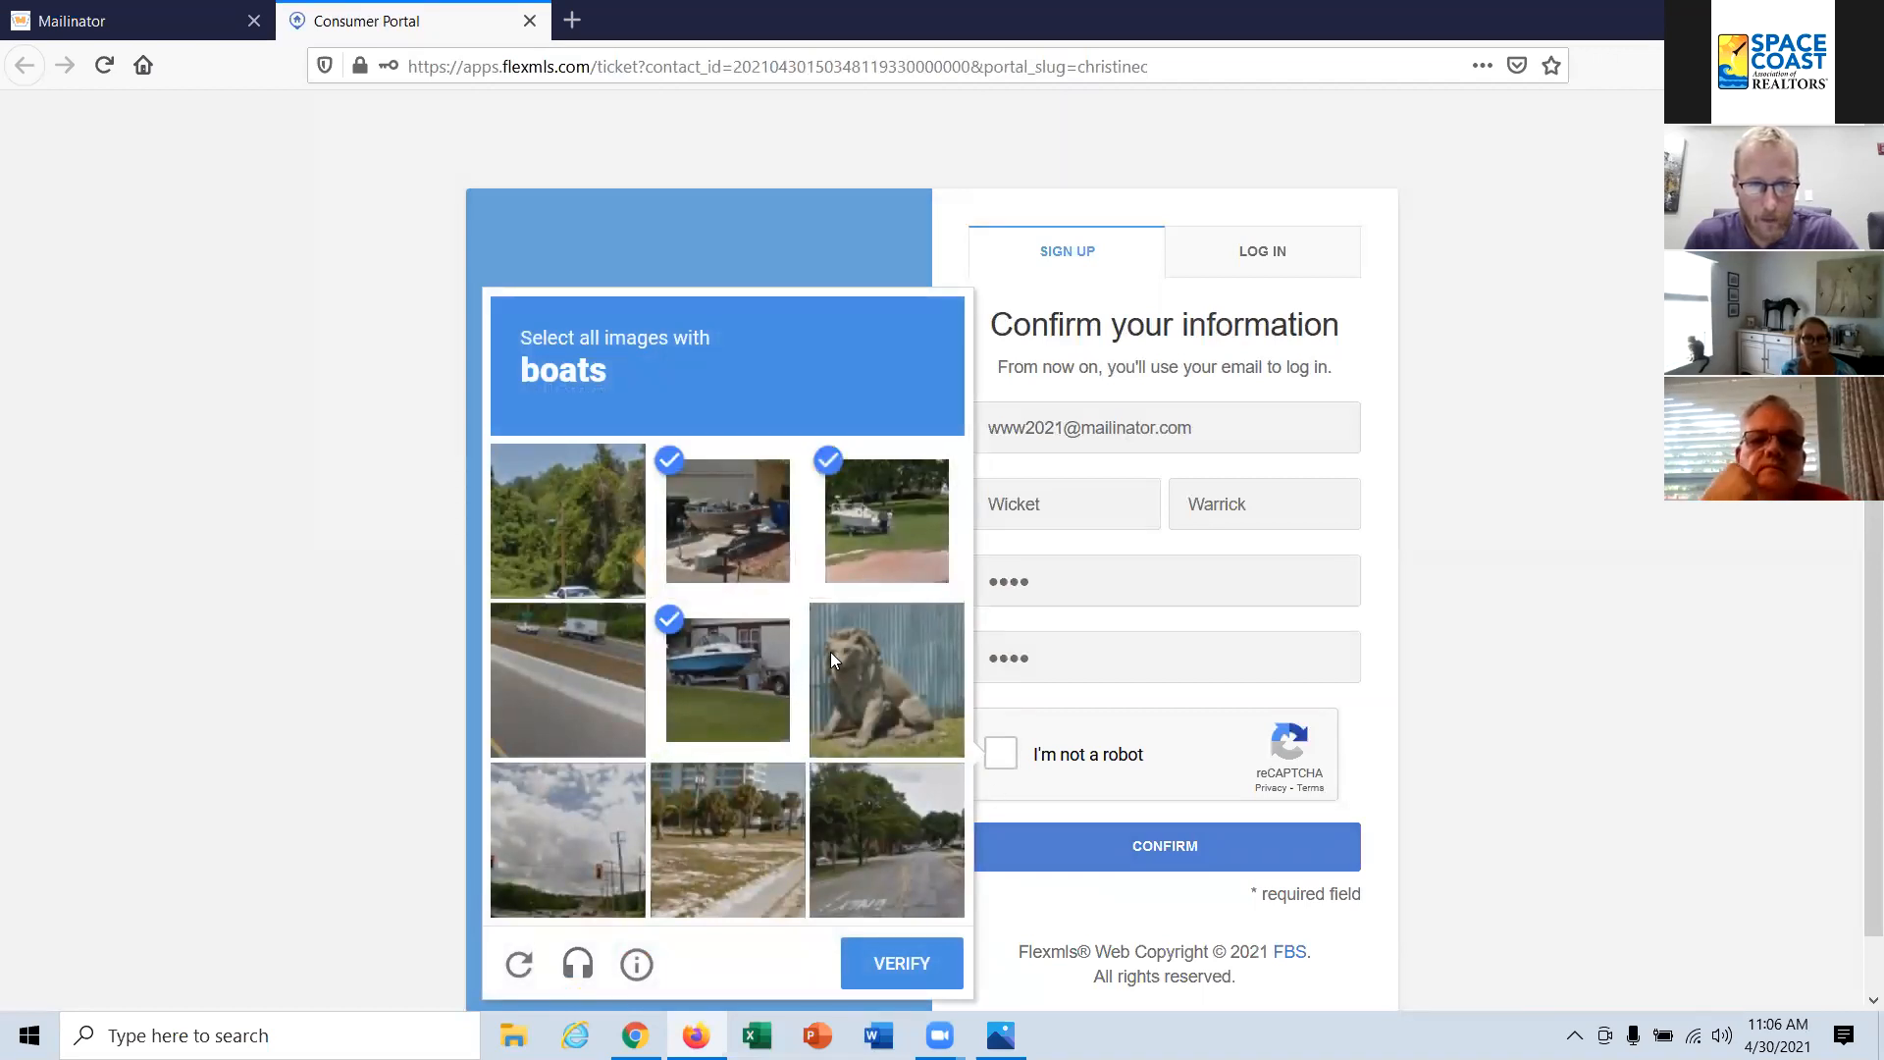
pyautogui.click(901, 966)
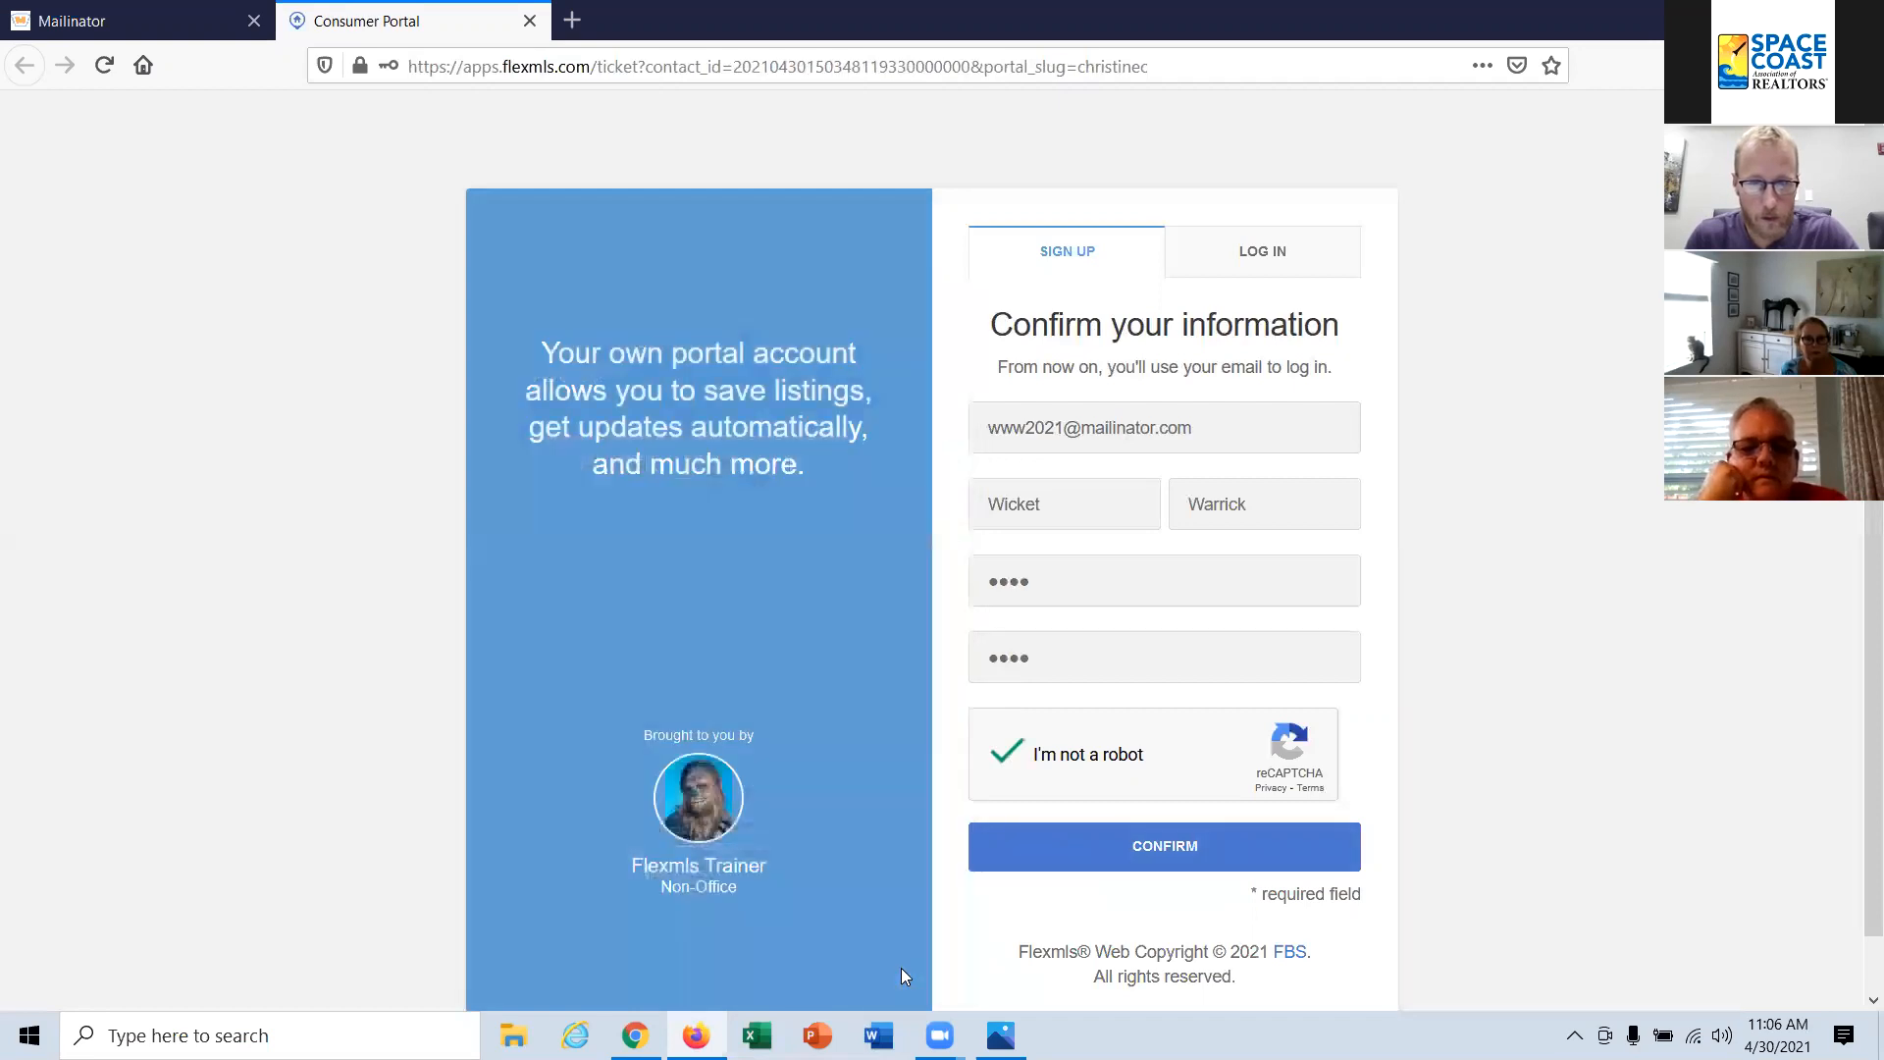
pyautogui.click(1151, 849)
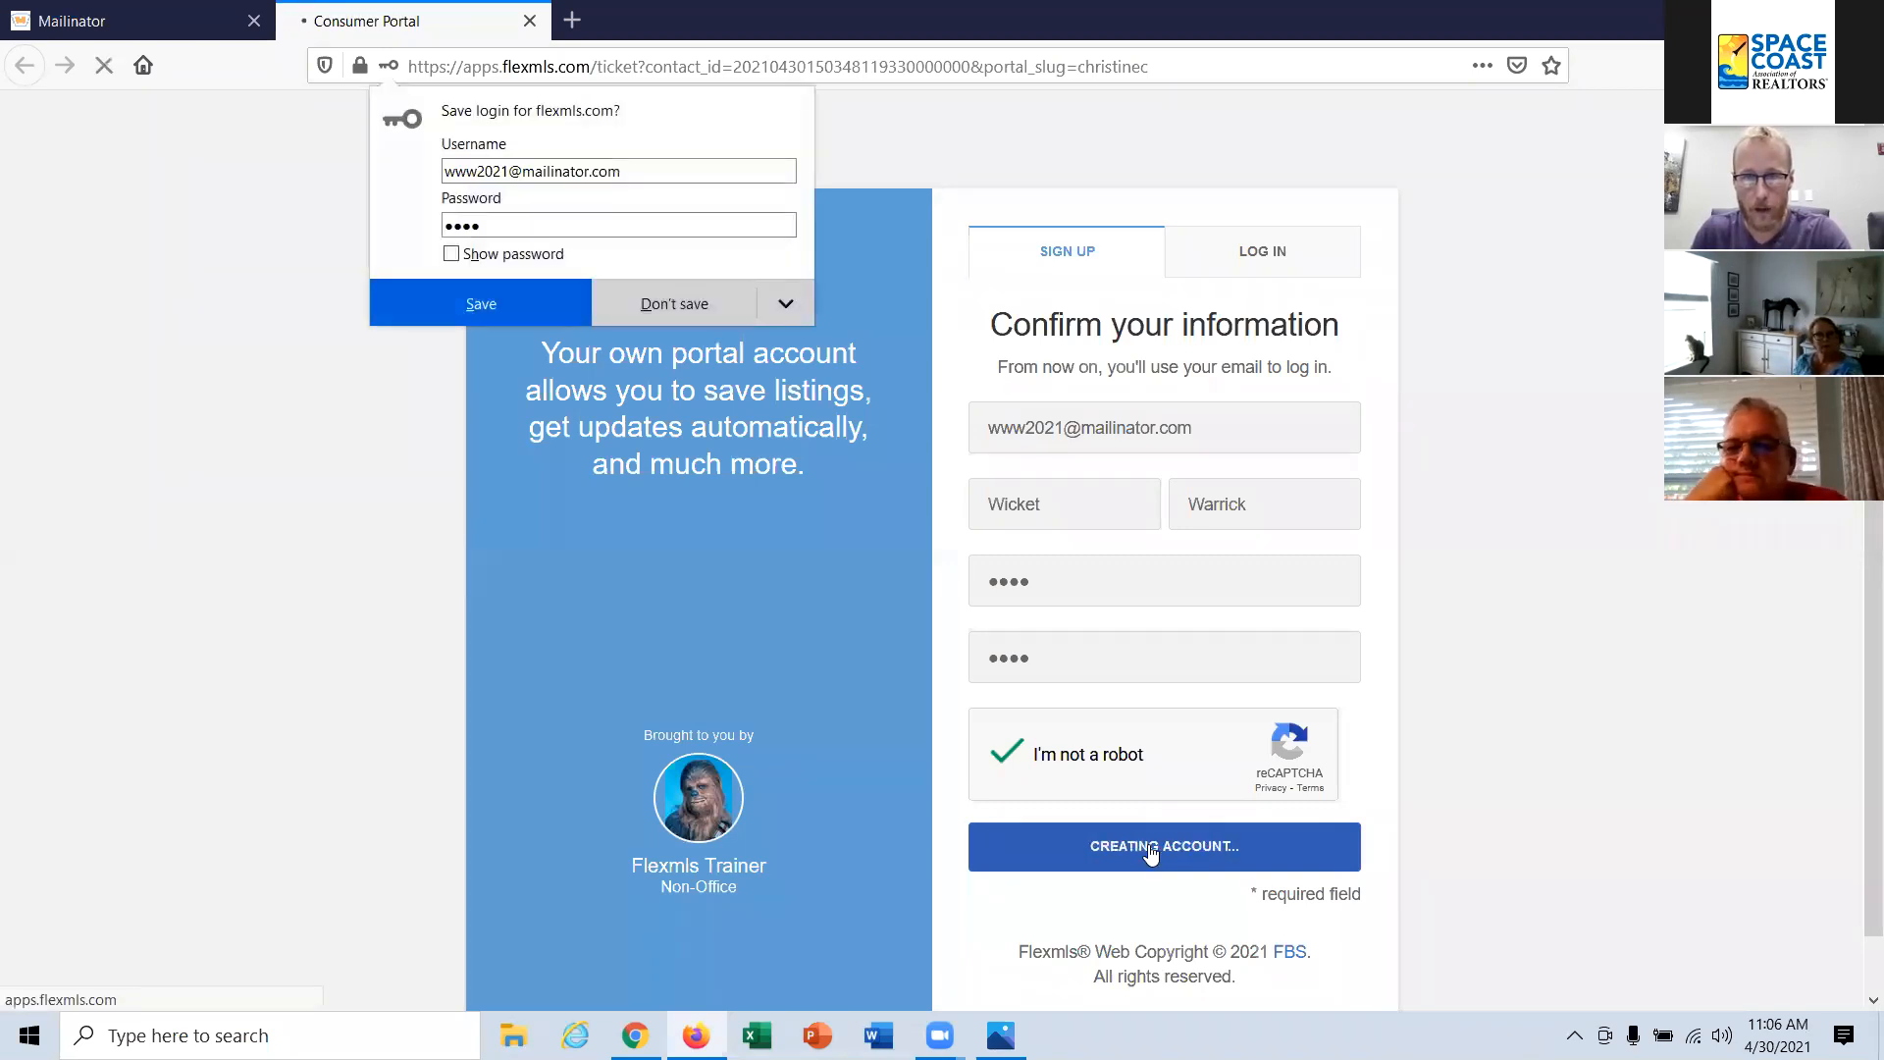
pyautogui.click(750, 285)
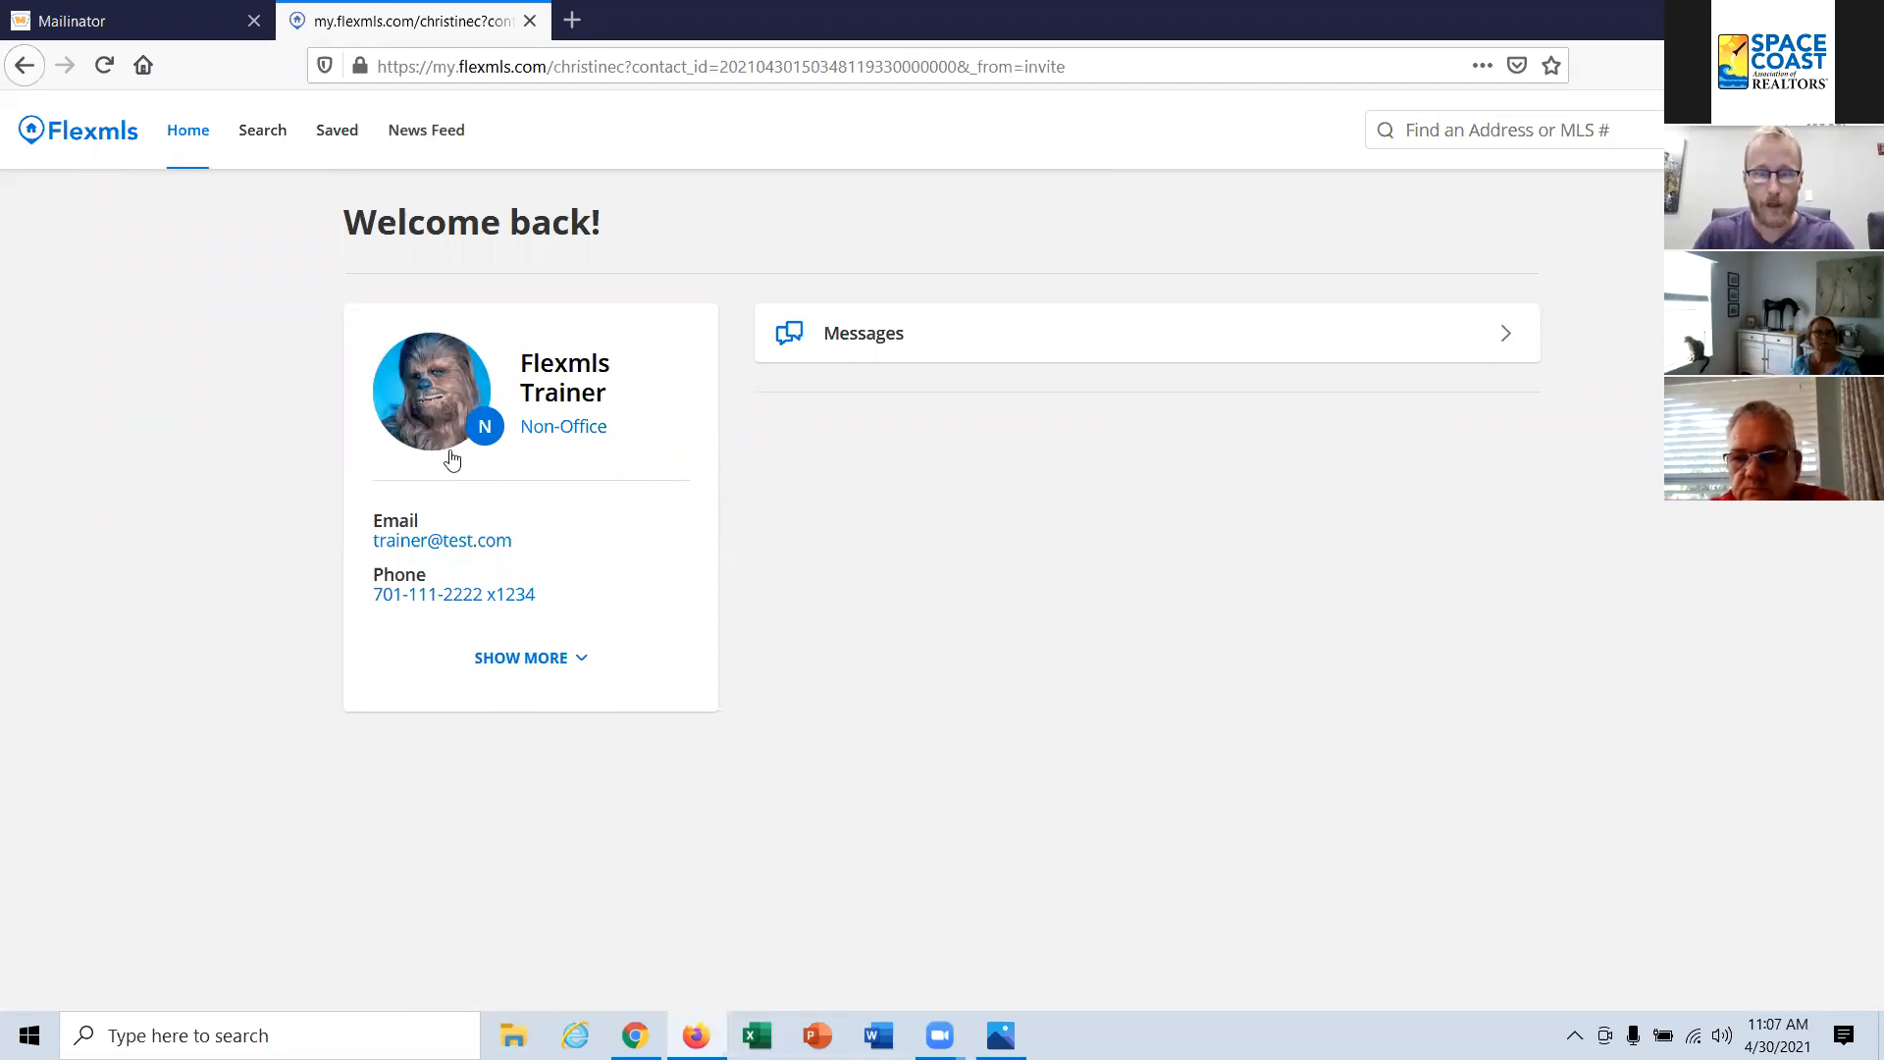
# Step: Shrink the Firefox window to a narrow, phone-like width, place it mid-desktop, and minimize the Zoom sign-in window covering it
pyautogui.click(1800, 20)
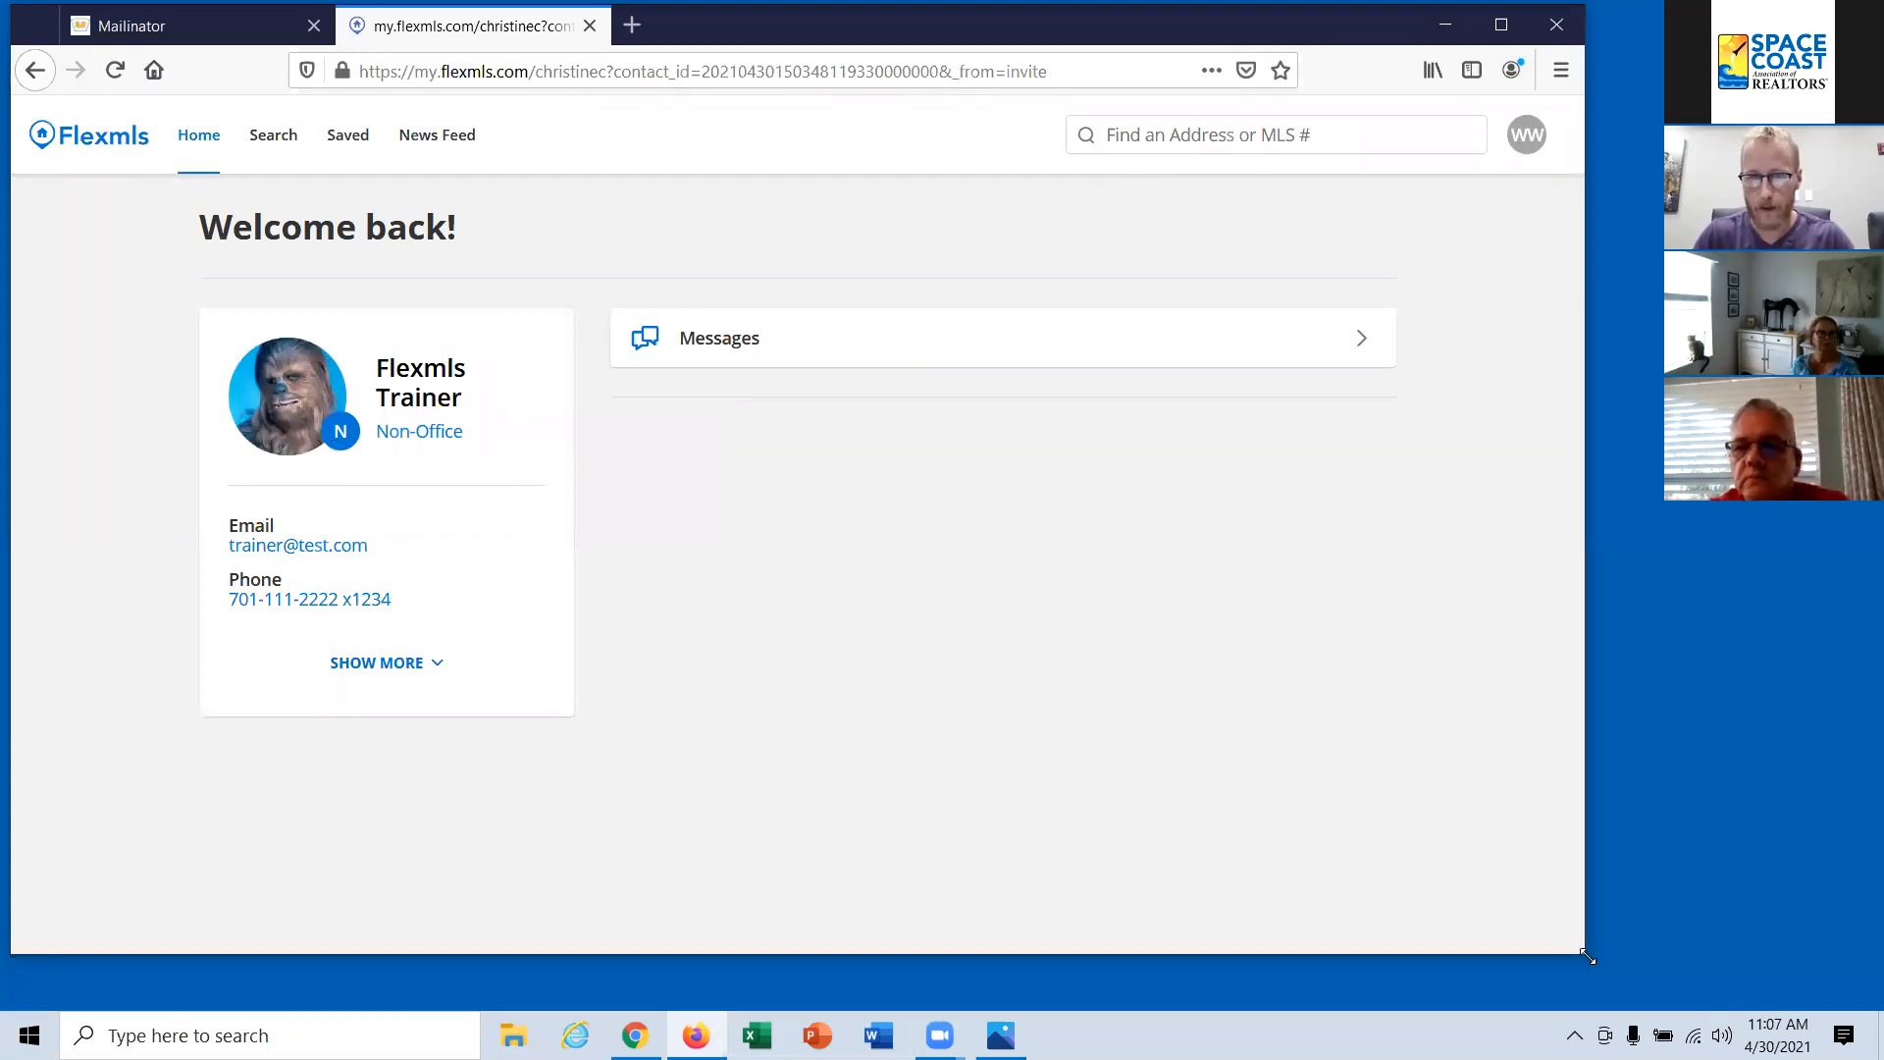
pyautogui.moveTo(1587, 957); pyautogui.dragTo(567, 950)
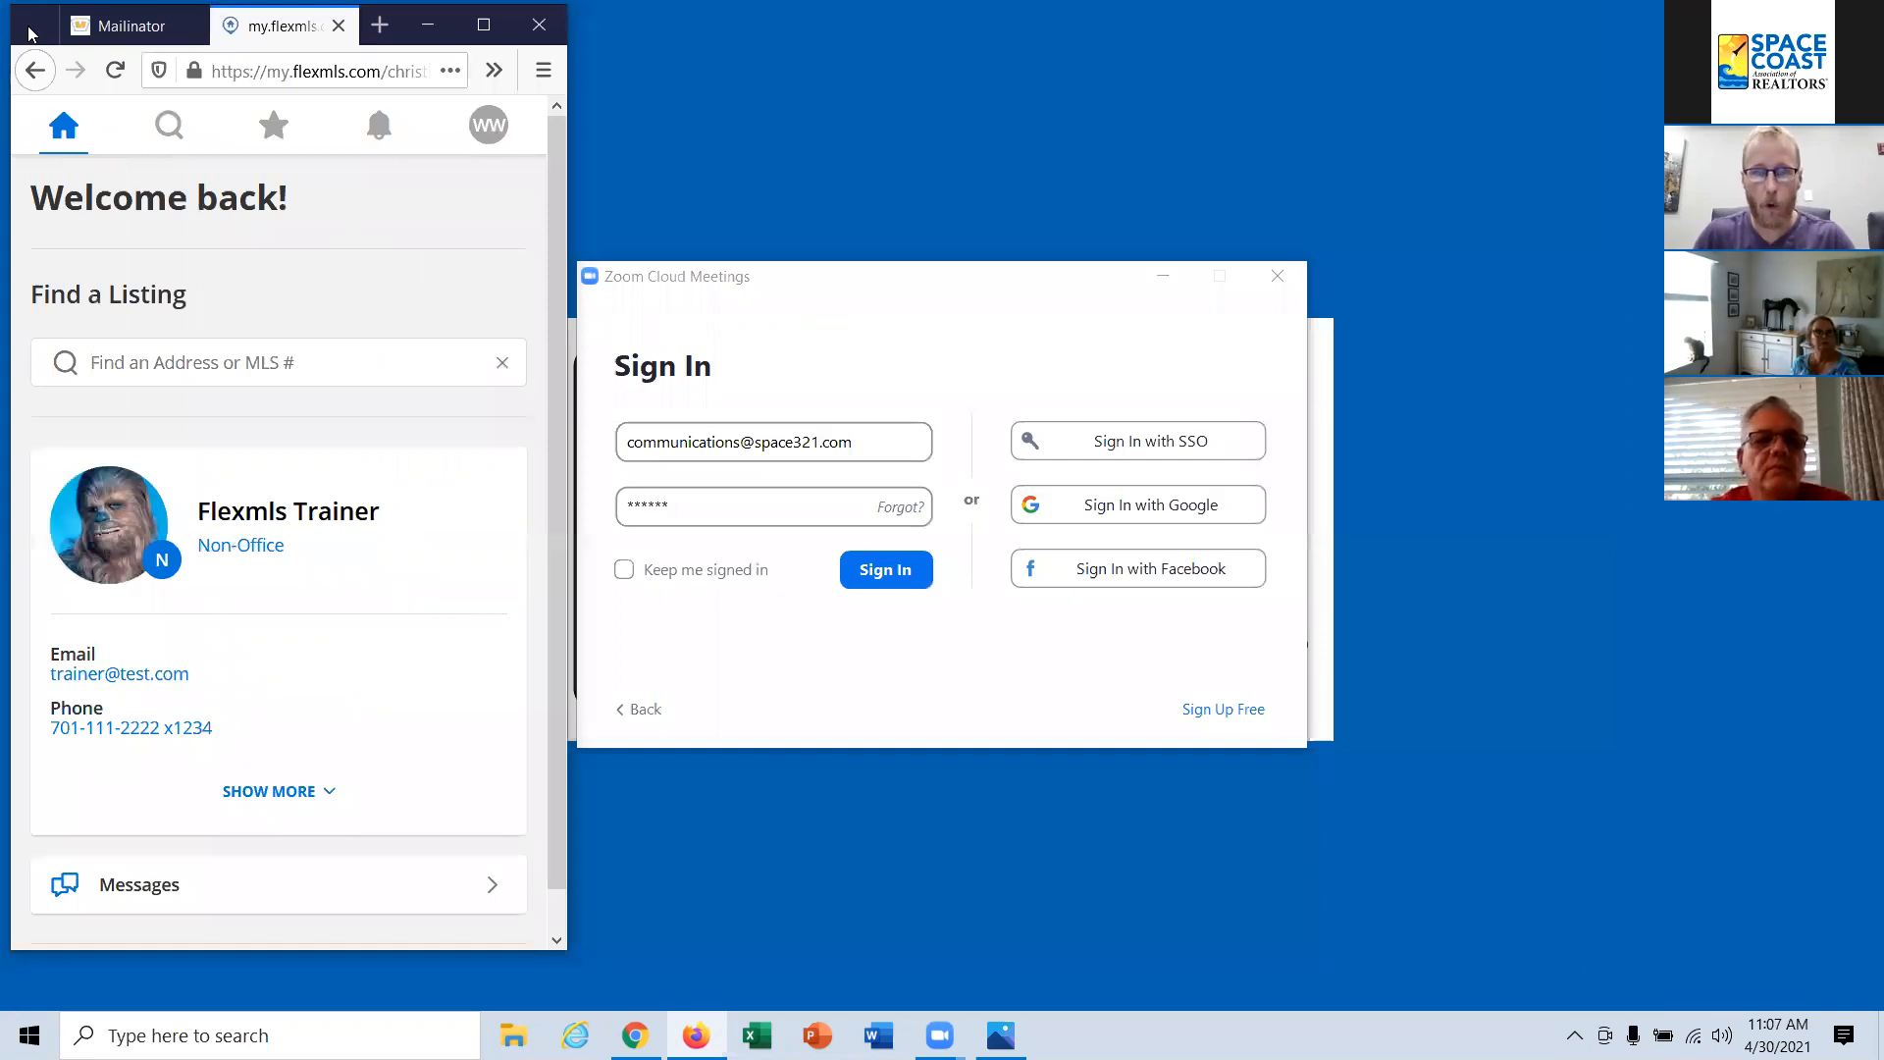
pyautogui.moveTo(30, 33); pyautogui.dragTo(675, 56)
pyautogui.click(1245, 340)
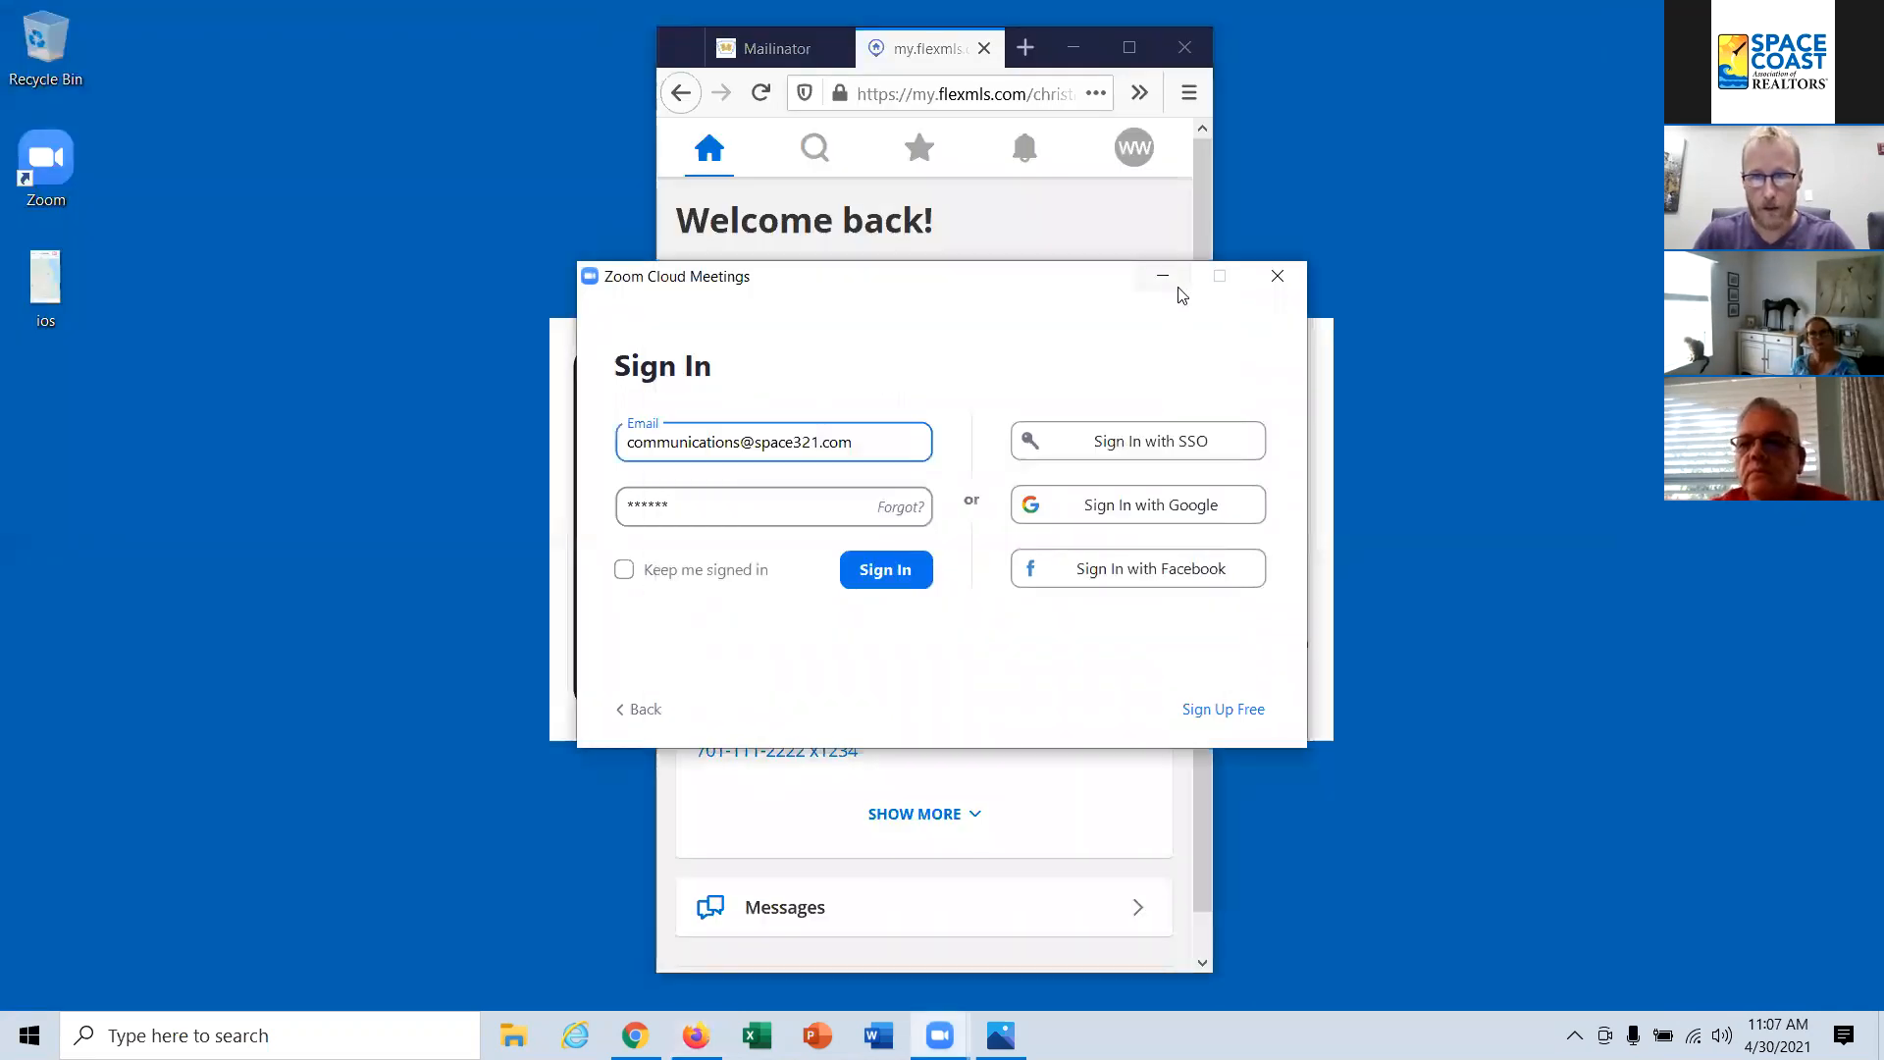
pyautogui.click(1163, 276)
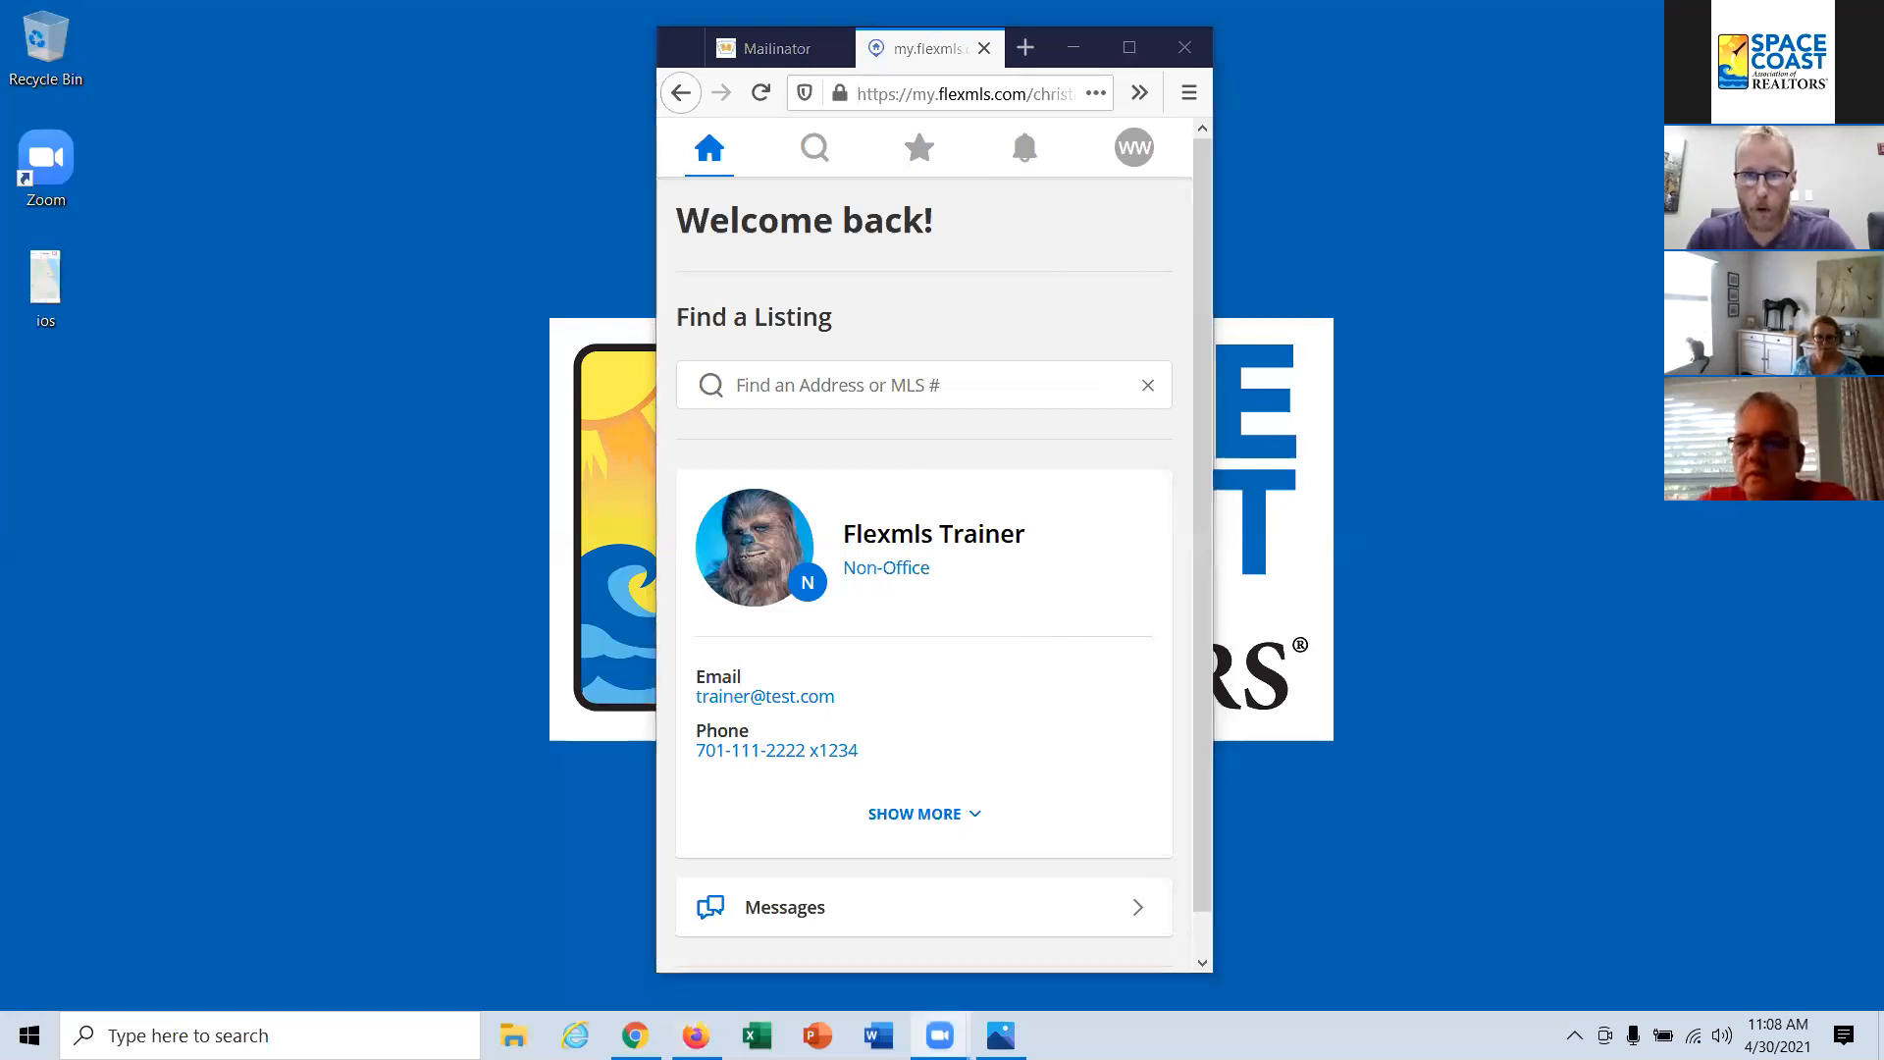
pyautogui.click(673, 43)
pyautogui.moveTo(673, 43); pyautogui.dragTo(675, 60)
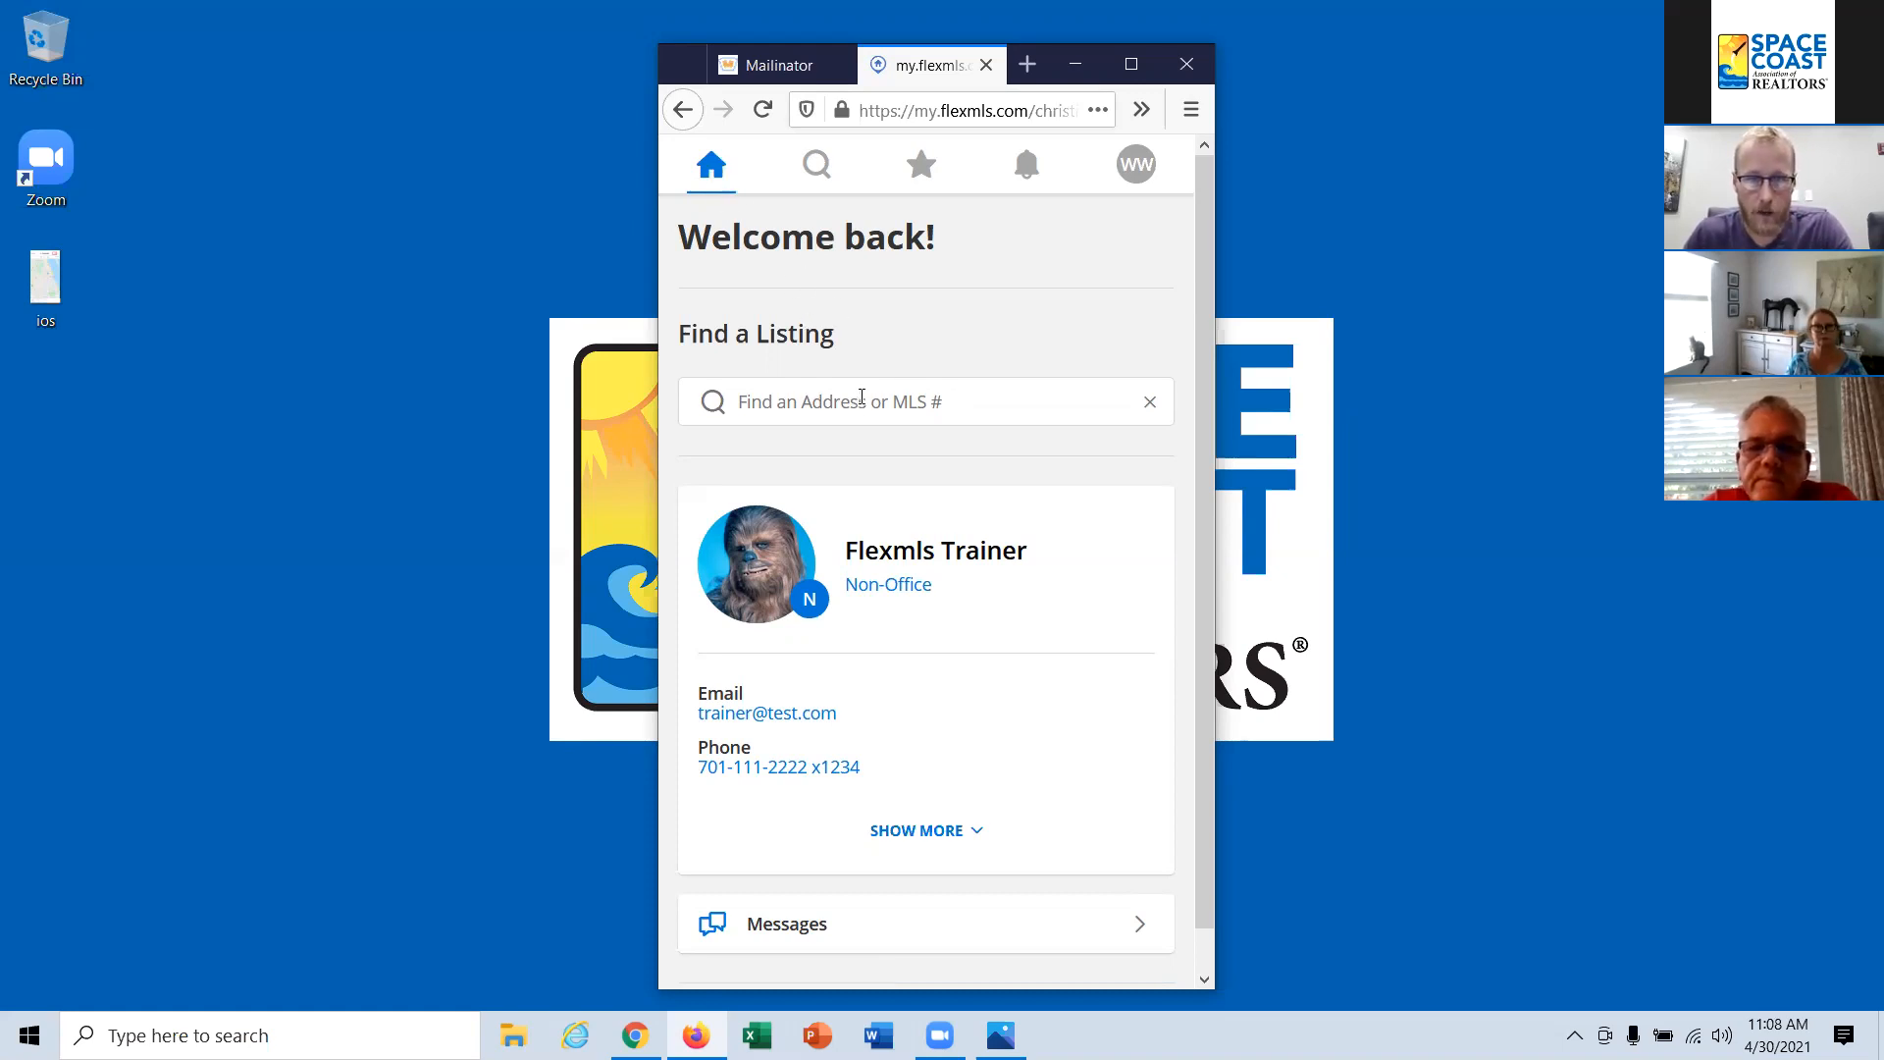
# Step: Look over the portal home page, and open the filters of the portal's listing search
pyautogui.scroll(-1, 862, 396)
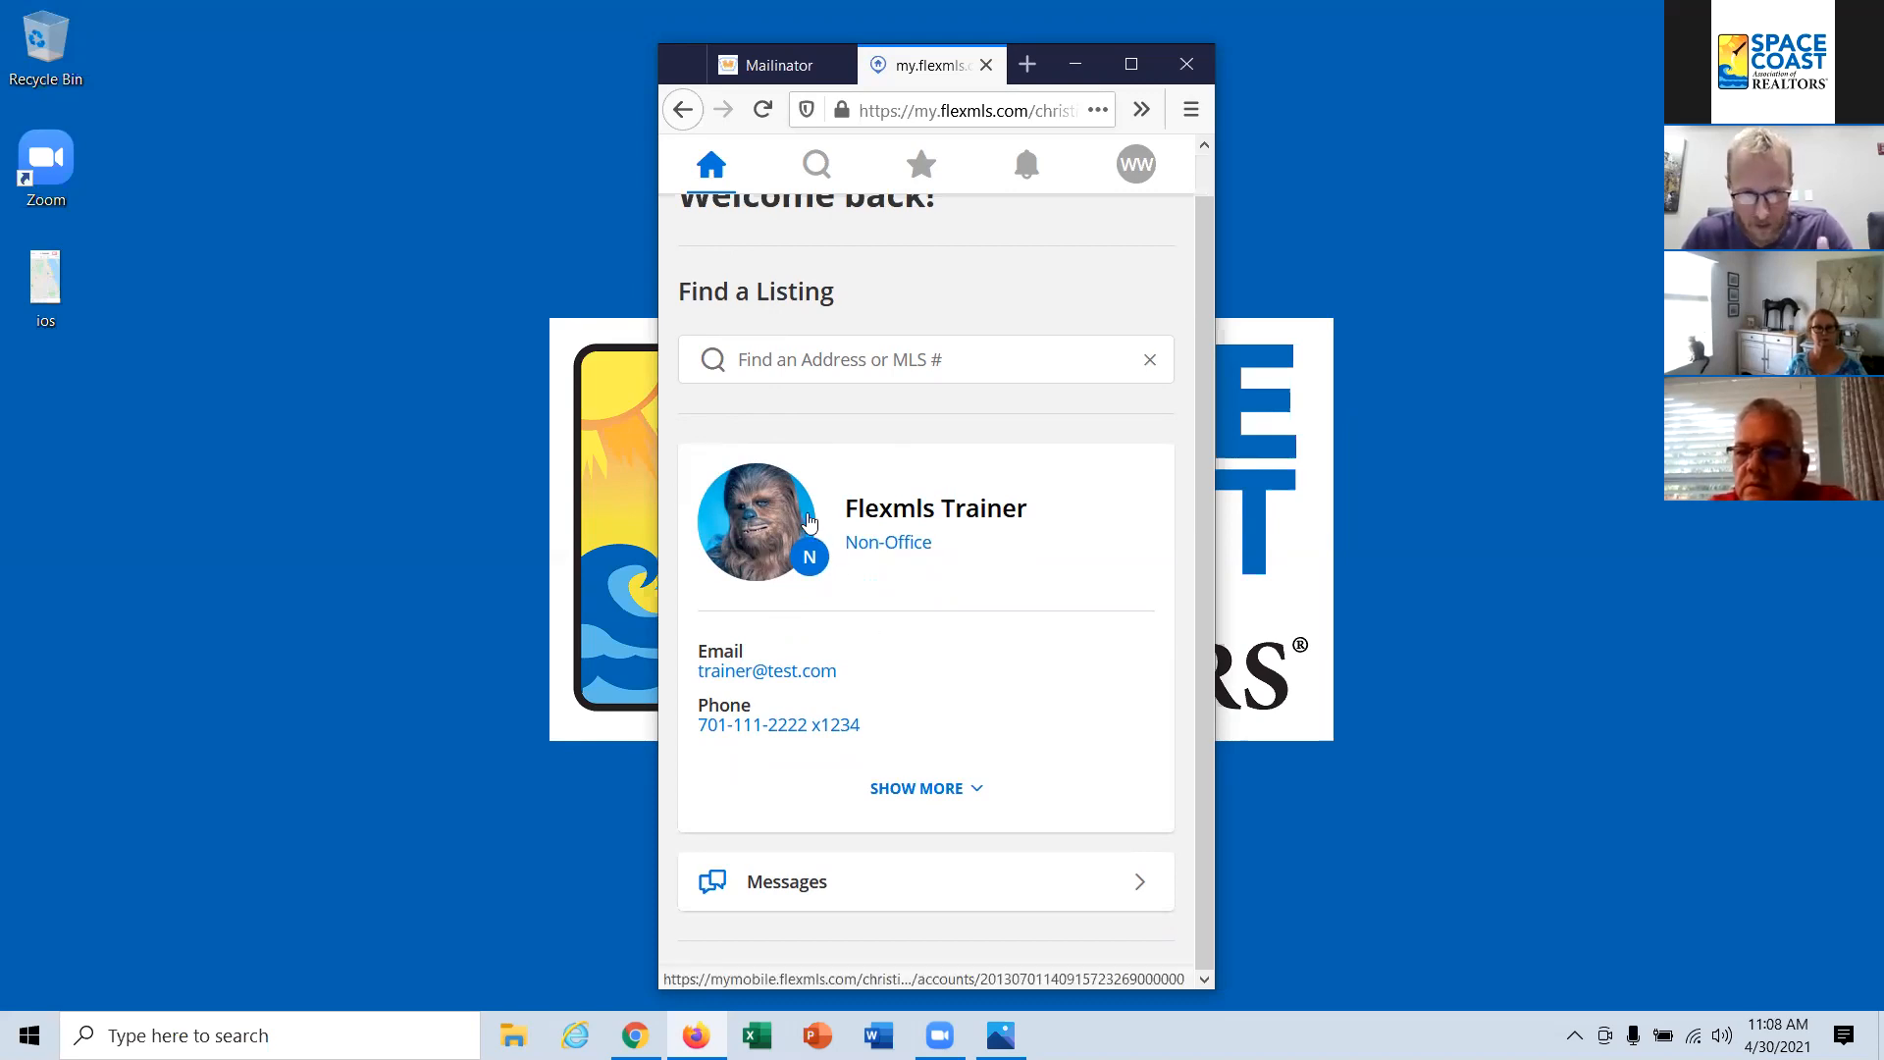
pyautogui.scroll(1, 916, 533)
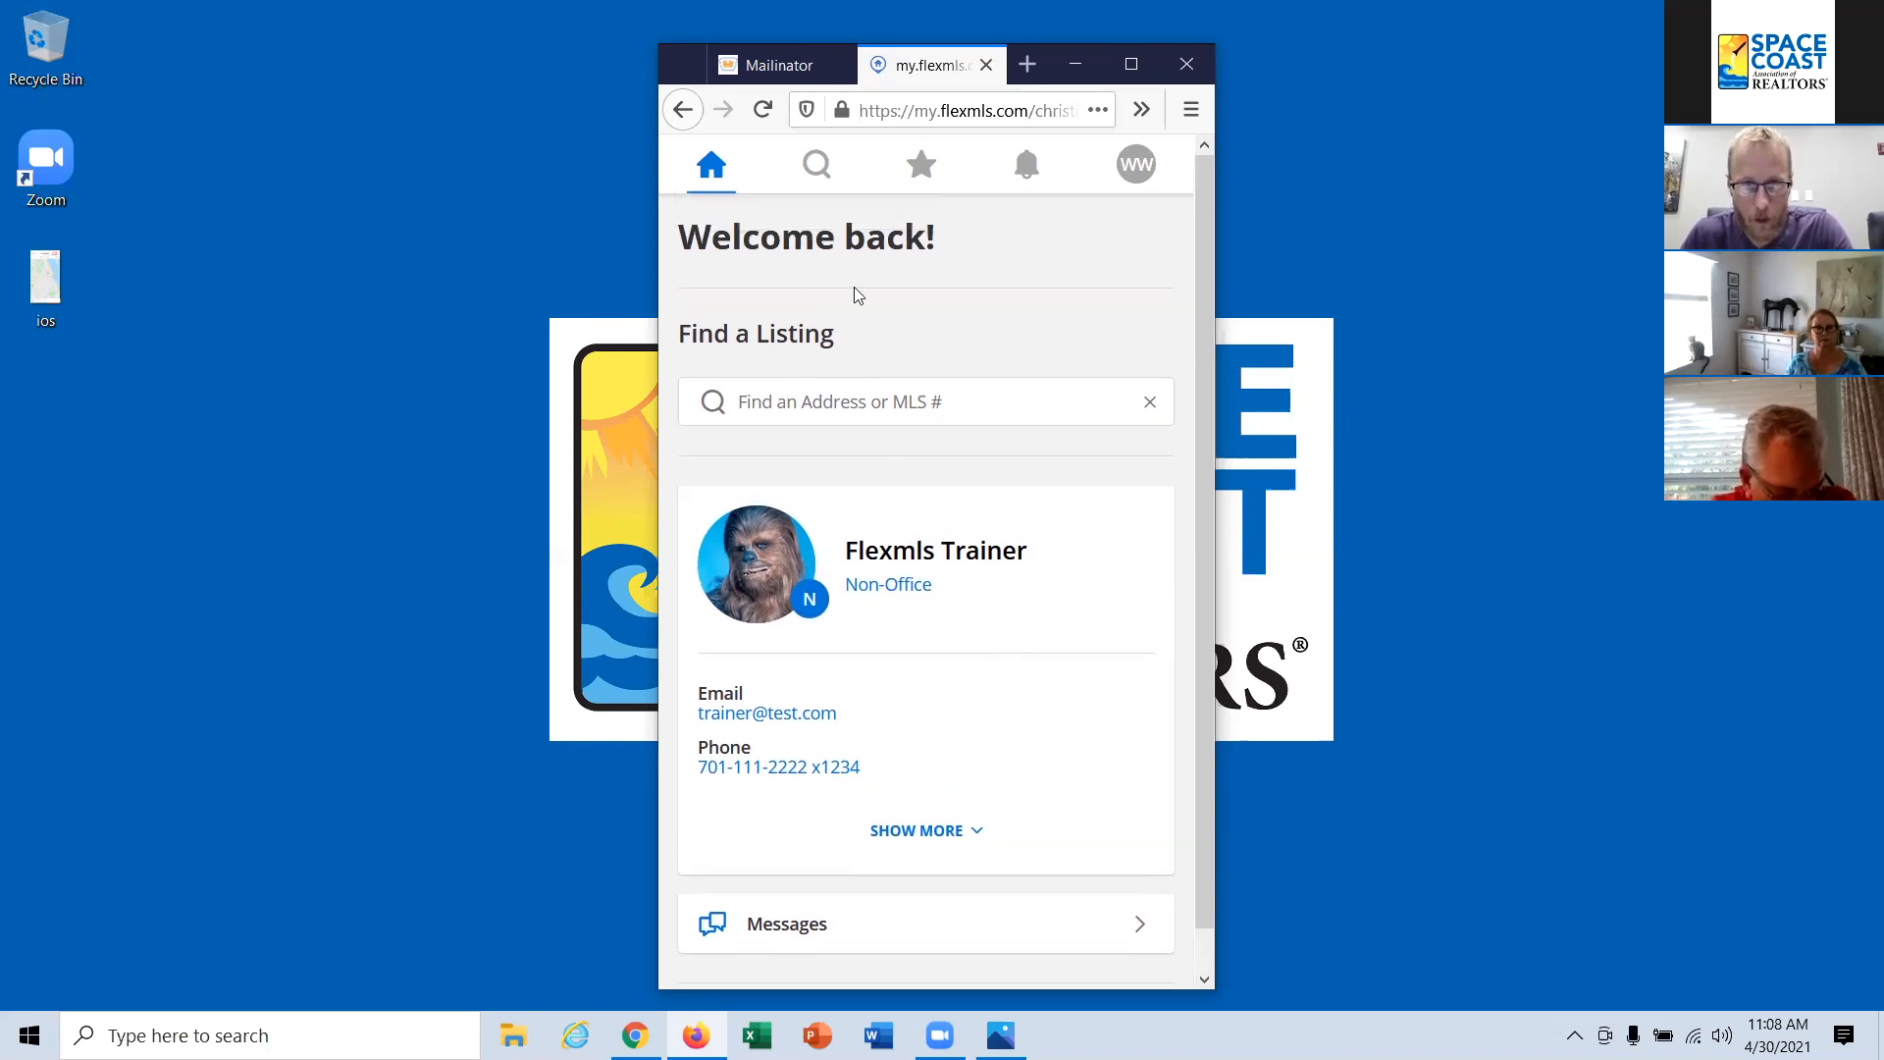
pyautogui.click(820, 170)
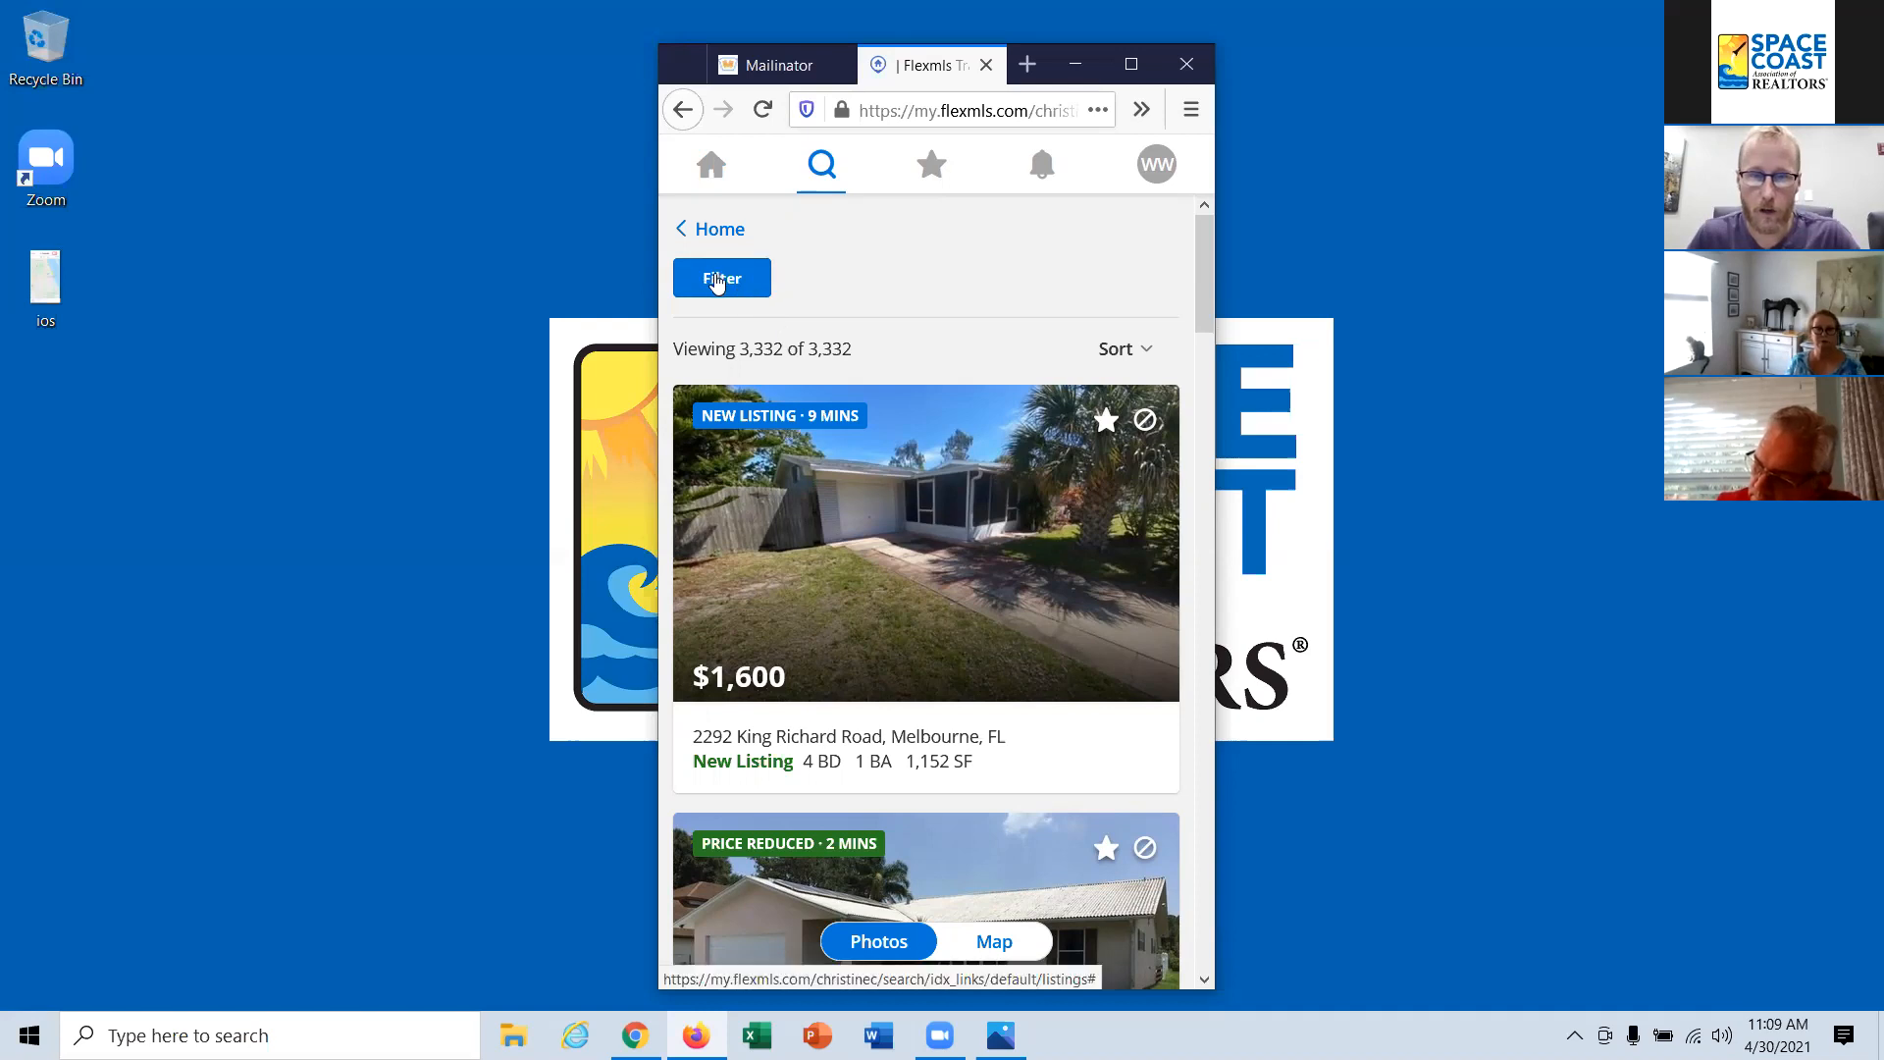
pyautogui.click(718, 280)
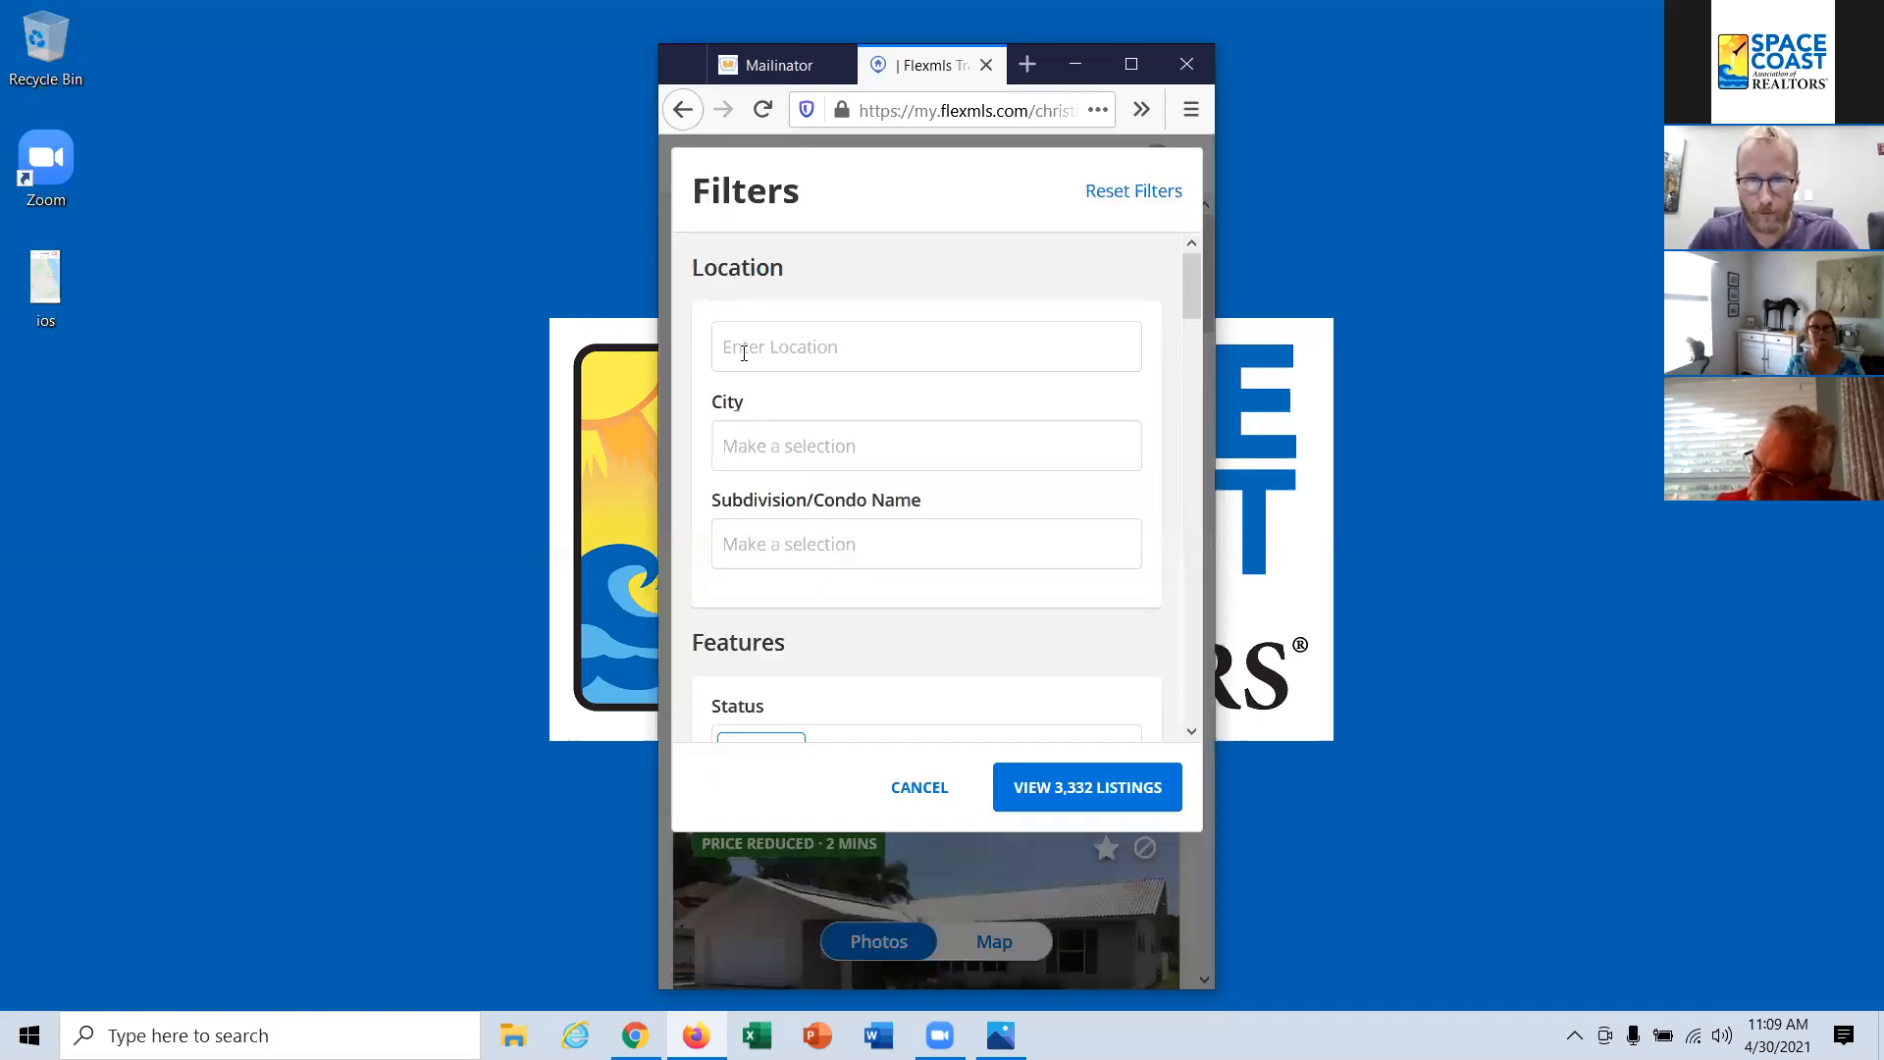
# Step: Filter the listing search by the city Indian Harbour Beach
pyautogui.click(876, 447)
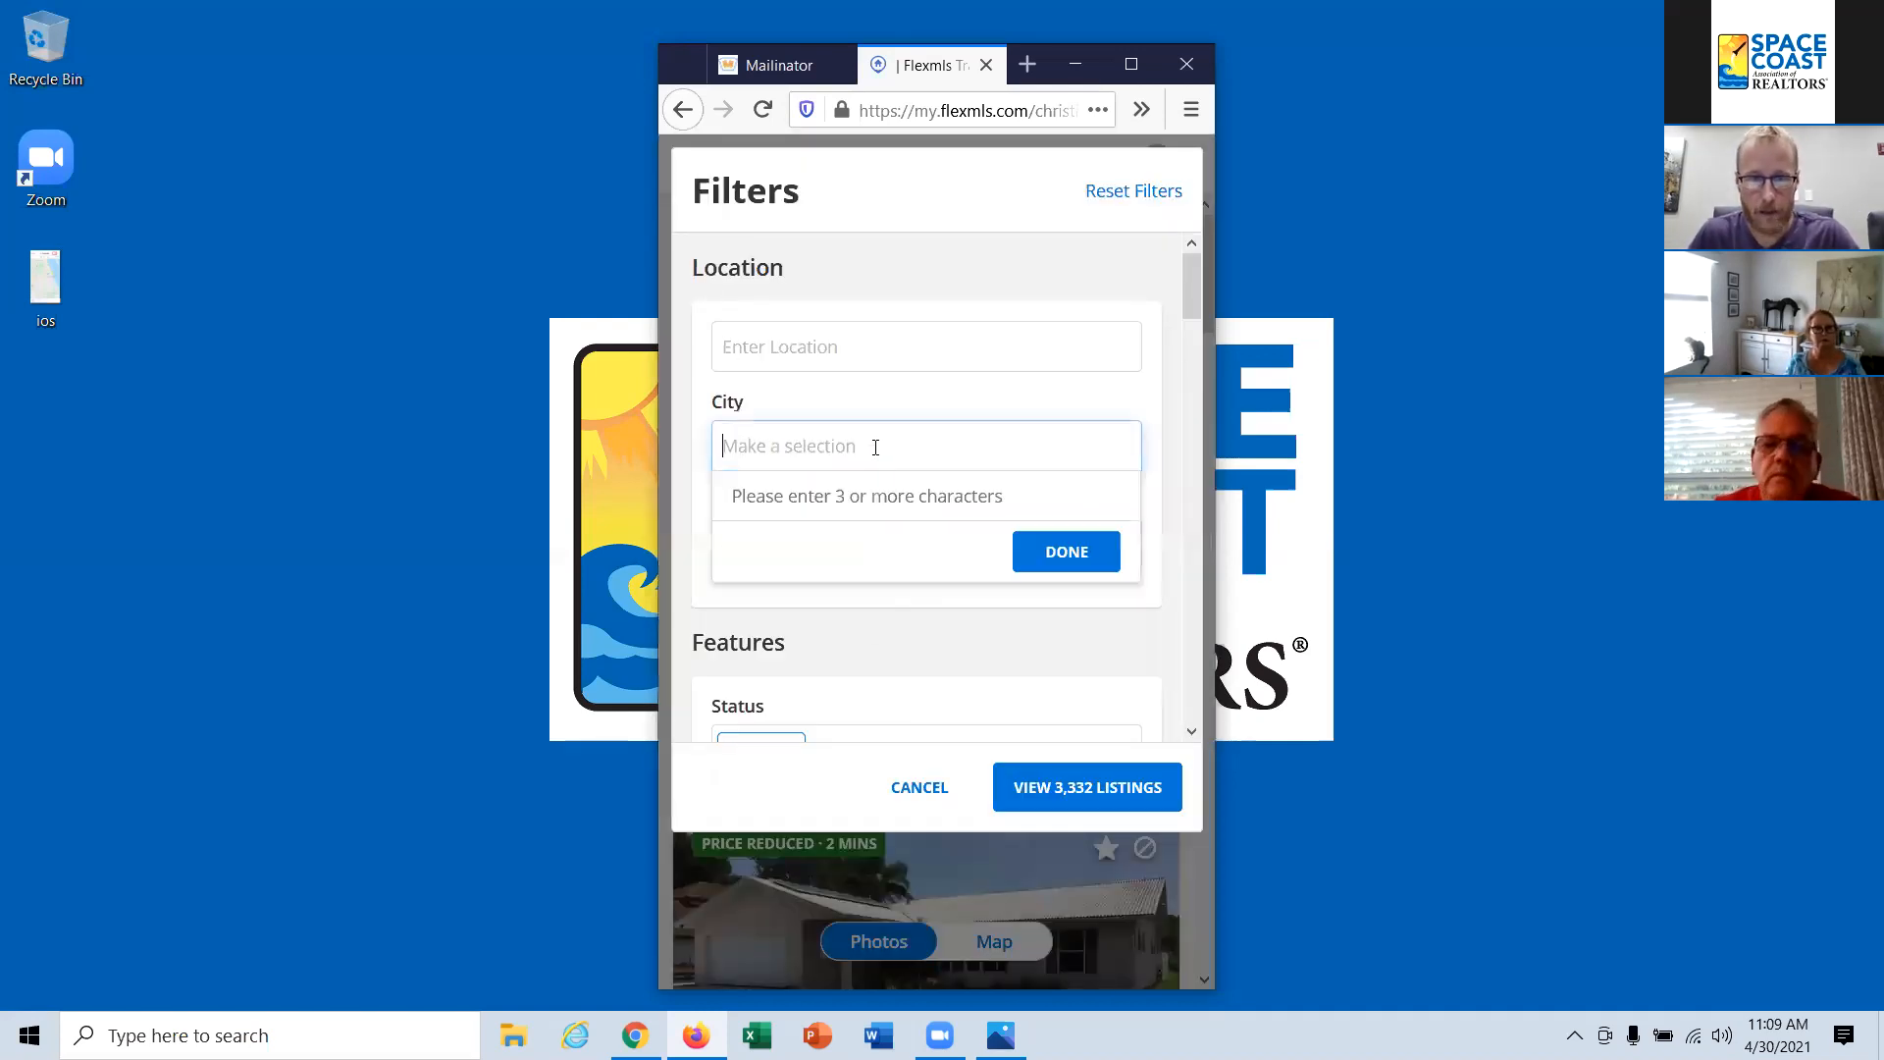
pyautogui.write('infian')
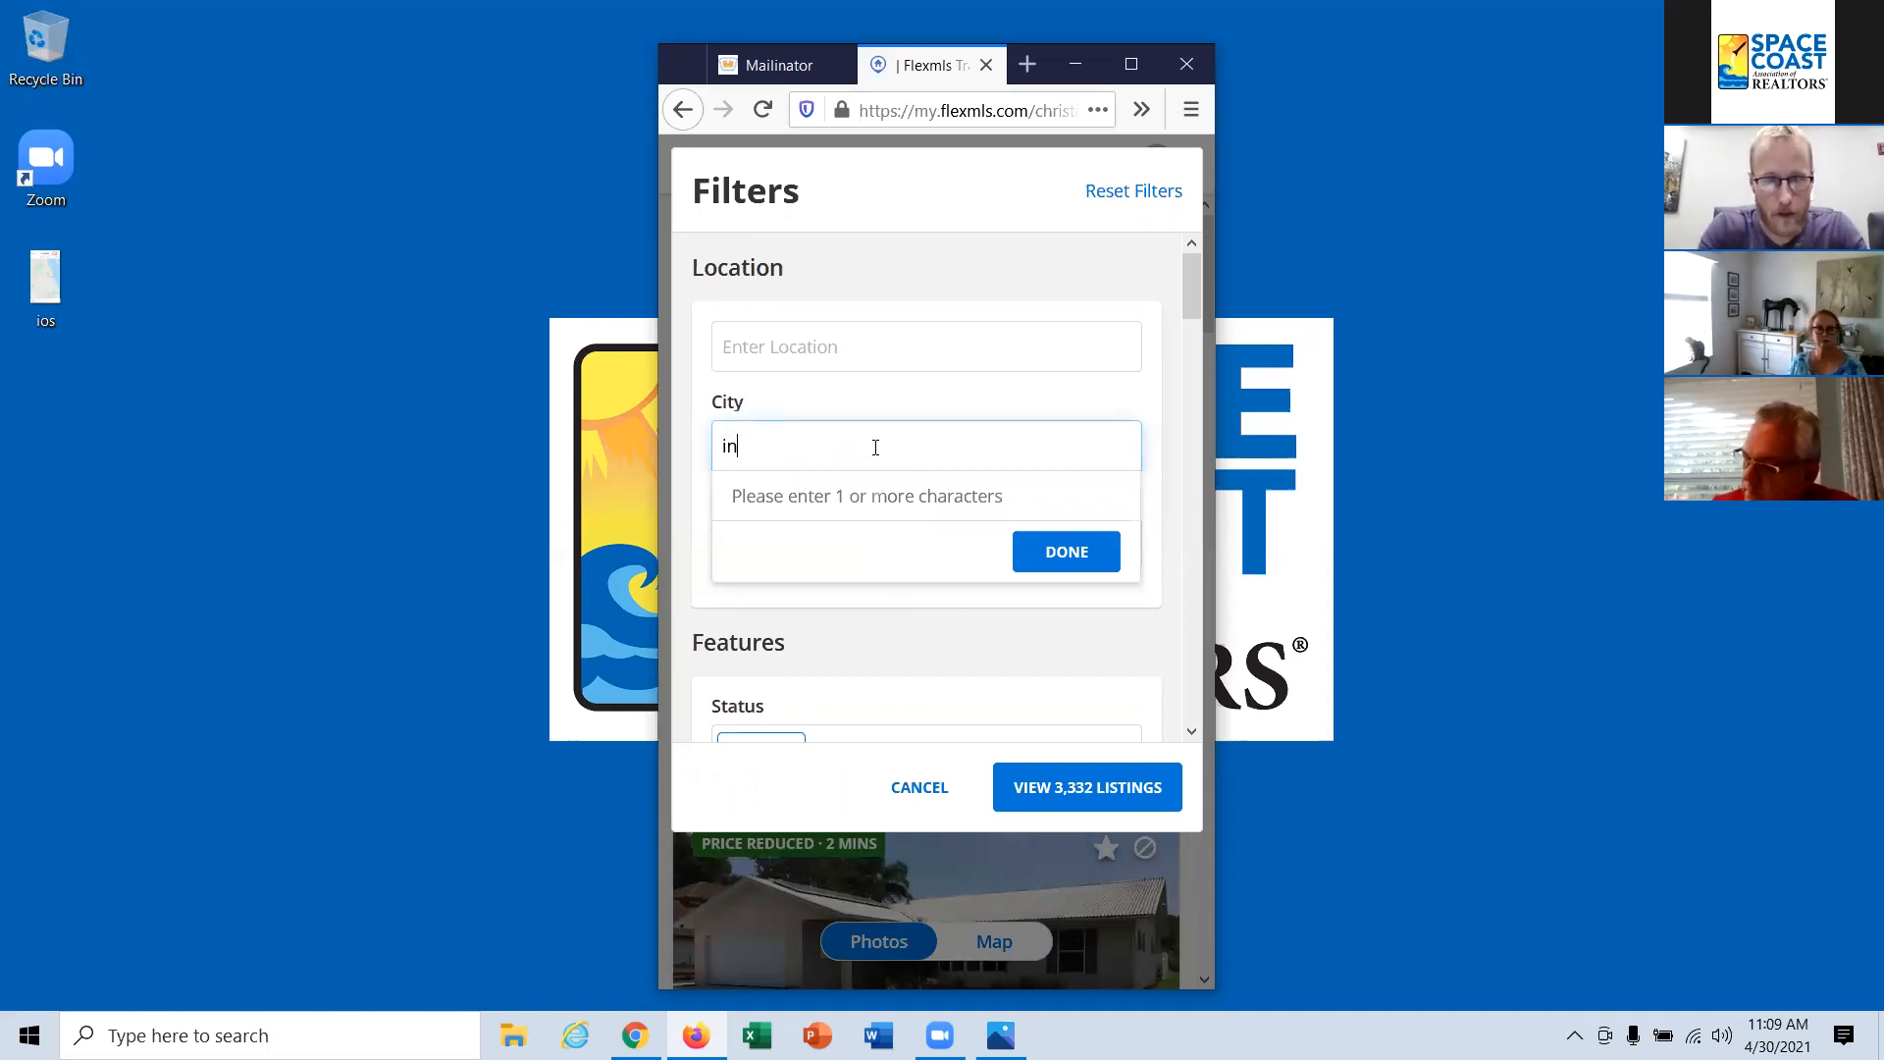
pyautogui.press('BackSpace')
pyautogui.press('BackSpace')
pyautogui.press('BackSpace')
pyautogui.press('BackSpace')
pyautogui.write('dian har')
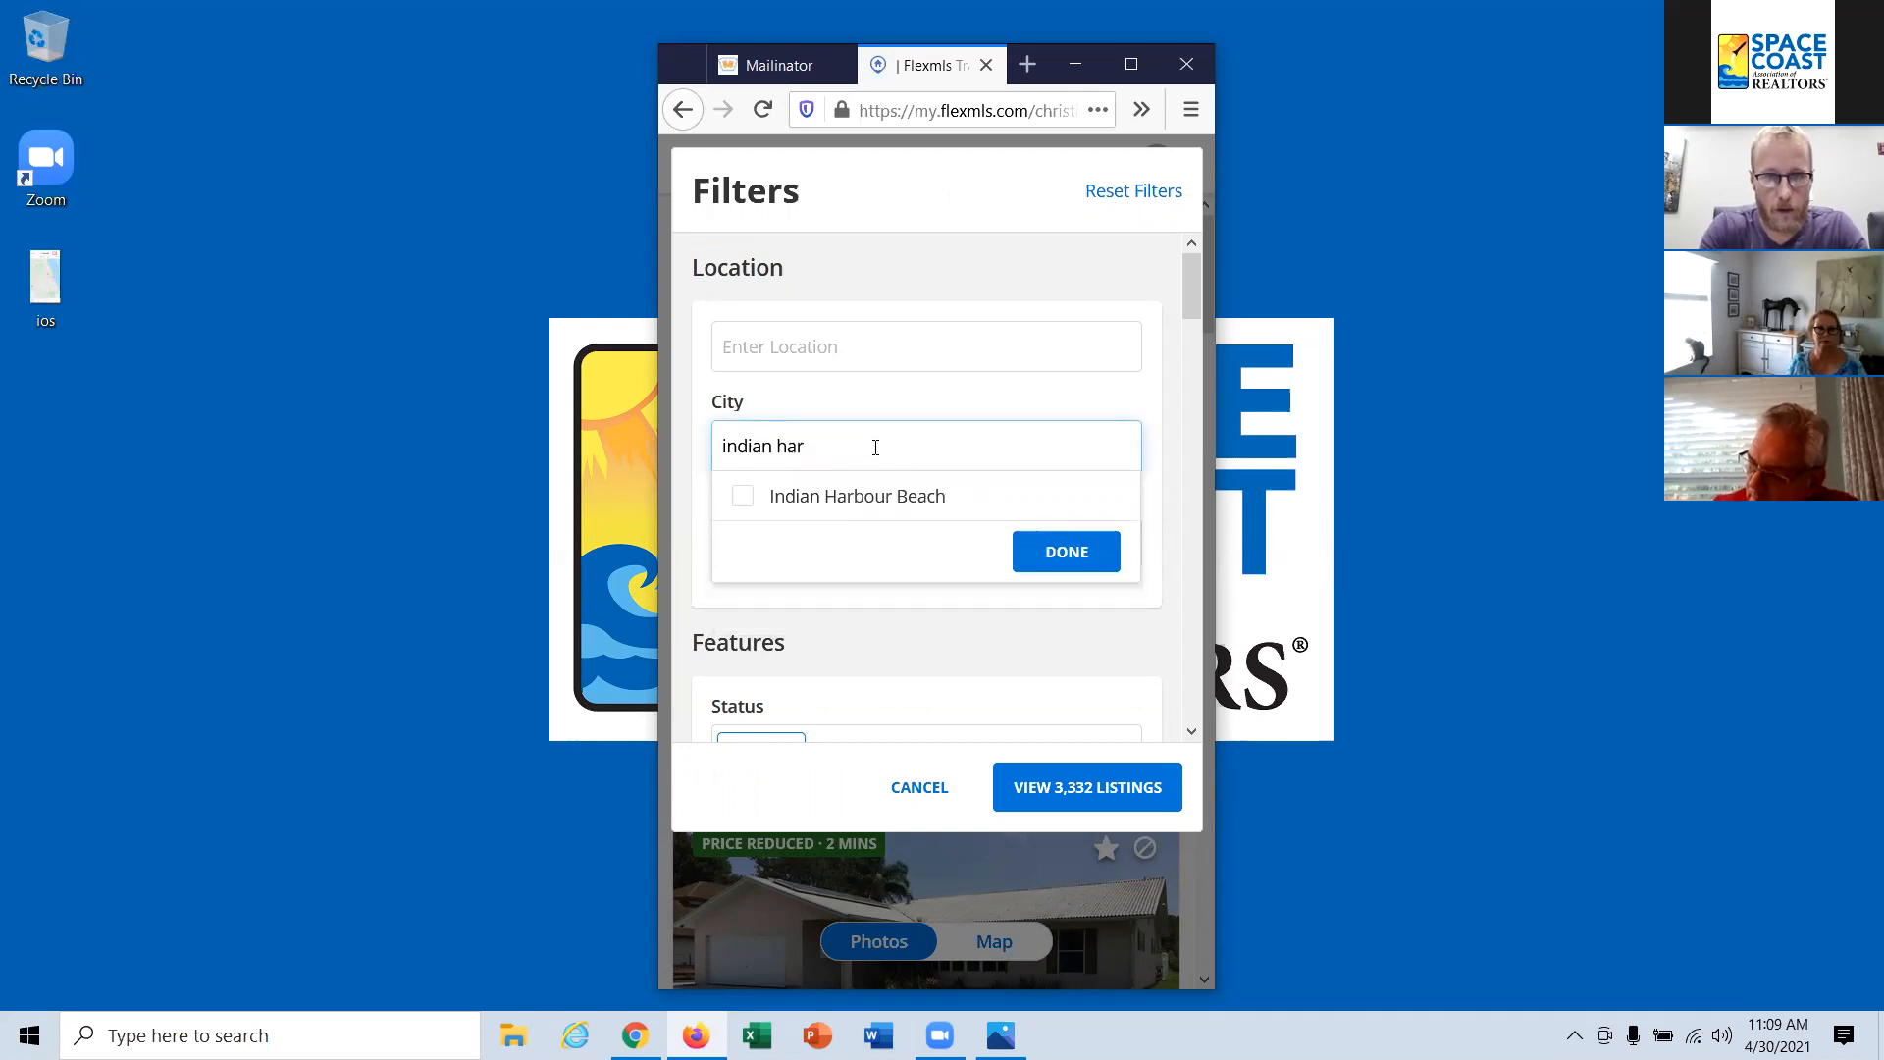
pyautogui.click(746, 496)
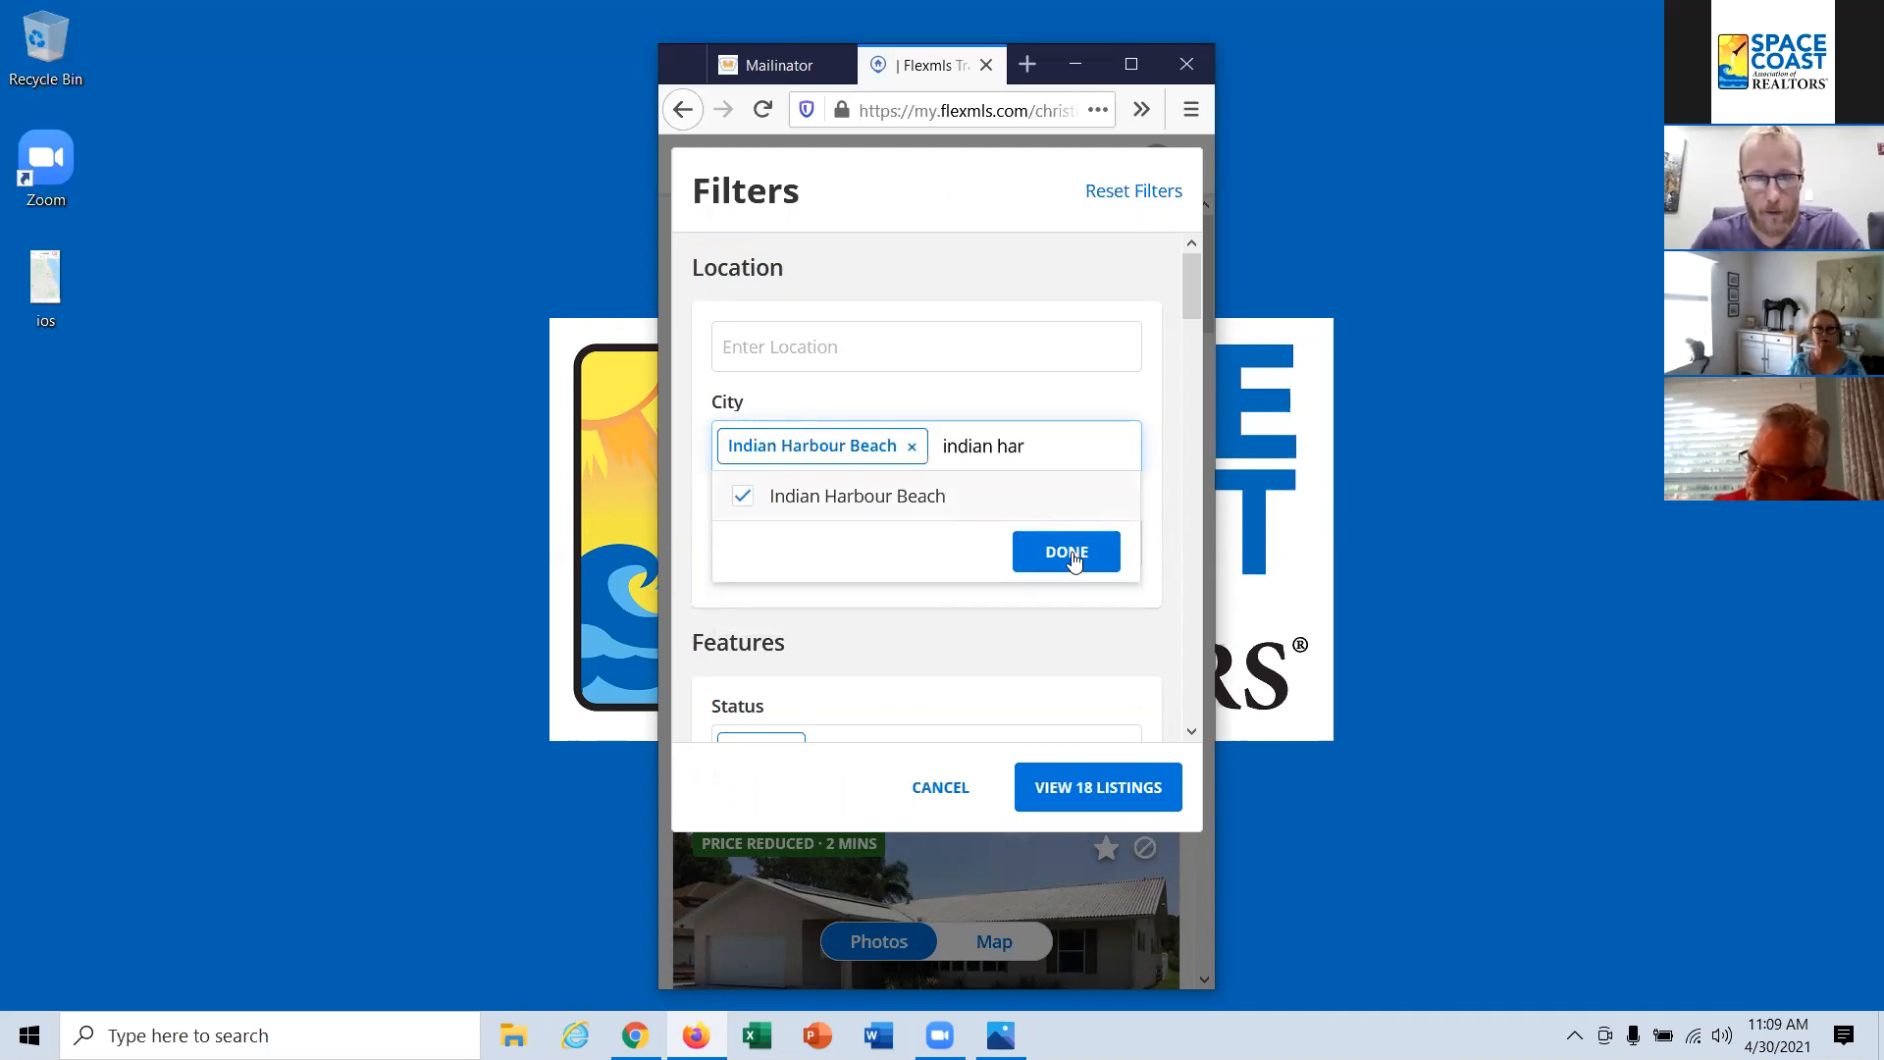
pyautogui.click(1075, 555)
# Step: Limit the property type filter to Residential by removing Income, Vacant Land, Rental, Commercial - Sale and Commercial - Lease
pyautogui.scroll(-5, 1064, 534)
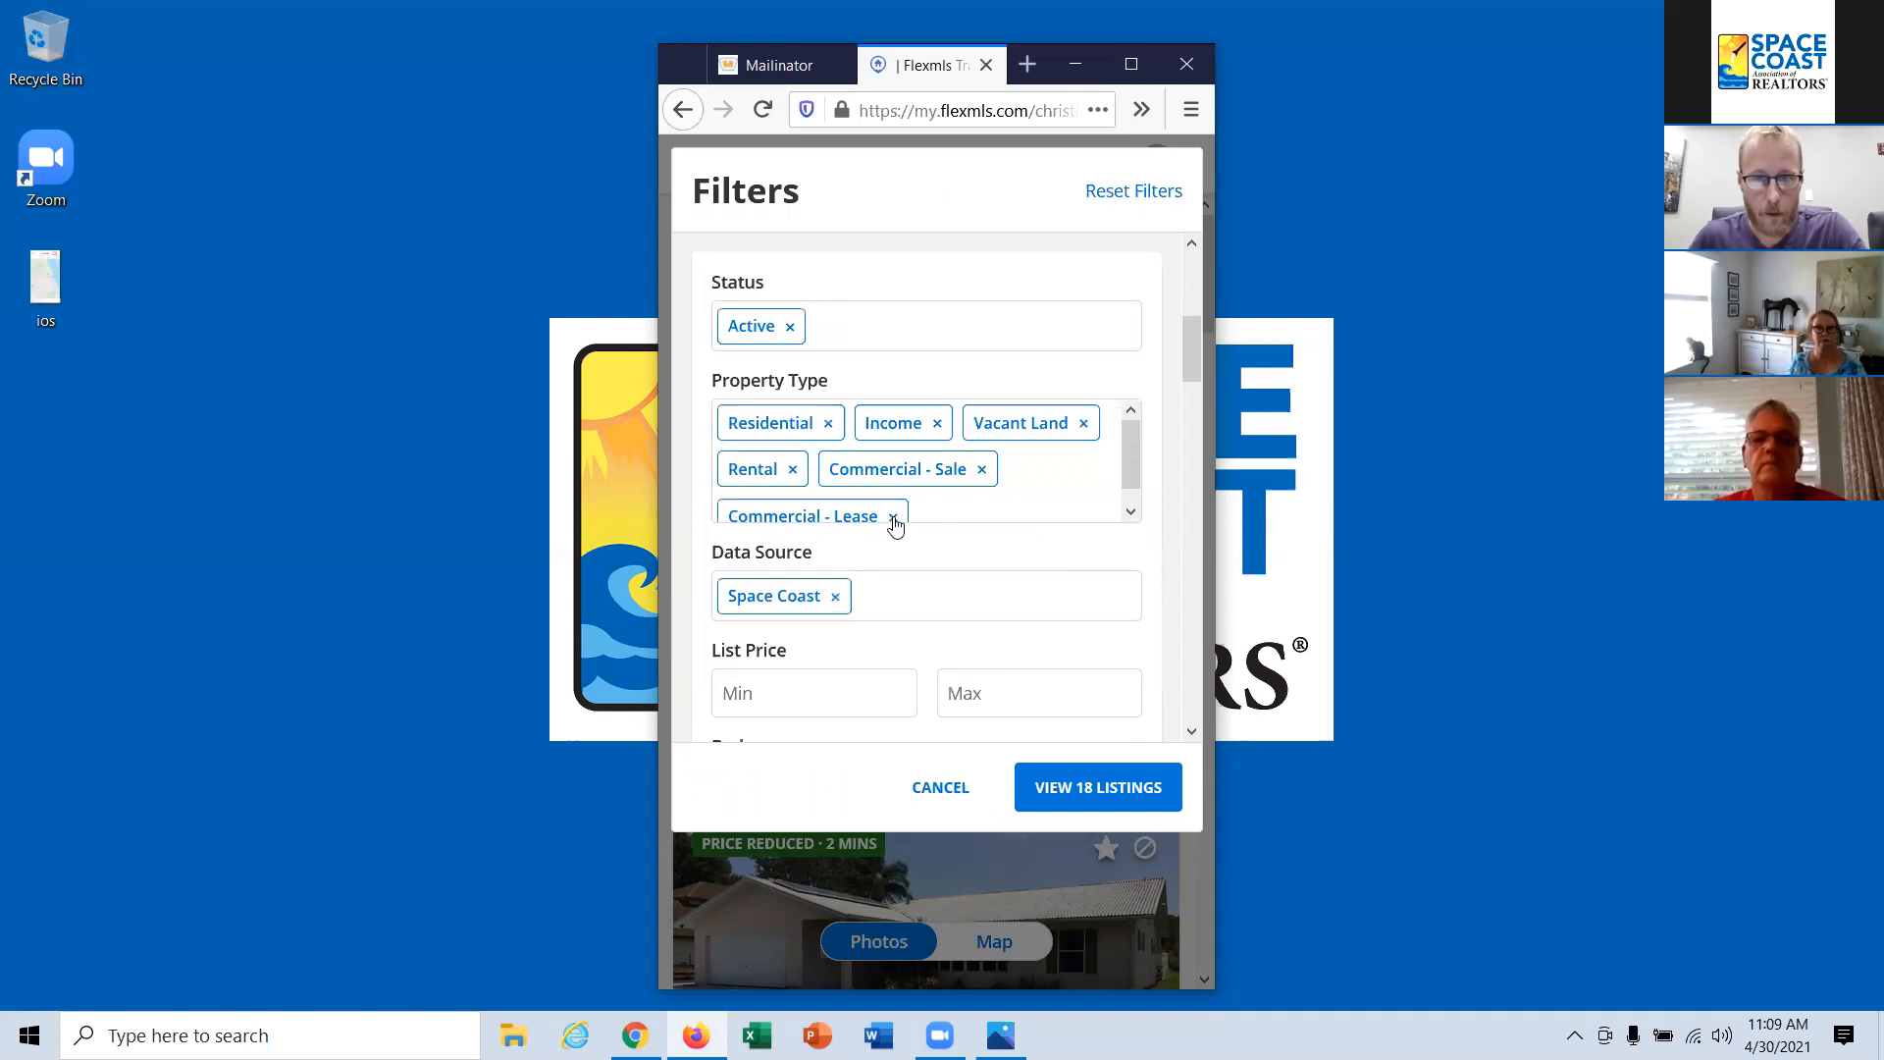
pyautogui.click(894, 518)
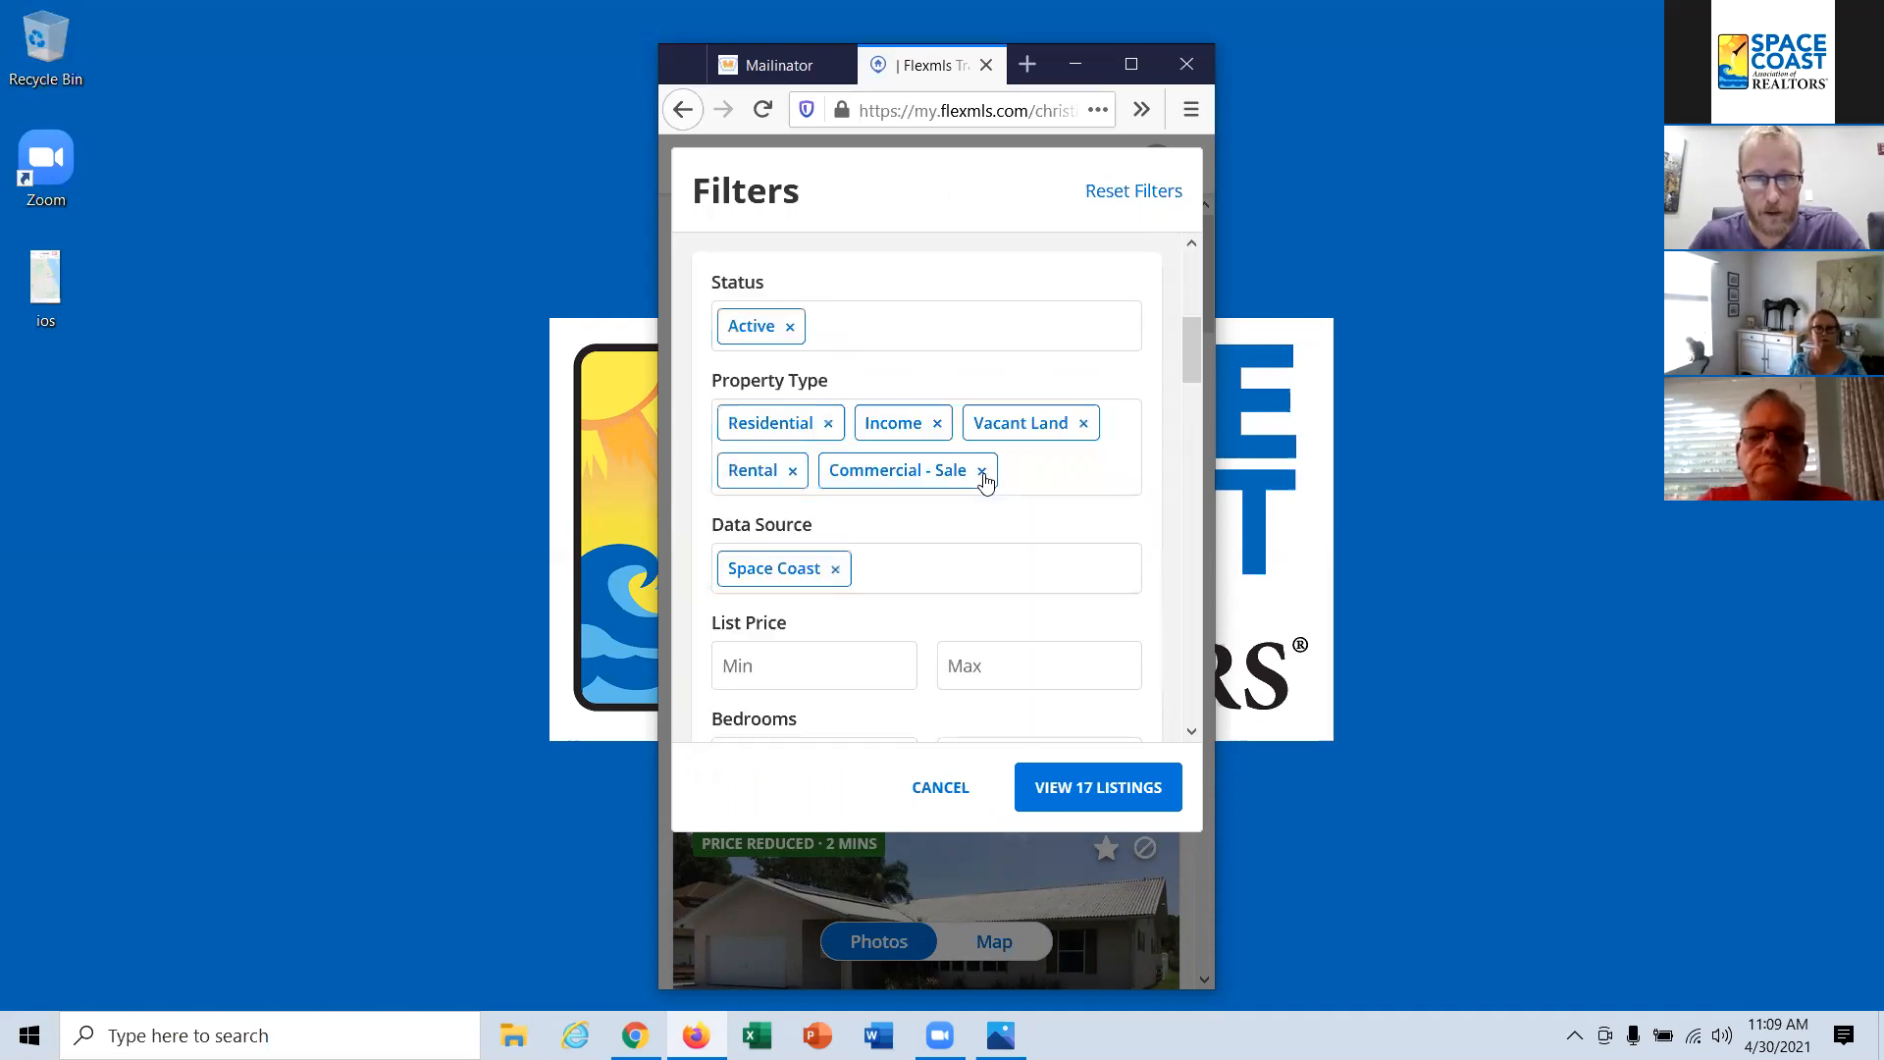
pyautogui.click(982, 473)
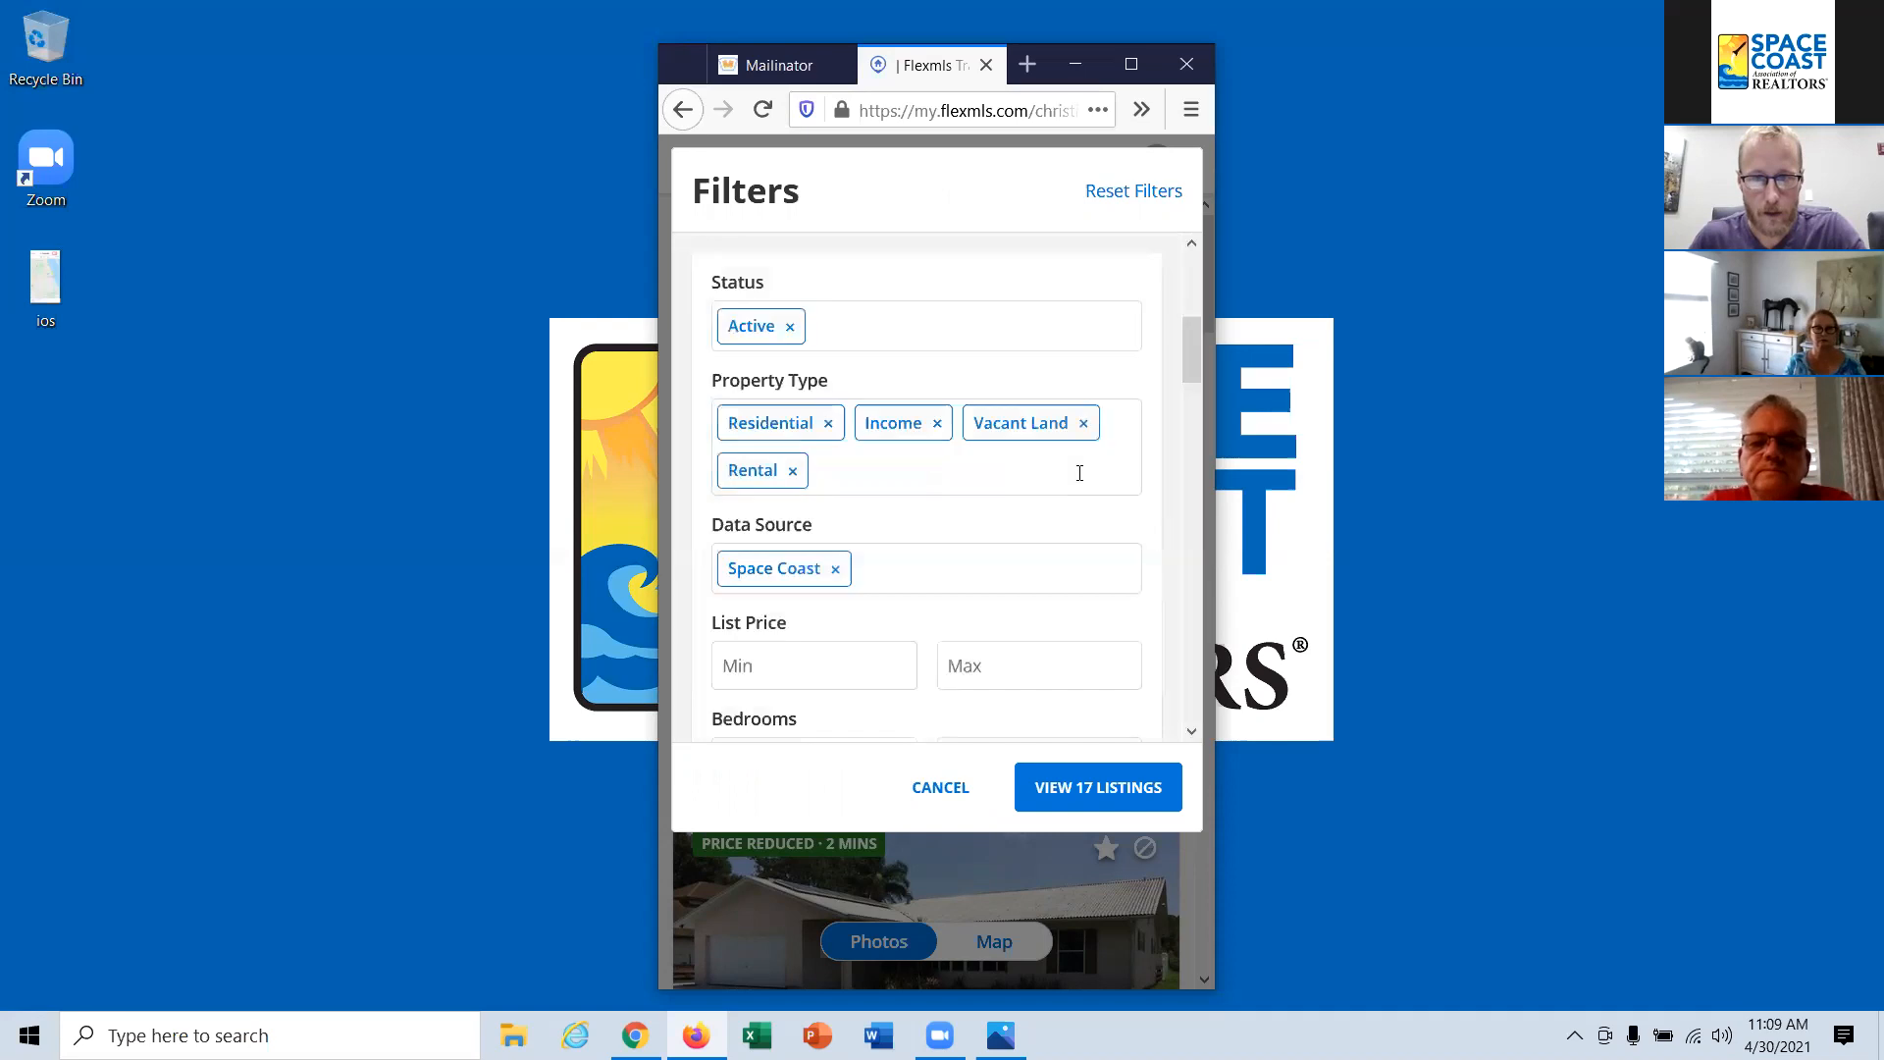
pyautogui.click(1073, 473)
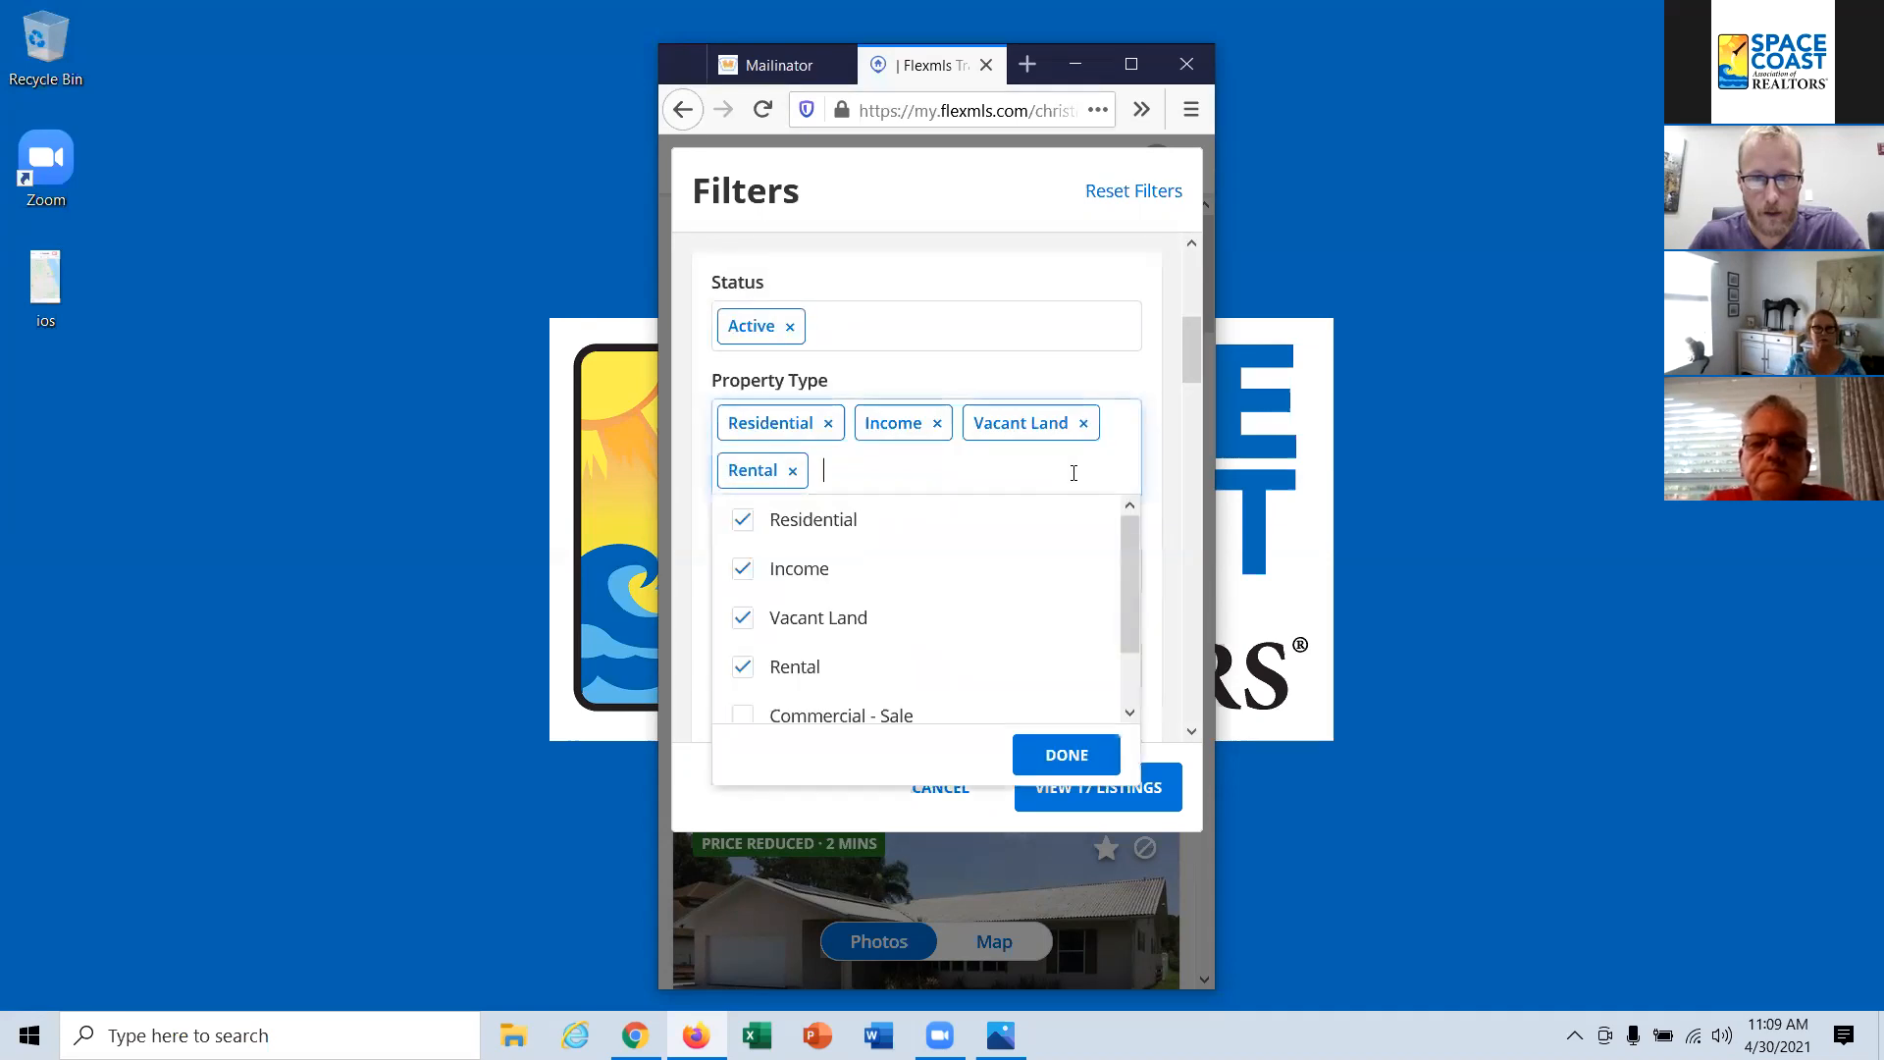
pyautogui.click(746, 570)
pyautogui.click(746, 579)
pyautogui.click(743, 621)
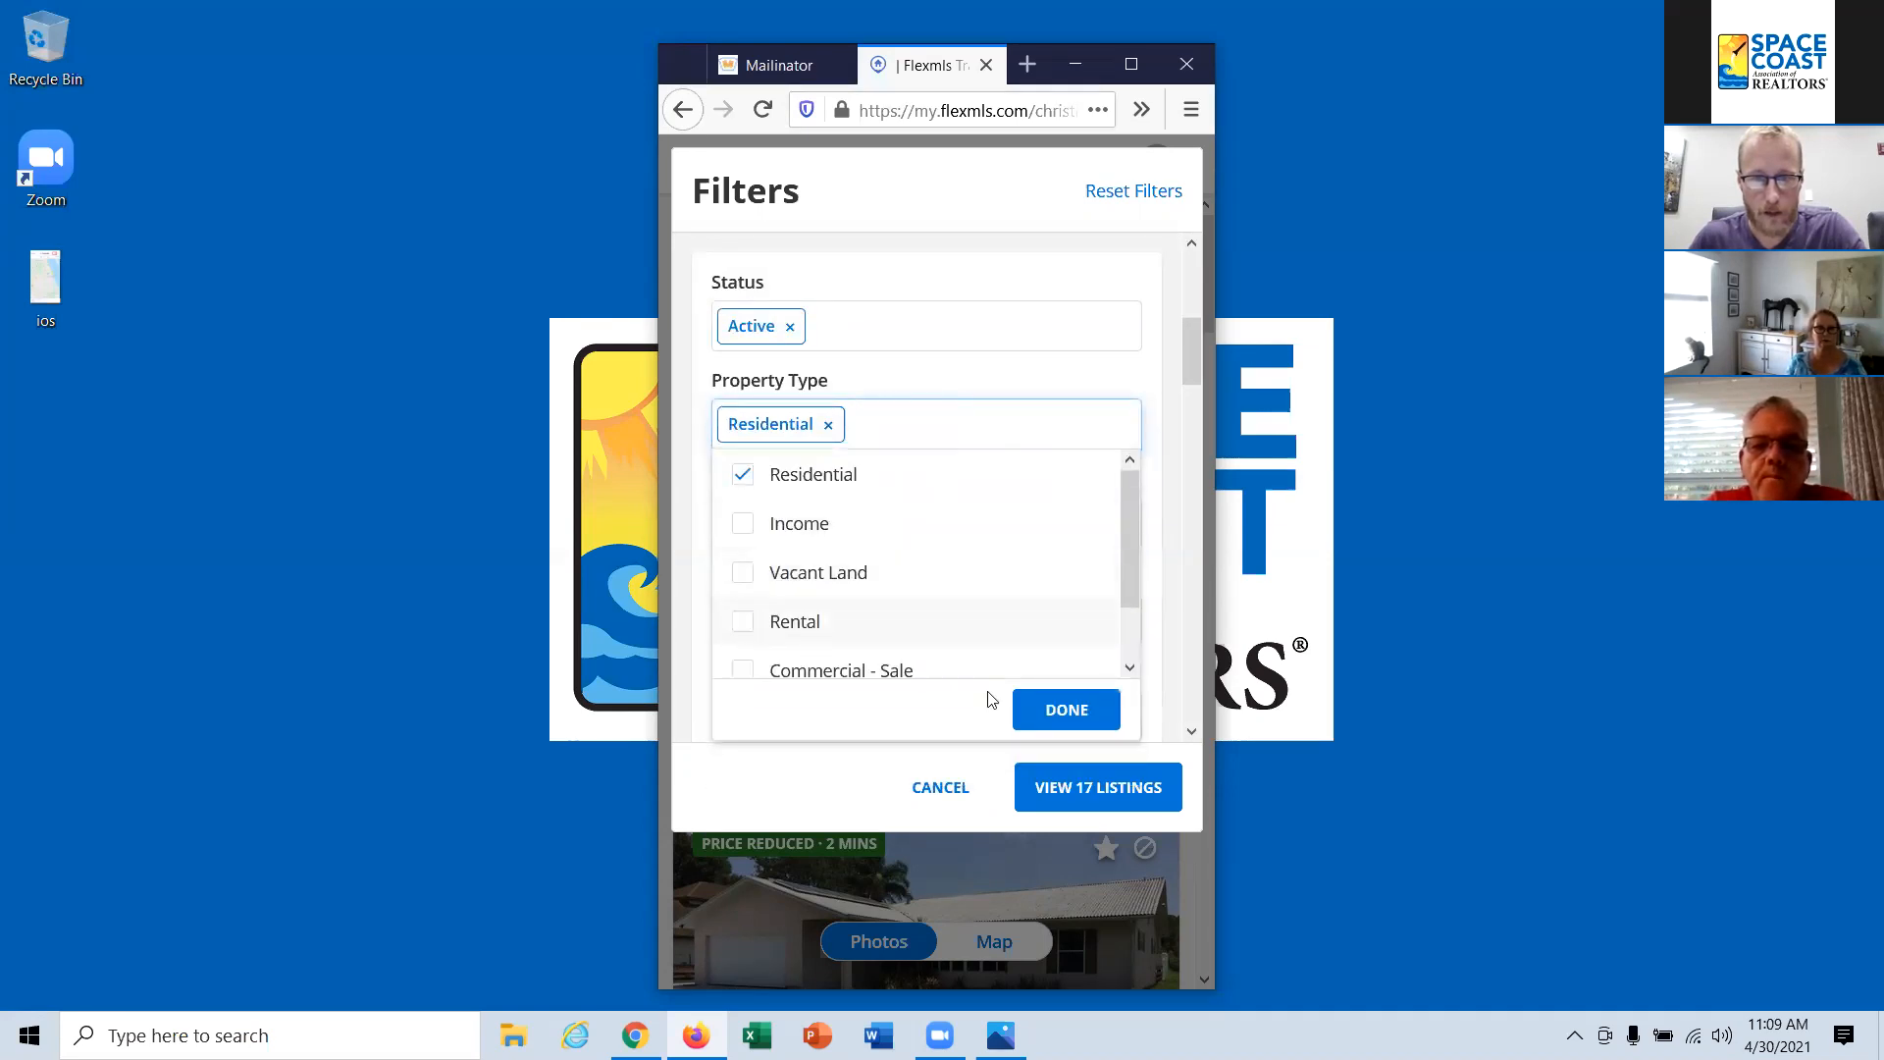
pyautogui.click(1067, 709)
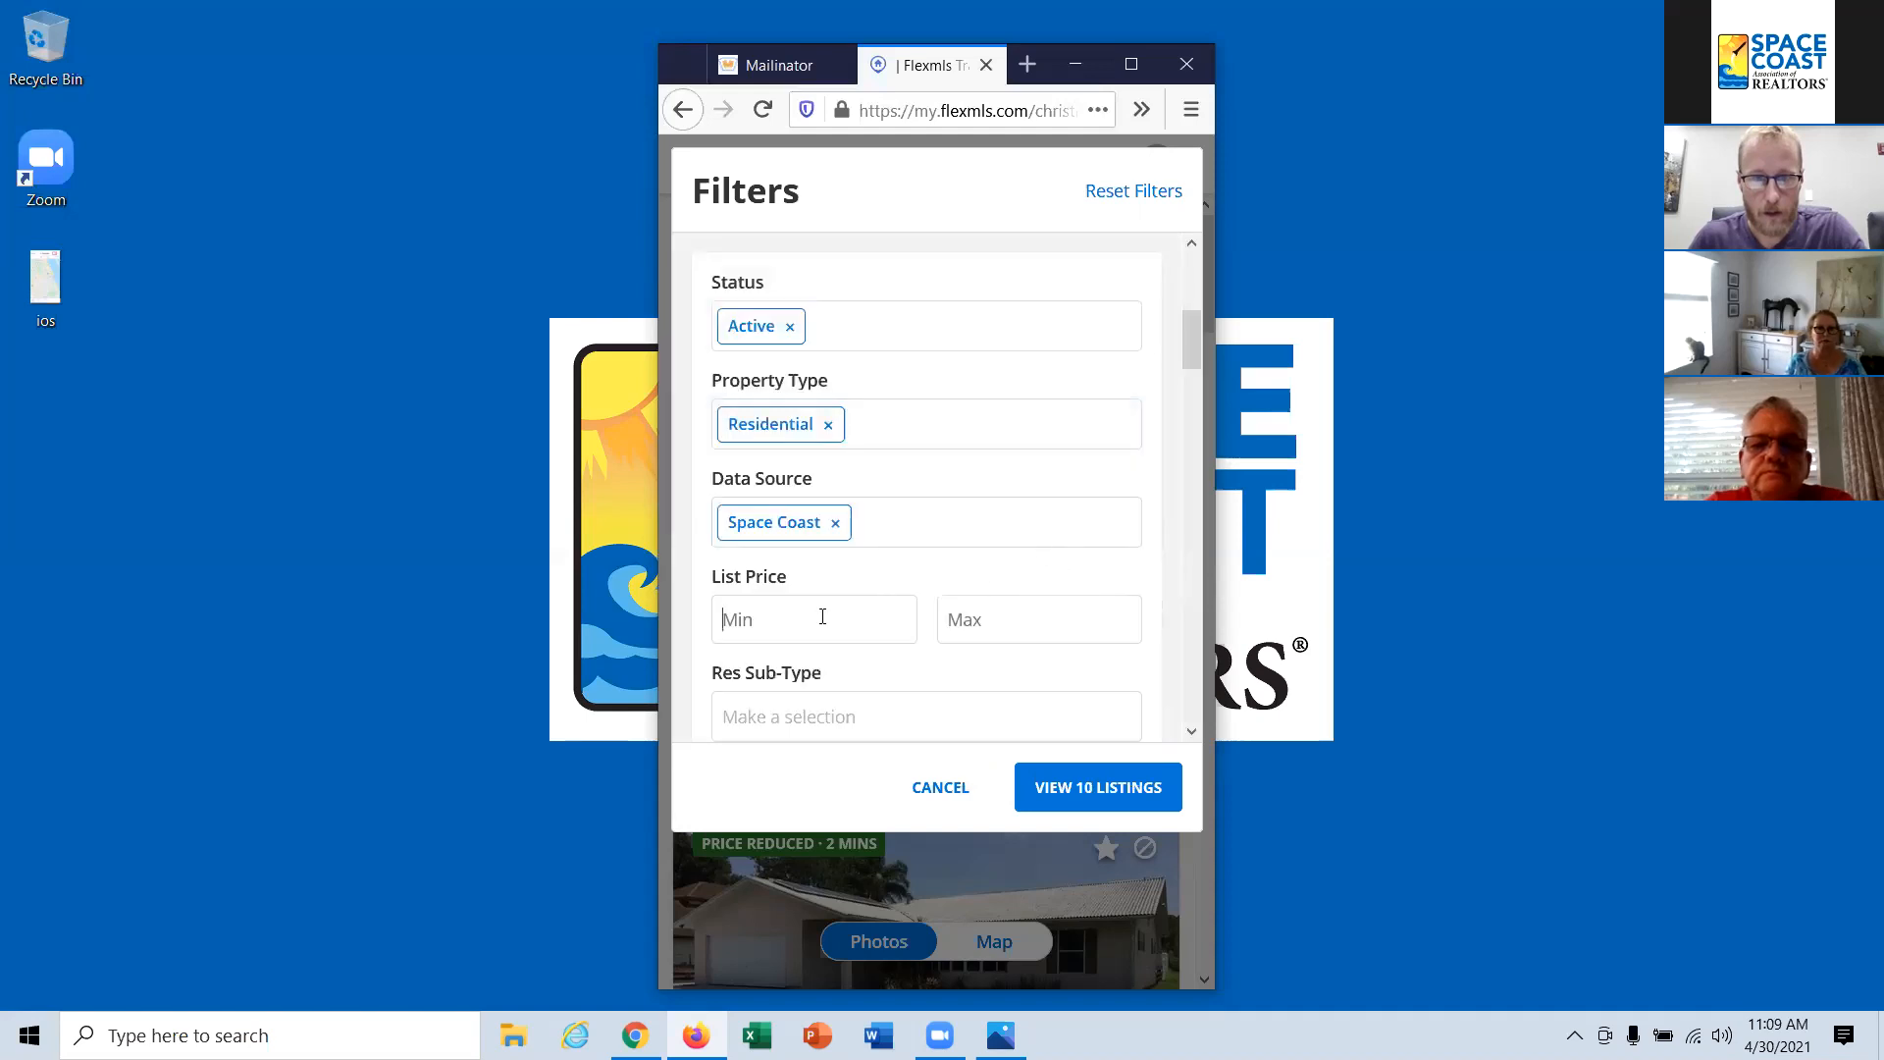
# Step: Set the list price filter to a minimum of 500000 and a maximum of 600000
pyautogui.write('500000')
pyautogui.click(953, 619)
pyautogui.write('600000')
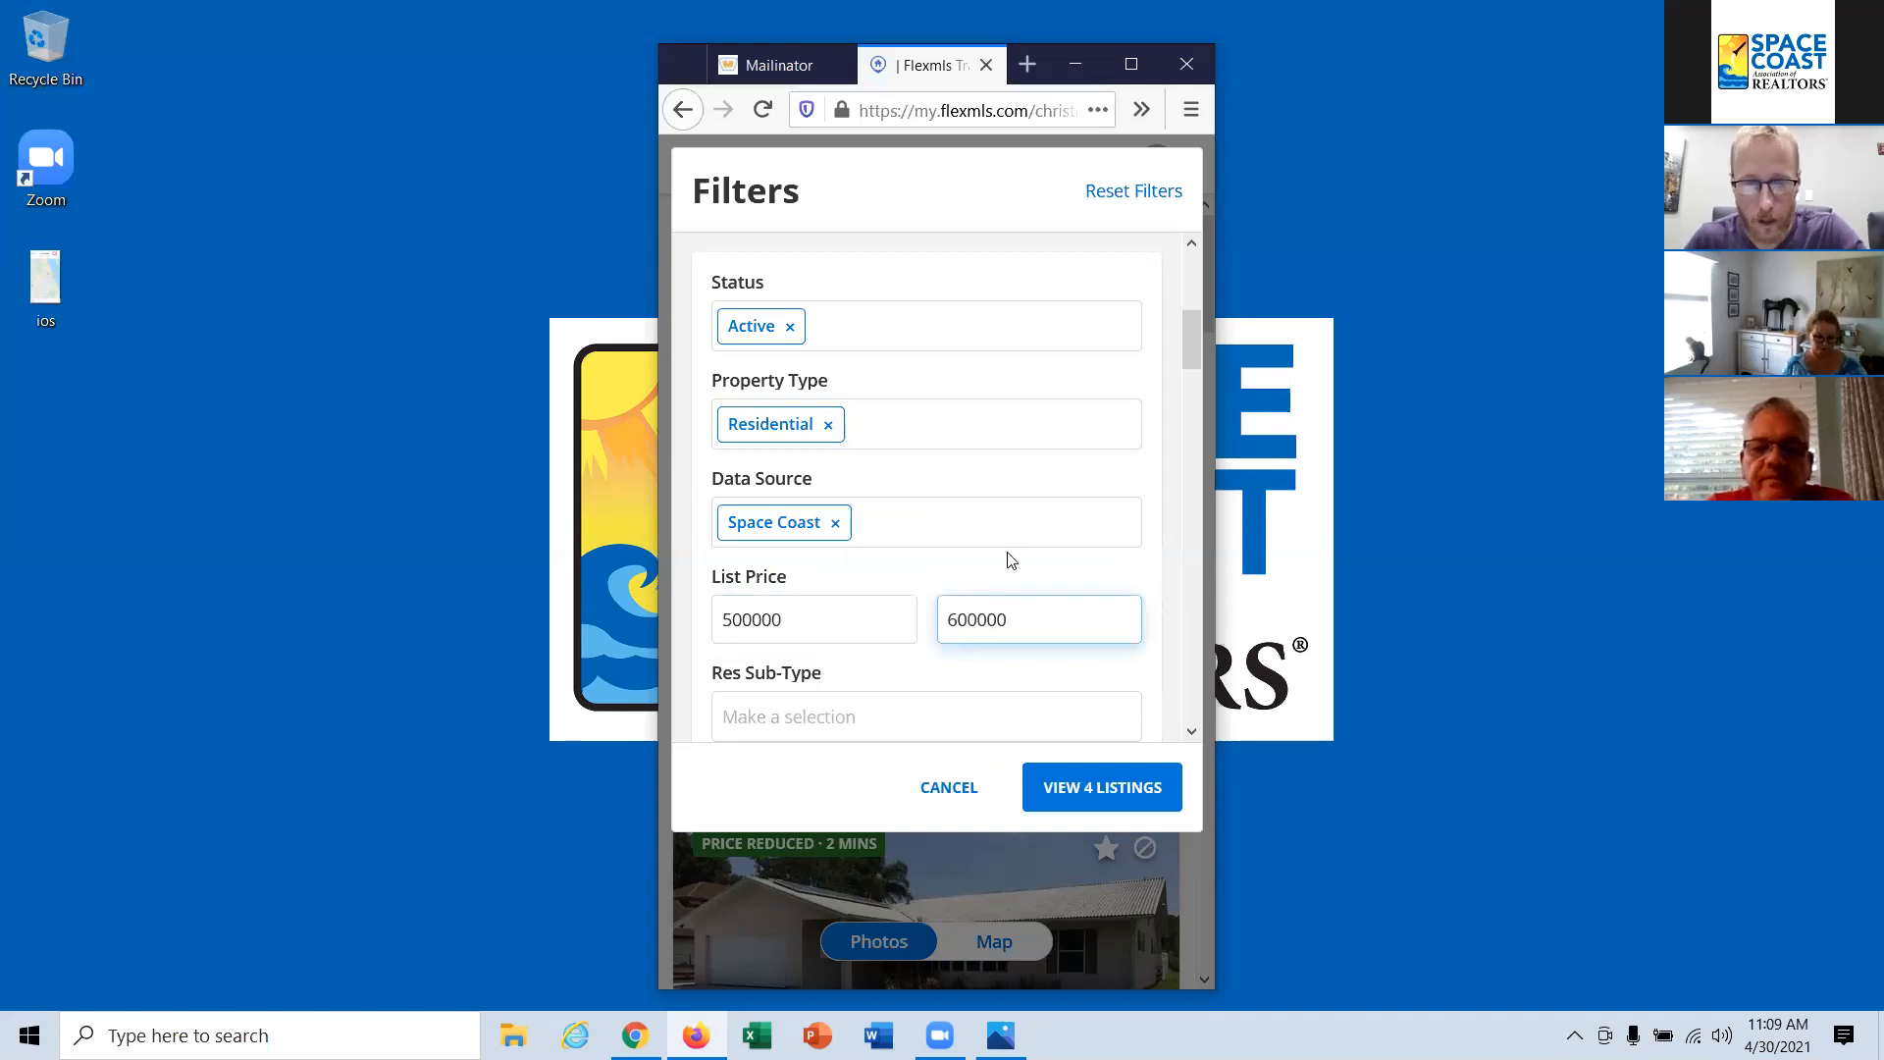
pyautogui.click(1065, 679)
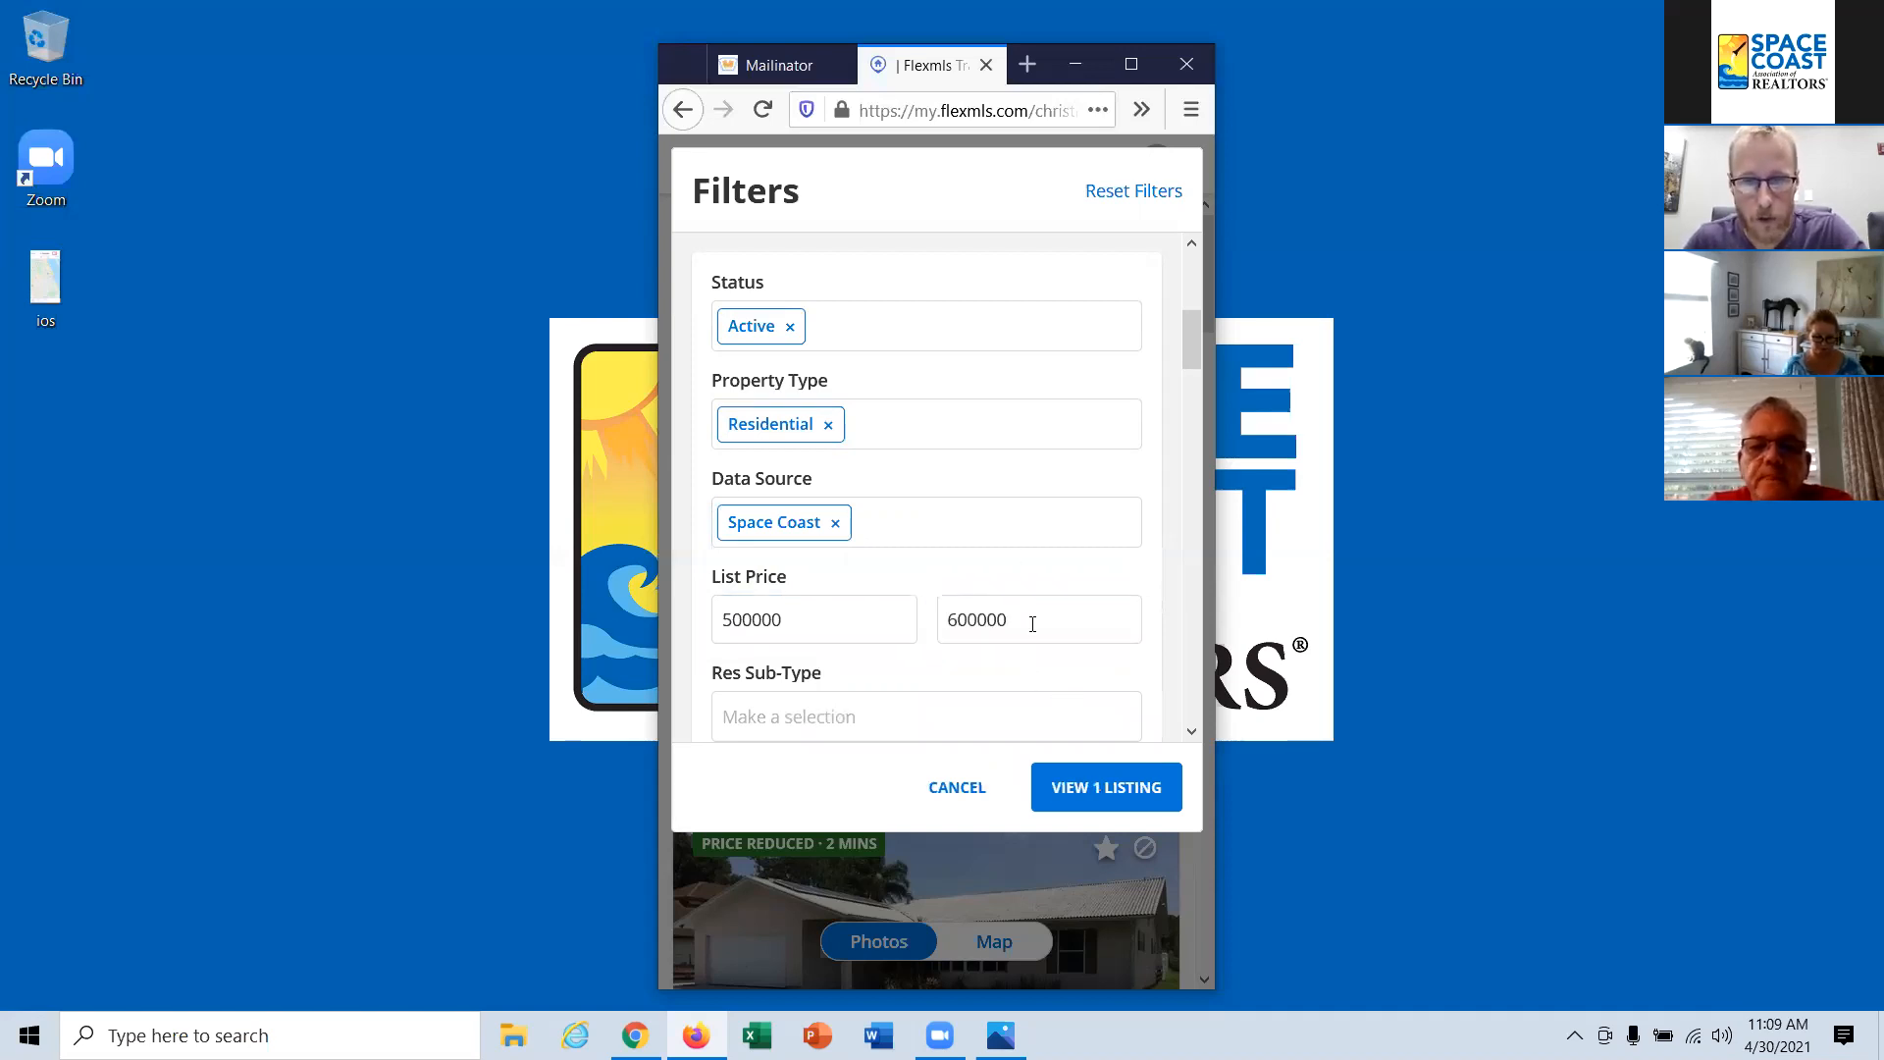
# Step: Widen the list price filter to a minimum of 400000 and a maximum of 700000
pyautogui.doubleClick(838, 620)
pyautogui.write('400000')
pyautogui.click(960, 682)
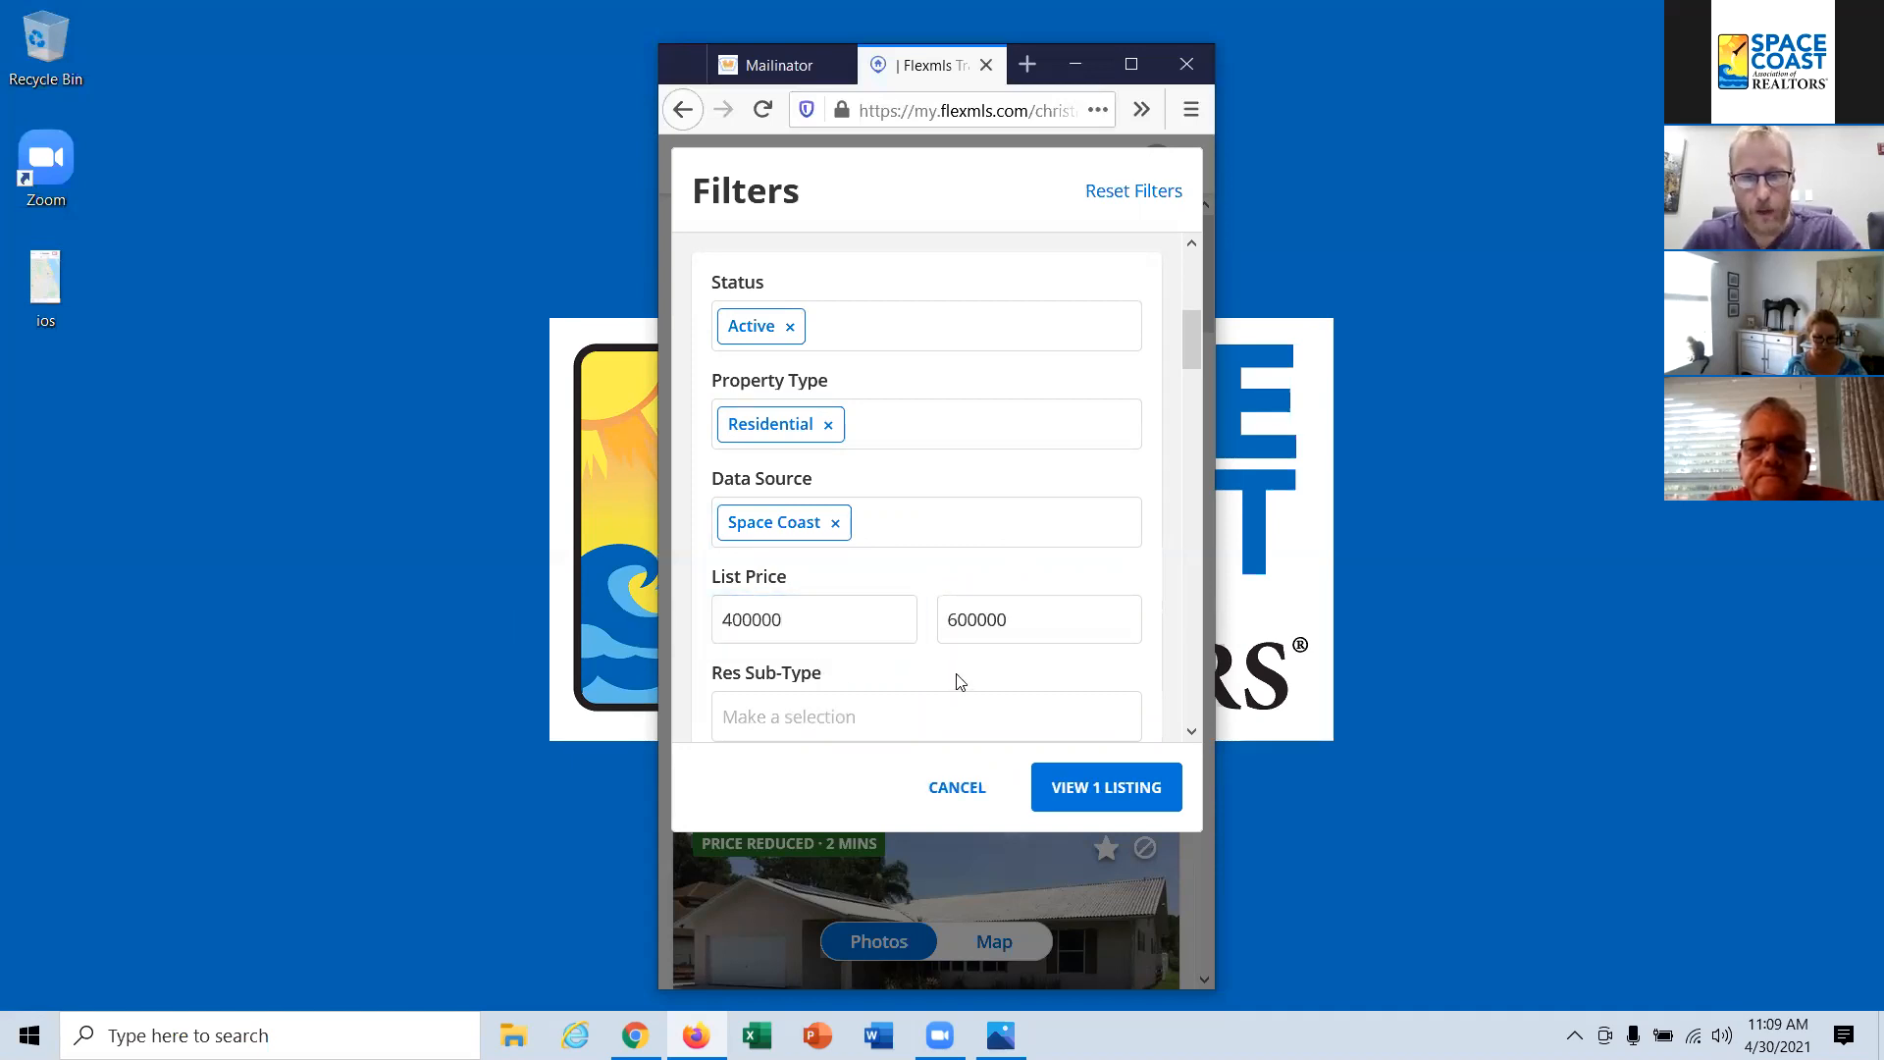
pyautogui.doubleClick(1025, 620)
pyautogui.write('700000')
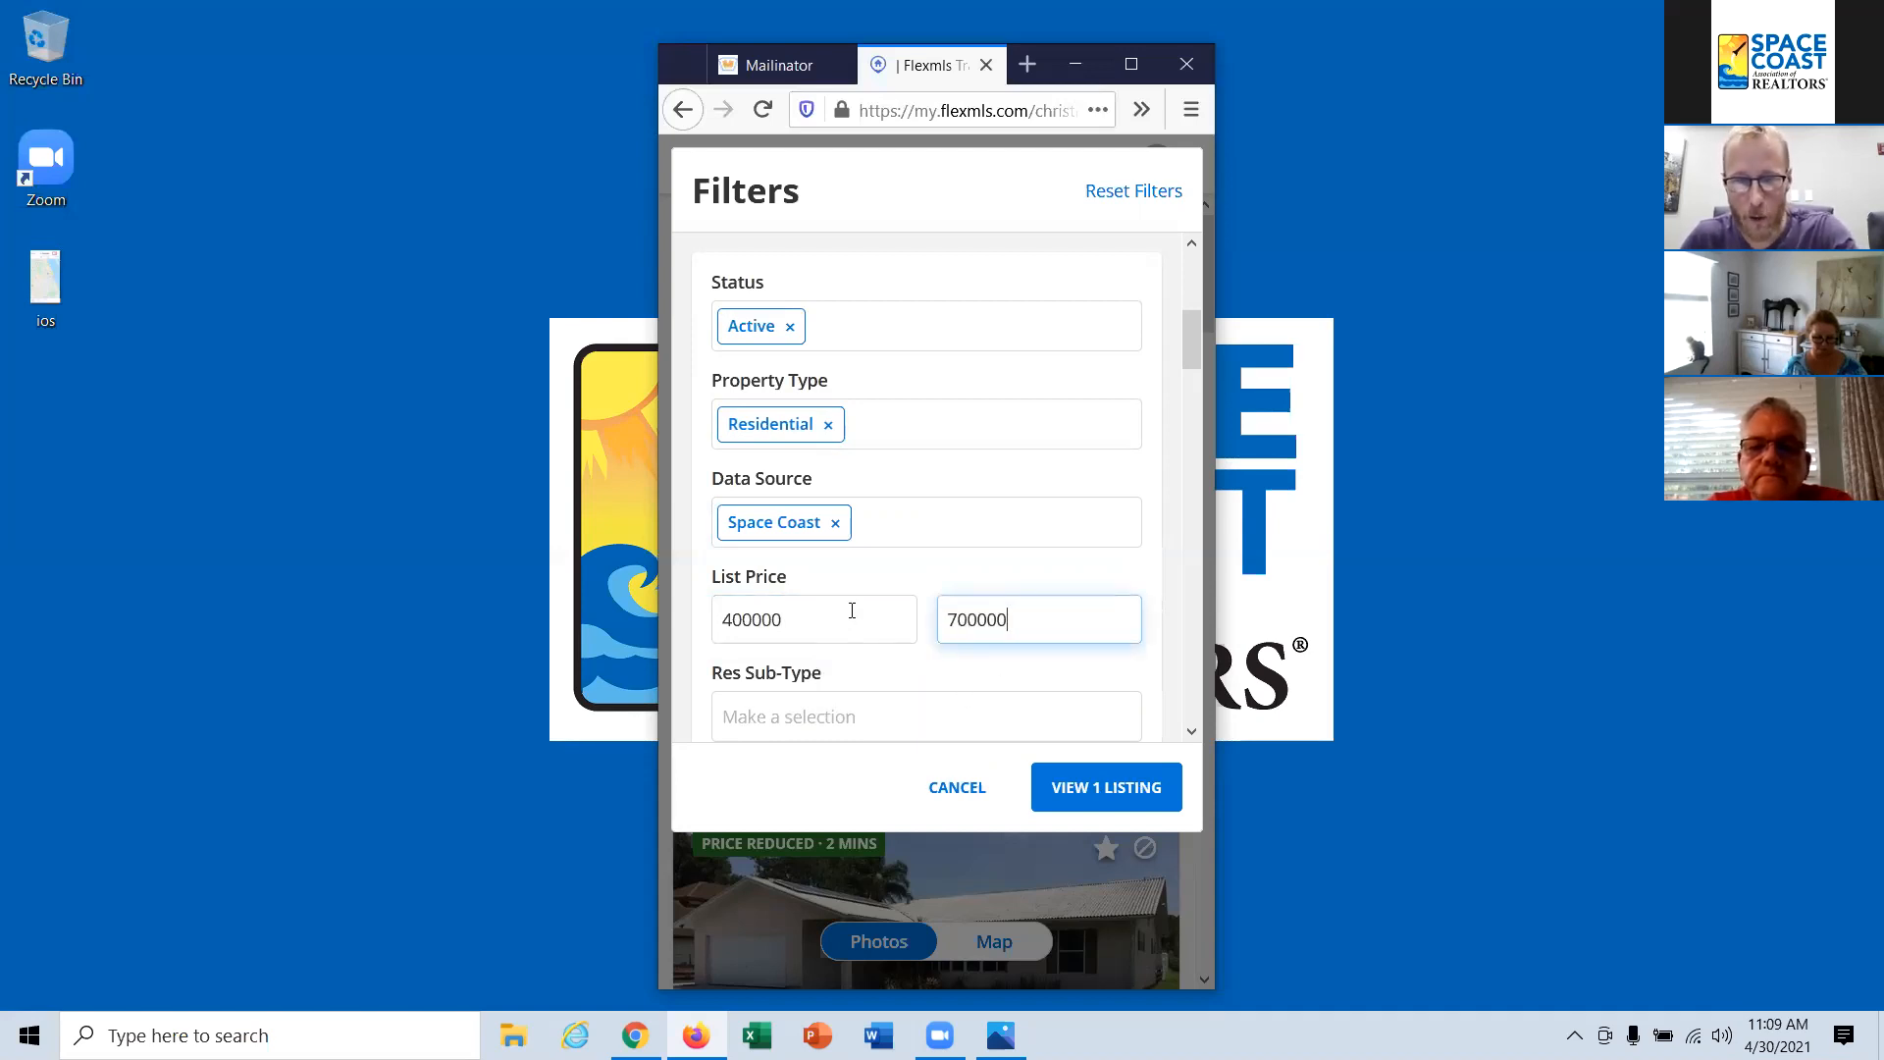
pyautogui.click(1062, 679)
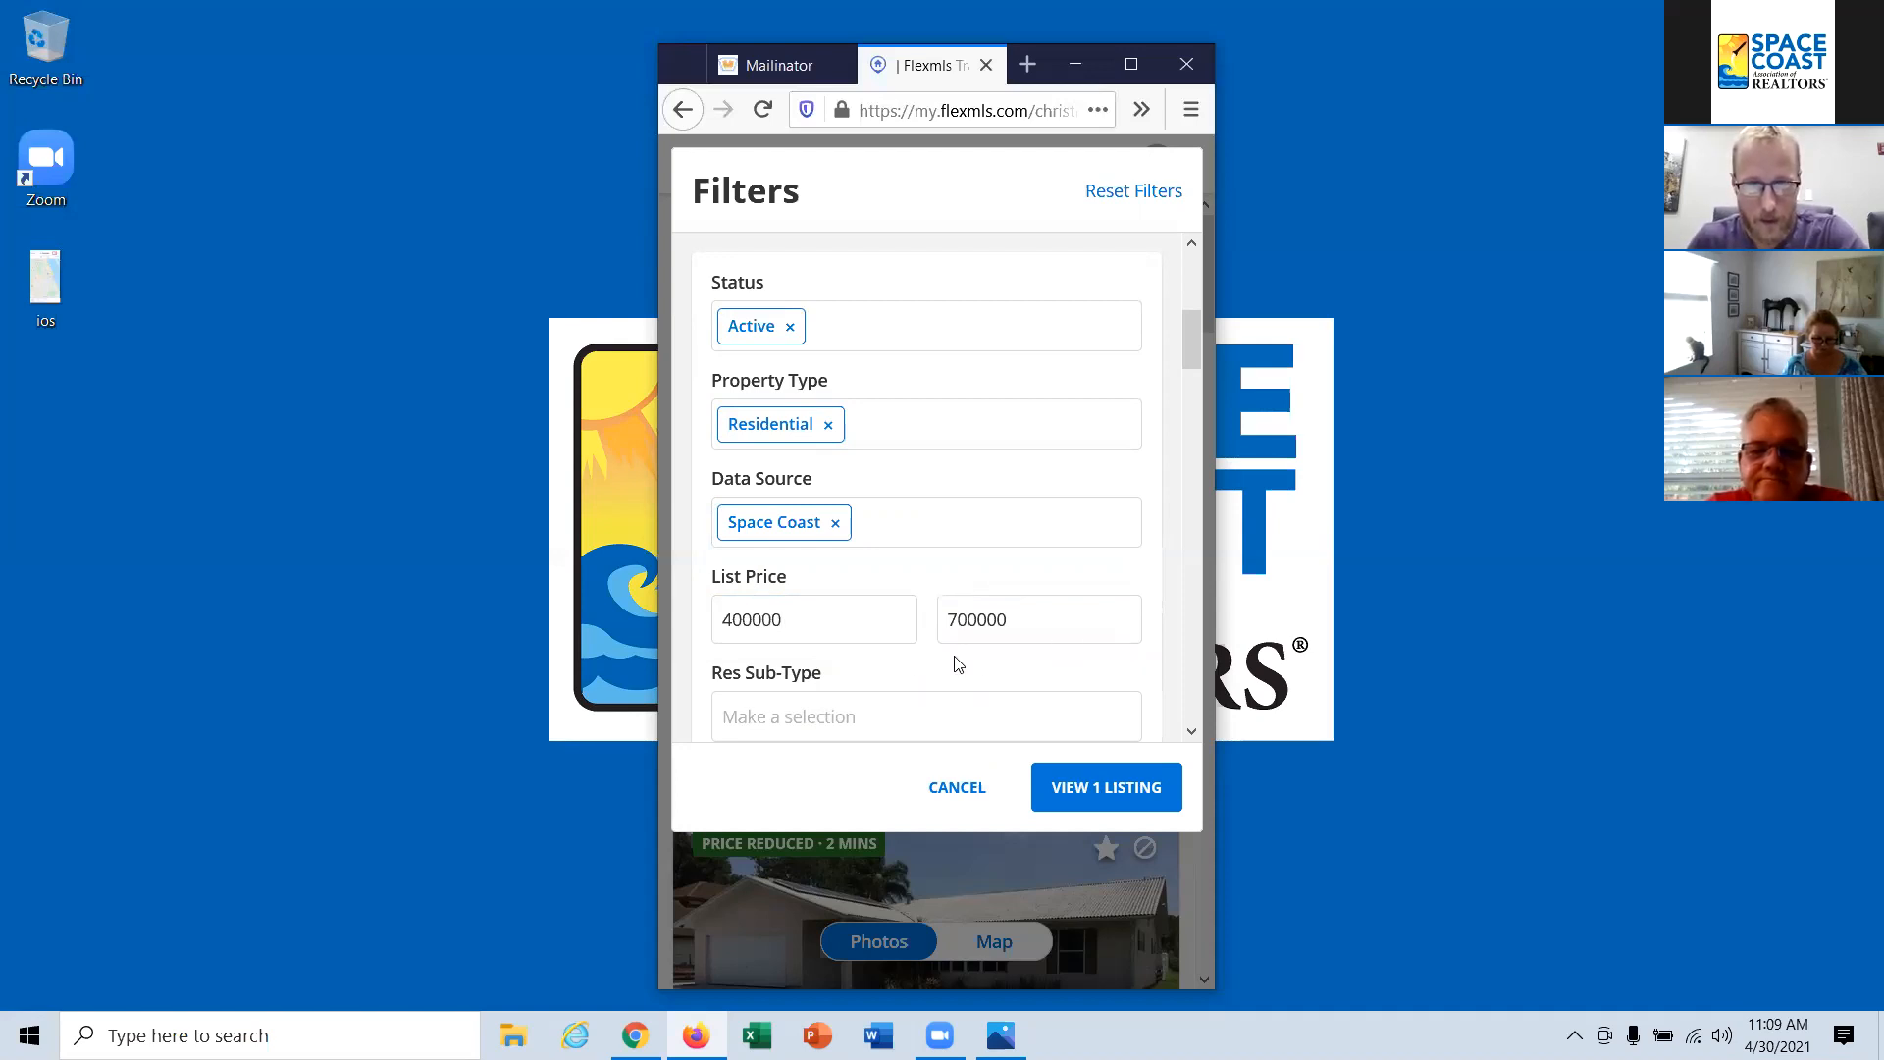
# Step: Clear the maximum list price and apply the open-ended price filter
pyautogui.click(1026, 618)
pyautogui.doubleClick(976, 619)
pyautogui.press('BackSpace')
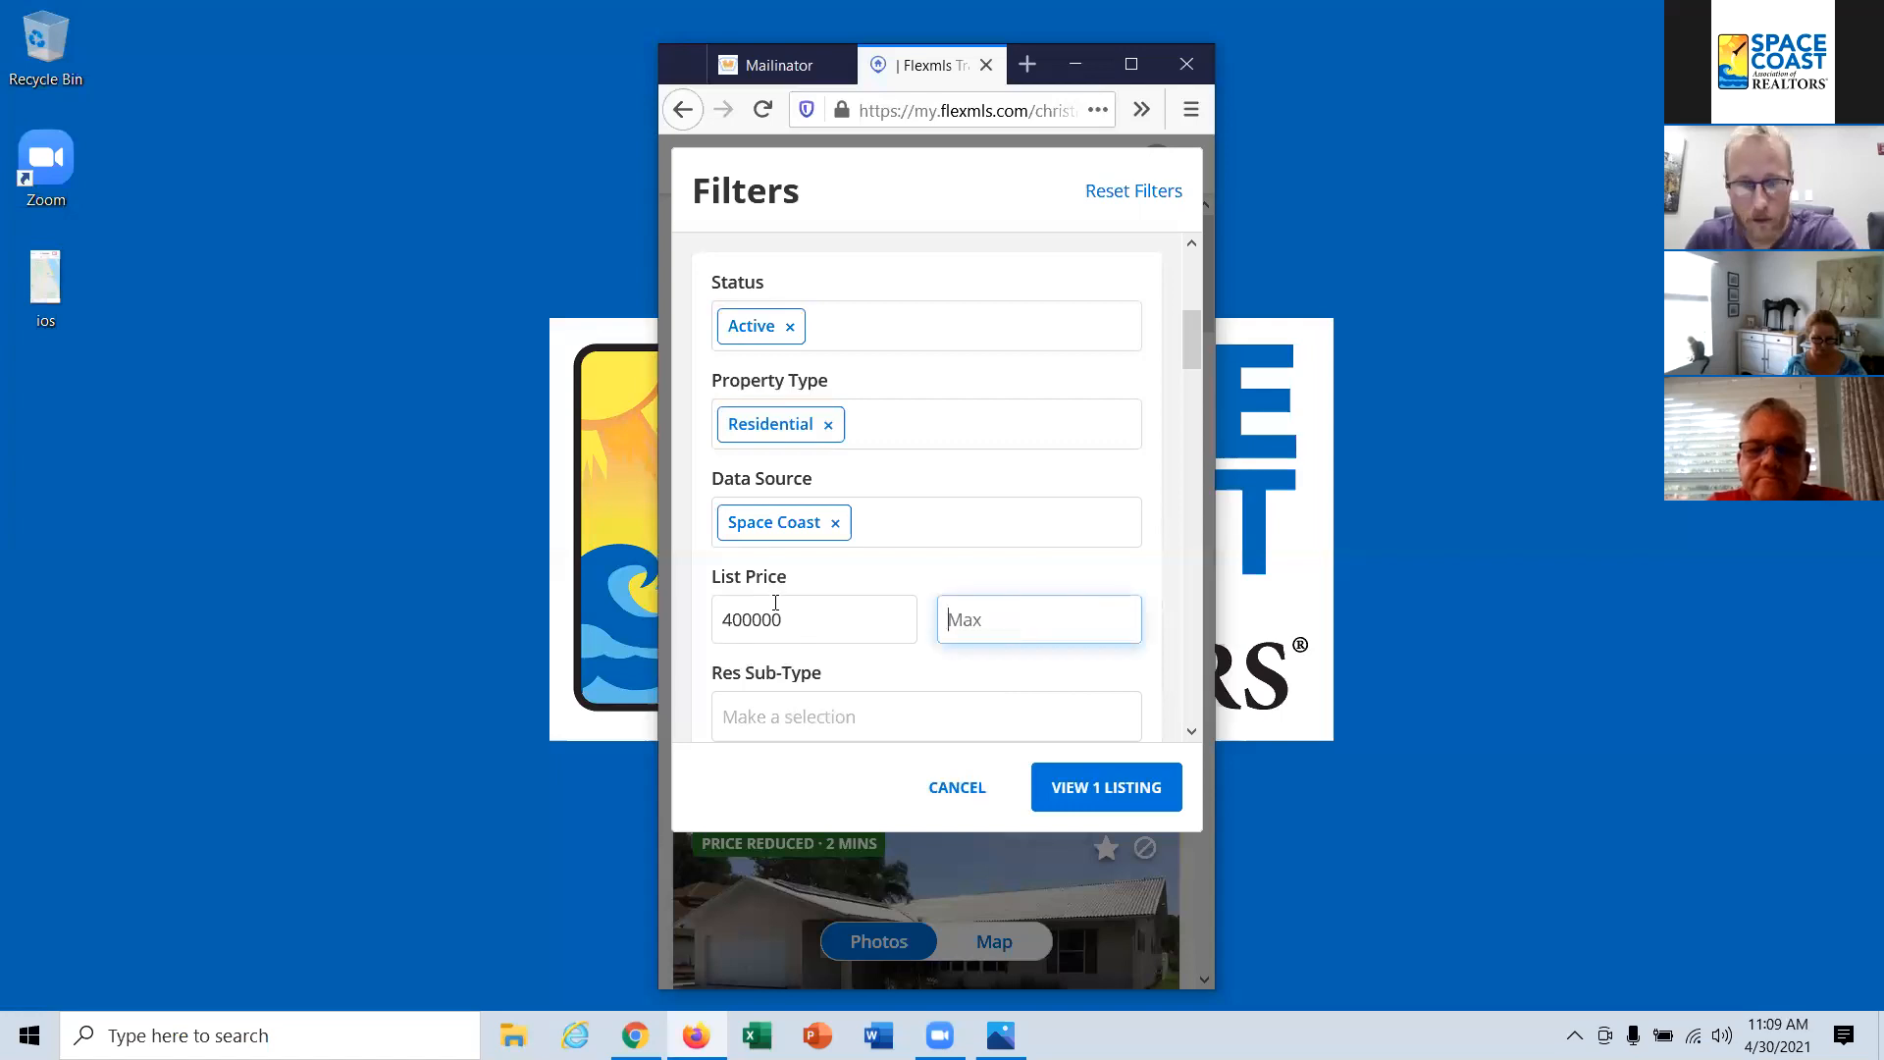
pyautogui.moveTo(800, 621); pyautogui.dragTo(713, 621)
pyautogui.click(873, 628)
pyautogui.click(922, 666)
# Step: Set the minimum number of bedrooms in the listing filters to 2
pyautogui.scroll(-3, 937, 642)
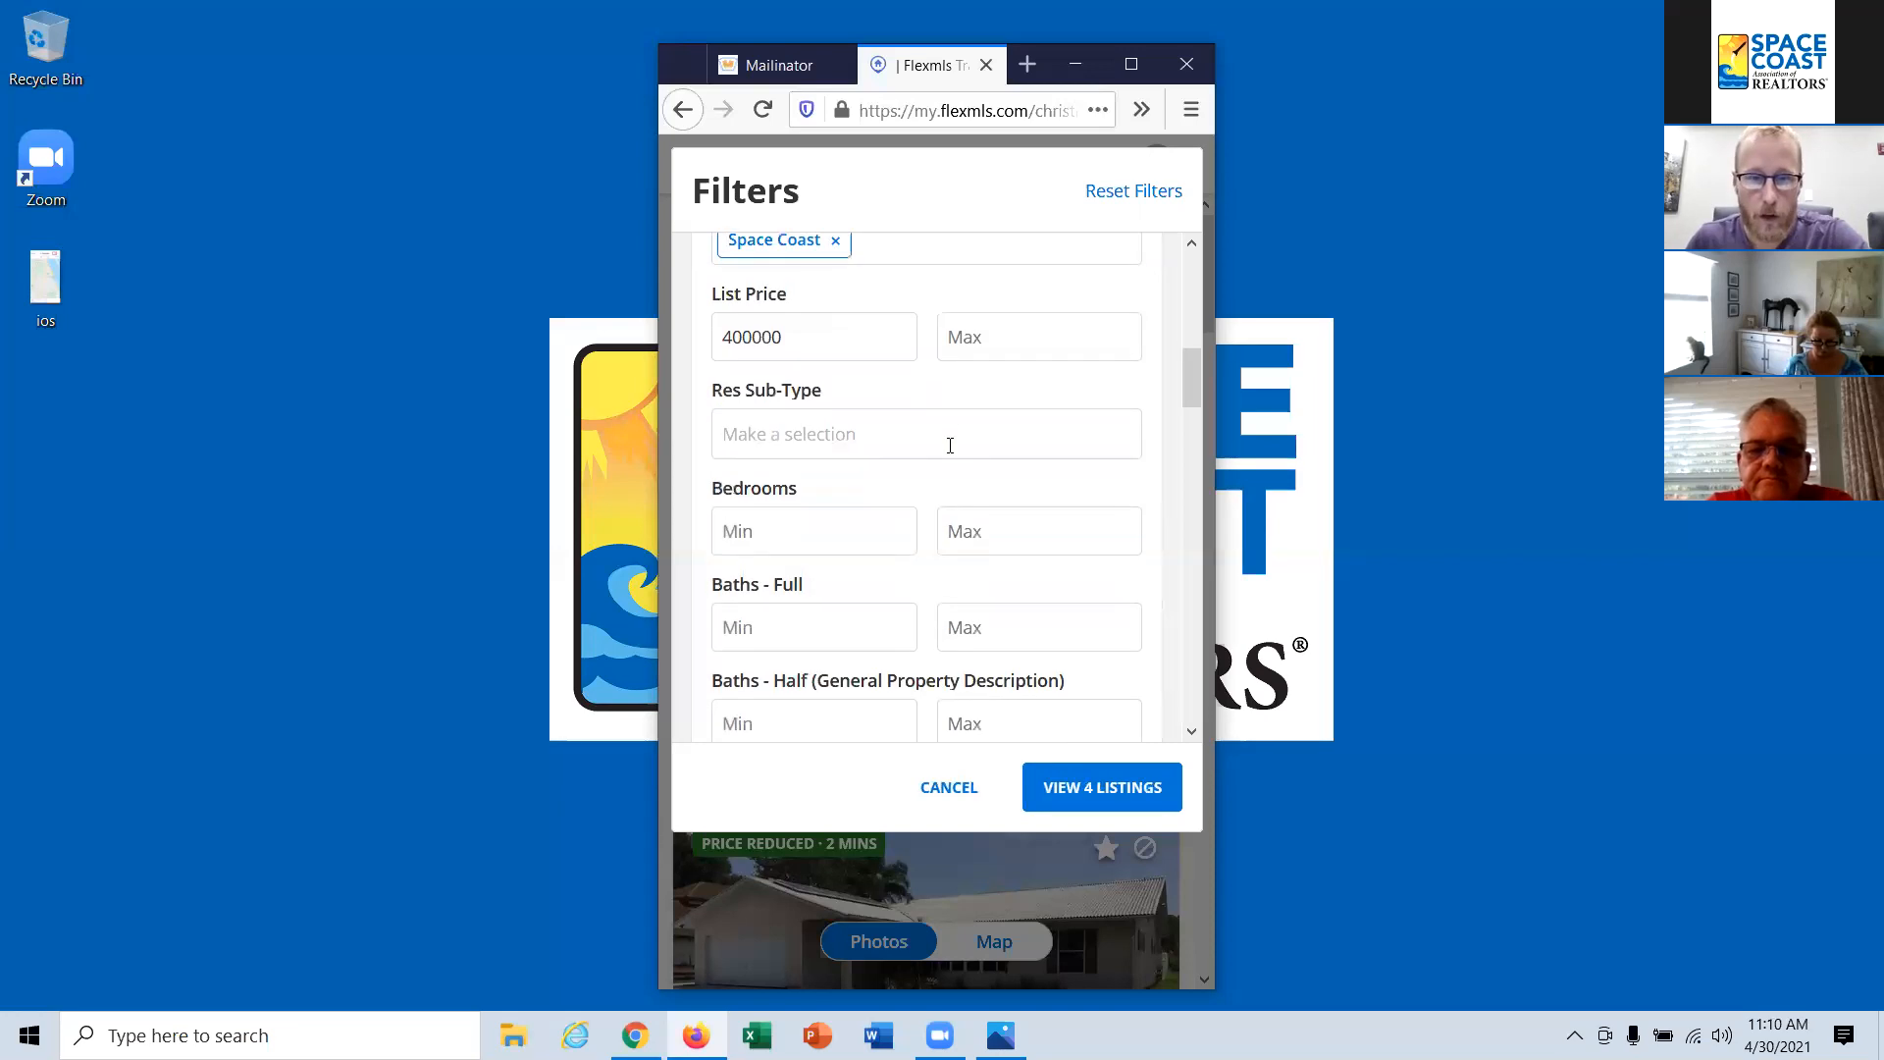
pyautogui.click(785, 530)
pyautogui.write('2')
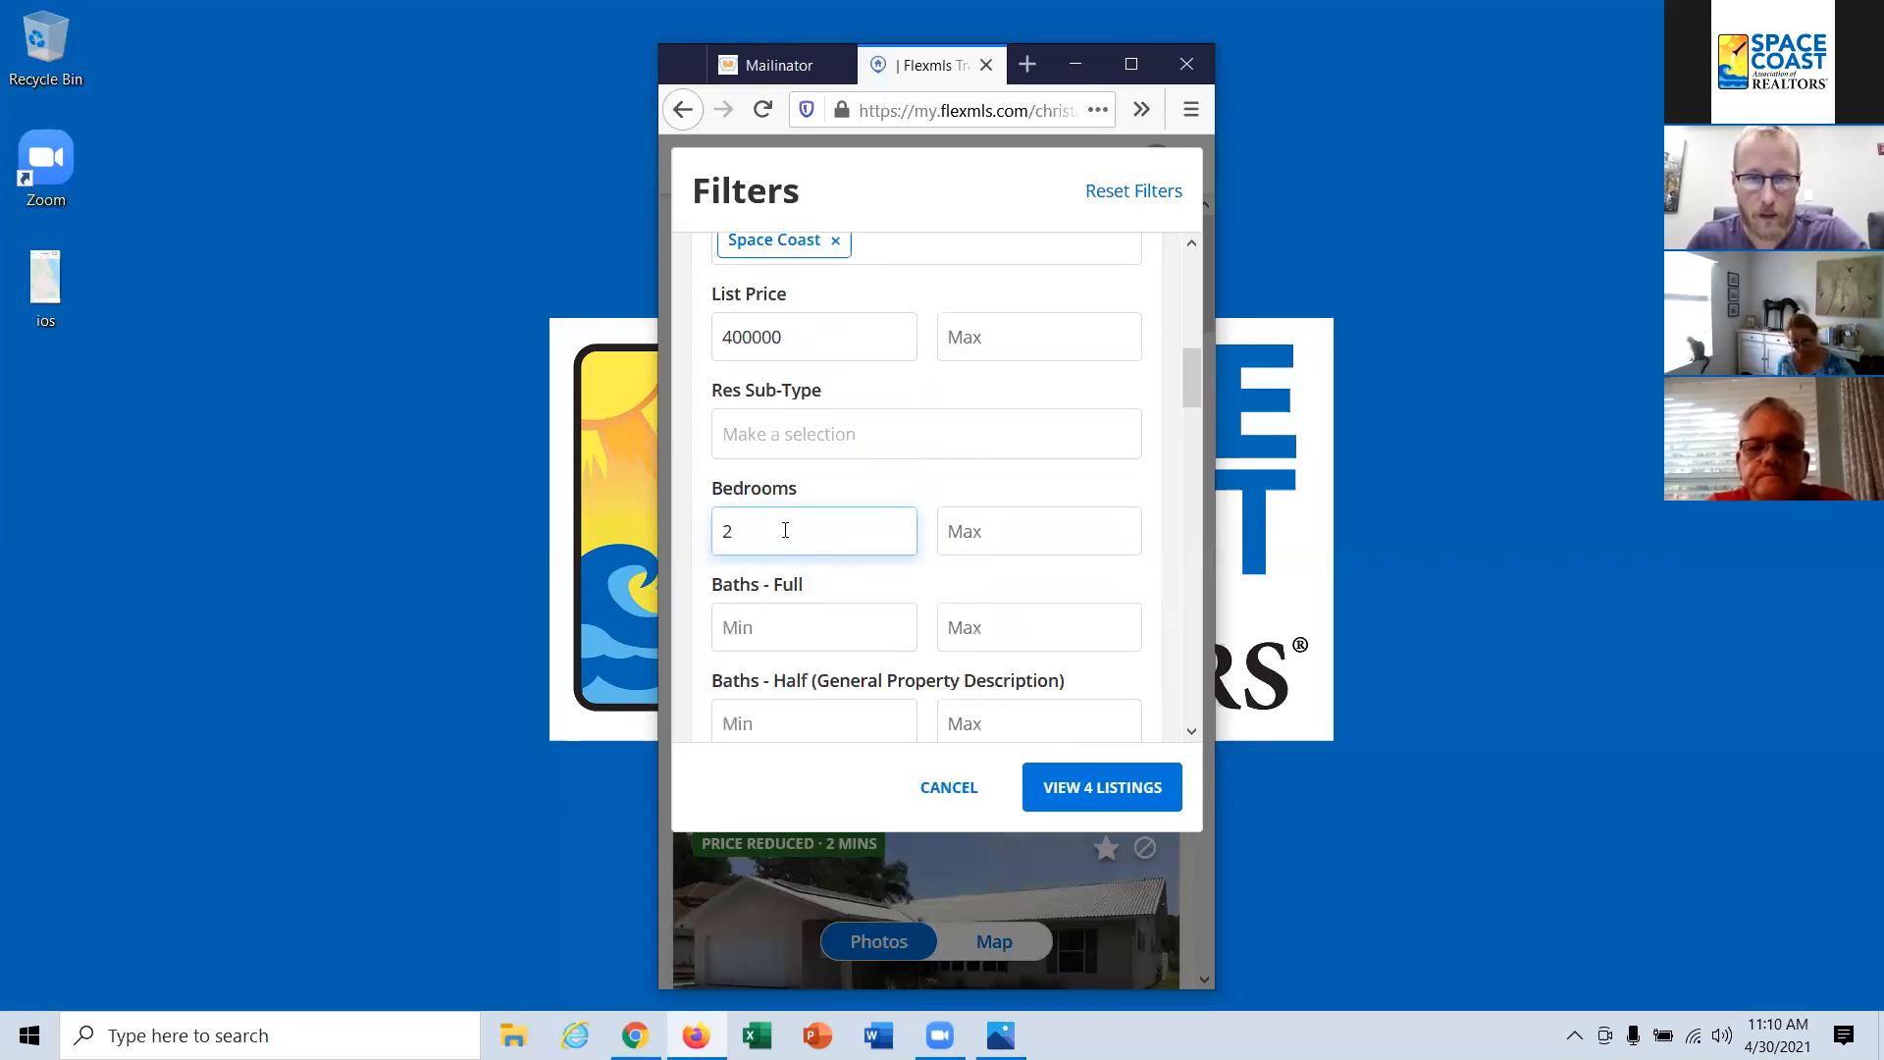
pyautogui.click(958, 585)
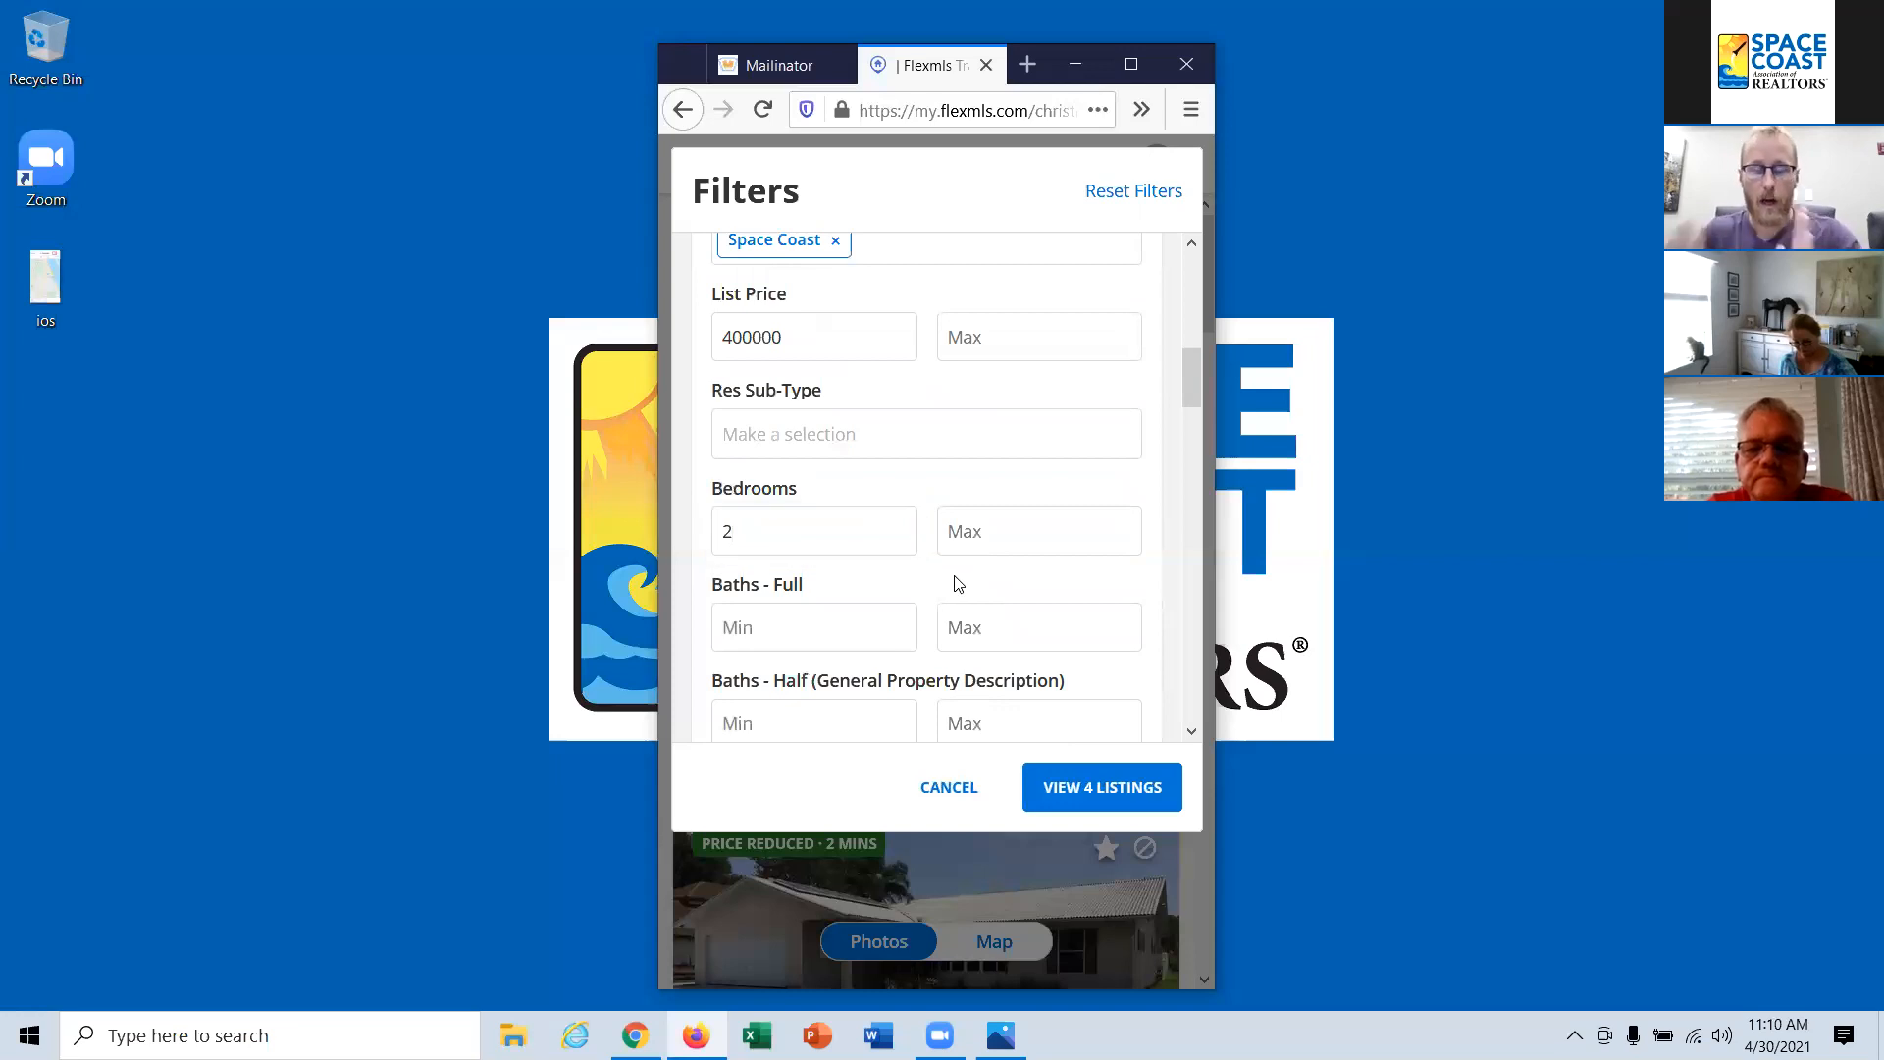
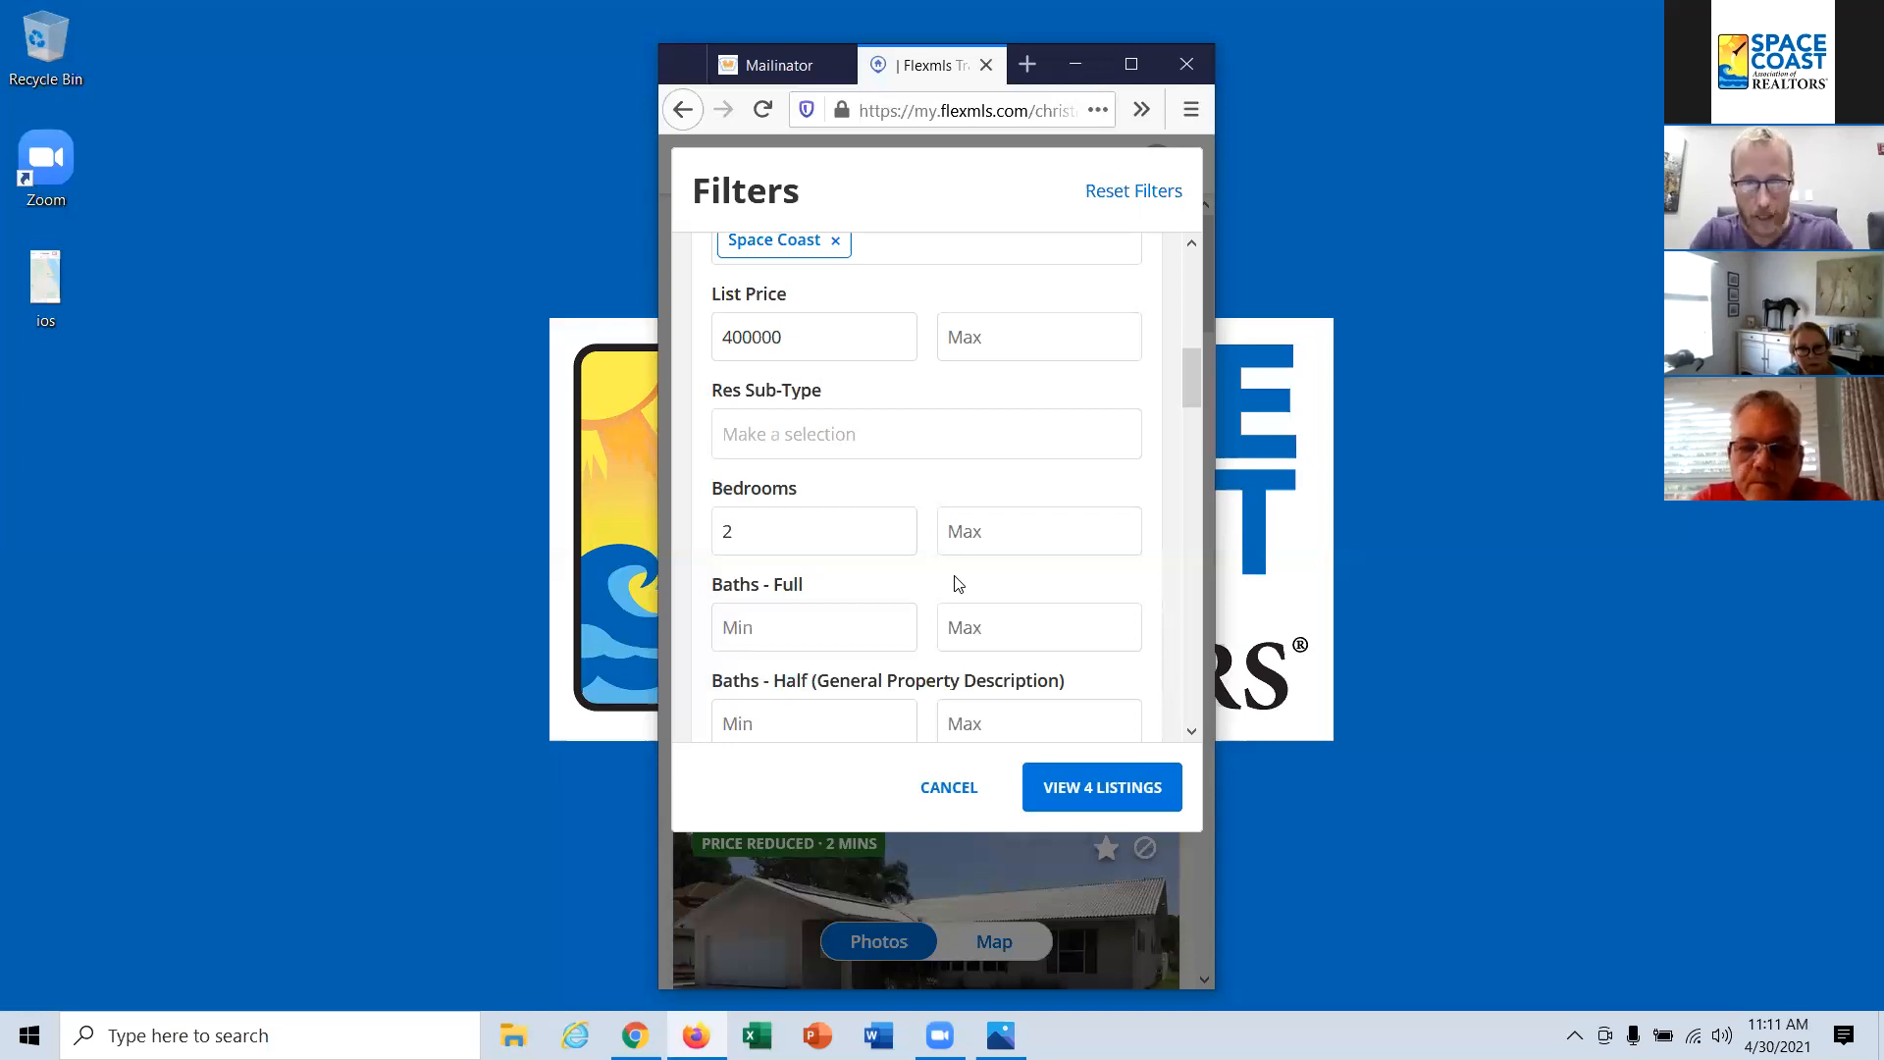
# Step: Lower the minimum list price in the listing filters to 300000
pyautogui.scroll(-8, 959, 583)
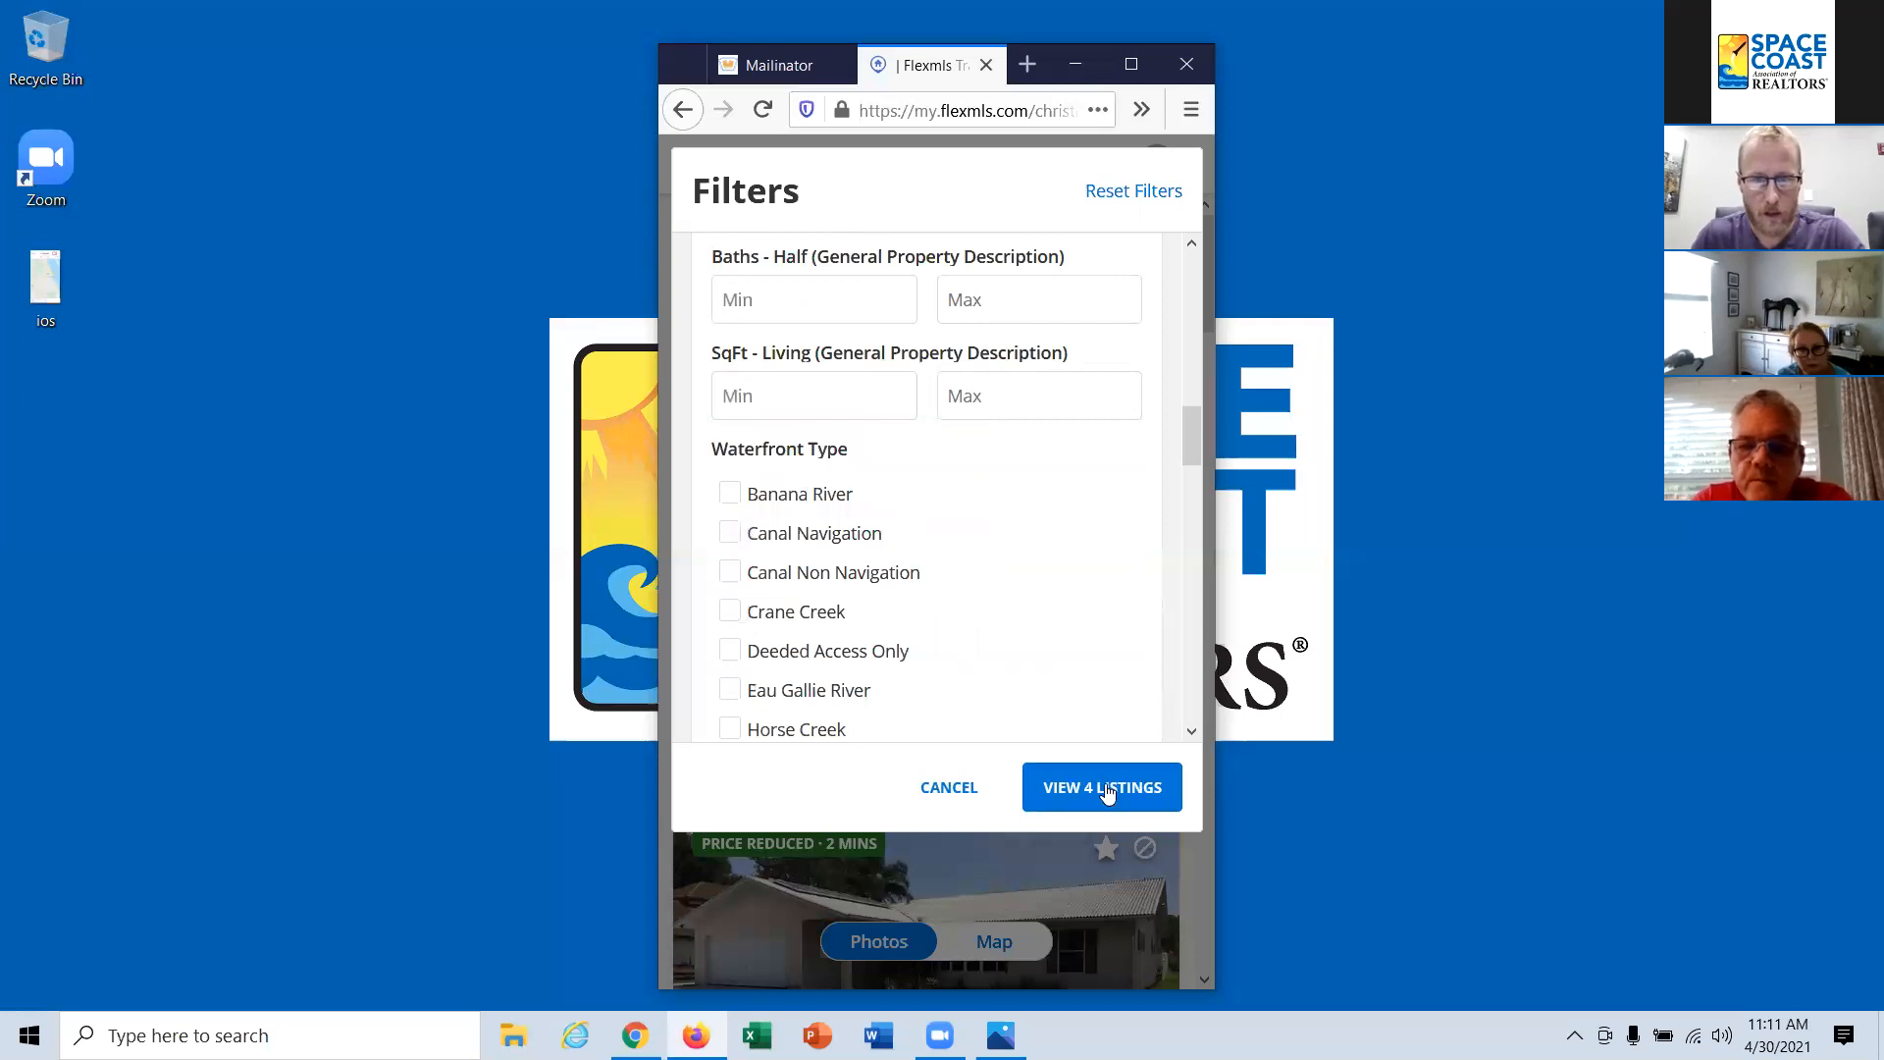
pyautogui.scroll(10, 879, 534)
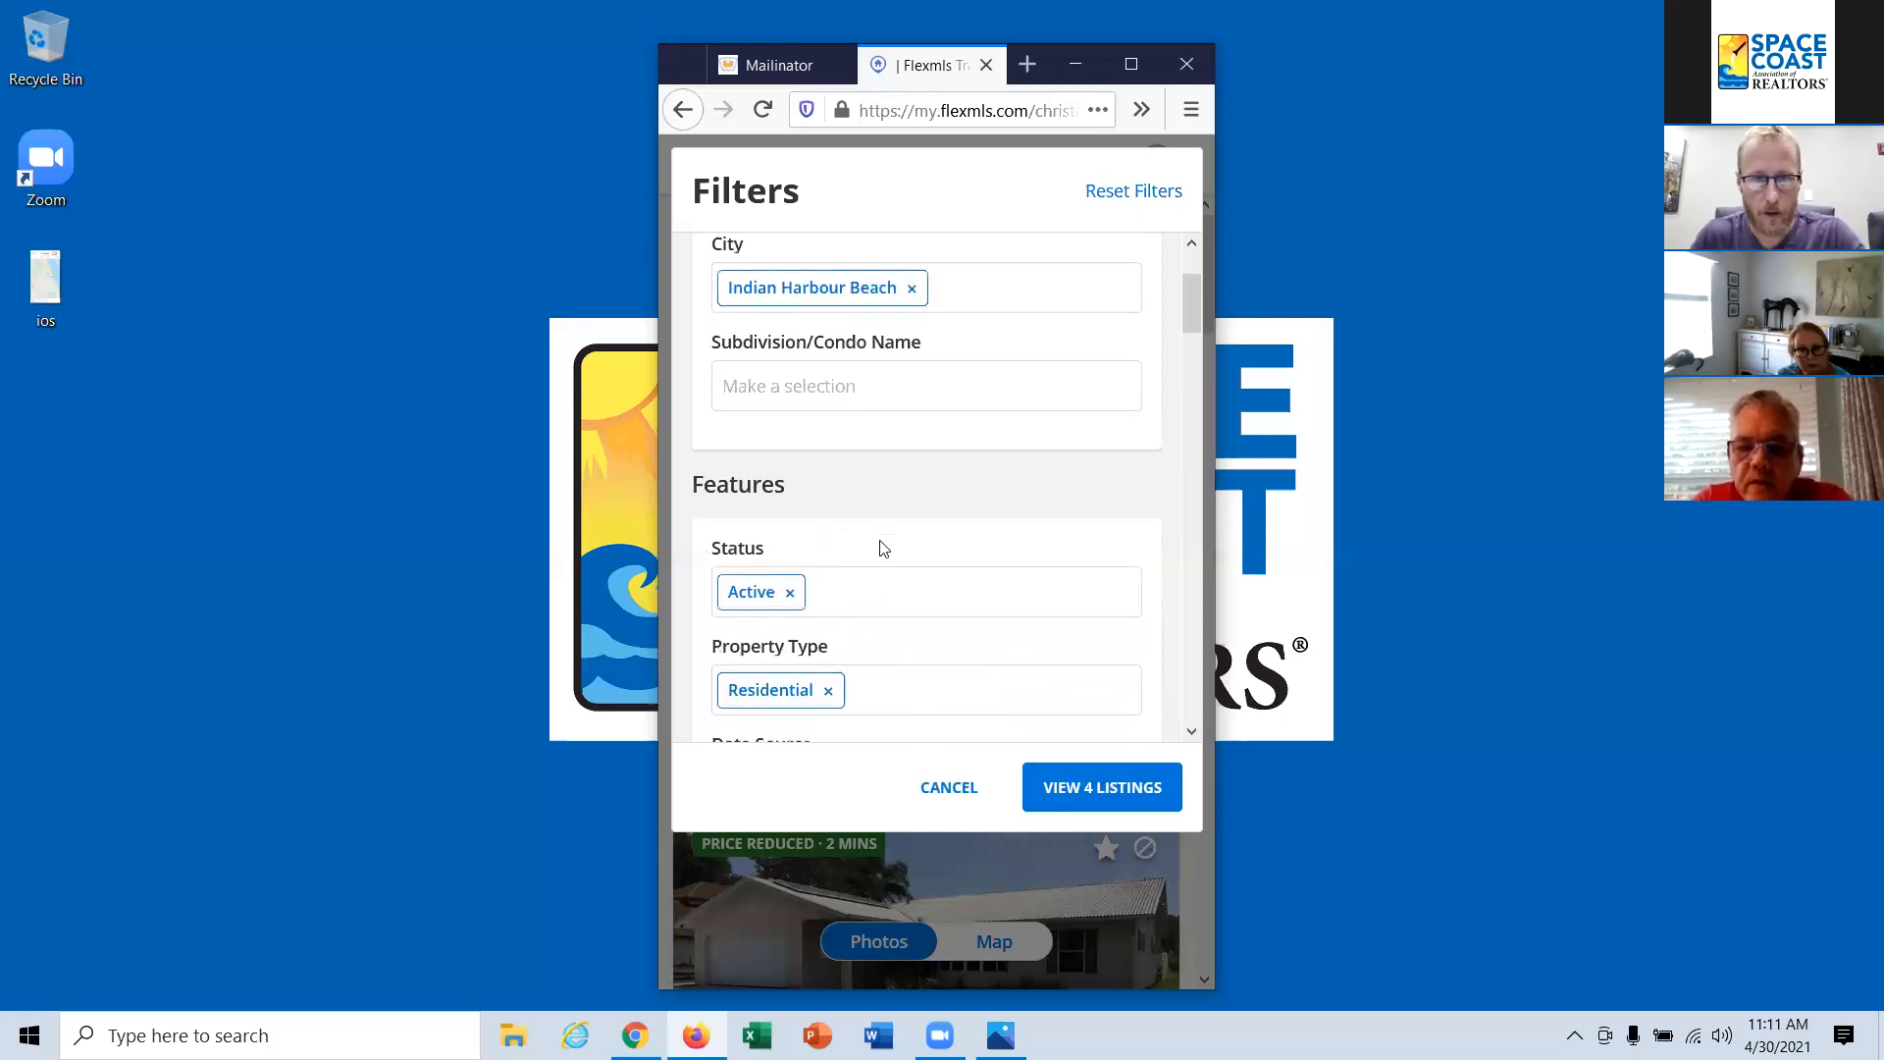
pyautogui.scroll(-2, 862, 582)
pyautogui.doubleClick(846, 636)
pyautogui.write('300000')
pyautogui.click(869, 580)
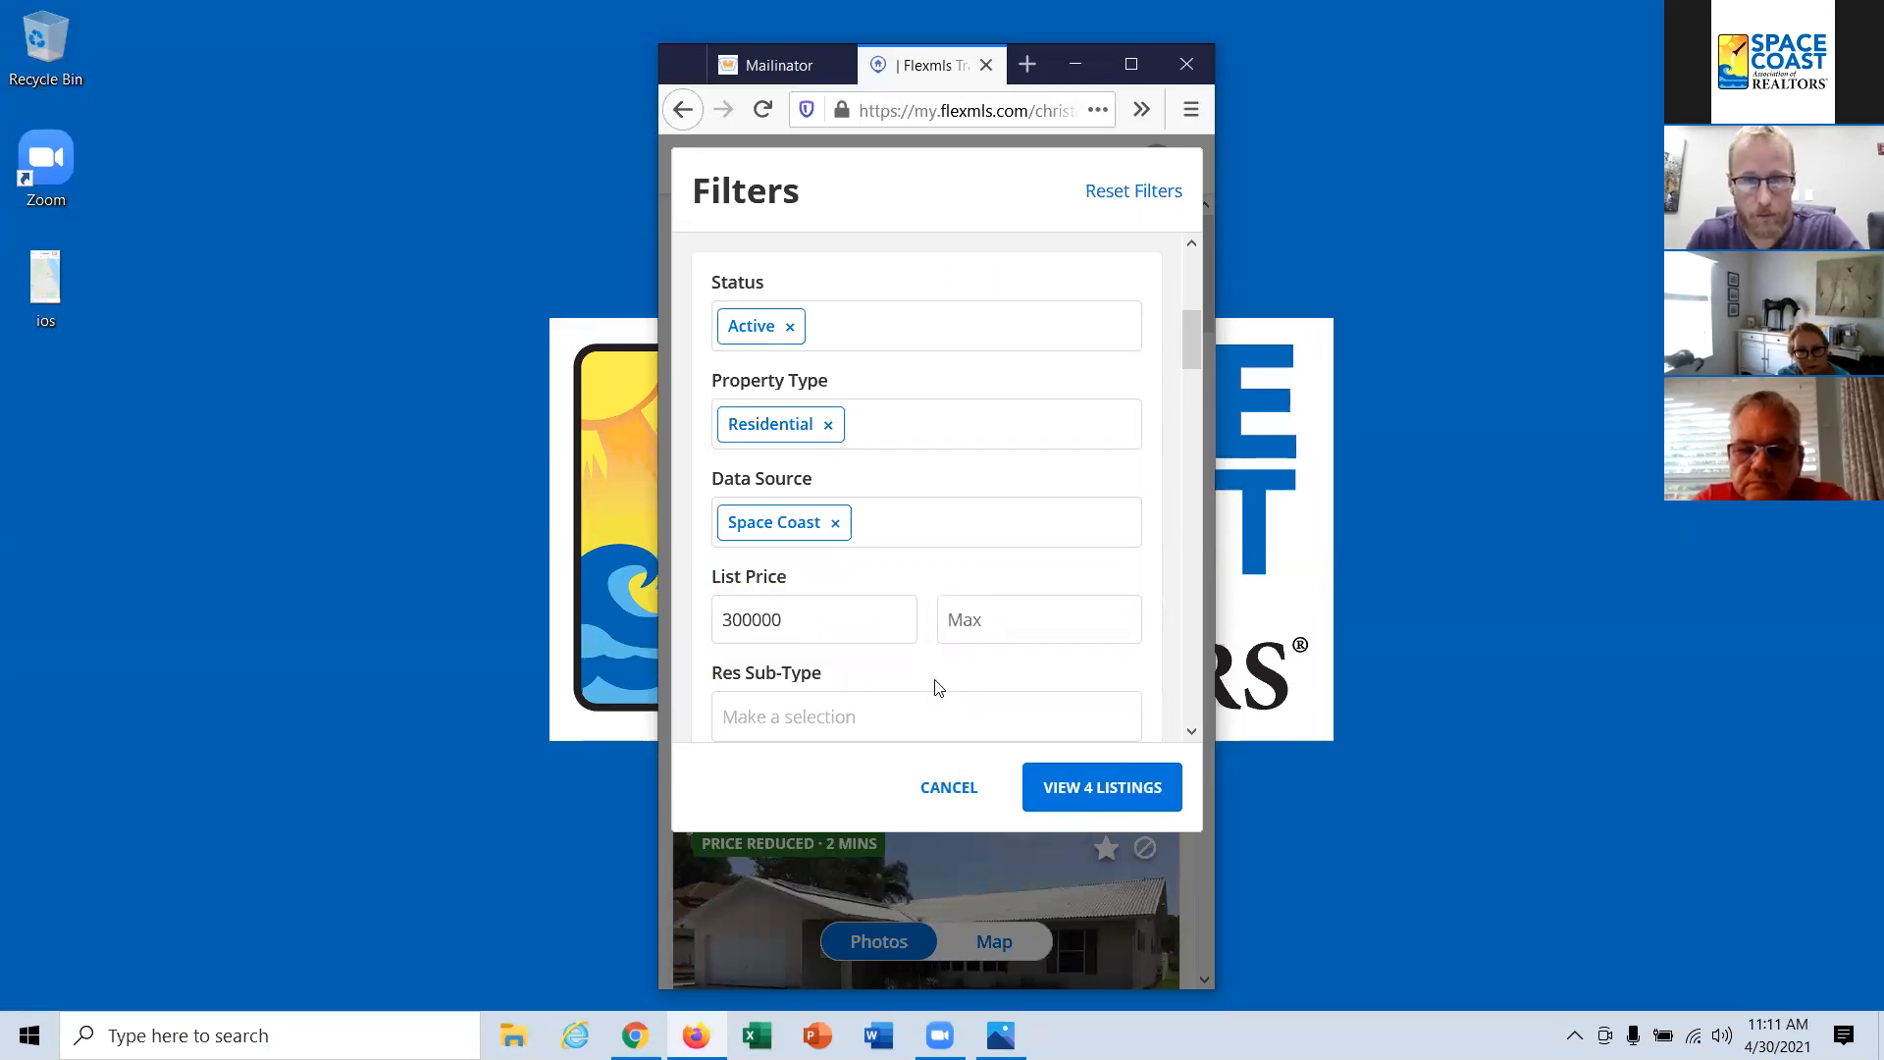
# Step: Add Indialantic to the city filter alongside Indian Harbour Beach and view the matching listings
pyautogui.scroll(5, 934, 686)
pyautogui.click(948, 445)
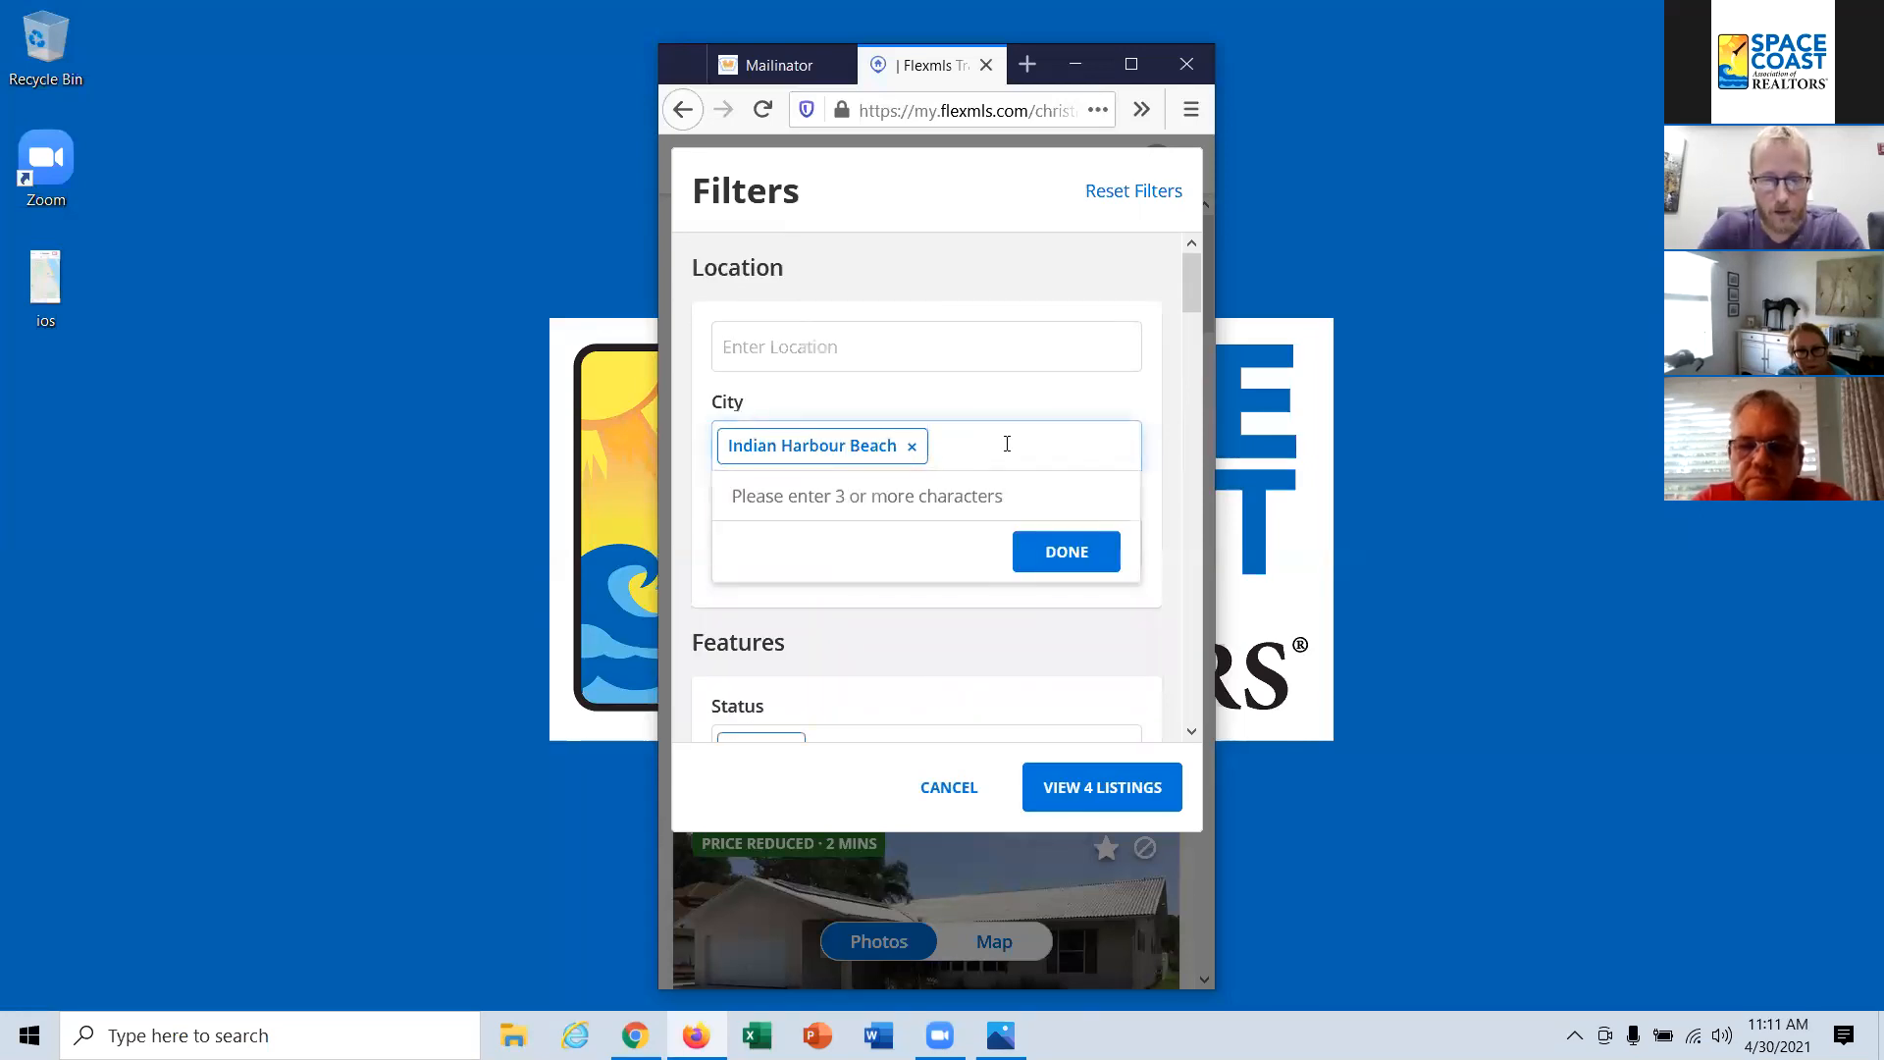
pyautogui.write('indi')
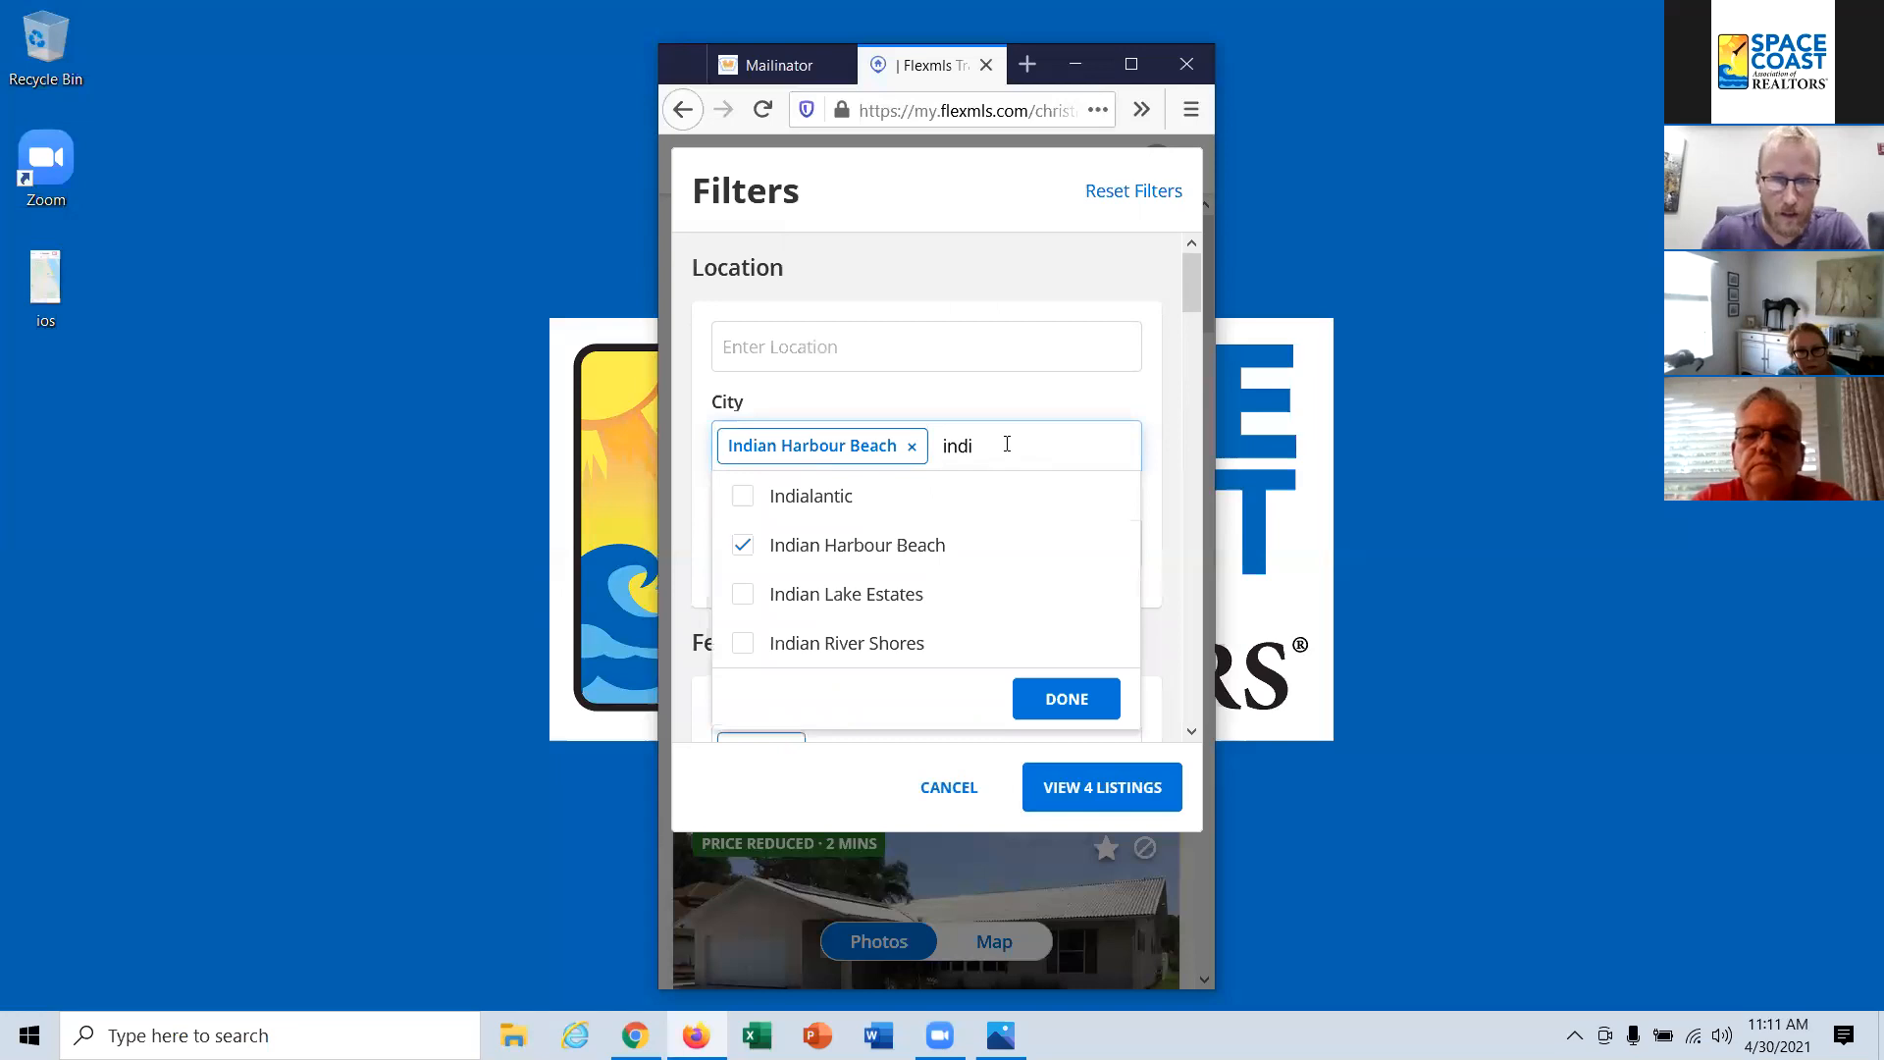
pyautogui.click(822, 500)
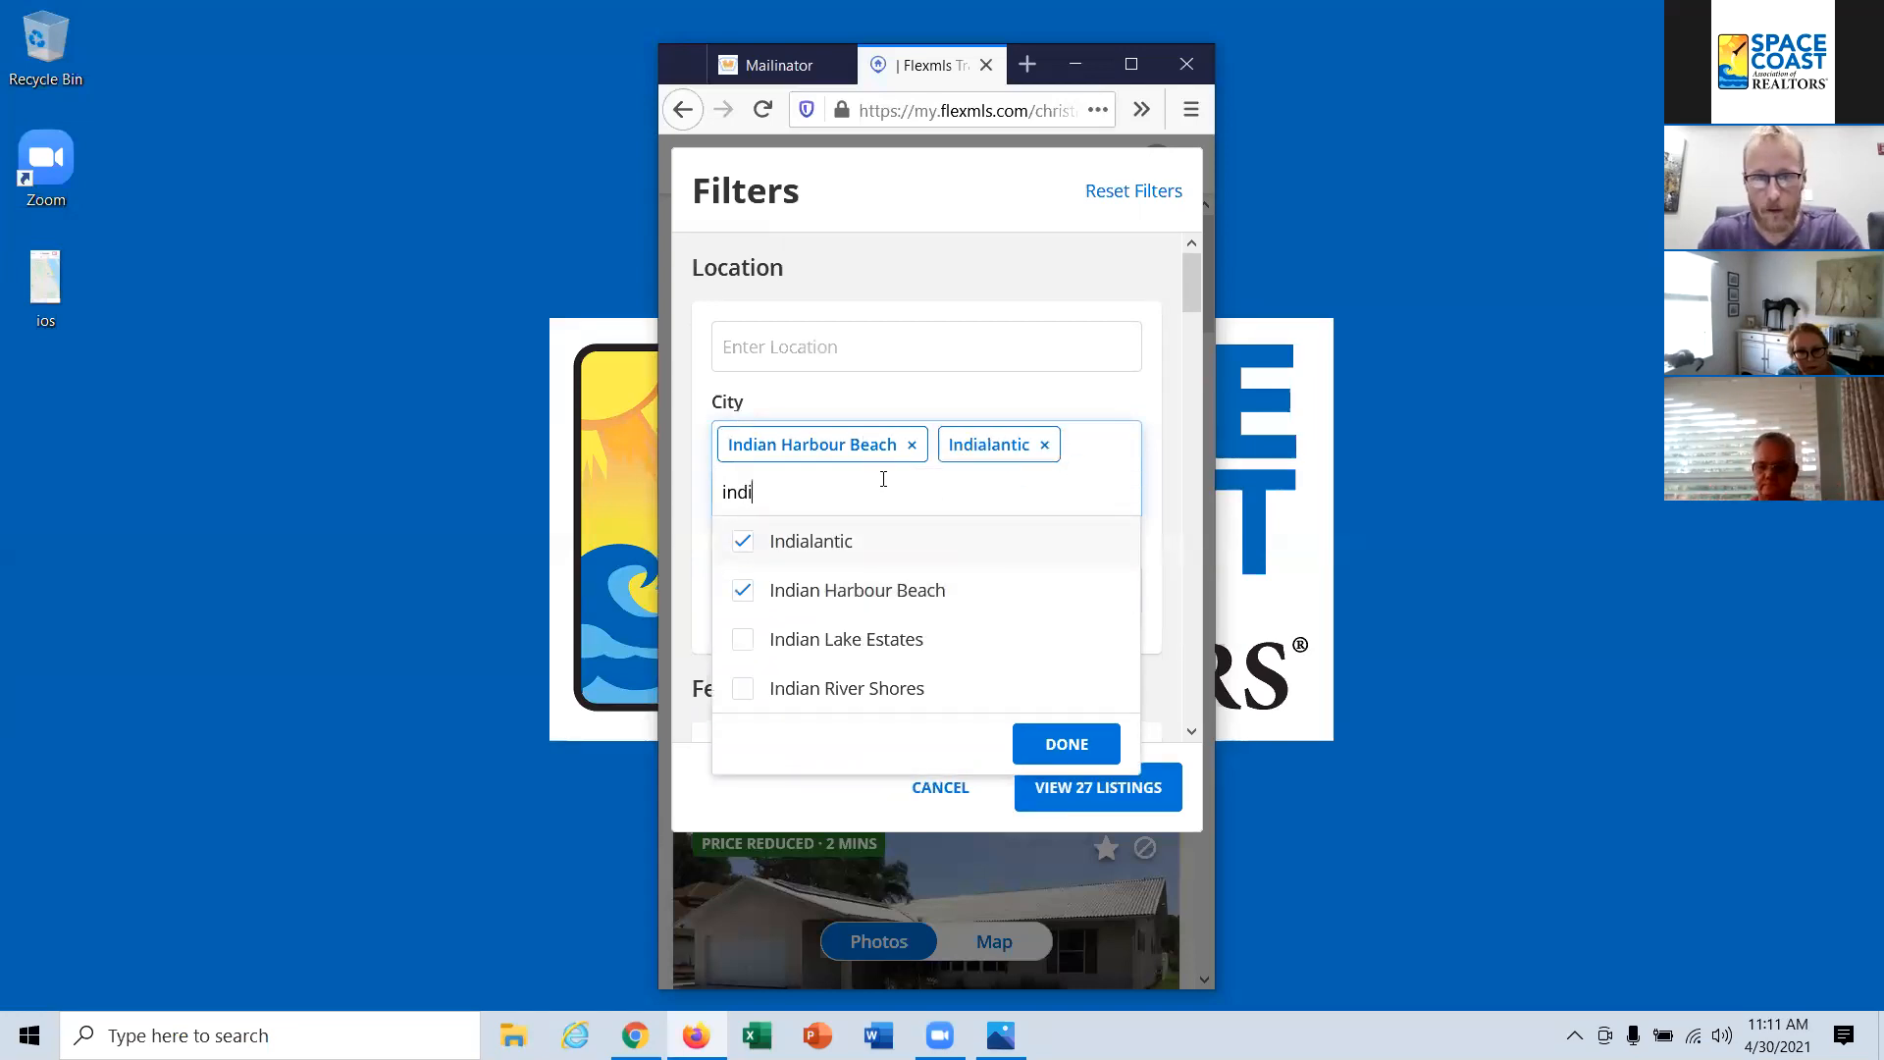
pyautogui.press('BackSpace')
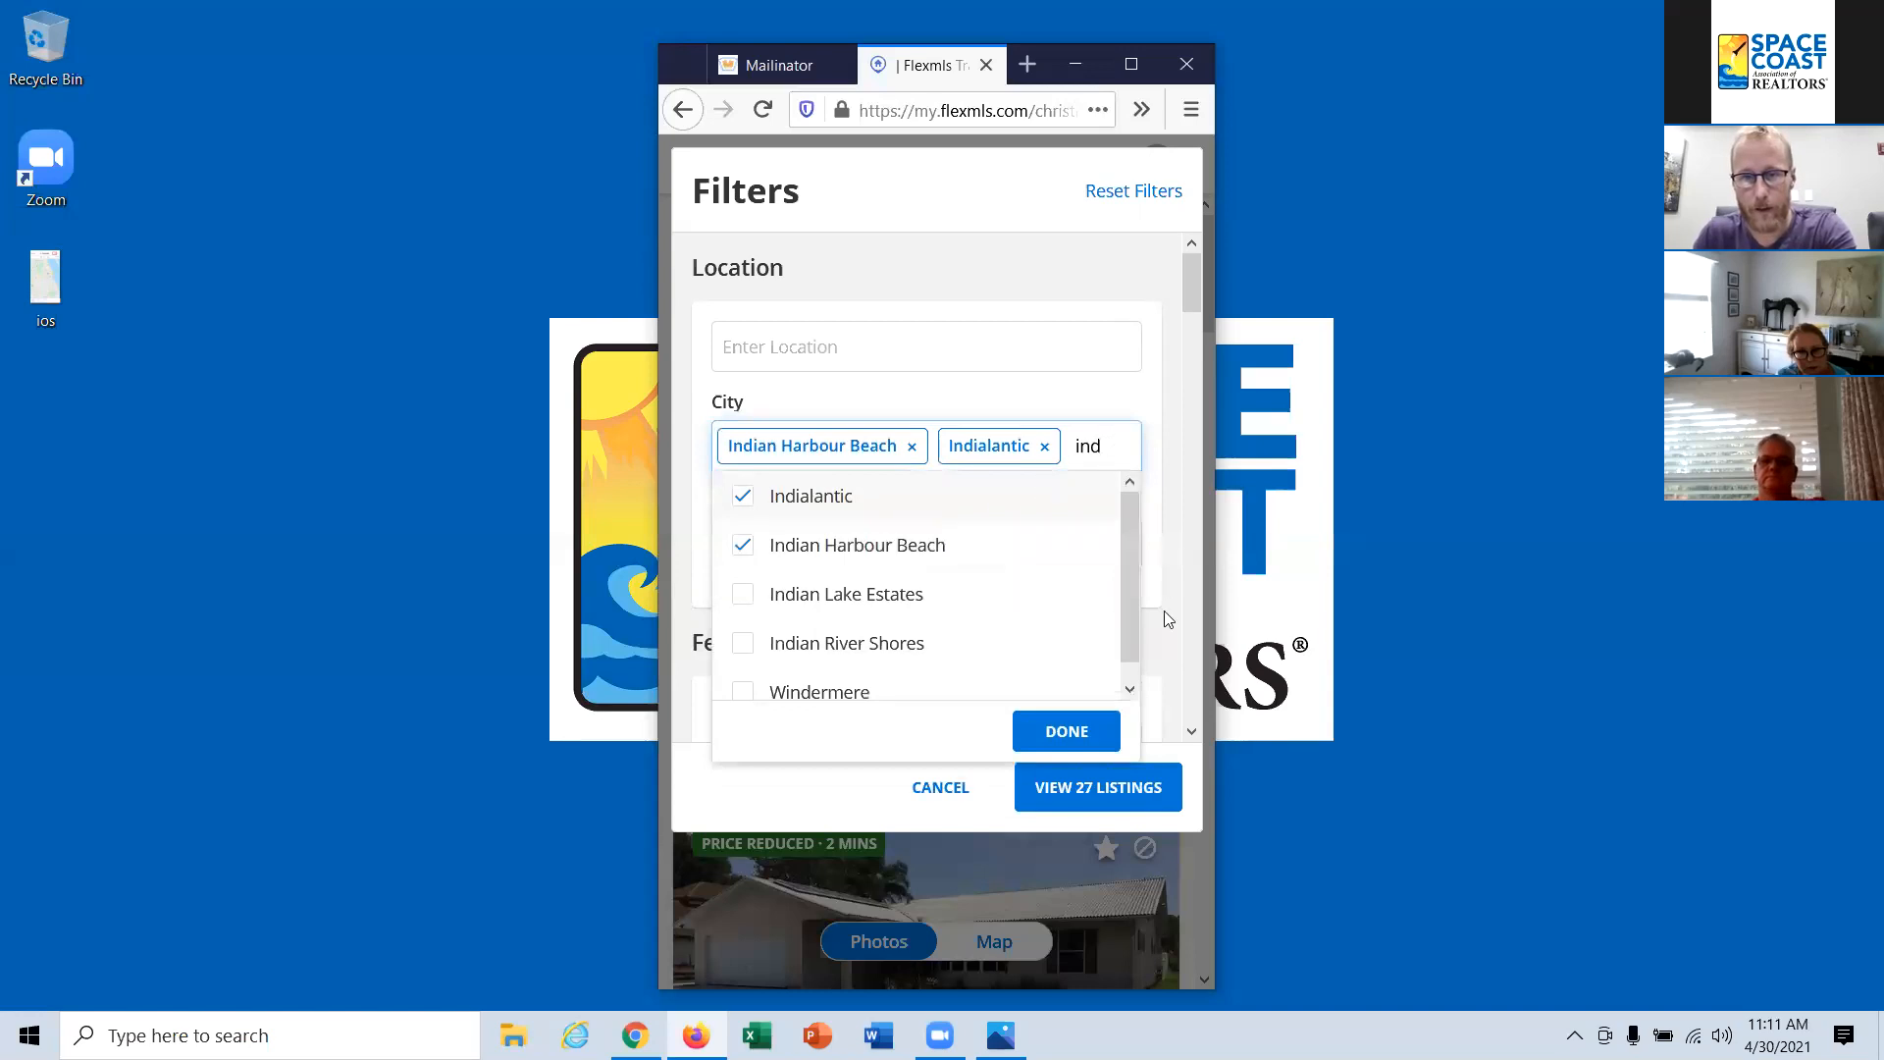
pyautogui.click(1070, 731)
pyautogui.click(1128, 797)
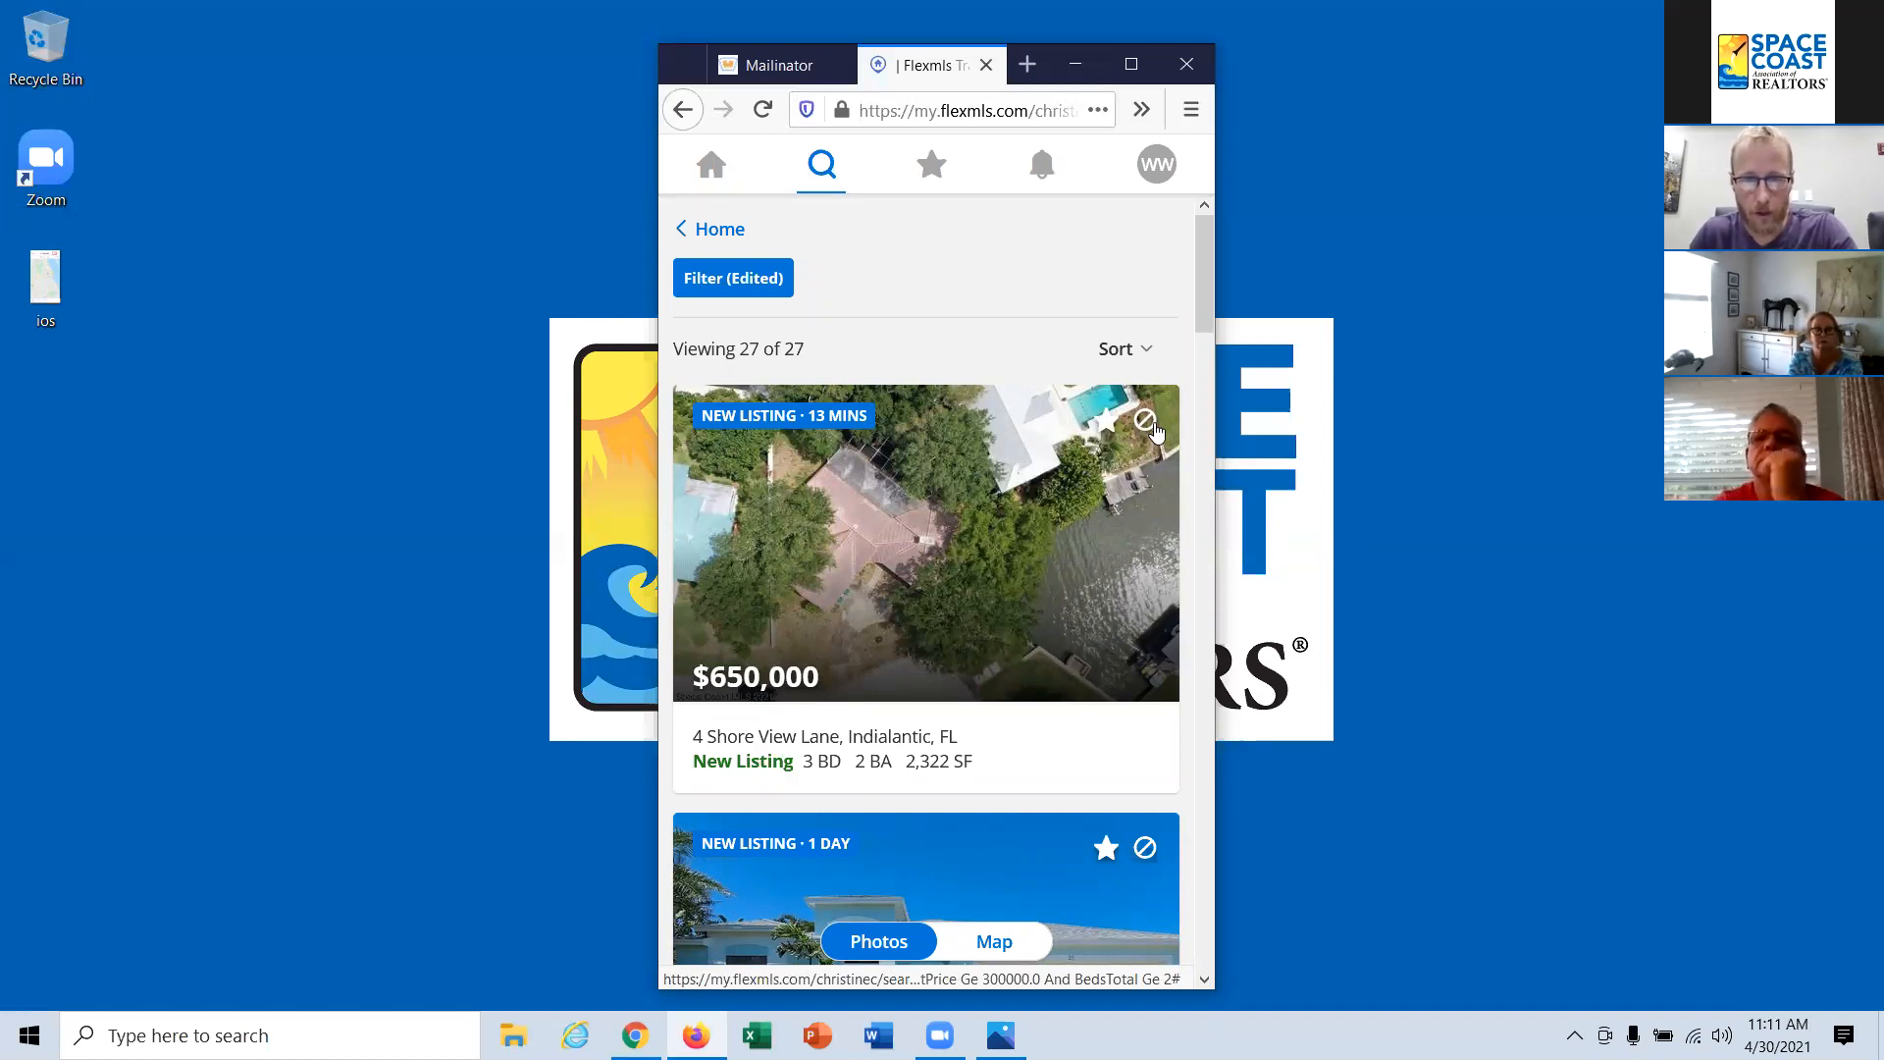
# Step: Mark the $650,000 Indialantic listing as a favorite and hide the $489,900 listing below it
pyautogui.click(1103, 426)
pyautogui.scroll(-3, 1106, 649)
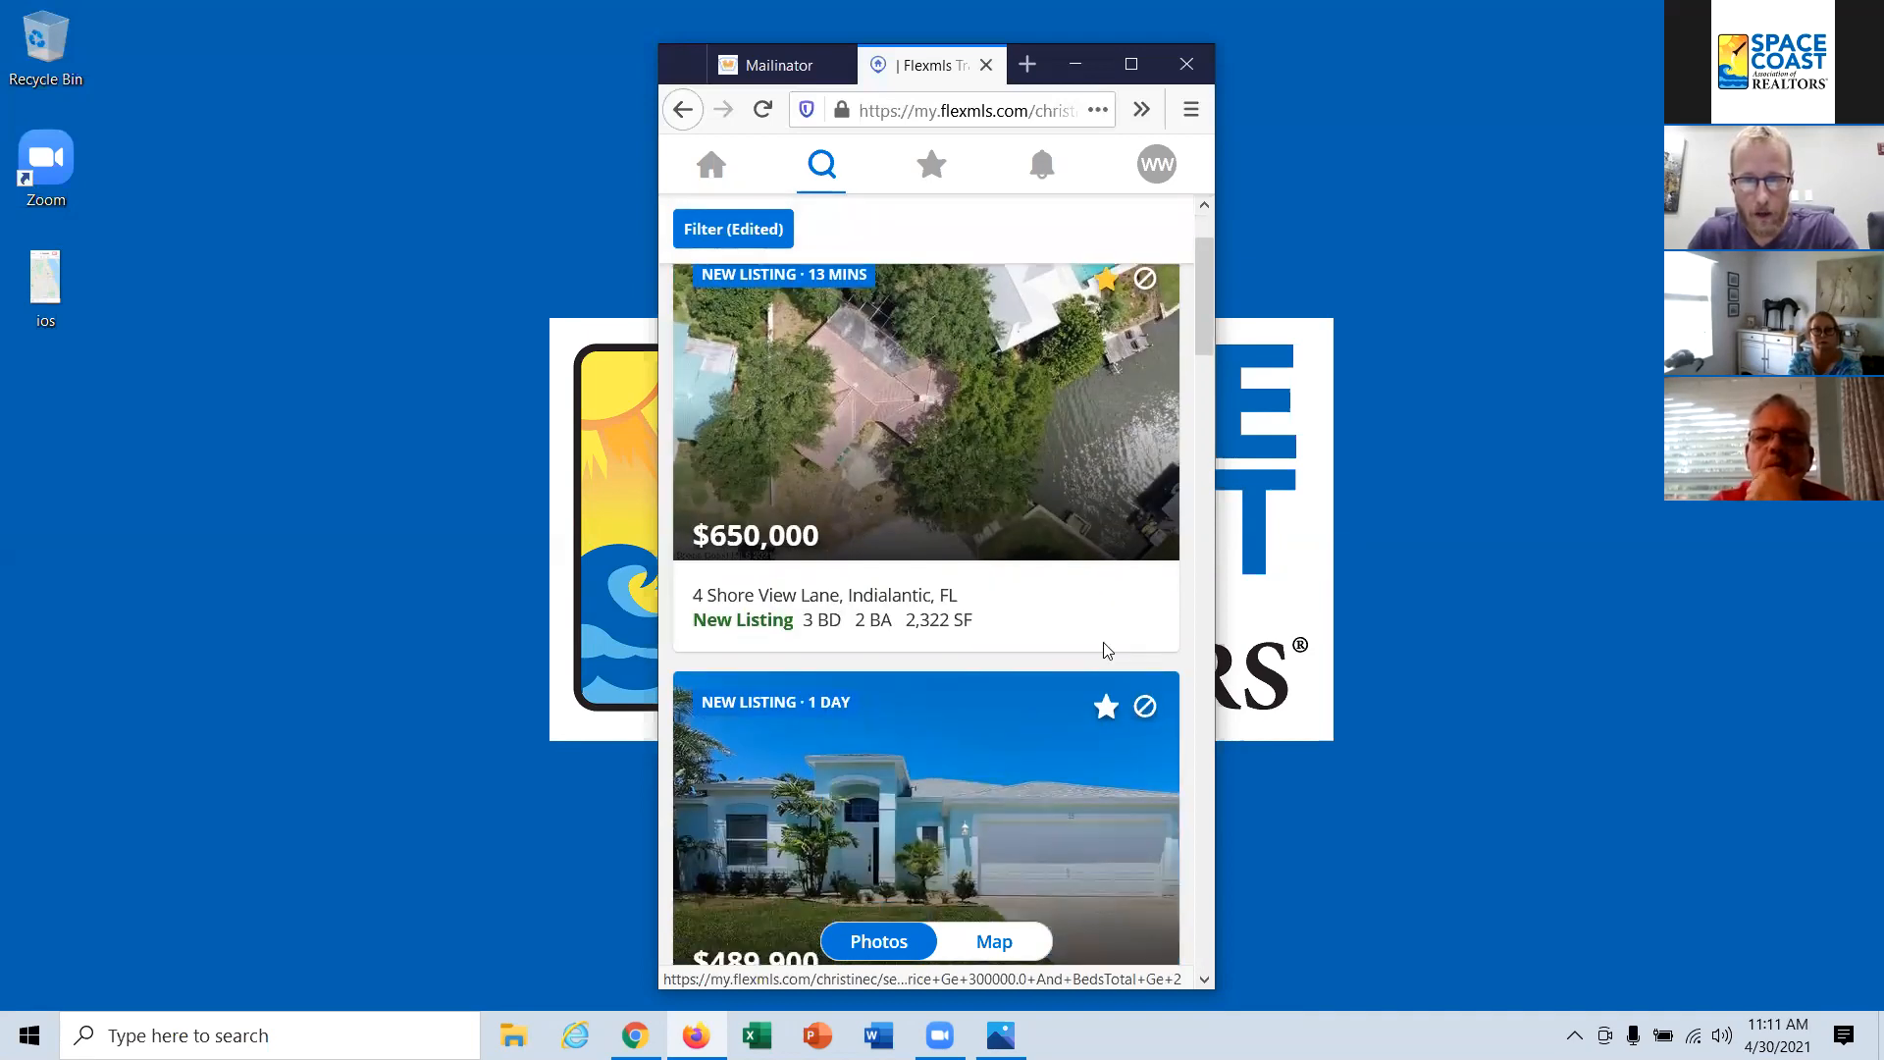
pyautogui.click(1144, 705)
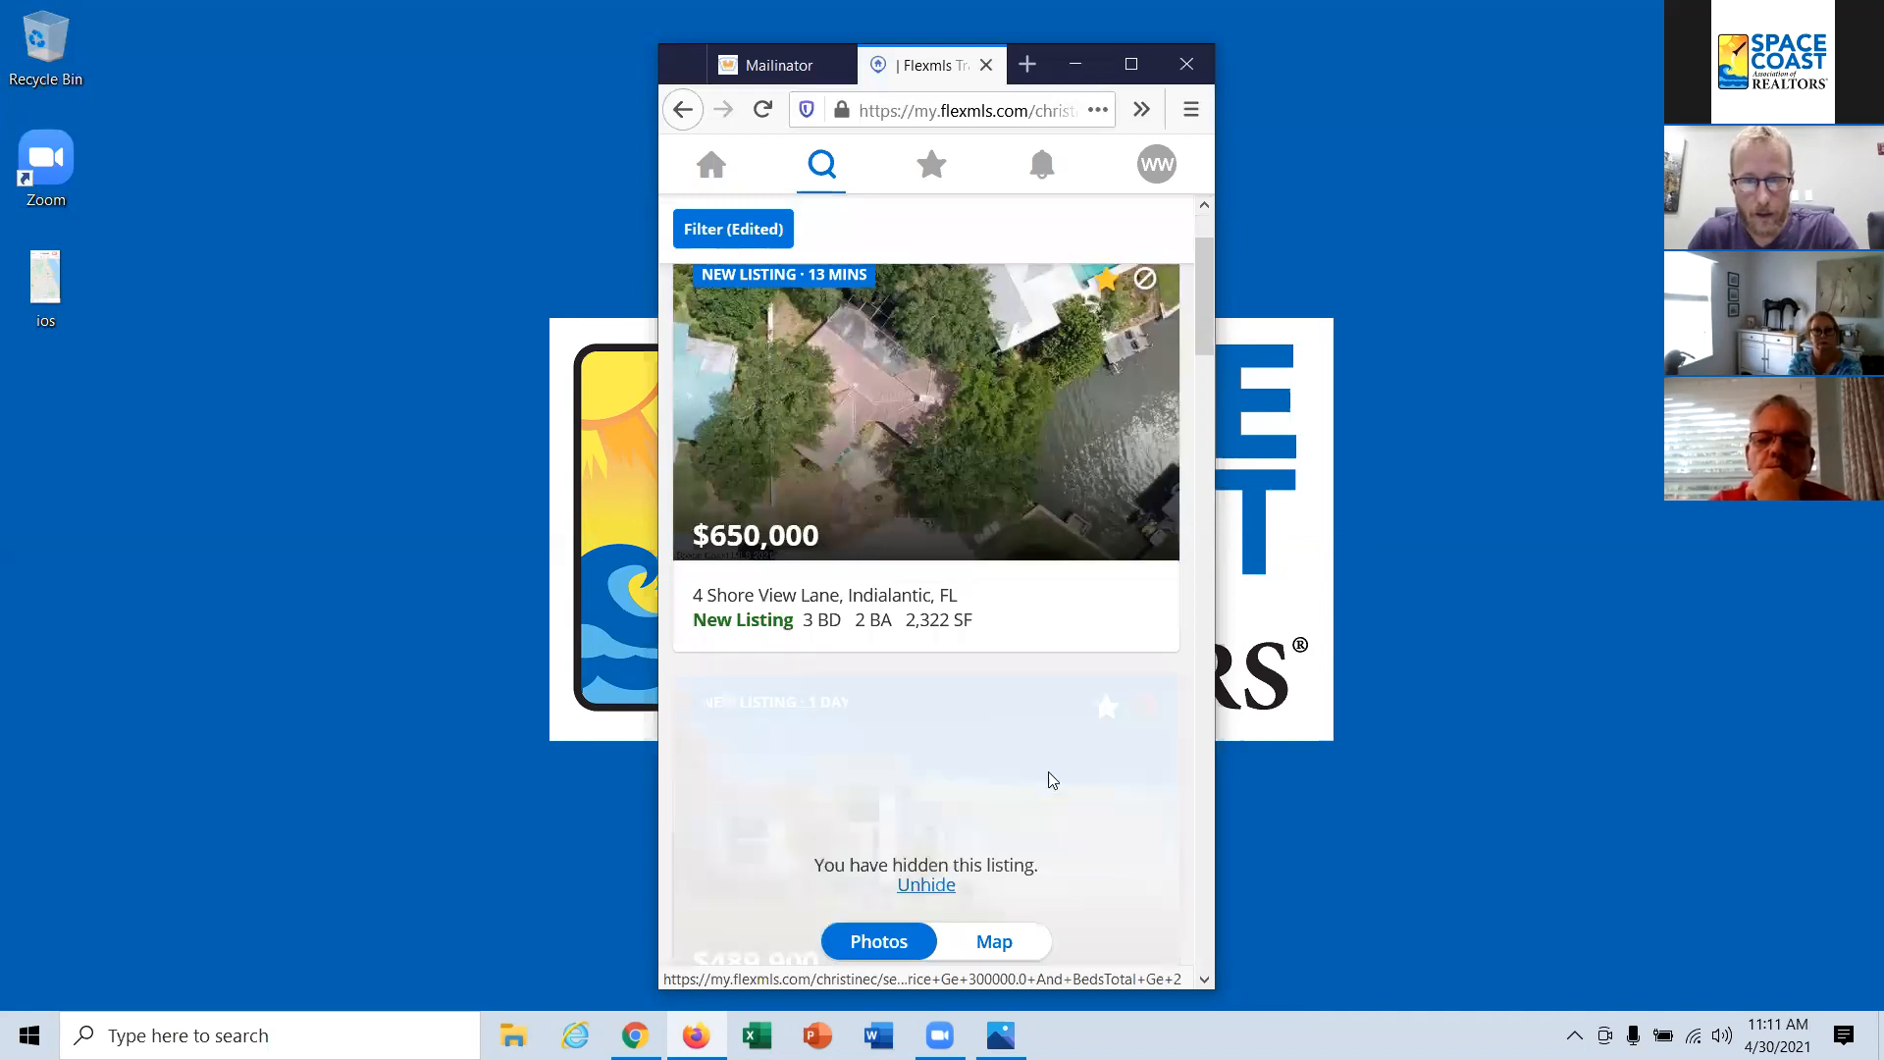
pyautogui.scroll(-5, 1021, 631)
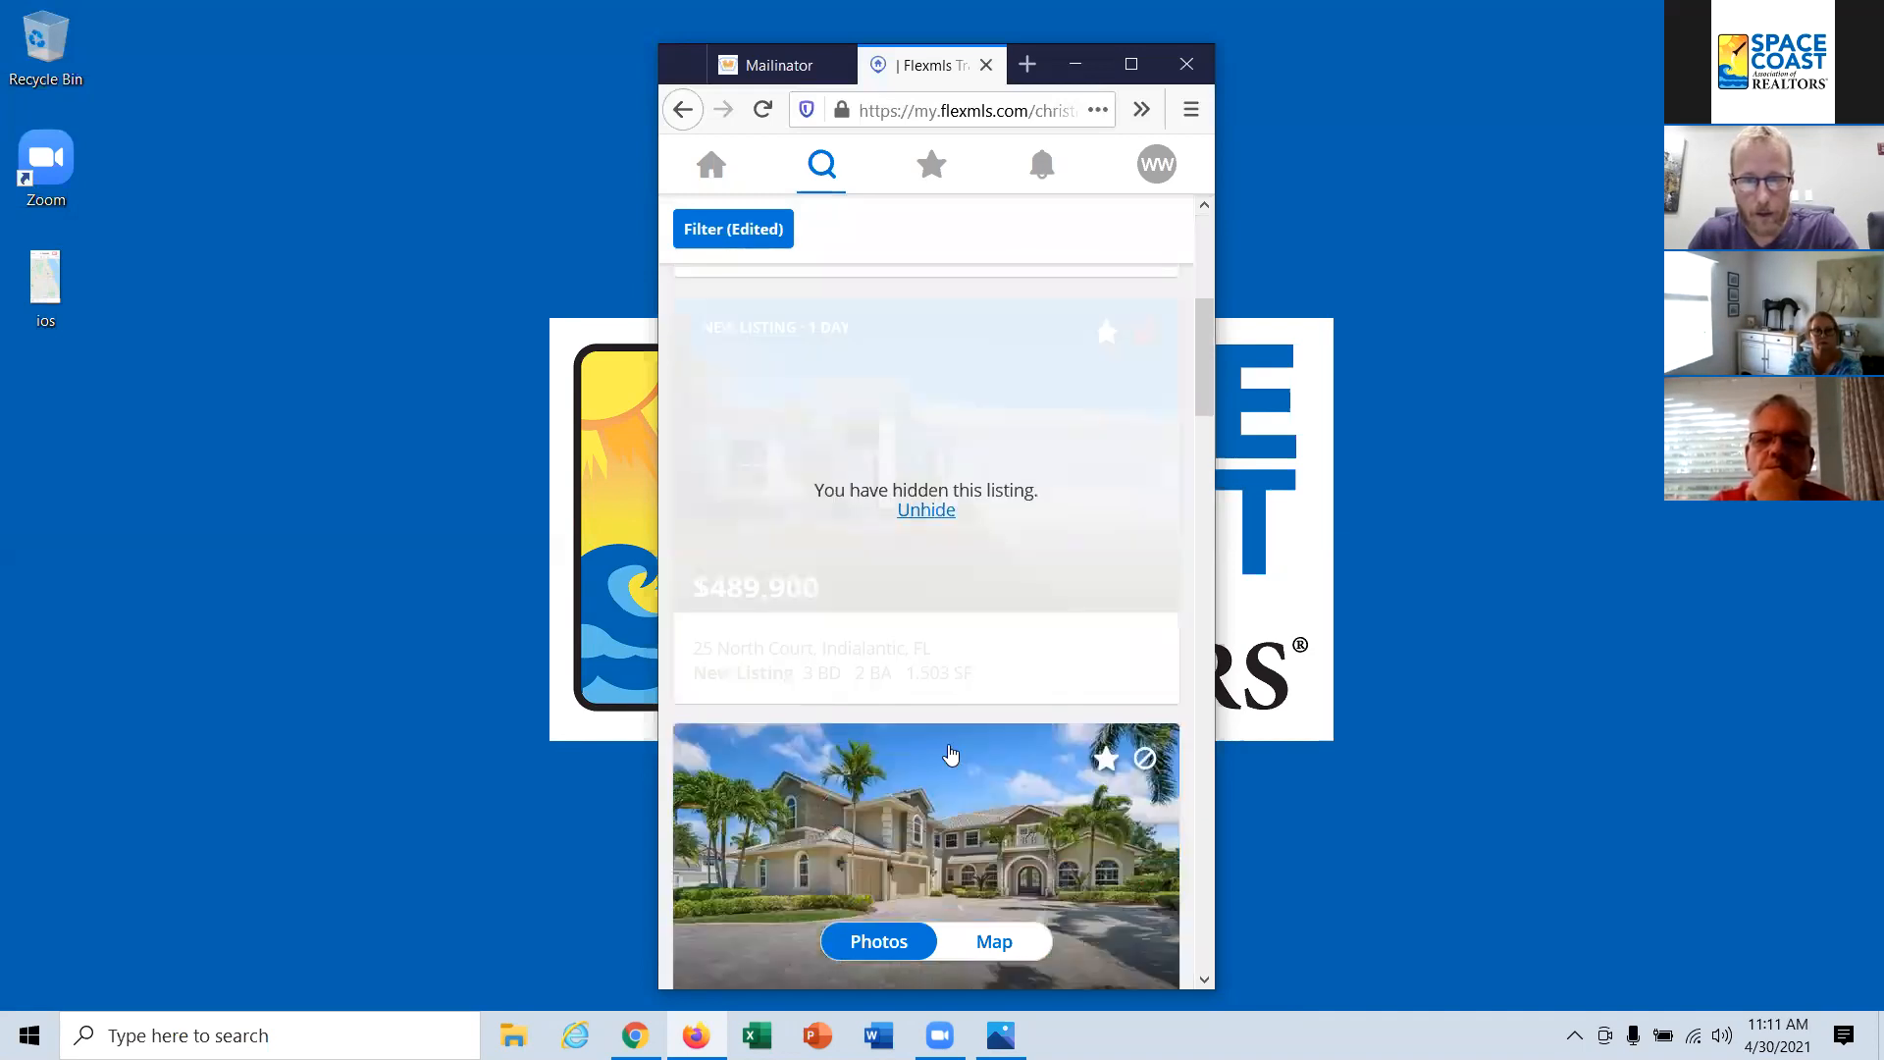
pyautogui.scroll(-1, 950, 753)
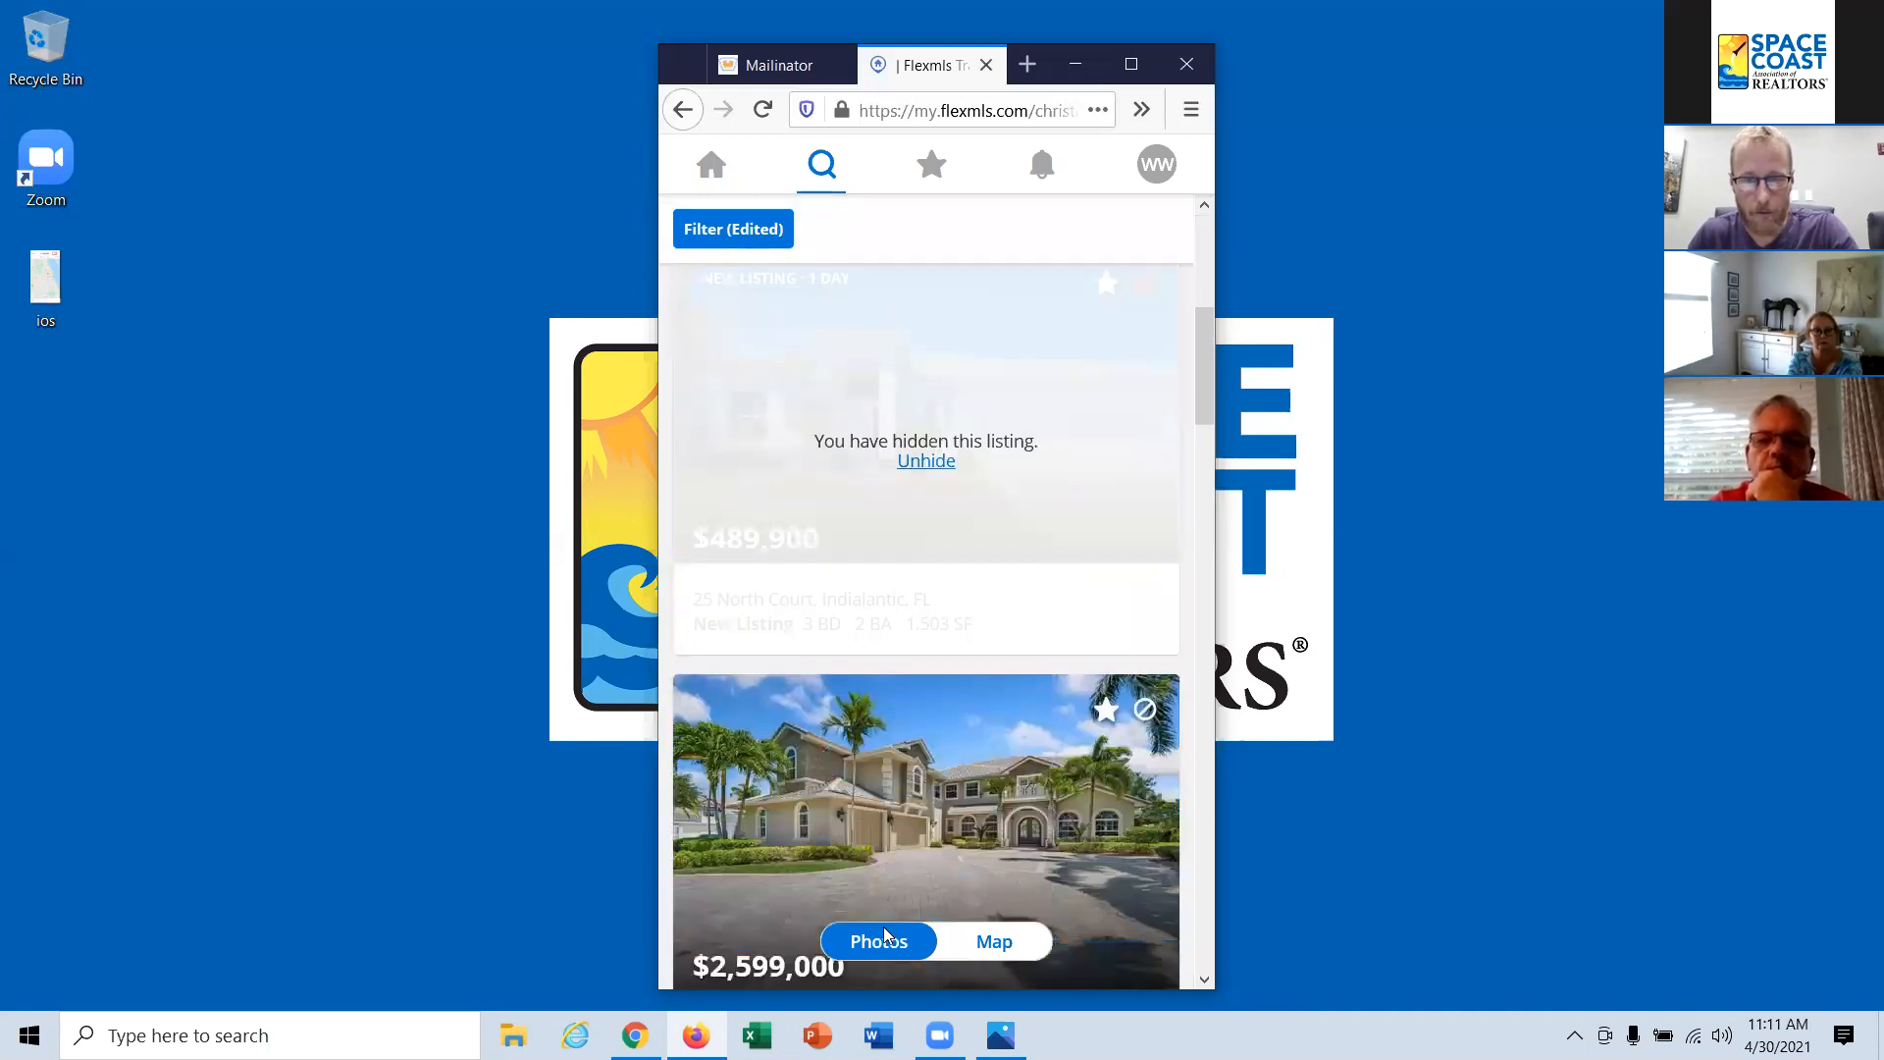
# Step: Show the results on the map, allow location access for the site, and preview a listing from the marker cluster near Melbourne
pyautogui.click(996, 944)
pyautogui.click(977, 261)
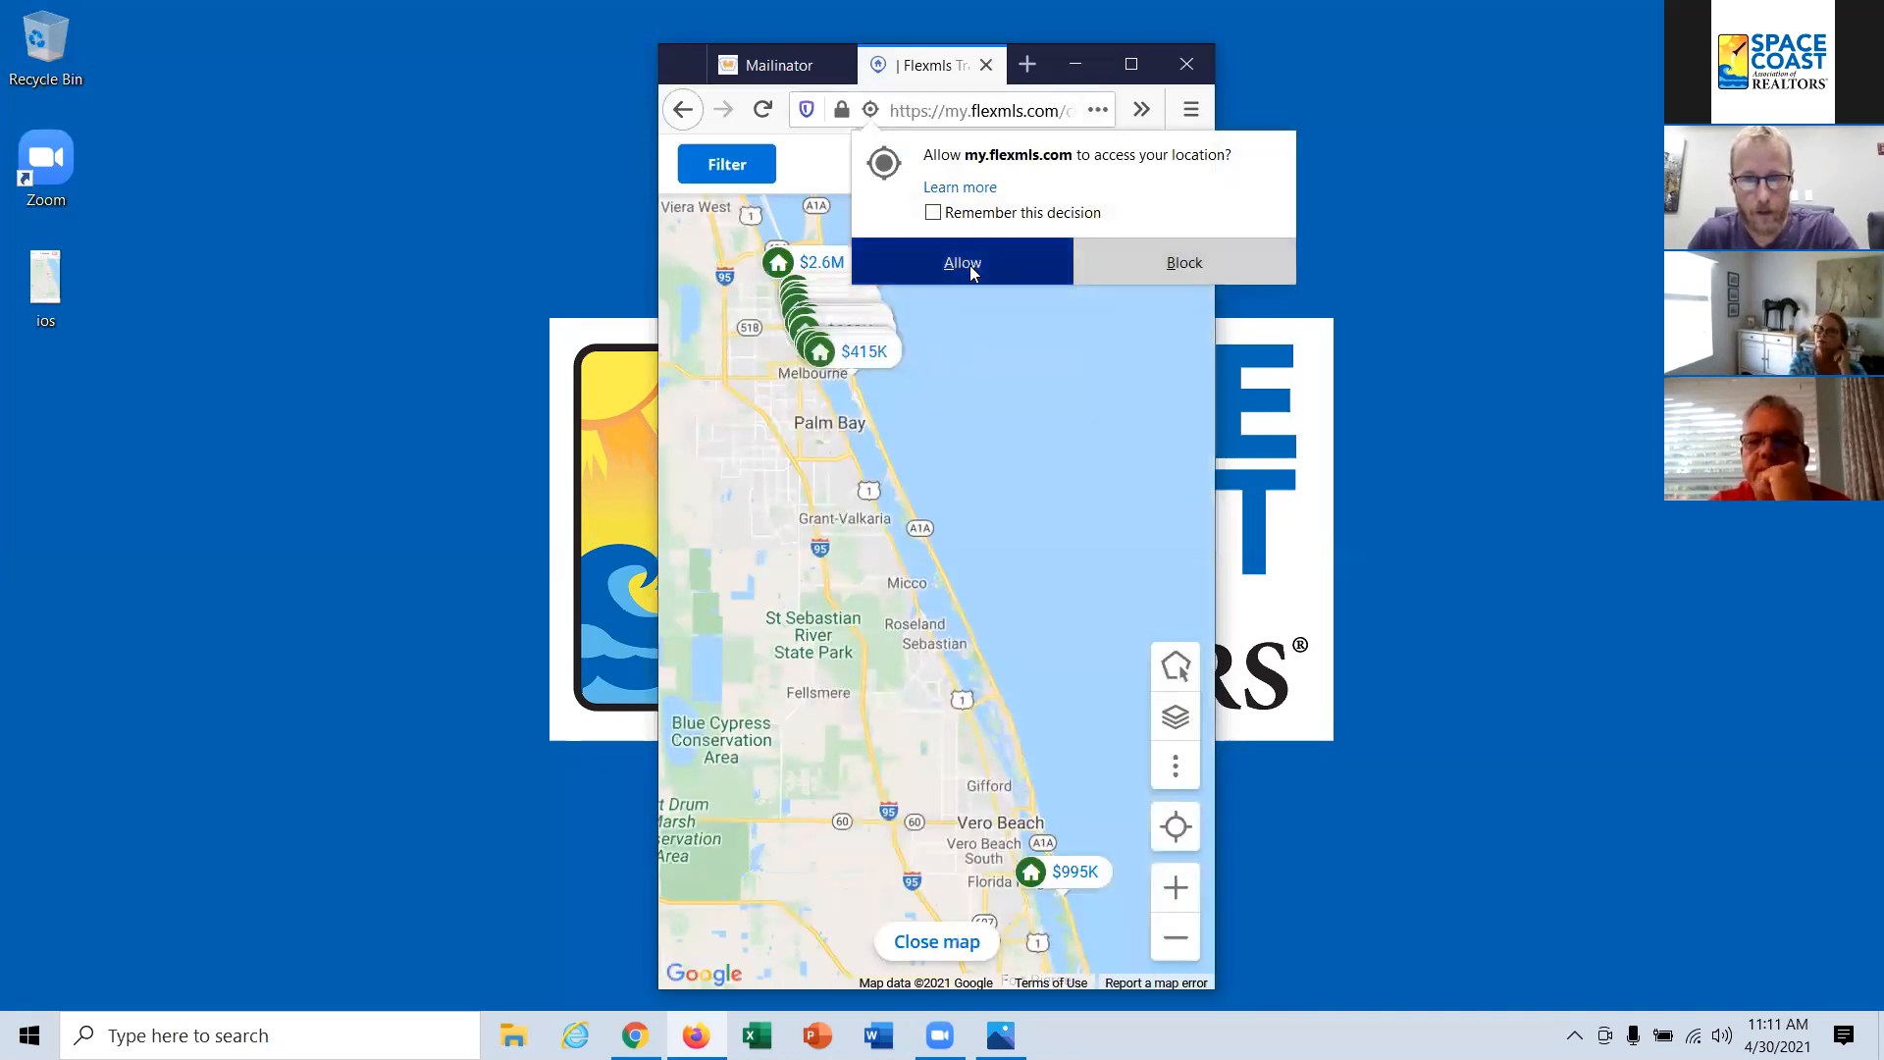
pyautogui.click(863, 351)
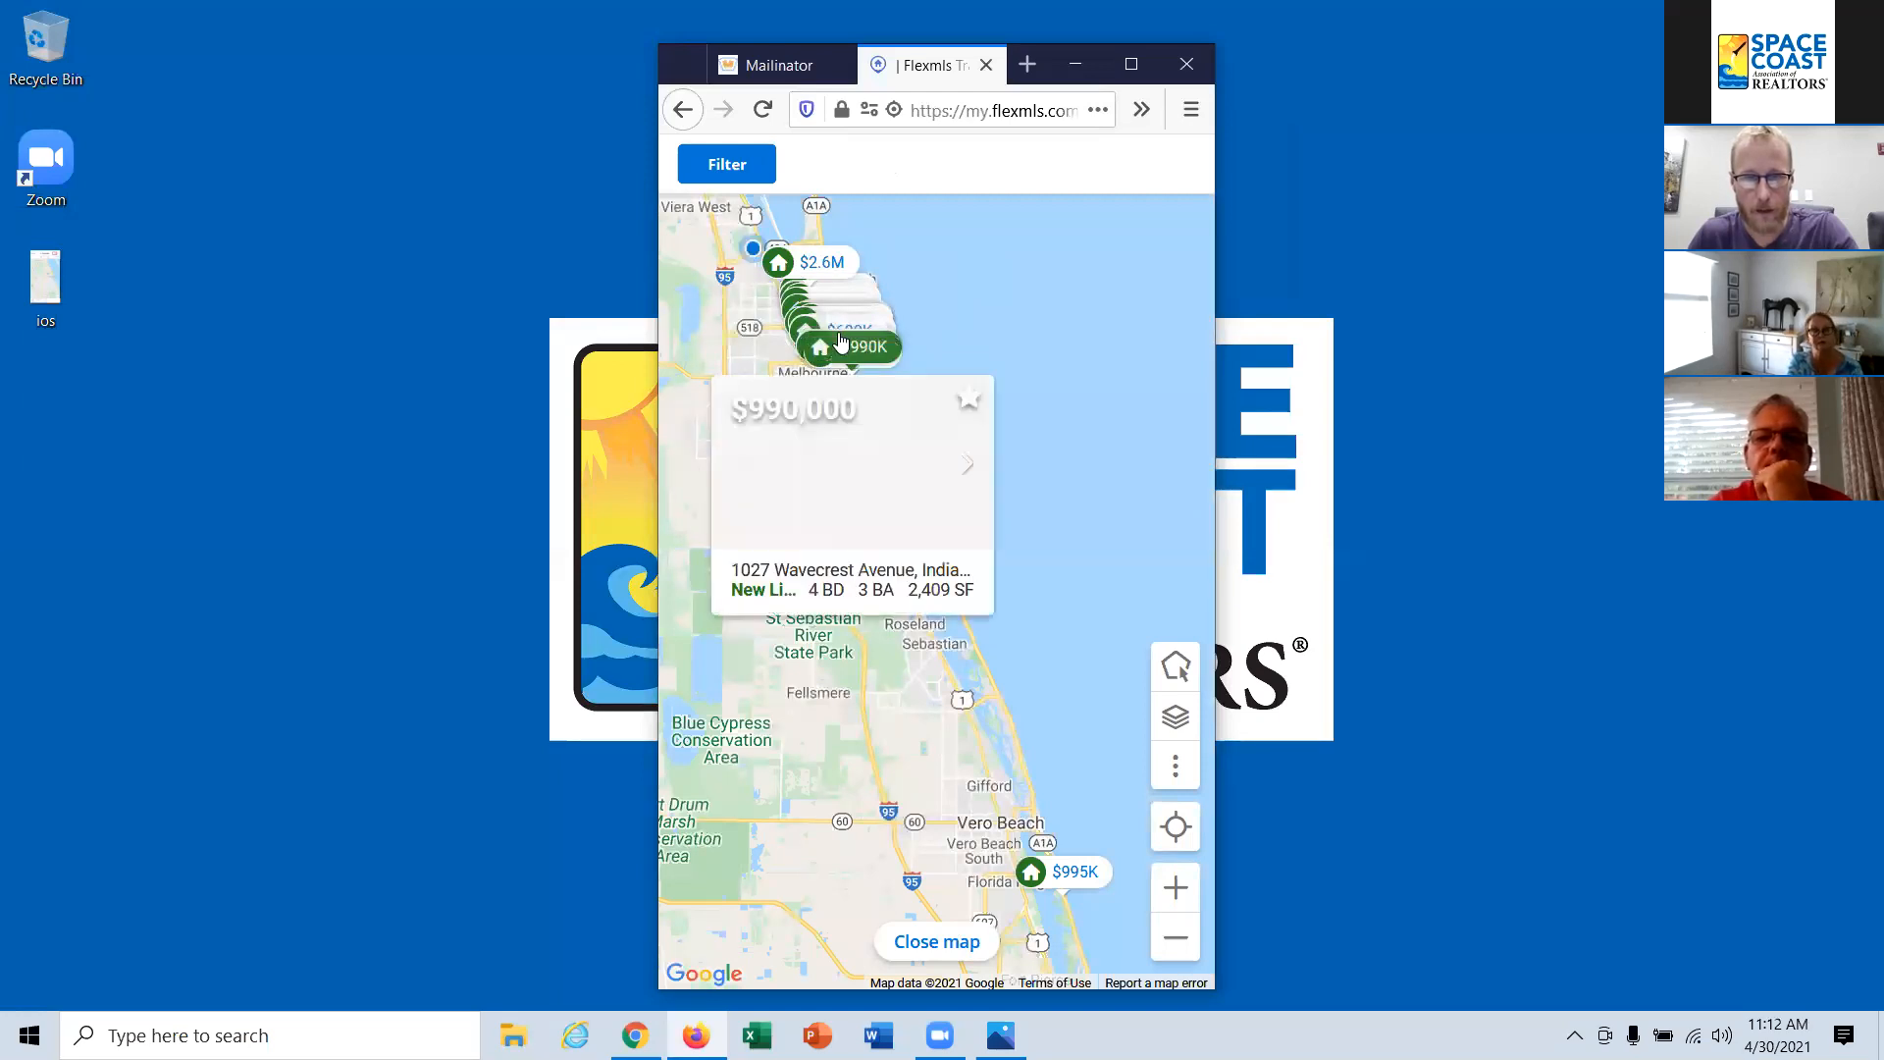
pyautogui.moveTo(835, 327)
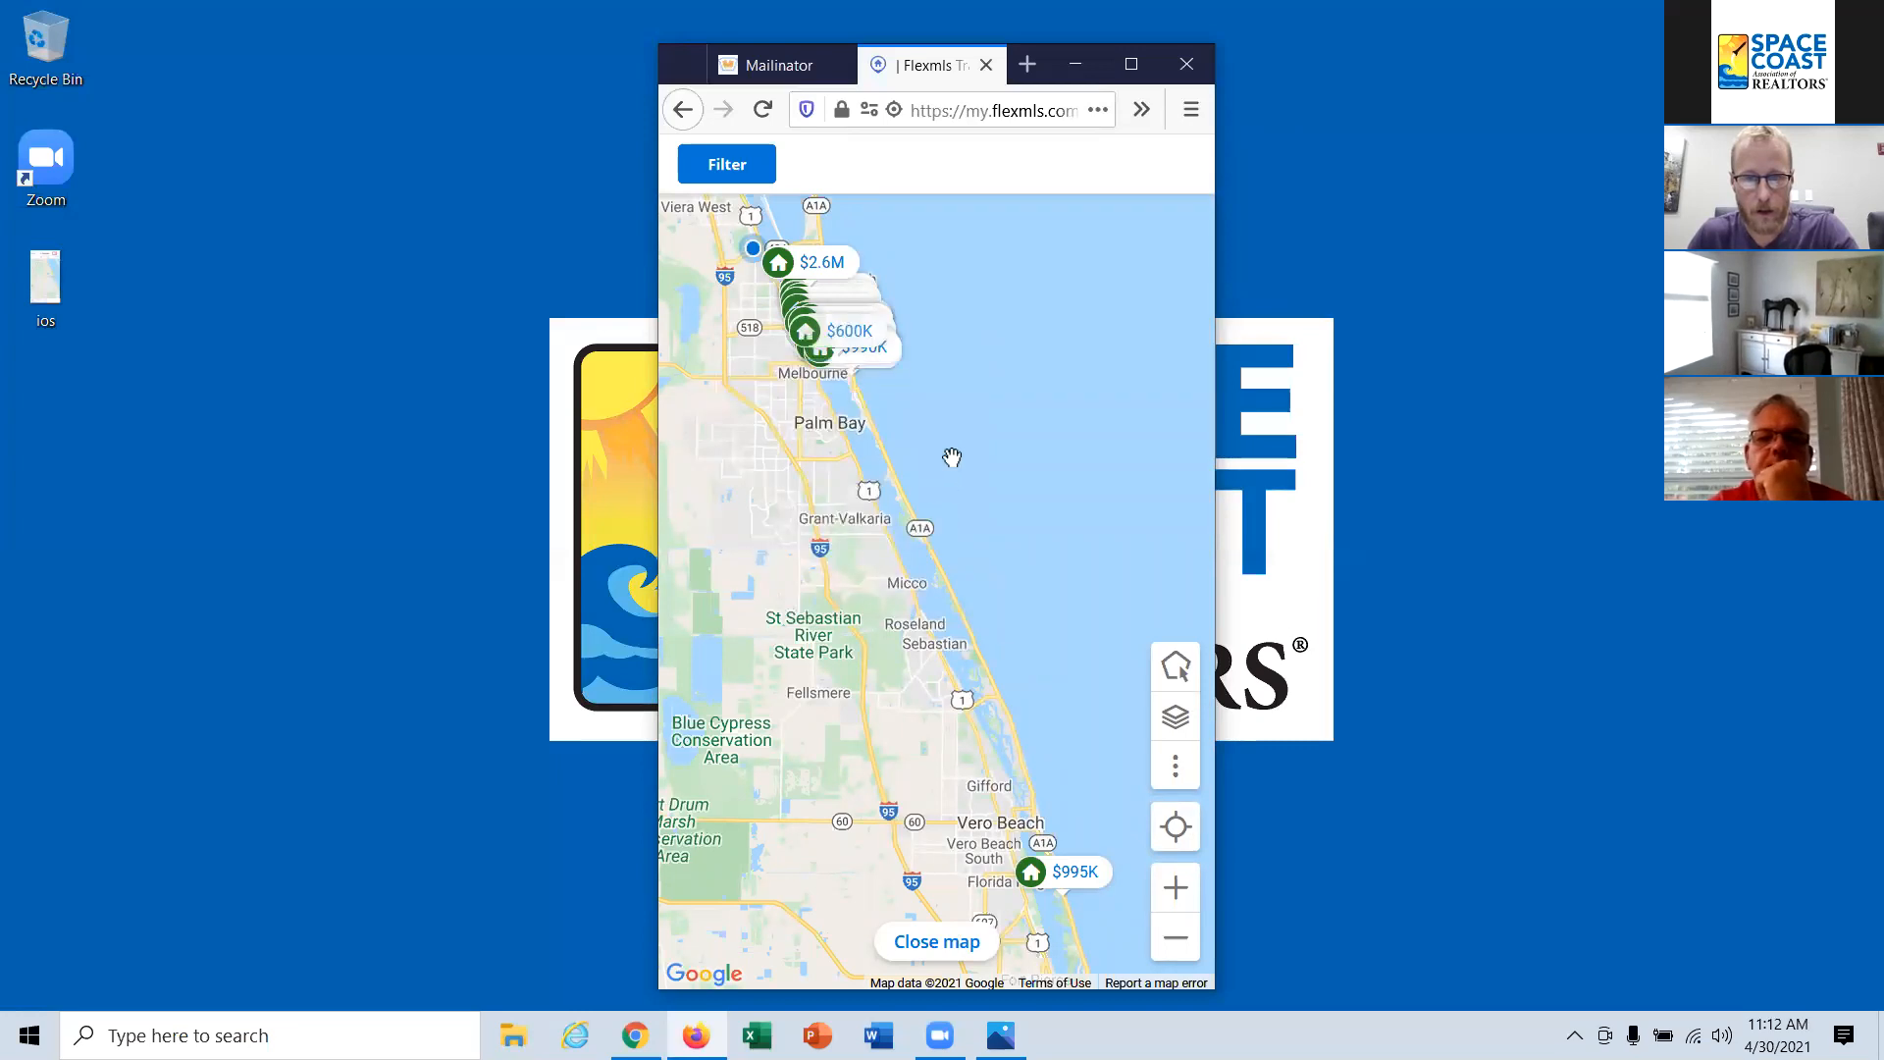
# Step: Draw a four-sided search area on the map covering the beachside strip from just below Canova Beach to Indialantic
pyautogui.scroll(1, 955, 450)
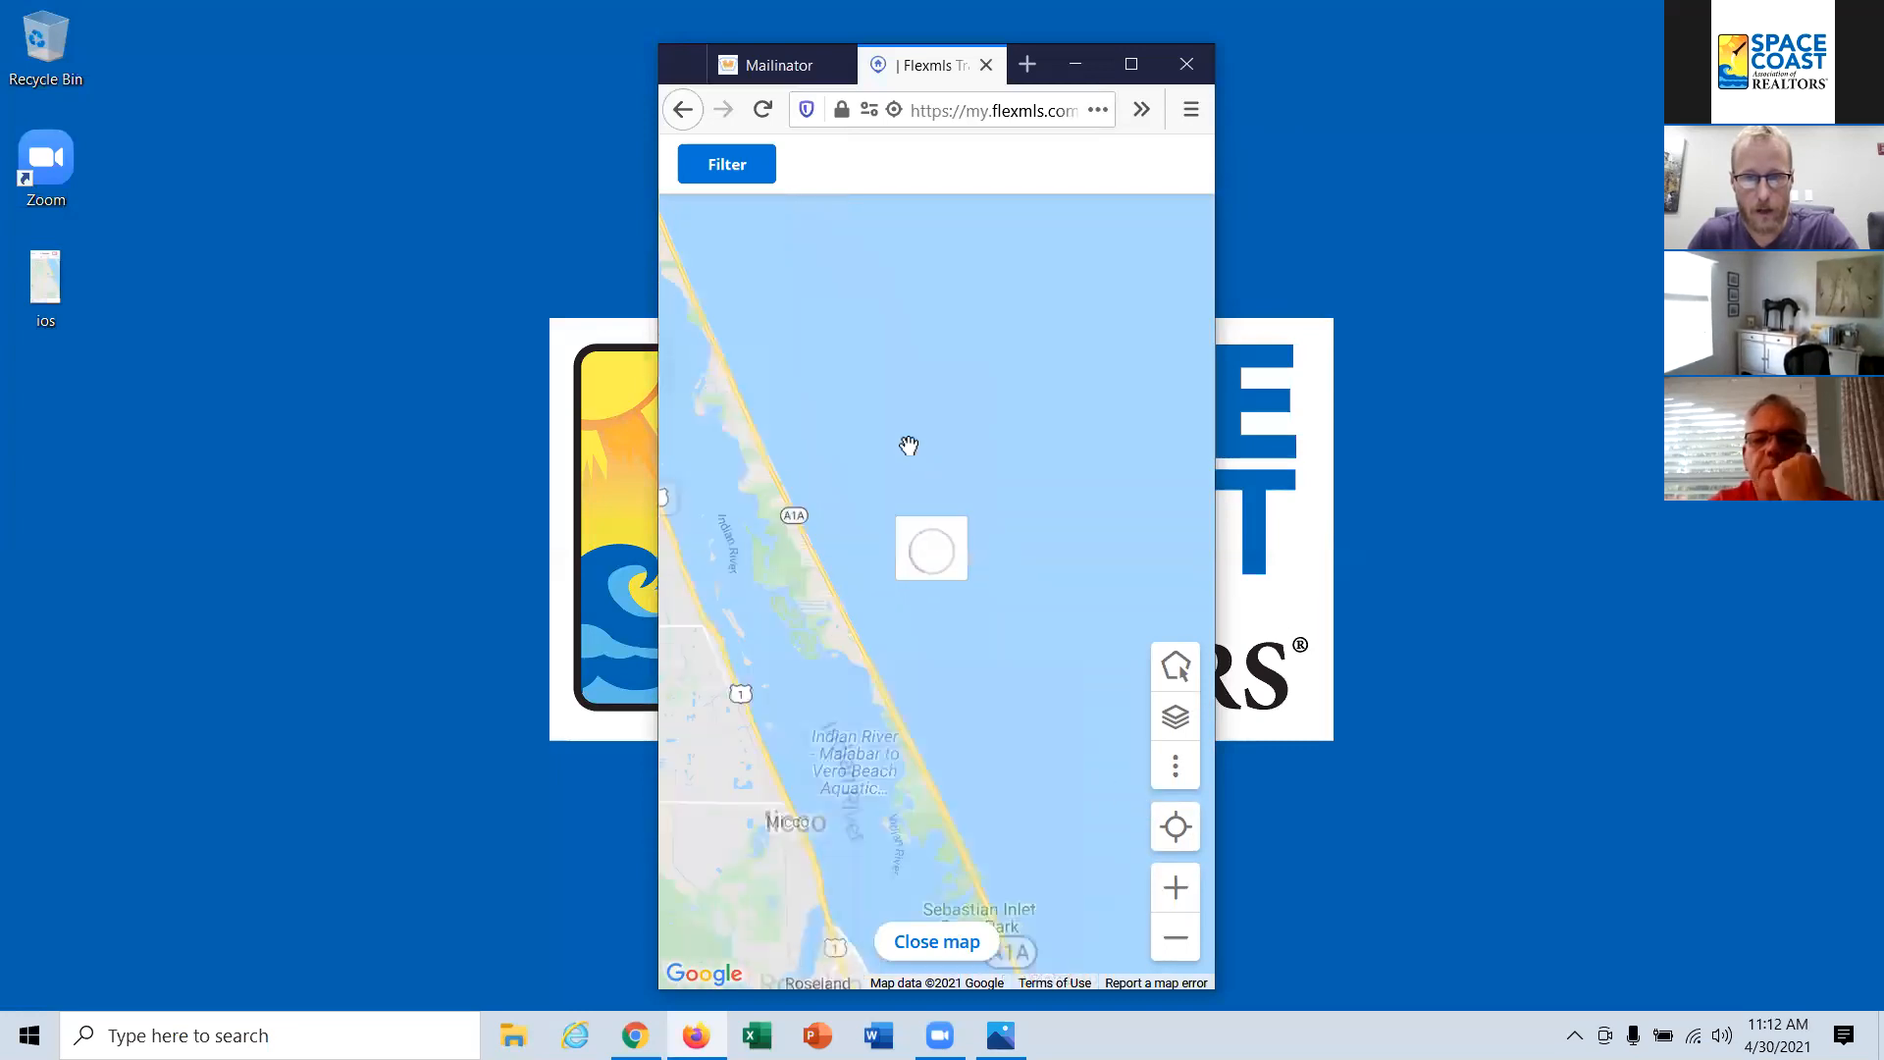
pyautogui.moveTo(908, 442); pyautogui.dragTo(1207, 756)
pyautogui.moveTo(981, 407); pyautogui.dragTo(1070, 698)
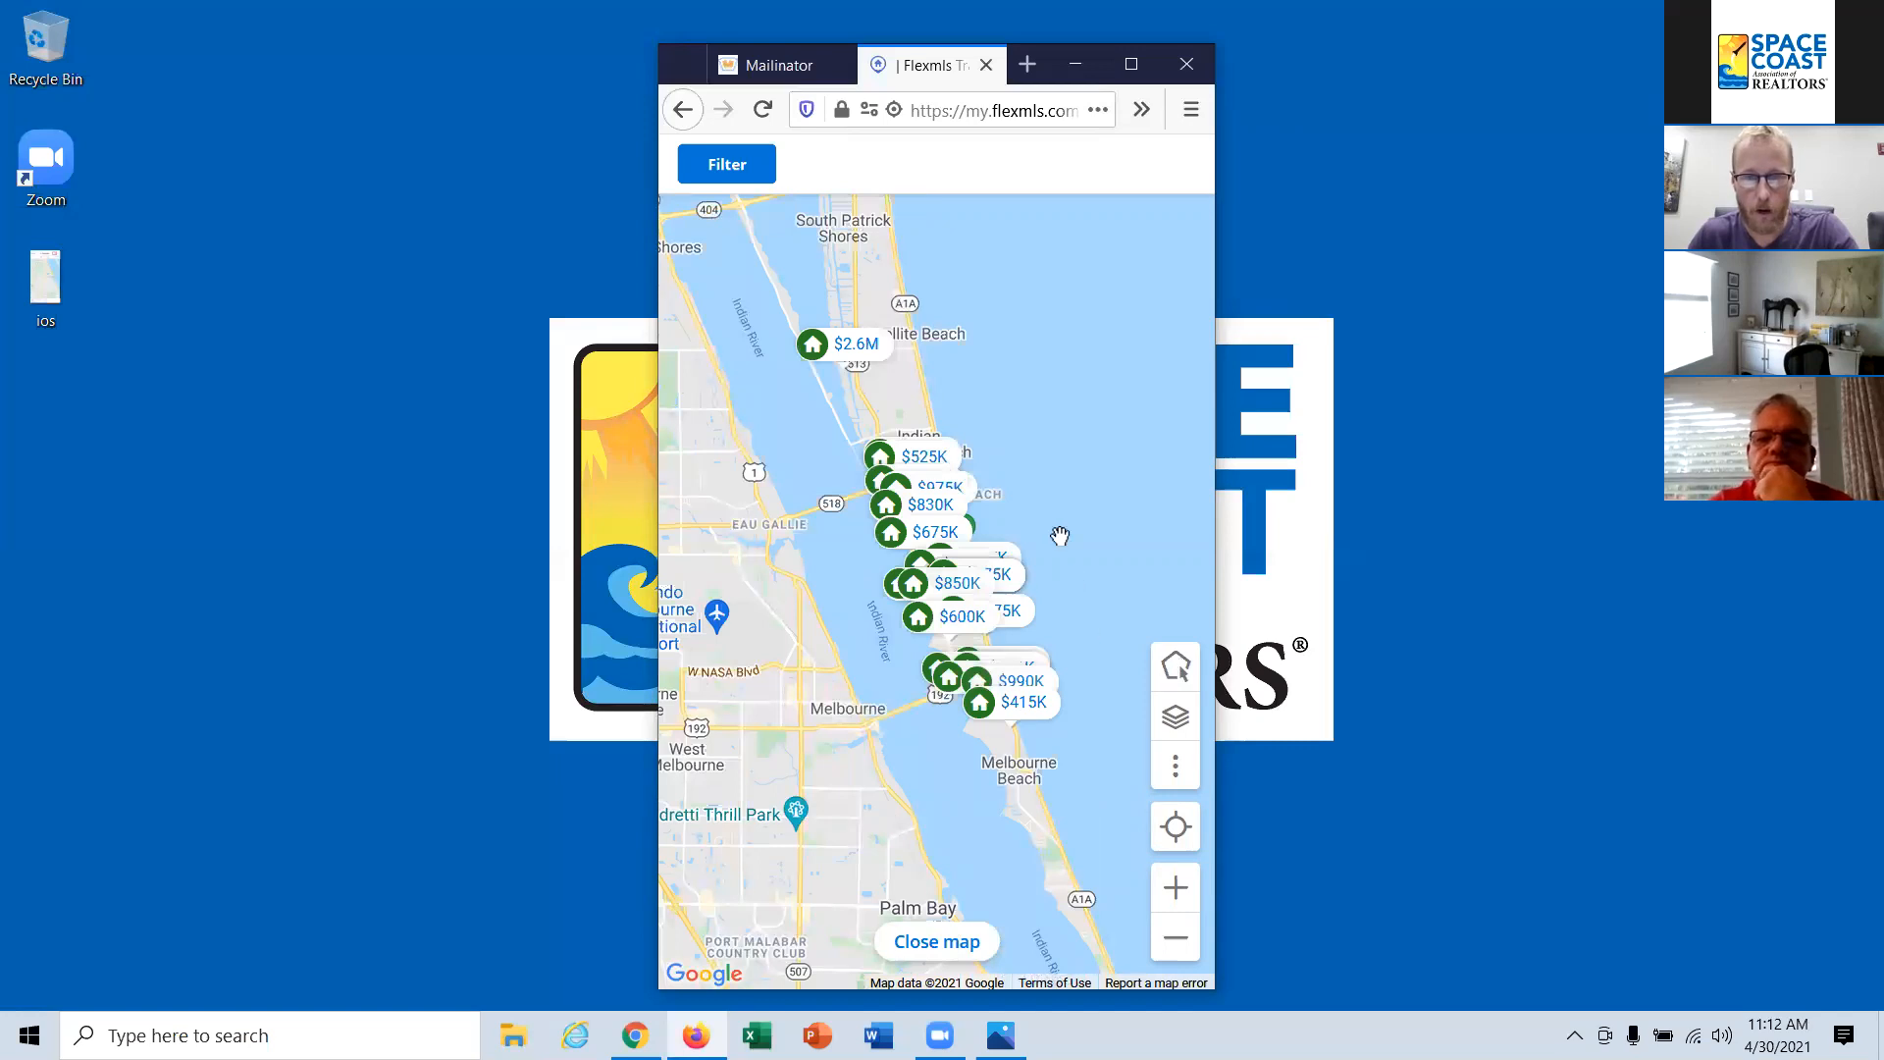
pyautogui.scroll(2, 1060, 535)
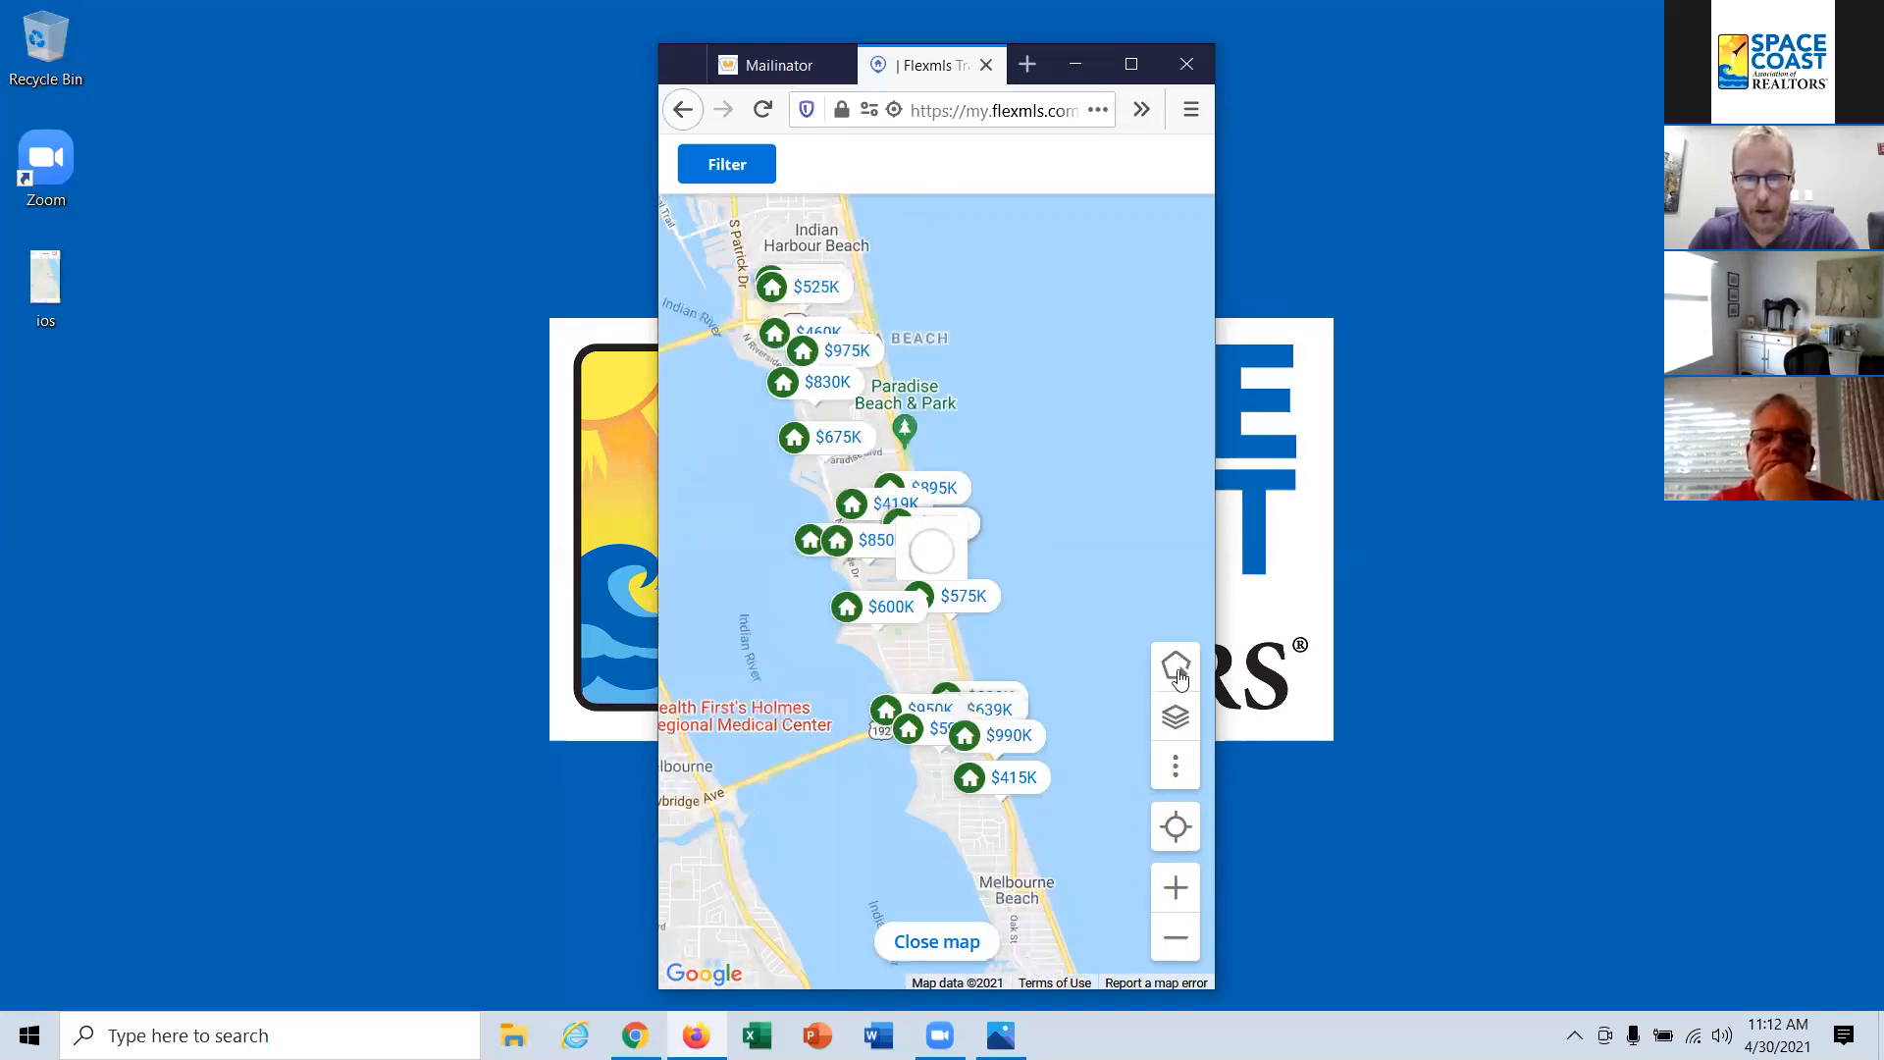
pyautogui.click(1180, 677)
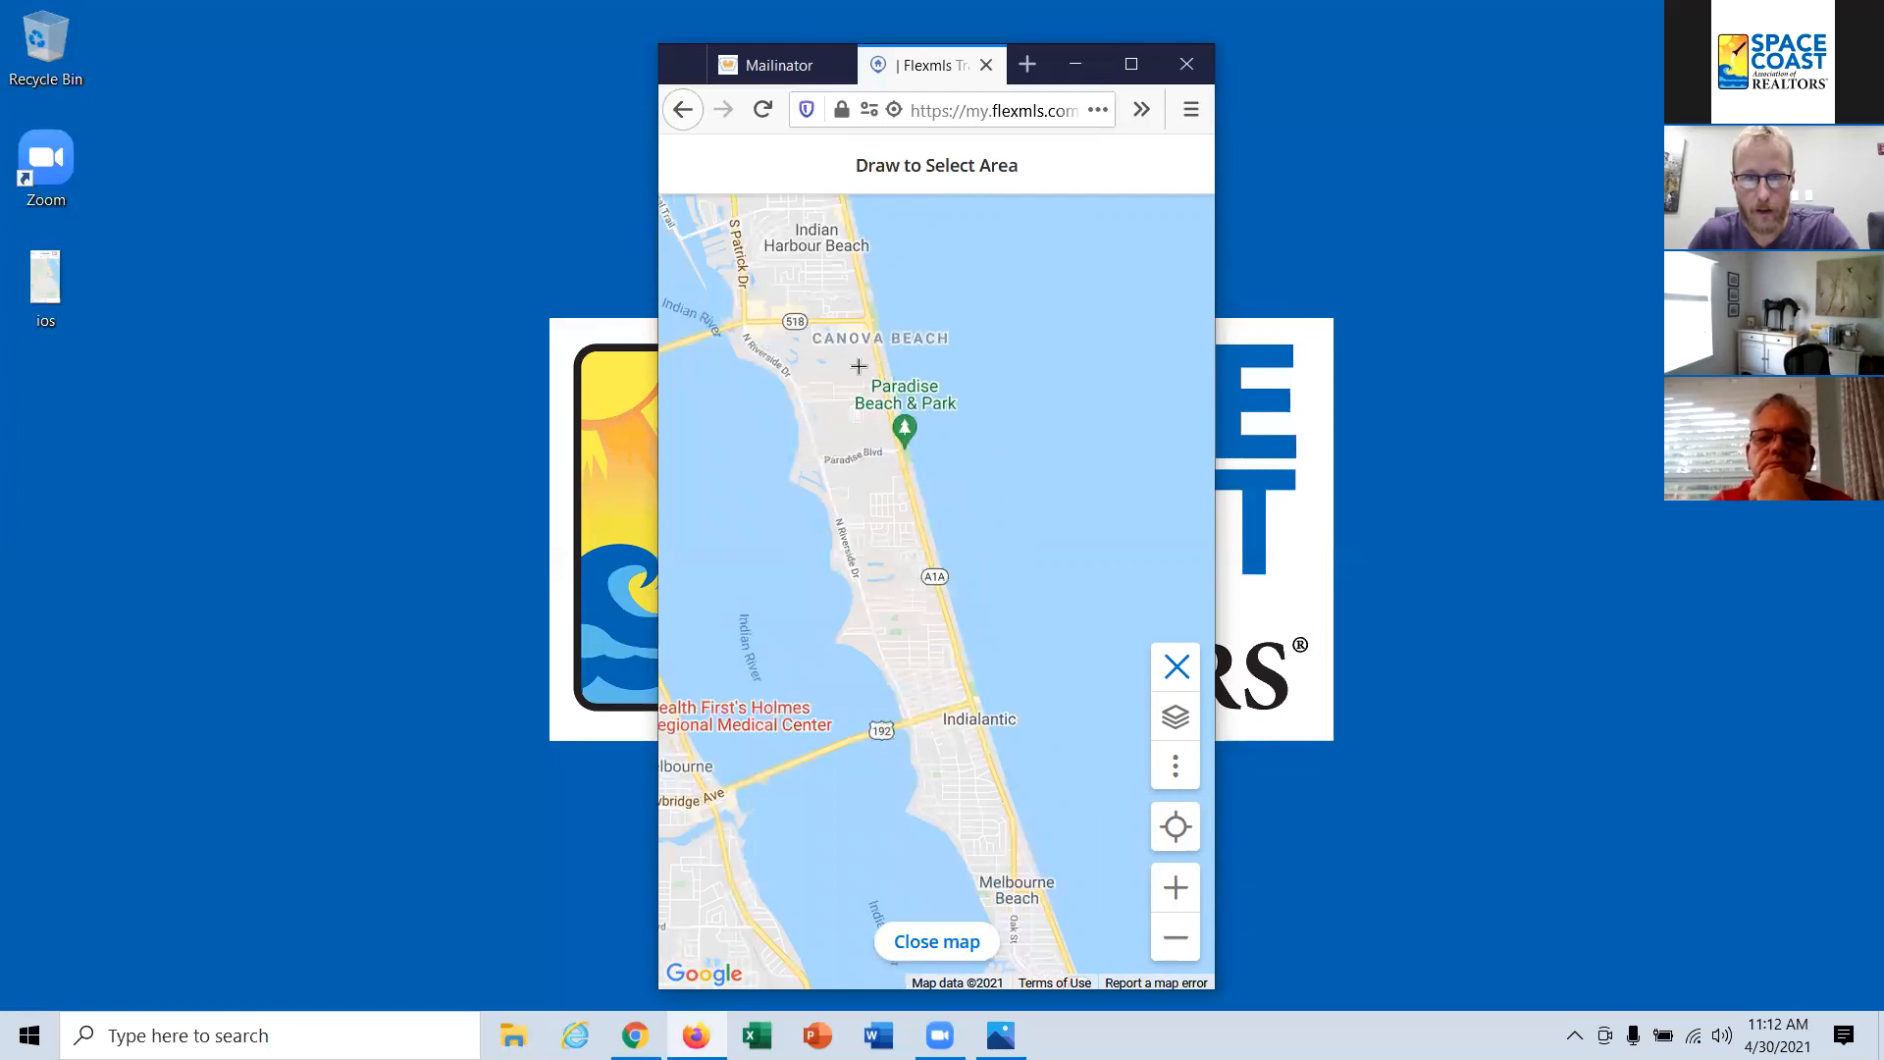
pyautogui.click(878, 357)
pyautogui.click(775, 388)
pyautogui.click(848, 688)
pyautogui.click(1005, 675)
pyautogui.click(879, 357)
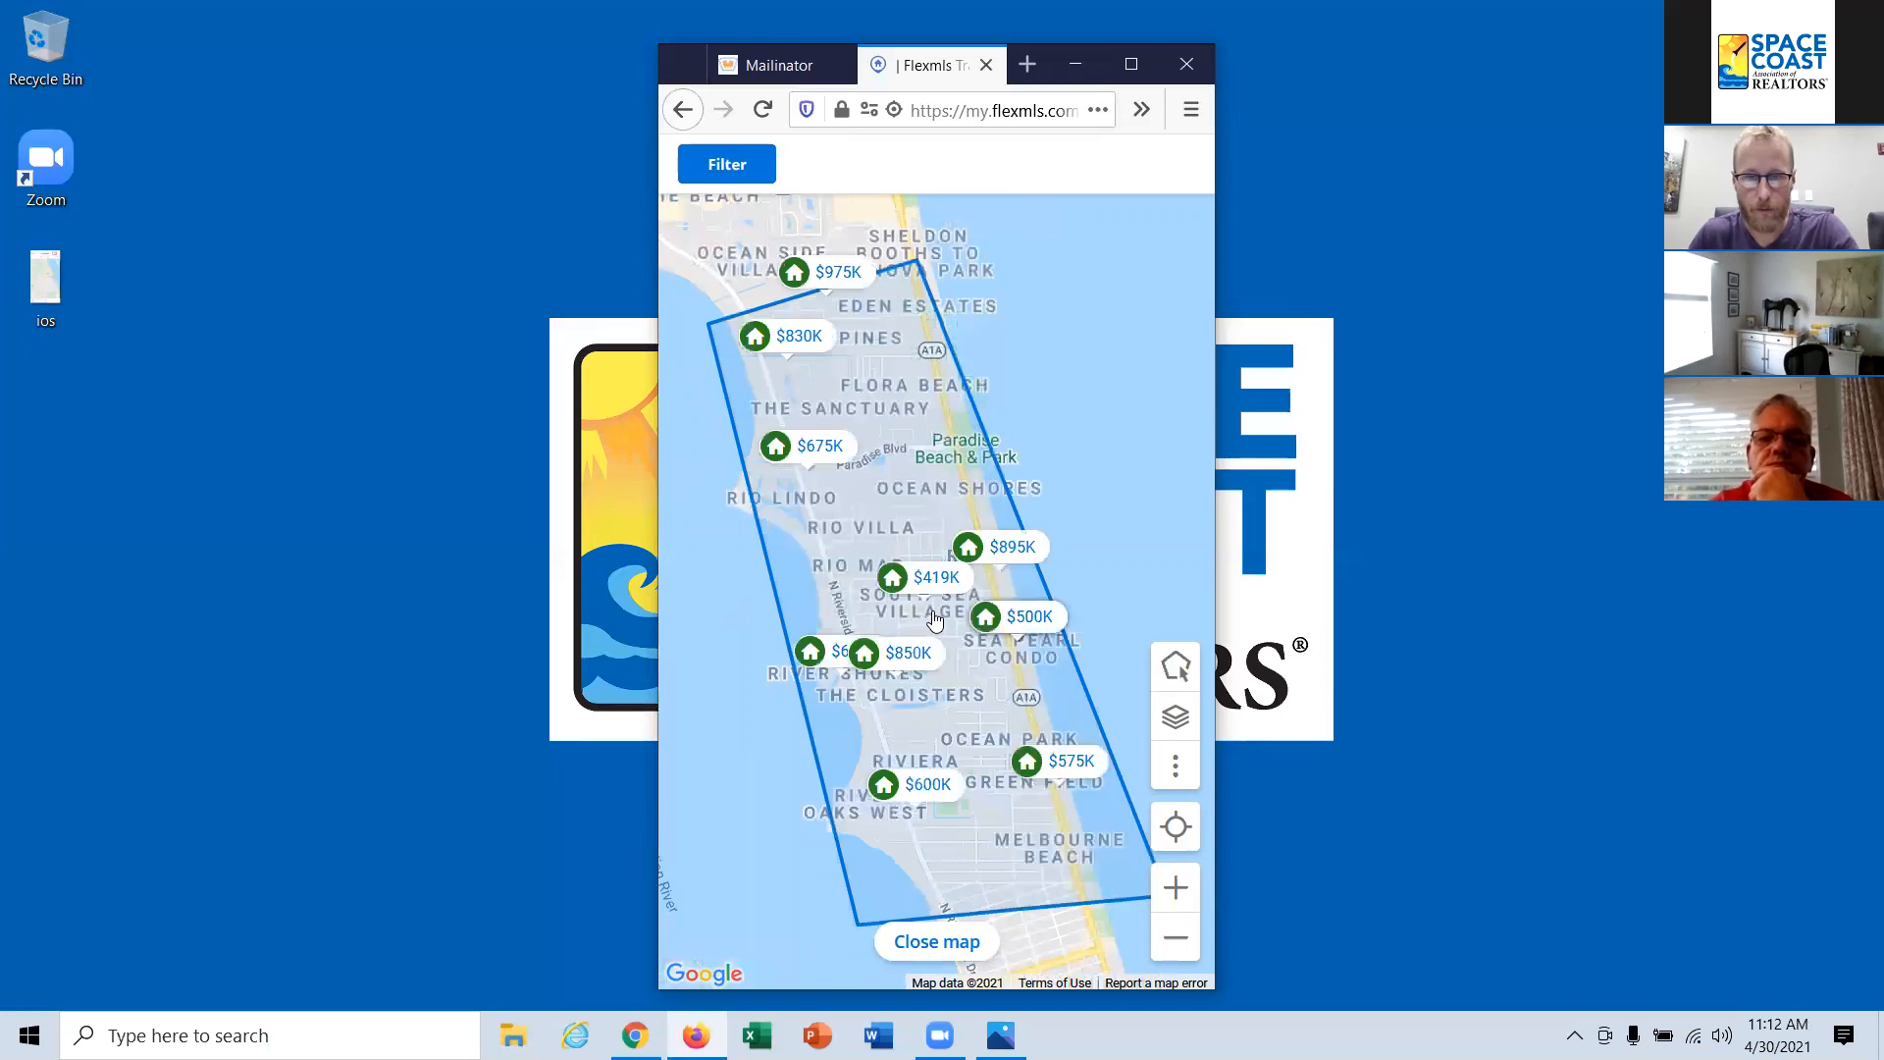
# Step: Close the map and return to the photo list of listings inside the drawn area
pyautogui.click(1178, 669)
pyautogui.click(1029, 274)
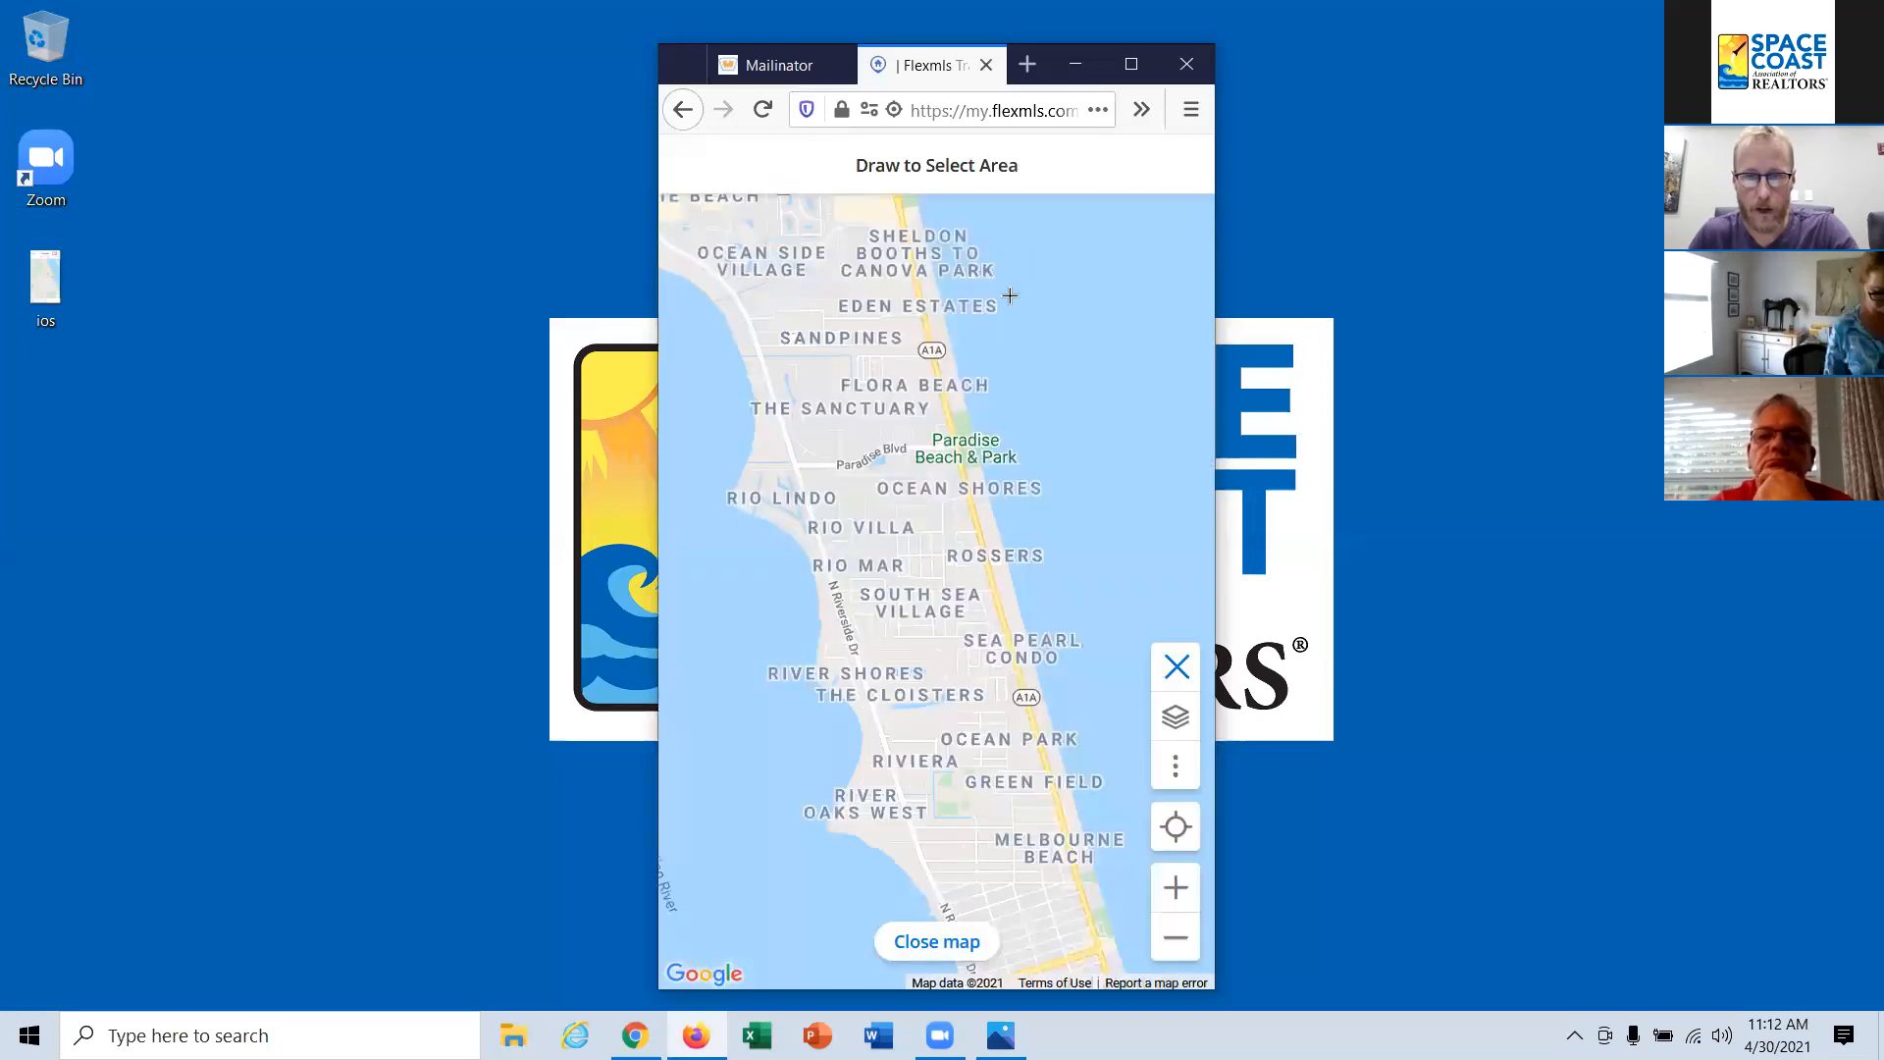
pyautogui.click(937, 942)
pyautogui.scroll(-2, 874, 527)
pyautogui.scroll(2, 872, 516)
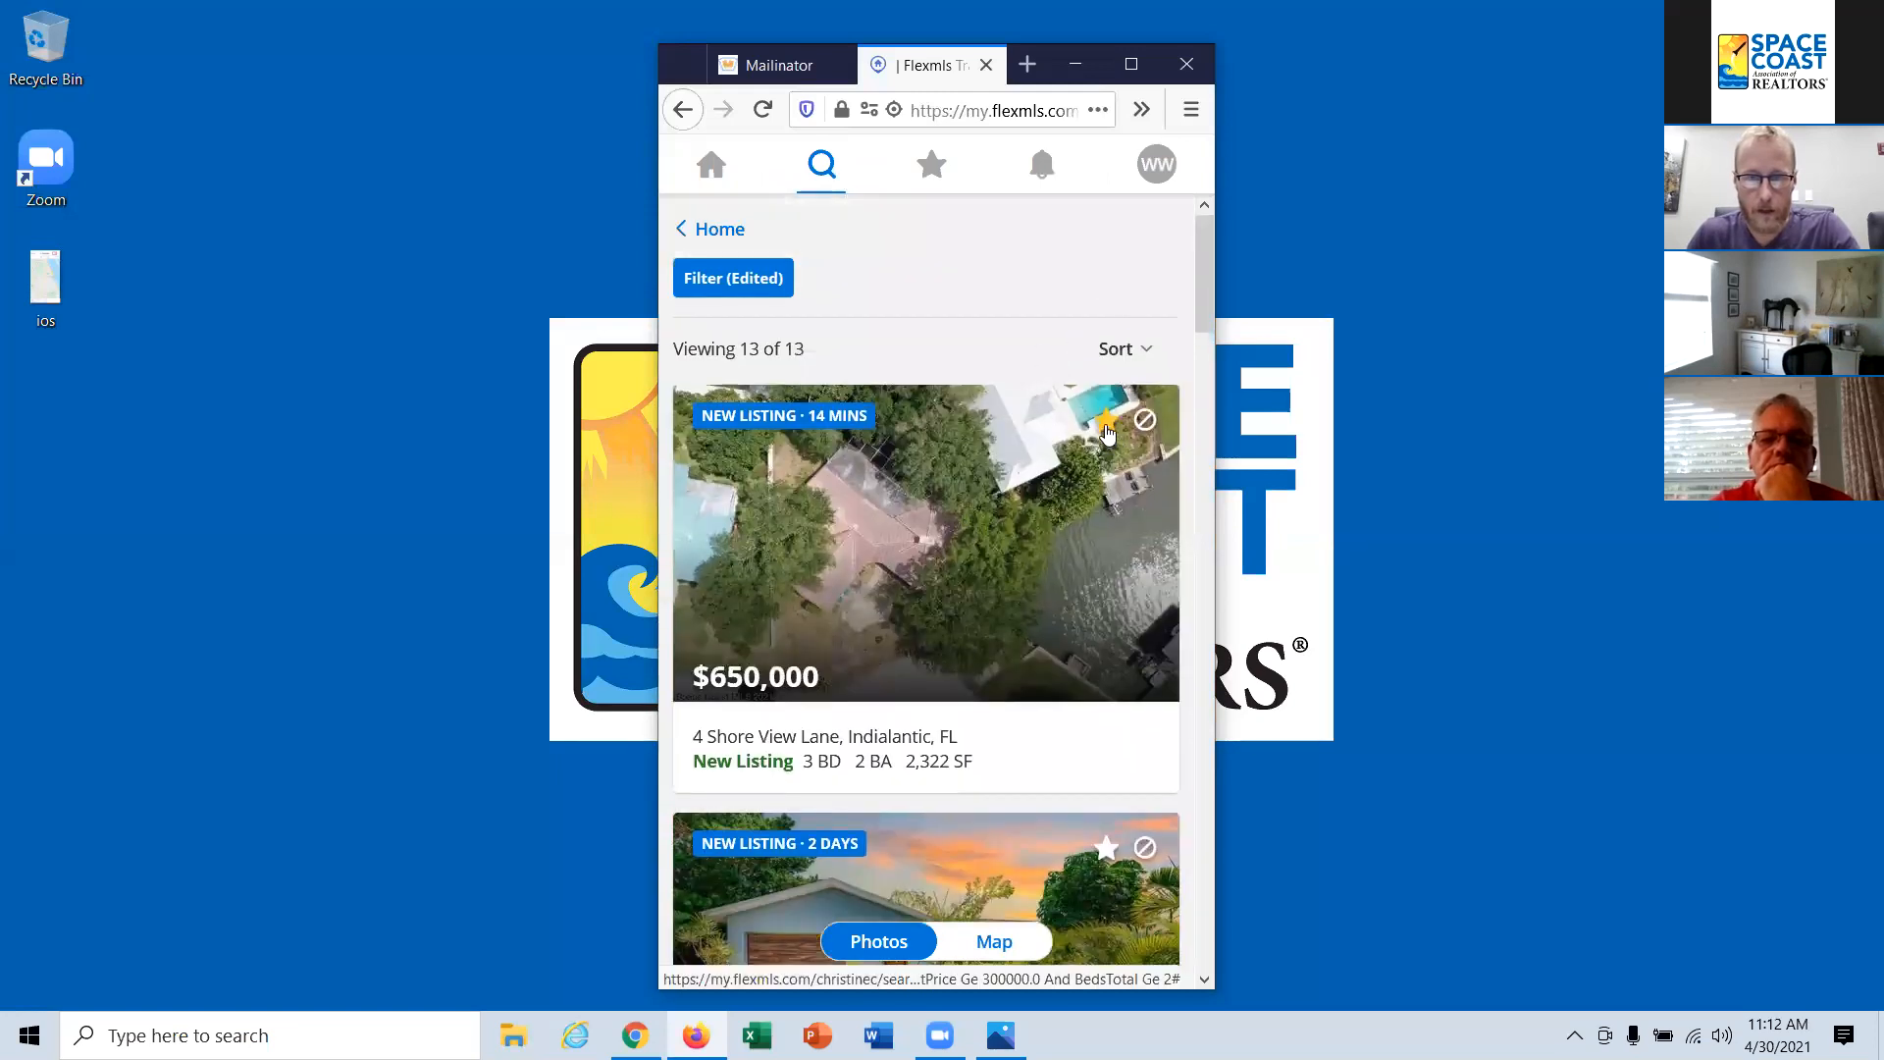
# Step: Open the details of the $419,000 Indialantic listing, view its location on the map, and return to the details
pyautogui.scroll(-4, 1119, 510)
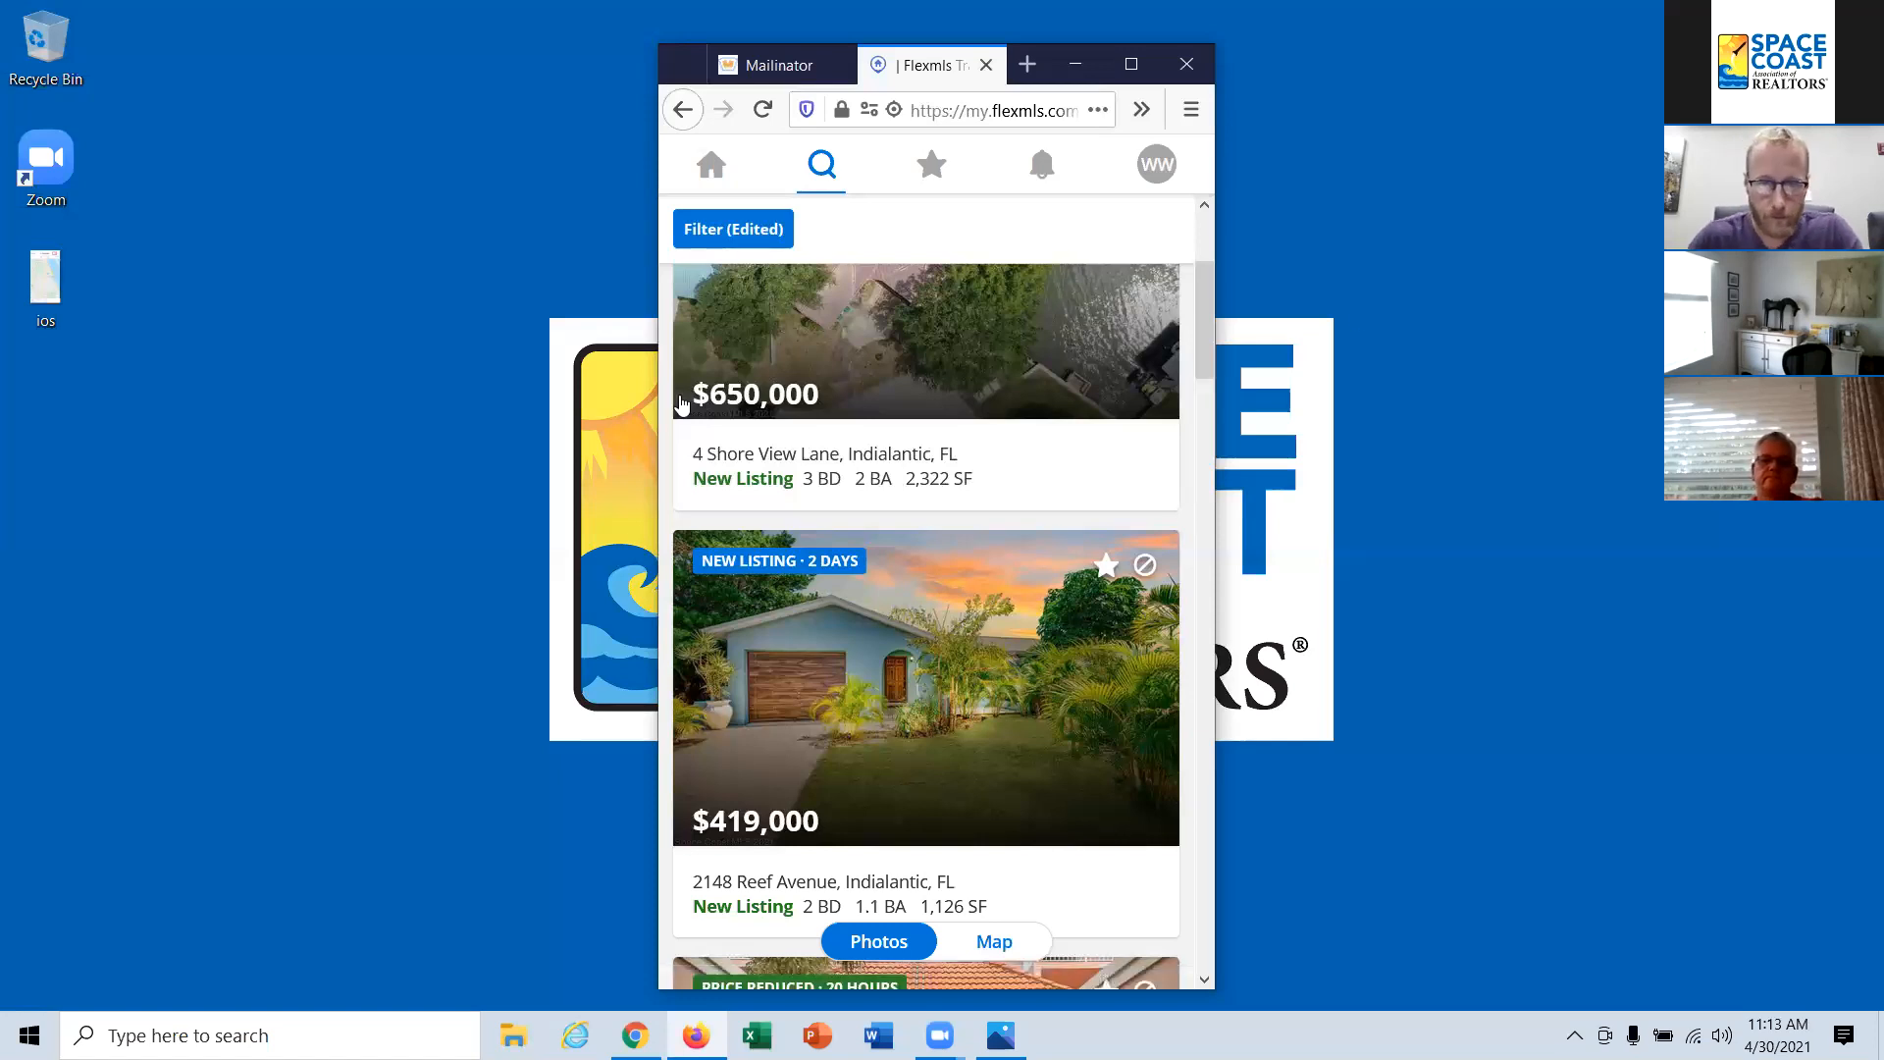
pyautogui.scroll(-3, 873, 534)
pyautogui.scroll(-6, 875, 530)
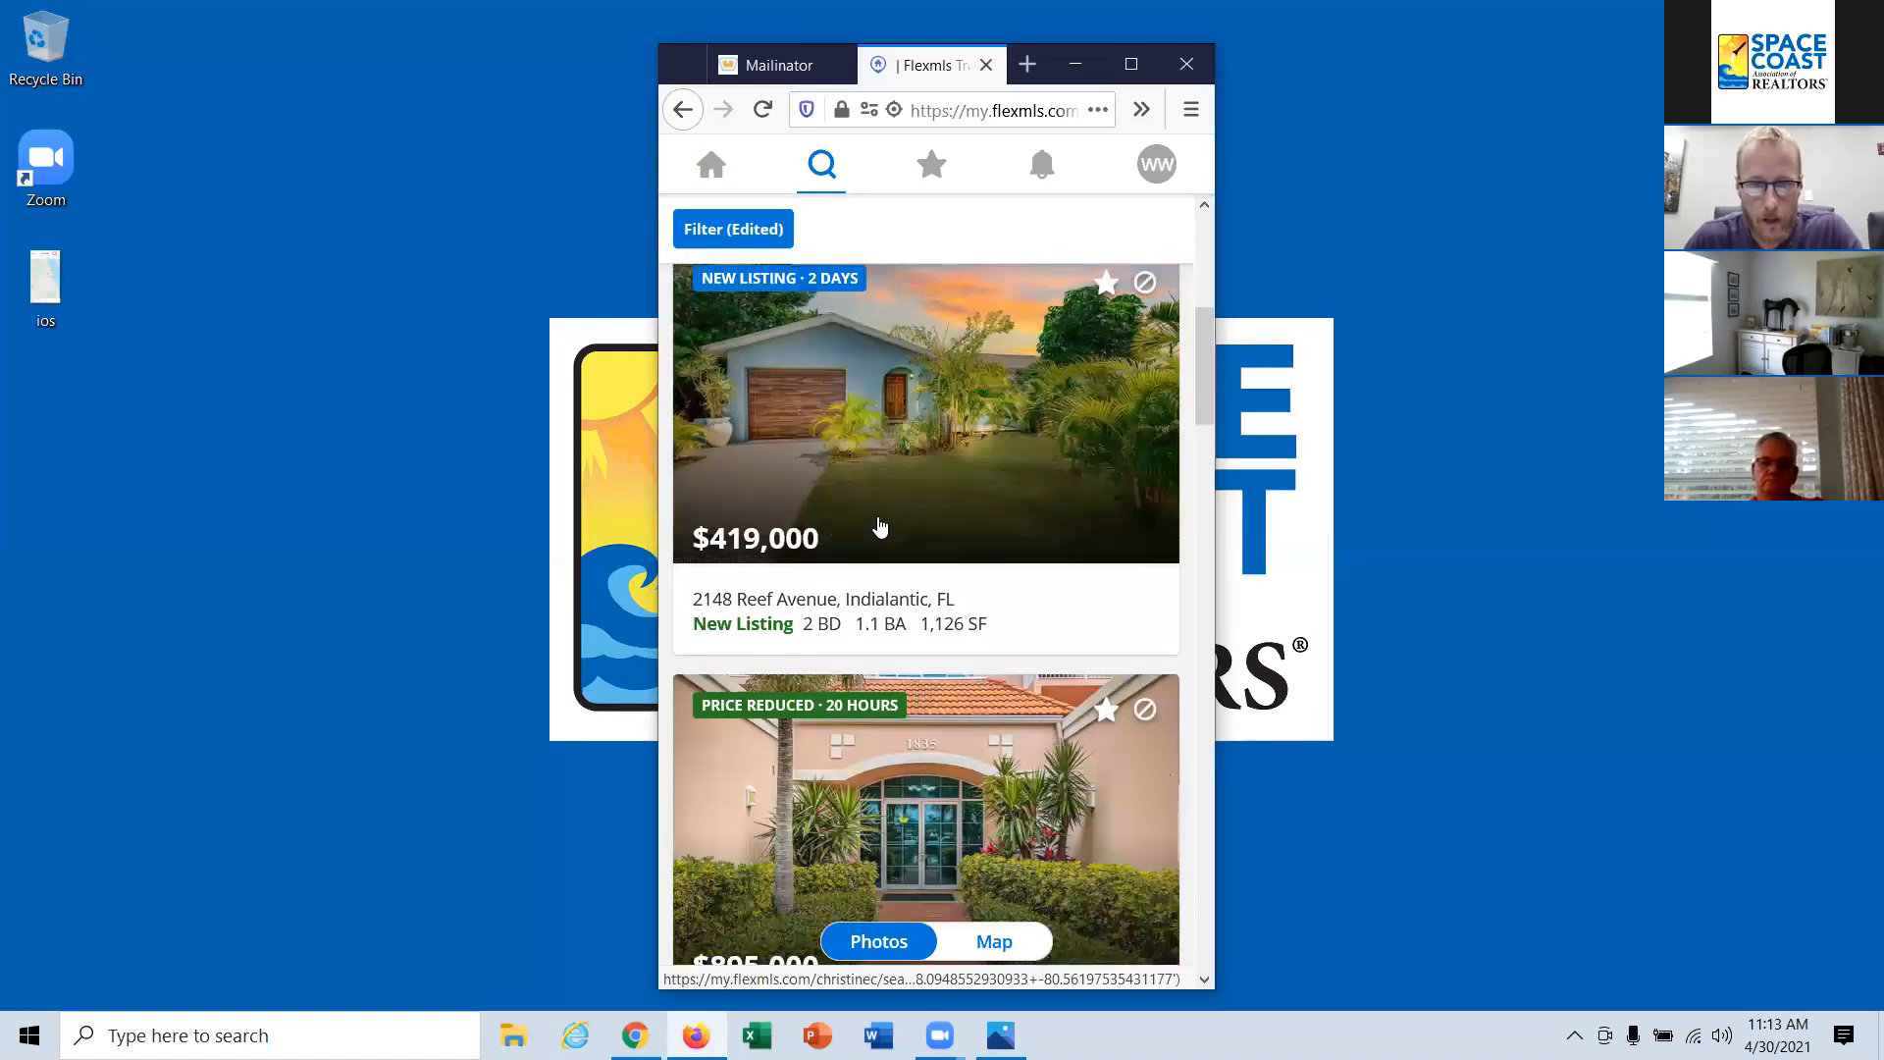
pyautogui.scroll(7, 1035, 729)
pyautogui.scroll(2, 1036, 729)
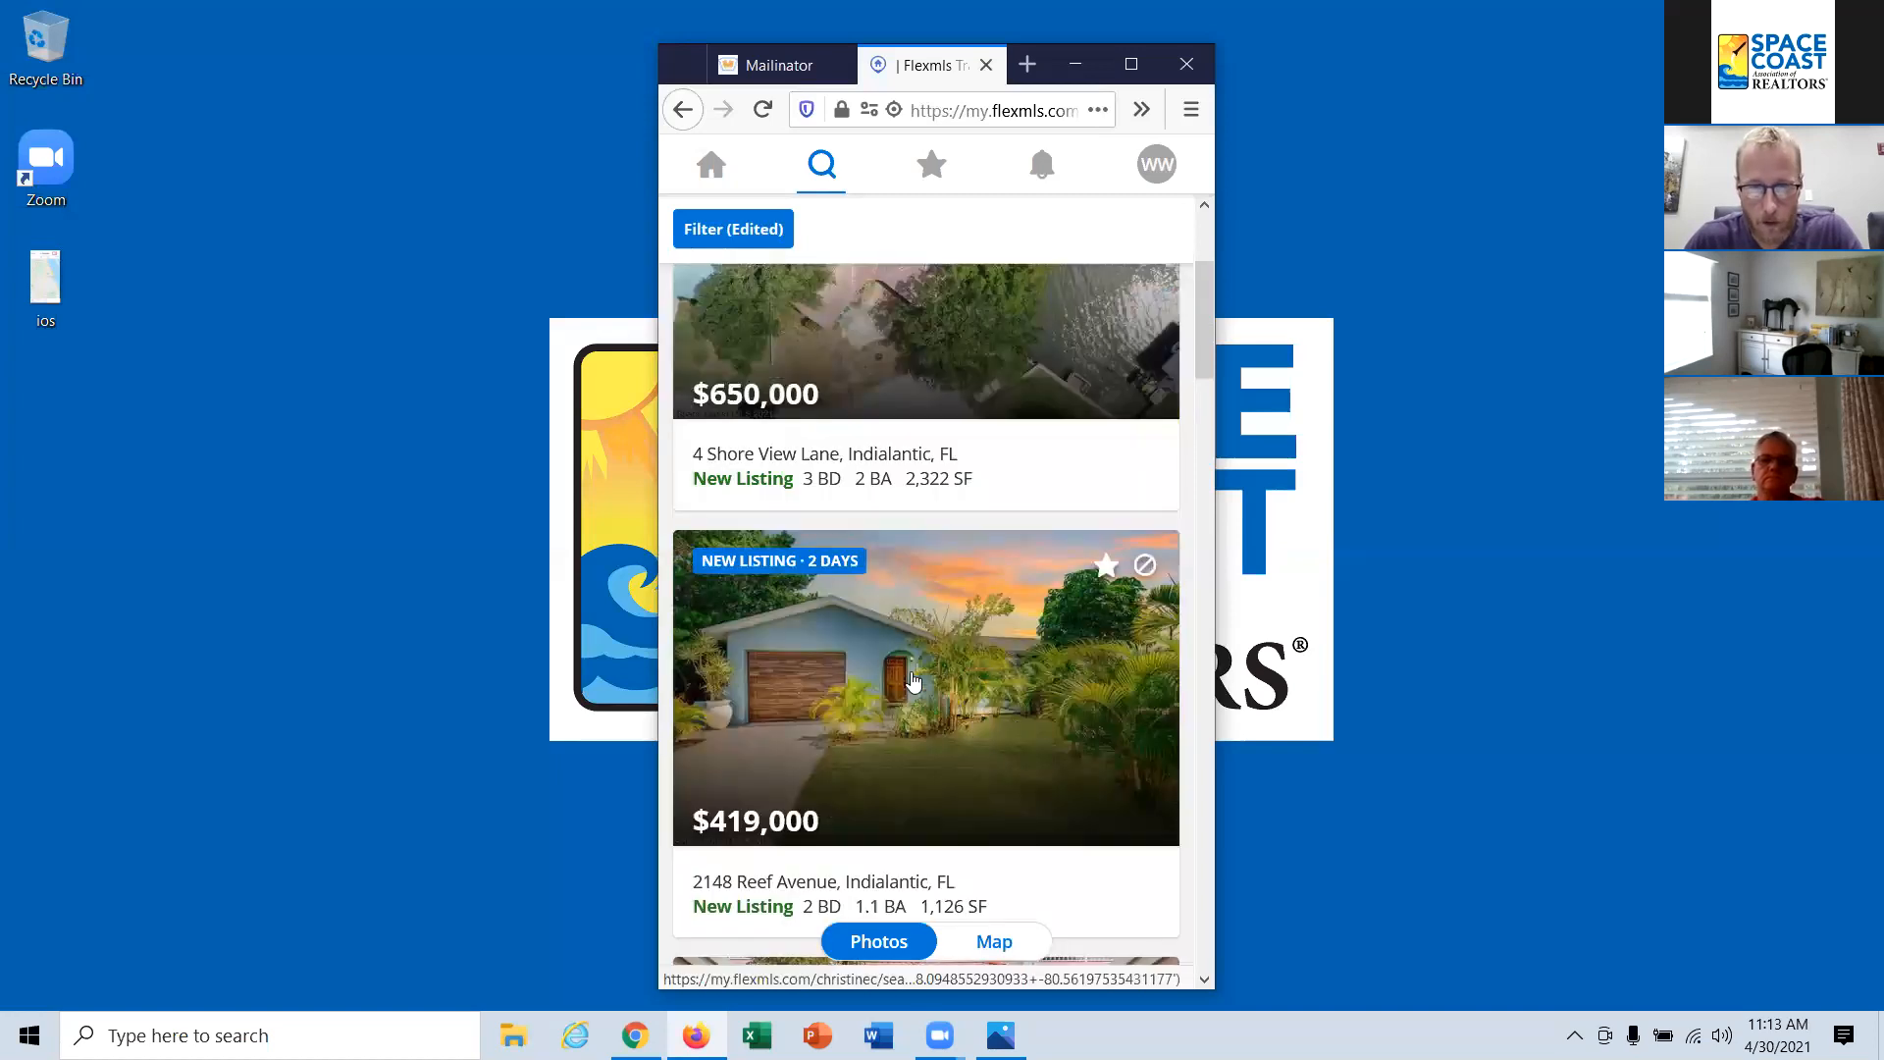
pyautogui.click(963, 679)
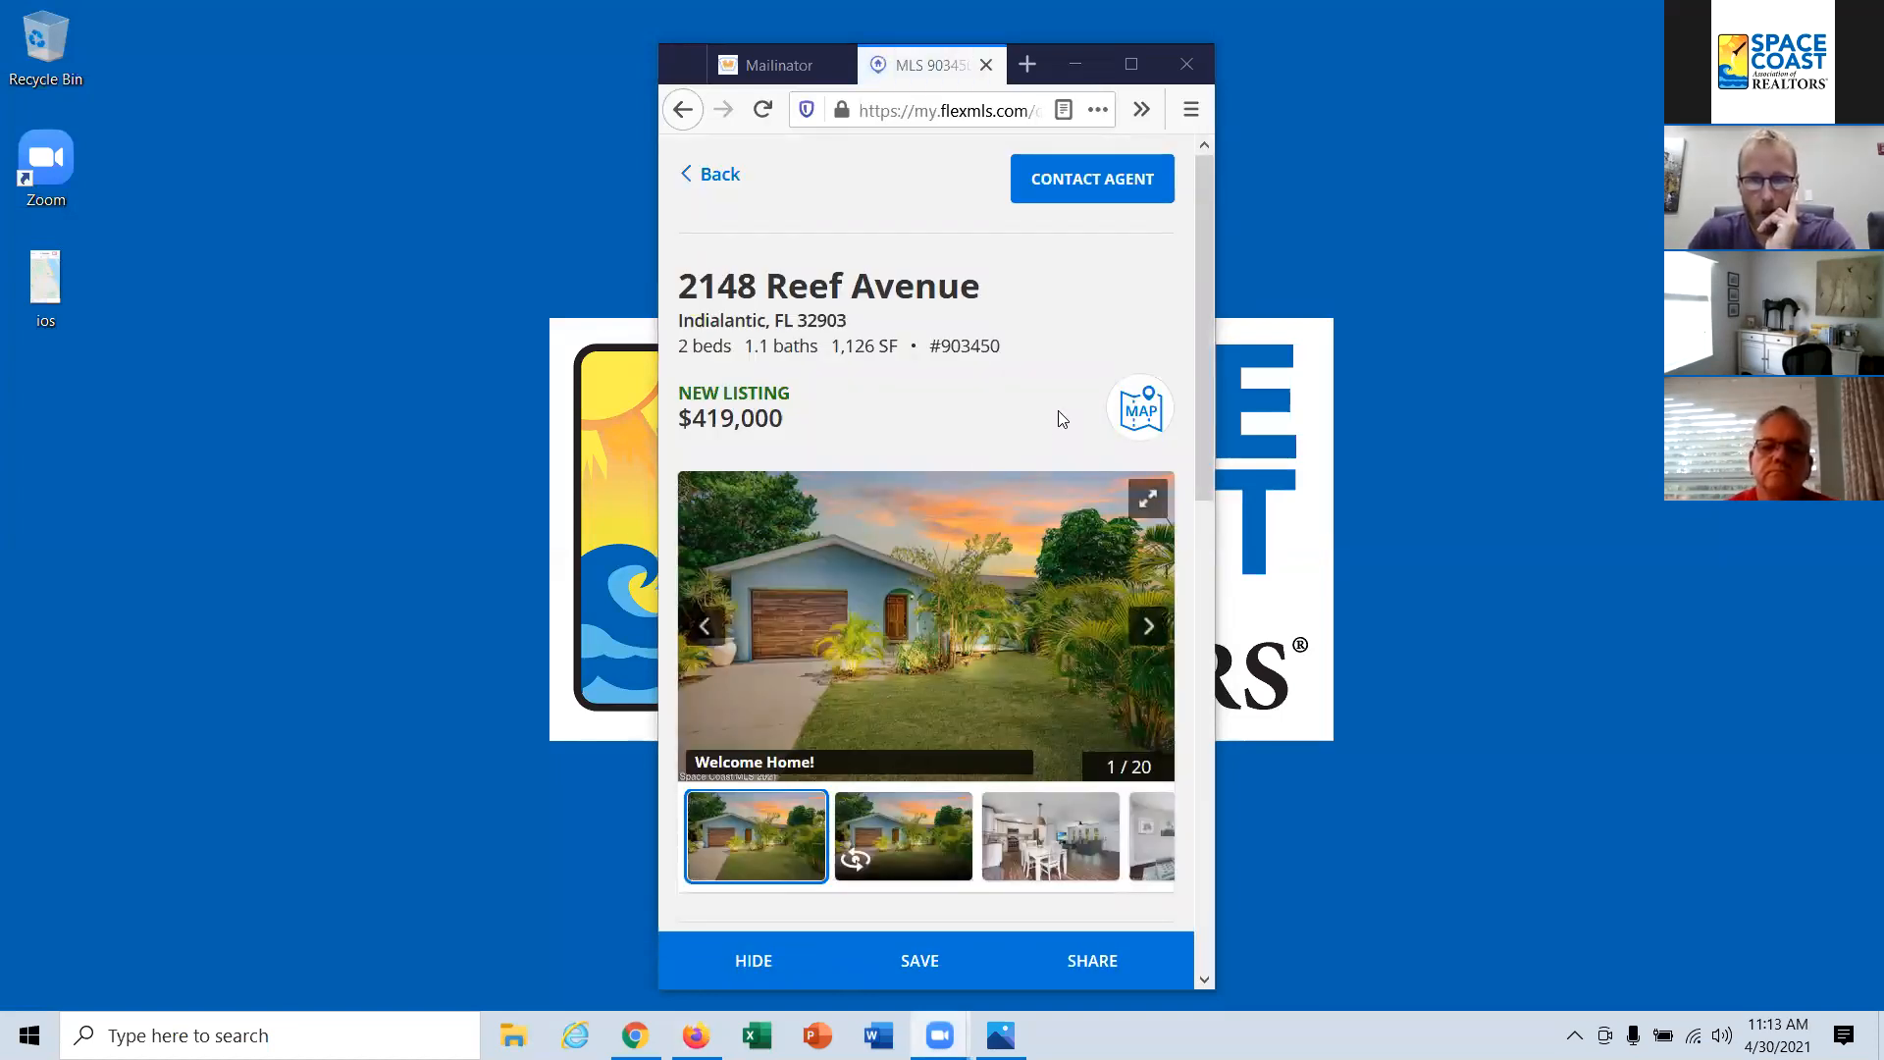
pyautogui.click(1142, 412)
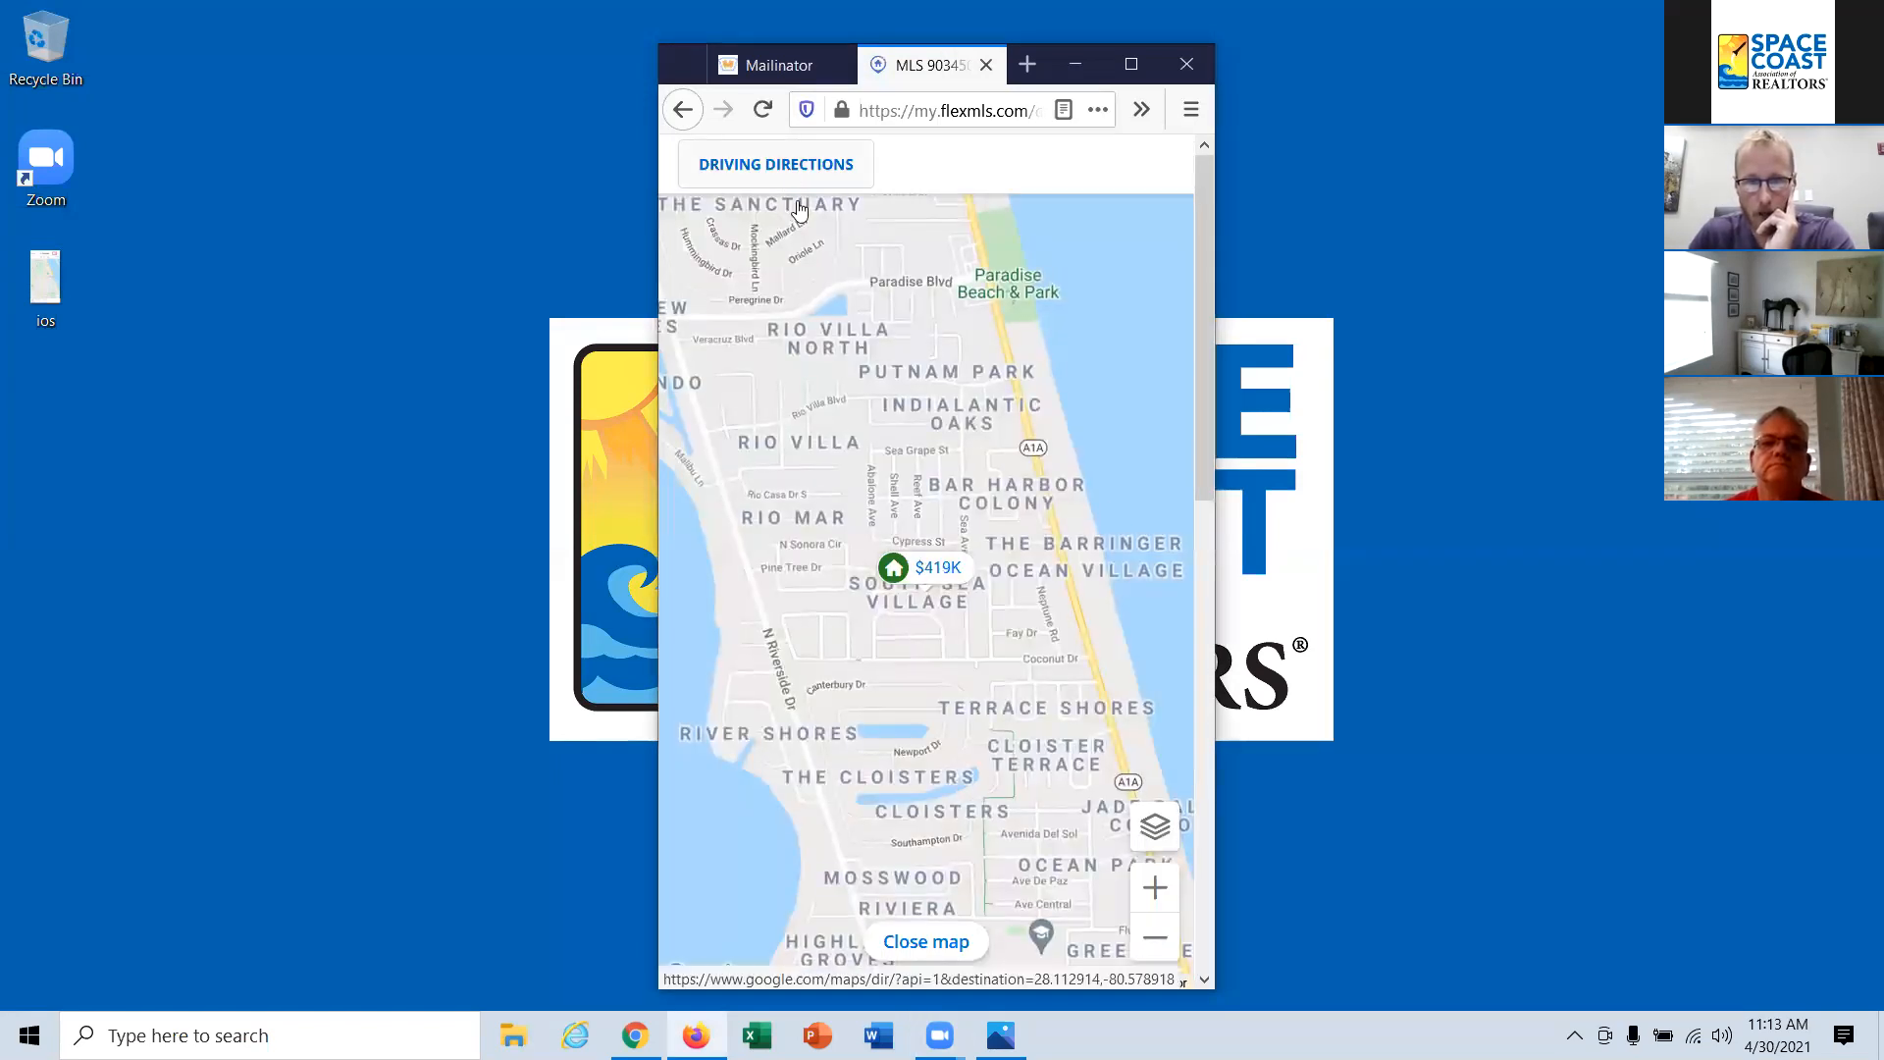
pyautogui.click(954, 943)
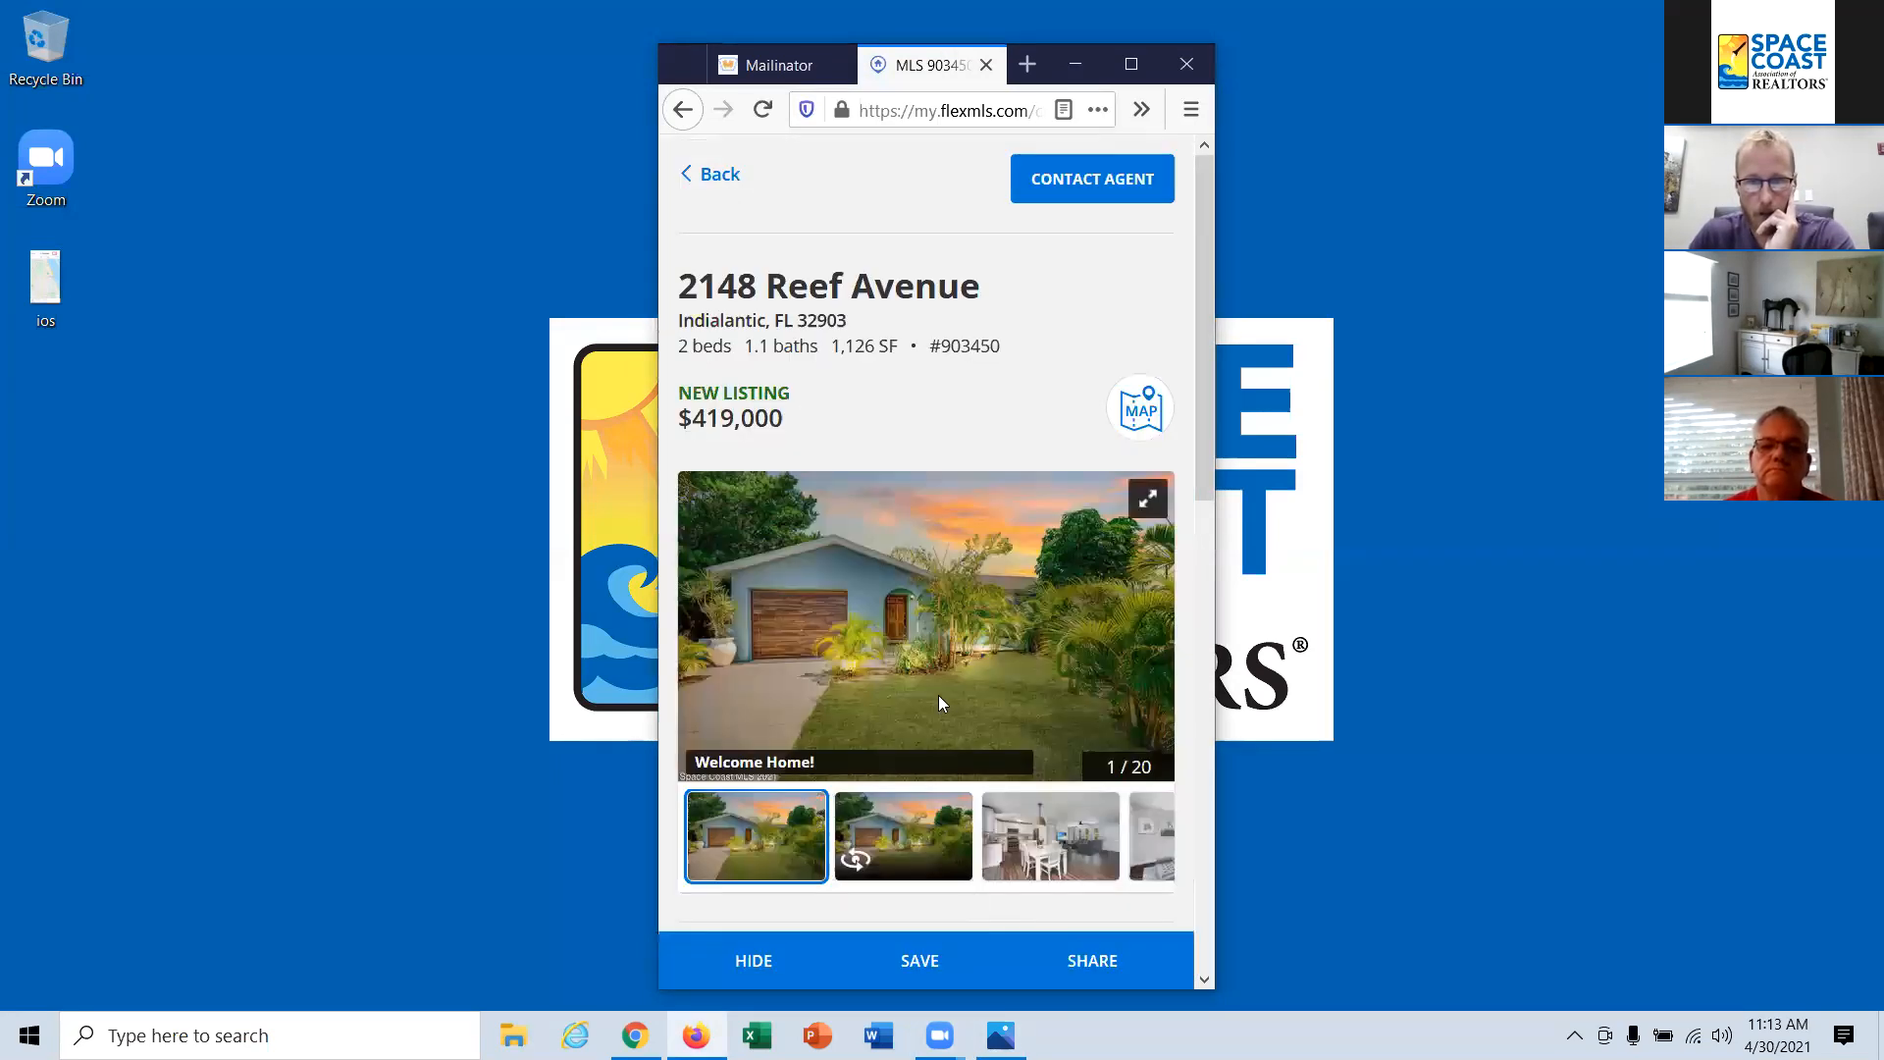
# Step: Browse the listing's photos in full screen up to the sixth one, then leave full screen and go to the description
pyautogui.scroll(-2, 939, 697)
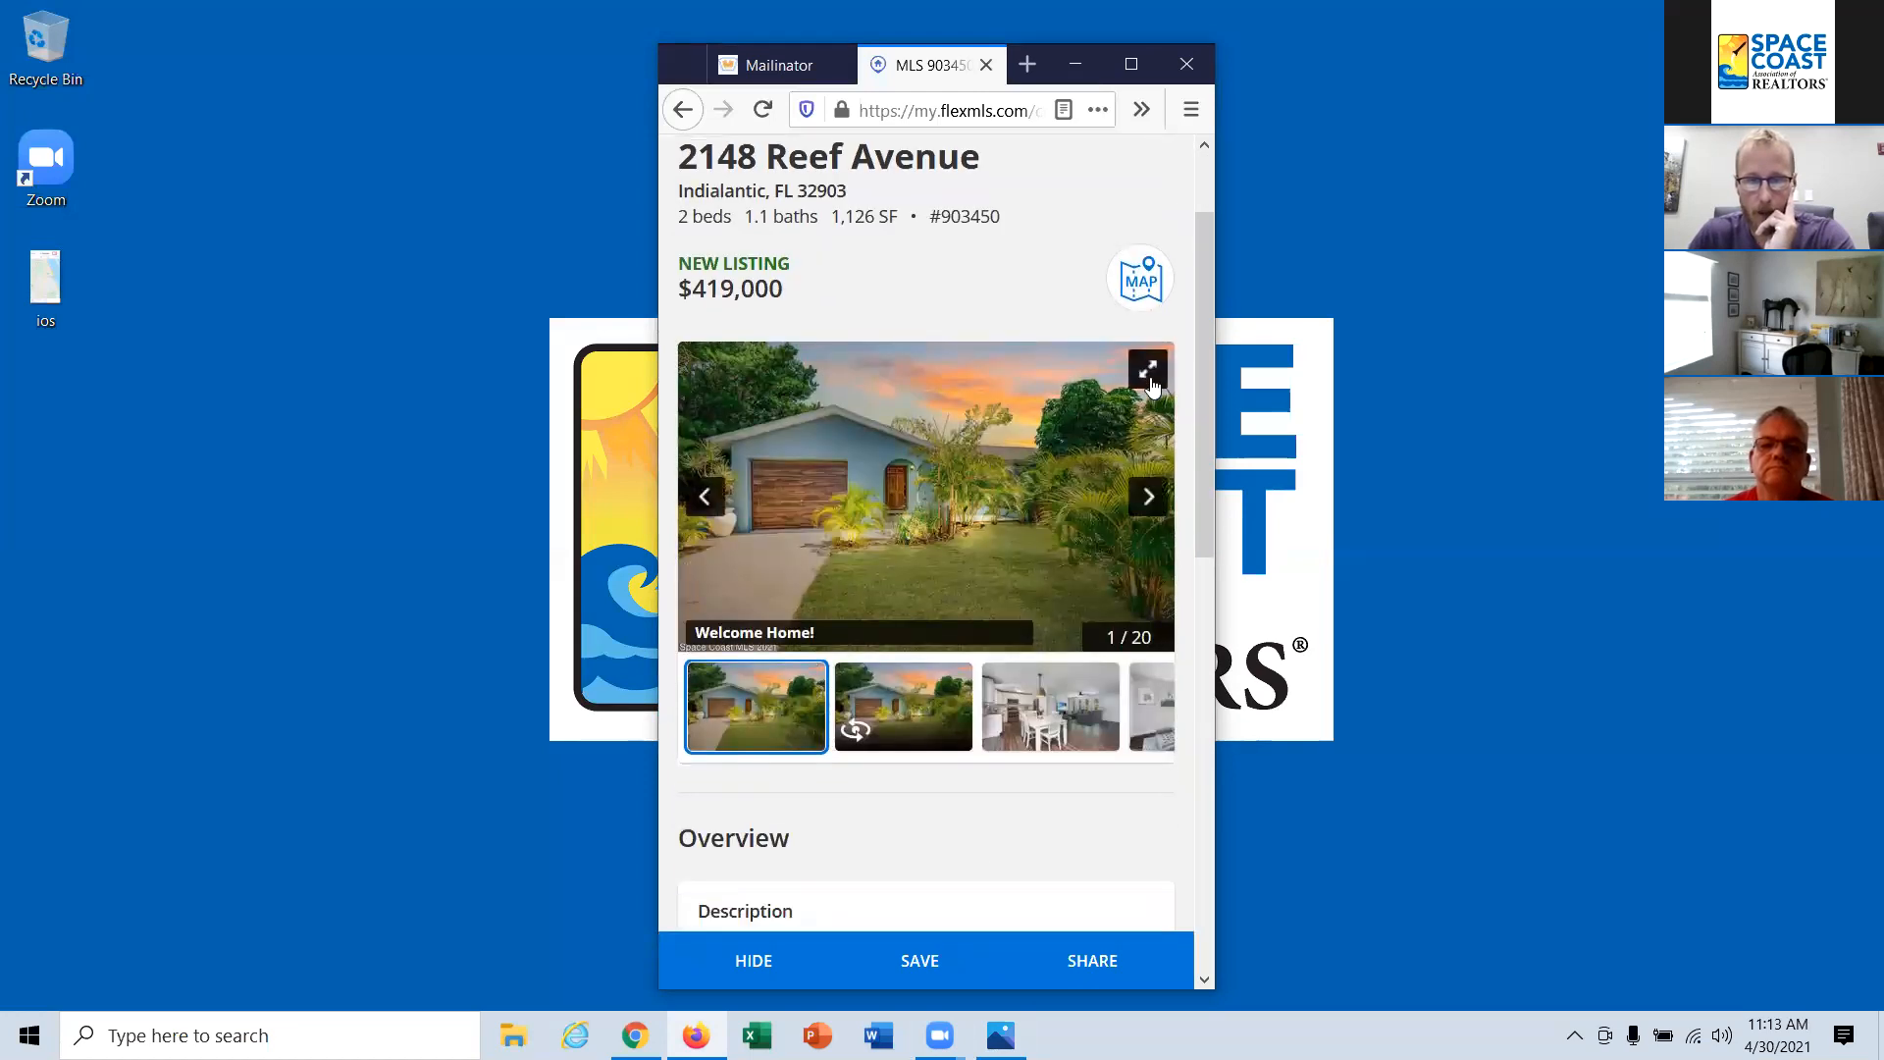
pyautogui.click(1148, 373)
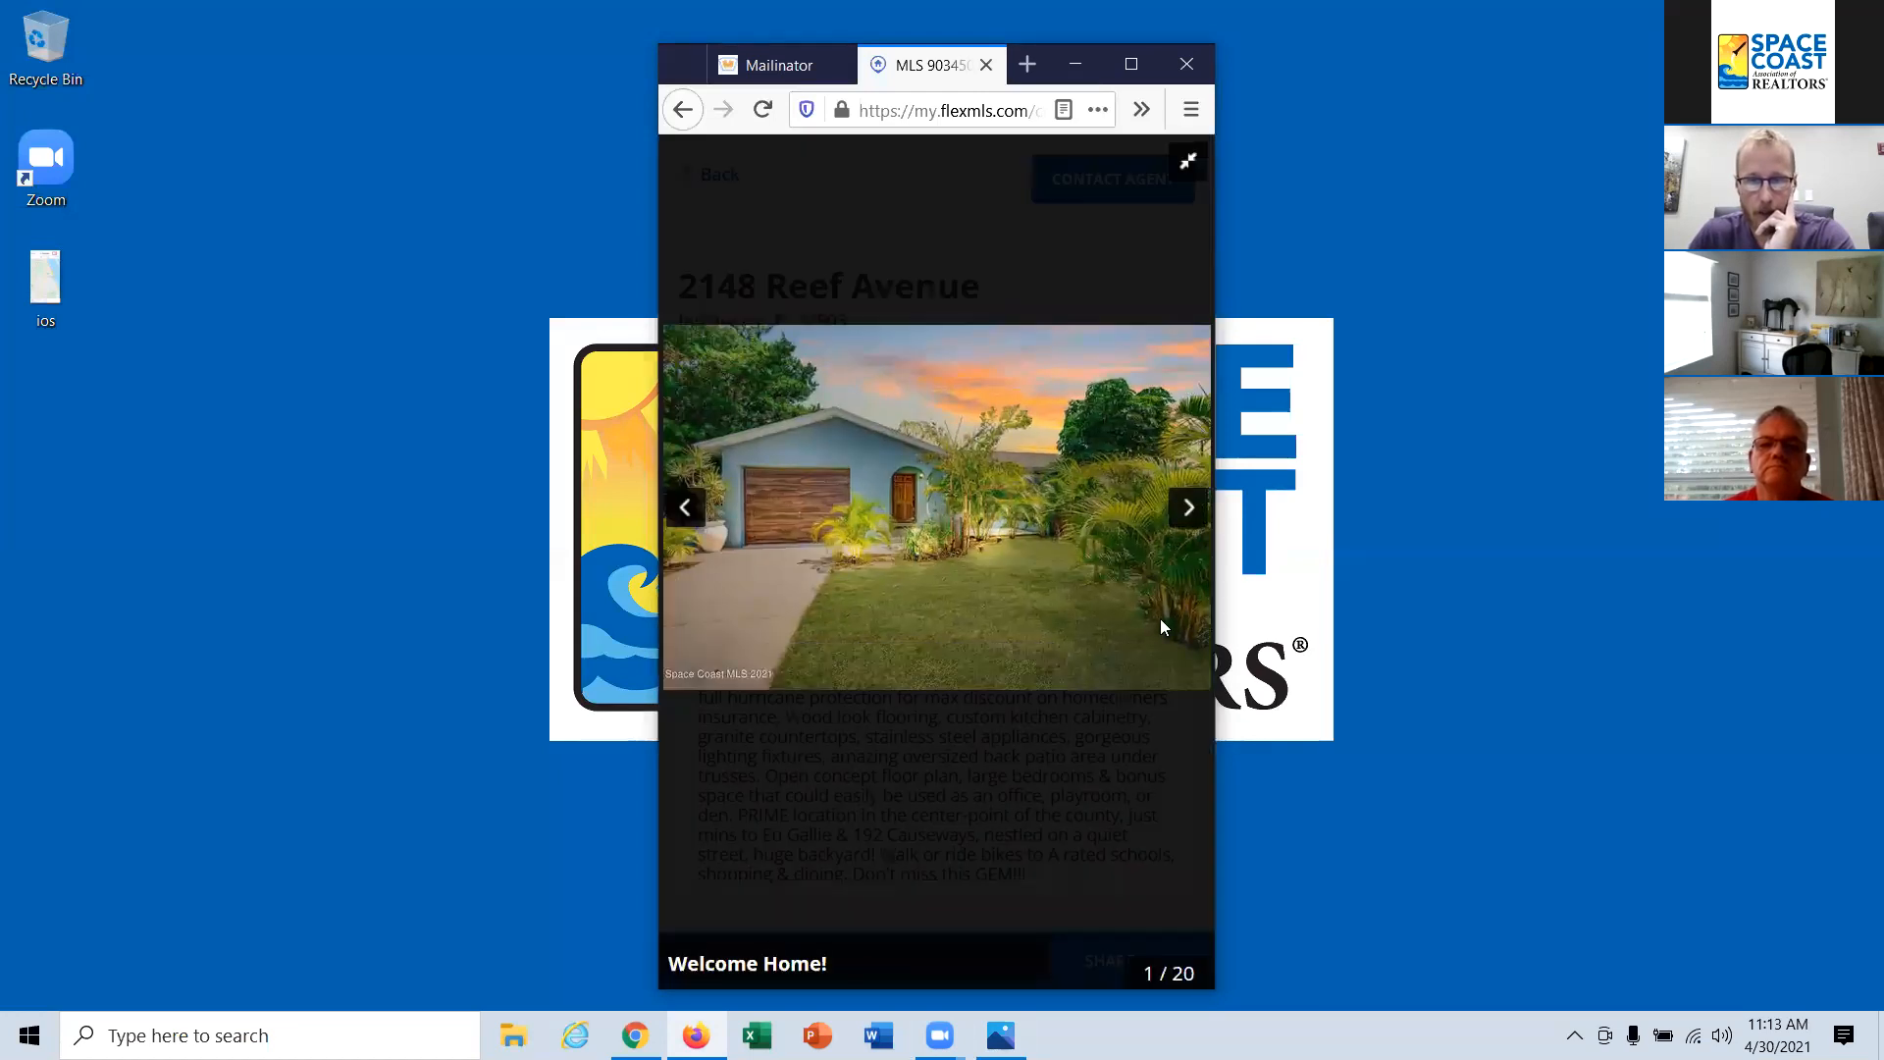
pyautogui.click(1188, 510)
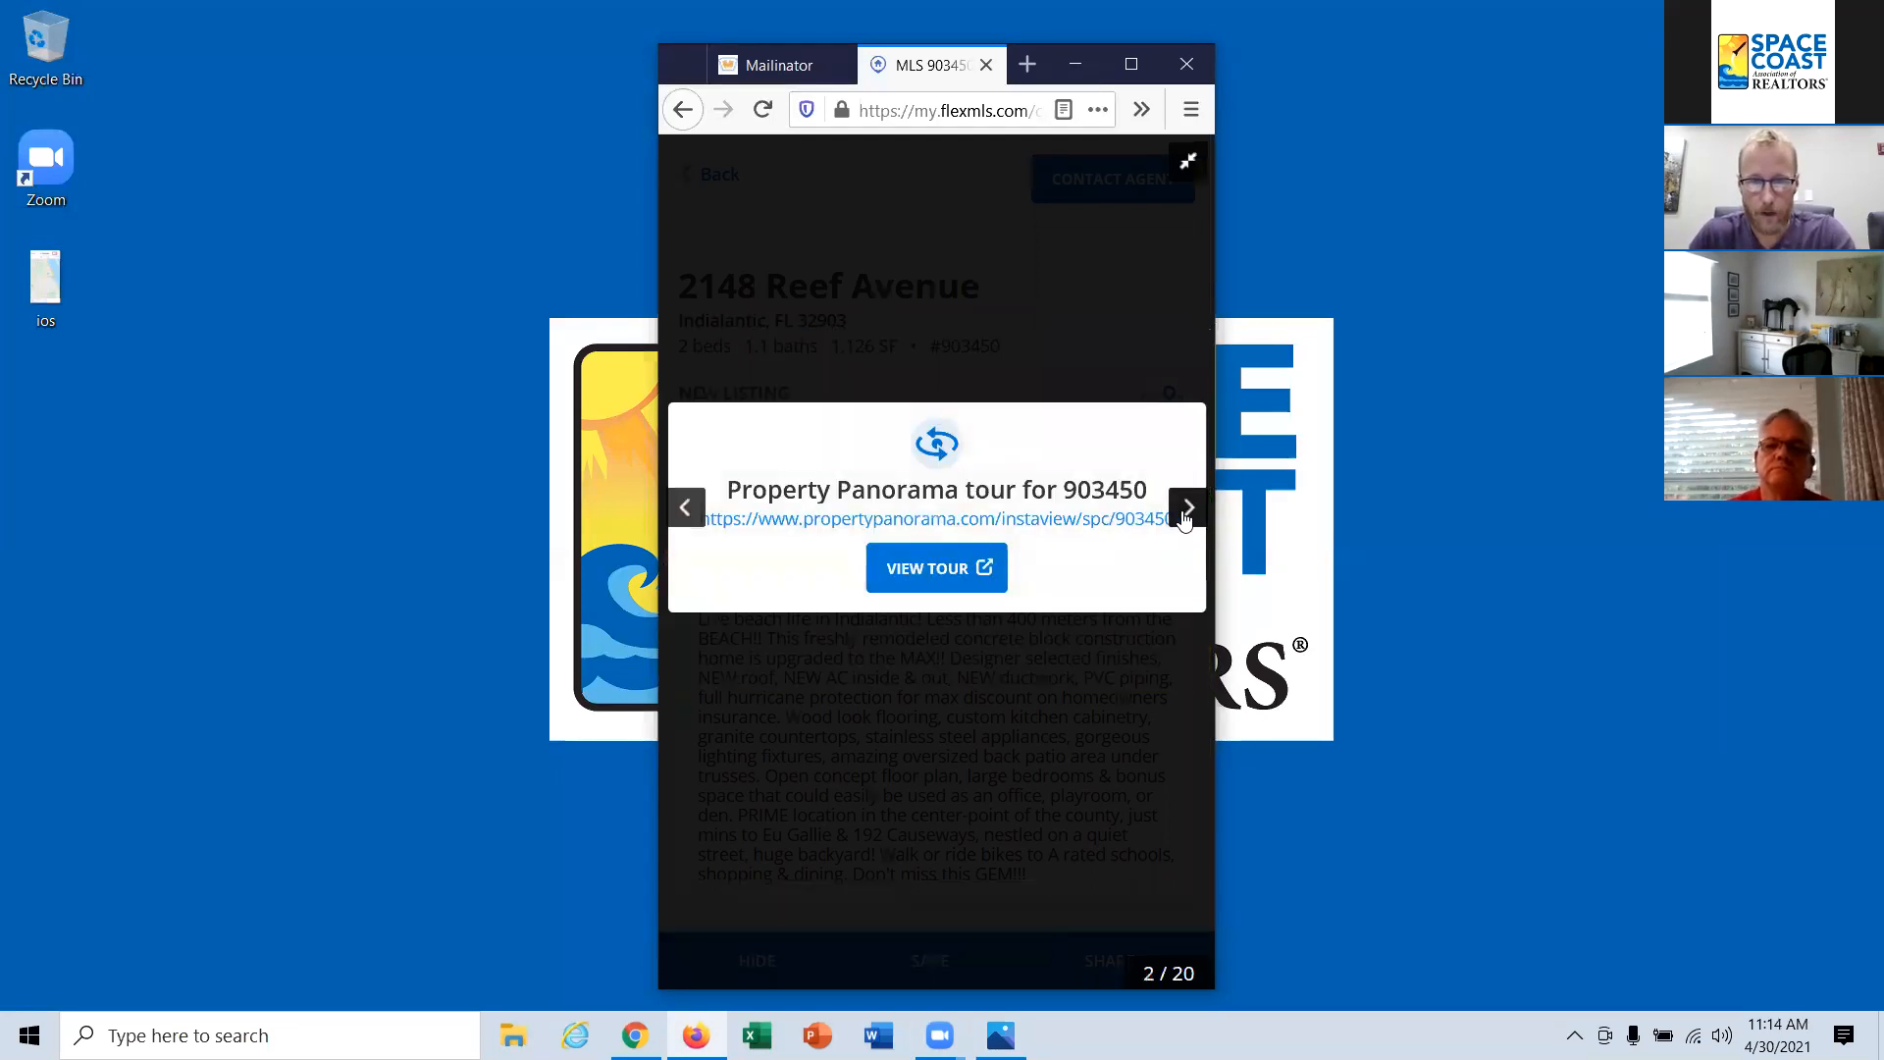
pyautogui.click(1186, 512)
pyautogui.click(1188, 513)
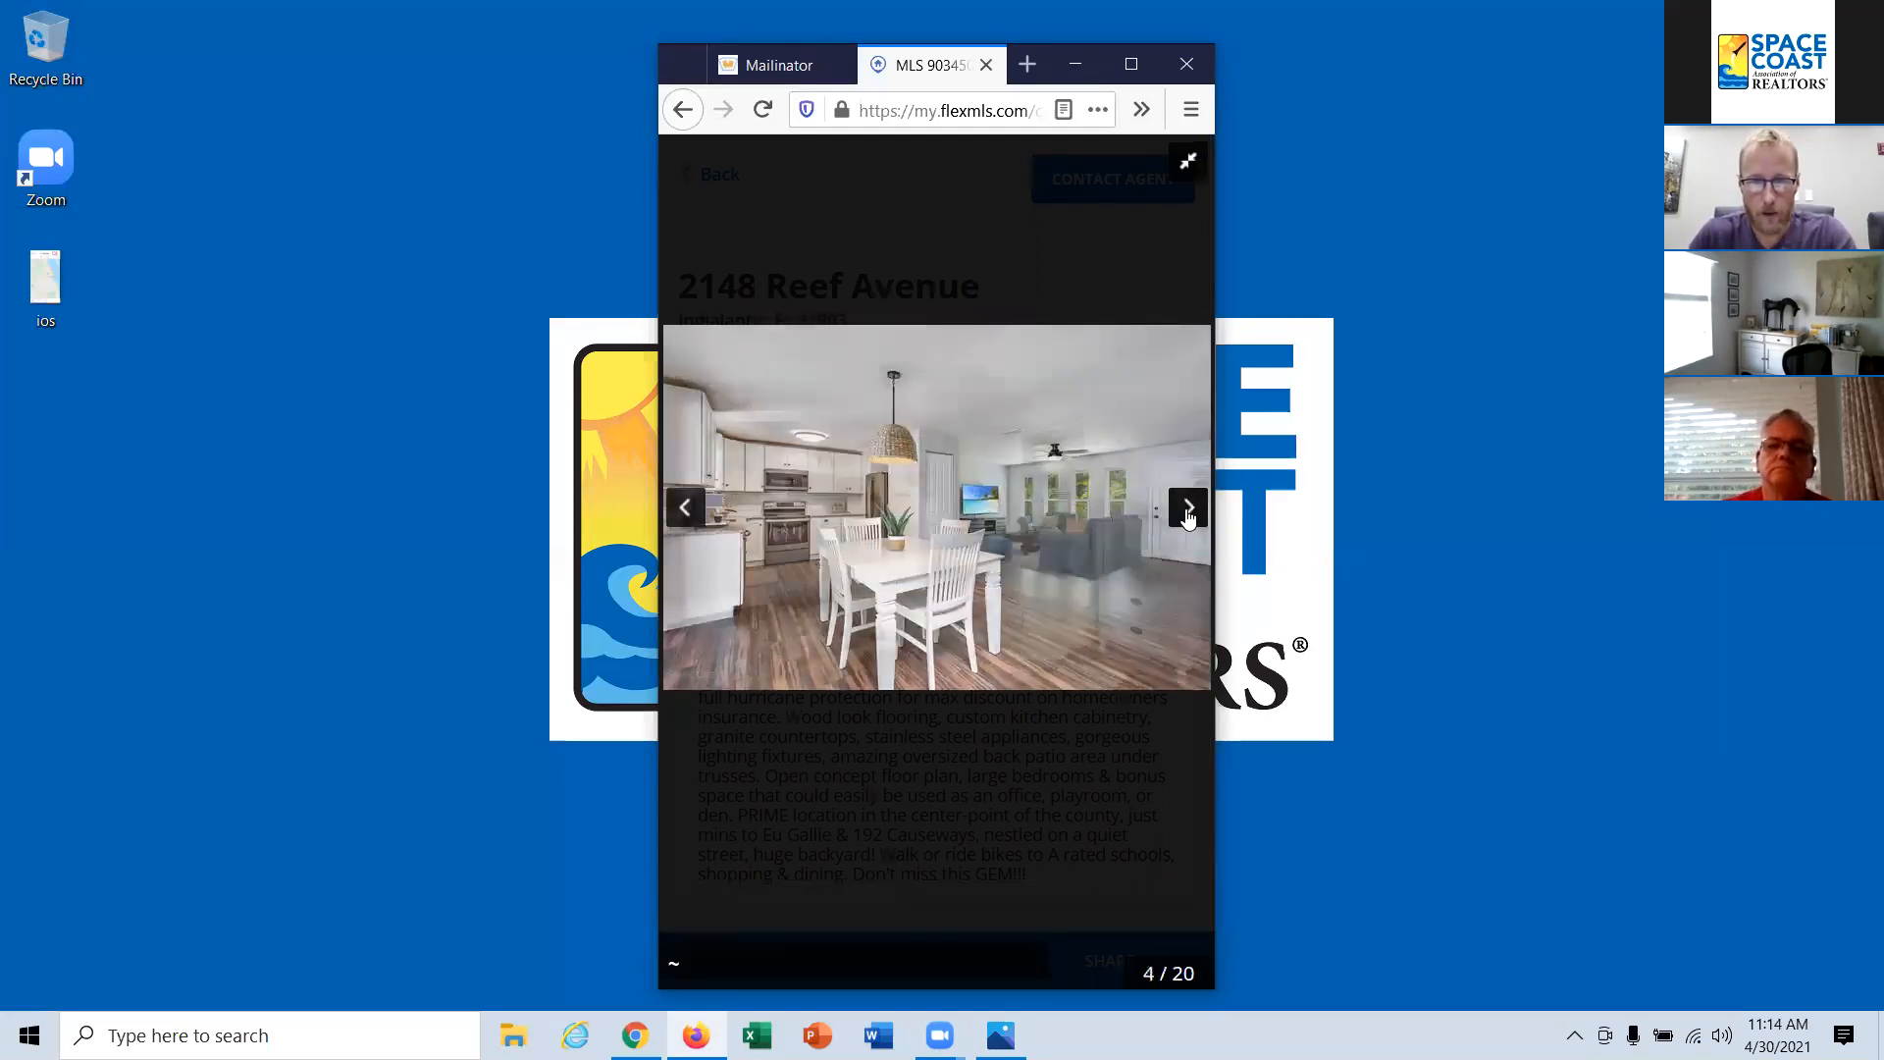
pyautogui.click(1187, 511)
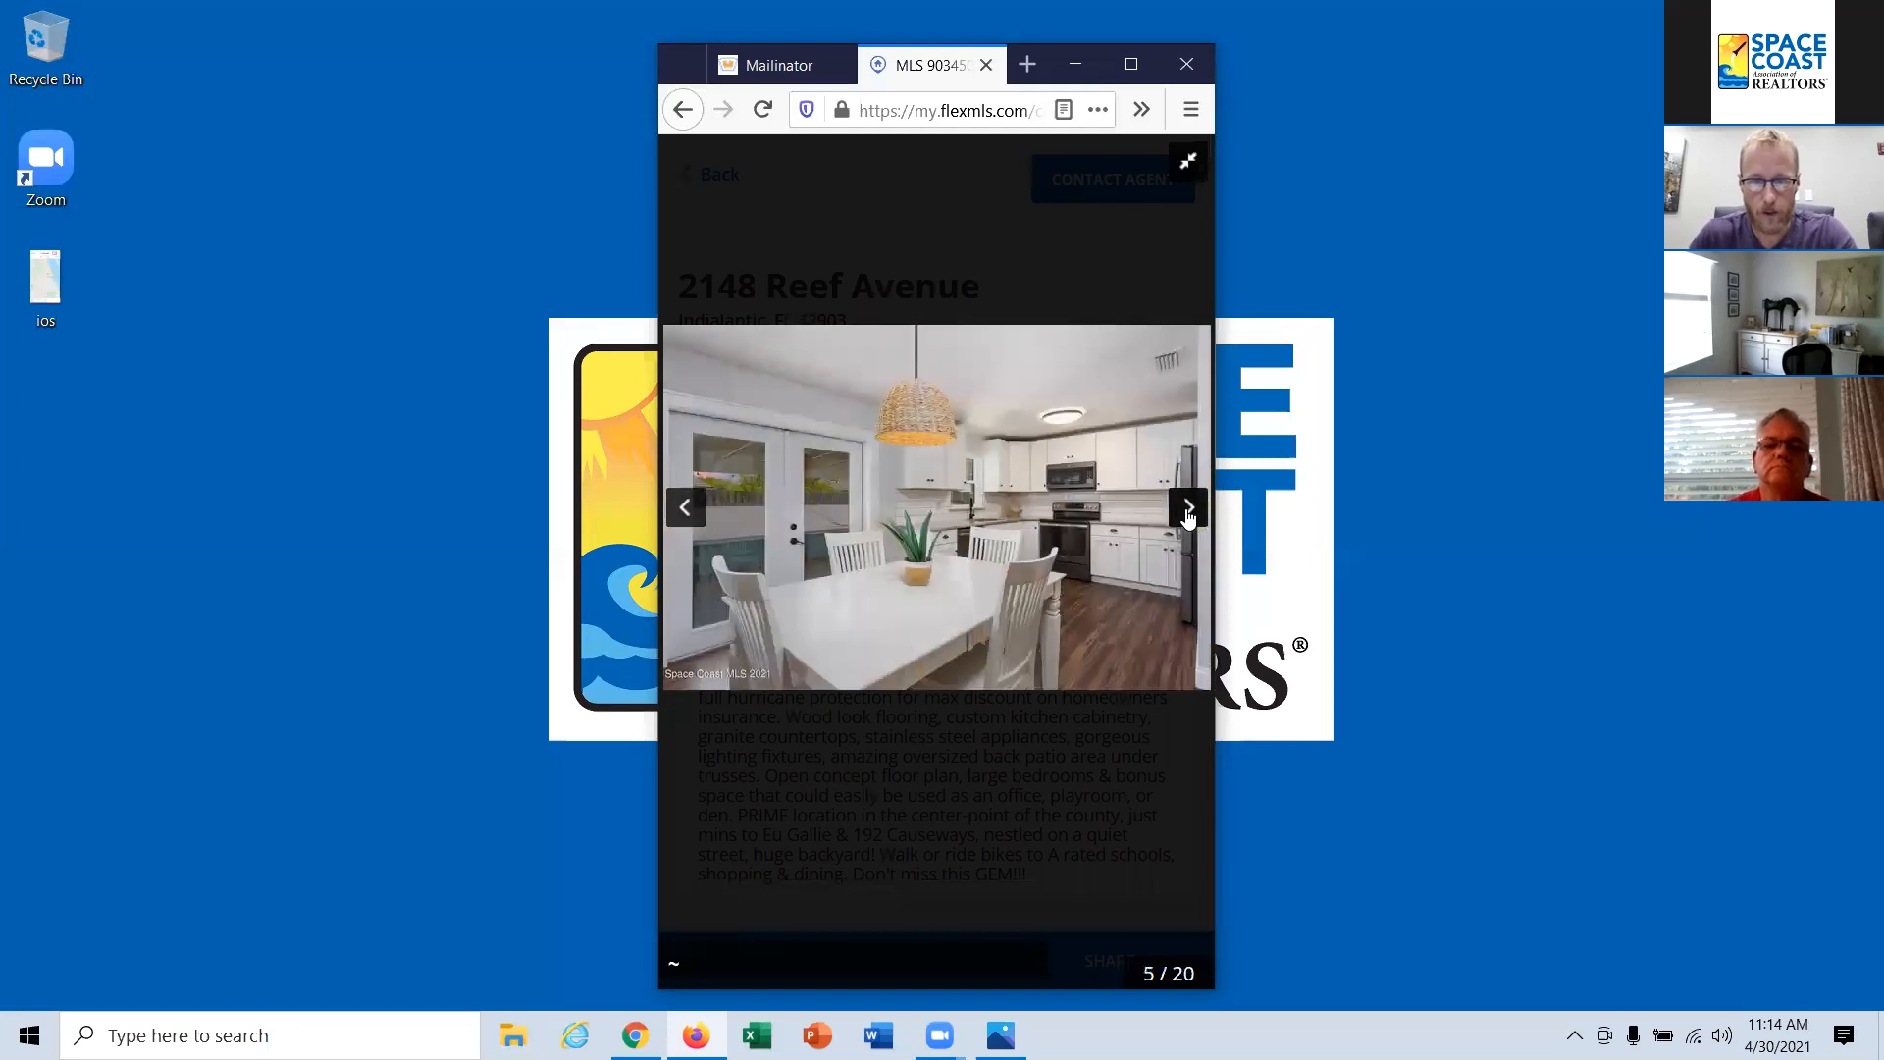
pyautogui.click(1188, 510)
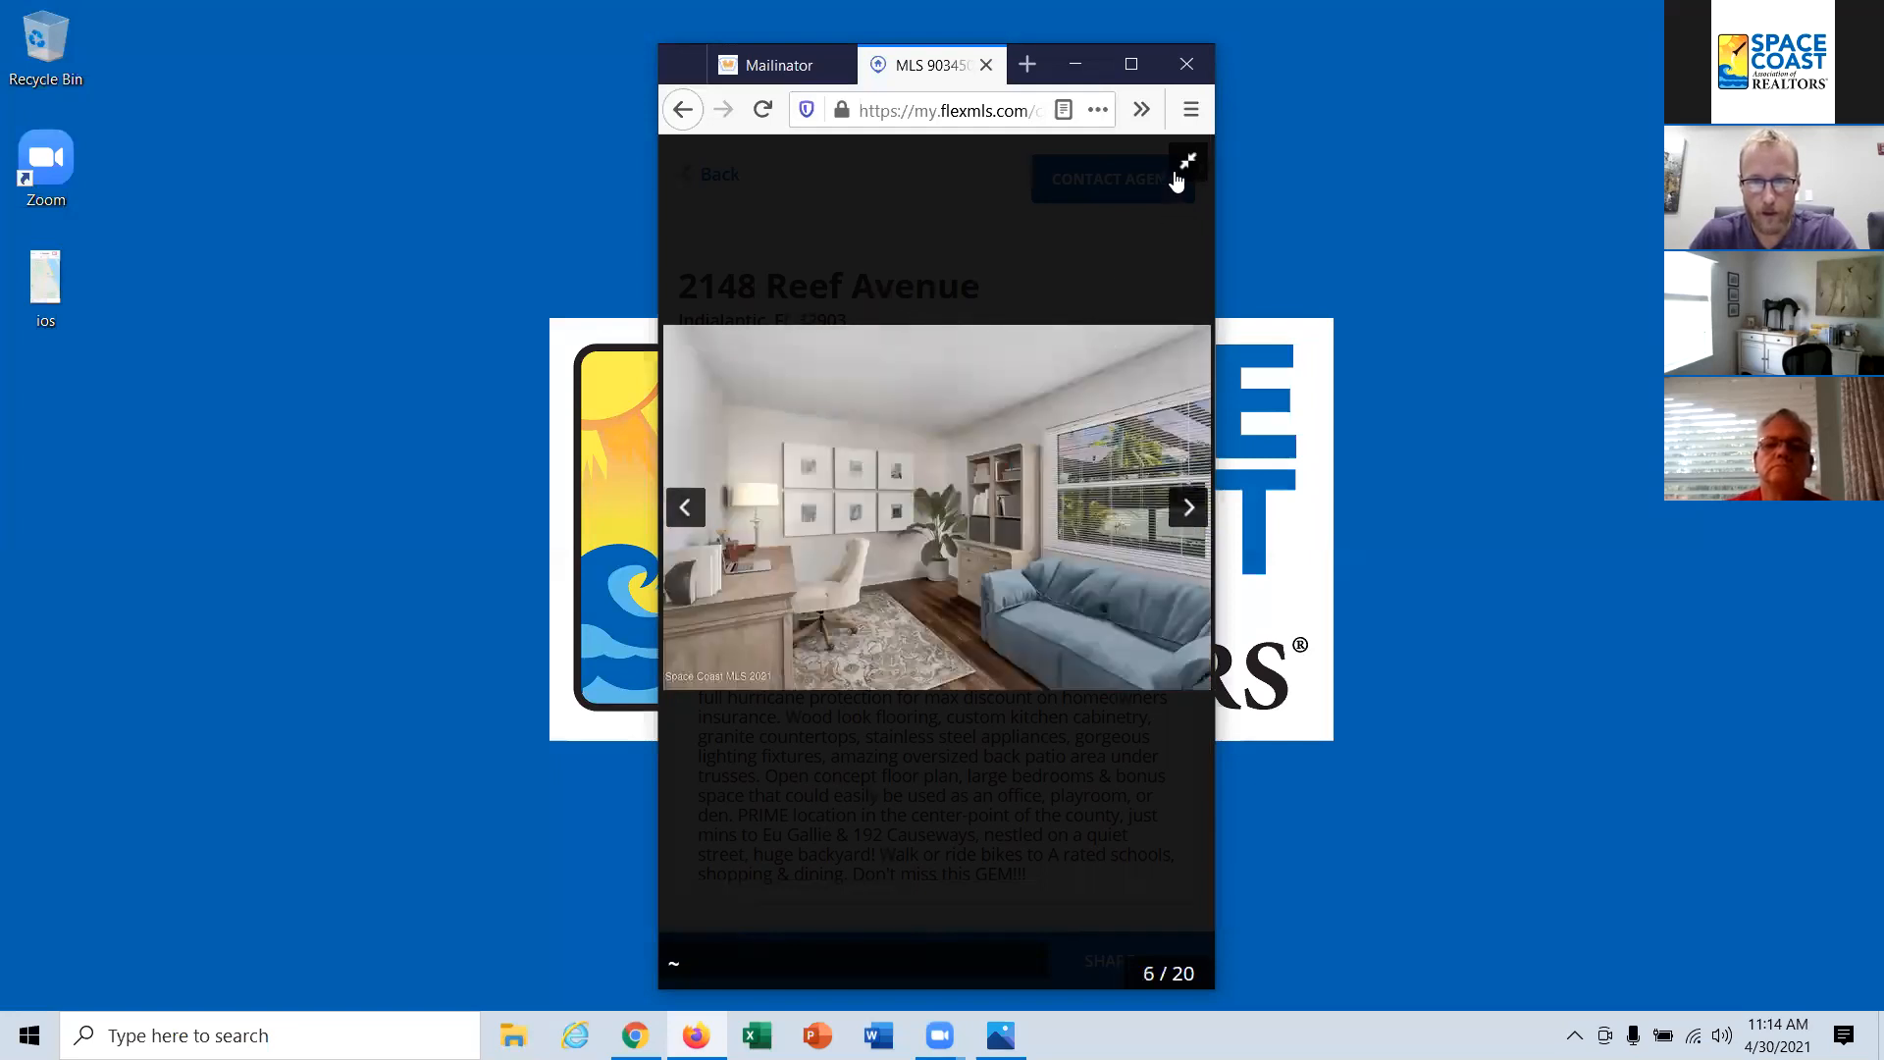
pyautogui.click(1186, 161)
pyautogui.scroll(-4, 969, 459)
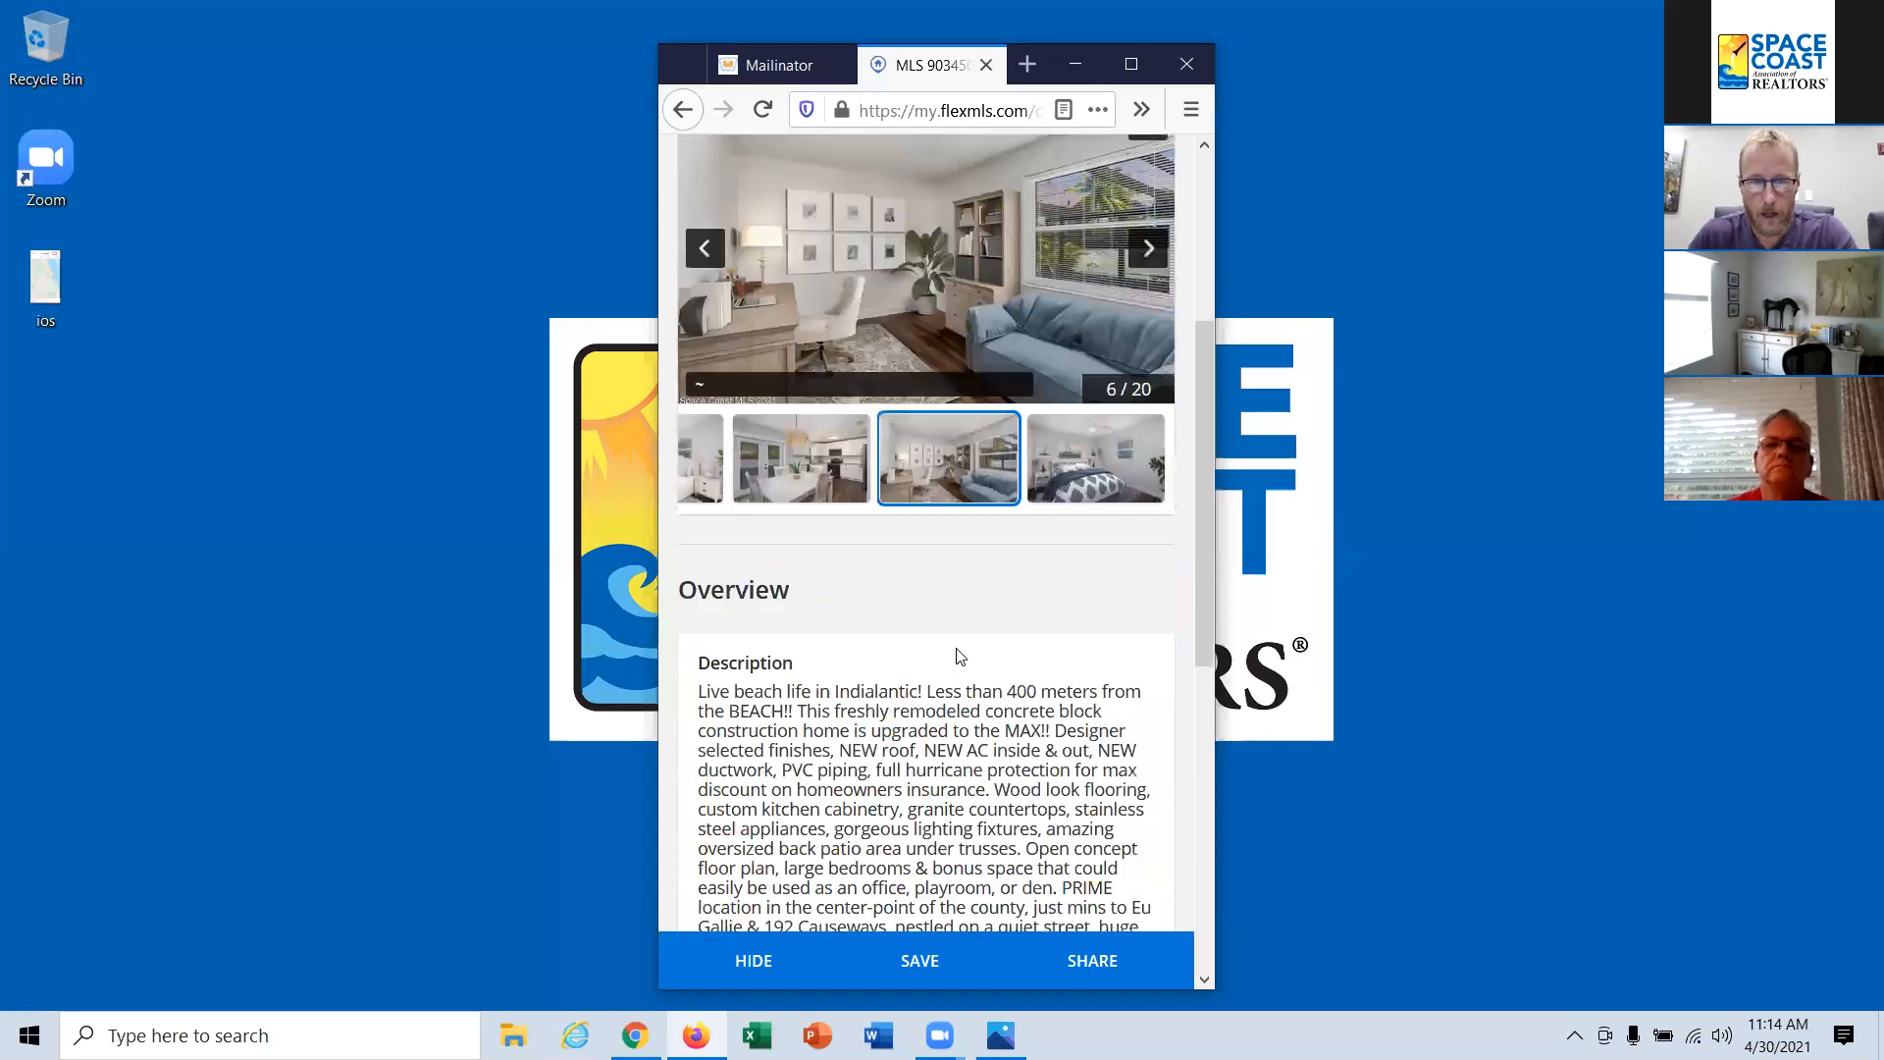
# Step: Send the listing's agent a message greeting them and saying "I really like this one. Can we see it this weekend?"
pyautogui.scroll(-1, 920, 655)
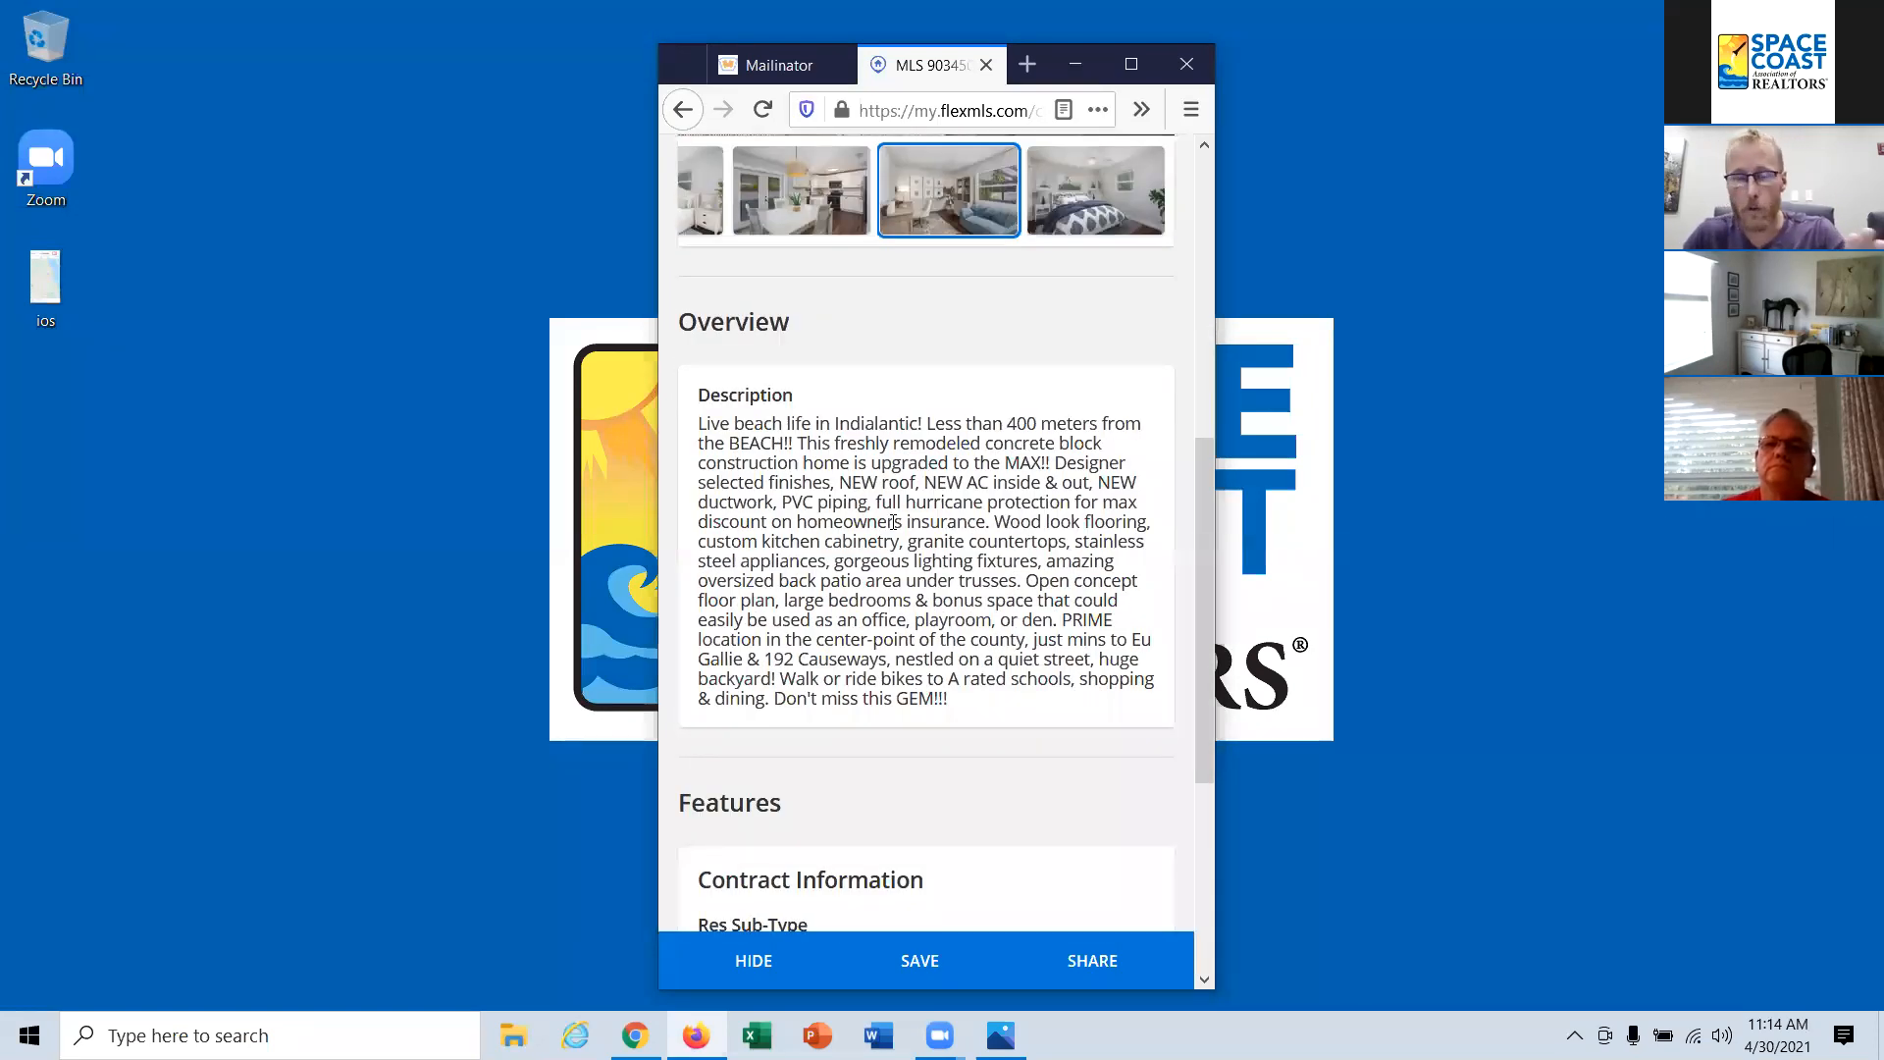
pyautogui.scroll(-1, 893, 522)
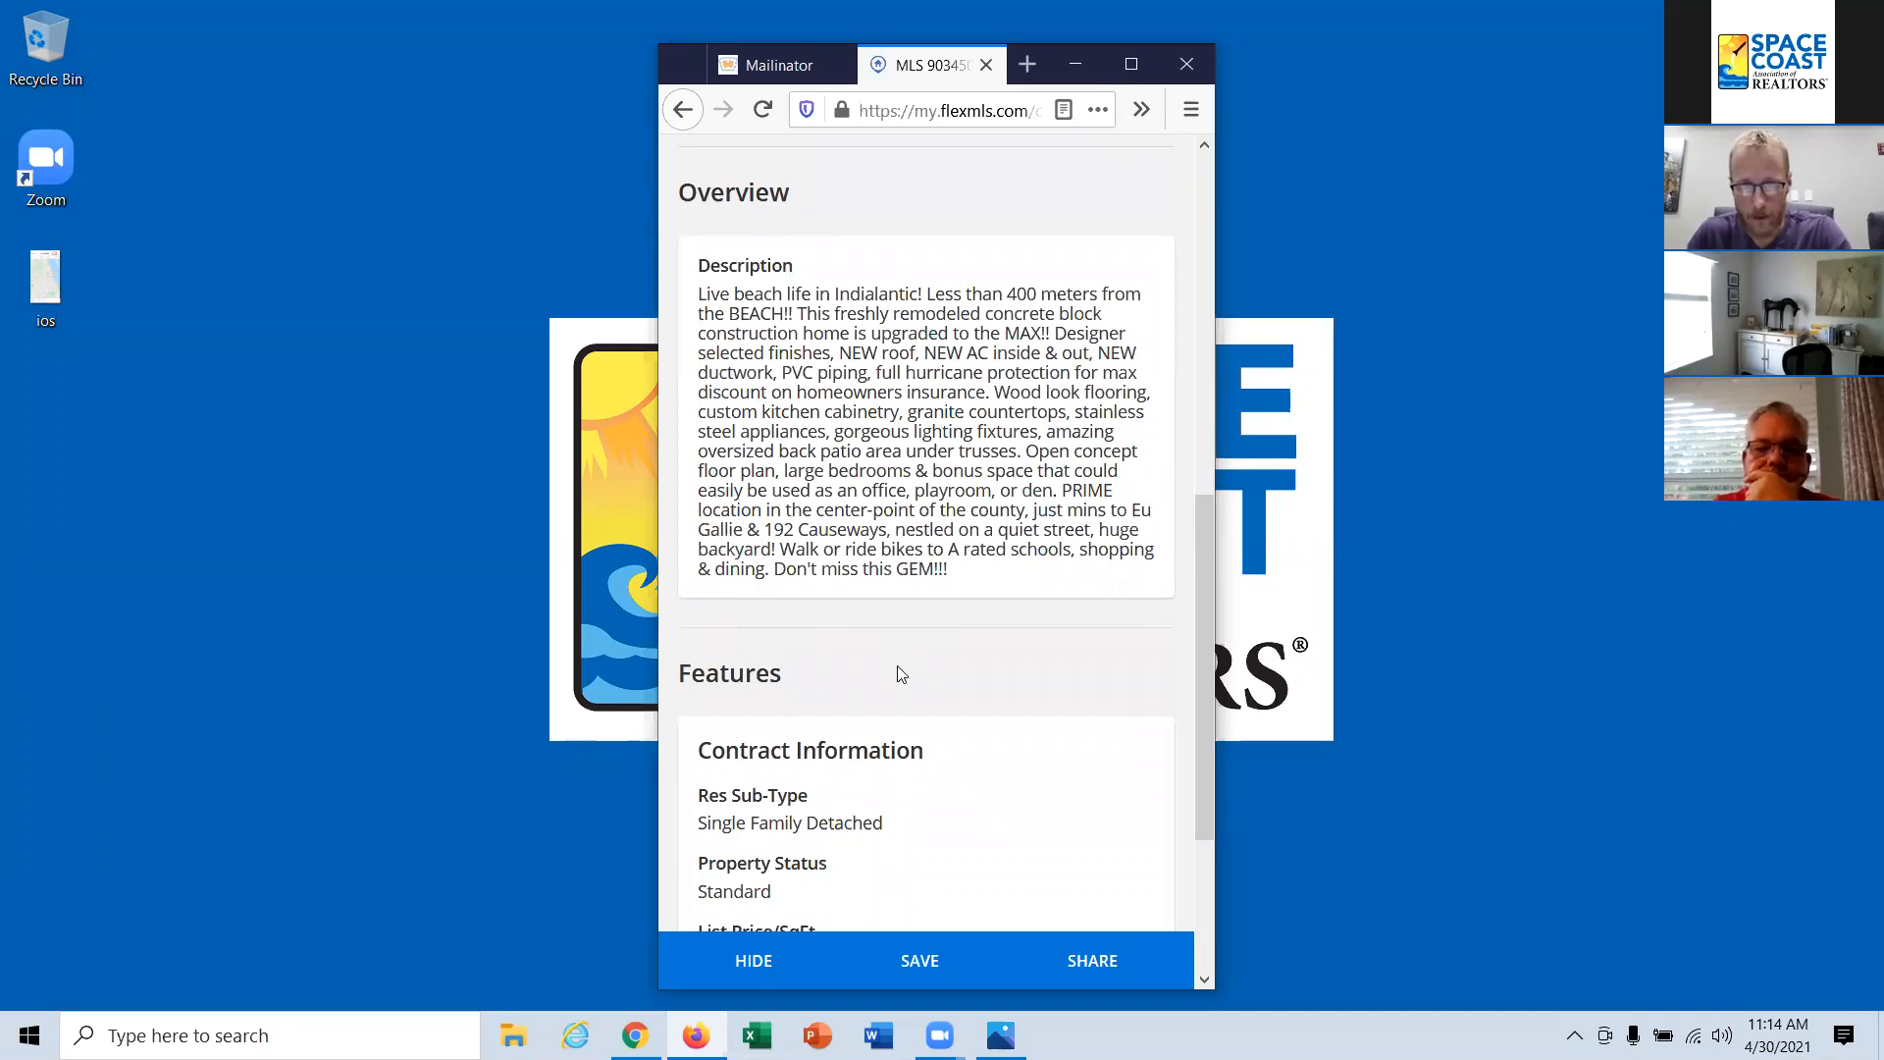
pyautogui.scroll(8, 904, 675)
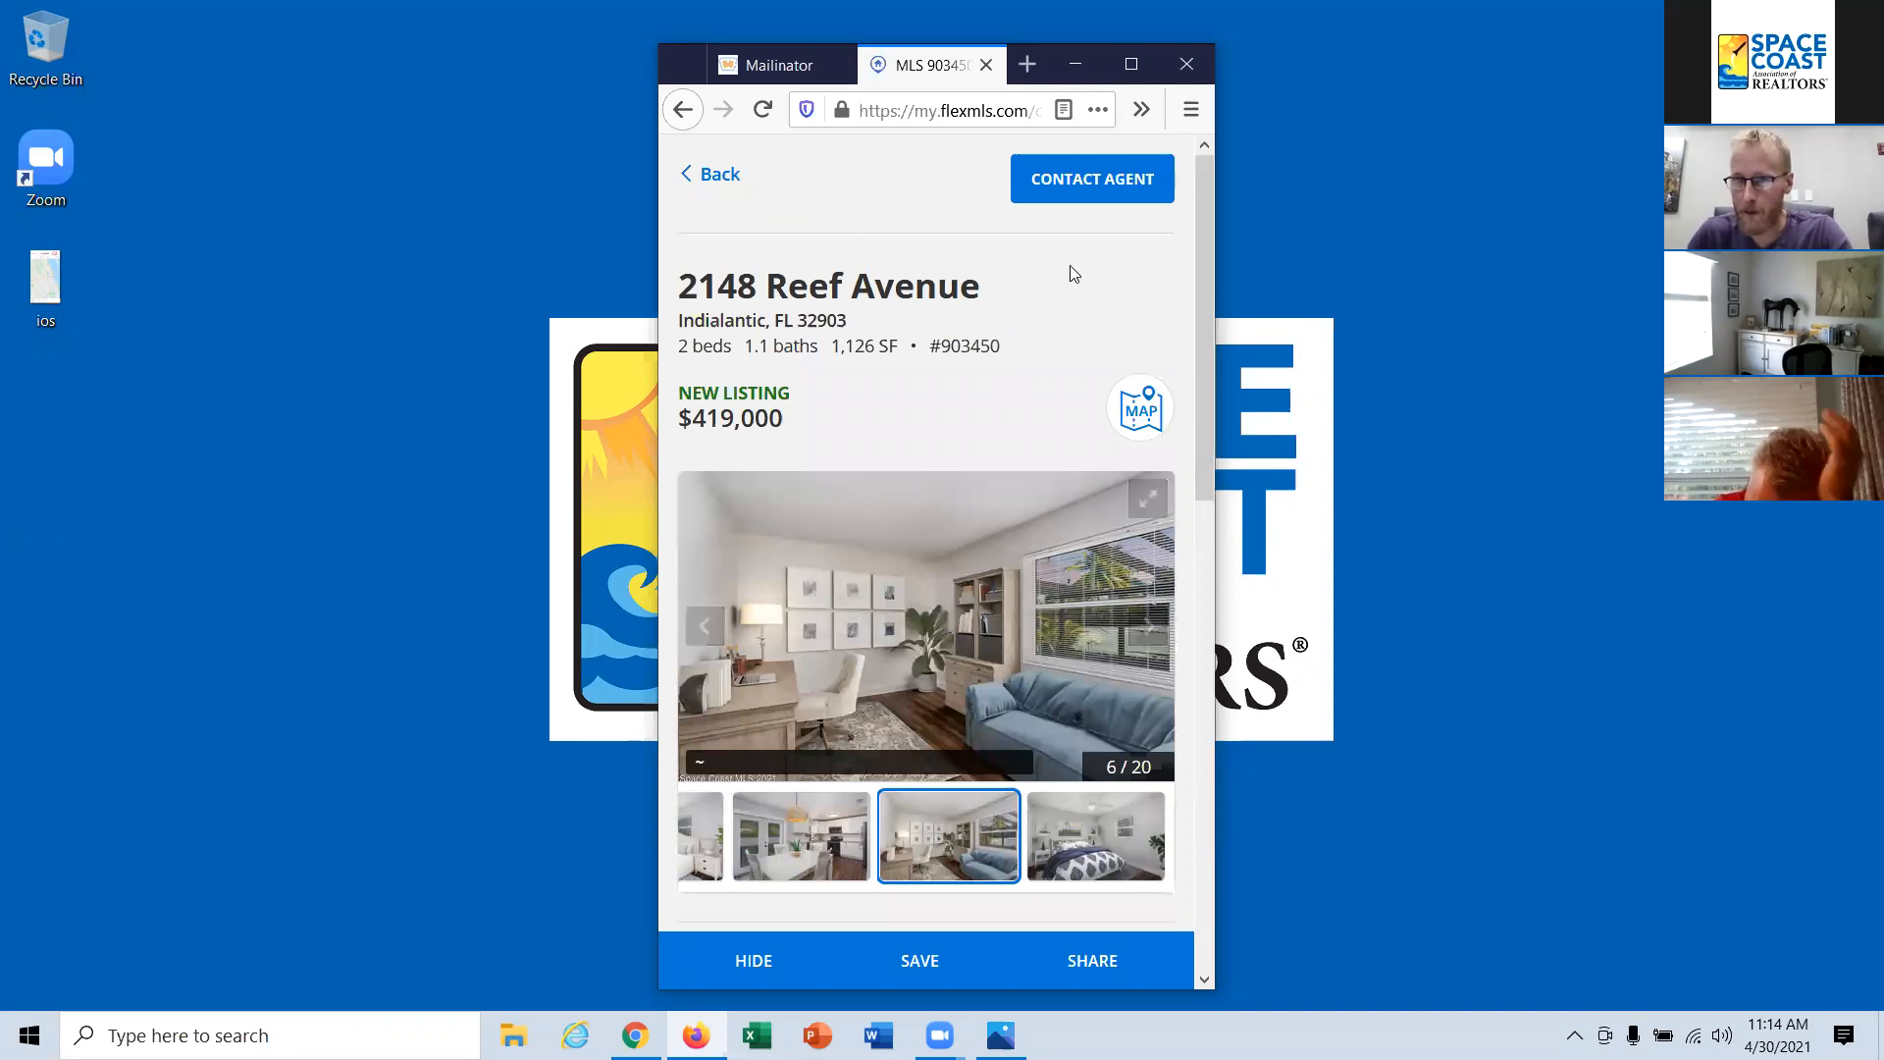
pyautogui.click(1099, 190)
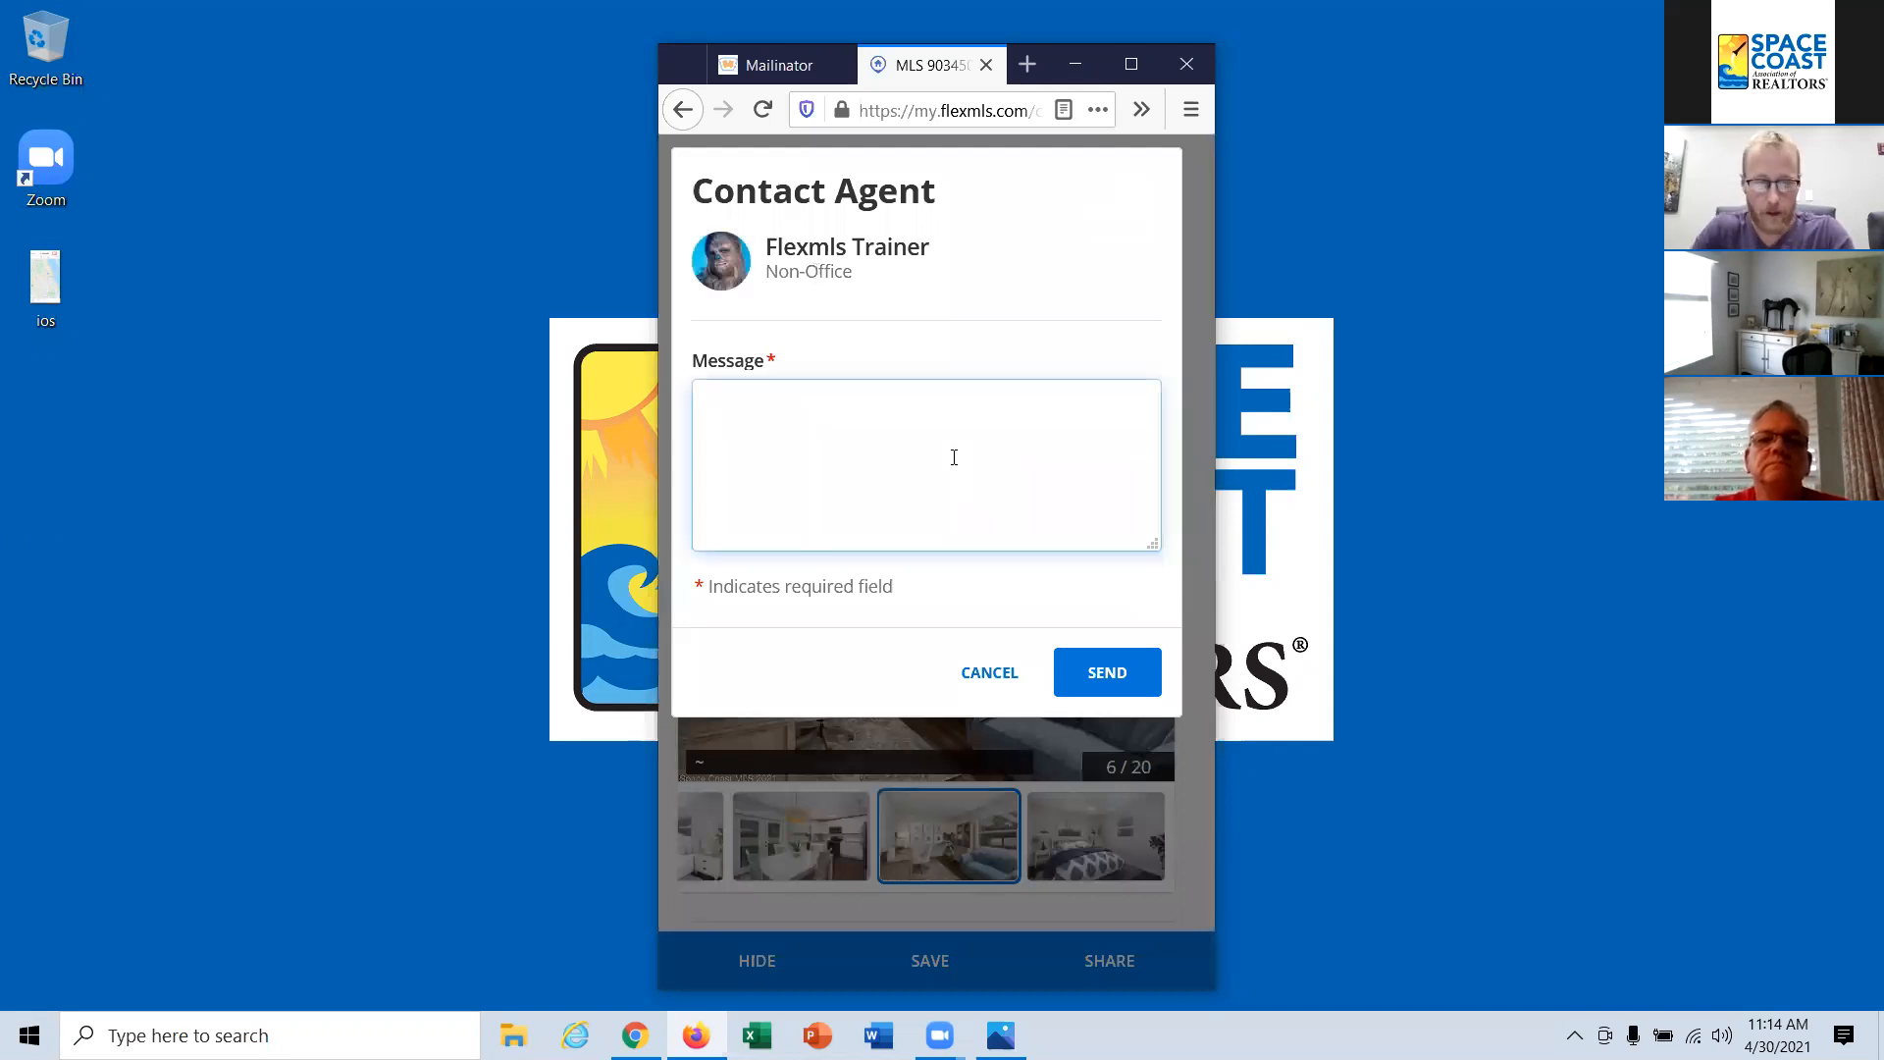
pyautogui.write('Hi Chewie,')
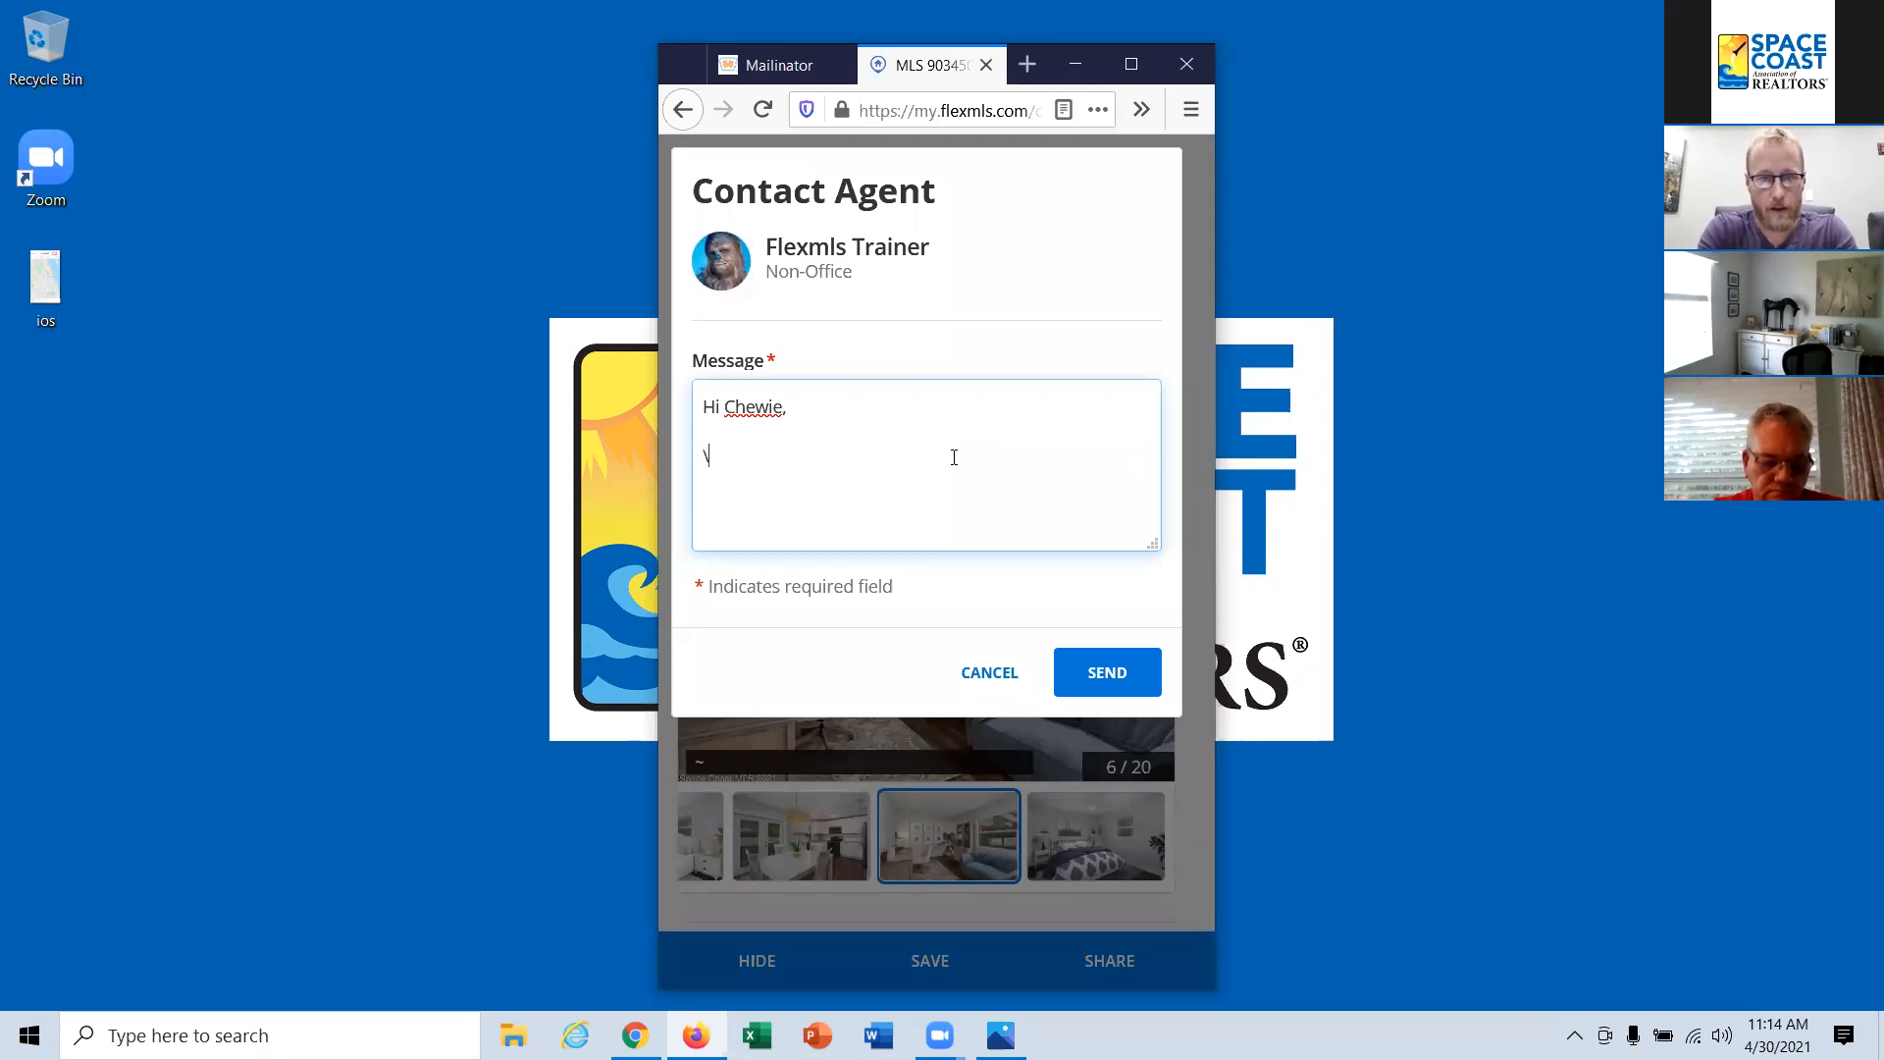
pyautogui.press('BackSpace')
pyautogui.write('I really like this one.  Can we see it this weekend?')
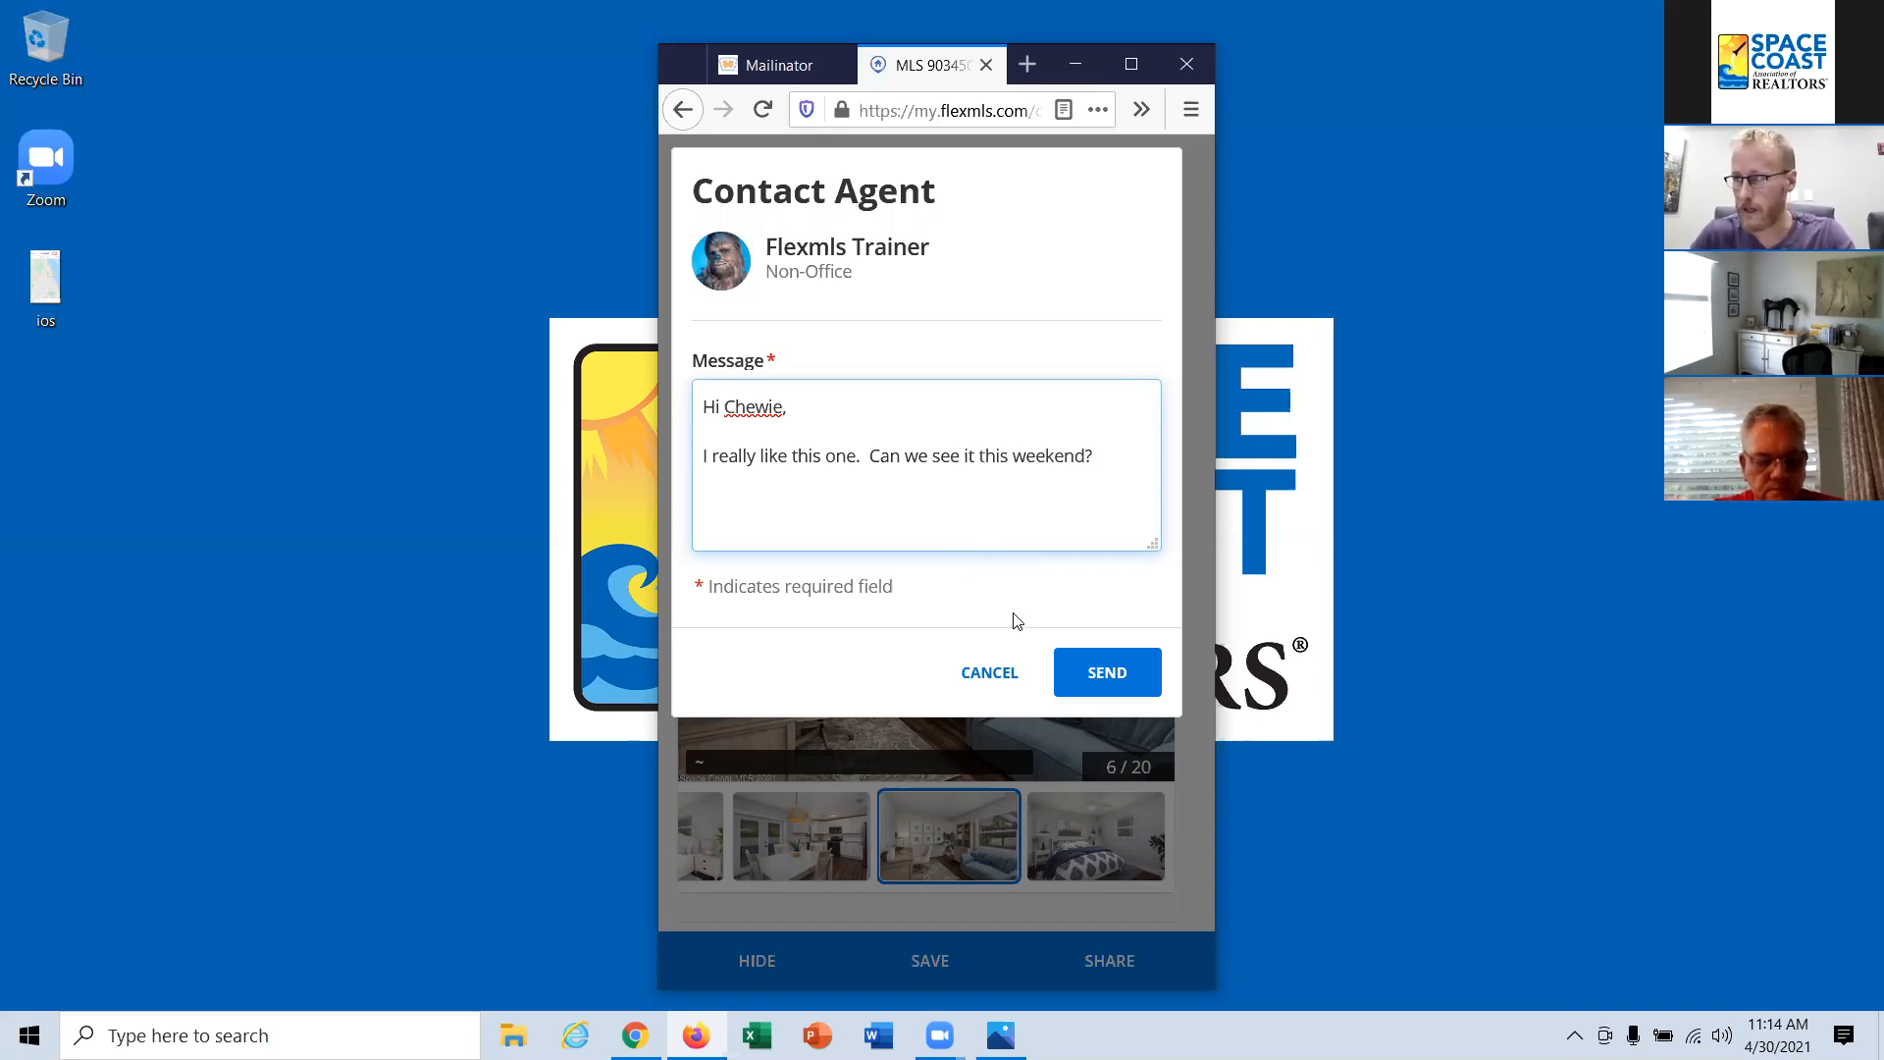
pyautogui.click(1111, 673)
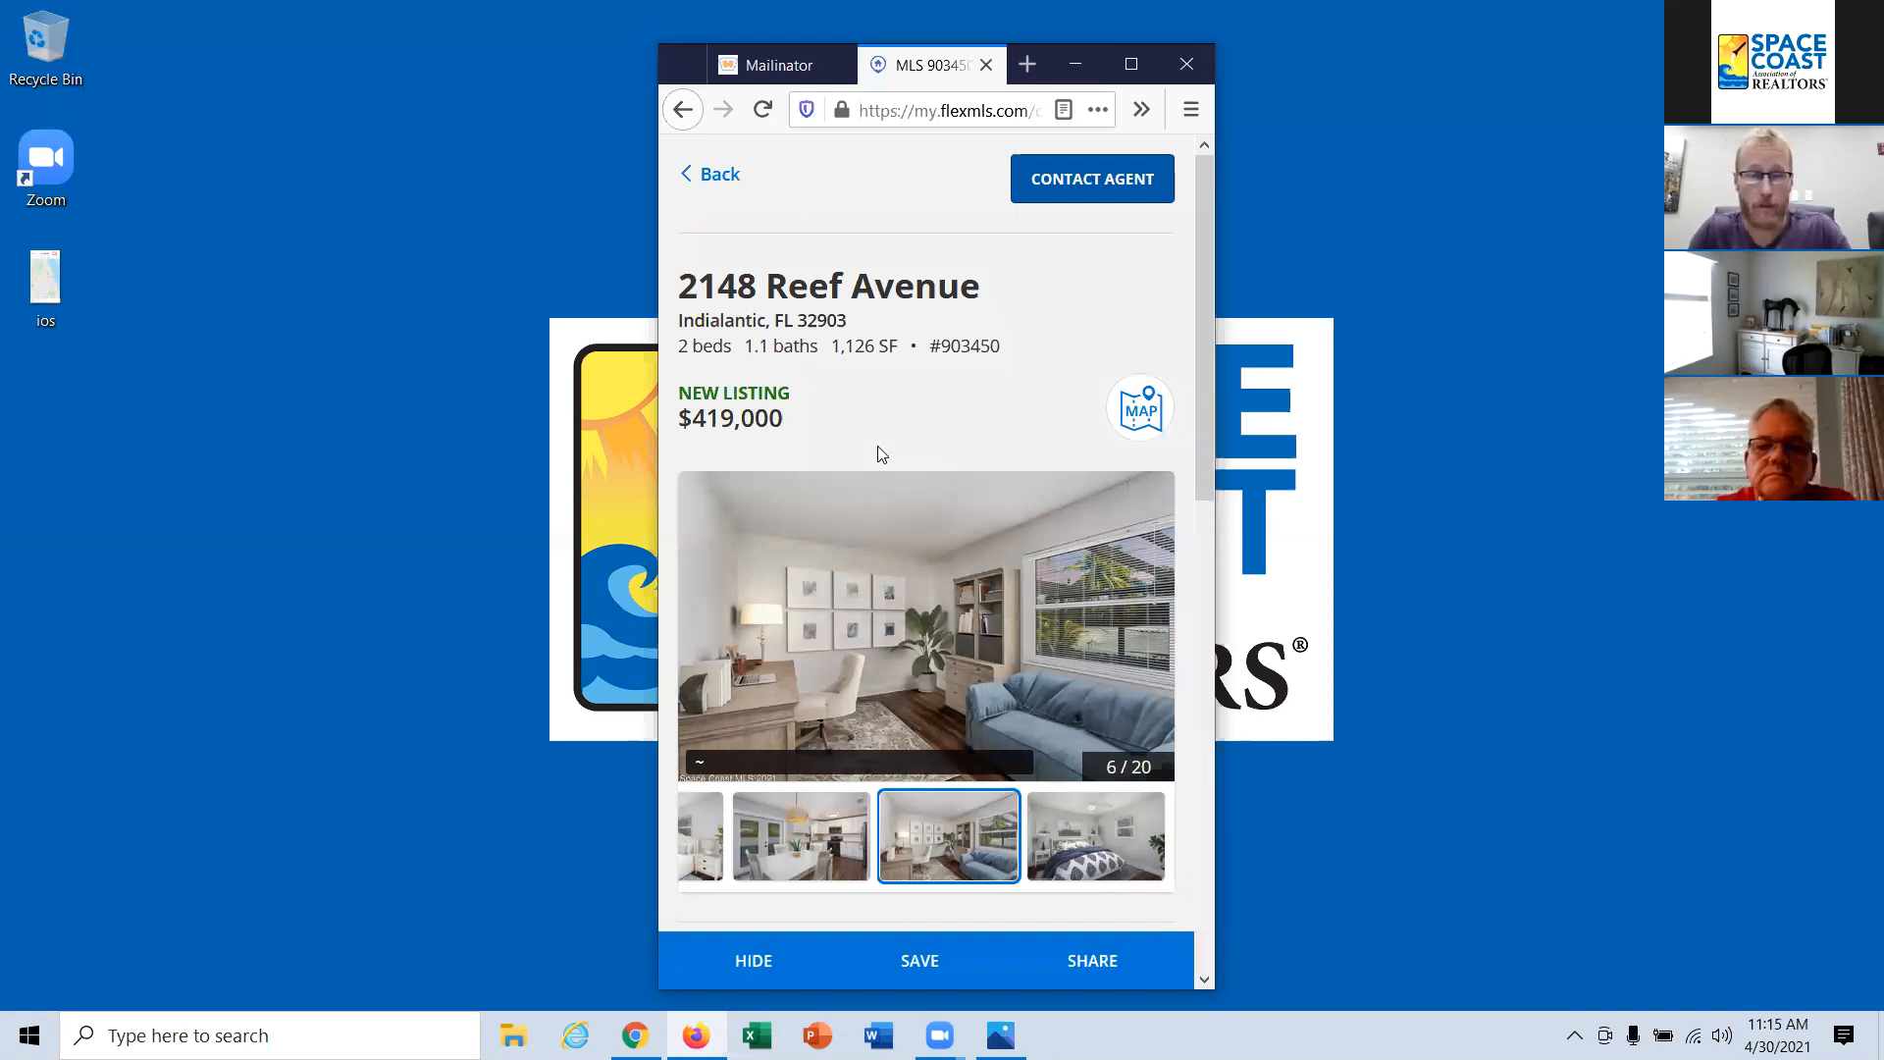
# Step: Go past the listing's description to its features and expand the full feature list
pyautogui.scroll(-5, 893, 375)
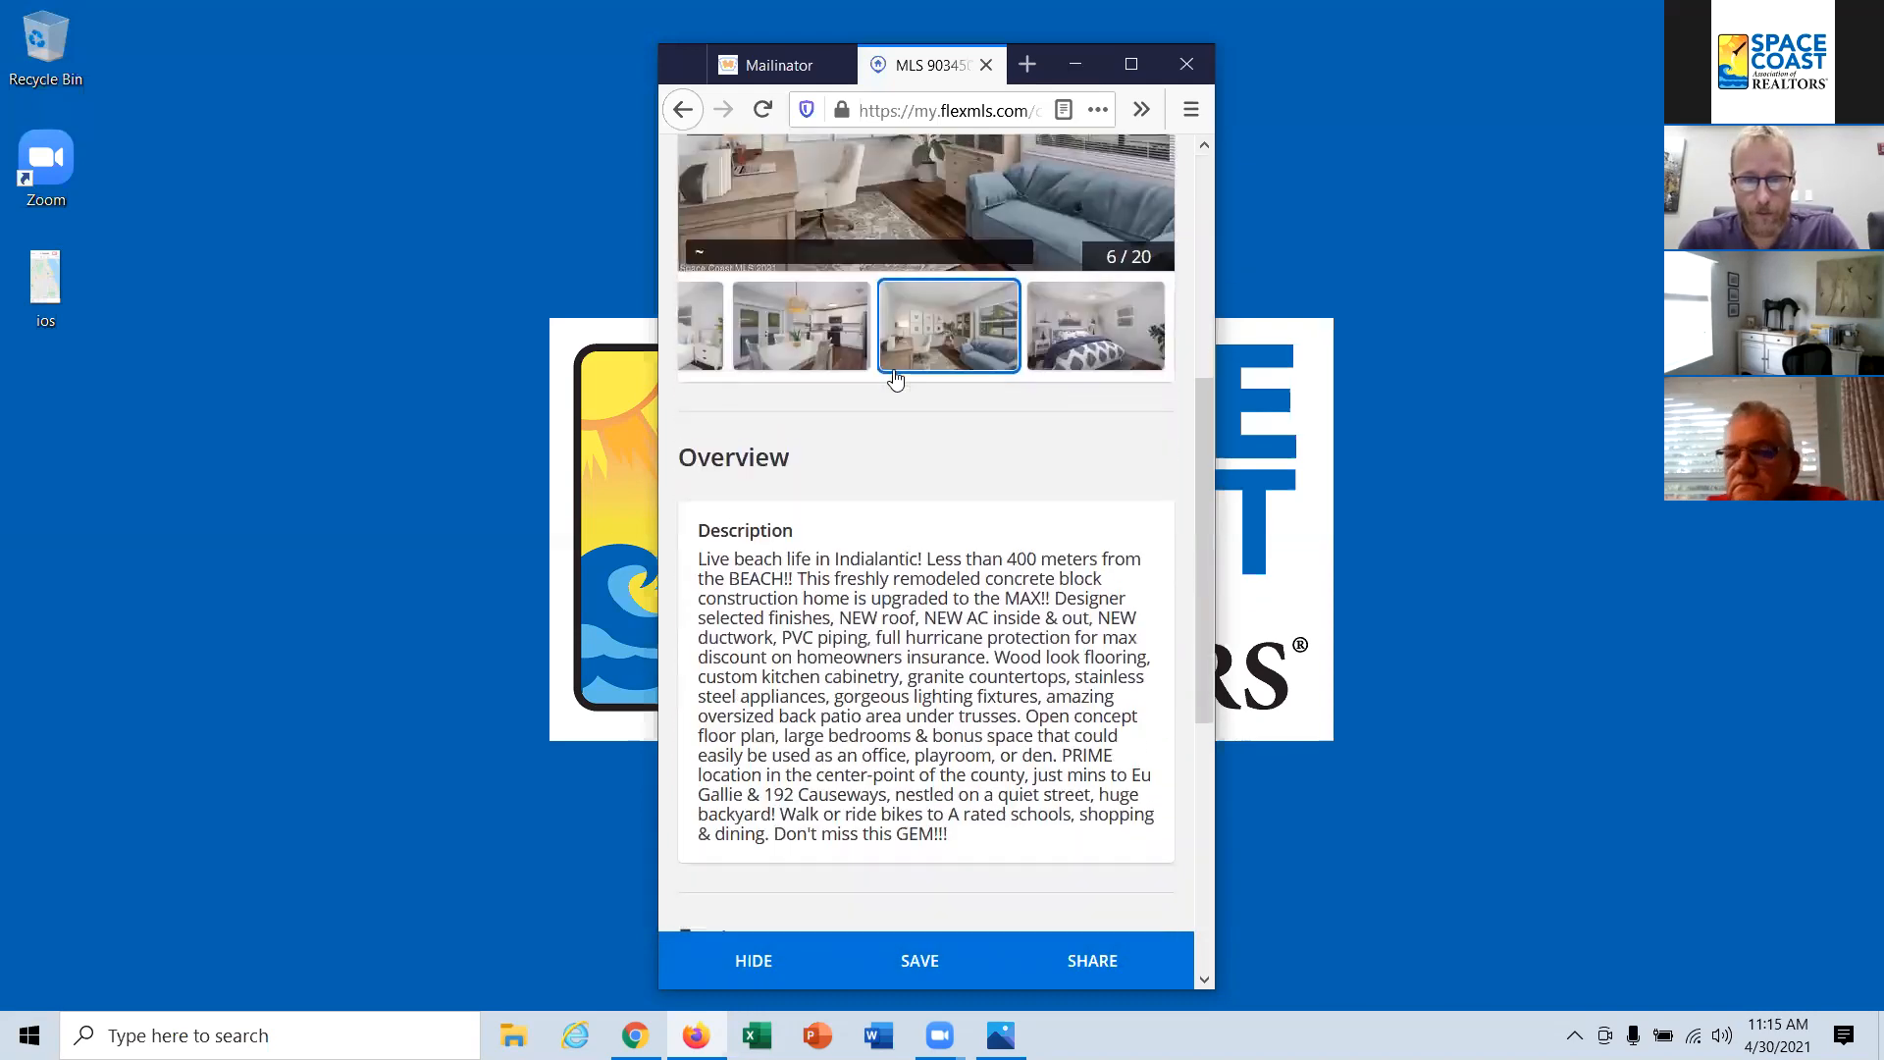
pyautogui.scroll(-3, 895, 379)
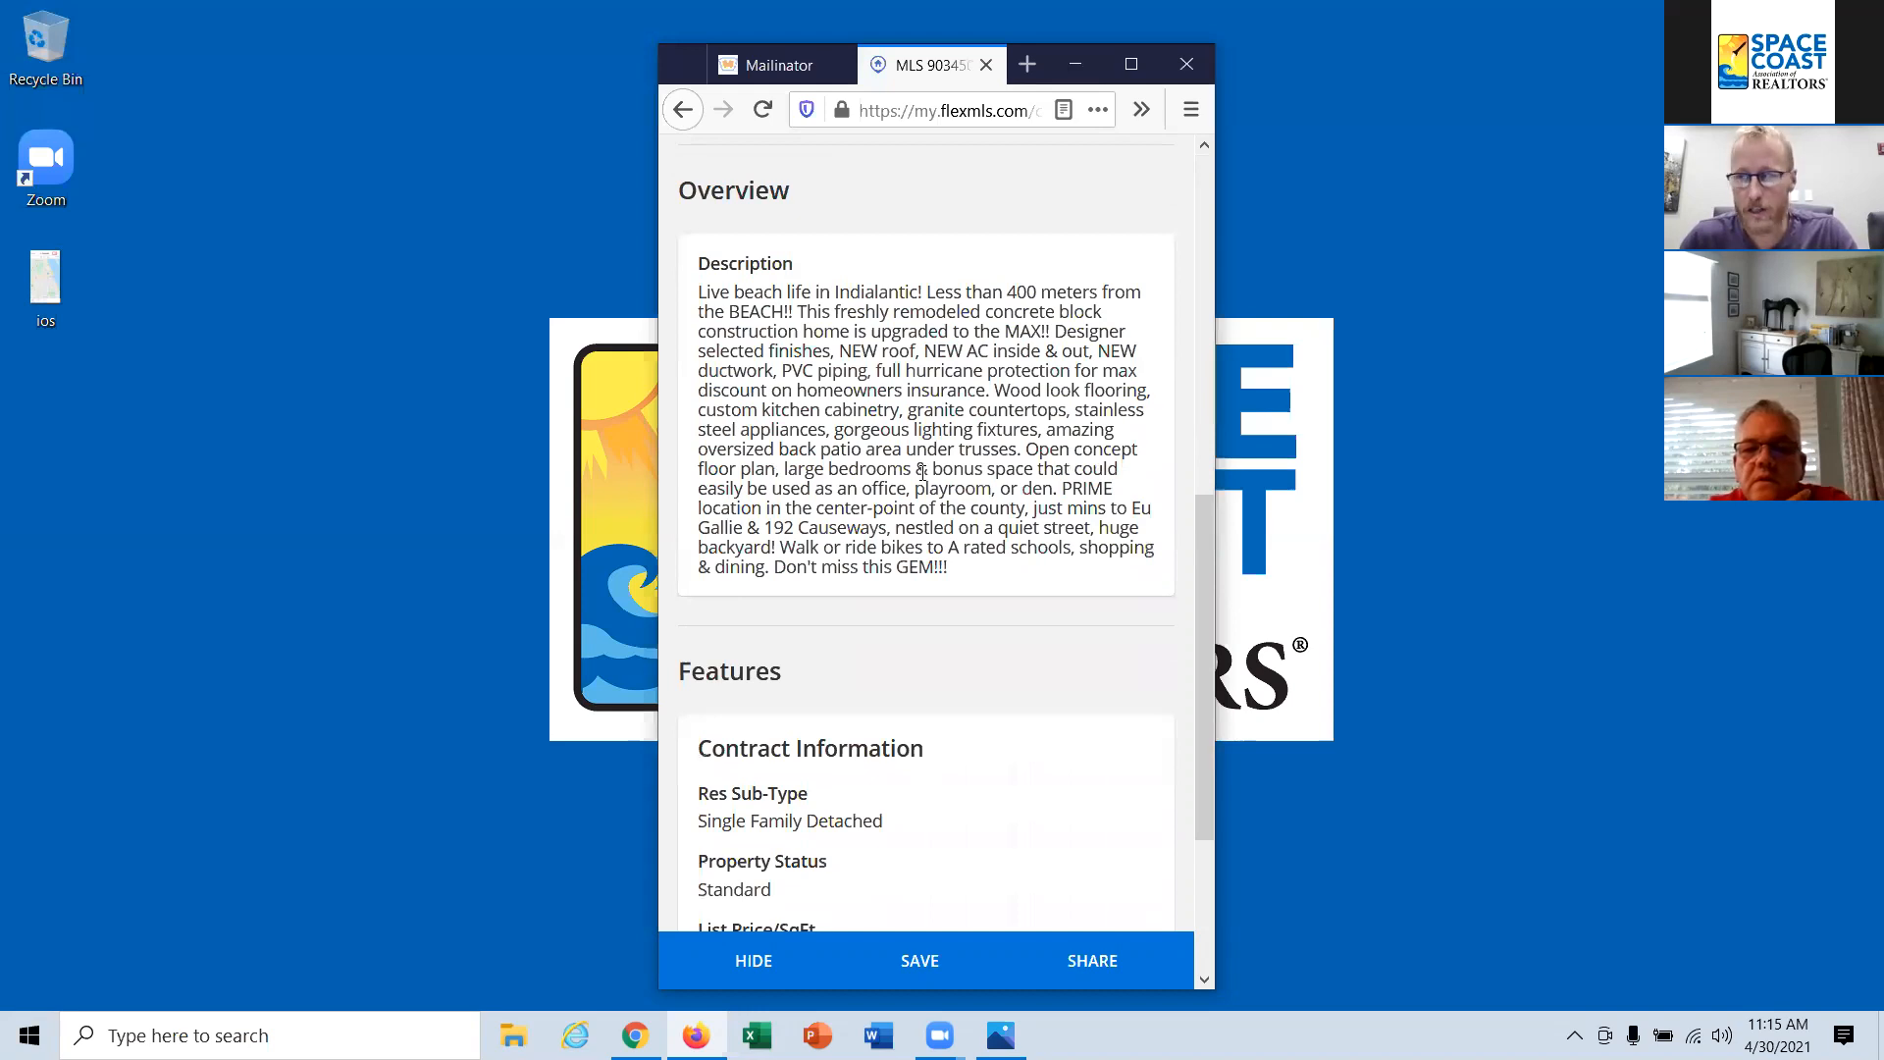
pyautogui.scroll(-3, 925, 507)
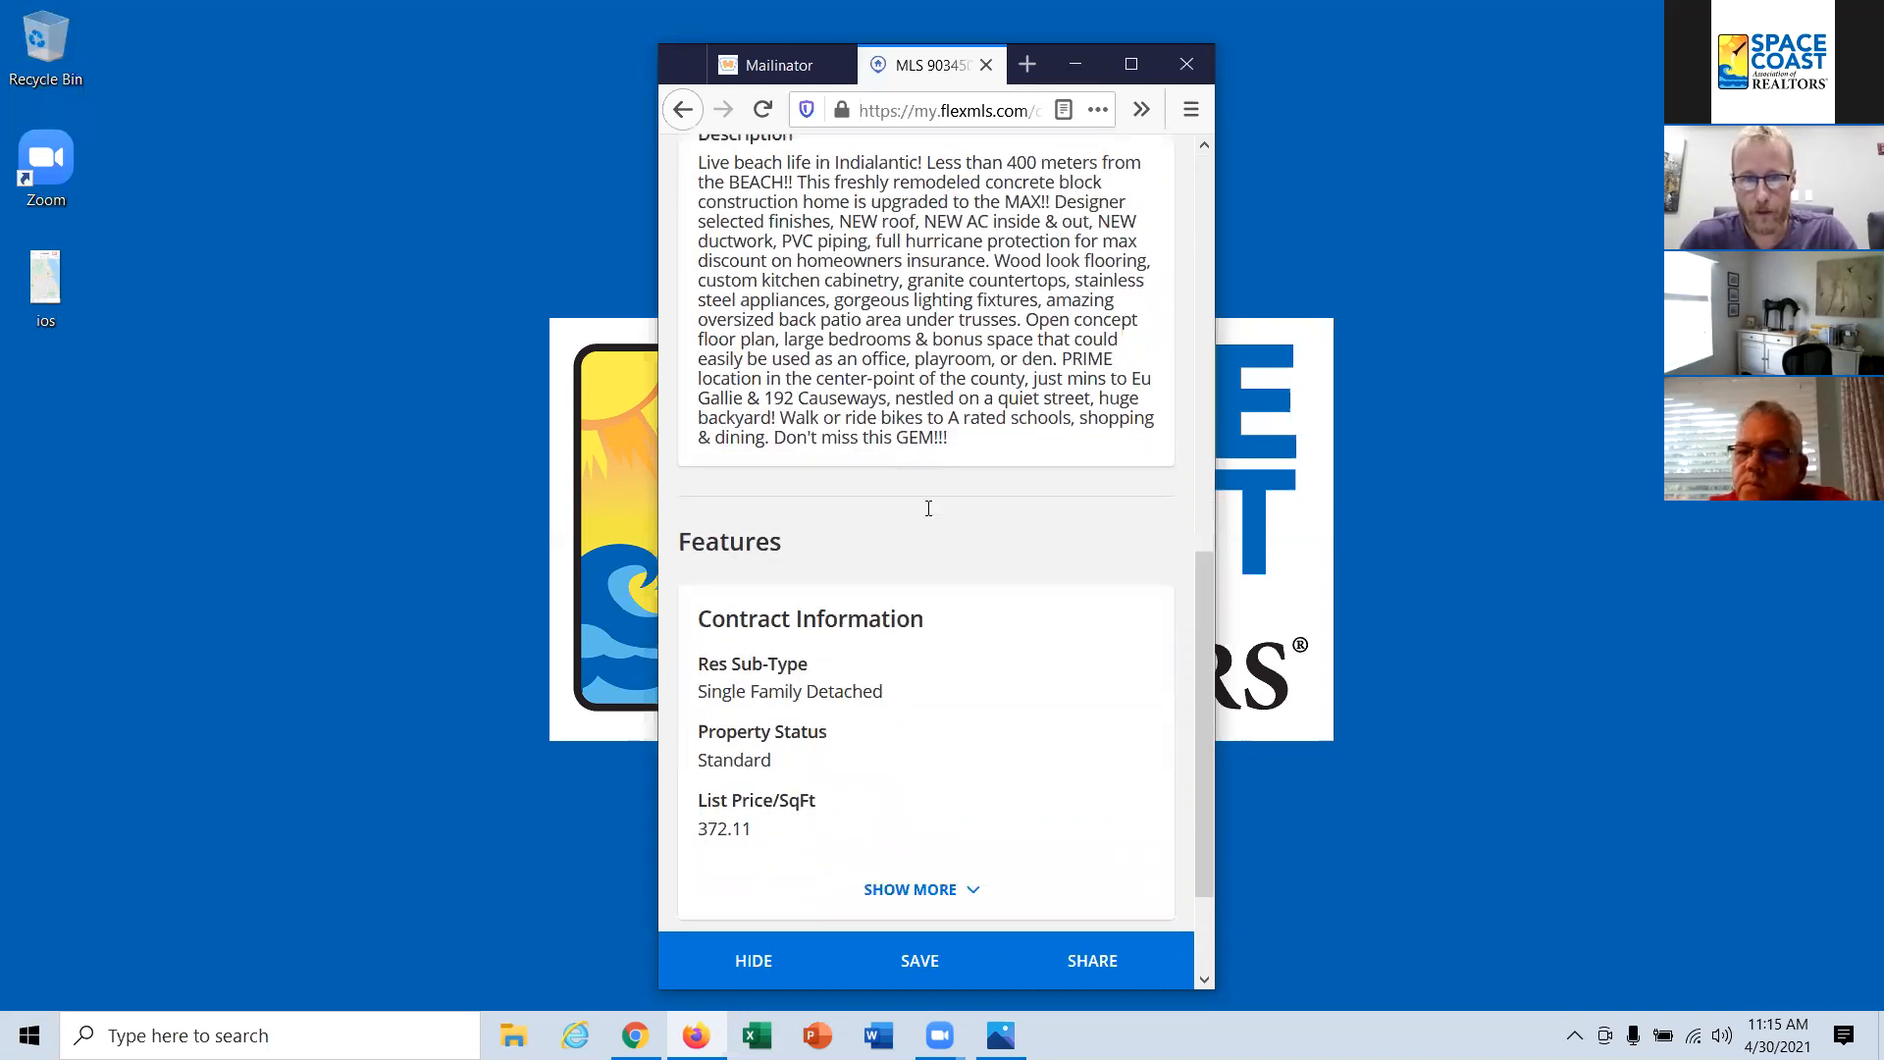
pyautogui.click(912, 728)
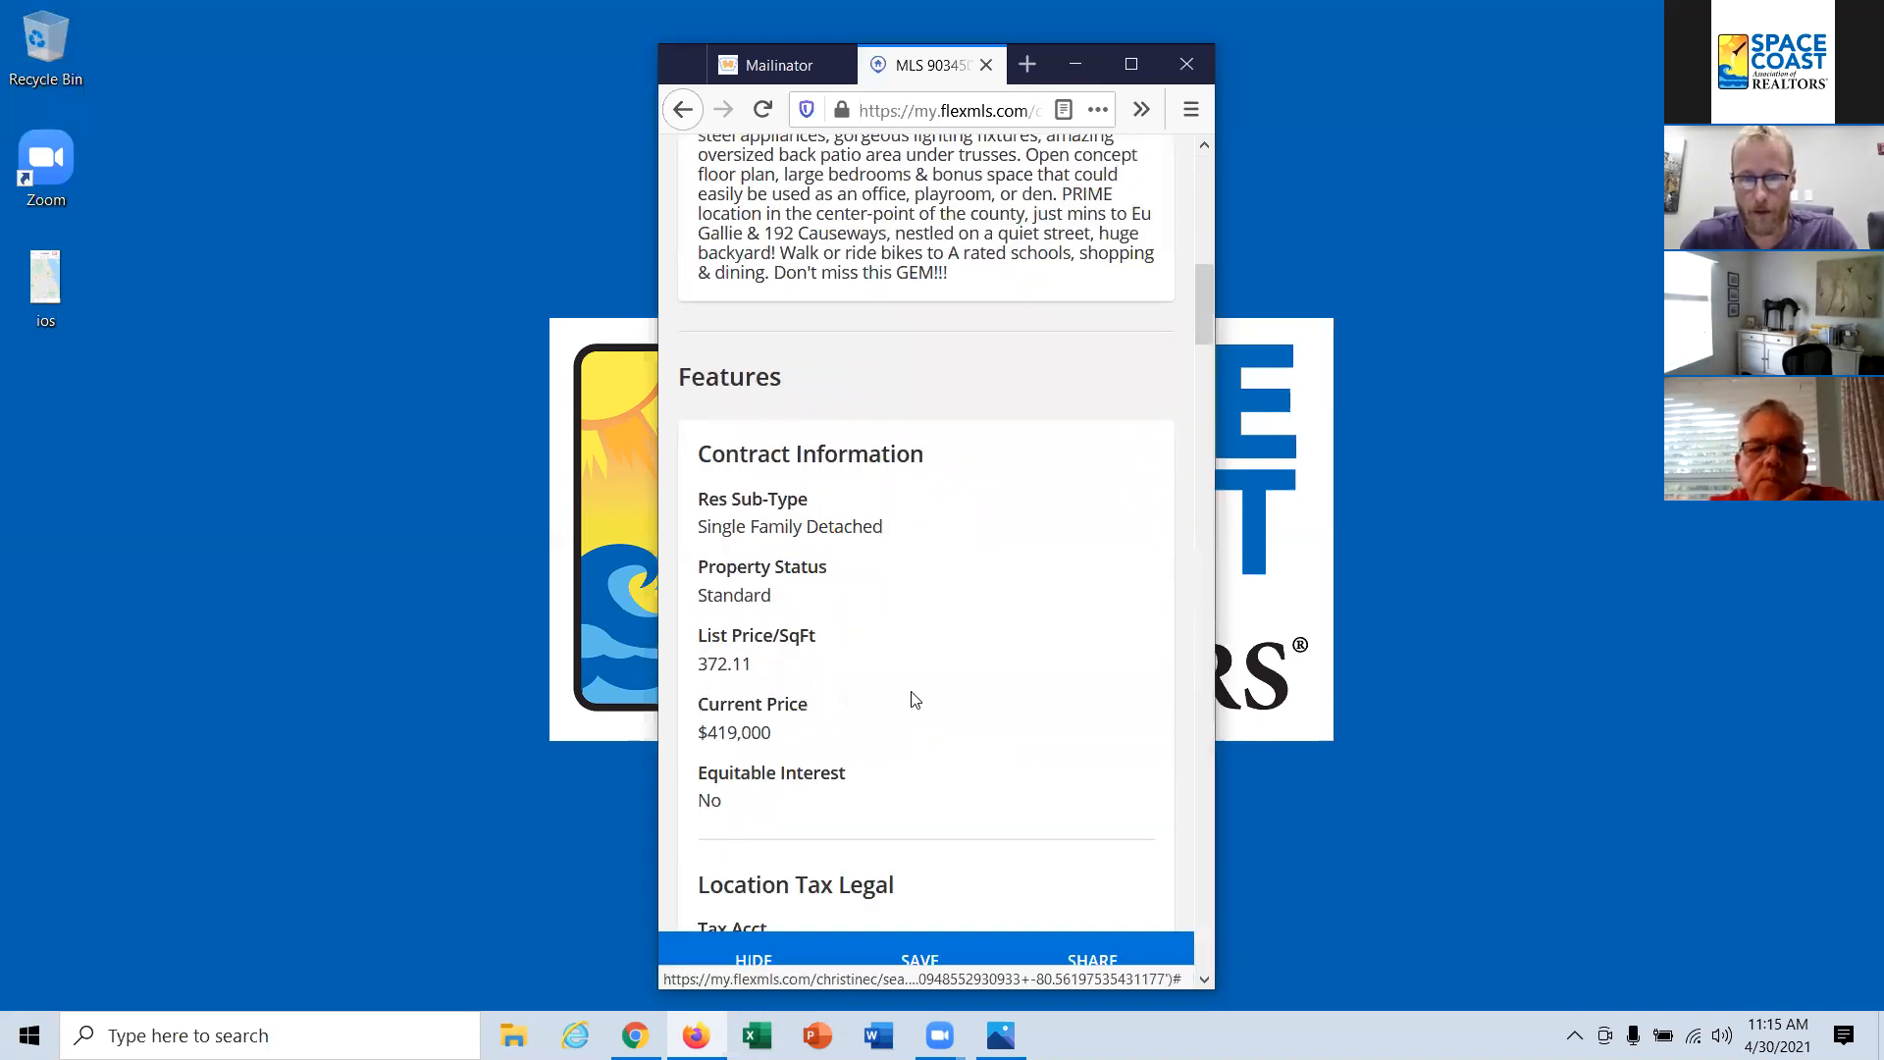
# Step: Examine the expanded features, from contract, tax and general property details through construction, utilities, schools and green landscaping
pyautogui.scroll(-4, 896, 598)
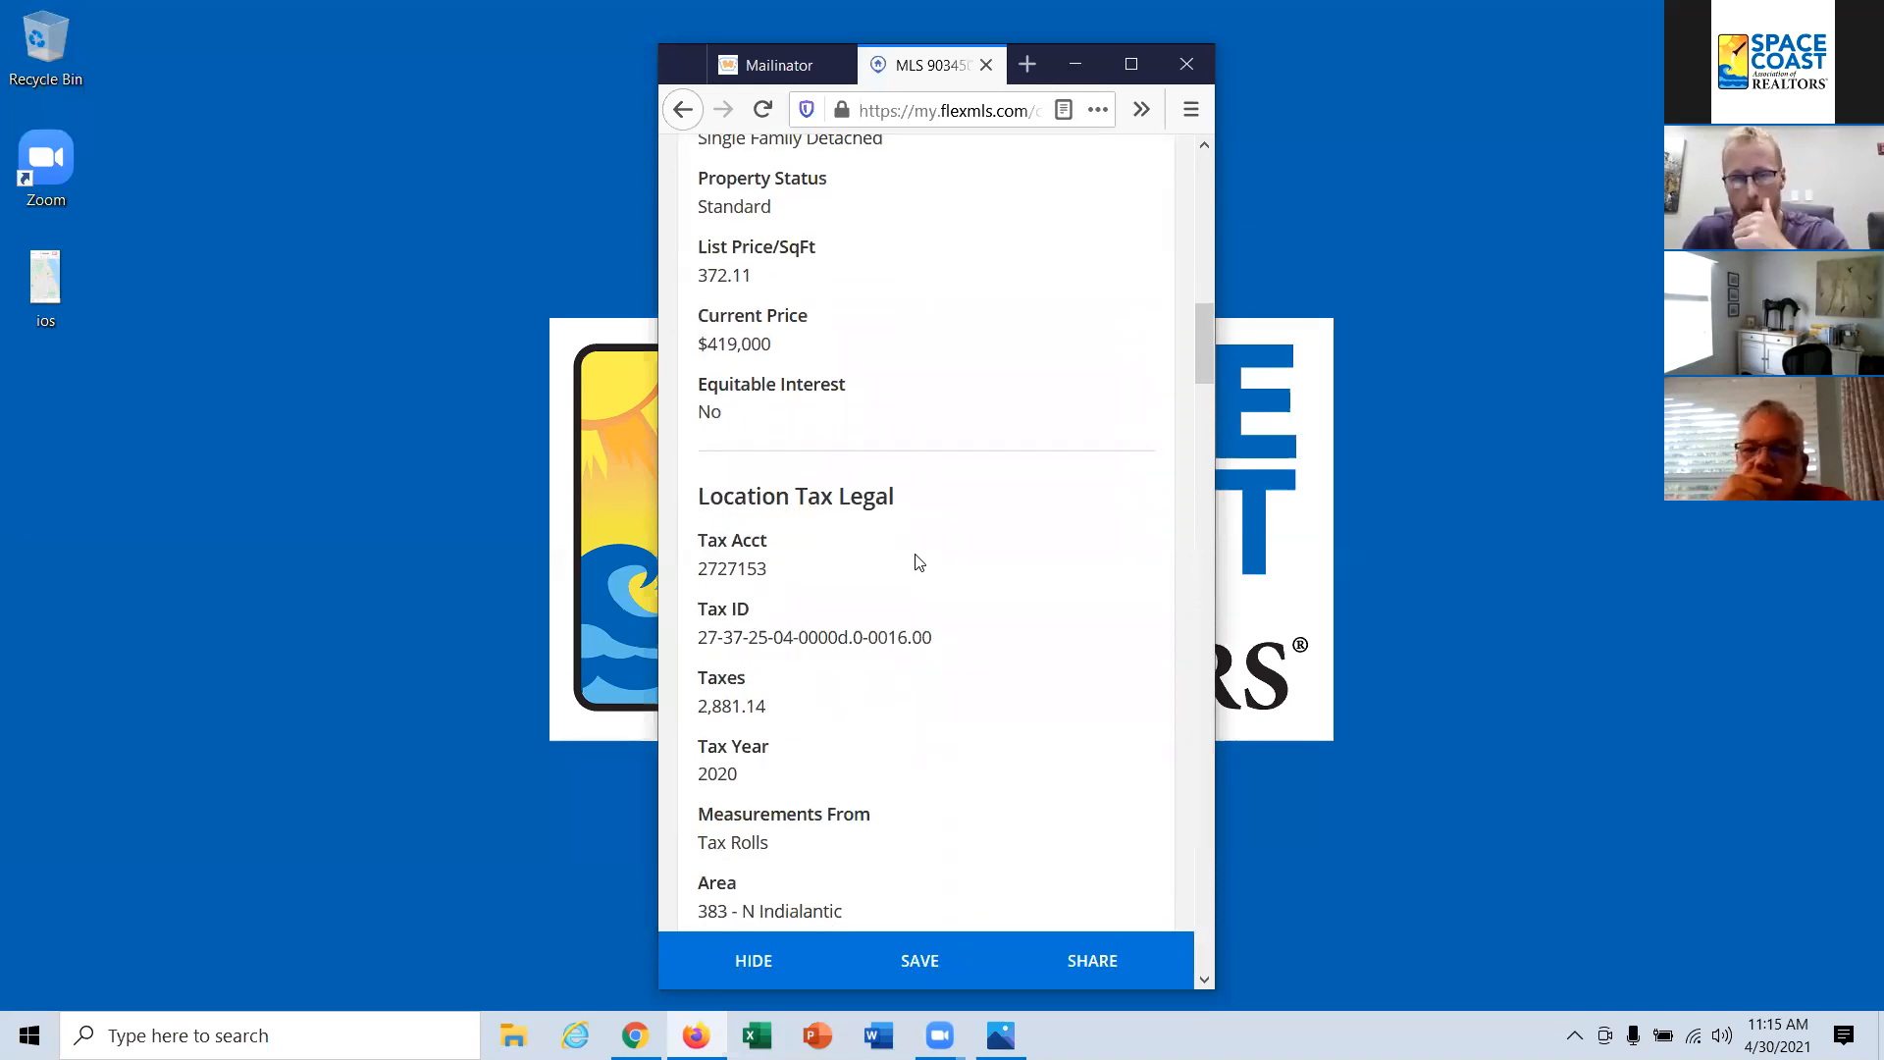
pyautogui.scroll(-1, 952, 600)
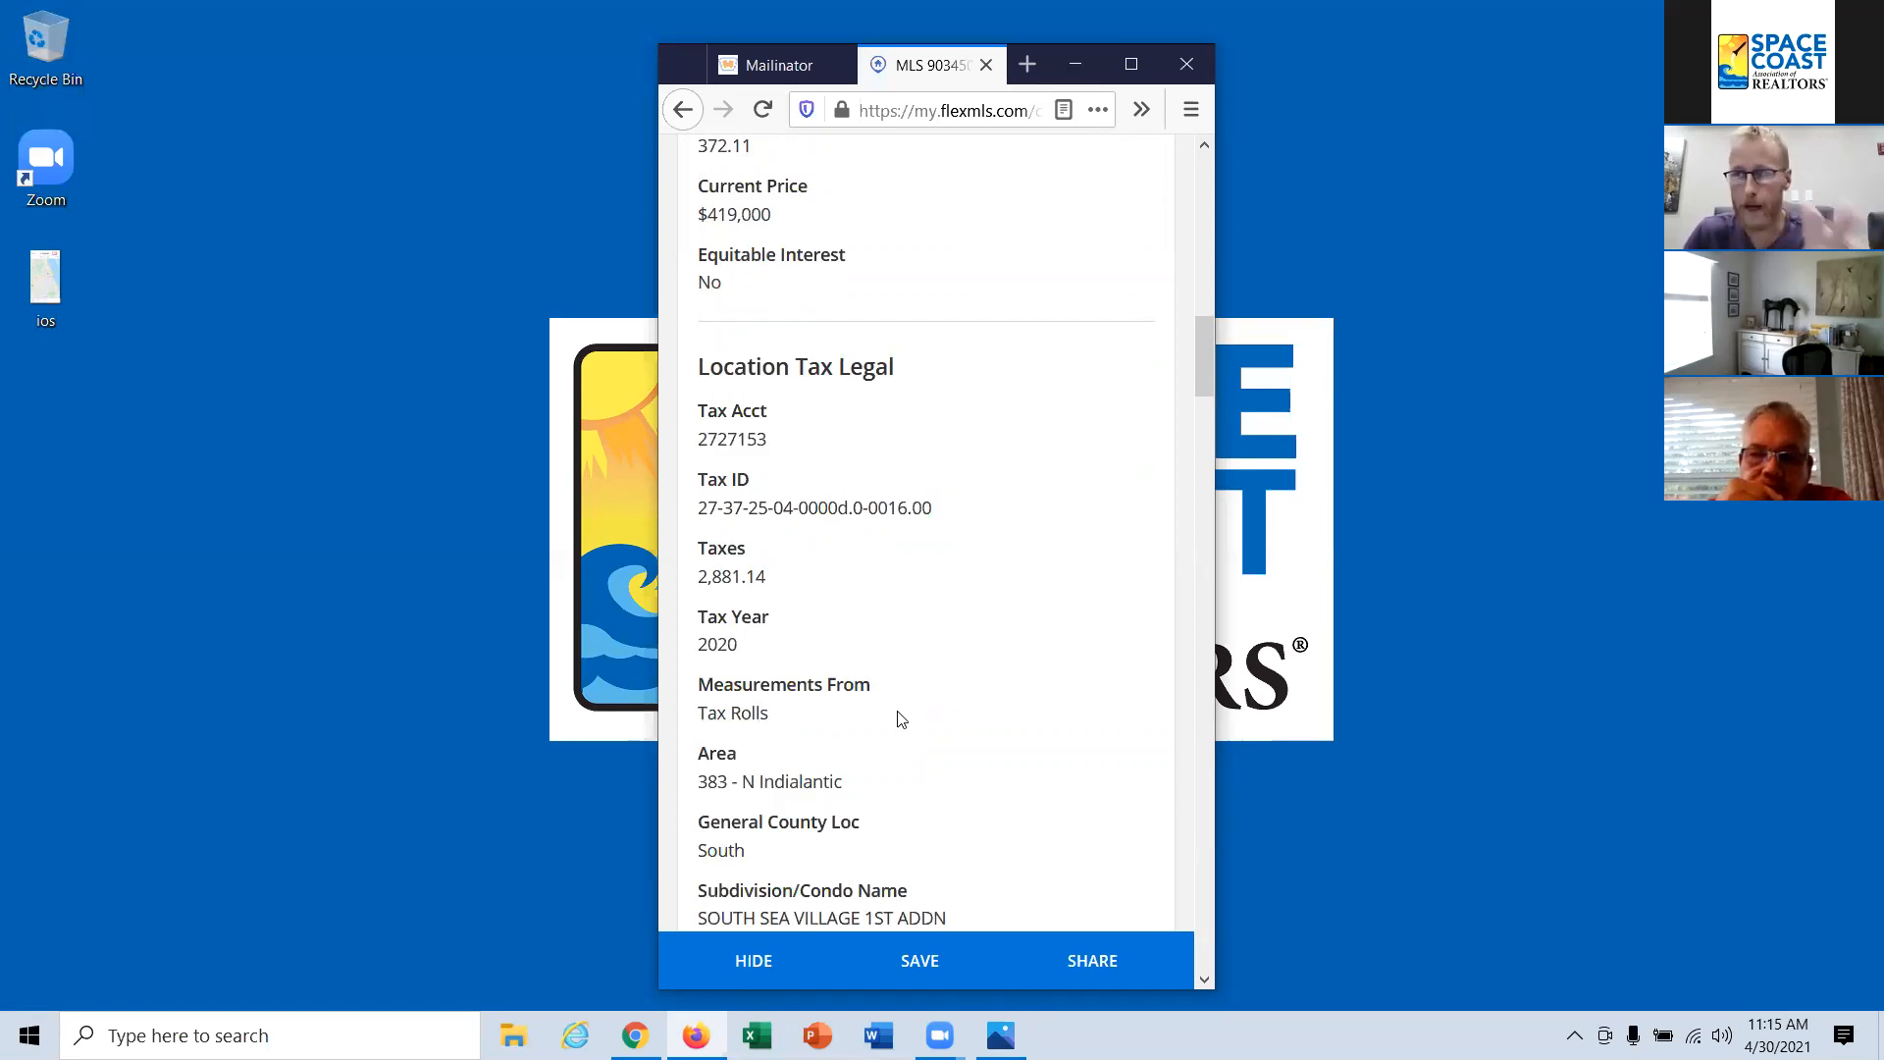
pyautogui.scroll(-1, 885, 687)
pyautogui.scroll(-3, 929, 724)
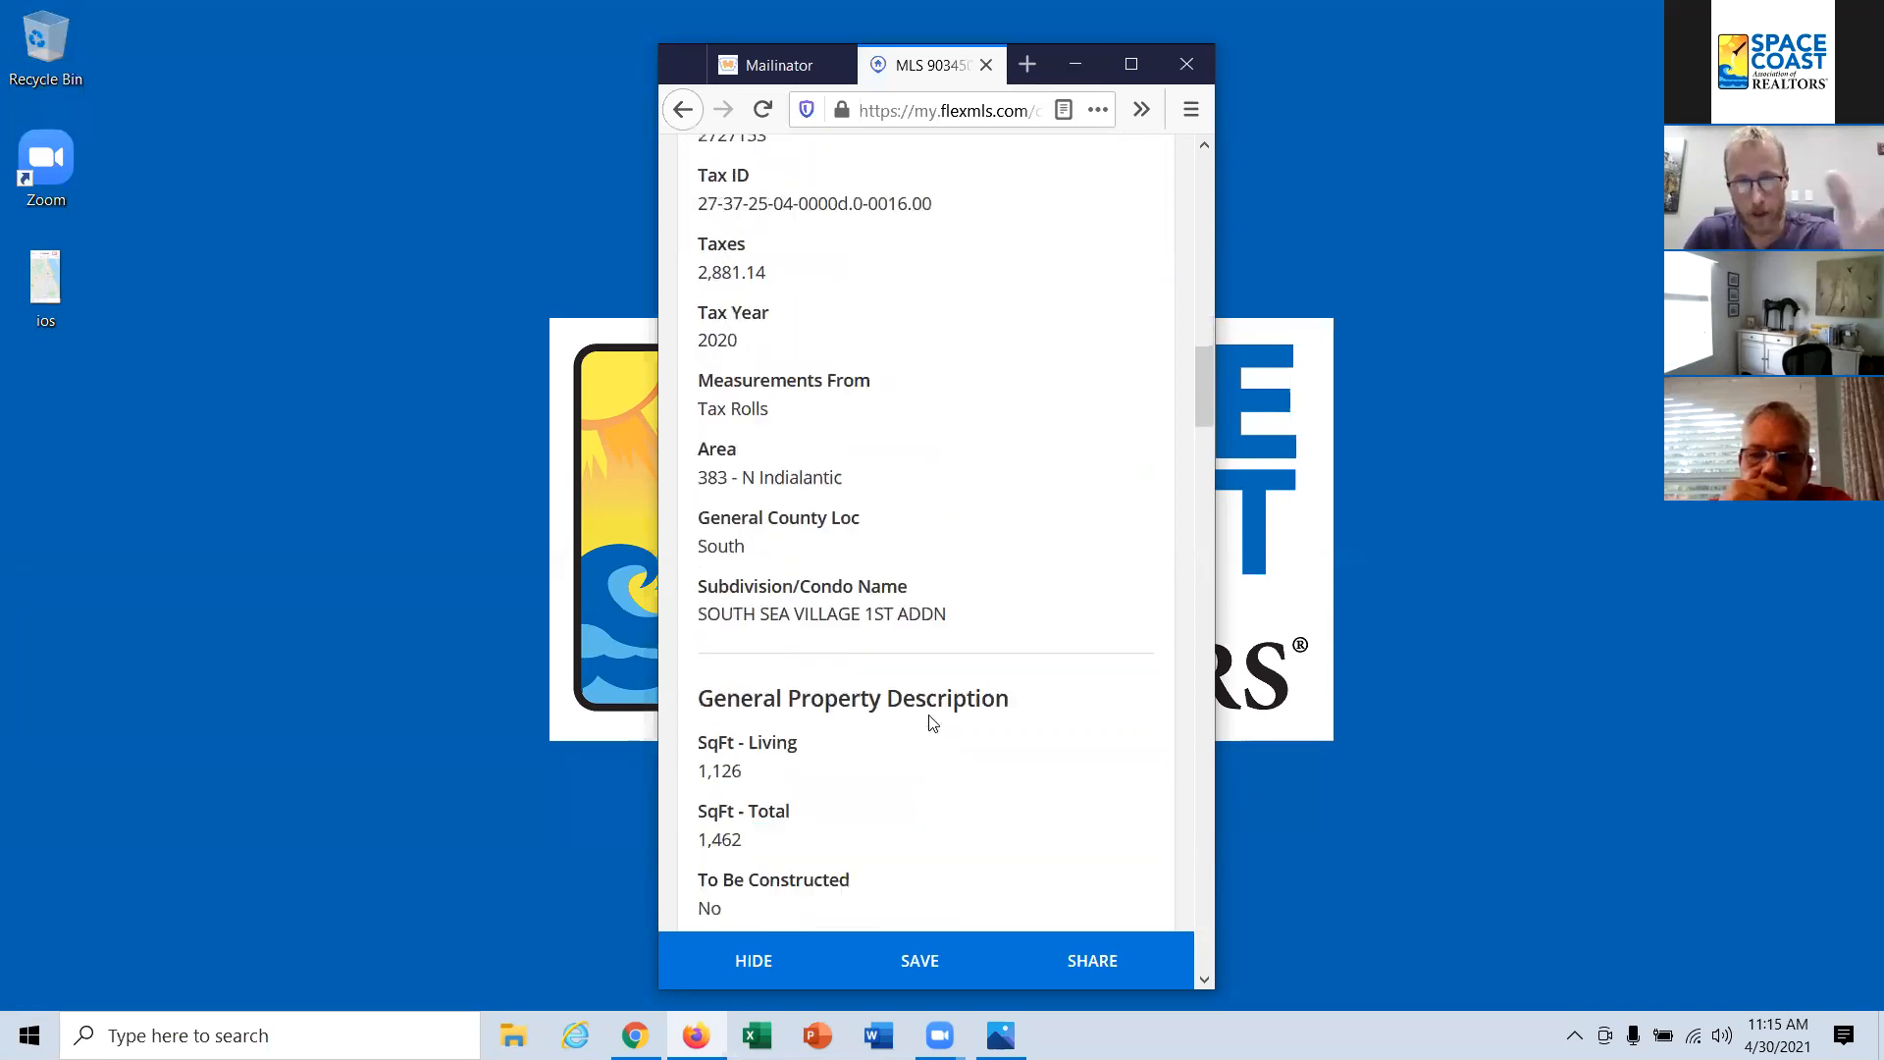
pyautogui.scroll(-1, 934, 736)
pyautogui.scroll(-10, 938, 736)
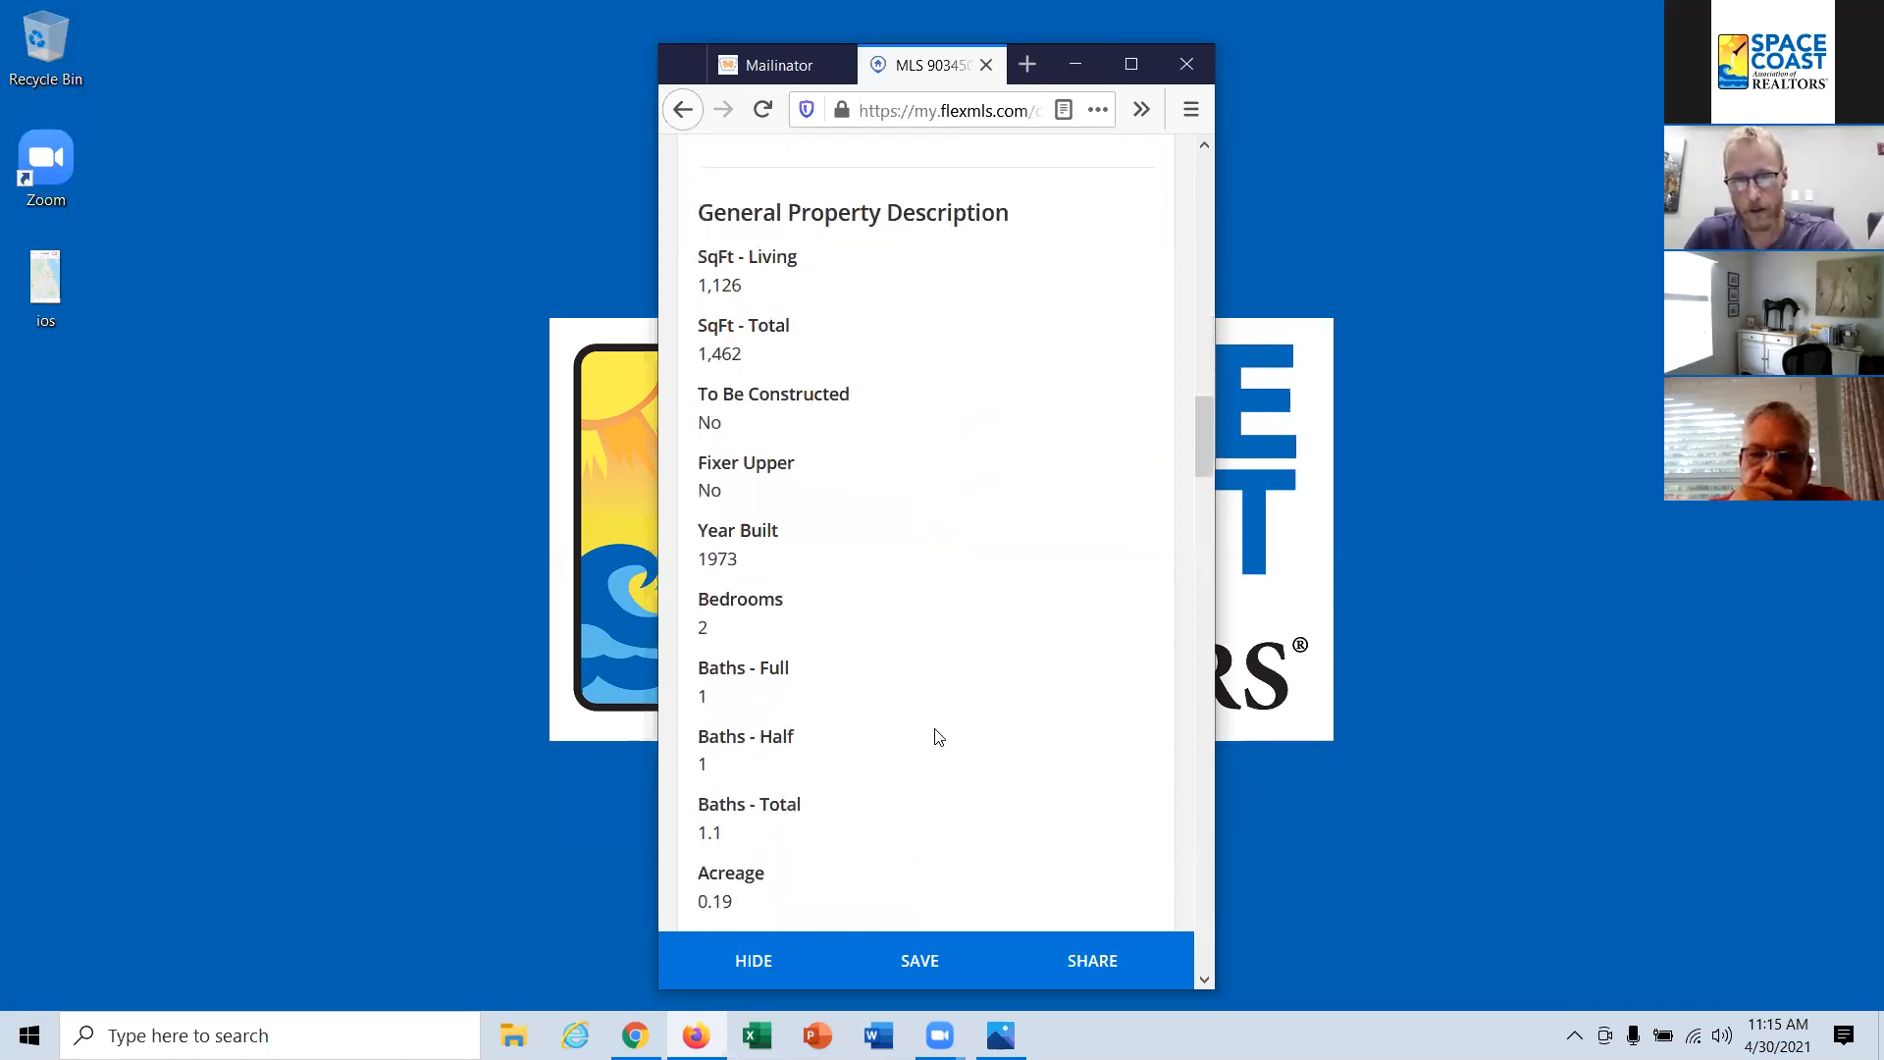
pyautogui.scroll(-12, 937, 738)
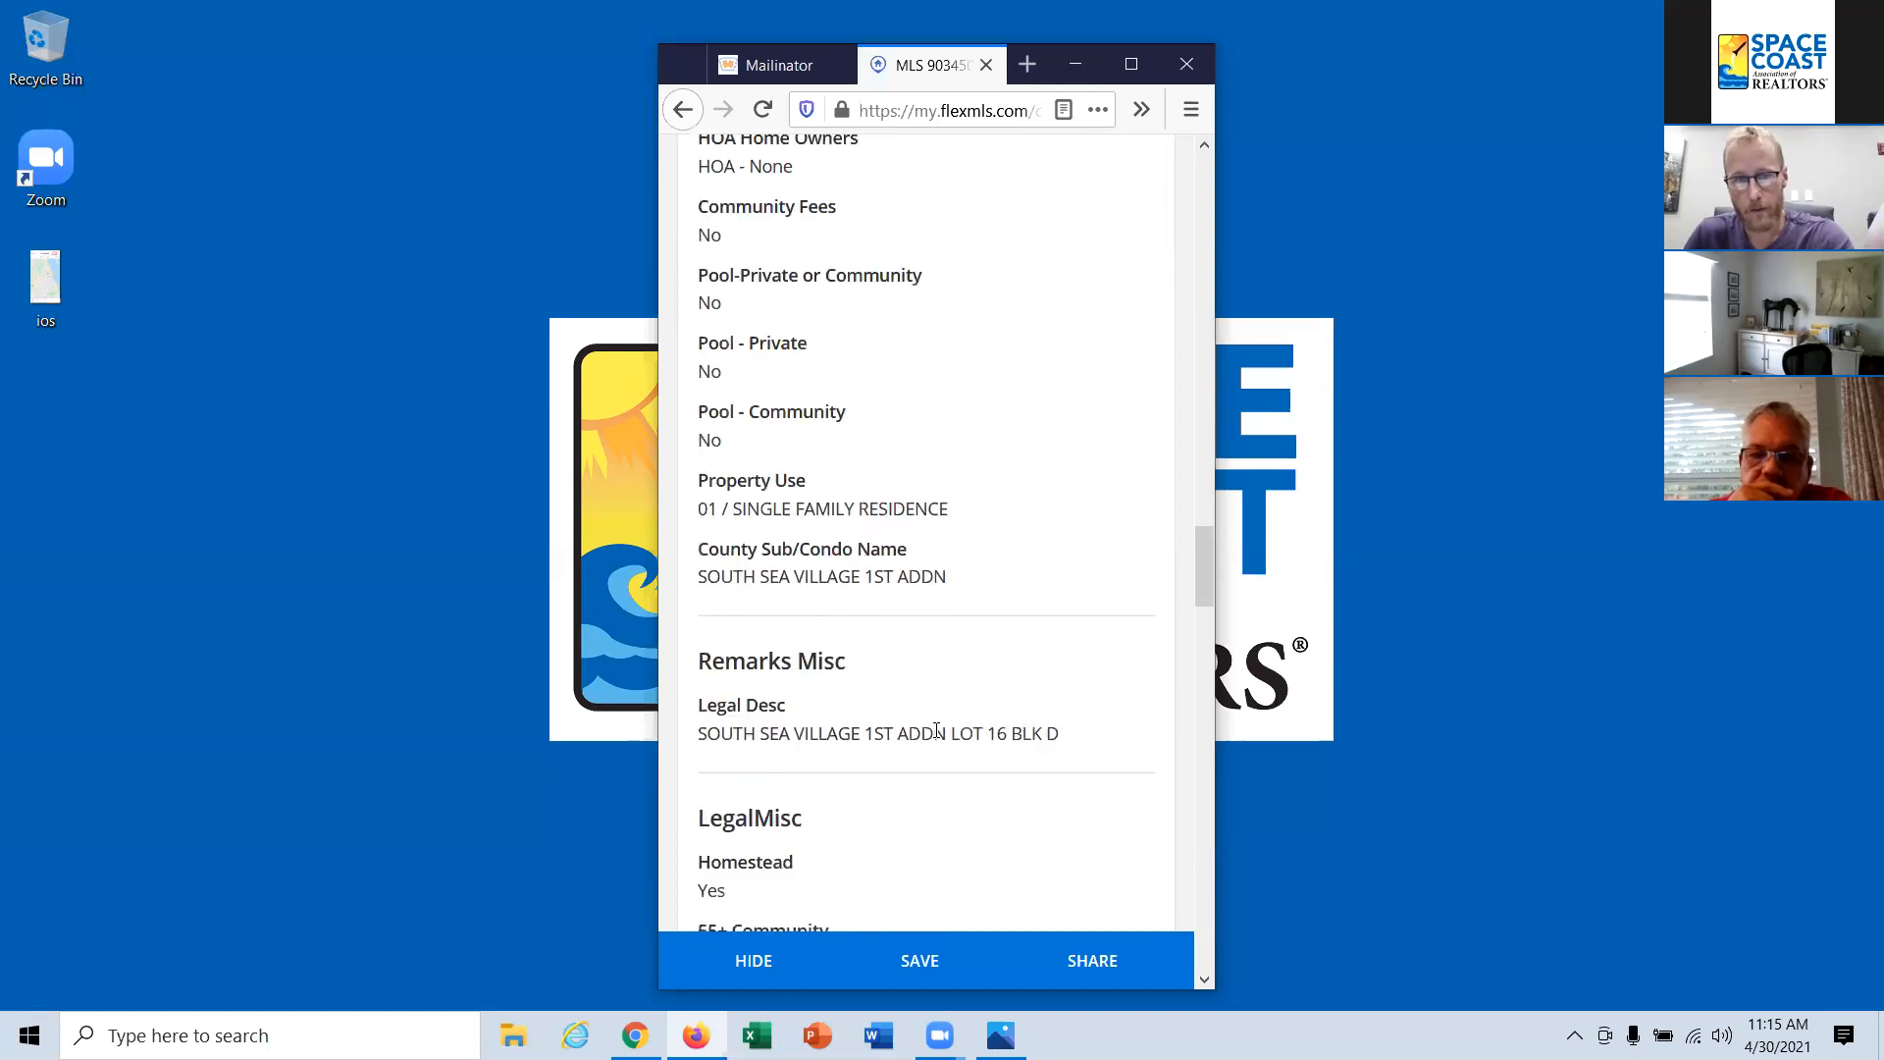
pyautogui.scroll(-2, 937, 738)
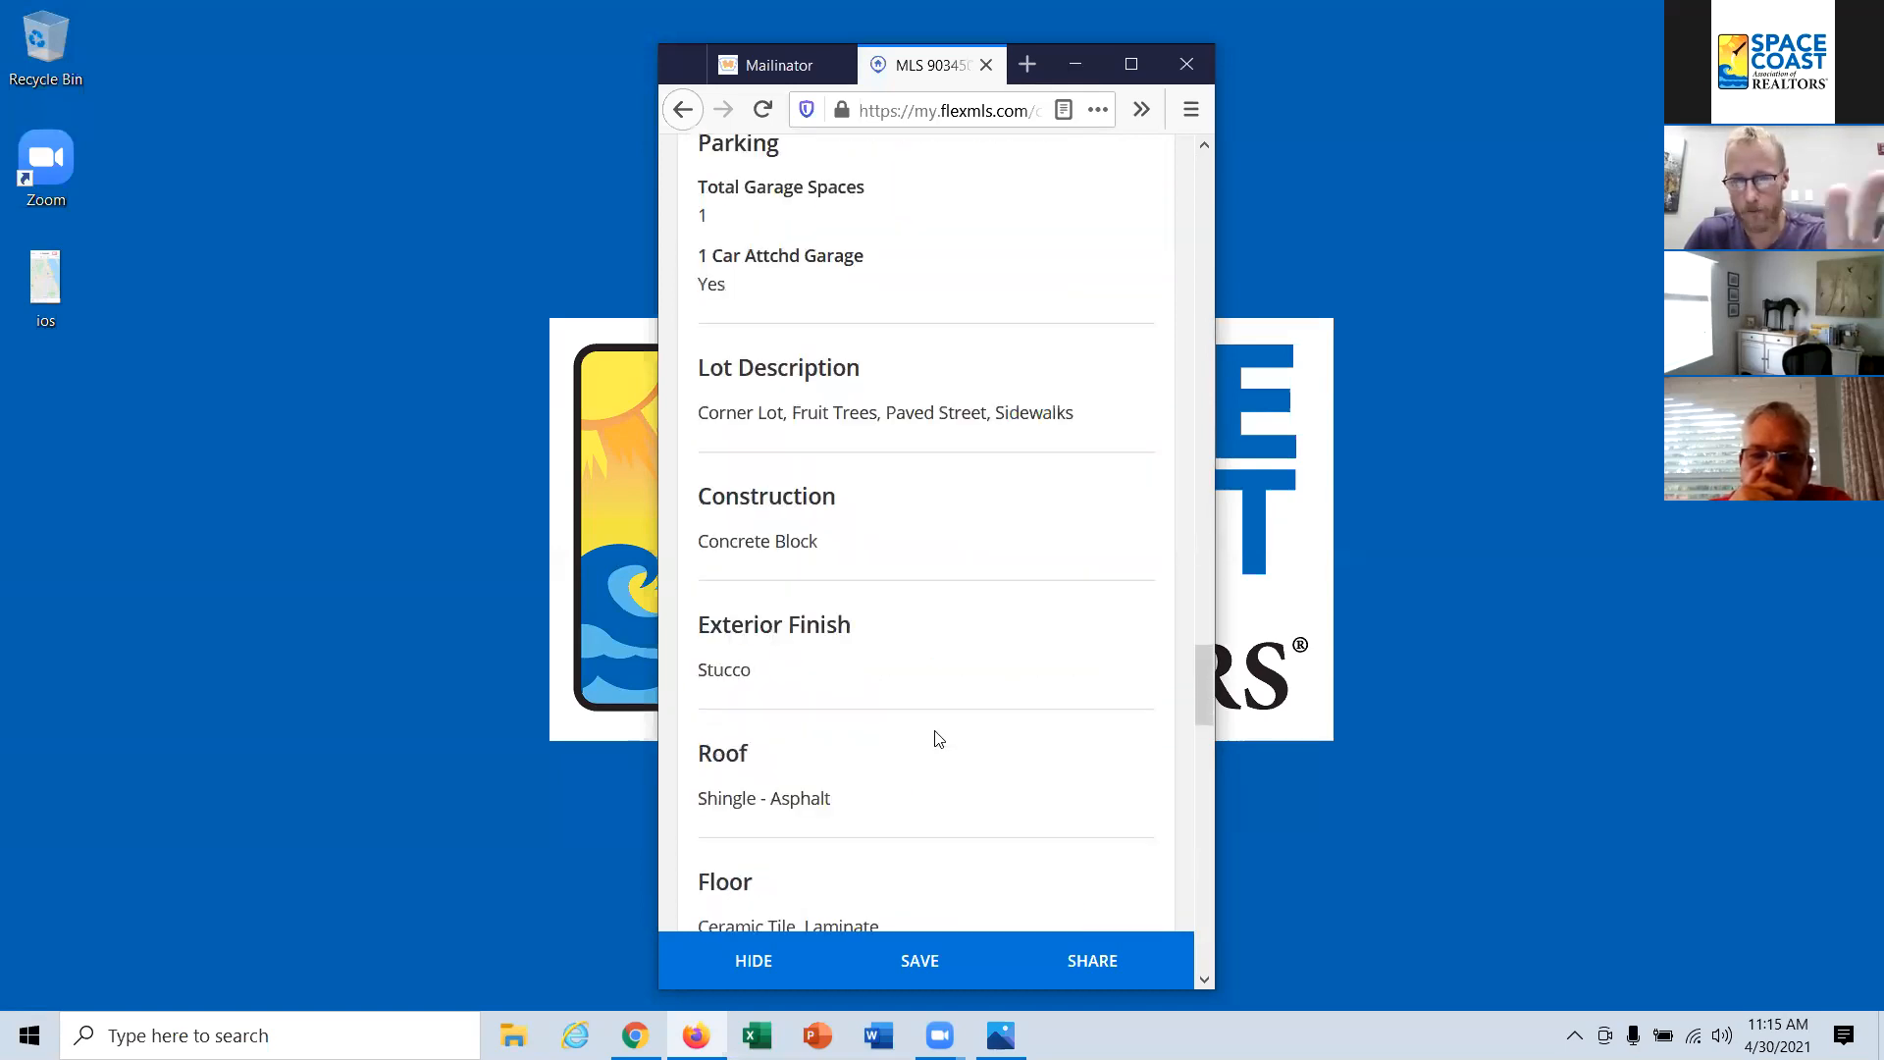
pyautogui.scroll(-12, 937, 738)
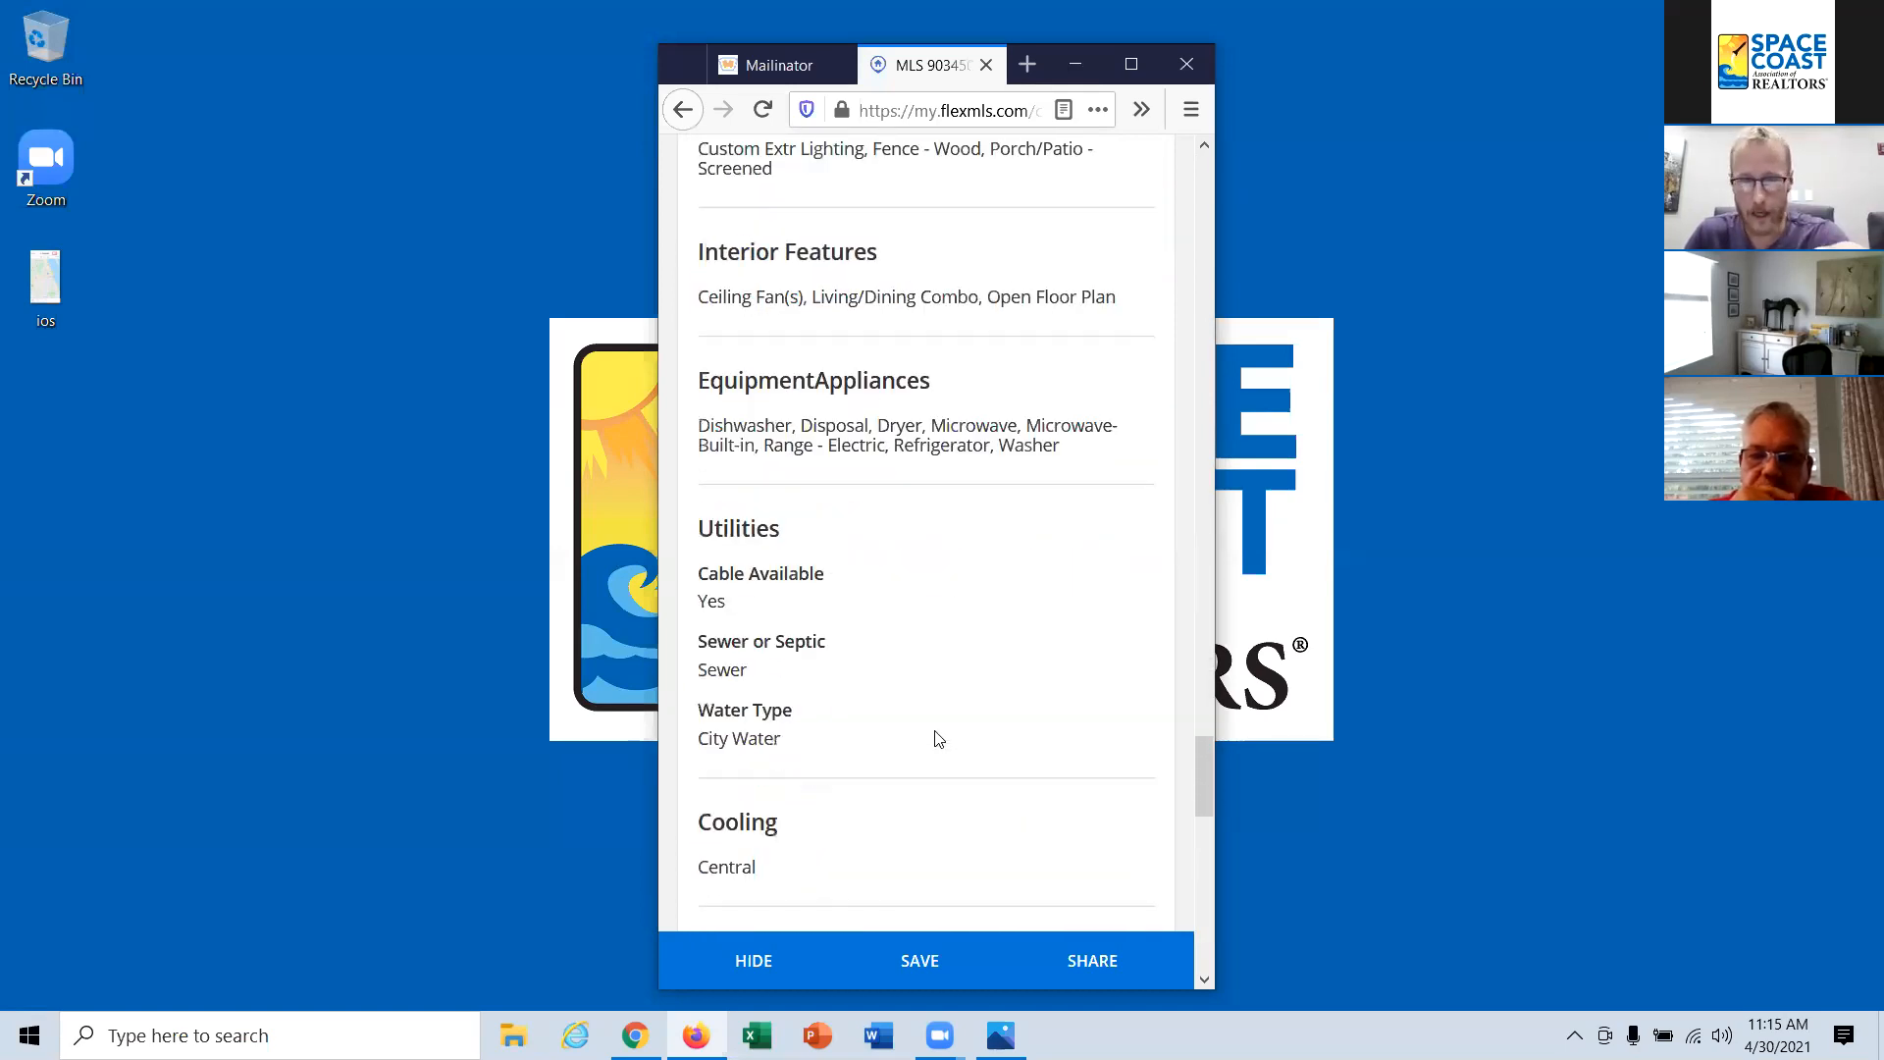
pyautogui.scroll(-10, 937, 738)
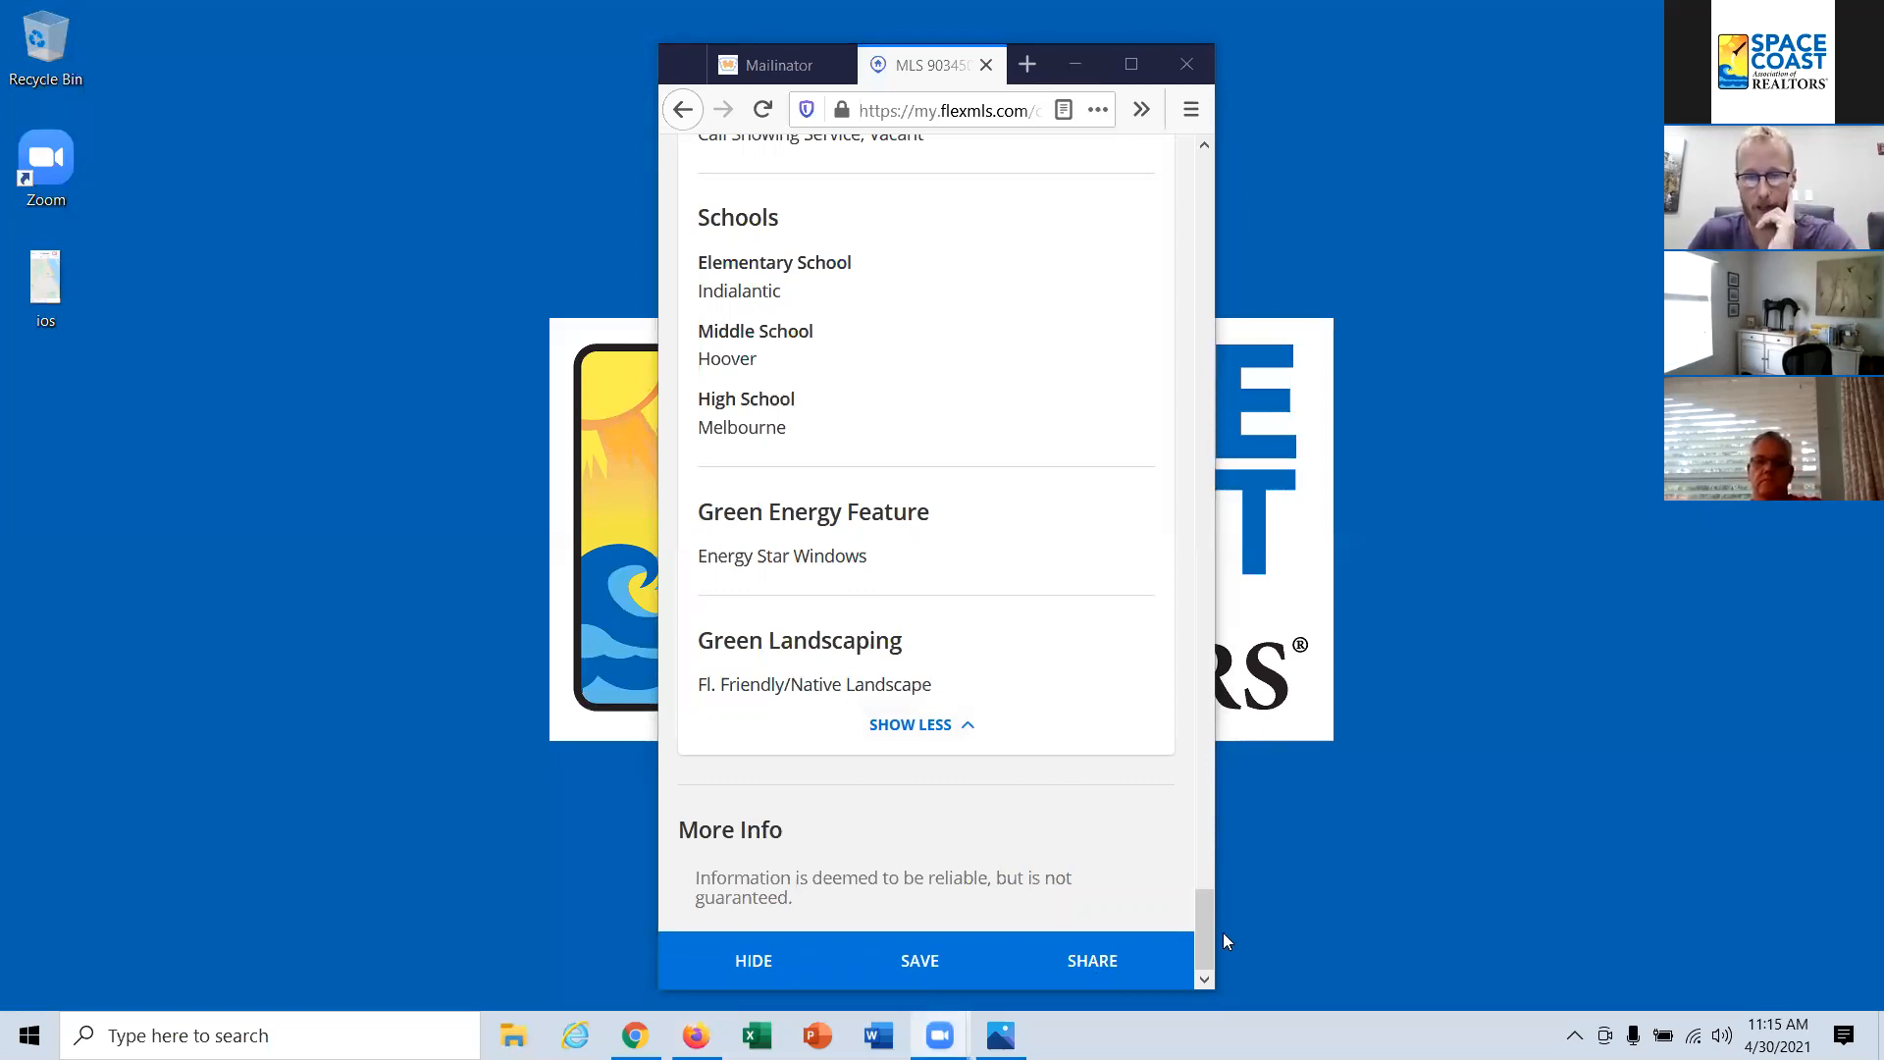
# Step: Save the $419,000 listing, then view its sharing options and cancel without sharing
pyautogui.click(922, 959)
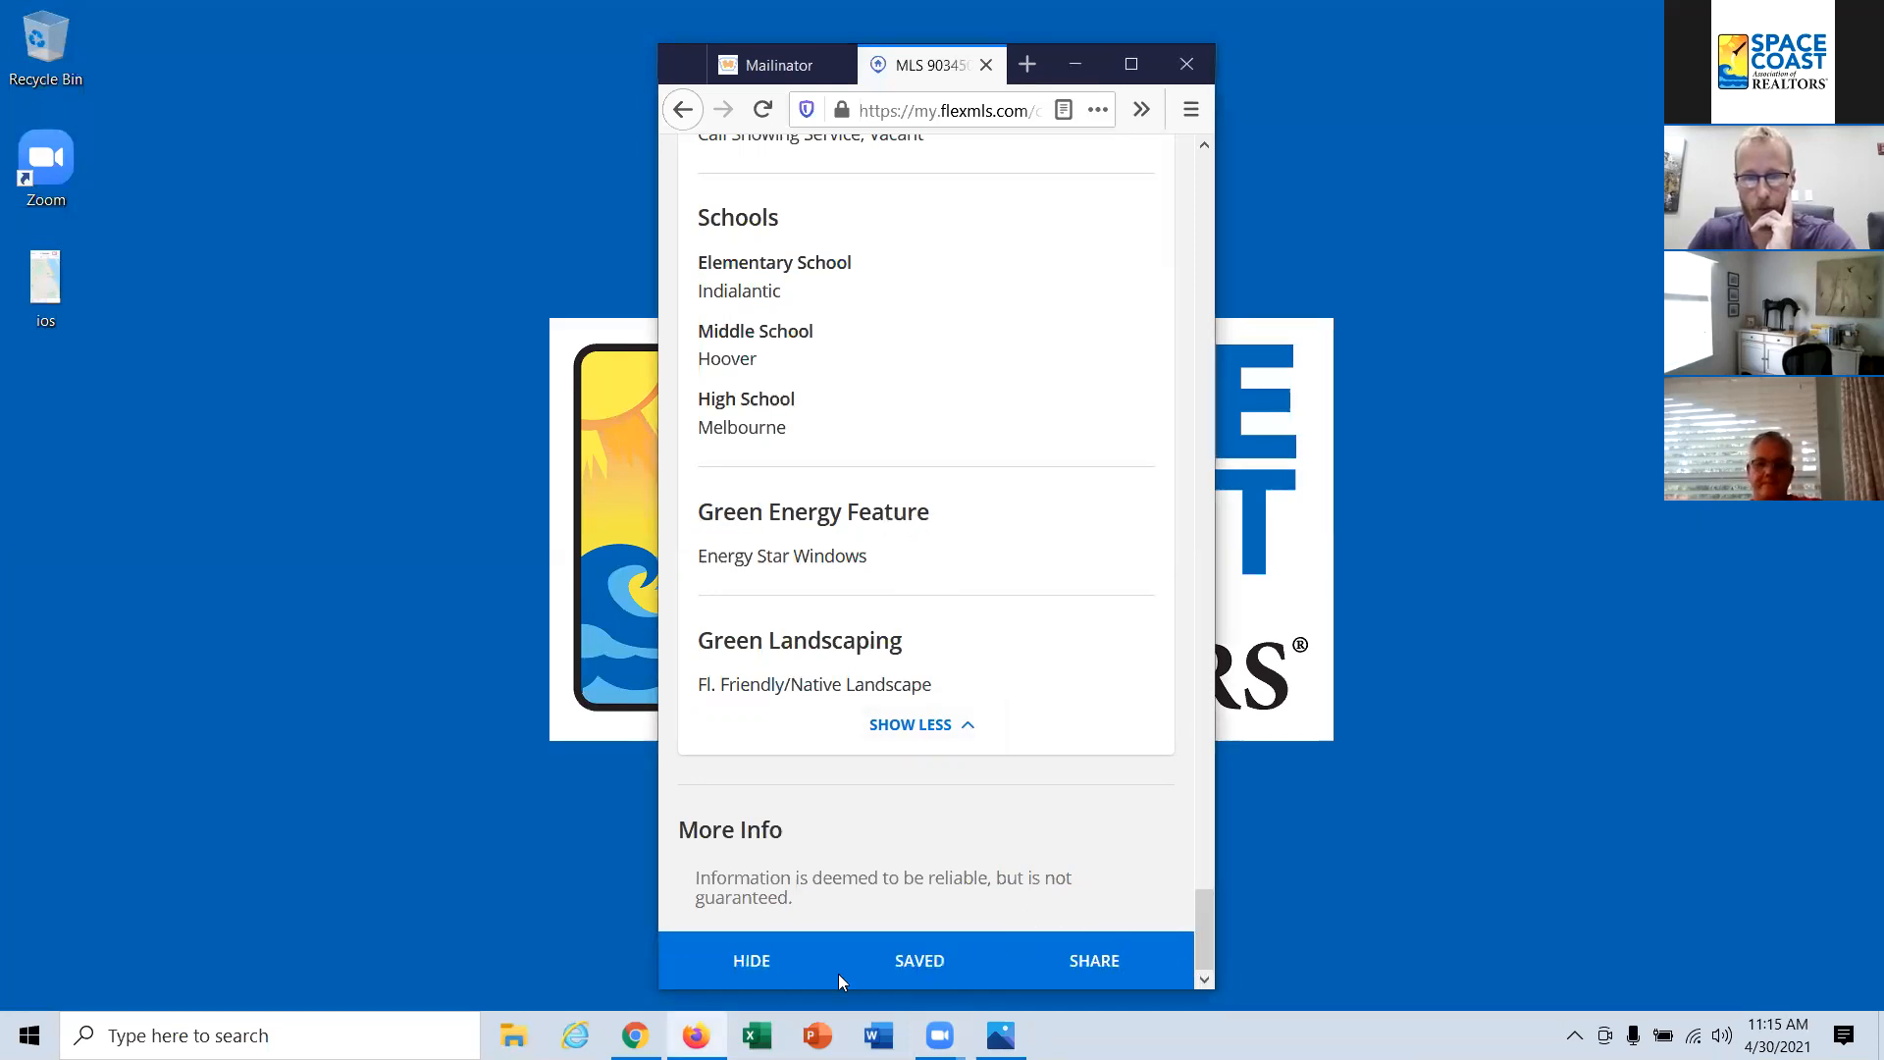
pyautogui.click(1093, 961)
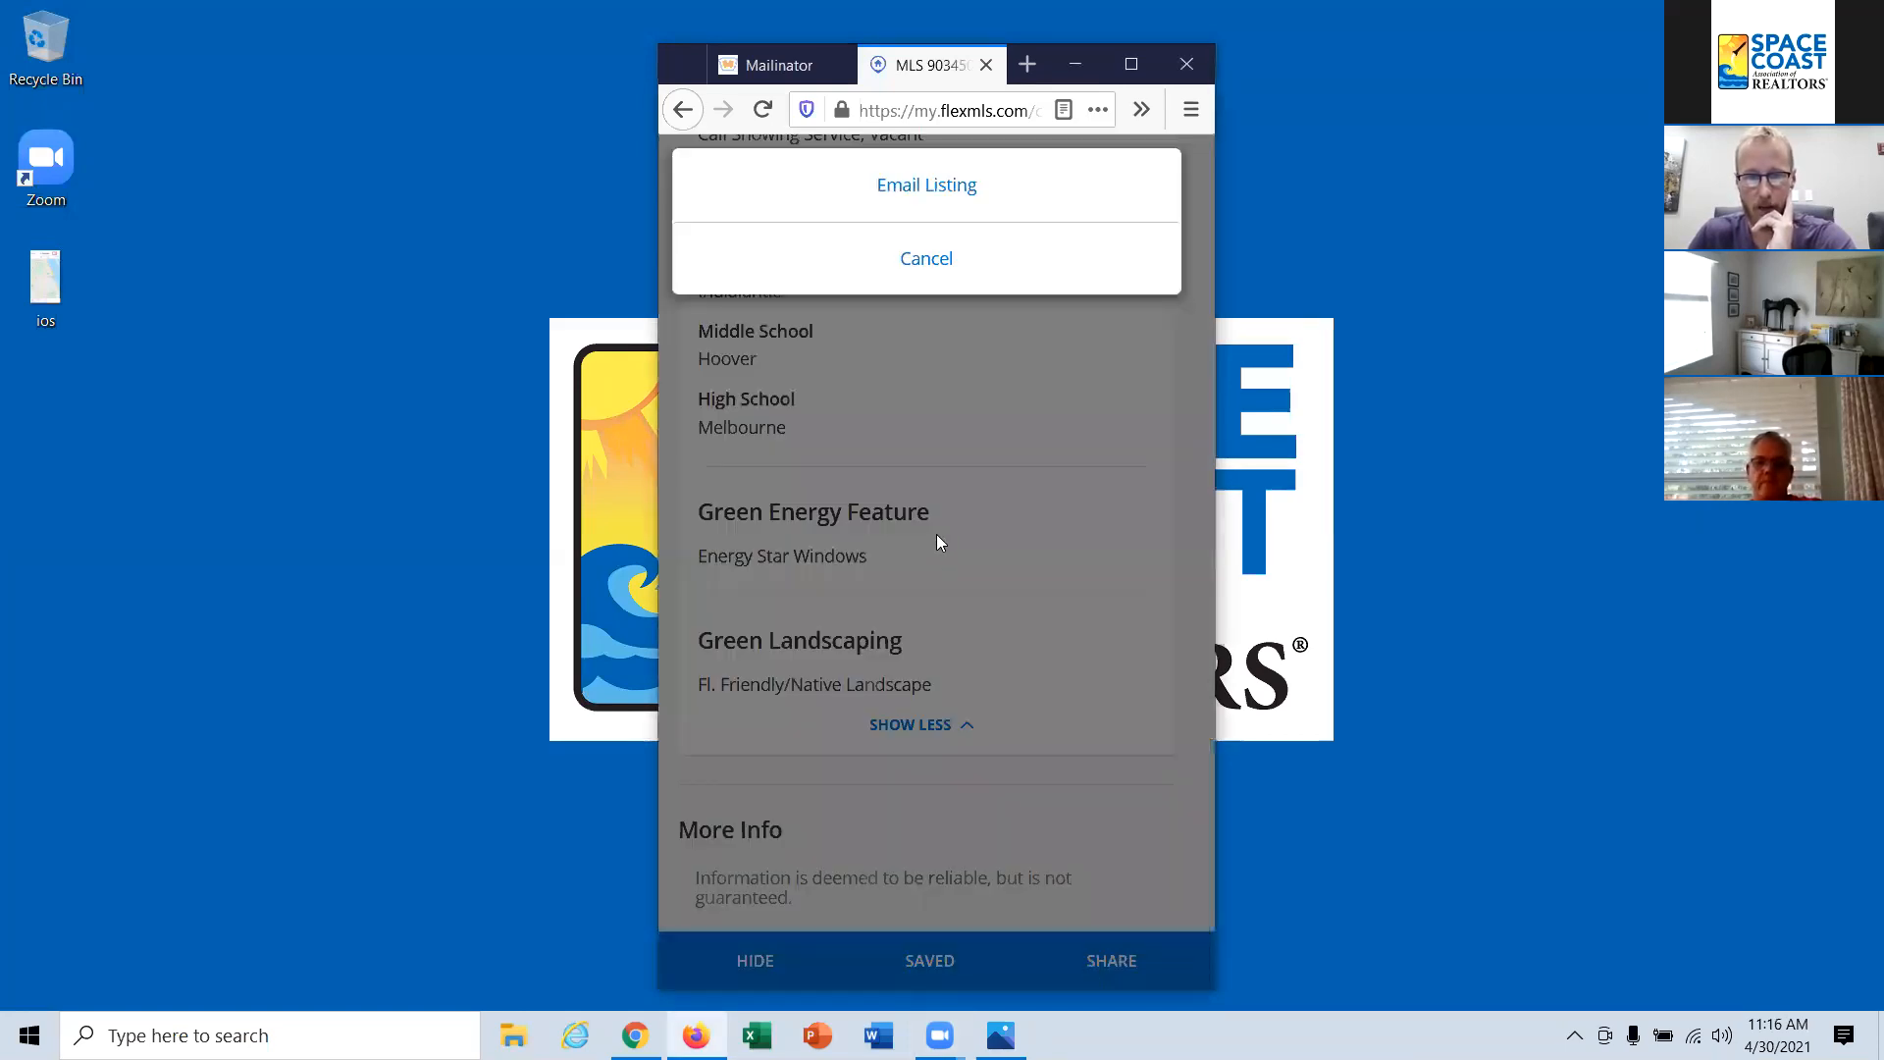
pyautogui.click(925, 261)
# Step: Back in the results list, save the $575,000 Indialantic listing as a favorite and hide the $599,900 one
pyautogui.moveTo(1206, 920); pyautogui.dragTo(1148, 152)
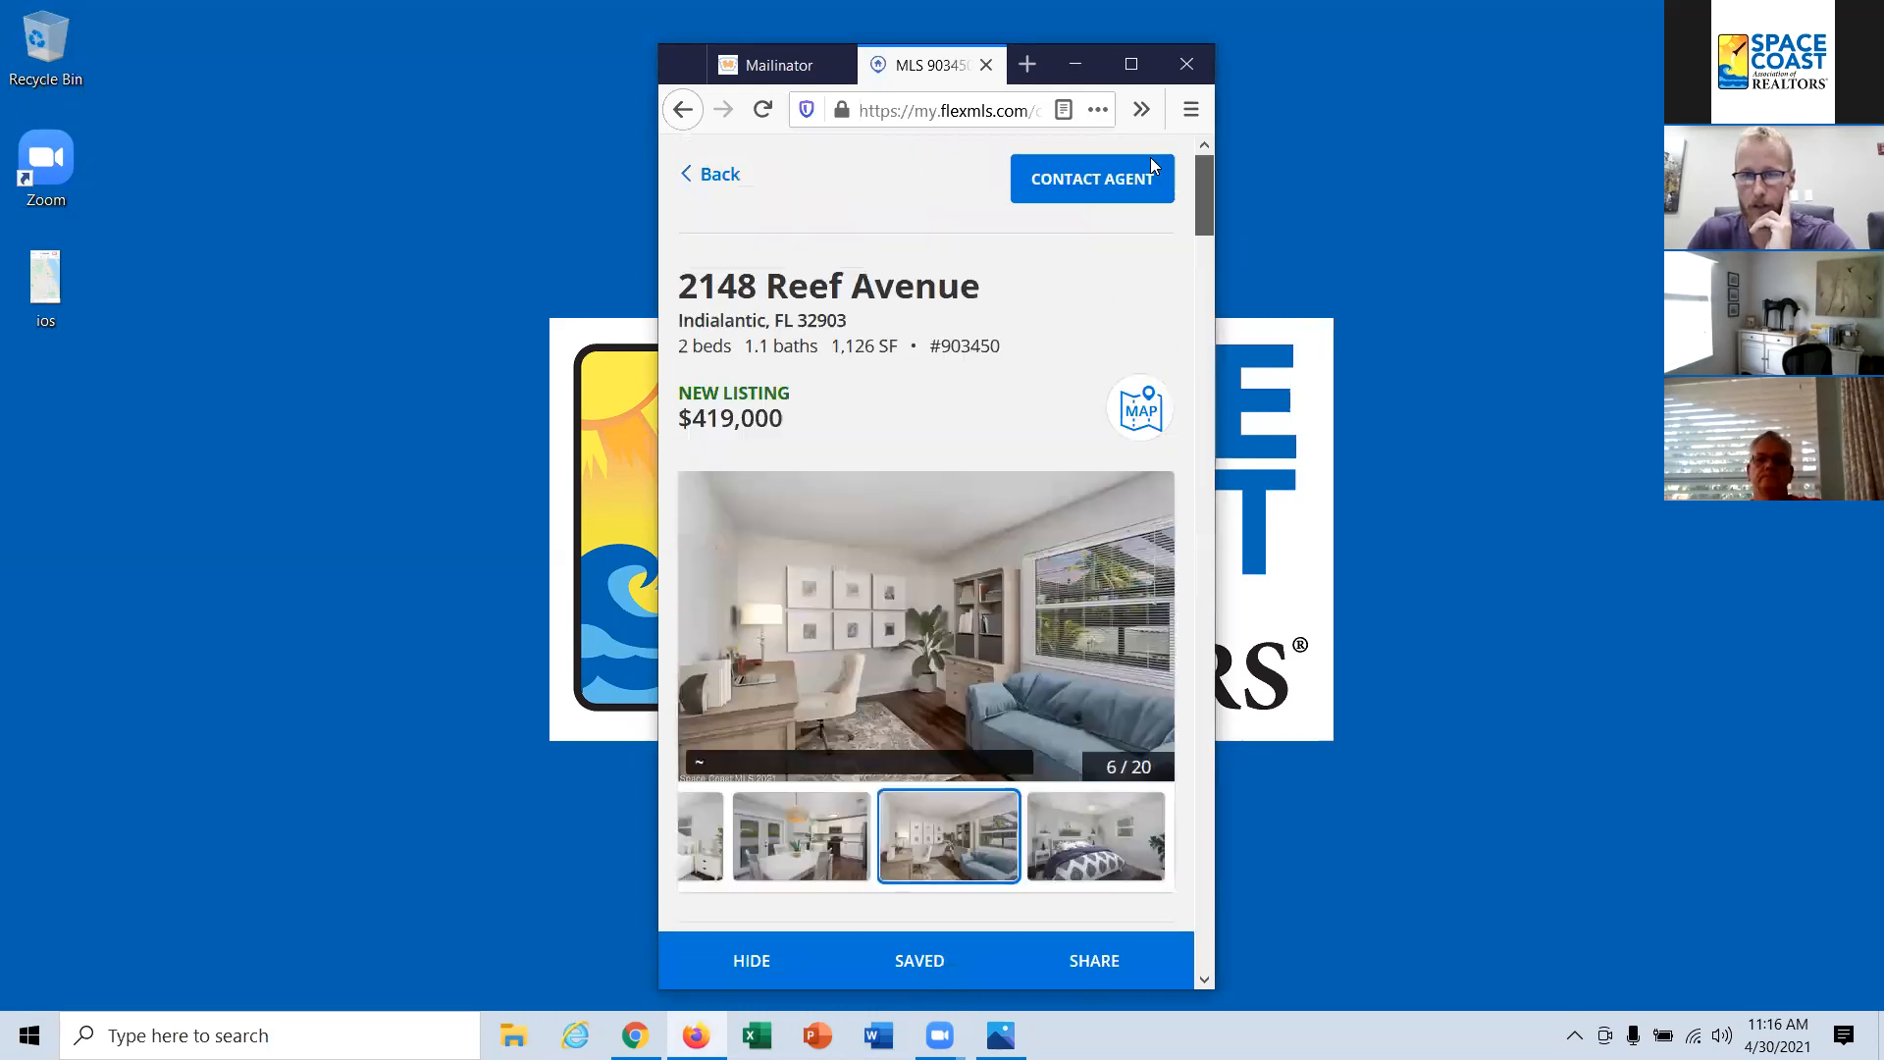
pyautogui.click(715, 178)
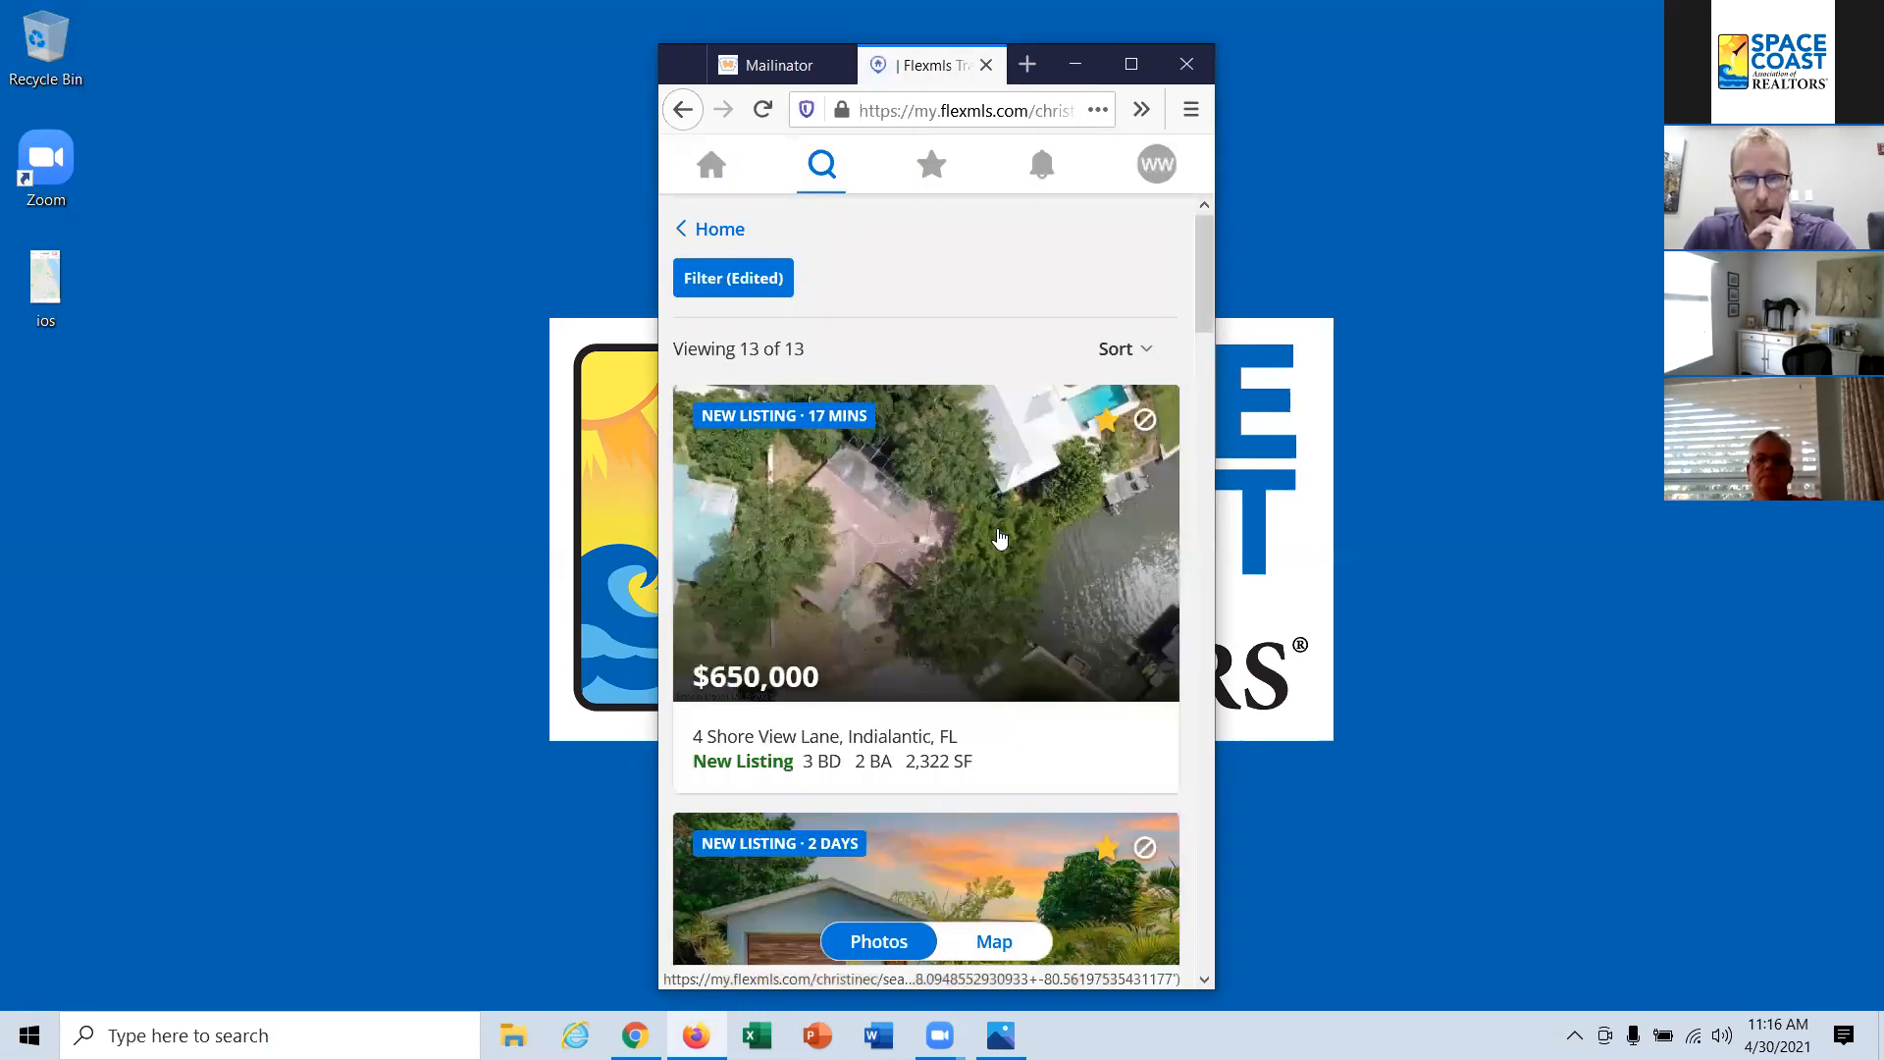
pyautogui.scroll(-10, 996, 530)
pyautogui.scroll(-7, 999, 538)
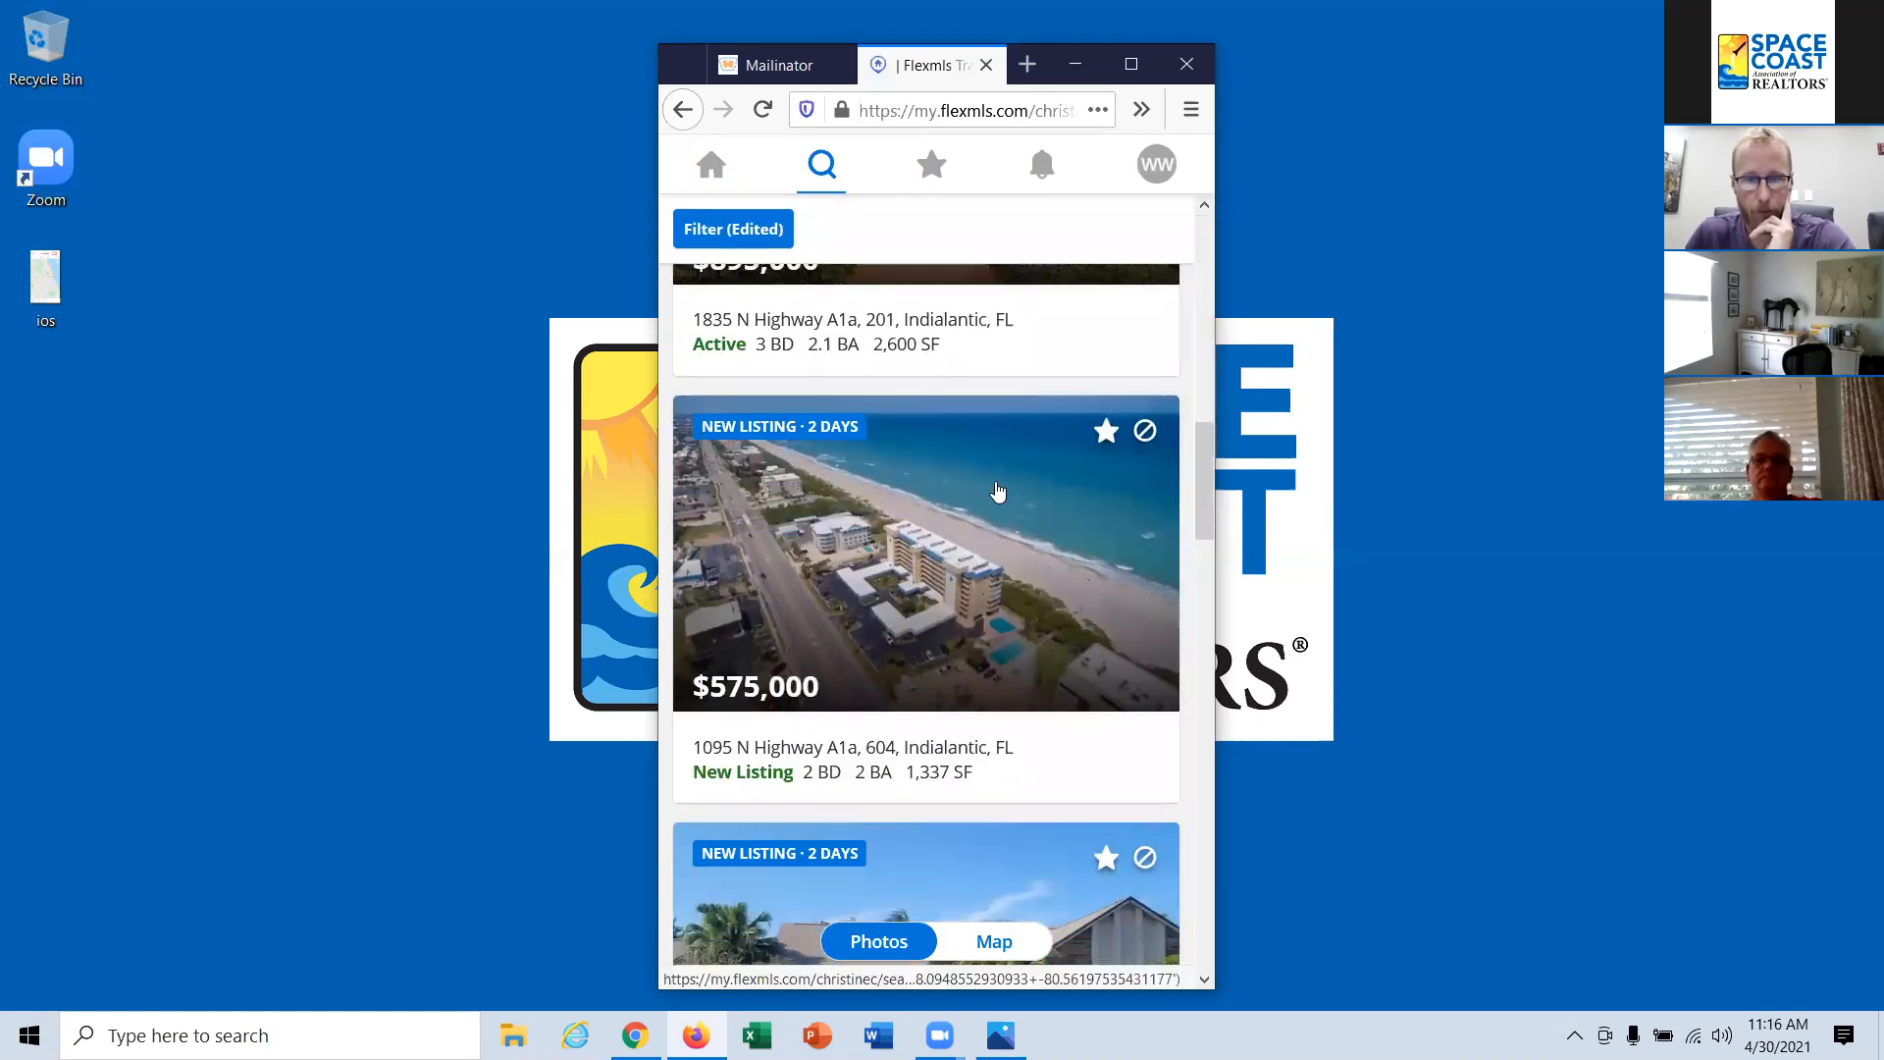
pyautogui.click(1110, 434)
pyautogui.scroll(-3, 1058, 571)
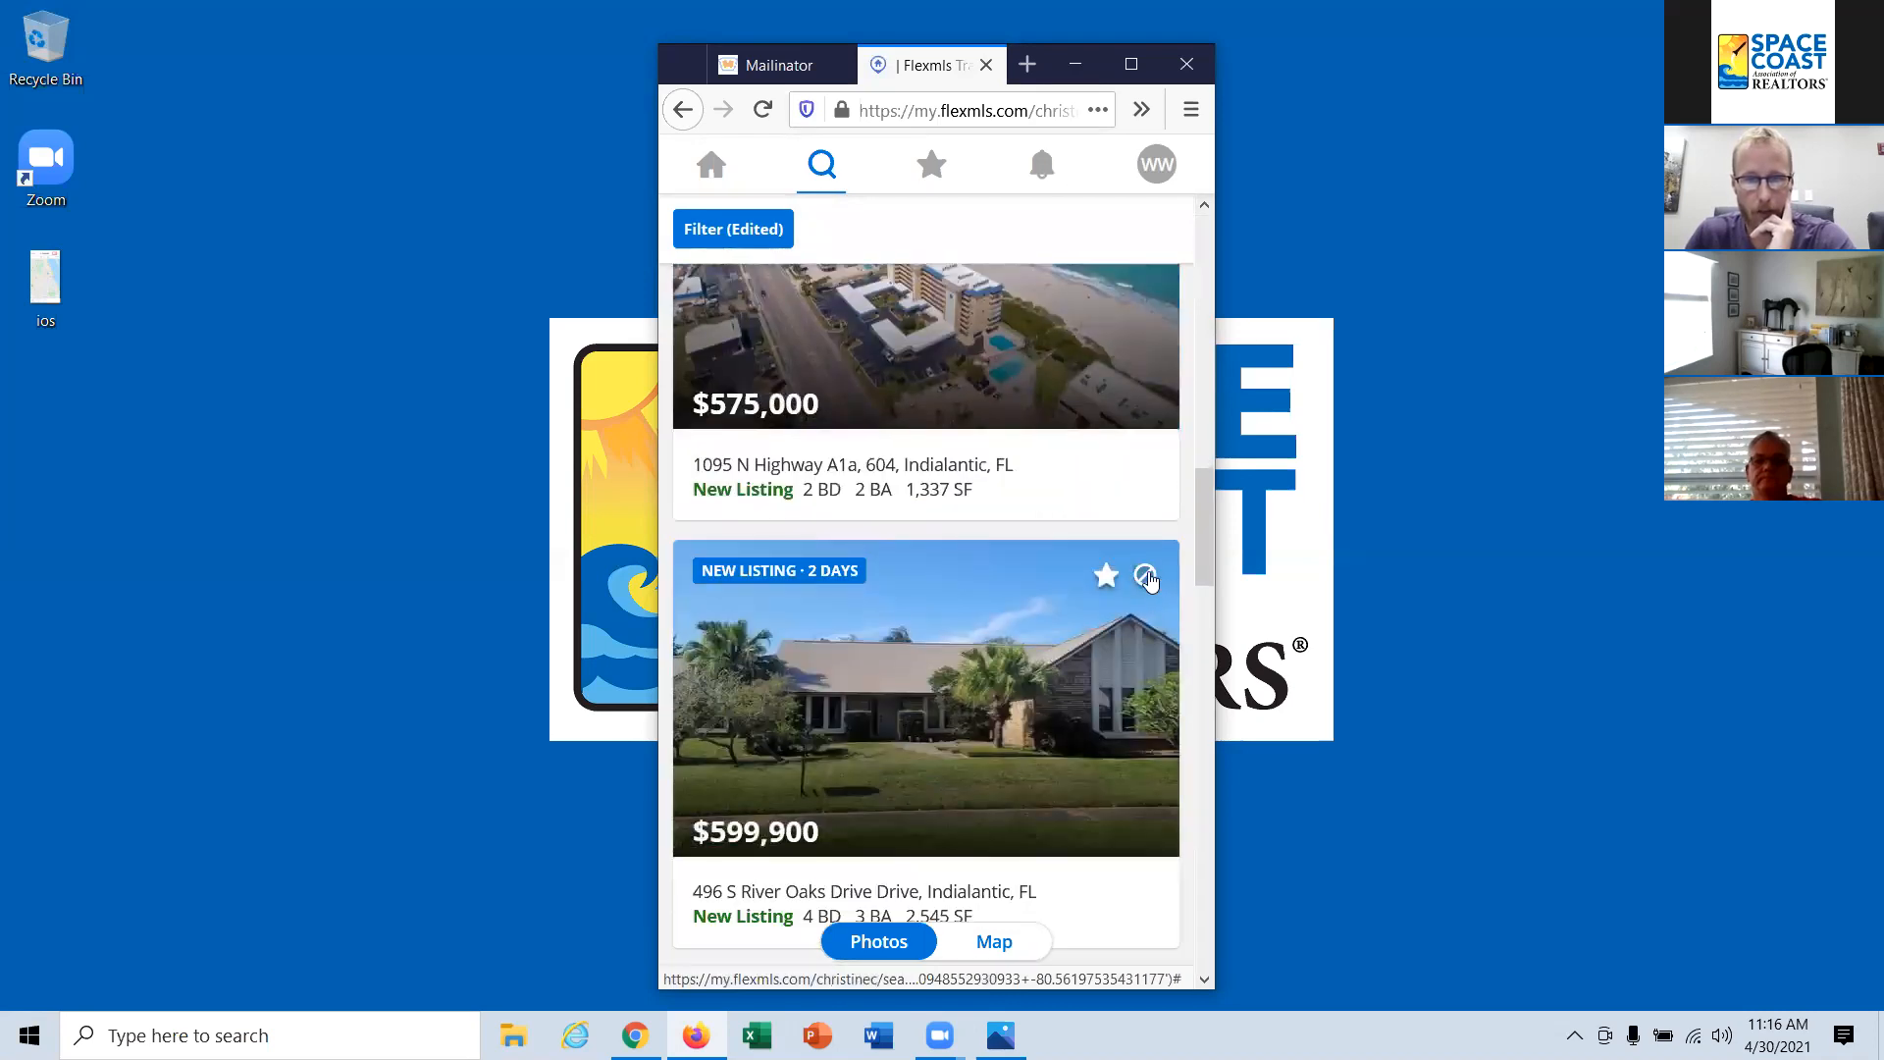
pyautogui.click(1146, 577)
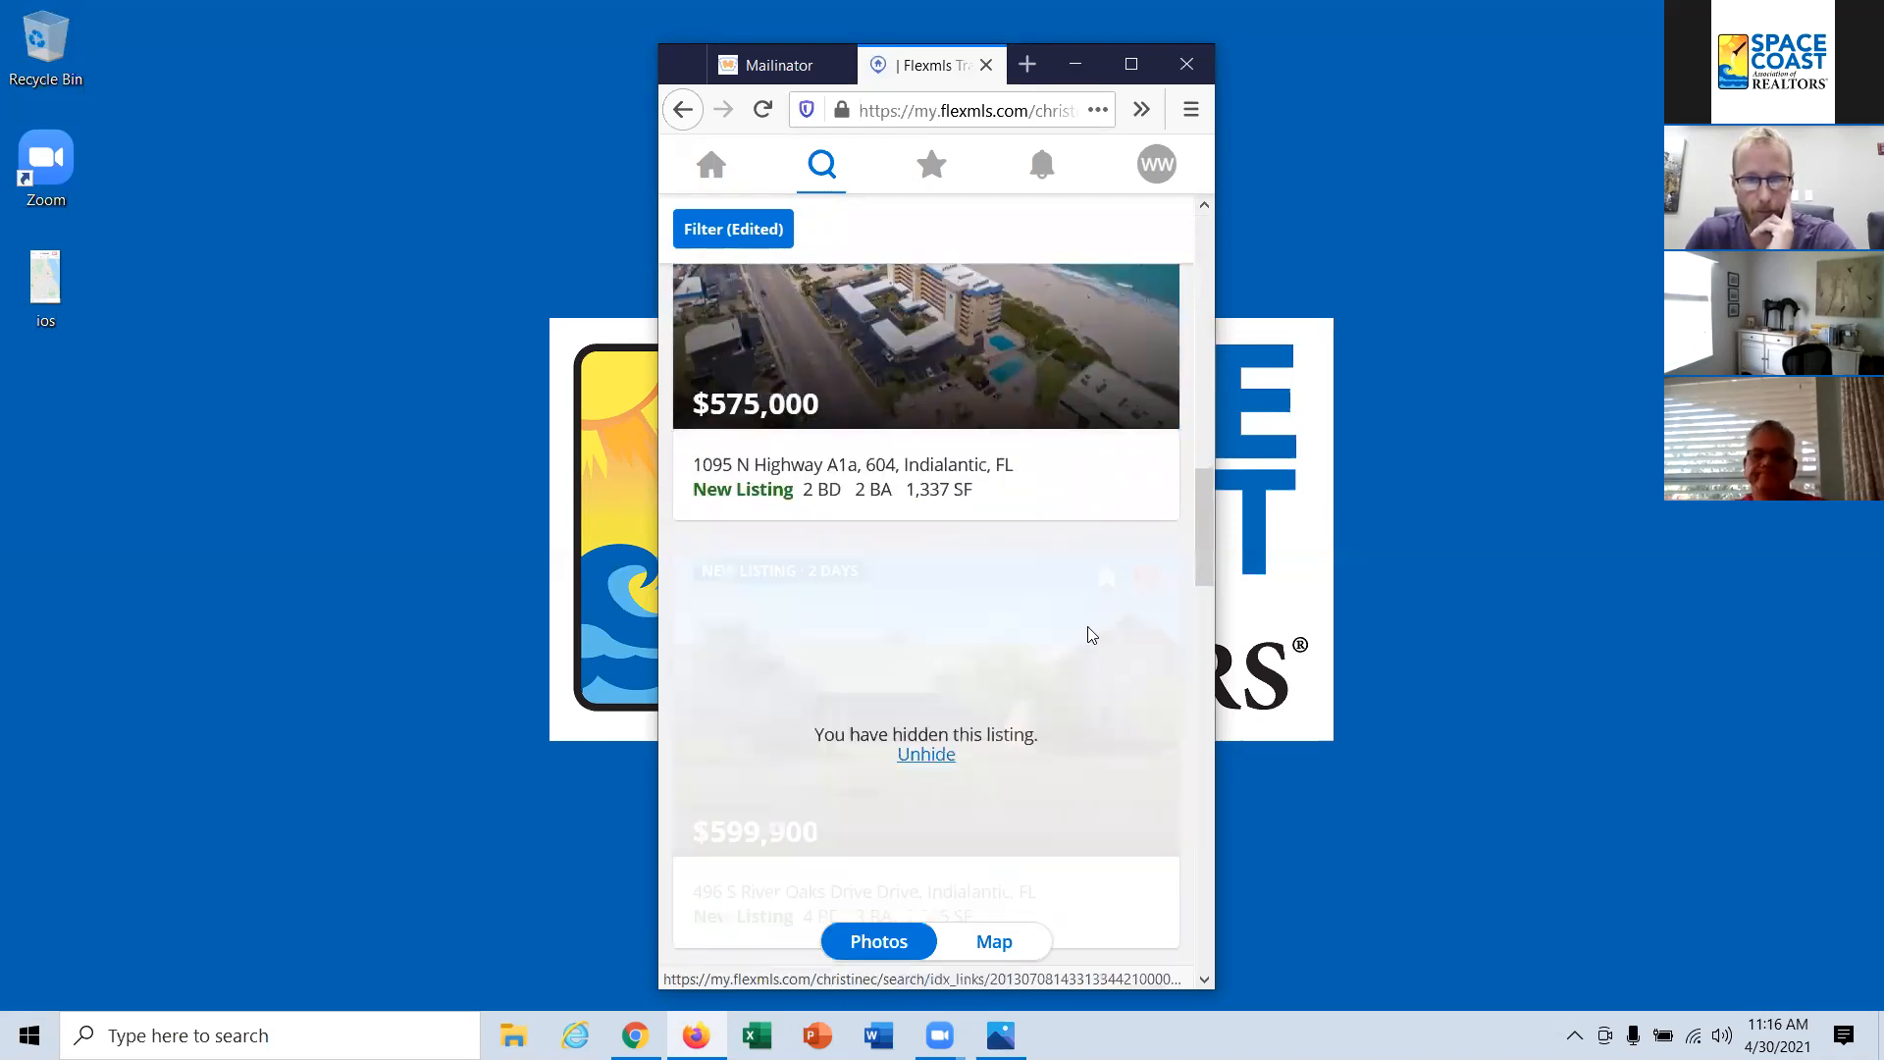
# Step: Open the details of the $525,000 Indialantic listing and look over its photos and description
pyautogui.scroll(-2, 1085, 636)
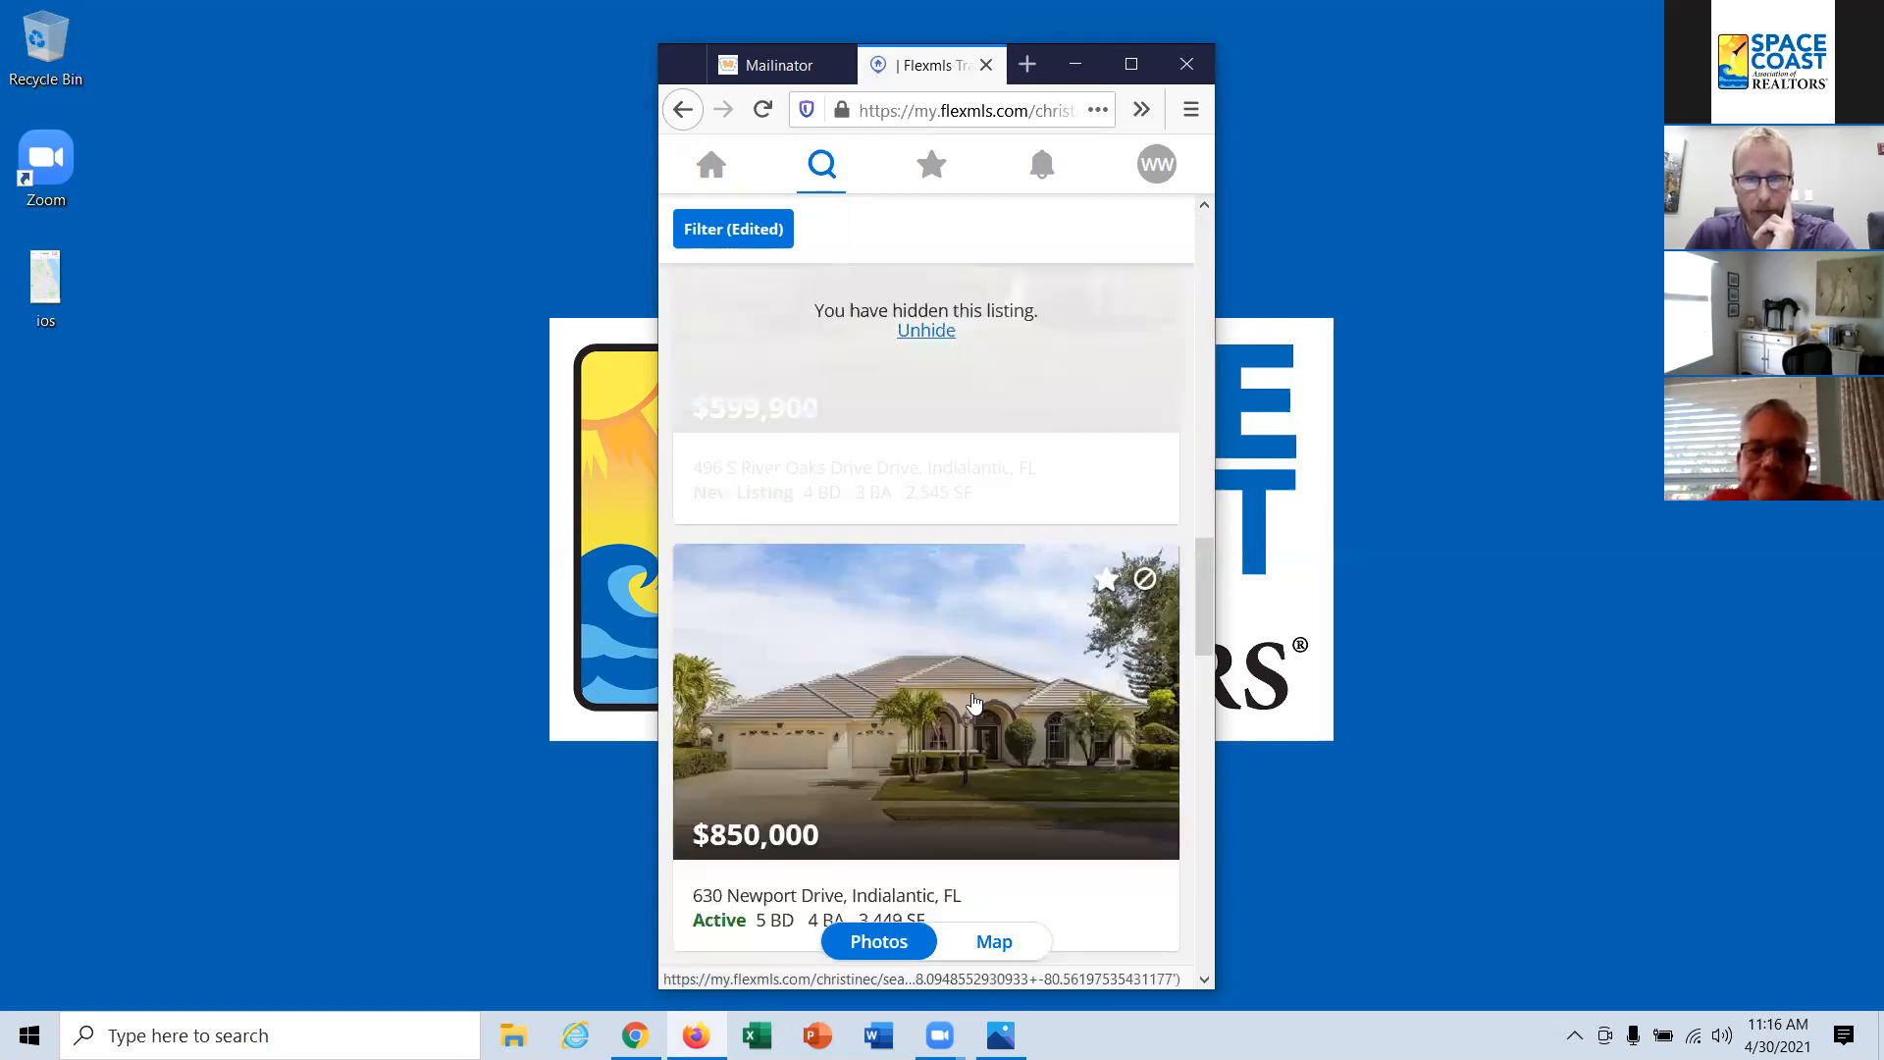
pyautogui.scroll(-3, 962, 687)
pyautogui.scroll(-2, 962, 679)
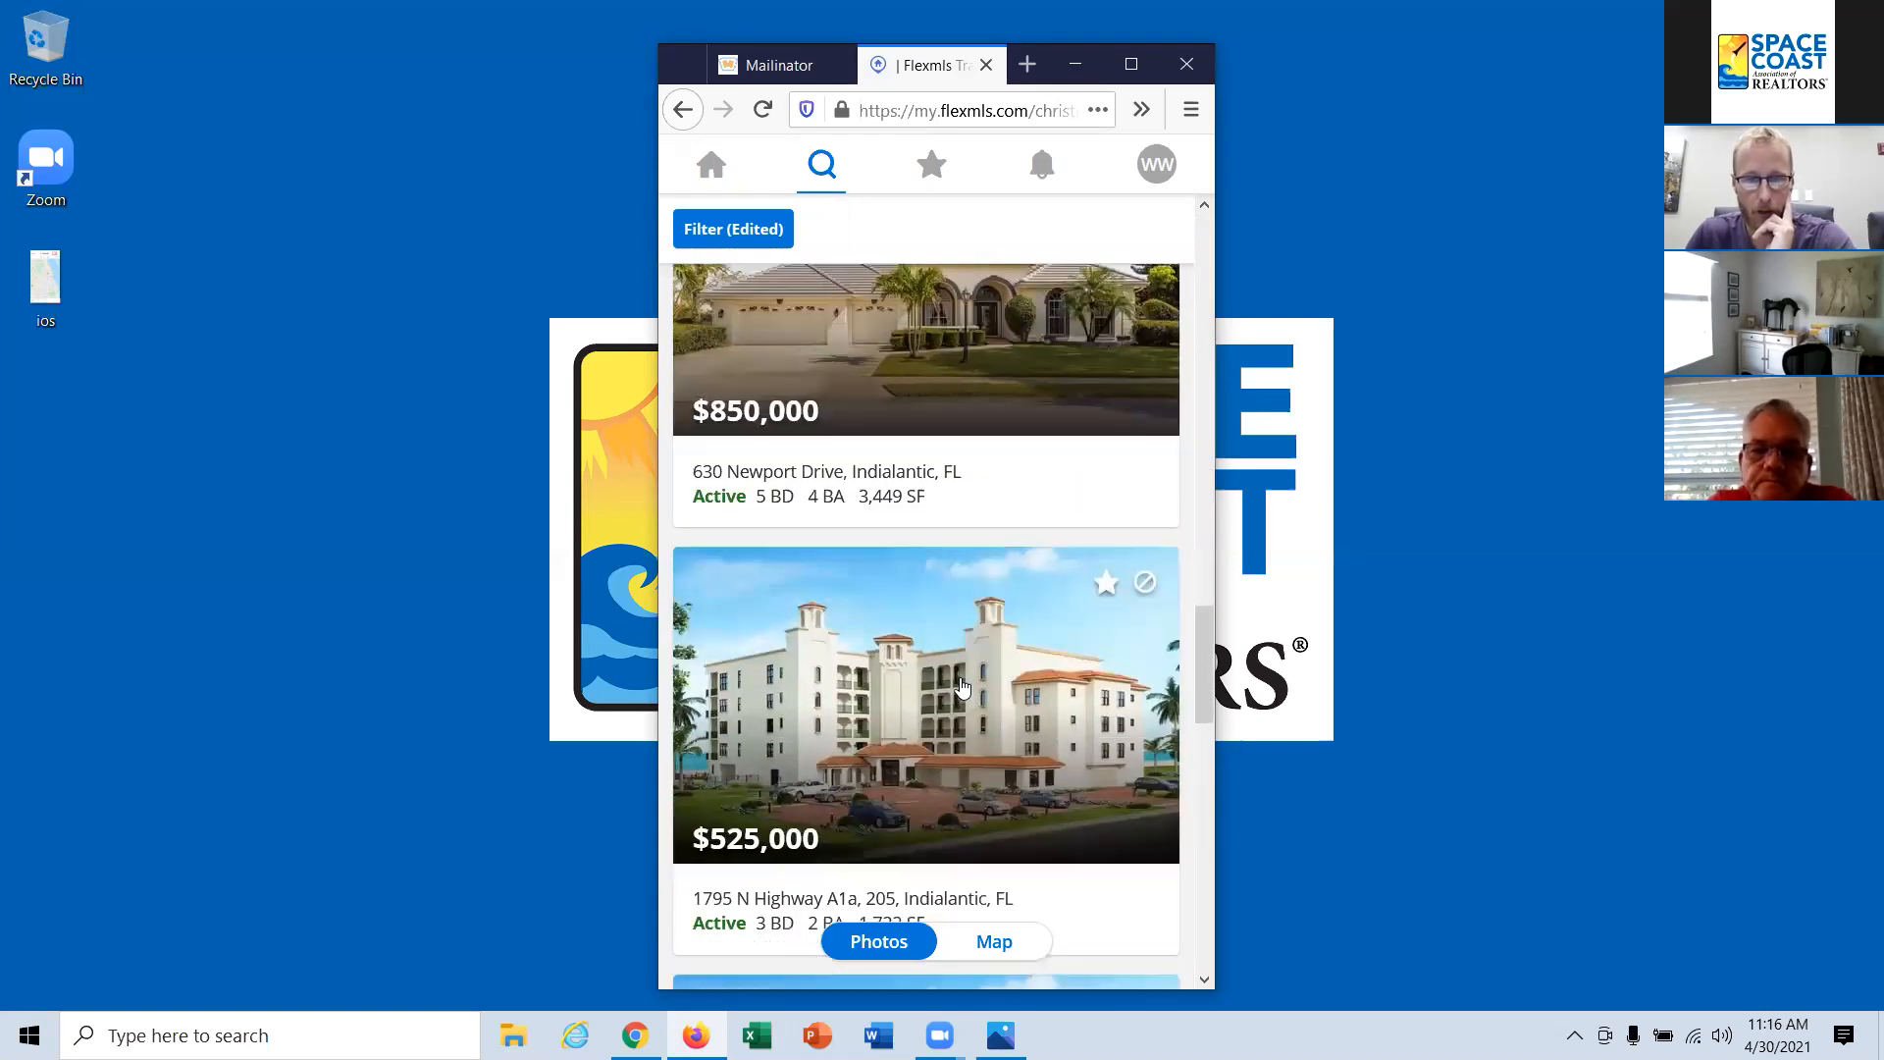
pyautogui.click(926, 681)
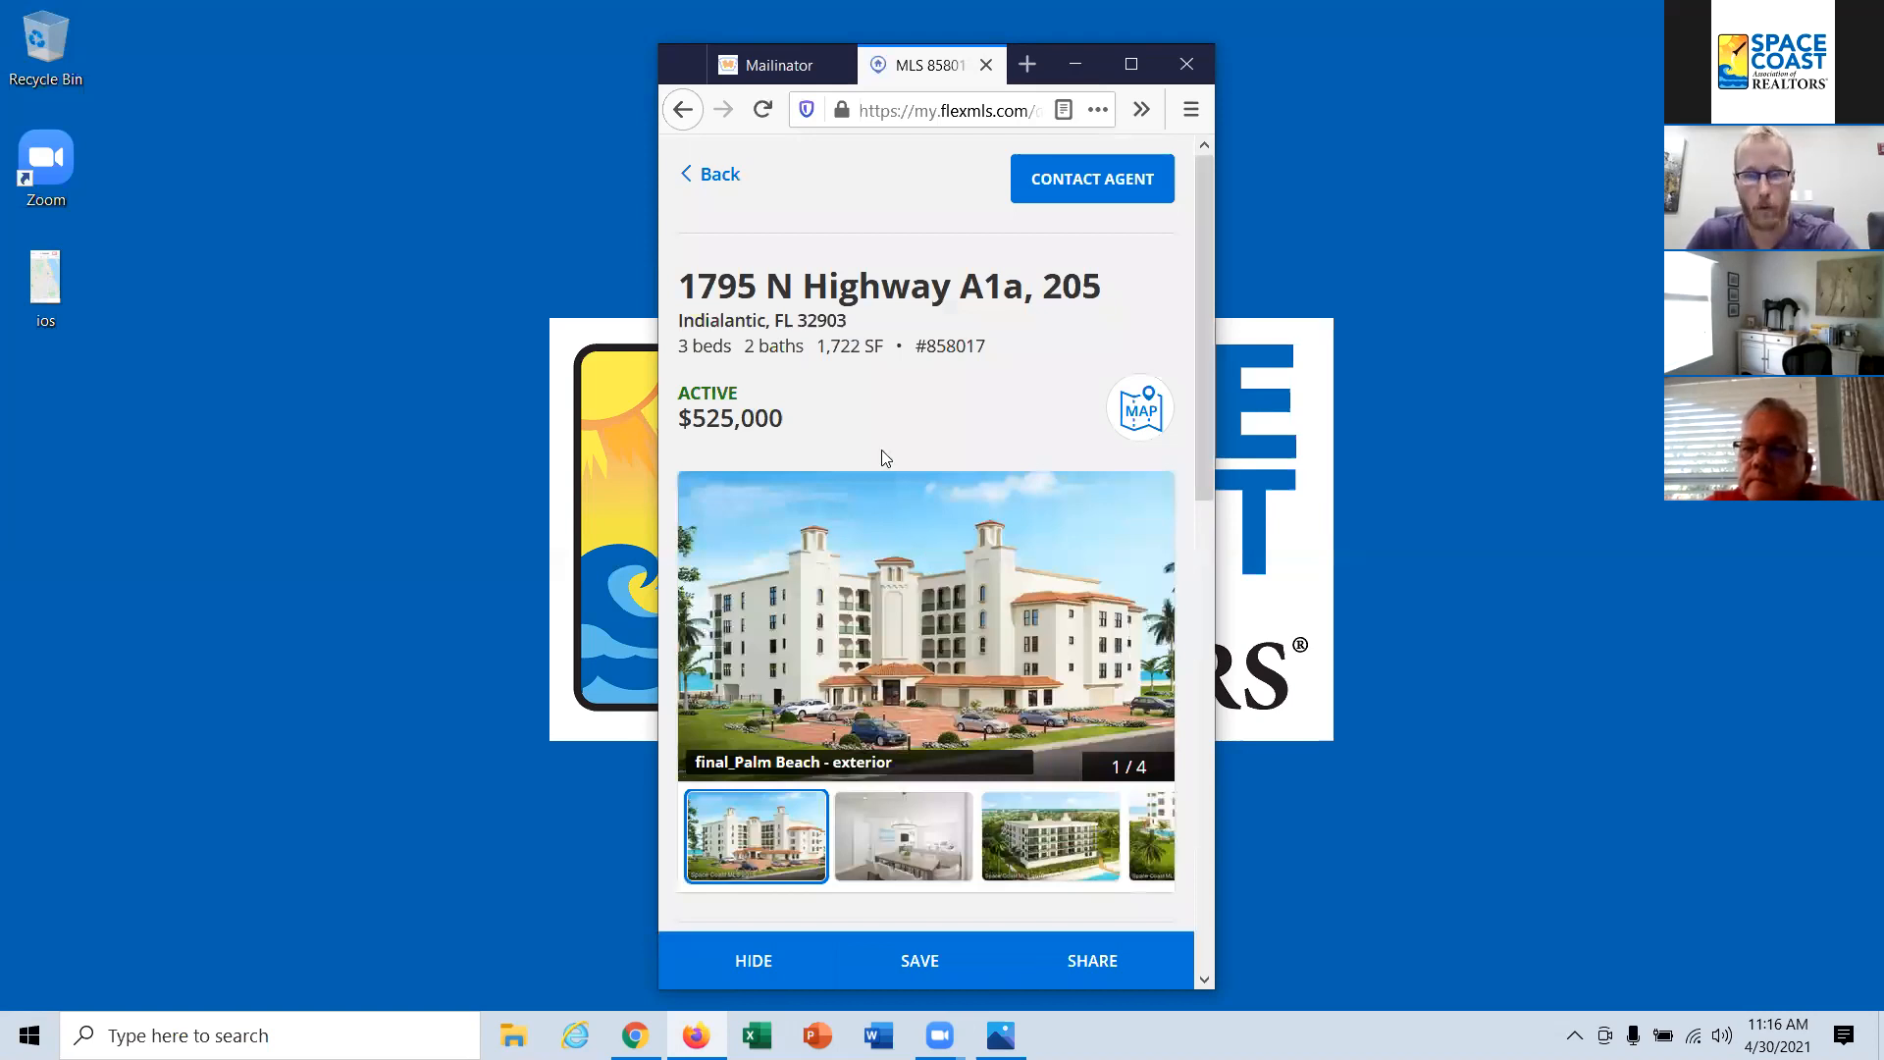
pyautogui.scroll(-2, 881, 451)
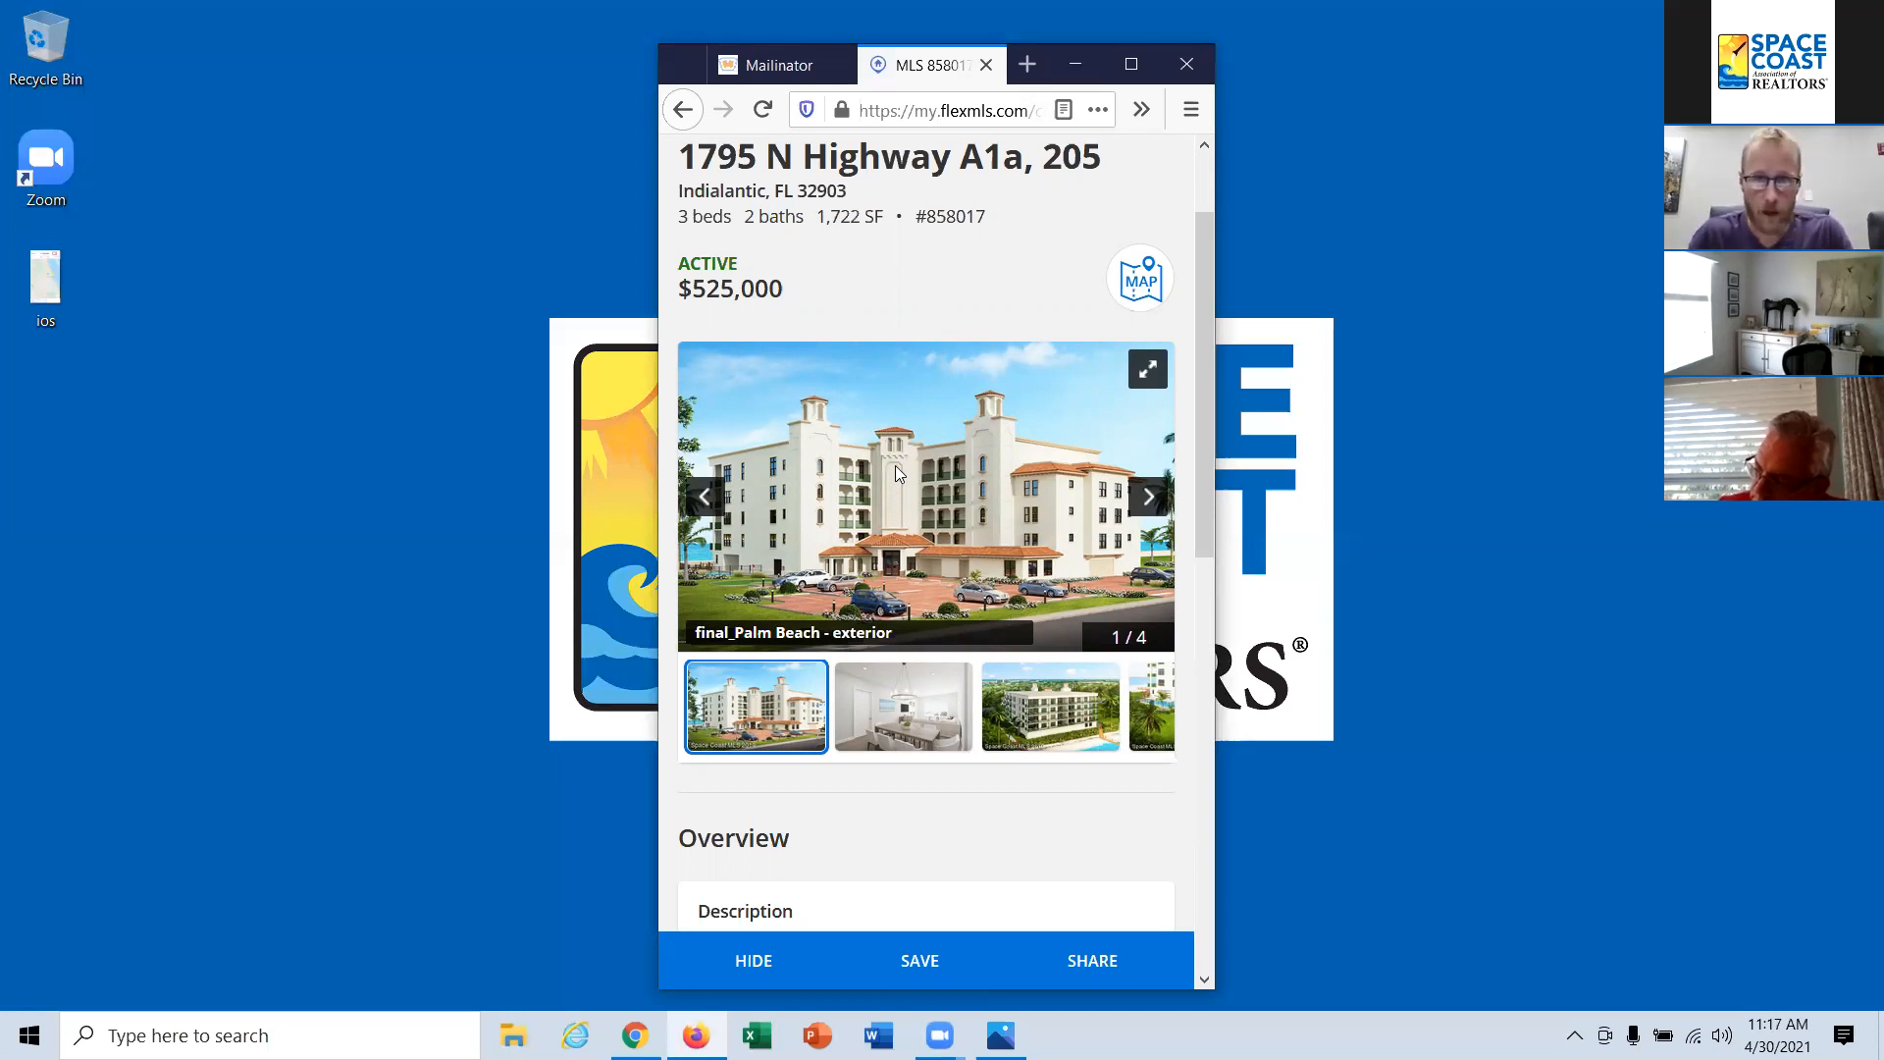
pyautogui.scroll(-2, 1038, 477)
pyautogui.scroll(-8, 1038, 477)
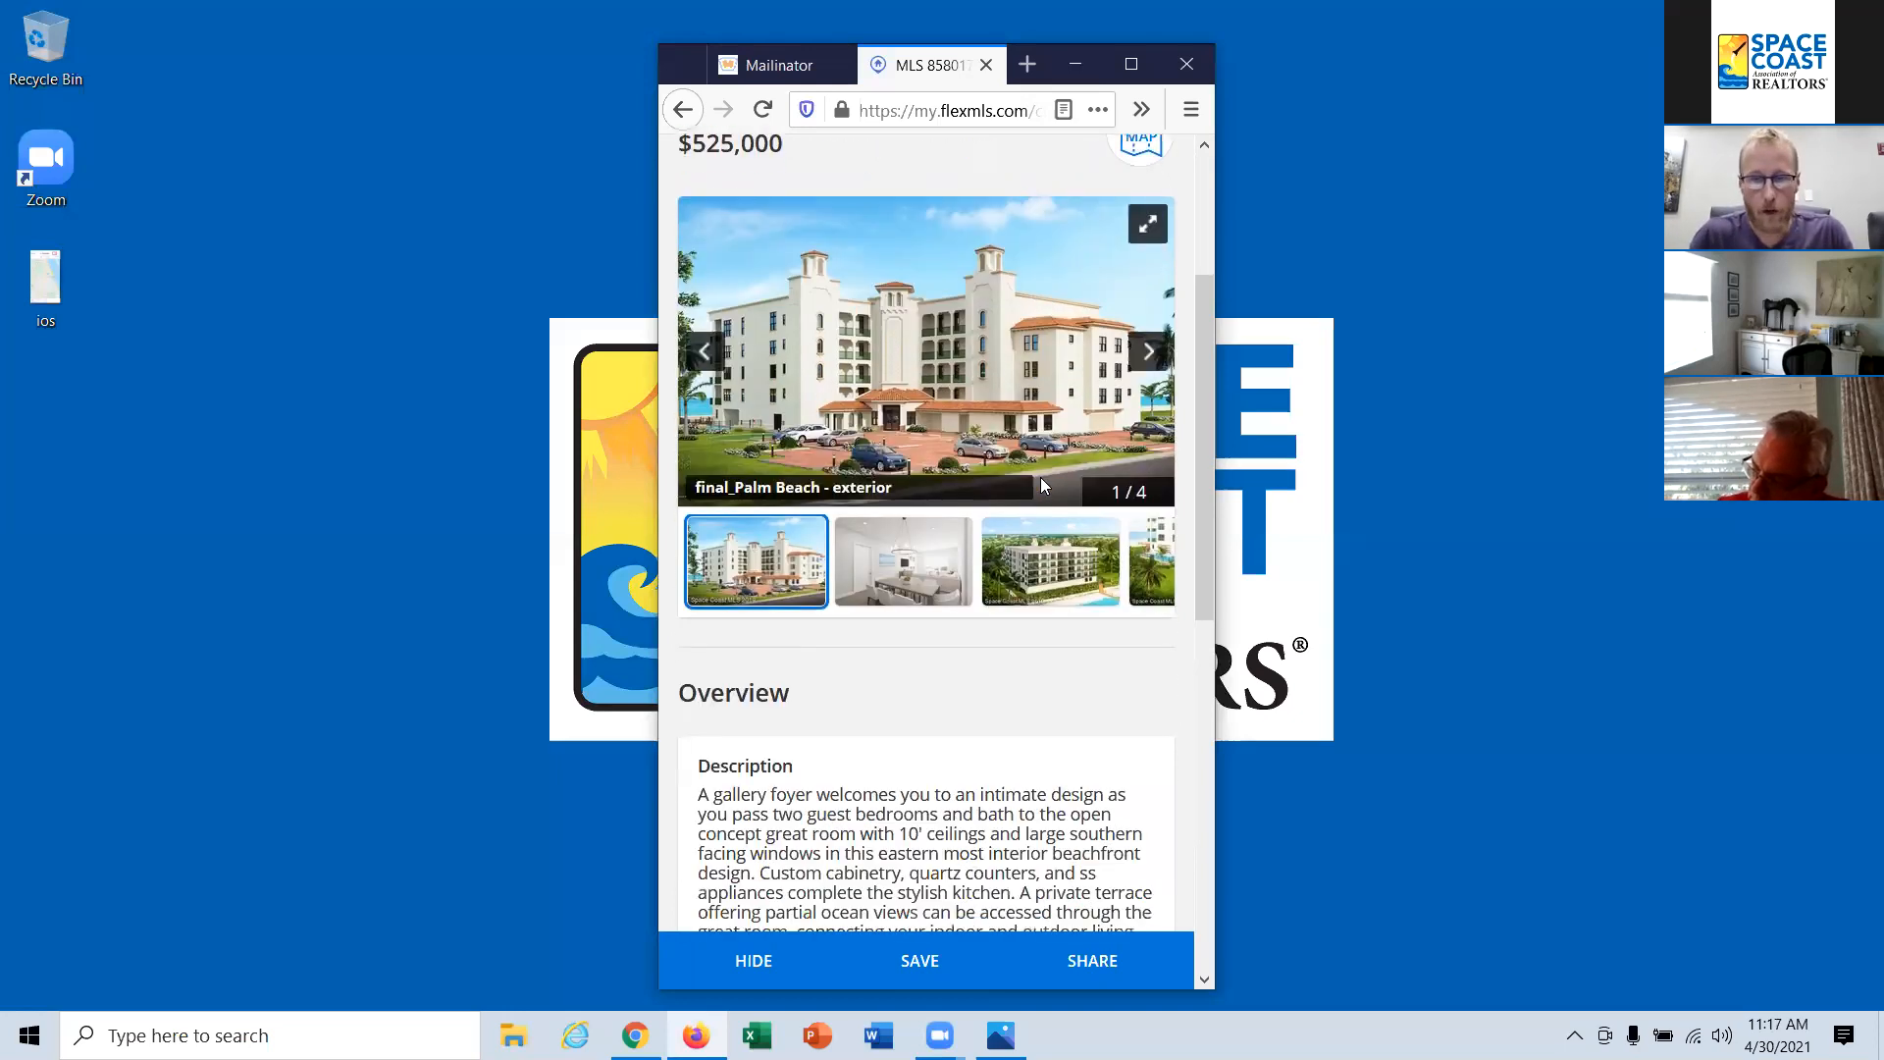
pyautogui.scroll(-2, 1037, 514)
pyautogui.scroll(10, 1037, 514)
pyautogui.scroll(5, 1032, 506)
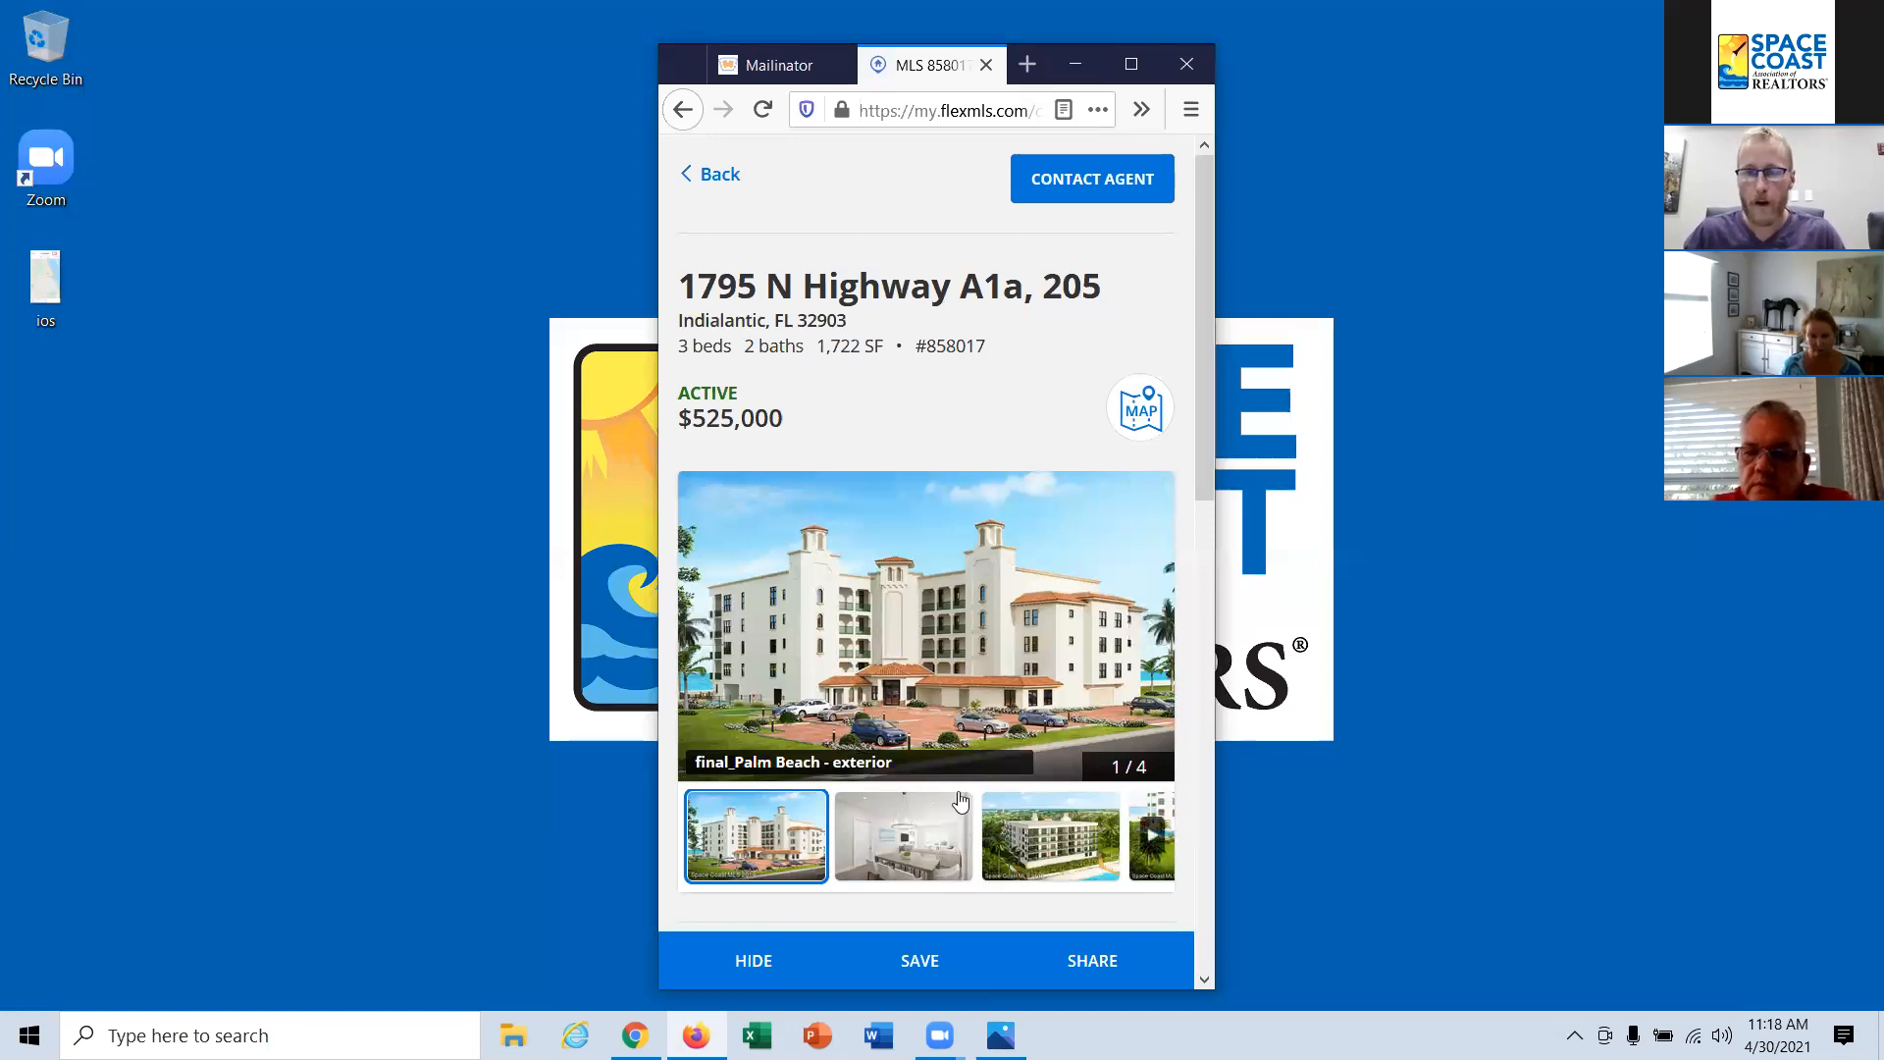
# Step: Return to the results, go to the saved items page and open the list of saved listings
pyautogui.click(711, 175)
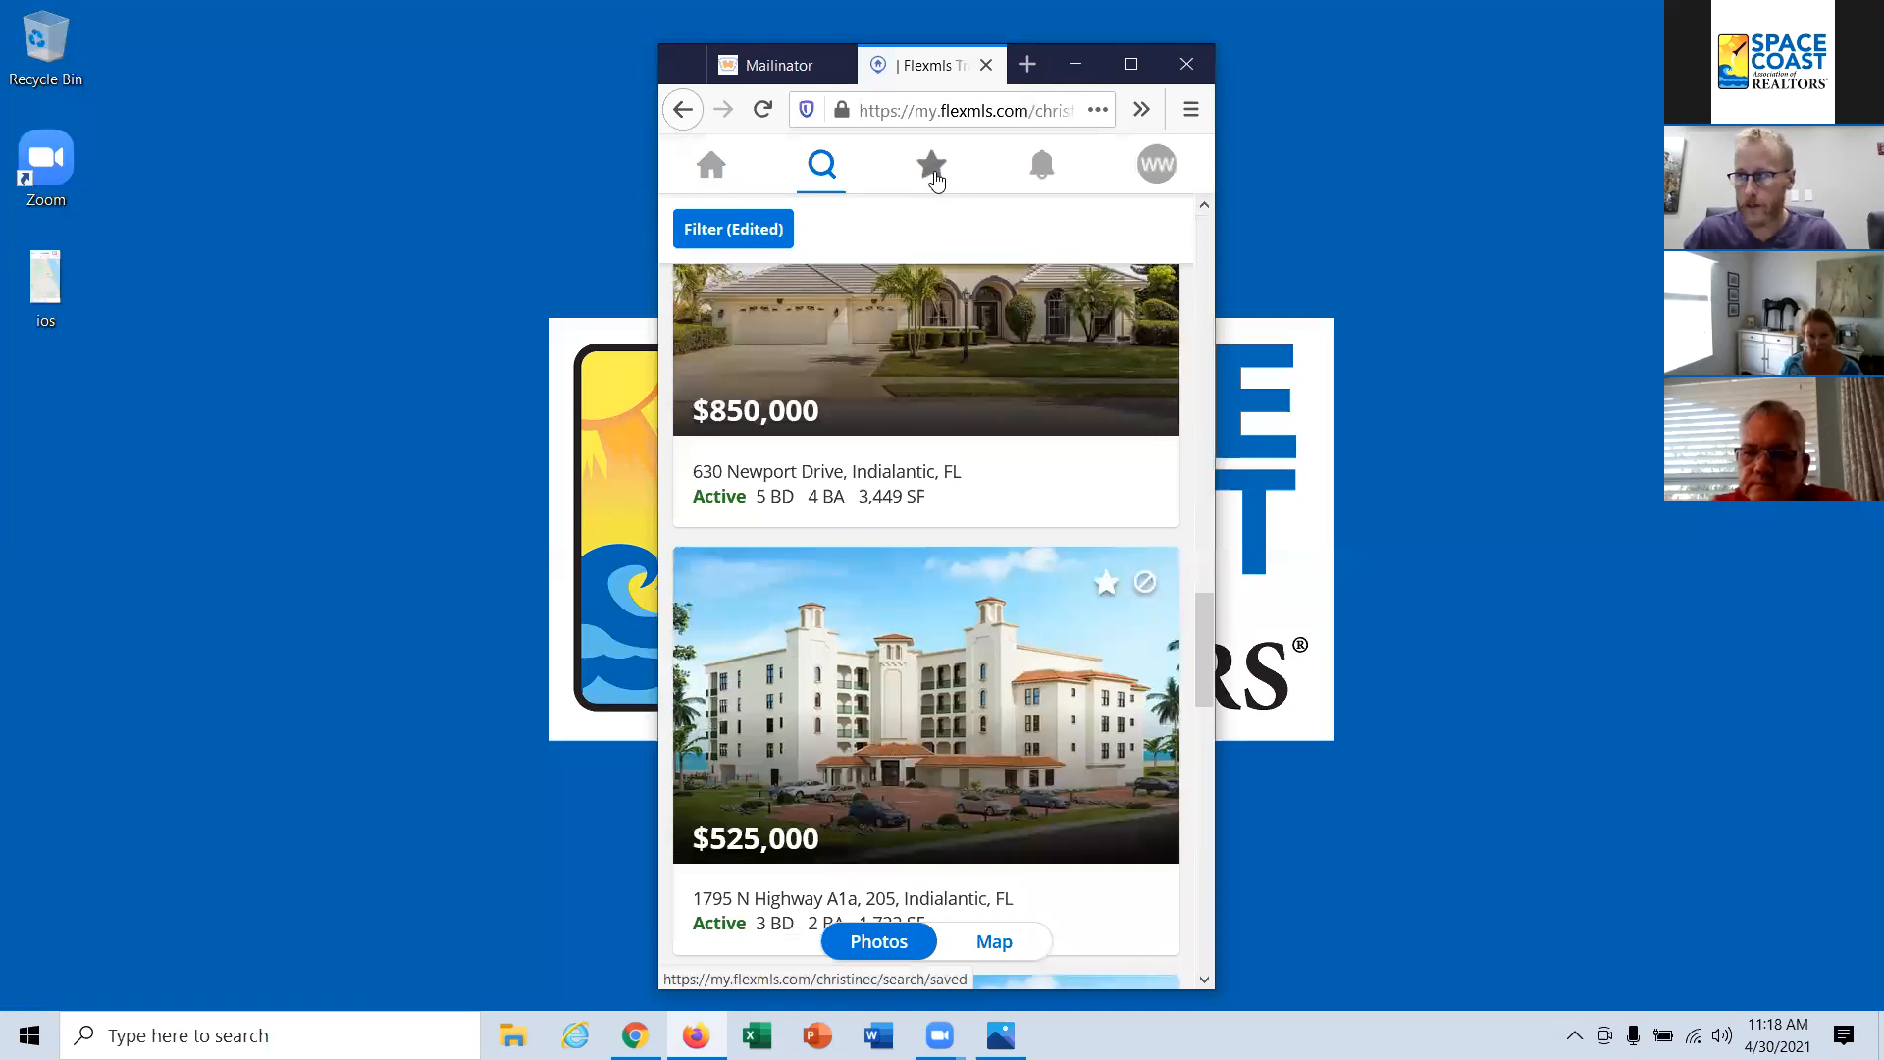
pyautogui.click(933, 176)
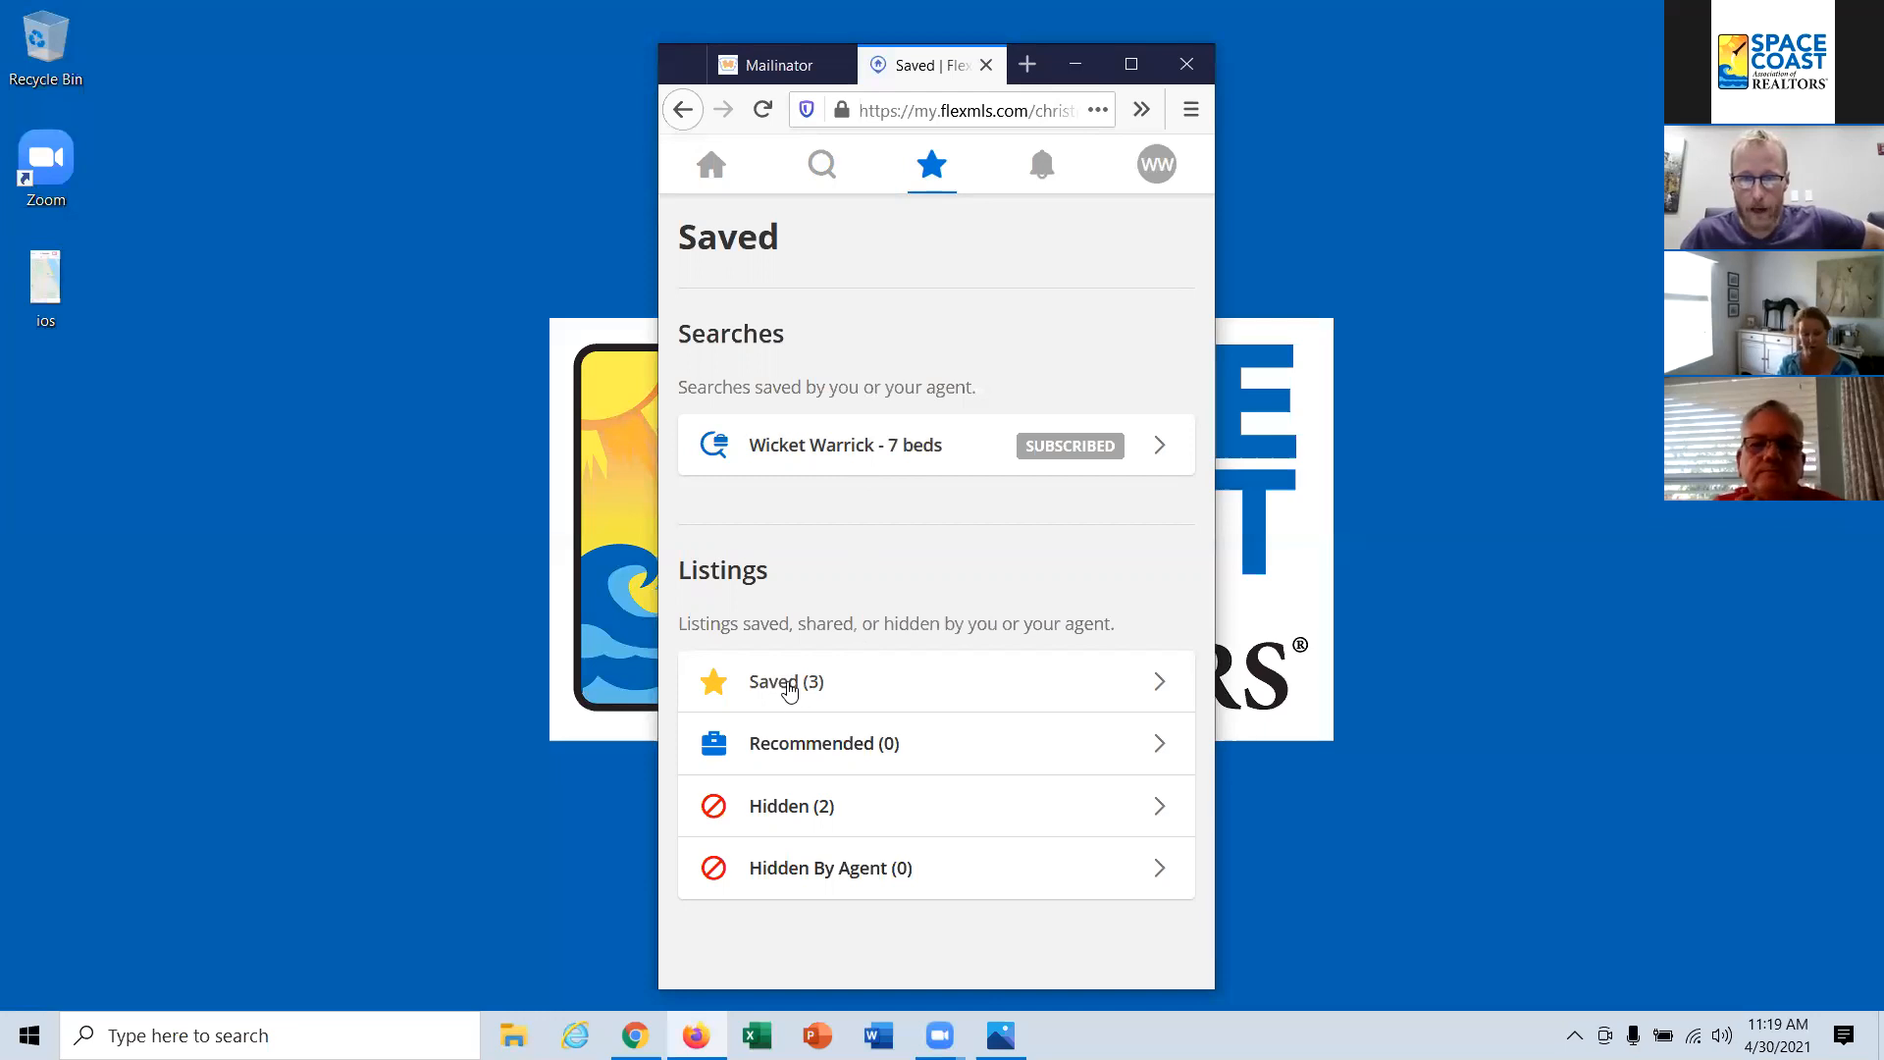
pyautogui.click(877, 695)
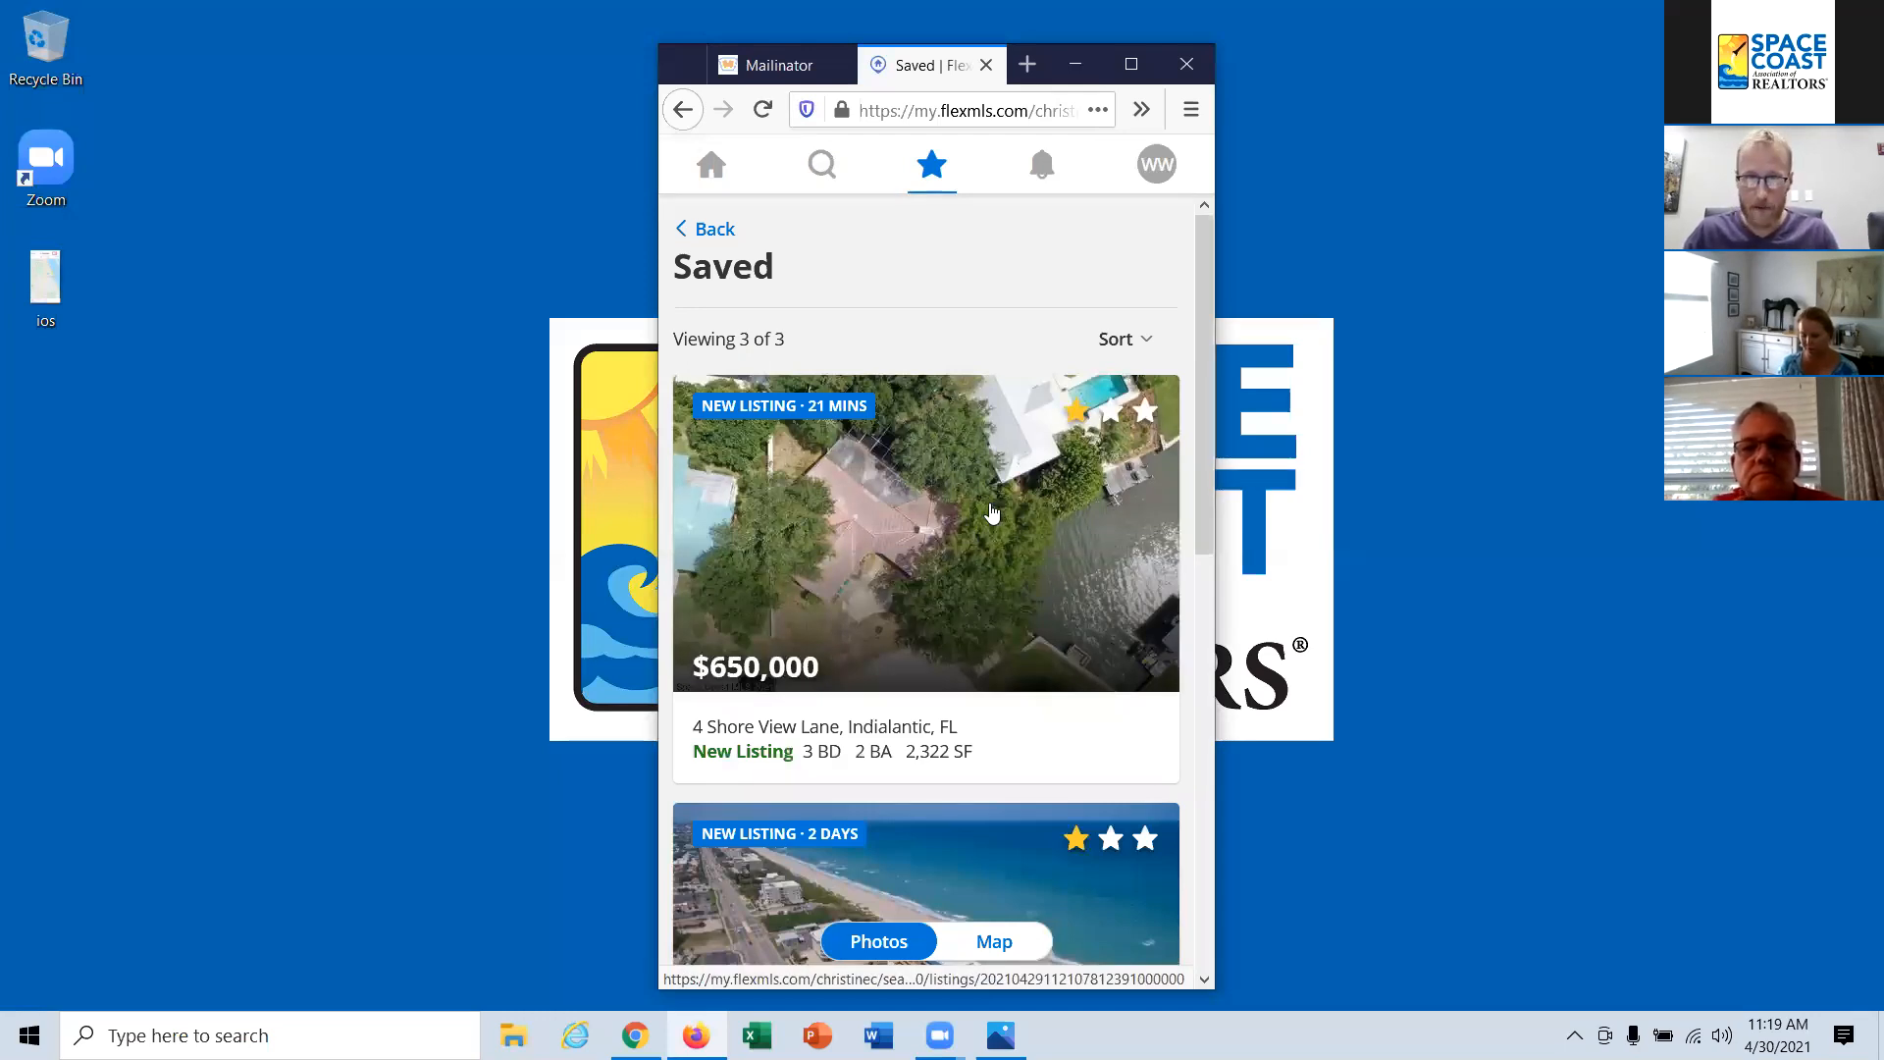
# Step: Rate the saved listings with three stars for $650,000, two for $575,000 and one for $419,000
pyautogui.click(1146, 413)
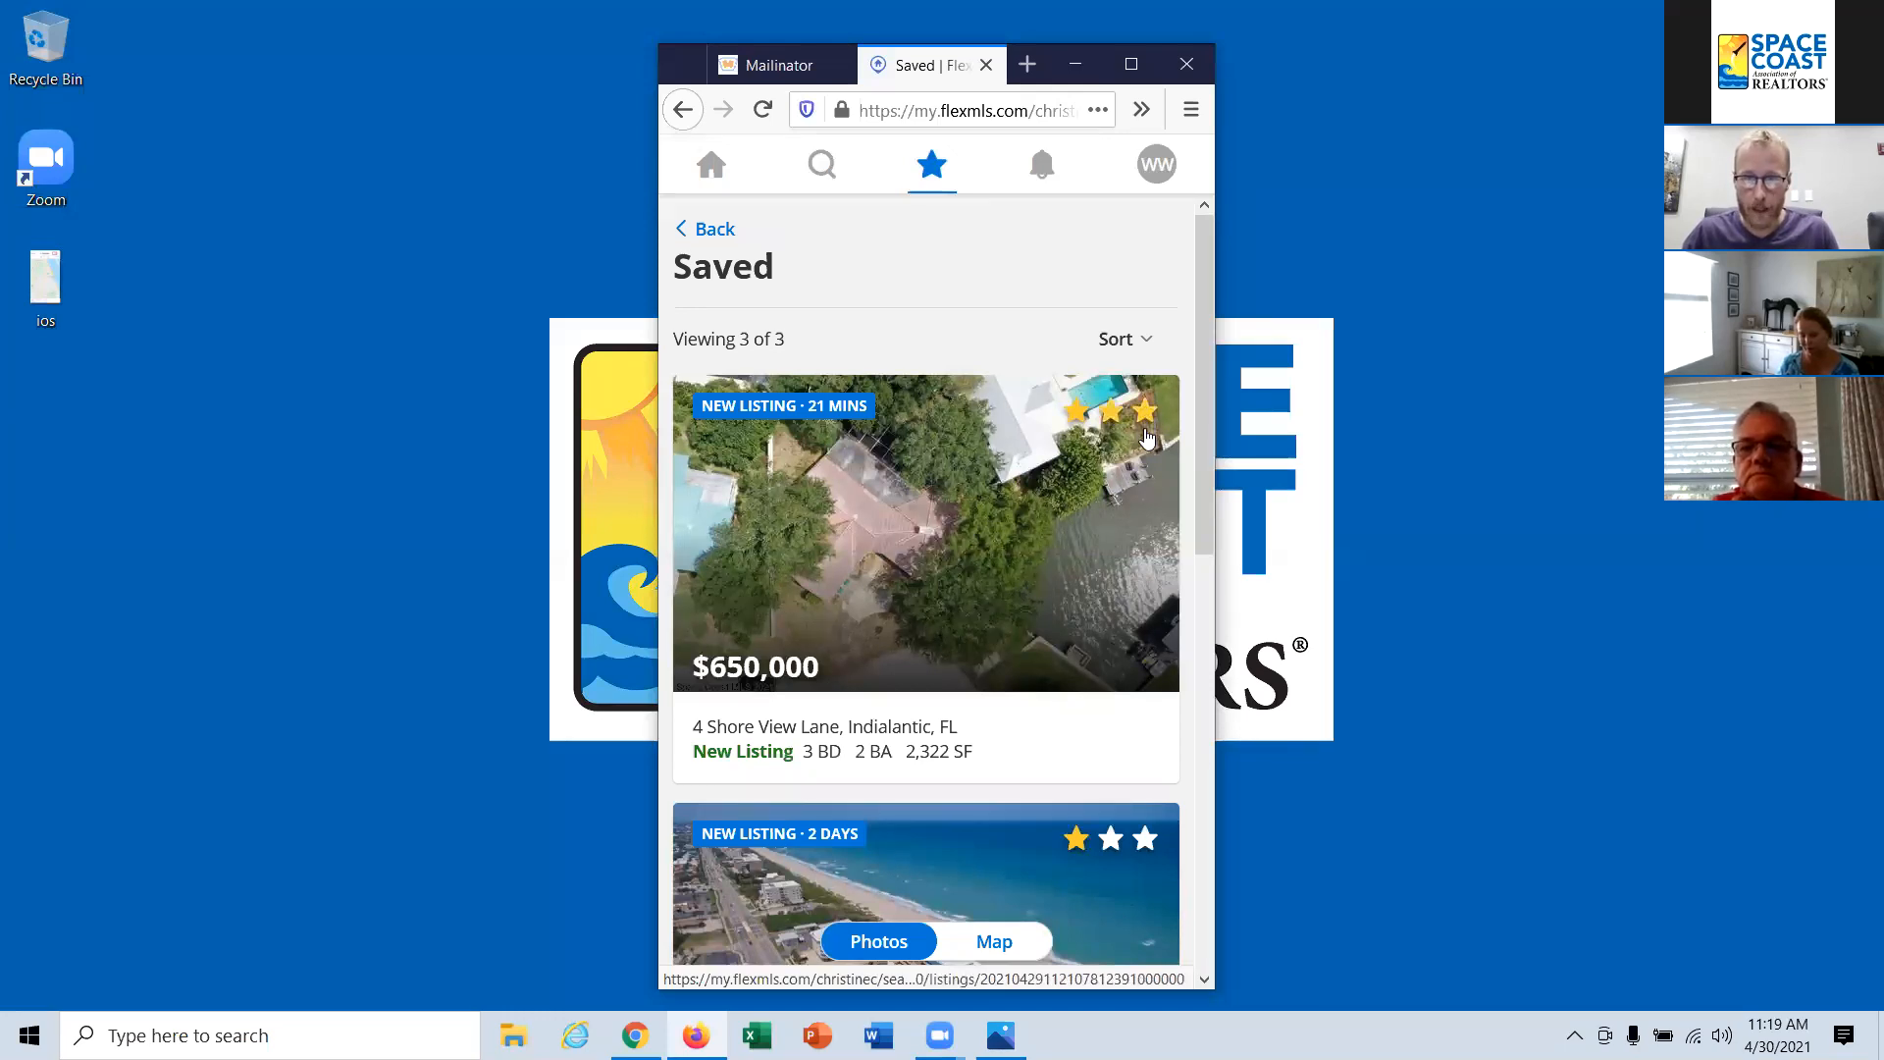
pyautogui.scroll(-3, 1148, 431)
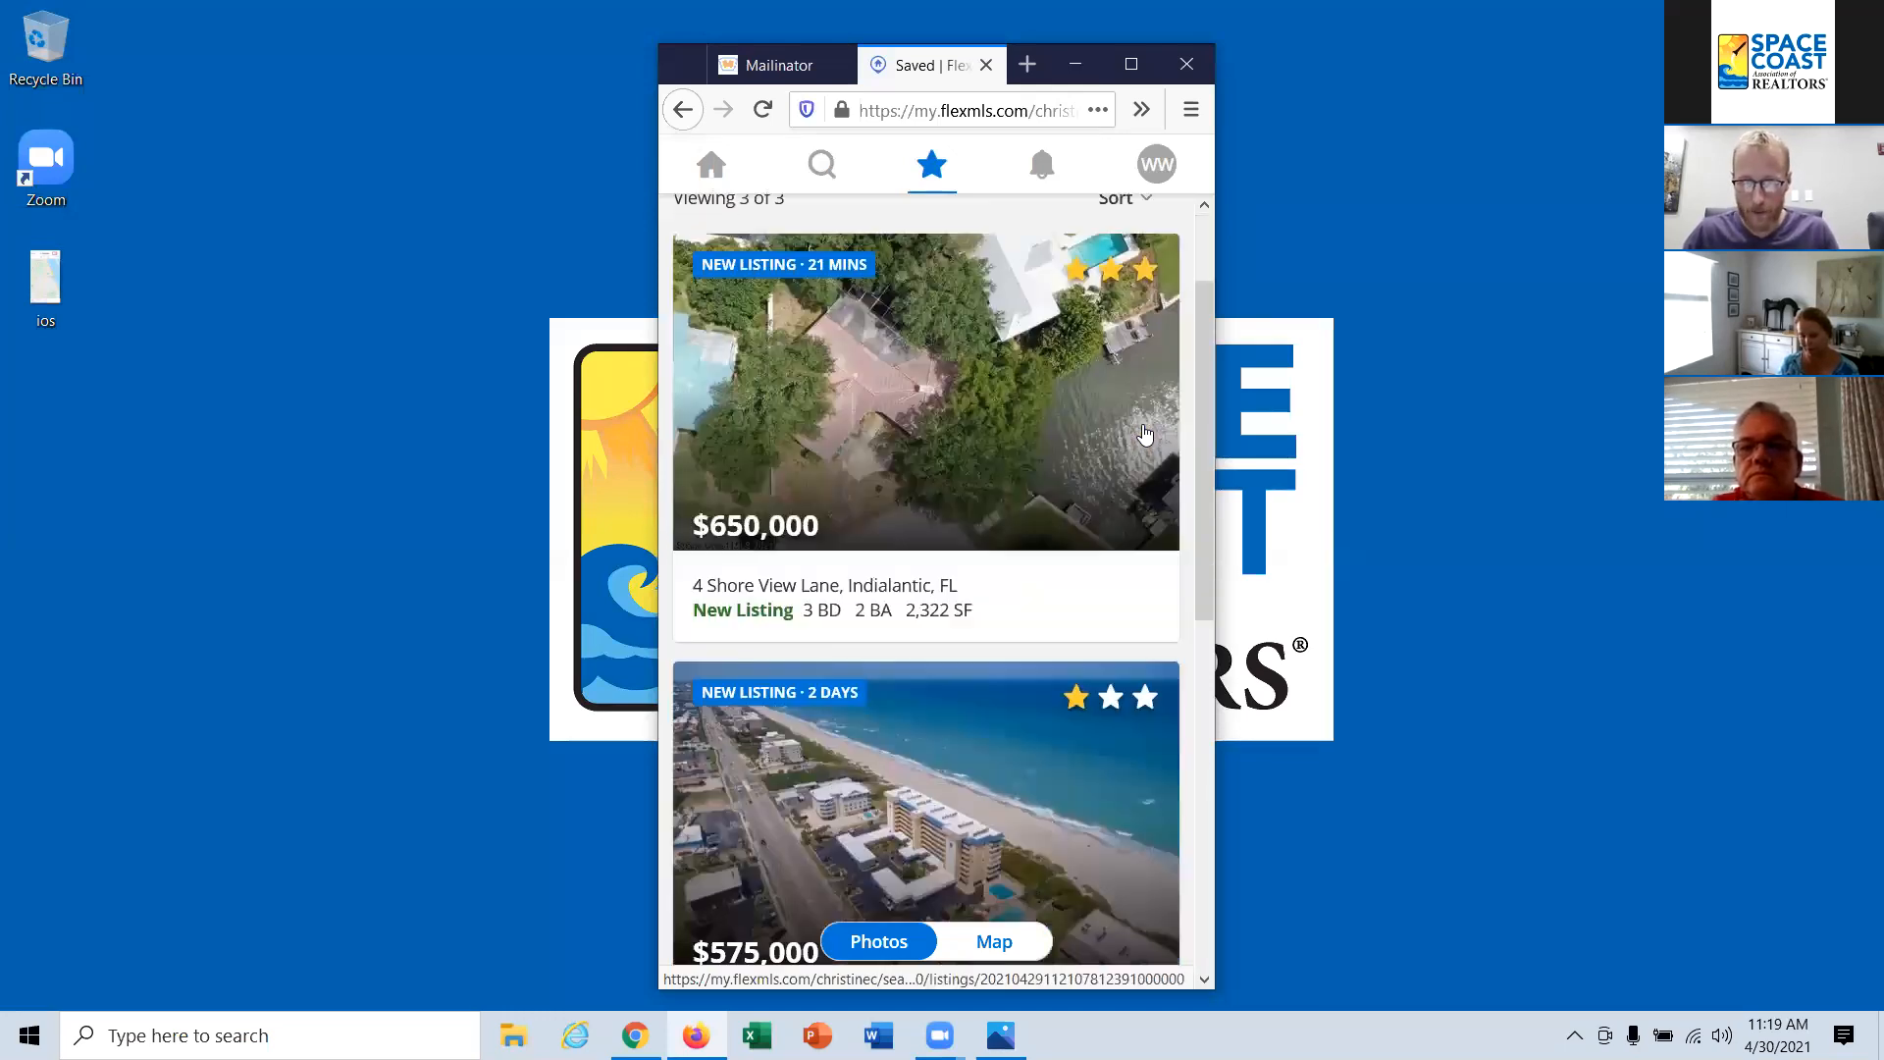
pyautogui.click(1112, 561)
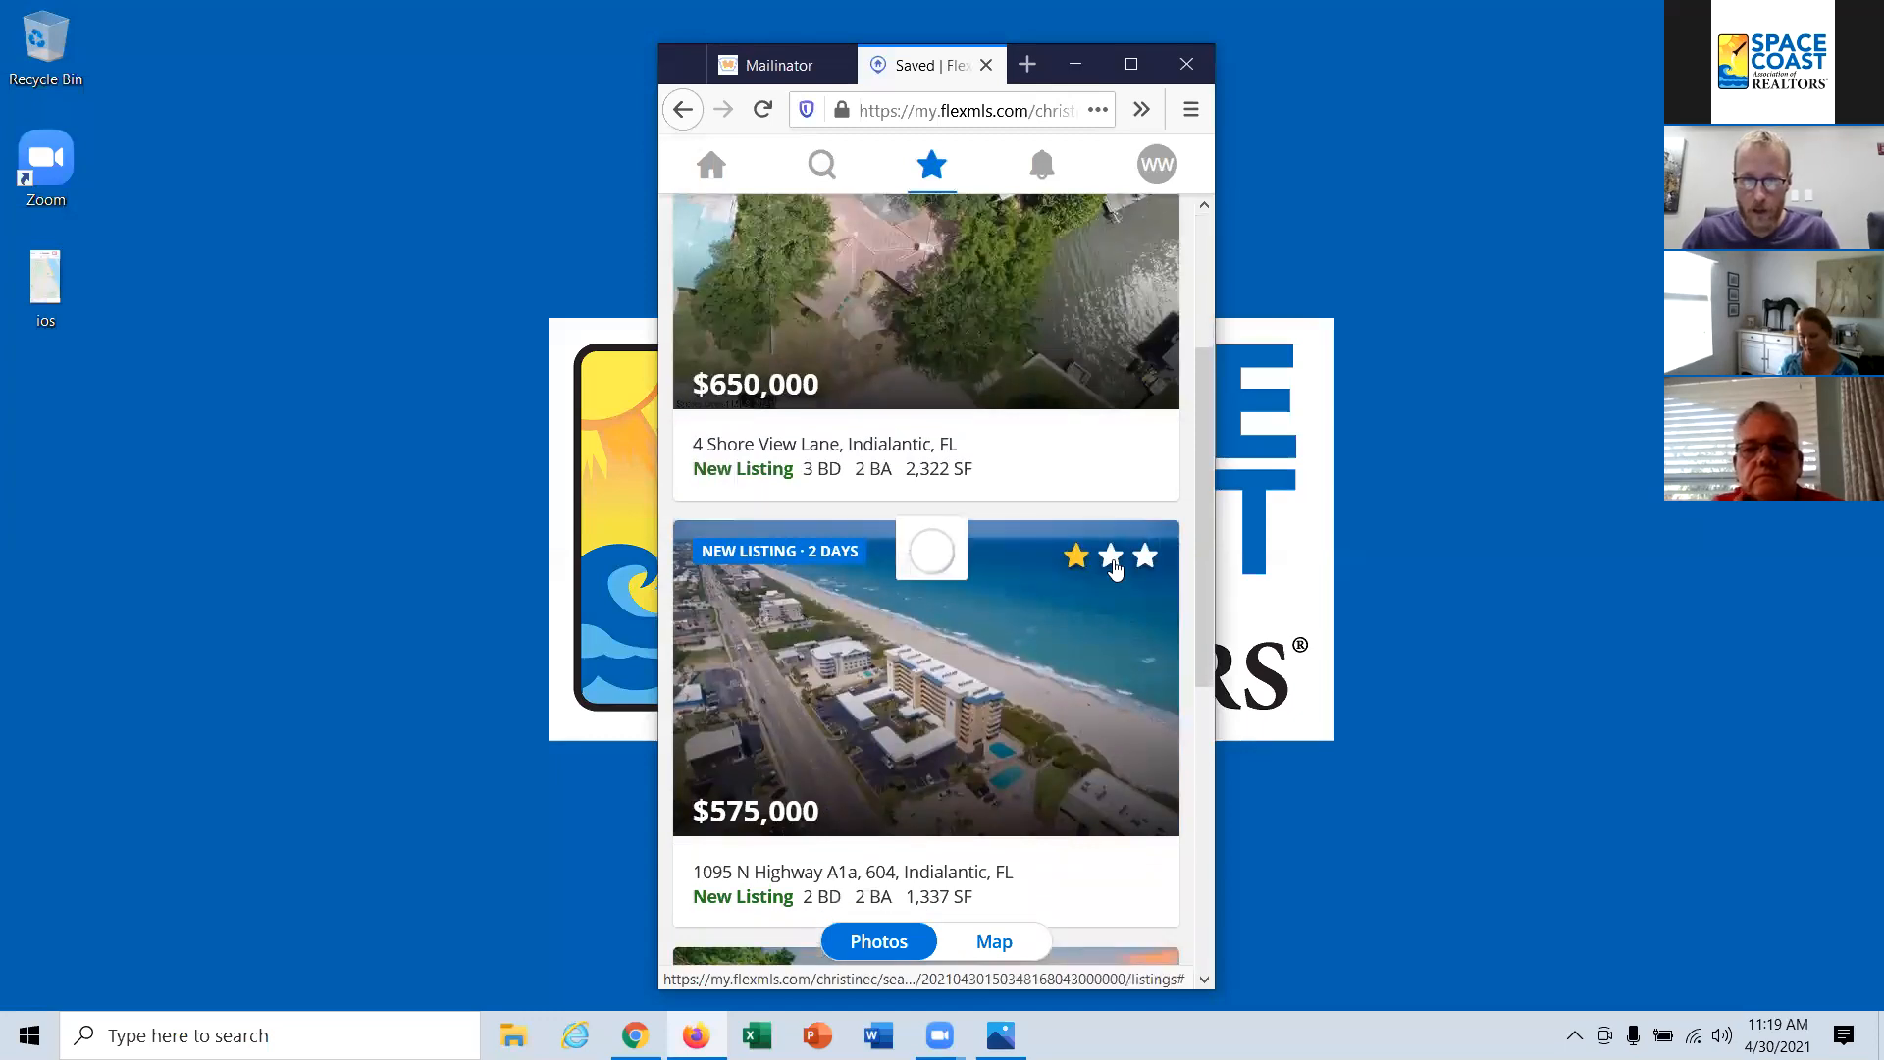
pyautogui.scroll(-4, 1112, 563)
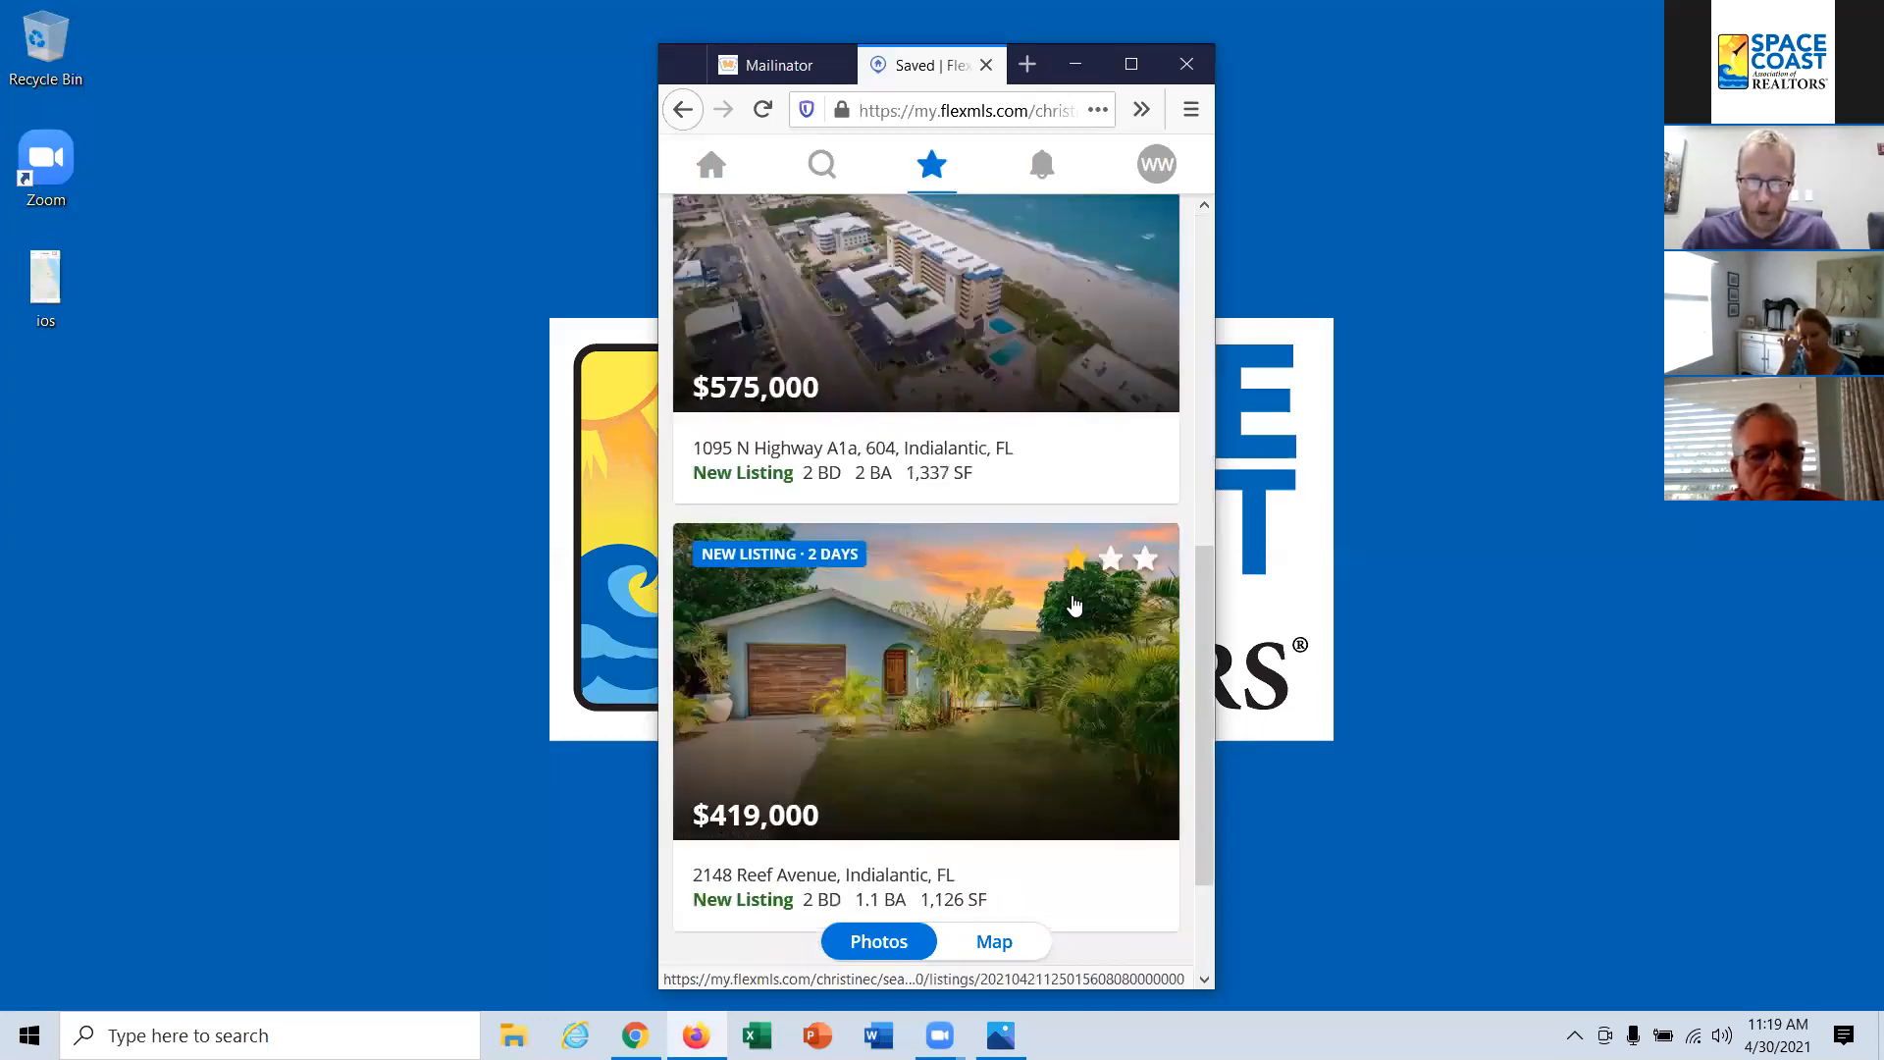
pyautogui.click(1078, 569)
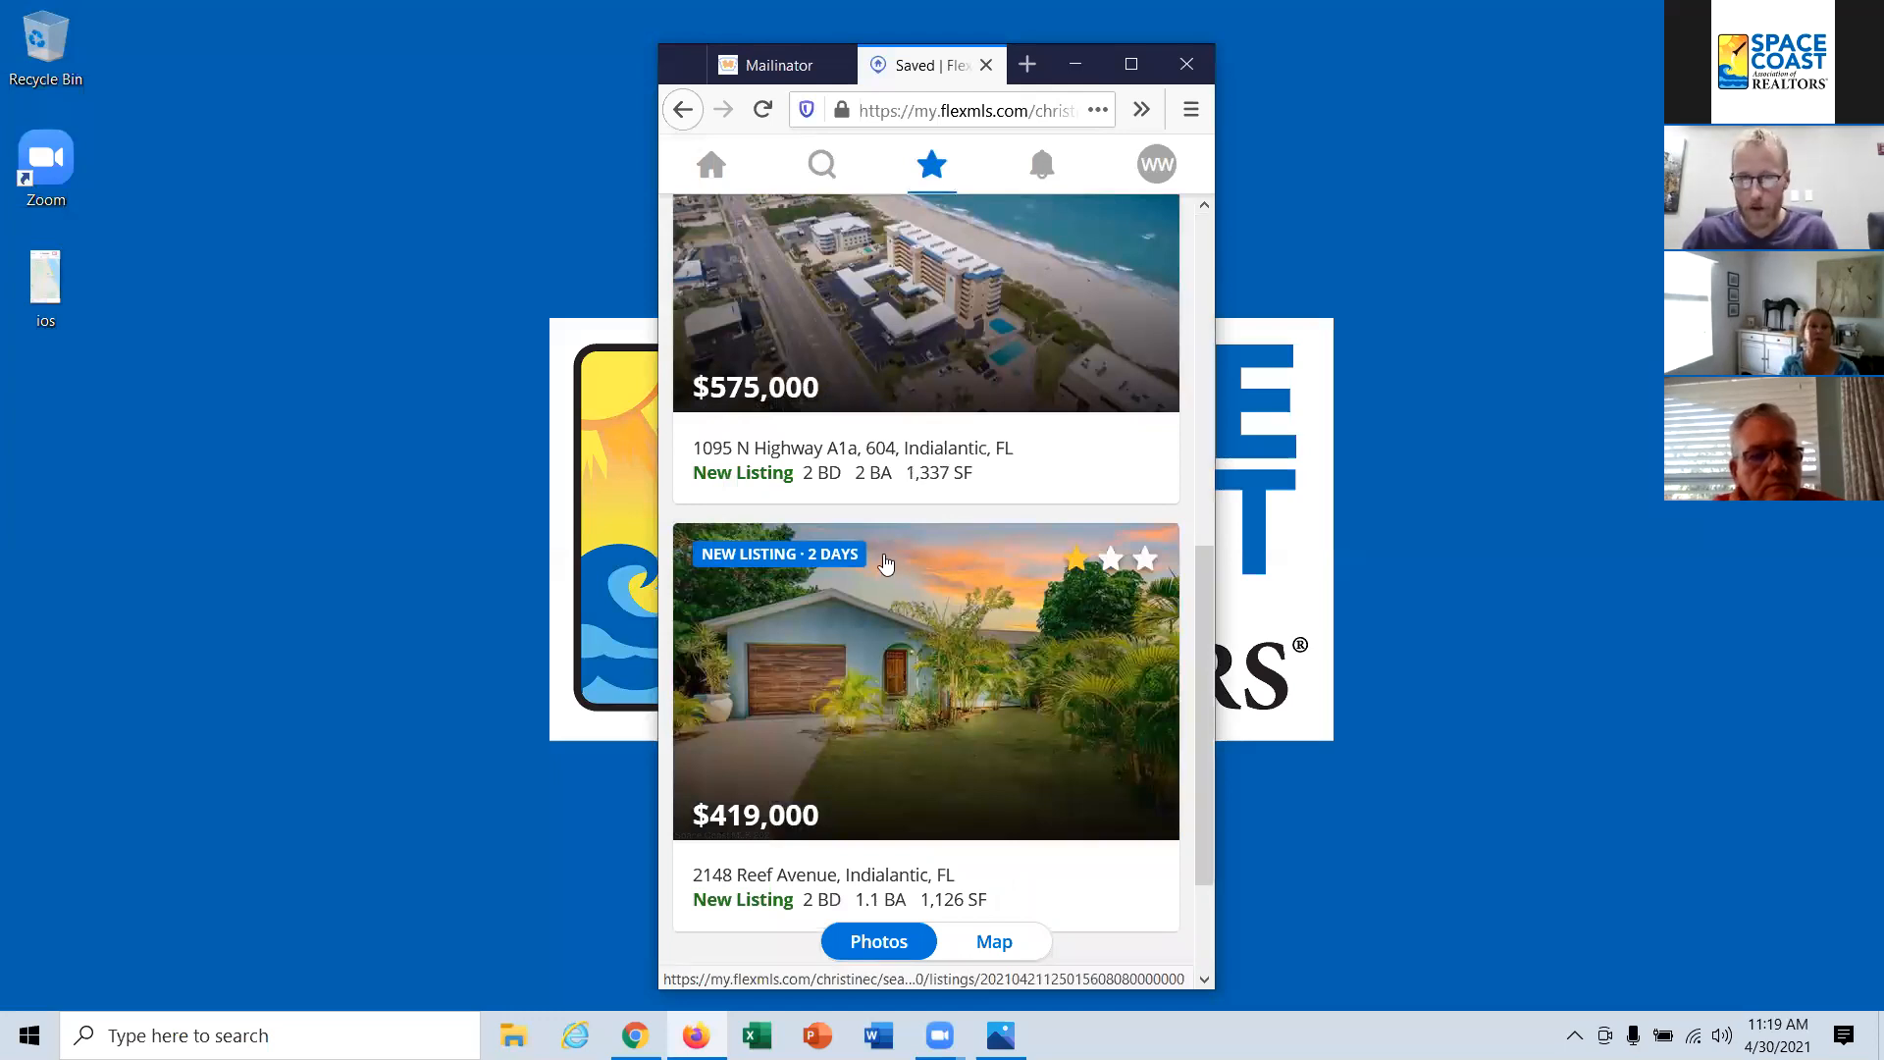
pyautogui.scroll(7, 911, 600)
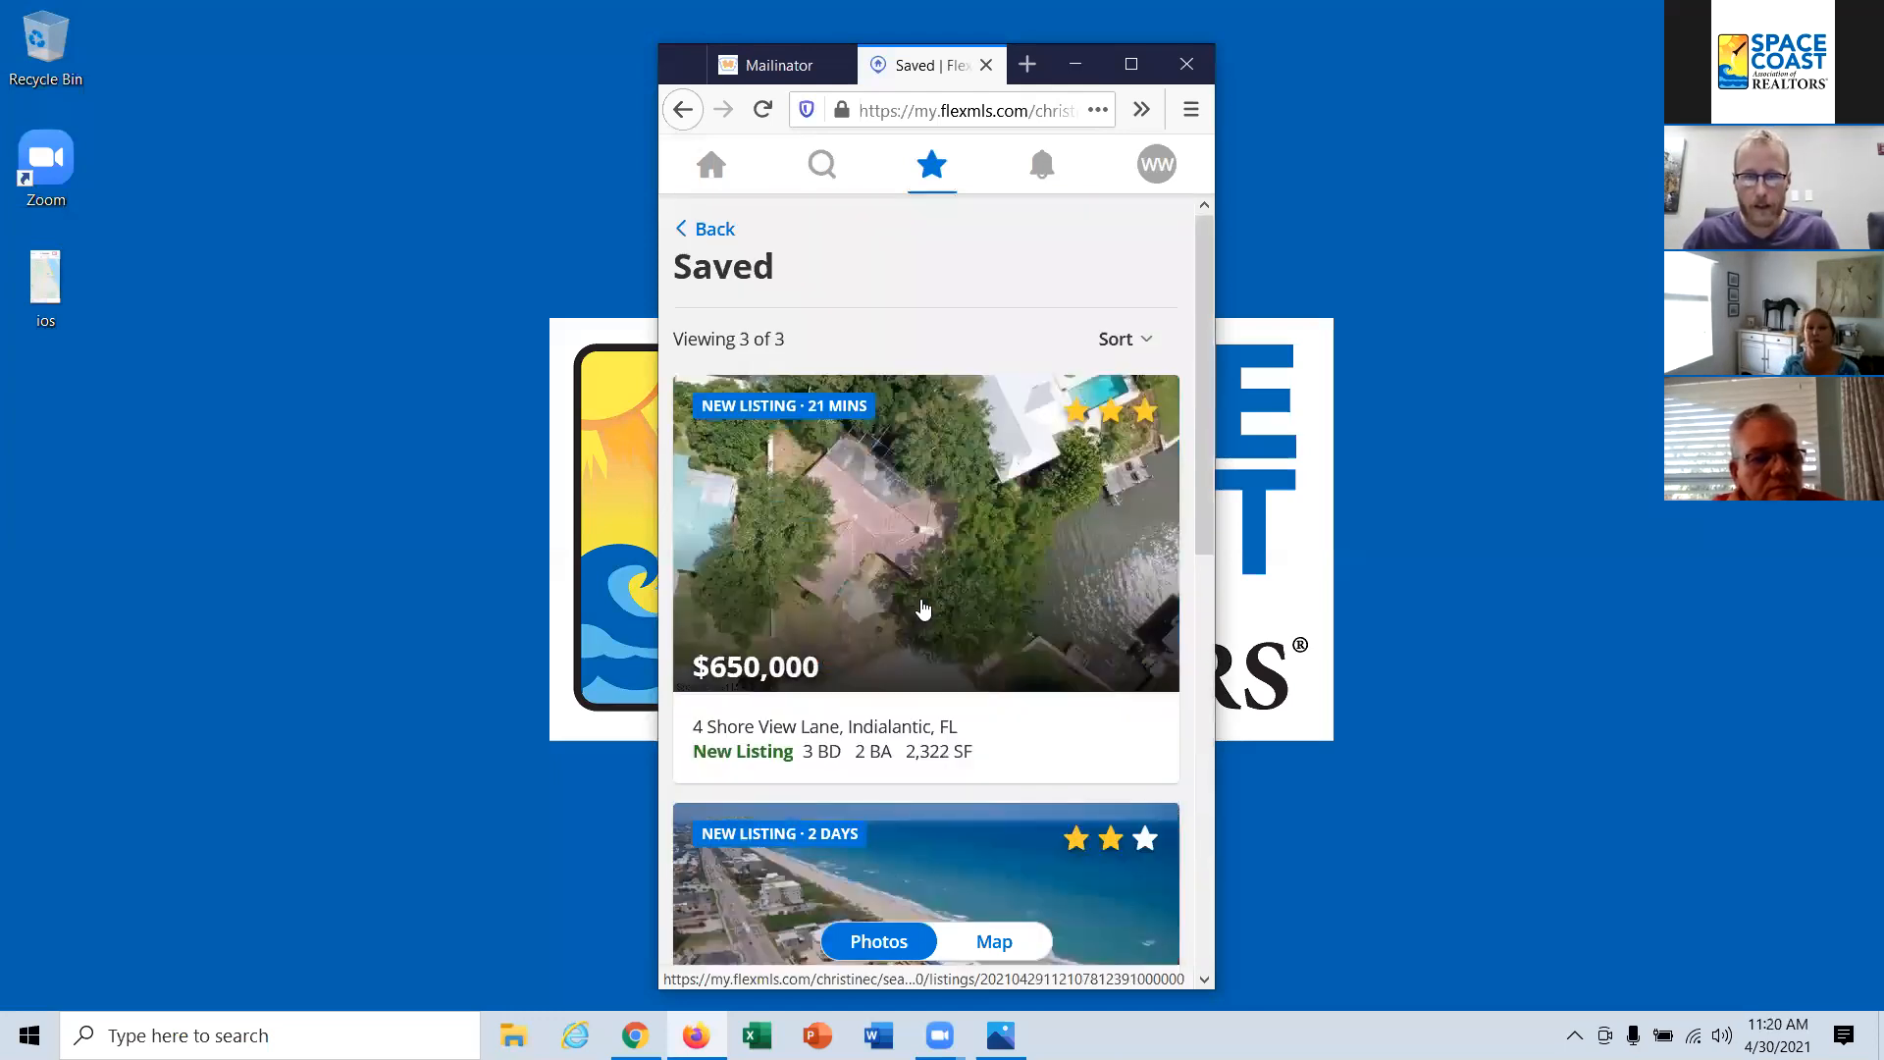
# Step: Go back to the saved items overview, open the hidden listings and look through them
pyautogui.click(726, 230)
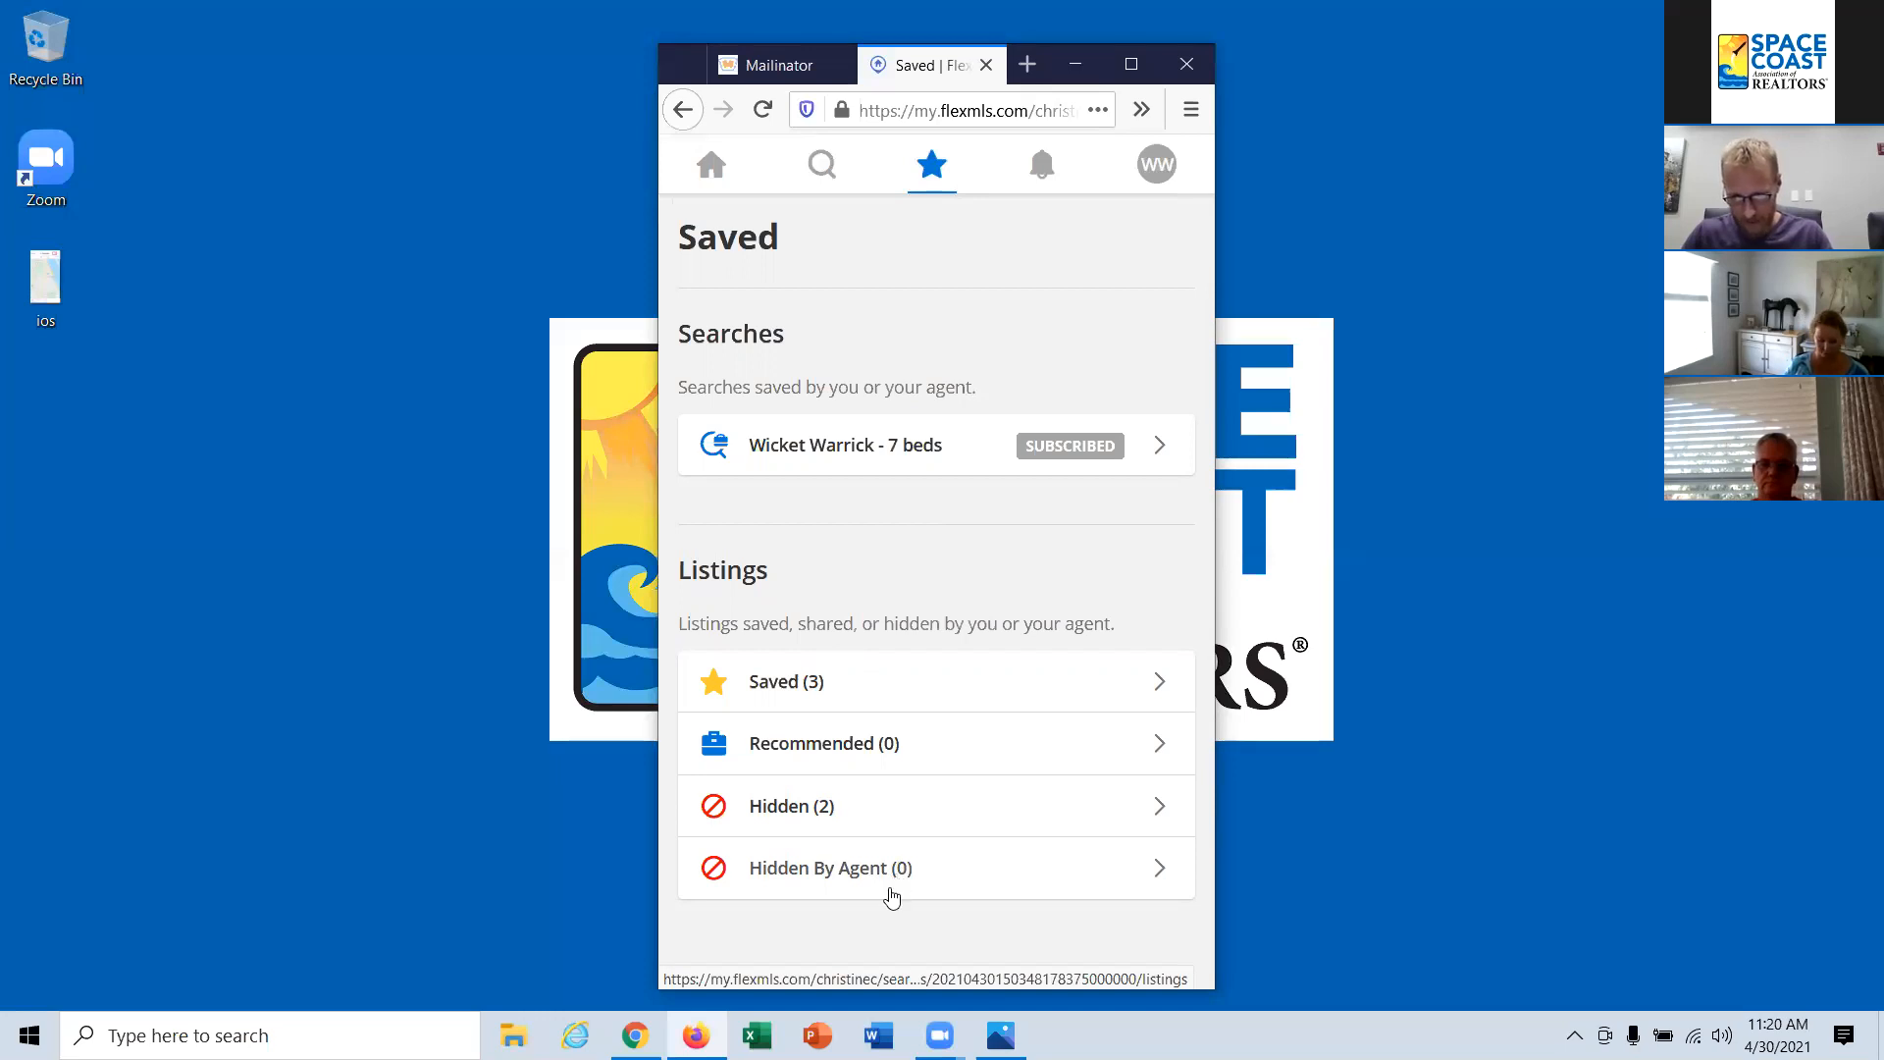
pyautogui.click(857, 813)
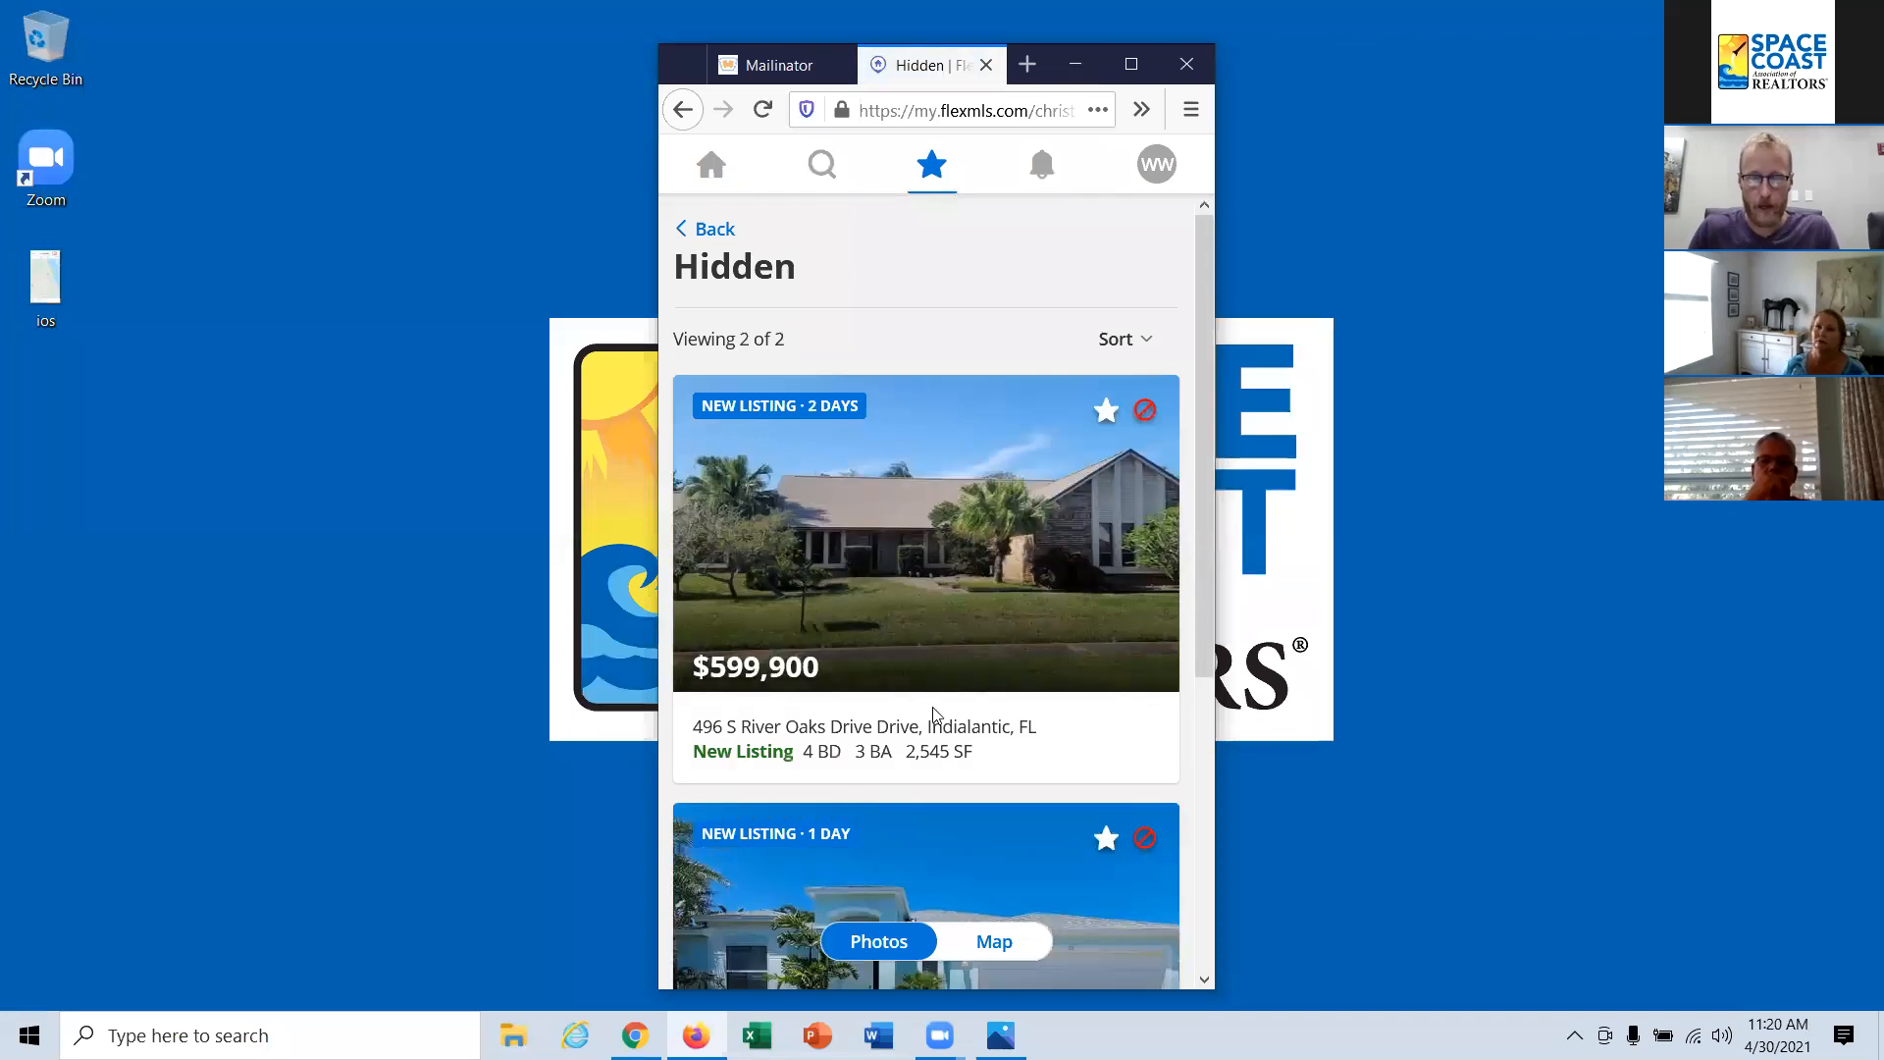
pyautogui.scroll(-2, 934, 717)
pyautogui.scroll(1, 934, 717)
pyautogui.scroll(1, 934, 716)
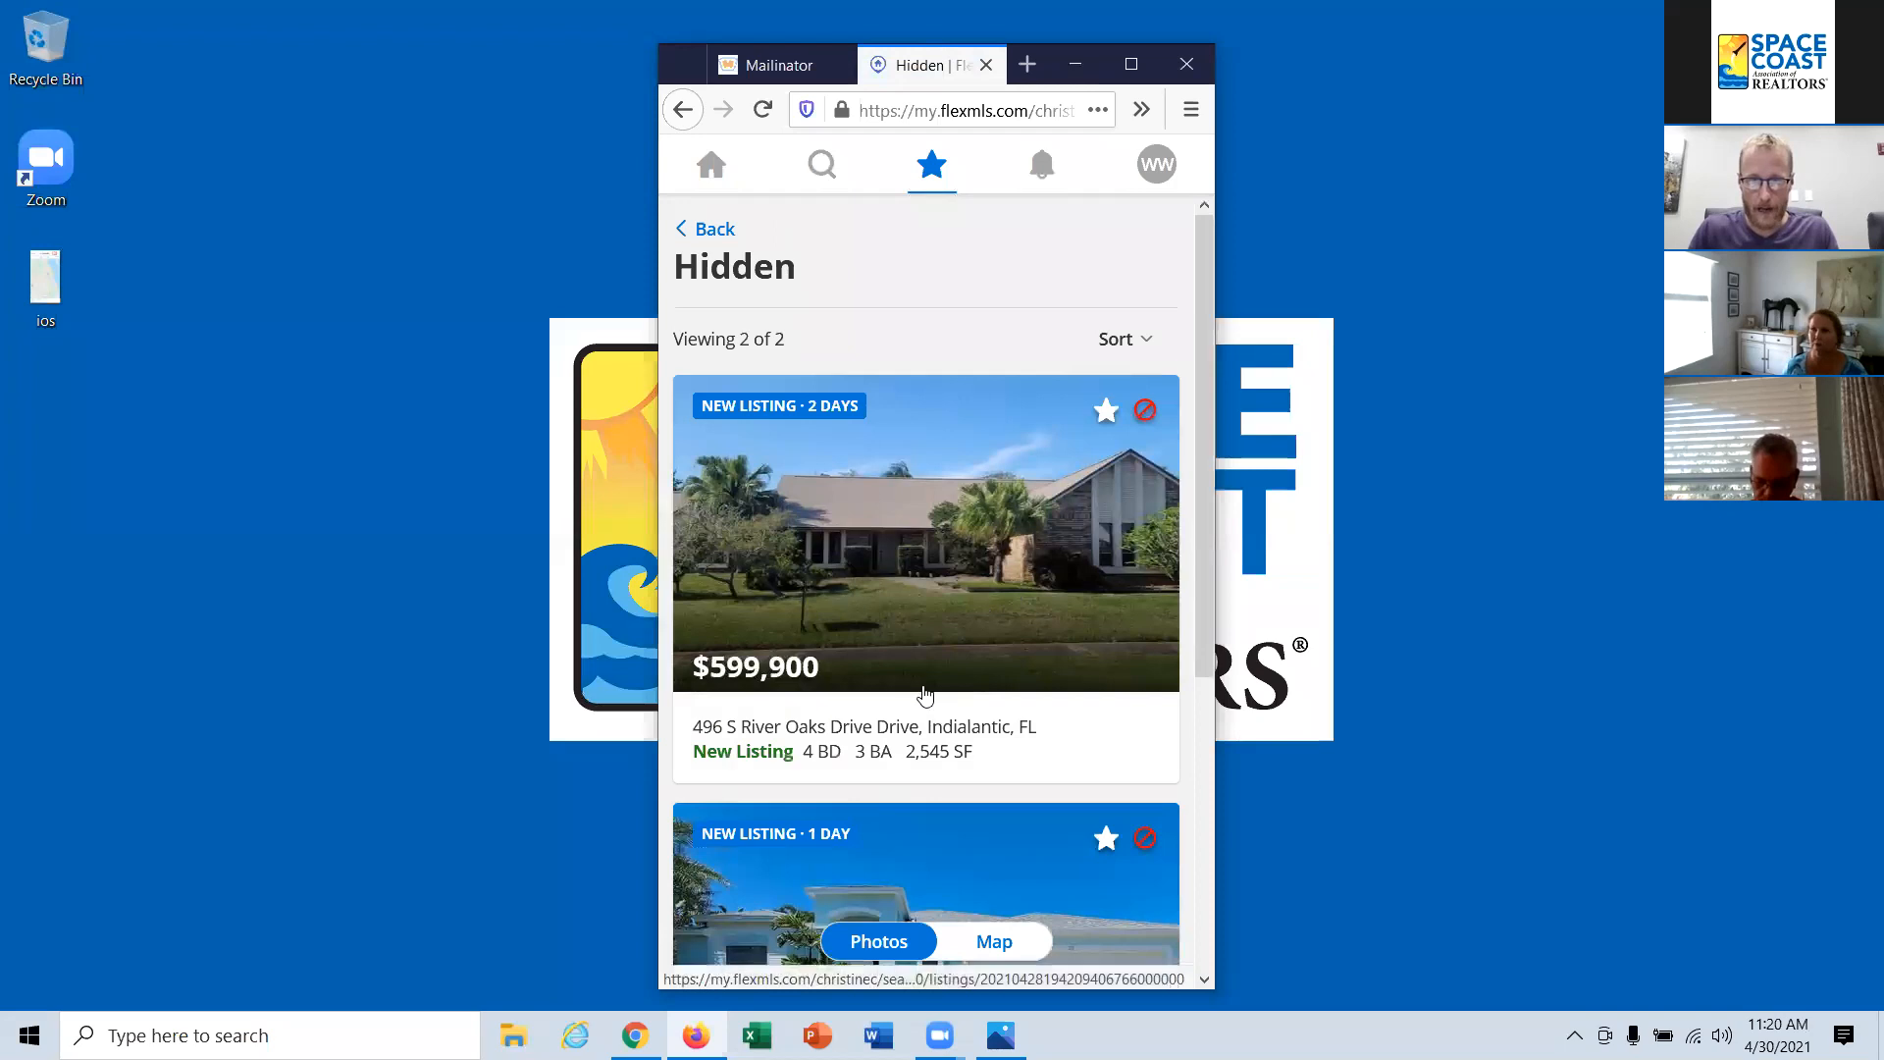
pyautogui.scroll(-4, 986, 574)
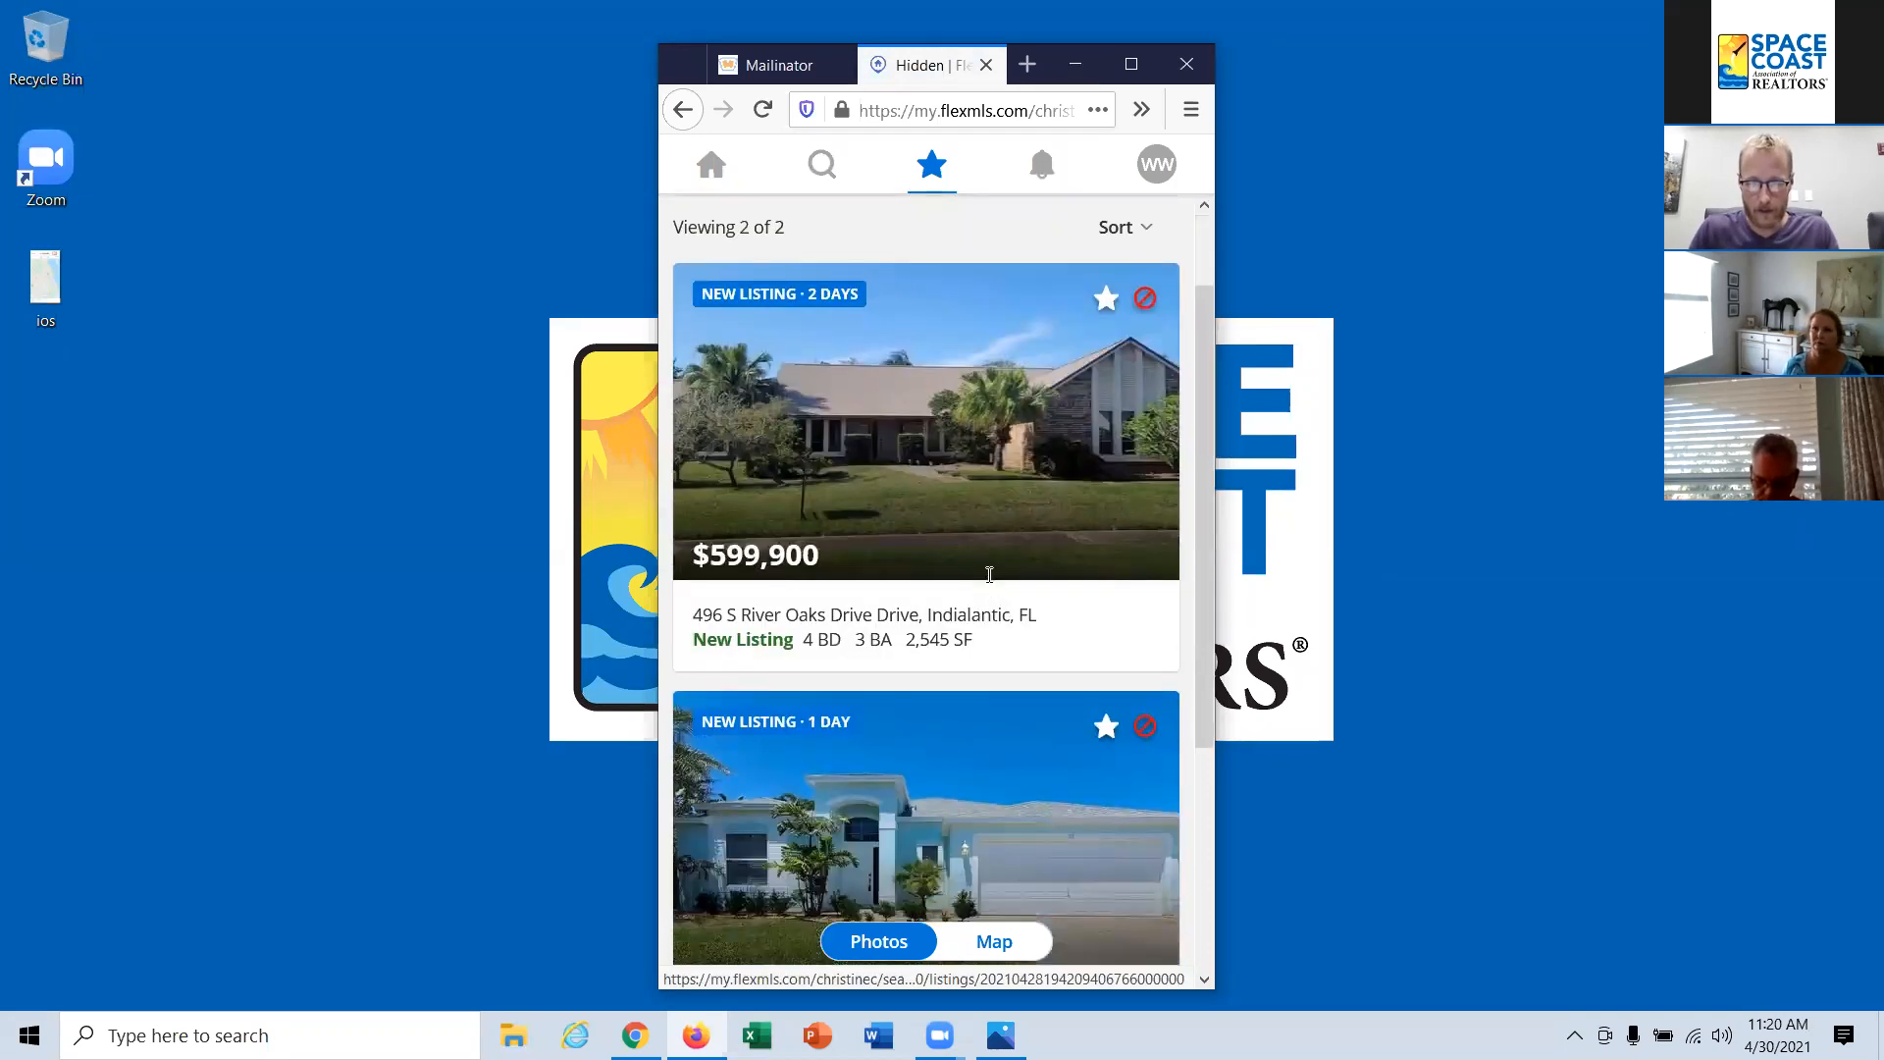
pyautogui.scroll(2, 993, 589)
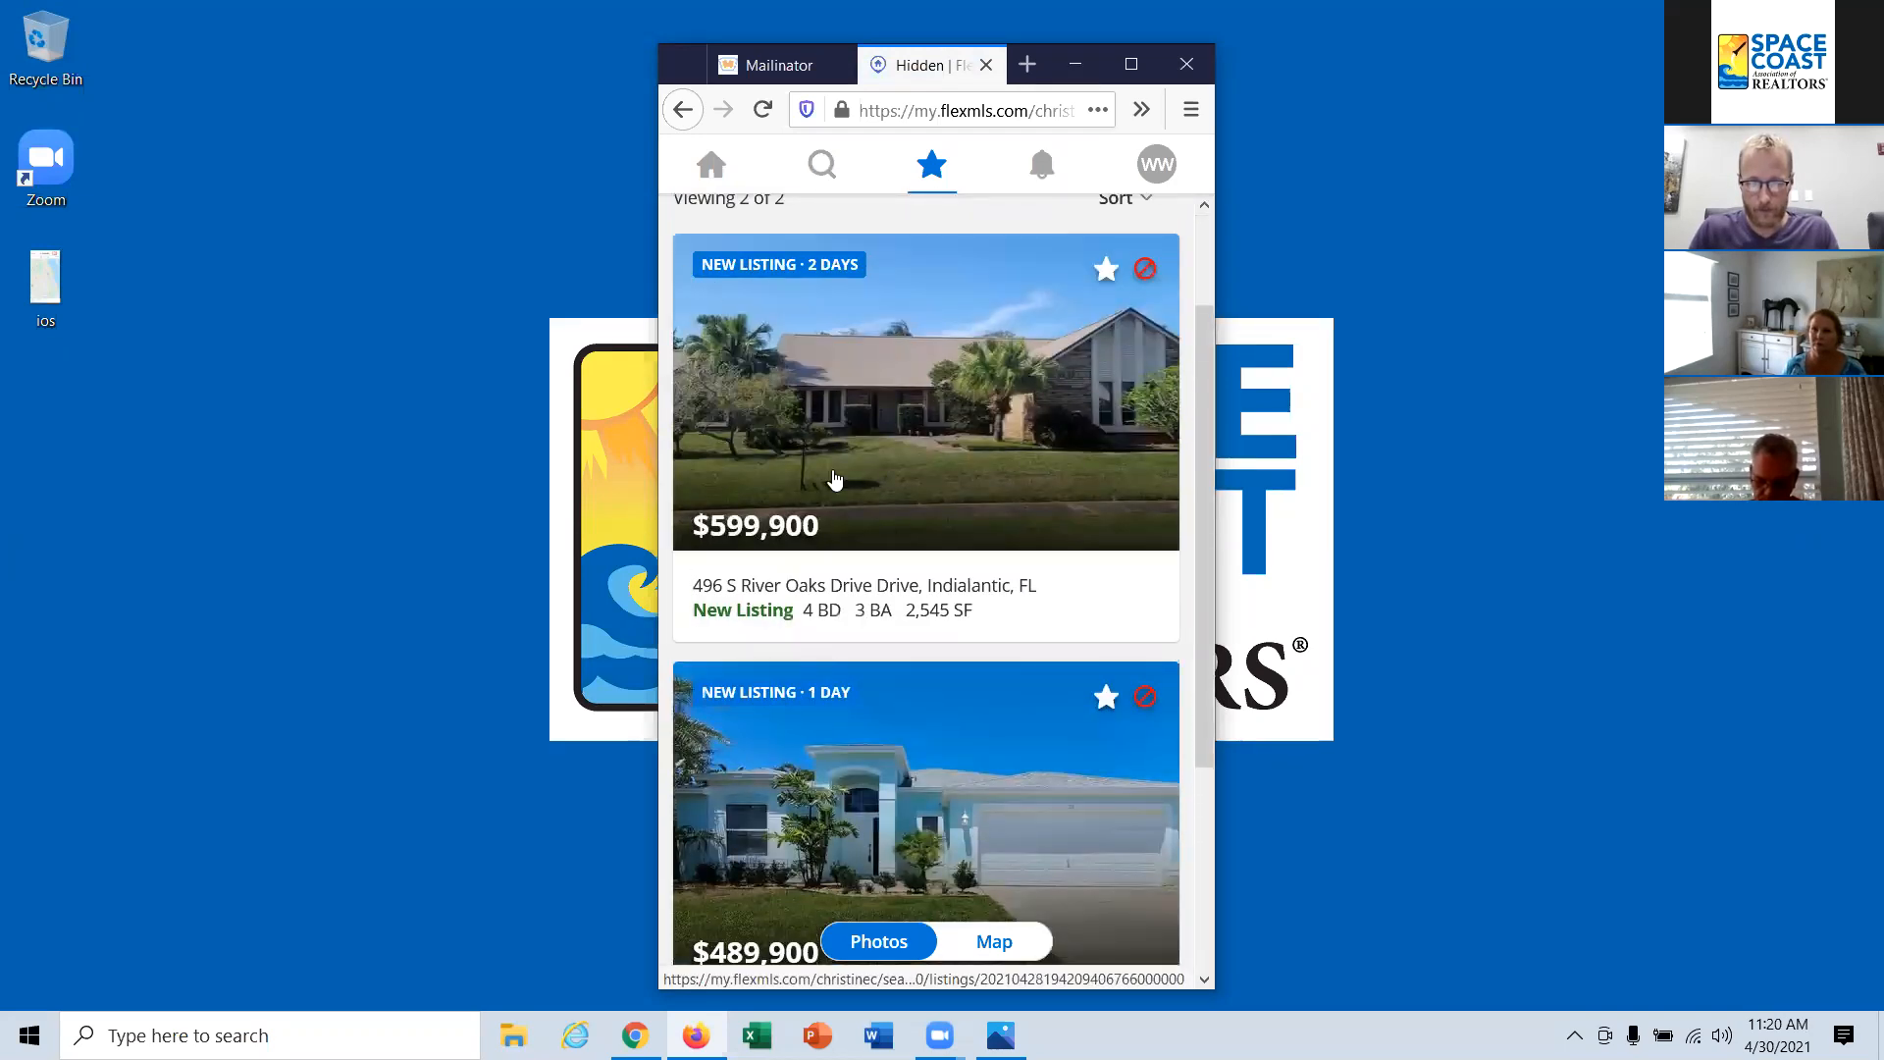
pyautogui.scroll(2, 837, 484)
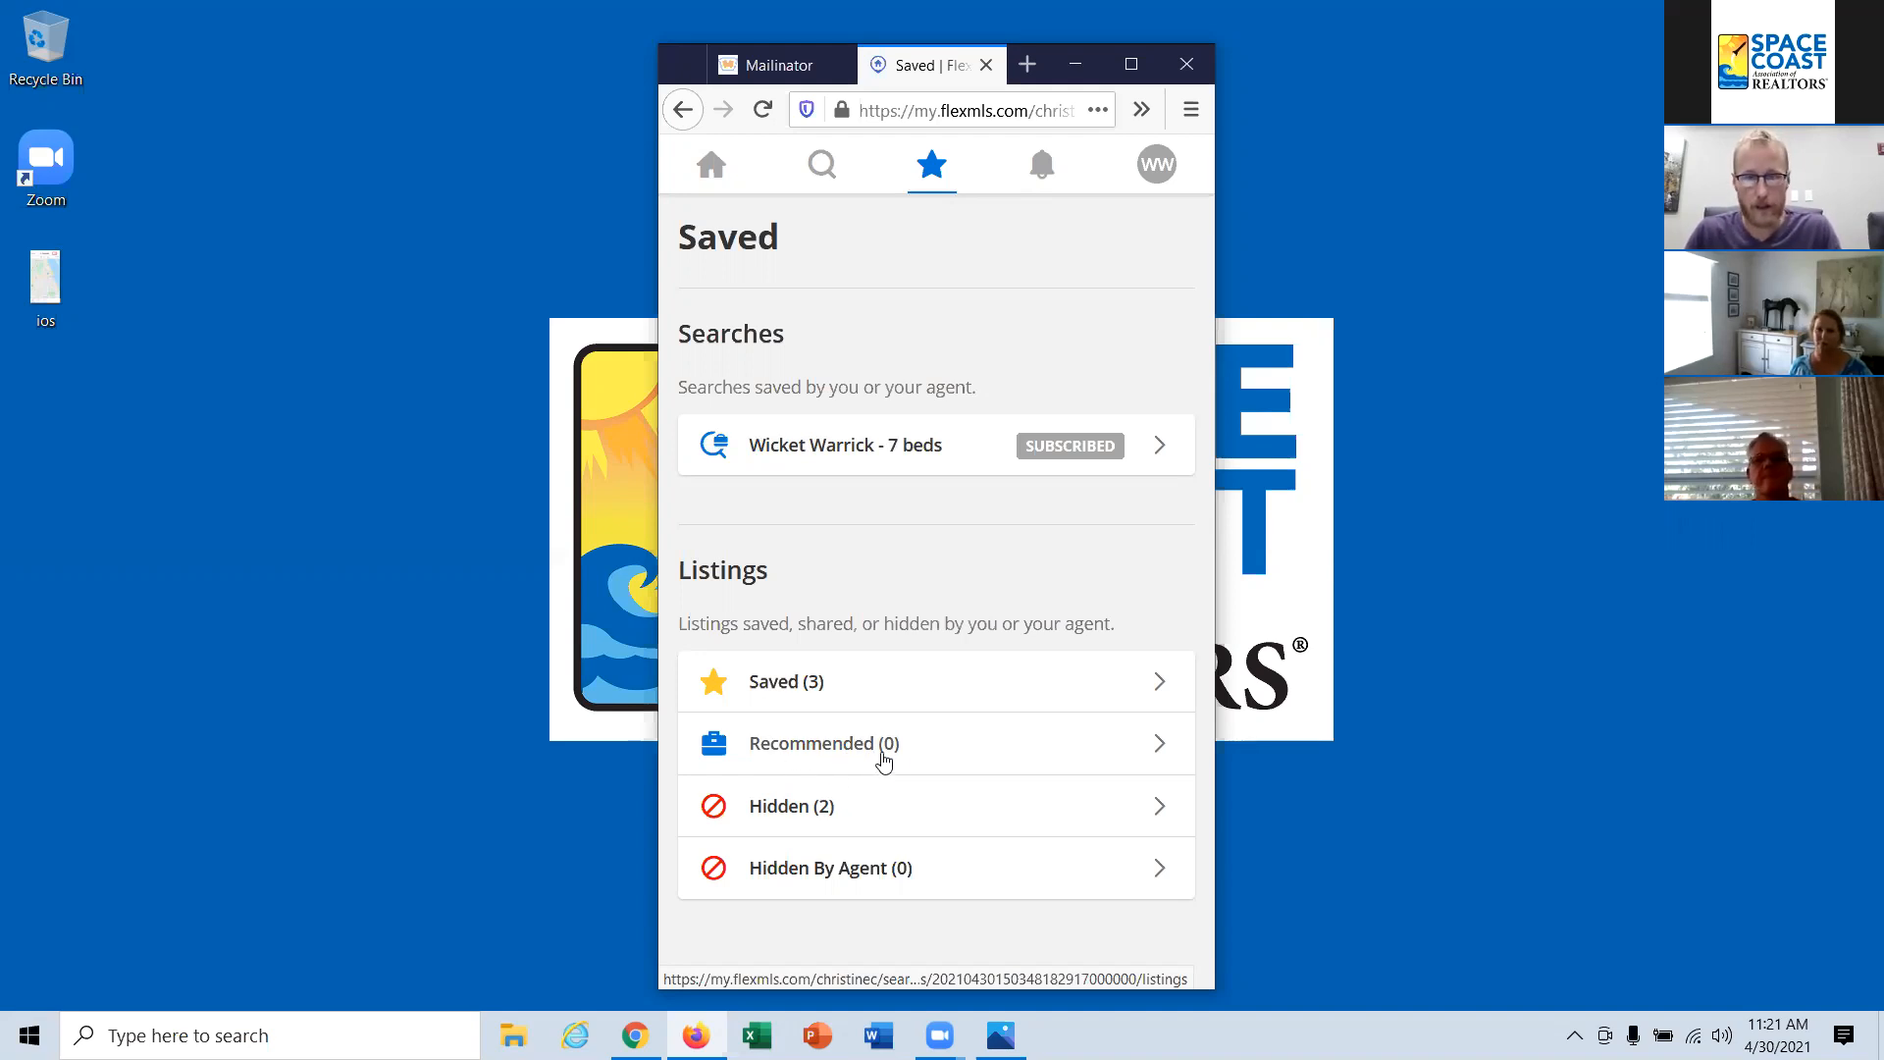
# Step: Check the news feed, view the subscribed 7-bed saved search, and go back to the news feed
pyautogui.click(1043, 167)
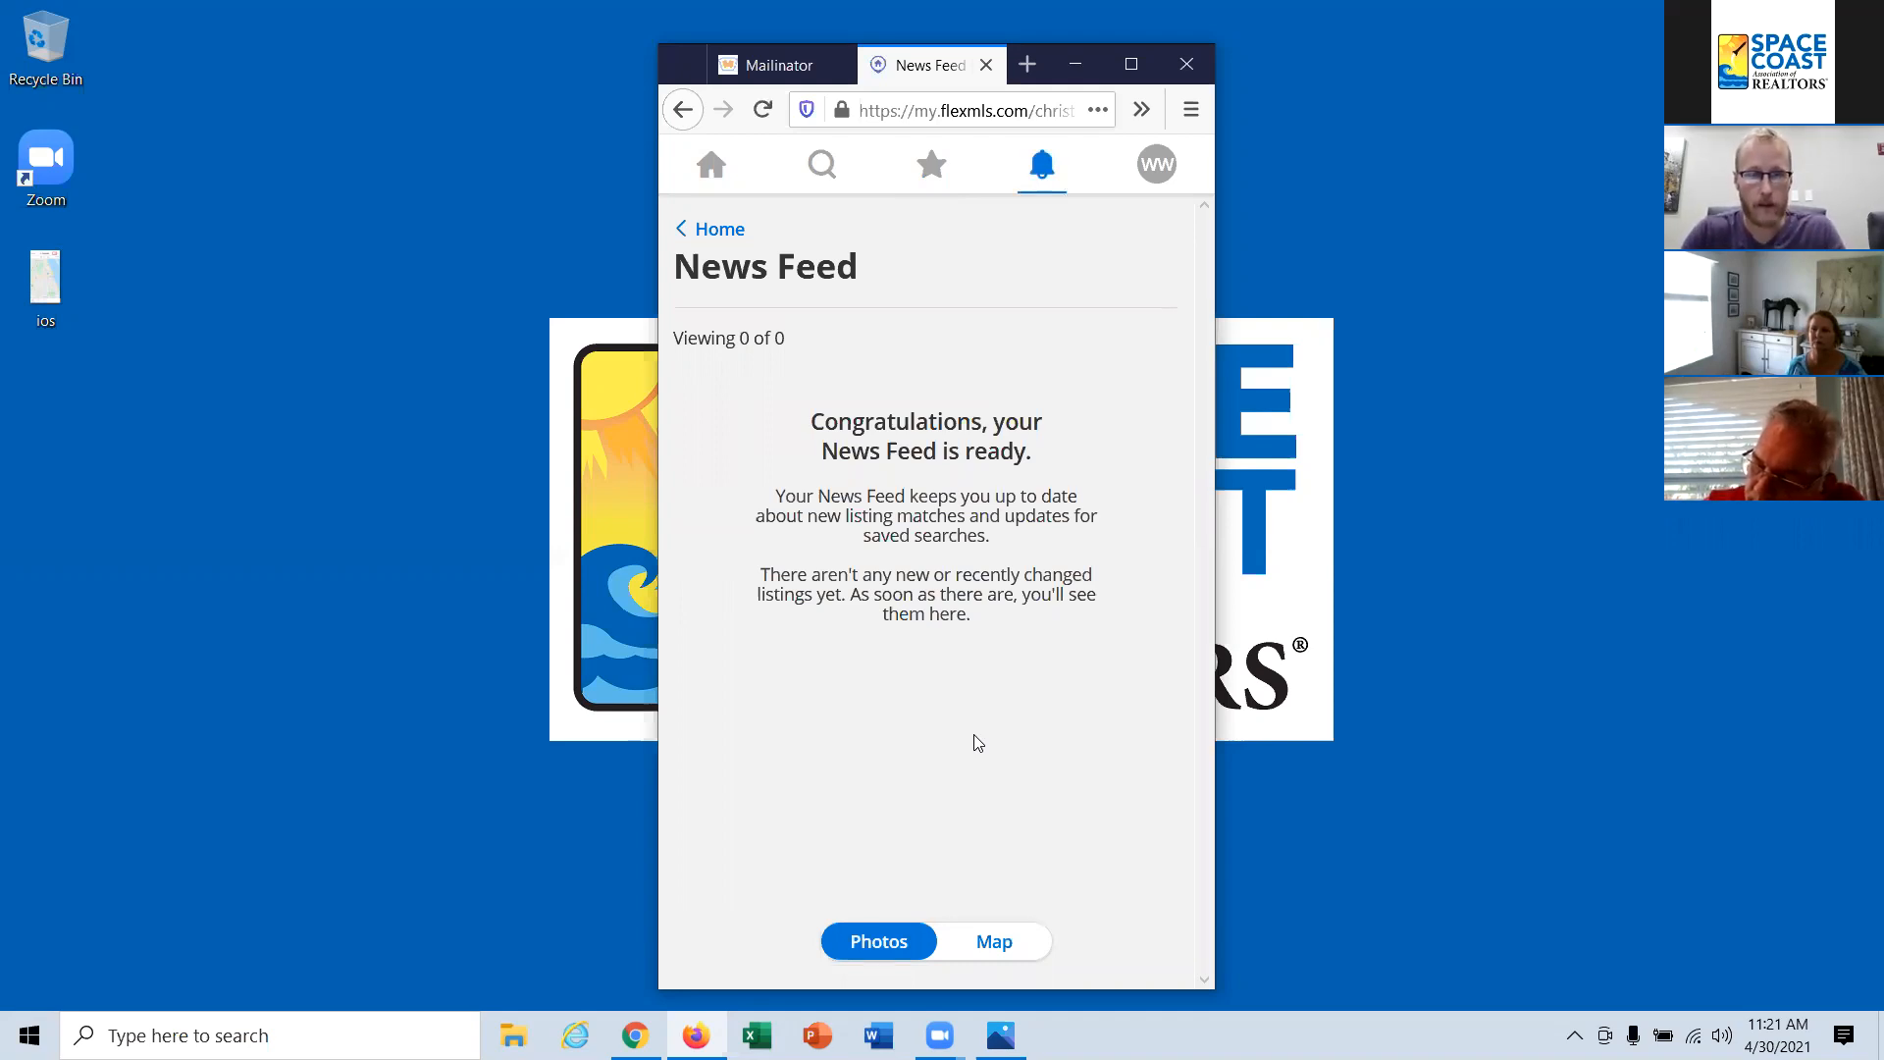
pyautogui.click(932, 172)
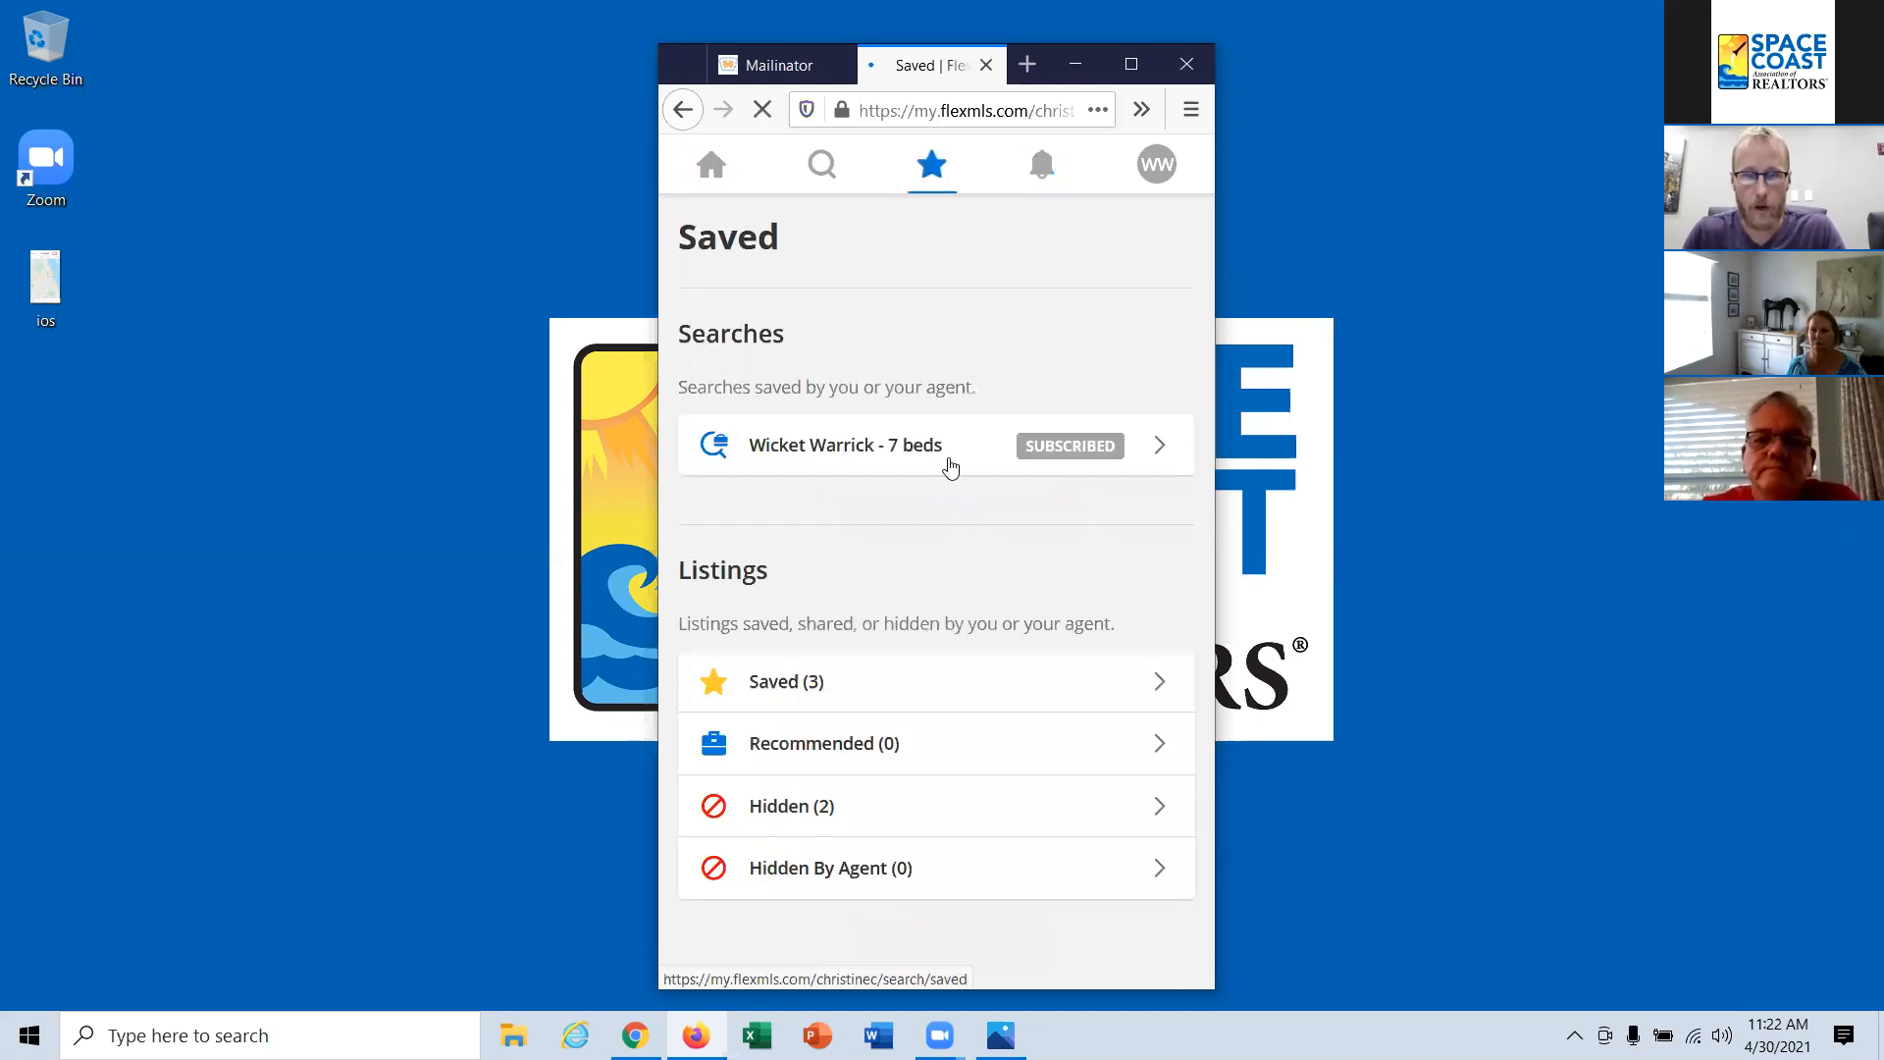
pyautogui.click(911, 450)
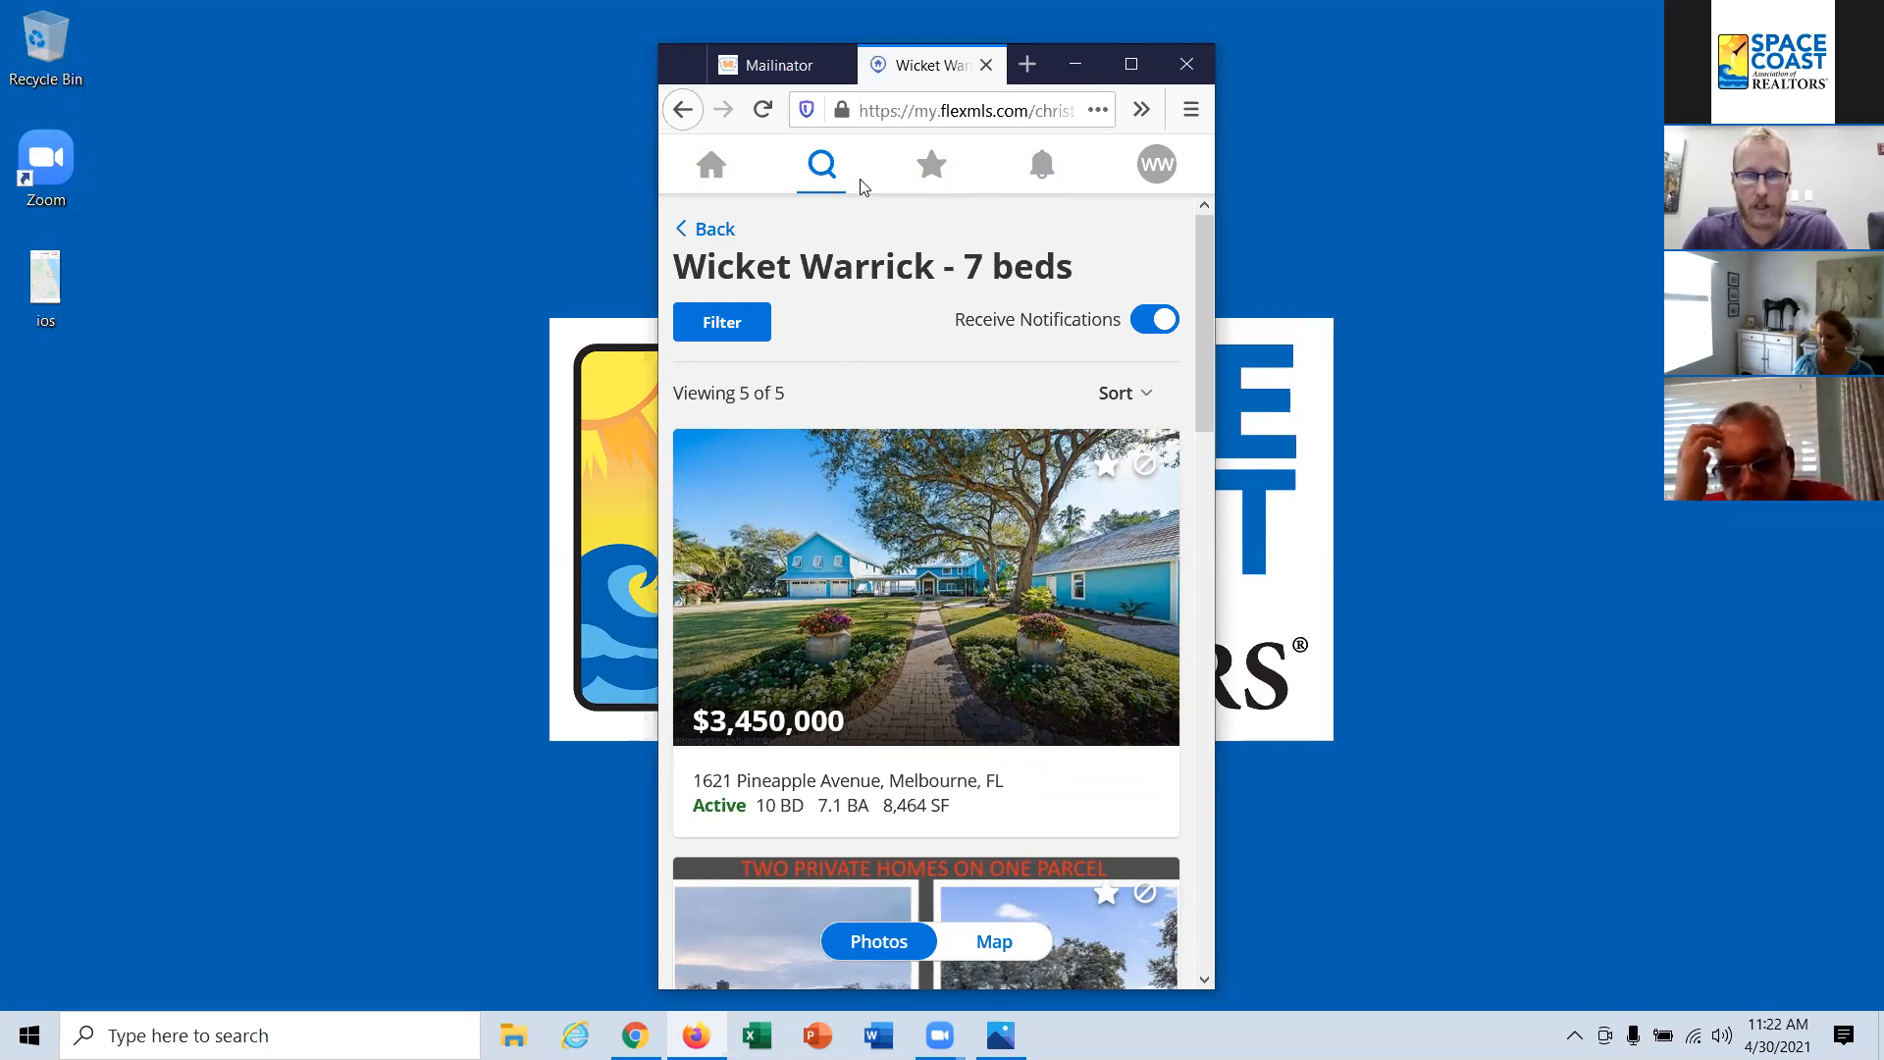
pyautogui.click(1044, 173)
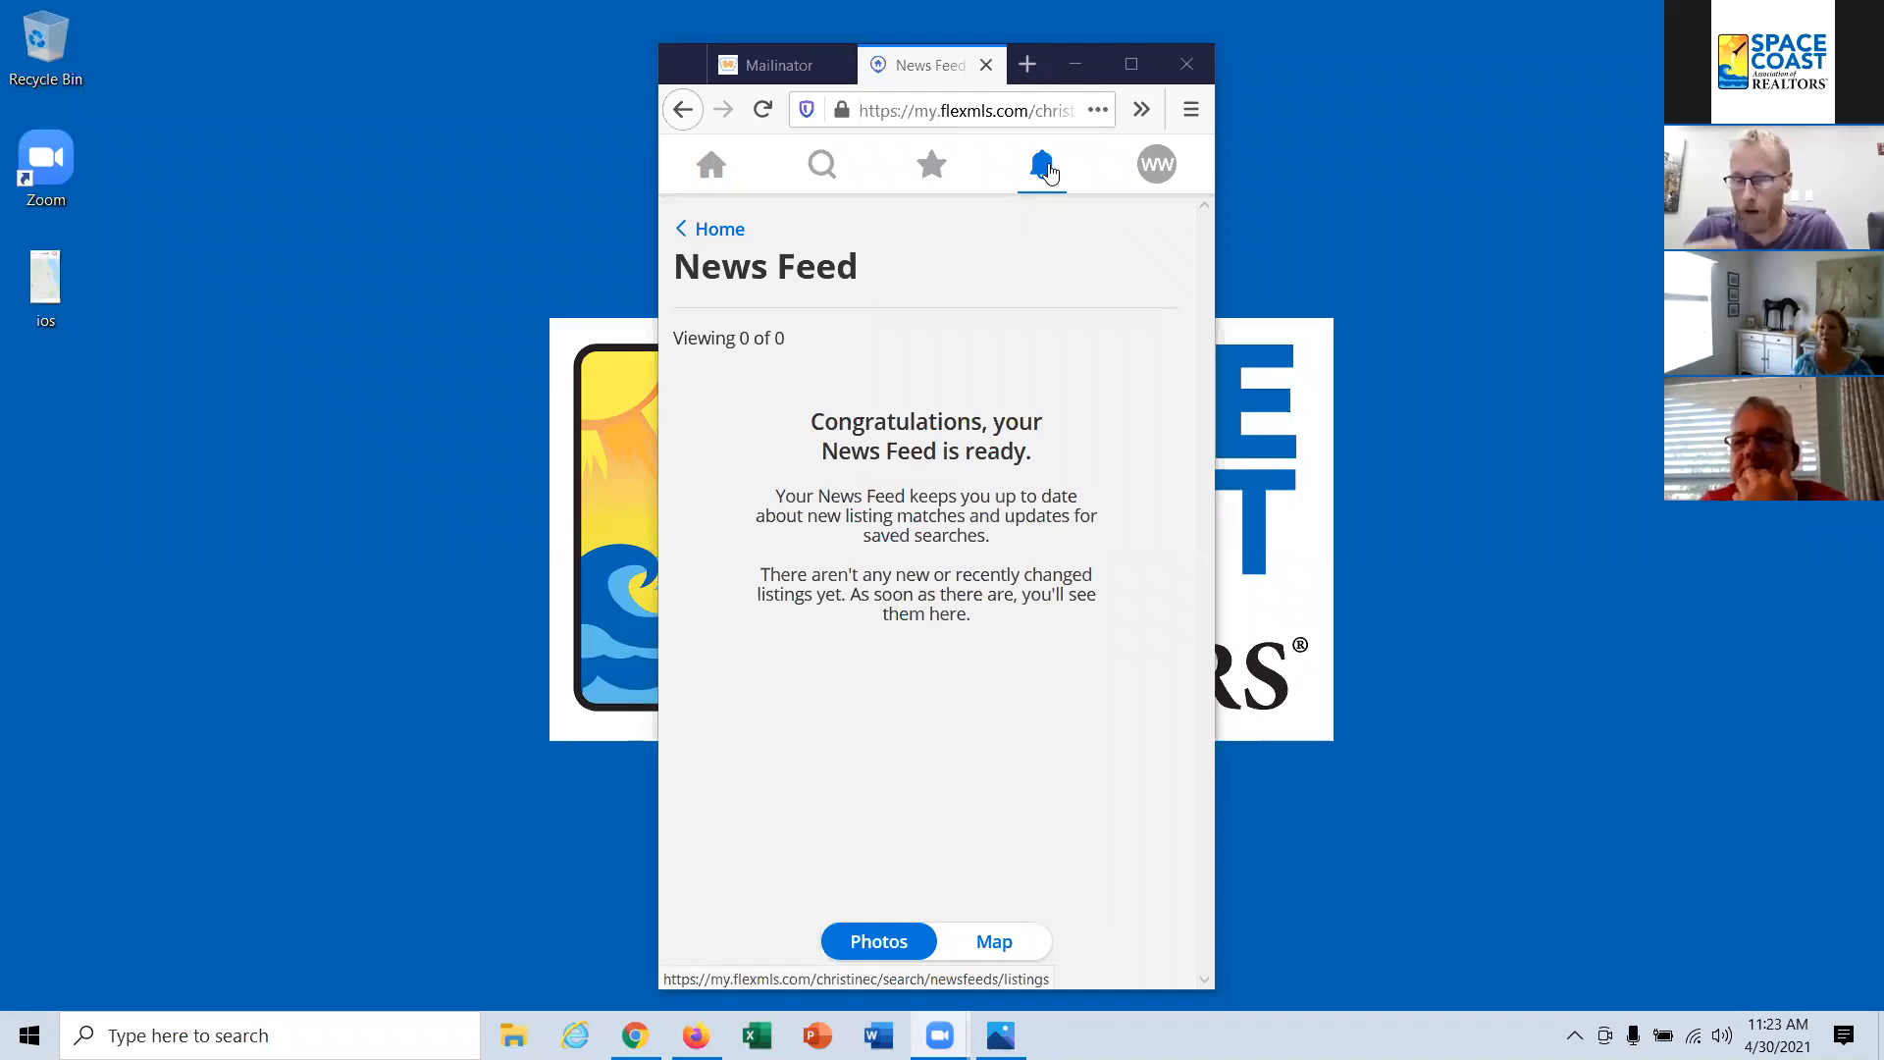
pyautogui.click(1048, 172)
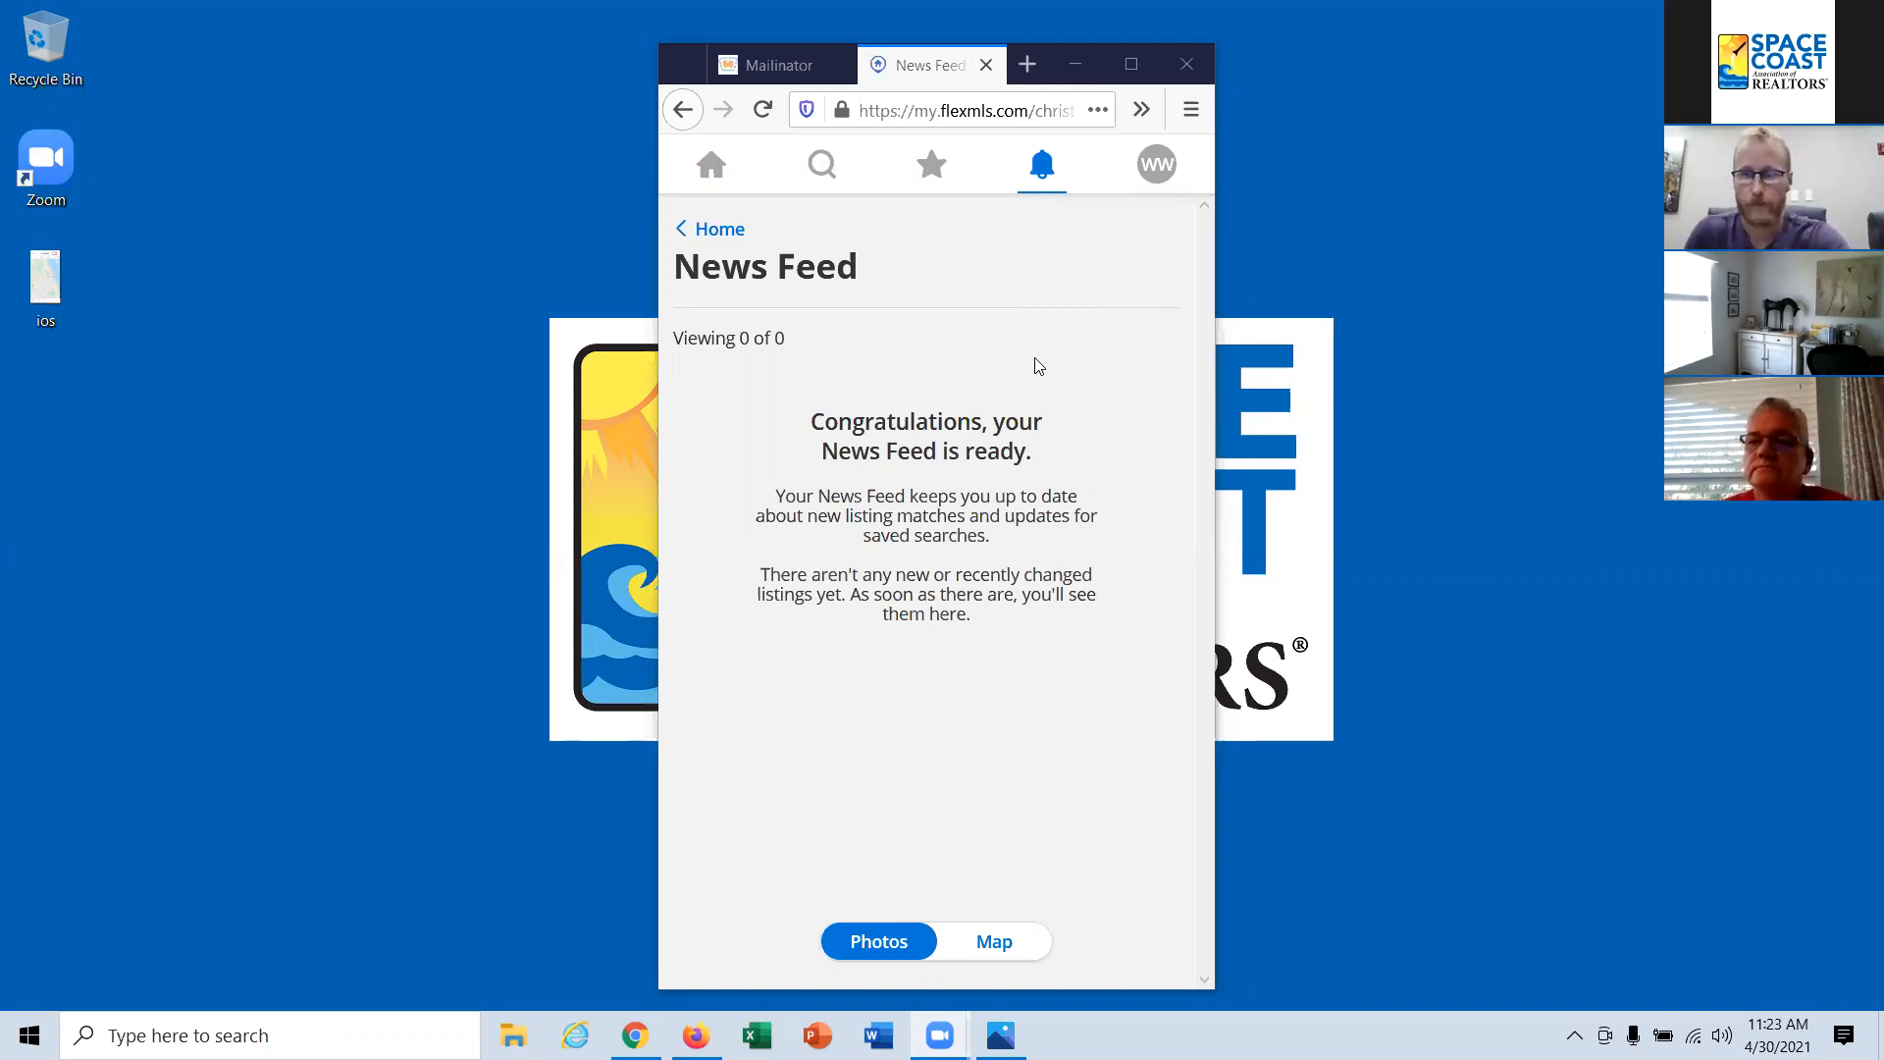
# Step: Open the client's profile and review the password, email notification and privacy settings, then return to the news feed and view the account options
pyautogui.click(1157, 167)
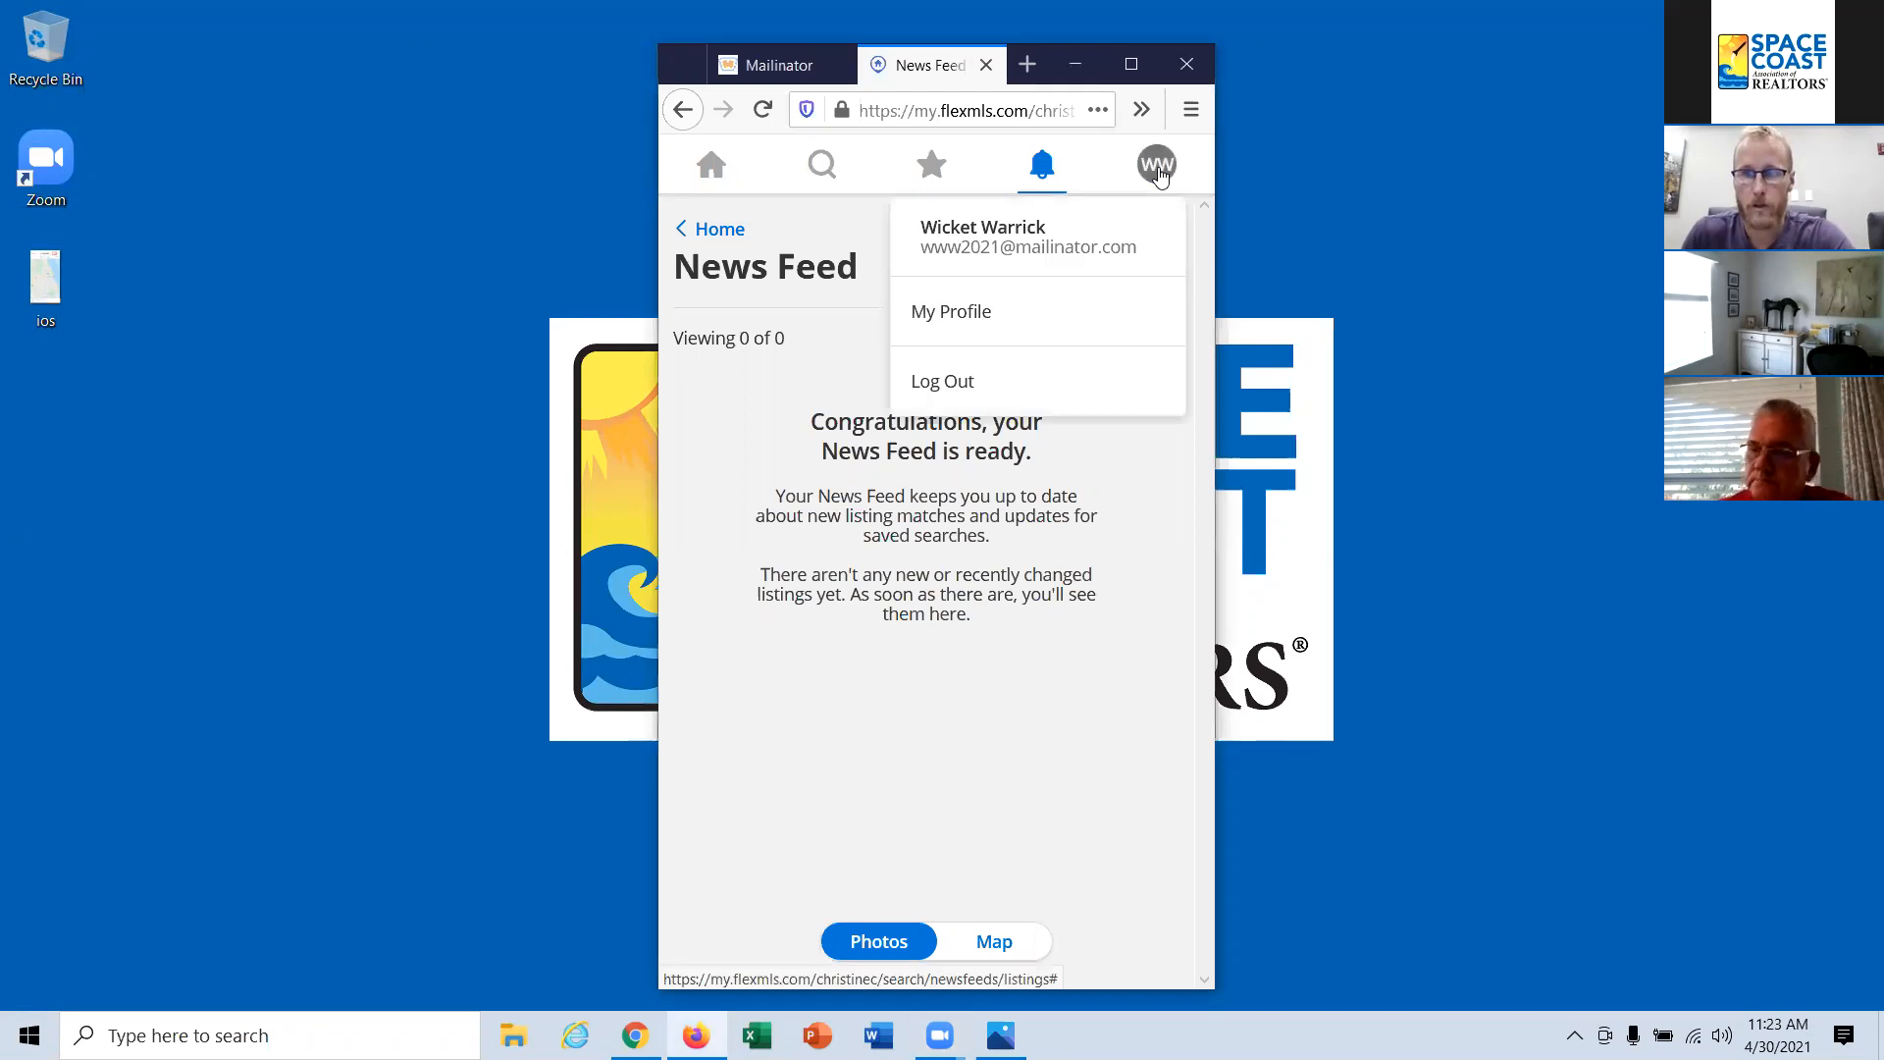
pyautogui.click(968, 312)
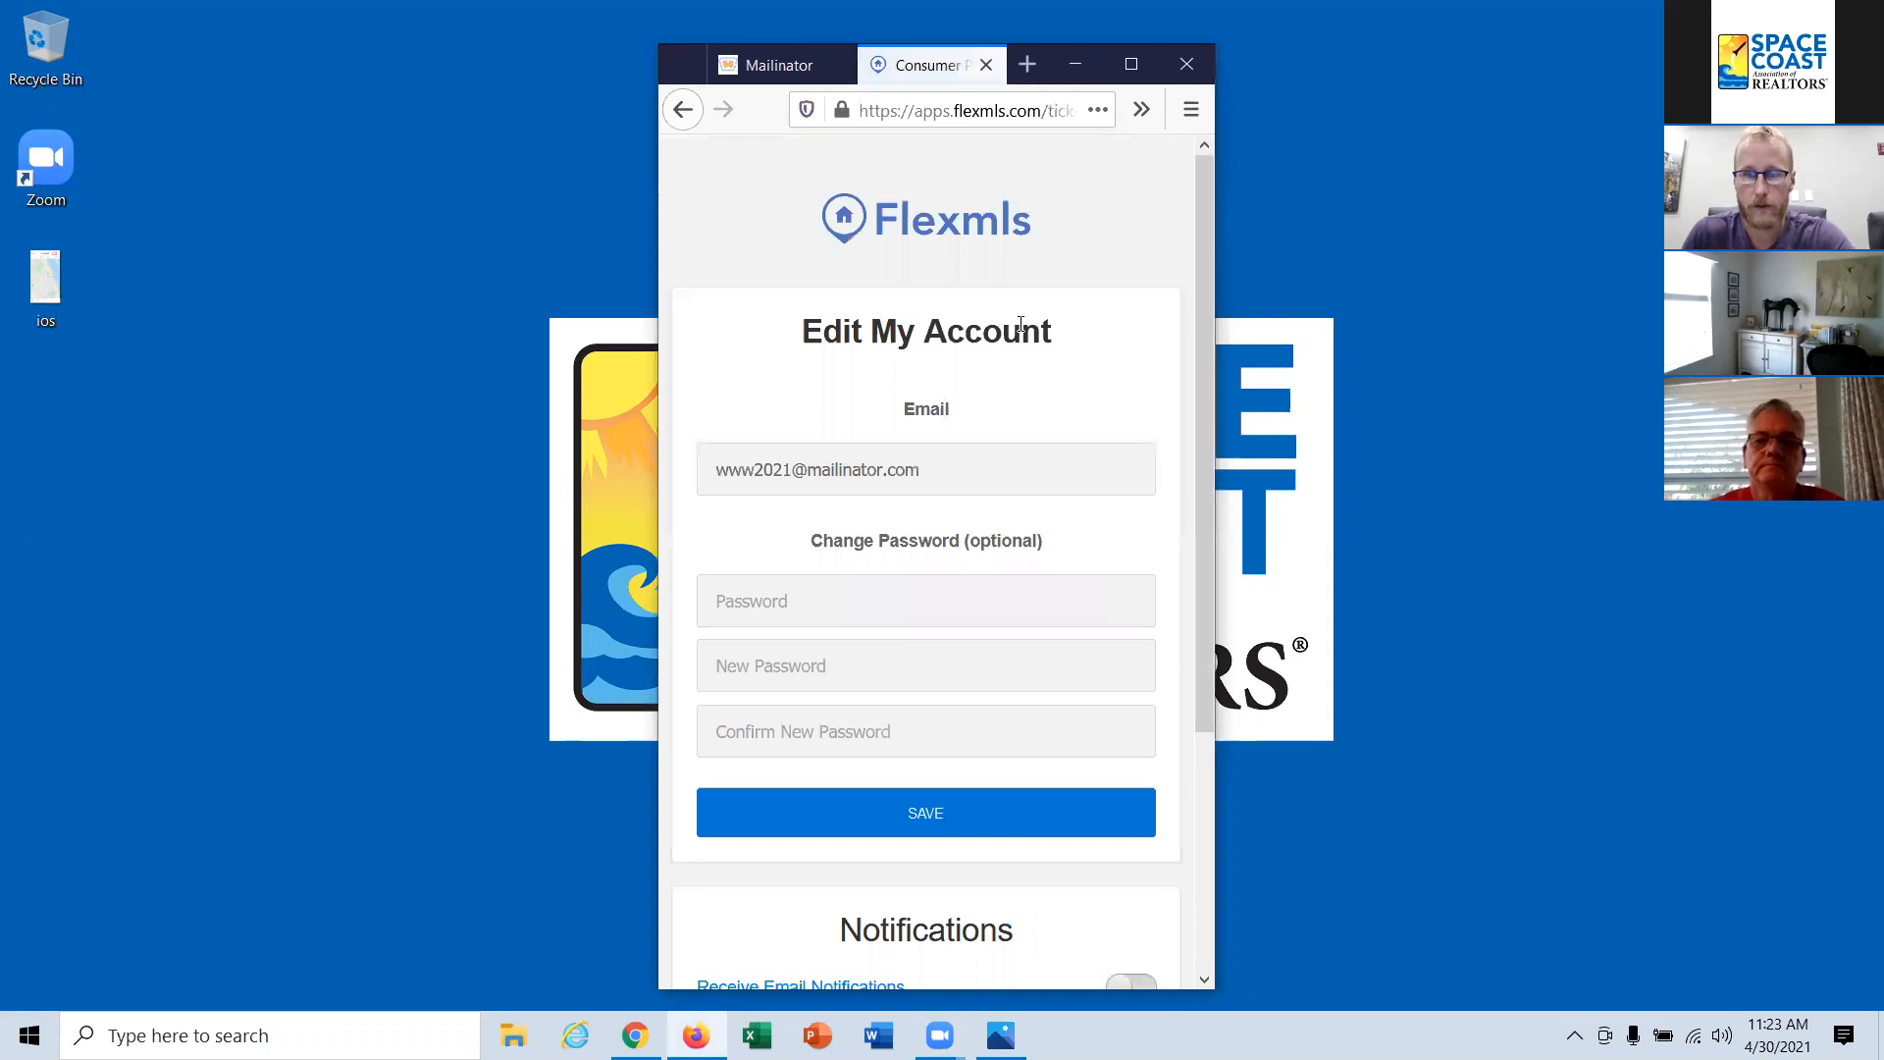
pyautogui.scroll(-2, 1009, 614)
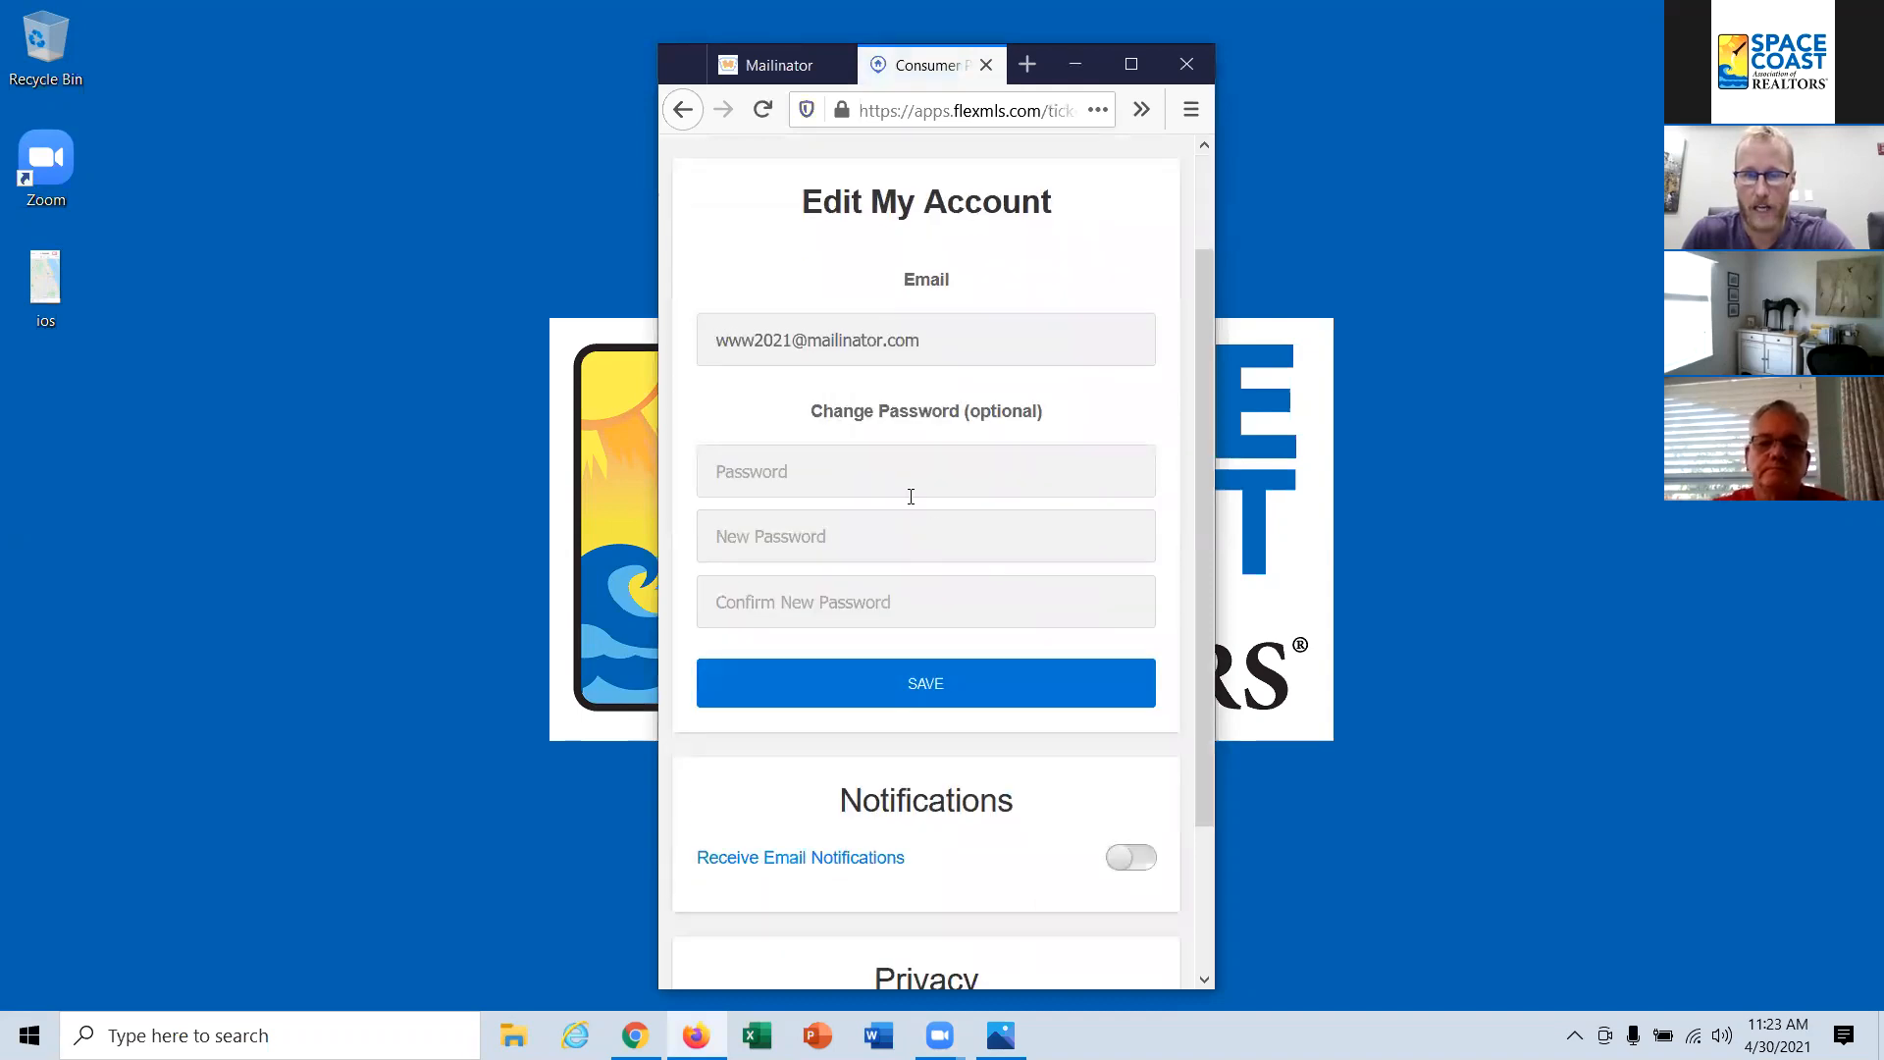
pyautogui.scroll(-2, 971, 618)
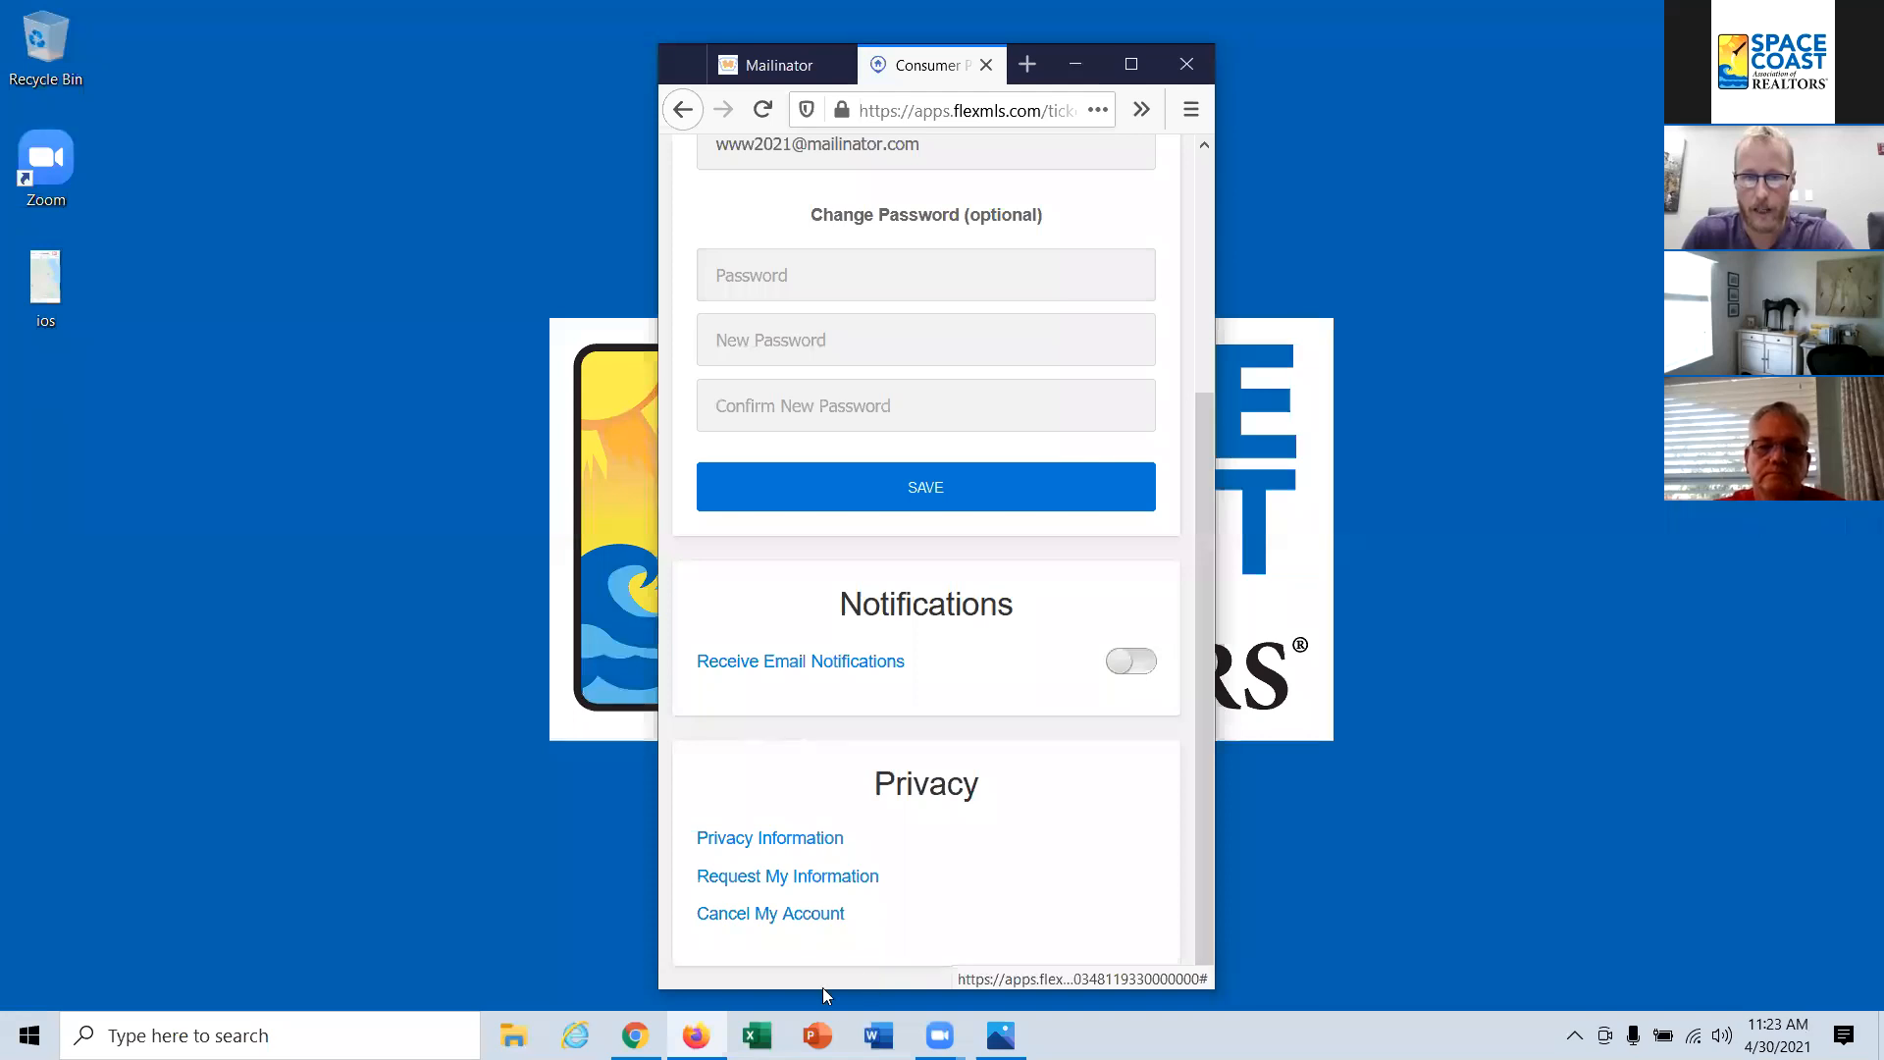
pyautogui.scroll(3, 824, 913)
pyautogui.scroll(-3, 818, 659)
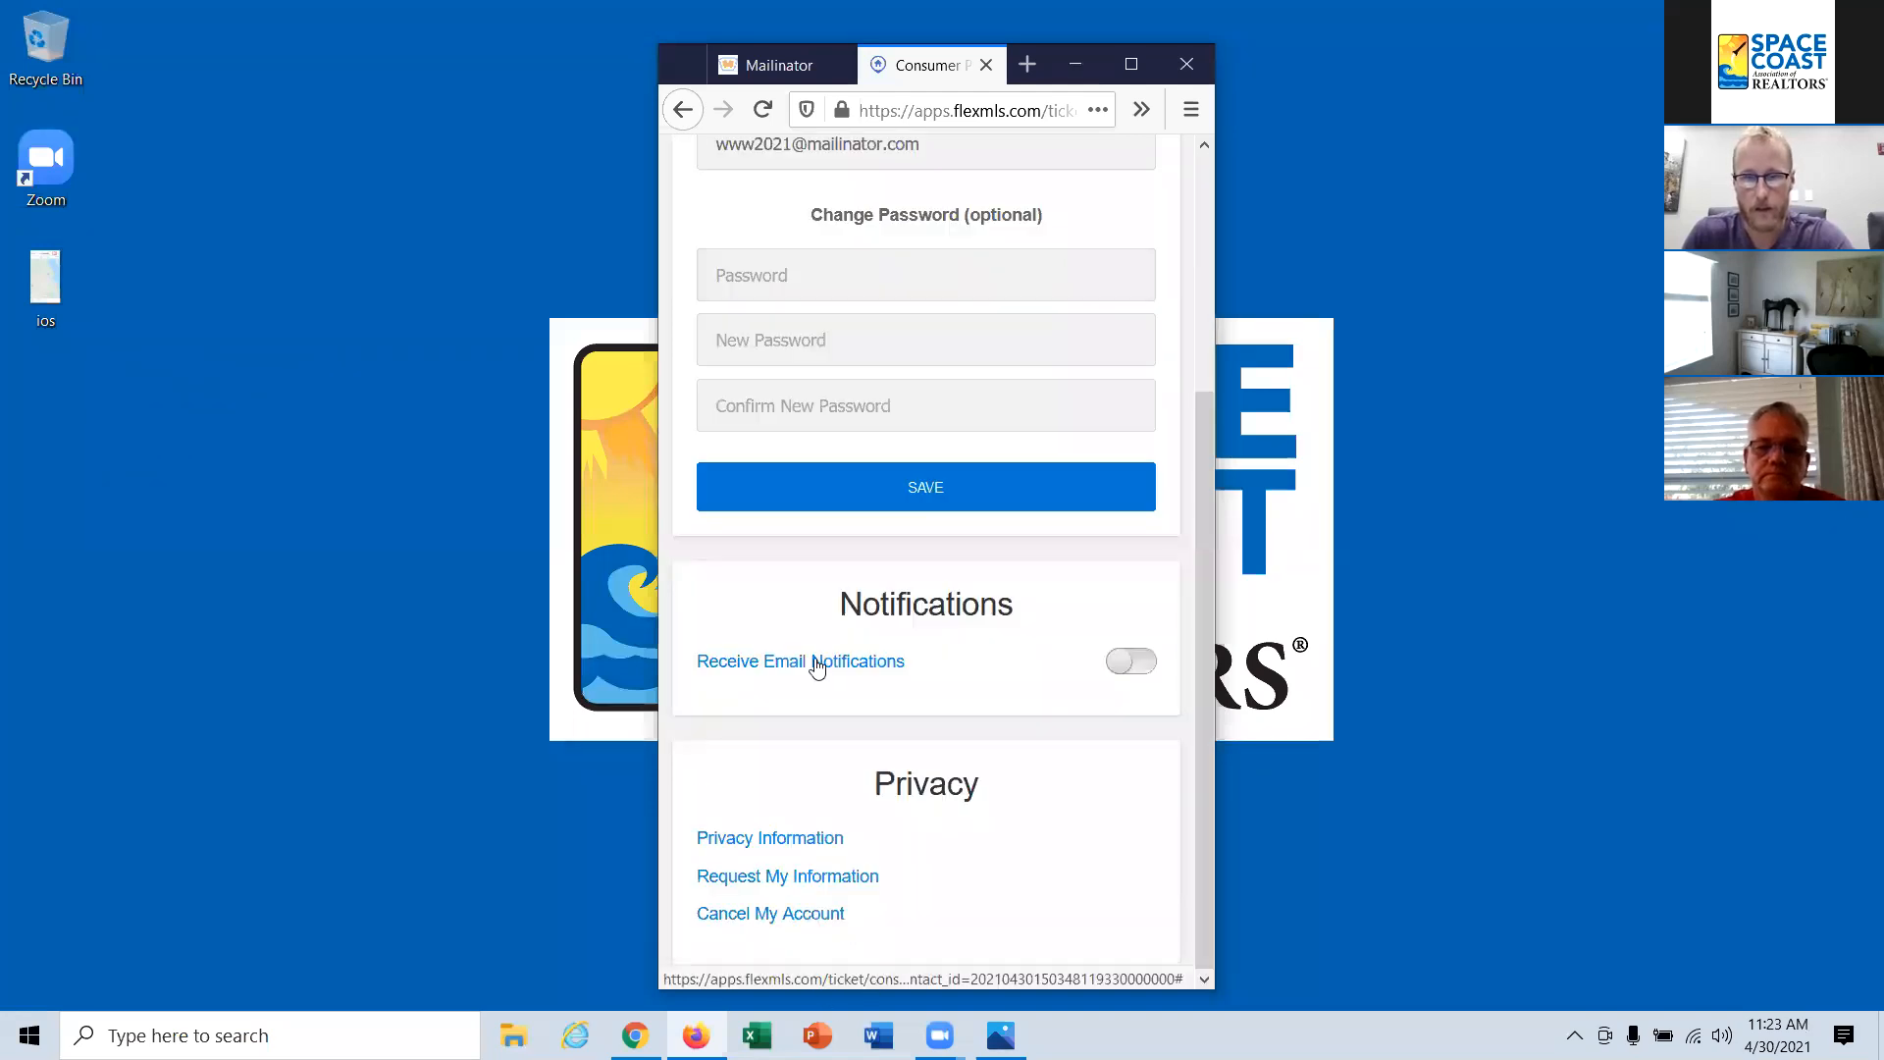
pyautogui.click(683, 109)
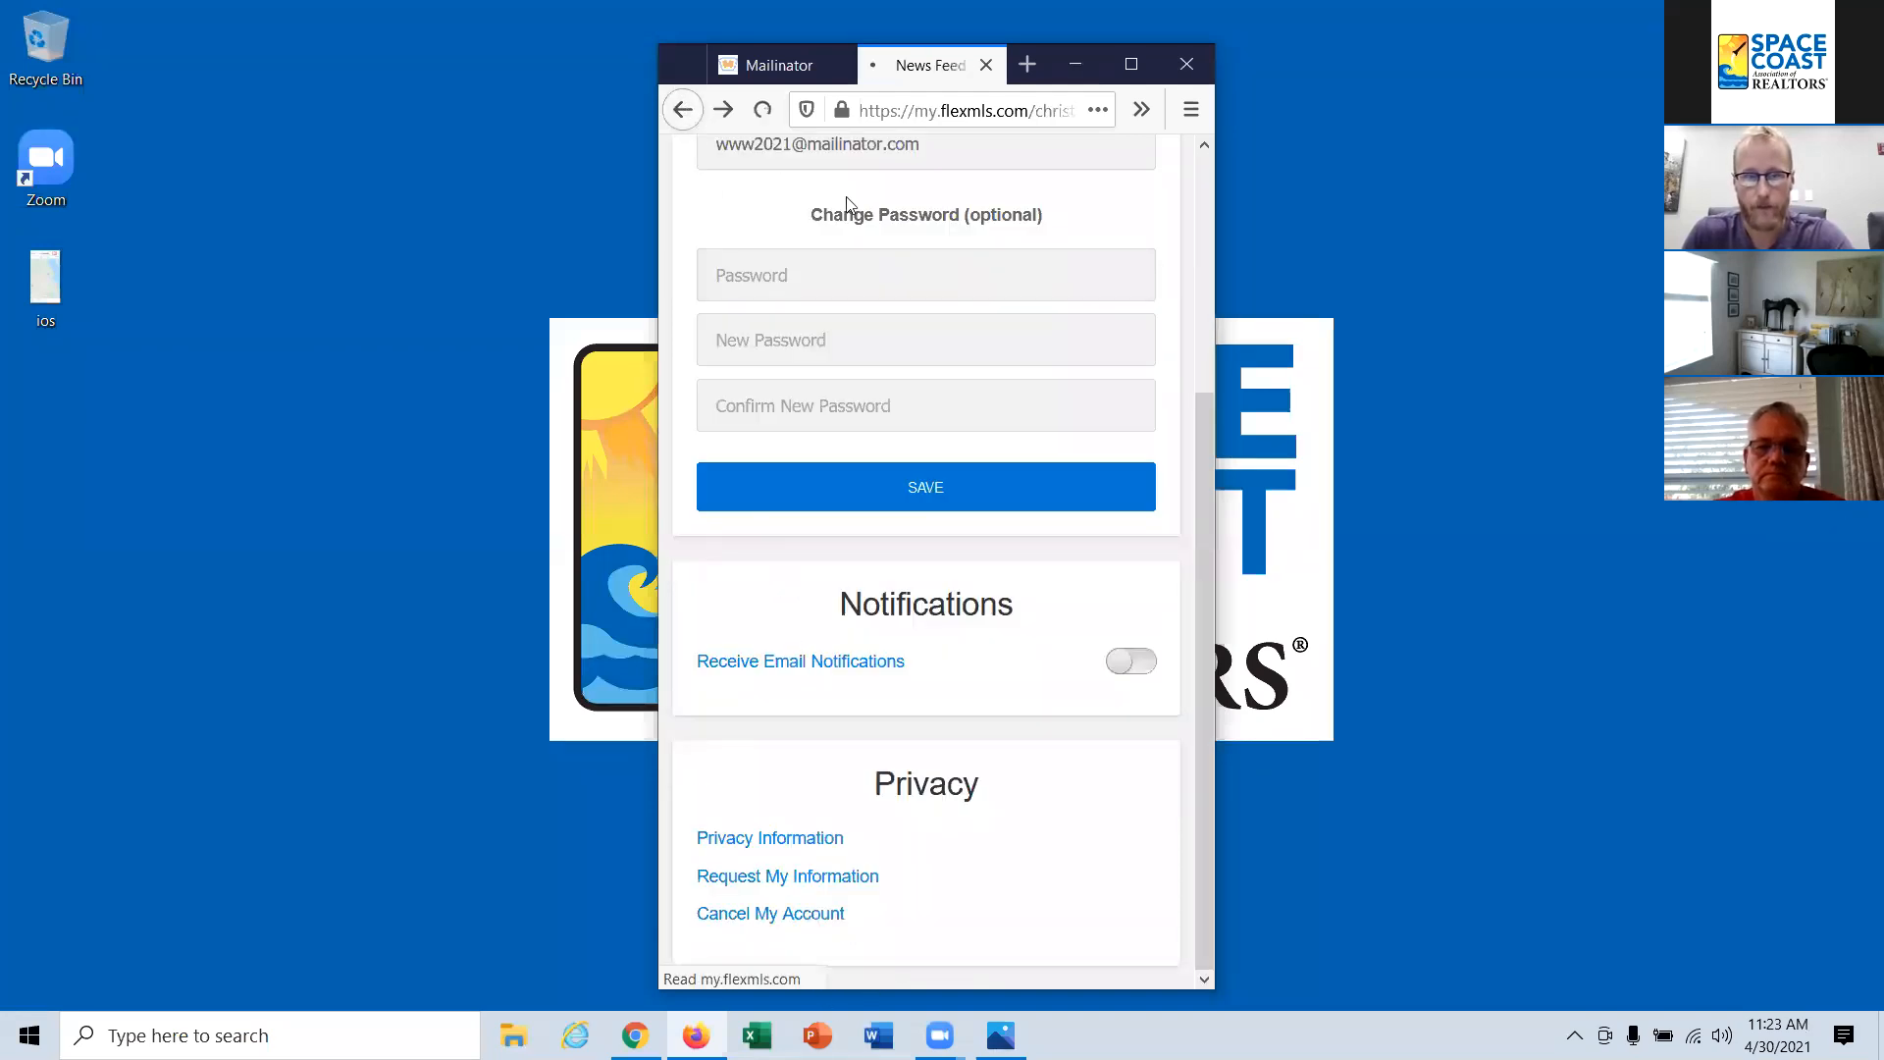
pyautogui.click(1167, 167)
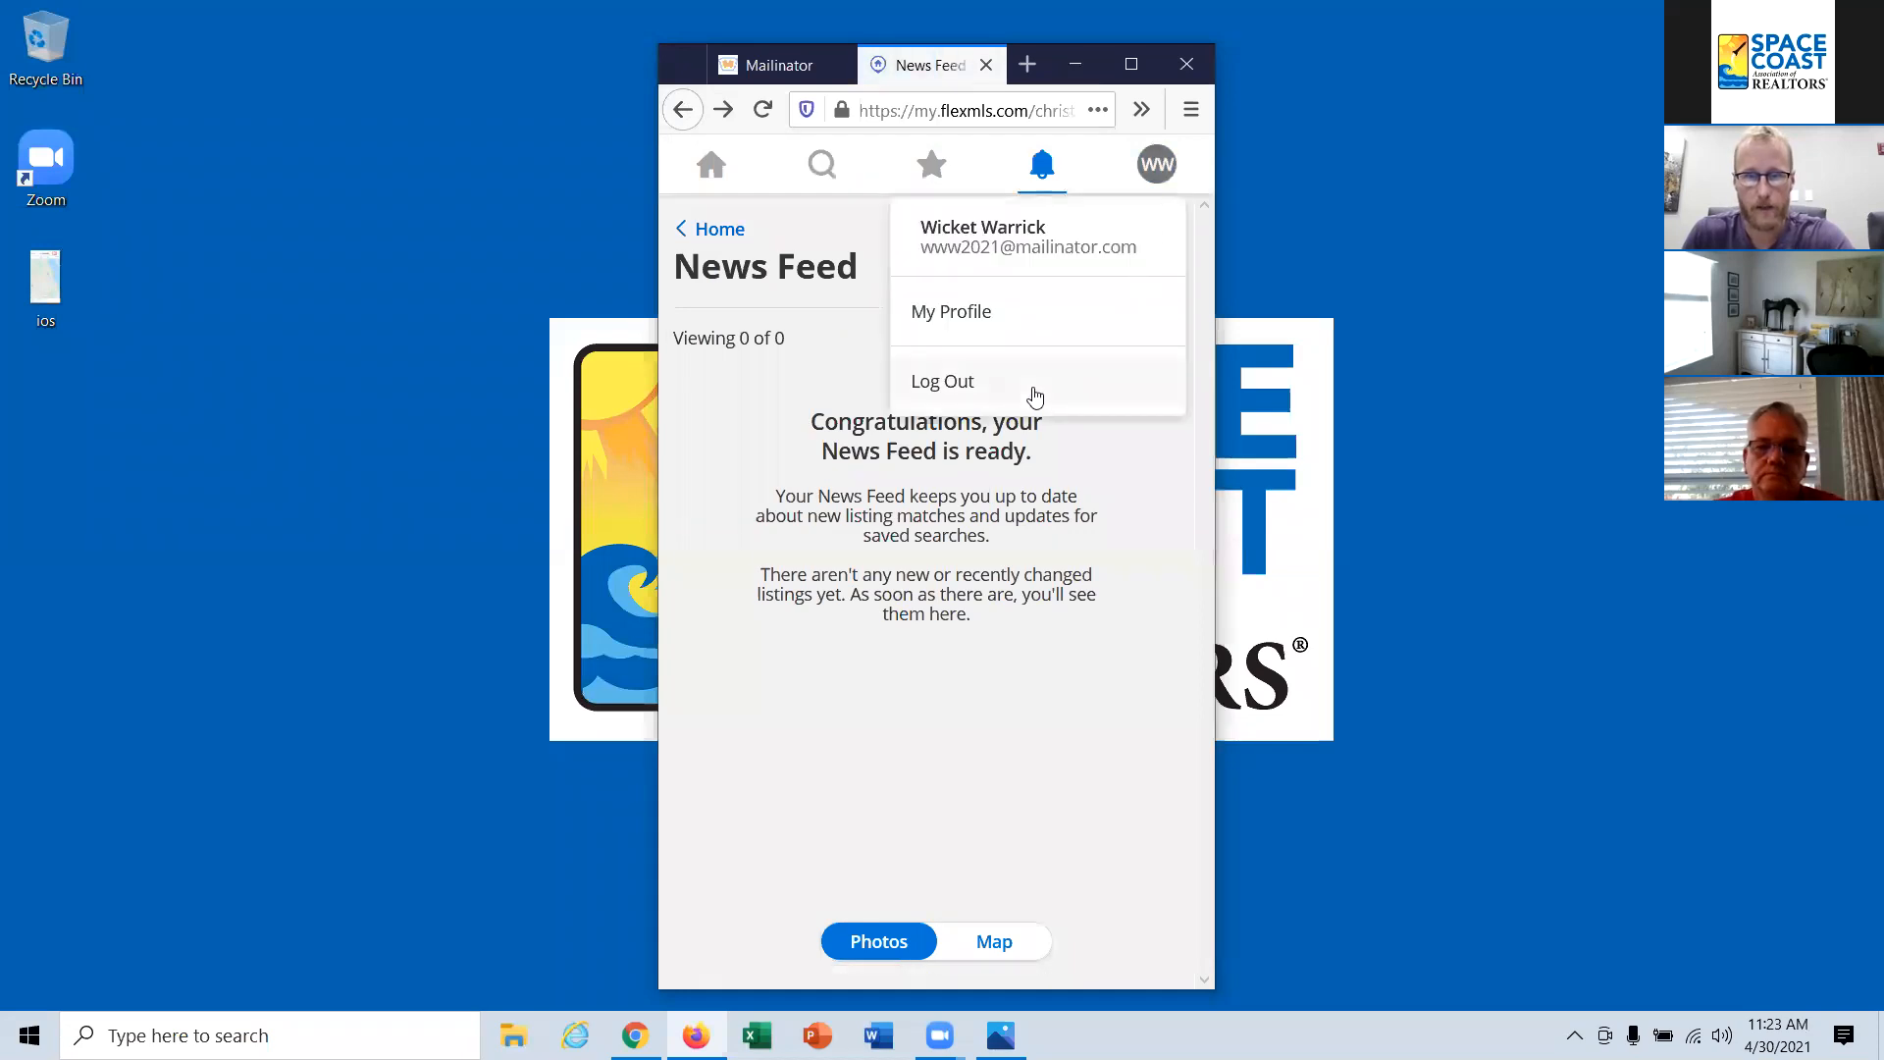
pyautogui.click(1030, 494)
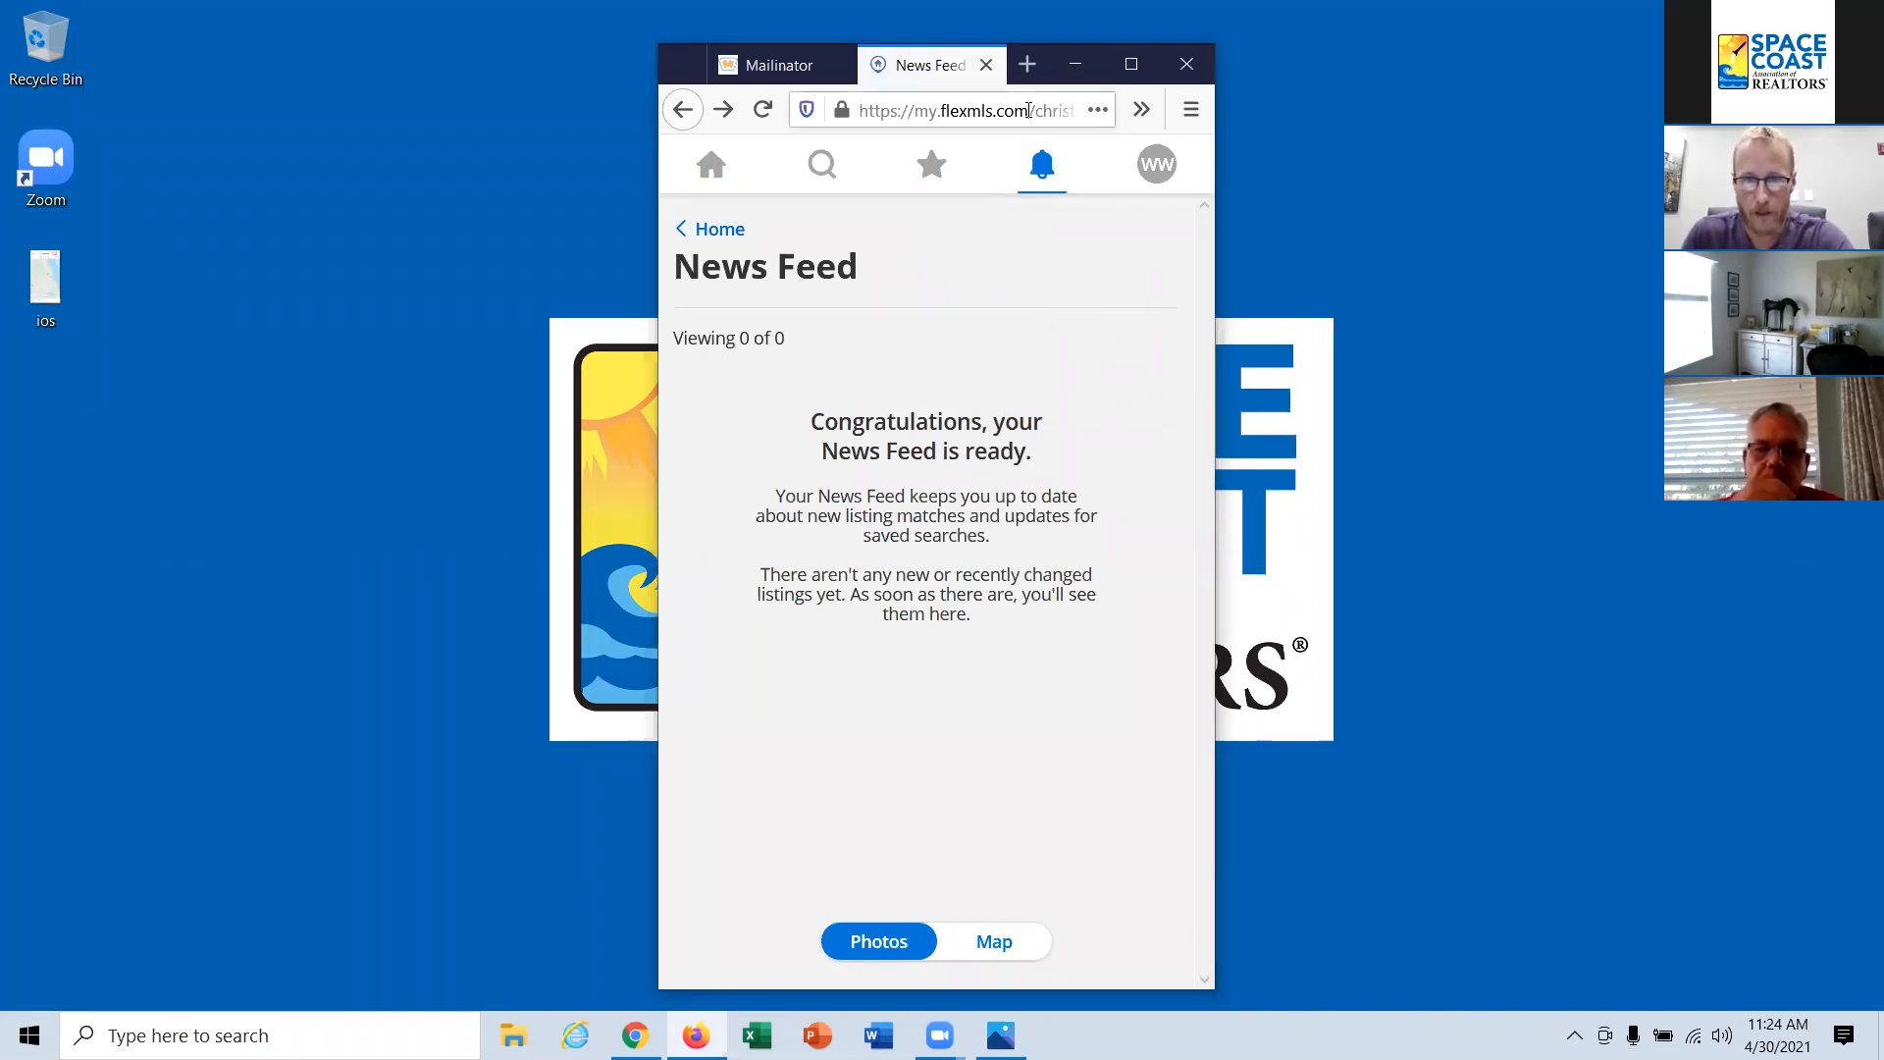
# Step: Maximize the browser window and go through the portal's home page to the listing search, allowing location access
pyautogui.click(1131, 65)
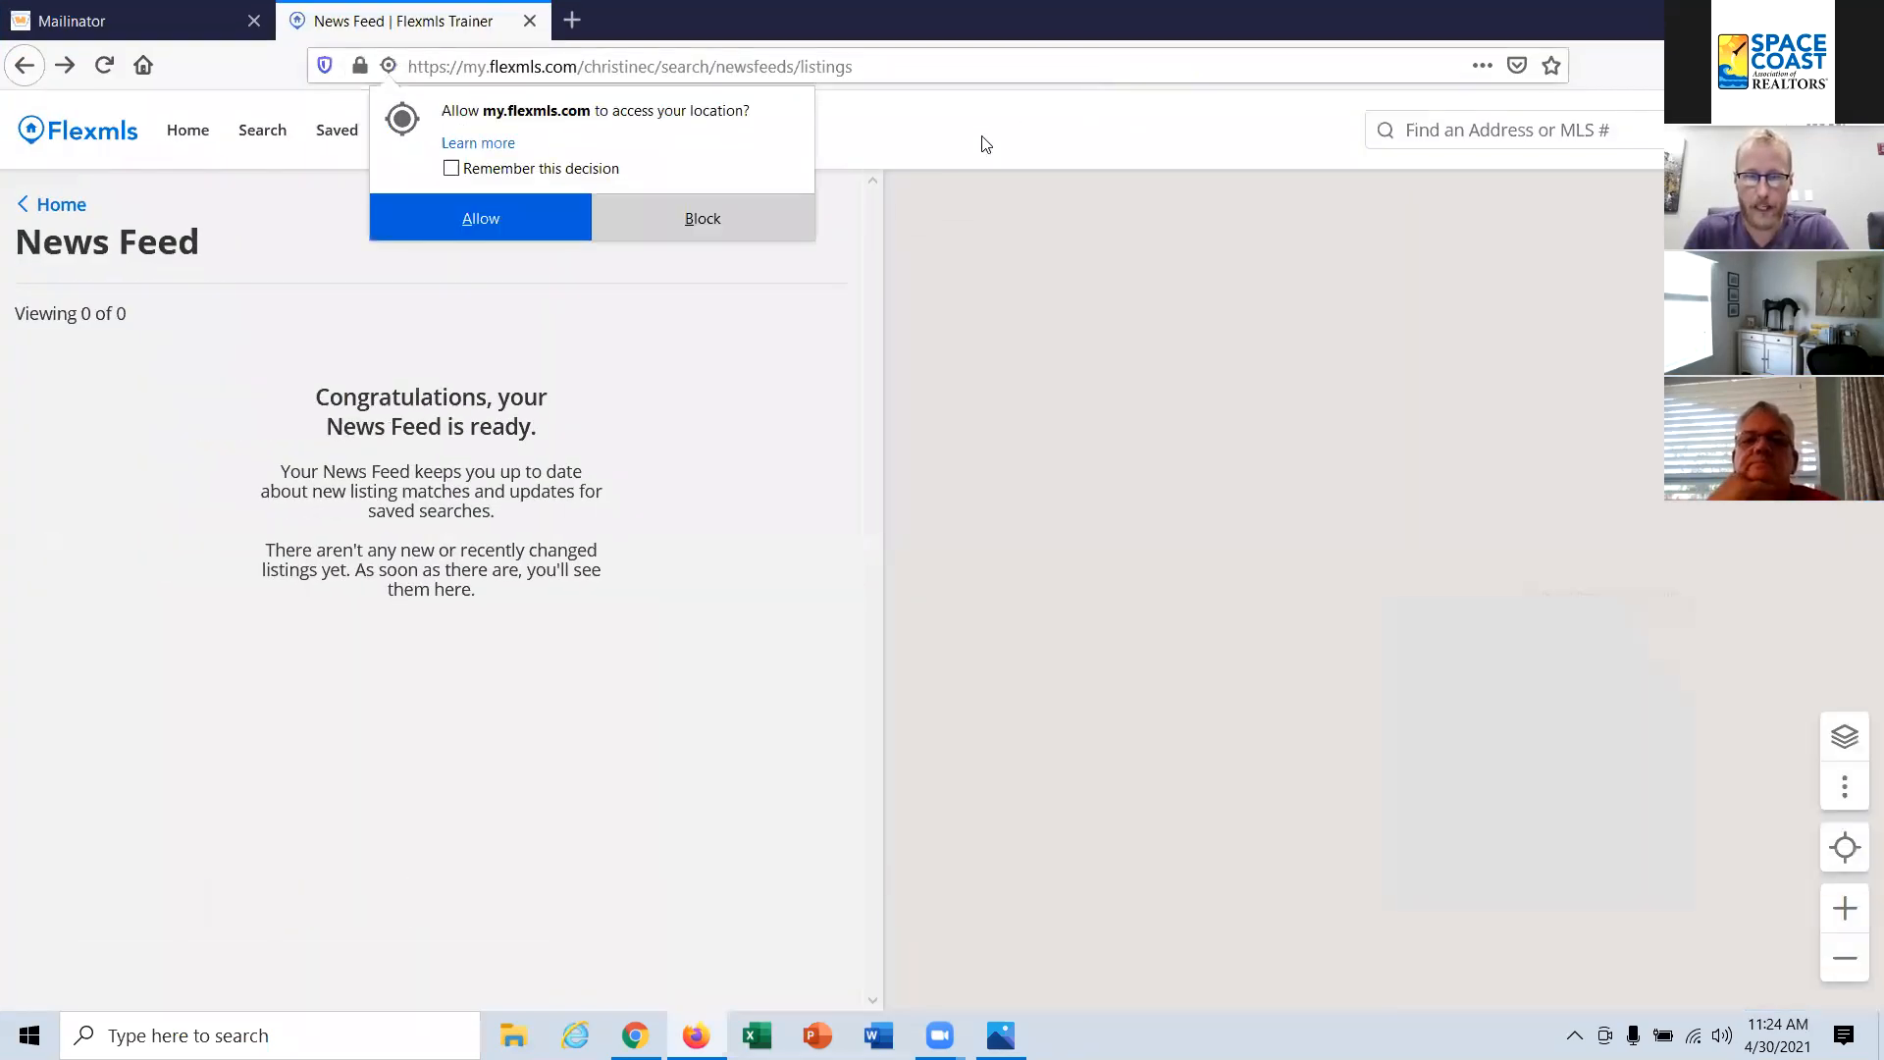
pyautogui.click(504, 218)
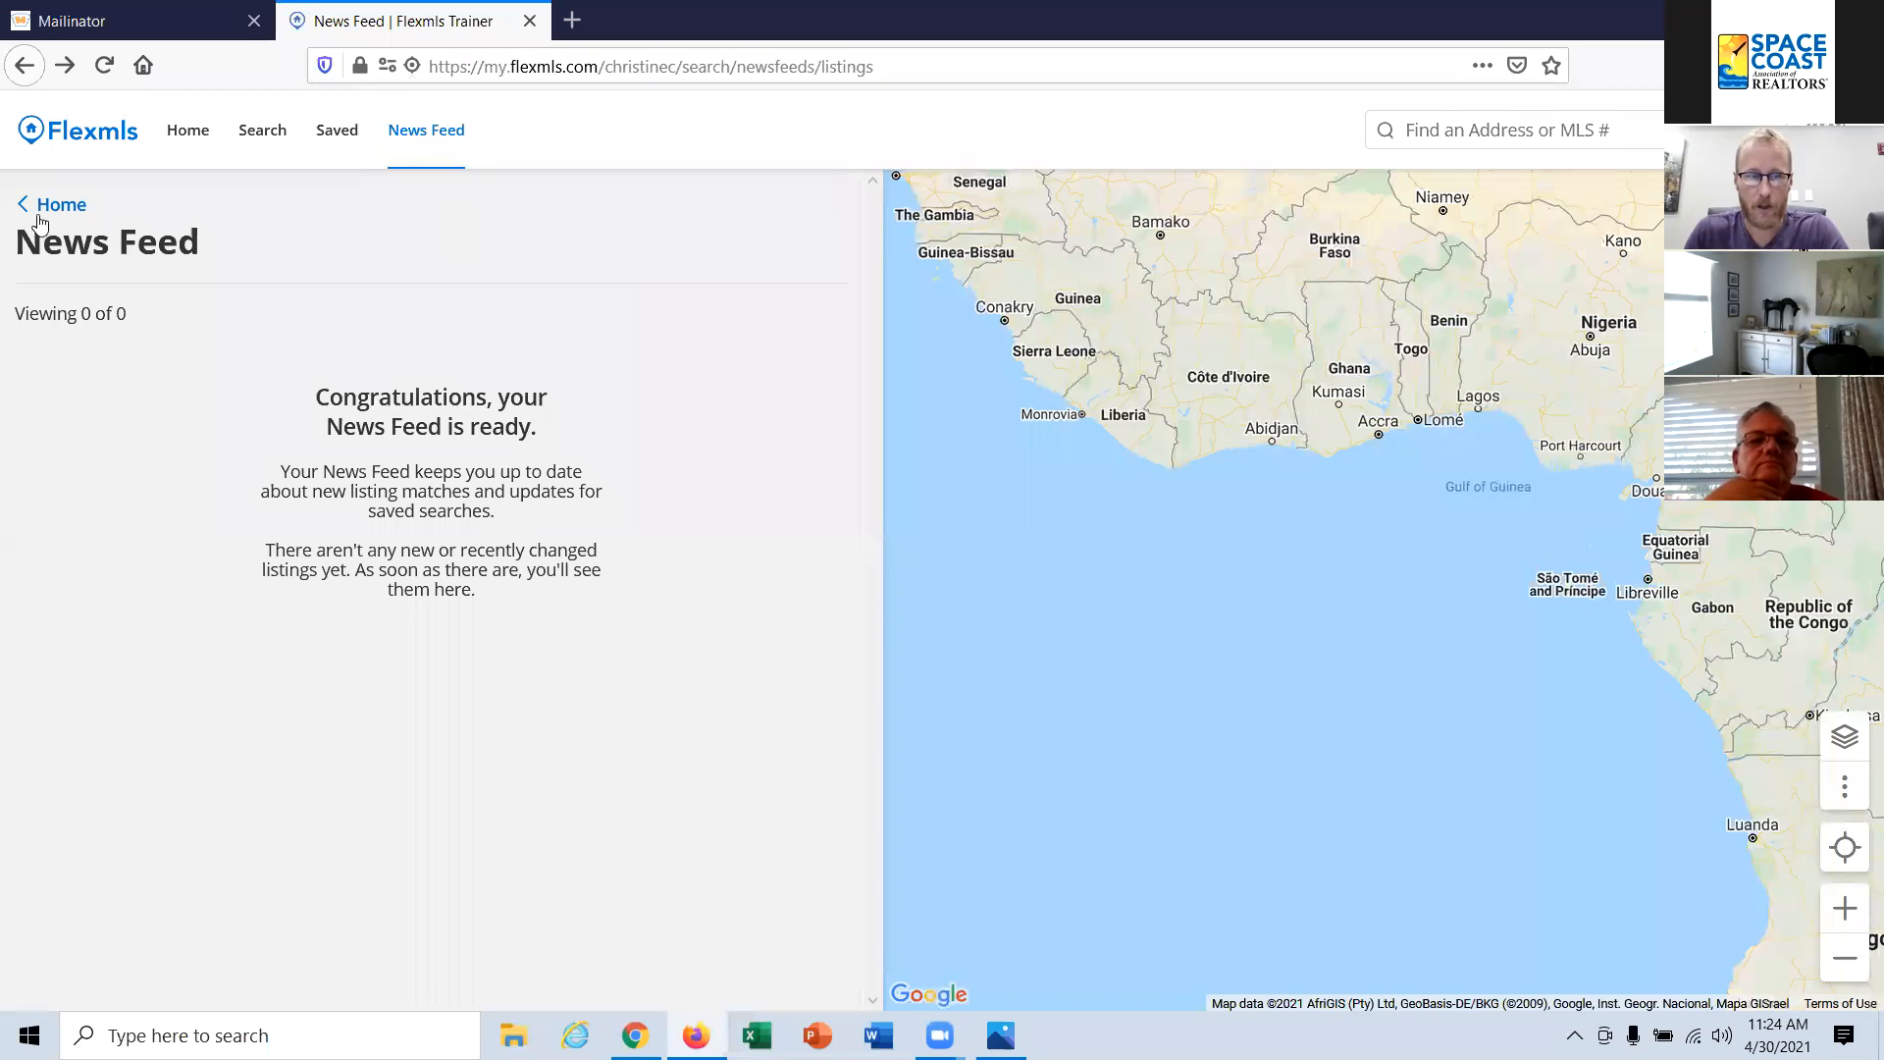
pyautogui.click(196, 131)
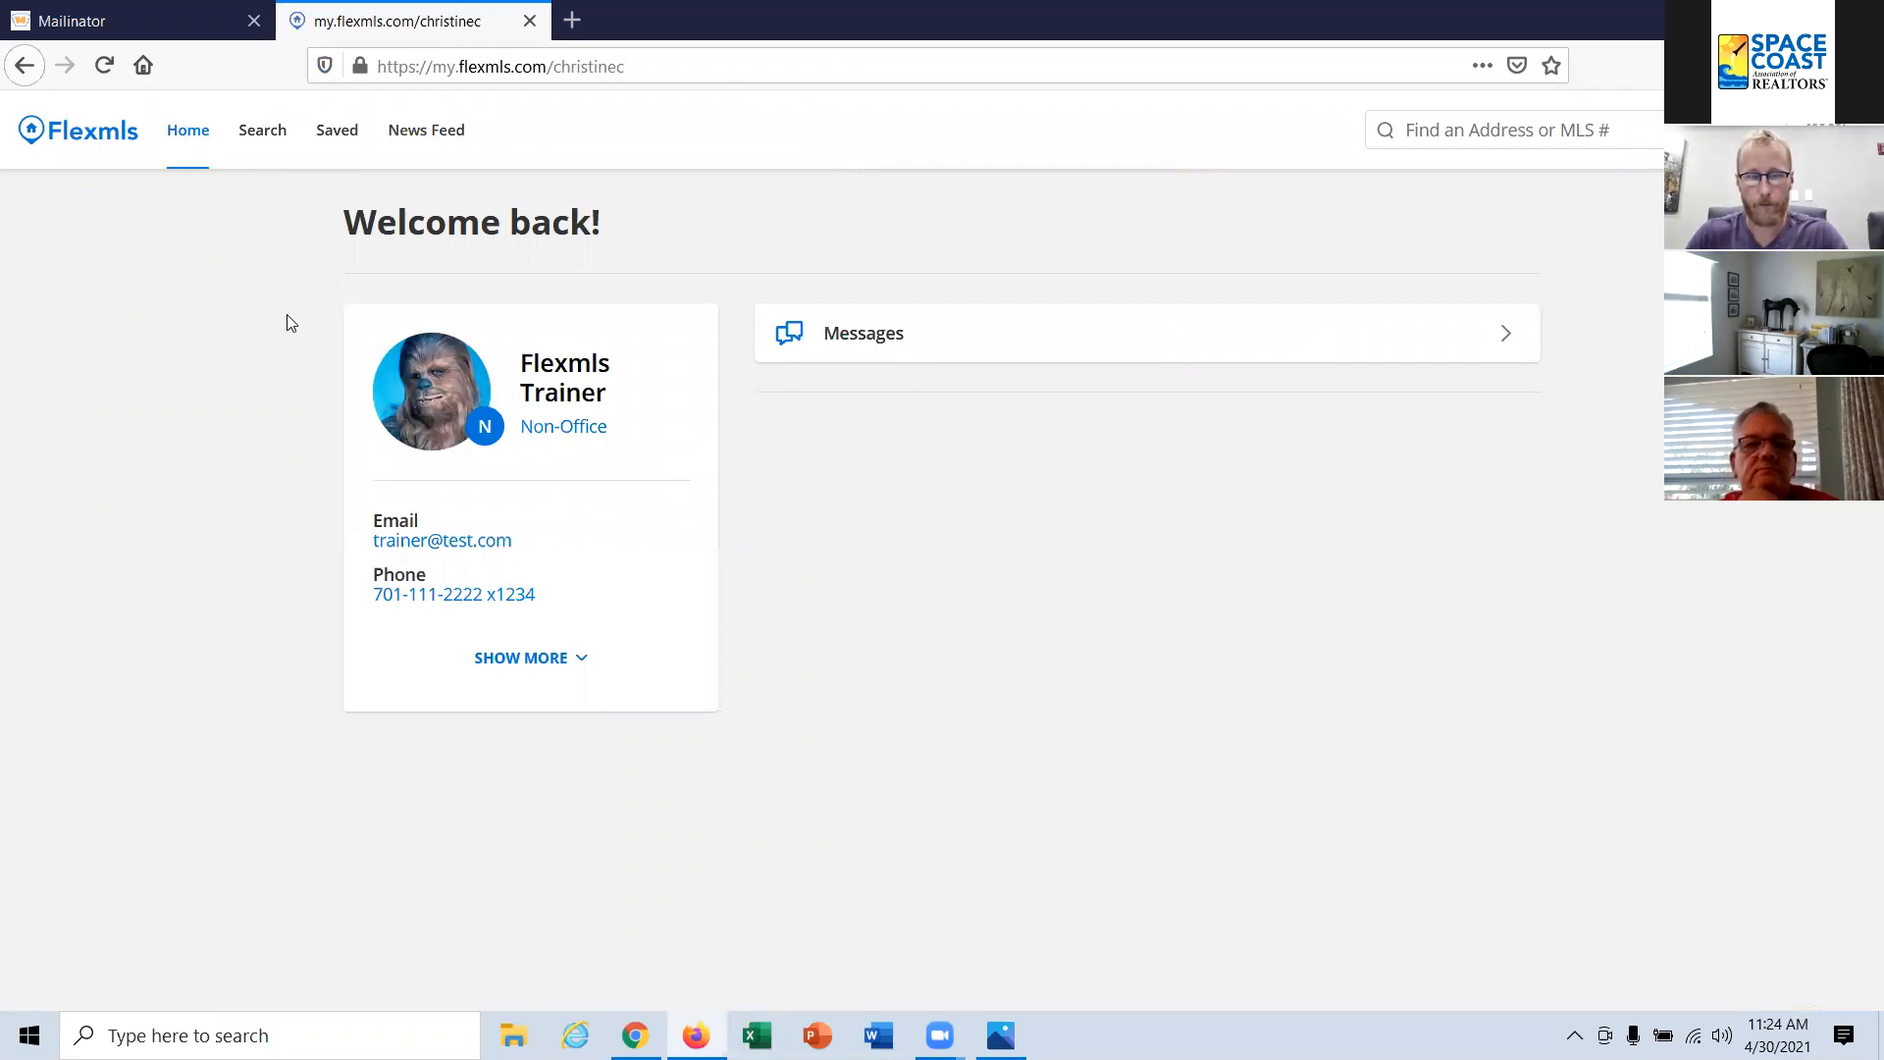
pyautogui.click(261, 138)
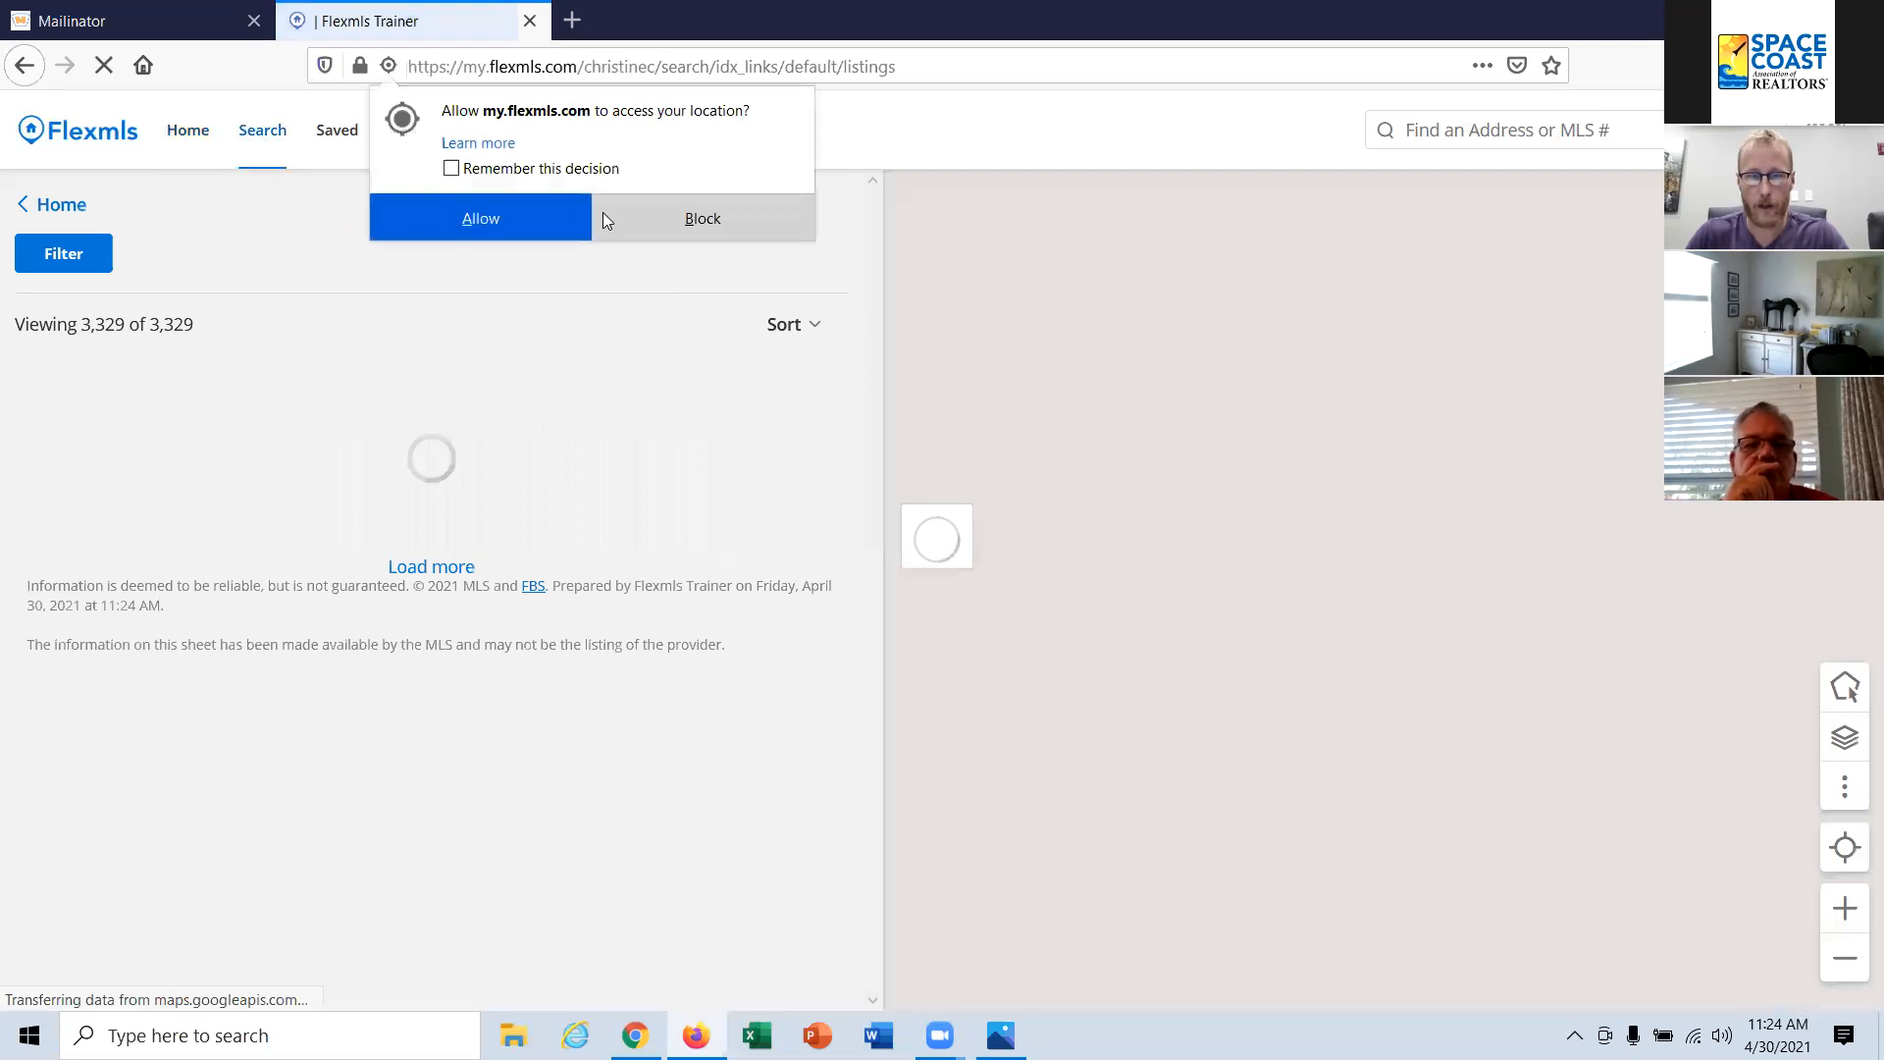
pyautogui.click(502, 216)
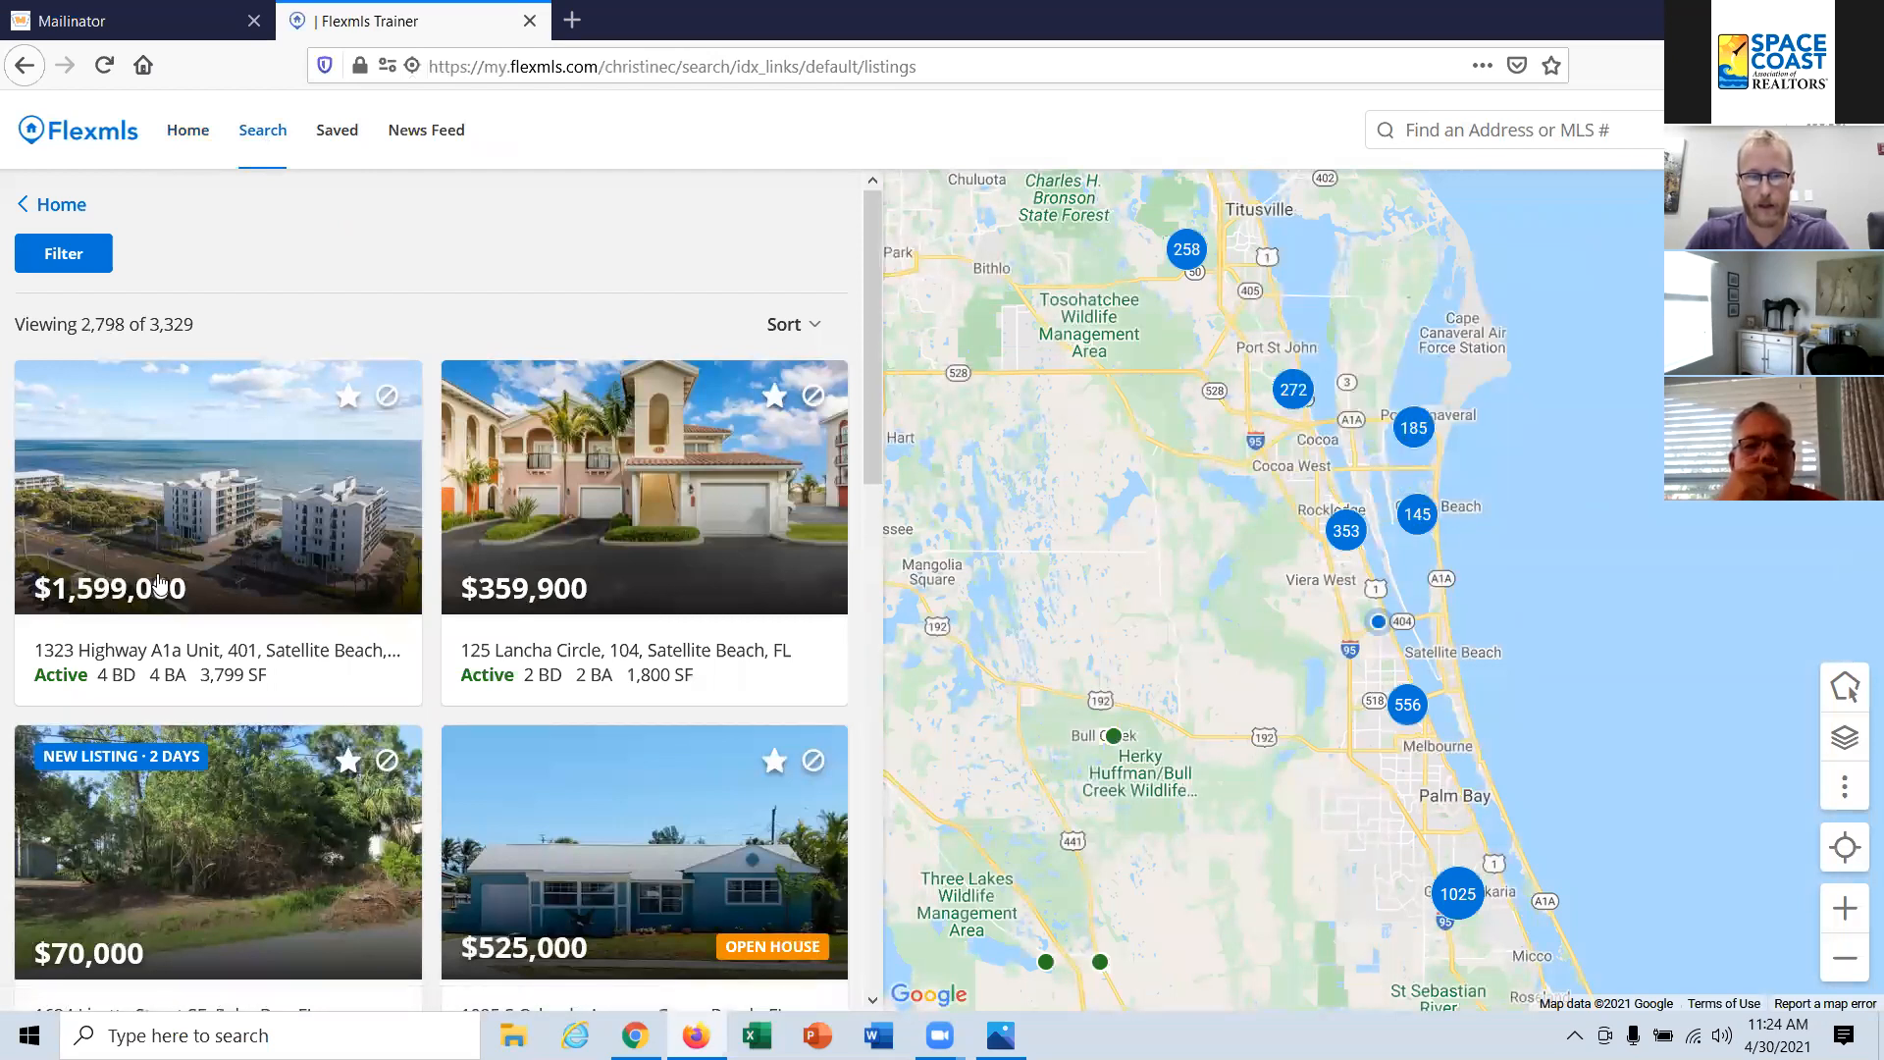
# Step: Open the search filters and set the location to Melbourne (City)
pyautogui.moveTo(105, 466)
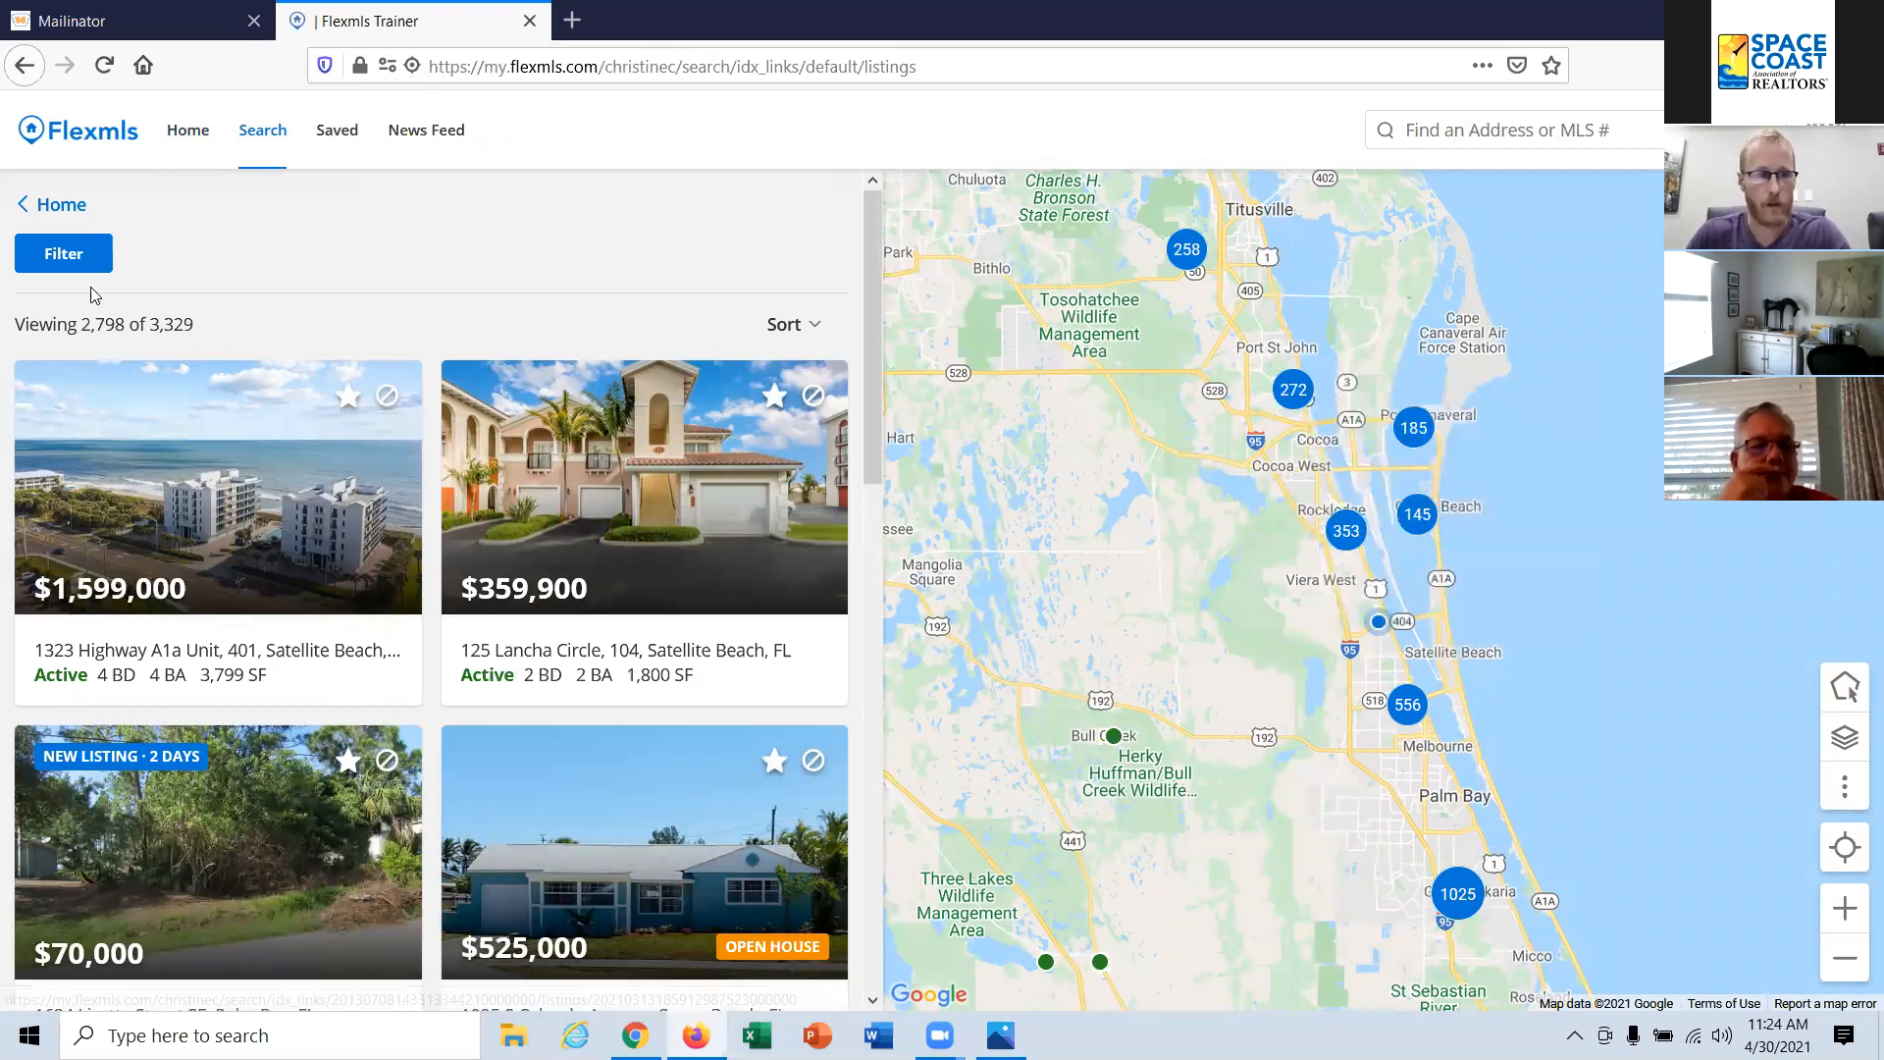
pyautogui.click(94, 257)
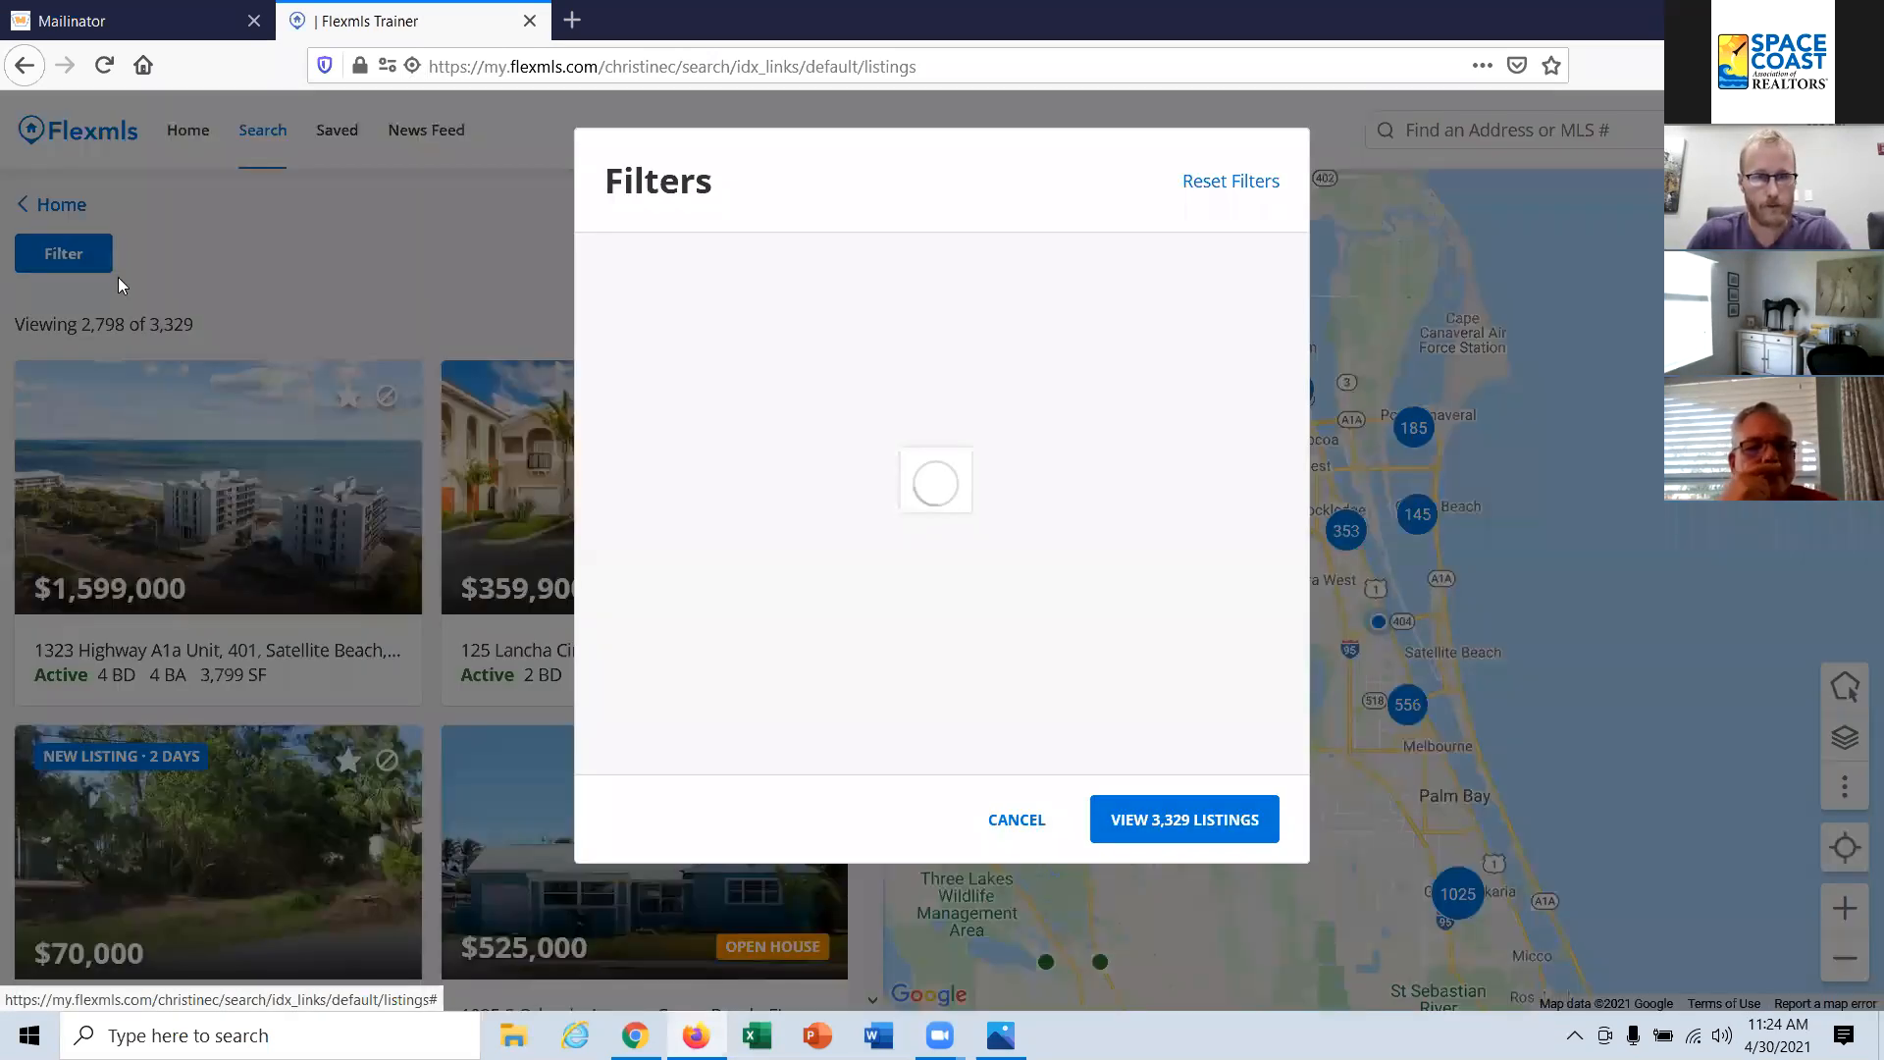
pyautogui.click(791, 368)
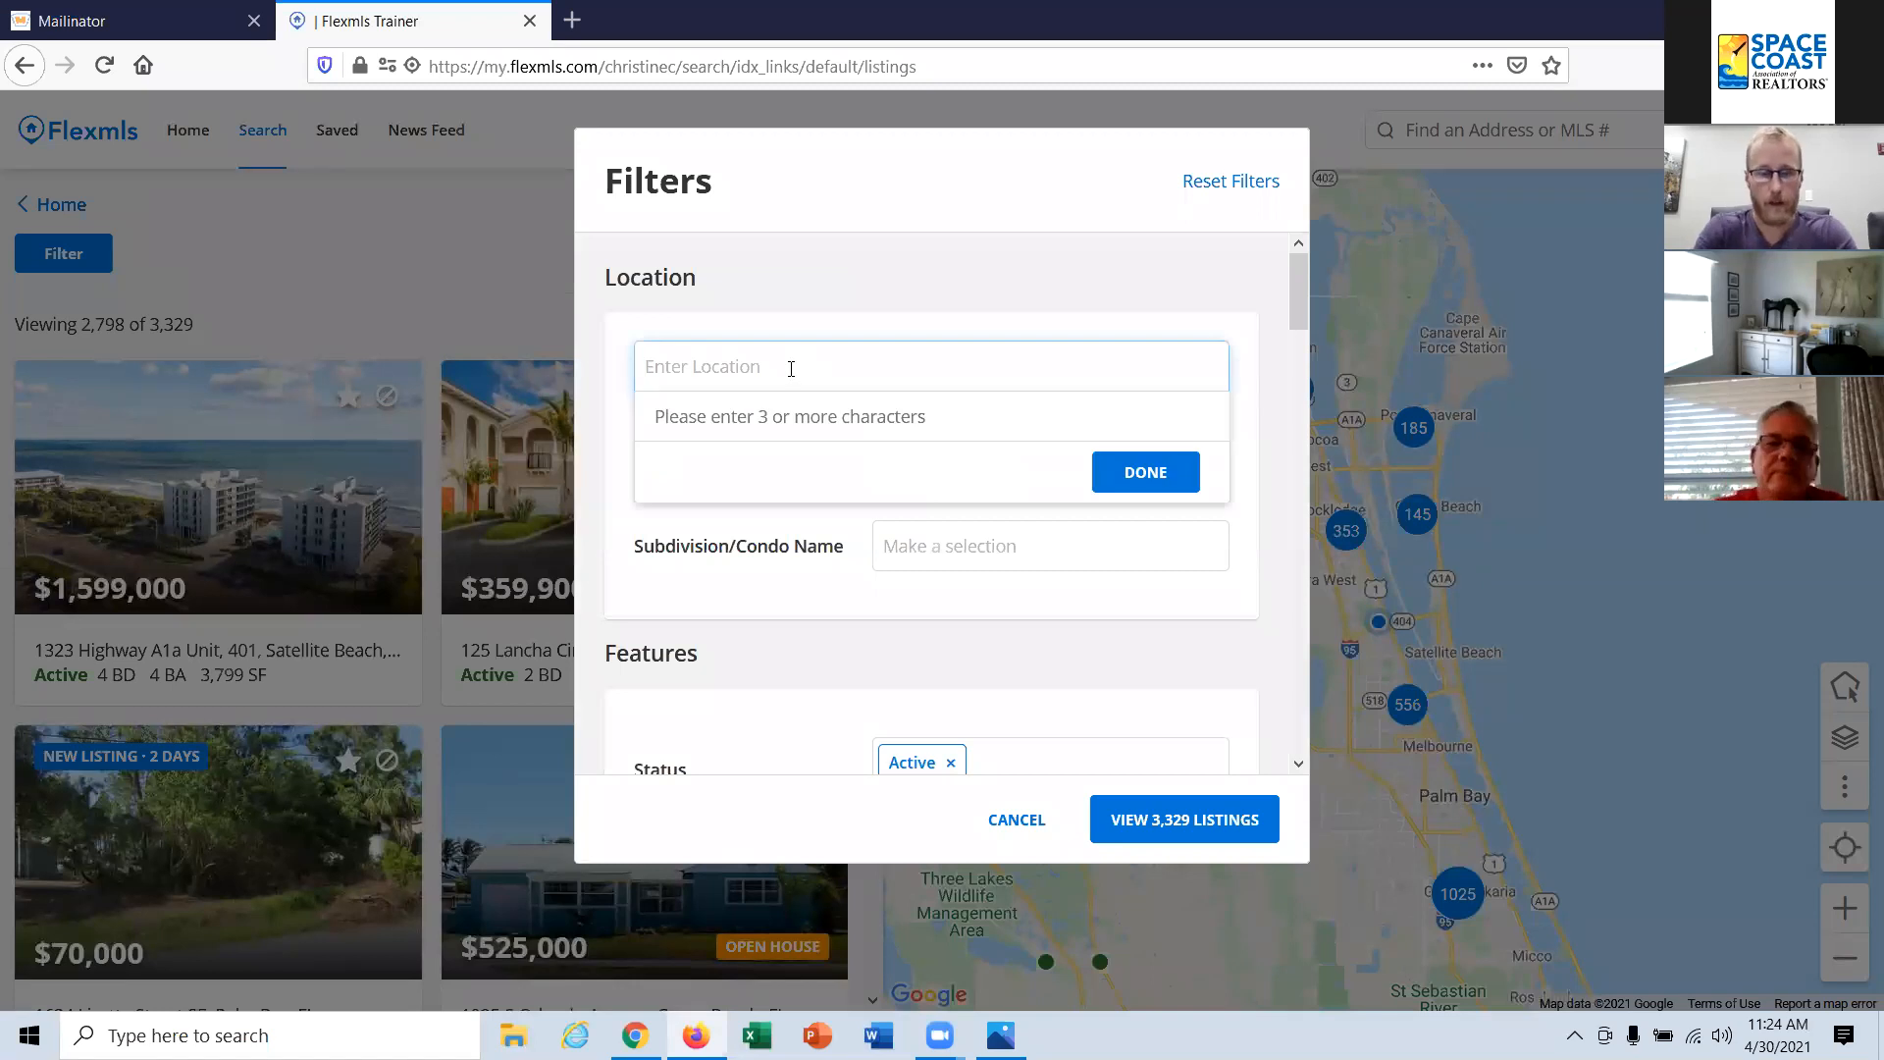
pyautogui.write('melbour')
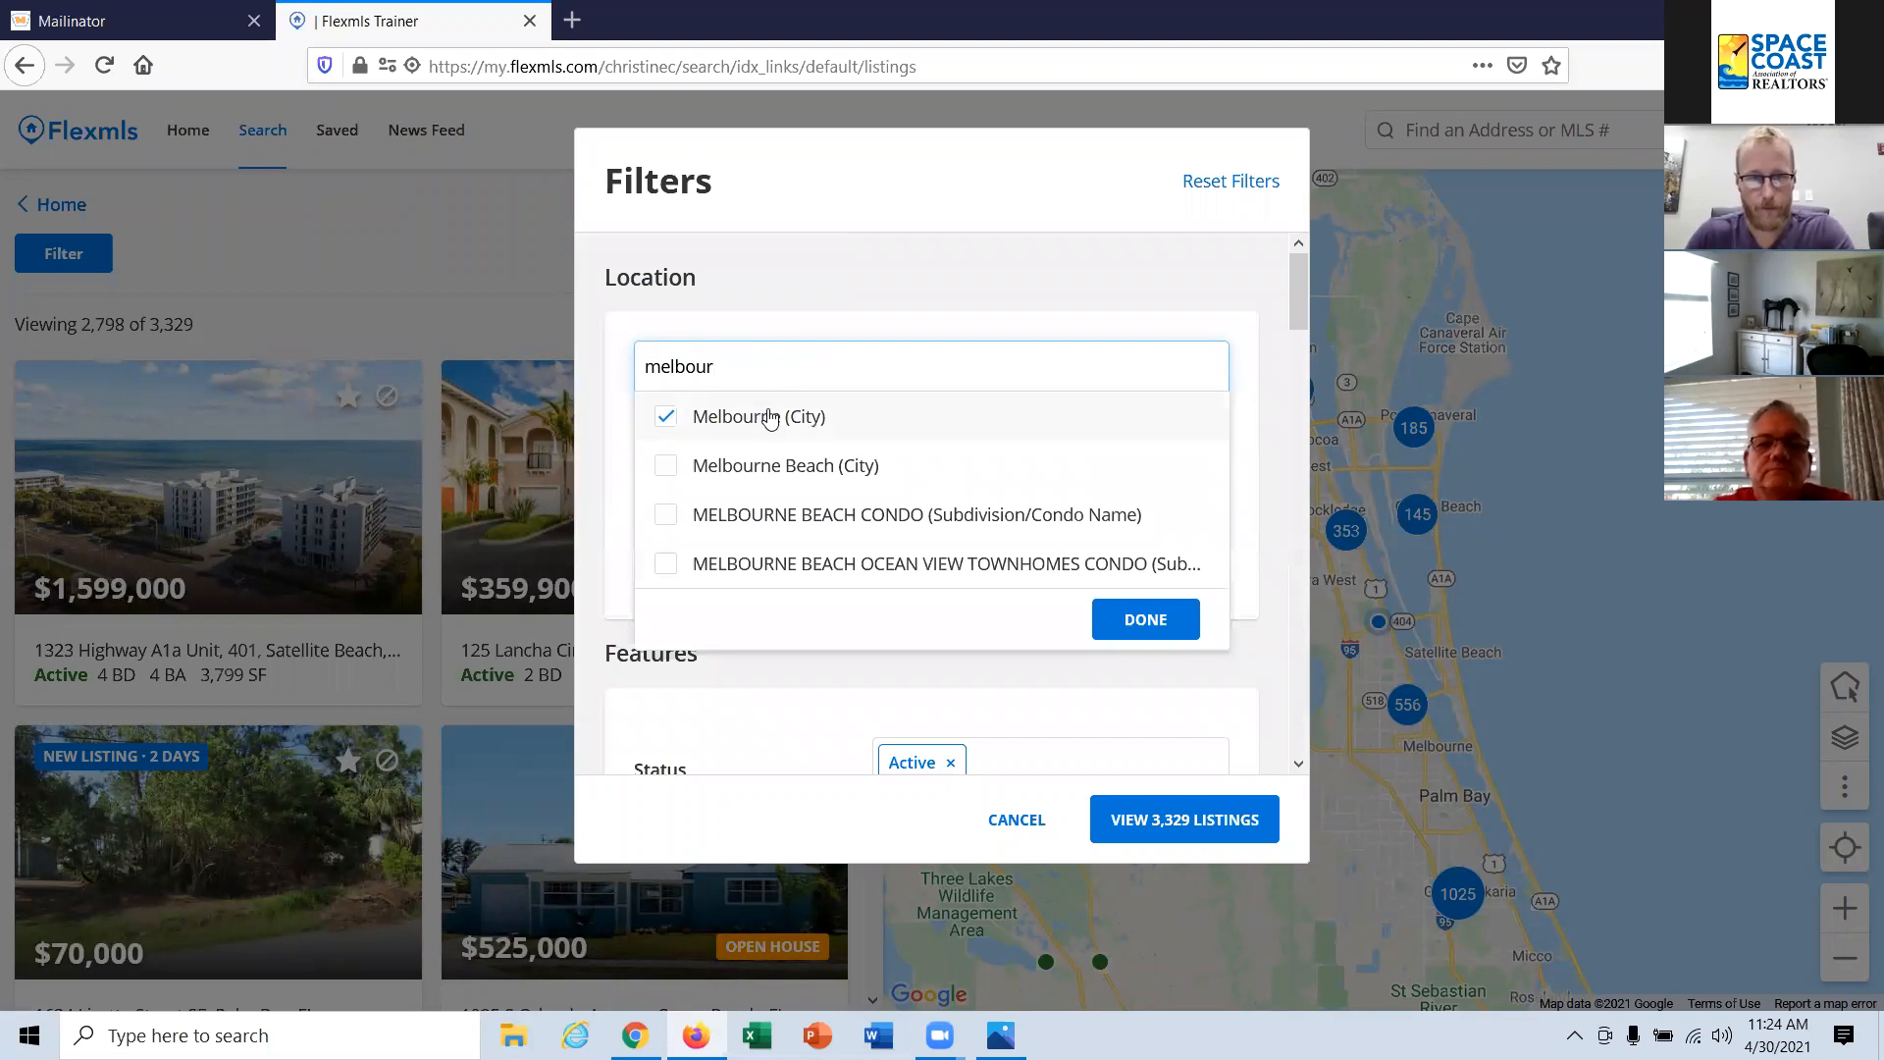
pyautogui.click(1154, 631)
pyautogui.scroll(-5, 1038, 586)
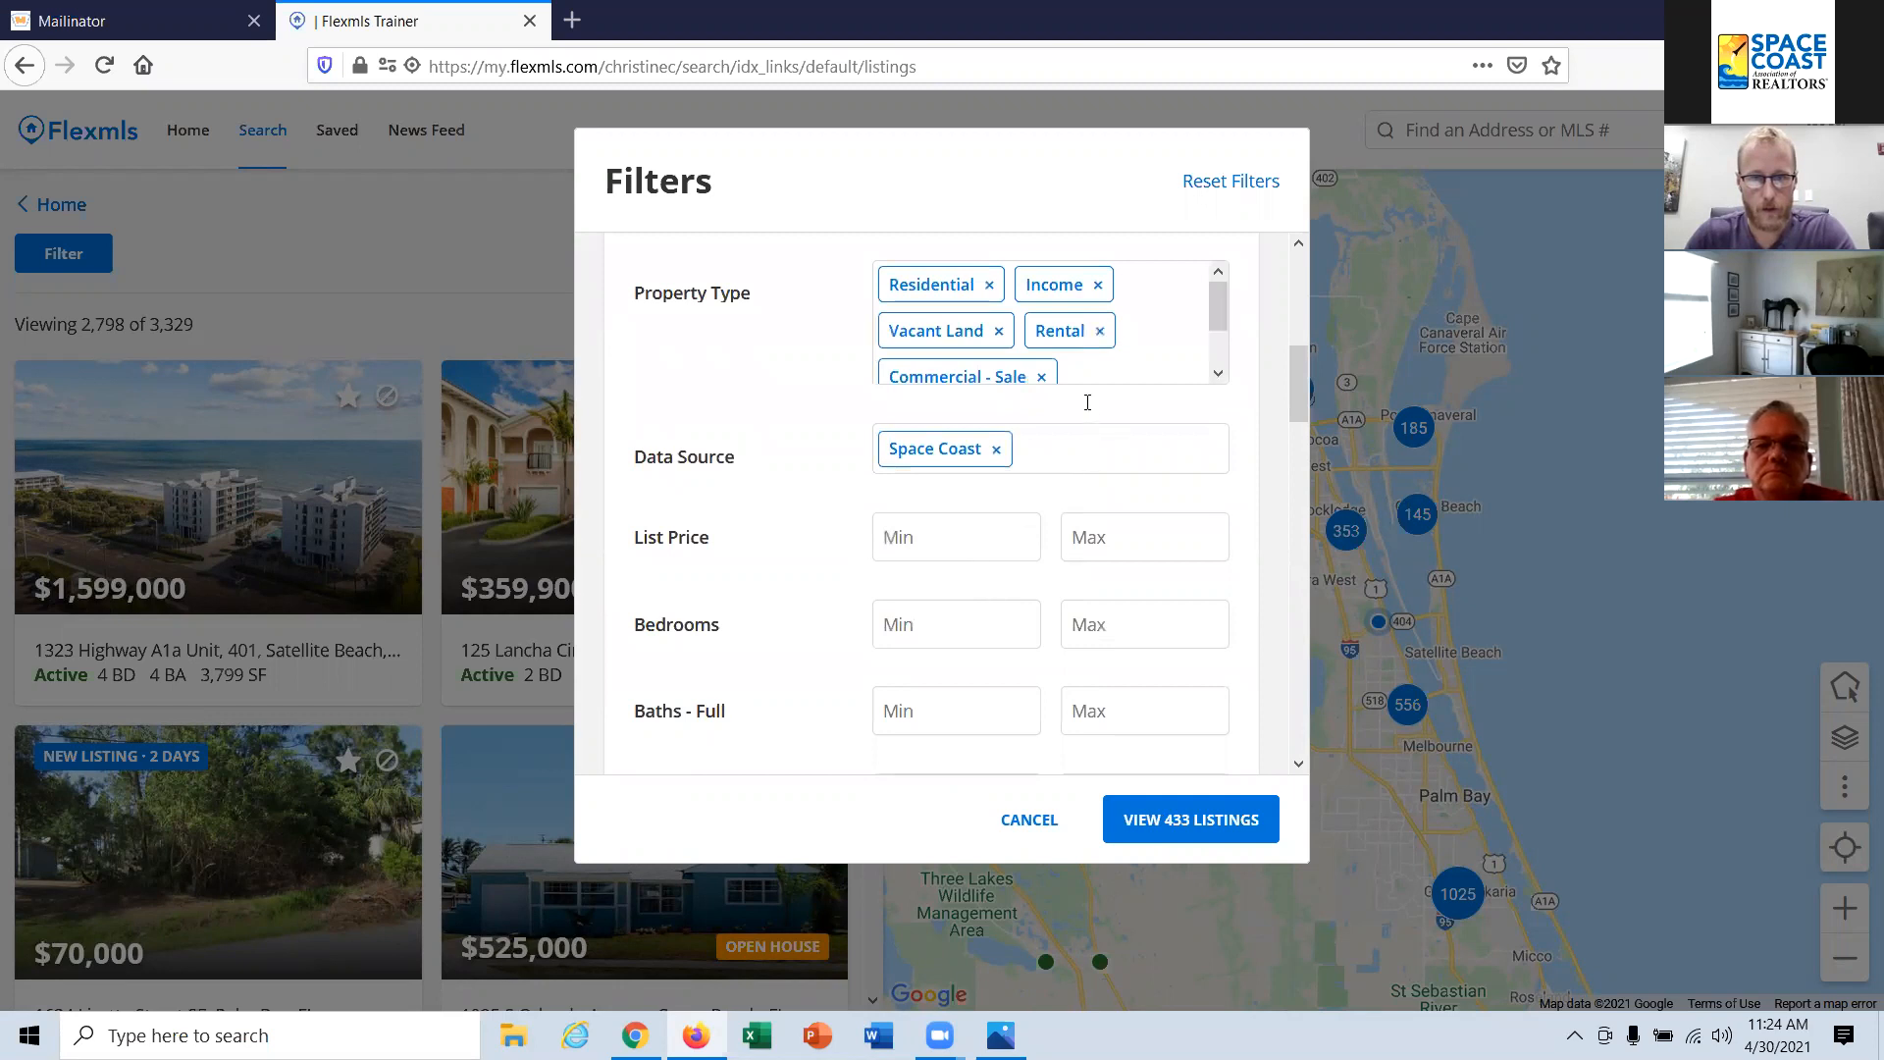
# Step: Limit the property type filter to Residential by clearing the income, vacant land, rental and commercial types
pyautogui.click(1163, 342)
pyautogui.click(903, 458)
pyautogui.click(906, 509)
pyautogui.click(904, 556)
pyautogui.click(904, 579)
pyautogui.scroll(-1, 1069, 522)
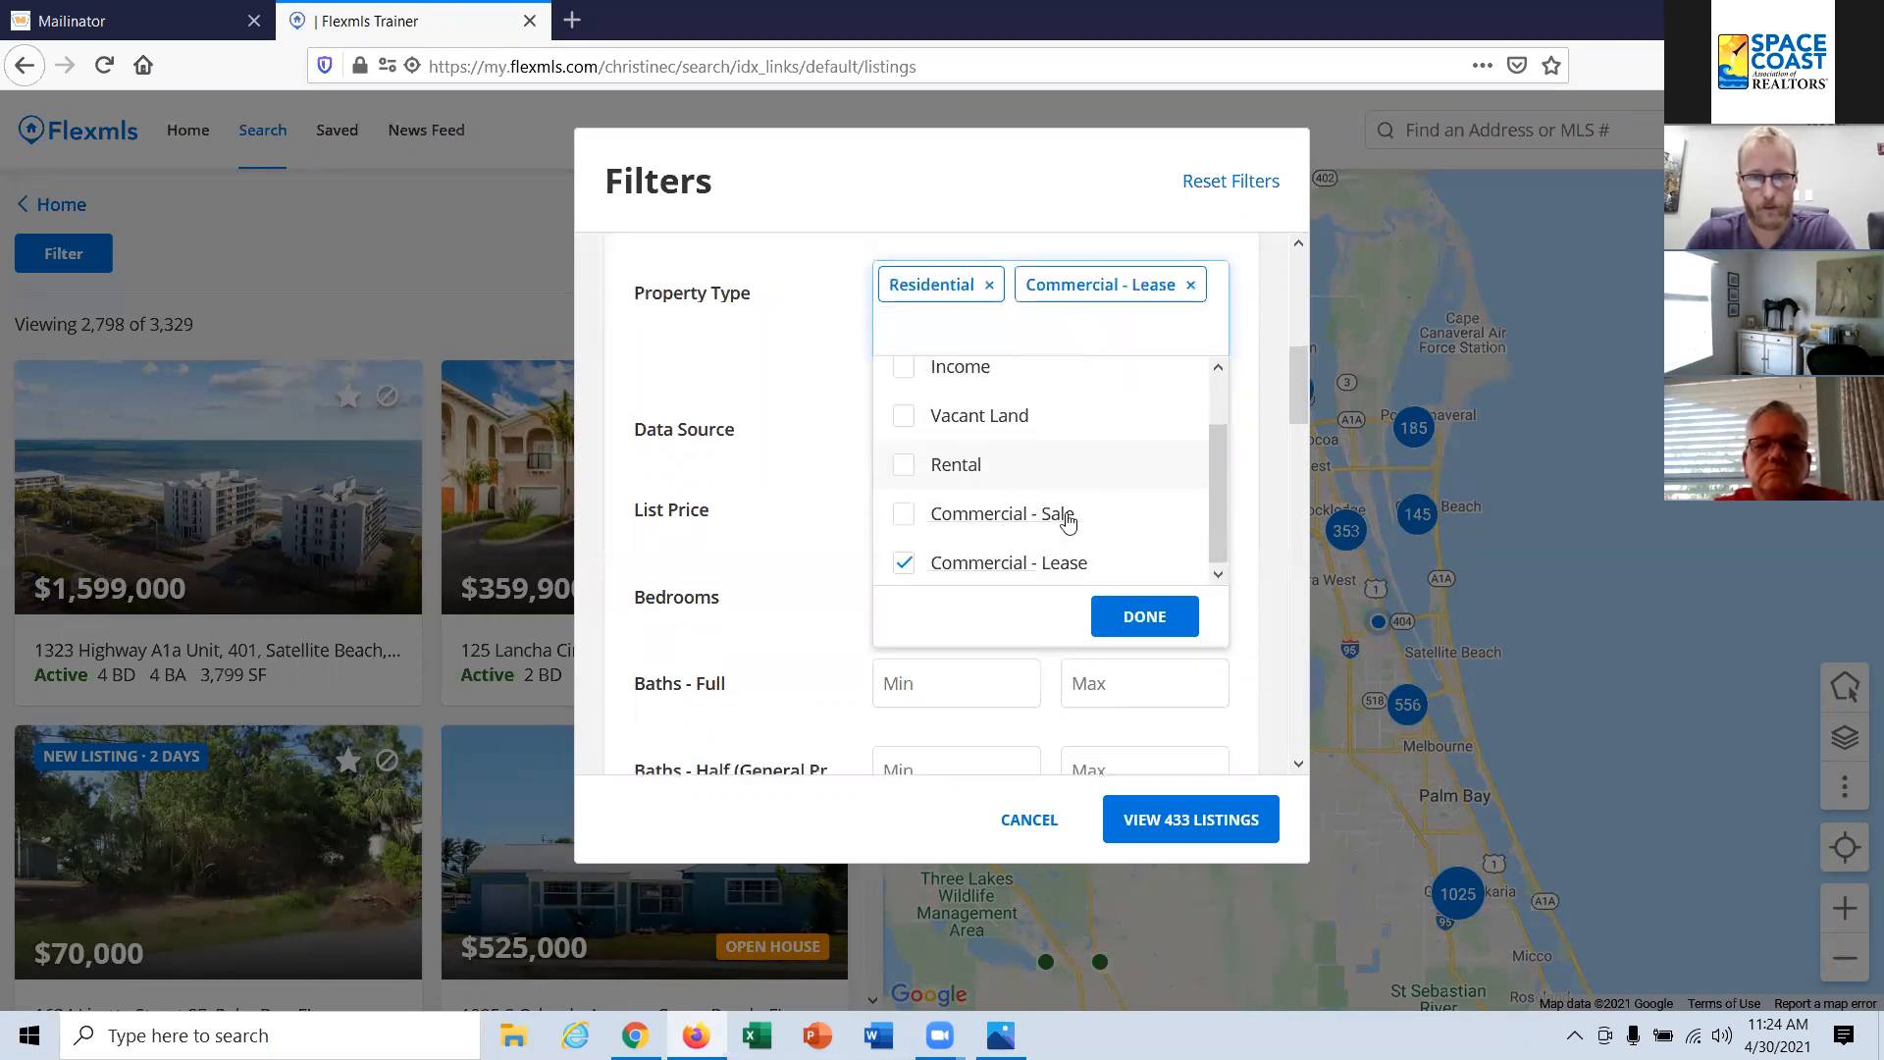
pyautogui.click(901, 556)
pyautogui.click(1143, 577)
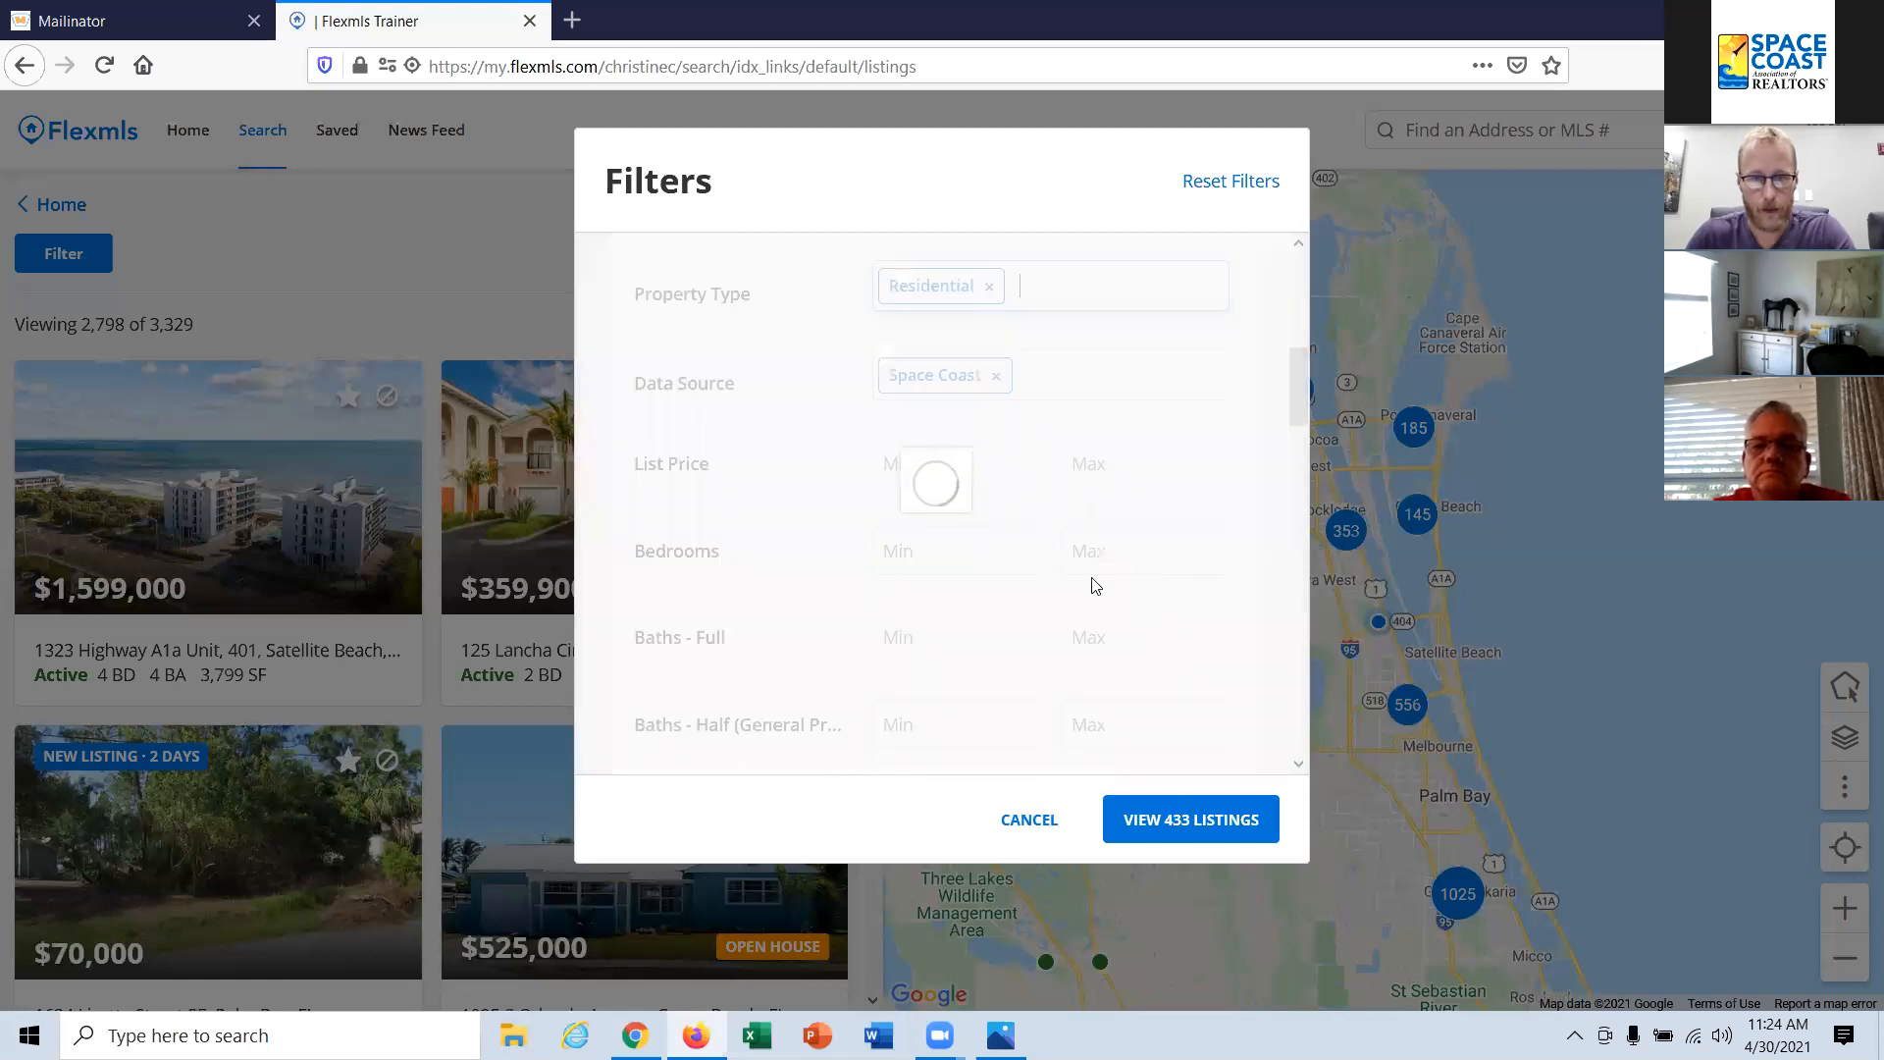
# Step: Set the minimum number of bedrooms to 5
pyautogui.click(933, 636)
pyautogui.write('5')
pyautogui.click(1009, 694)
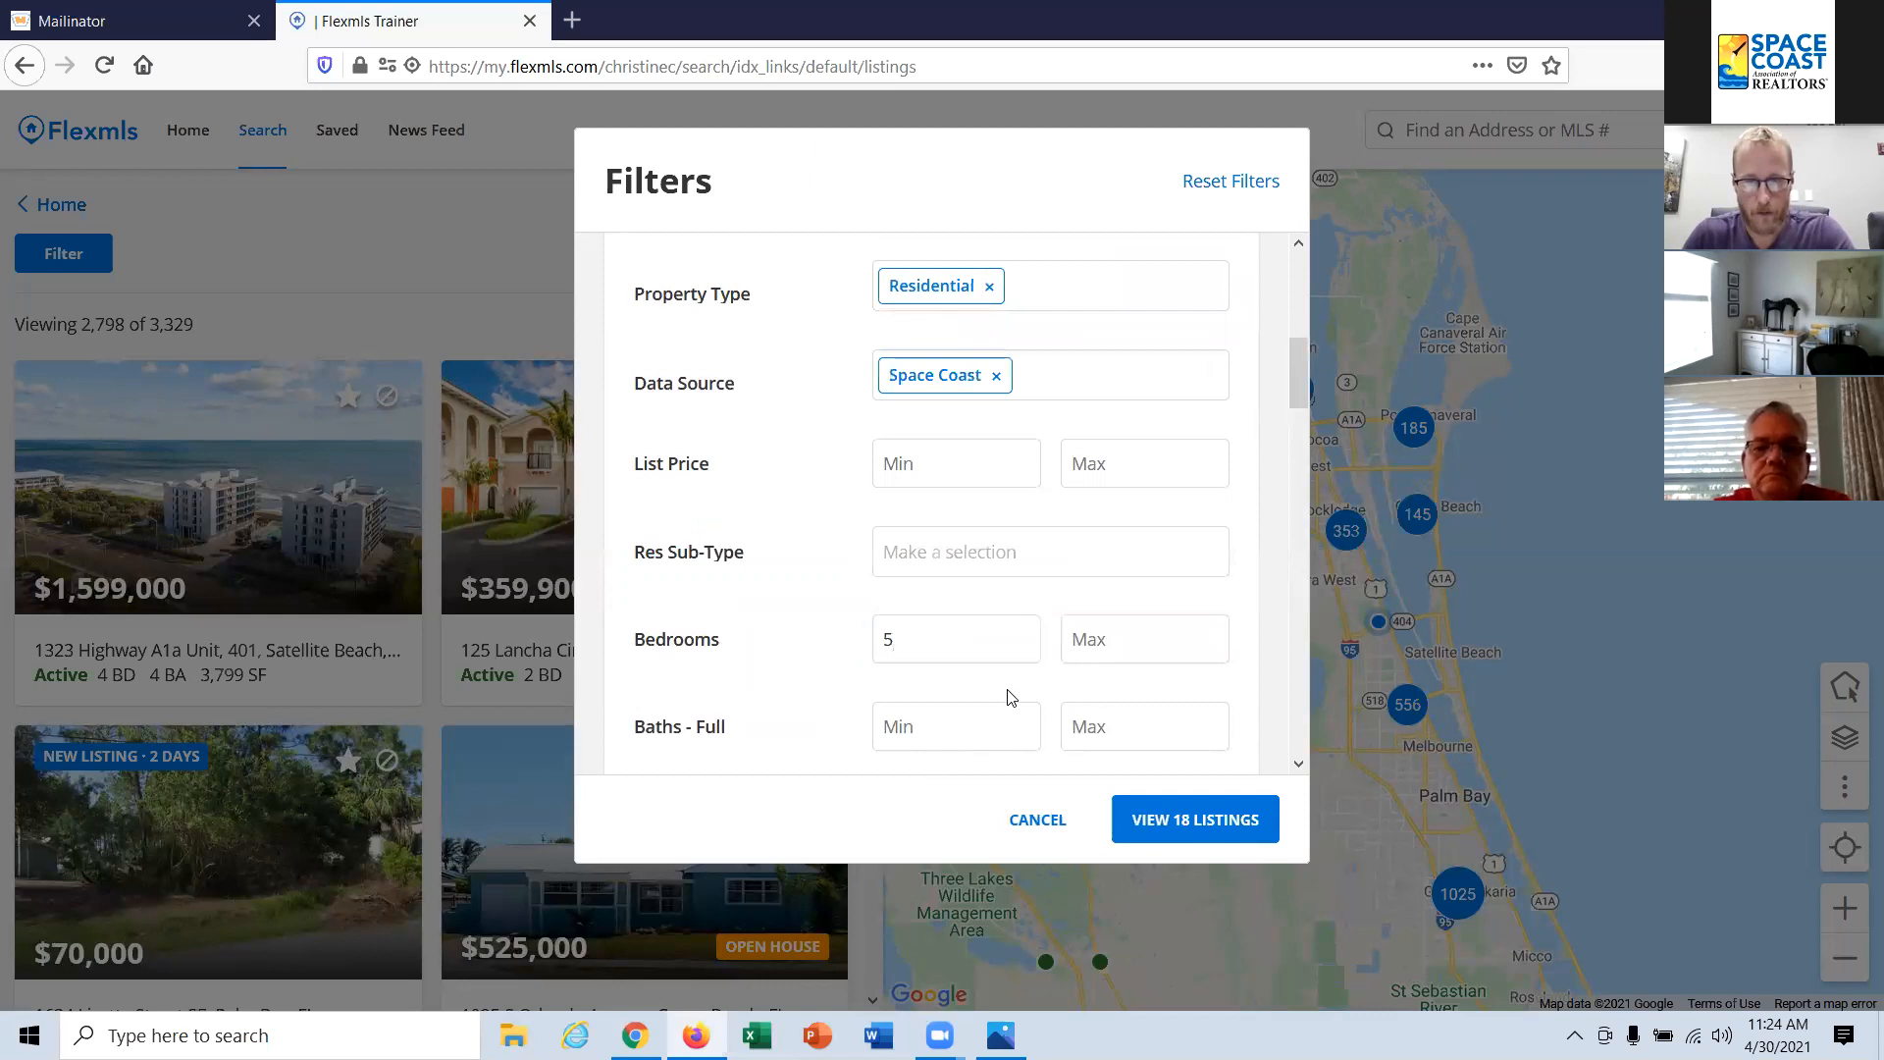
# Step: Look through the remaining search filters and the list of additional fields that can be added, without adding one
pyautogui.scroll(-3, 1009, 691)
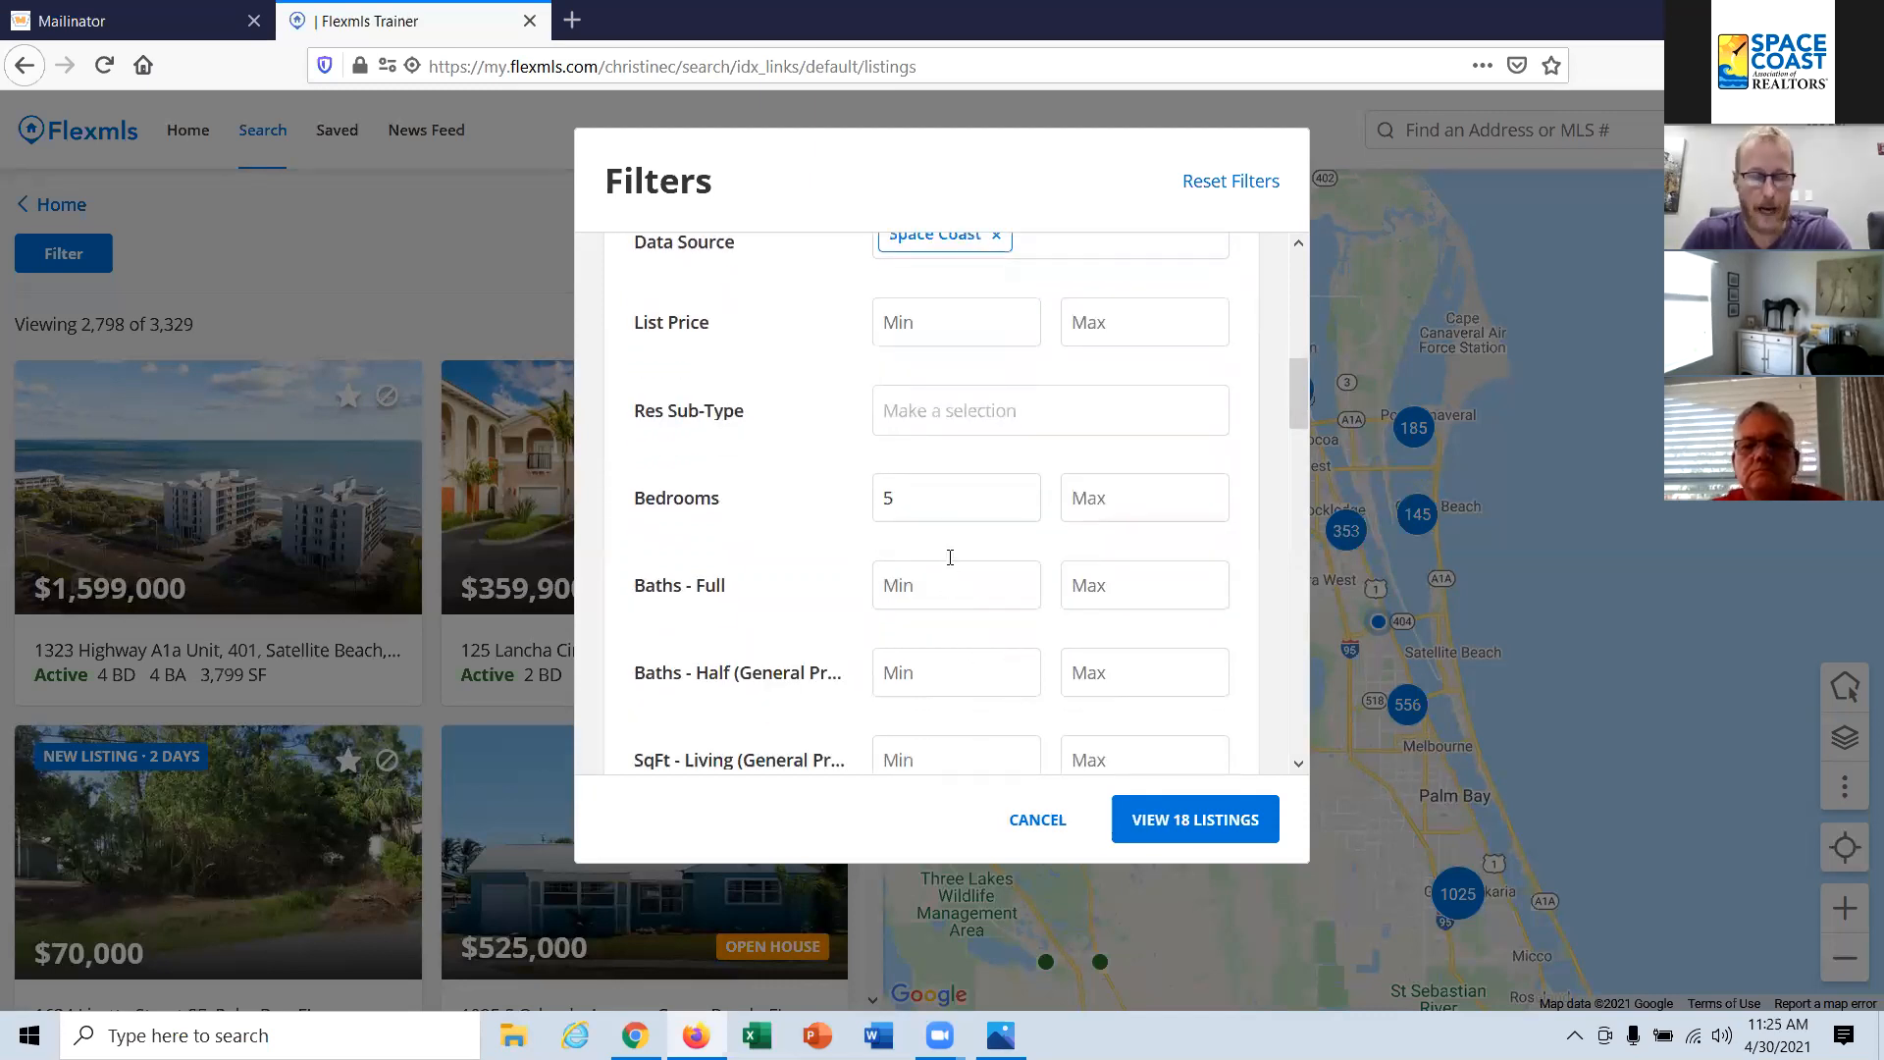
pyautogui.scroll(-3, 954, 545)
pyautogui.scroll(-18, 960, 520)
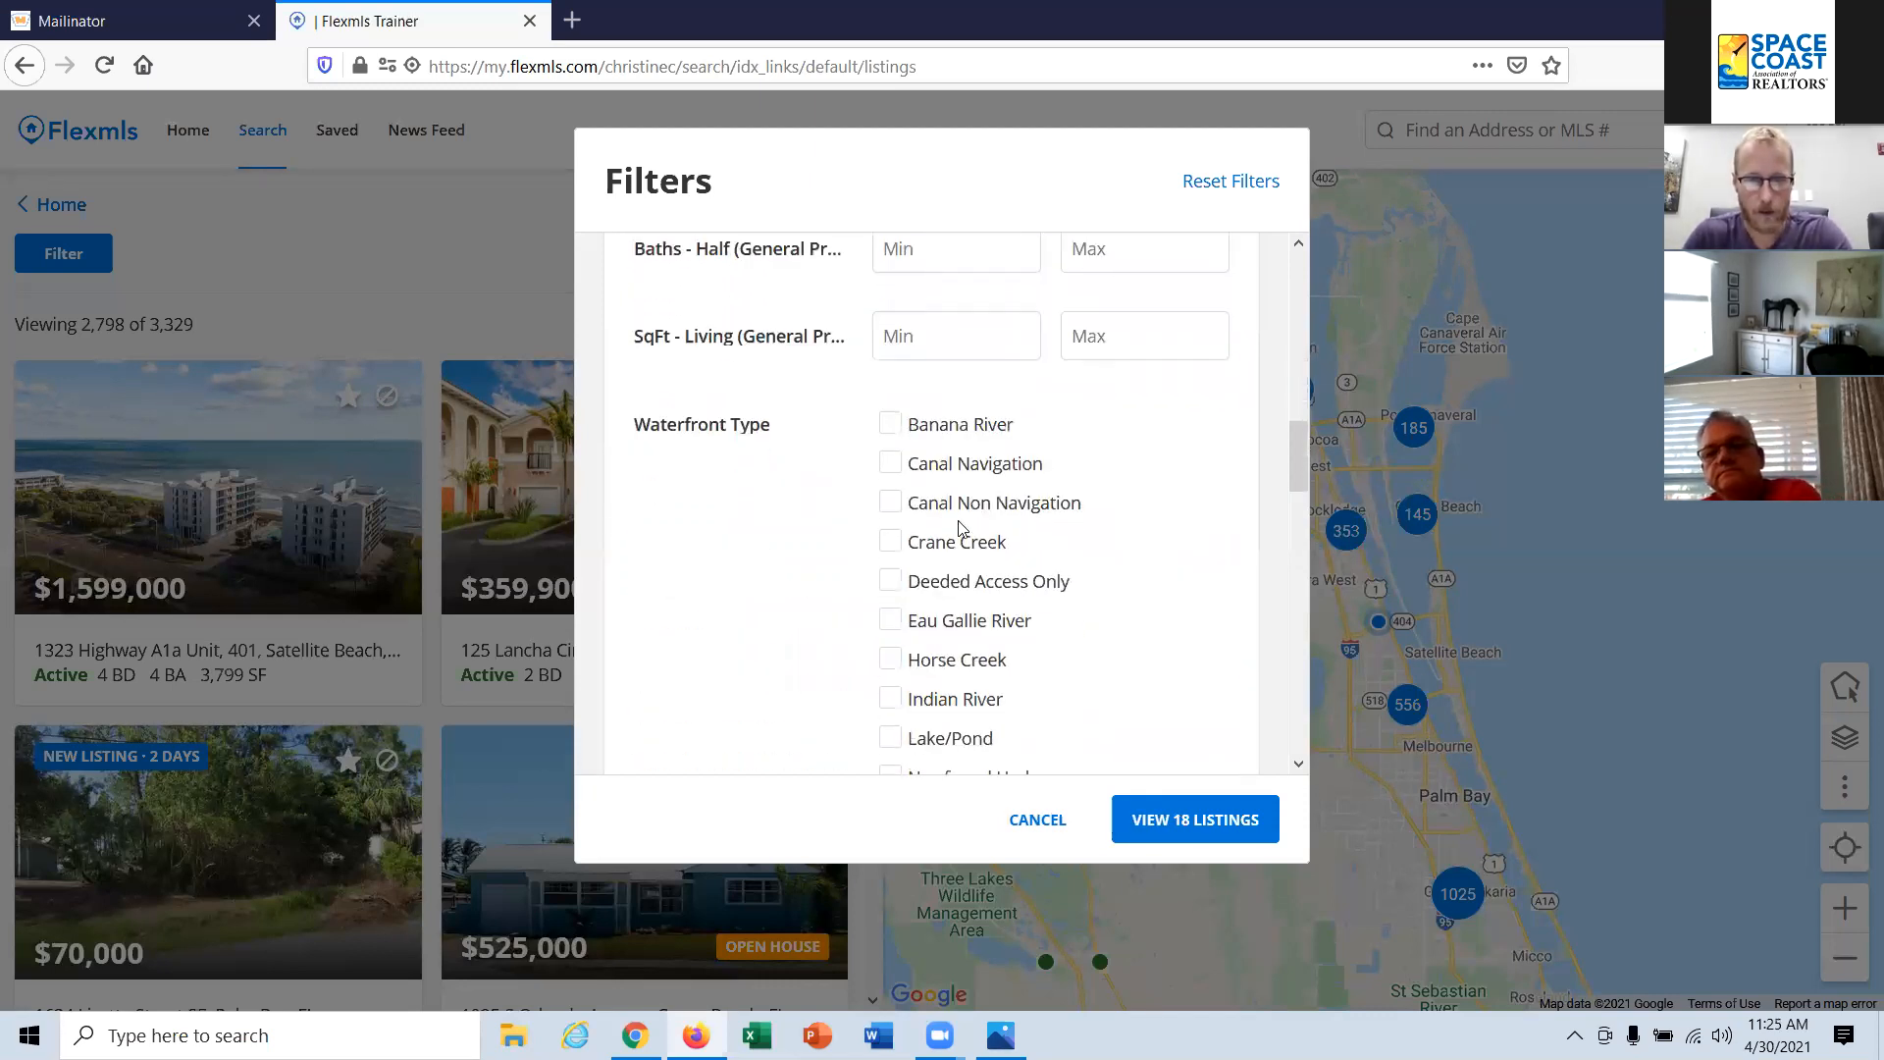
pyautogui.scroll(-12, 959, 529)
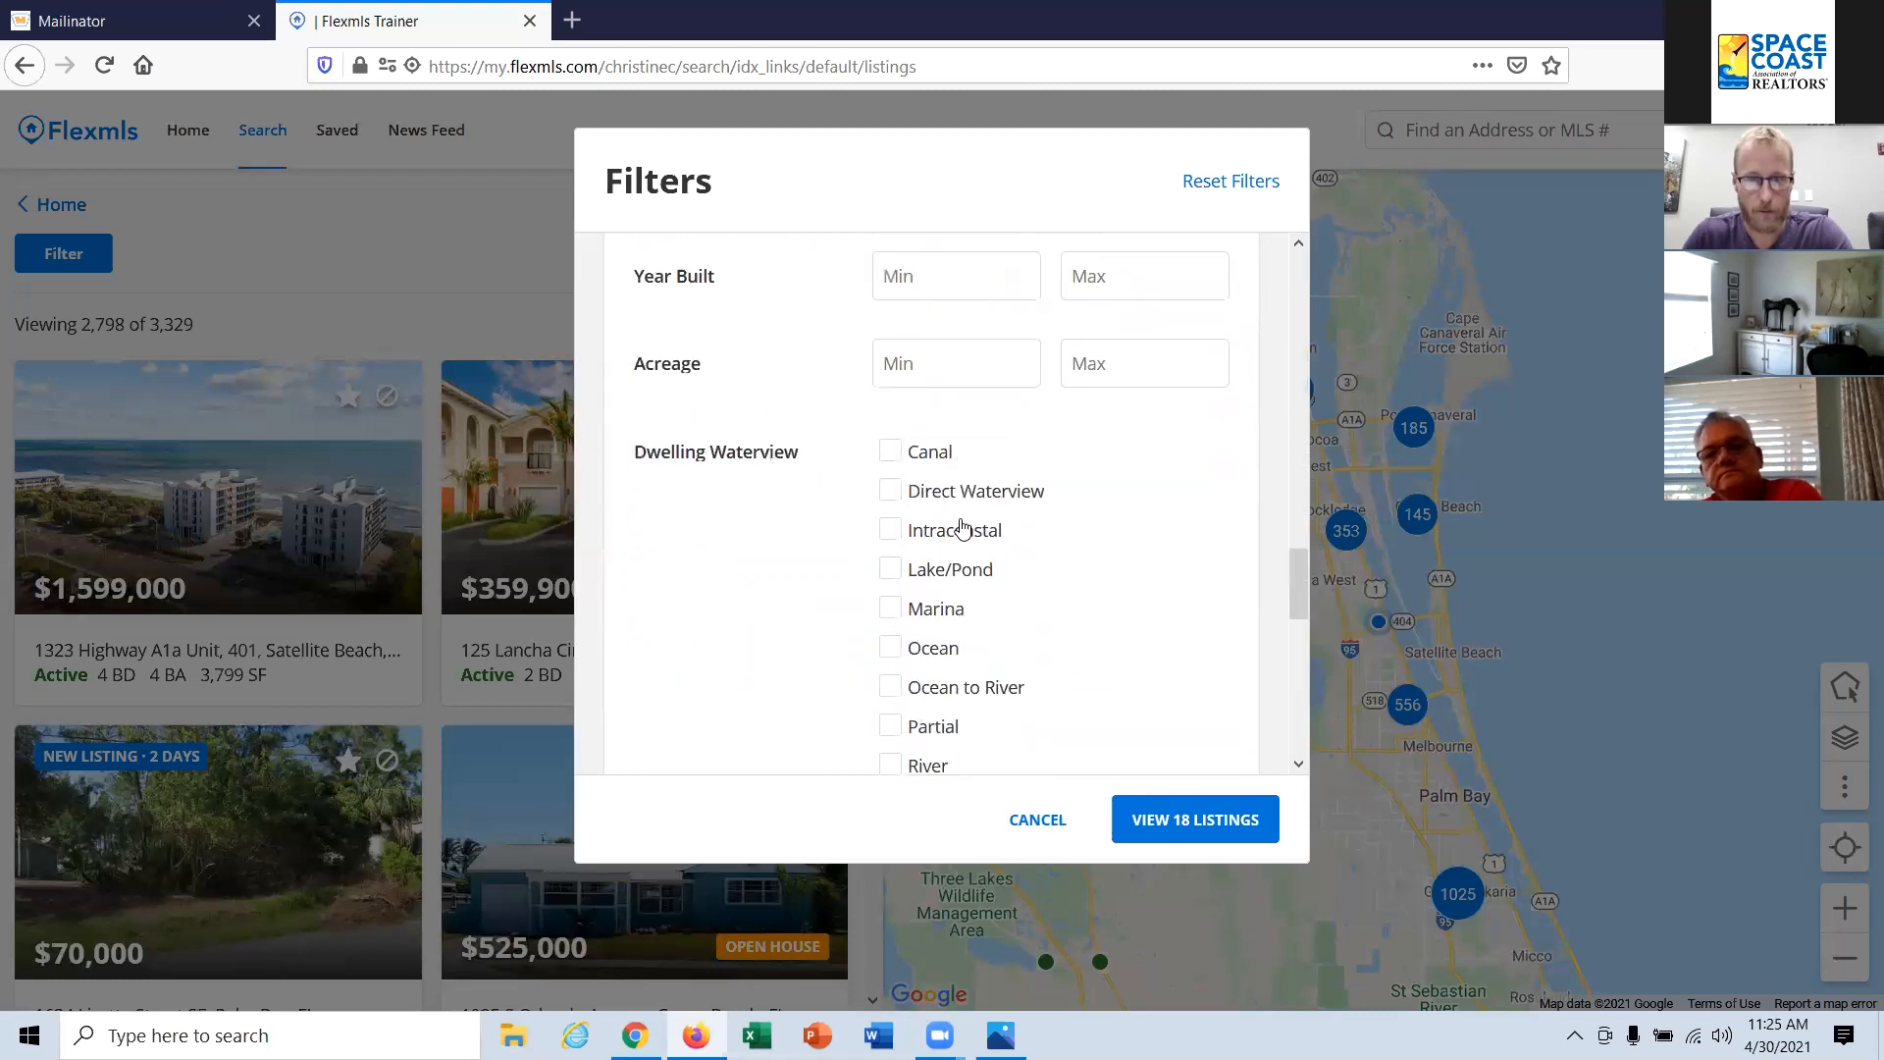
pyautogui.scroll(-13, 970, 522)
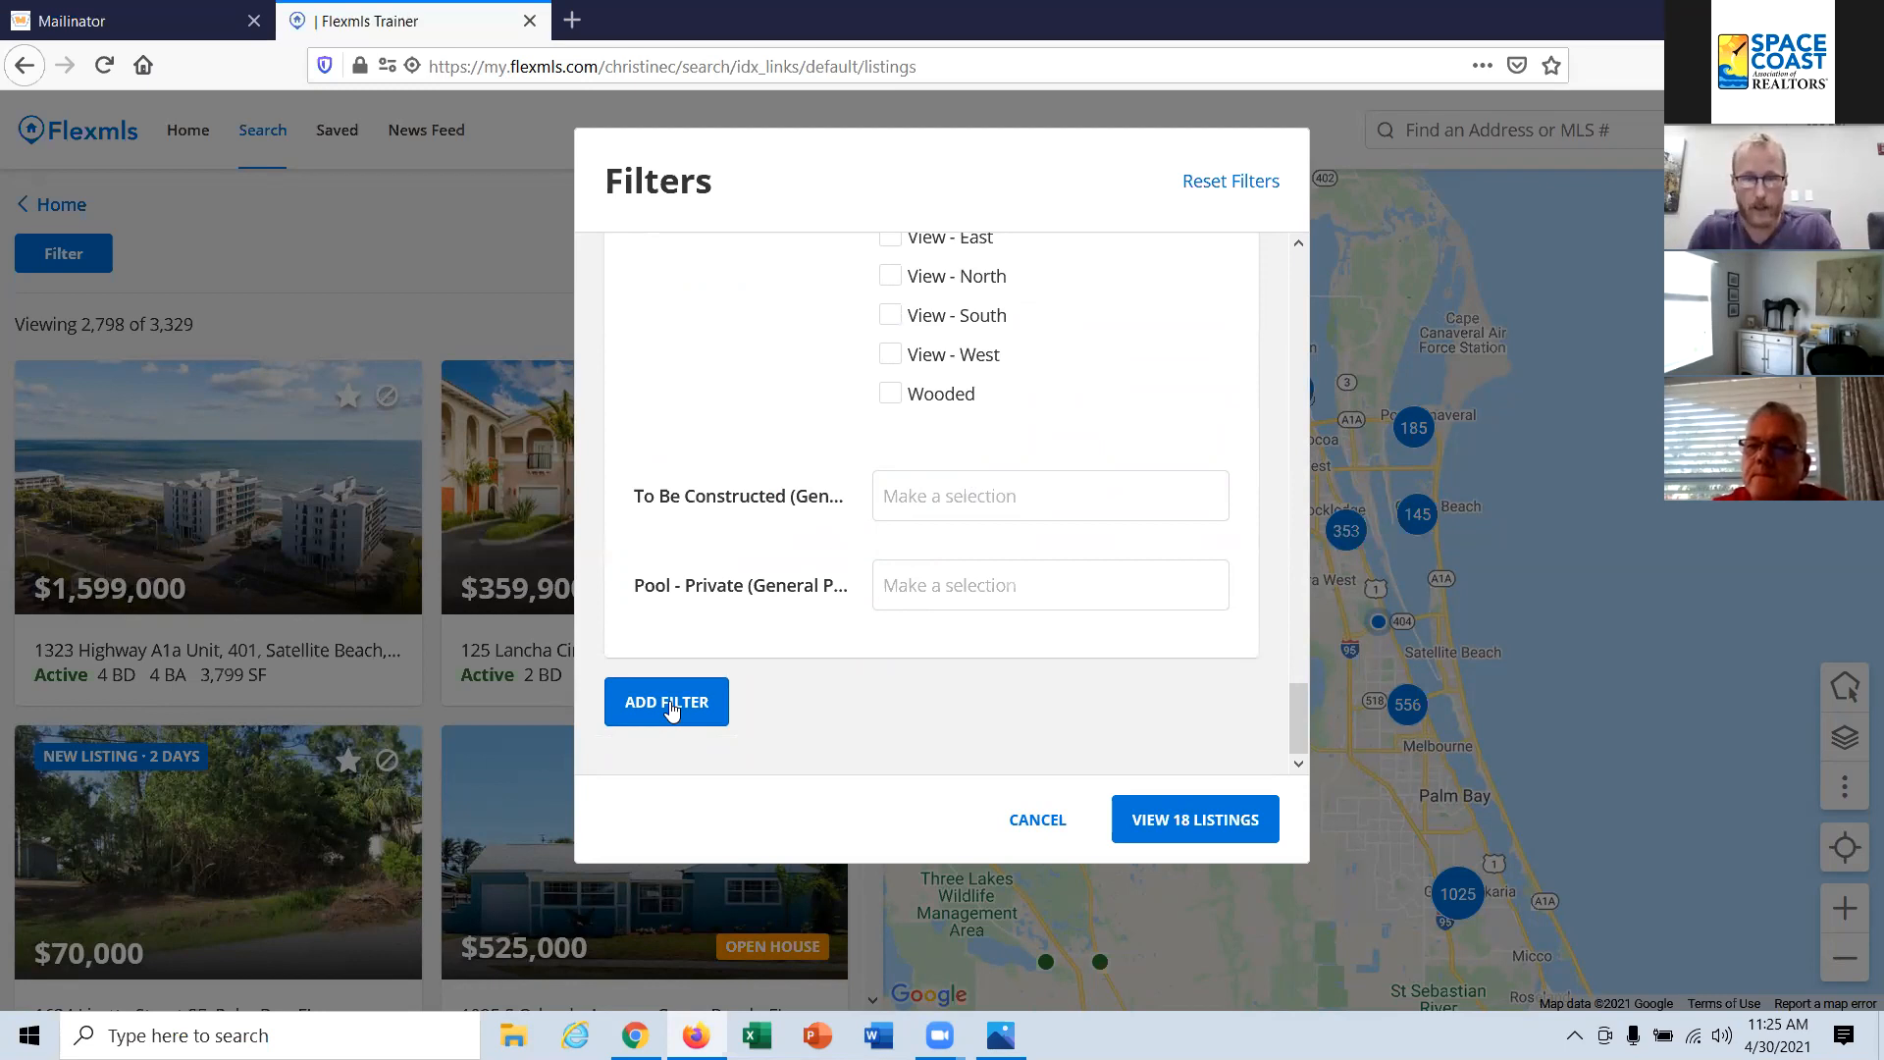
pyautogui.click(668, 703)
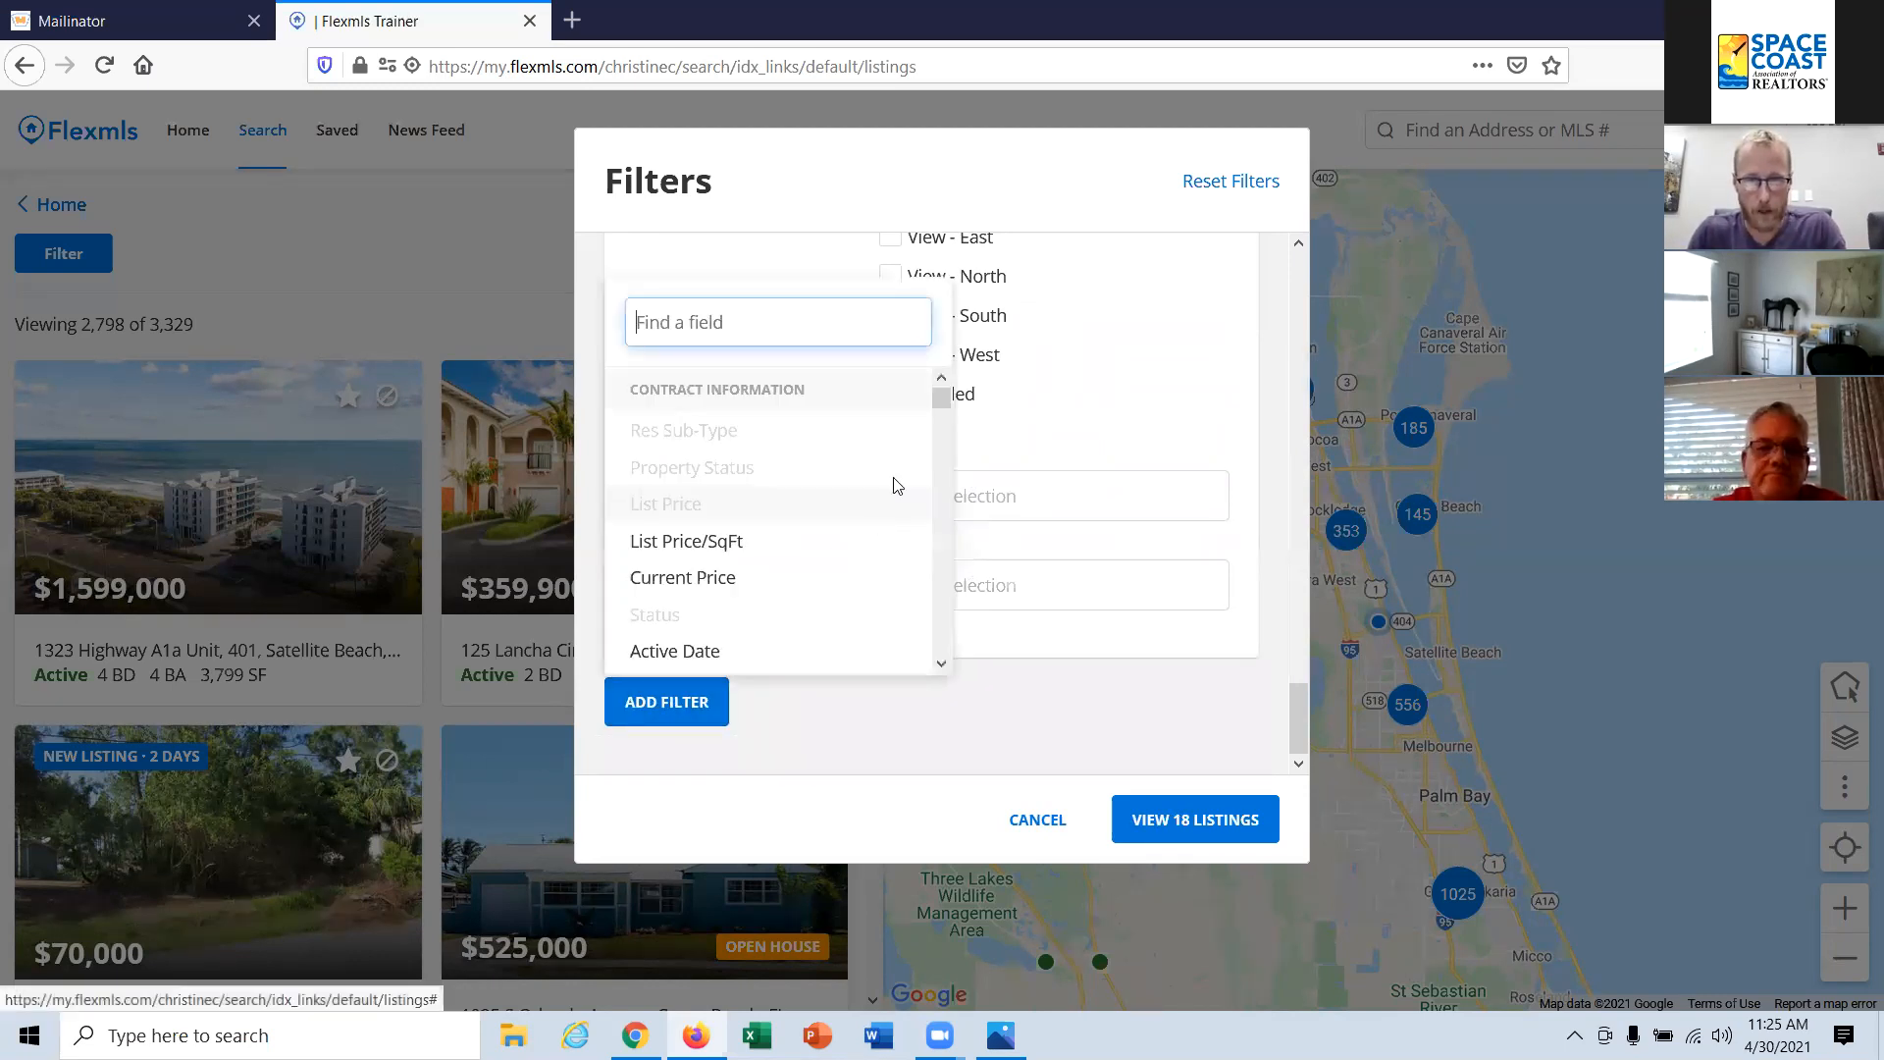
pyautogui.moveTo(940, 400); pyautogui.dragTo(940, 410)
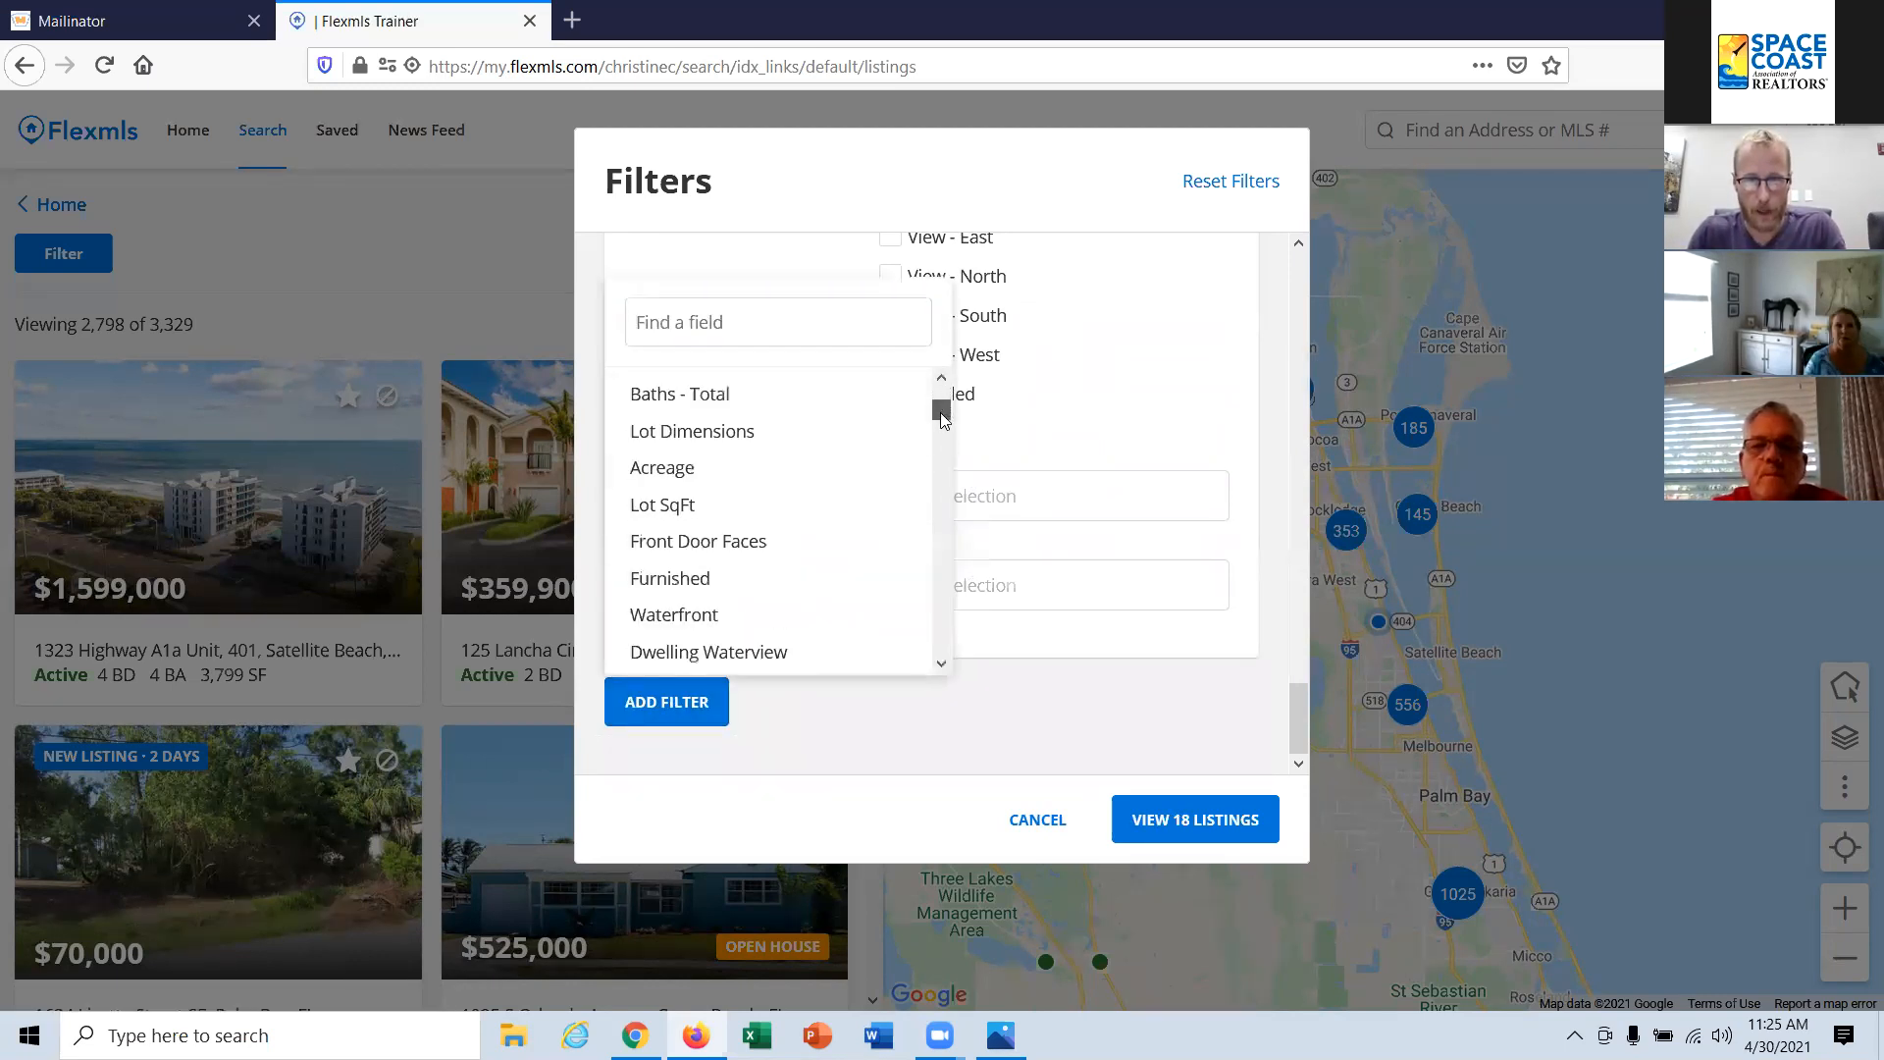
pyautogui.scroll(-5, 886, 487)
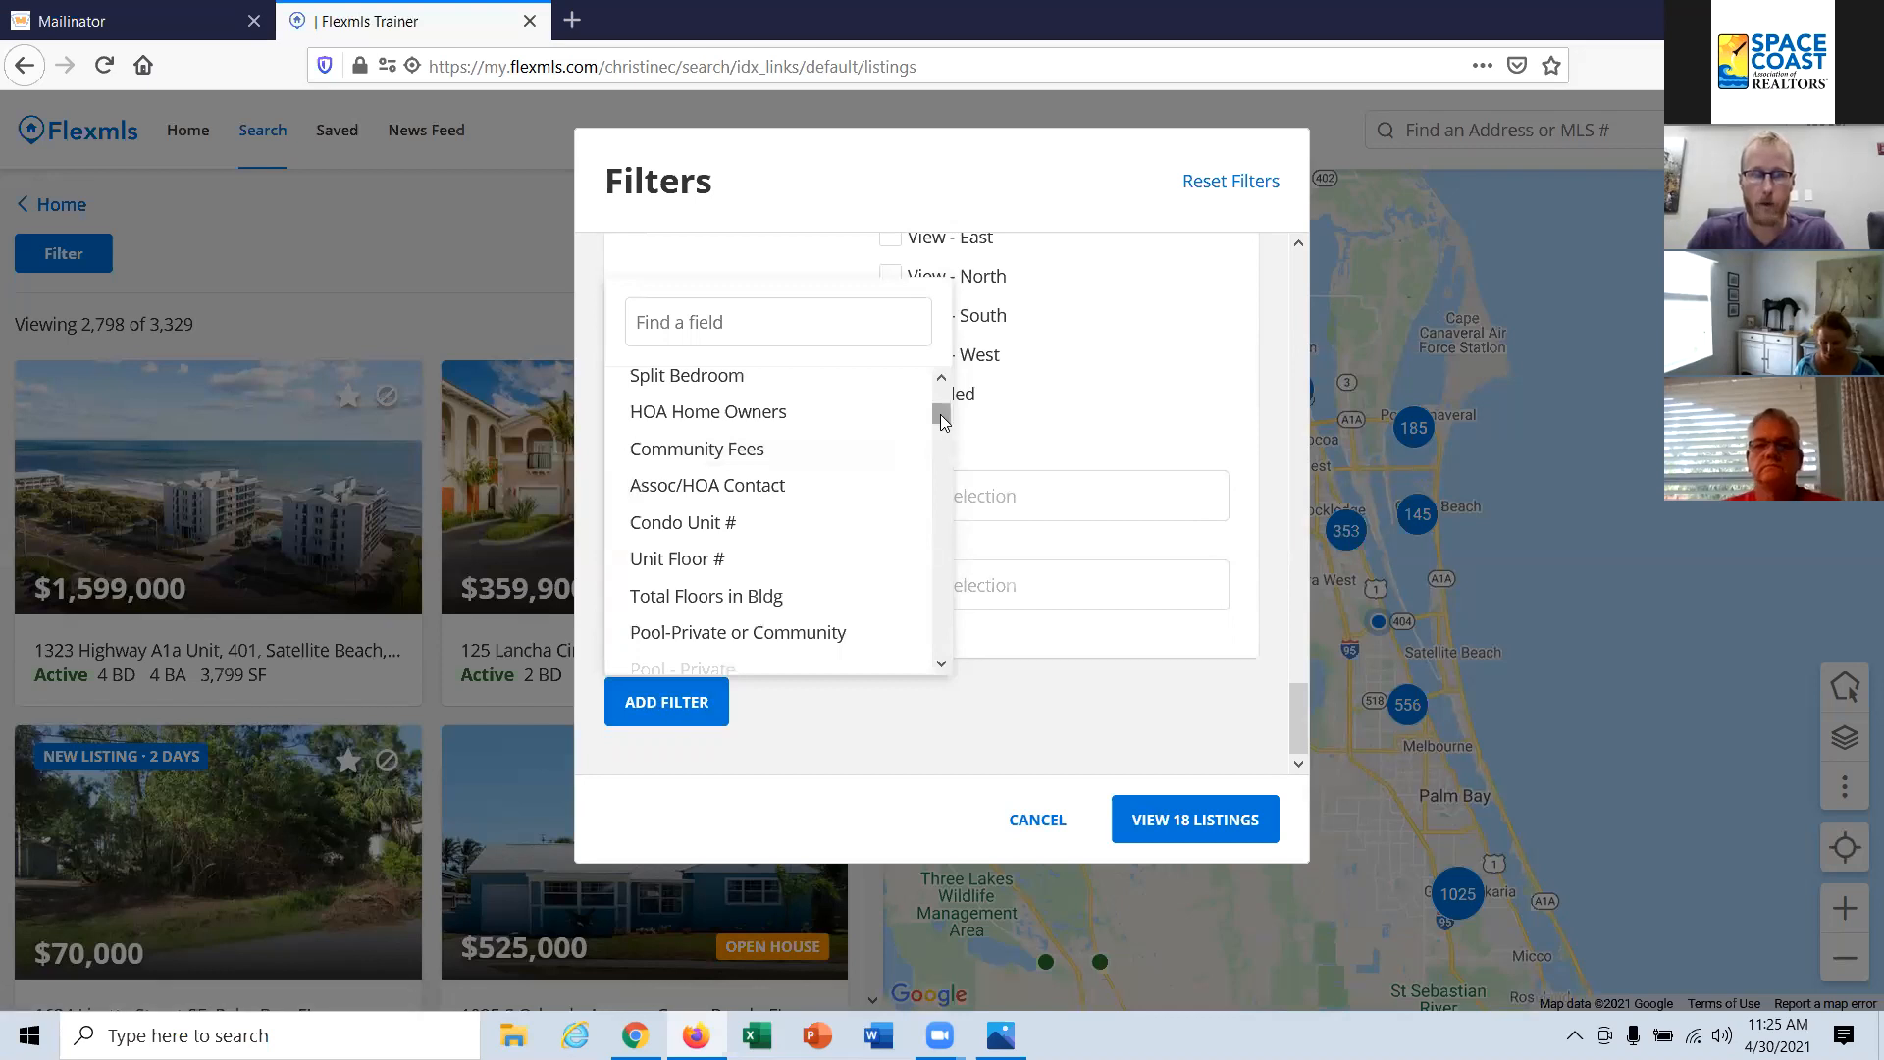
pyautogui.moveTo(940, 414); pyautogui.dragTo(942, 428)
pyautogui.scroll(-5, 871, 468)
pyautogui.scroll(-6, 872, 467)
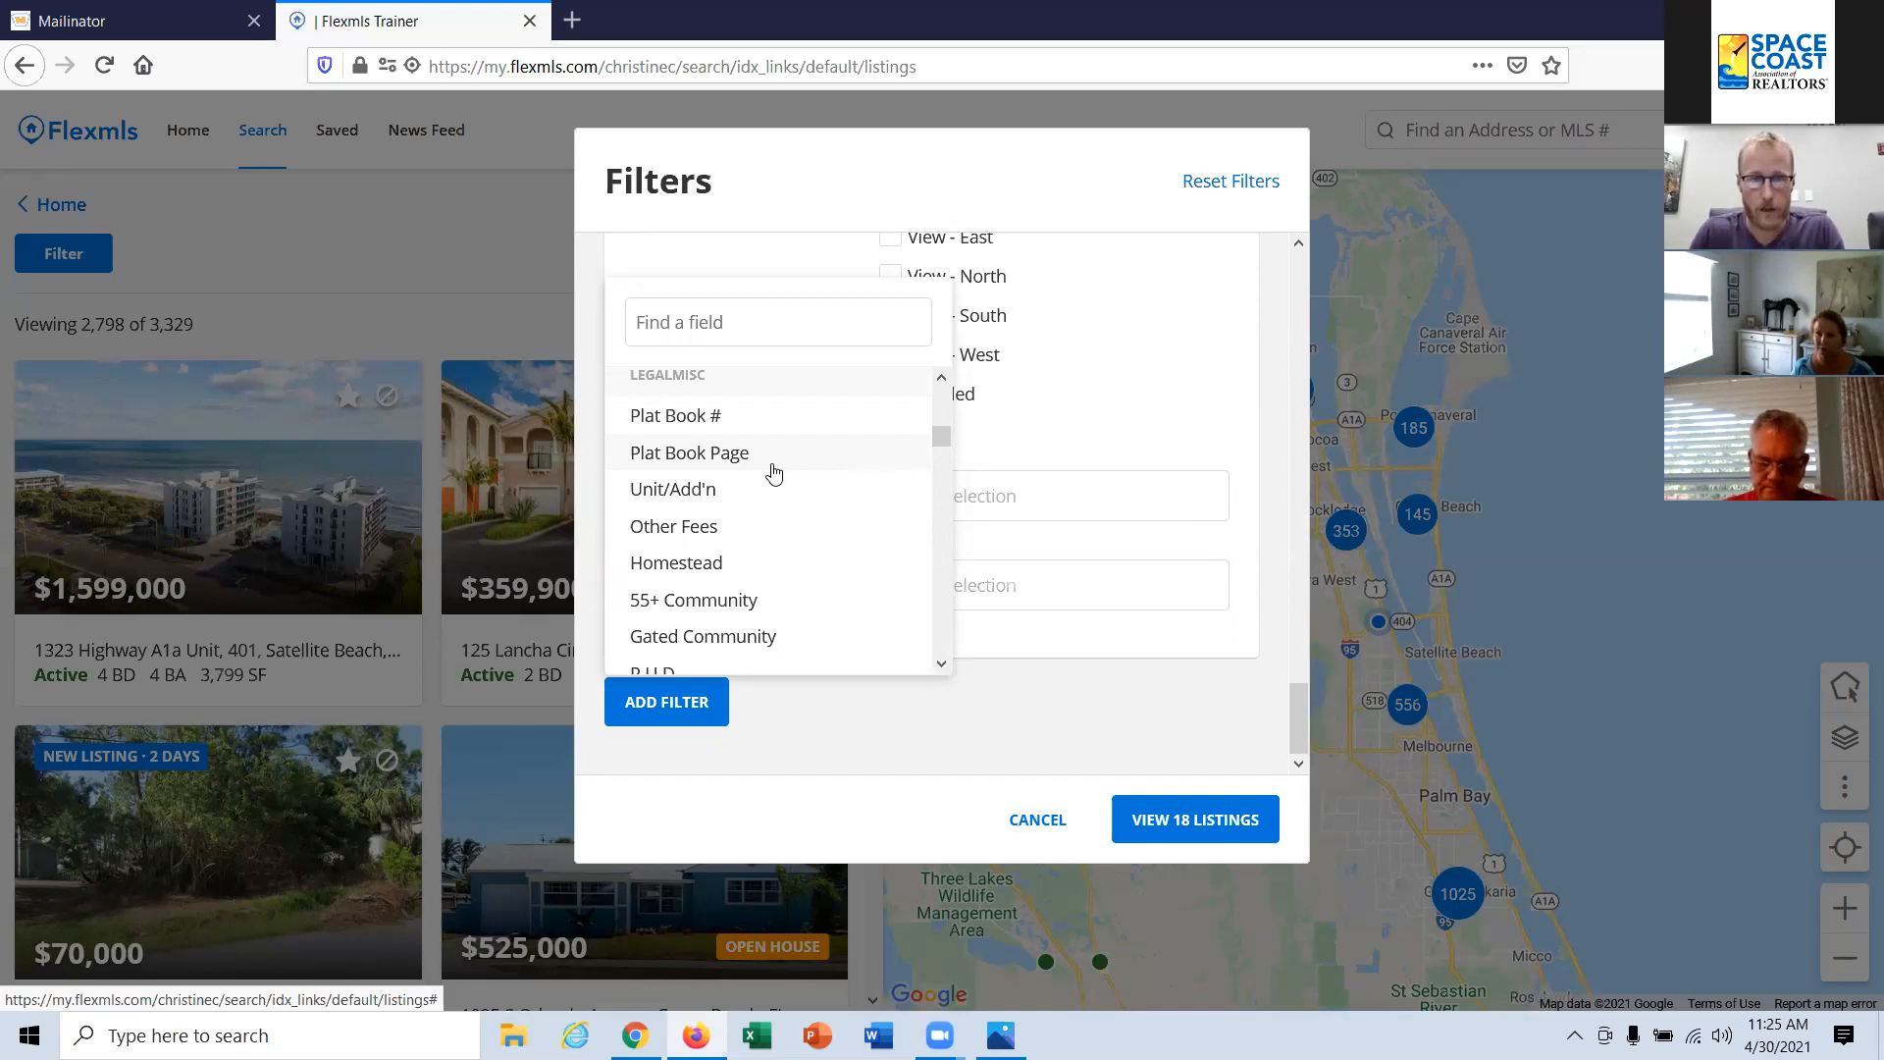
pyautogui.scroll(-4, 814, 516)
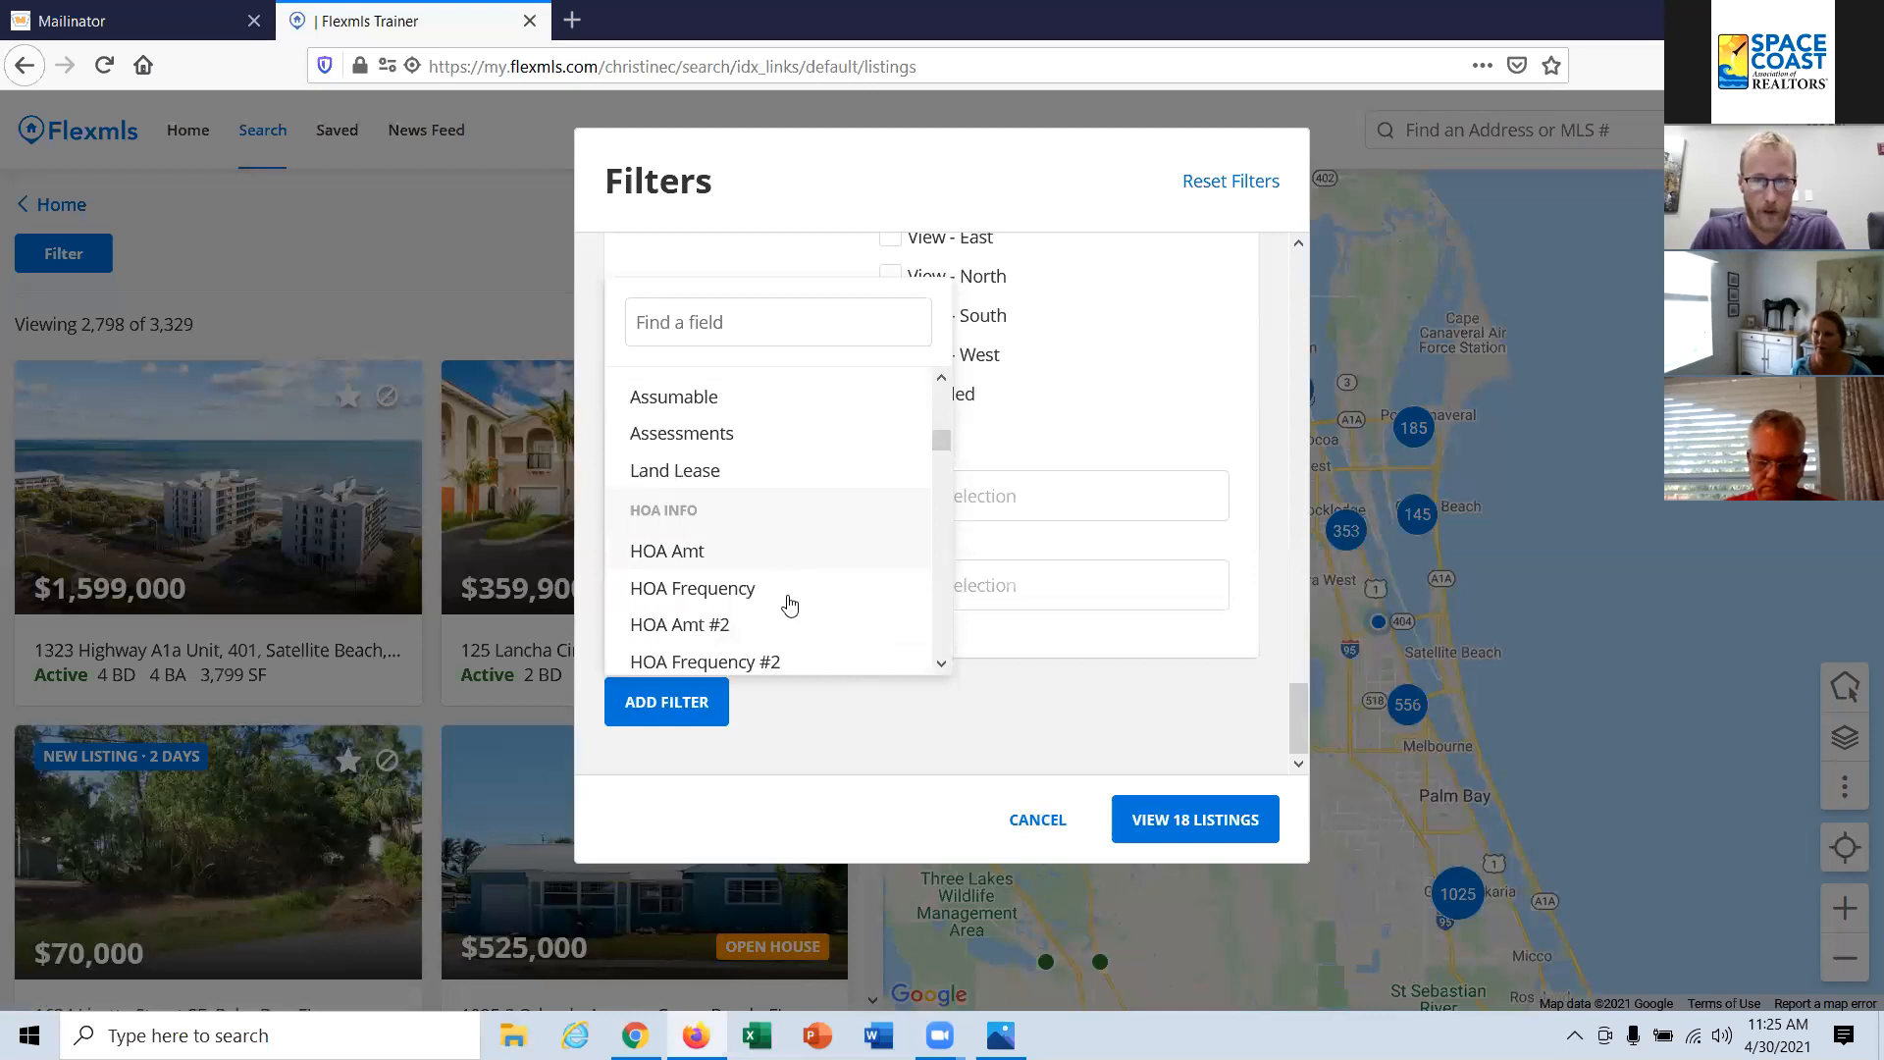
pyautogui.click(1067, 741)
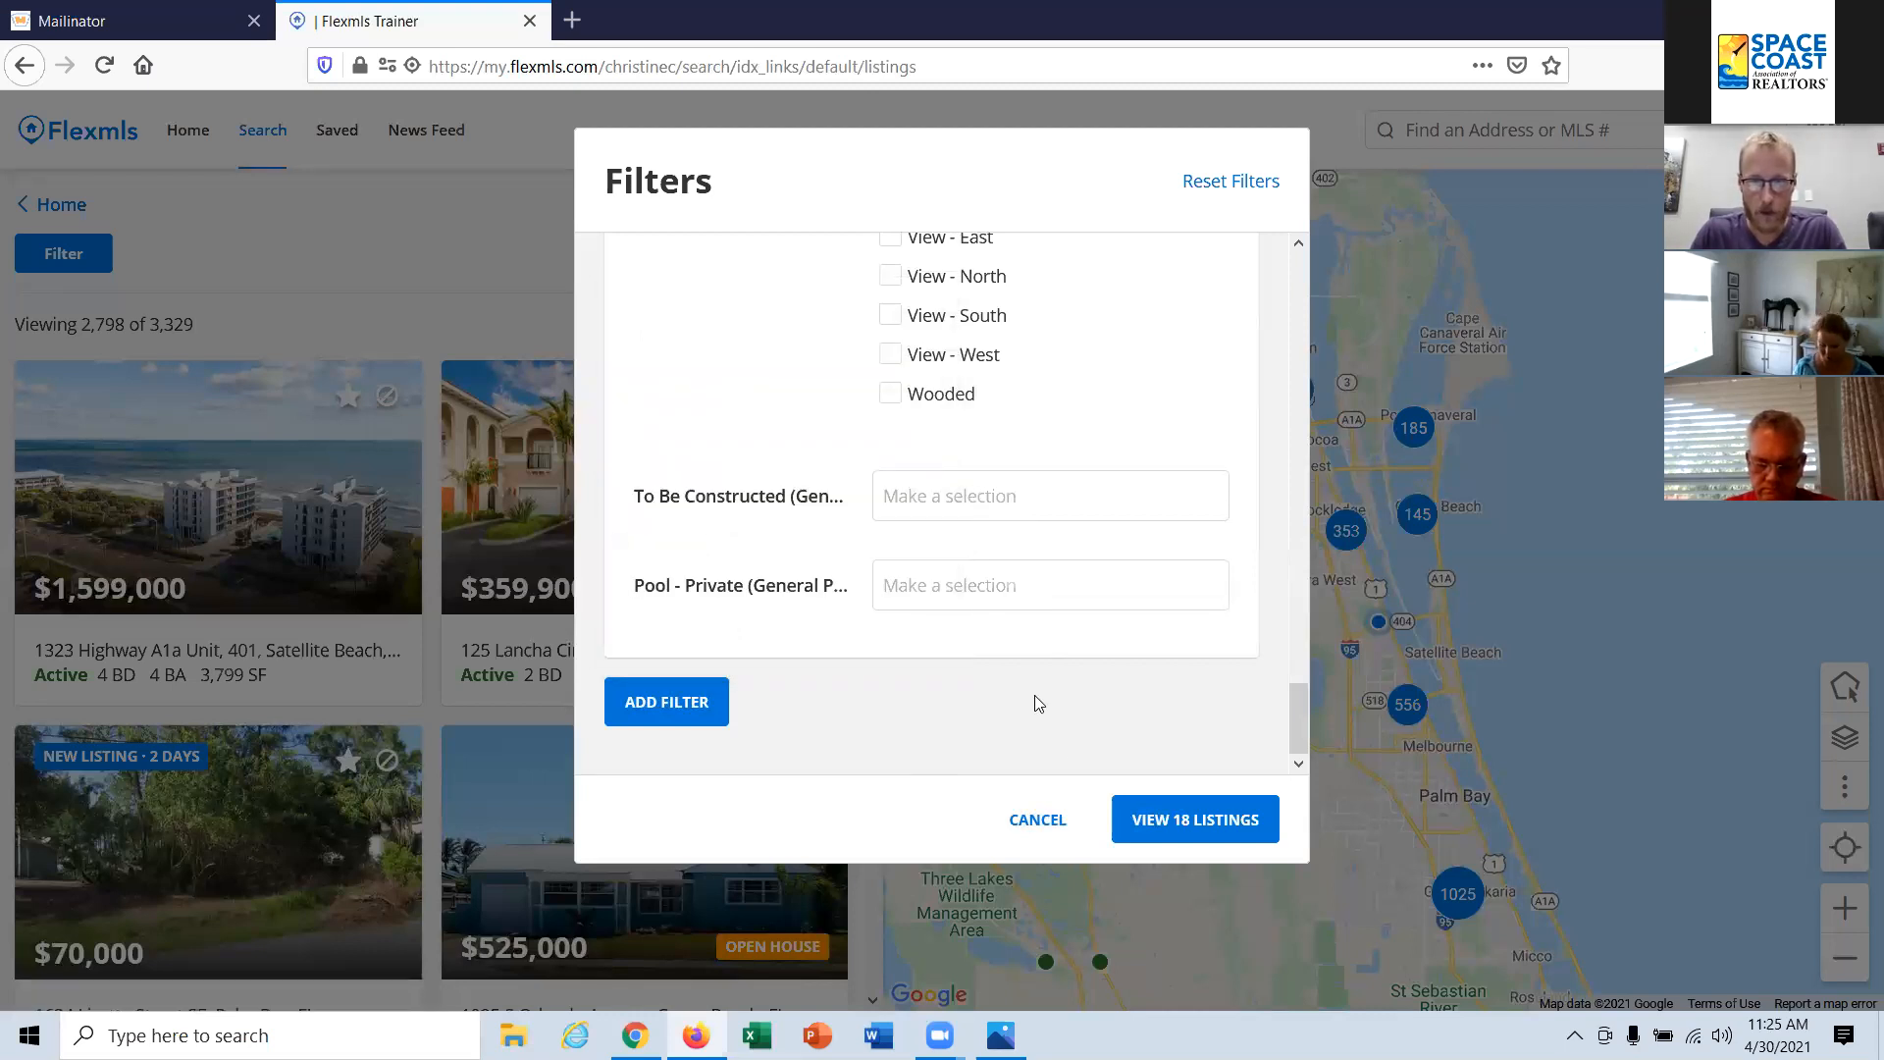
# Step: Show the filtered listings, save the $849,900 listing and hide the $930,000 listing
pyautogui.click(1199, 819)
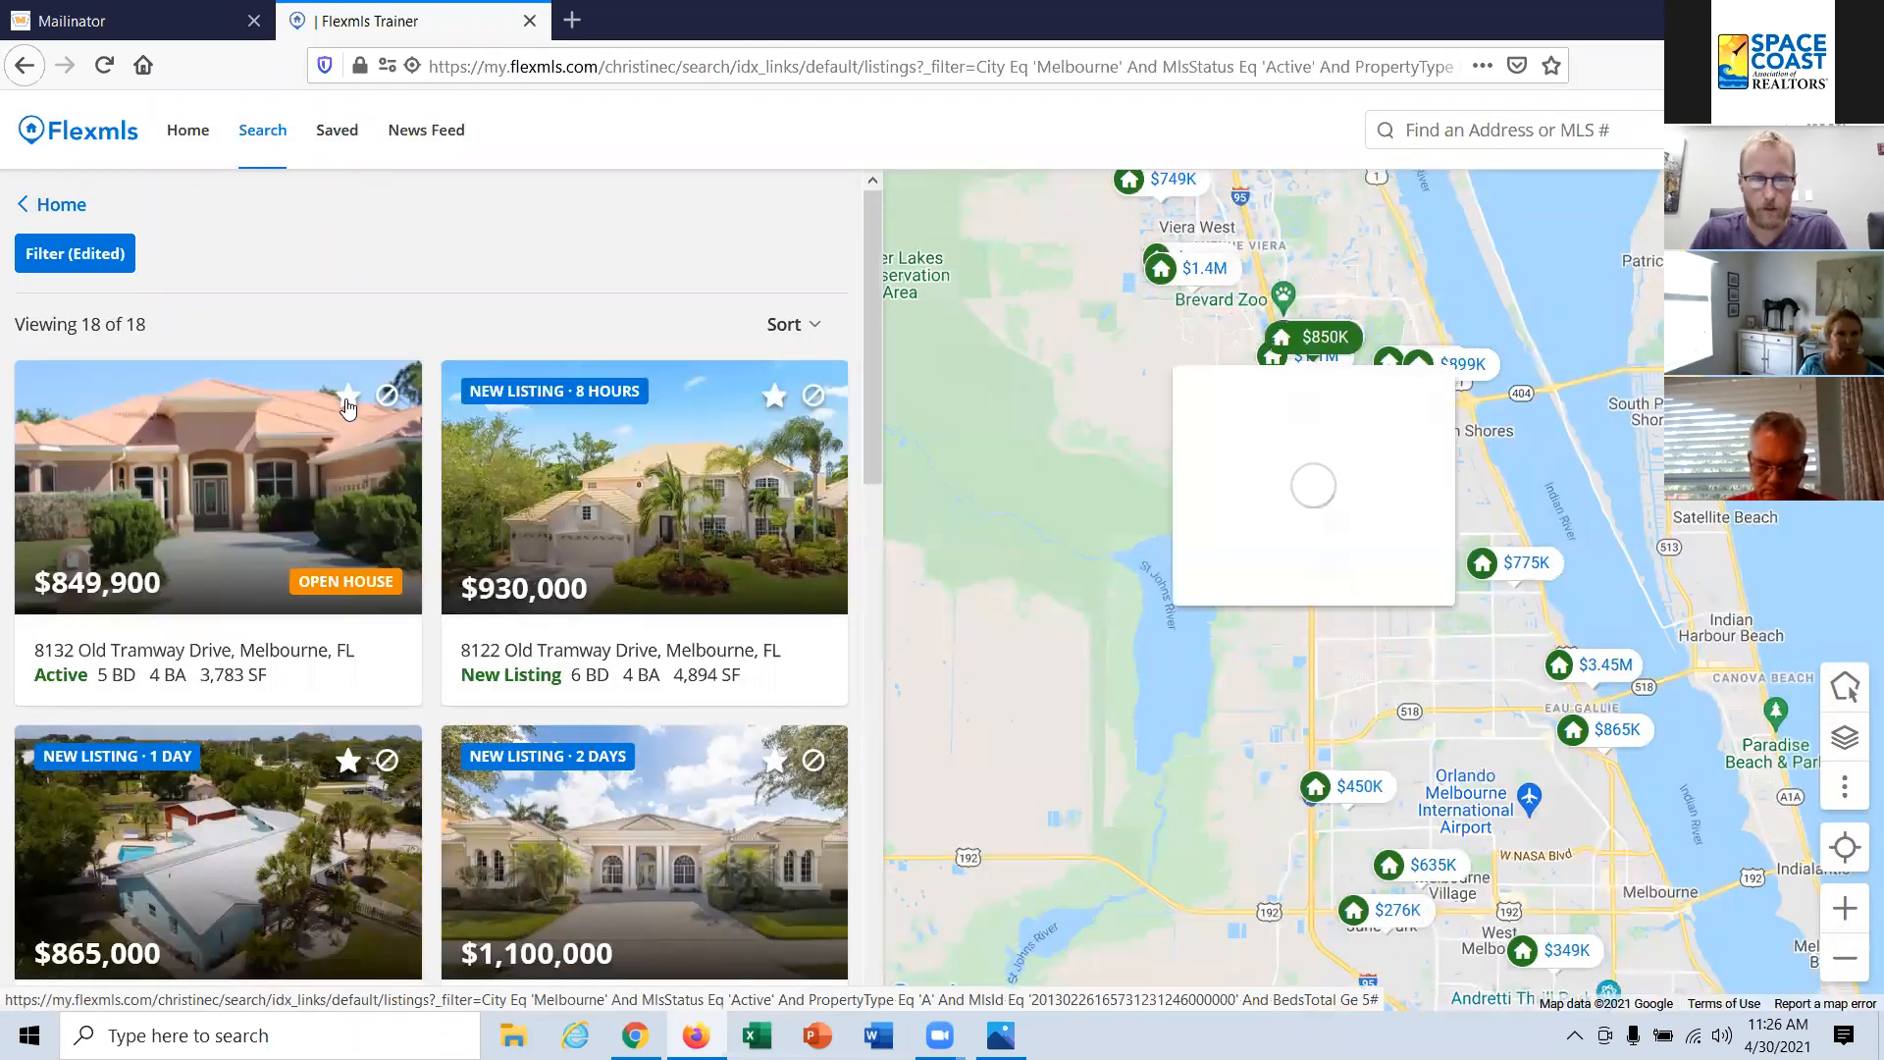
pyautogui.click(347, 399)
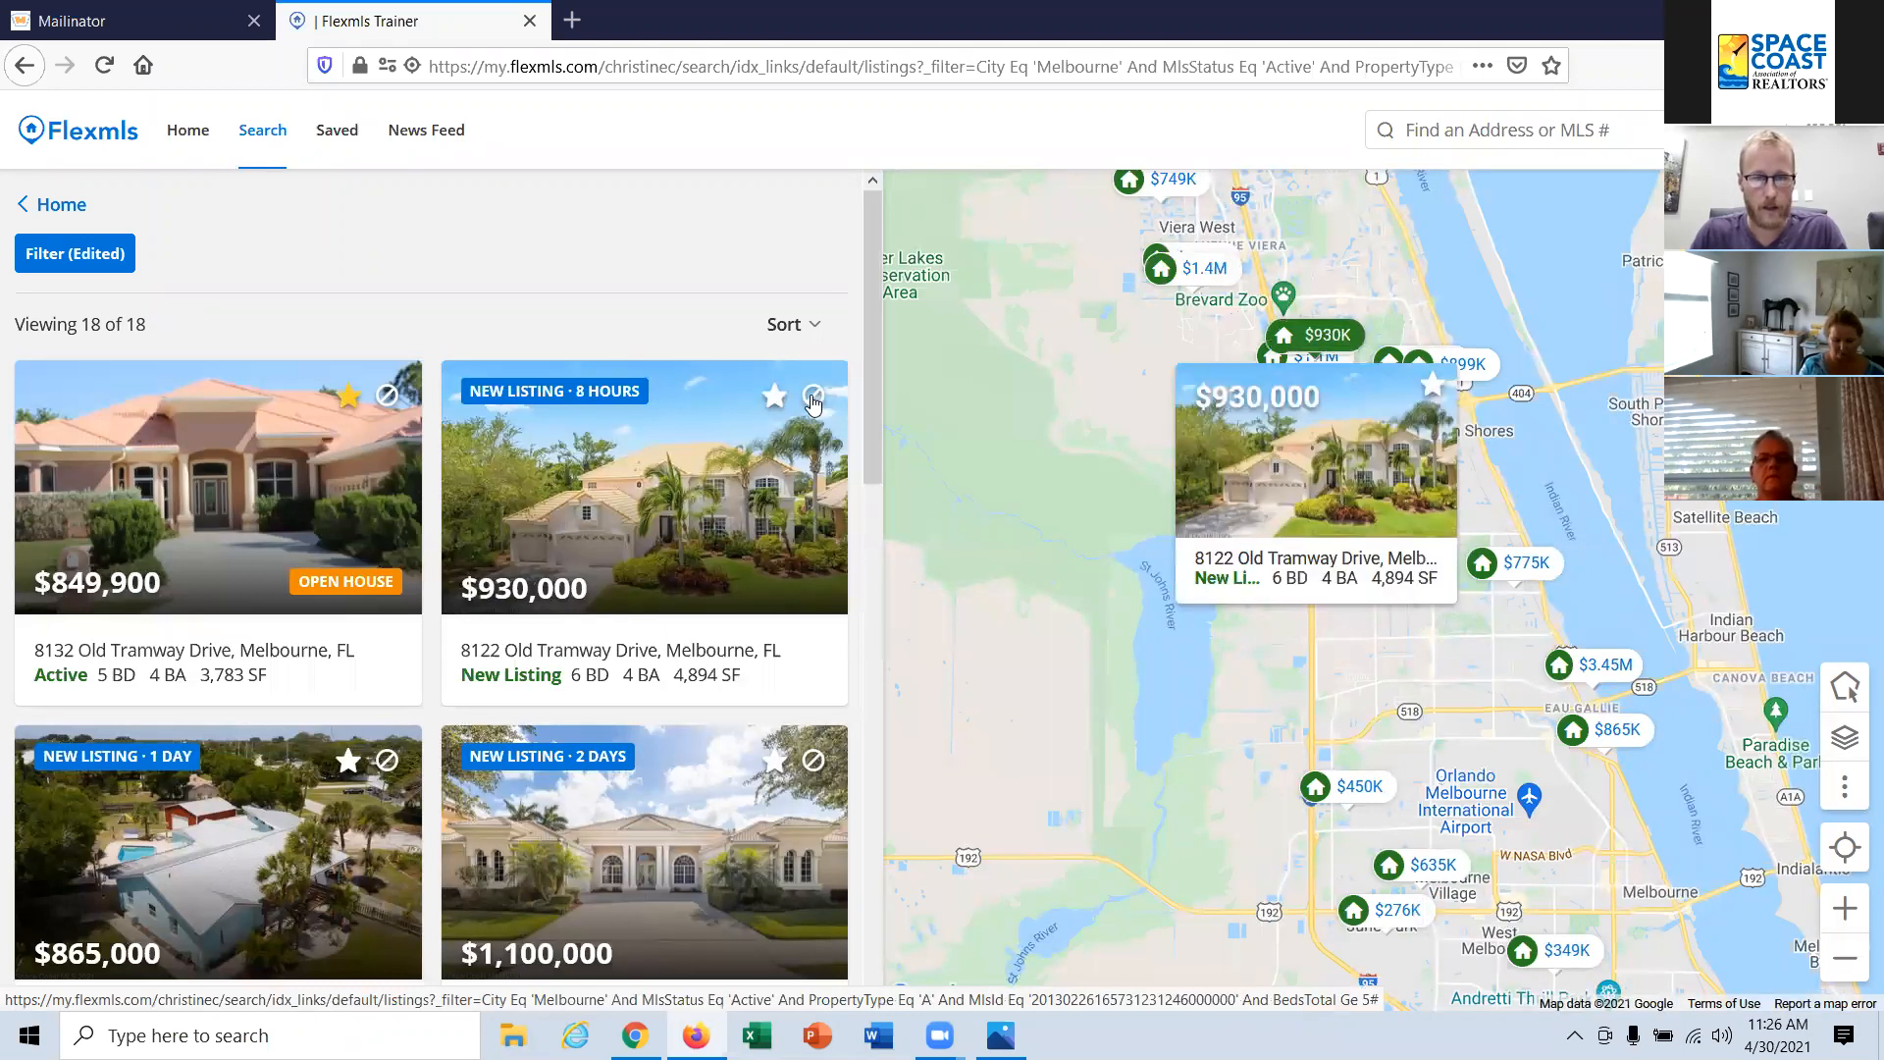
pyautogui.click(812, 397)
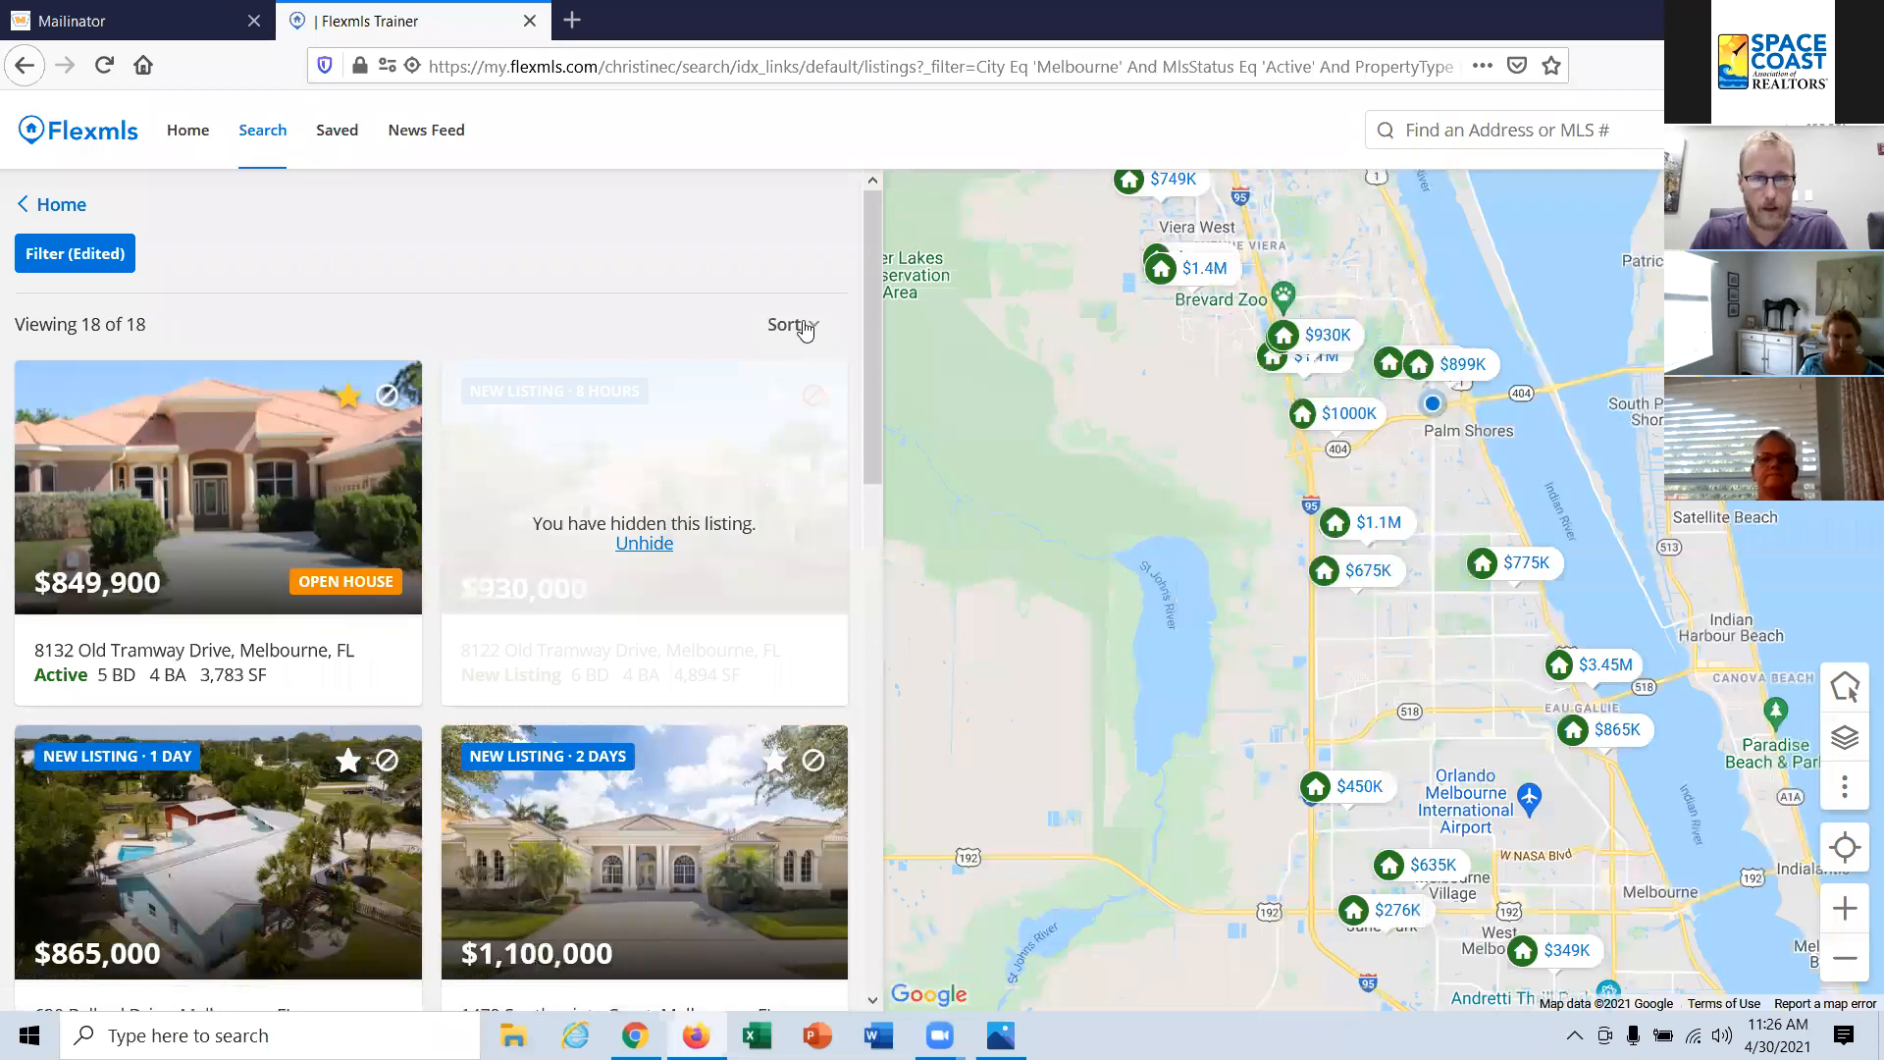
# Step: Check the sort options for the results and open the $450,000 listing's details
pyautogui.click(804, 328)
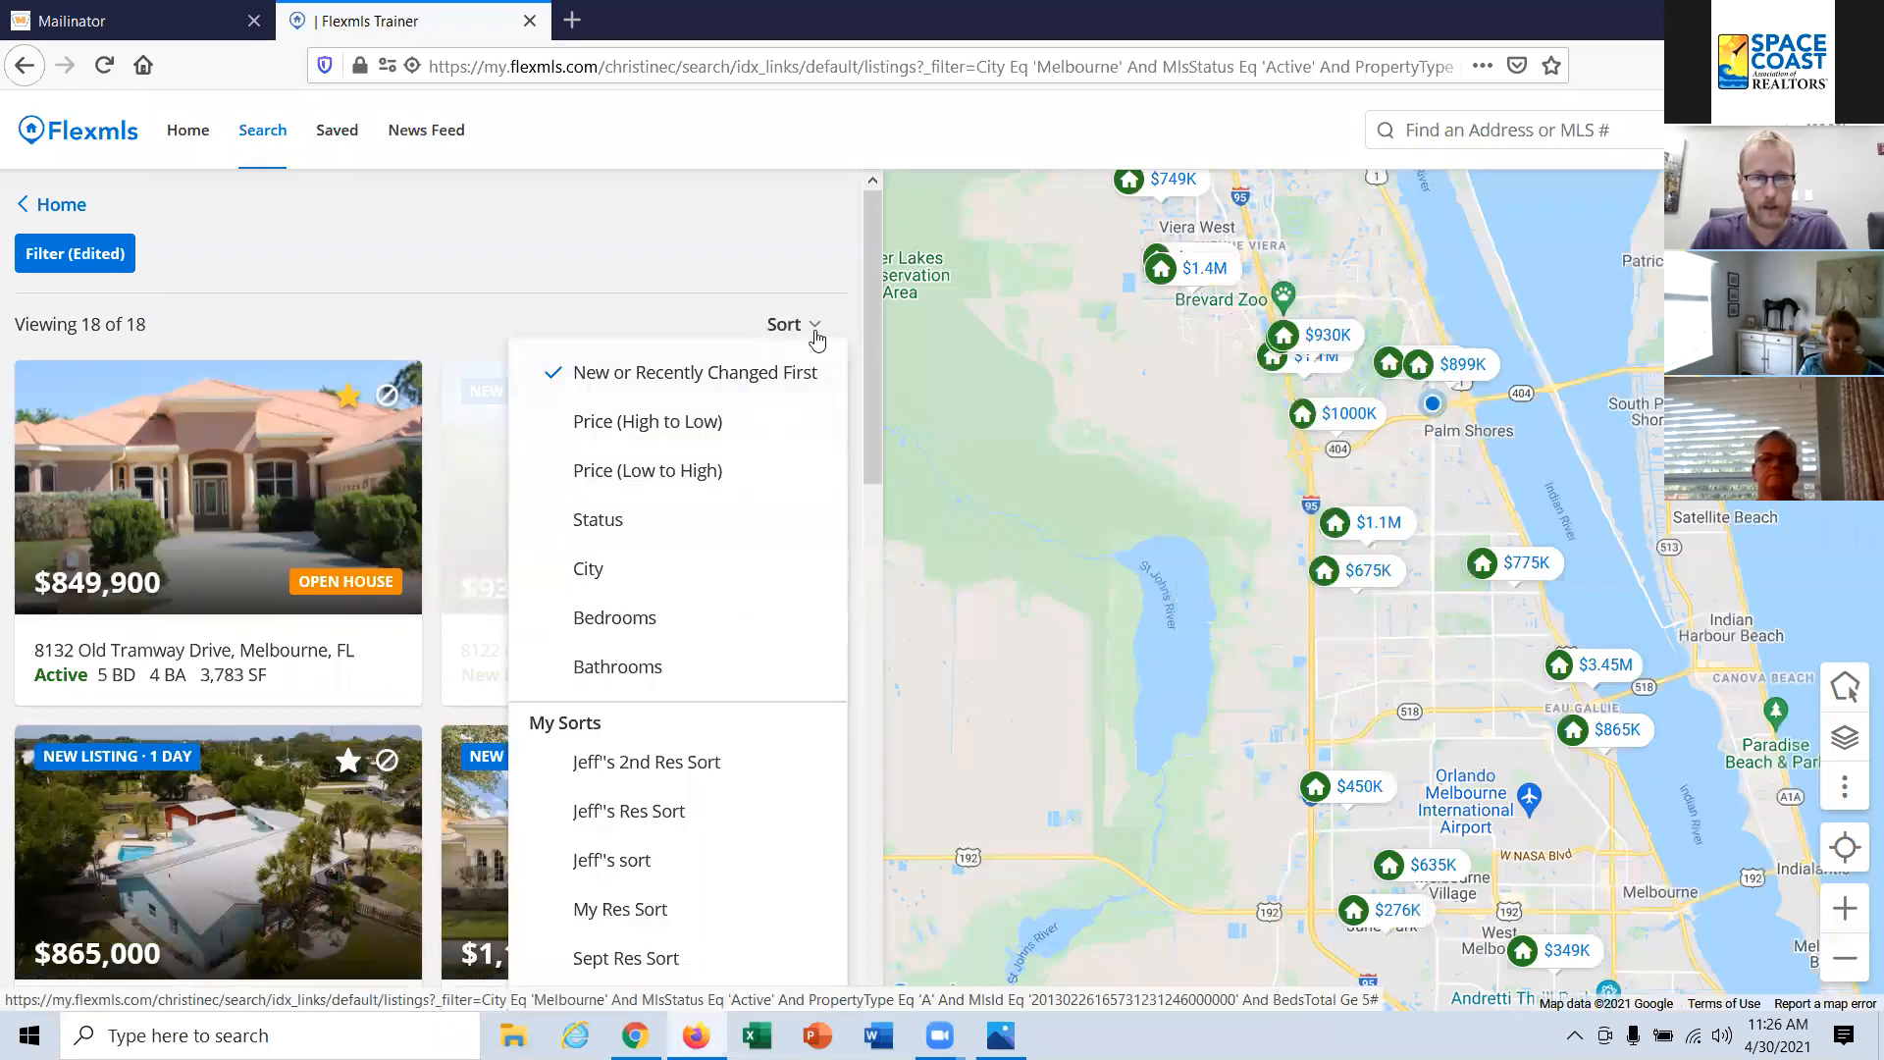
pyautogui.click(820, 332)
pyautogui.scroll(-3, 770, 370)
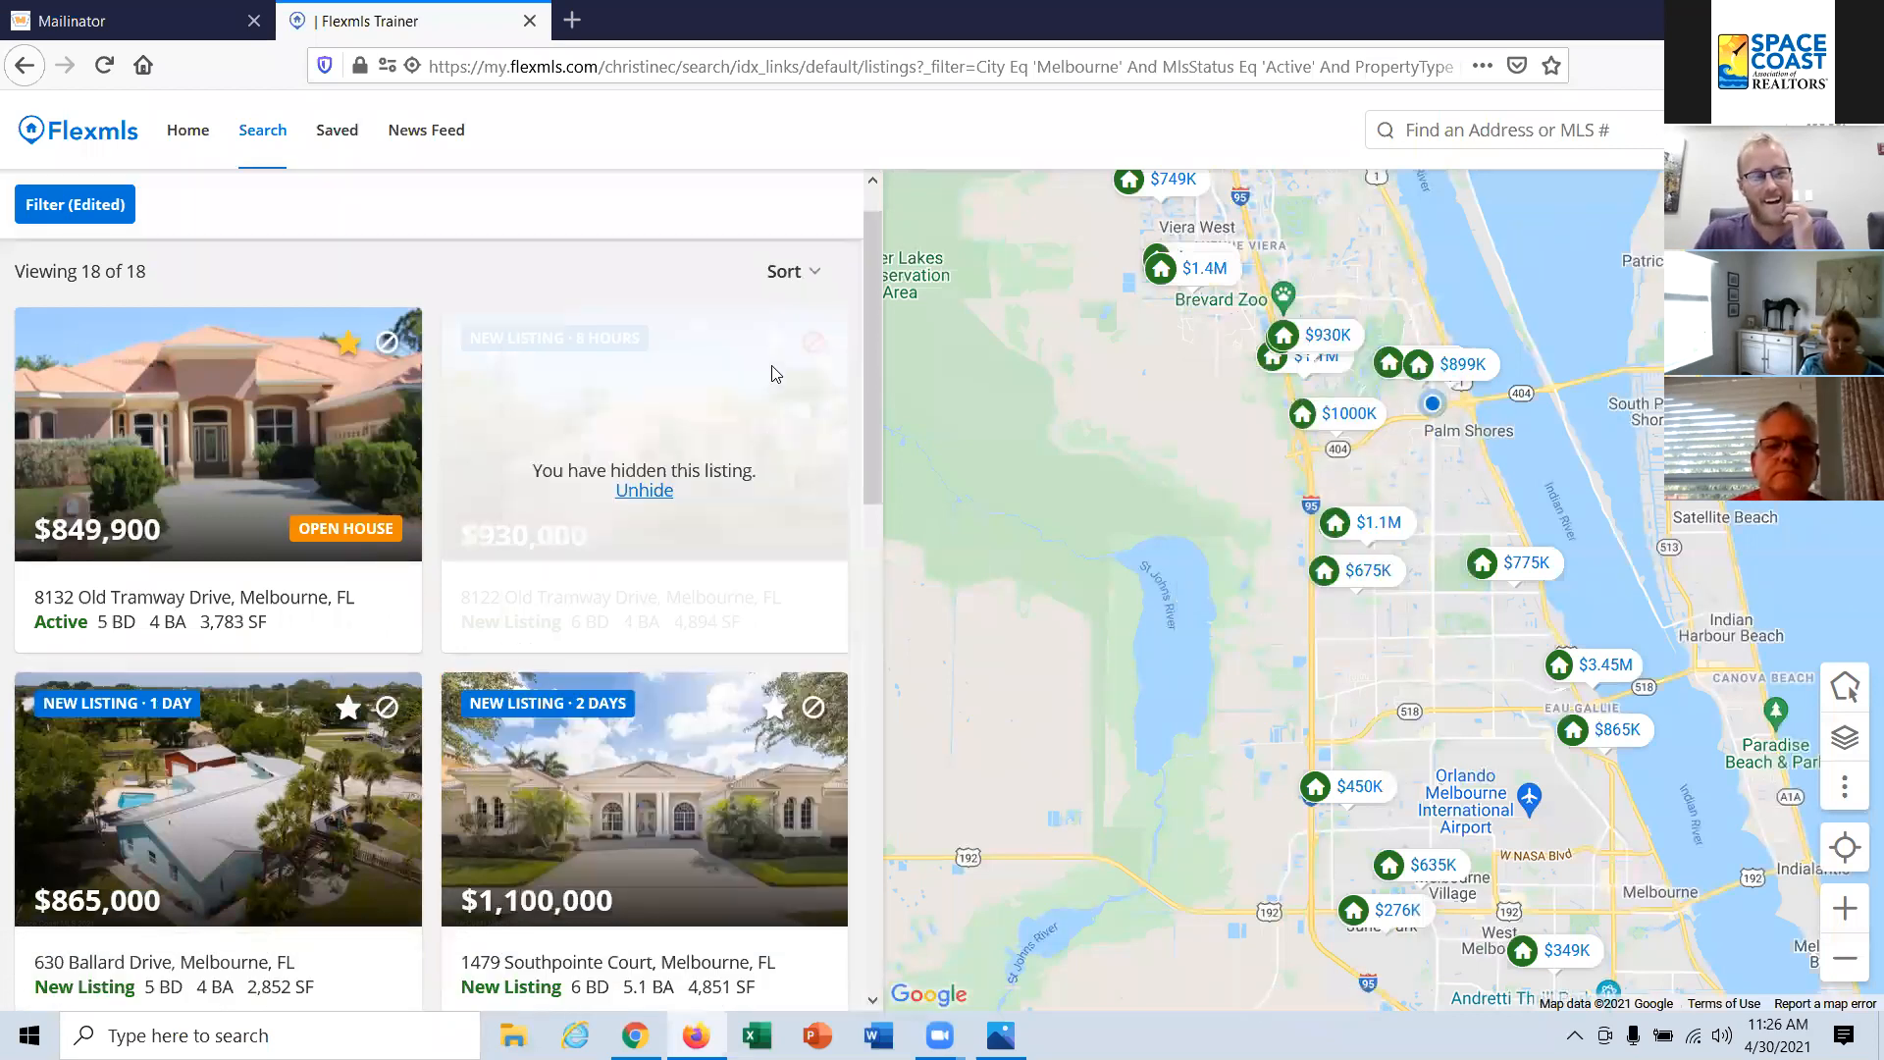
pyautogui.scroll(-3, 766, 376)
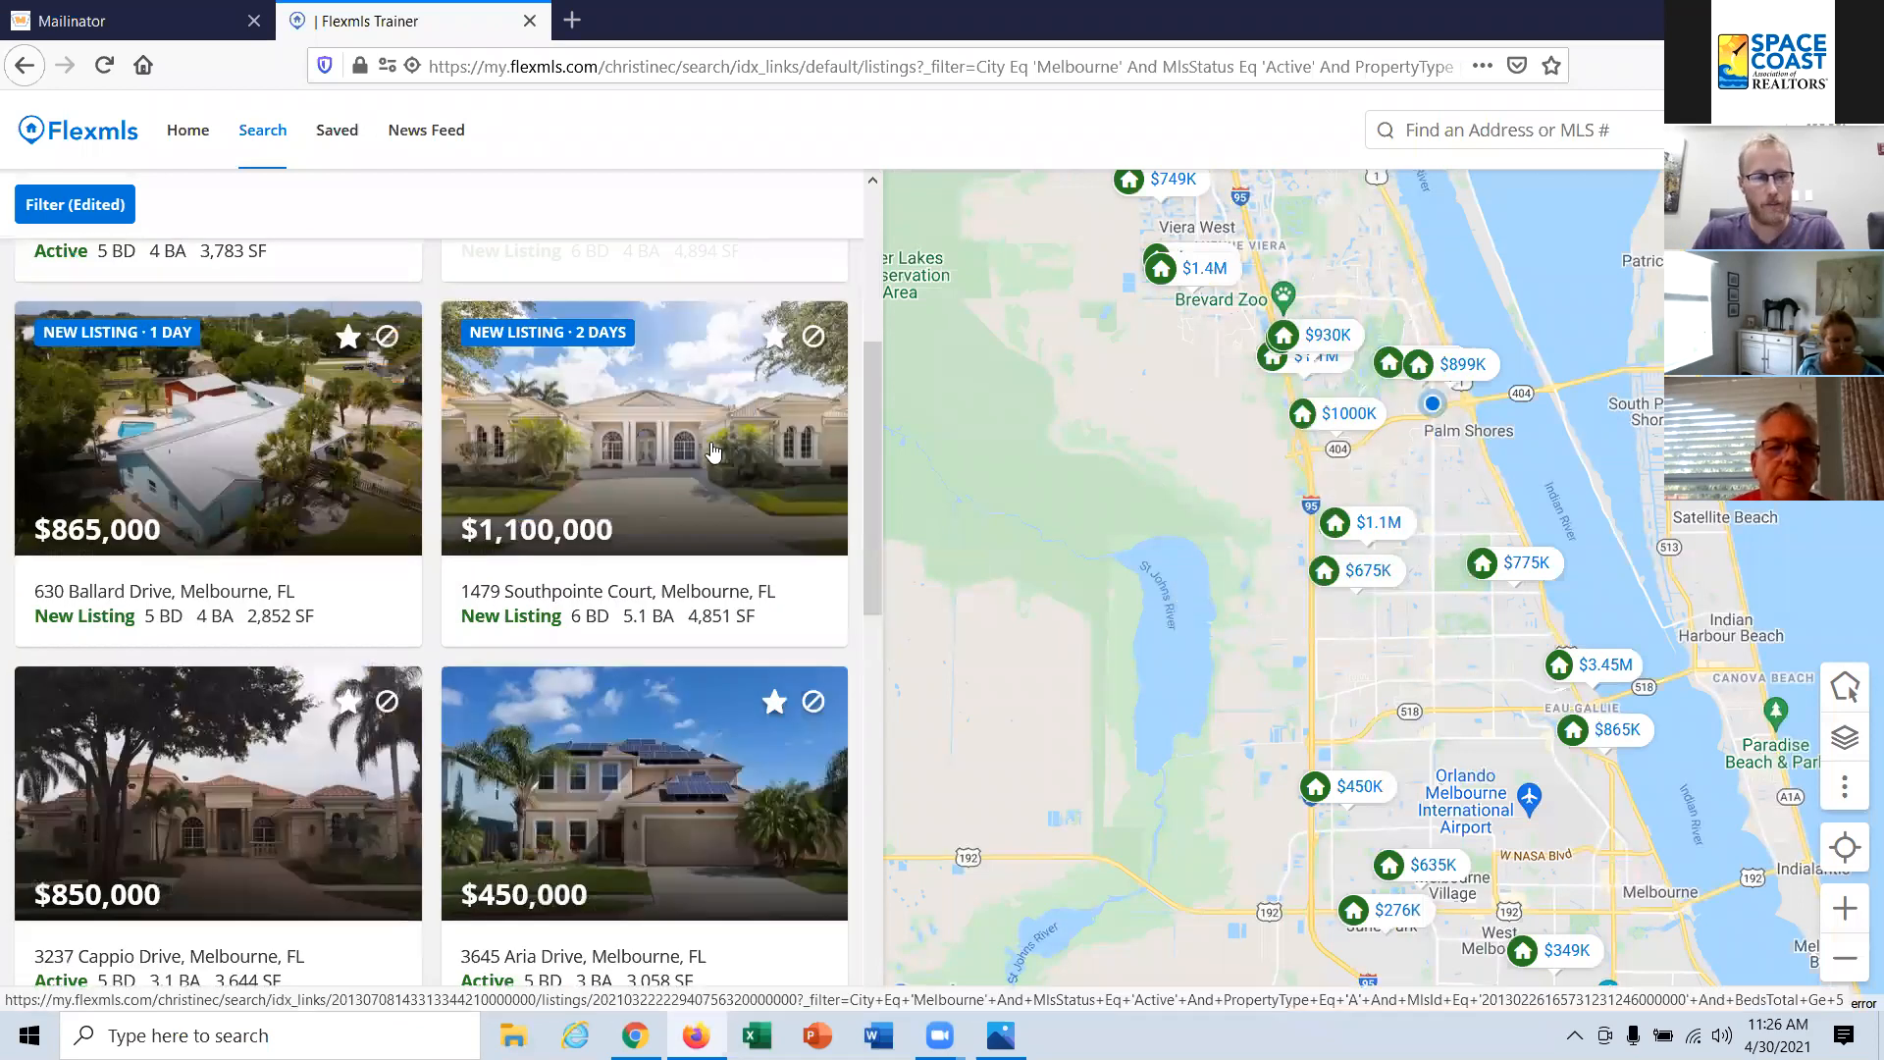
pyautogui.click(612, 649)
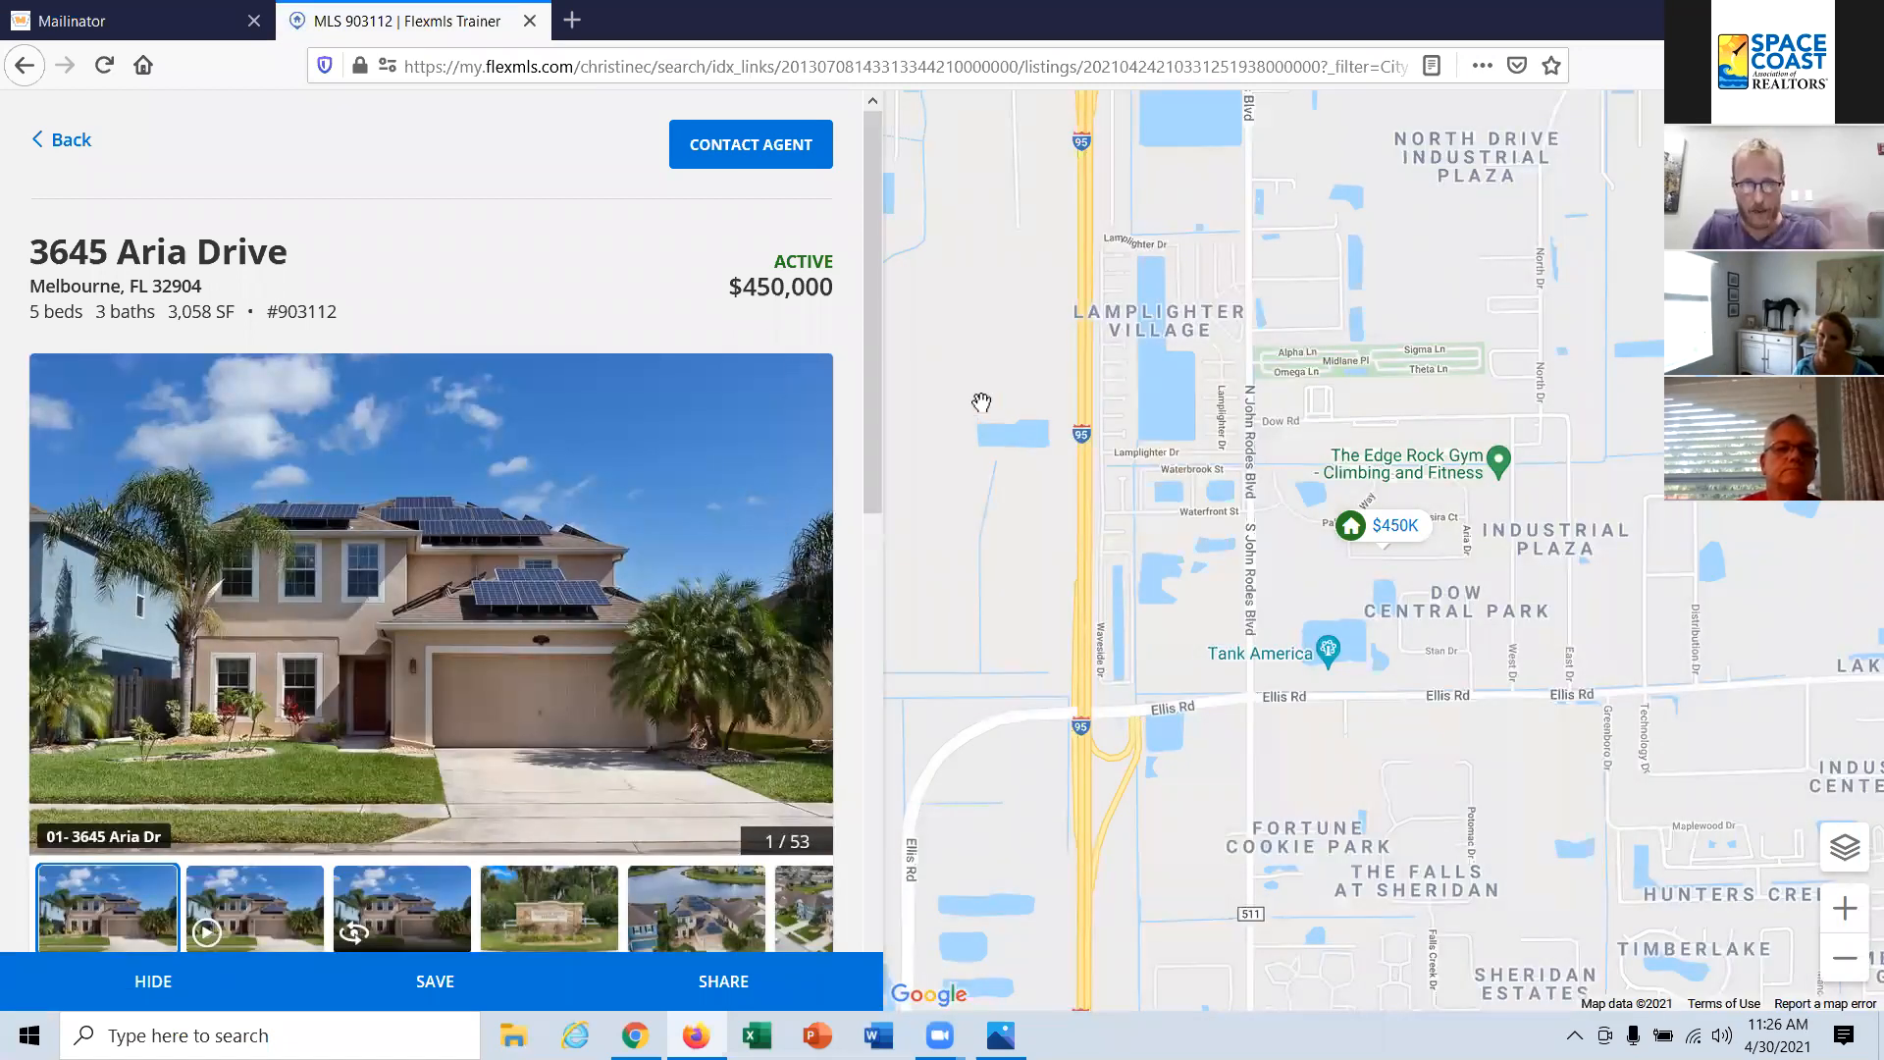
# Step: Send the agent a message about the $450,000 listing with a greeting and the text "Solar panels are awesome."
pyautogui.click(770, 161)
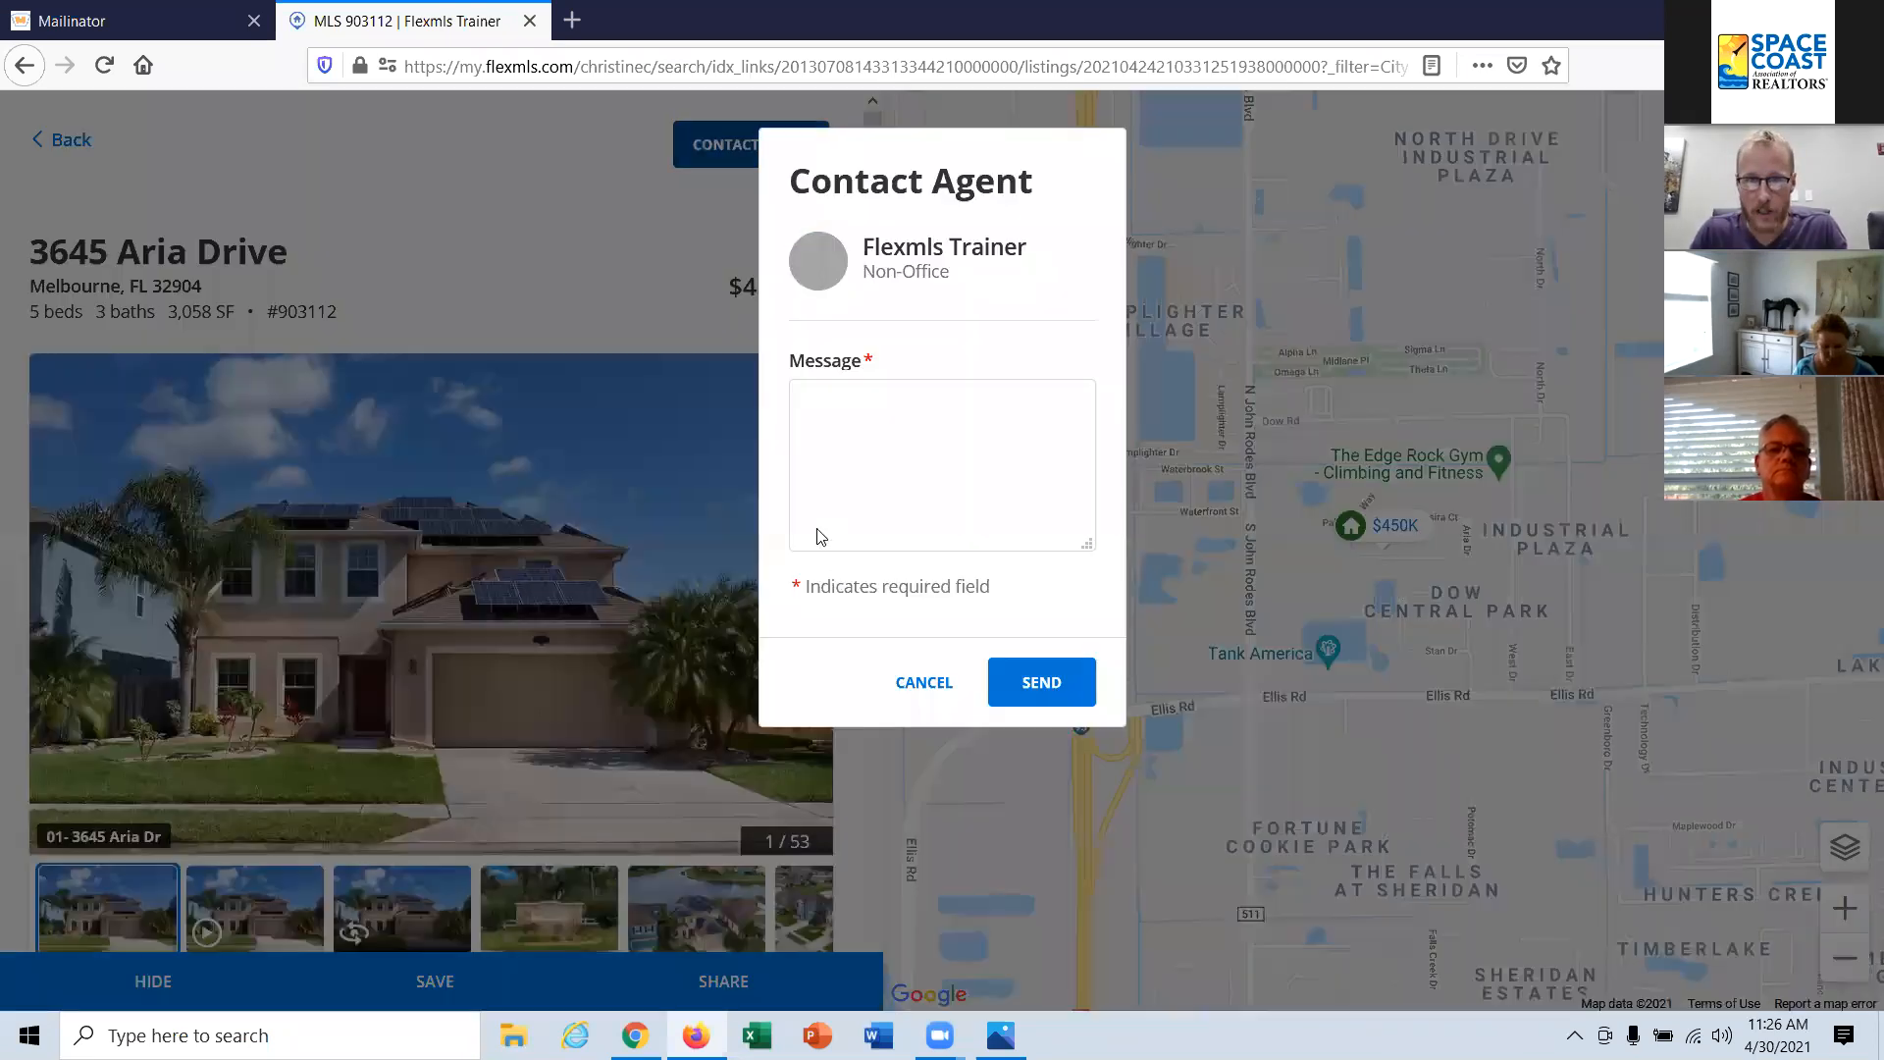
pyautogui.click(929, 451)
pyautogui.write('Hi')
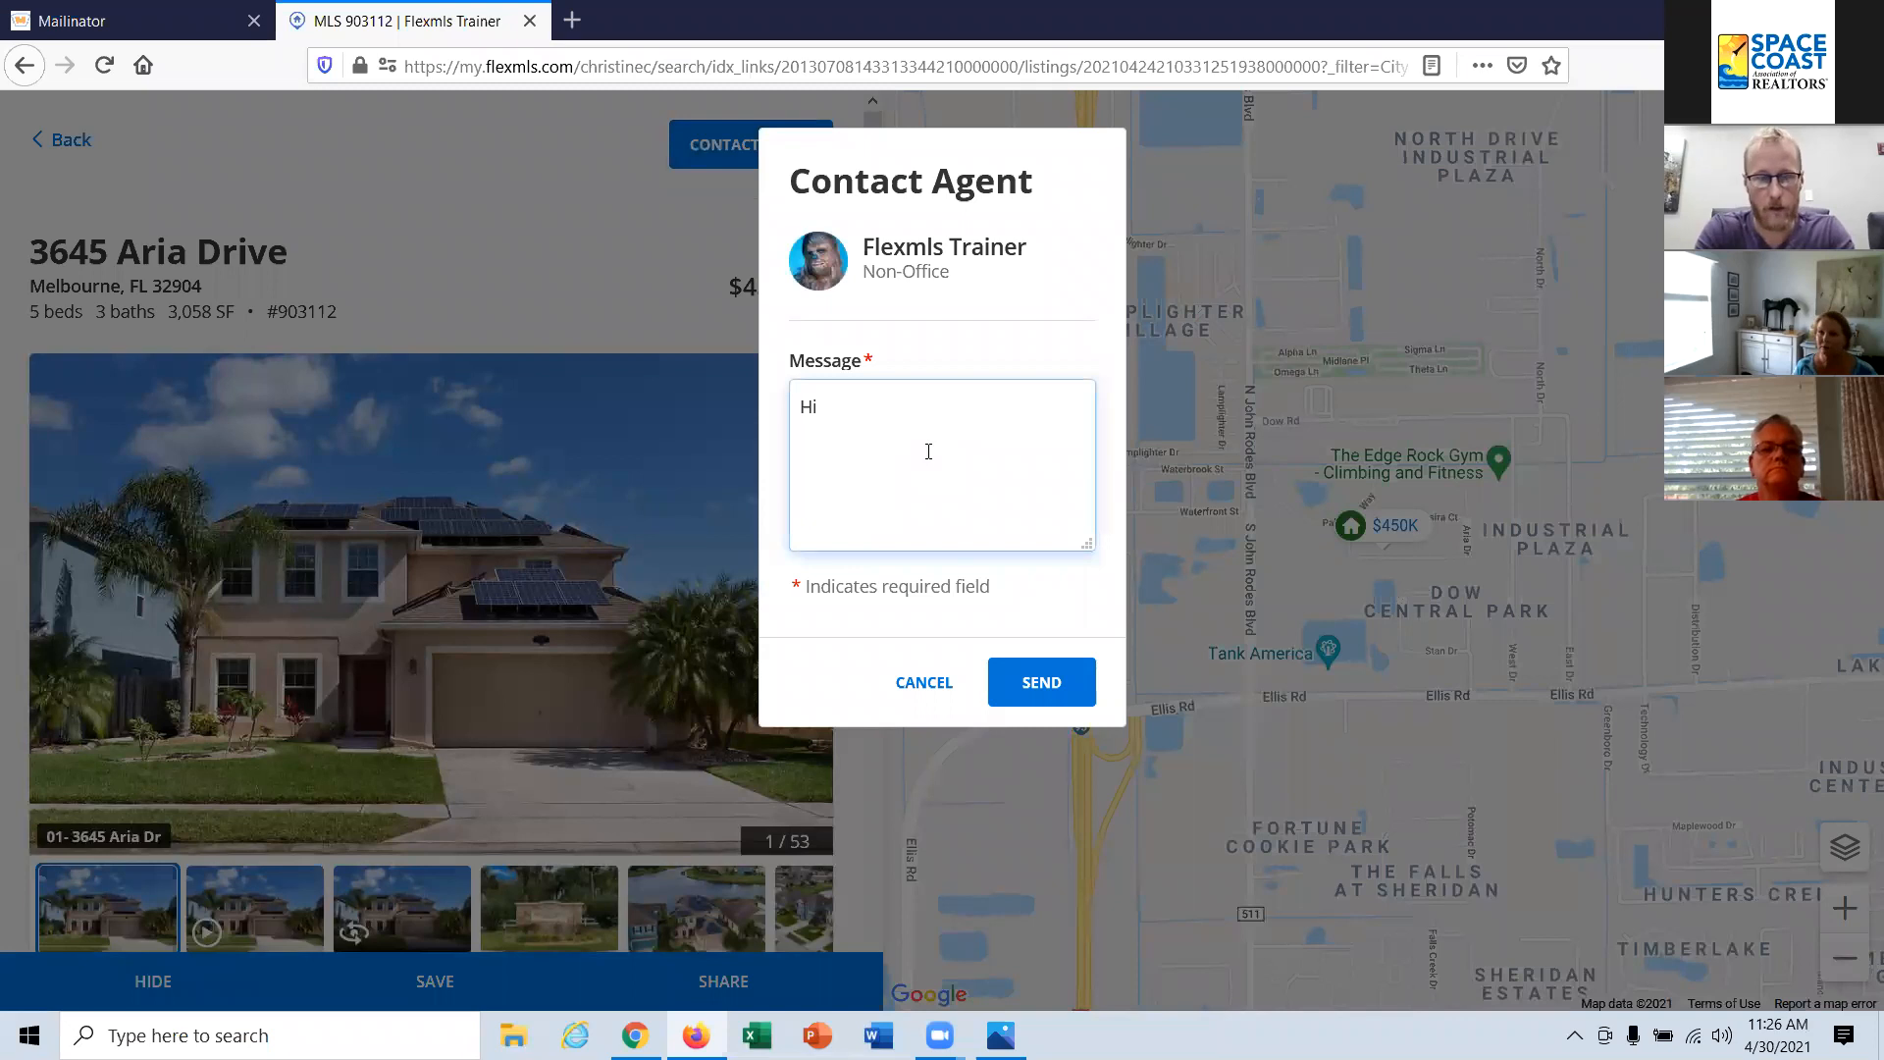
pyautogui.write(' Chewie,')
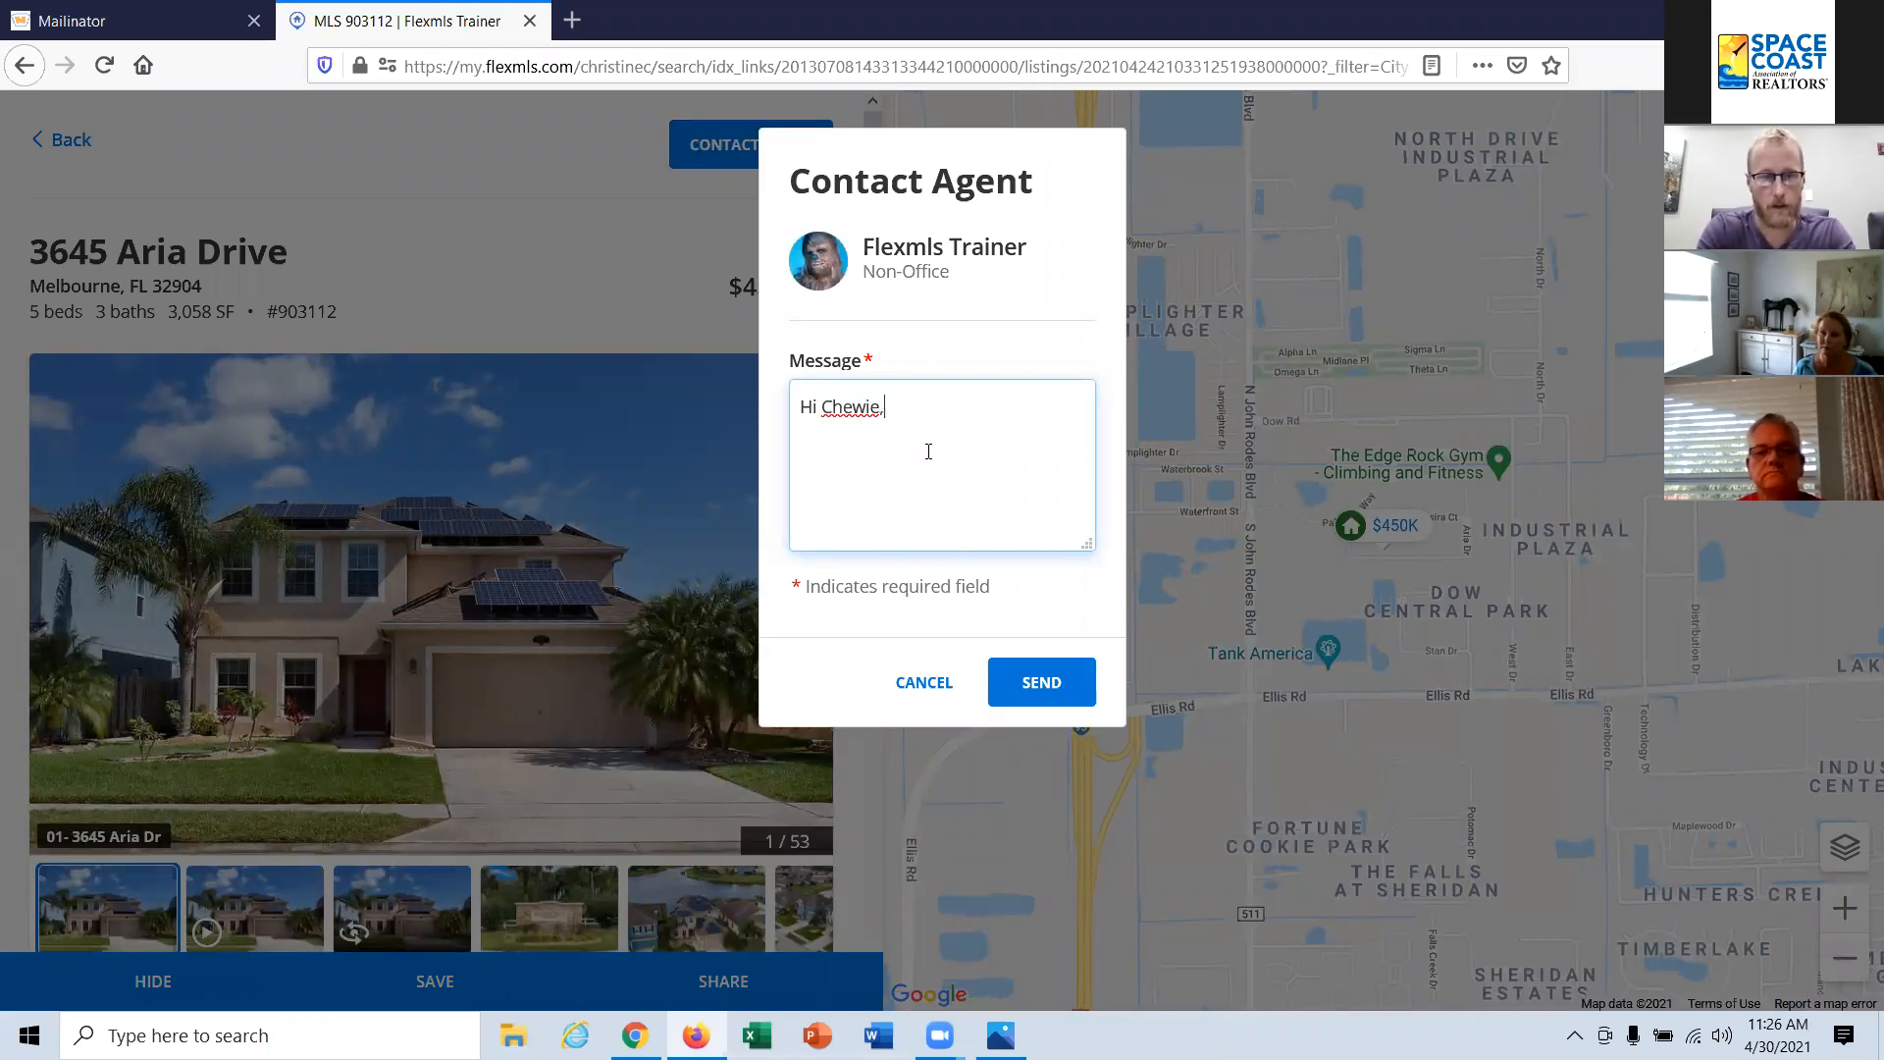
pyautogui.write('pr')
pyautogui.press('BackSpace')
pyautogui.press('BackSpace')
pyautogui.write('Solar ')
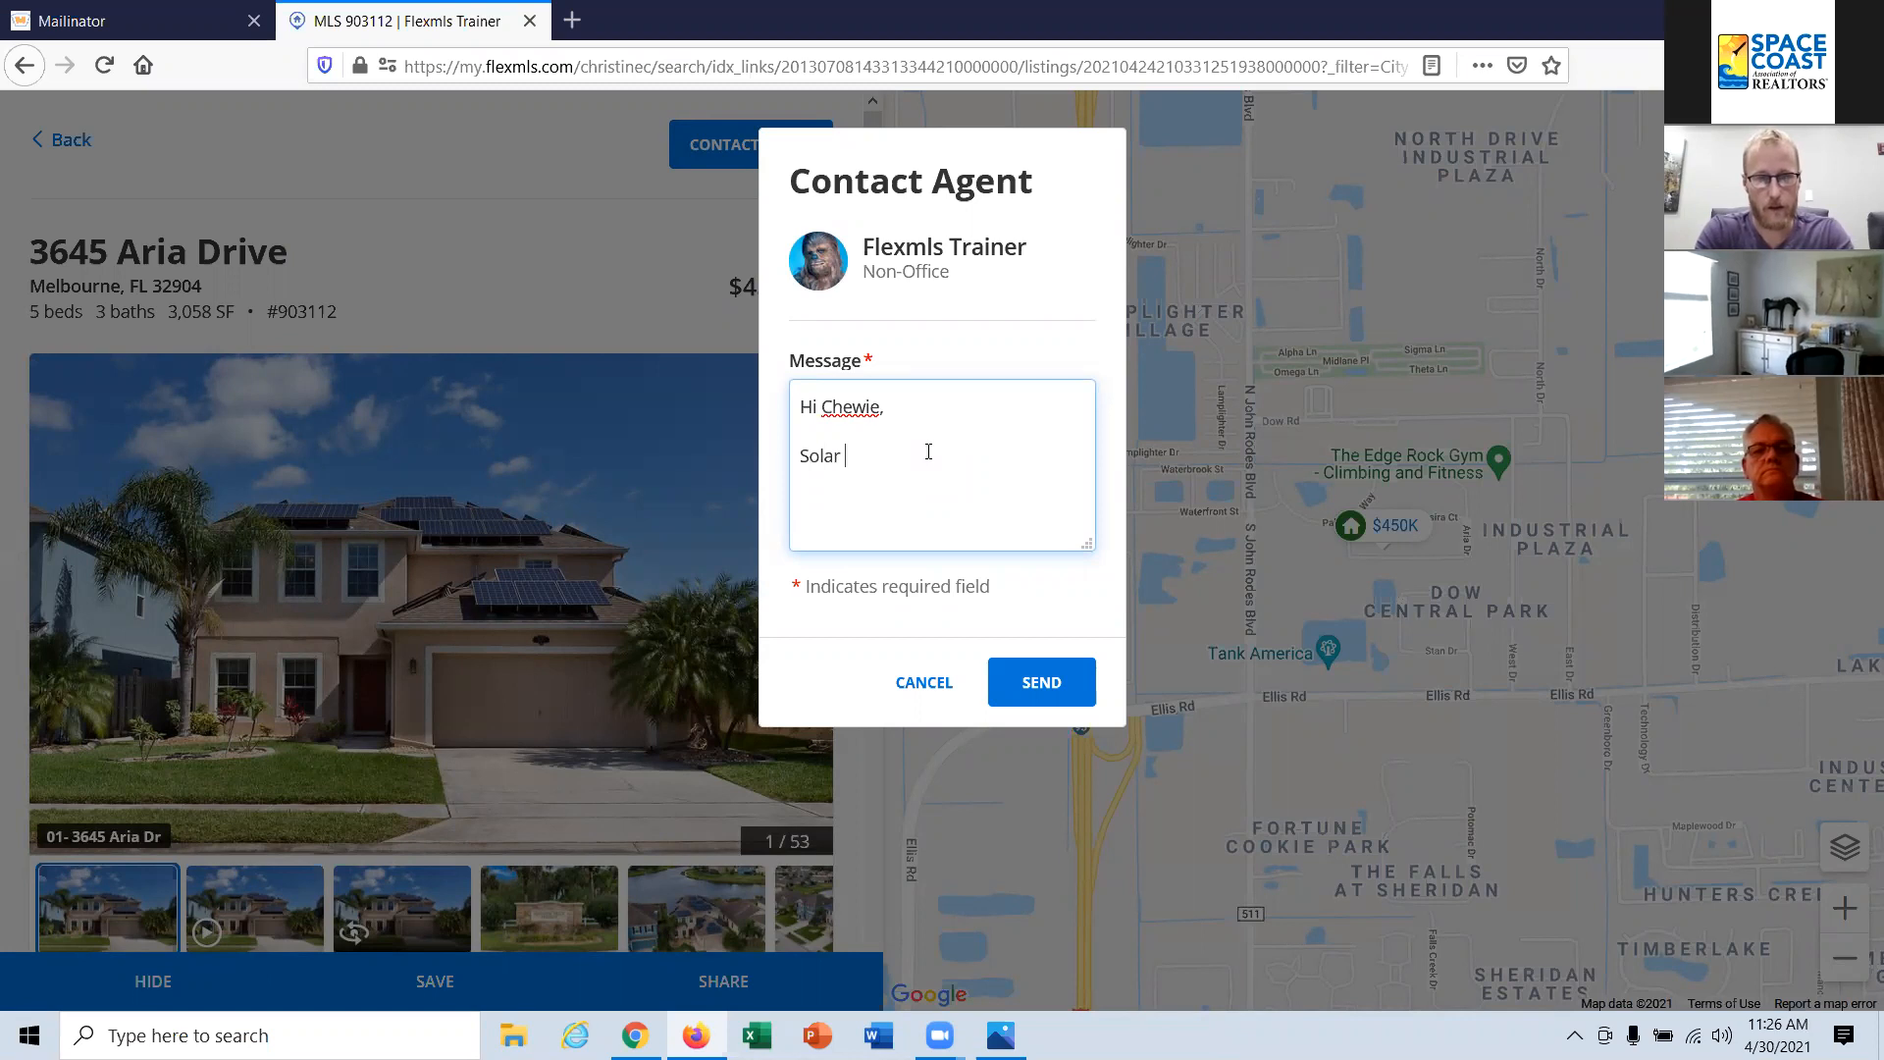
pyautogui.write('panels are awesome.')
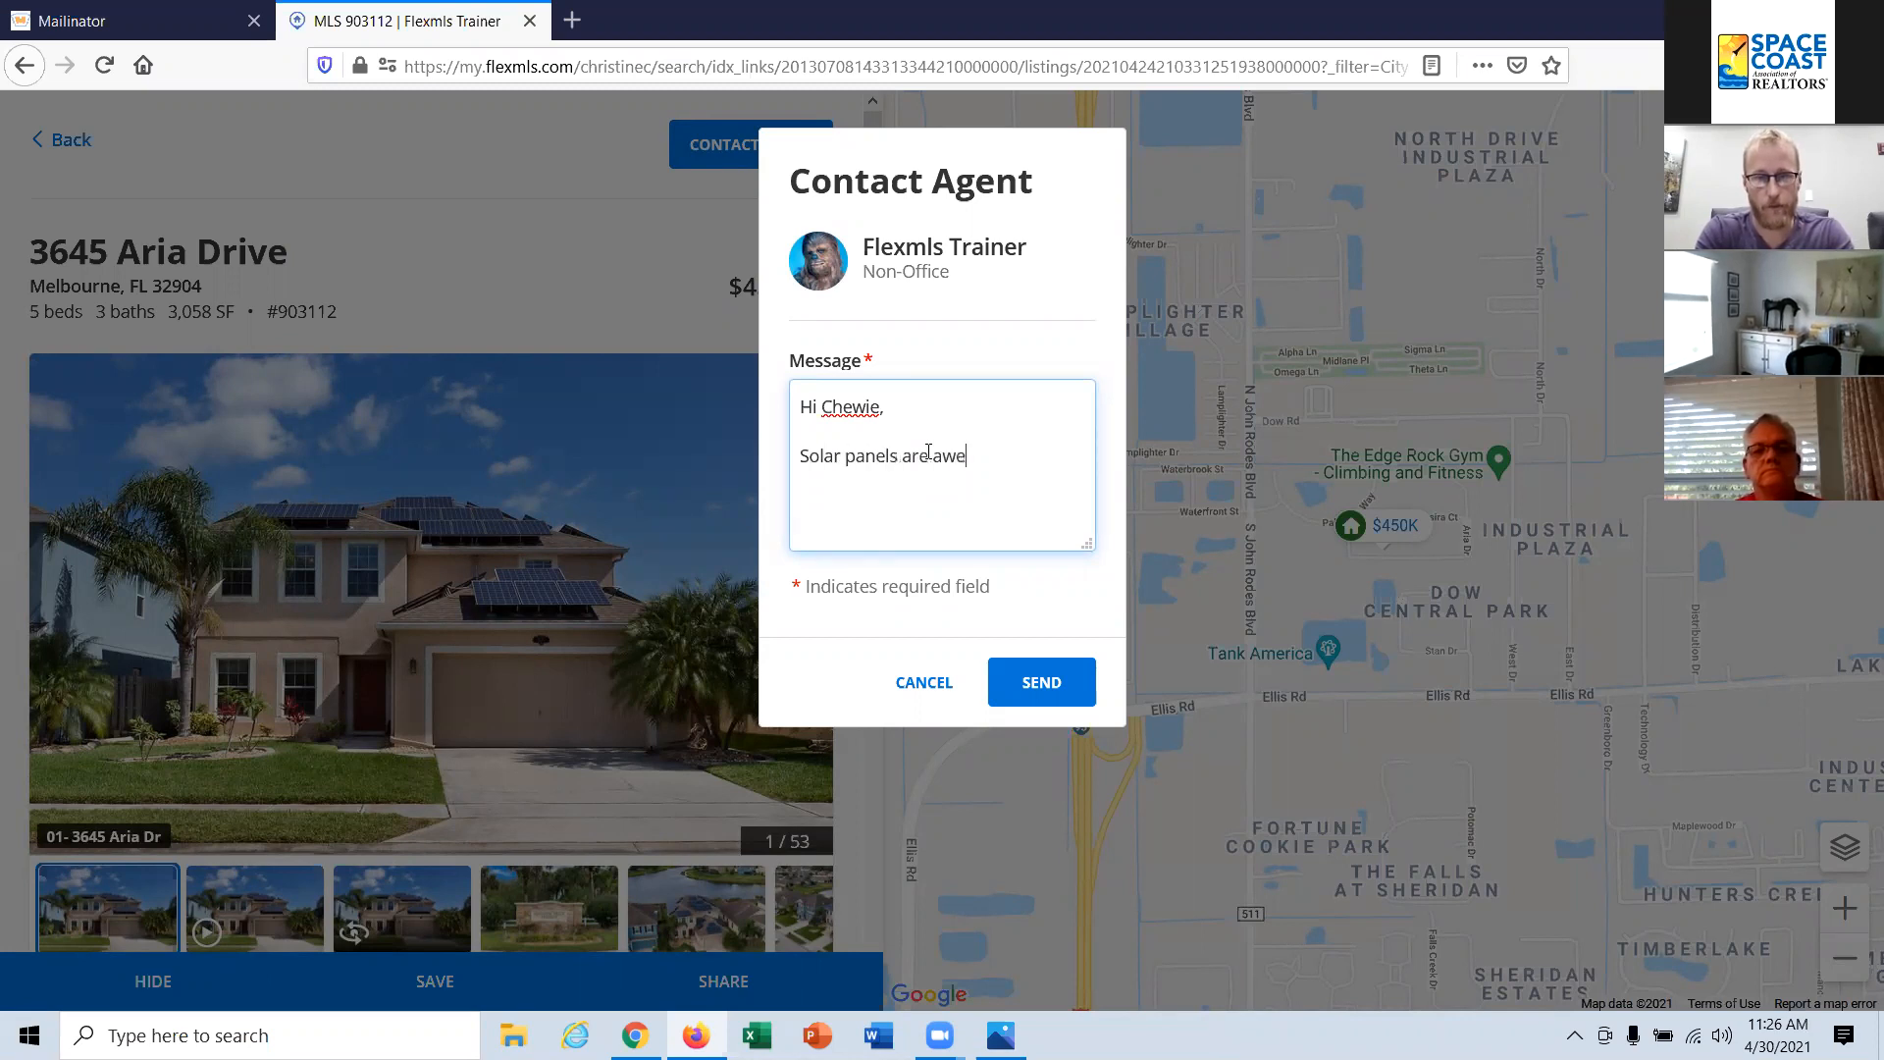
pyautogui.click(1039, 679)
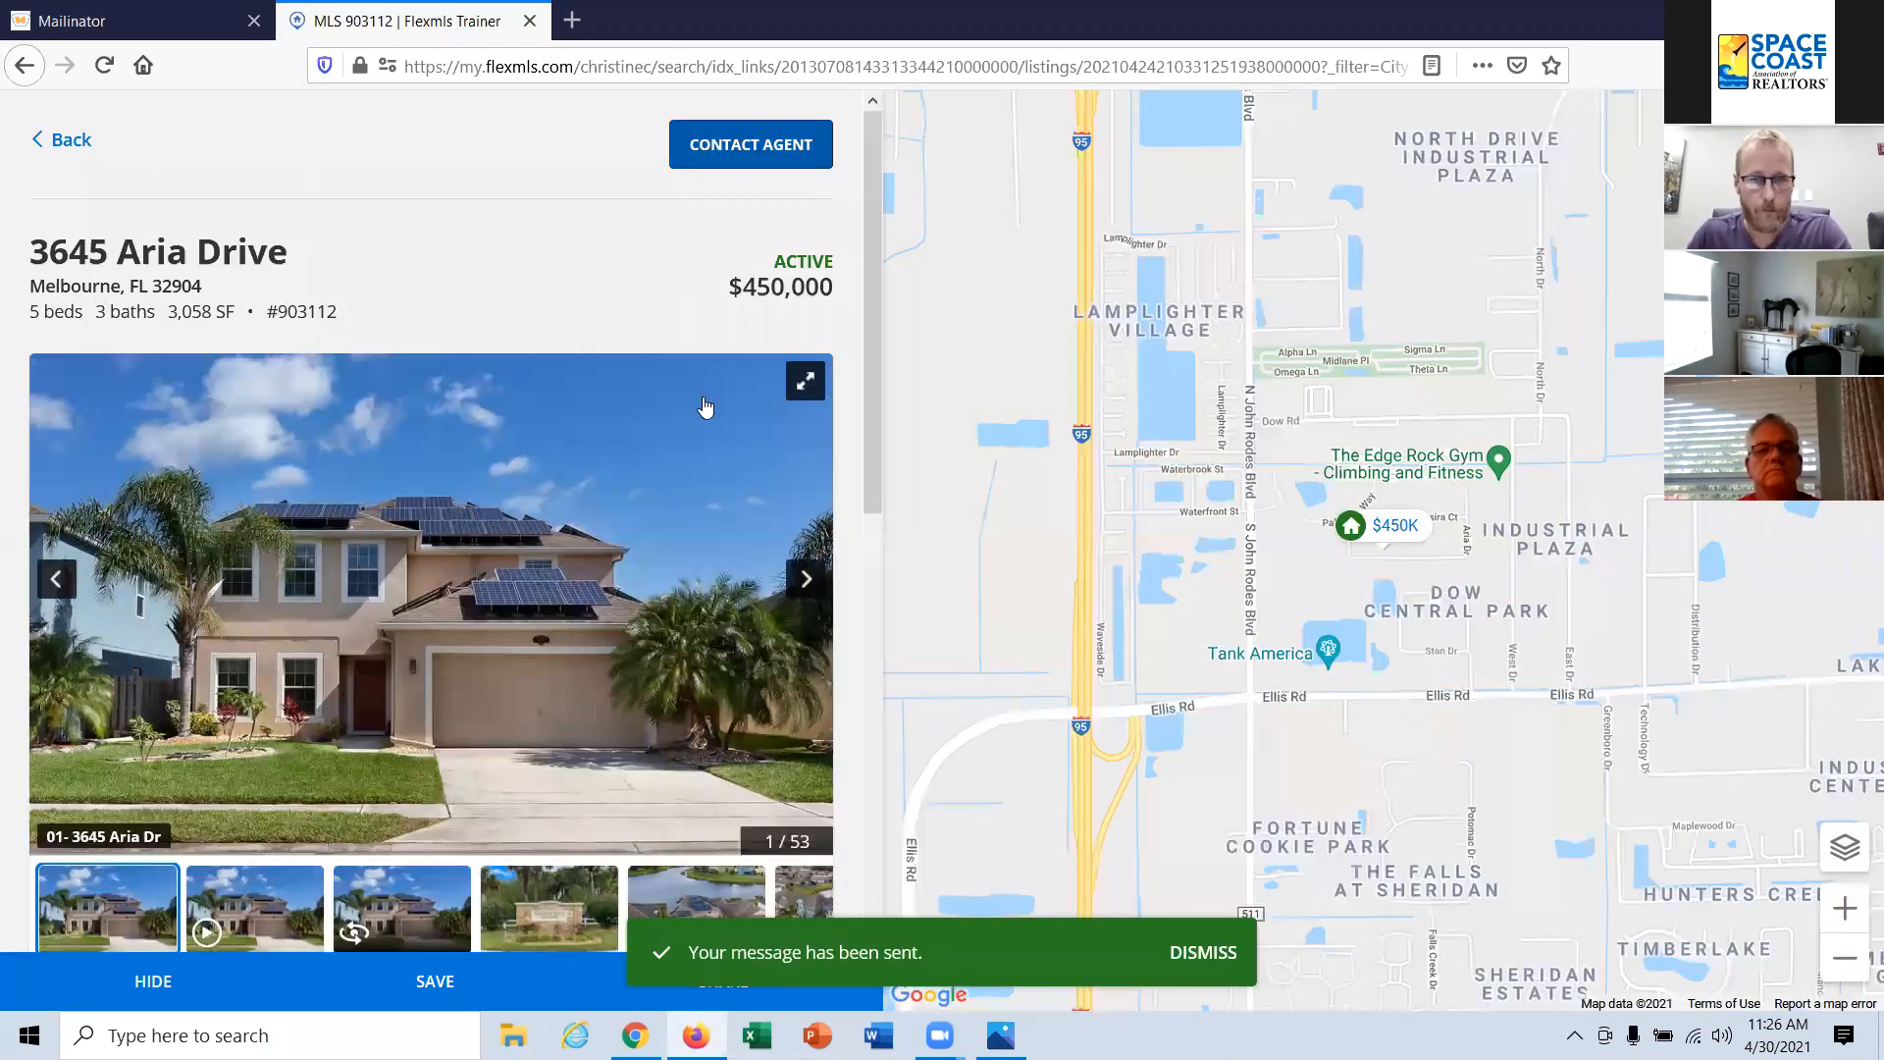
# Step: Review the listing's description and features, and return to the search results
pyautogui.scroll(-5, 703, 396)
pyautogui.scroll(-5, 703, 396)
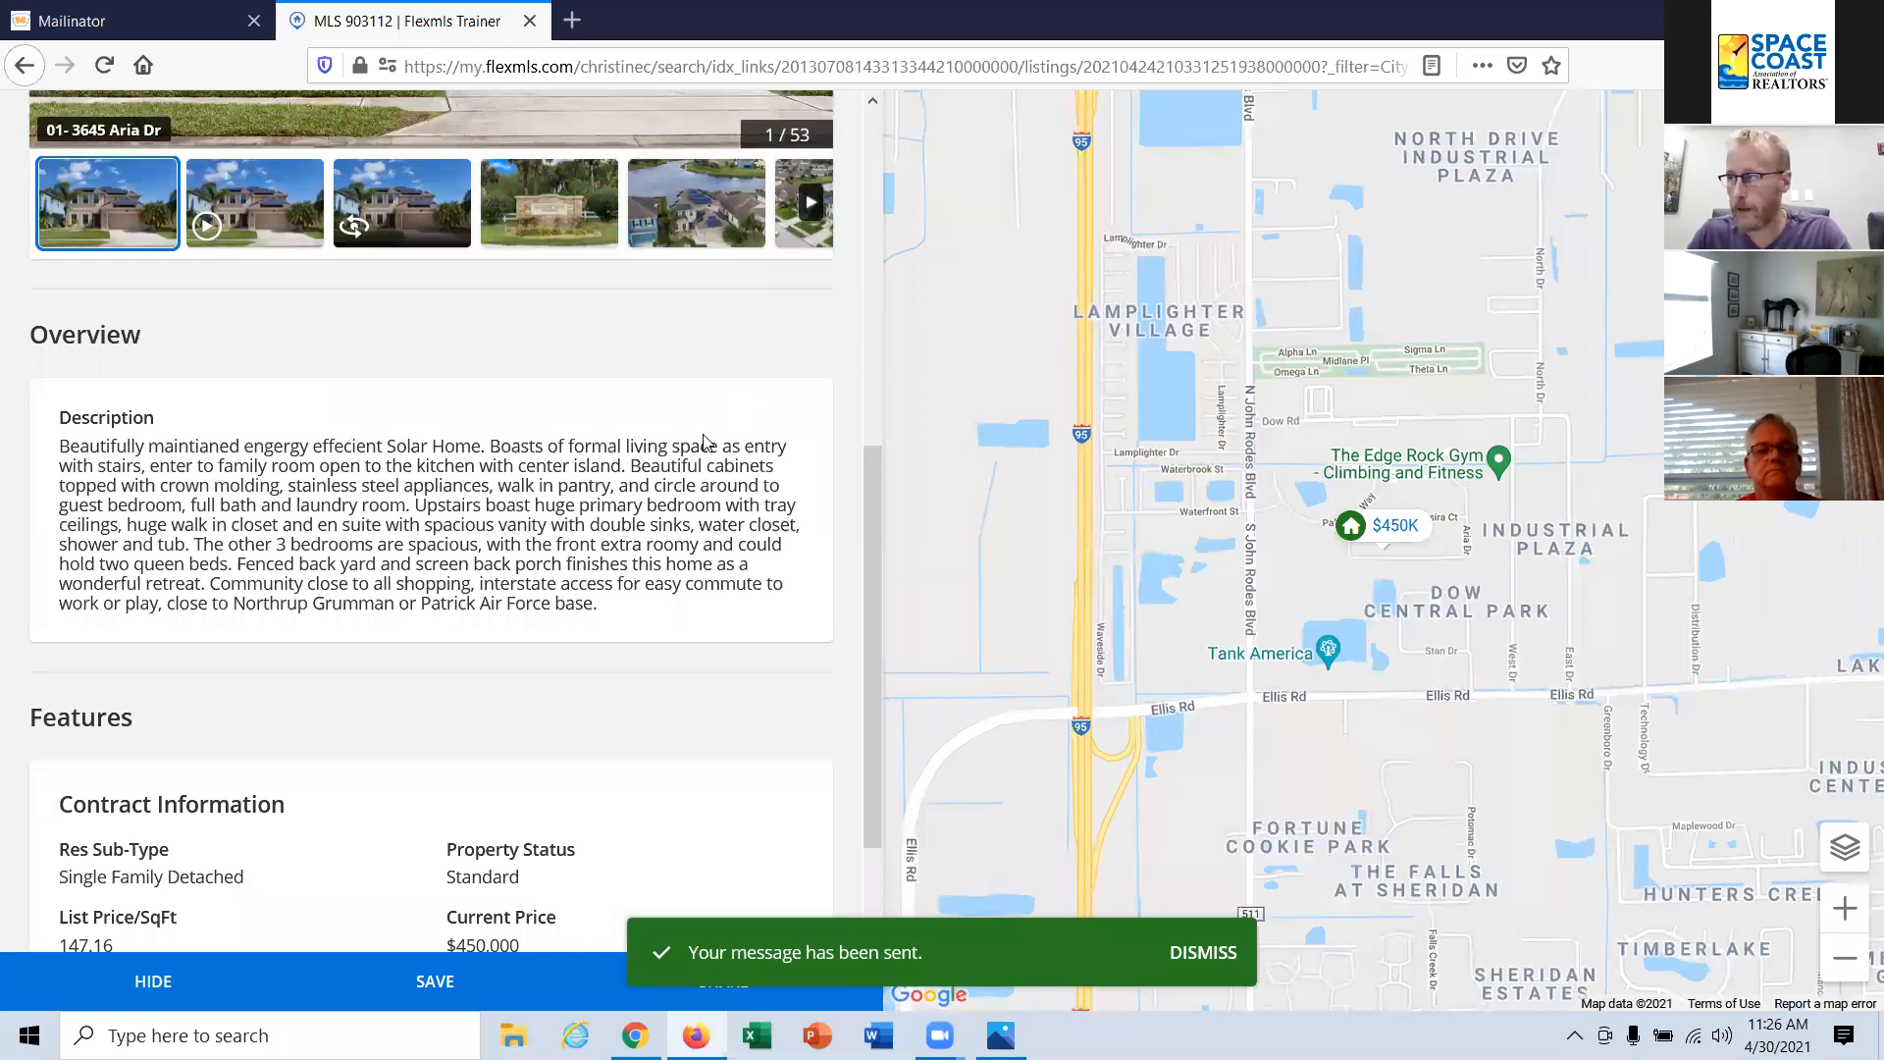
pyautogui.scroll(-1, 706, 451)
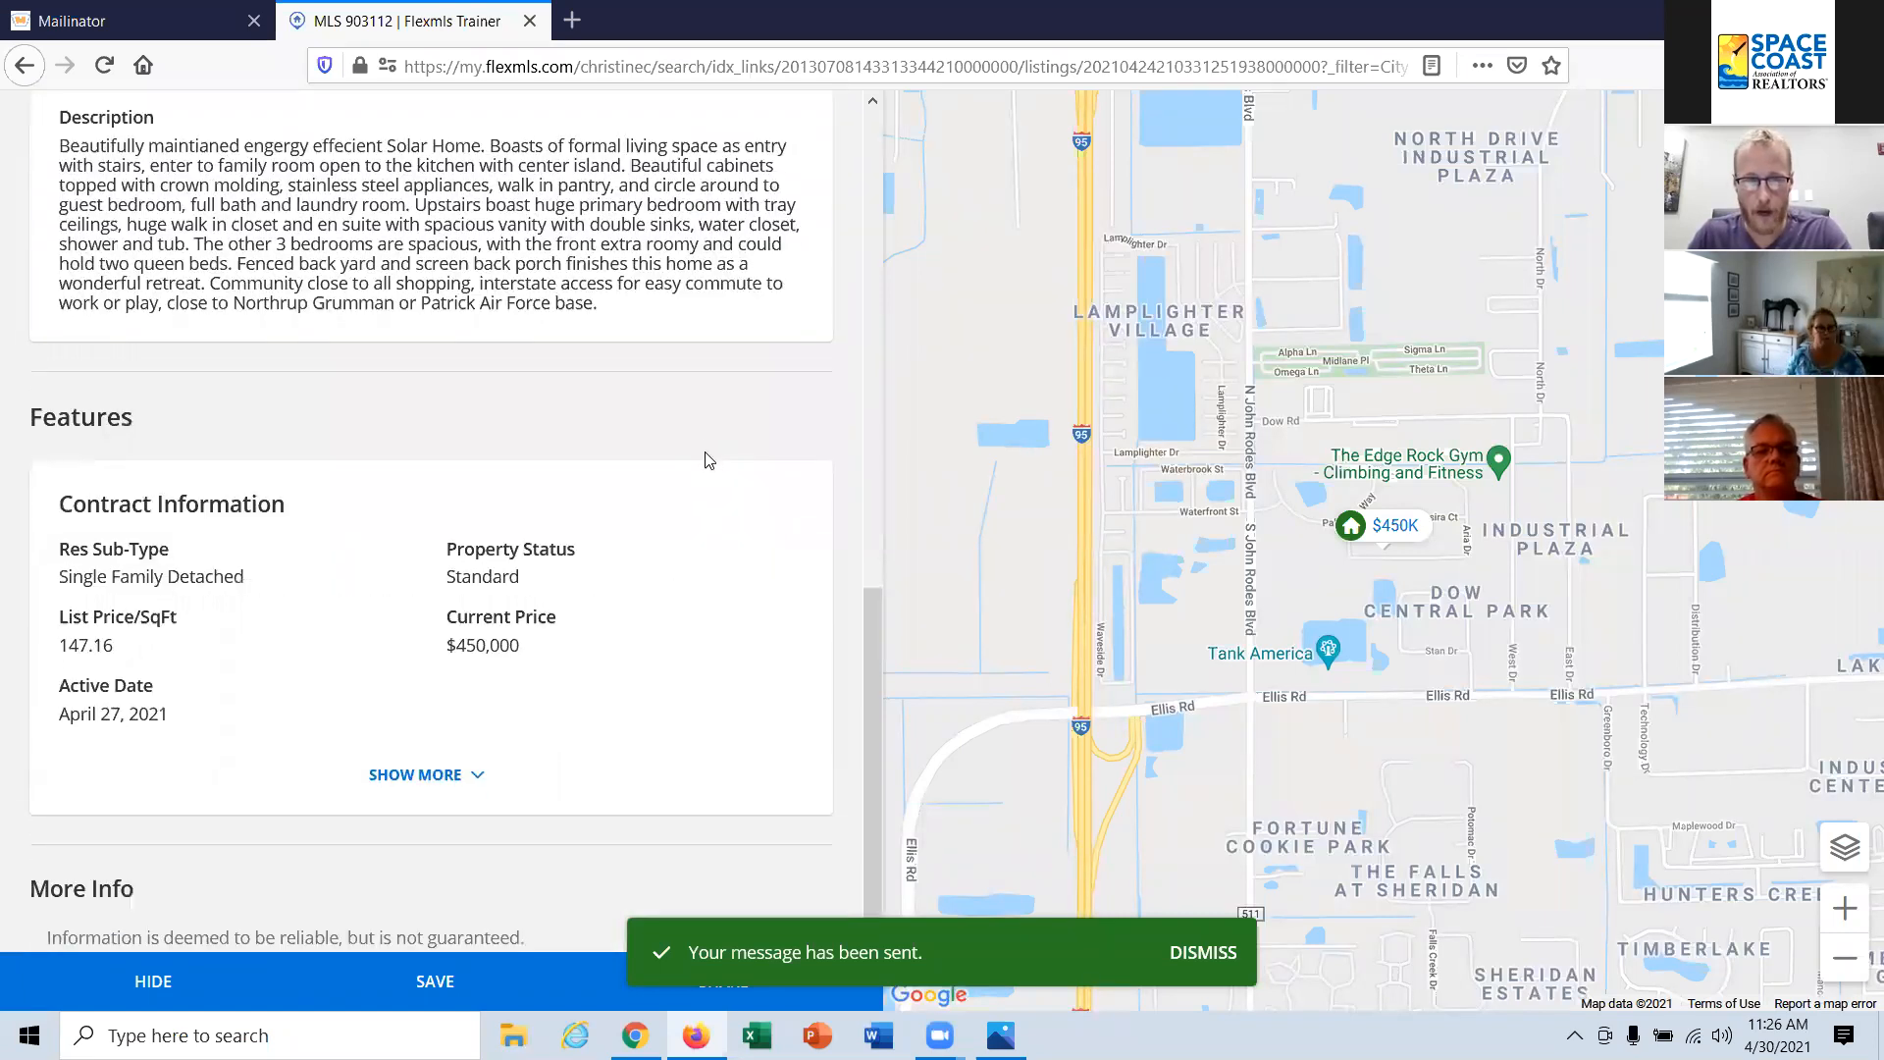
pyautogui.scroll(10, 709, 460)
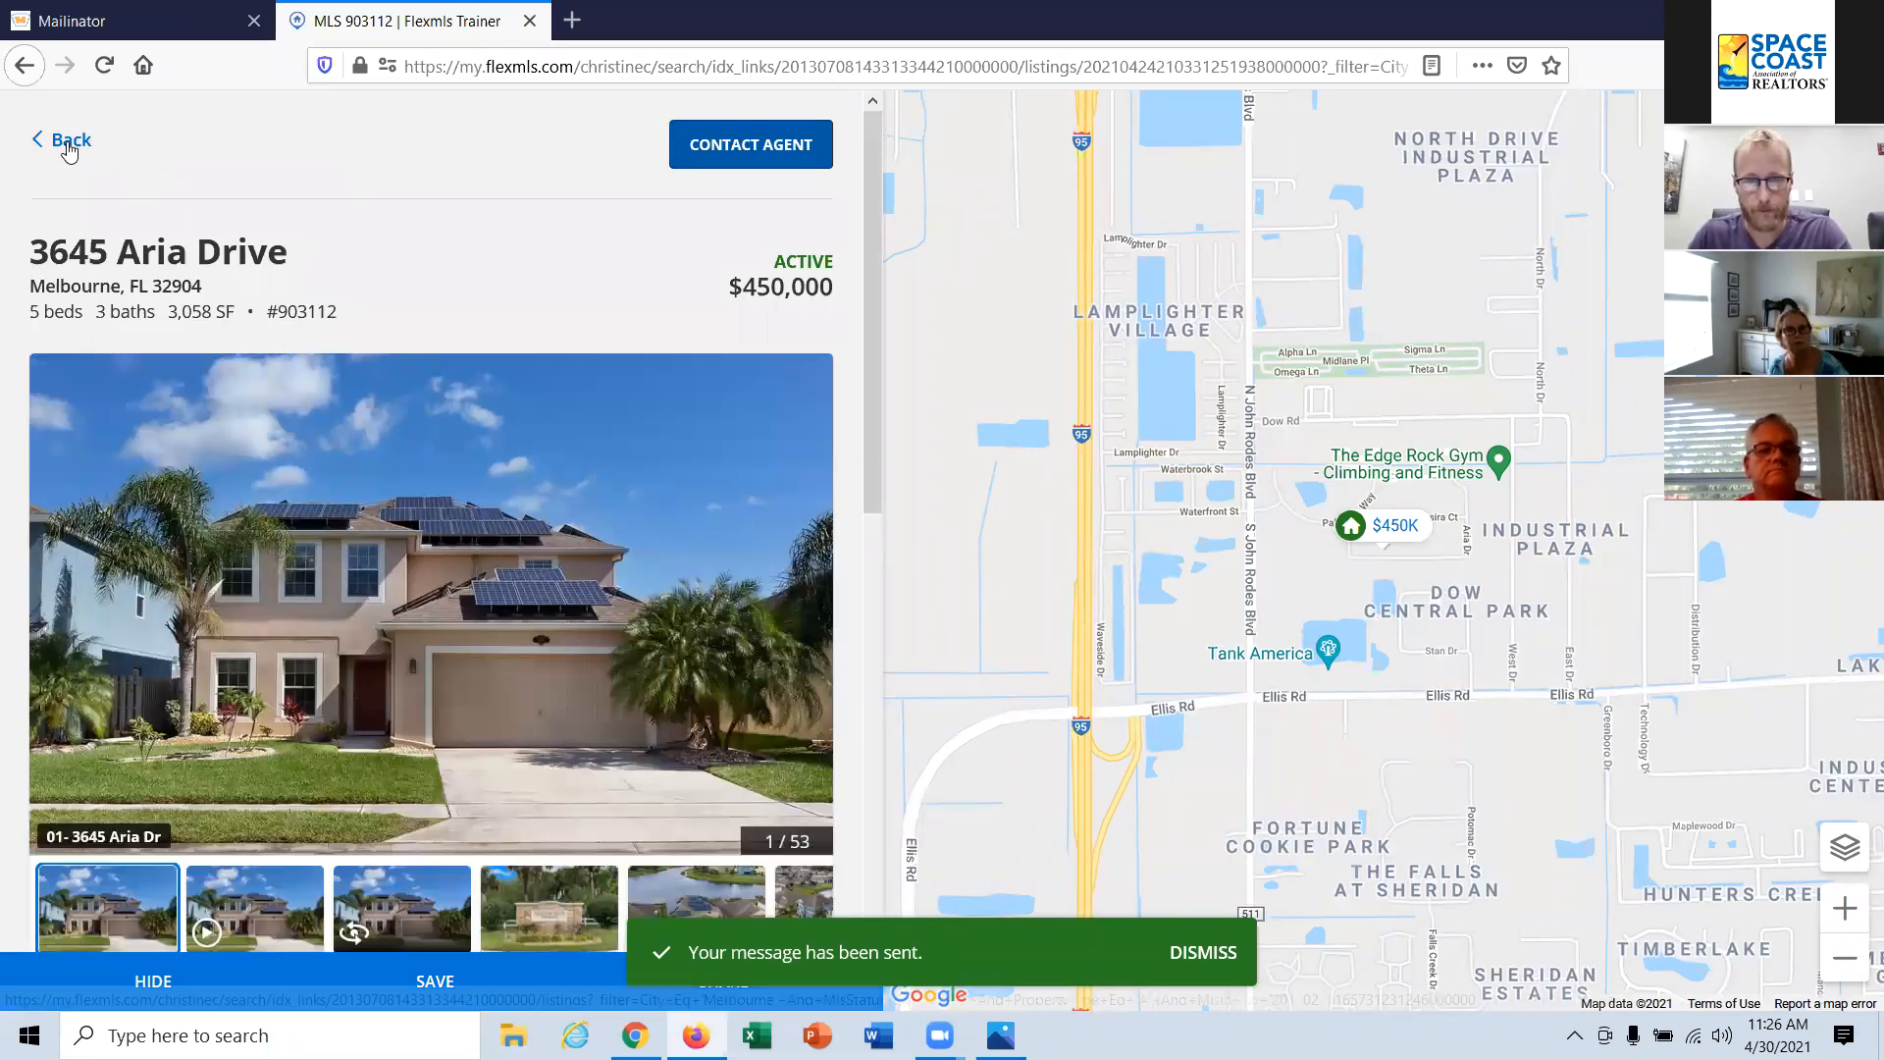
pyautogui.click(69, 144)
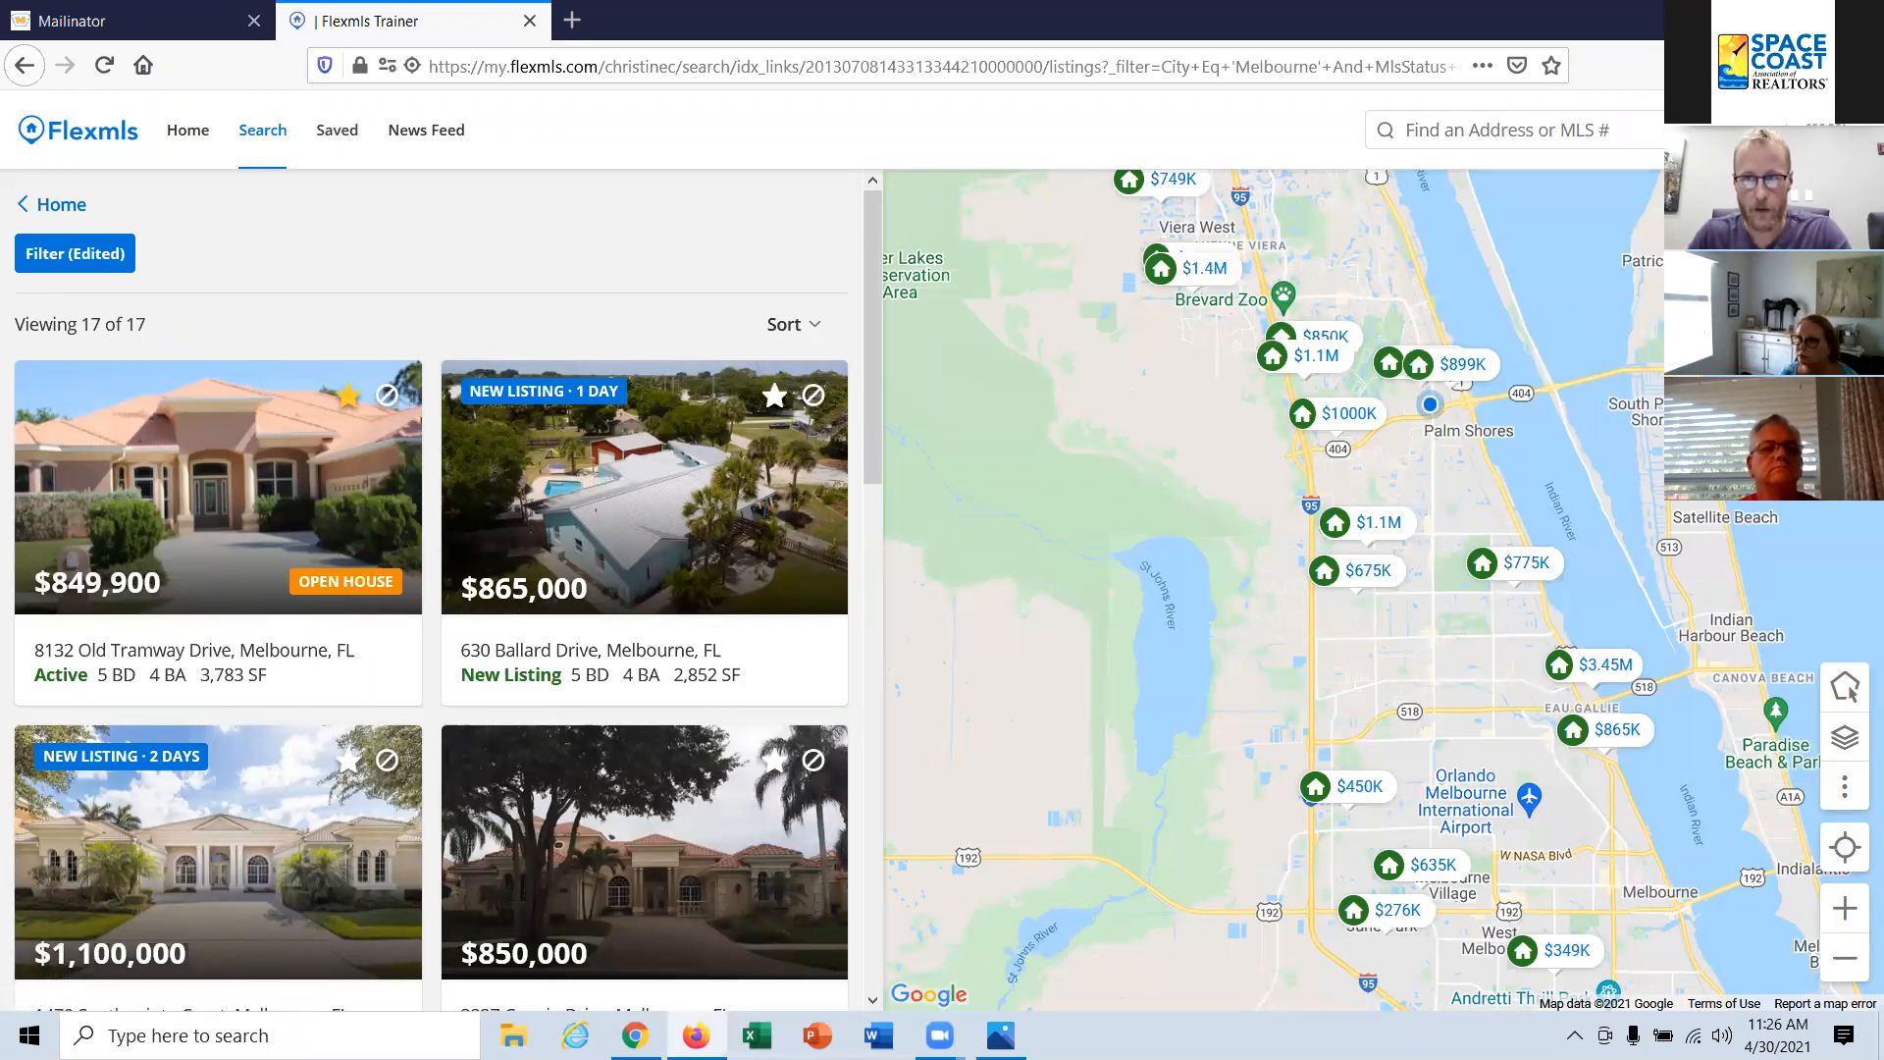
# Step: View the search results in the reduced mobile-size browser window and maximize the window again
pyautogui.click(1800, 19)
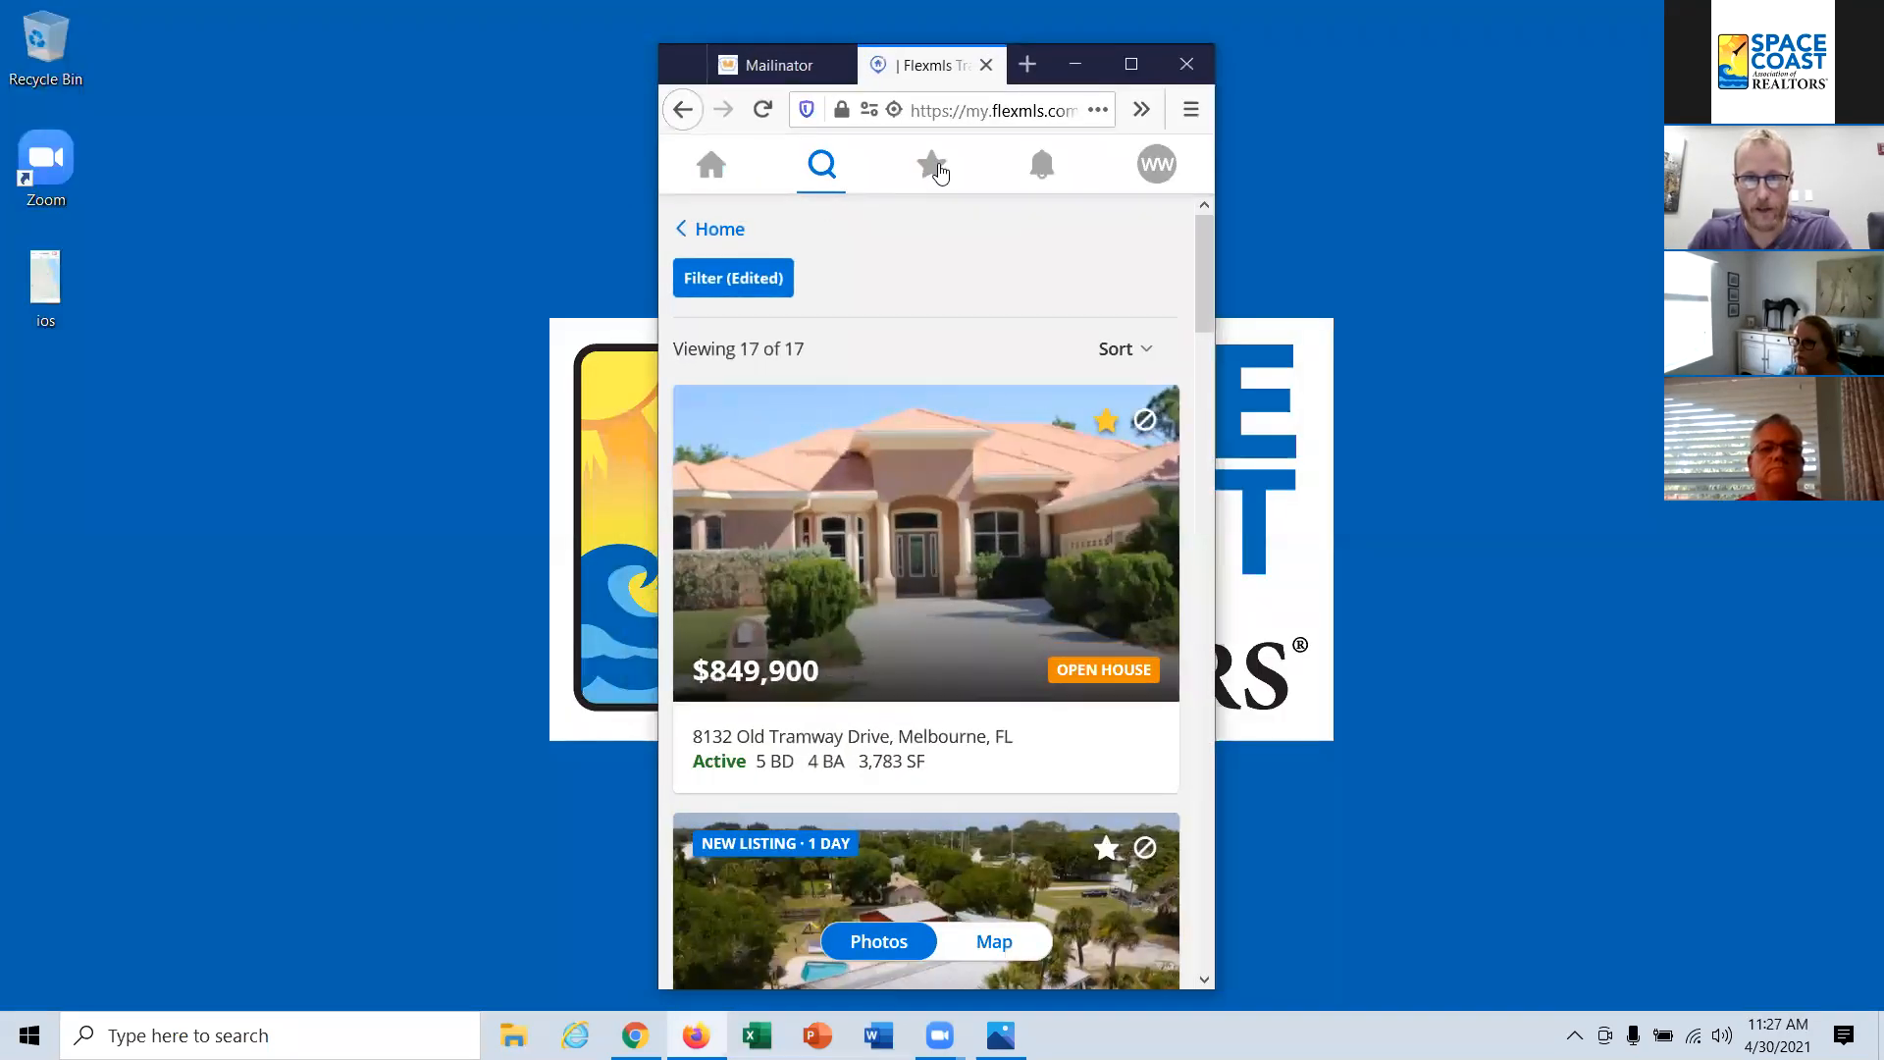
pyautogui.click(1131, 65)
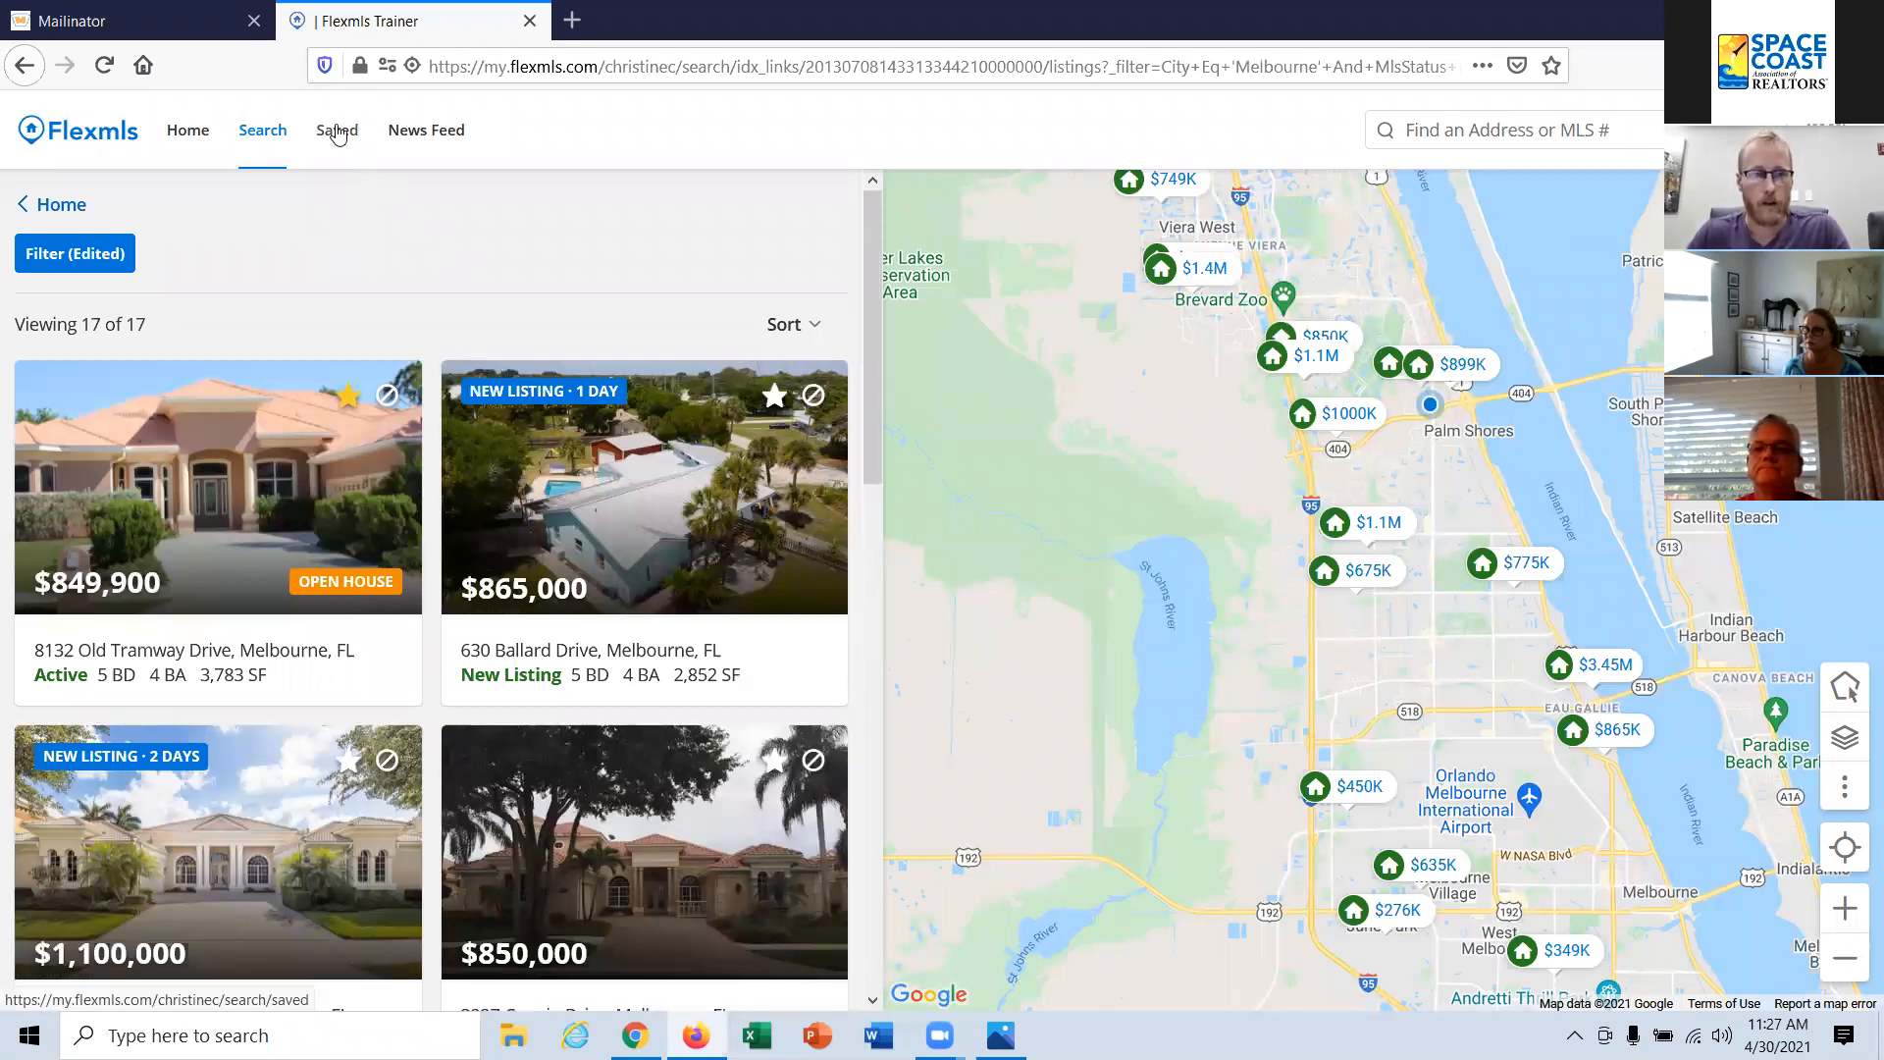
# Step: View the client's saved searches and listings and the news feed, and switch to Chrome
pyautogui.click(337, 132)
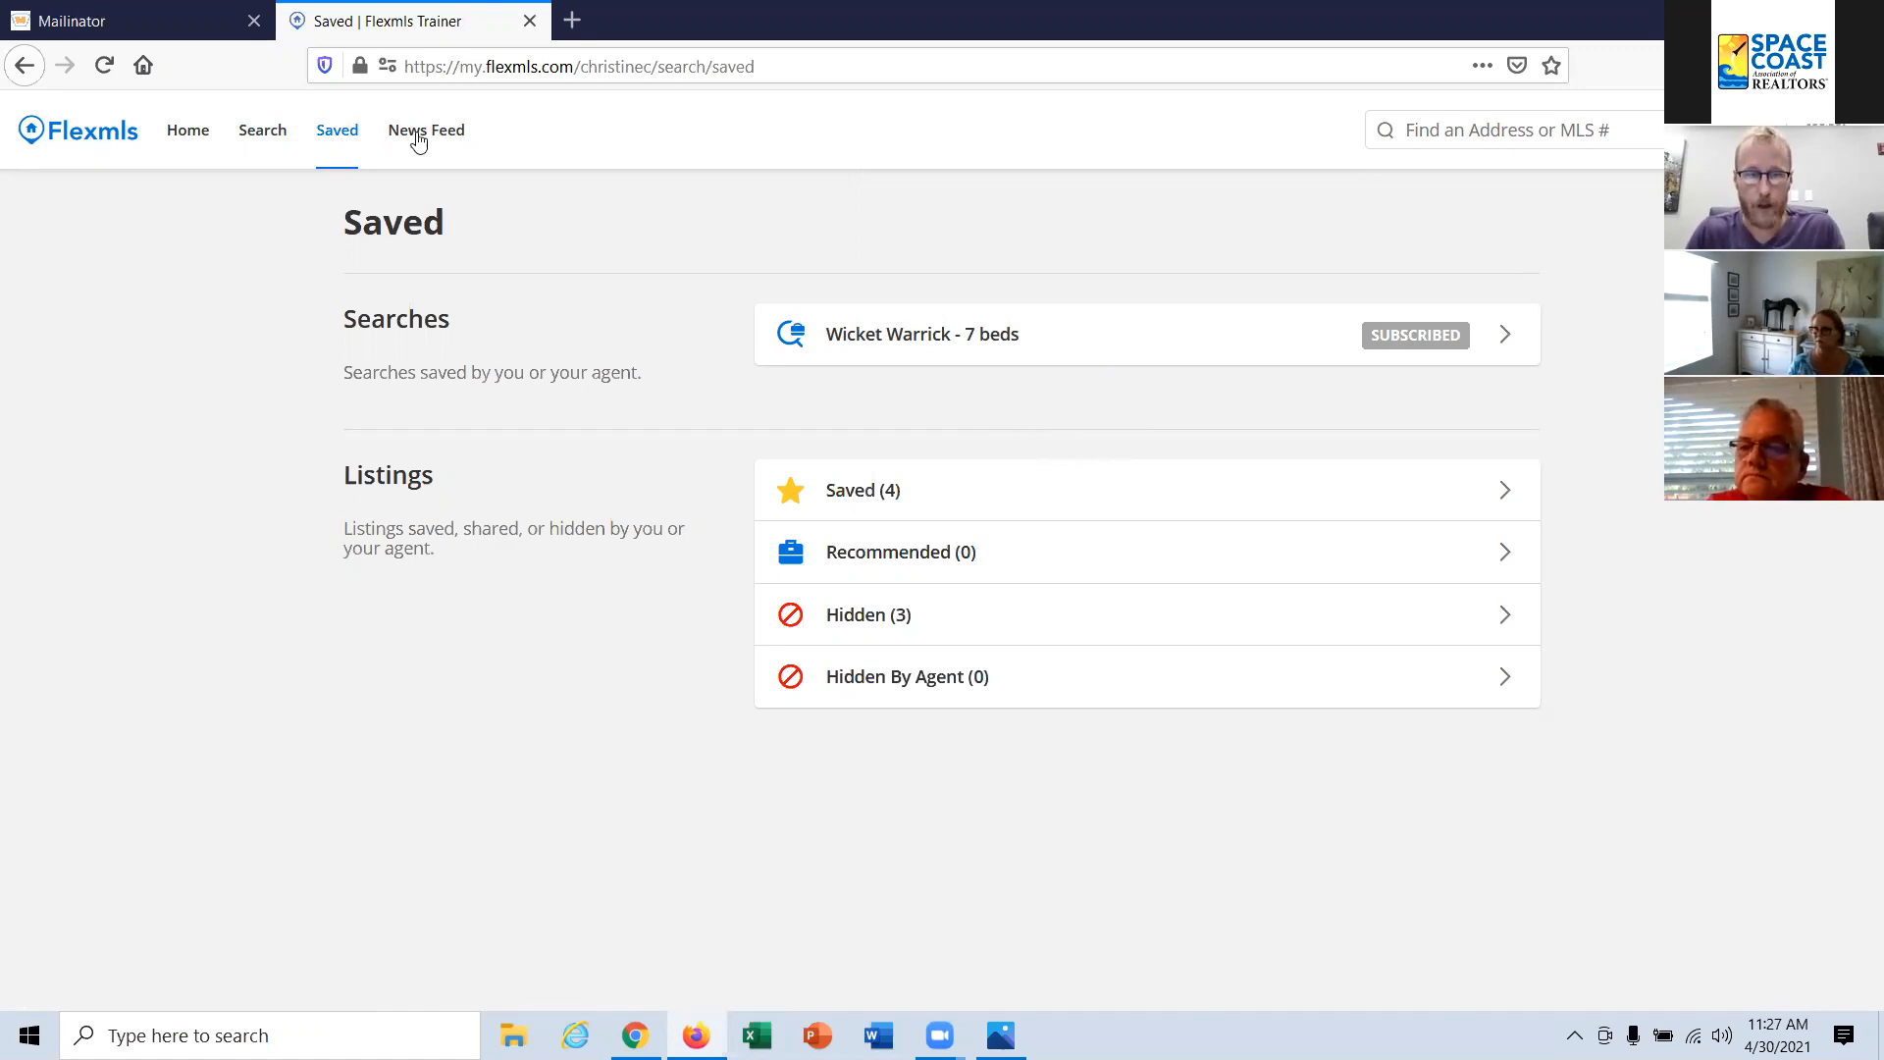
pyautogui.click(447, 134)
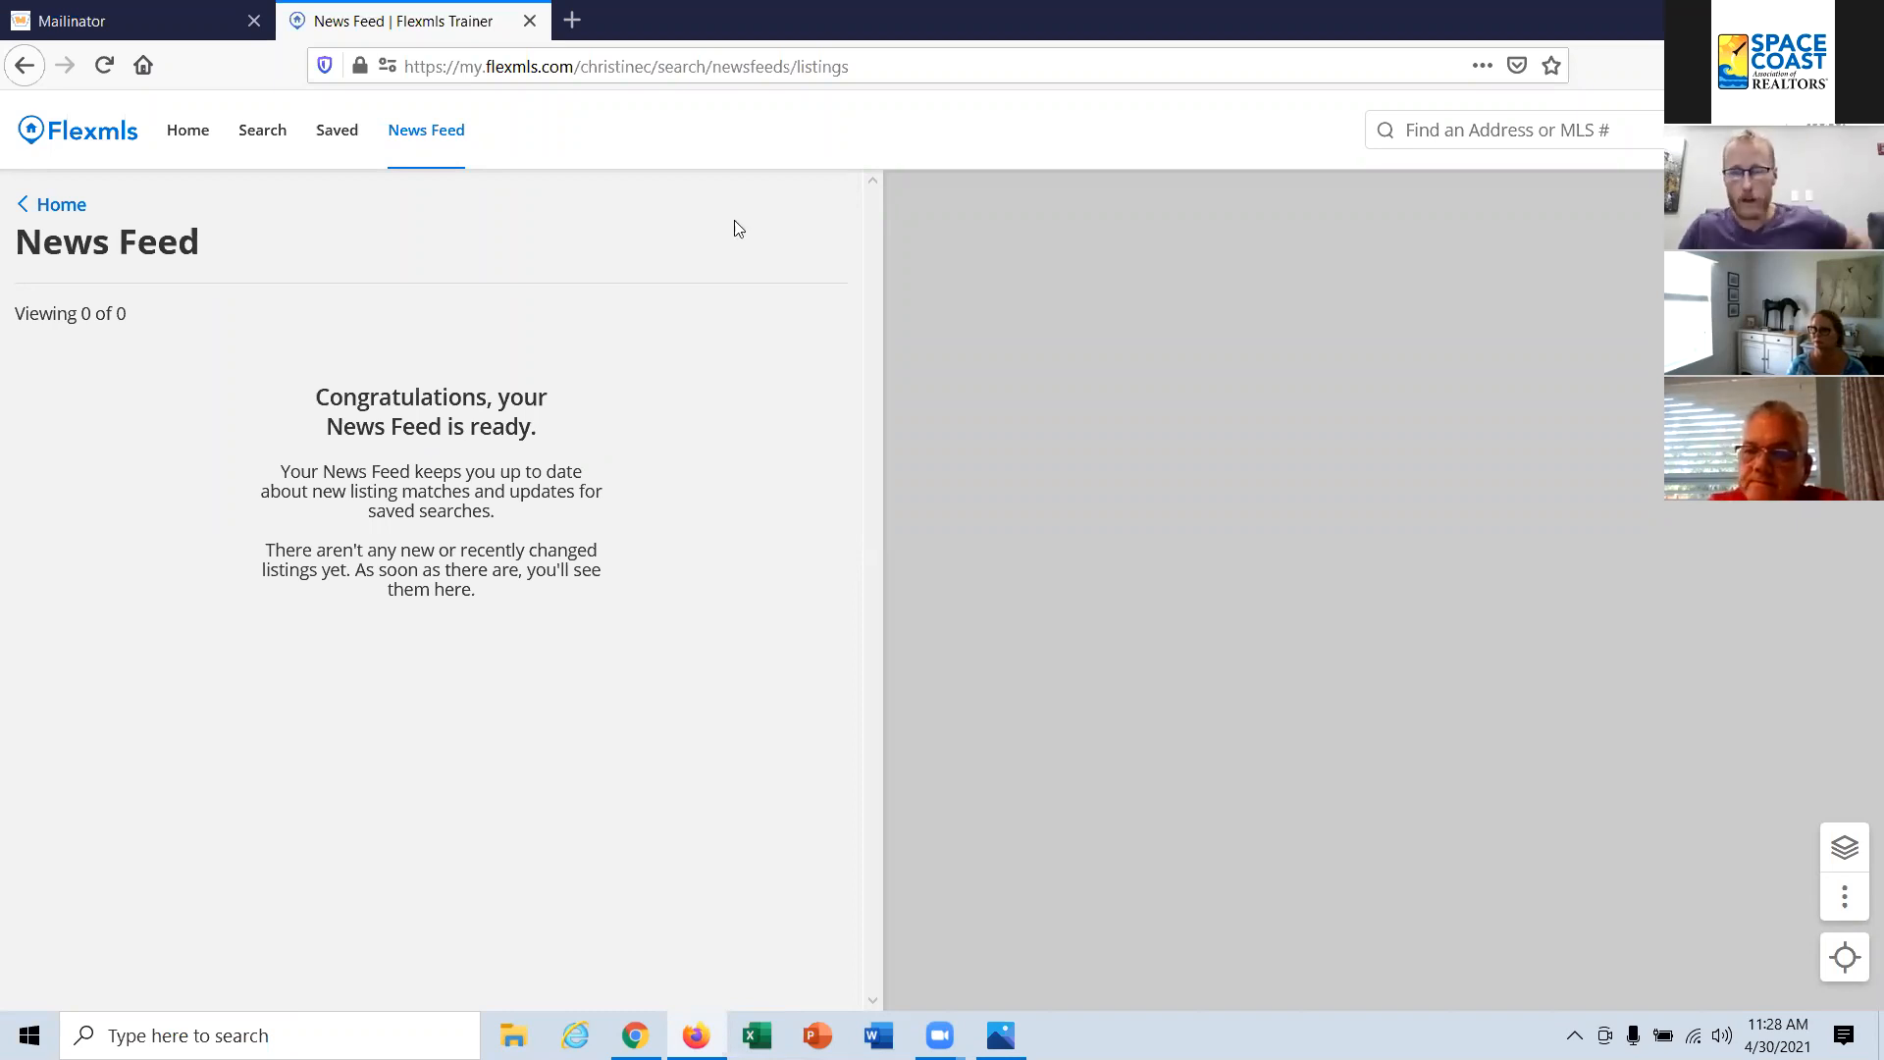
pyautogui.click(634, 1035)
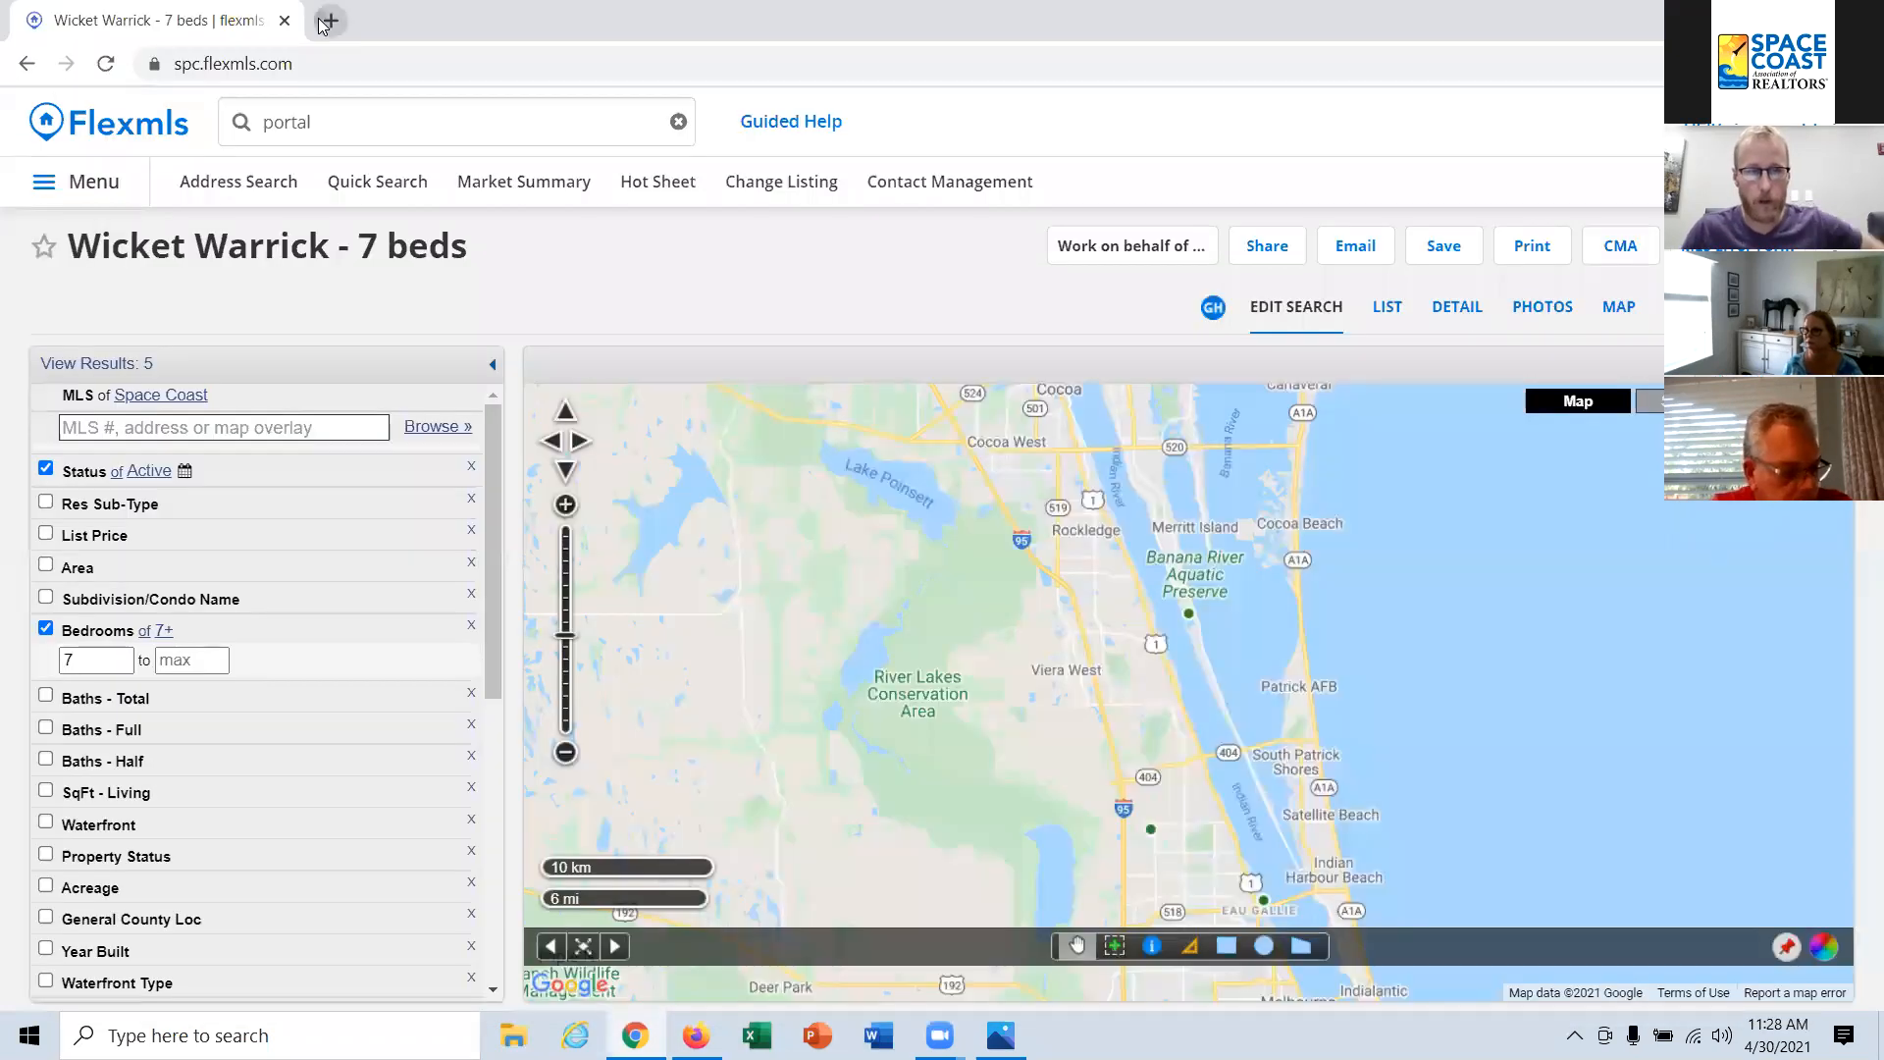
# Step: Load m.flexmls.com in a new browser tab
pyautogui.click(324, 21)
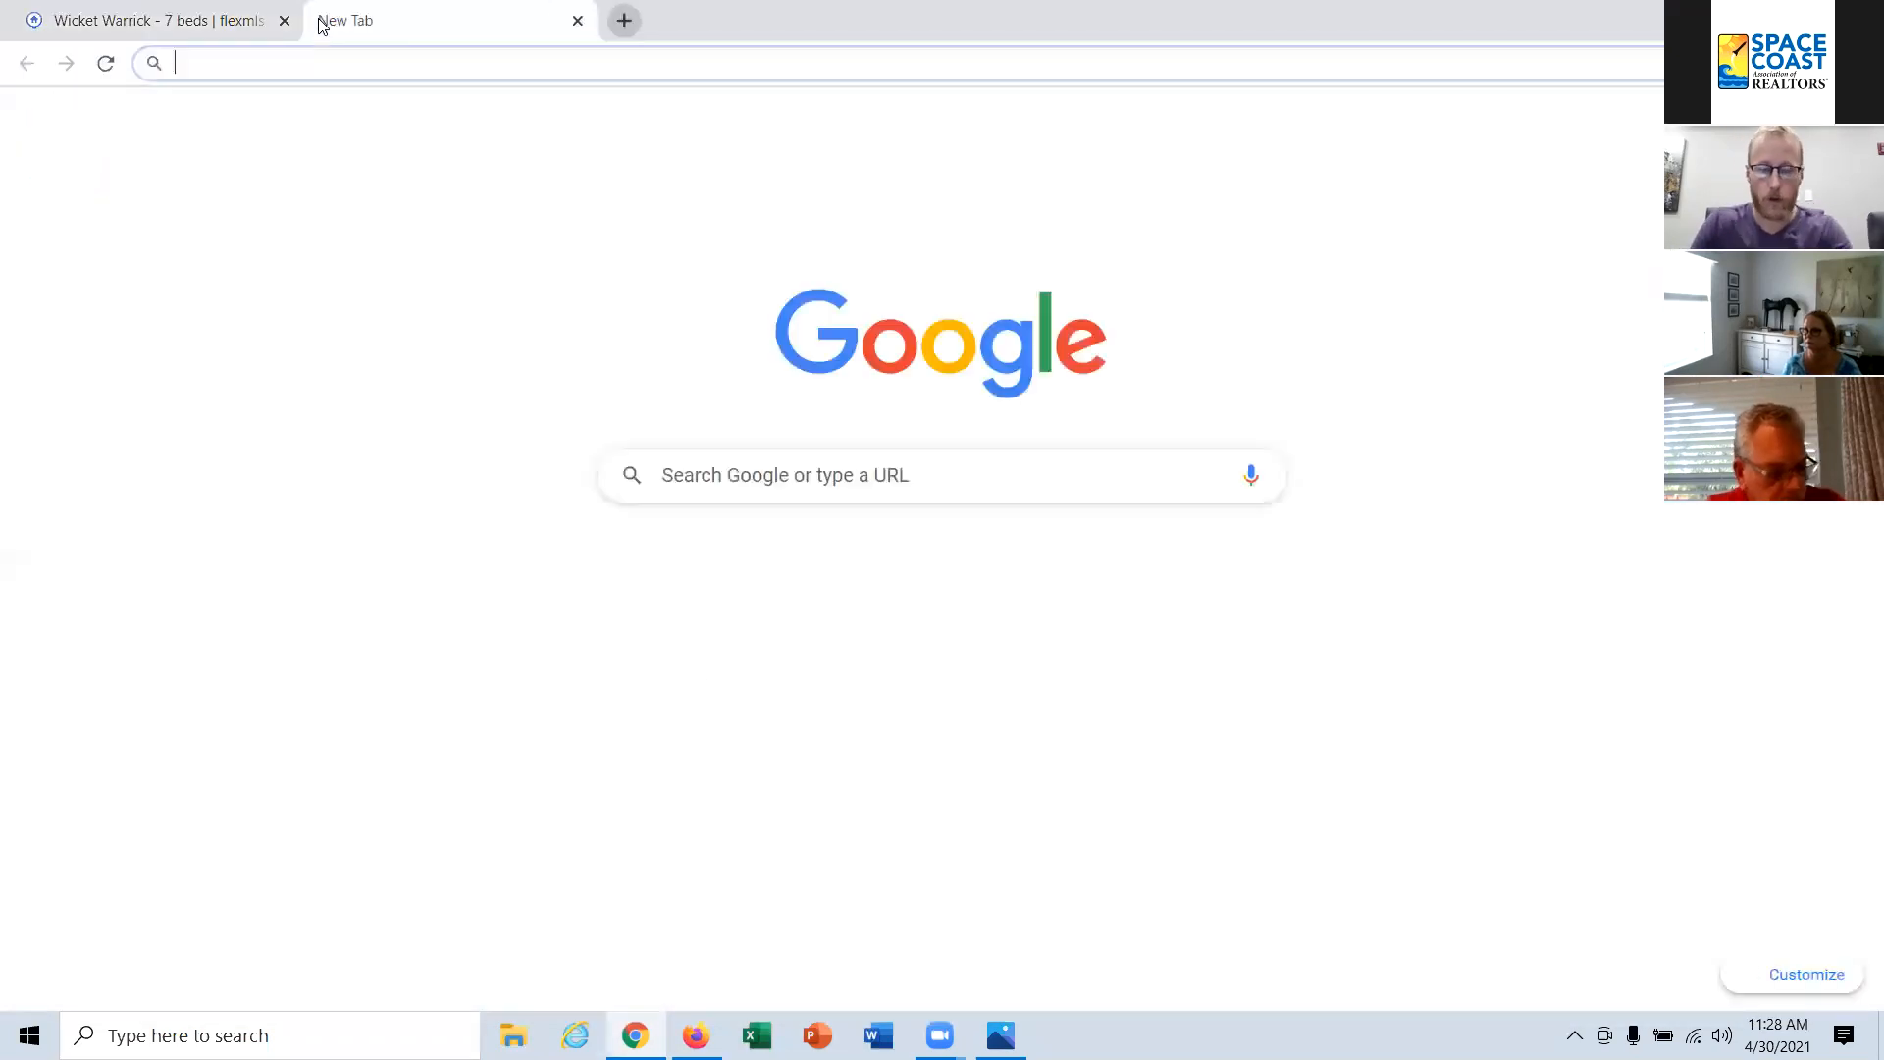
pyautogui.write('m.flexmls.com')
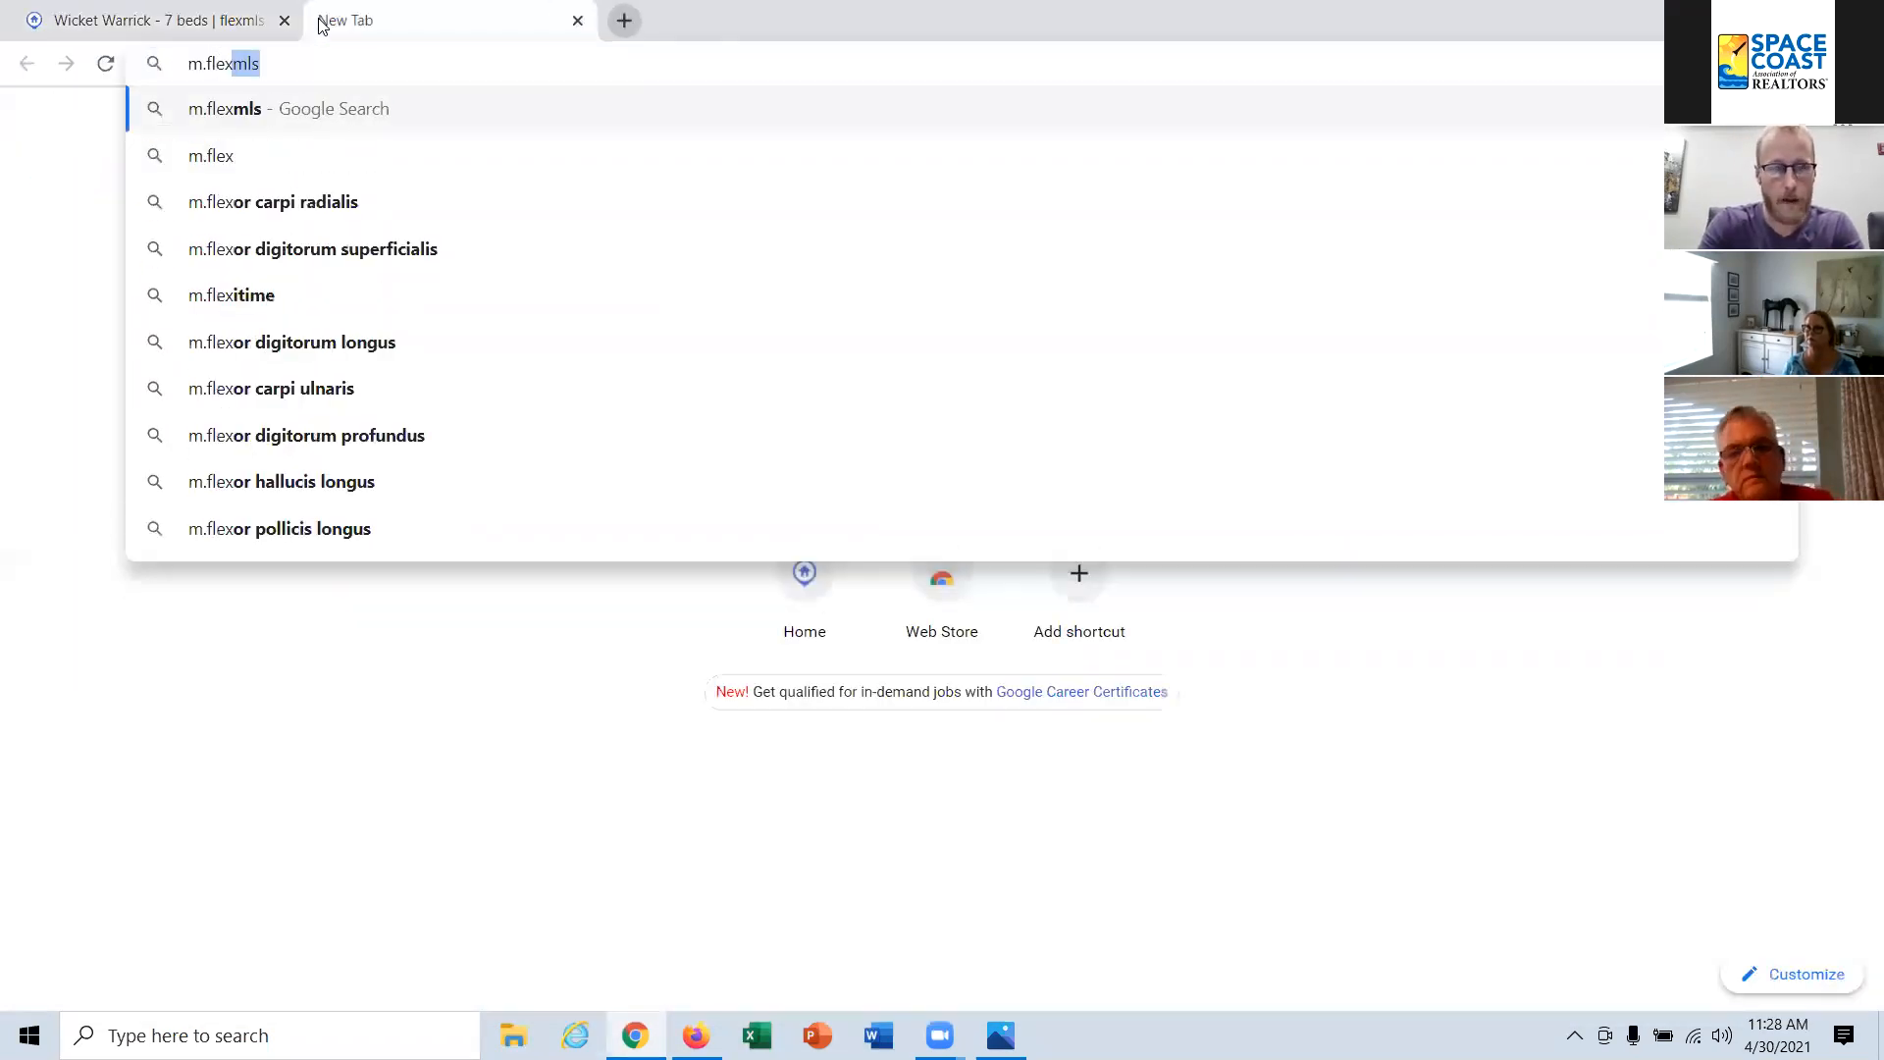
pyautogui.press('BackSpace')
pyautogui.press('BackSpace')
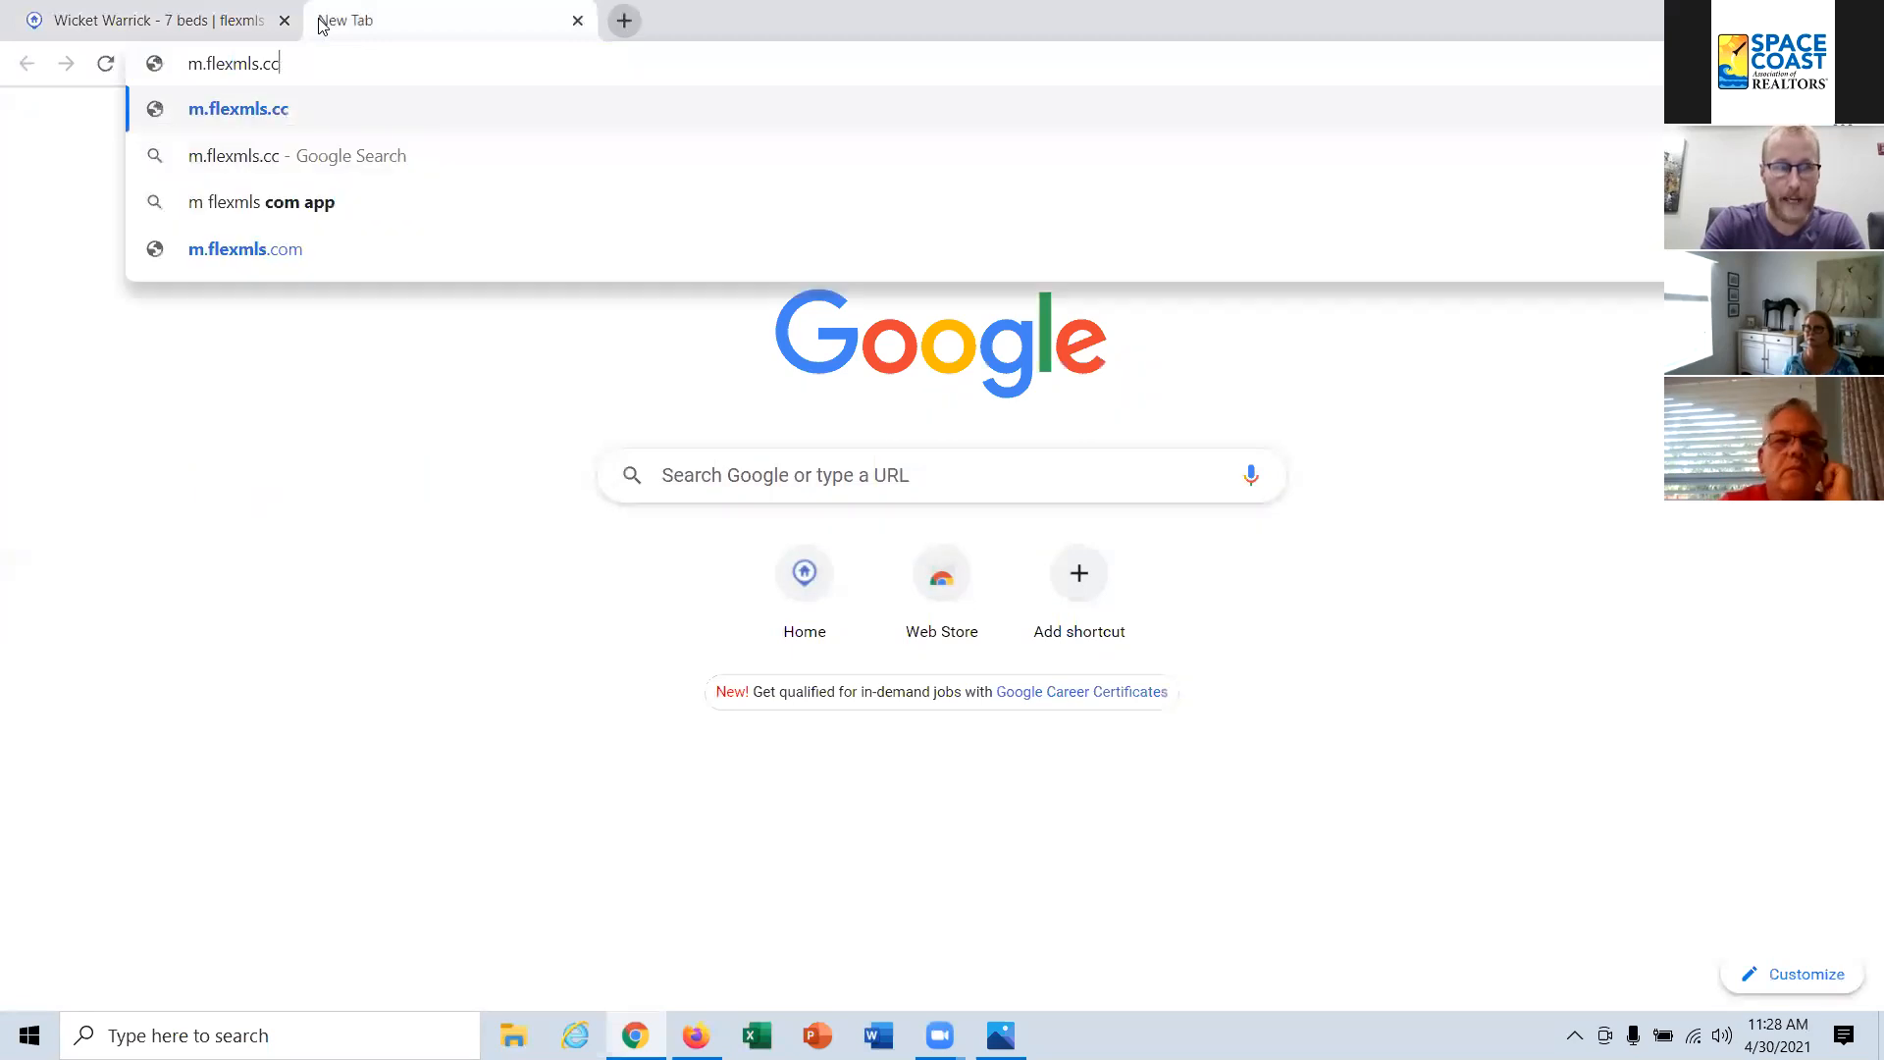
pyautogui.write('om')
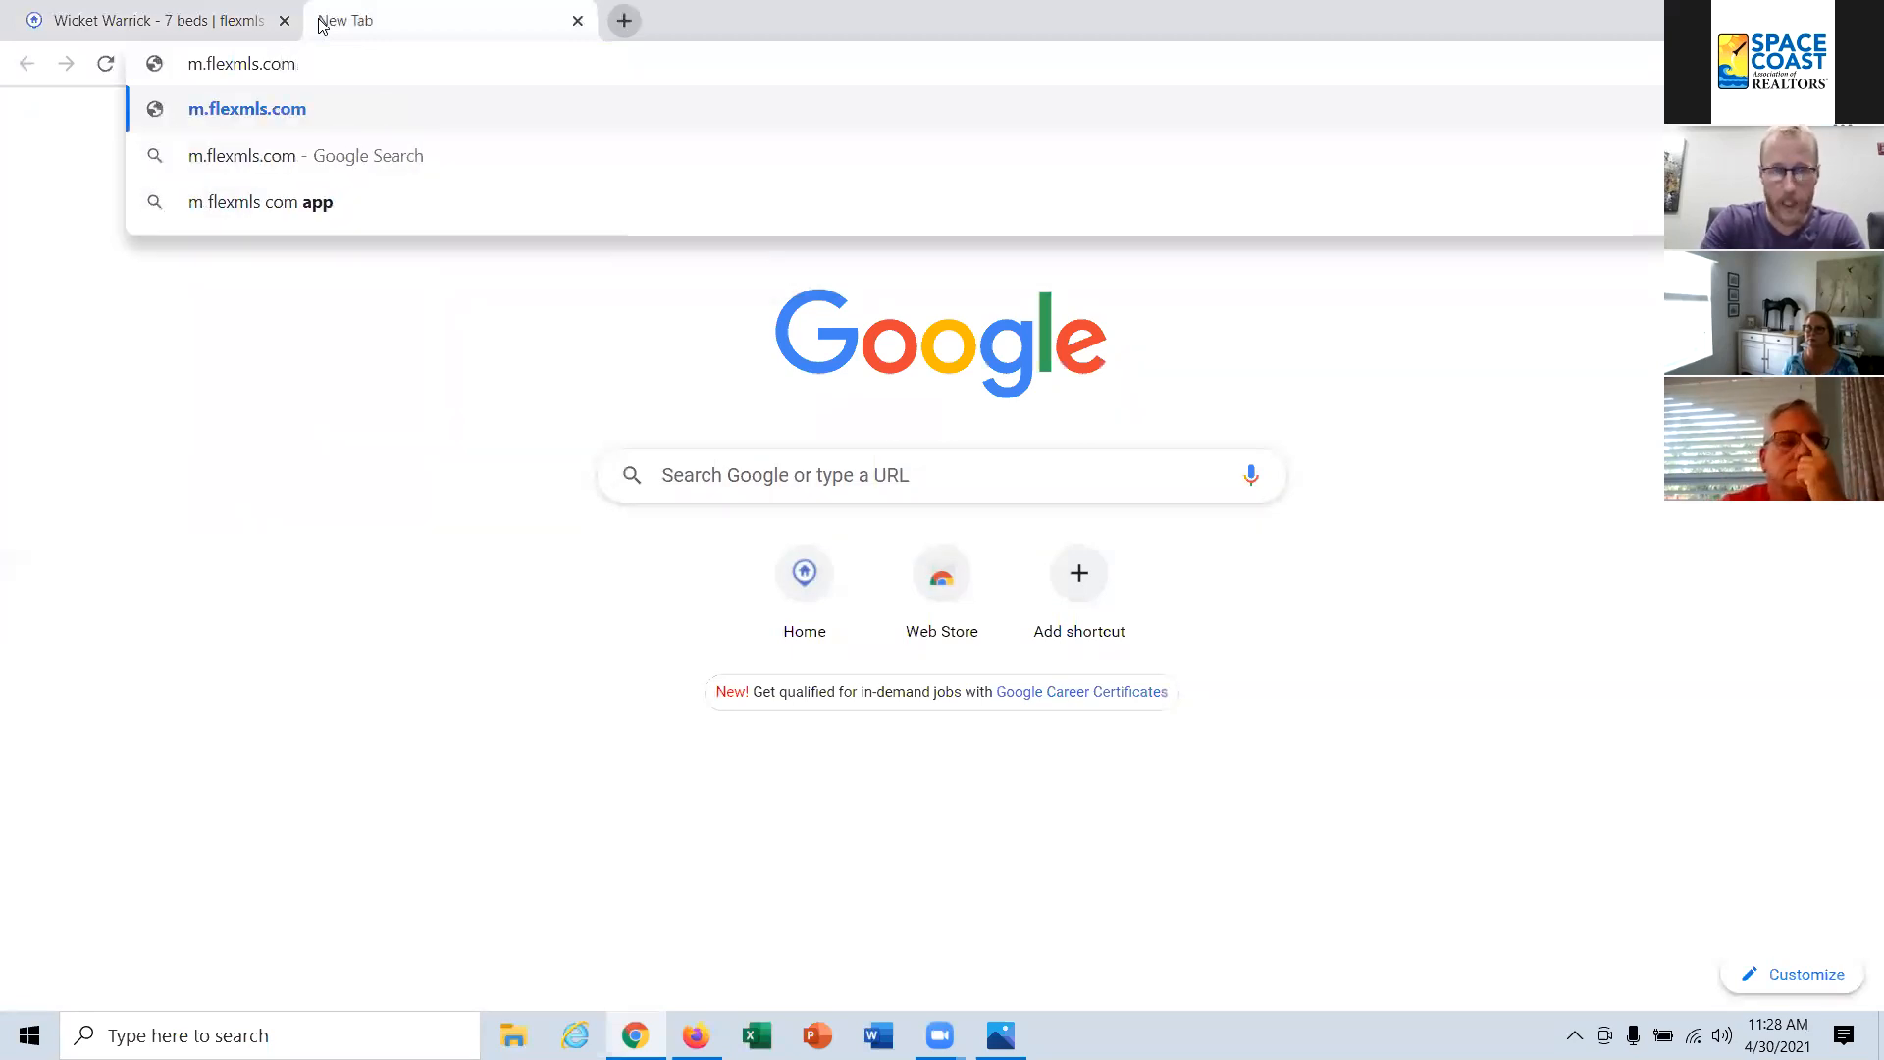
pyautogui.press('Return')
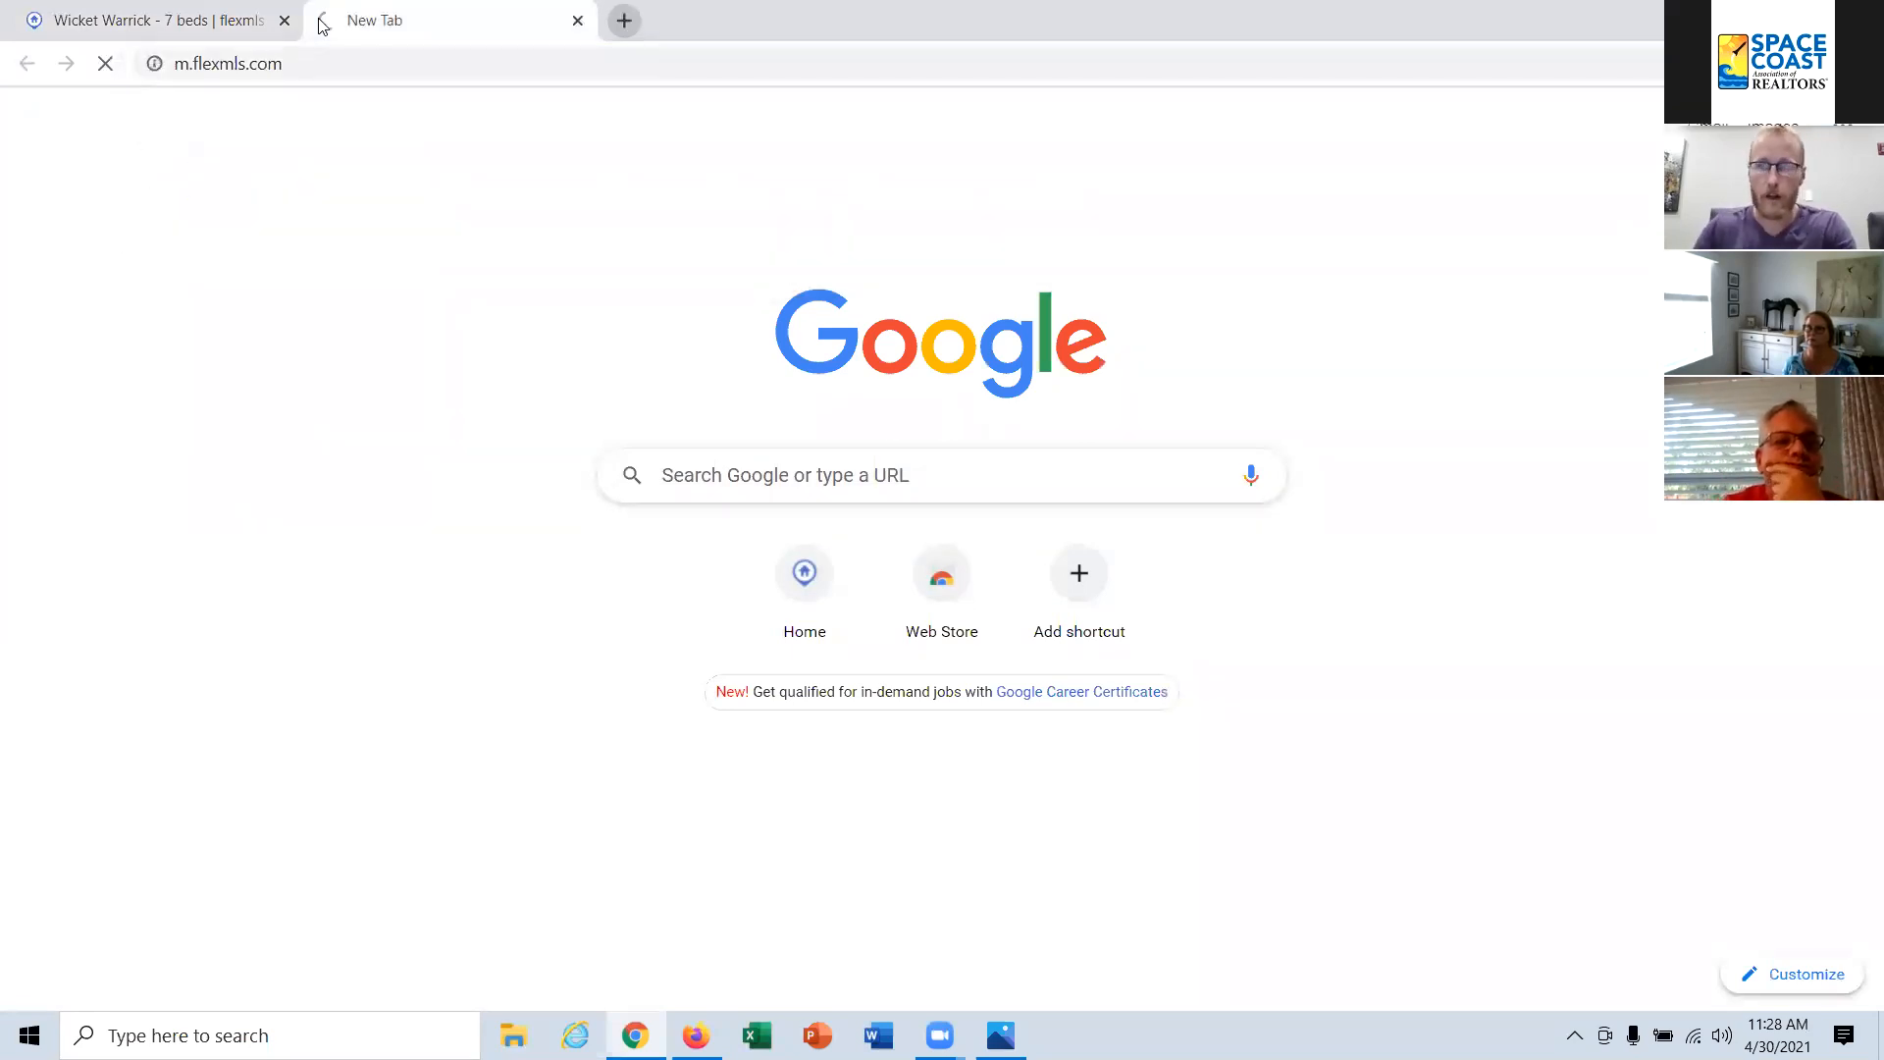
# Step: Reduce the browser to a narrow, mobile-size window with the mobile Flexmls page showing
pyautogui.click(1800, 16)
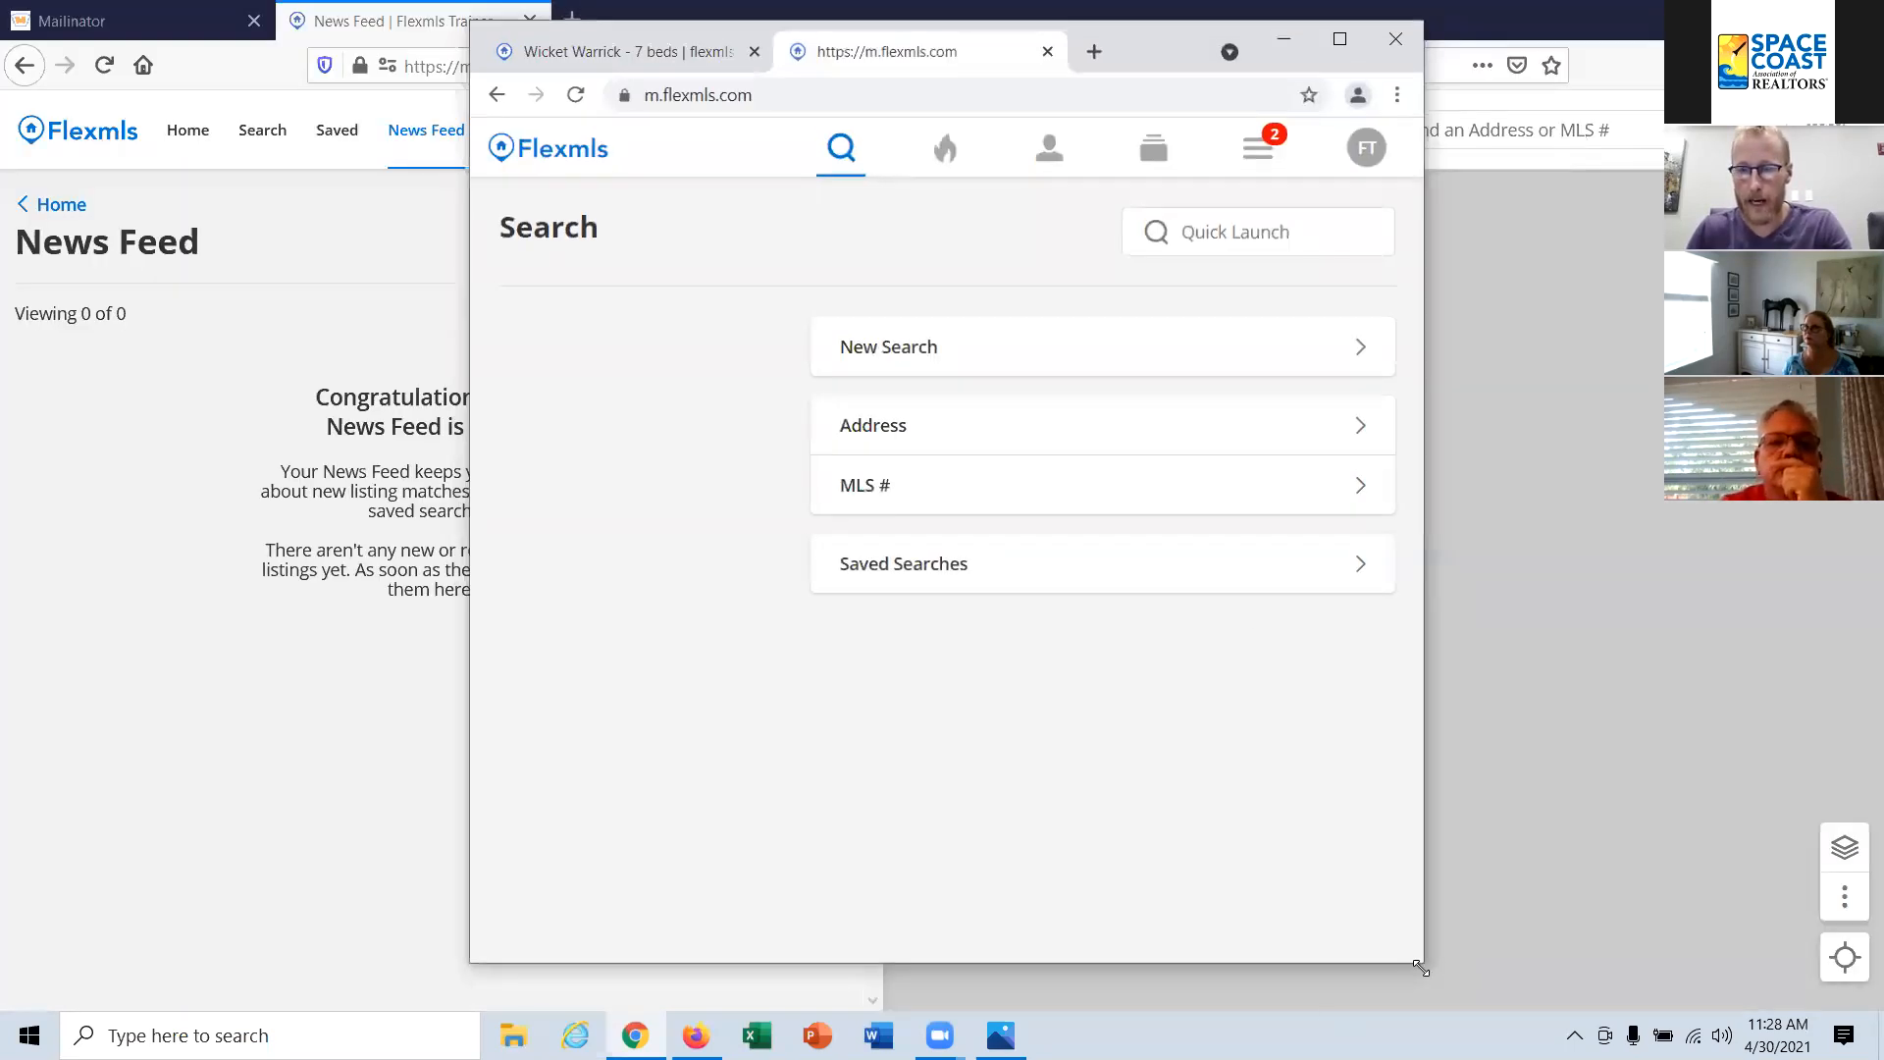
pyautogui.moveTo(1421, 967); pyautogui.dragTo(1199, 1015)
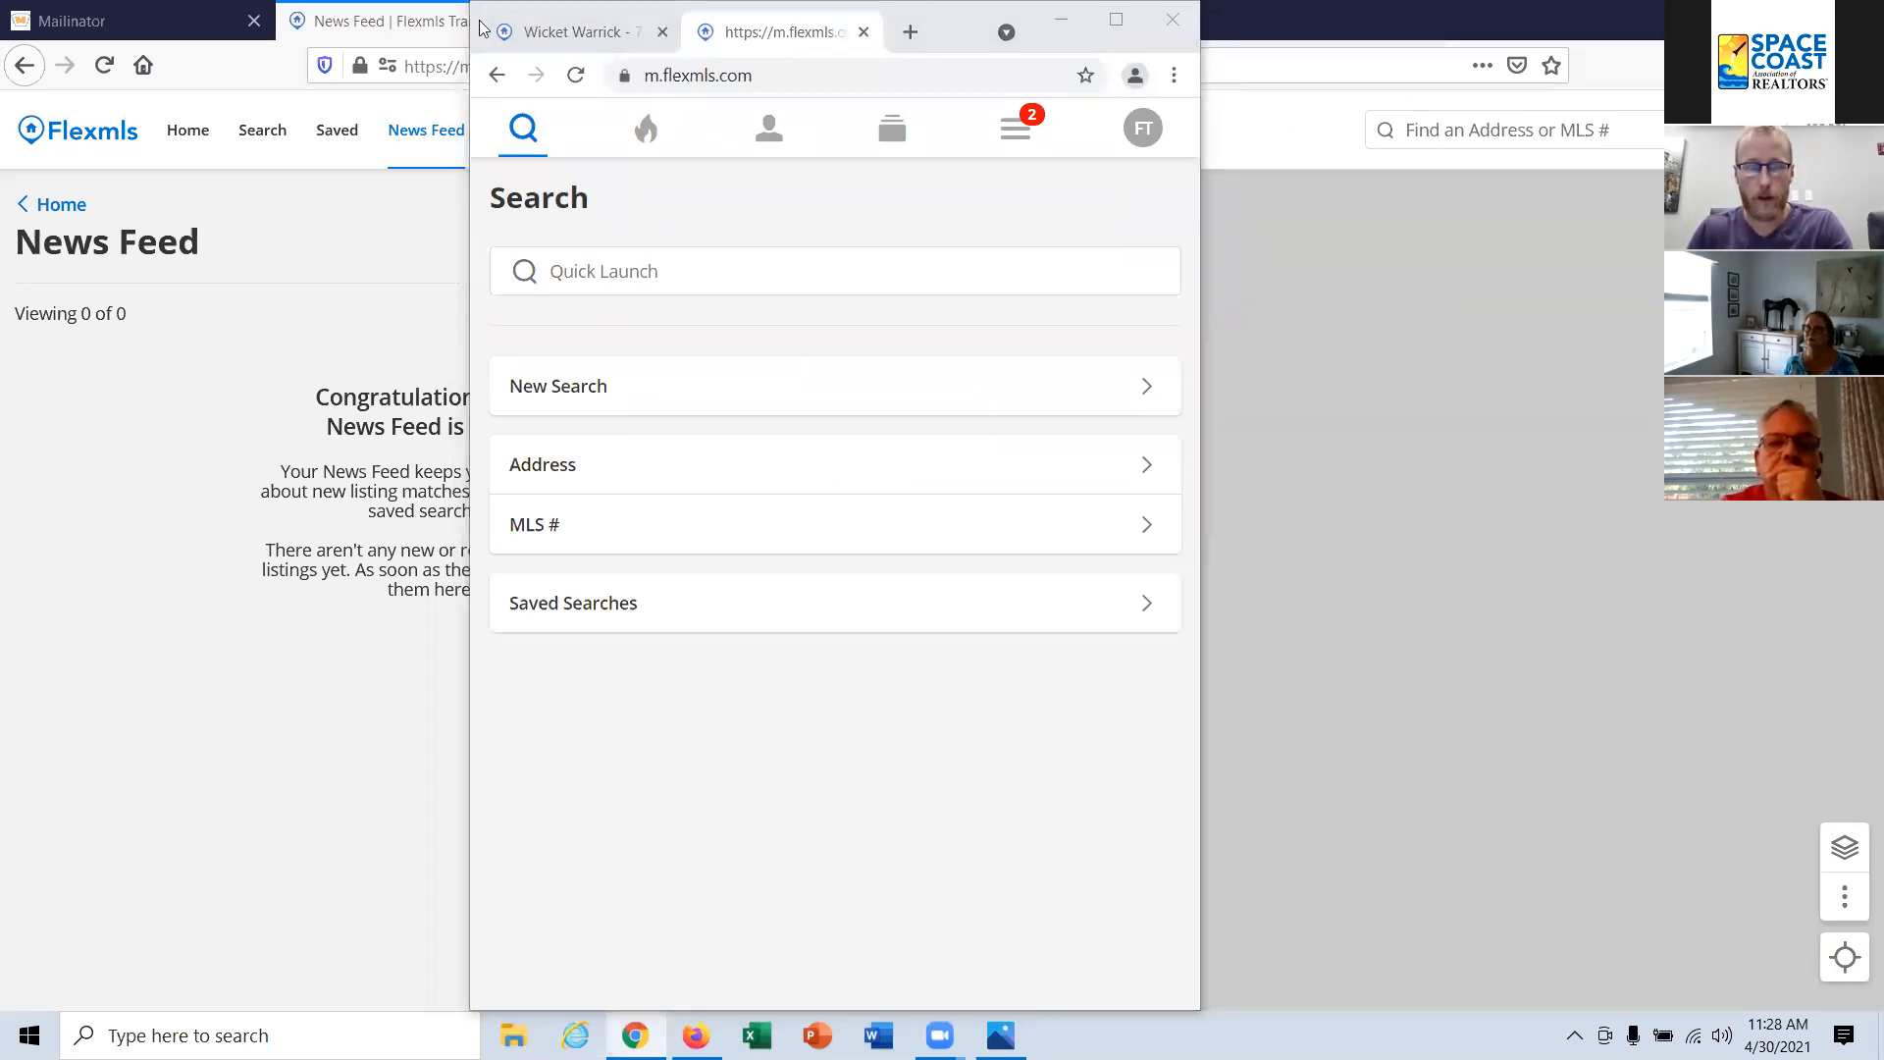
pyautogui.click(520, 38)
pyautogui.click(782, 33)
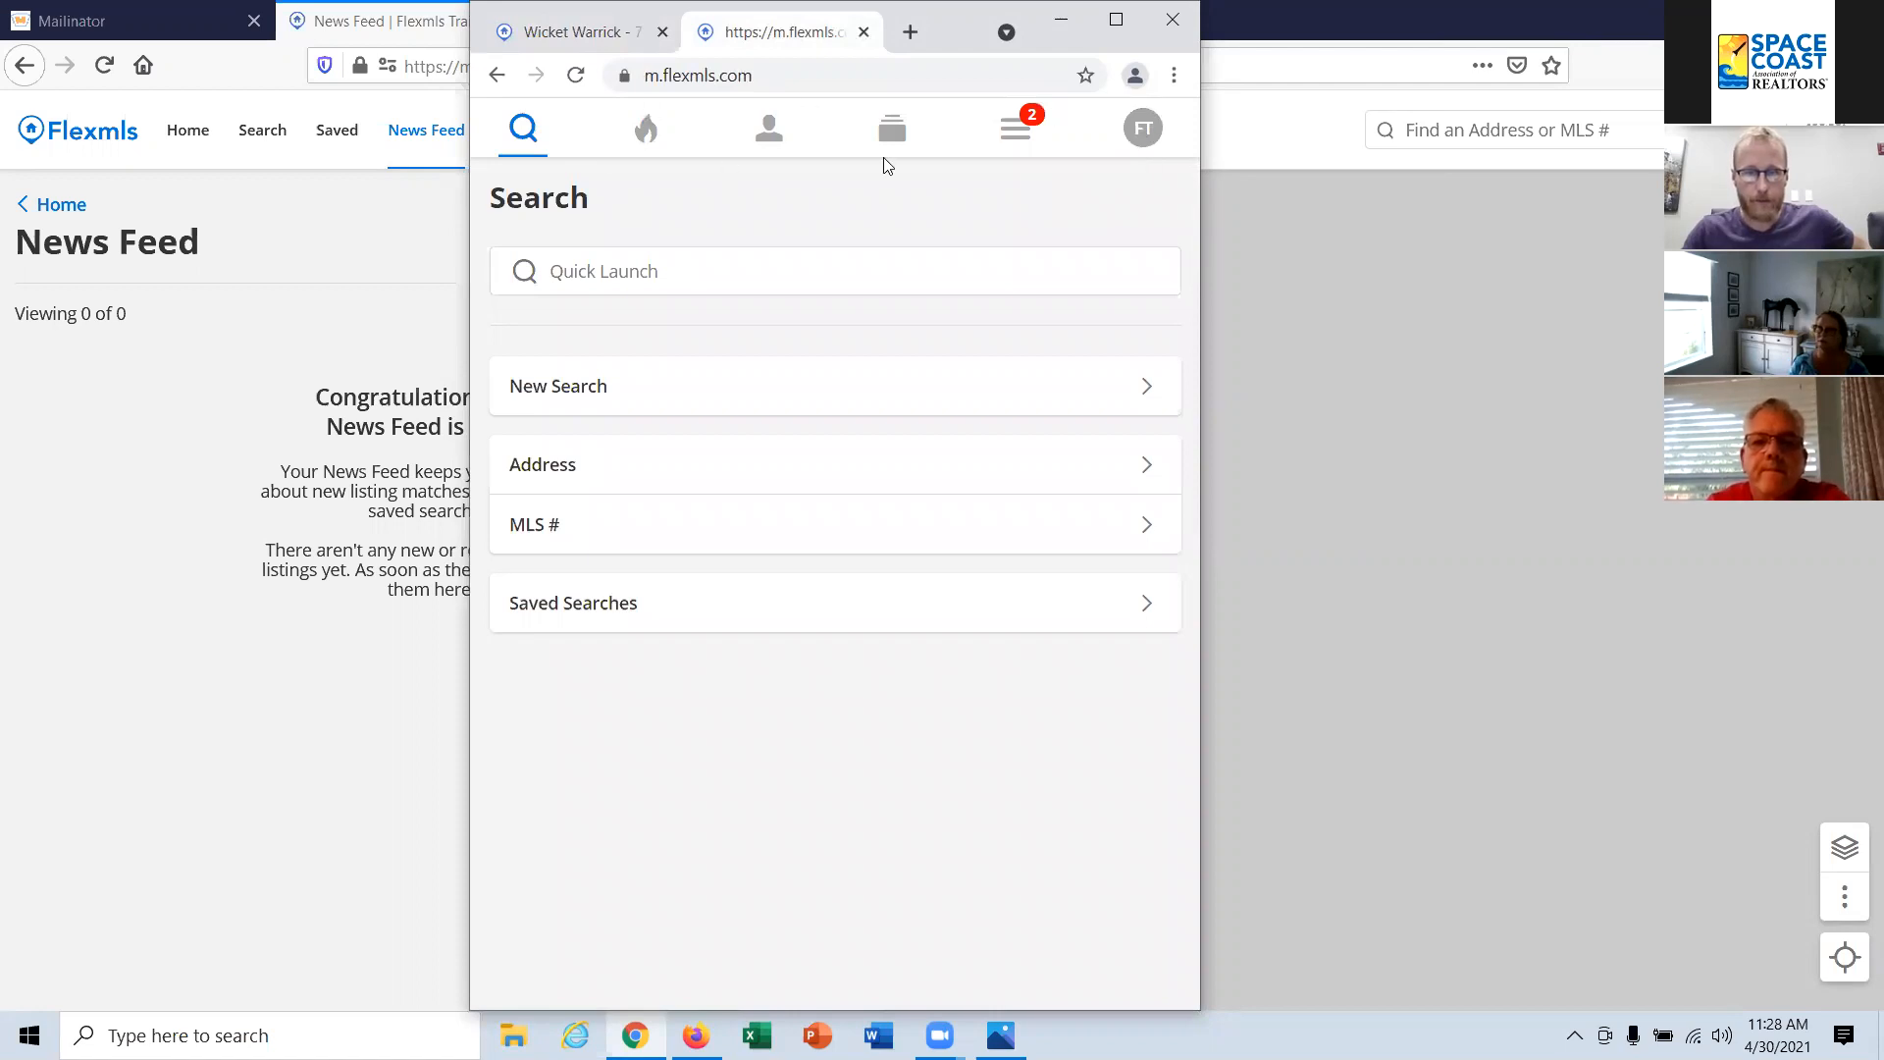
# Step: Start a new contact in the mobile site's contacts and enter the contact's e-mail address
pyautogui.click(773, 141)
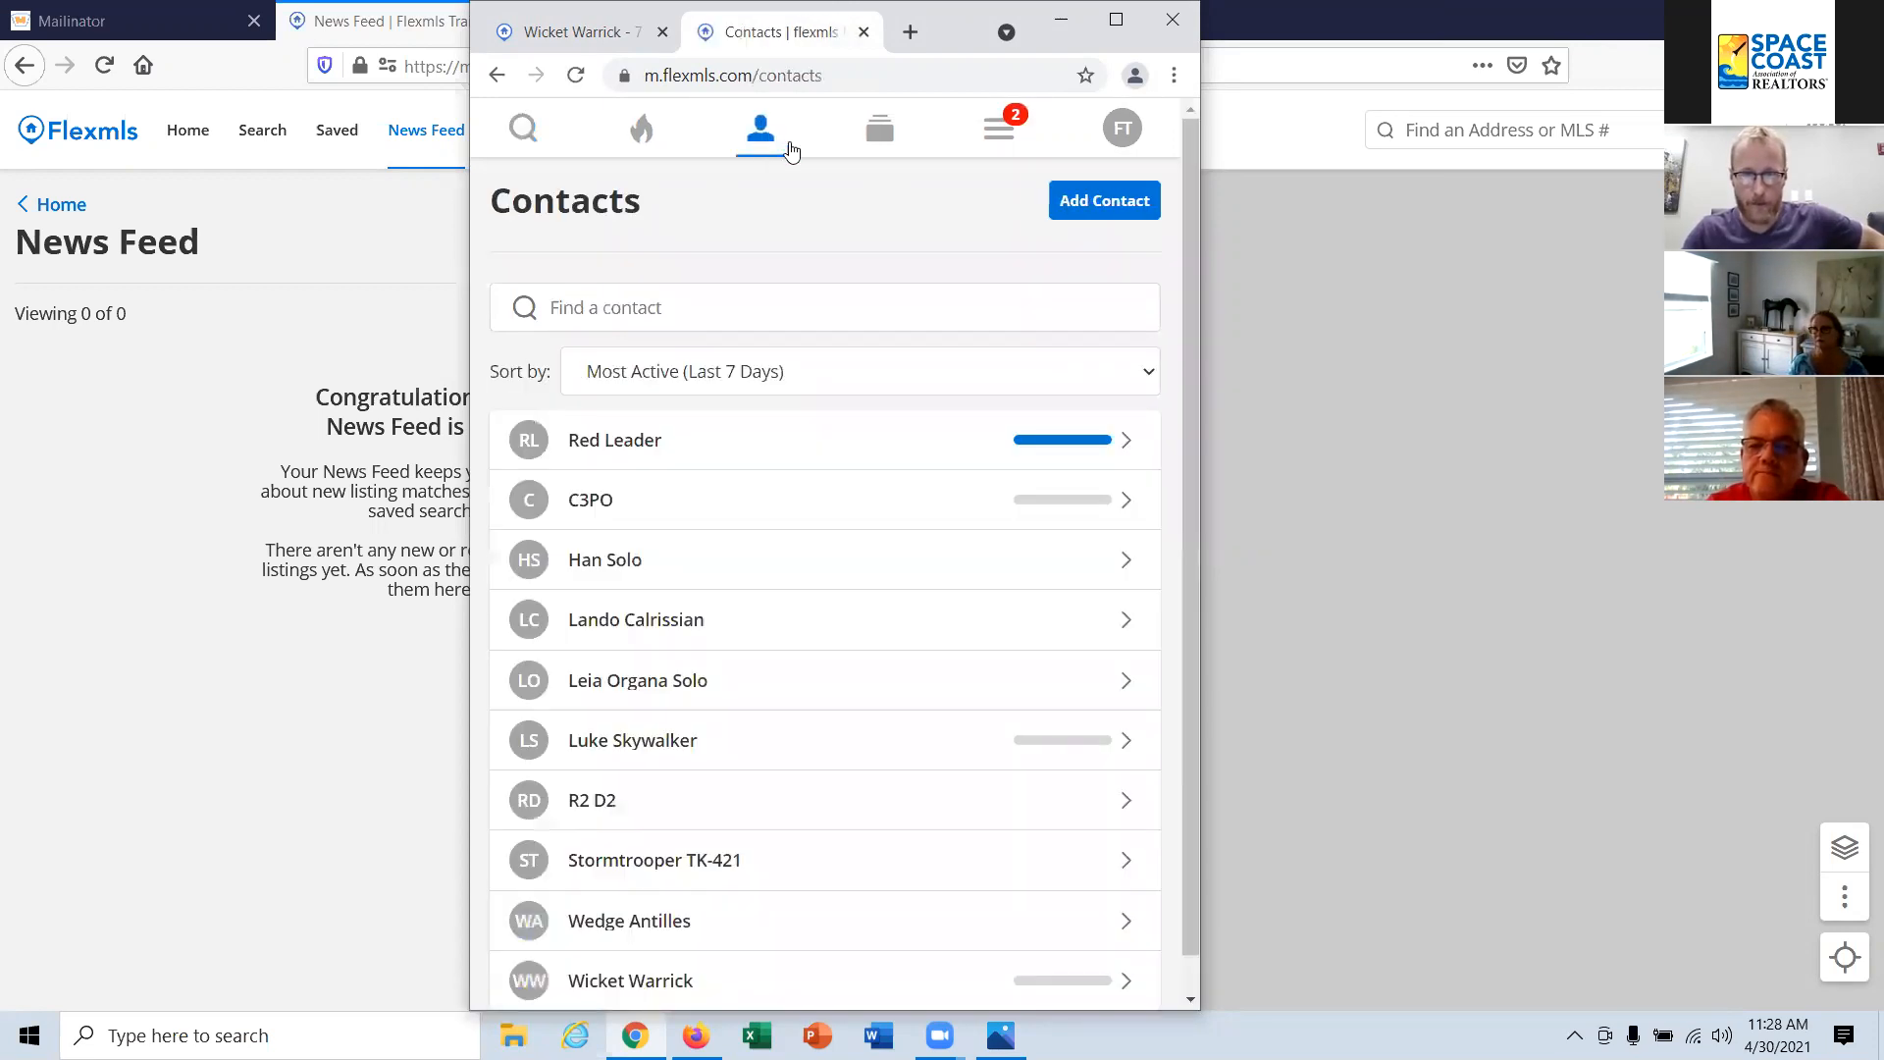
pyautogui.click(1125, 214)
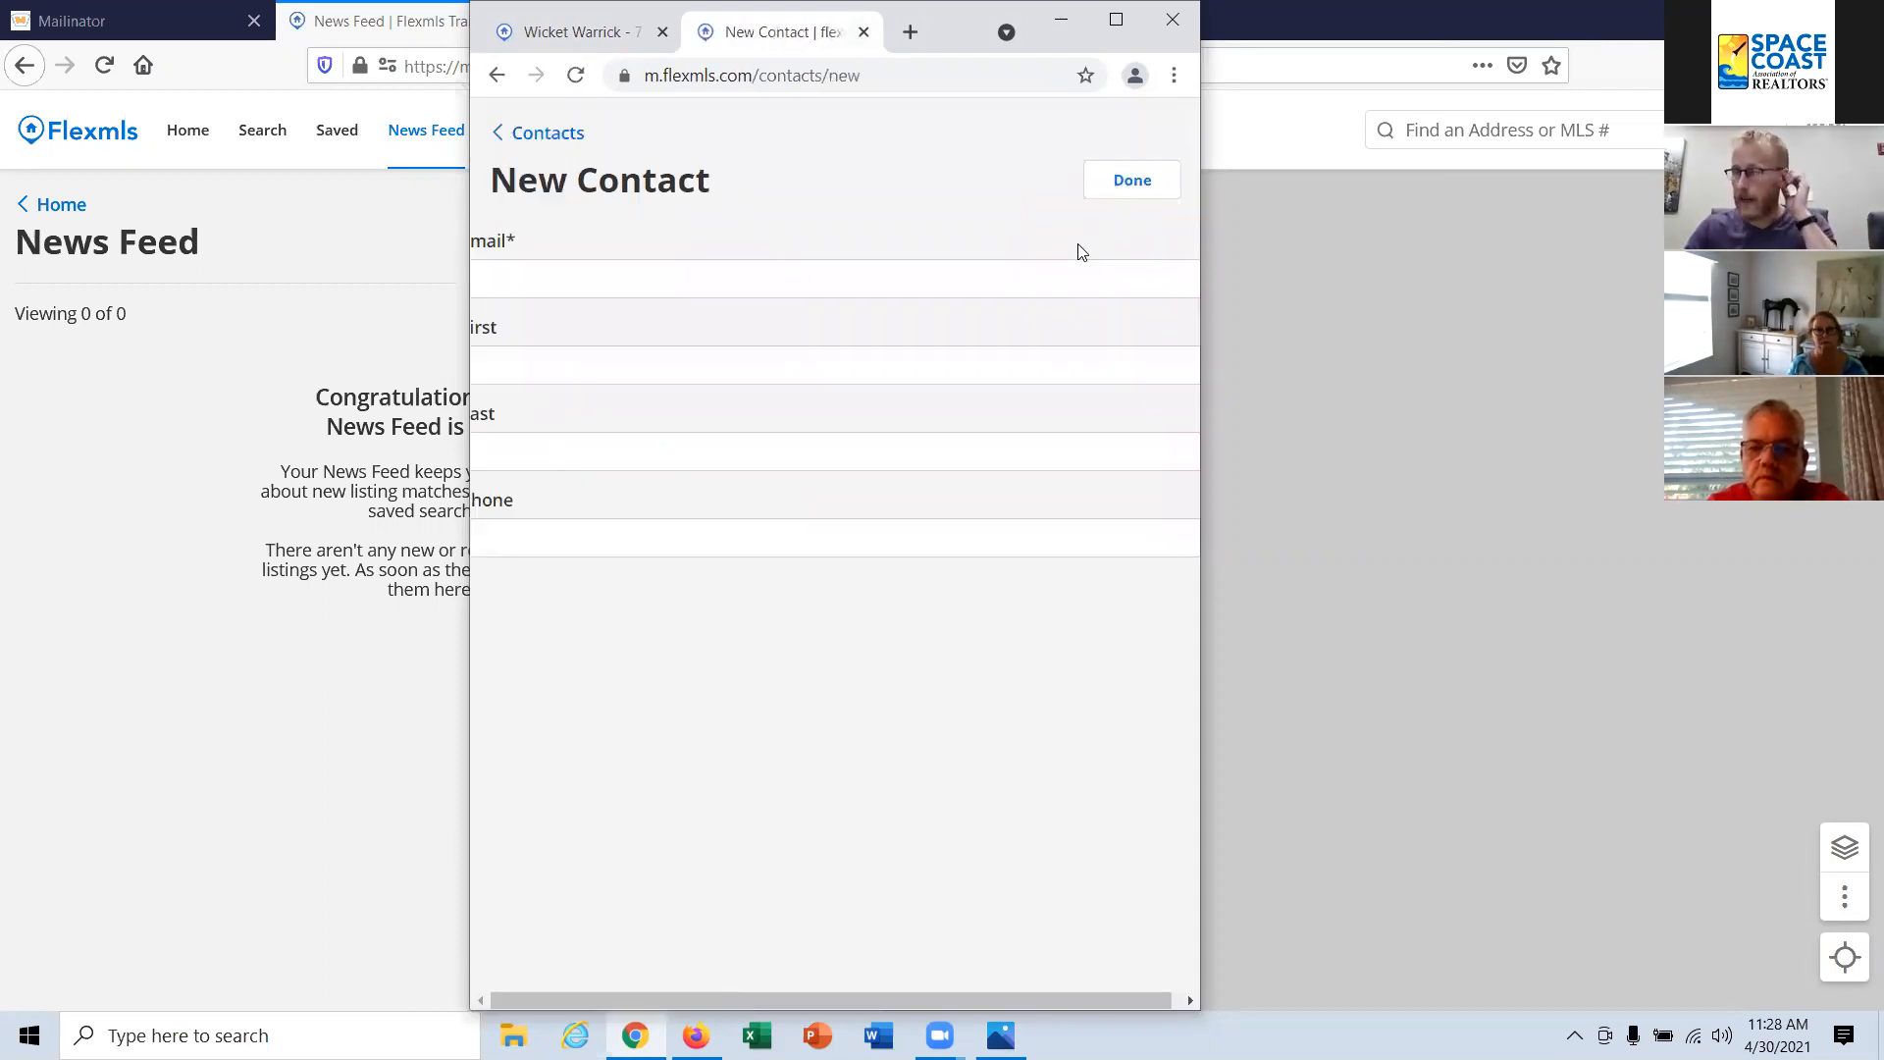
pyautogui.click(938, 291)
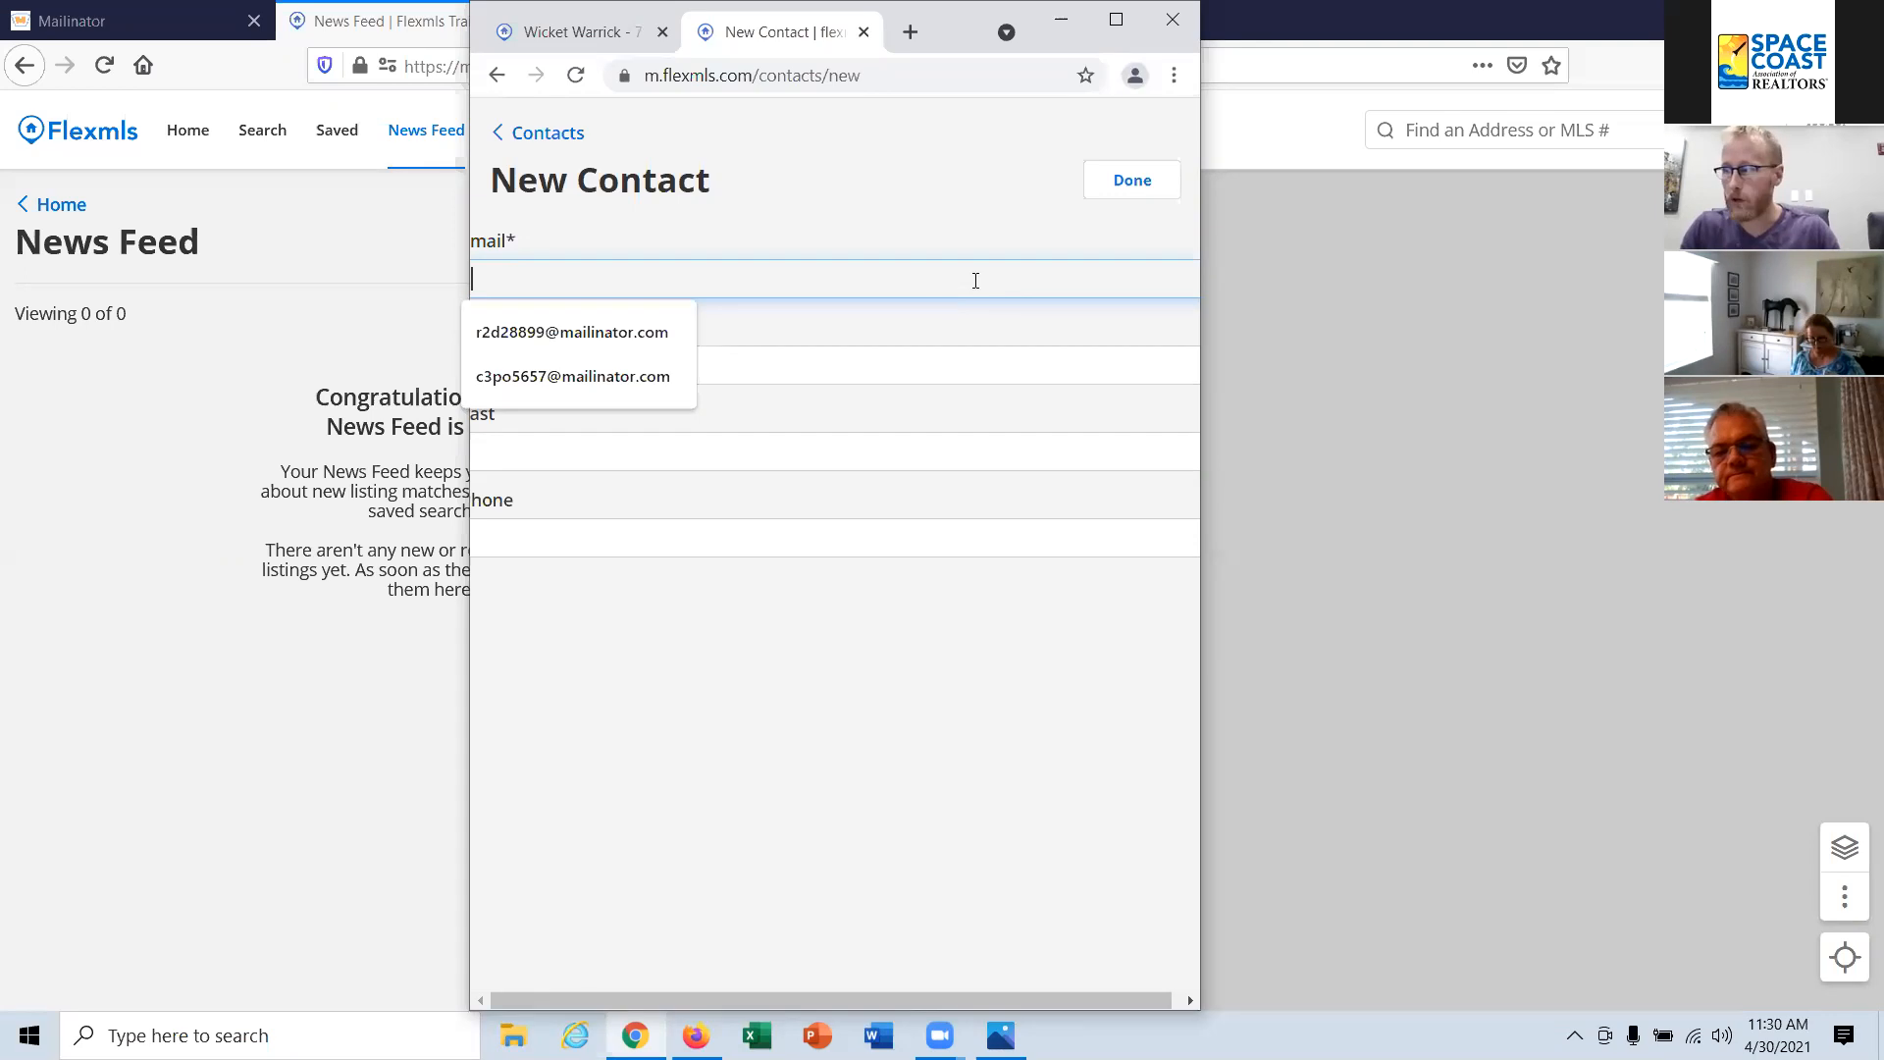
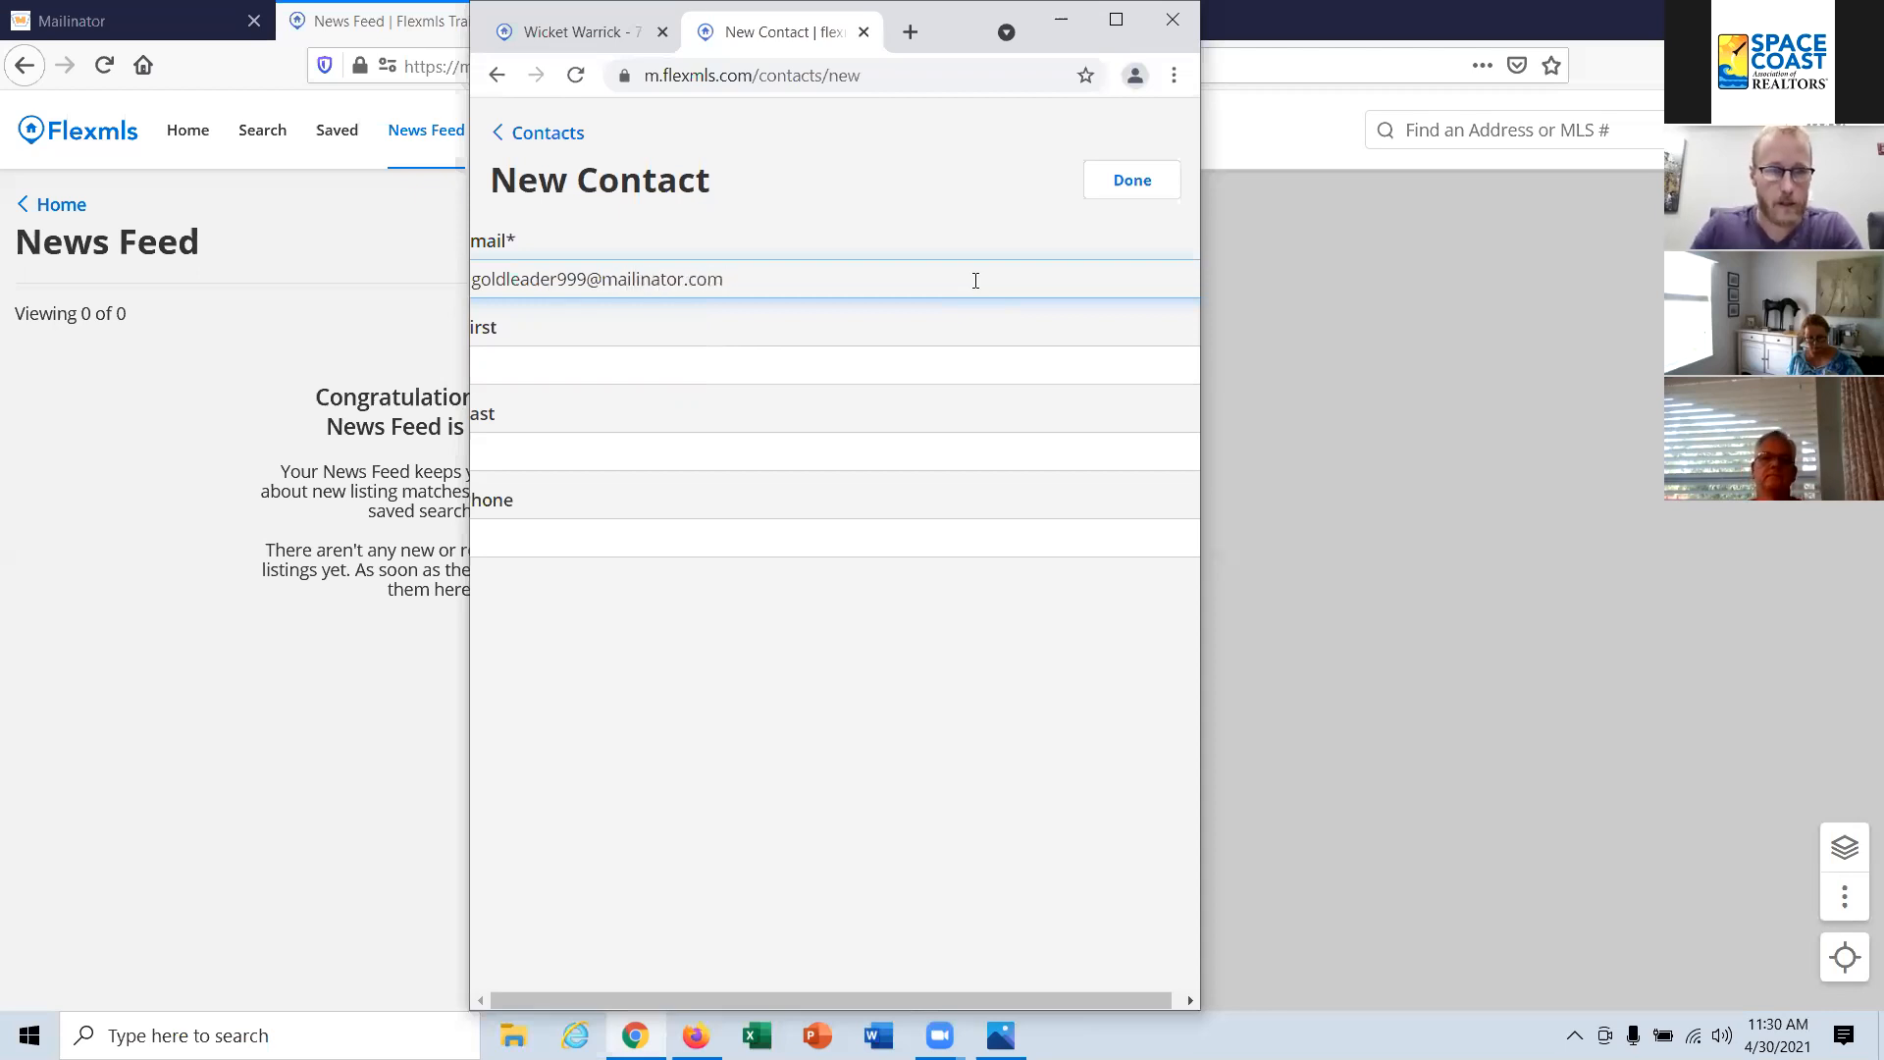
# Step: Enter the new contact's first and last name
pyautogui.click(613, 371)
pyautogui.write('Gold')
pyautogui.press('Tab')
pyautogui.write('Leader')
pyautogui.press('Tab')
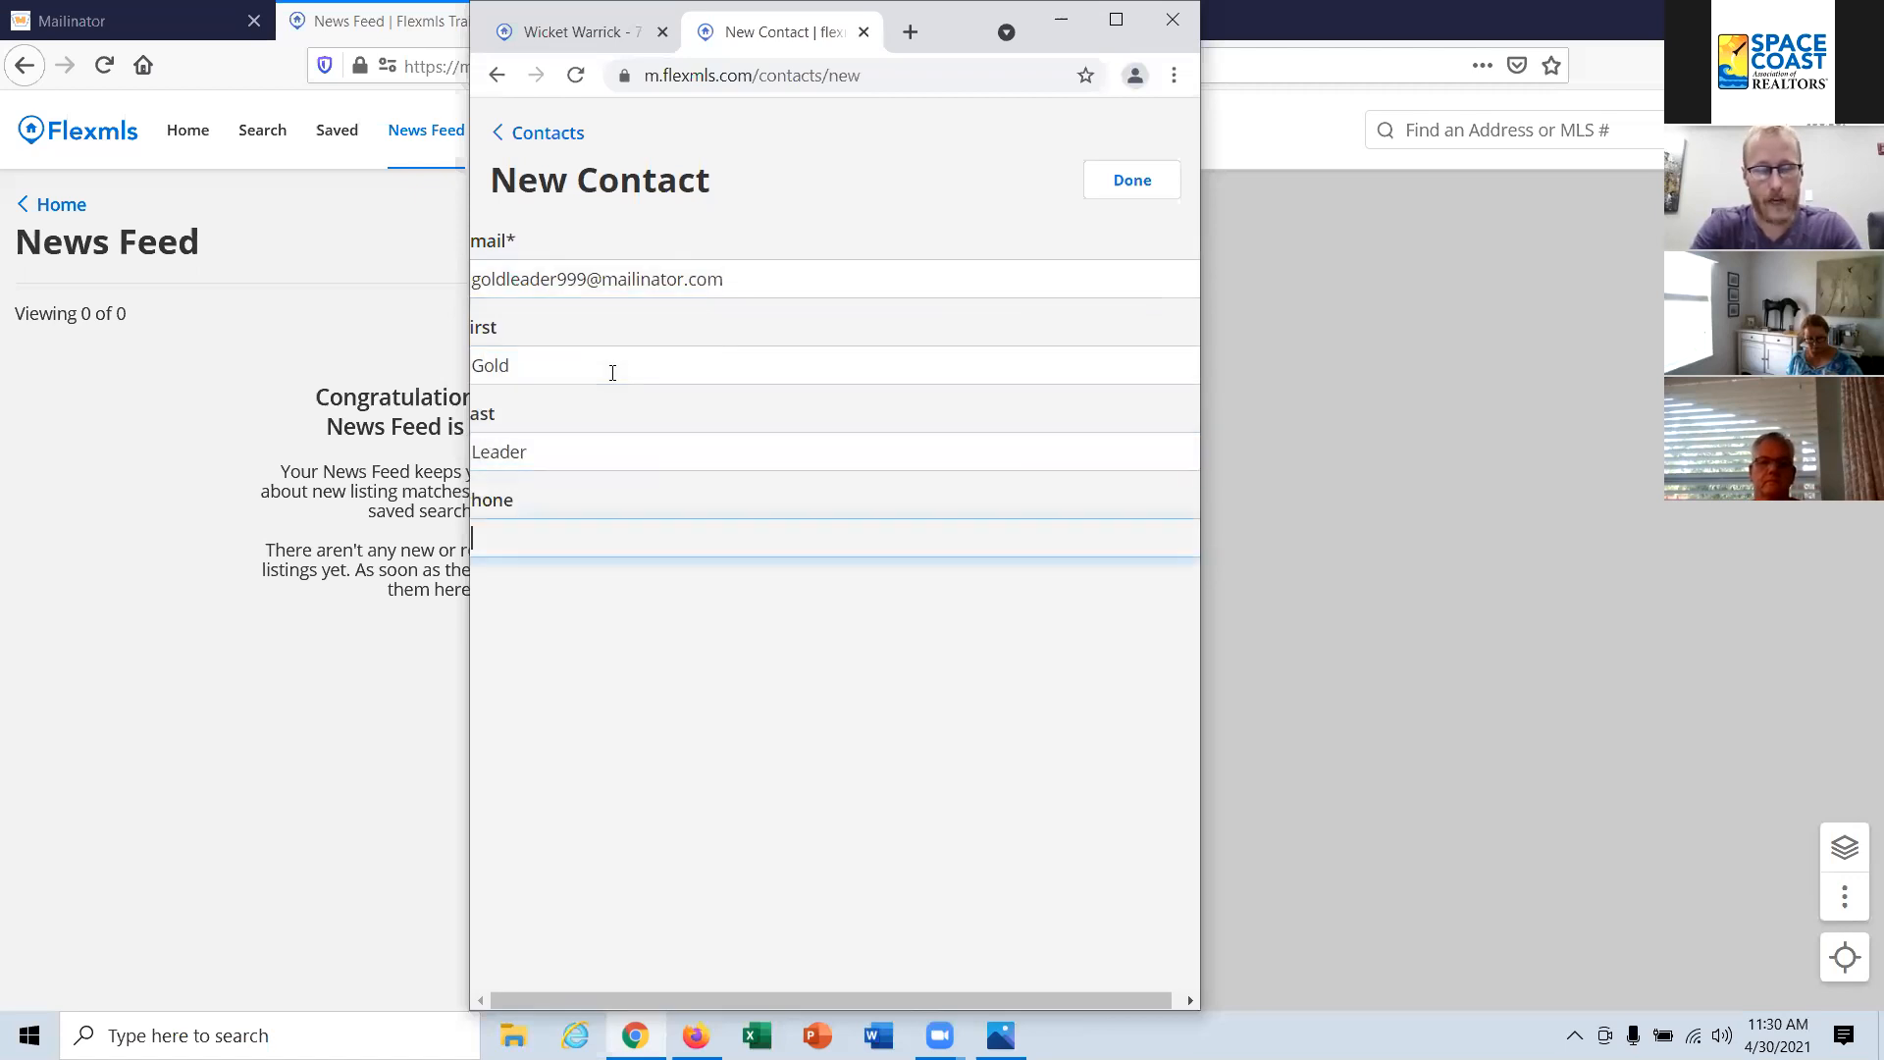
# Step: Enter the new contact's phone number and save the contact
pyautogui.write('55-')
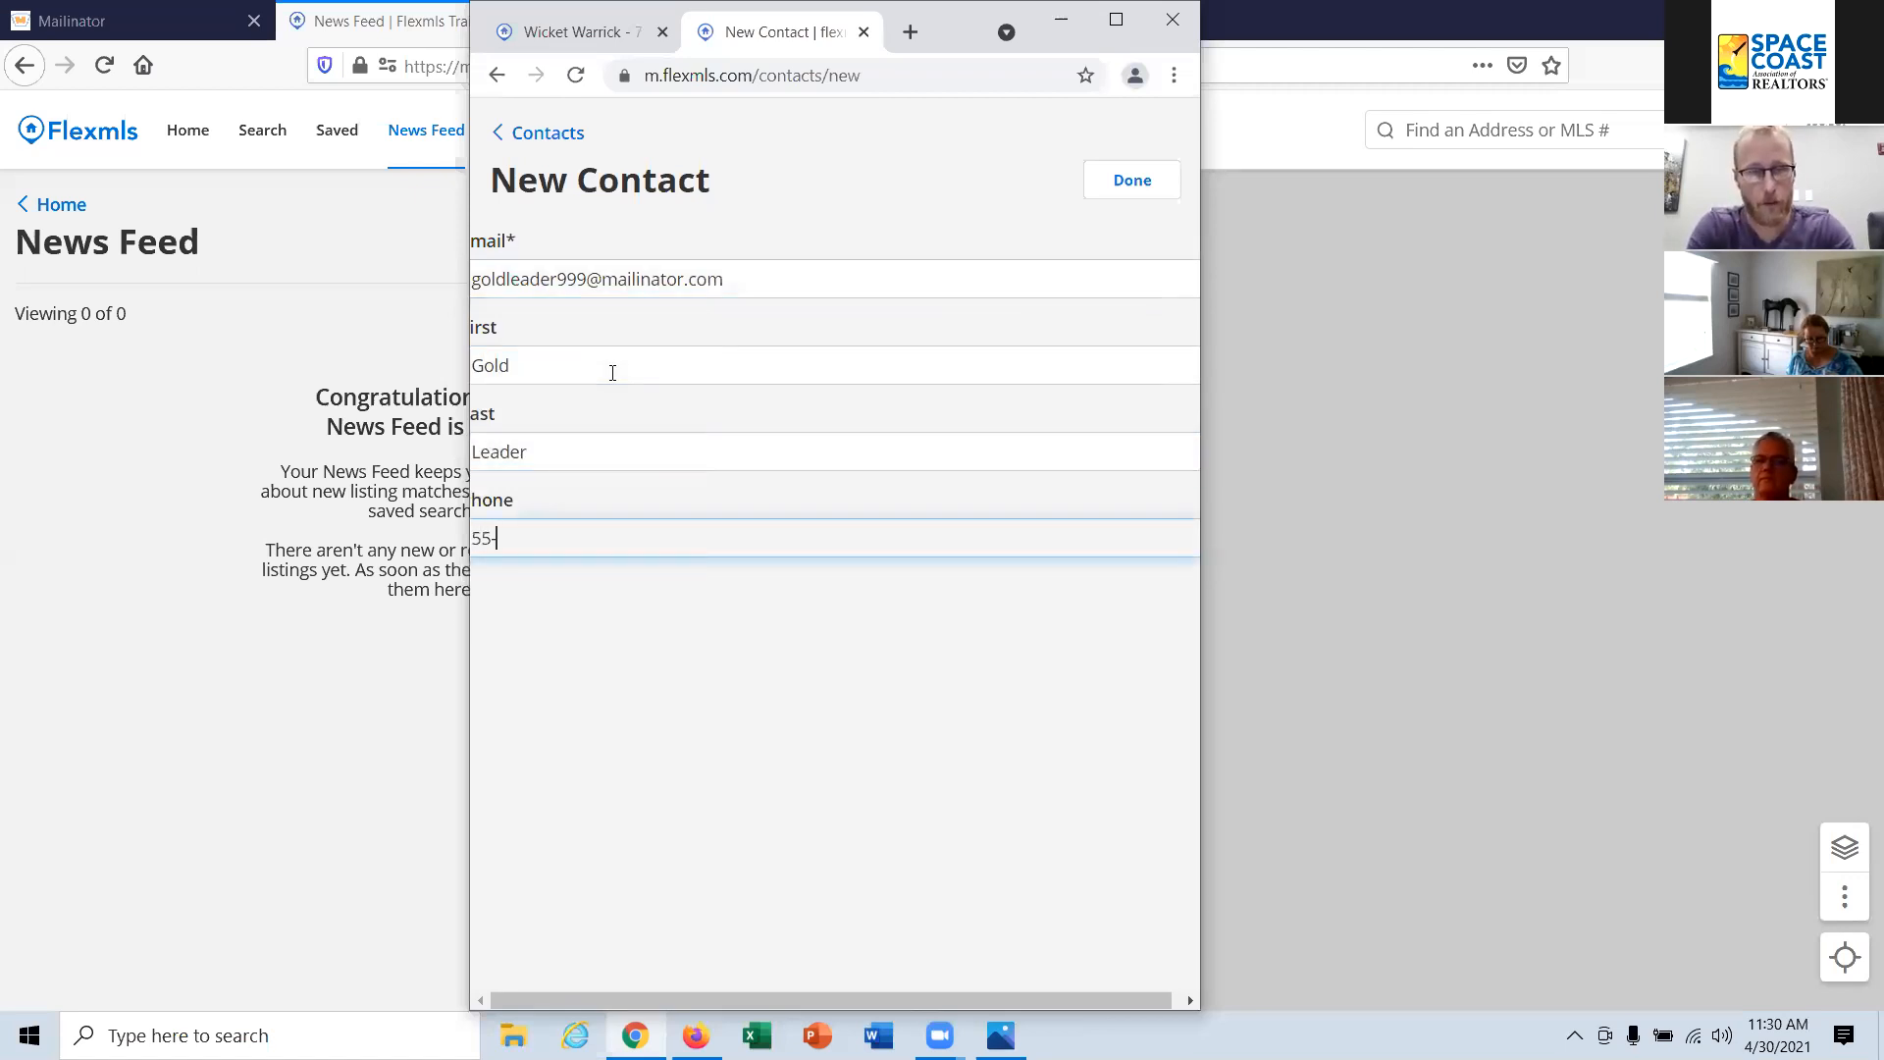
pyautogui.press('BackSpace')
pyautogui.write('55')
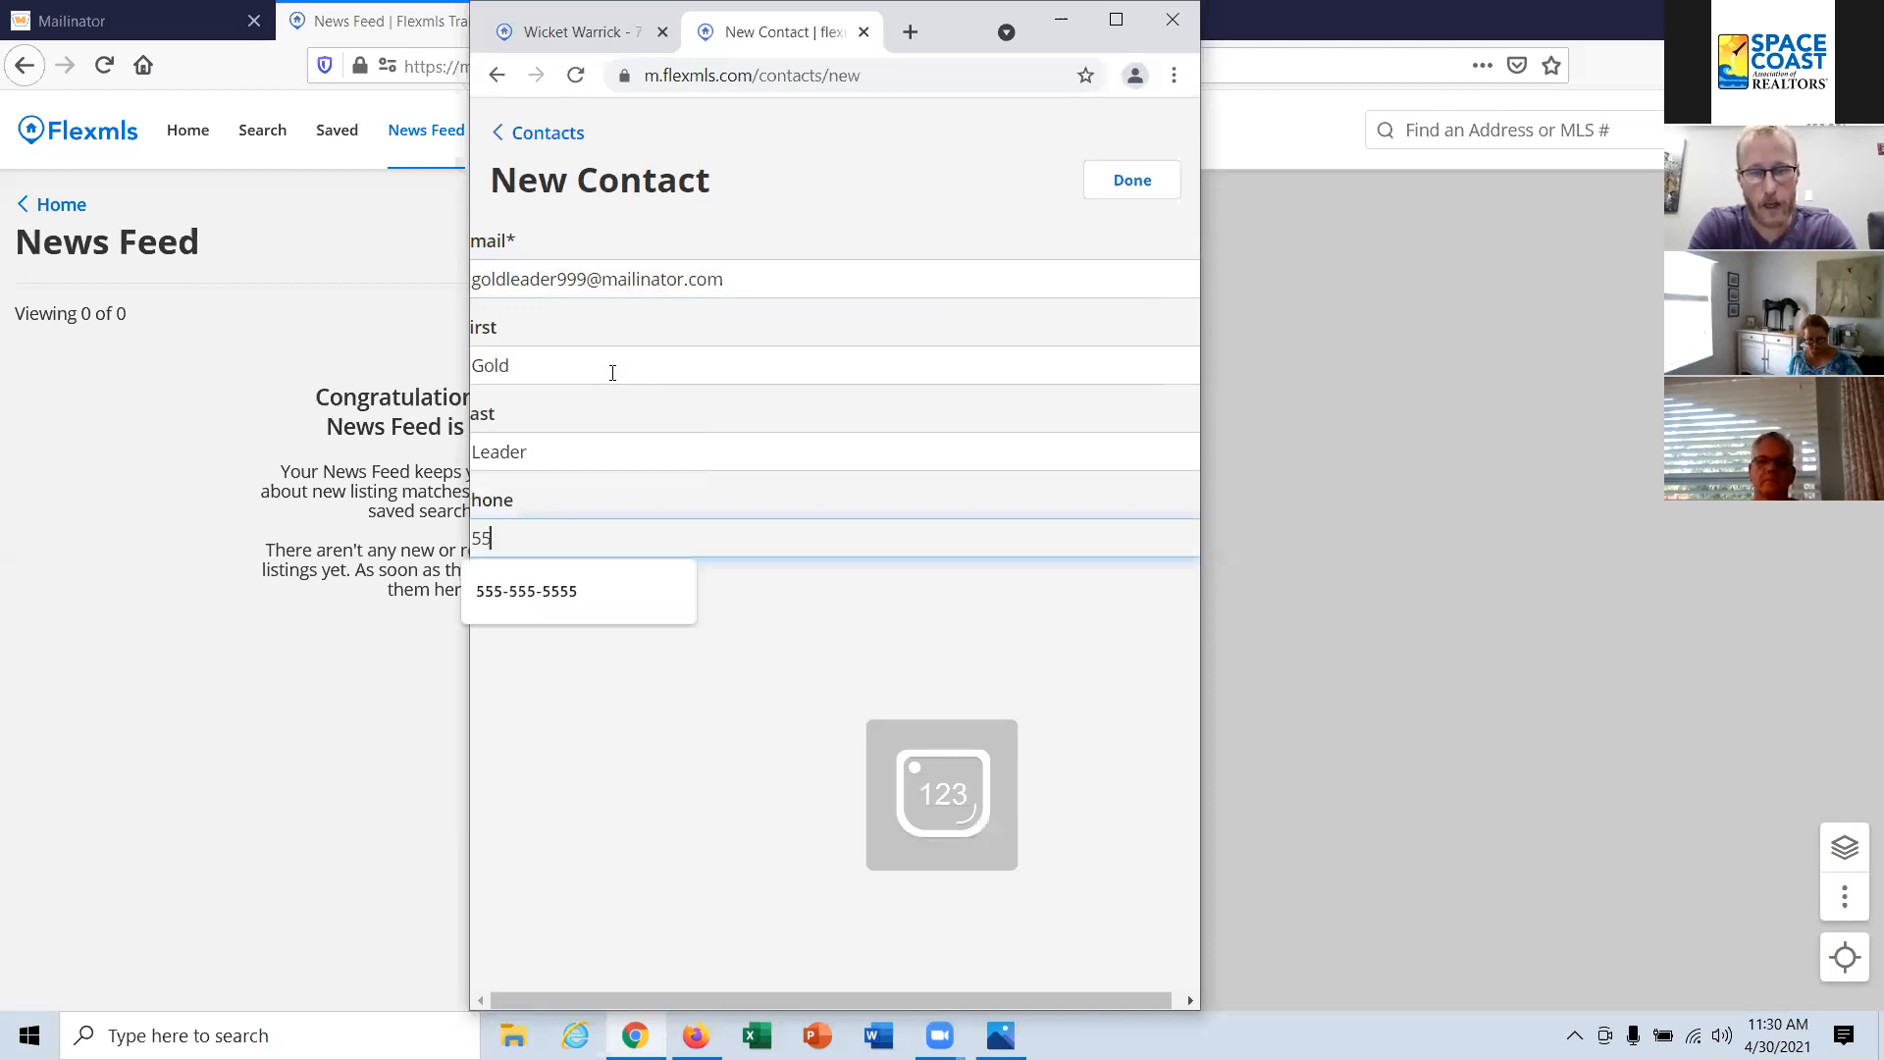
pyautogui.press('BackSpace')
pyautogui.write('-55')
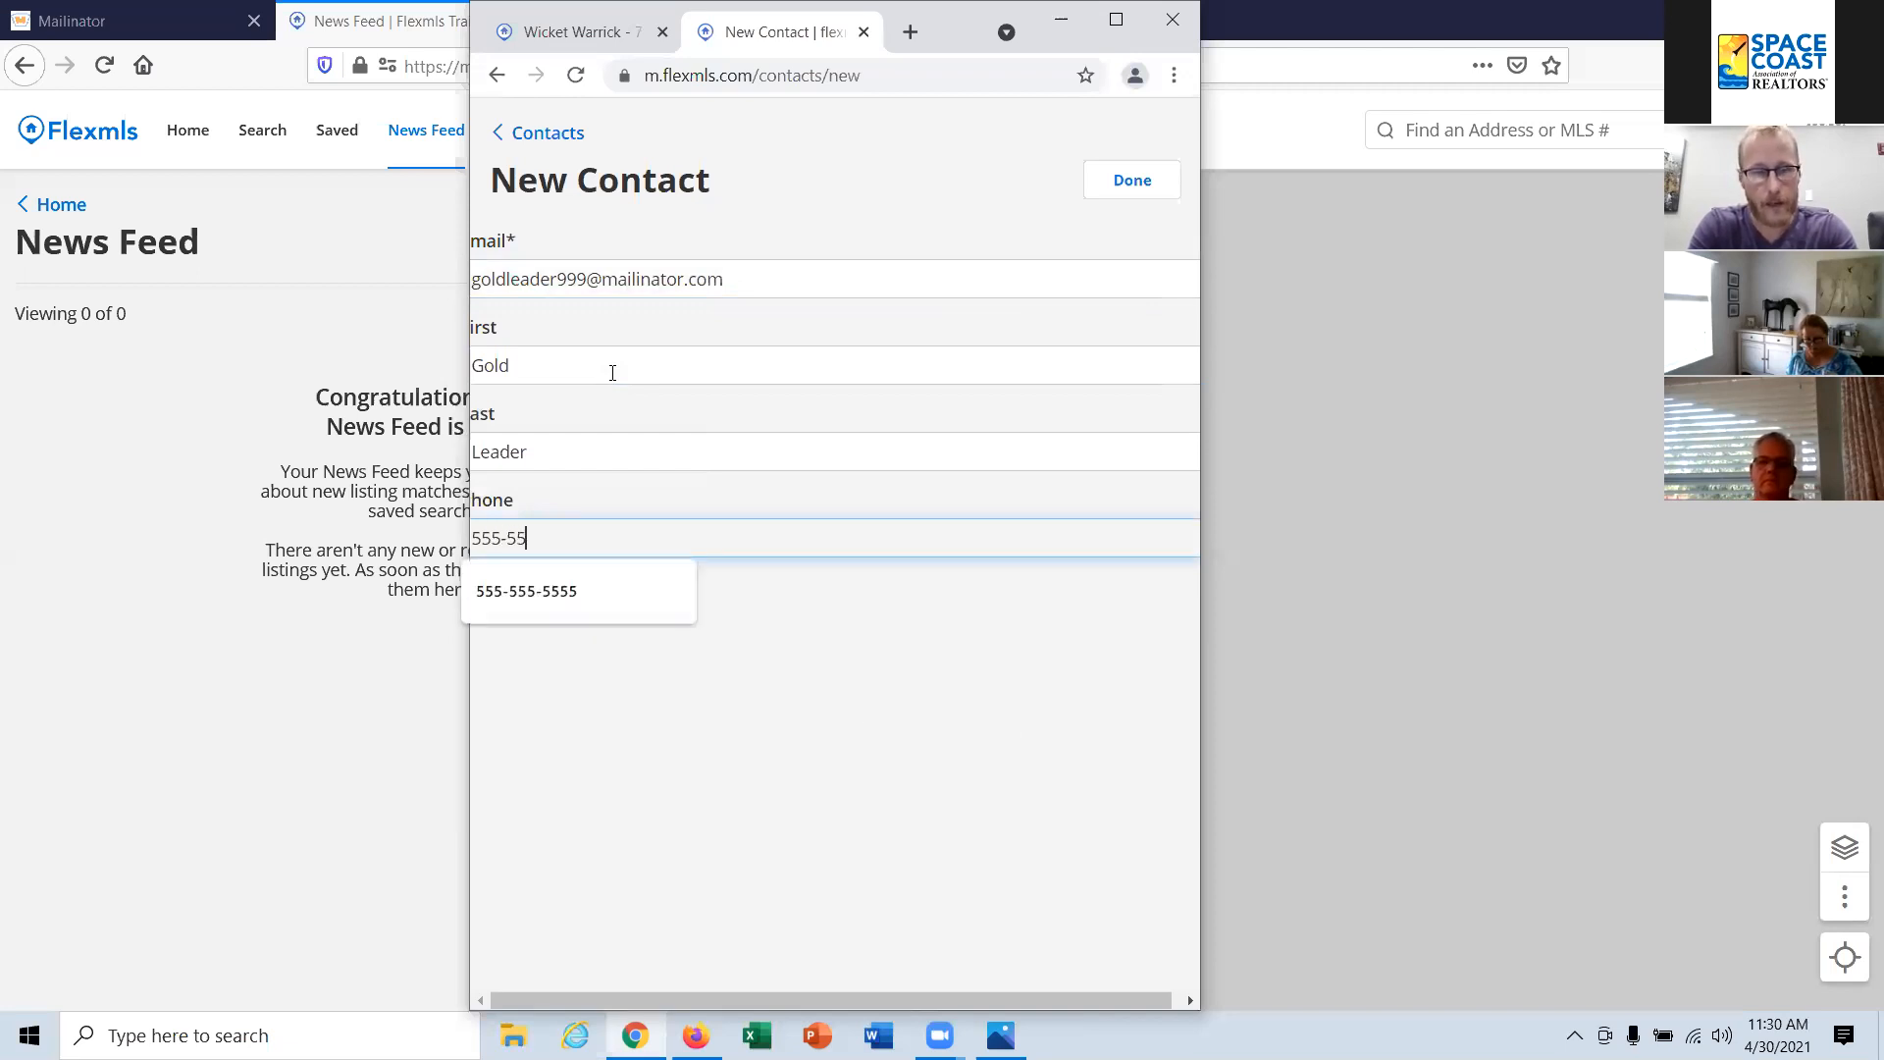
pyautogui.write('5-5555')
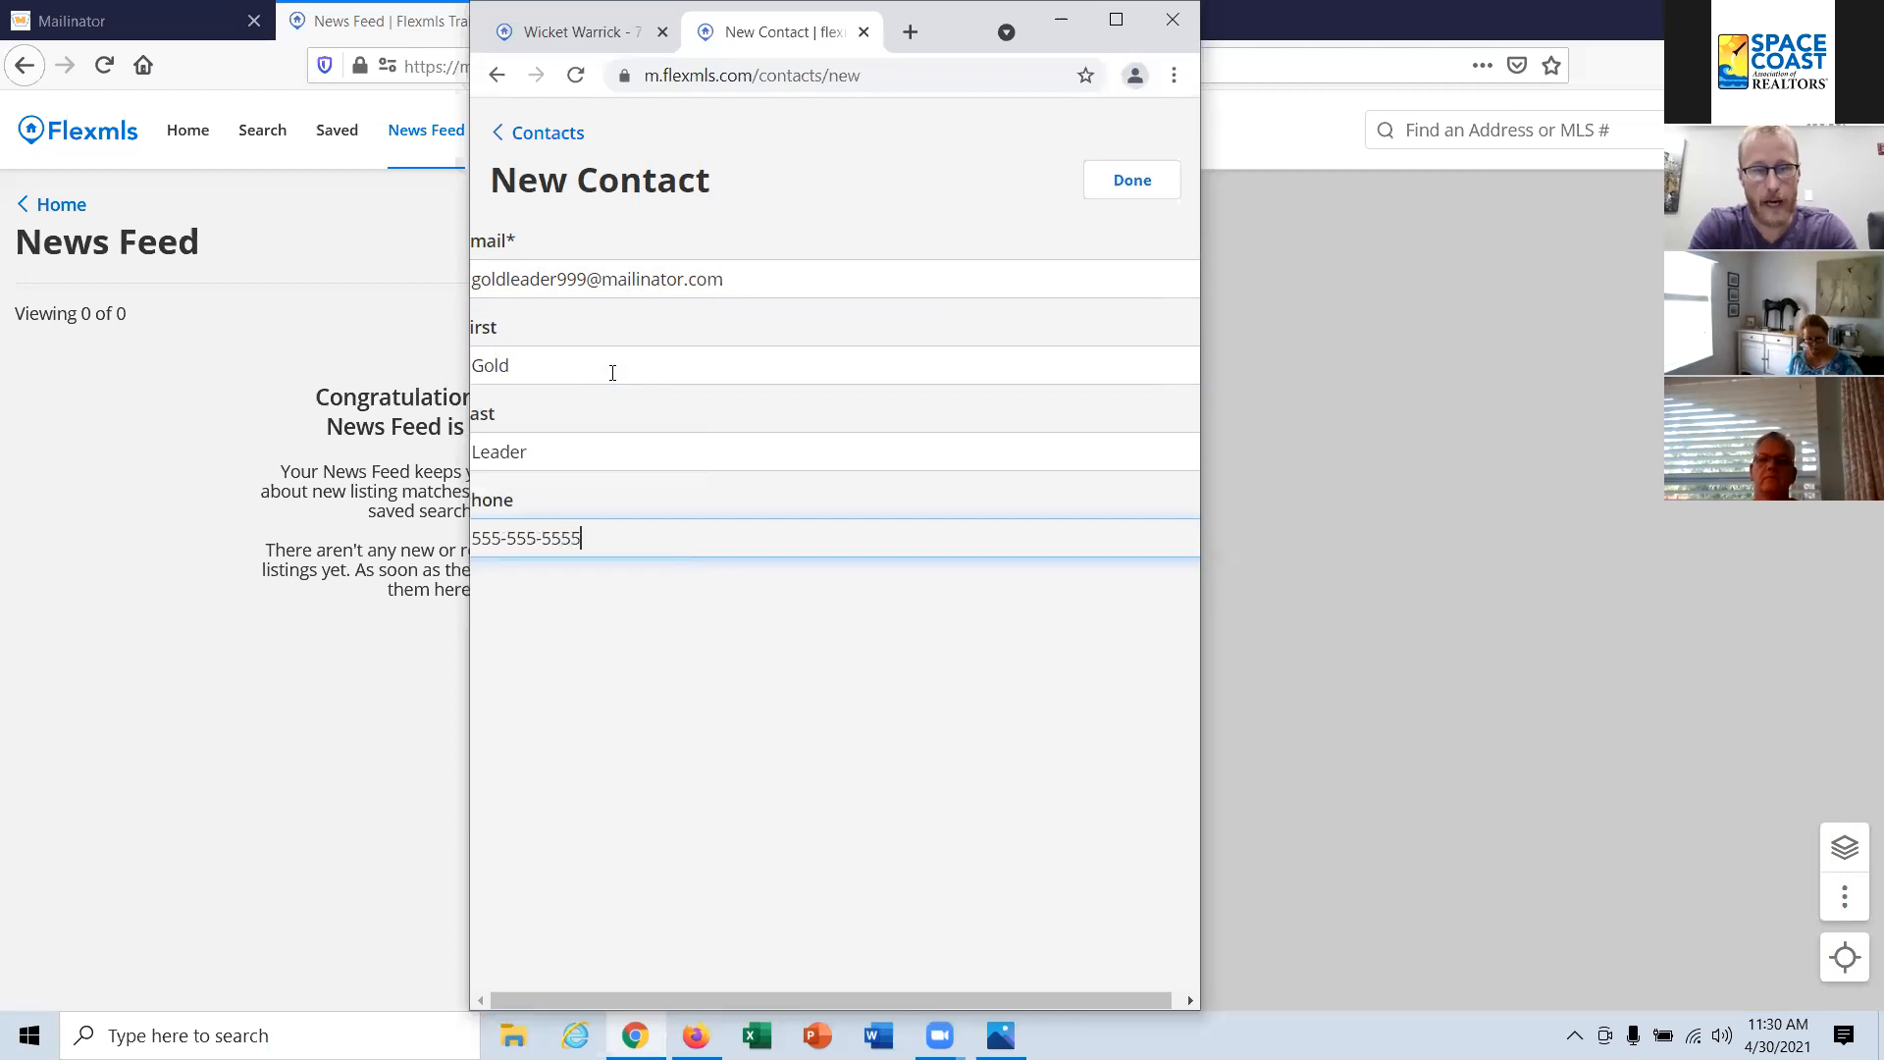
pyautogui.click(1133, 178)
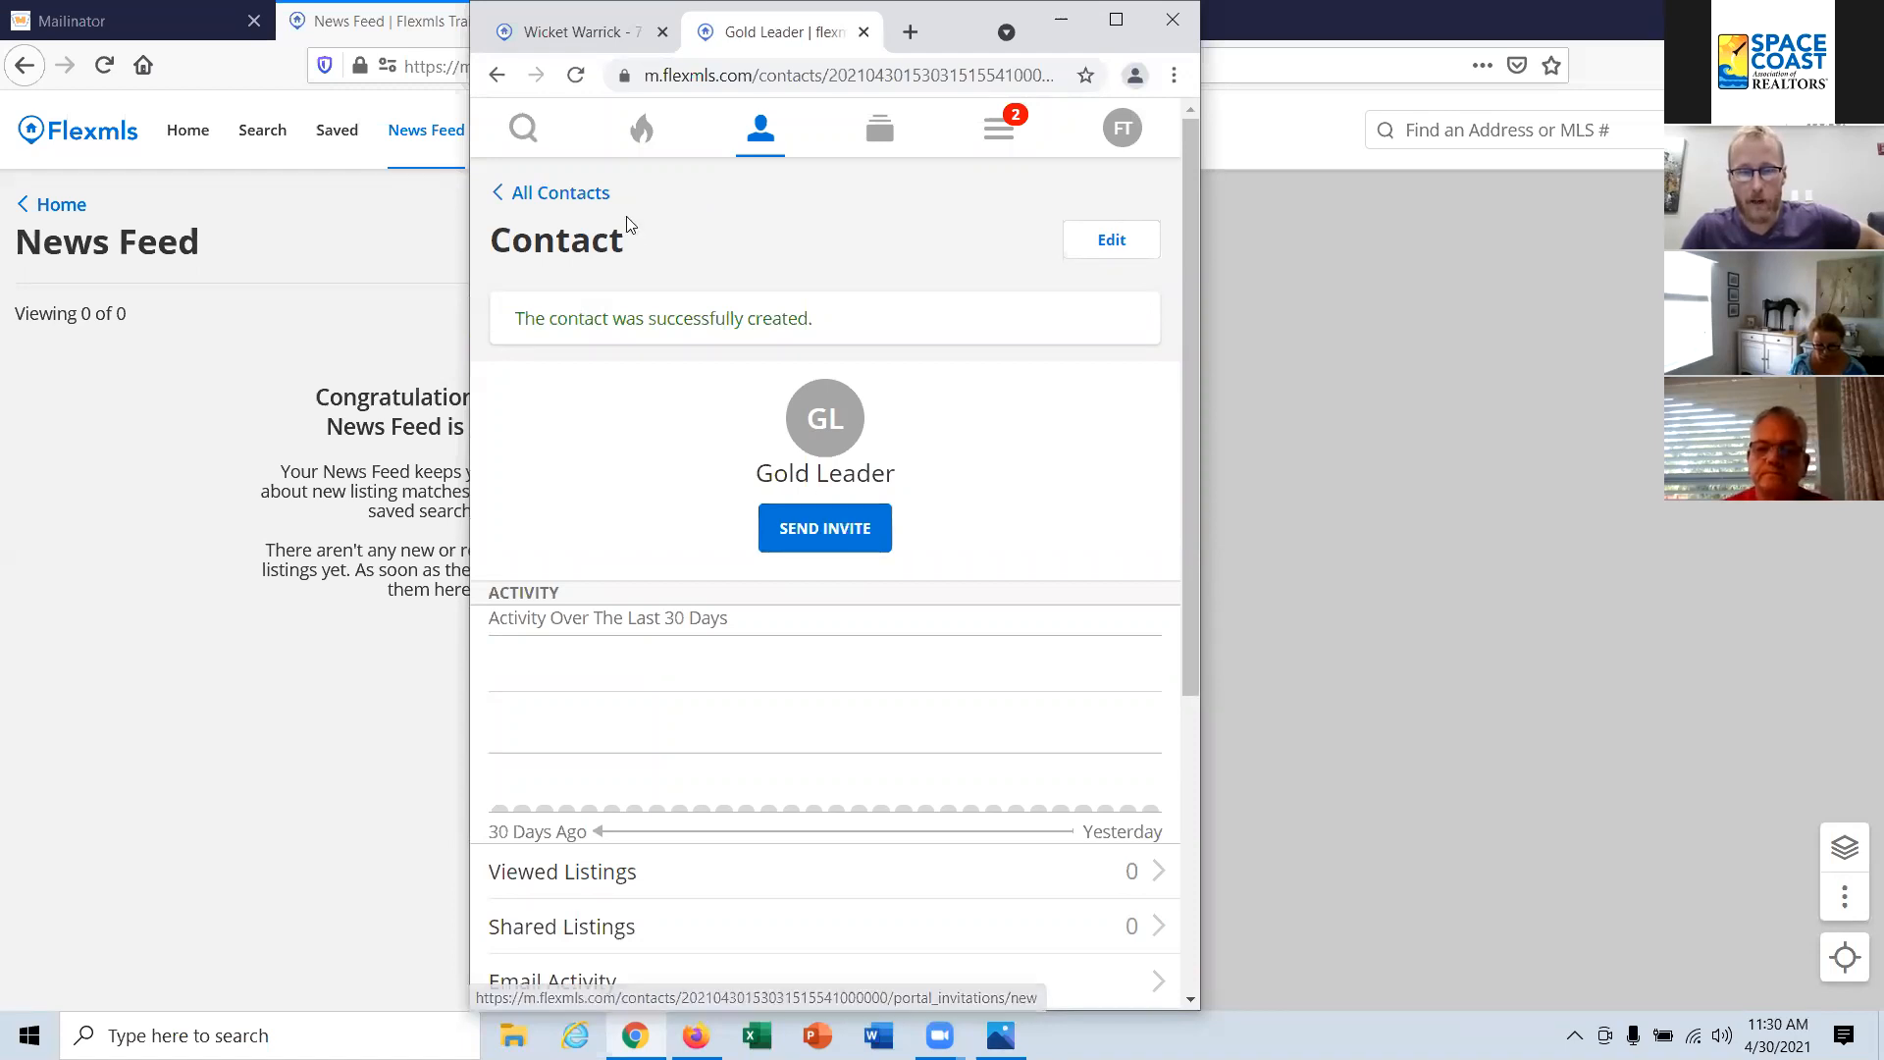
# Step: Reopen the new contact from the contact list, copy the e-mail address from the portal invitation and send the invitation with its default message
pyautogui.click(558, 193)
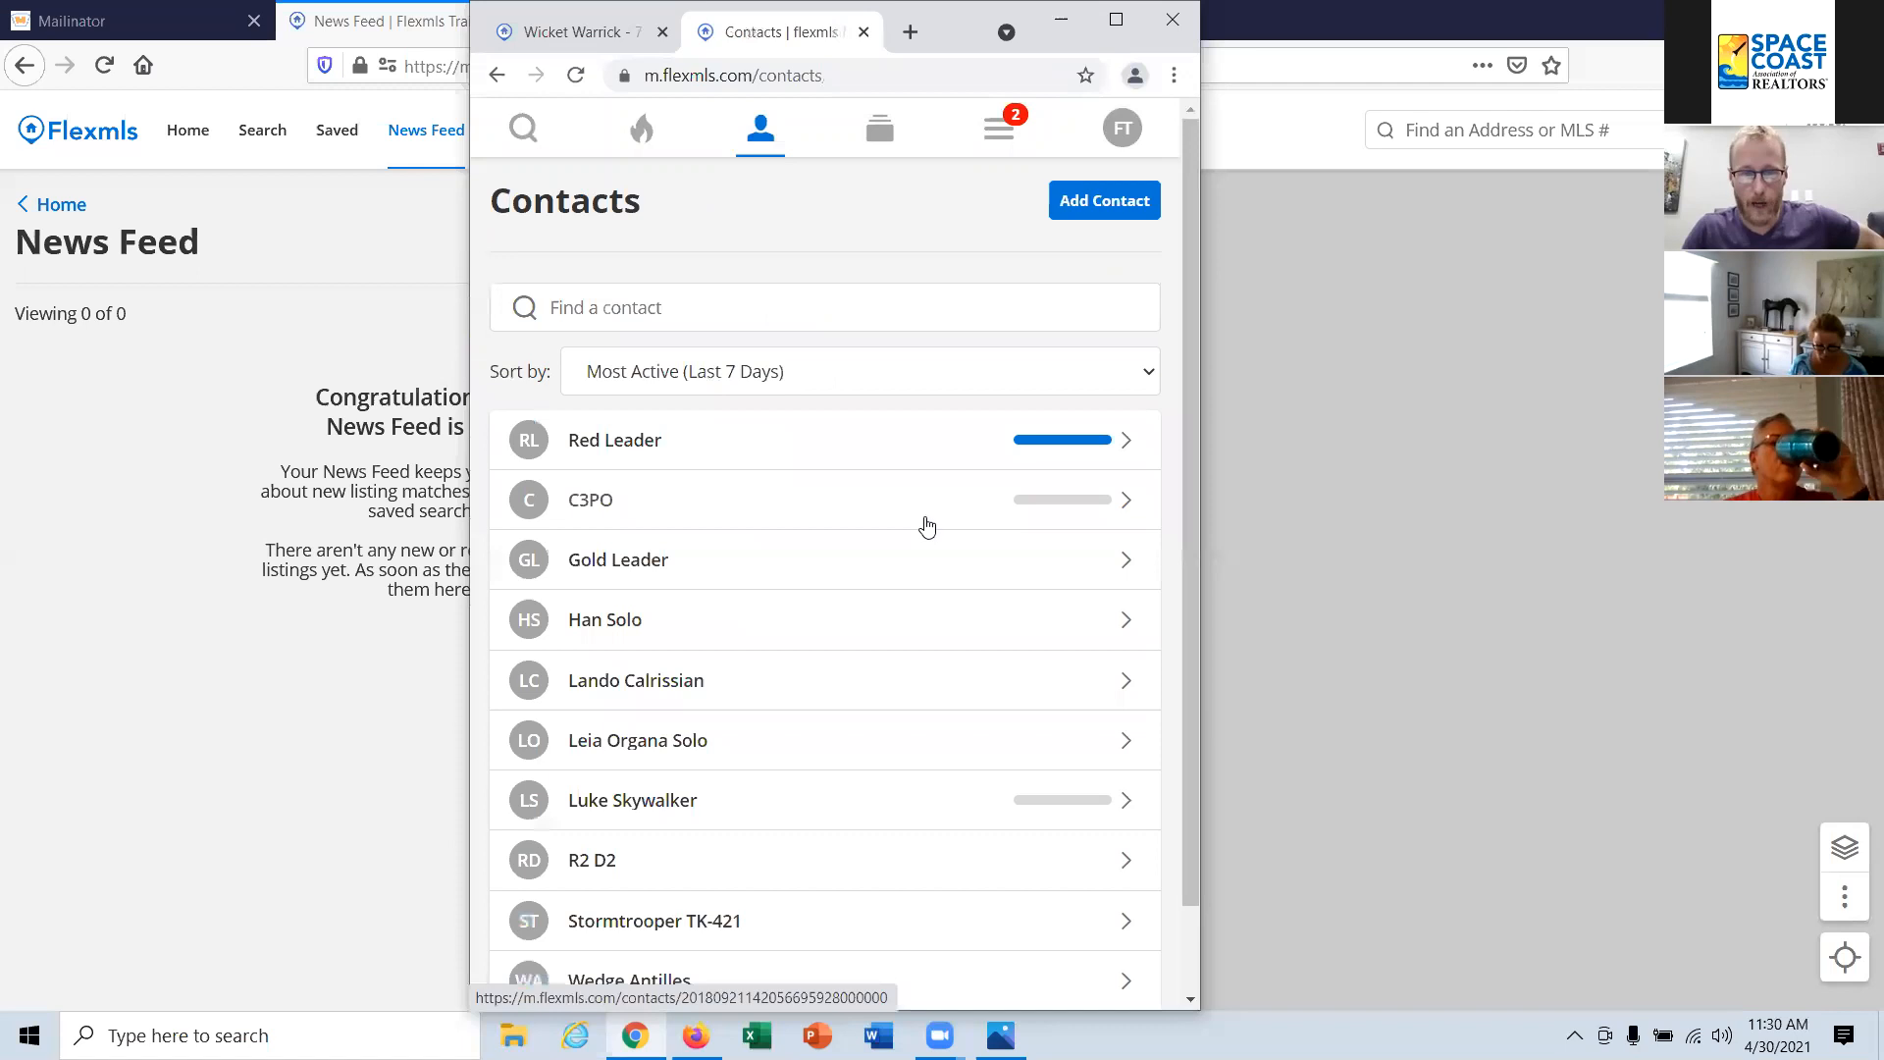
pyautogui.click(939, 578)
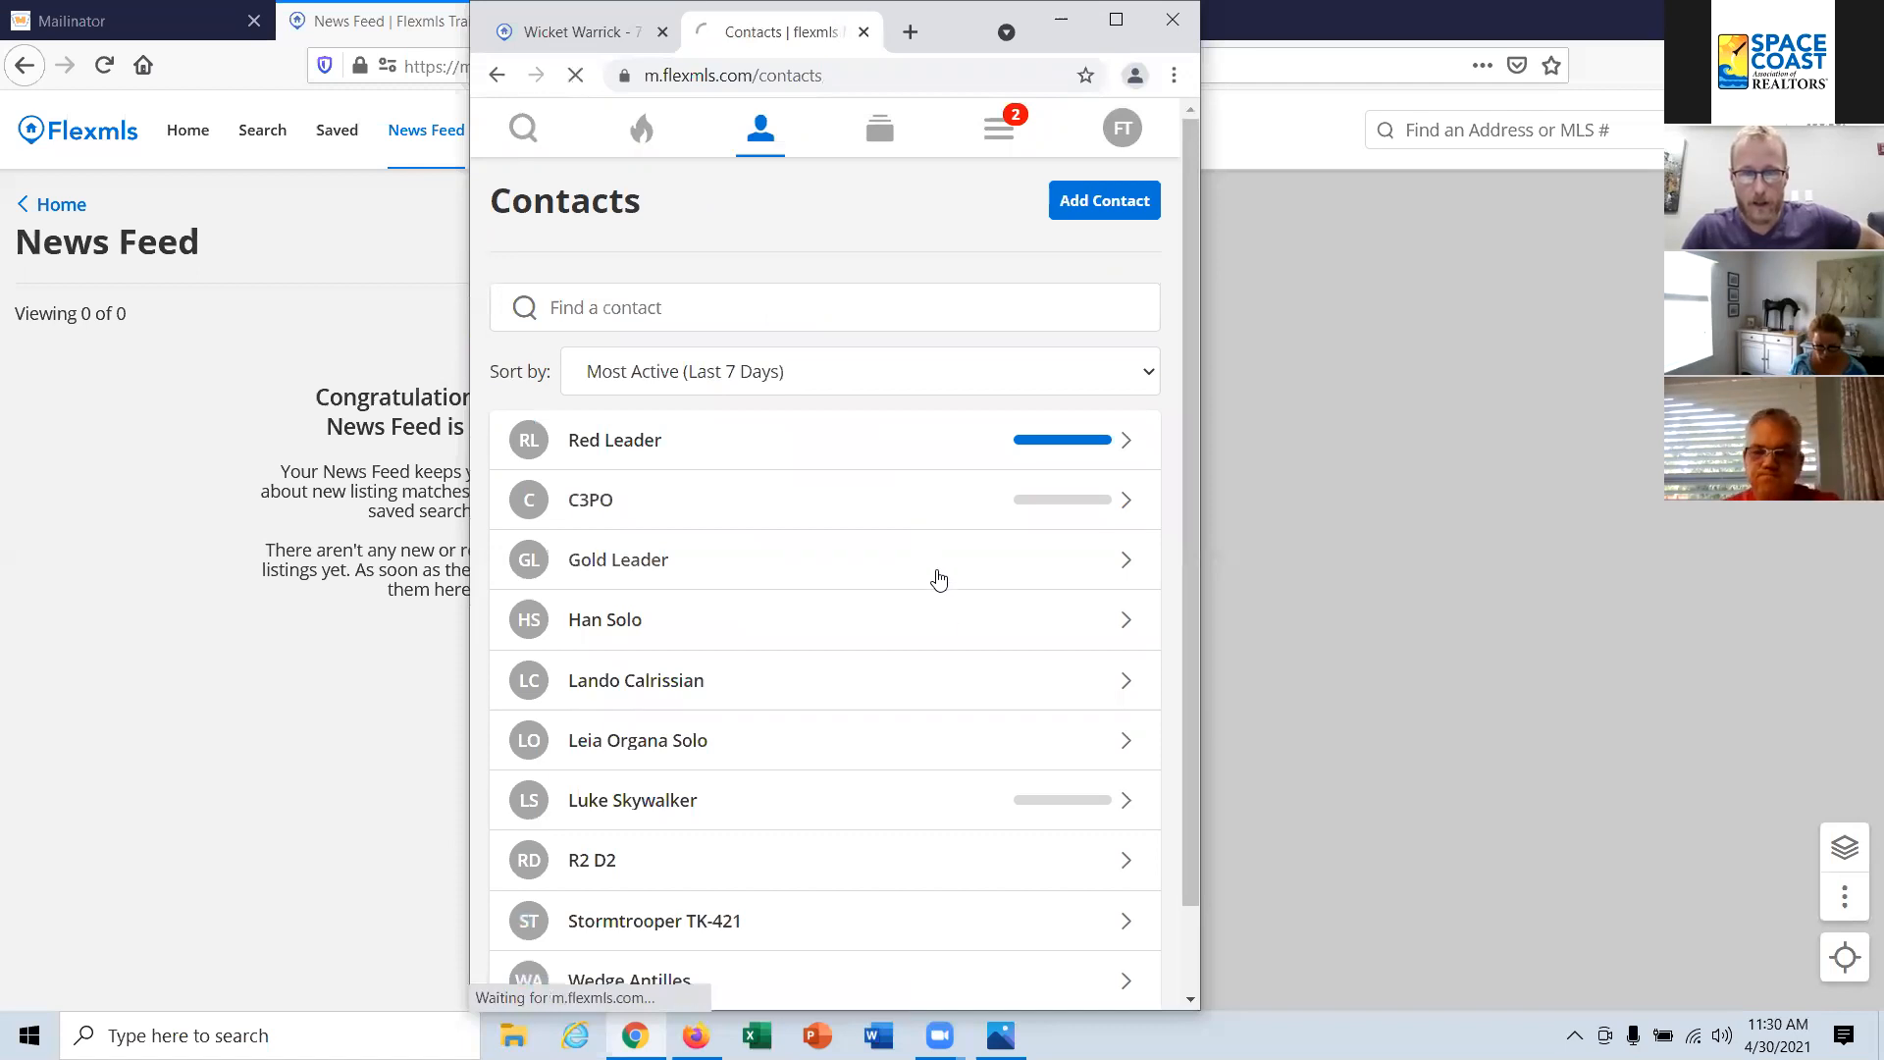
pyautogui.click(848, 472)
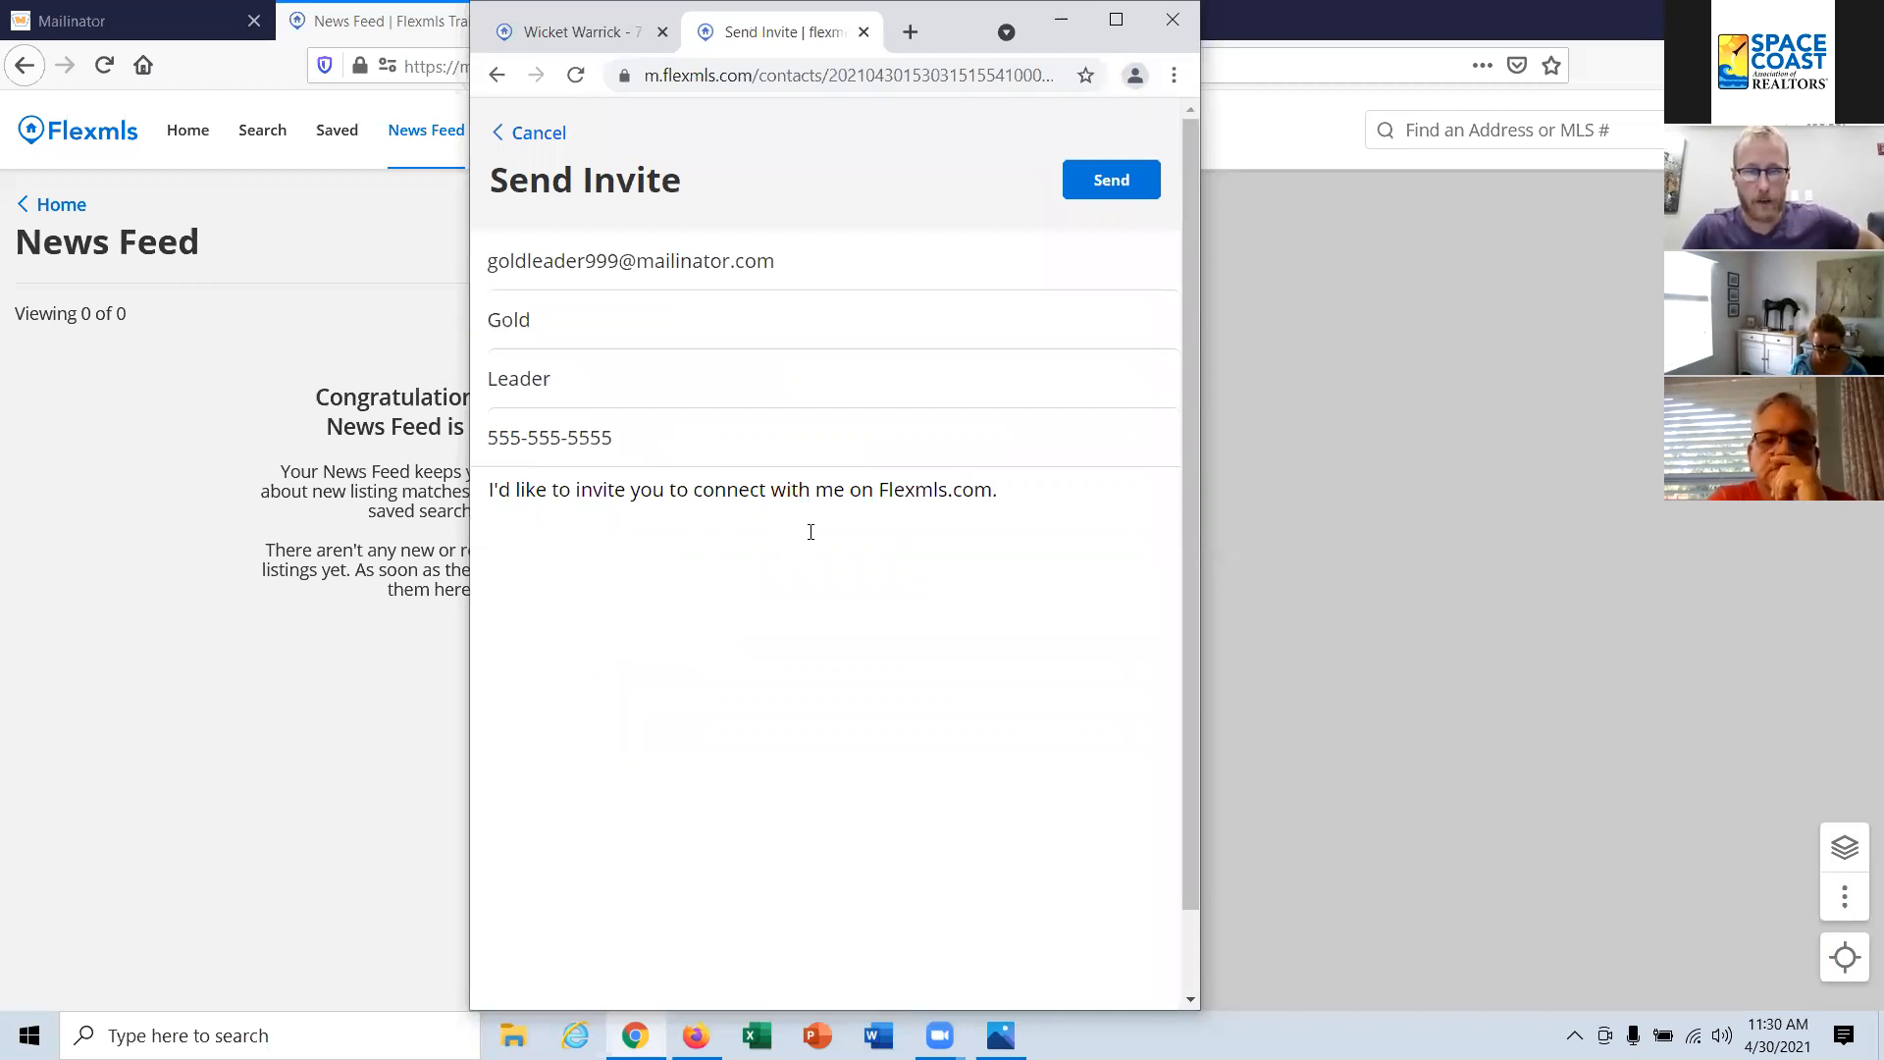
pyautogui.moveTo(757, 257); pyautogui.dragTo(491, 261)
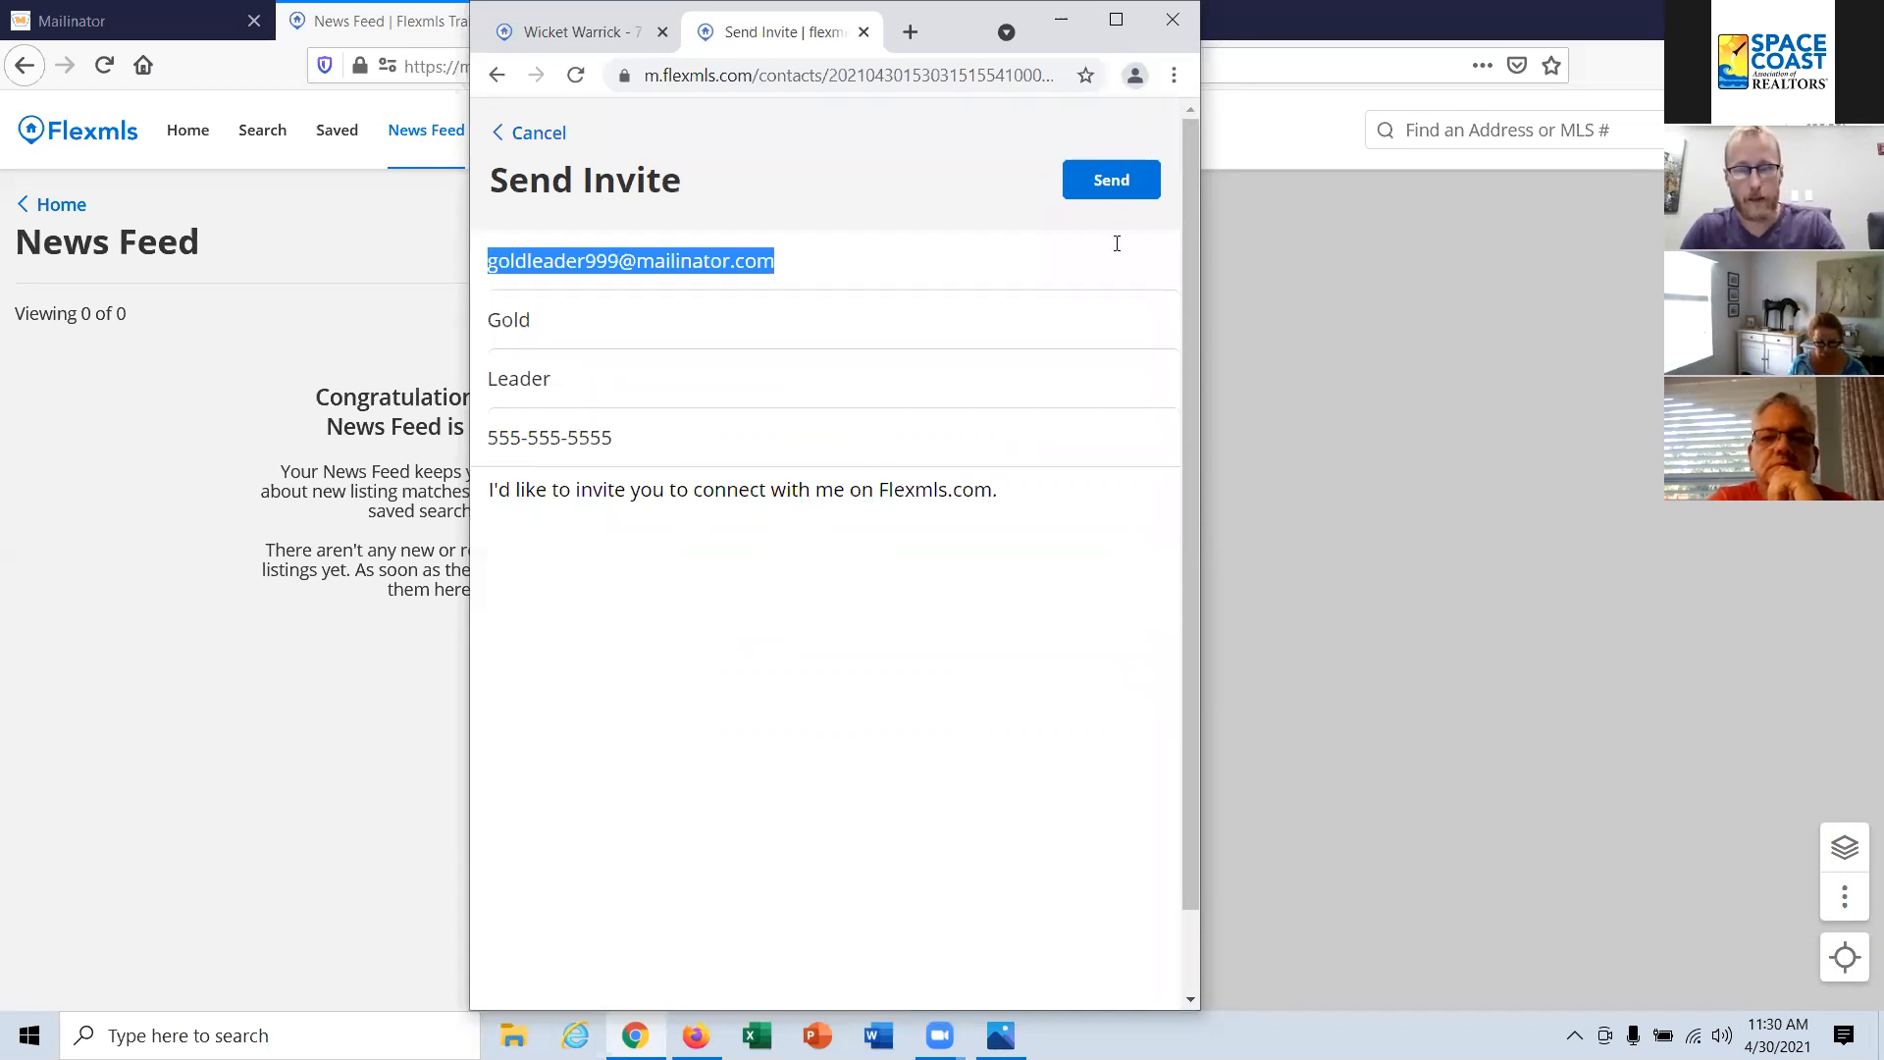
pyautogui.click(1110, 193)
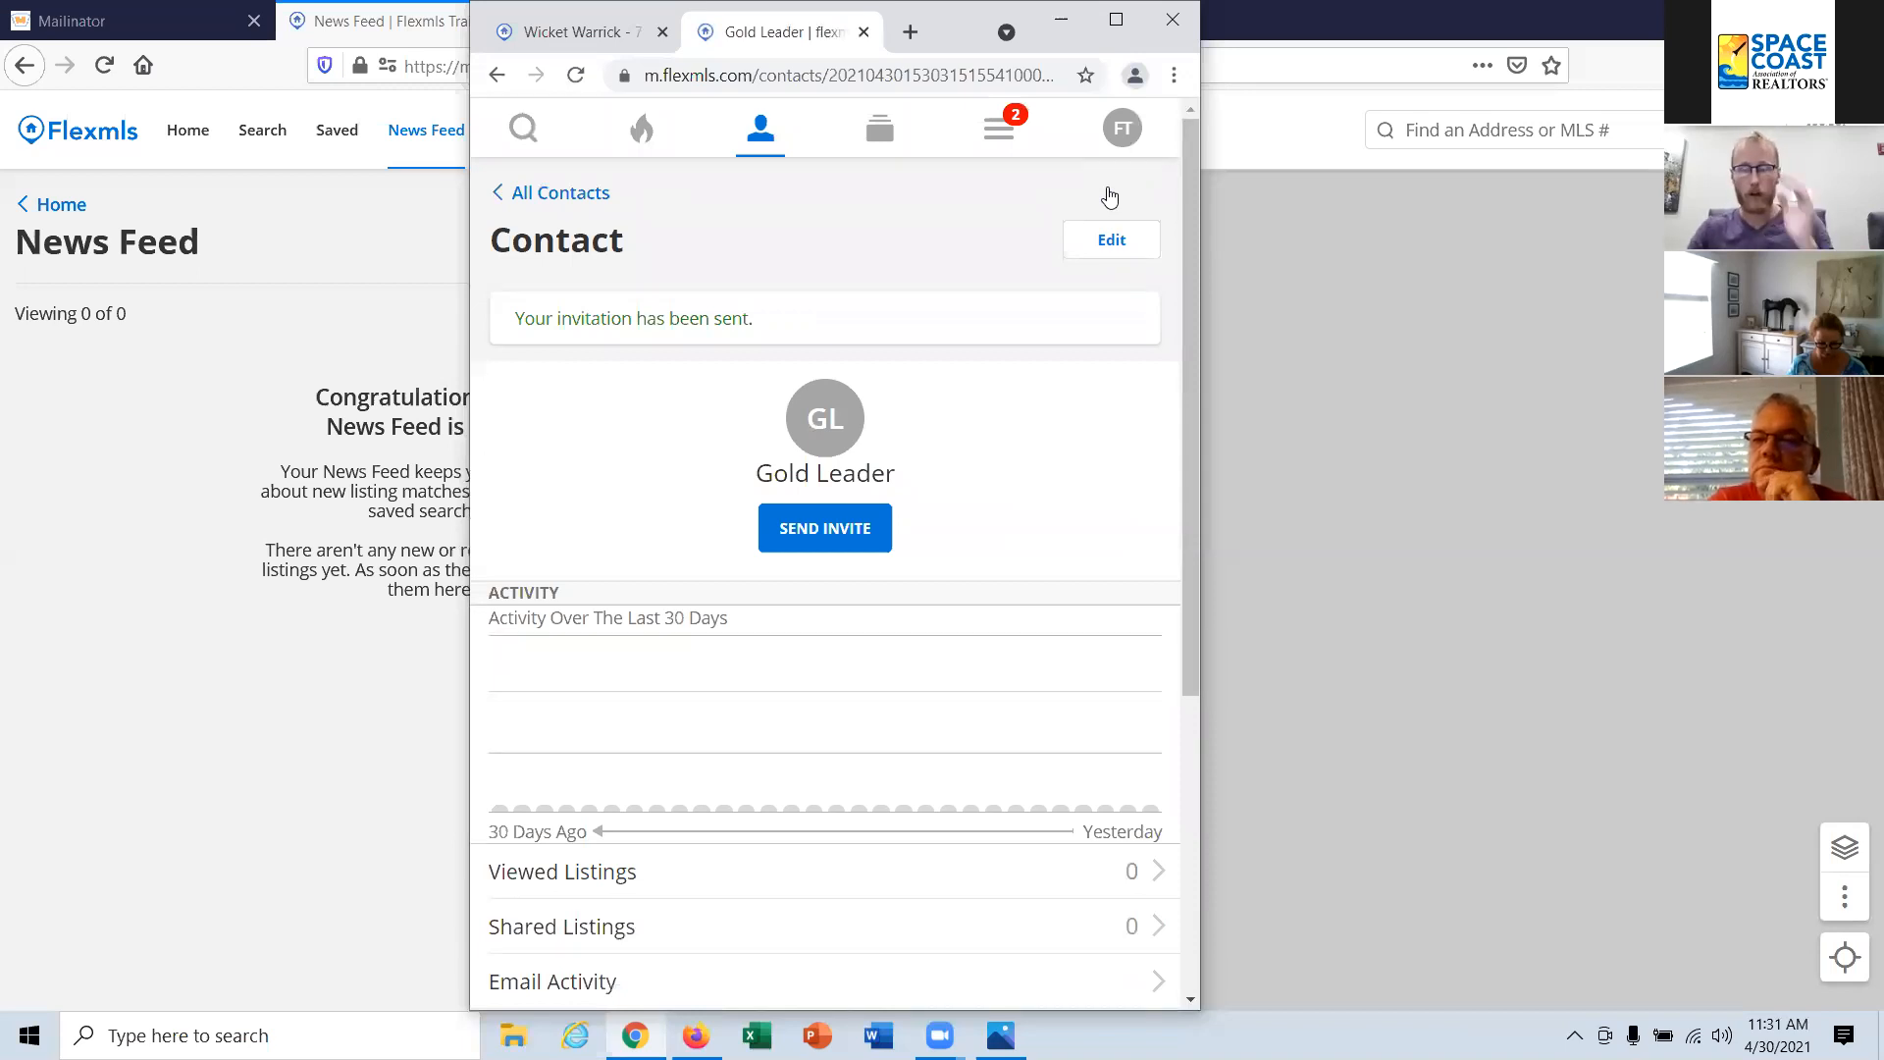
pyautogui.click(765, 142)
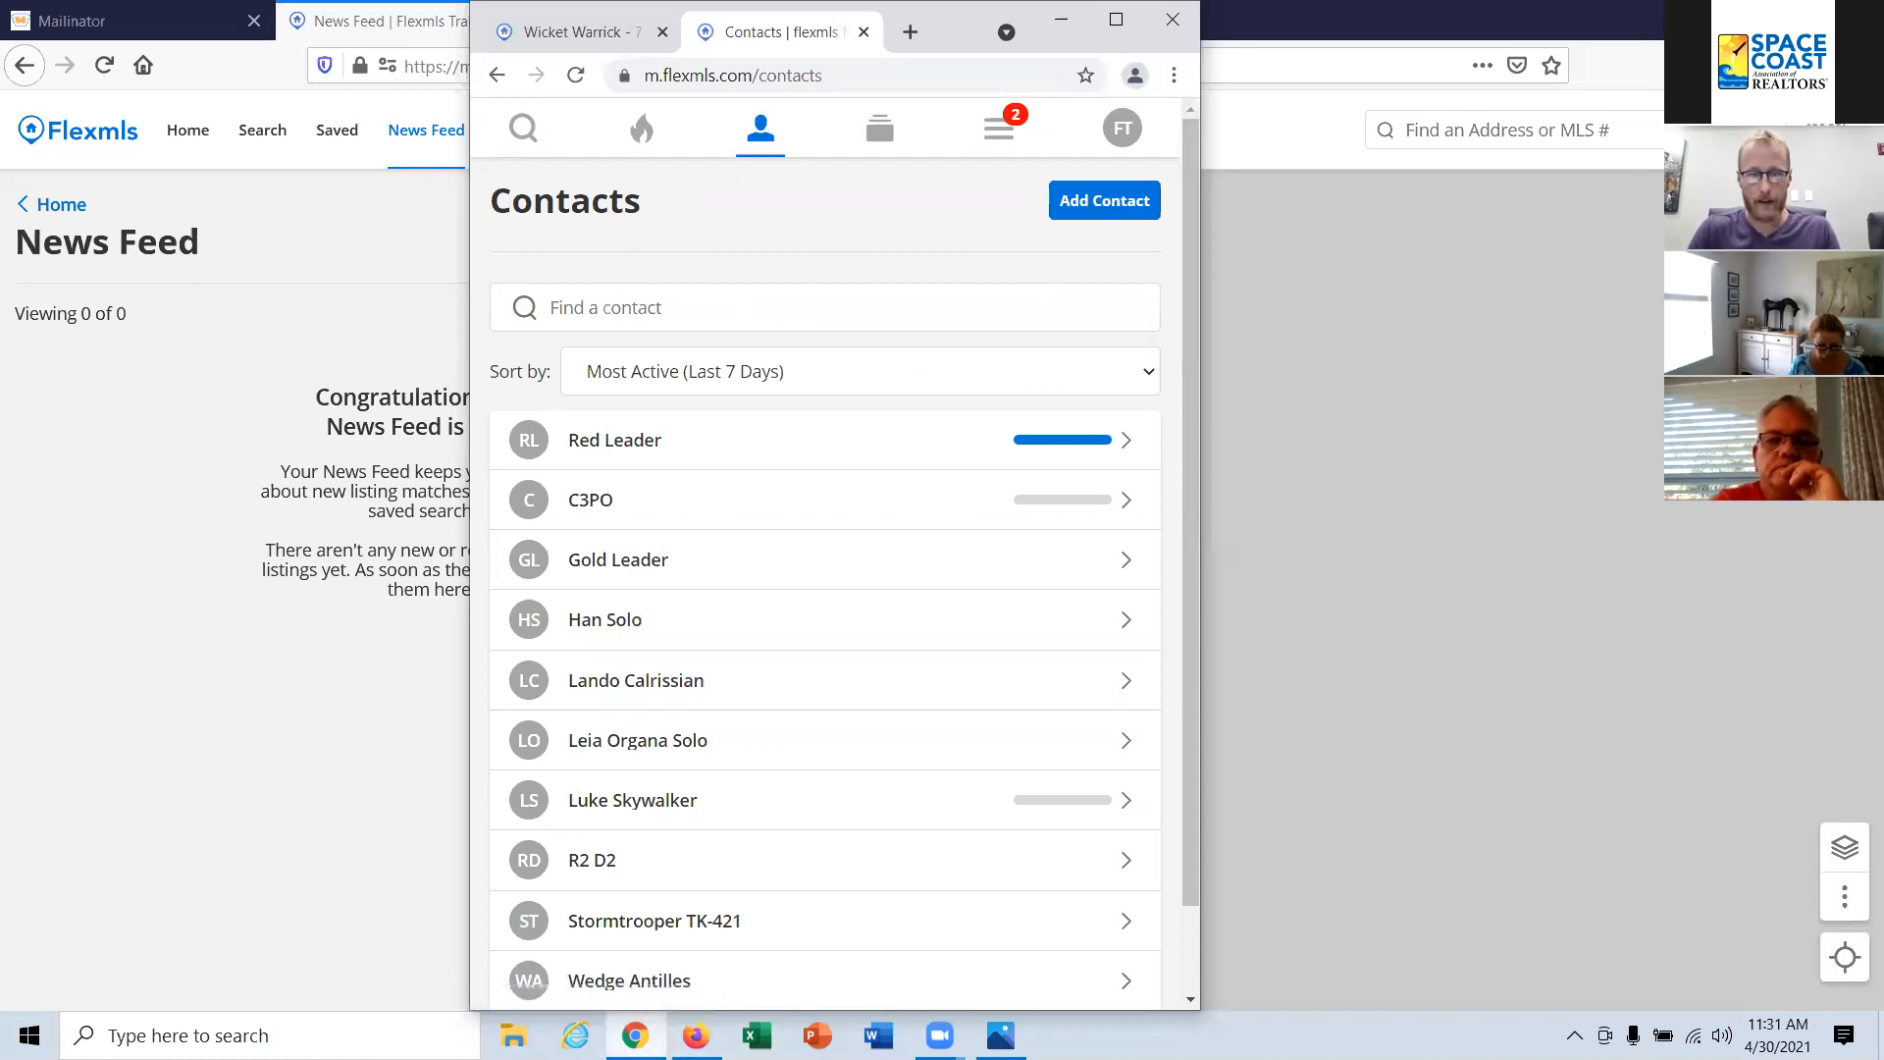
pyautogui.click(635, 1036)
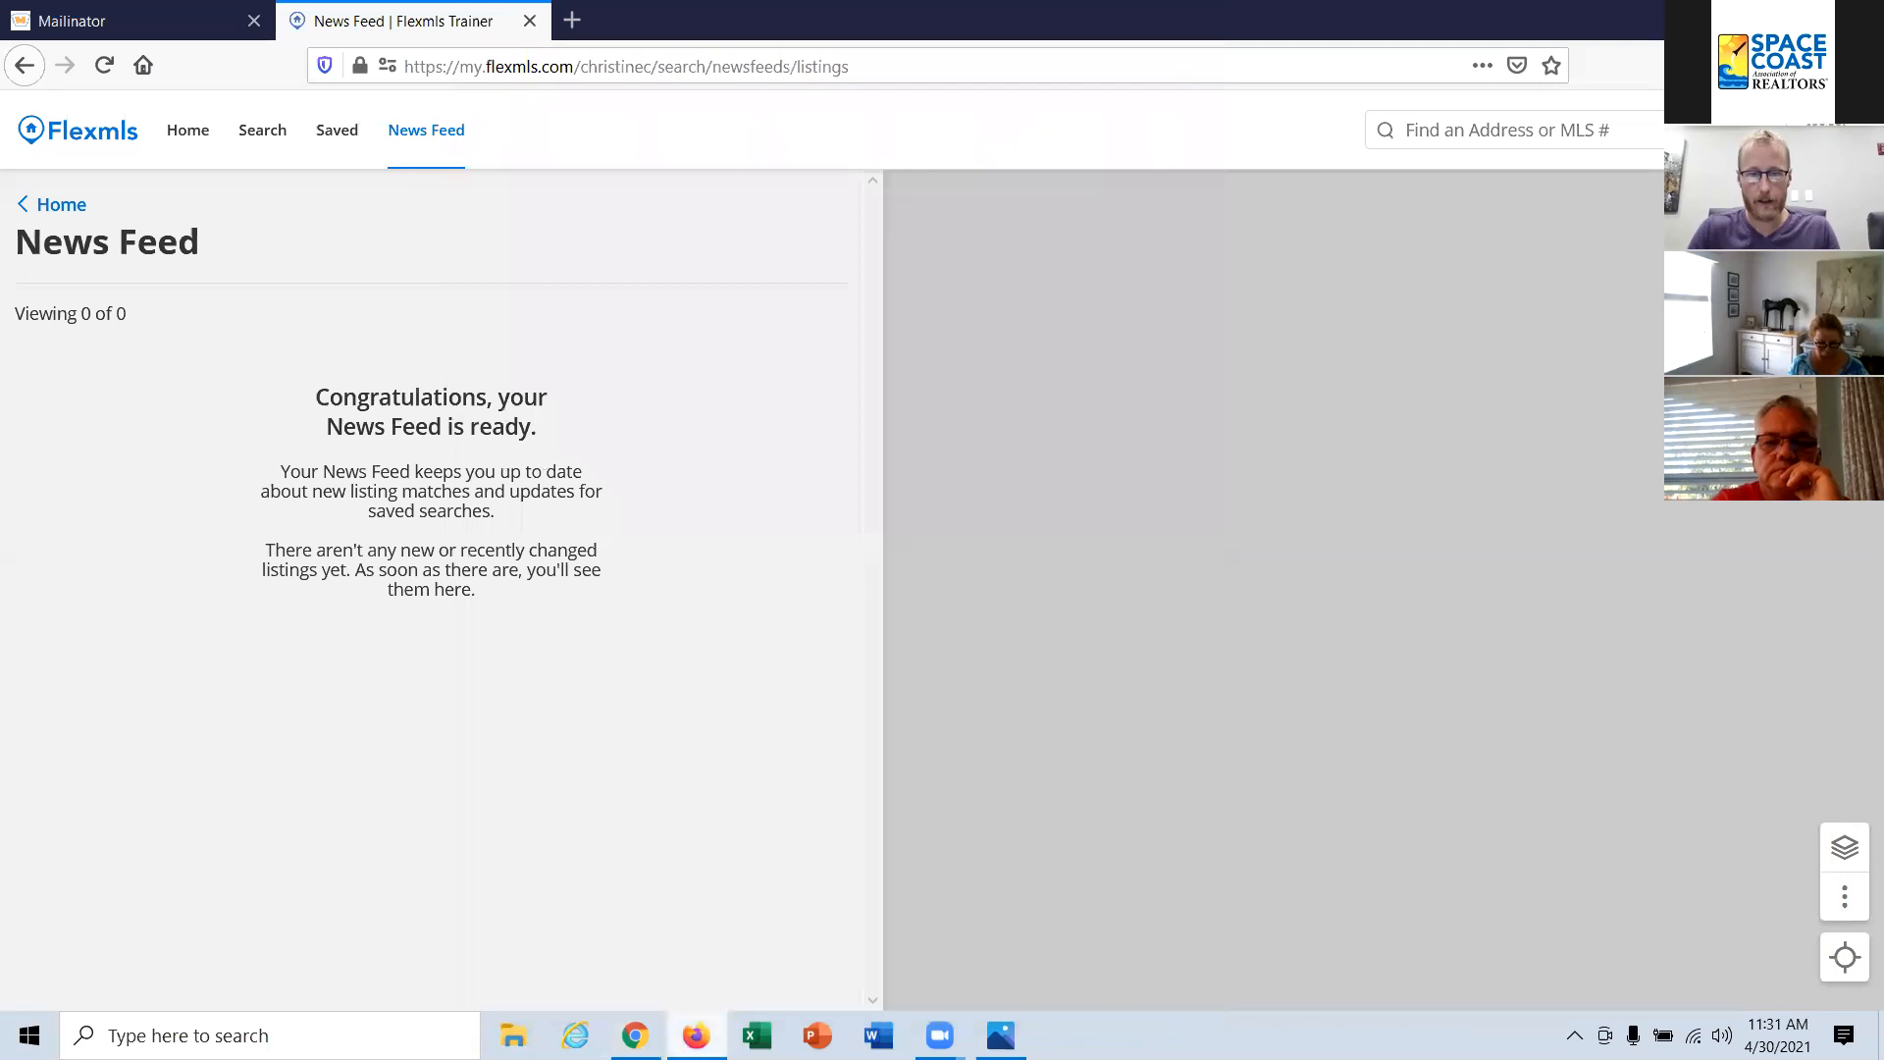
pyautogui.click(696, 1036)
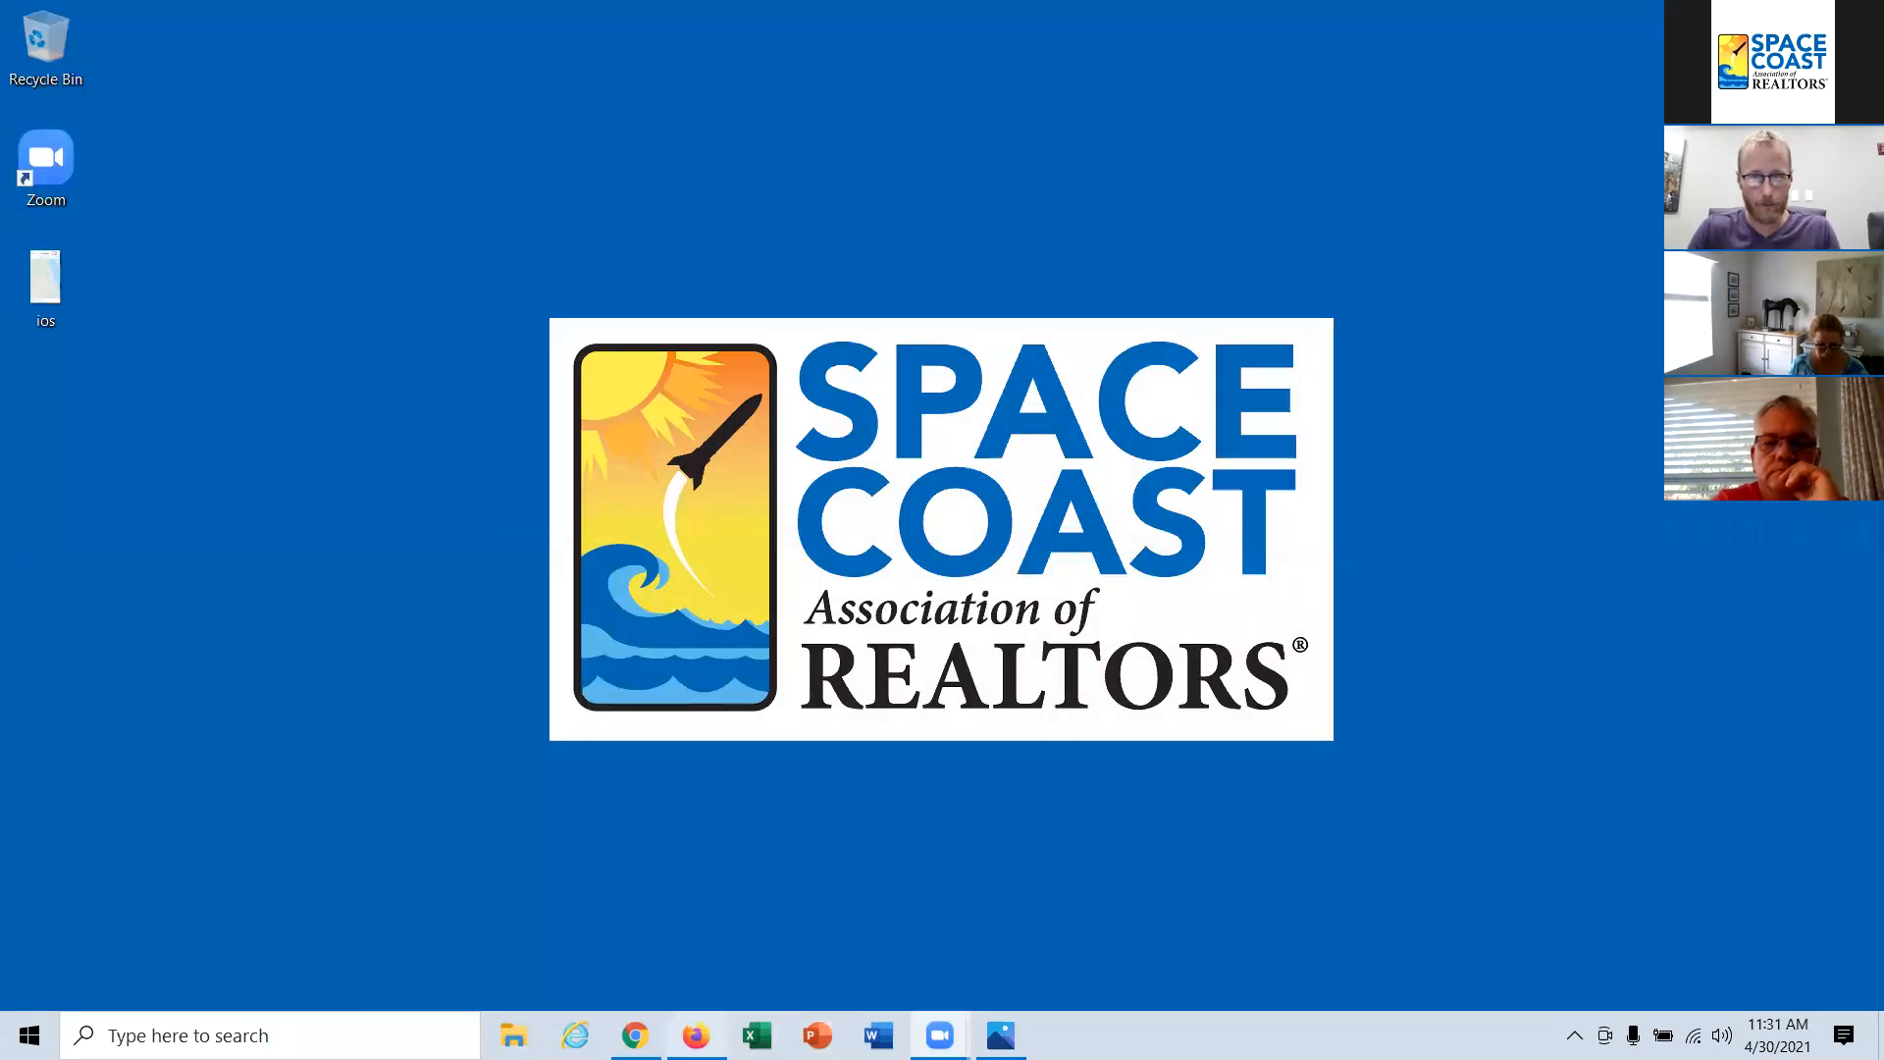
pyautogui.click(696, 1036)
pyautogui.click(125, 17)
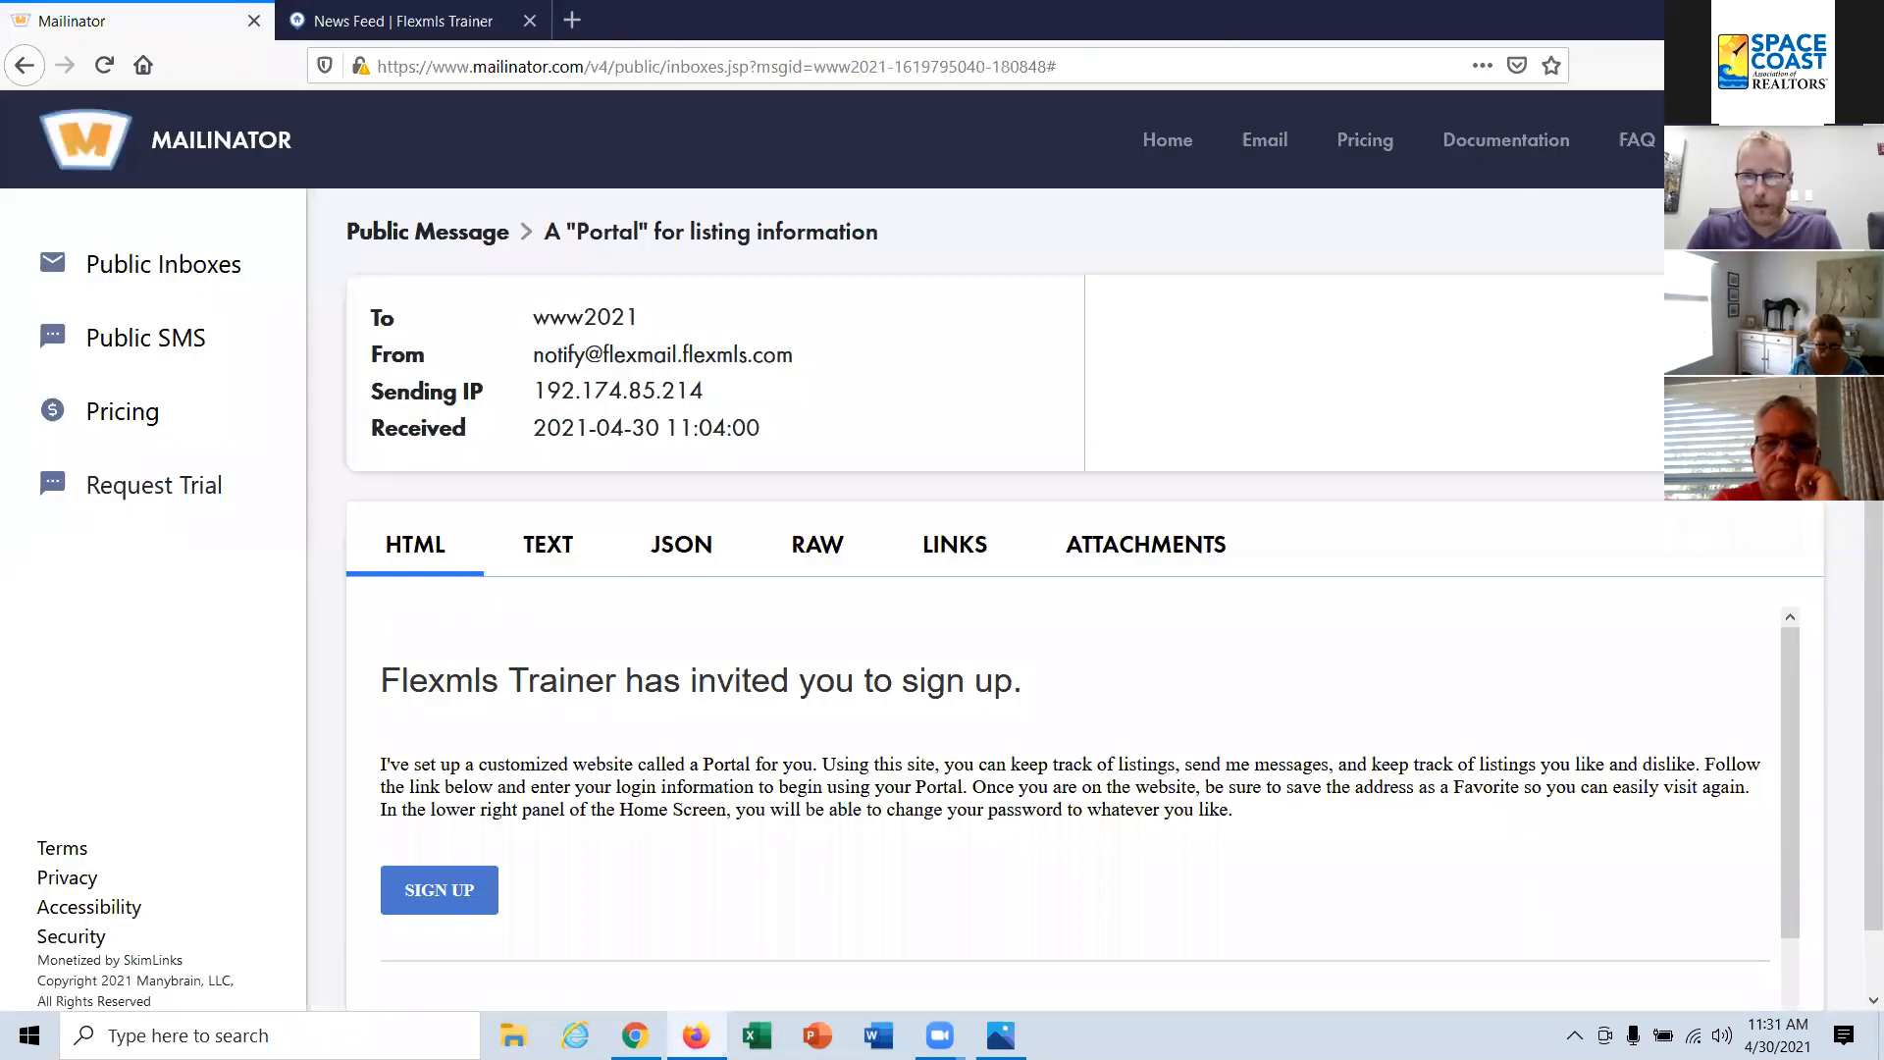
pyautogui.click(439, 69)
pyautogui.write('www.')
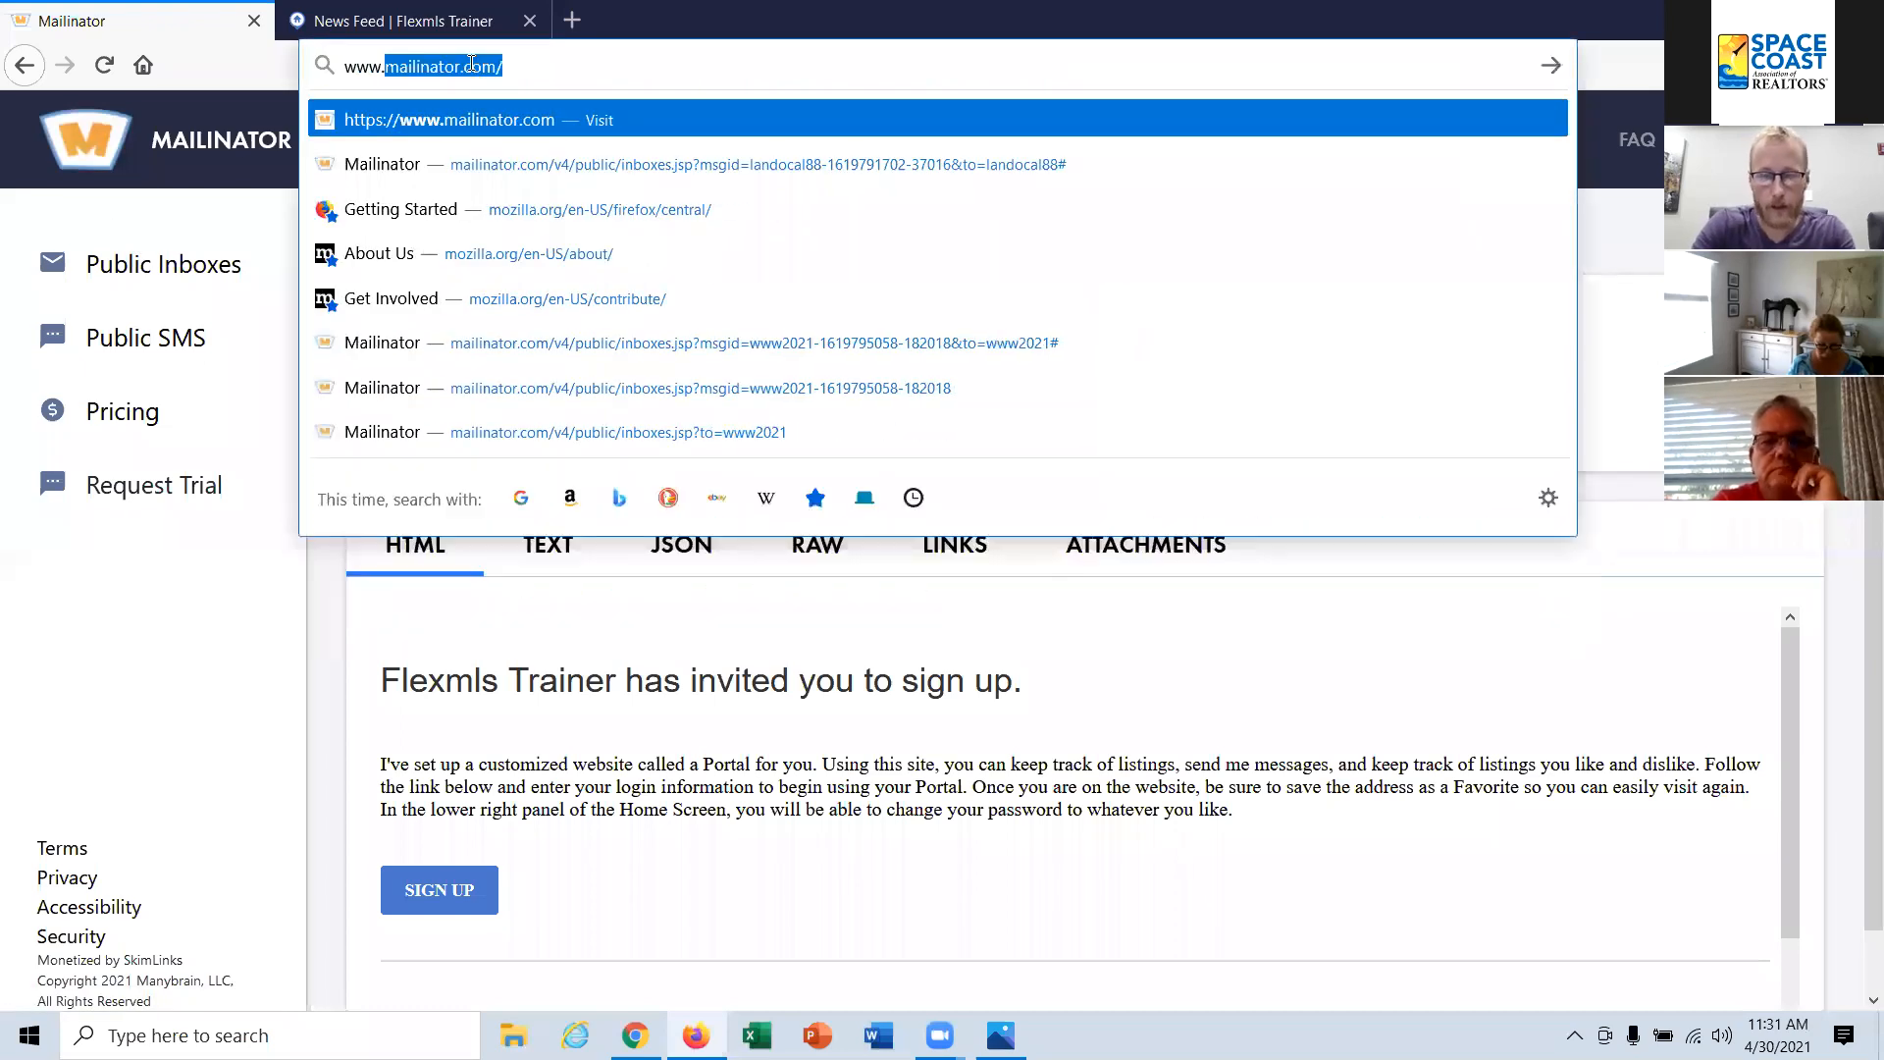
pyautogui.press('Return')
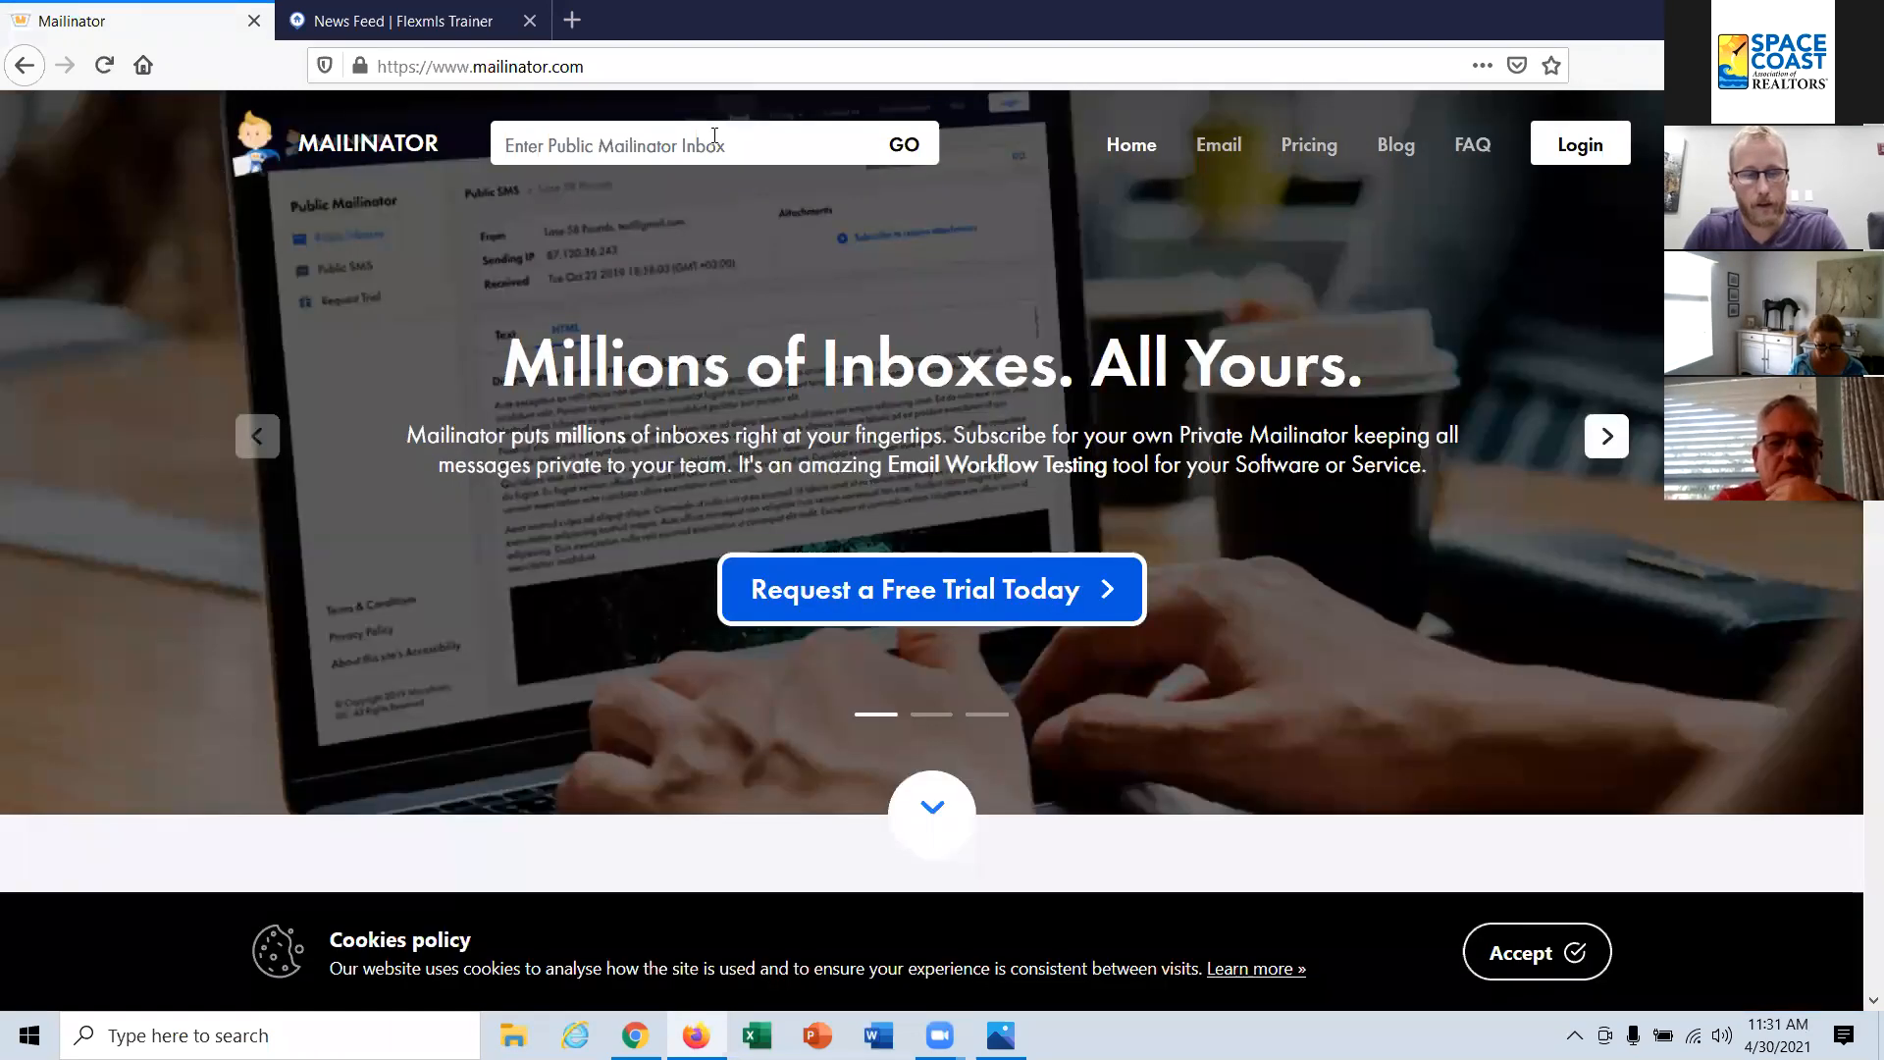
# Step: Open the new contact's public Mailinator inbox using the copied e-mail address without its domain
pyautogui.hotkey('ctrl', 'v')
pyautogui.moveTo(751, 147); pyautogui.dragTo(659, 147)
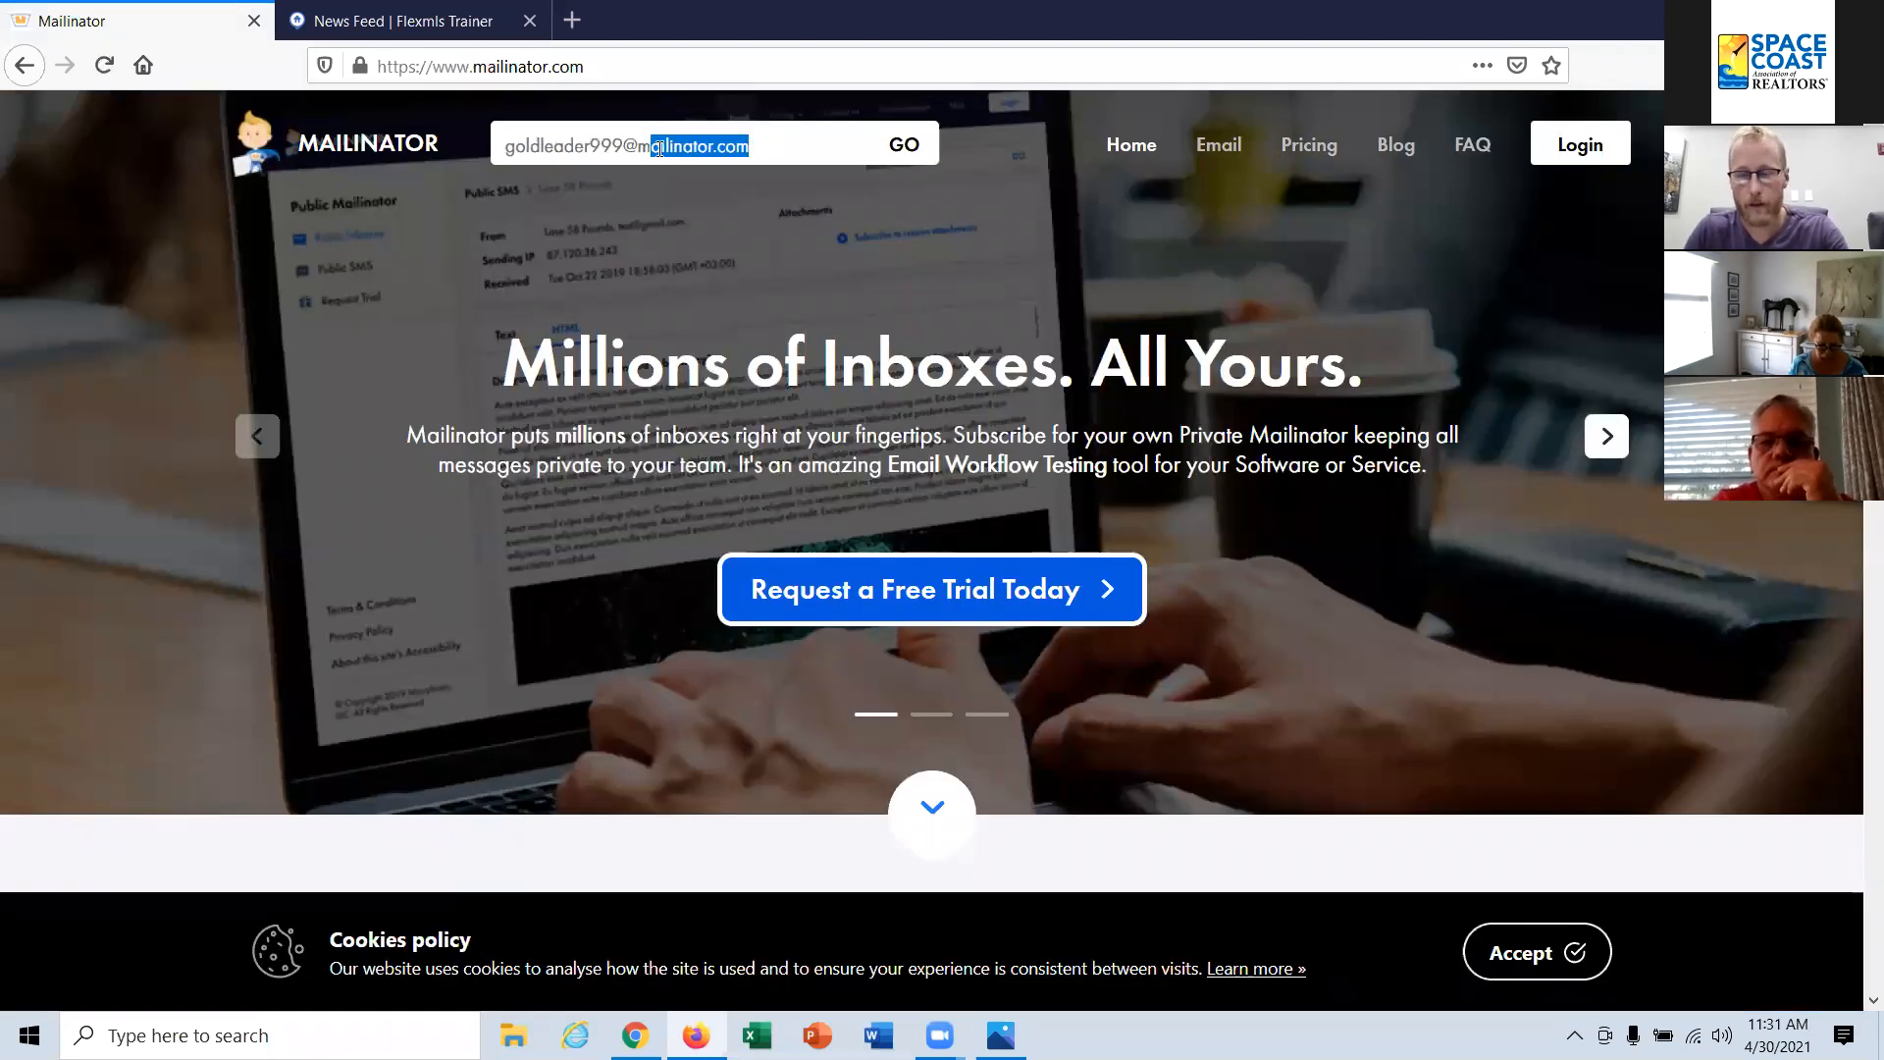
pyautogui.press('BackSpace')
pyautogui.press('BackSpace')
pyautogui.press('BackSpace')
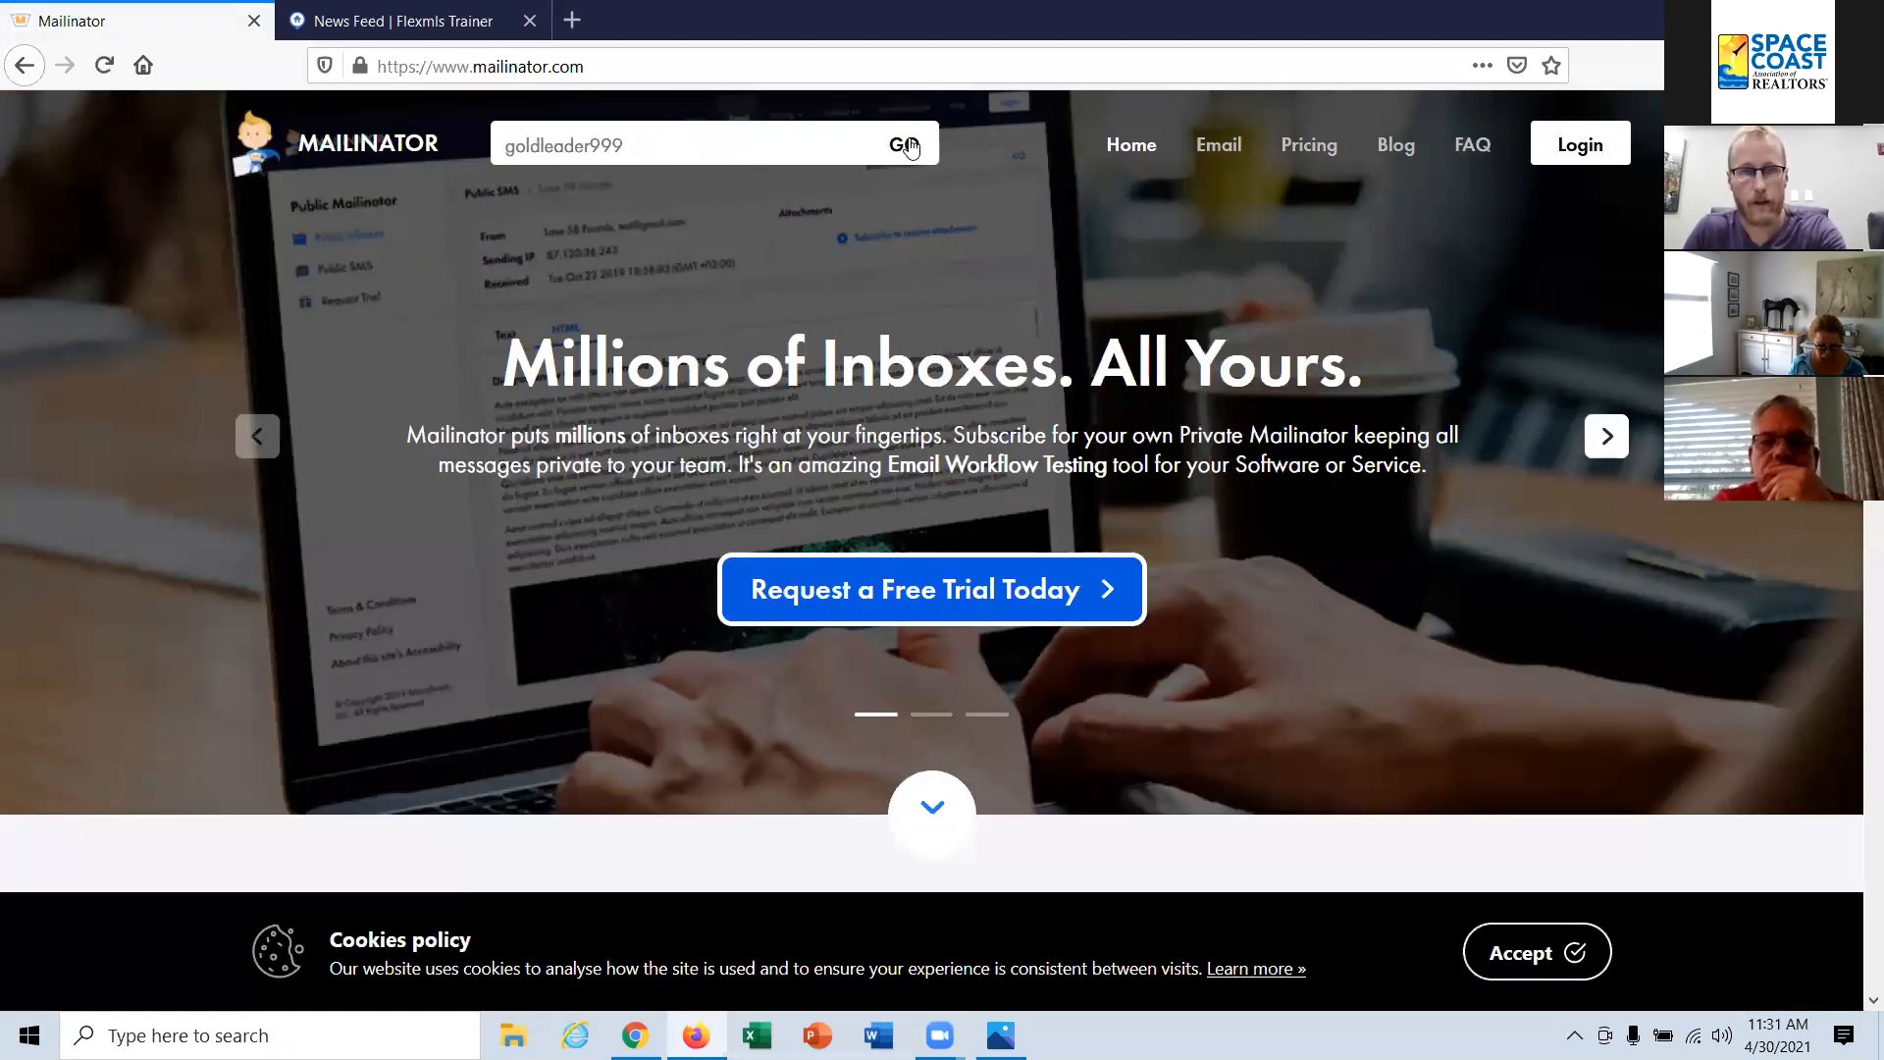
pyautogui.click(908, 146)
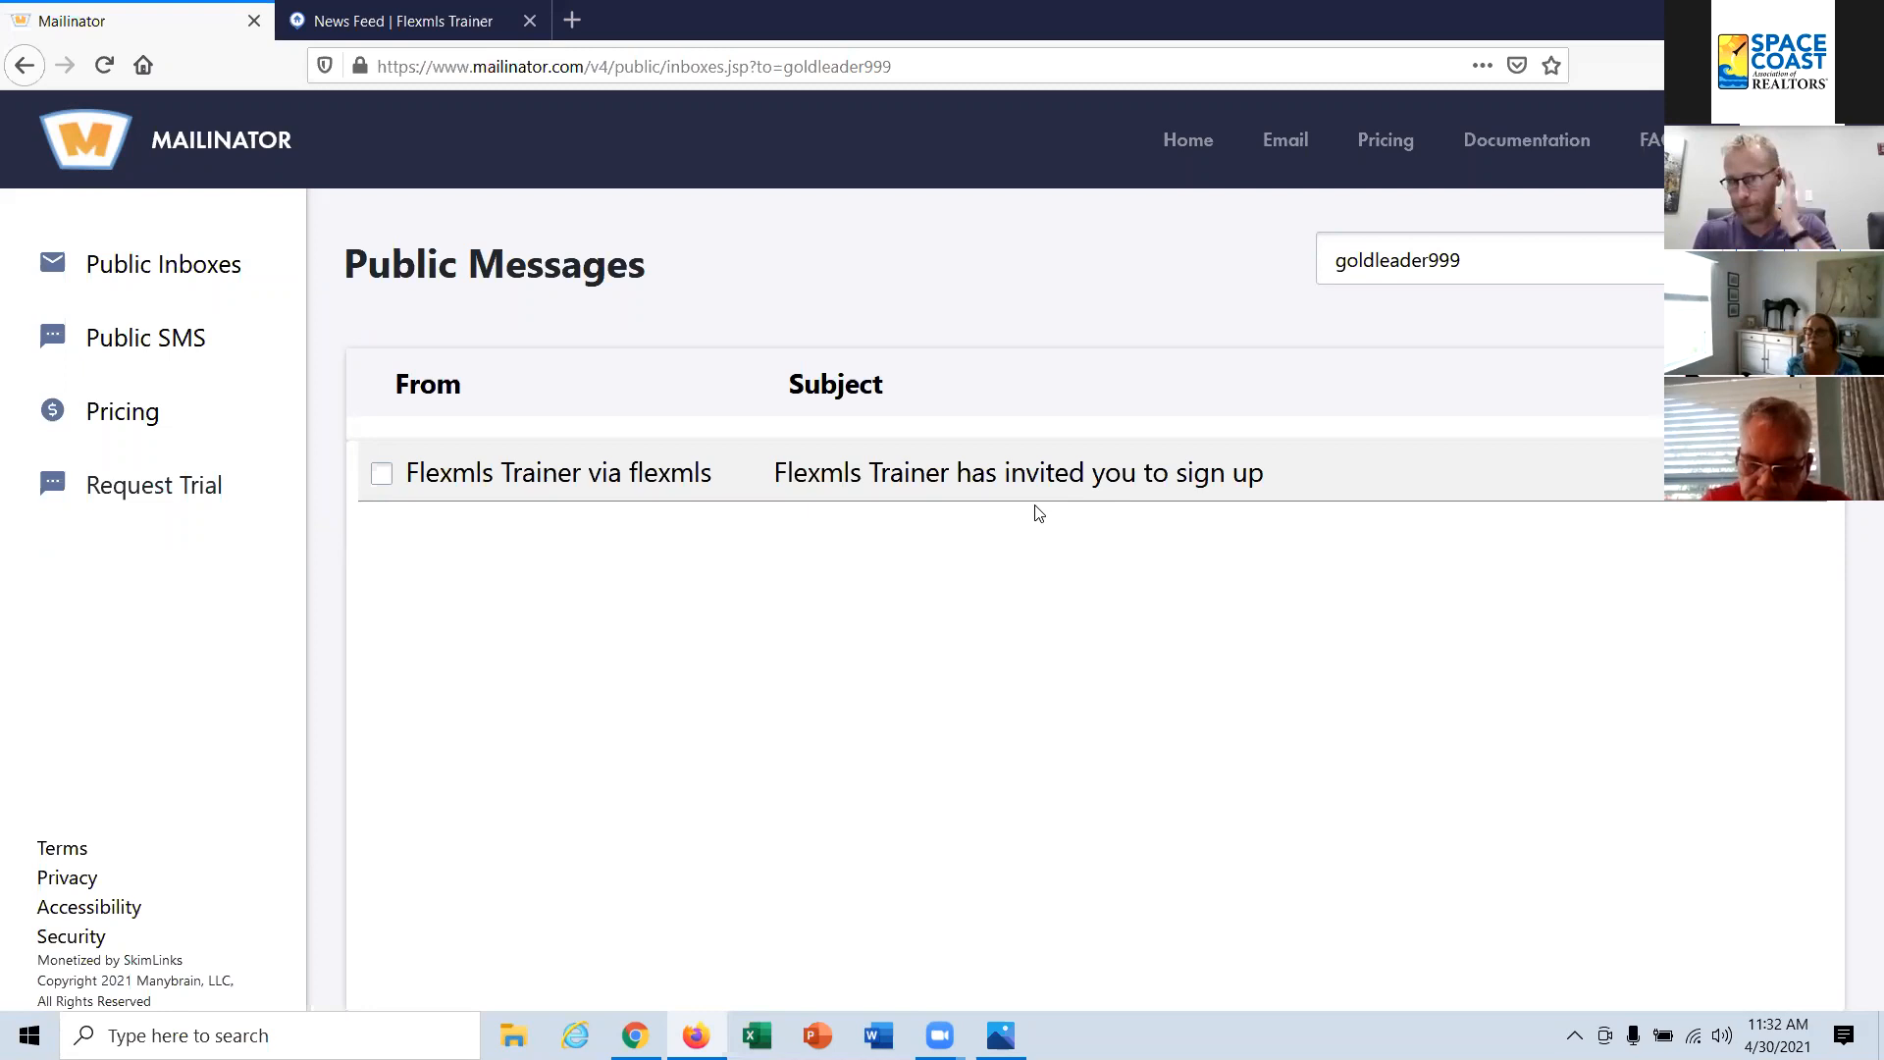
# Step: Open the sign-up invitation message, and view the client portal's home page in a reduced, phone-sized window
pyautogui.click(976, 483)
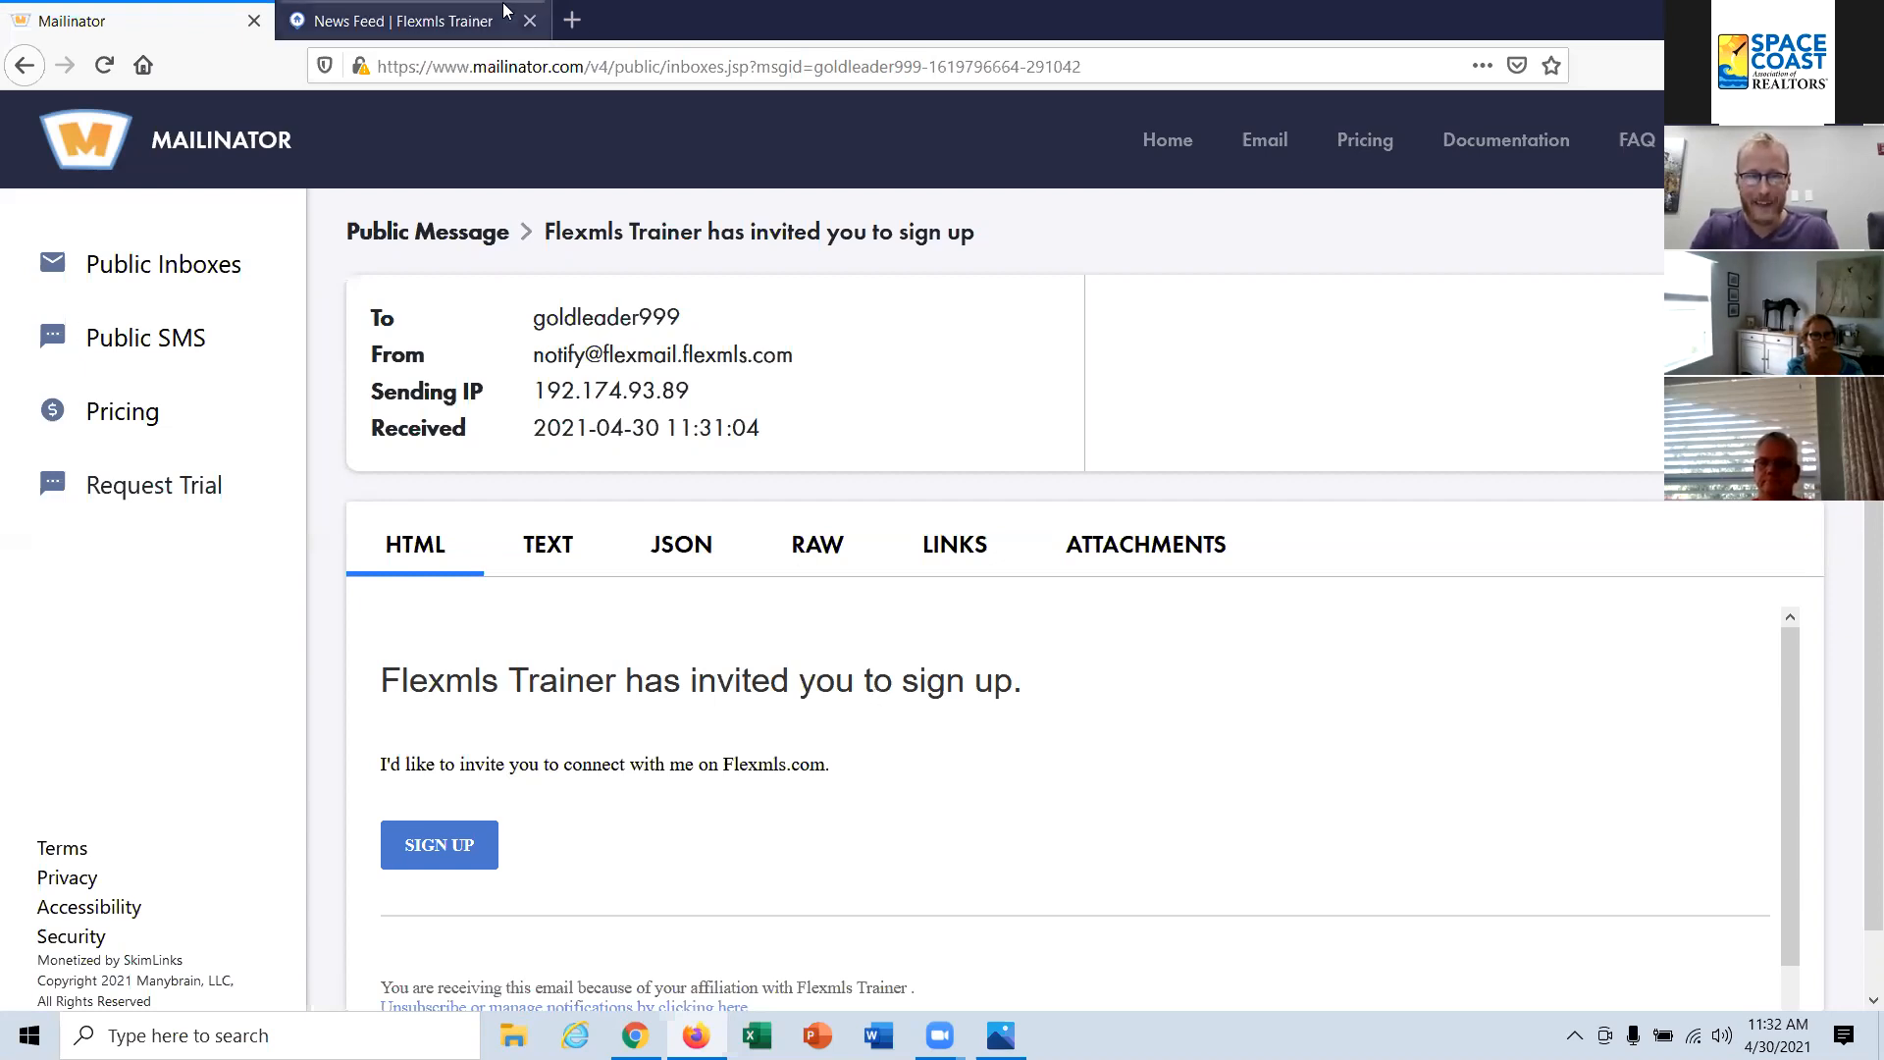
pyautogui.click(459, 20)
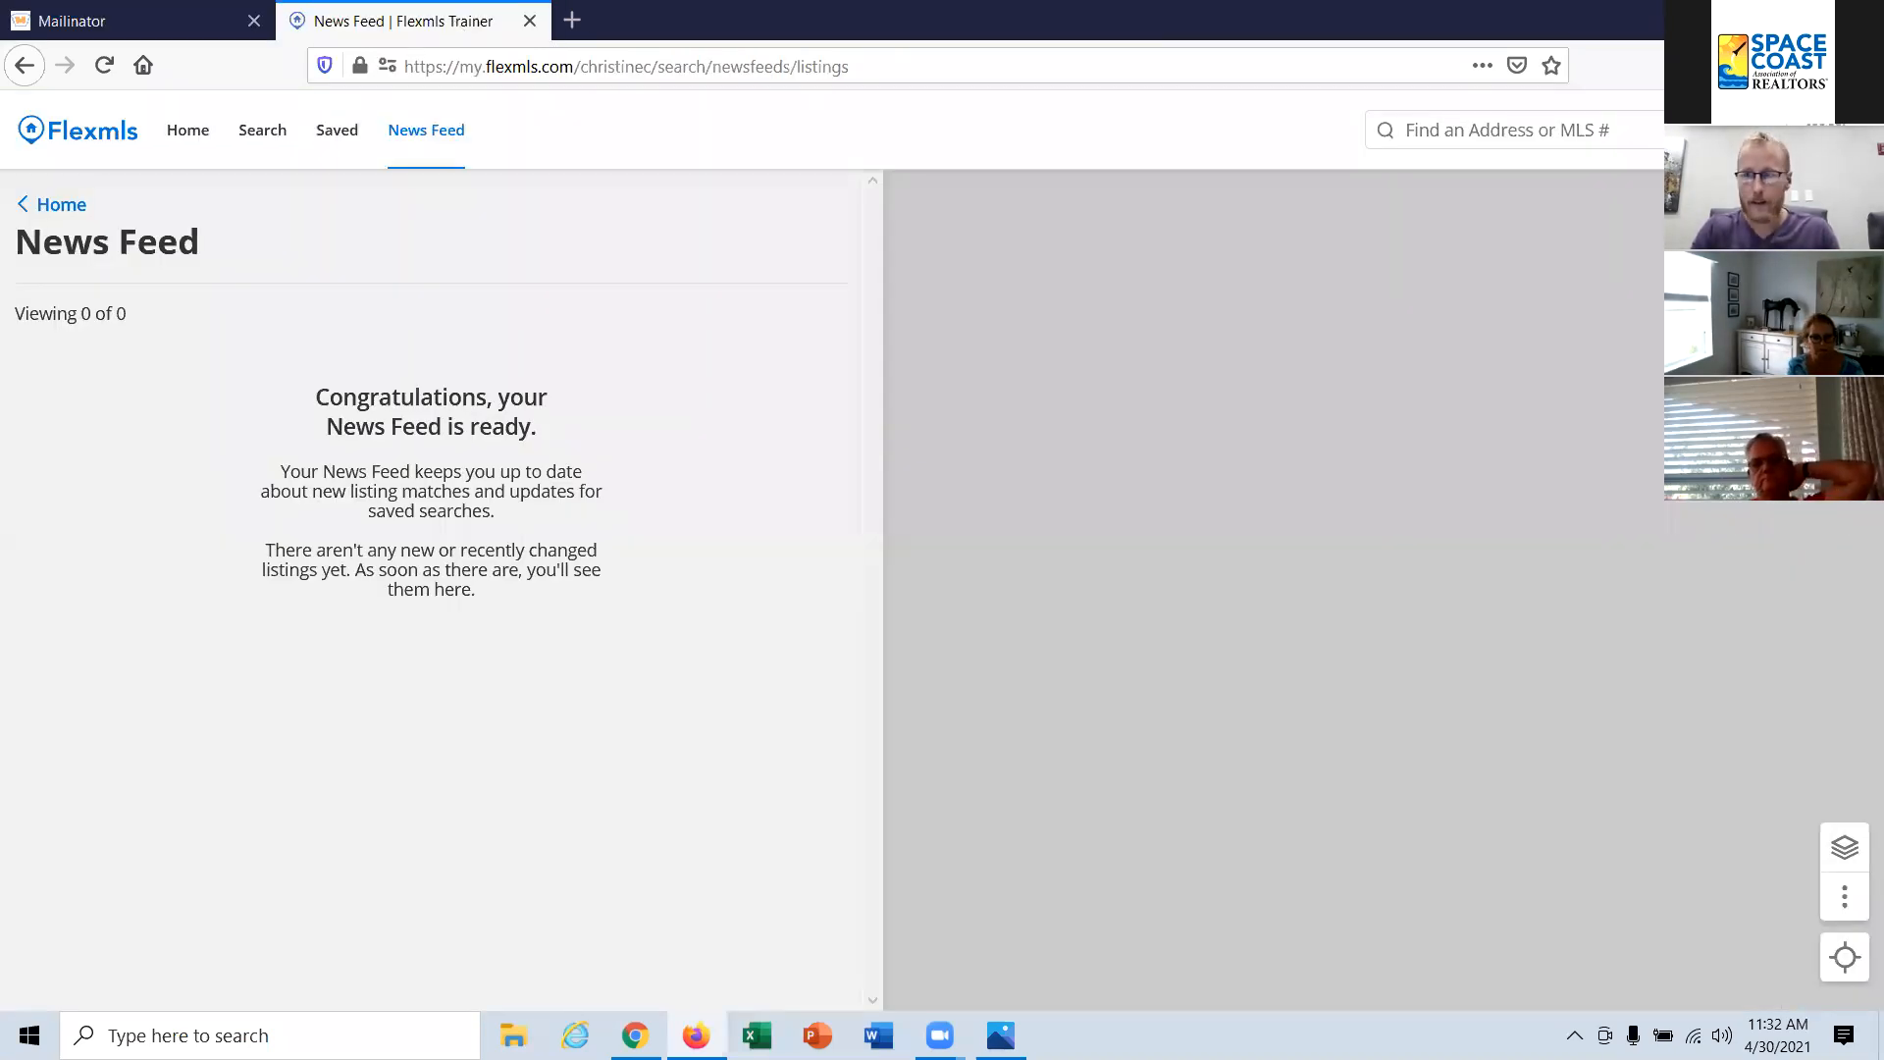
pyautogui.click(1799, 20)
pyautogui.click(707, 172)
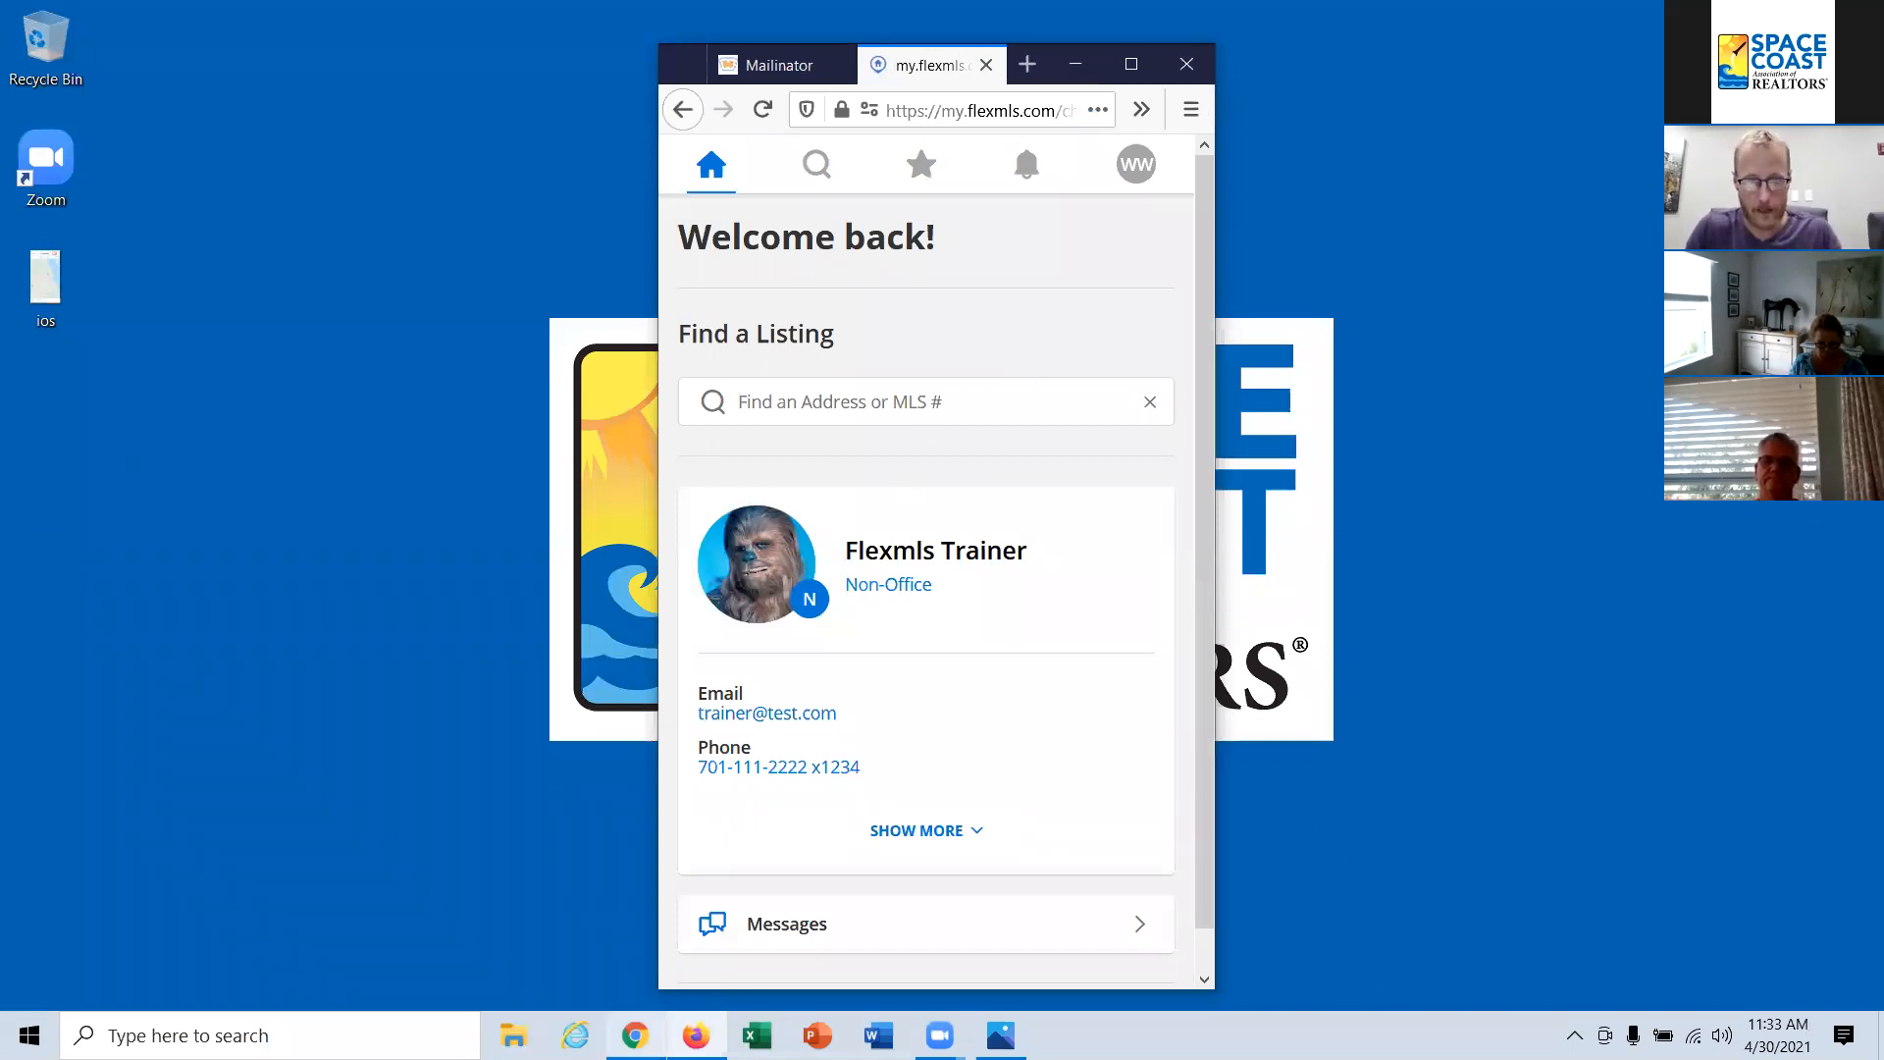
# Step: Compare the agent's mobile contact list in Chrome with the client portal in Firefox, and minimise the portal window
pyautogui.click(636, 1035)
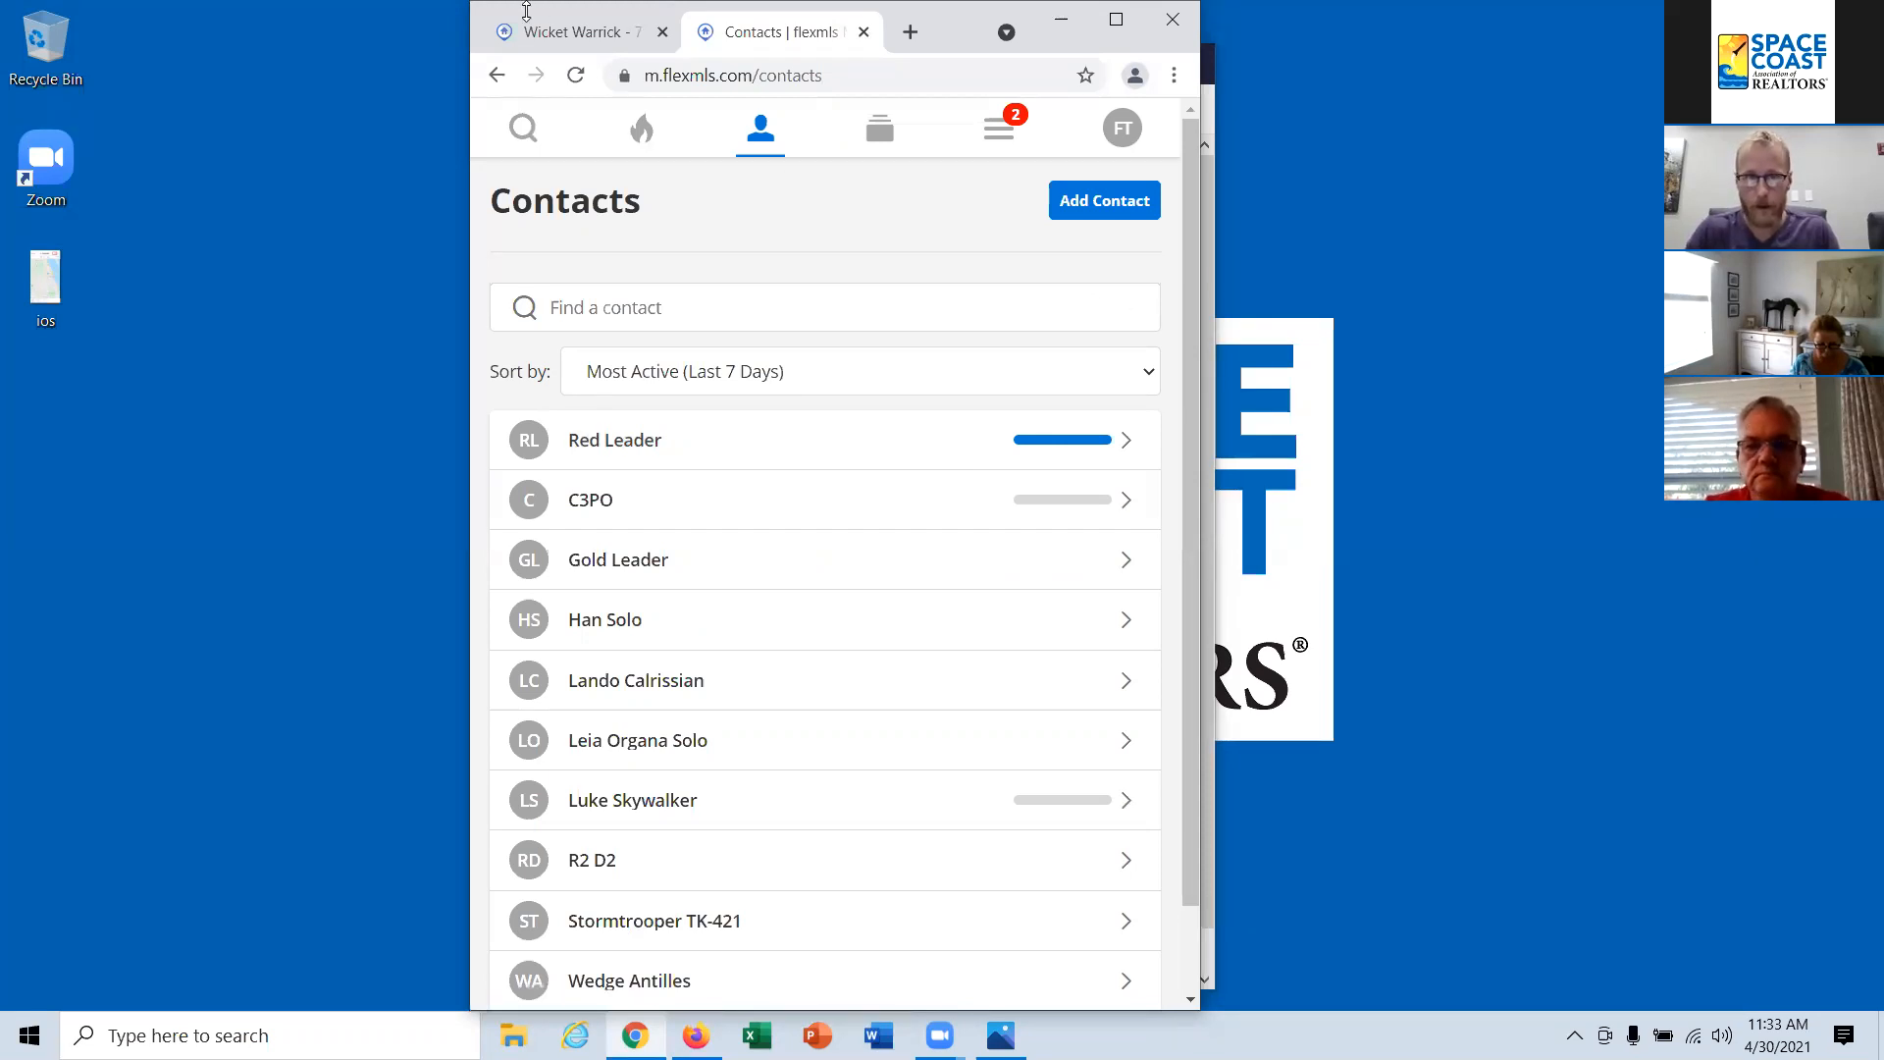
pyautogui.moveTo(514, 17); pyautogui.dragTo(530, 181)
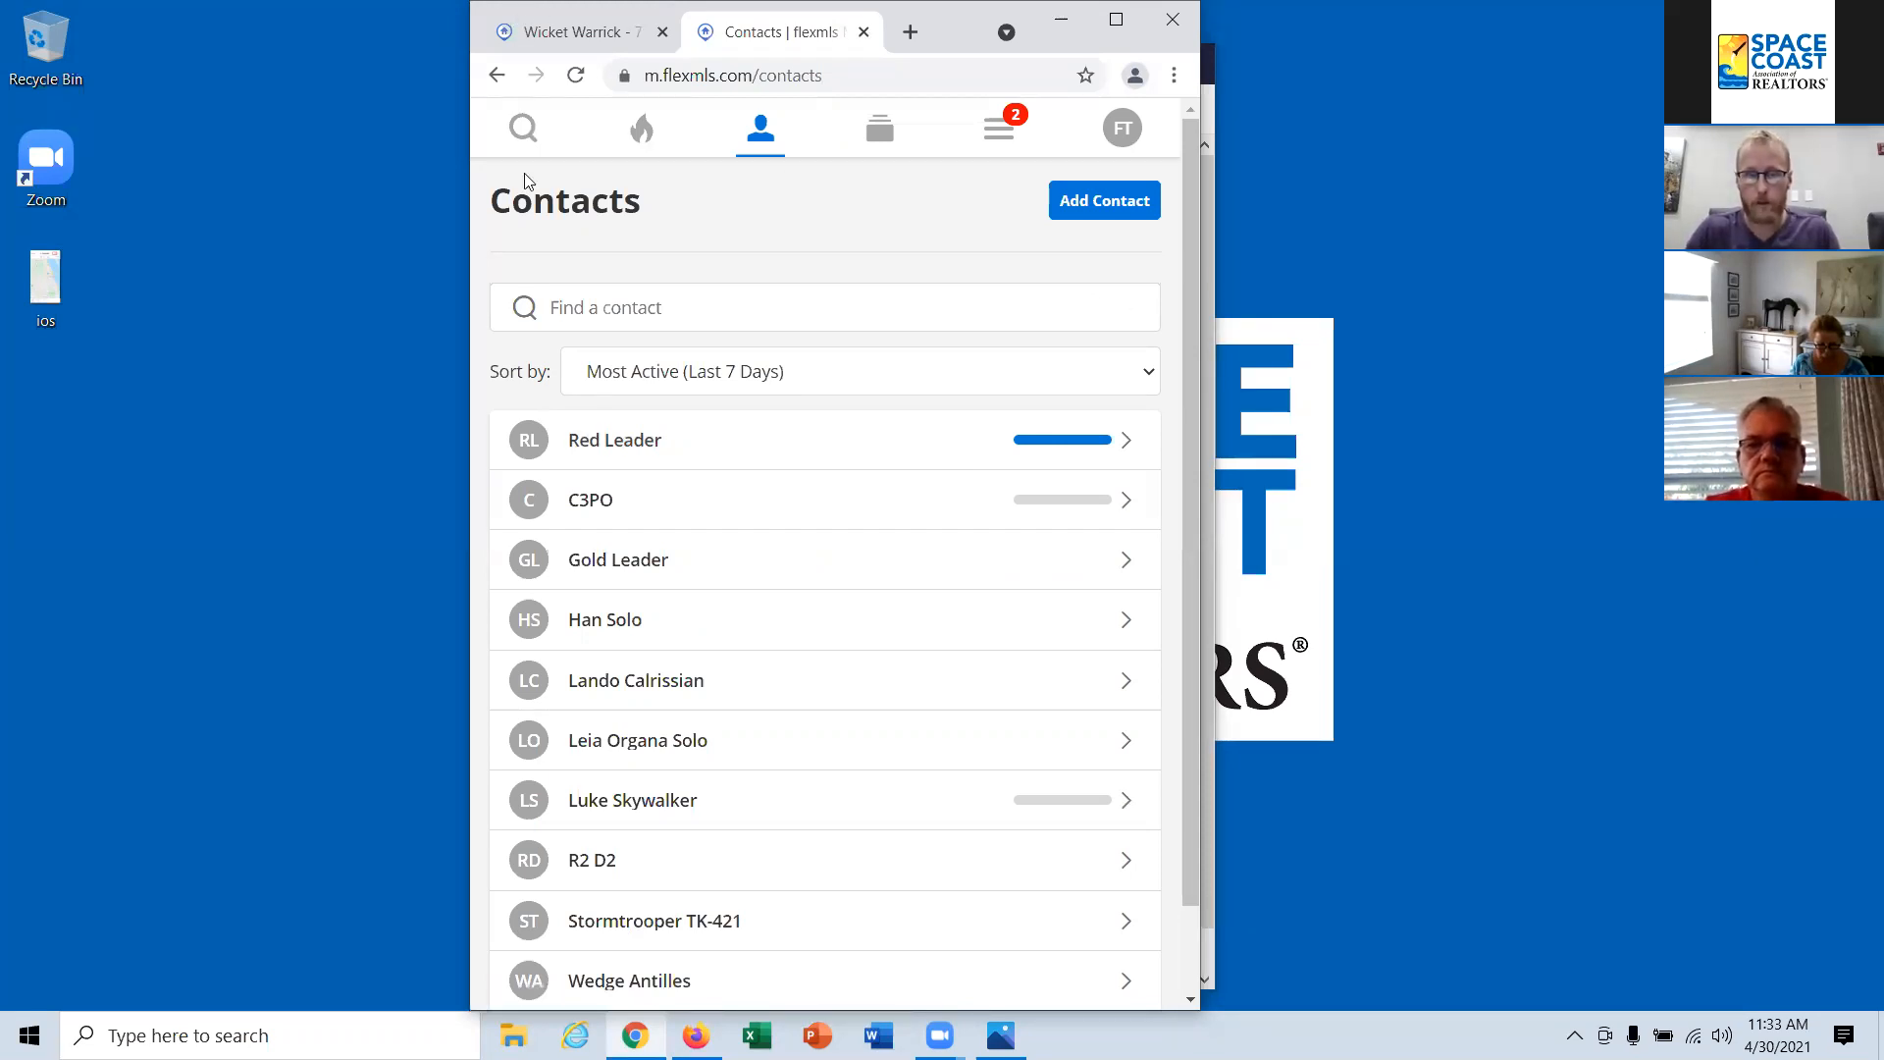
pyautogui.click(1298, 185)
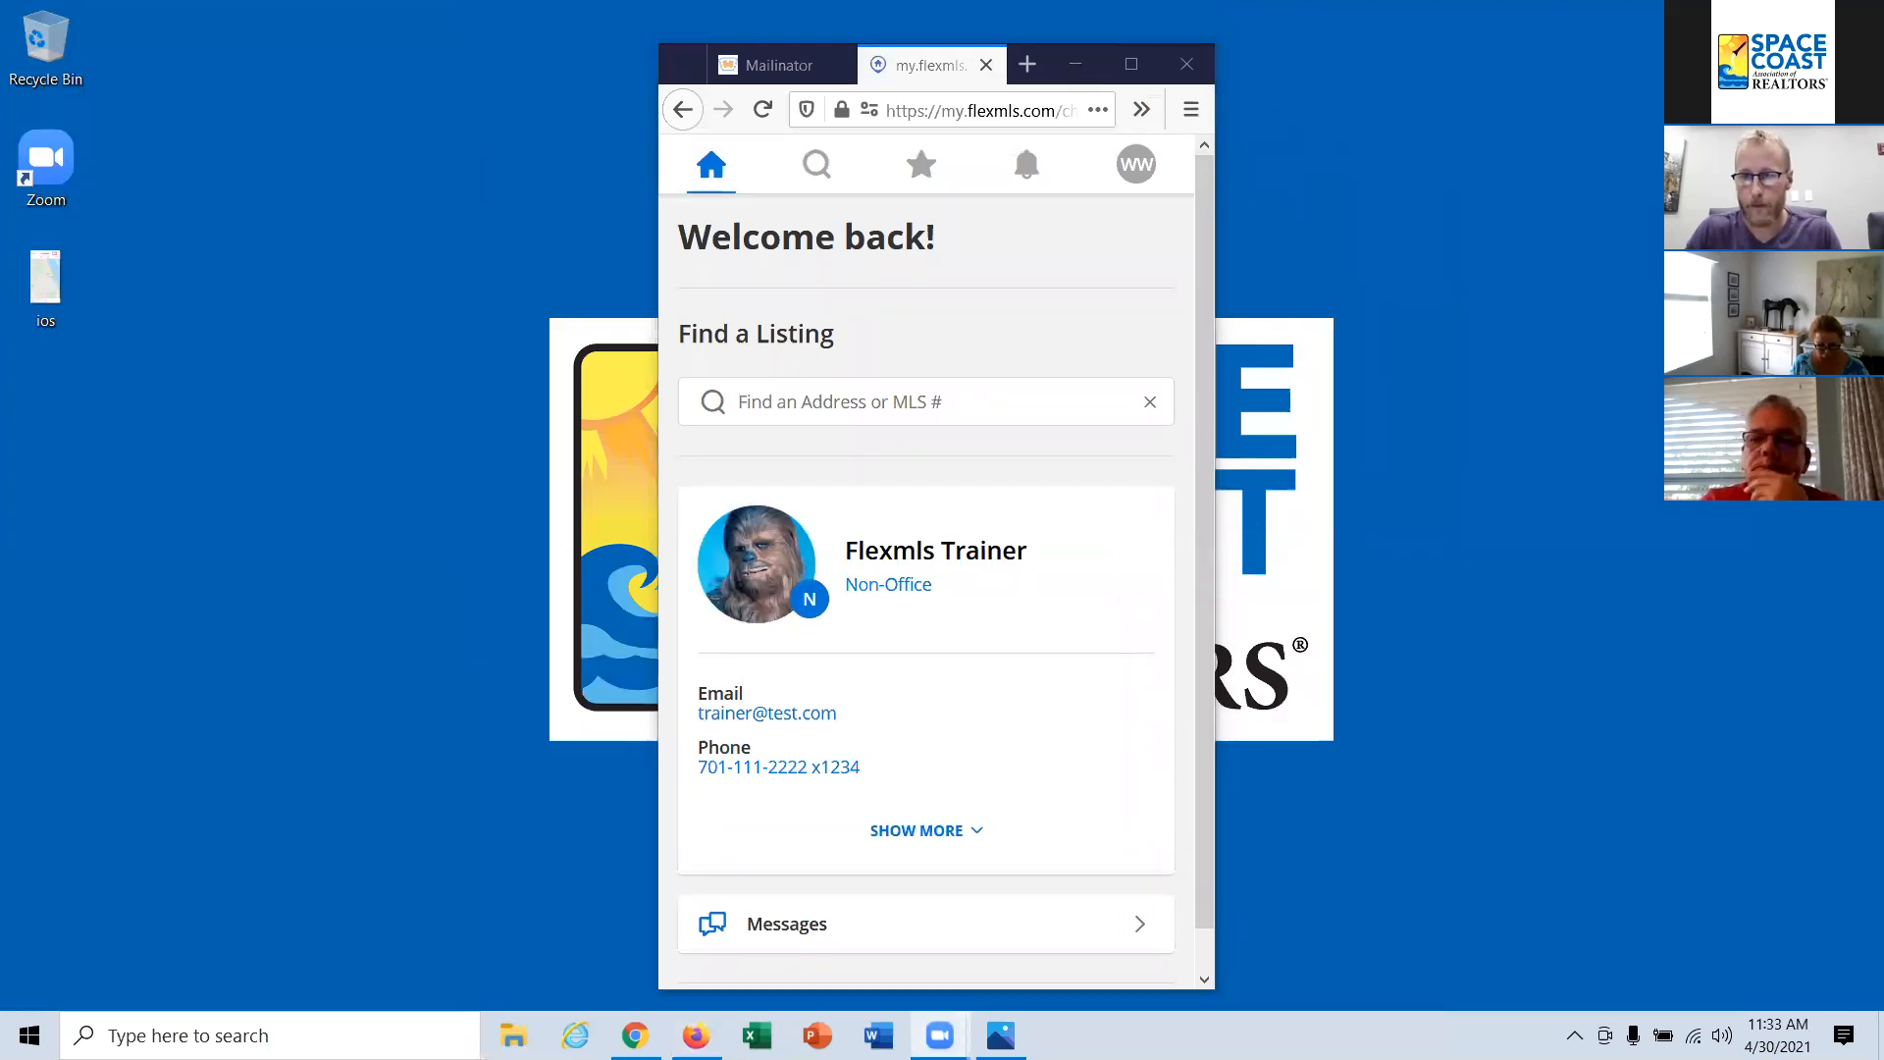
pyautogui.click(1131, 63)
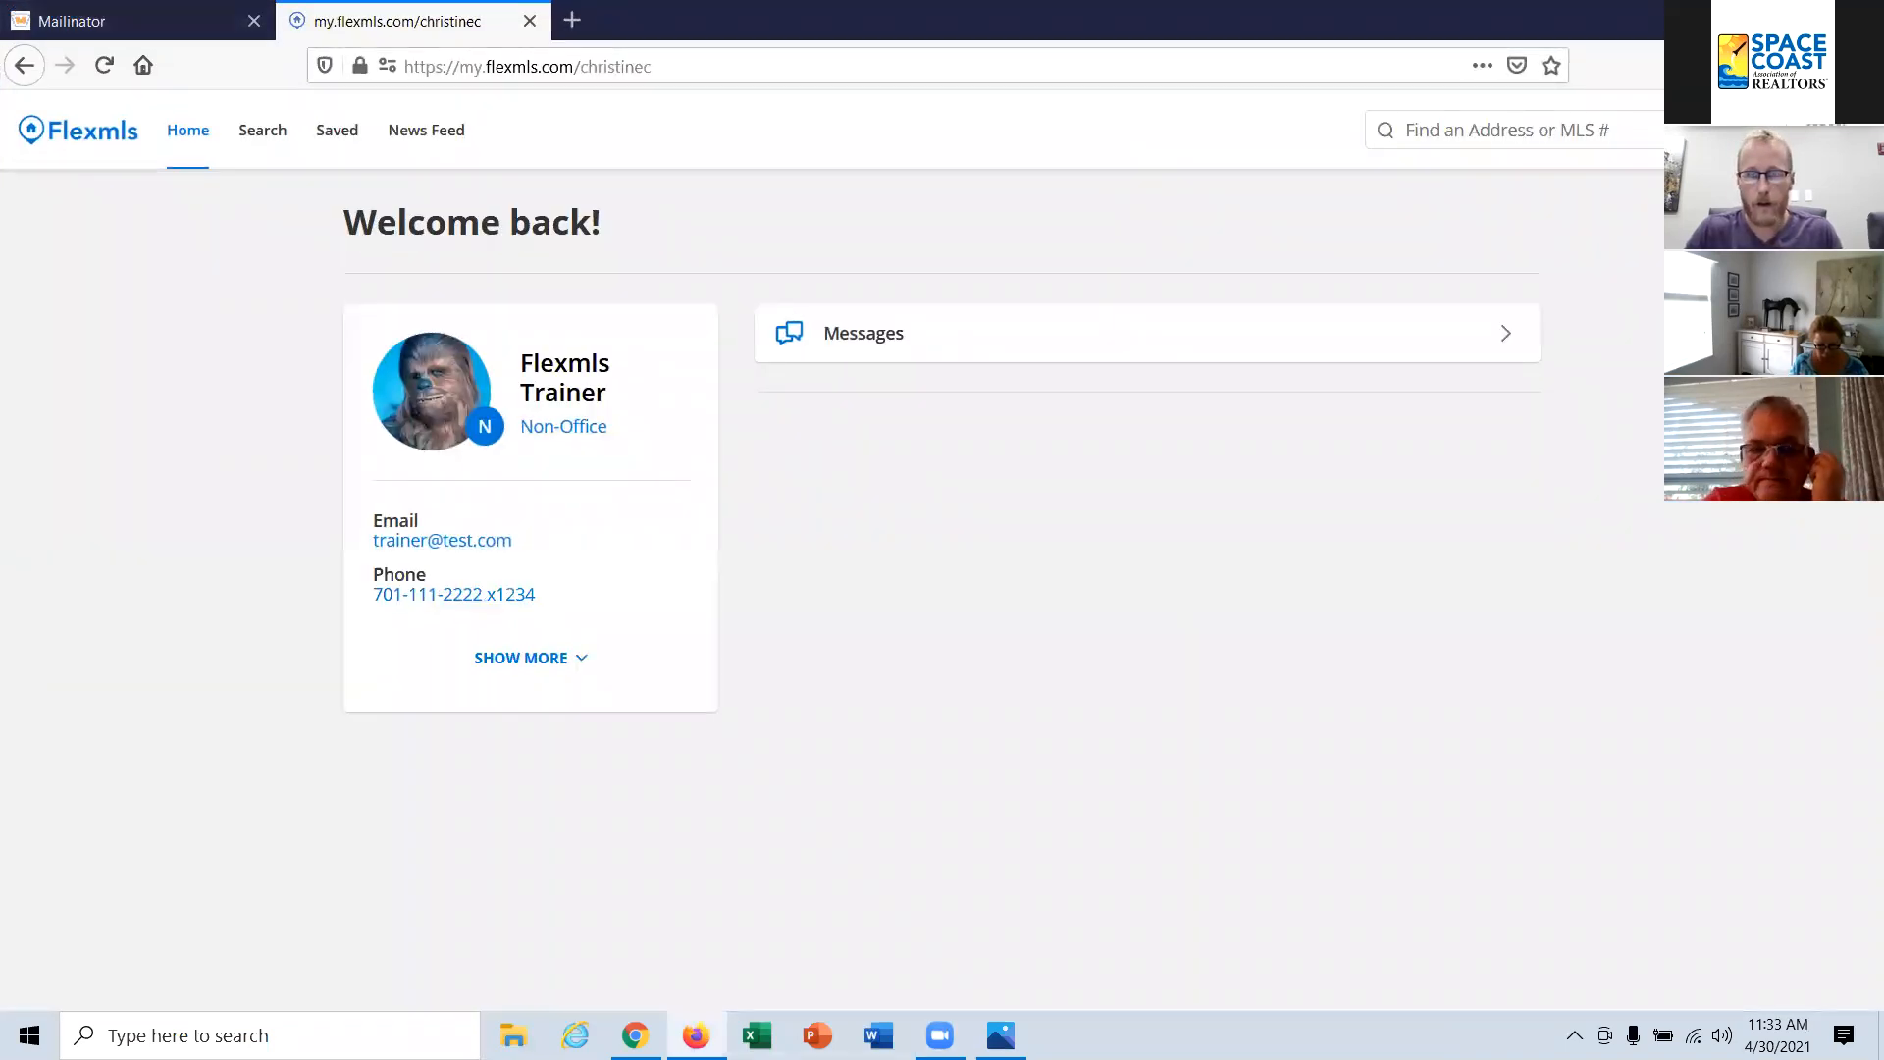
pyautogui.click(1742, 17)
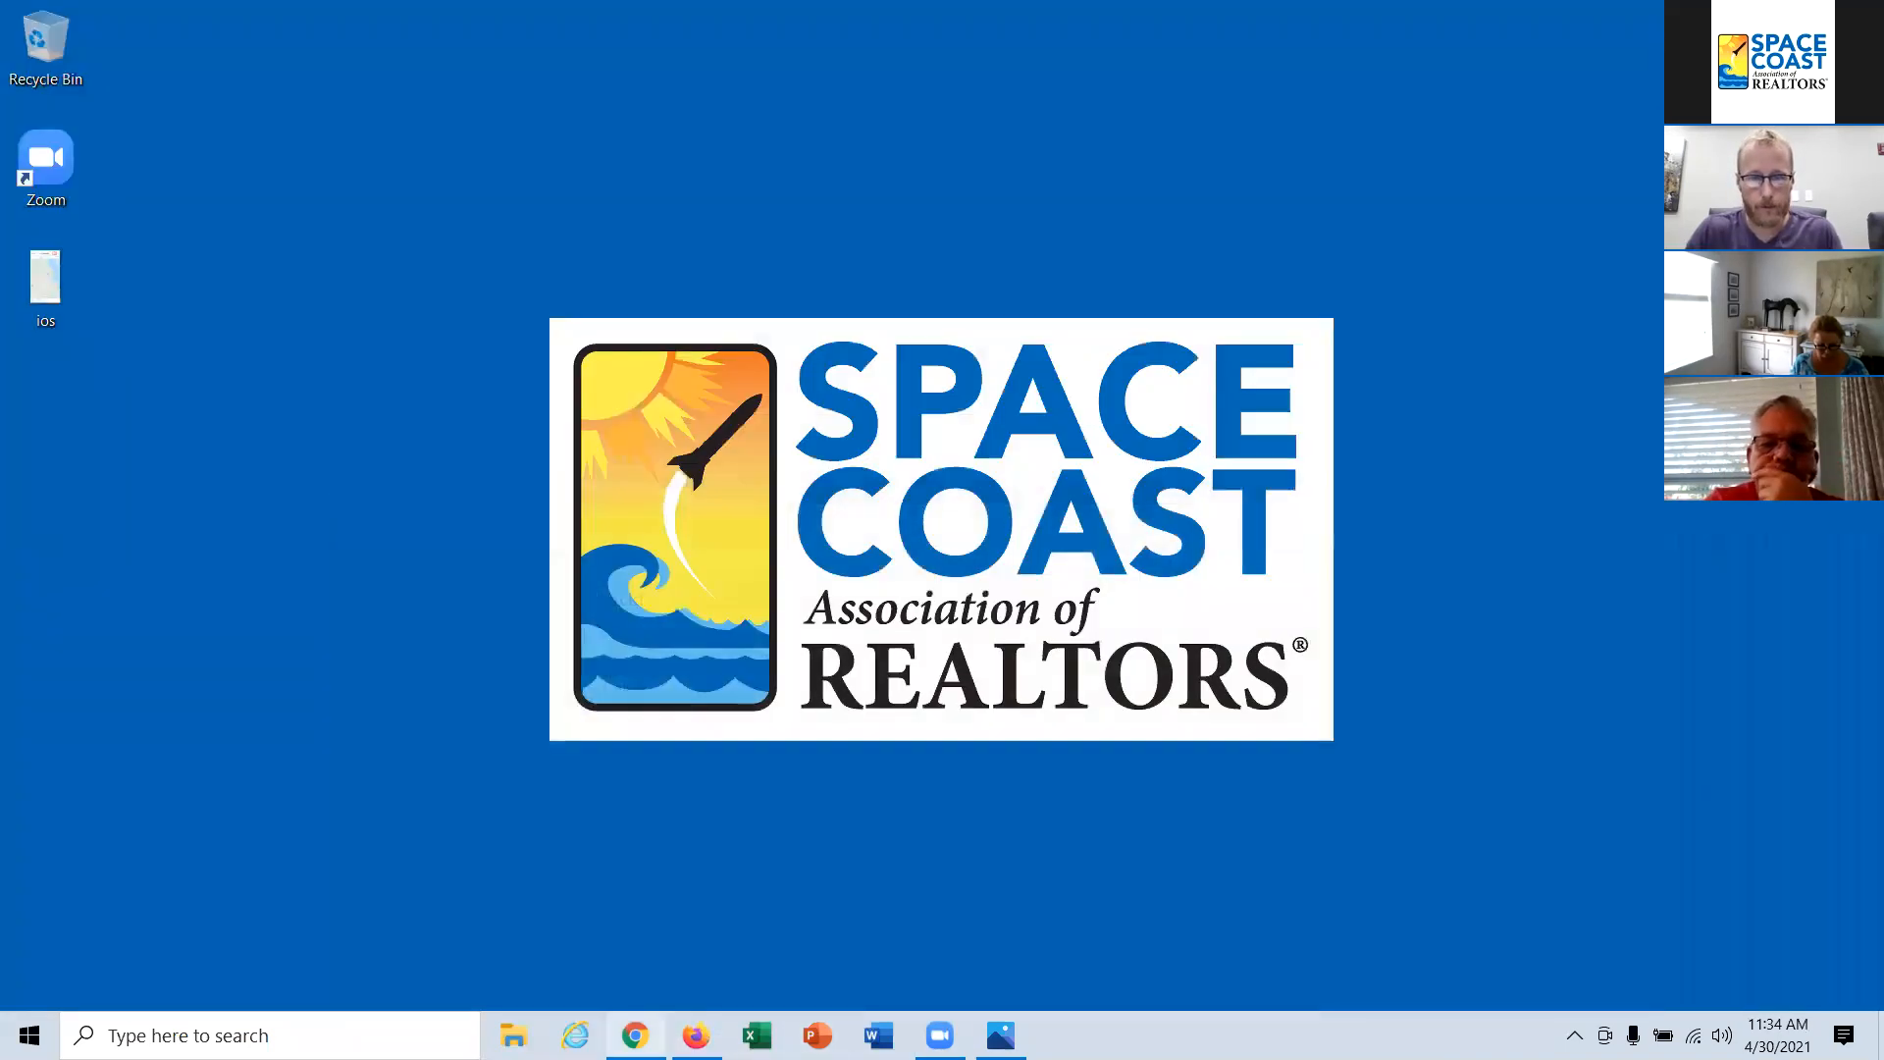
# Step: Switch to the maximised Chrome window, close the mobile Contacts page and return to the Flexmls home dashboard
pyautogui.click(635, 1036)
pyautogui.click(1349, 183)
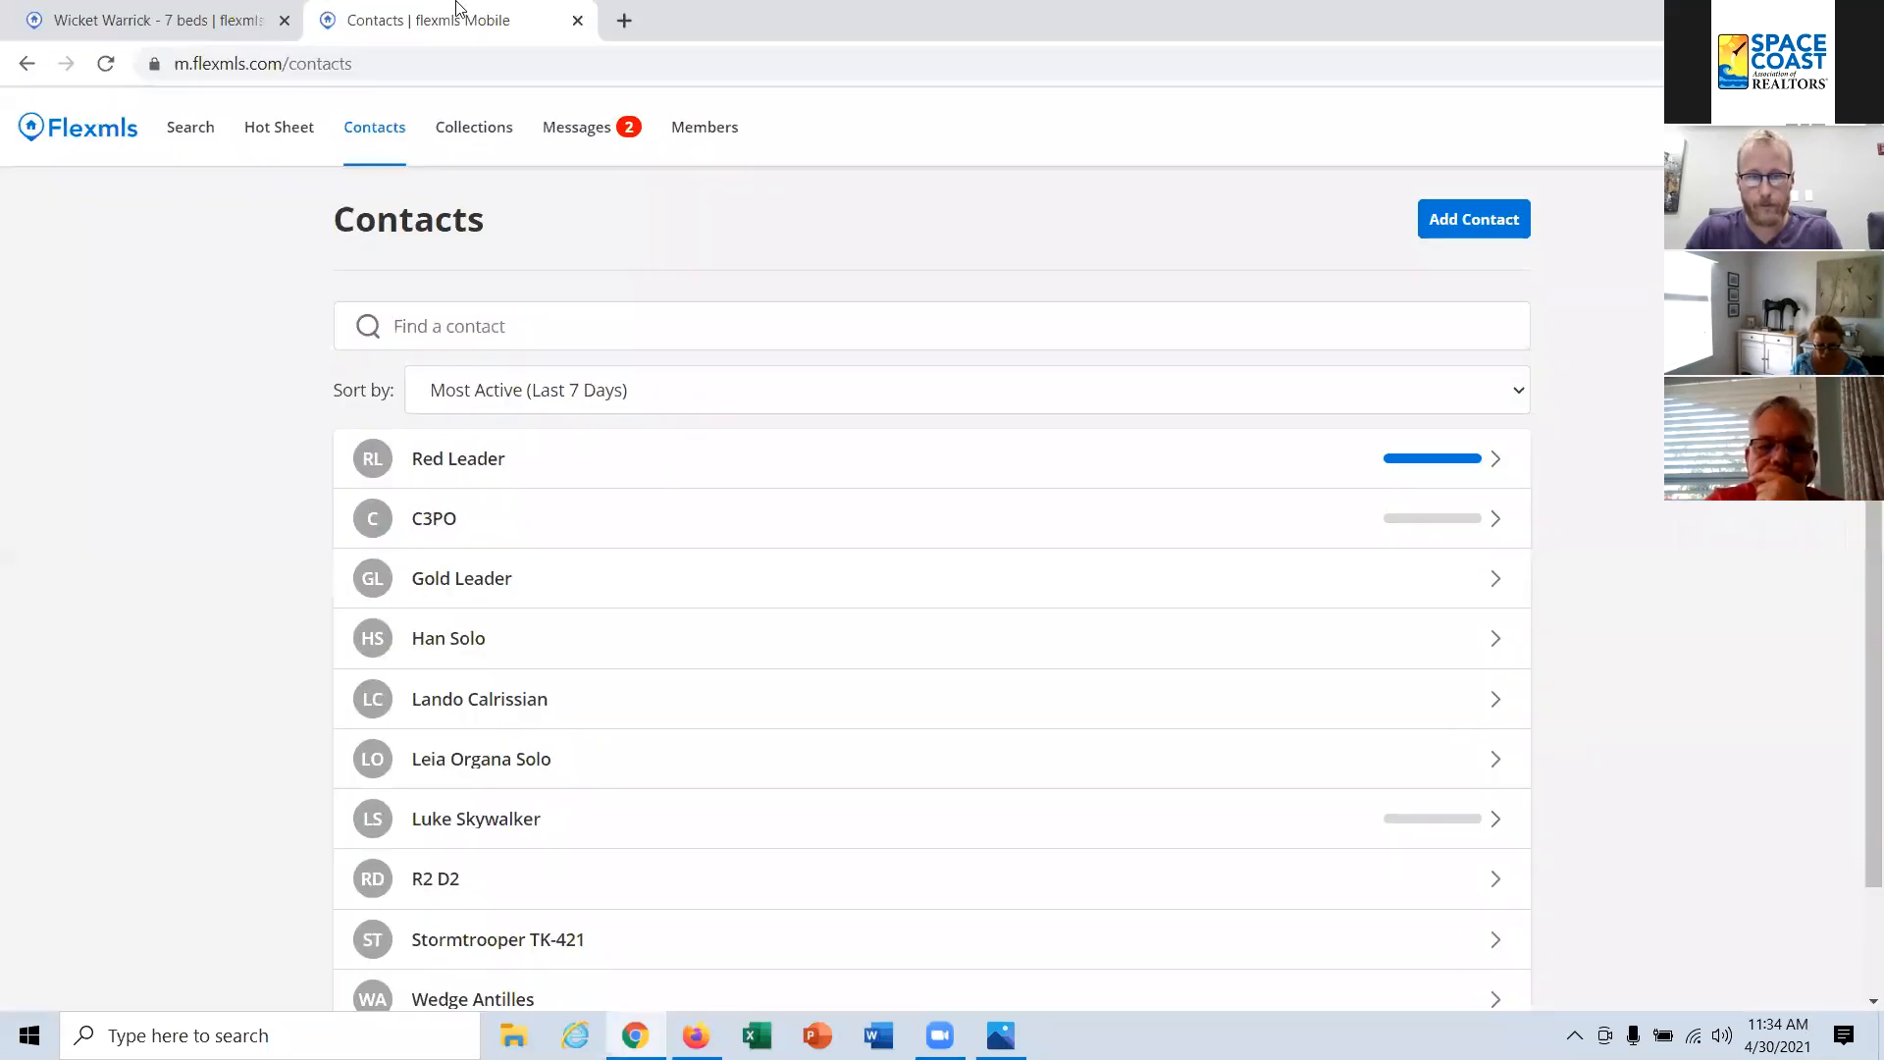
pyautogui.click(579, 21)
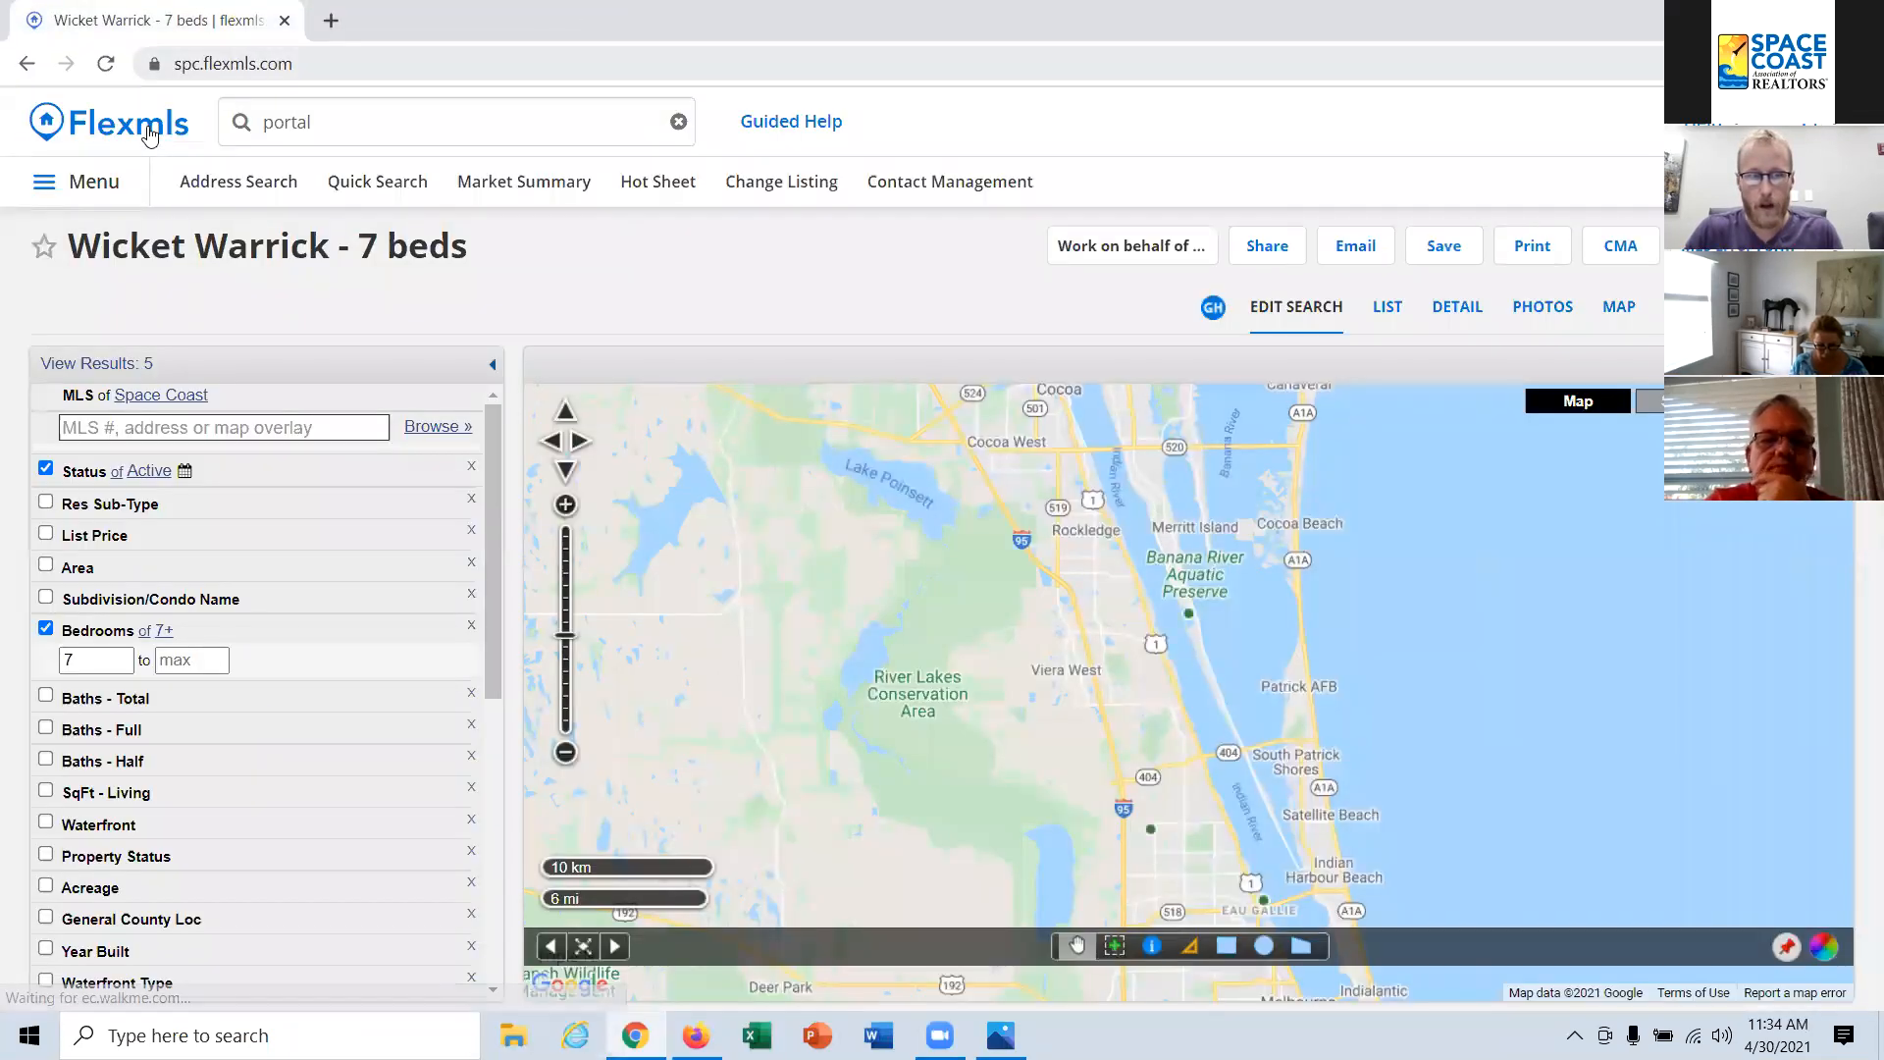
pyautogui.click(149, 136)
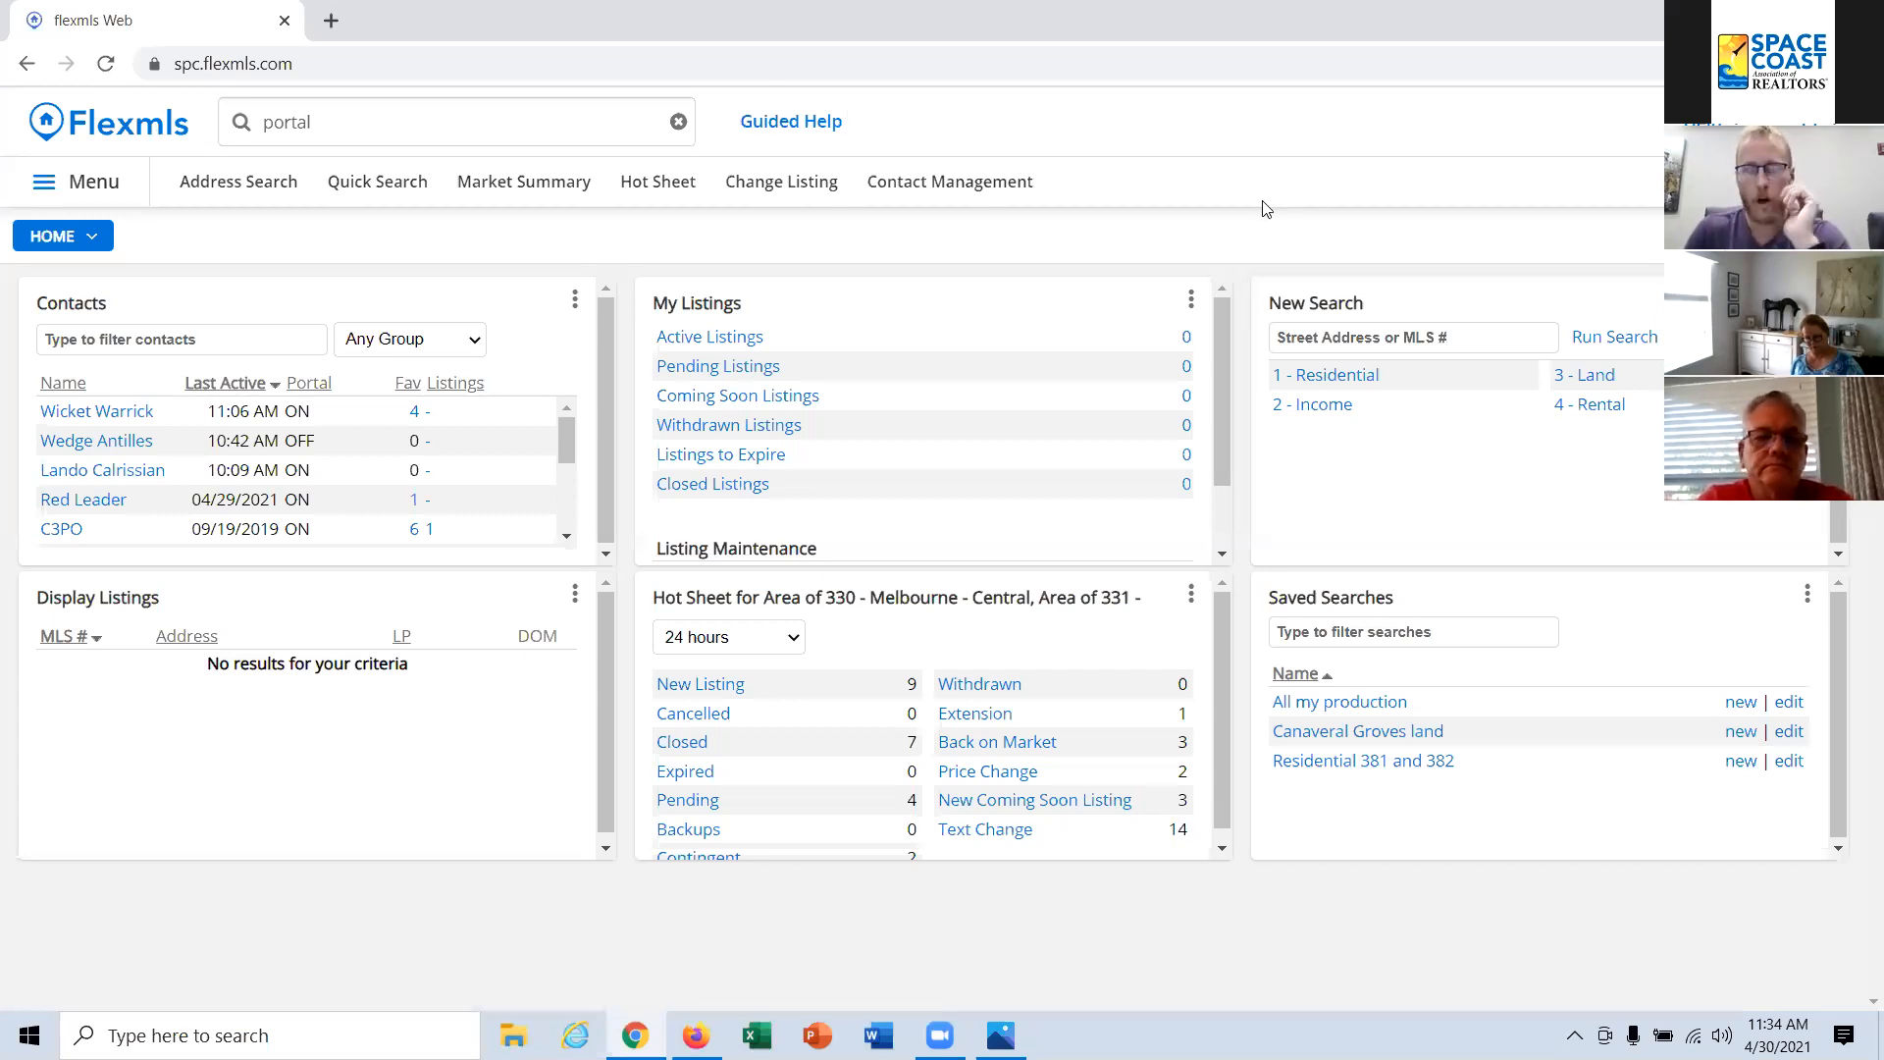
# Step: Search for "portal" and open Portal Preferences
pyautogui.click(331, 124)
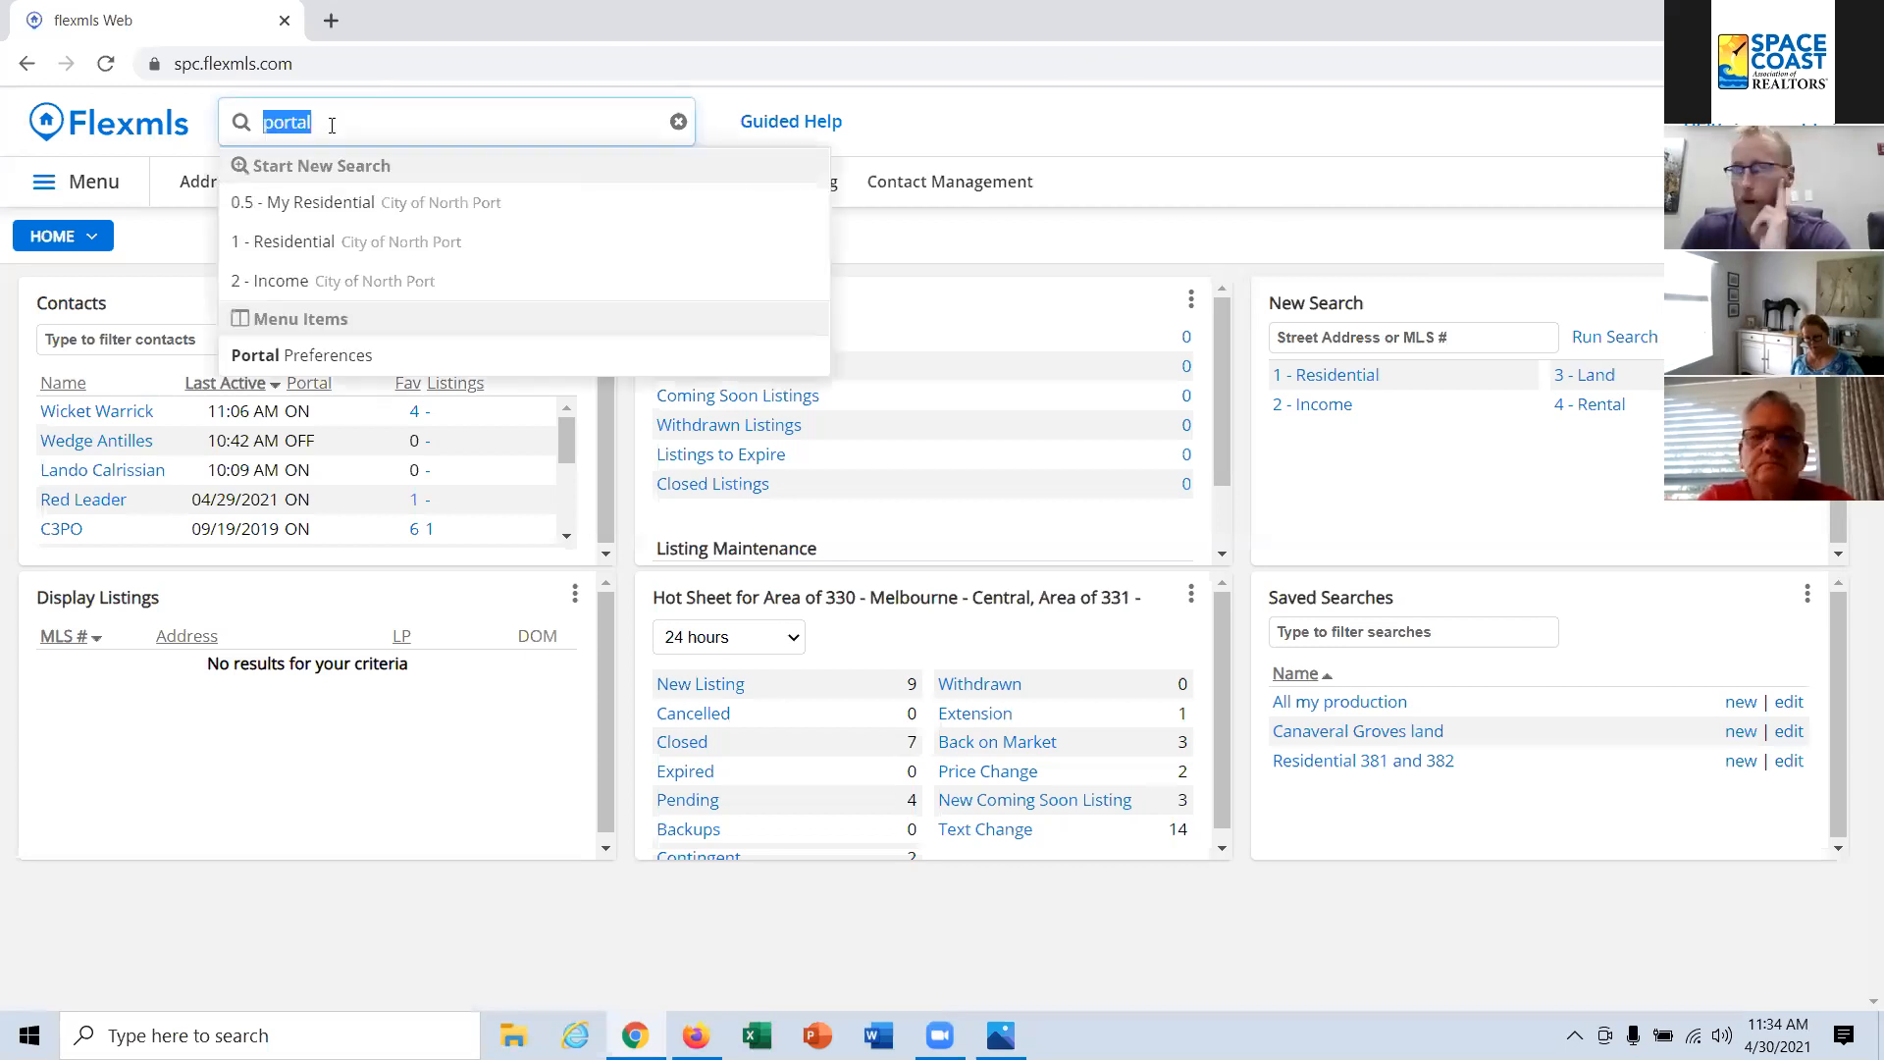
pyautogui.click(351, 118)
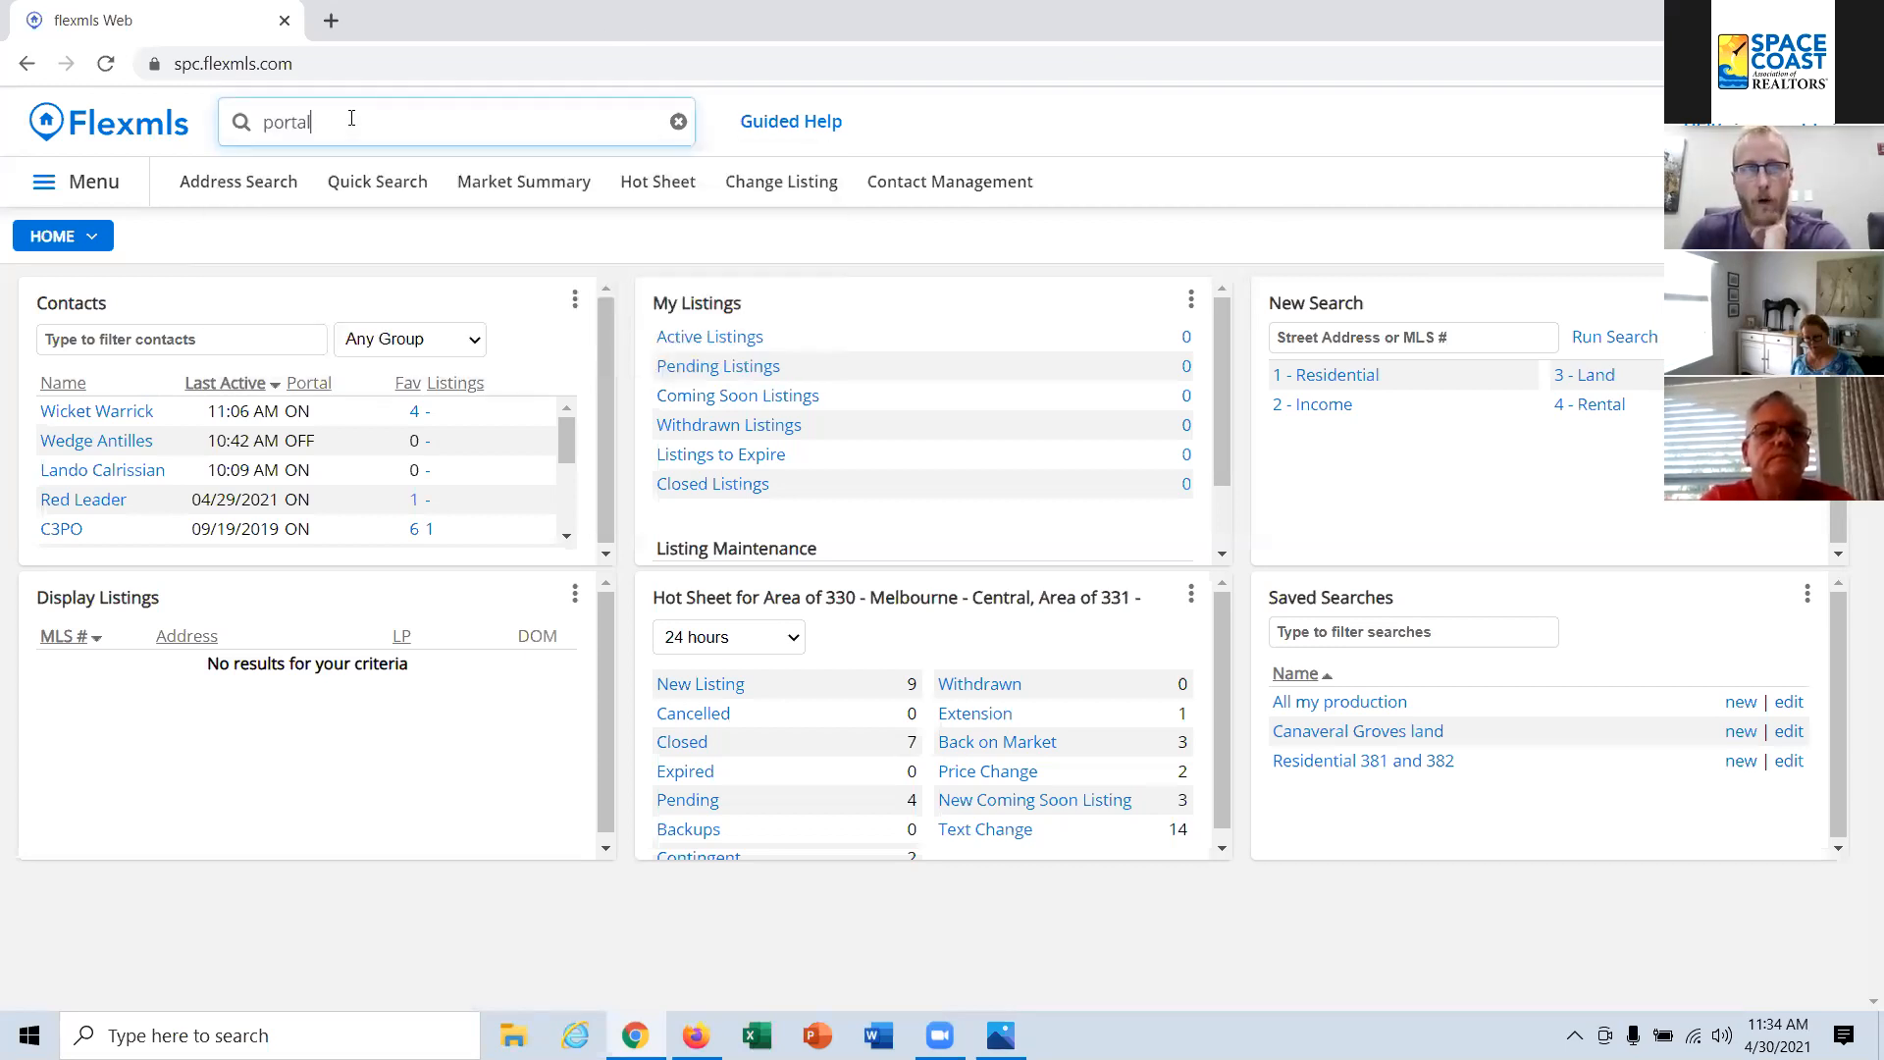
pyautogui.press('BackSpace')
pyautogui.press('BackSpace')
pyautogui.press('BackSpace')
pyautogui.press('BackSpace')
pyautogui.press('BackSpace')
pyautogui.write('portl')
pyautogui.press('BackSpace')
pyautogui.write('al')
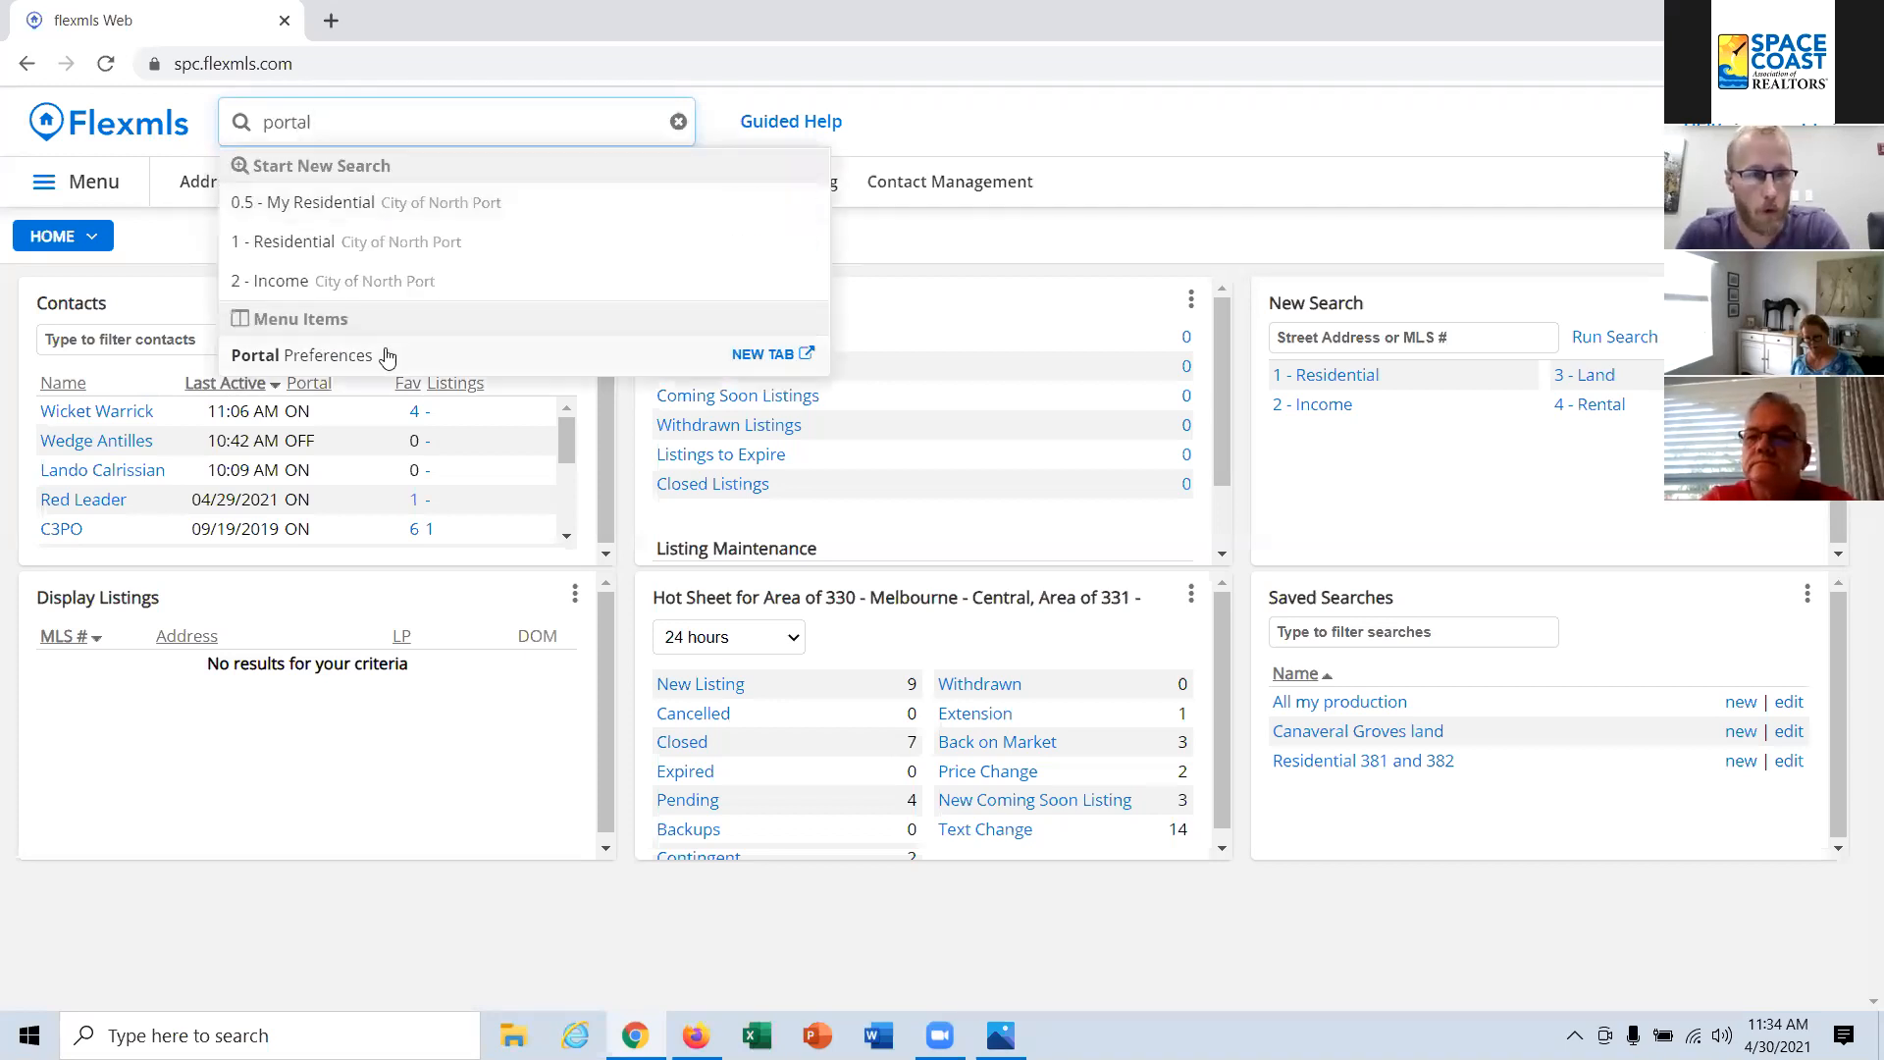
pyautogui.click(351, 359)
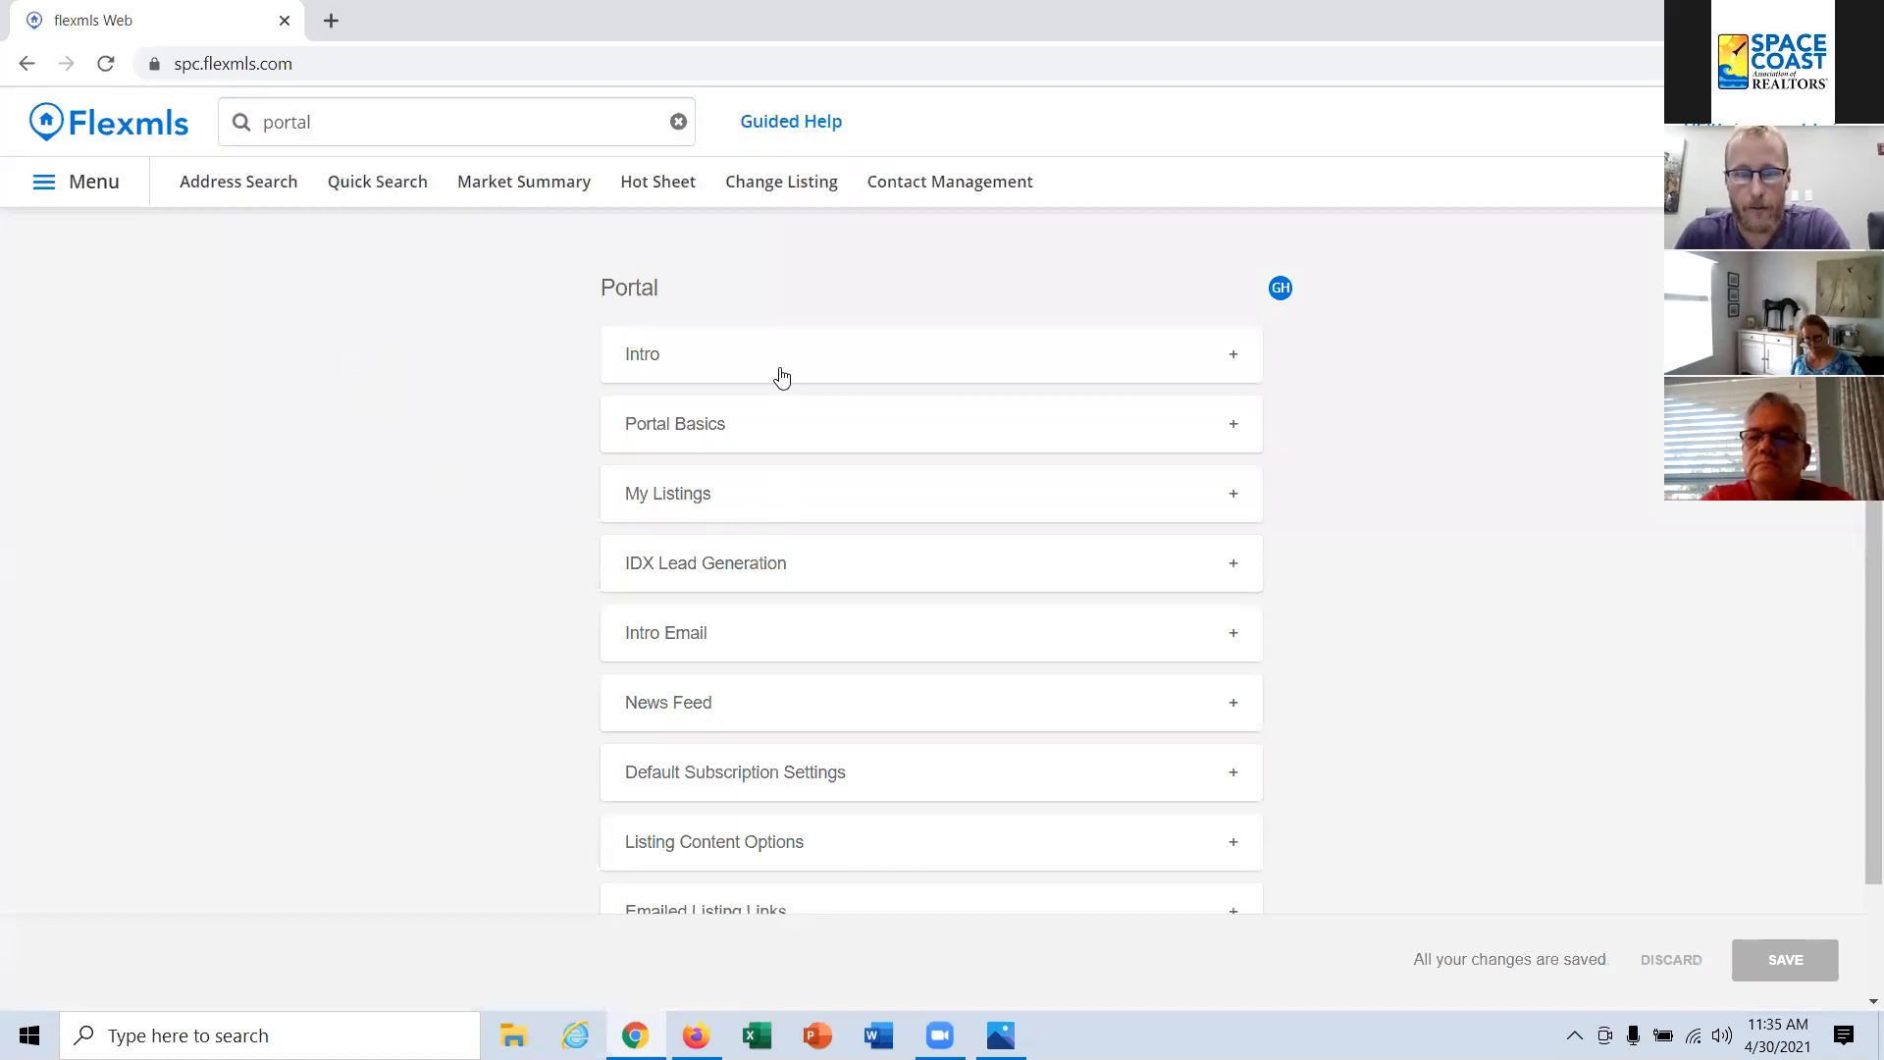
# Step: Expand the Intro and Portal Basics sections of the portal preferences
pyautogui.click(871, 363)
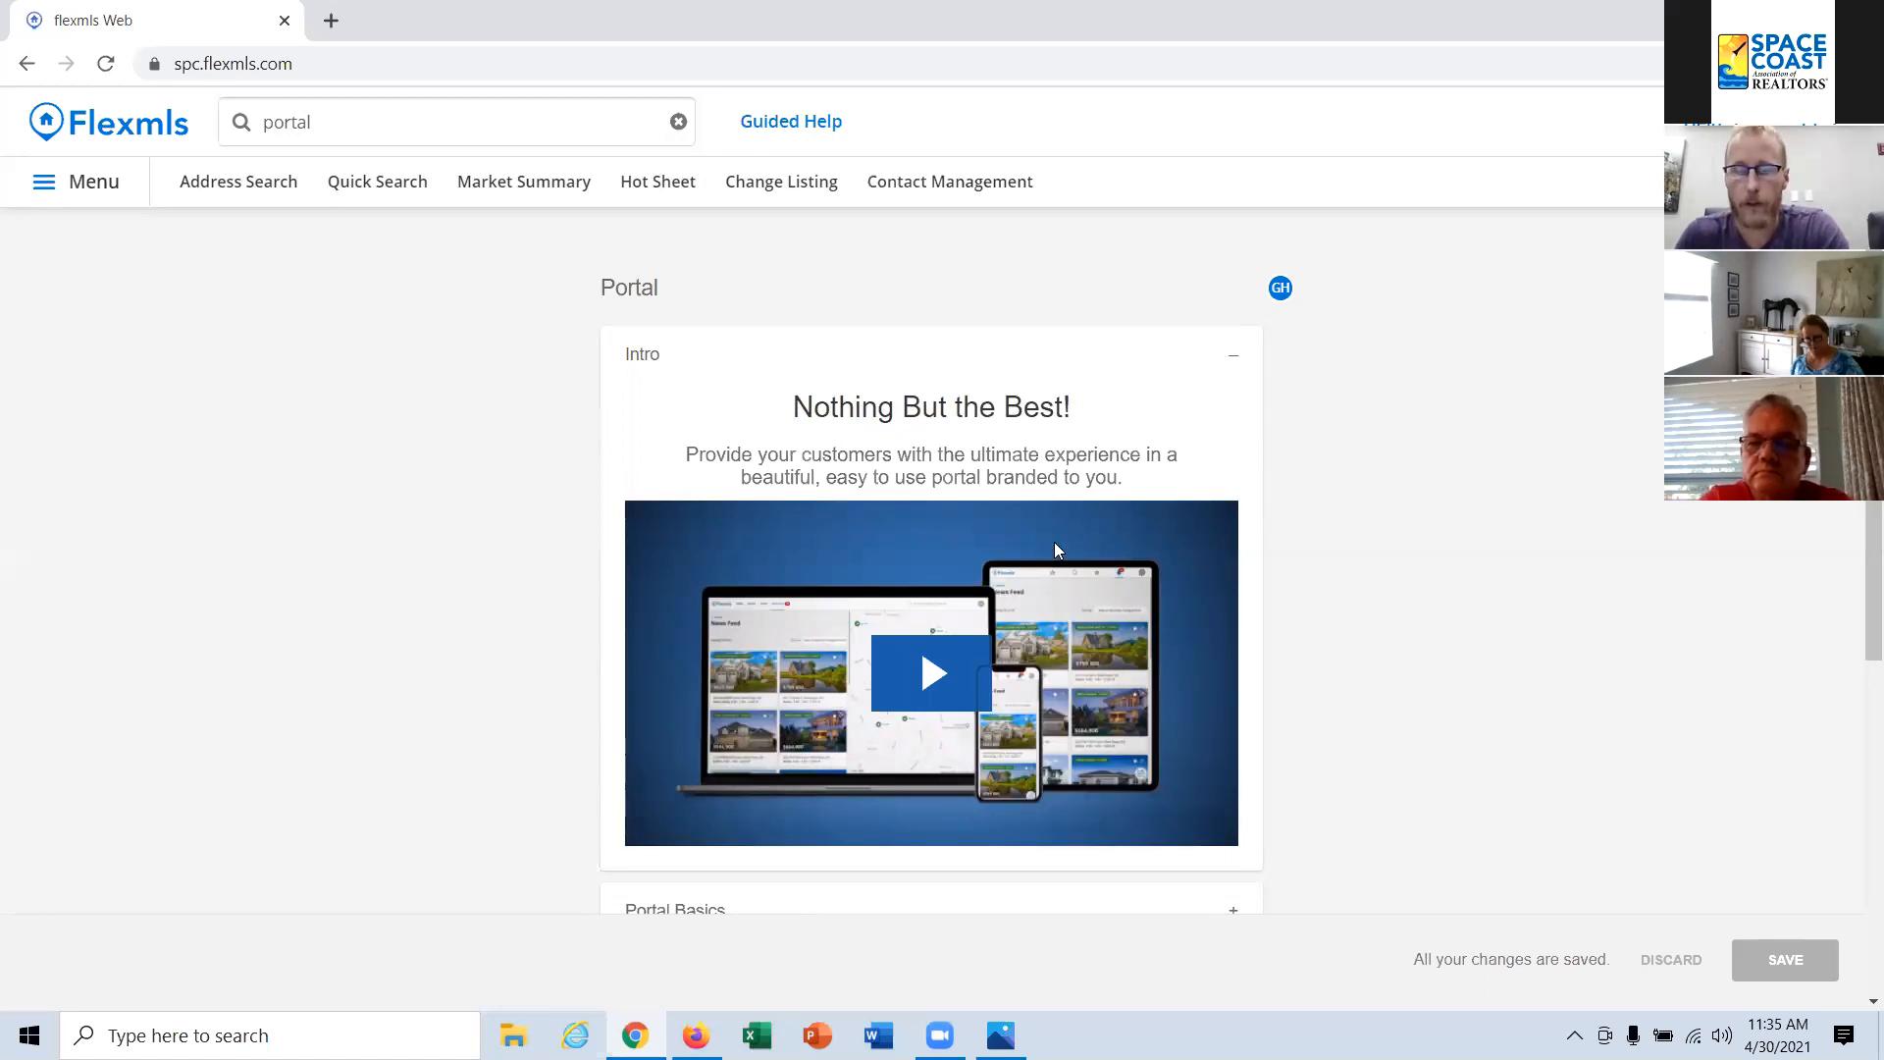
pyautogui.click(379, 122)
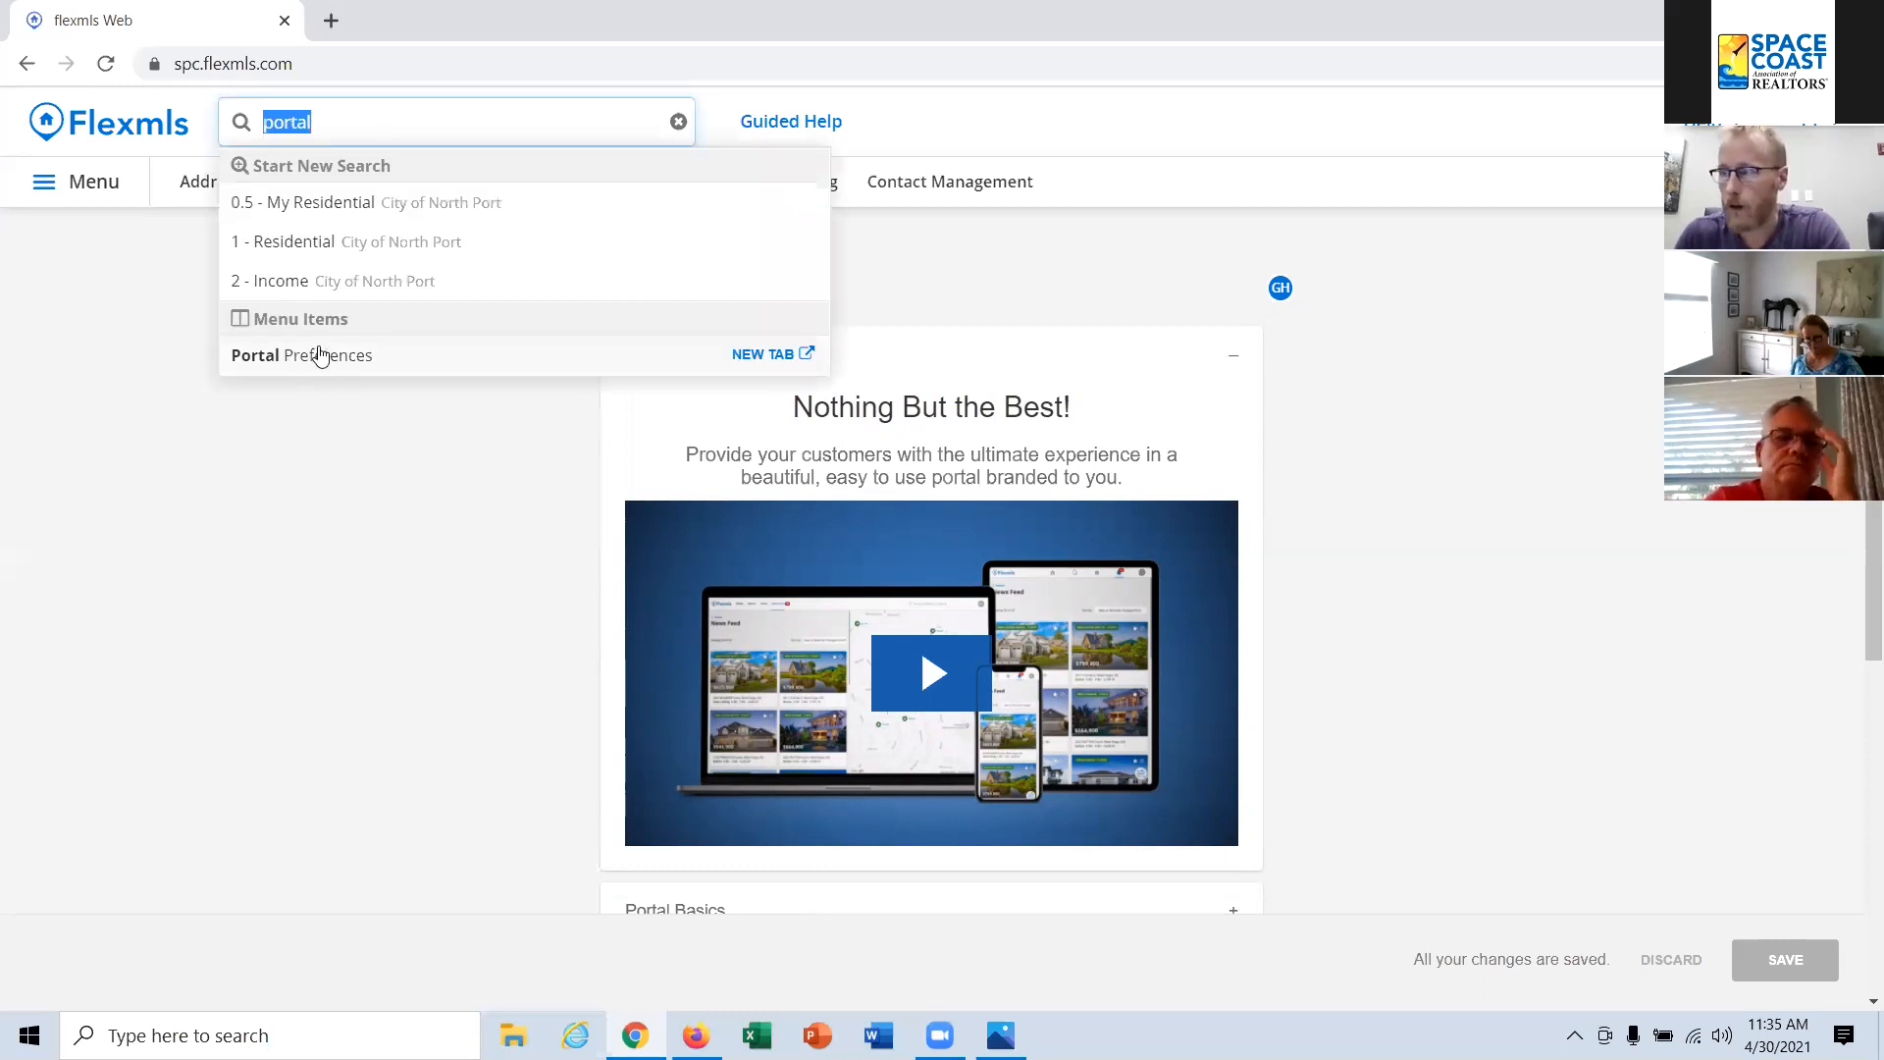
pyautogui.click(433, 559)
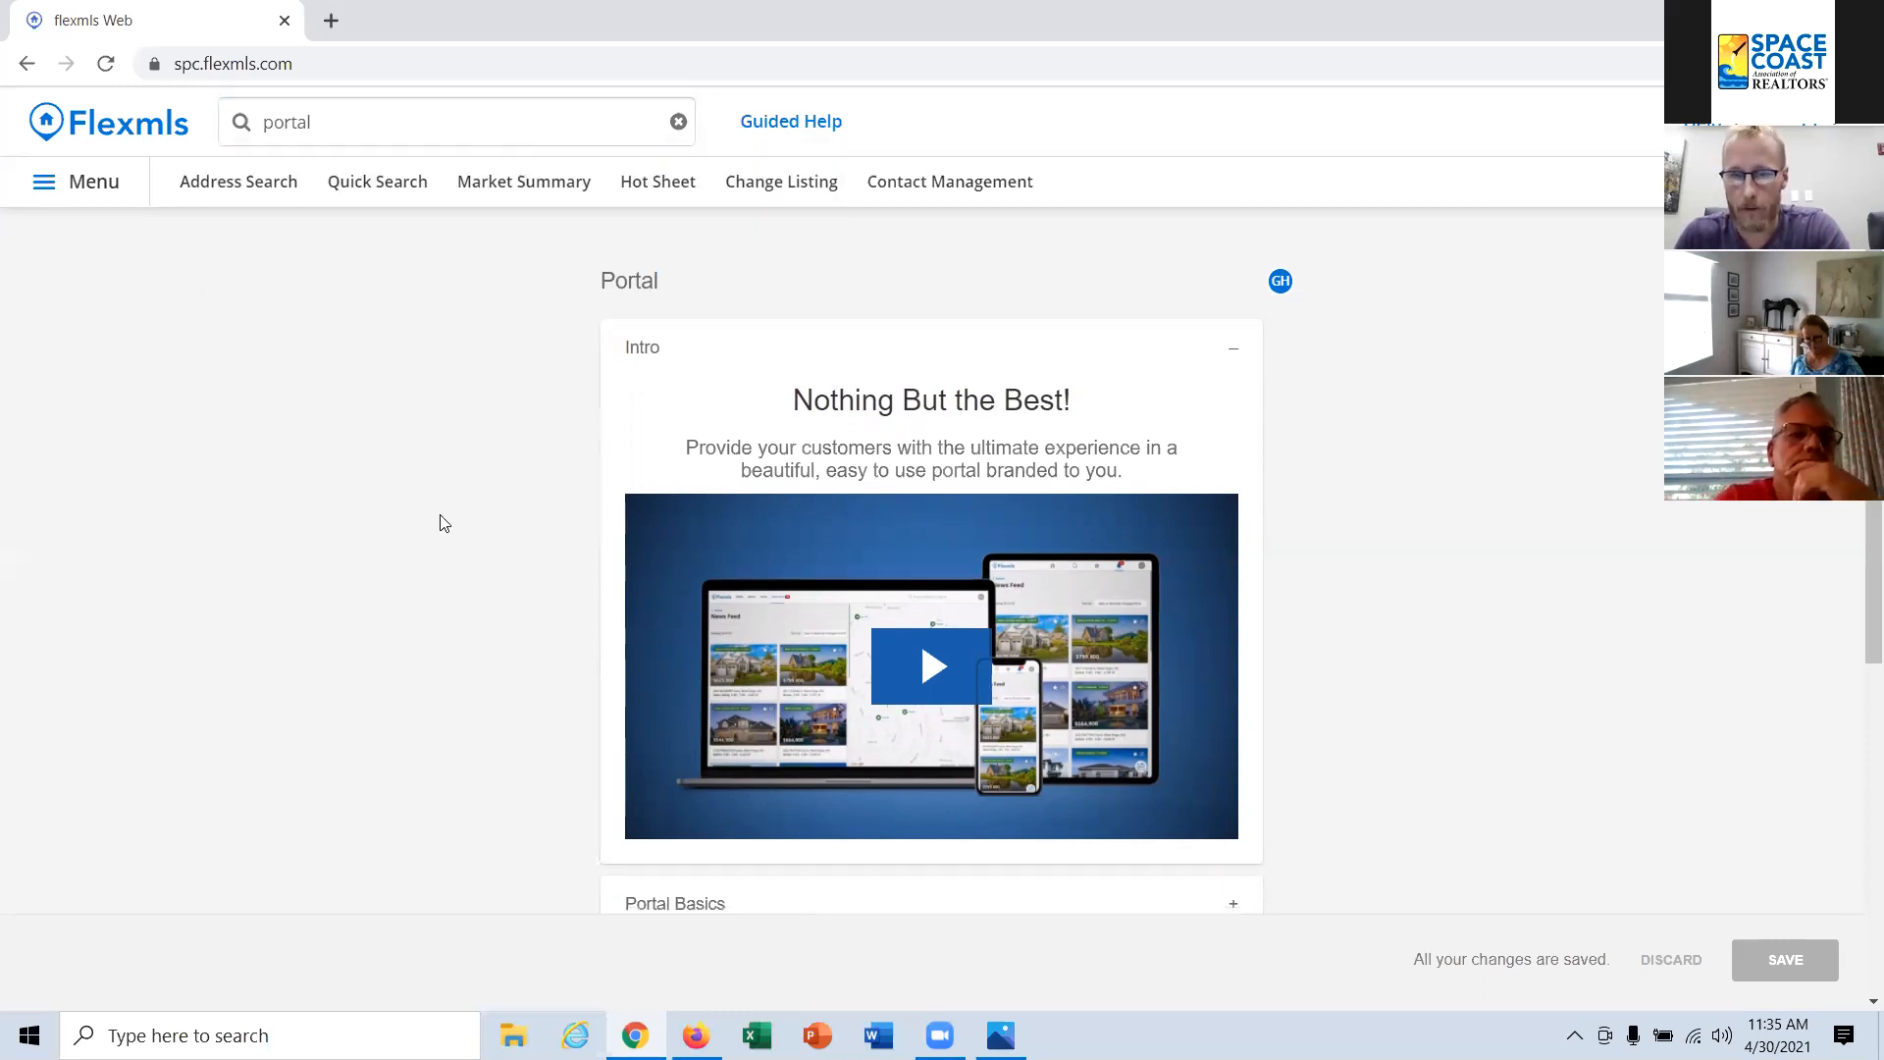
pyautogui.scroll(-3, 438, 521)
pyautogui.scroll(-1, 439, 522)
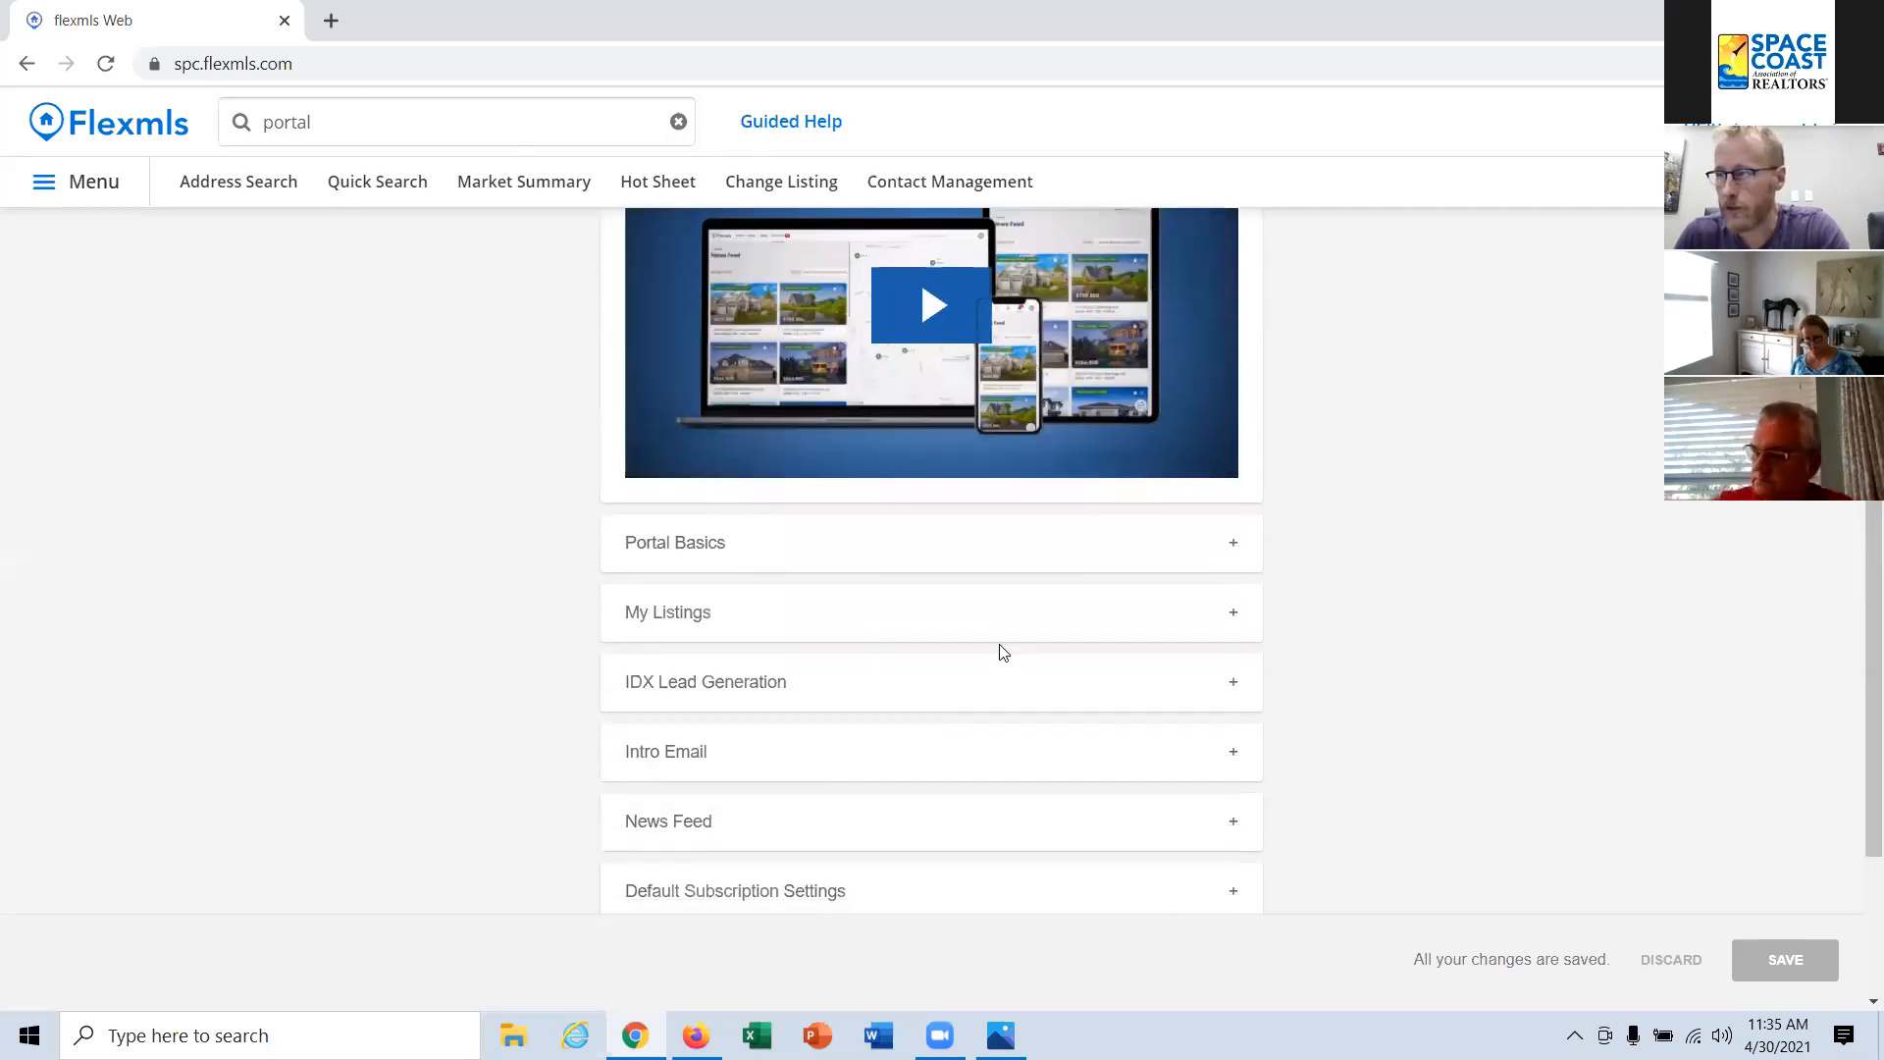
pyautogui.click(1056, 551)
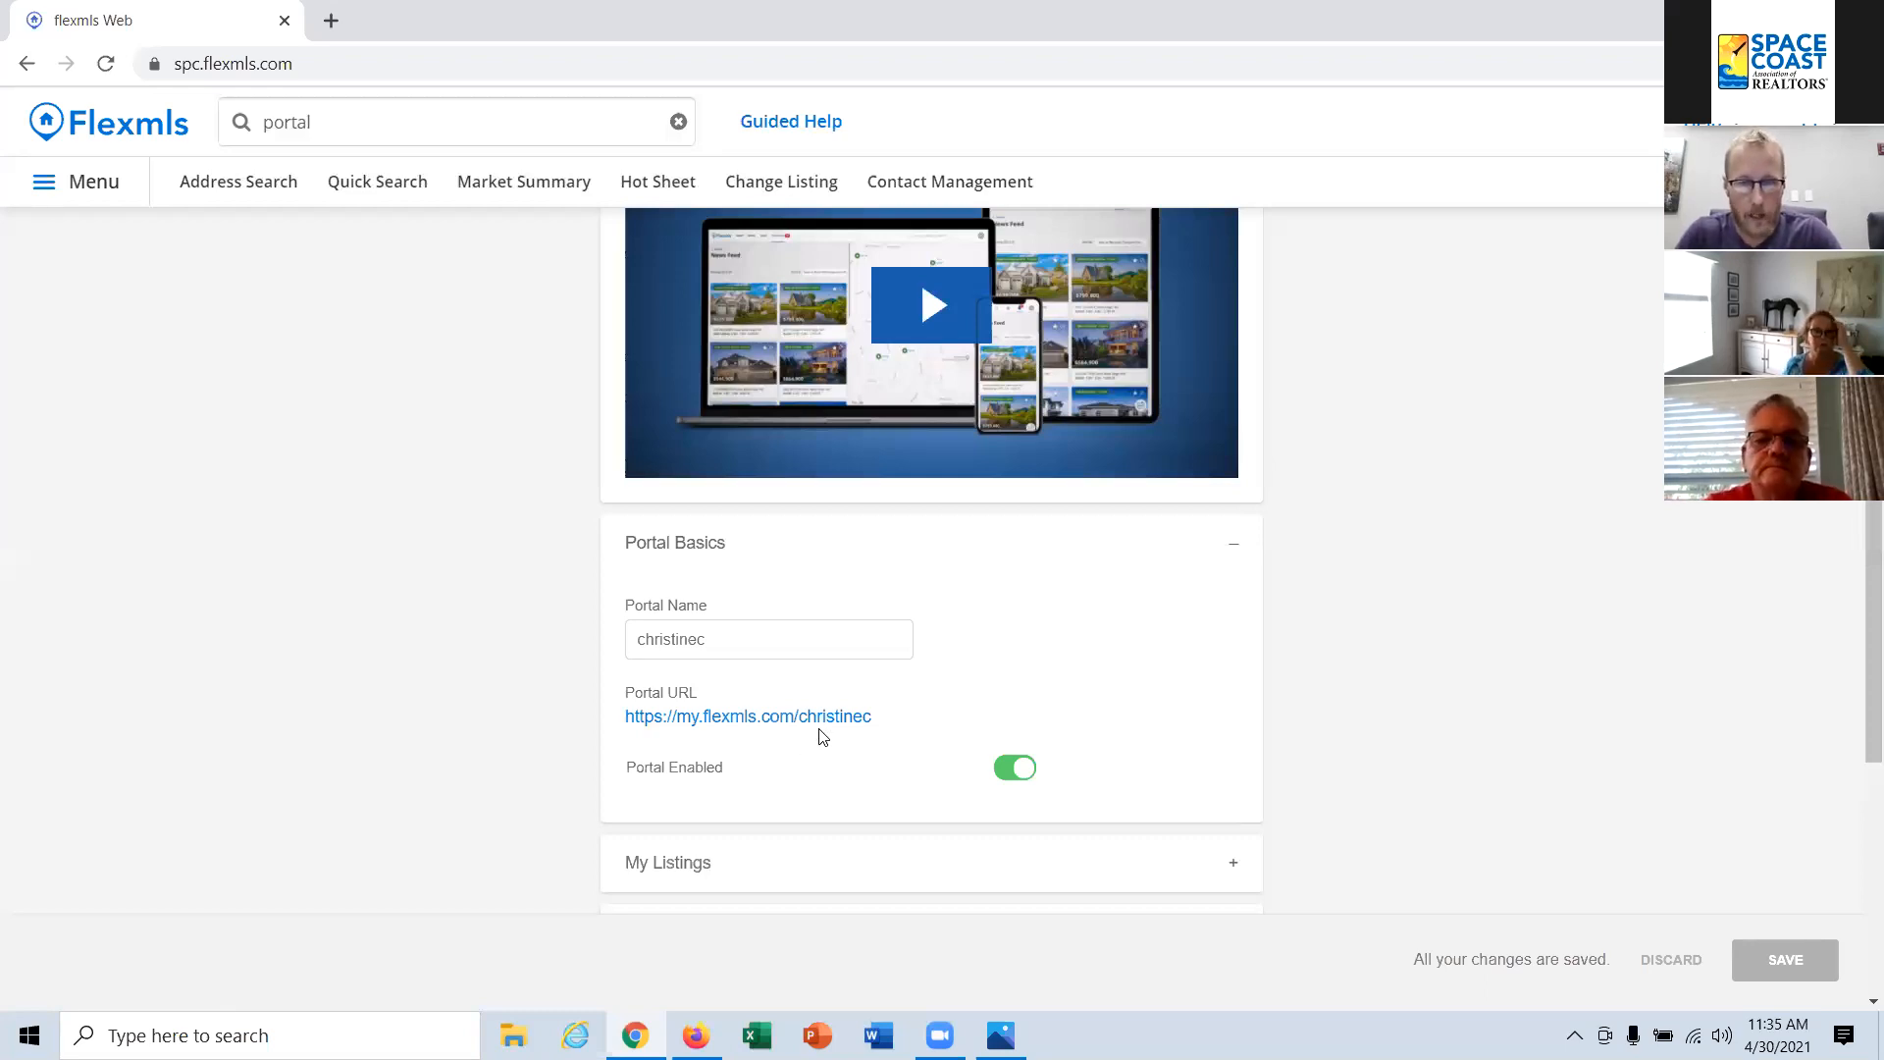
# Step: Copy the Portal URL, load it in a new browser tab to view the public portal page, and return to the preferences
pyautogui.moveTo(883, 716); pyautogui.dragTo(626, 729)
pyautogui.hotkey('ctrl', 'c')
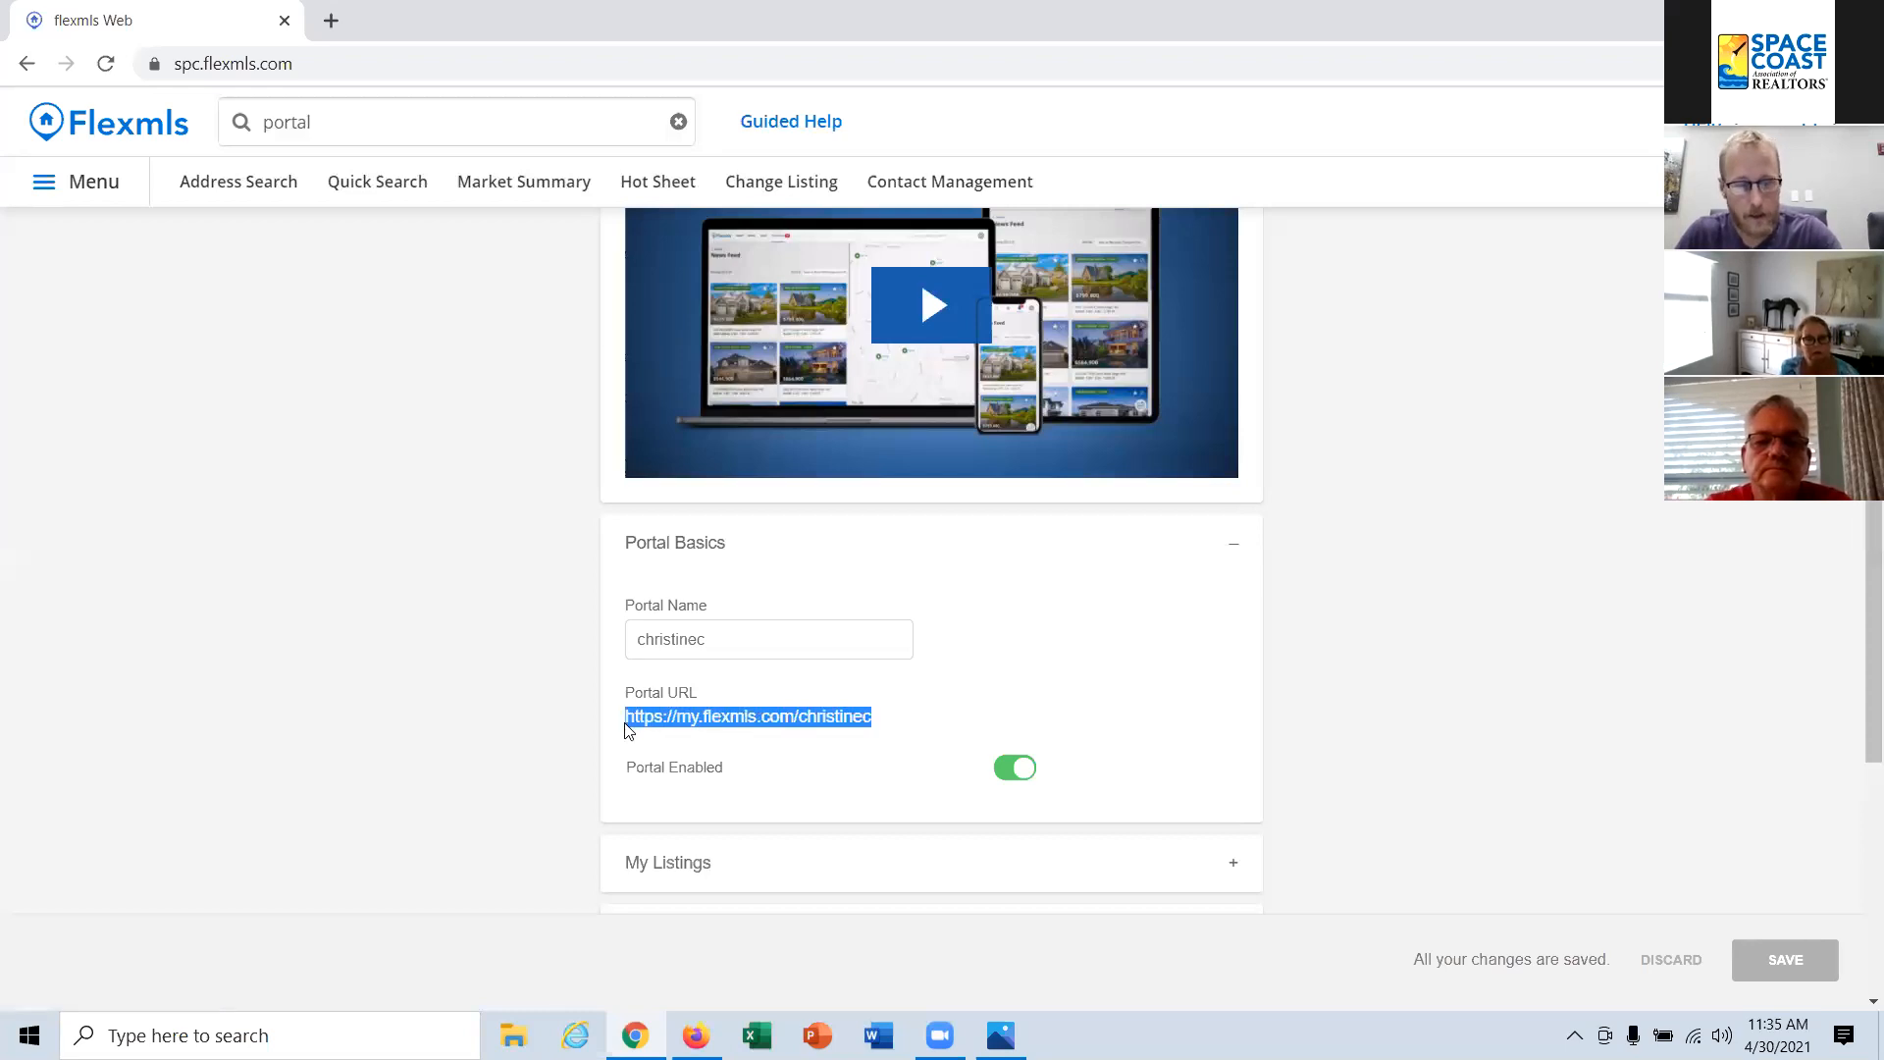
pyautogui.click(331, 21)
pyautogui.hotkey('ctrl', 'v')
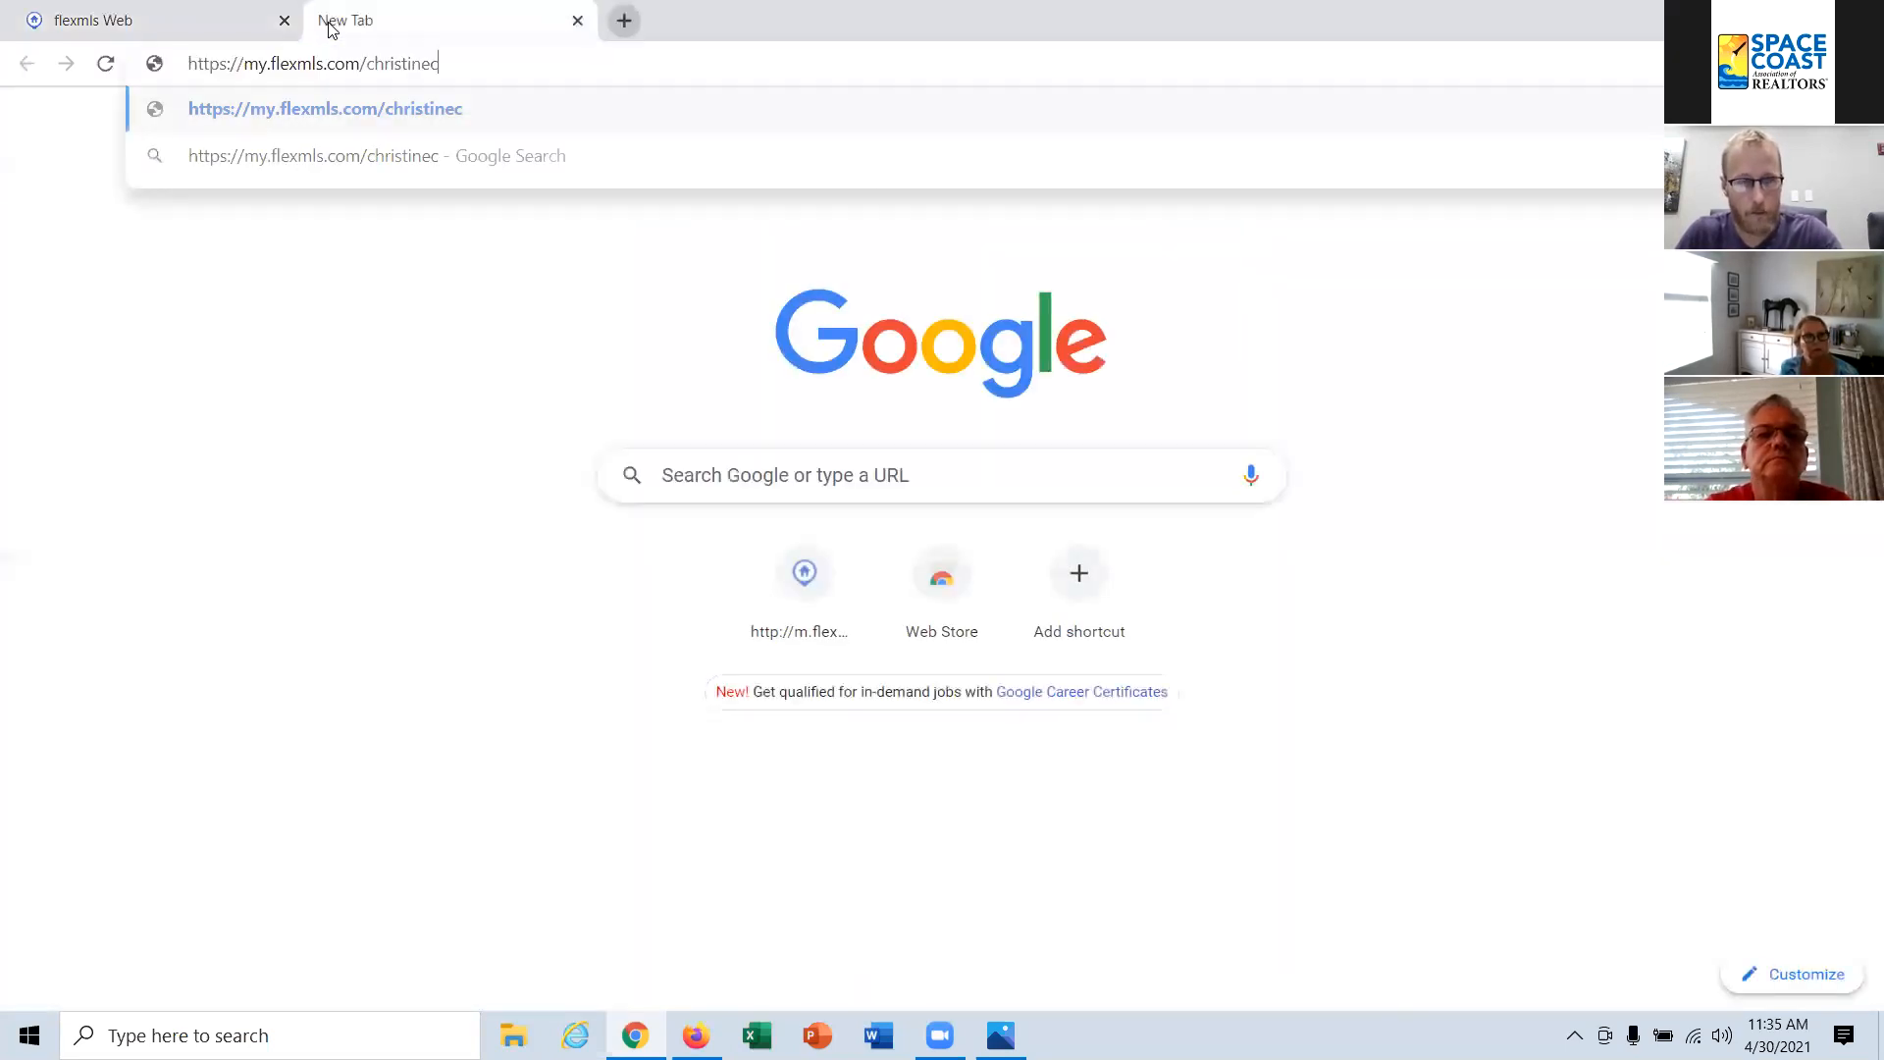
pyautogui.press('Return')
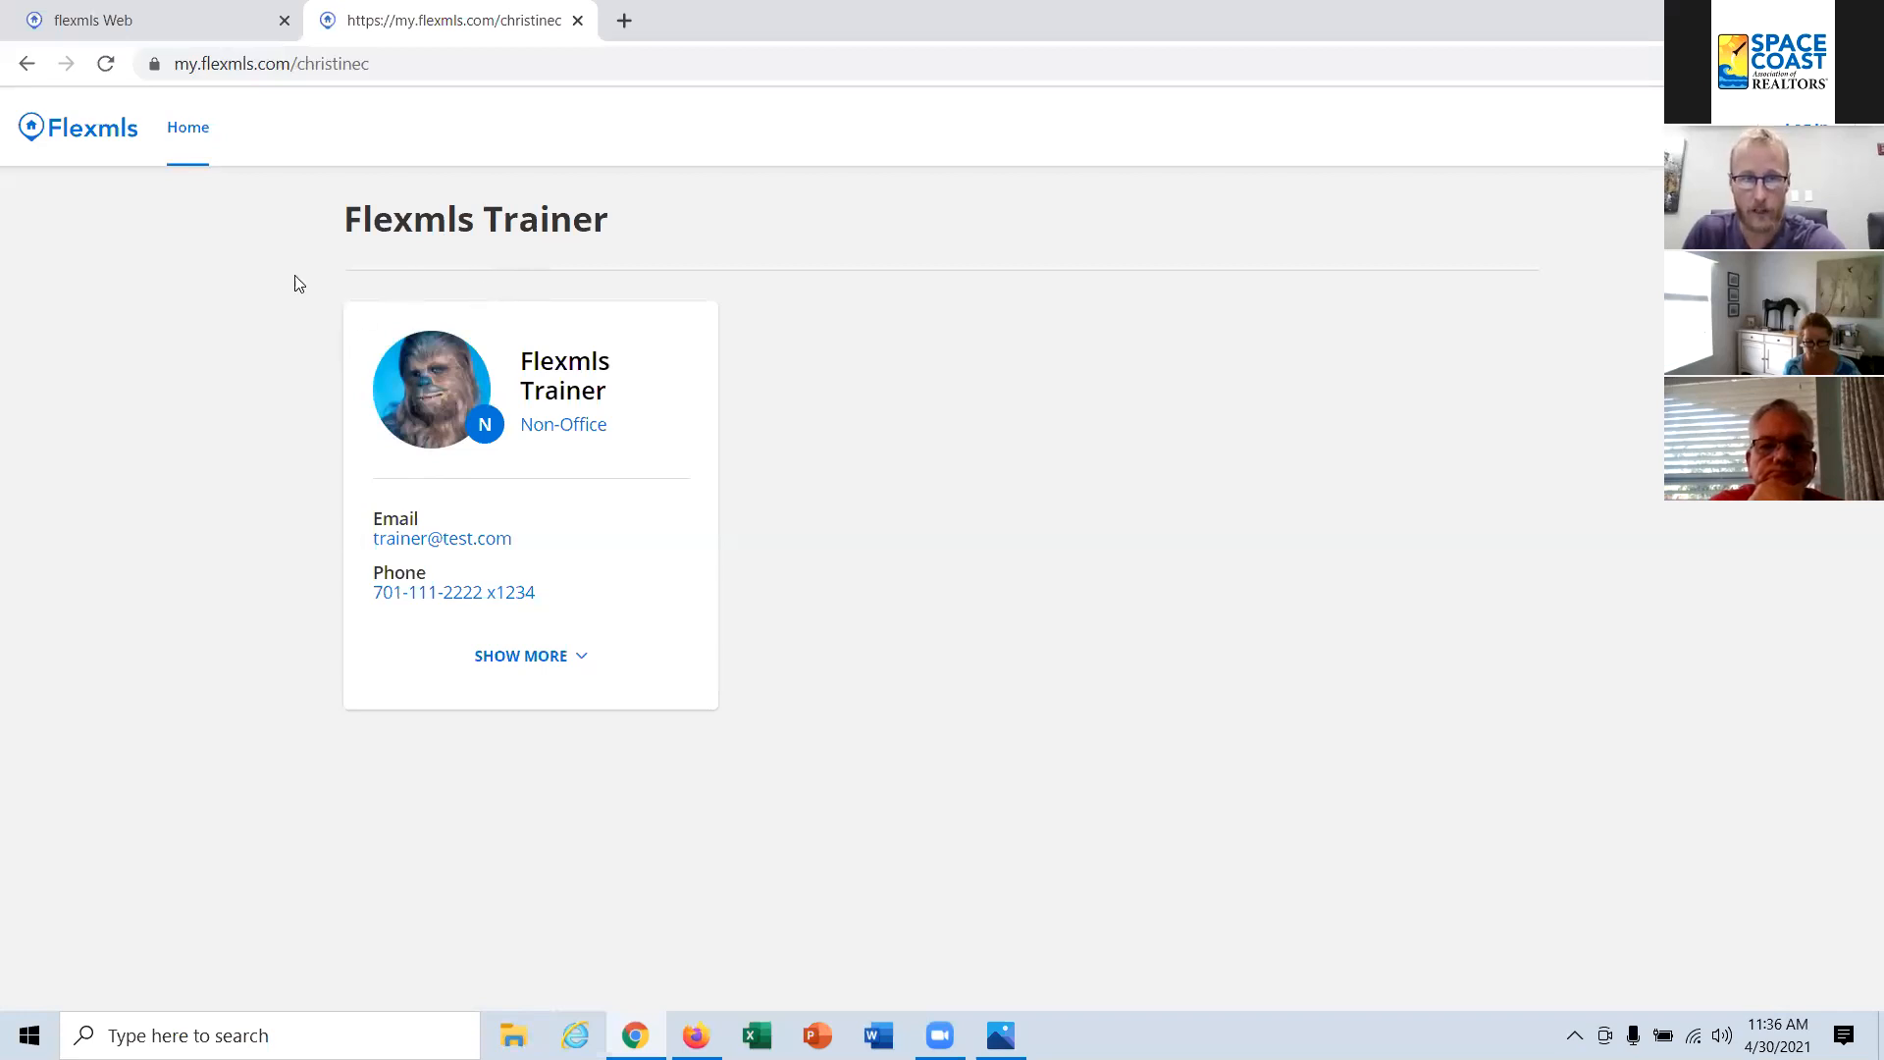
pyautogui.click(186, 21)
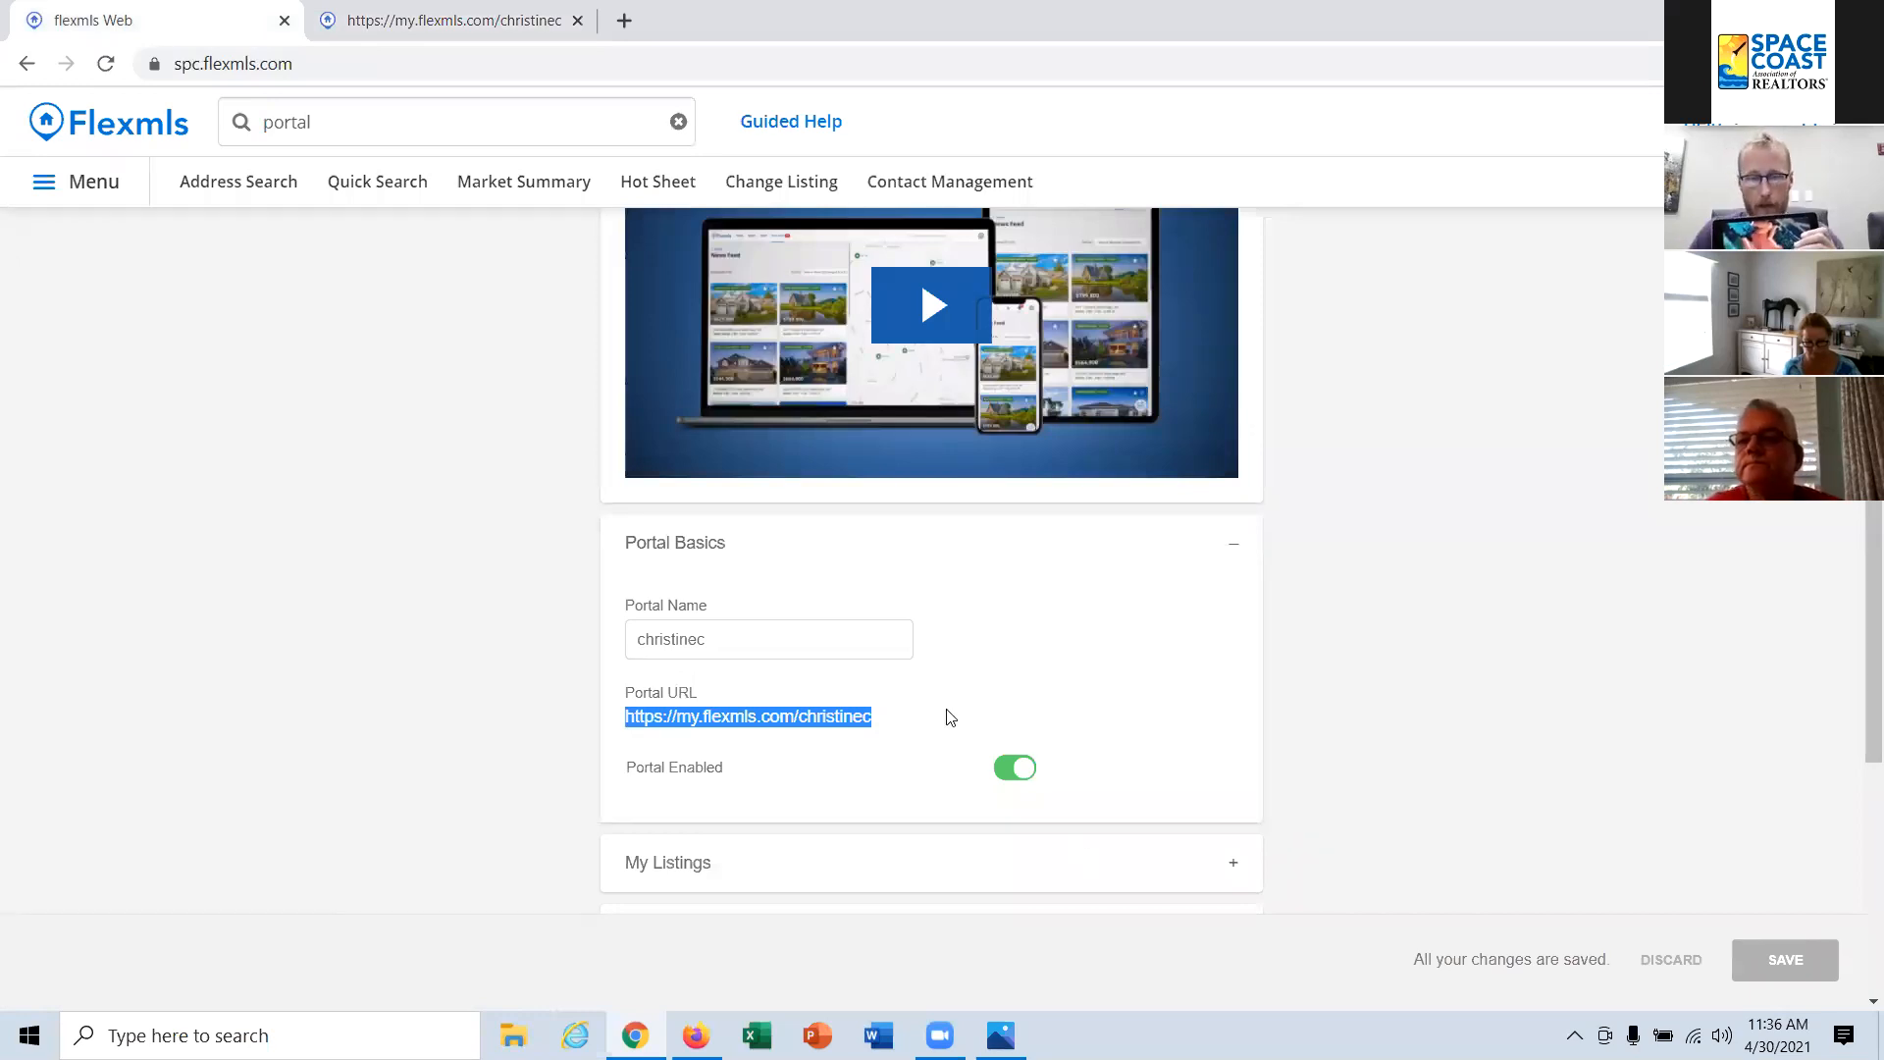
pyautogui.click(904, 722)
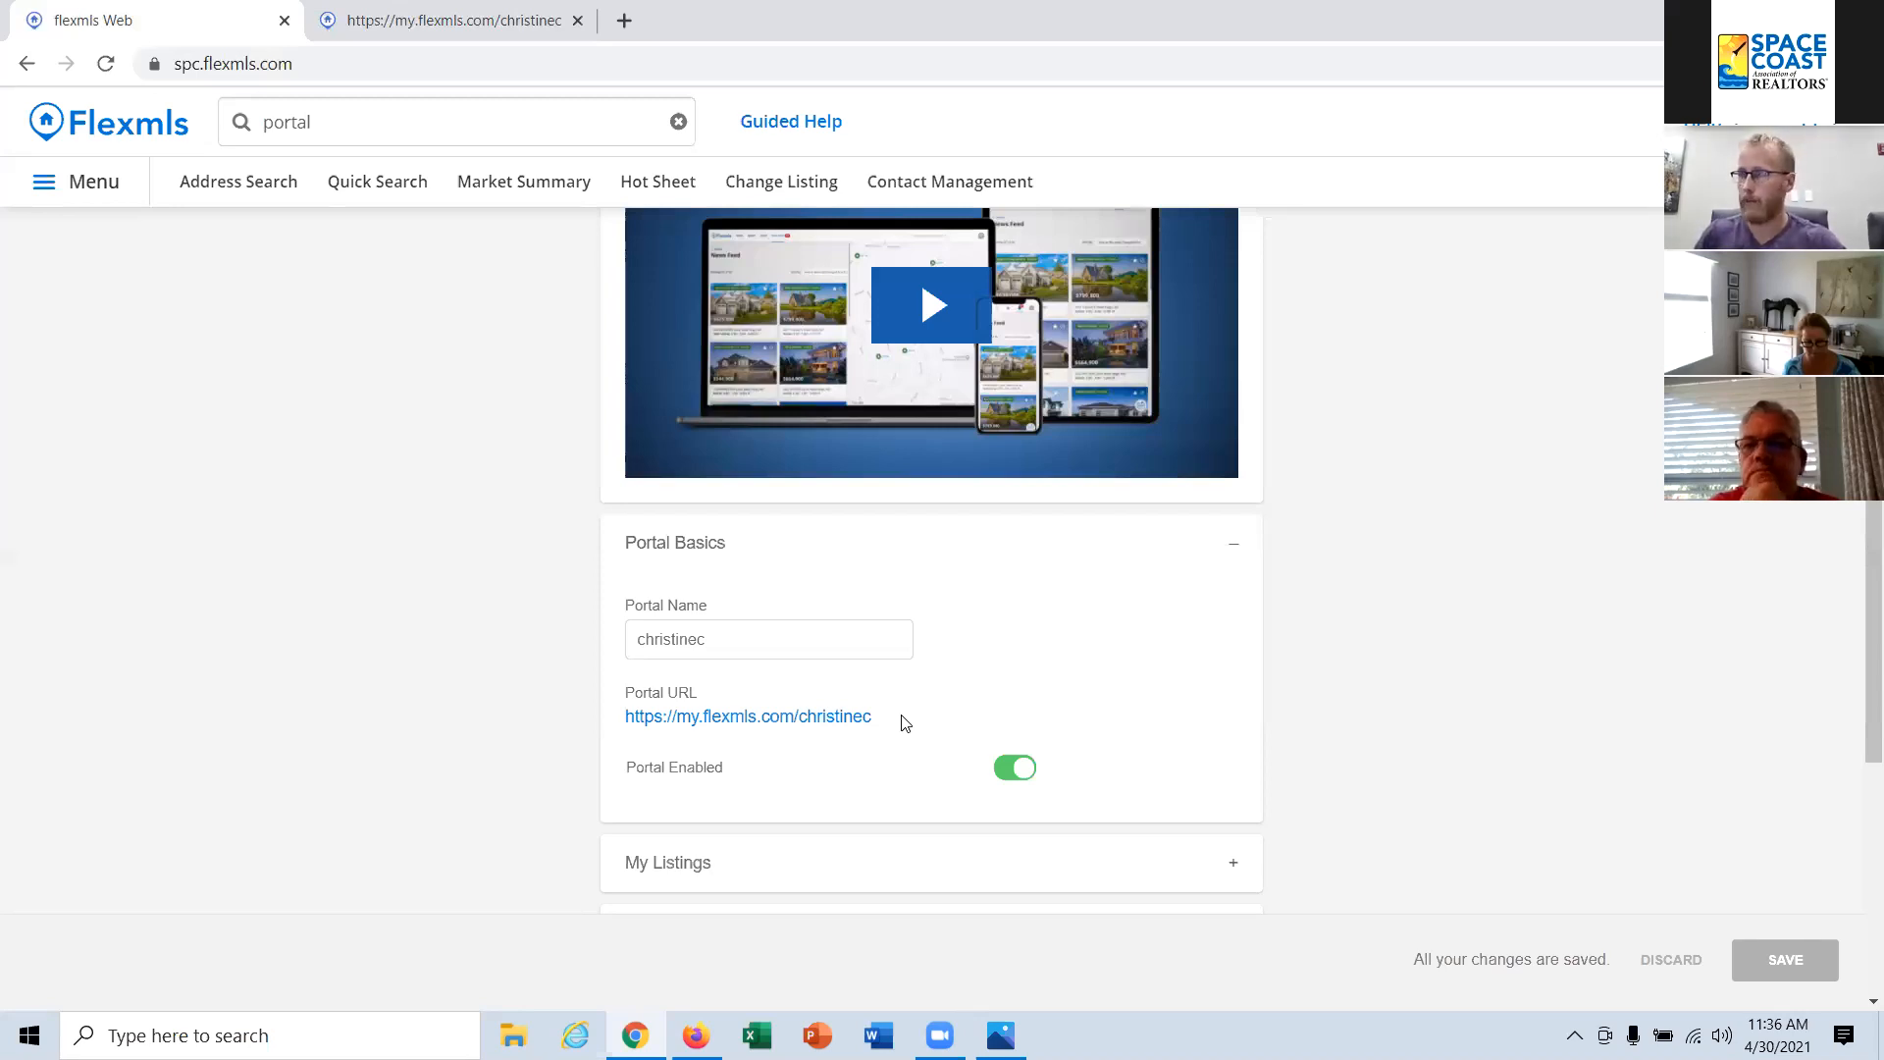
# Step: View the My Profile page with its photo and logo maintenance option, and reopen Portal Basics in Portal Preferences
pyautogui.click(1809, 122)
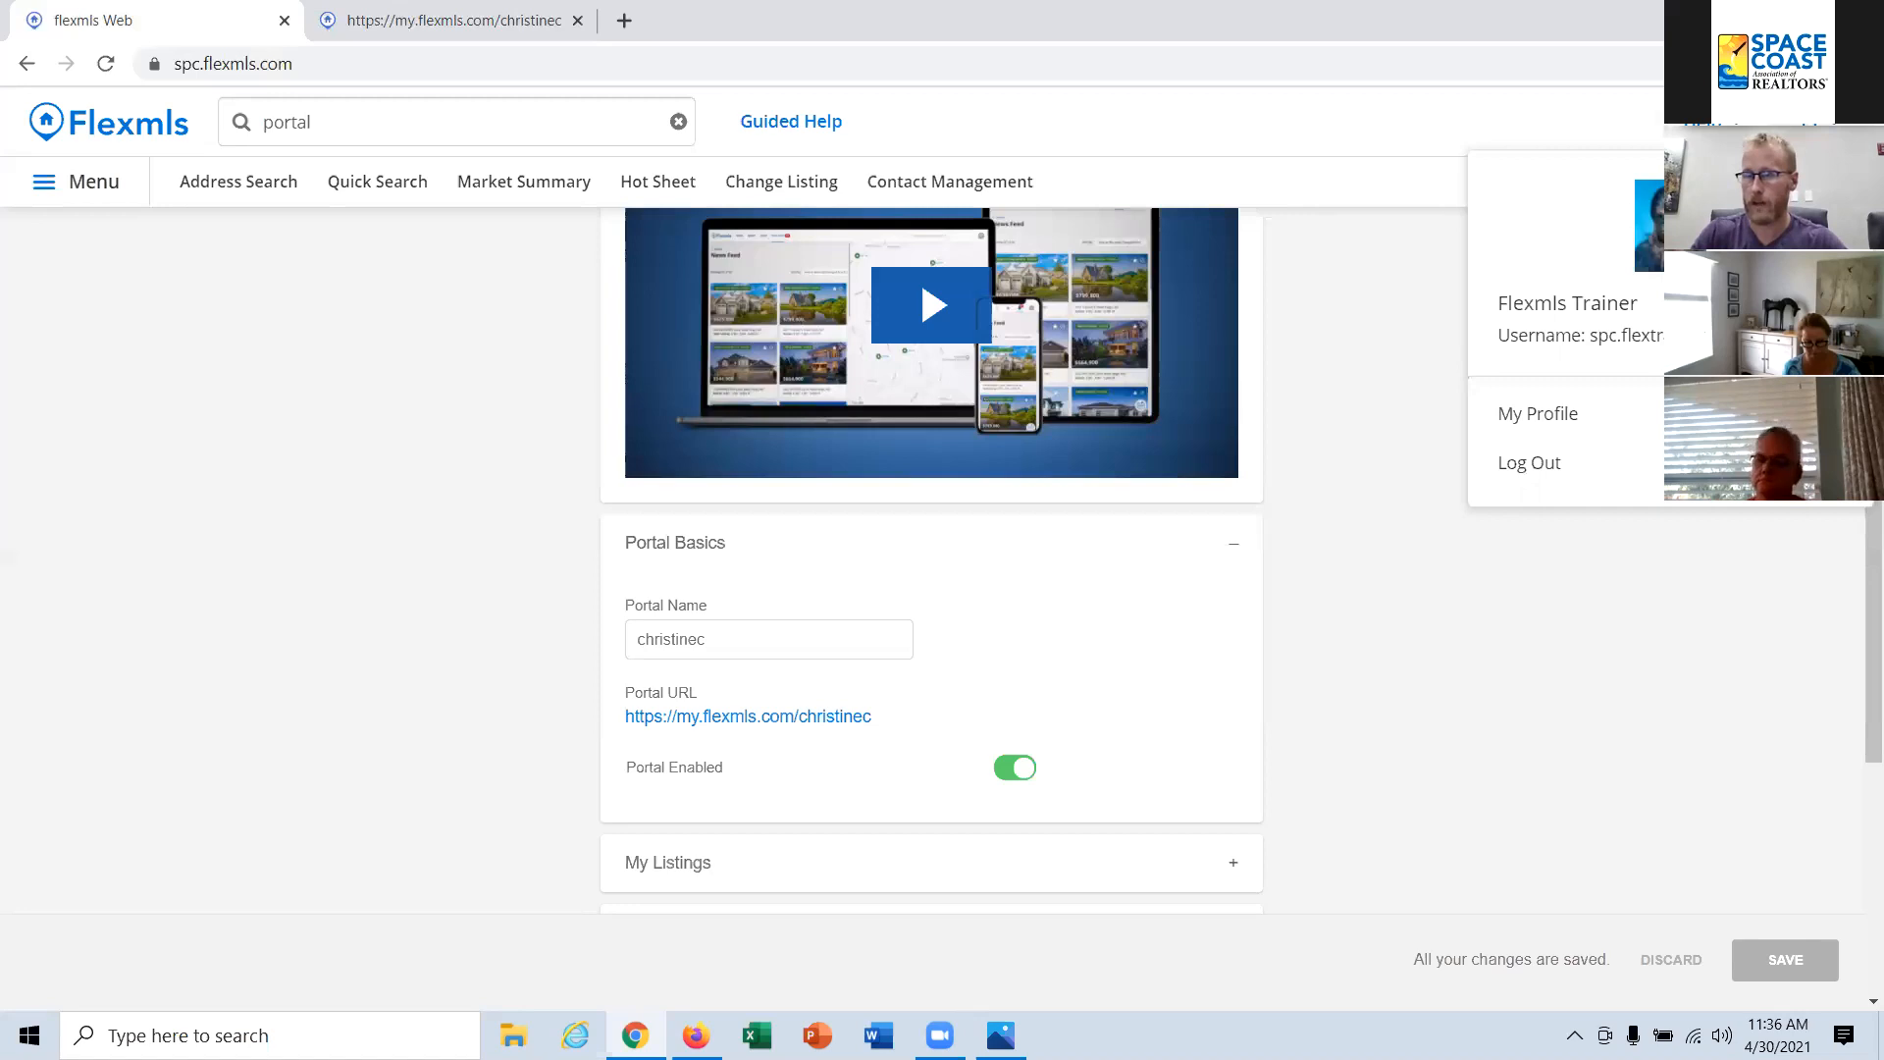
pyautogui.click(1547, 419)
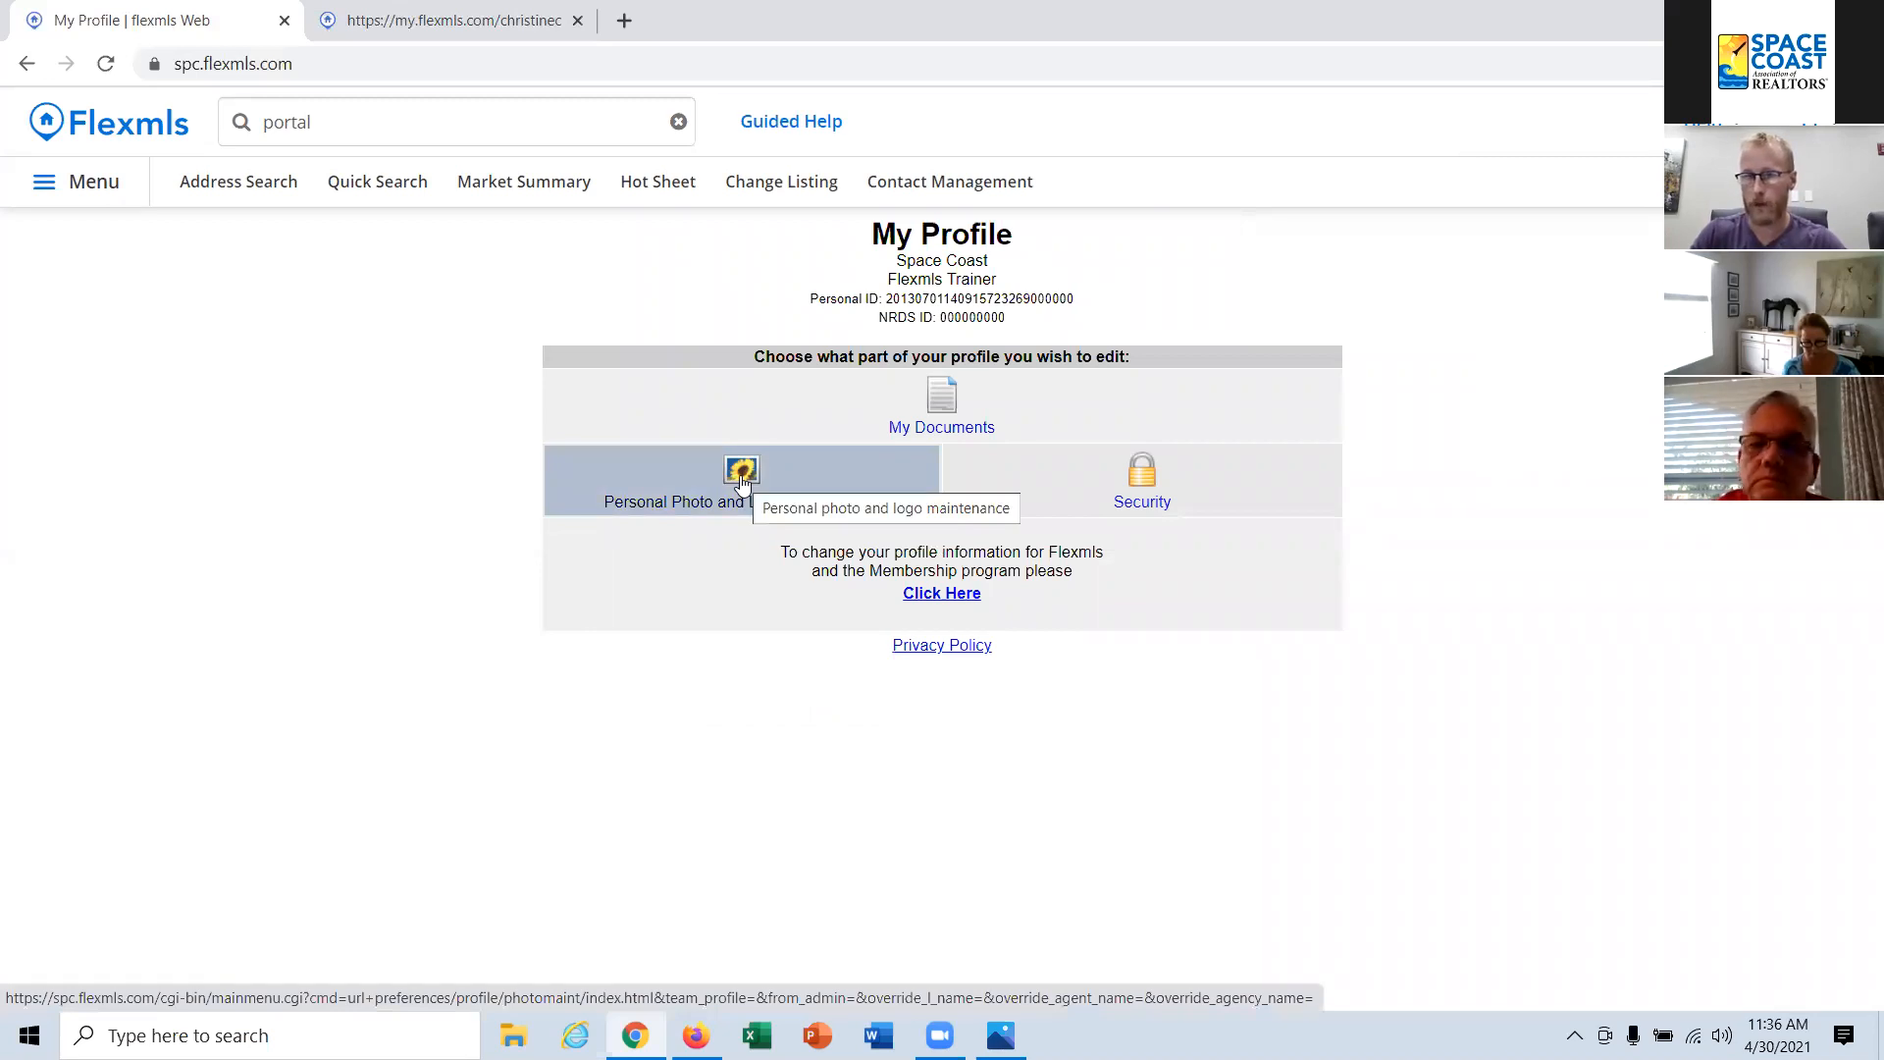
pyautogui.click(377, 127)
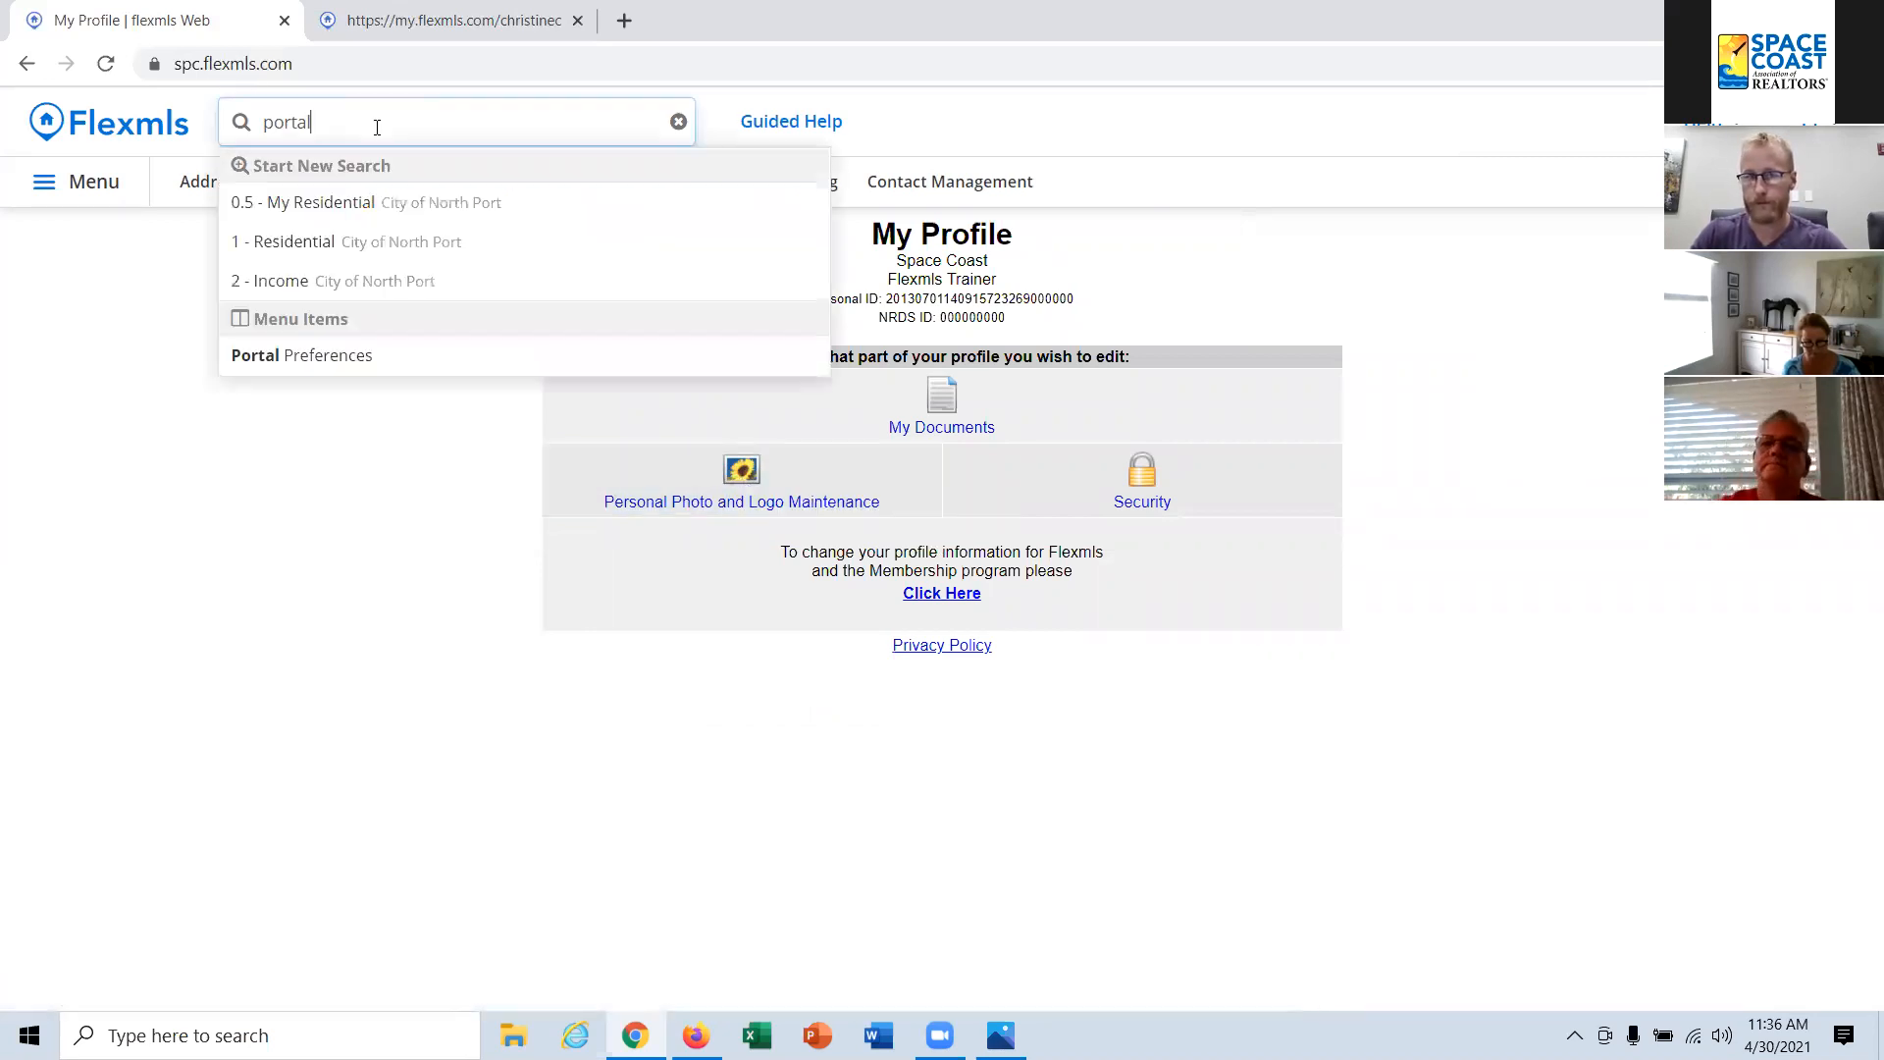
pyautogui.click(320, 356)
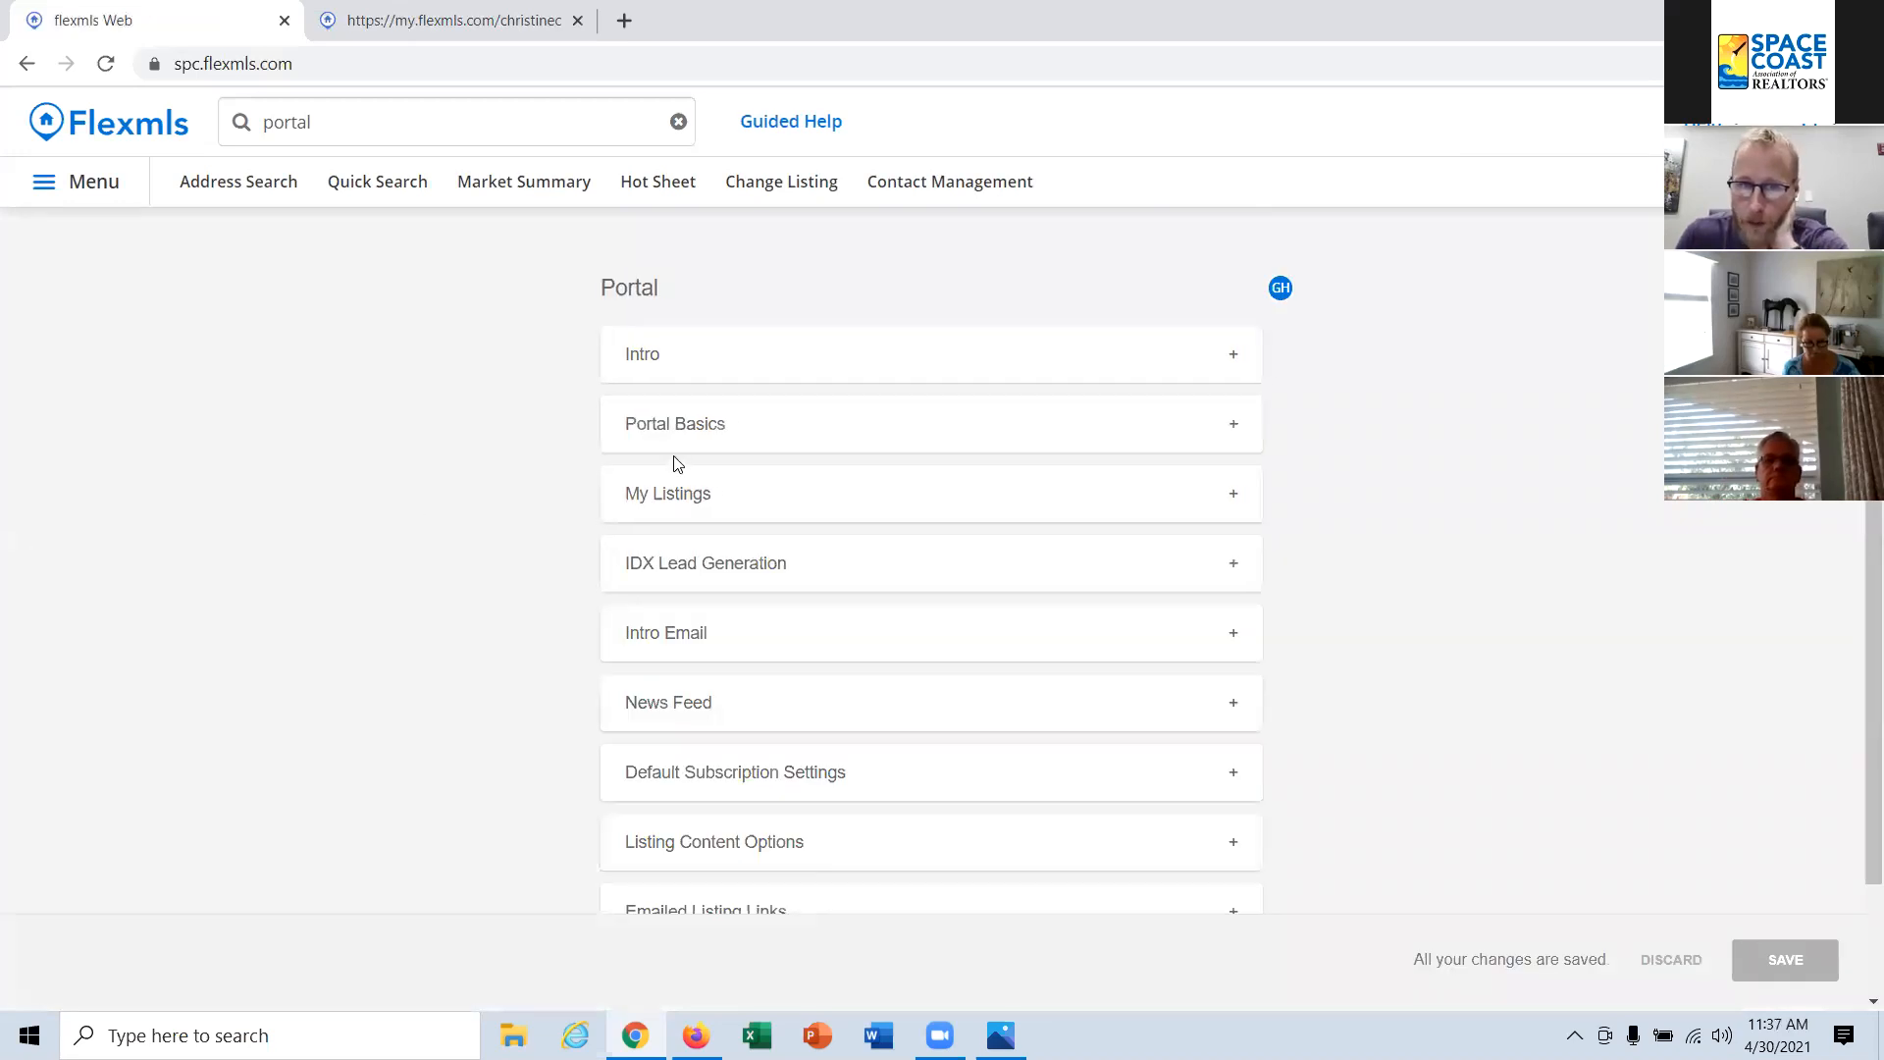
pyautogui.click(714, 433)
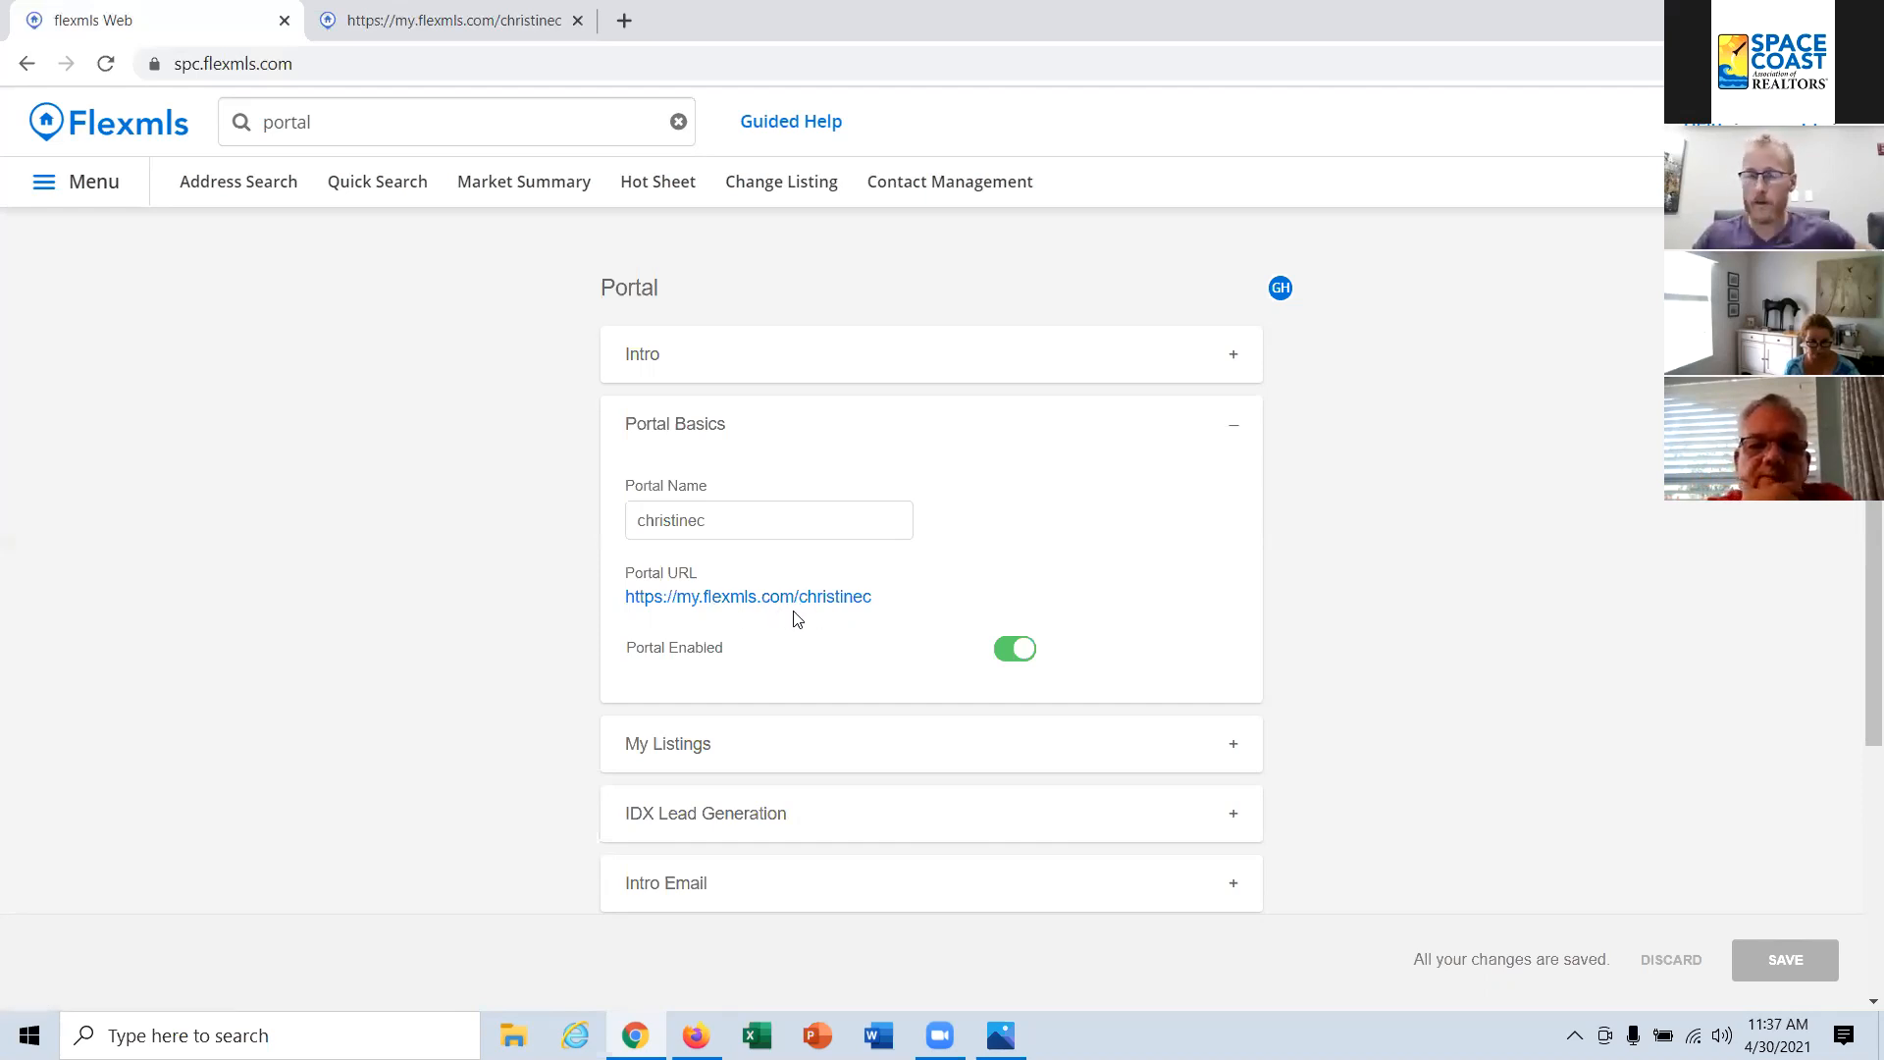
# Step: Switch the Portal Enabled setting off and back on
pyautogui.click(1021, 654)
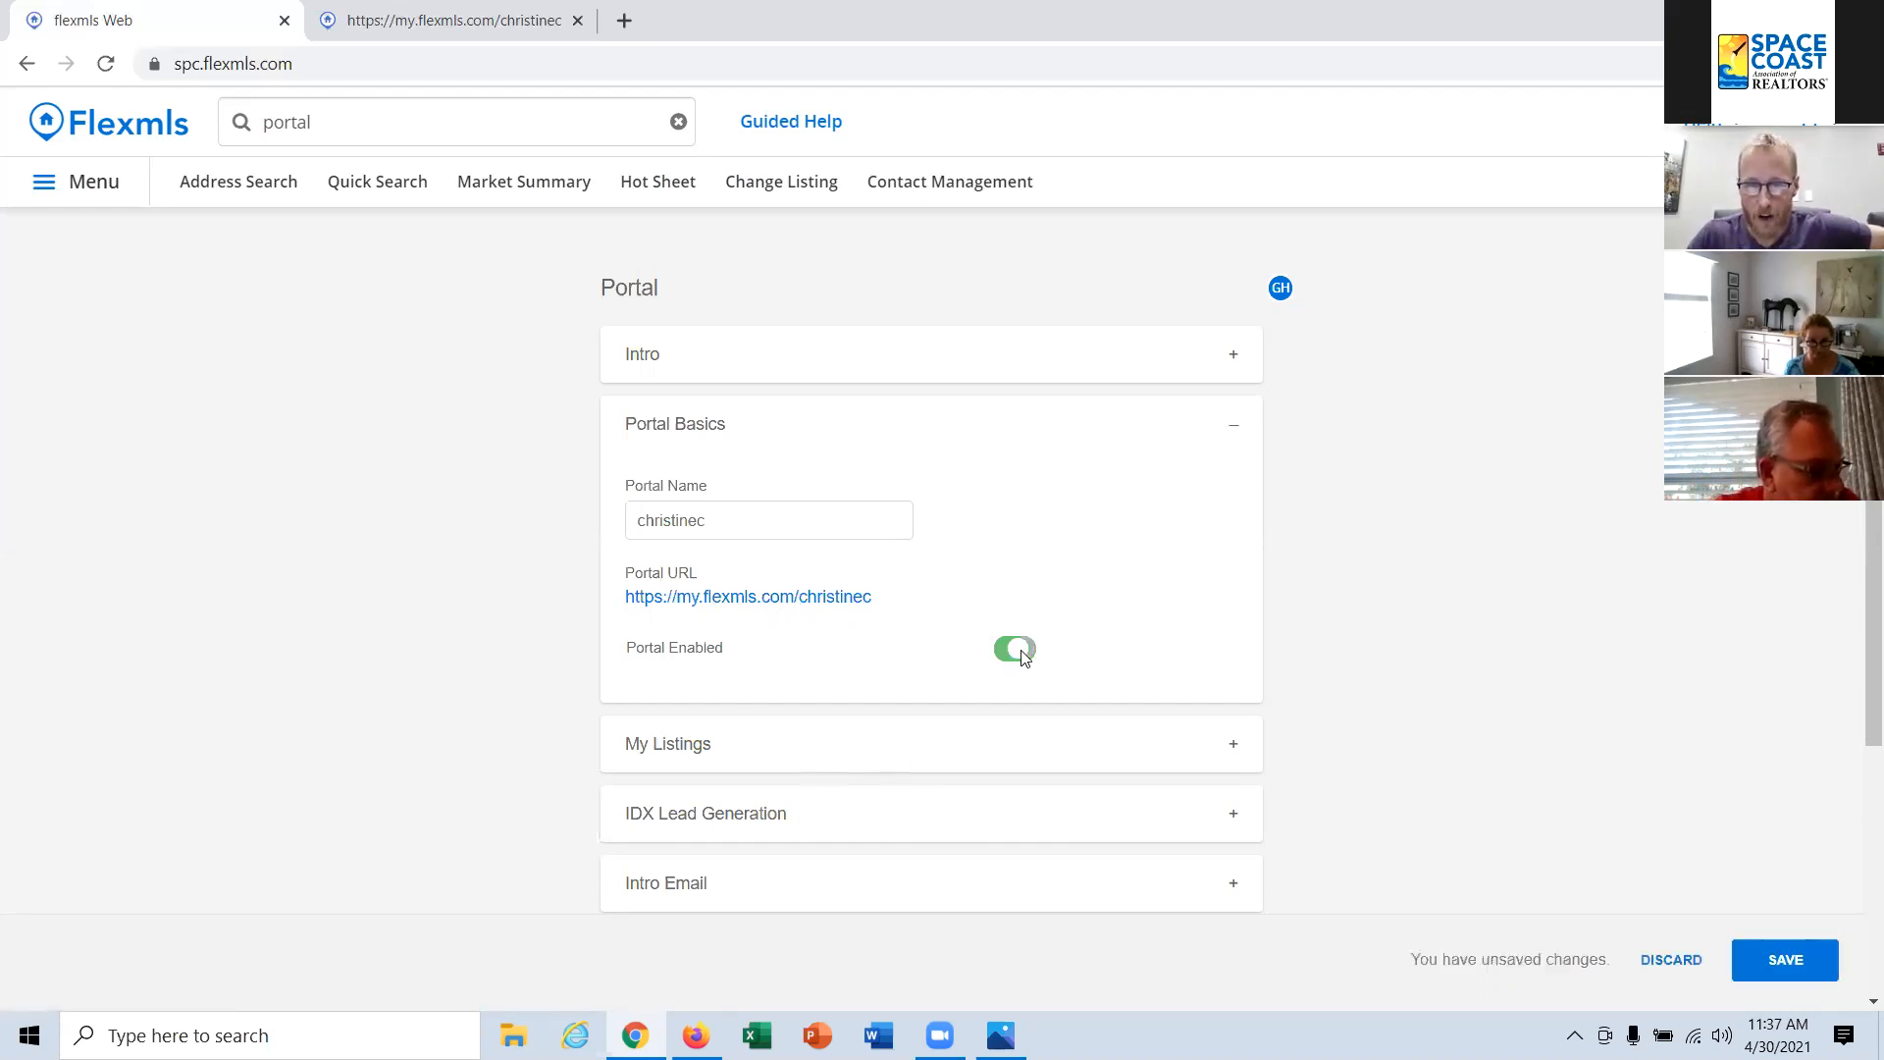
pyautogui.click(1021, 654)
pyautogui.click(1009, 649)
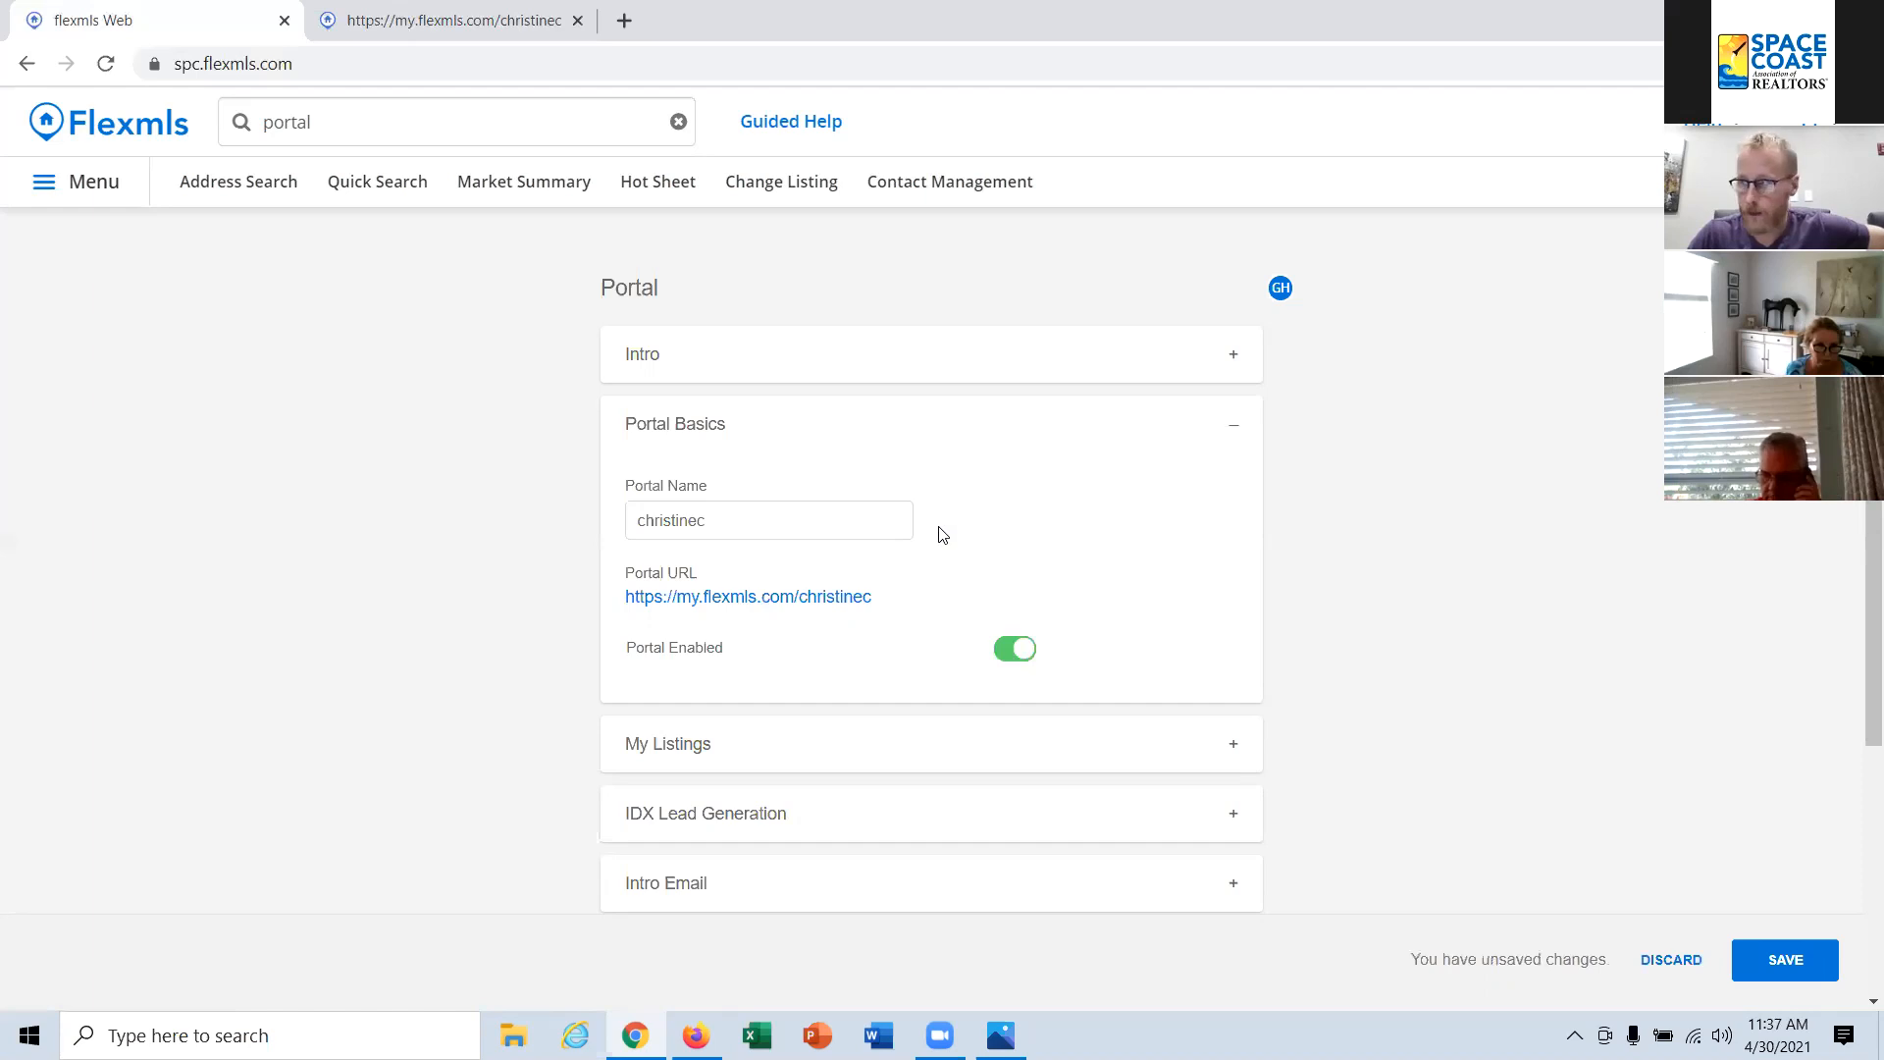
# Step: Expand My Listings and switch Show On Home Page for Active listings on and back off
pyautogui.scroll(-1, 942, 535)
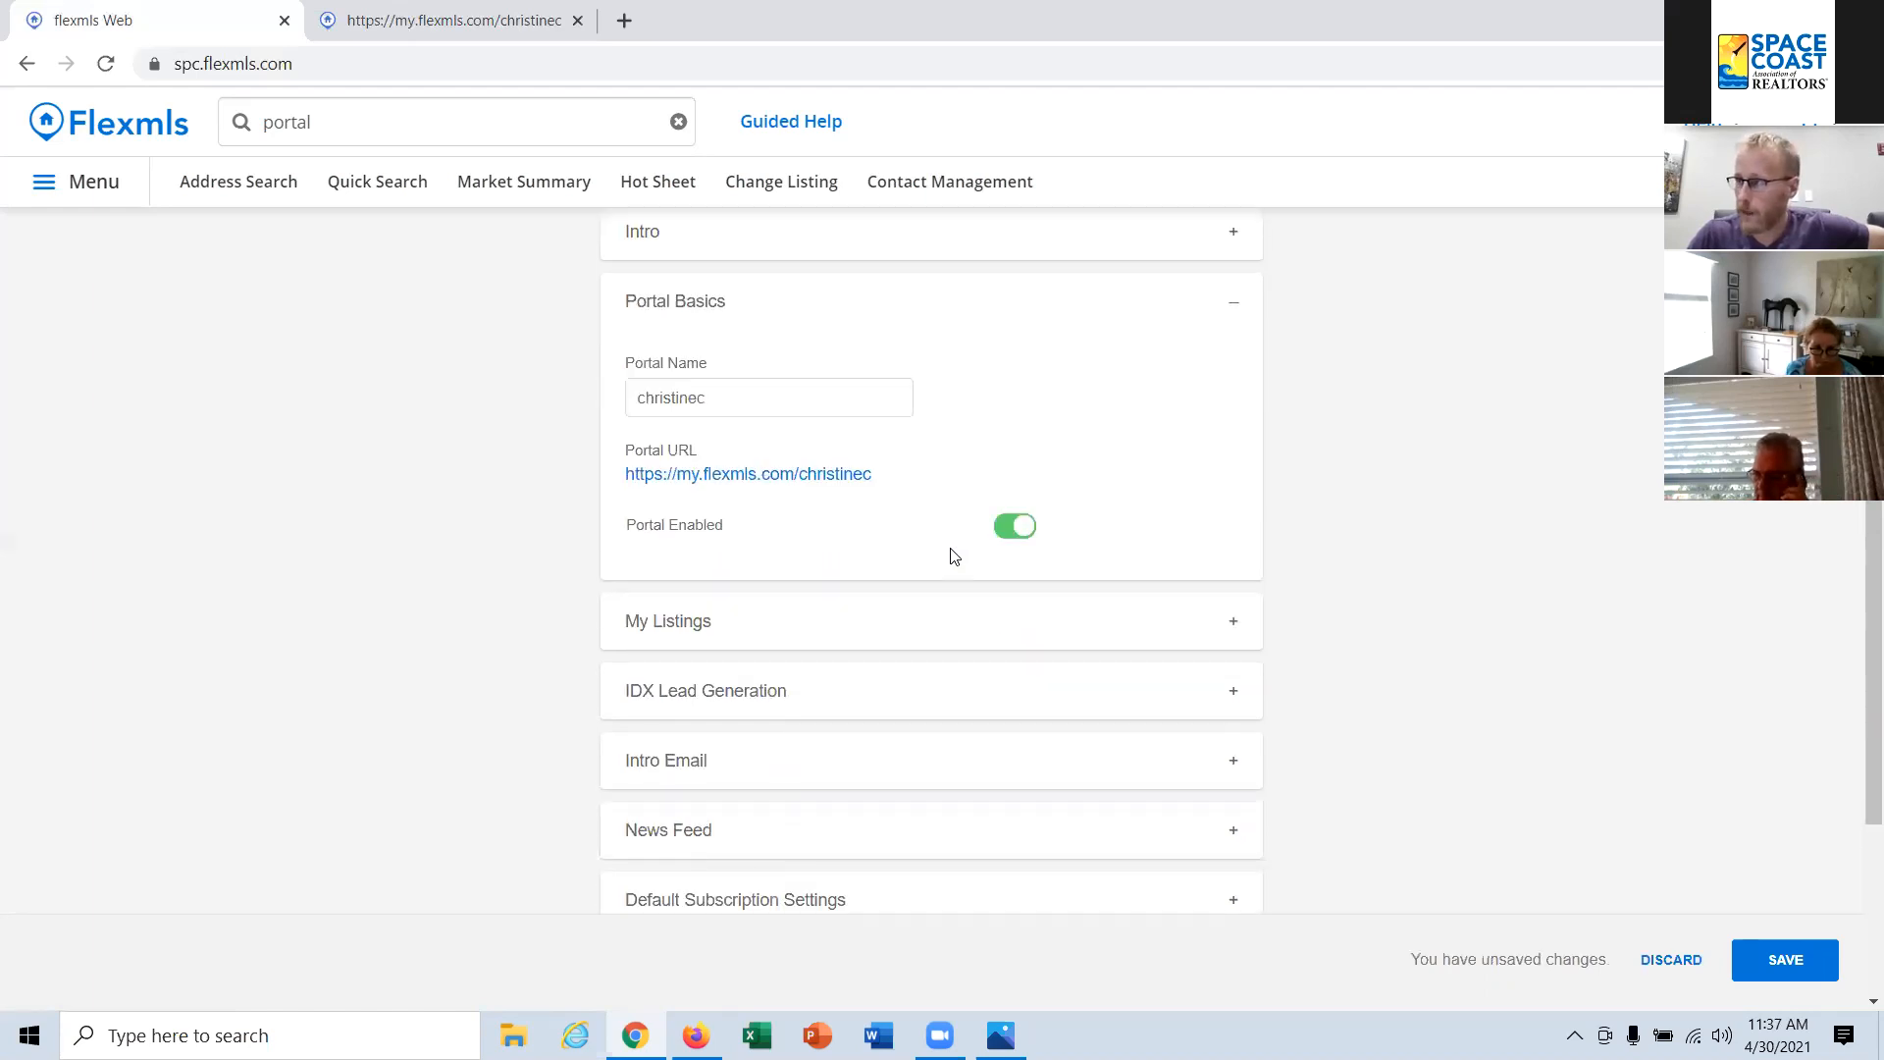
pyautogui.click(768, 631)
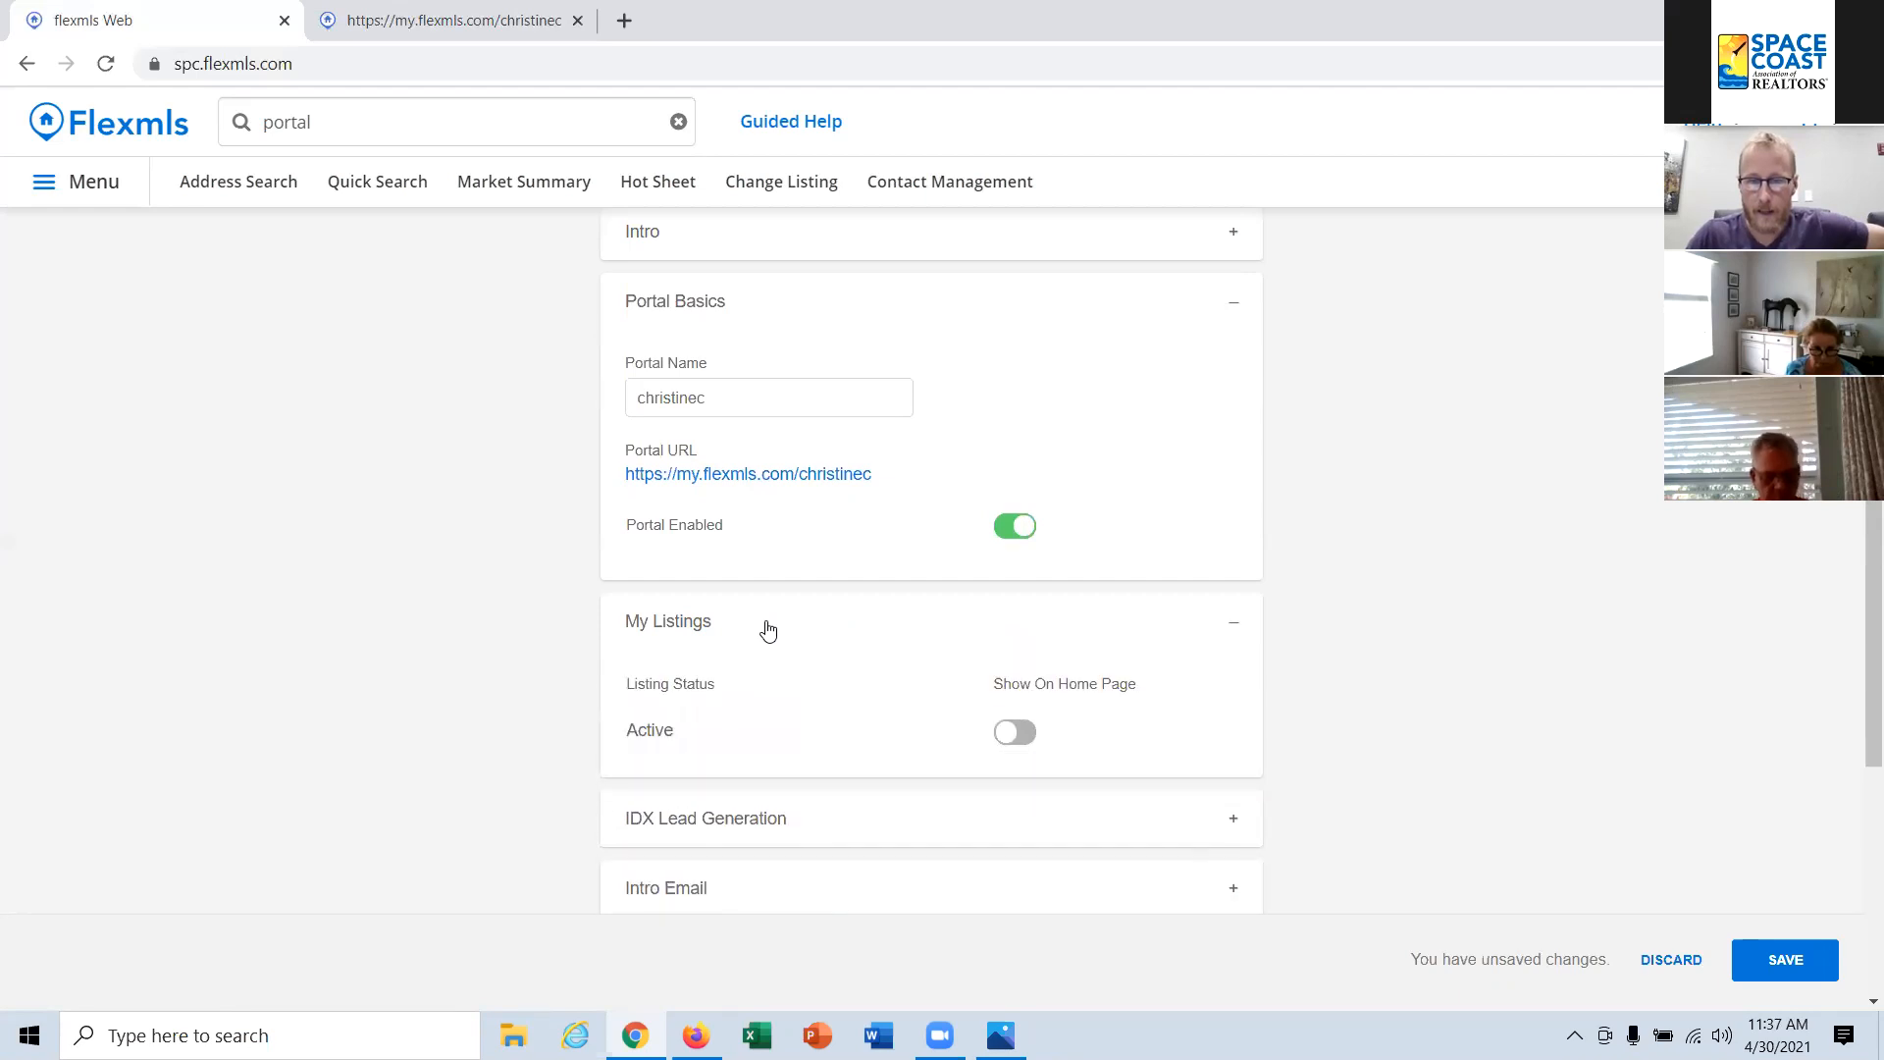
pyautogui.click(1026, 738)
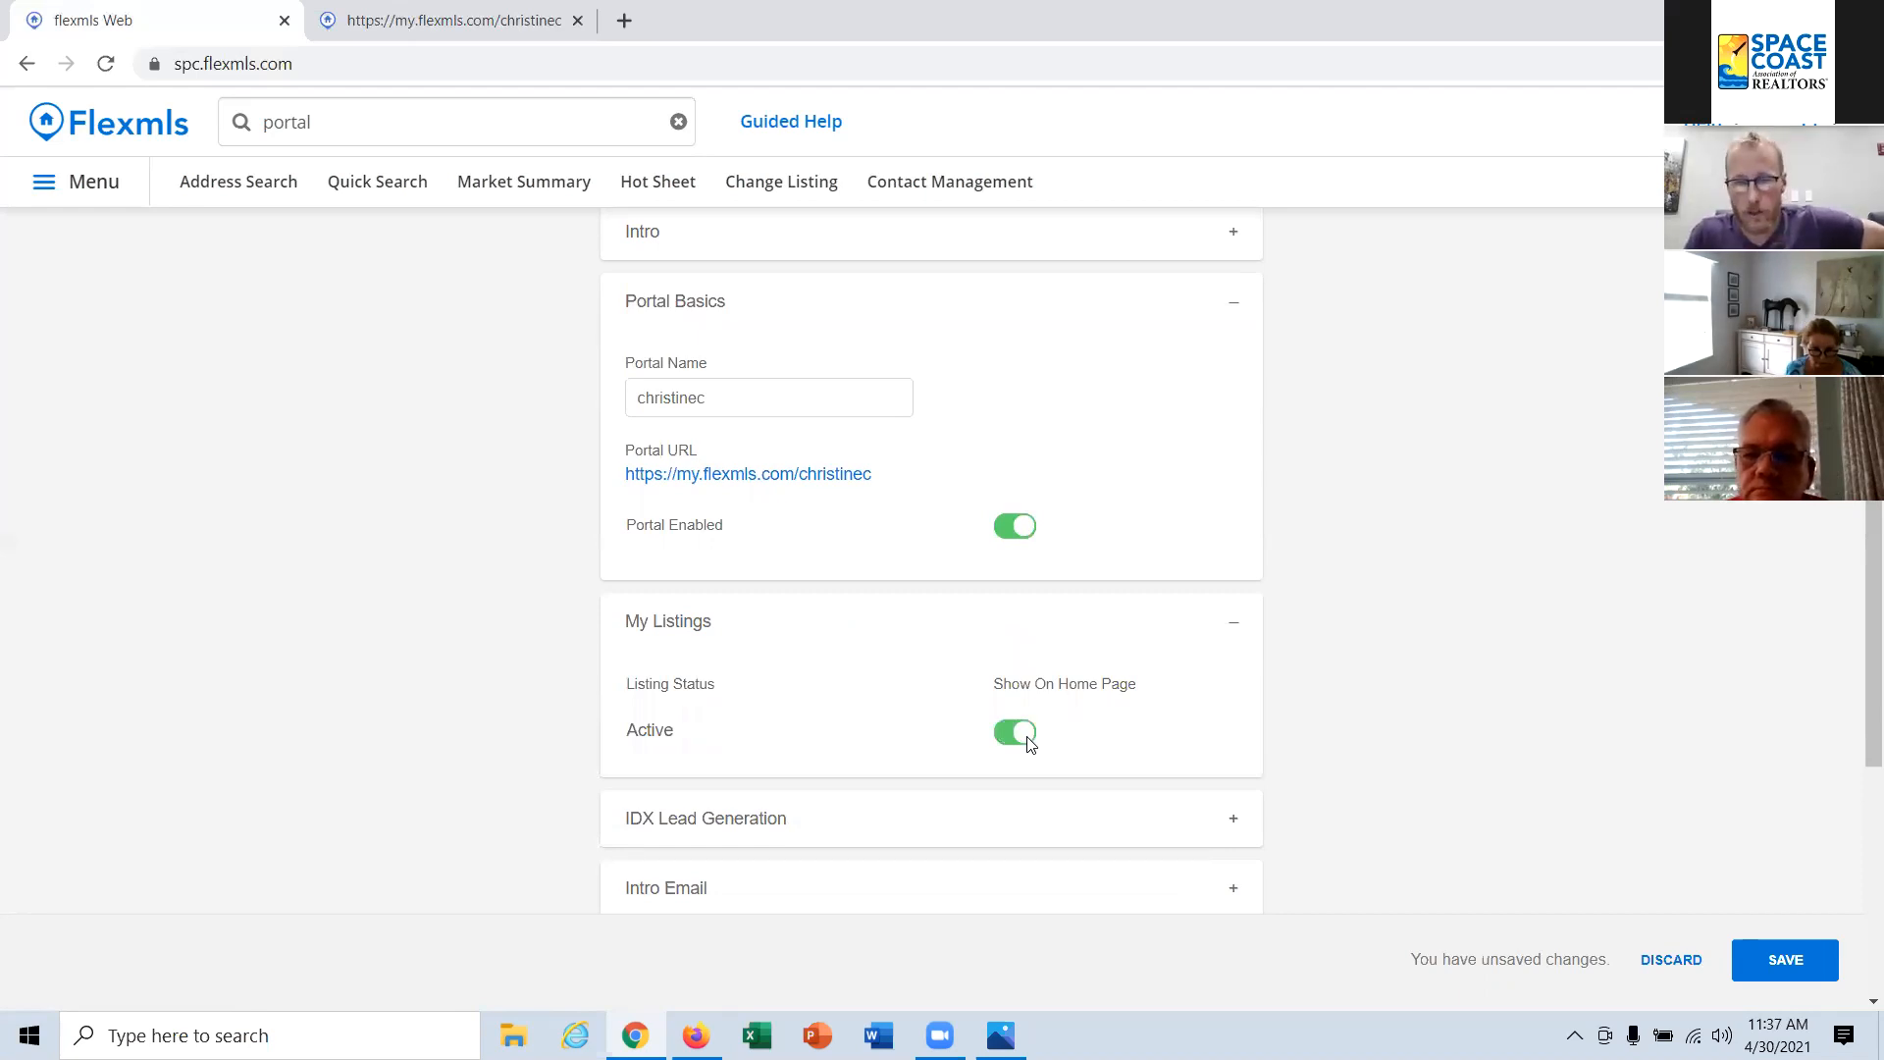
pyautogui.click(1028, 741)
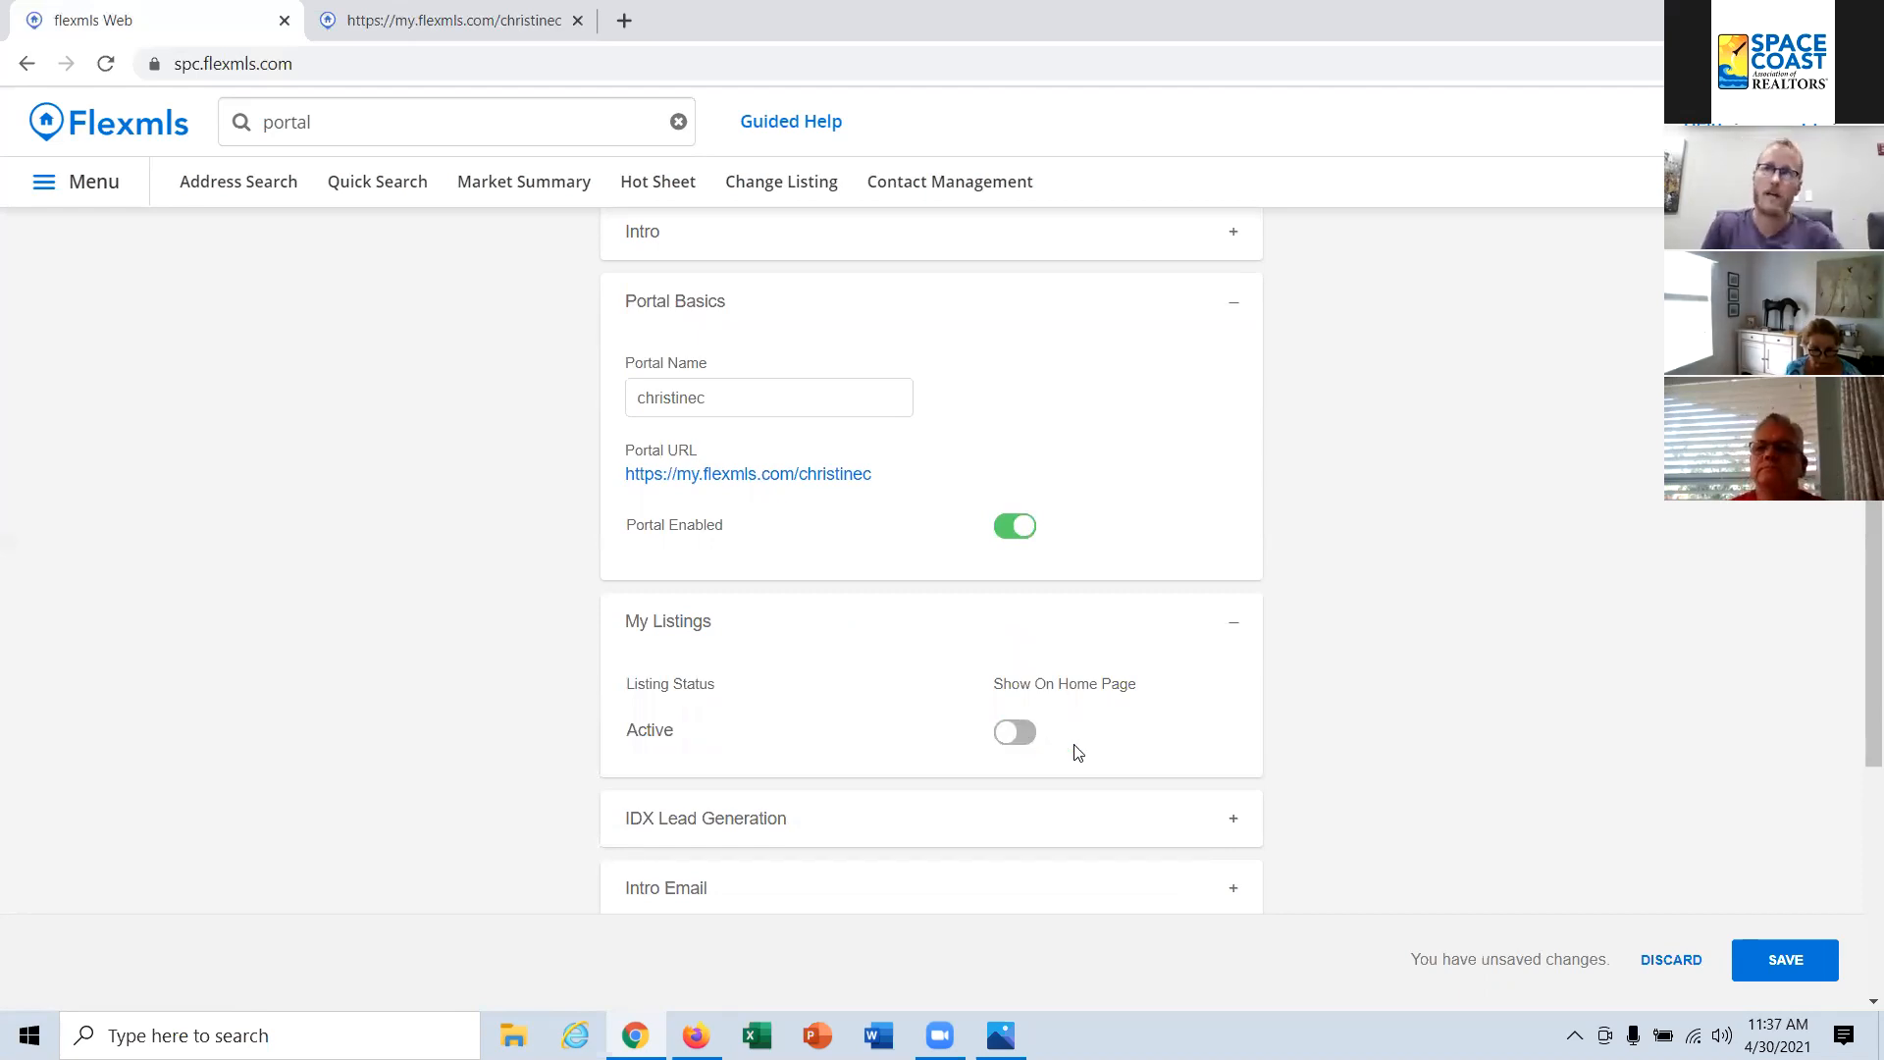
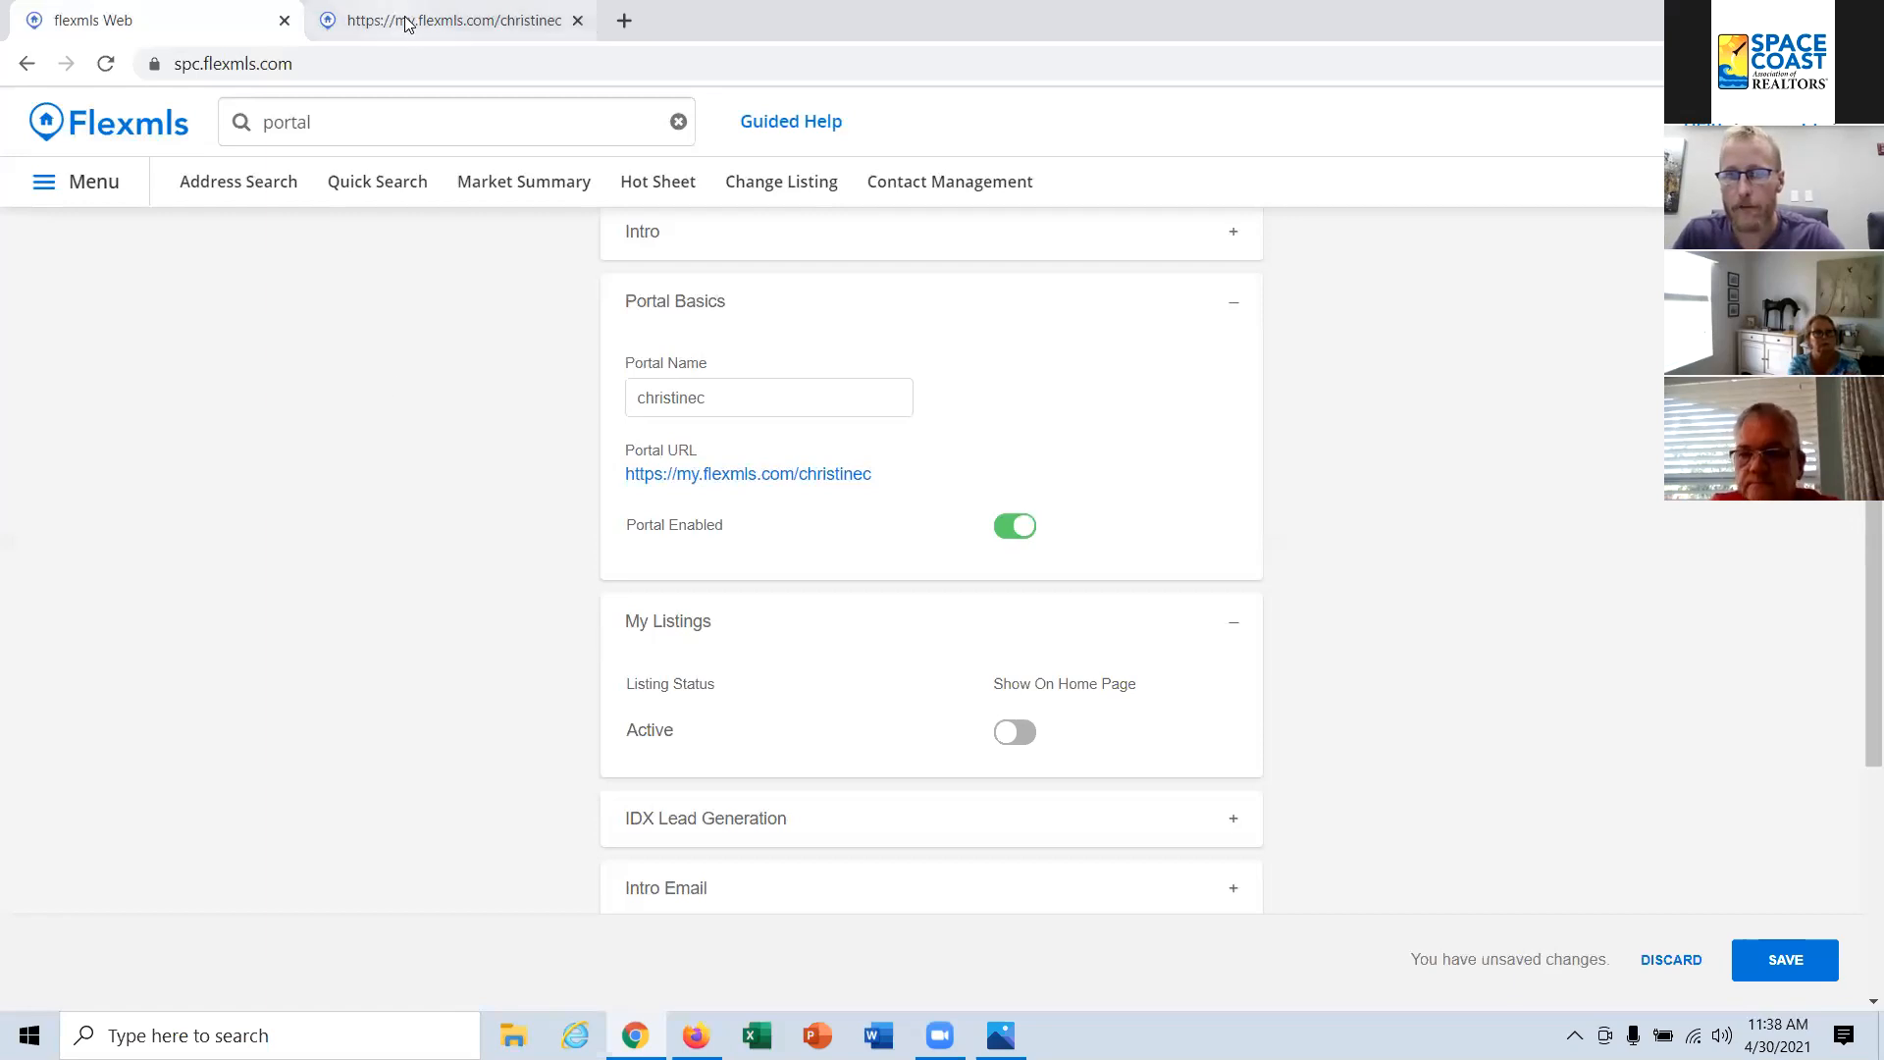
# Step: View the public portal page in its browser tab and return to the Portal Preferences
pyautogui.click(437, 19)
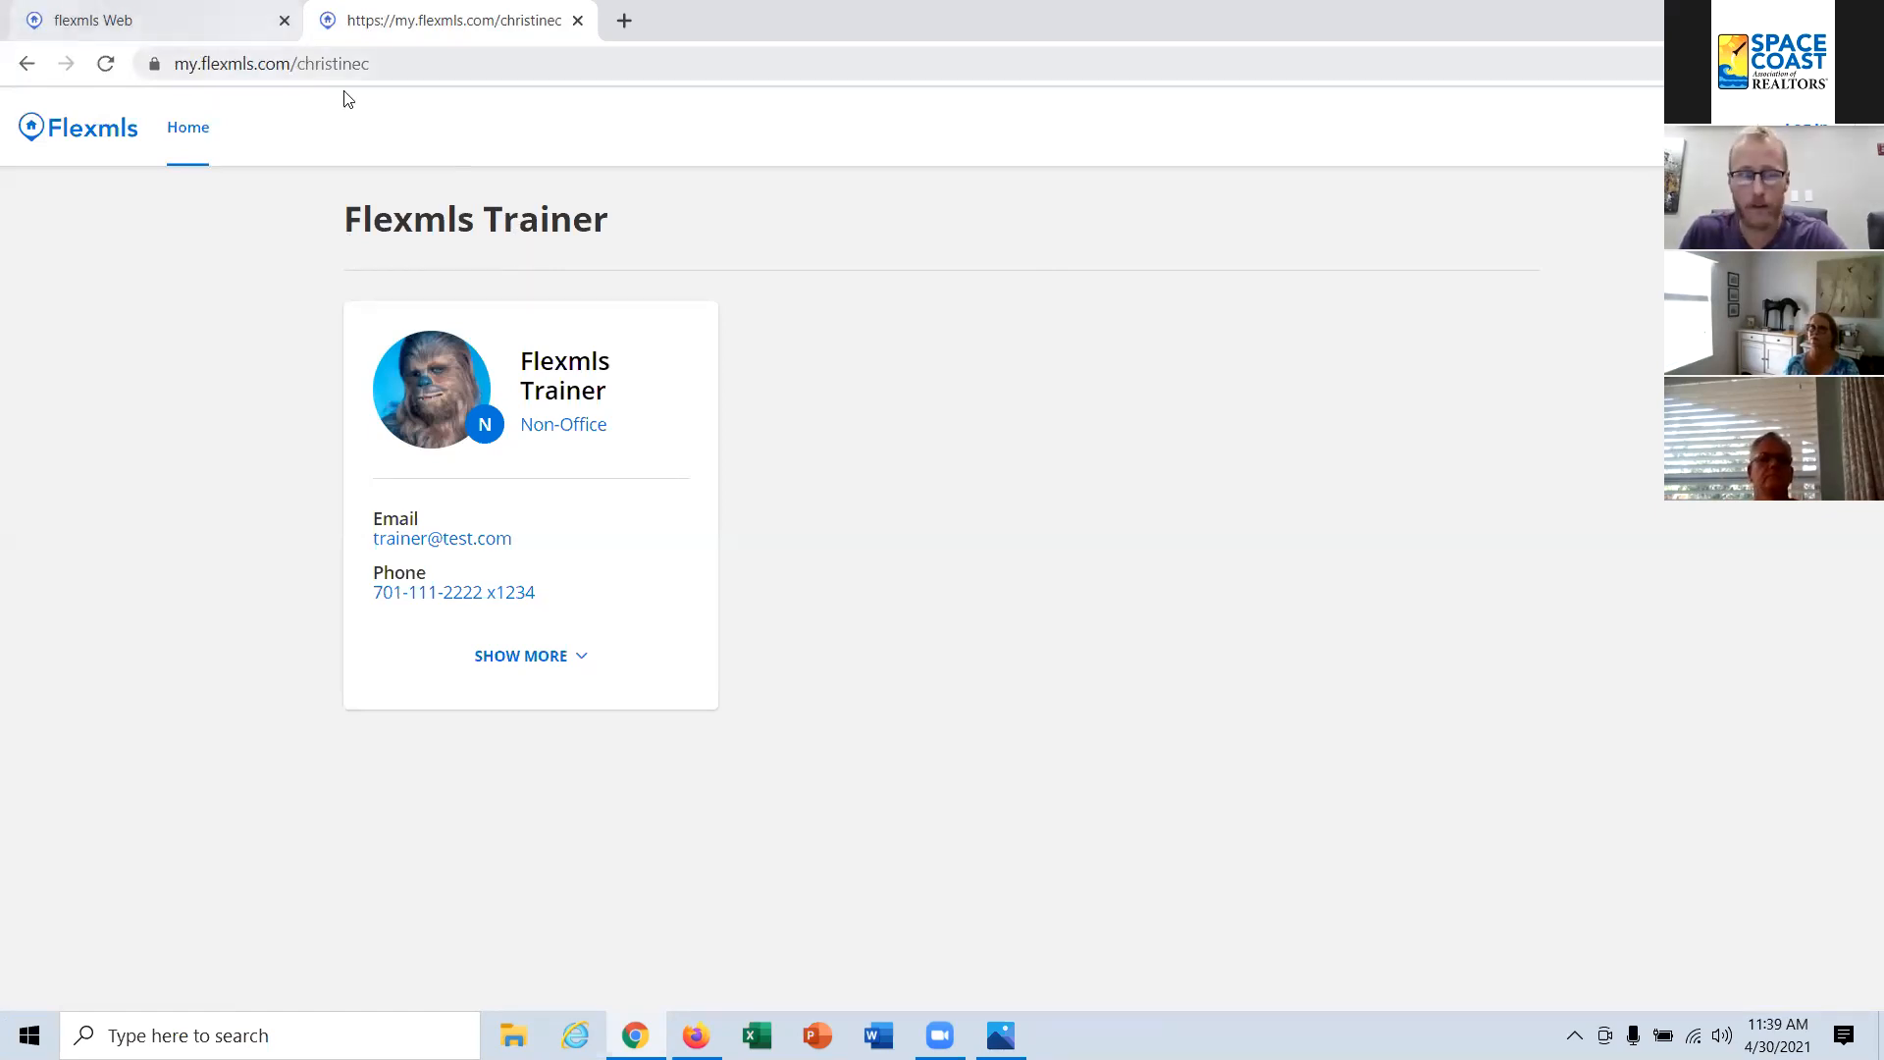
pyautogui.click(177, 21)
# Step: Write a contact e-mail address in the search box for display and clear it again
pyautogui.click(330, 128)
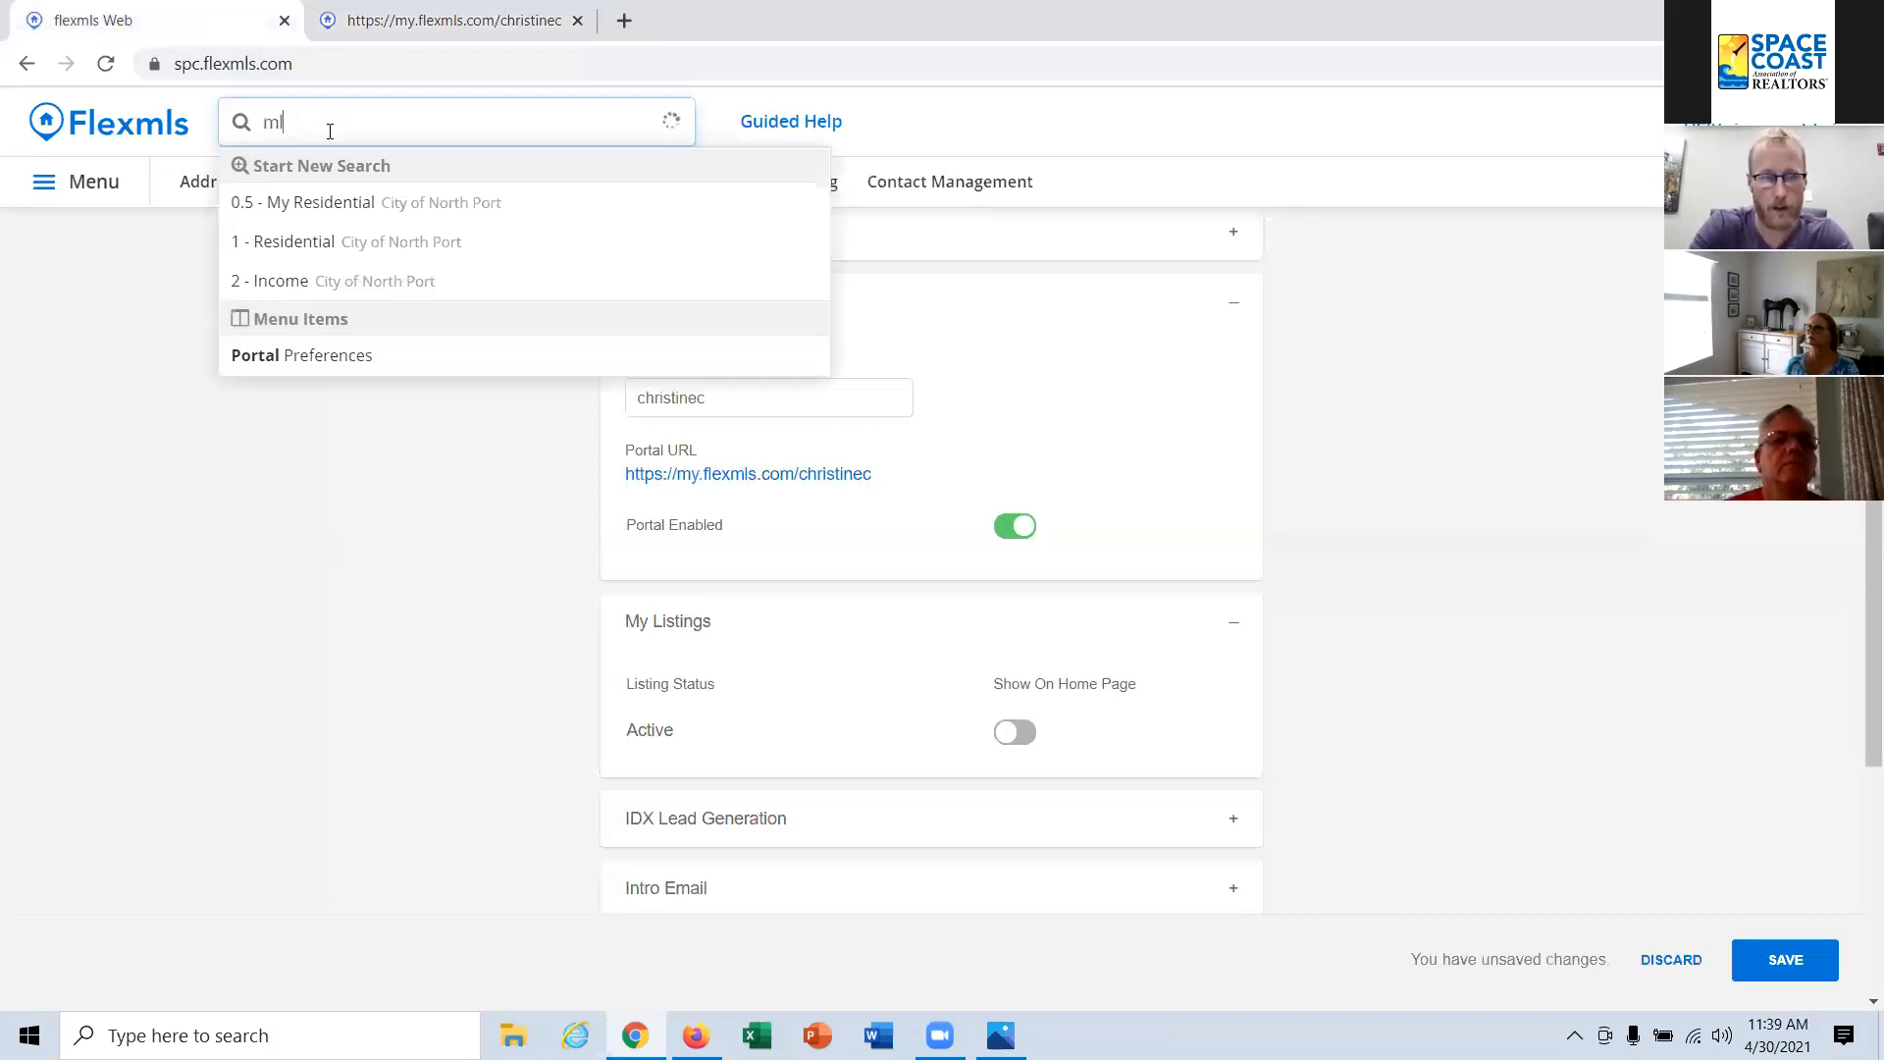
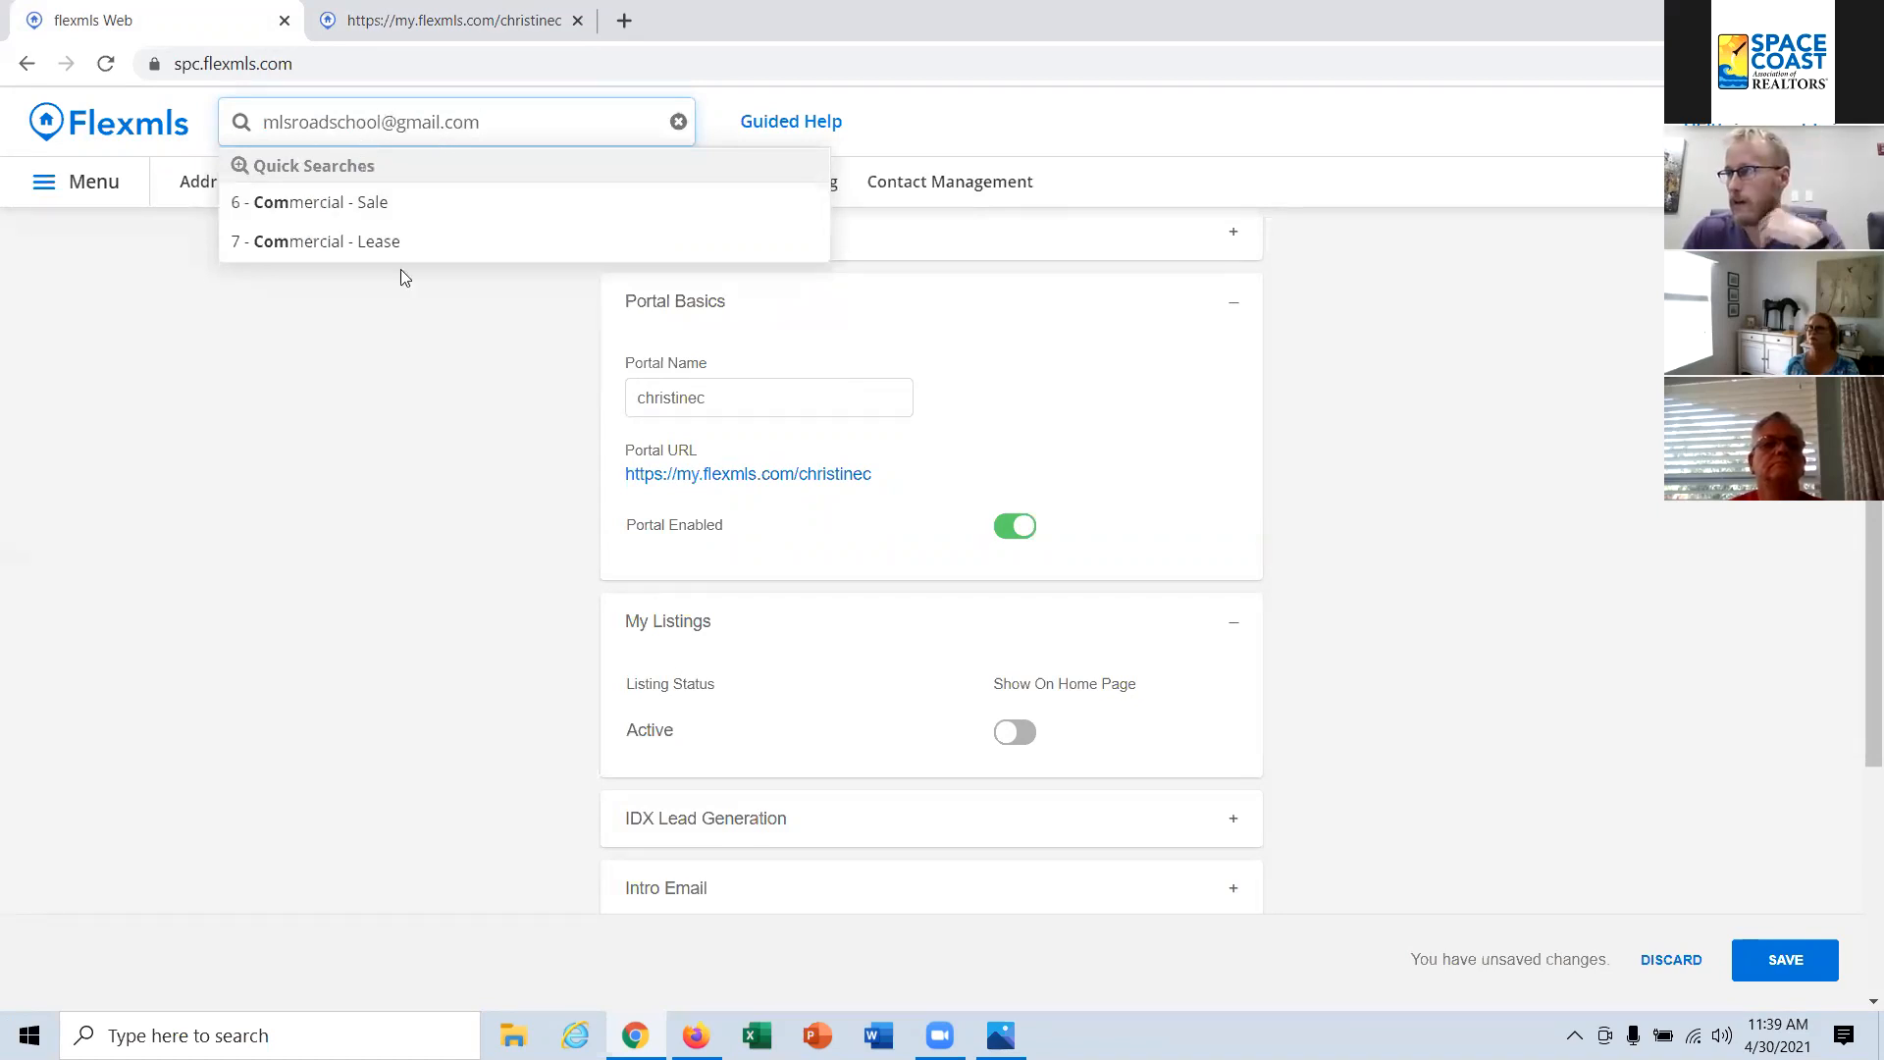
pyautogui.moveTo(501, 121); pyautogui.dragTo(265, 122)
pyautogui.press('BackSpace')
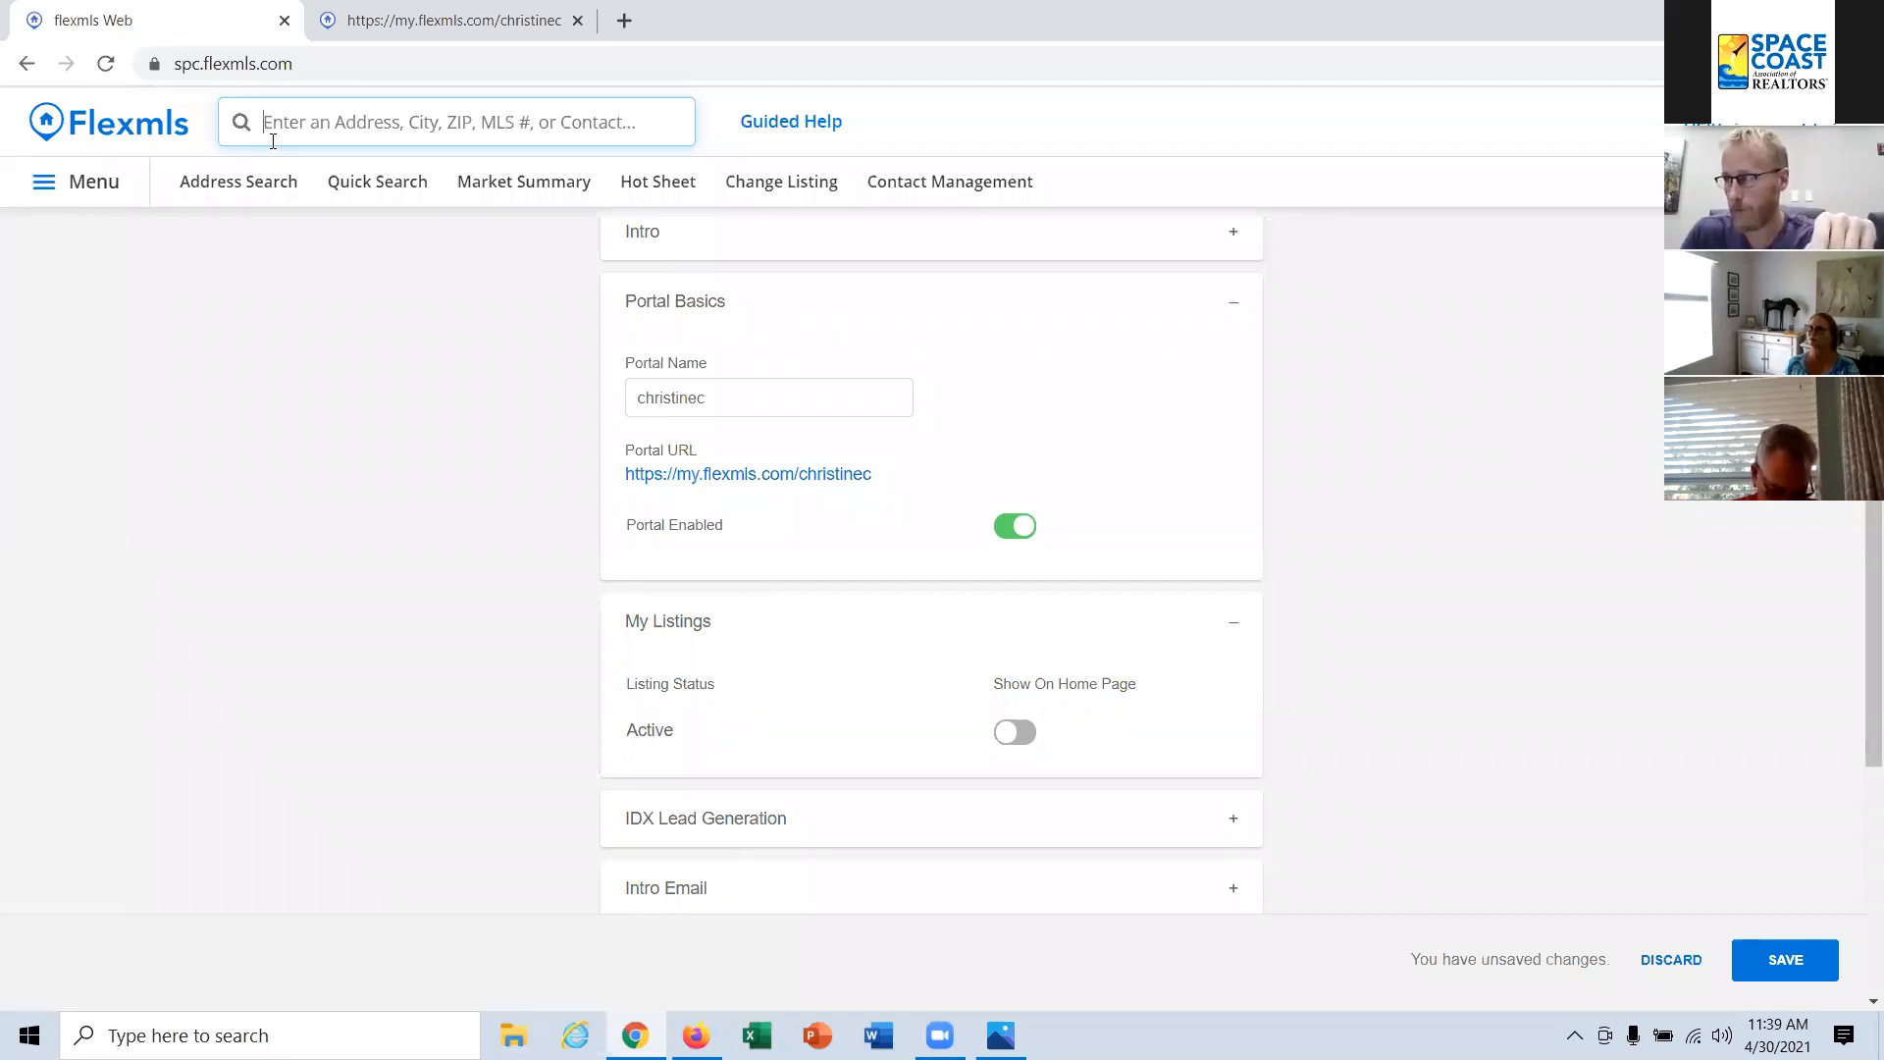
pyautogui.click(290, 118)
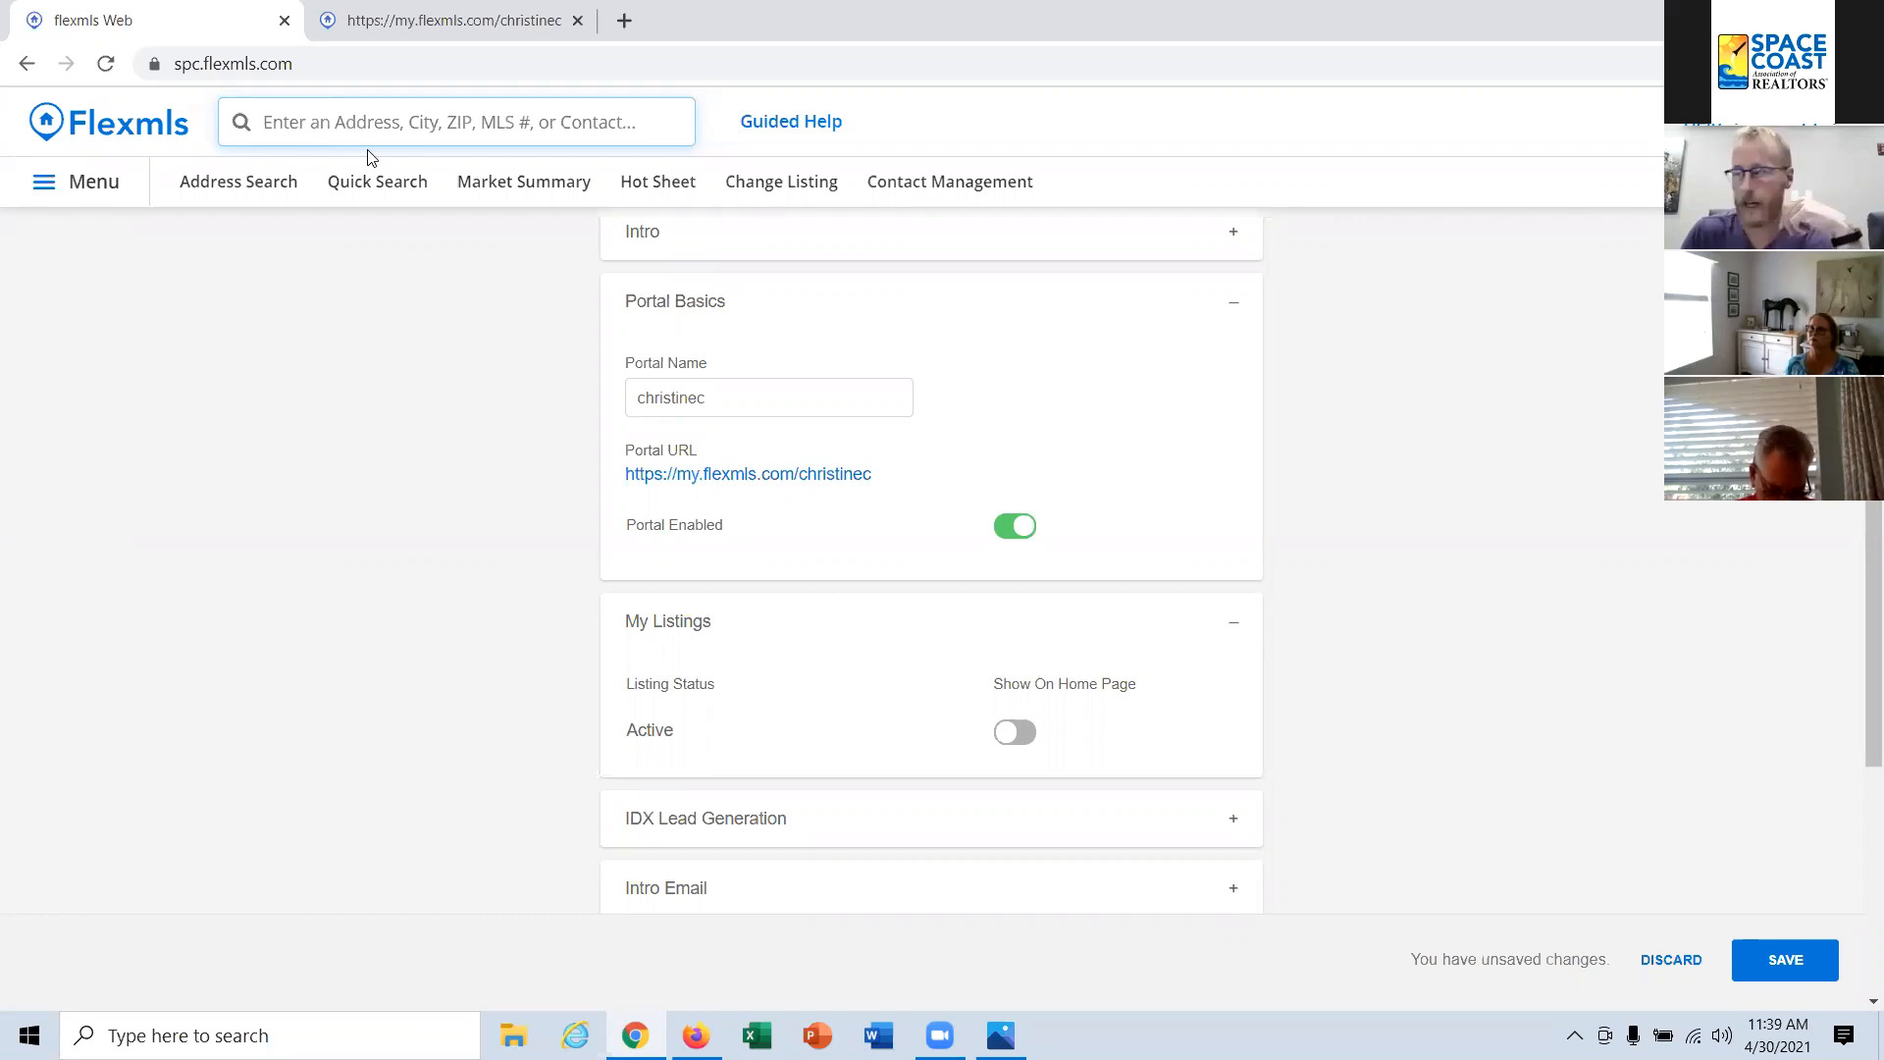
# Step: Expand the Intro Email section and replace the invitation's subject with "Welcome to your portal!"
pyautogui.scroll(-4, 585, 405)
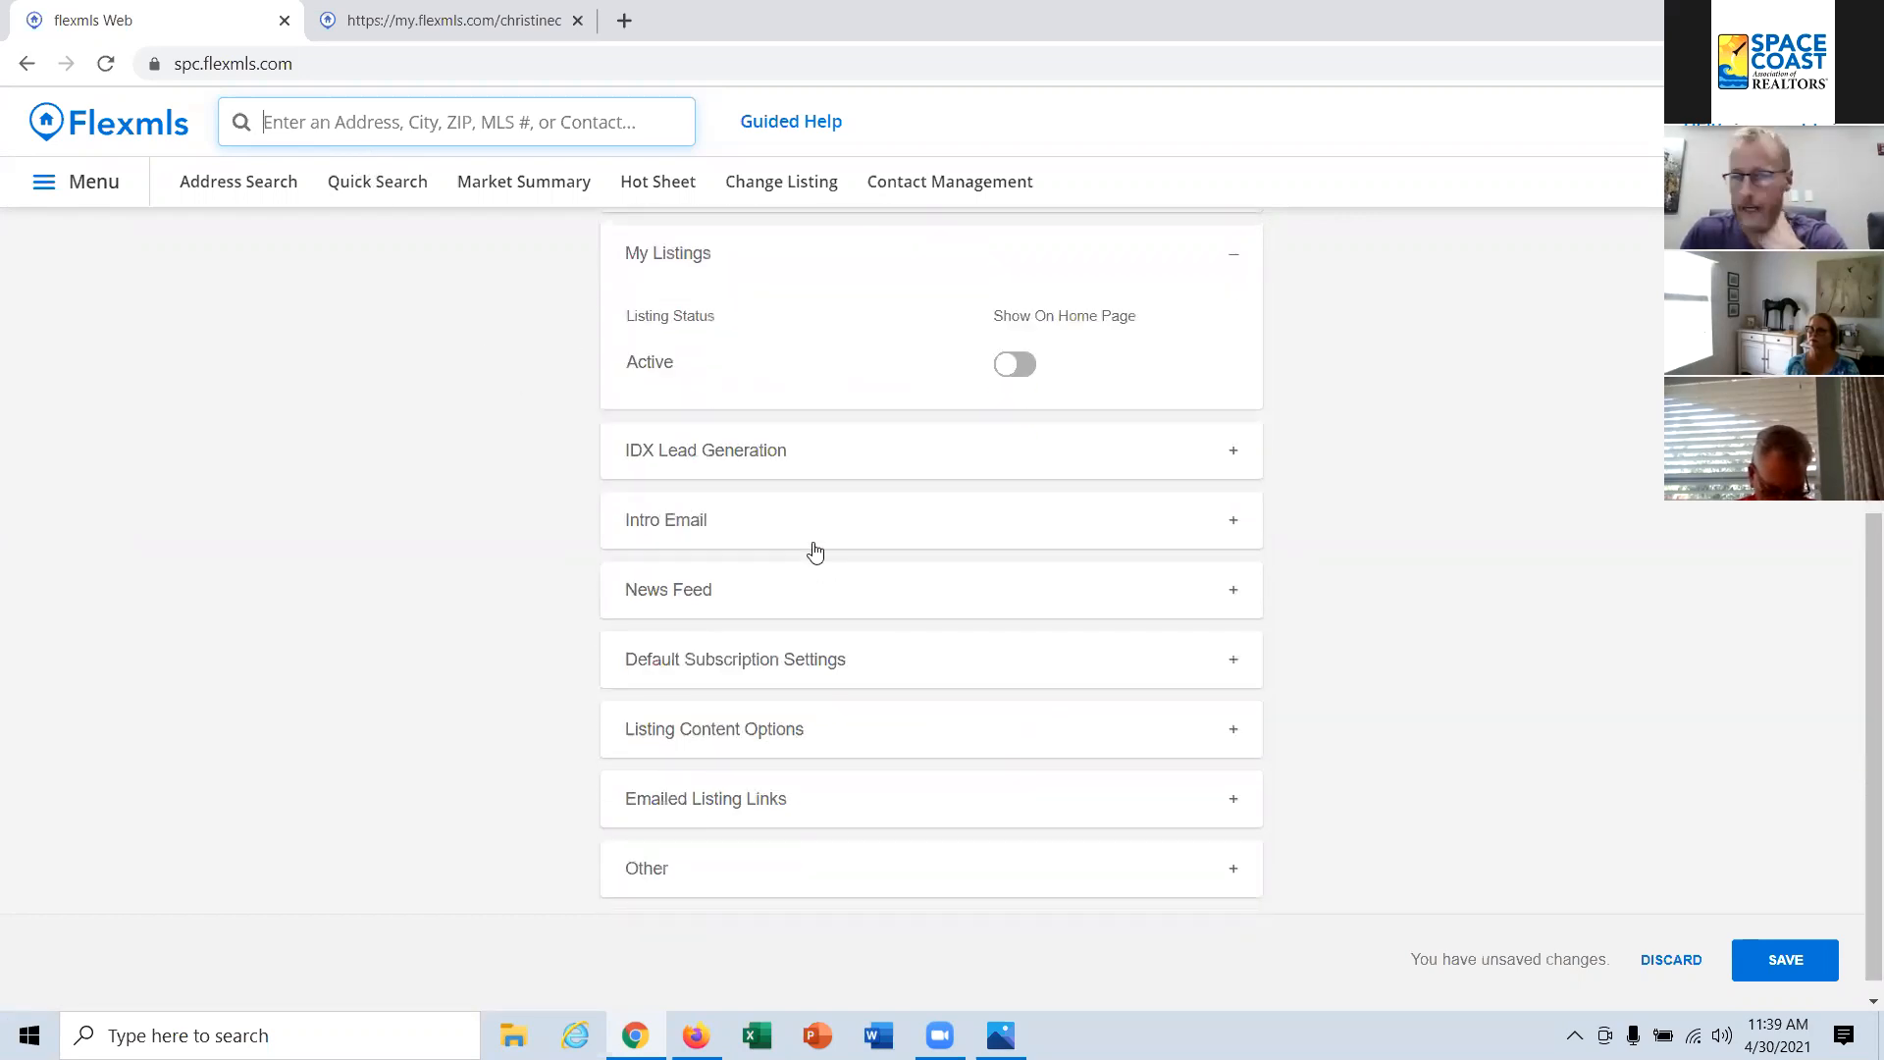
pyautogui.click(706, 524)
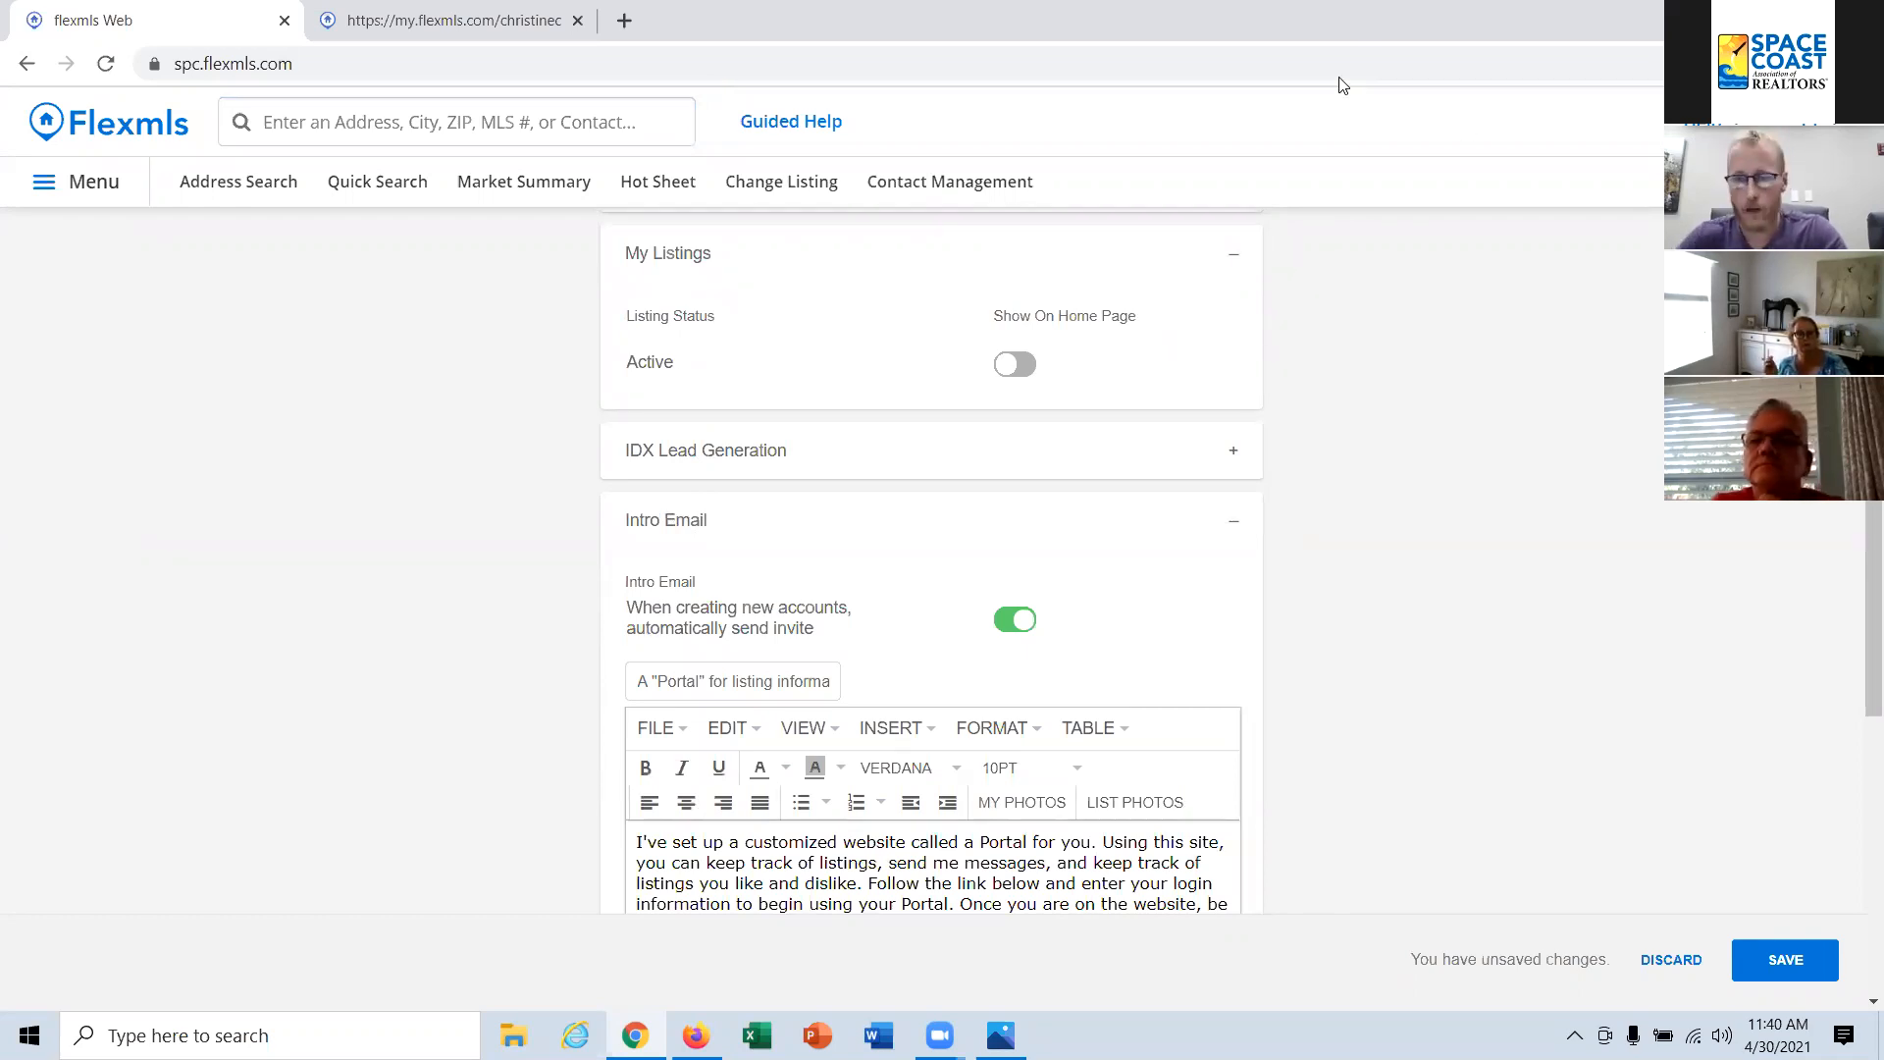
pyautogui.scroll(-1, 1220, 644)
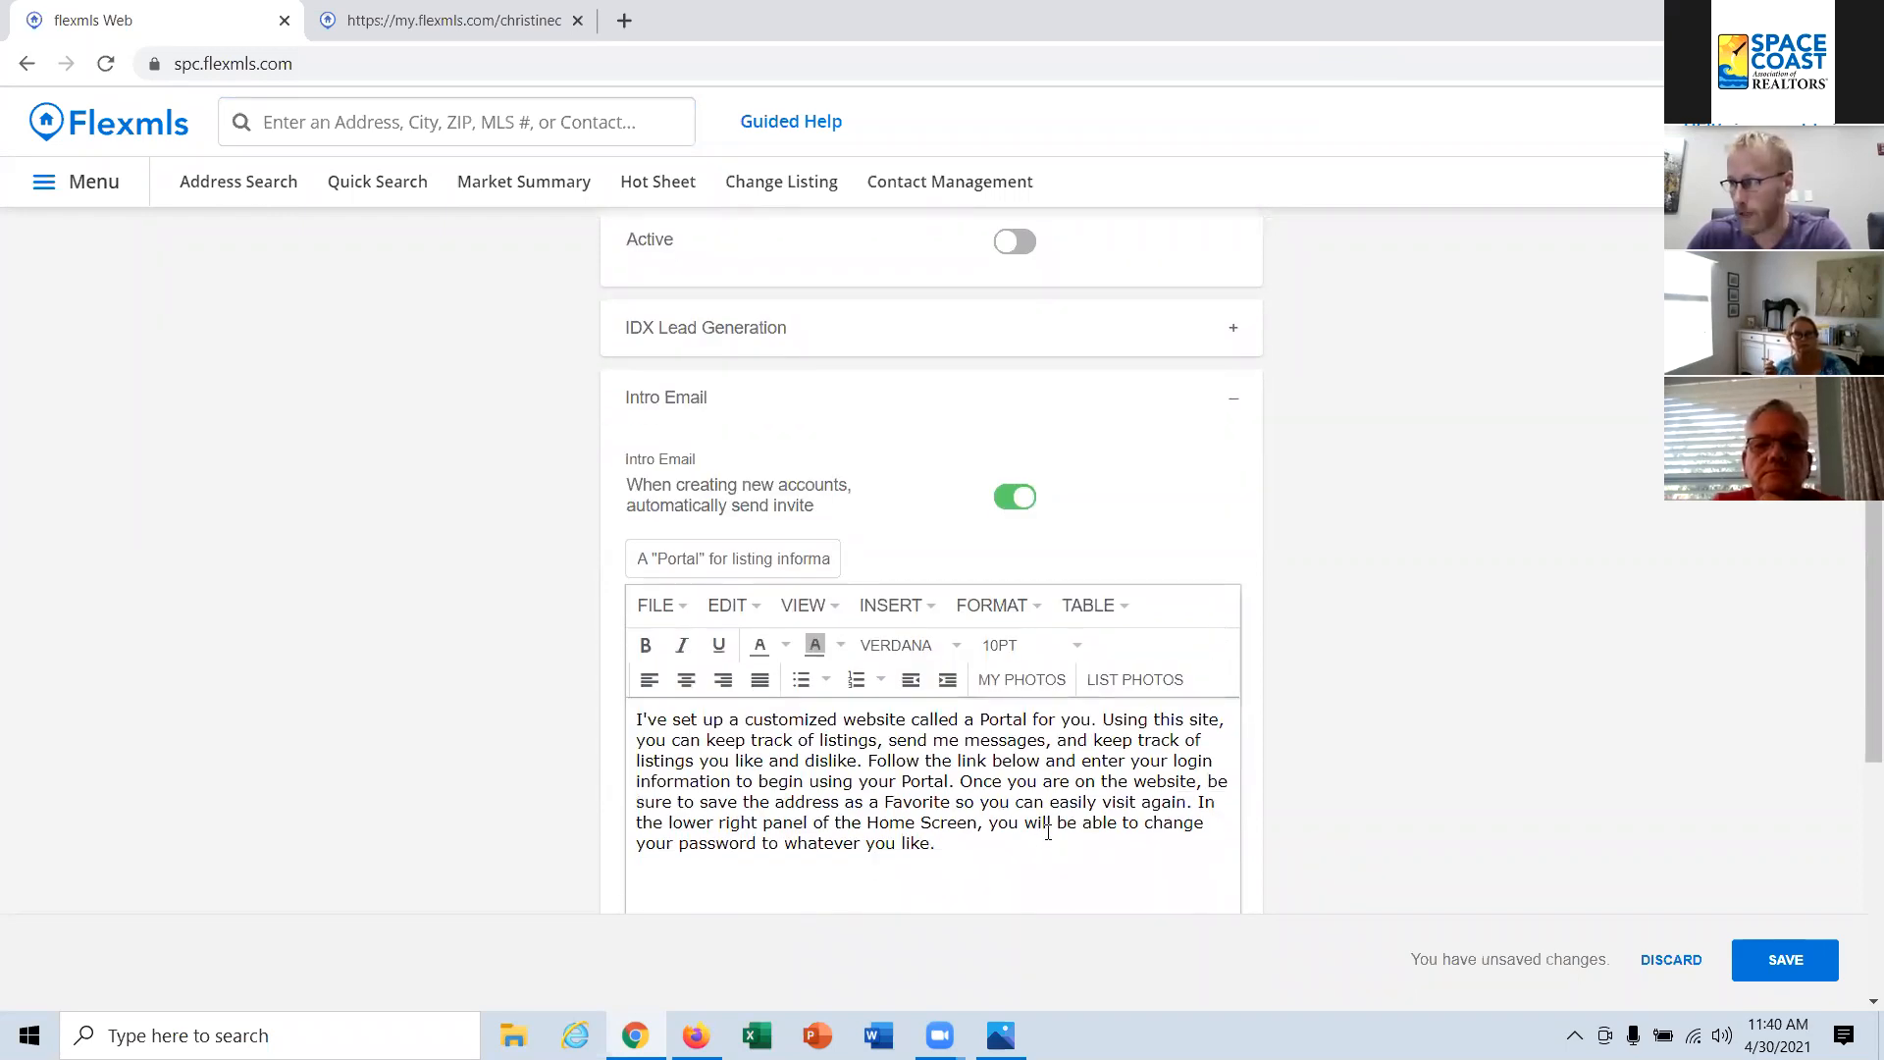
pyautogui.moveTo(809, 558); pyautogui.dragTo(575, 533)
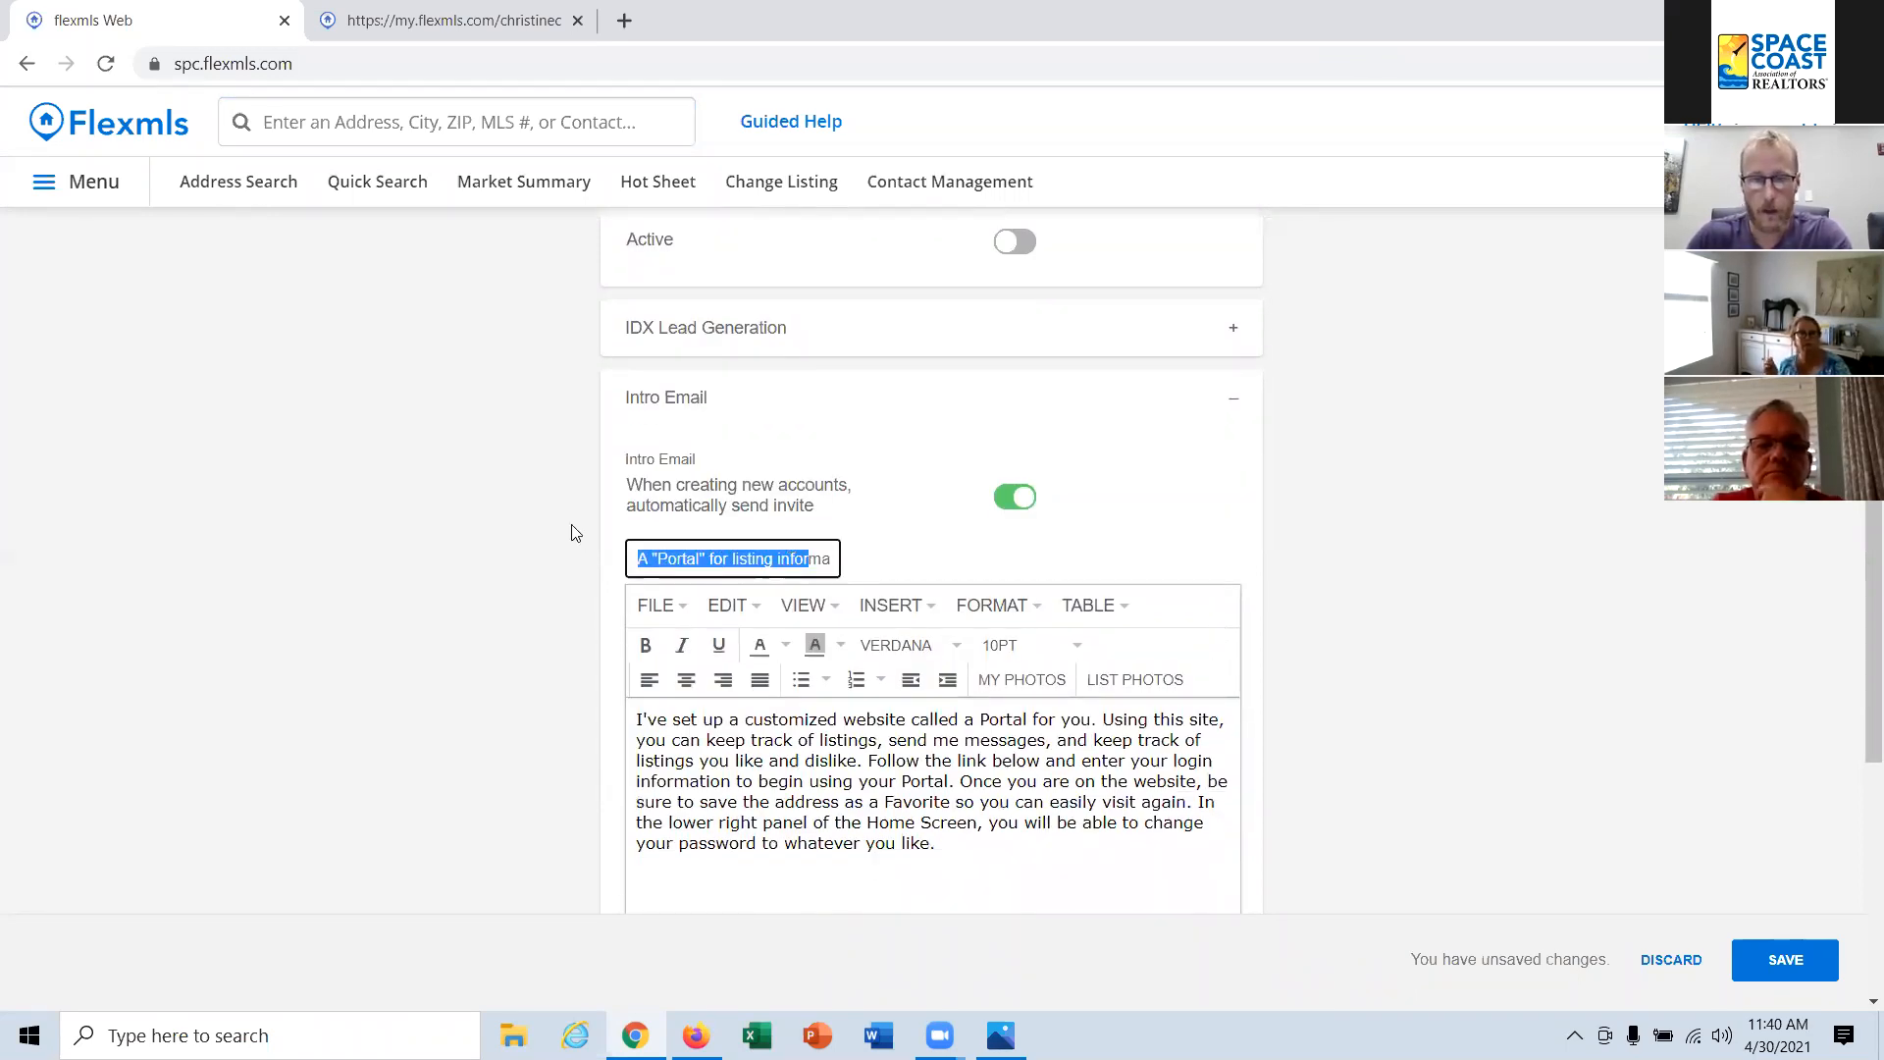
pyautogui.press('Right')
pyautogui.press('Right')
pyautogui.press('Right')
pyautogui.press('Right')
pyautogui.press('Right')
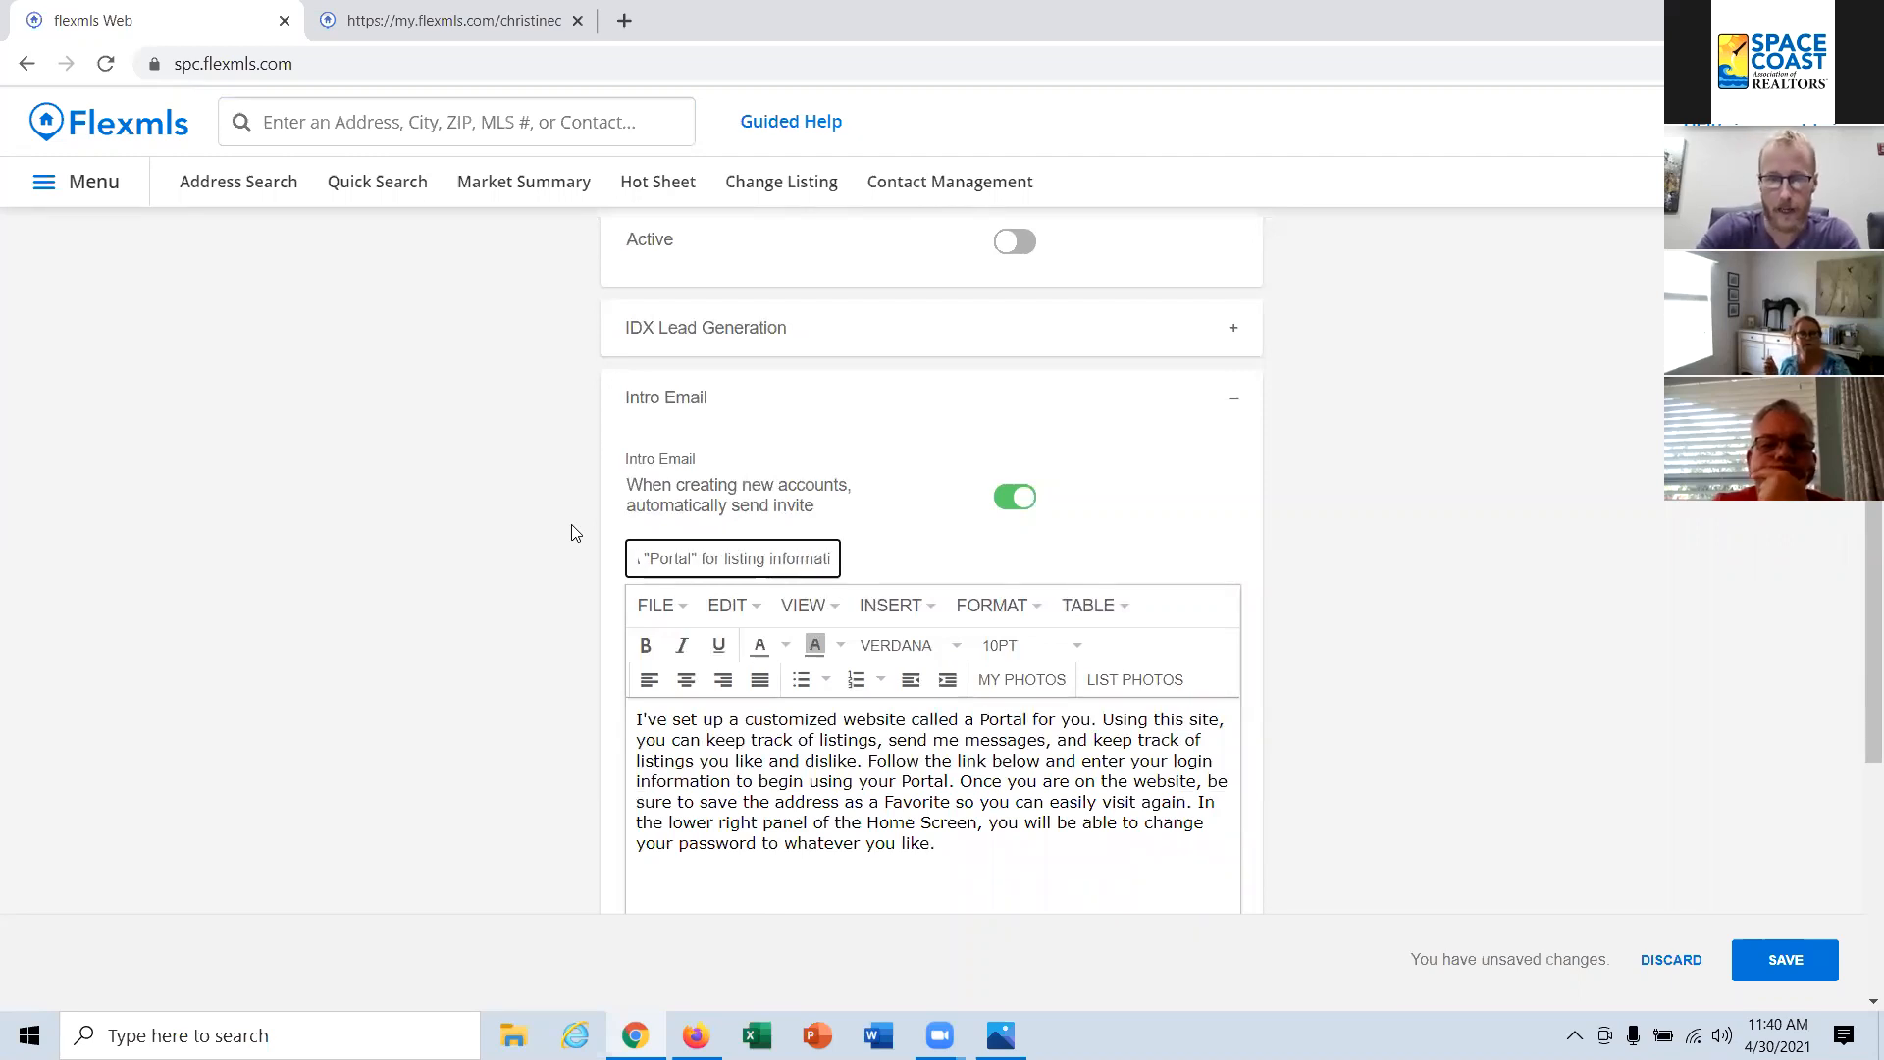
pyautogui.press('Right')
pyautogui.press('Right')
pyautogui.press('BackSpace')
pyautogui.press('BackSpace')
pyautogui.press('BackSpace')
pyautogui.press('BackSpace')
pyautogui.press('BackSpace')
pyautogui.press('BackSpace')
pyautogui.press('BackSpace')
pyautogui.press('BackSpace')
pyautogui.press('BackSpace')
pyautogui.press('BackSpace')
pyautogui.press('BackSpace')
pyautogui.press('BackSpace')
pyautogui.press('BackSpace')
pyautogui.press('BackSpace')
pyautogui.press('BackSpace')
pyautogui.press('BackSpace')
pyautogui.press('BackSpace')
pyautogui.press('BackSpace')
pyautogui.press('BackSpace')
pyautogui.press('BackSpace')
pyautogui.press('BackSpace')
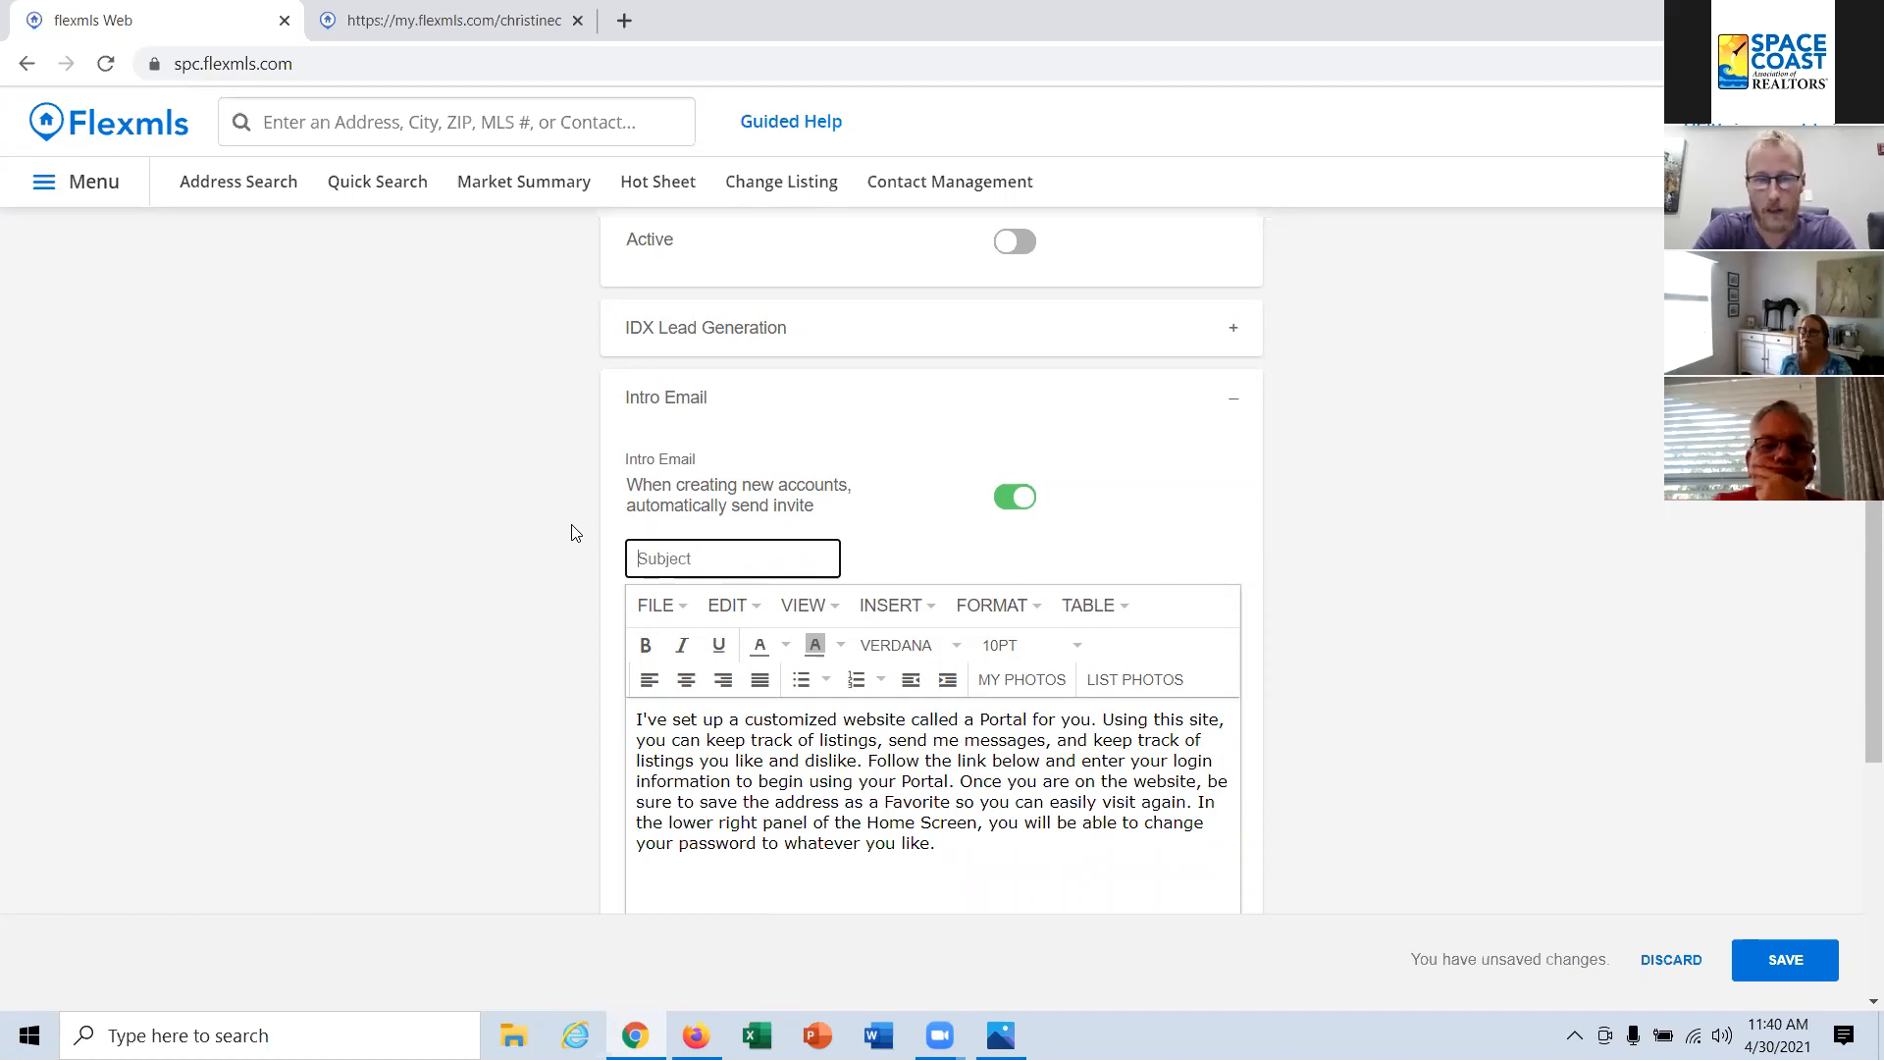
pyautogui.write('Welcome to your portal!')
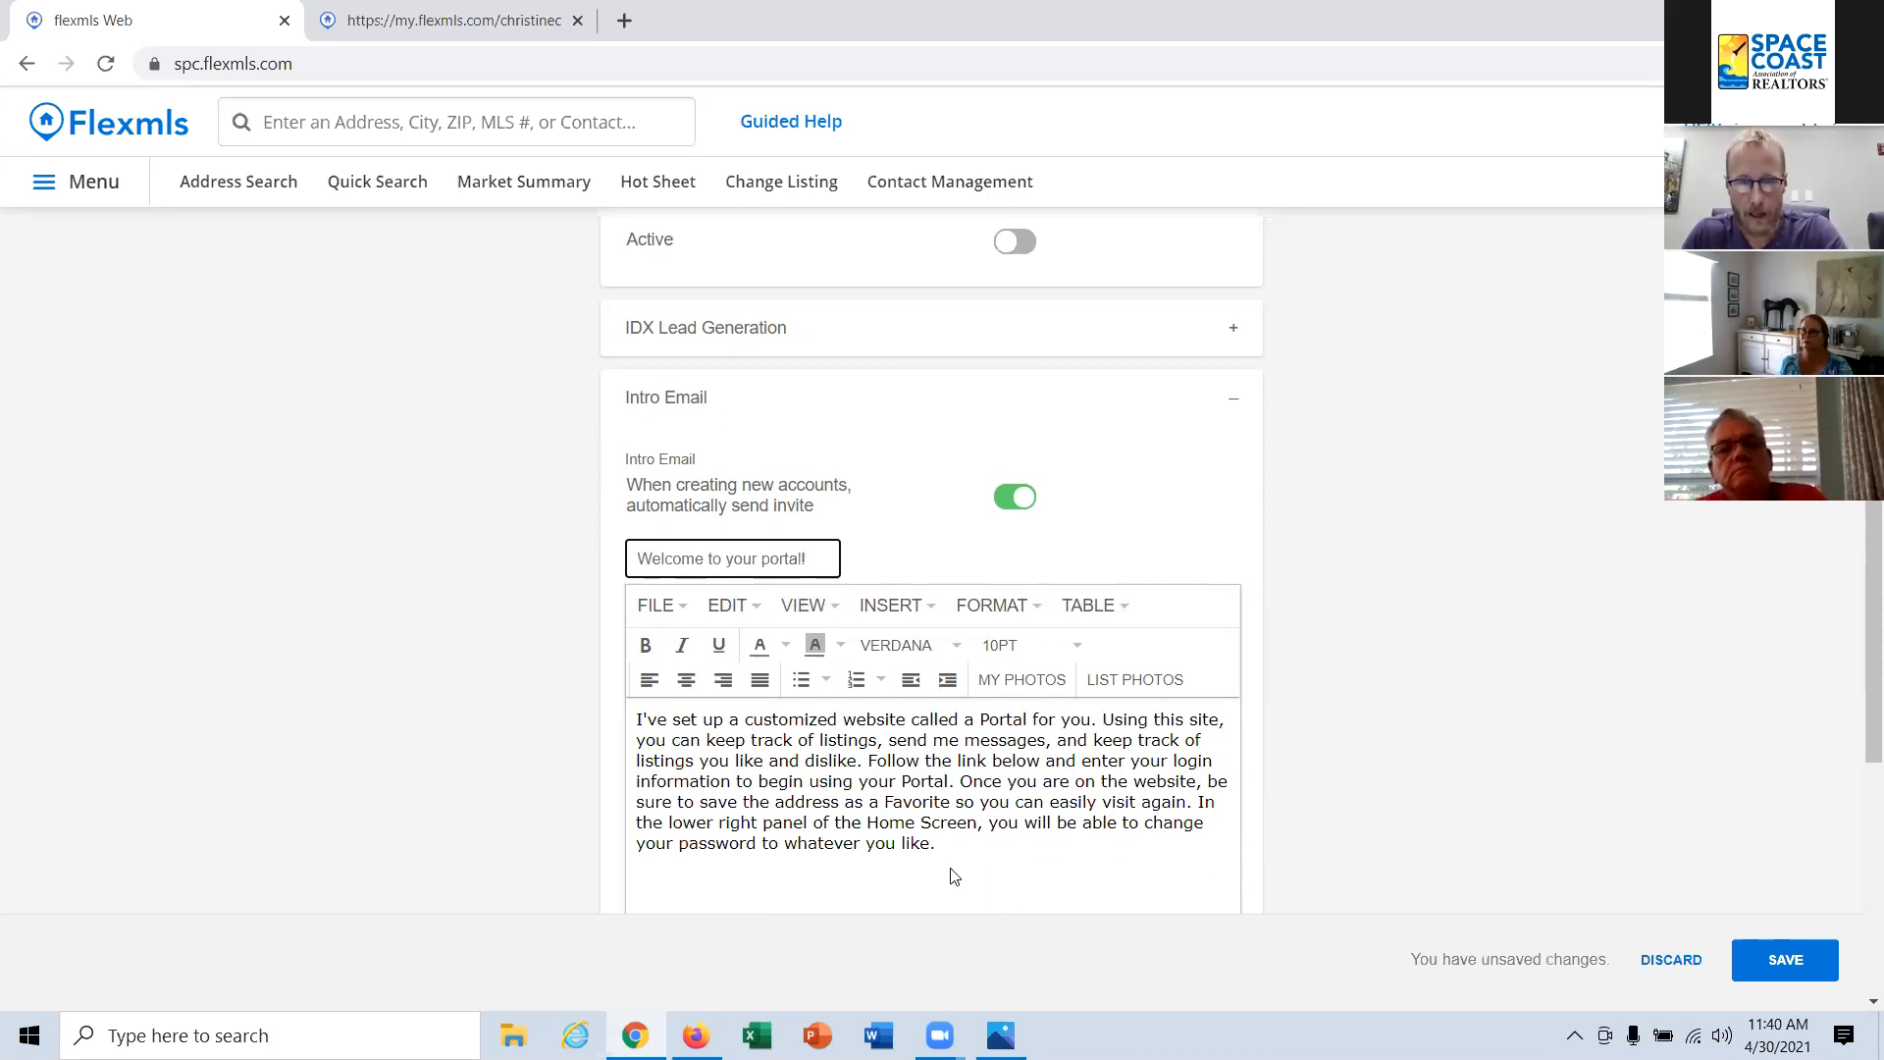
# Step: Replace the intro email body with the prepared HTML welcome message, pasted into its source code
pyautogui.click(950, 873)
pyautogui.moveTo(899, 846); pyautogui.dragTo(610, 703)
pyautogui.press('BackSpace')
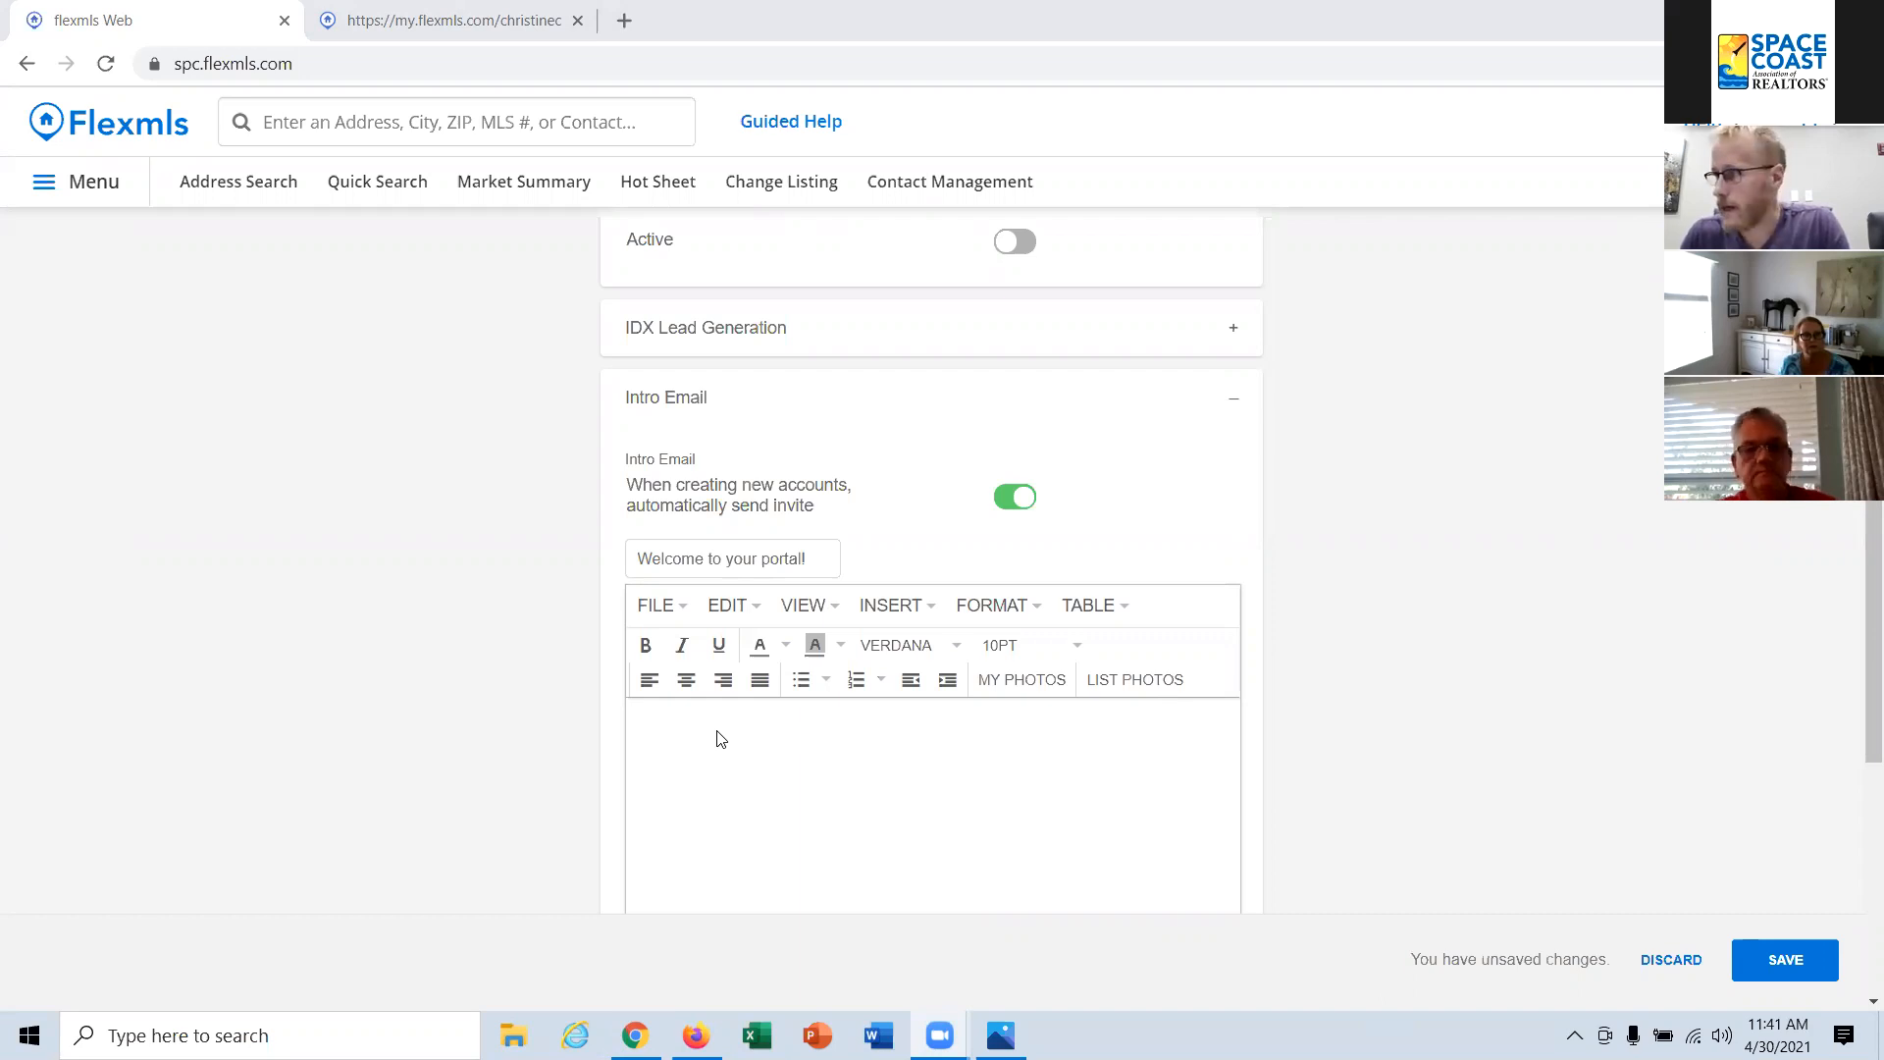
pyautogui.click(834, 614)
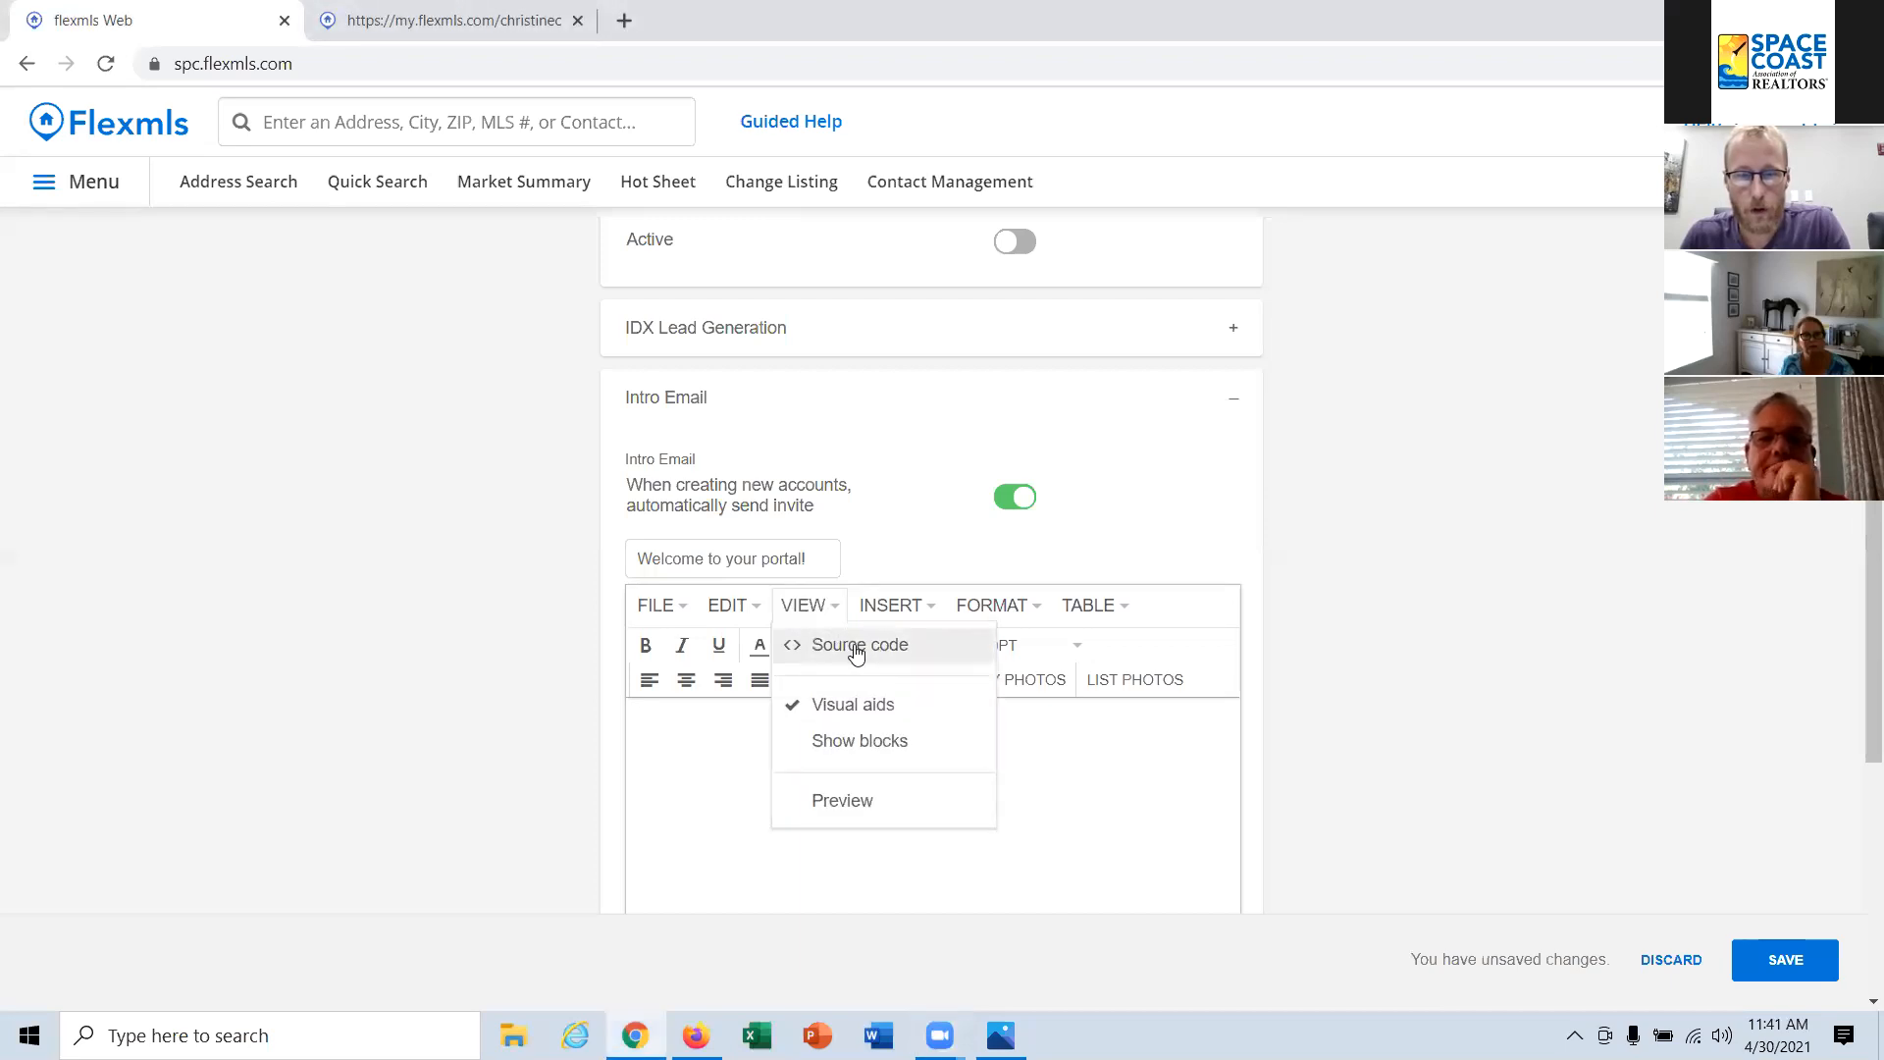
pyautogui.click(857, 654)
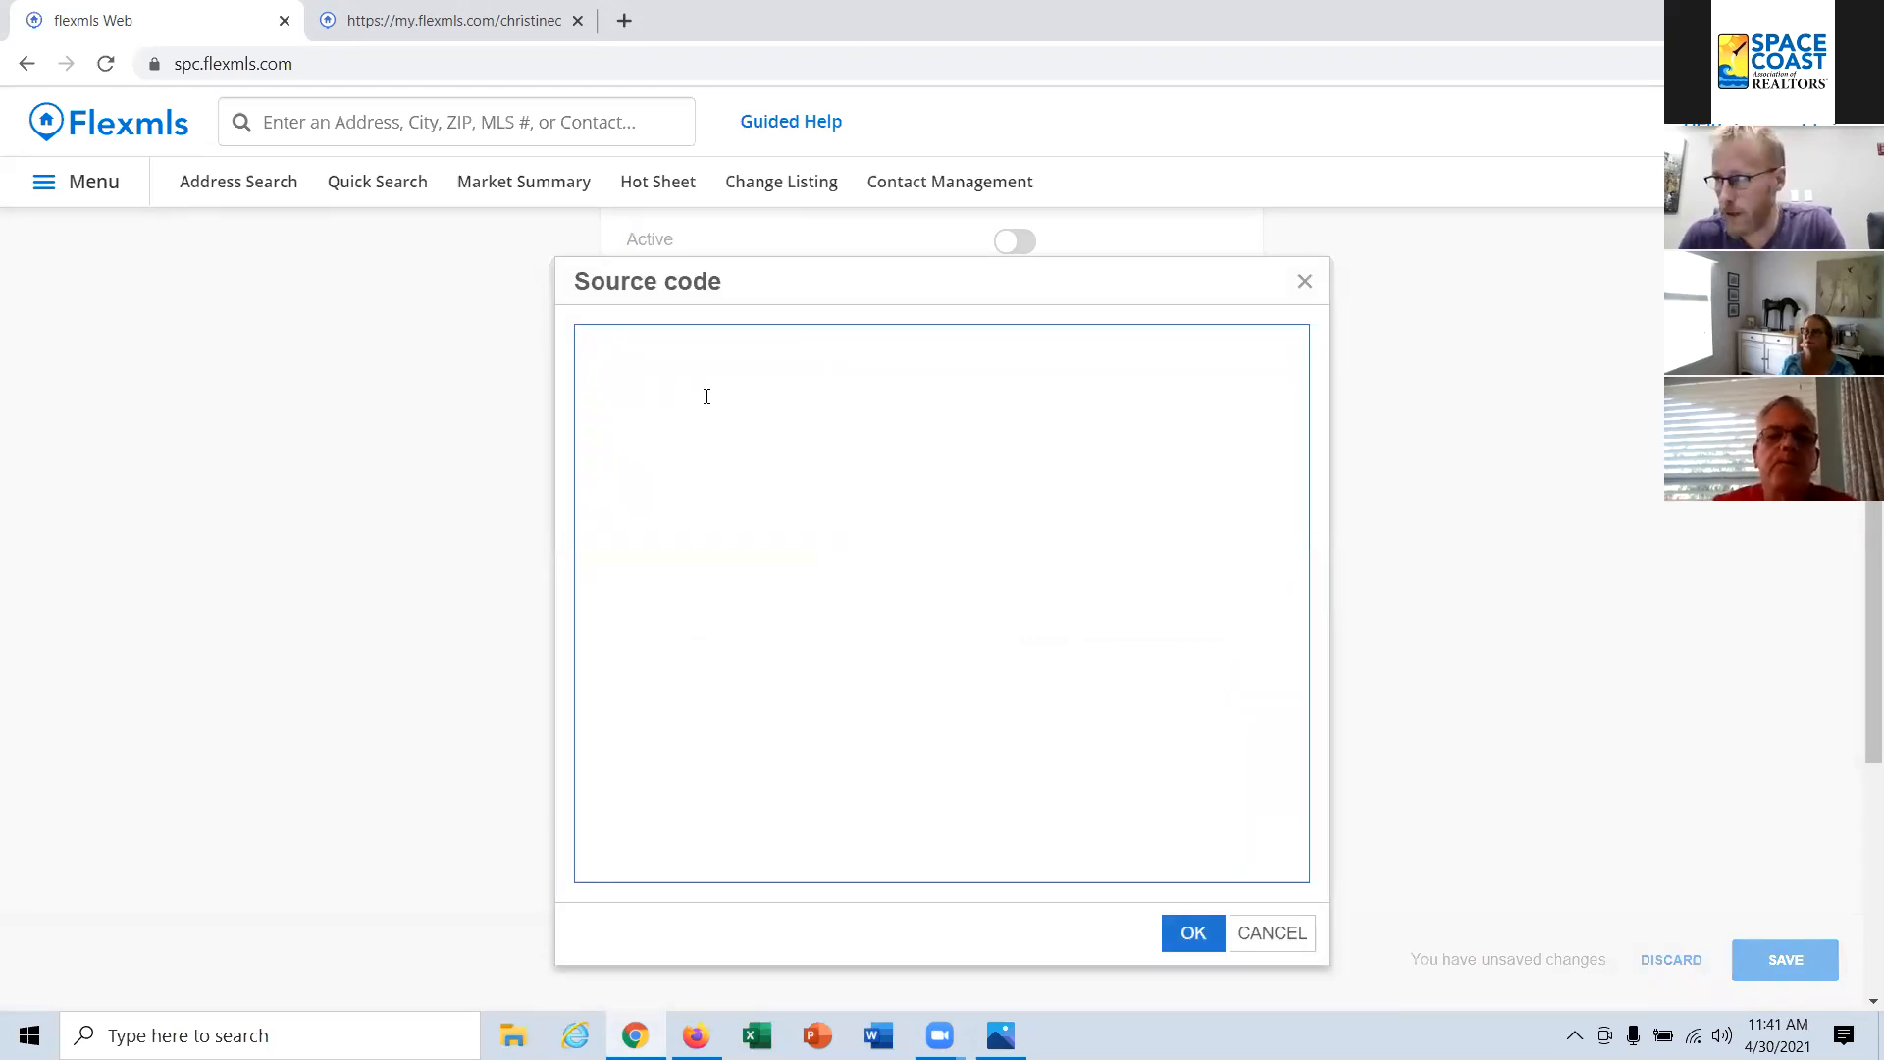
pyautogui.hotkey('ctrl', 'v')
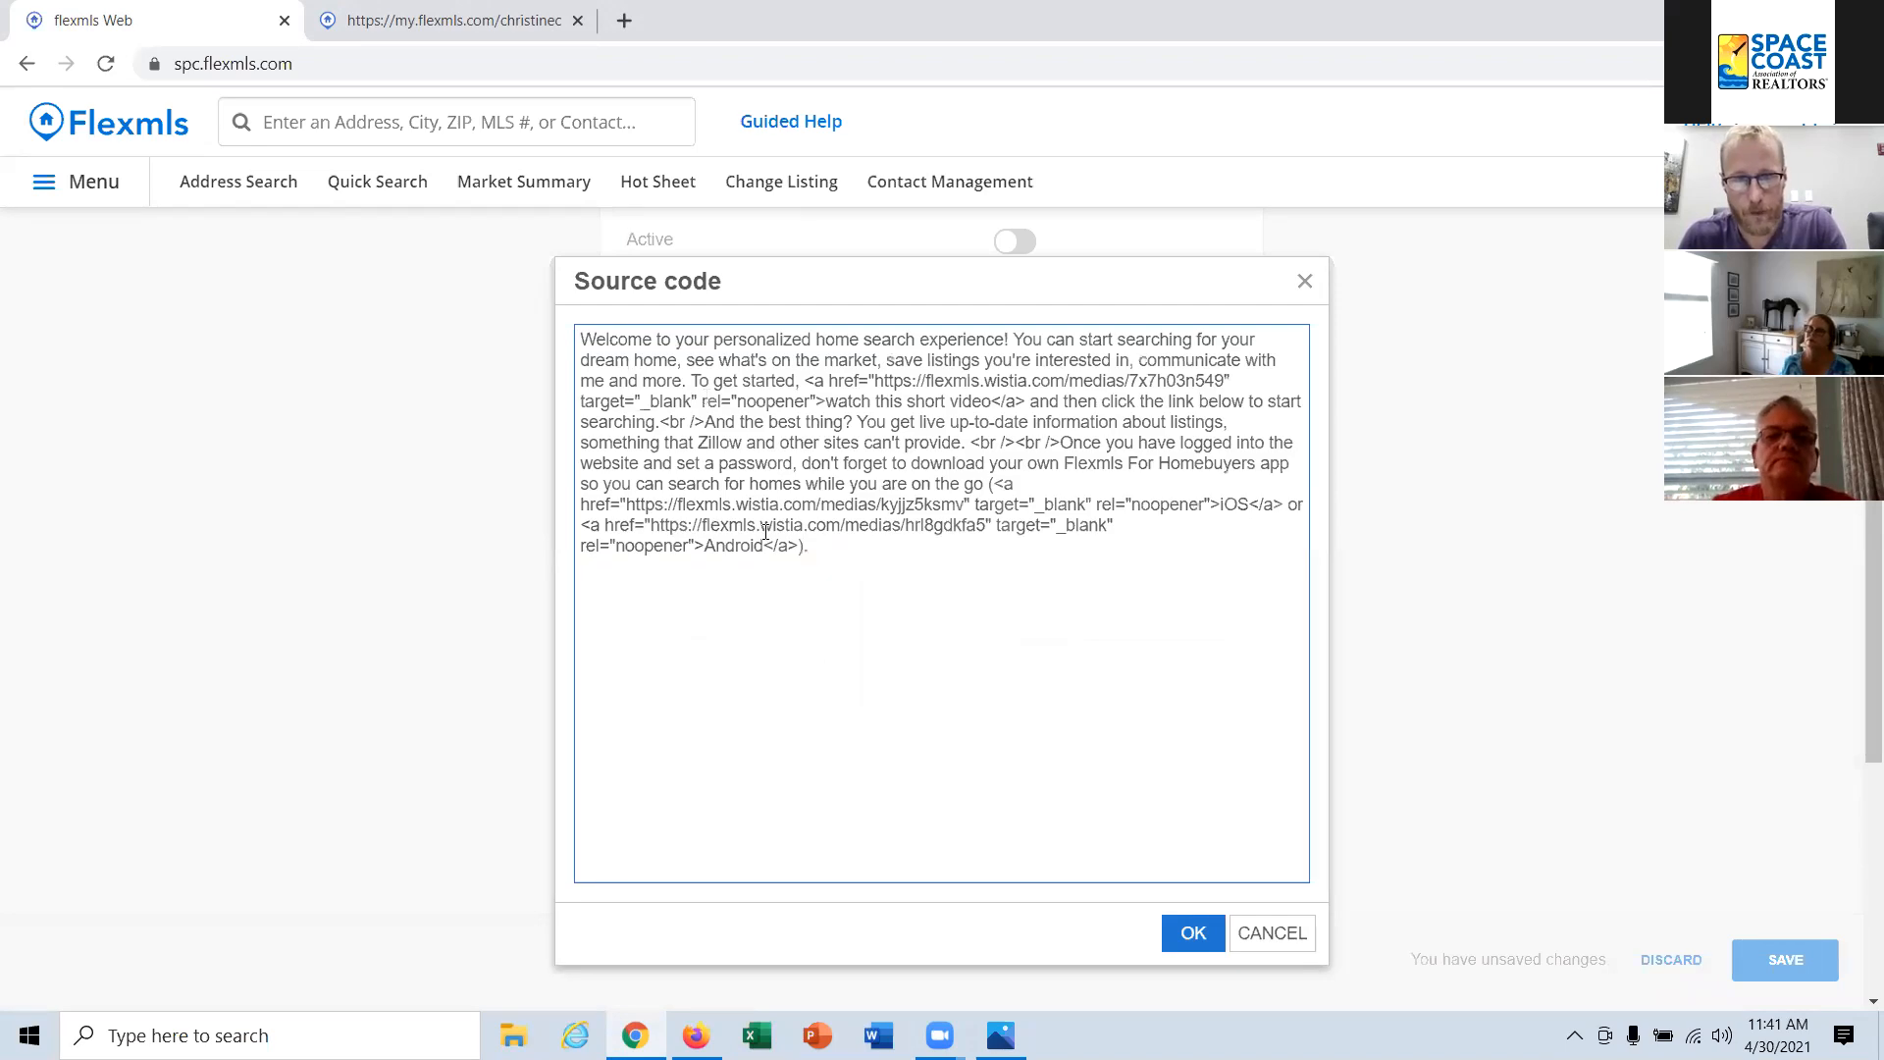
pyautogui.click(1194, 933)
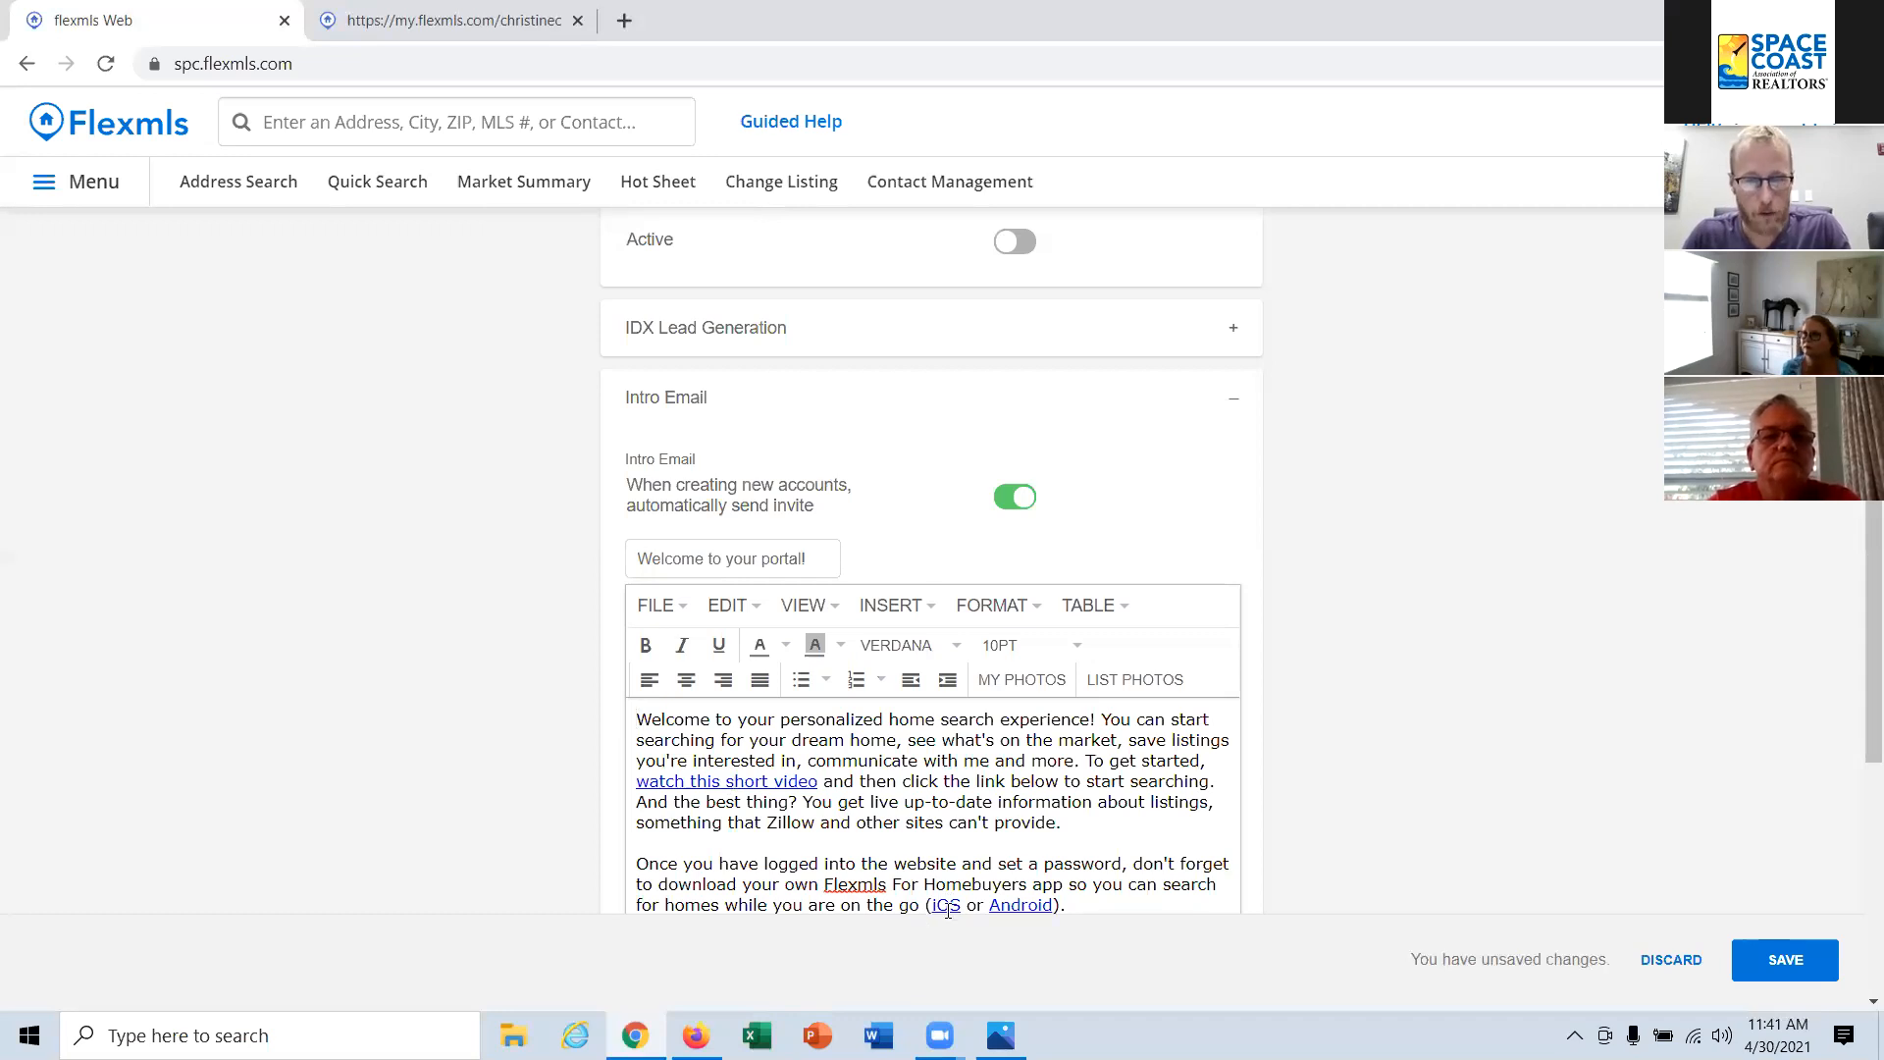
pyautogui.scroll(-2, 1046, 927)
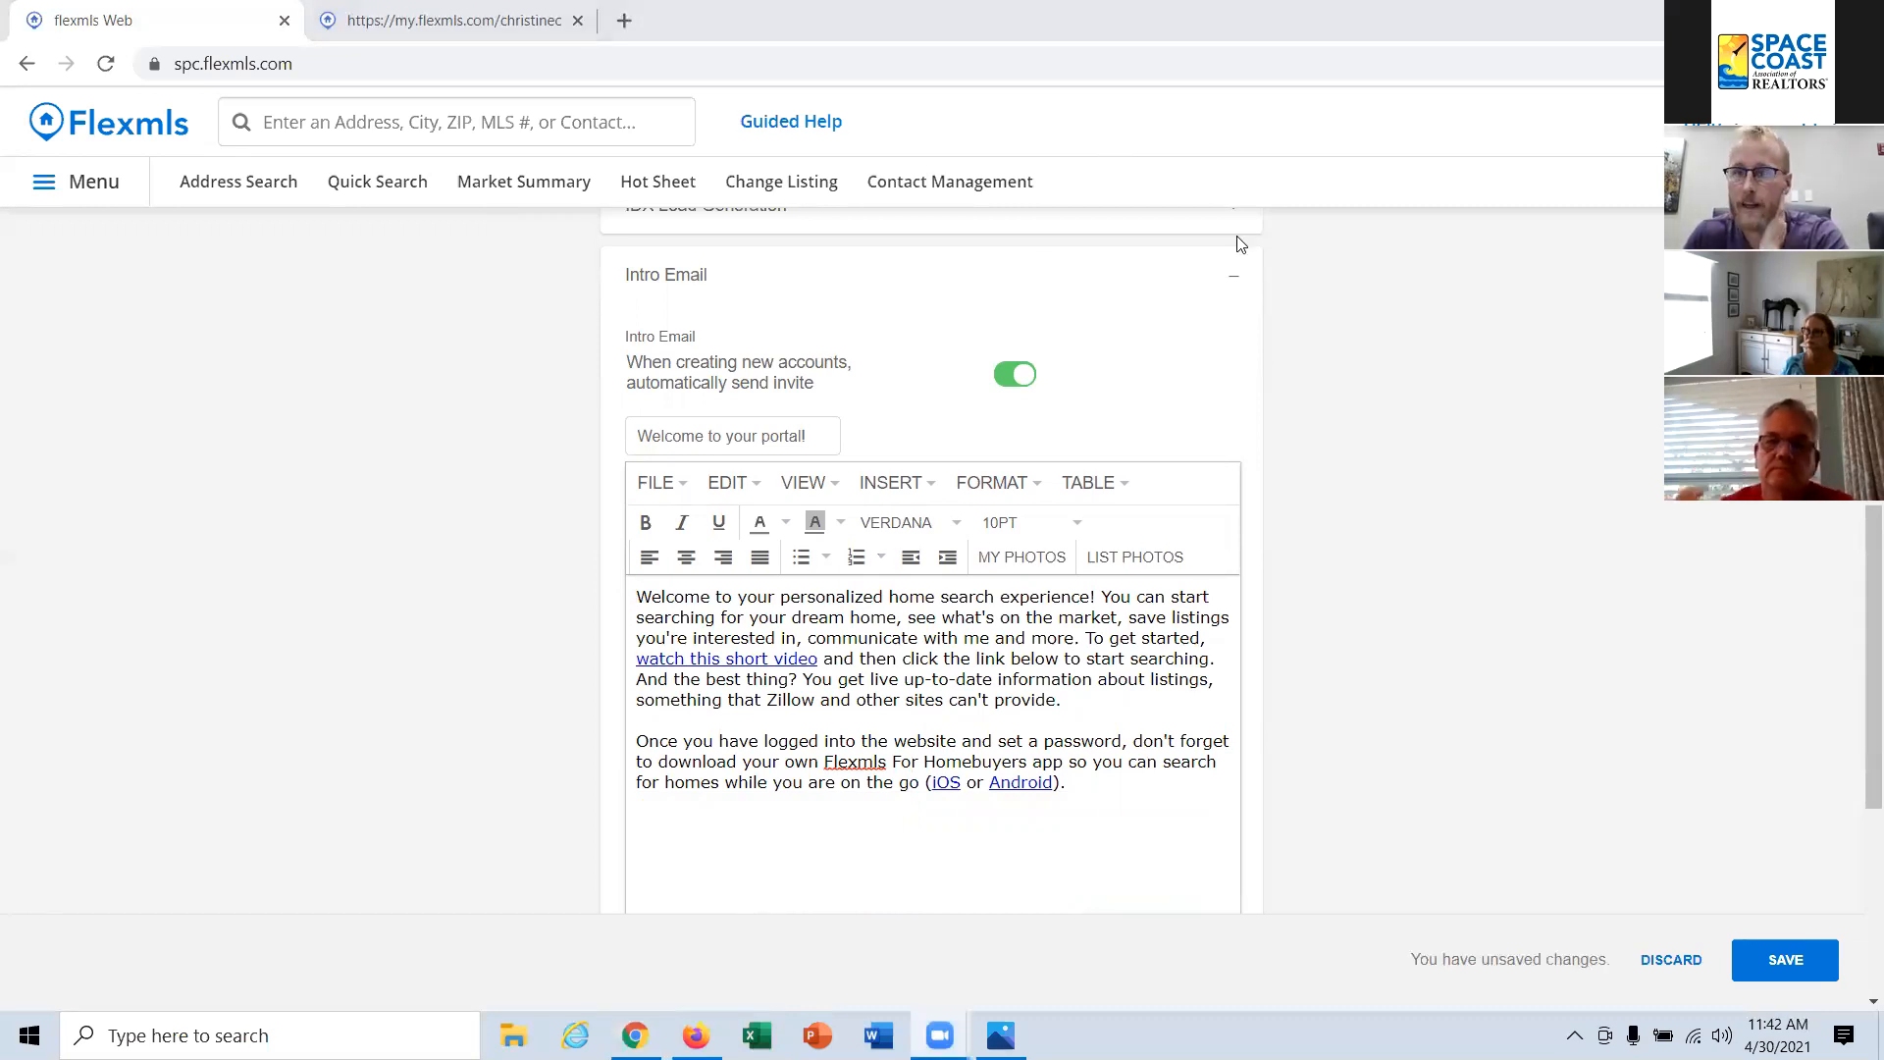
# Step: Expand the IDX Lead Generation section, review its video and feature descriptions, and collapse it
pyautogui.scroll(3, 933, 420)
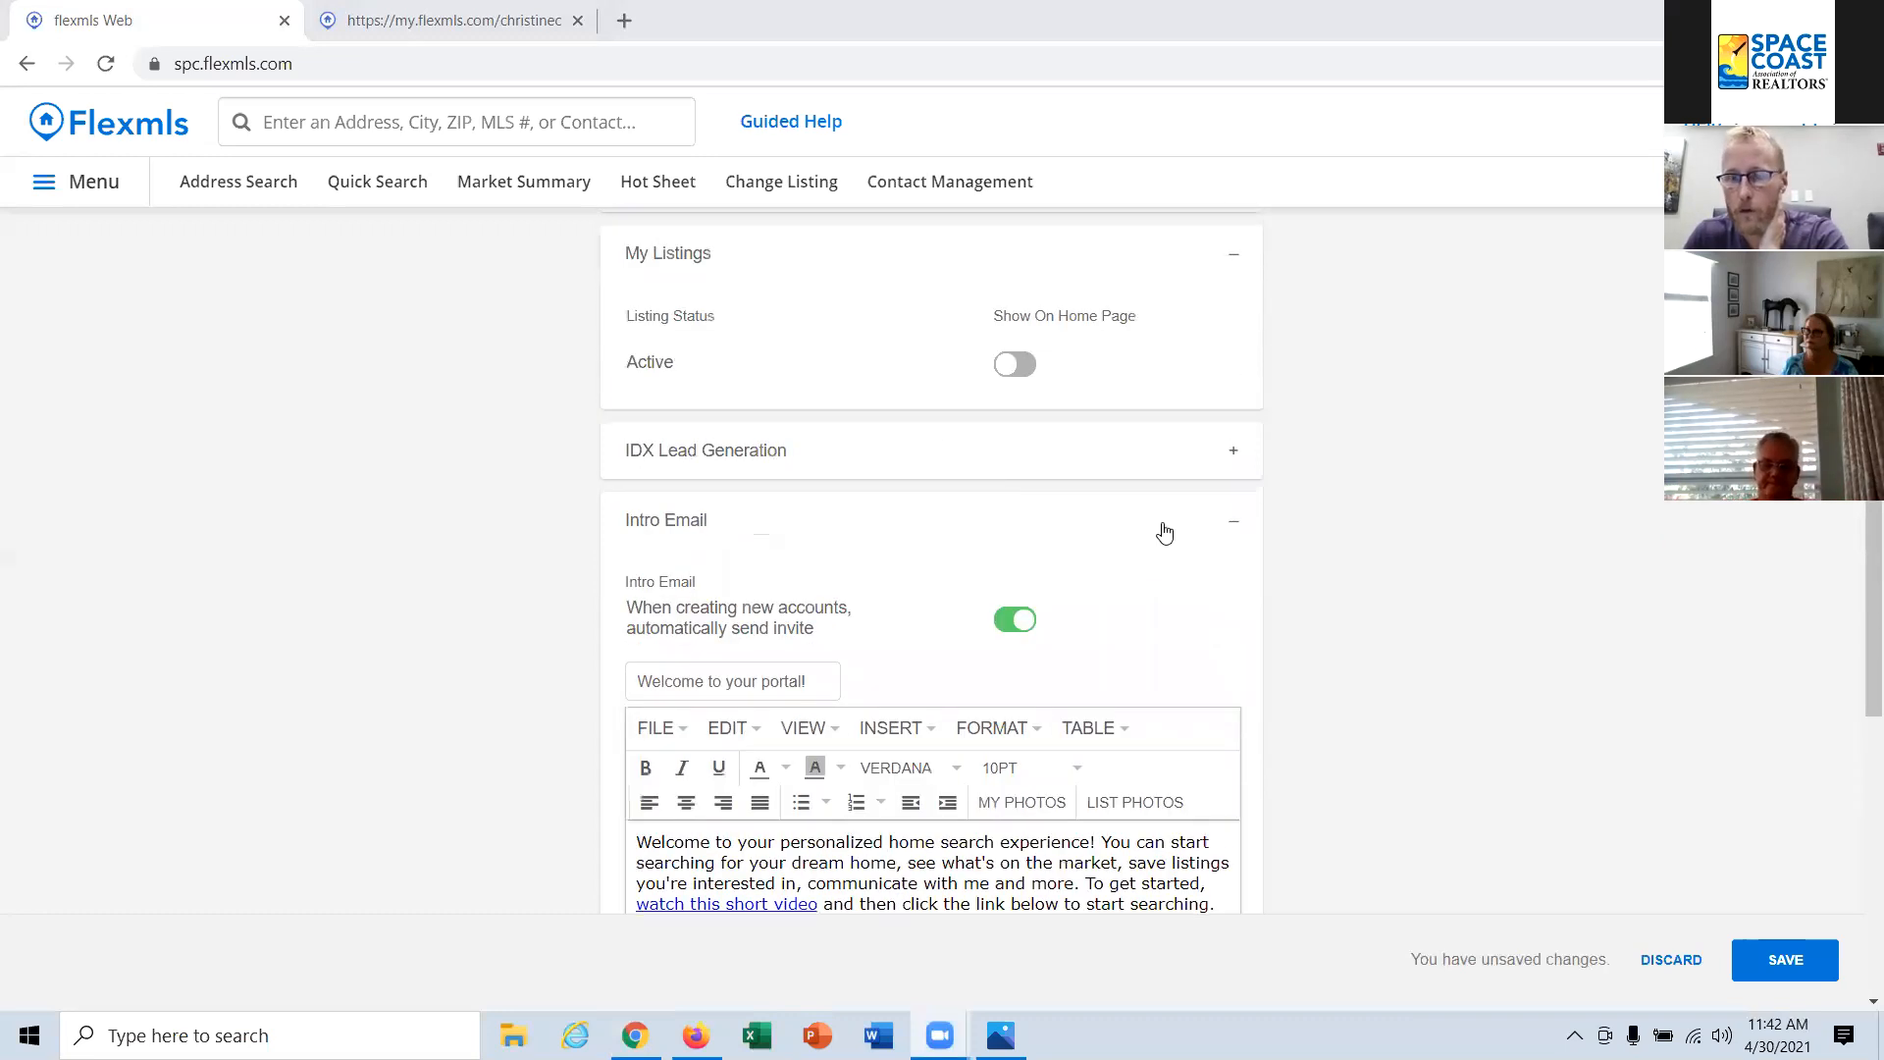
pyautogui.click(1234, 463)
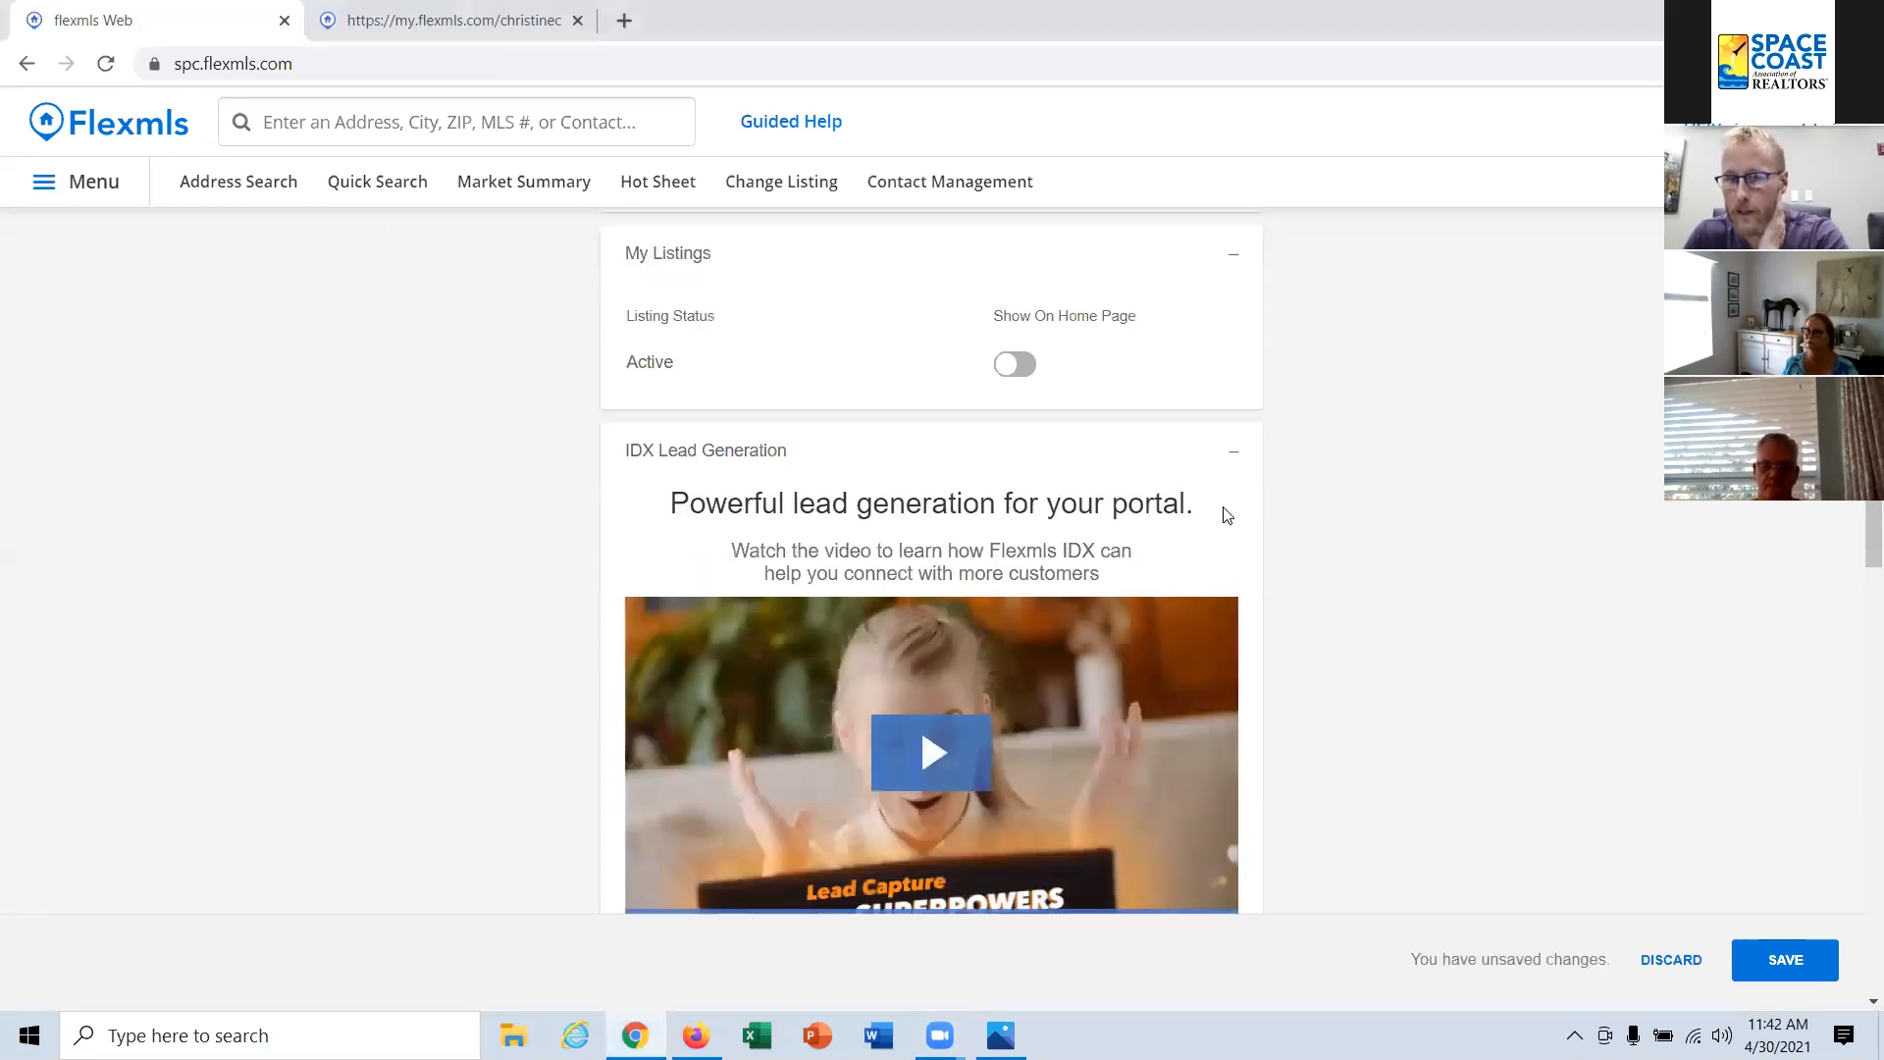
pyautogui.scroll(-1, 1011, 553)
pyautogui.scroll(-4, 1002, 574)
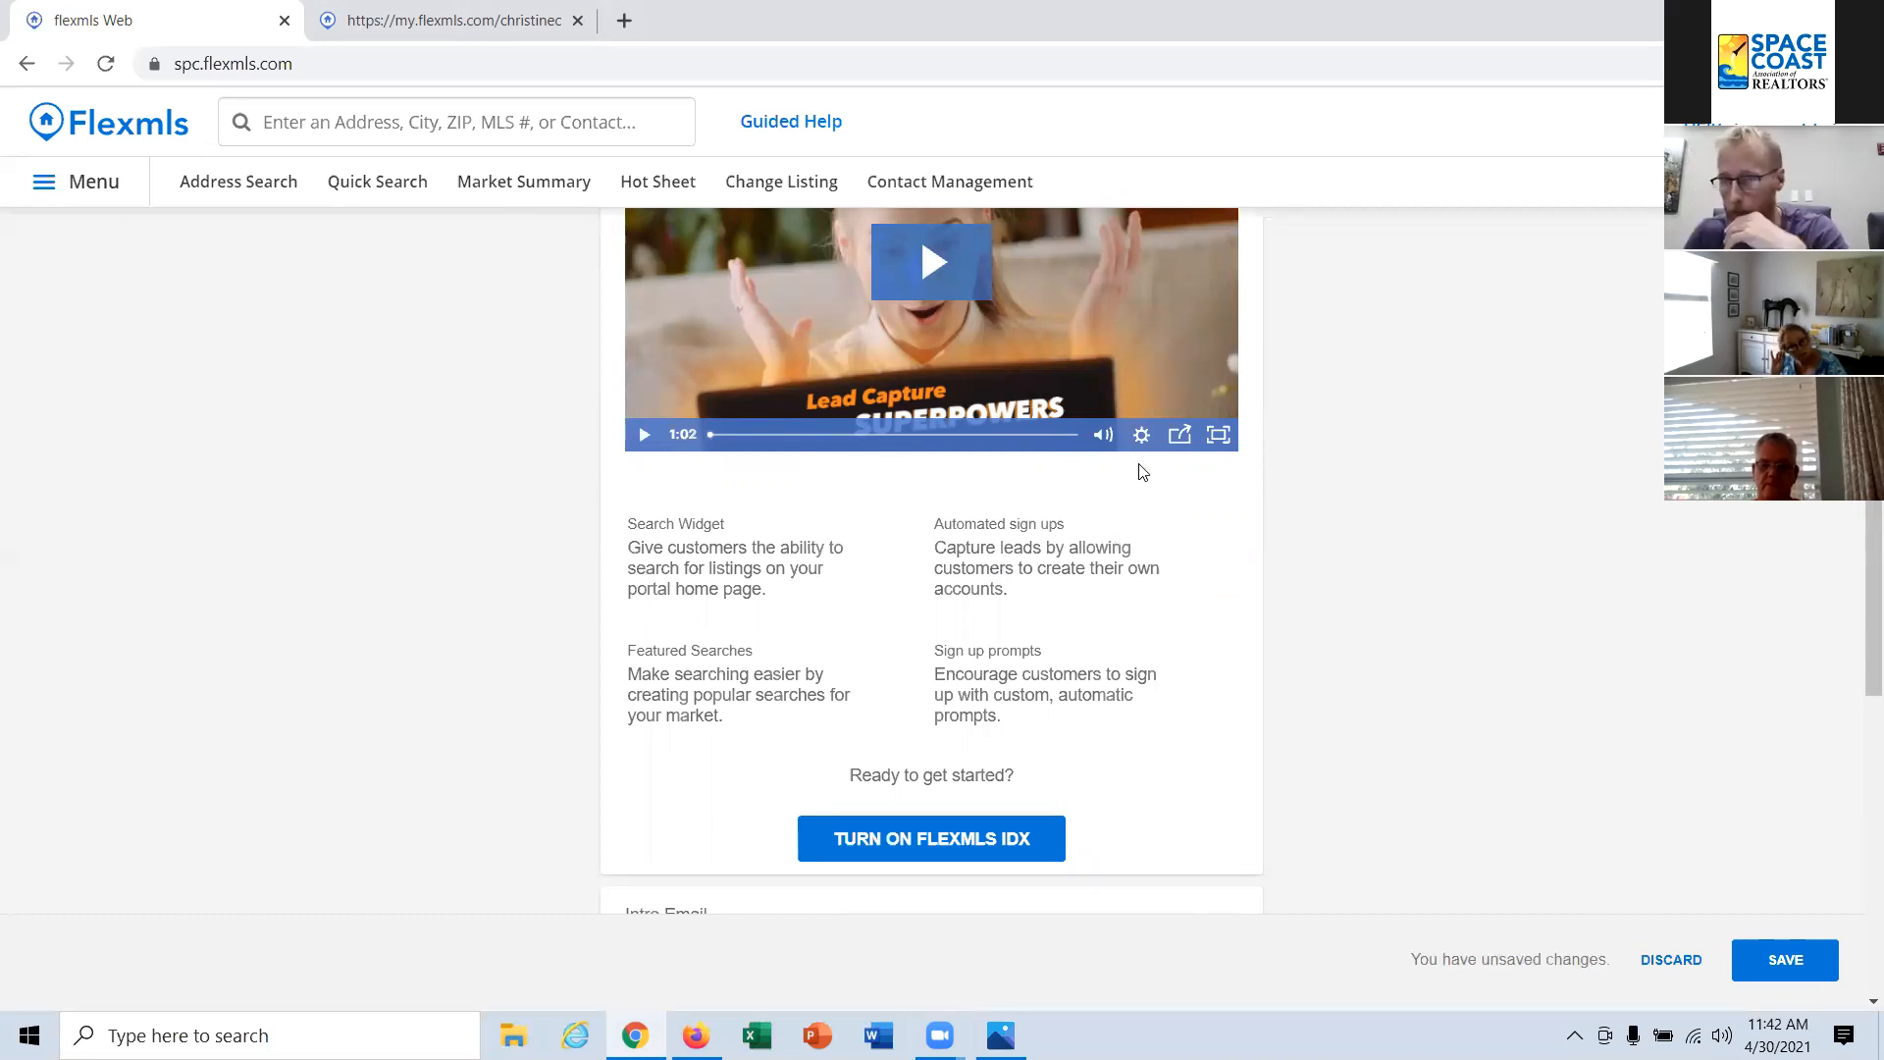
pyautogui.scroll(1, 1115, 530)
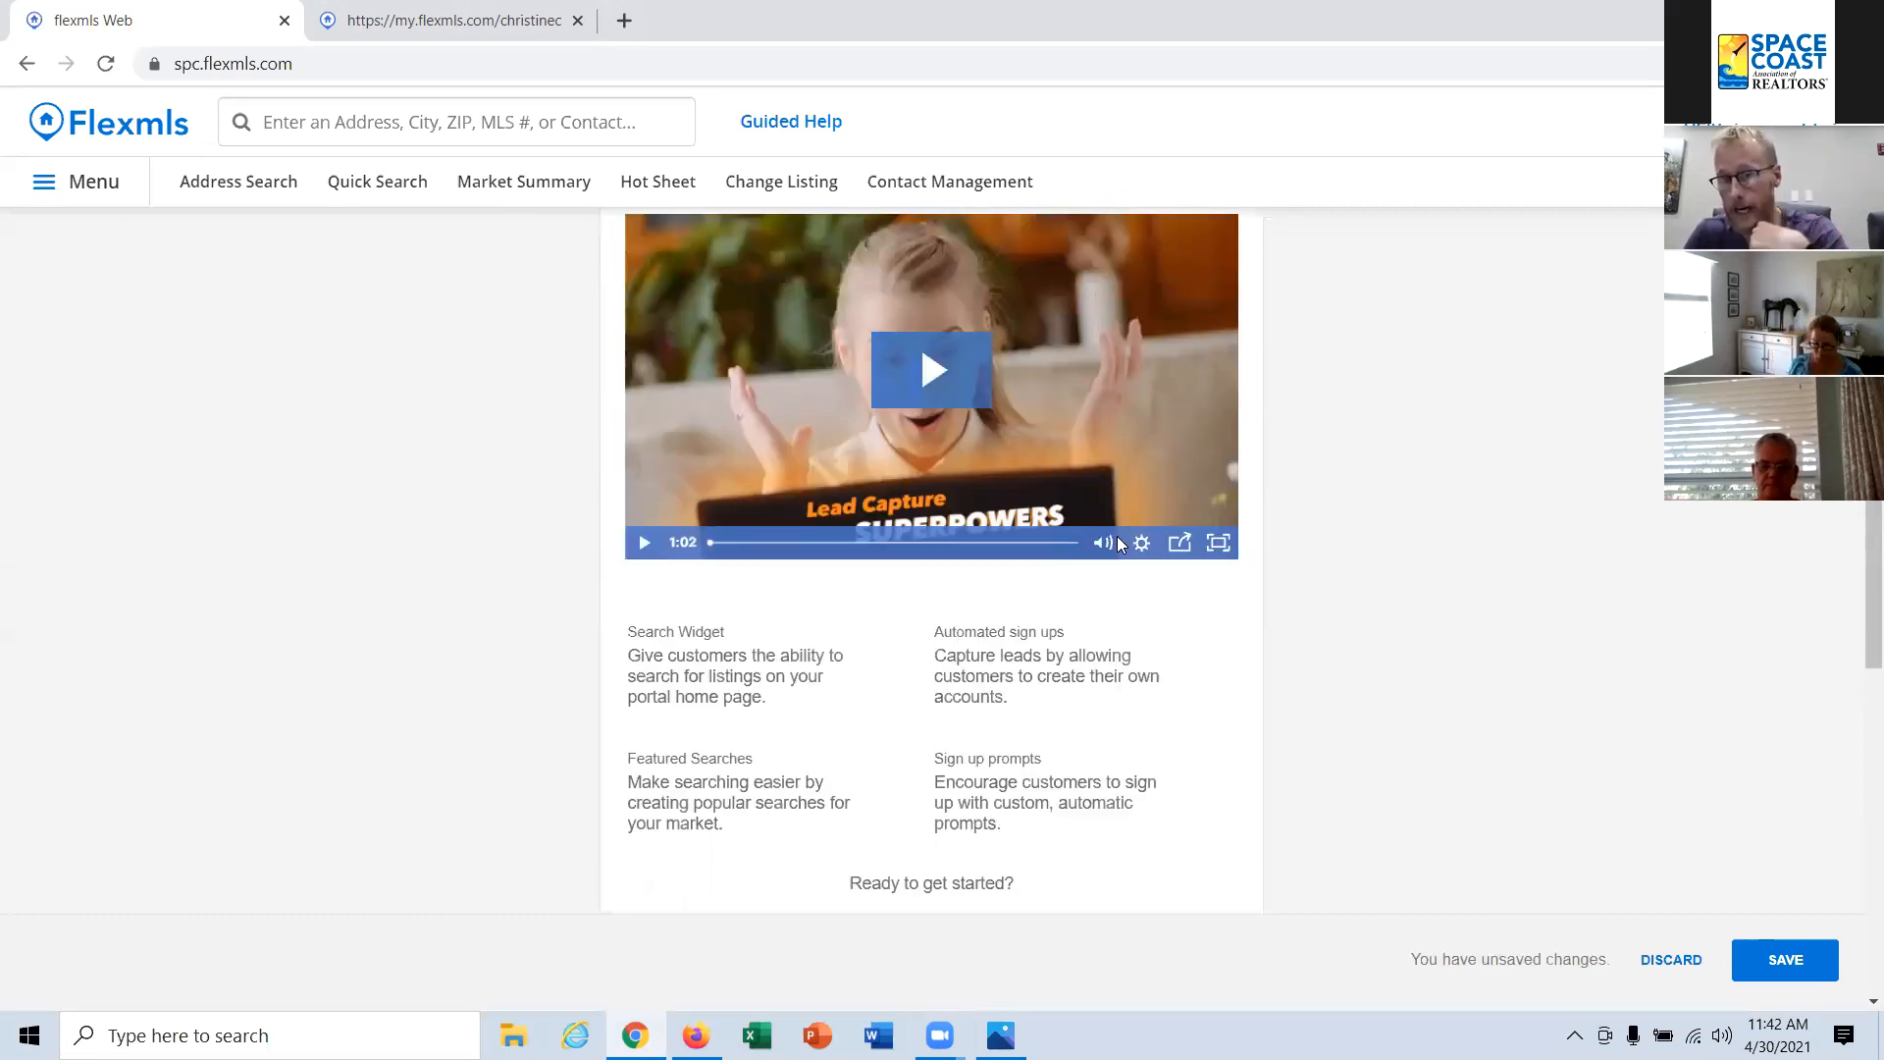
pyautogui.scroll(-2, 910, 400)
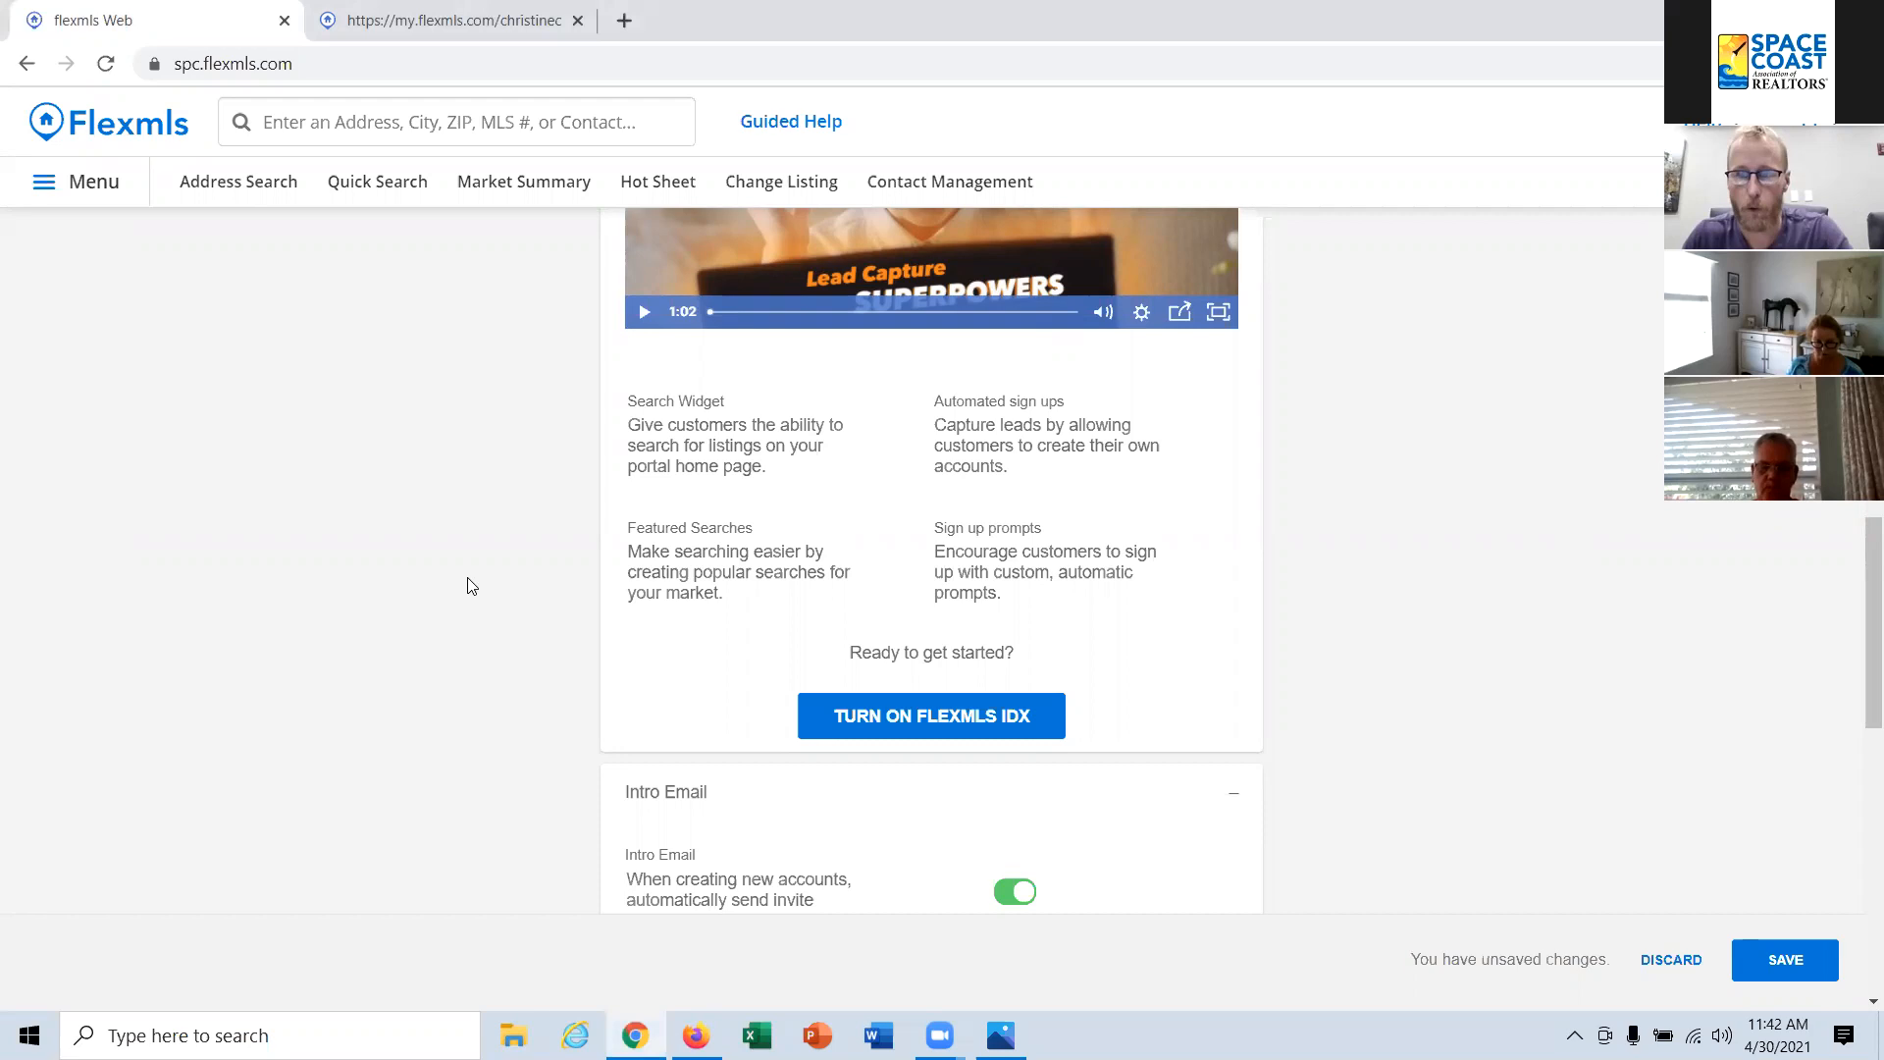
pyautogui.scroll(8, 1367, 421)
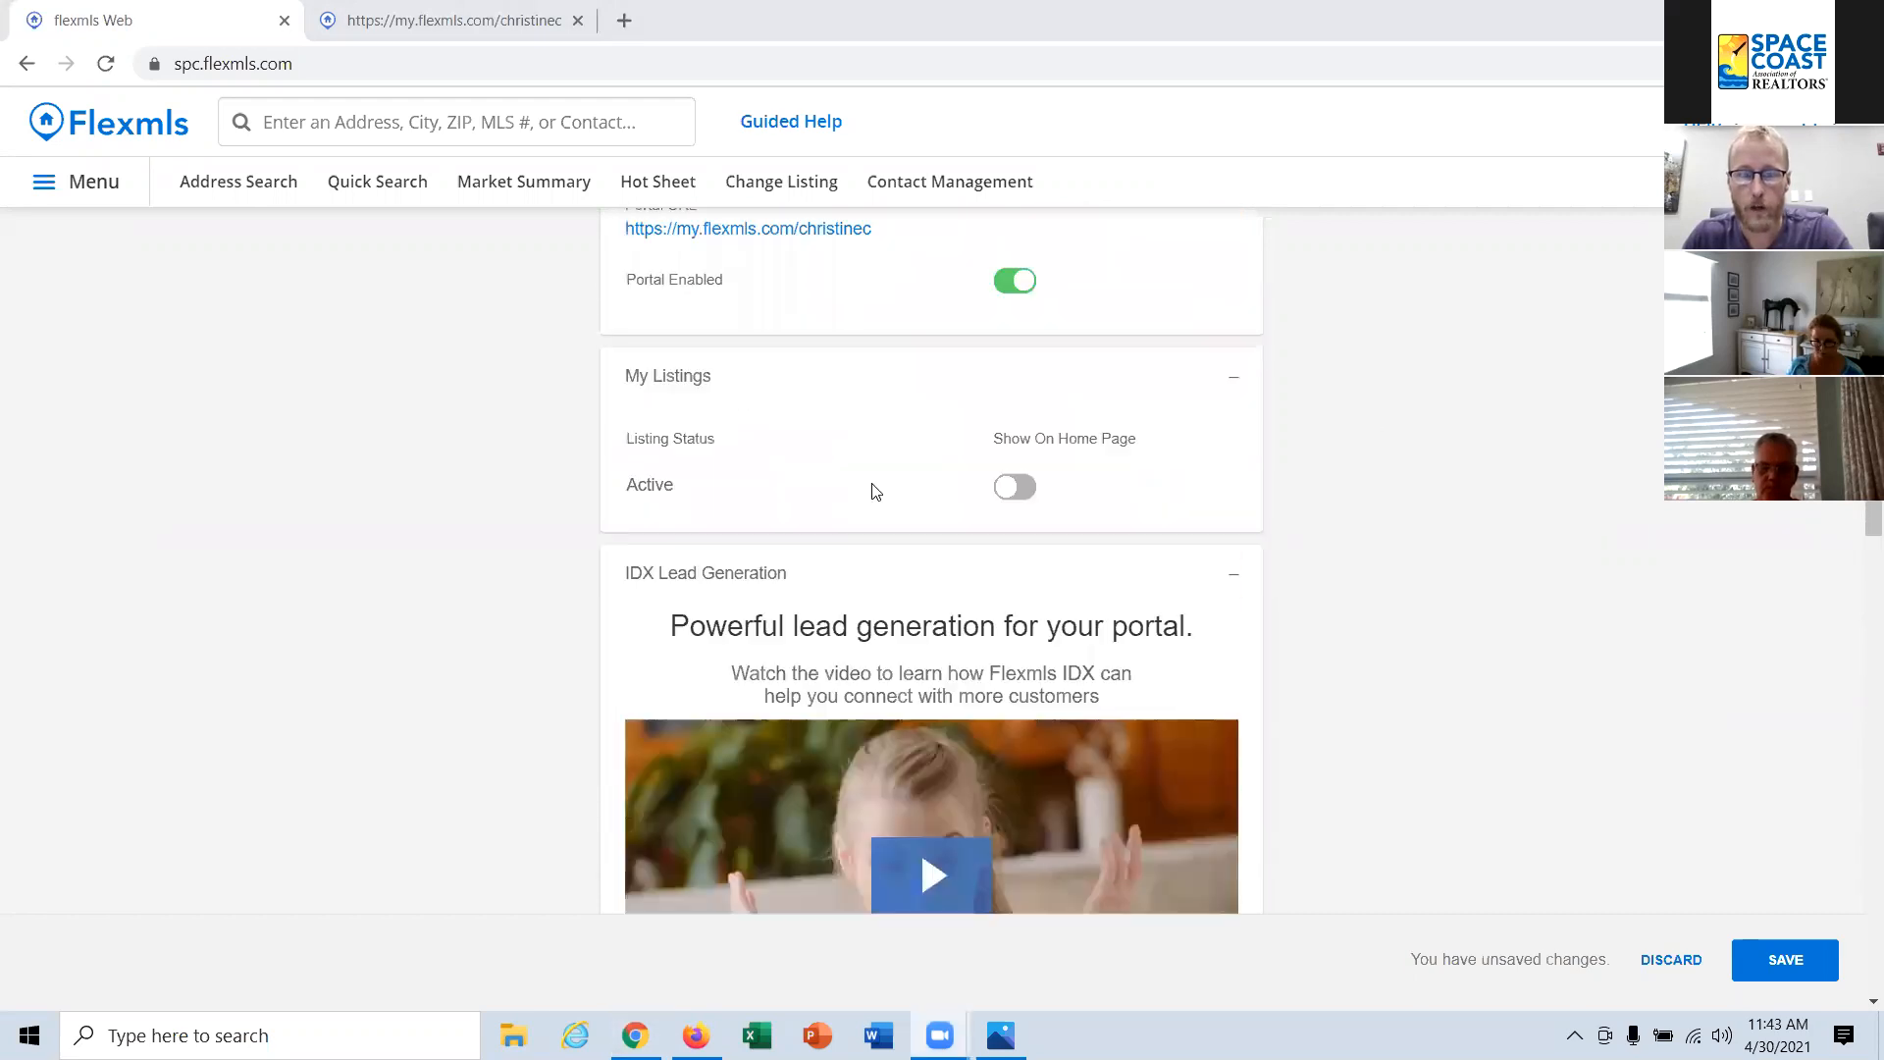
pyautogui.click(742, 574)
# Step: Reopen the intro email's source code, cut all of its HTML and paste it back in
pyautogui.scroll(-5, 1244, 570)
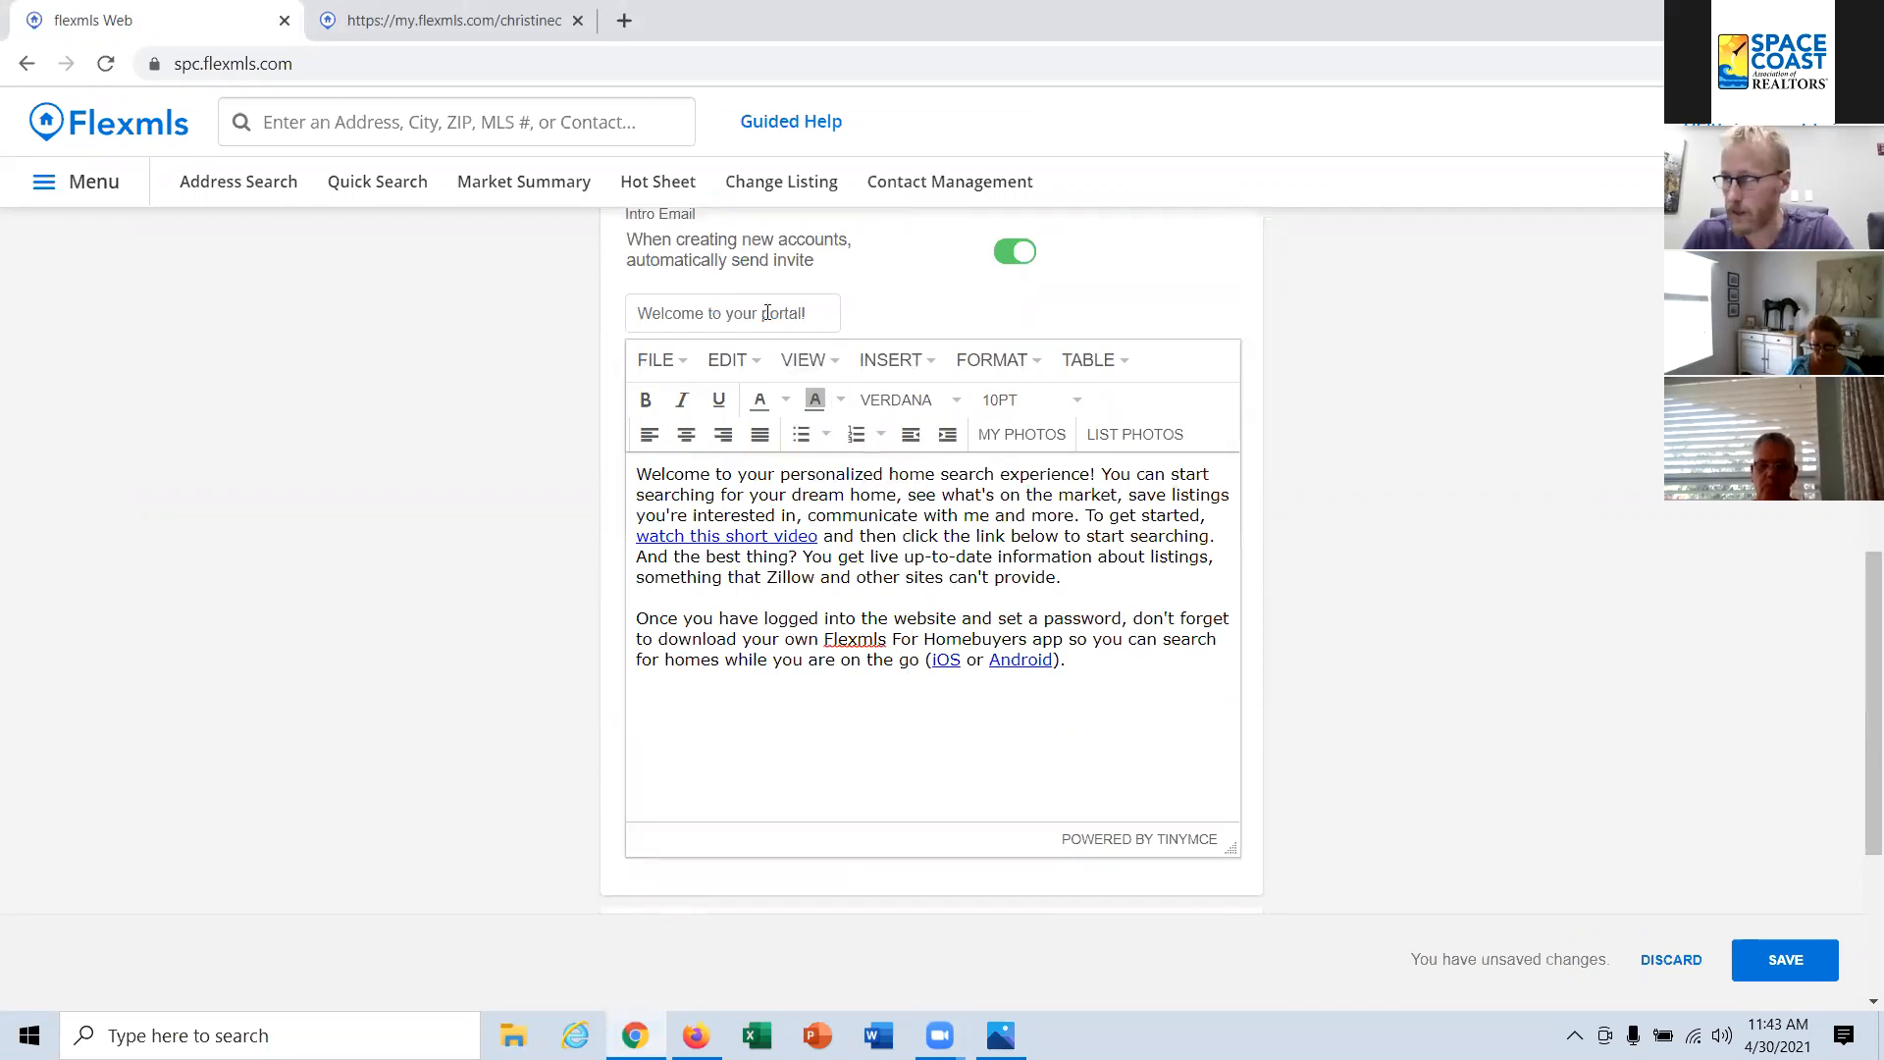
pyautogui.click(830, 366)
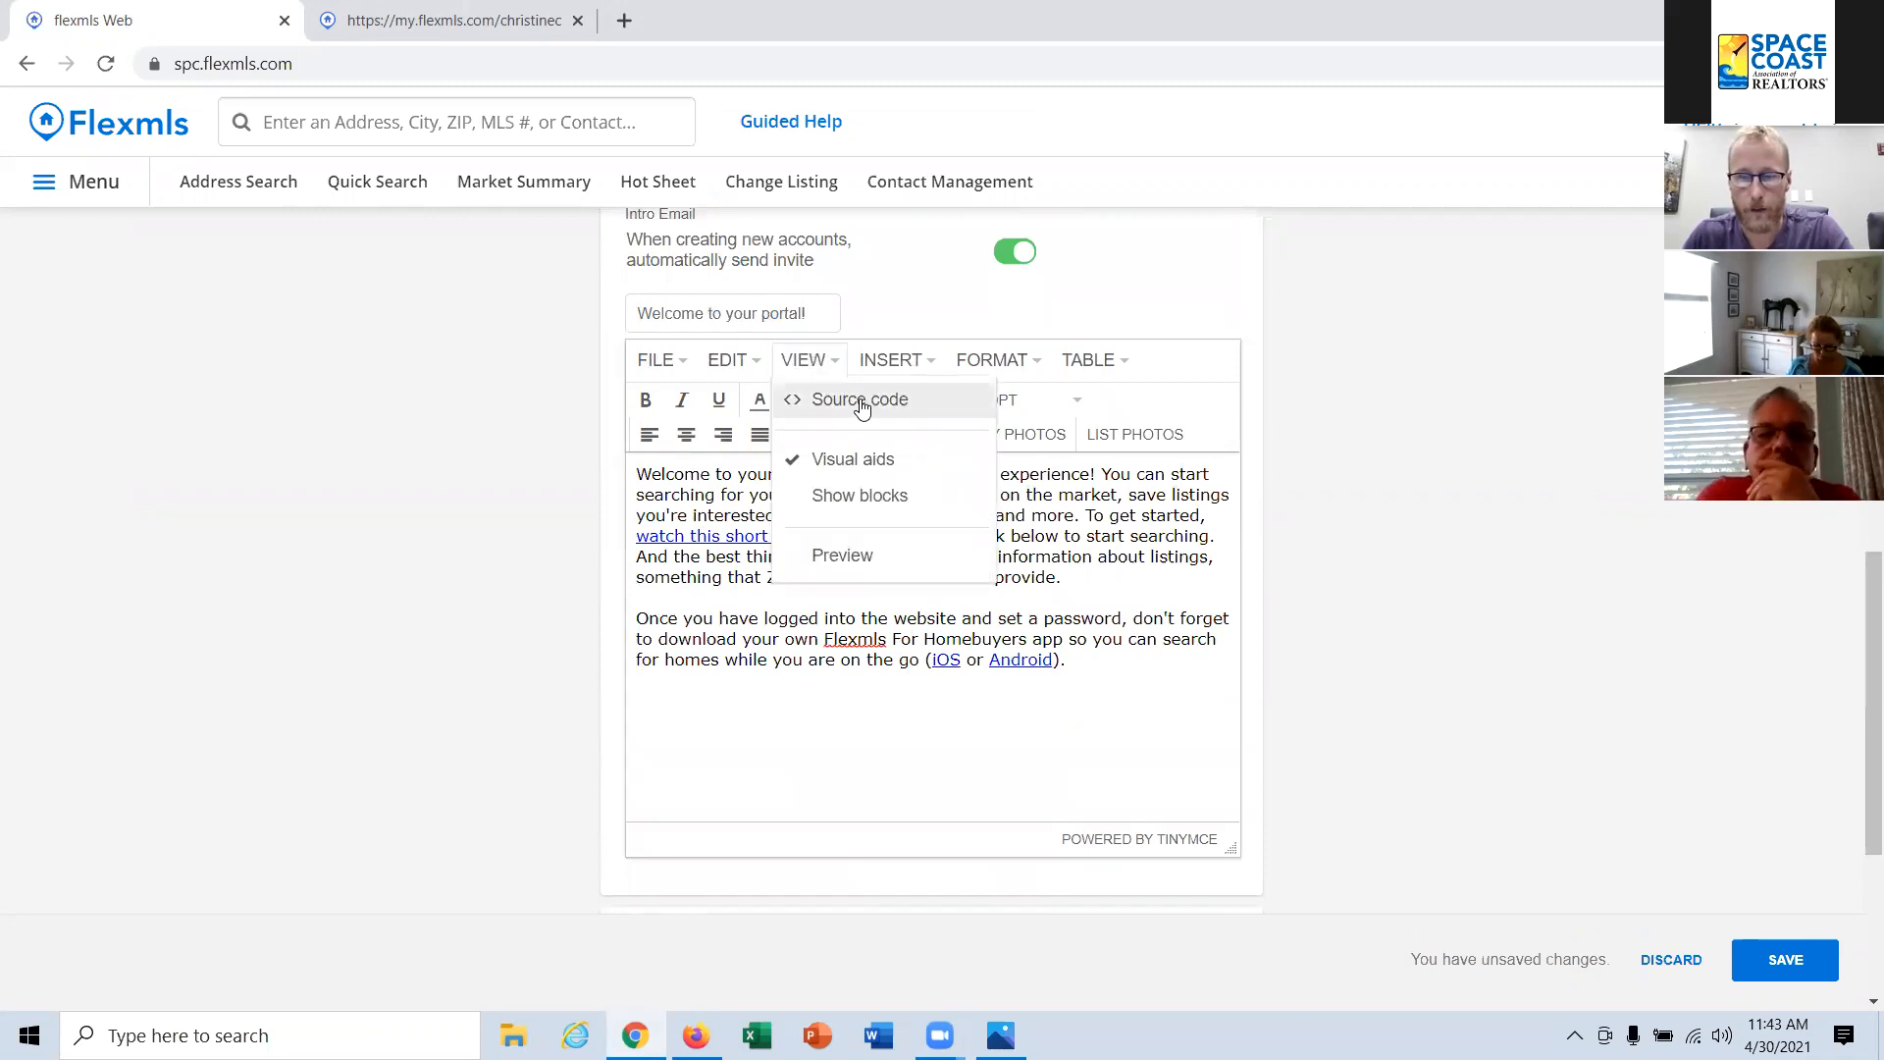
pyautogui.click(860, 406)
pyautogui.moveTo(808, 582); pyautogui.dragTo(371, 257)
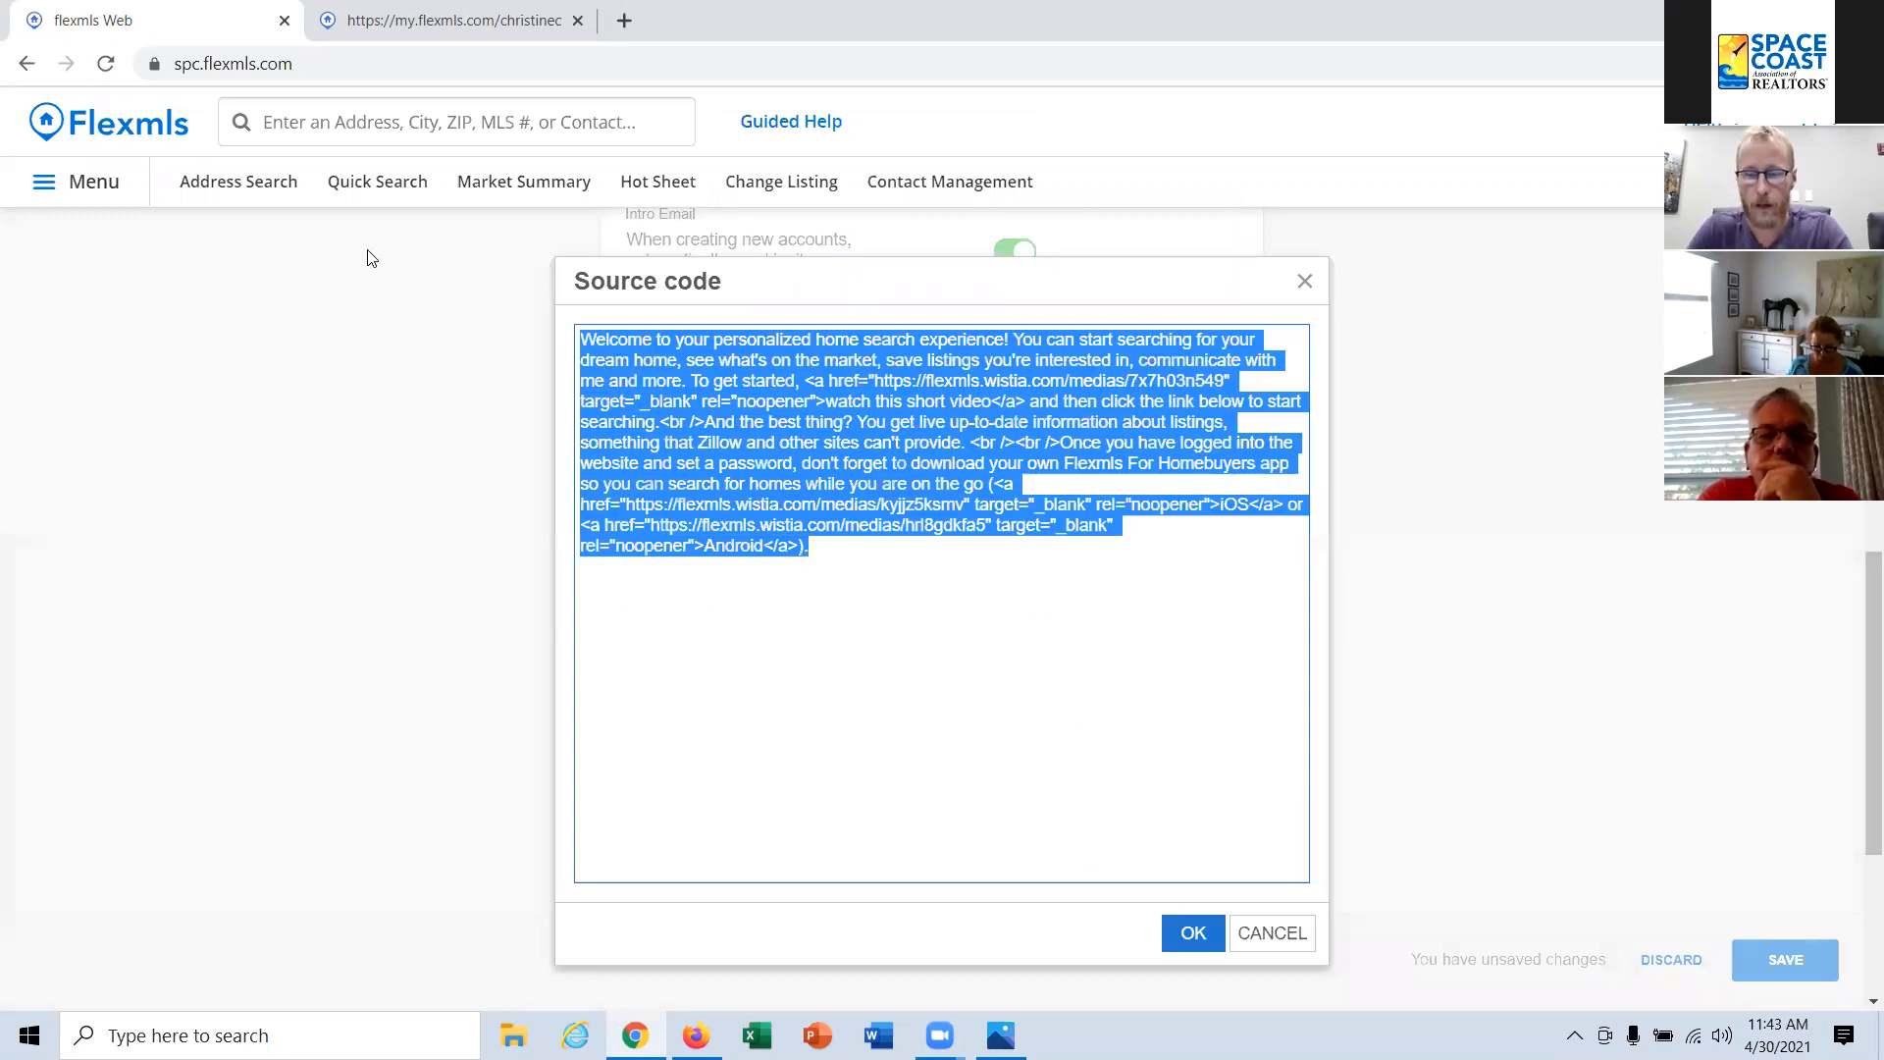
pyautogui.hotkey('ctrl', 'x')
pyautogui.hotkey('ctrl', 'v')
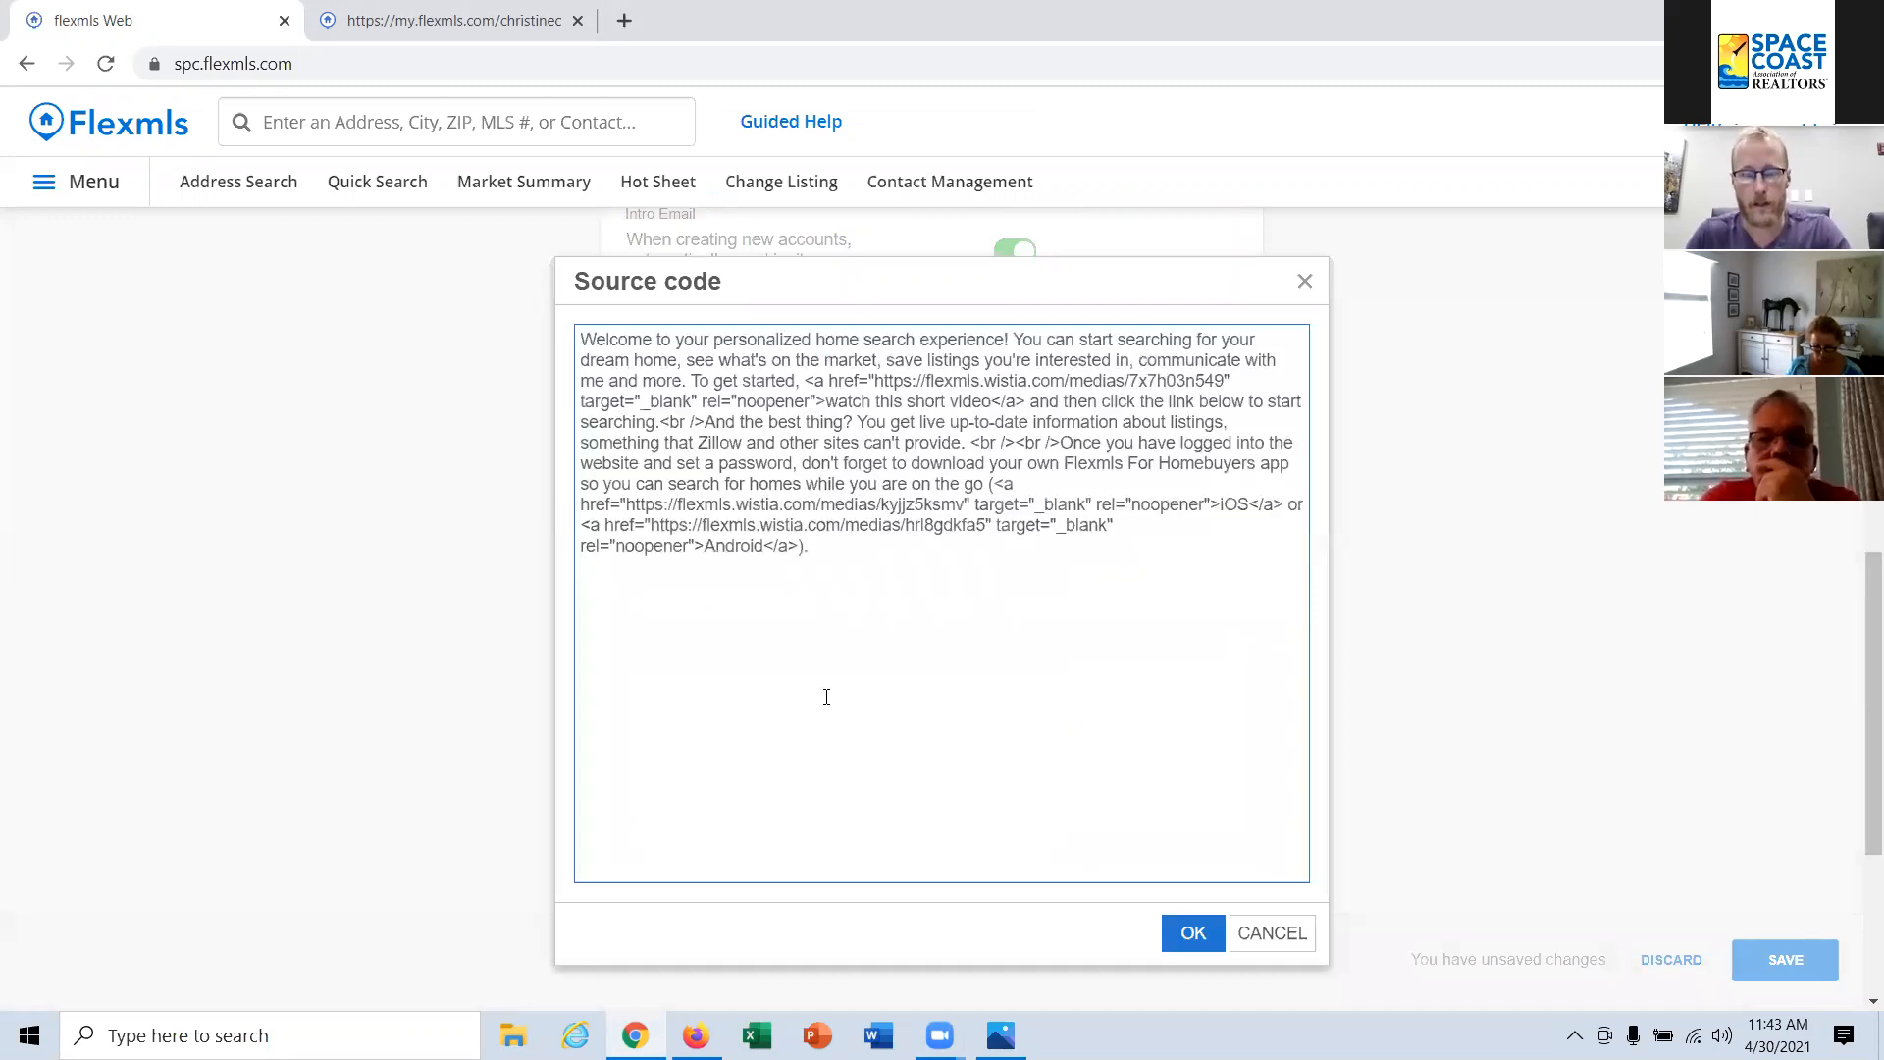
pyautogui.click(1195, 937)
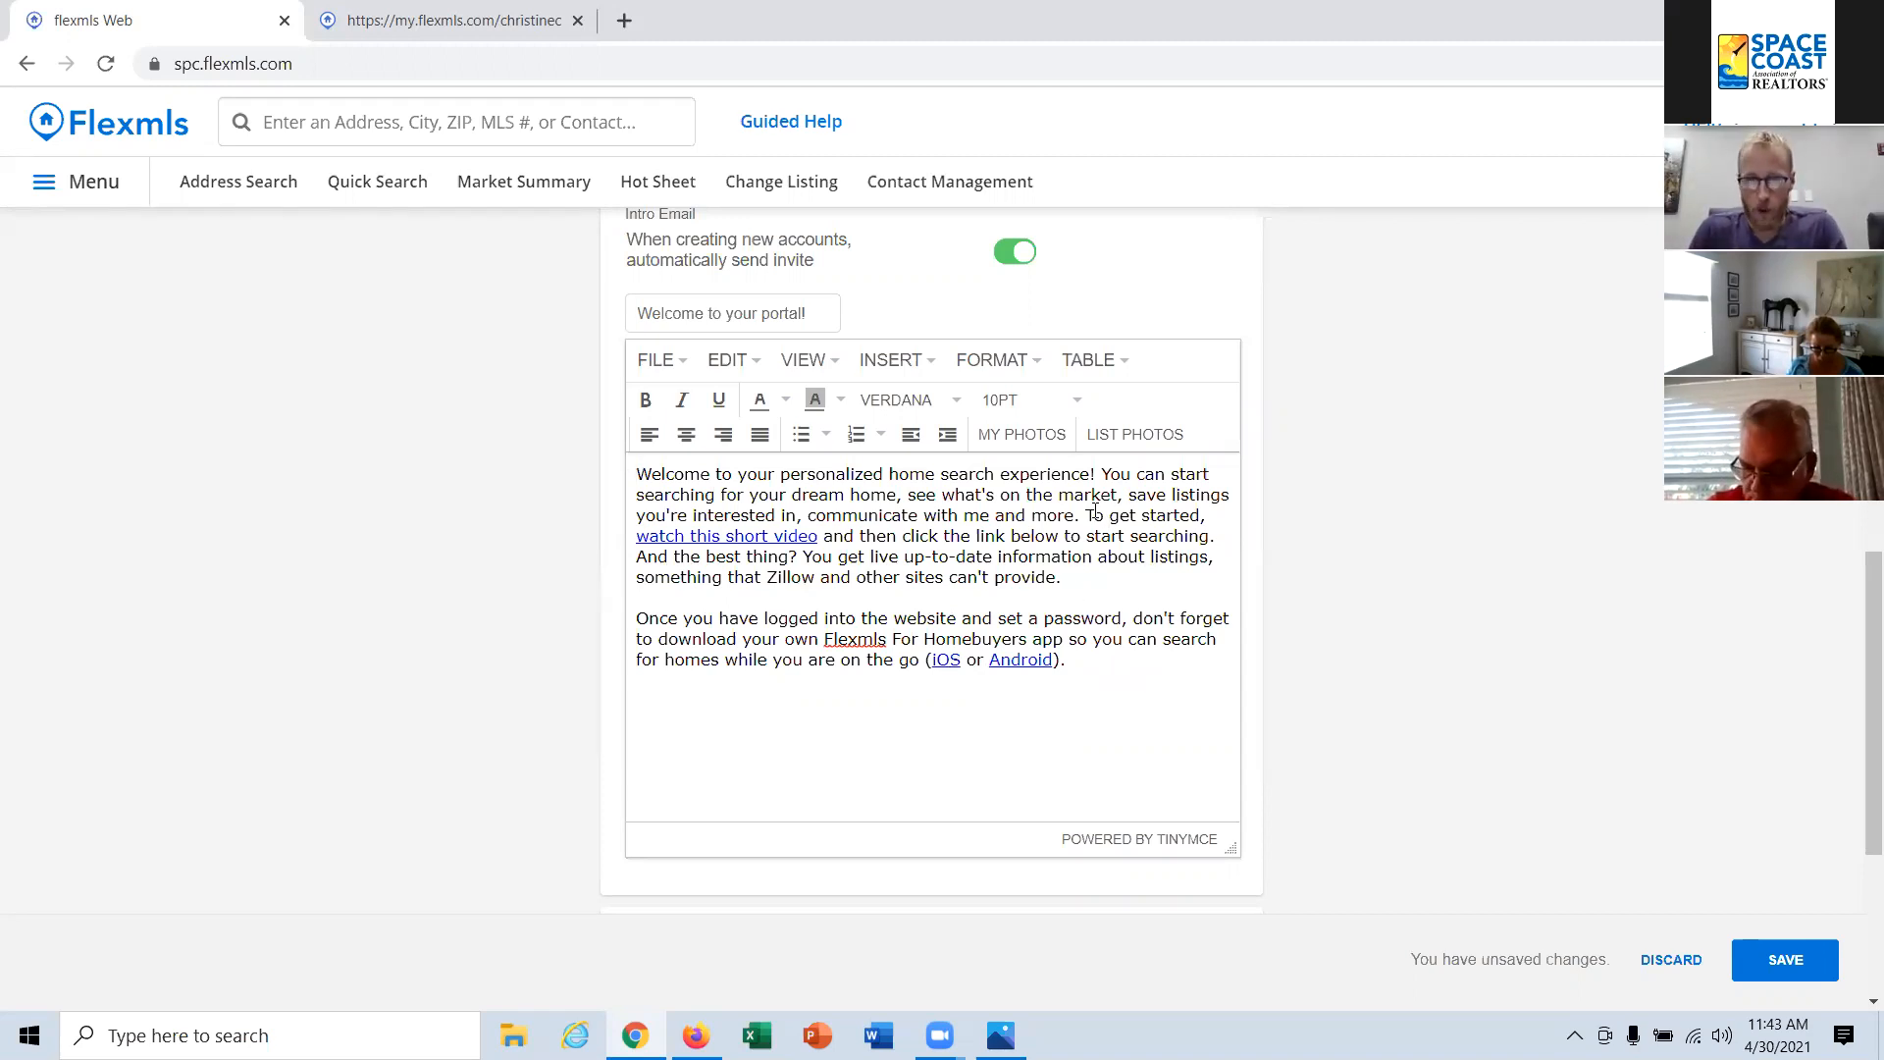
# Step: Look over the remaining preference sections and save the changed portal preferences
pyautogui.scroll(-3, 740, 589)
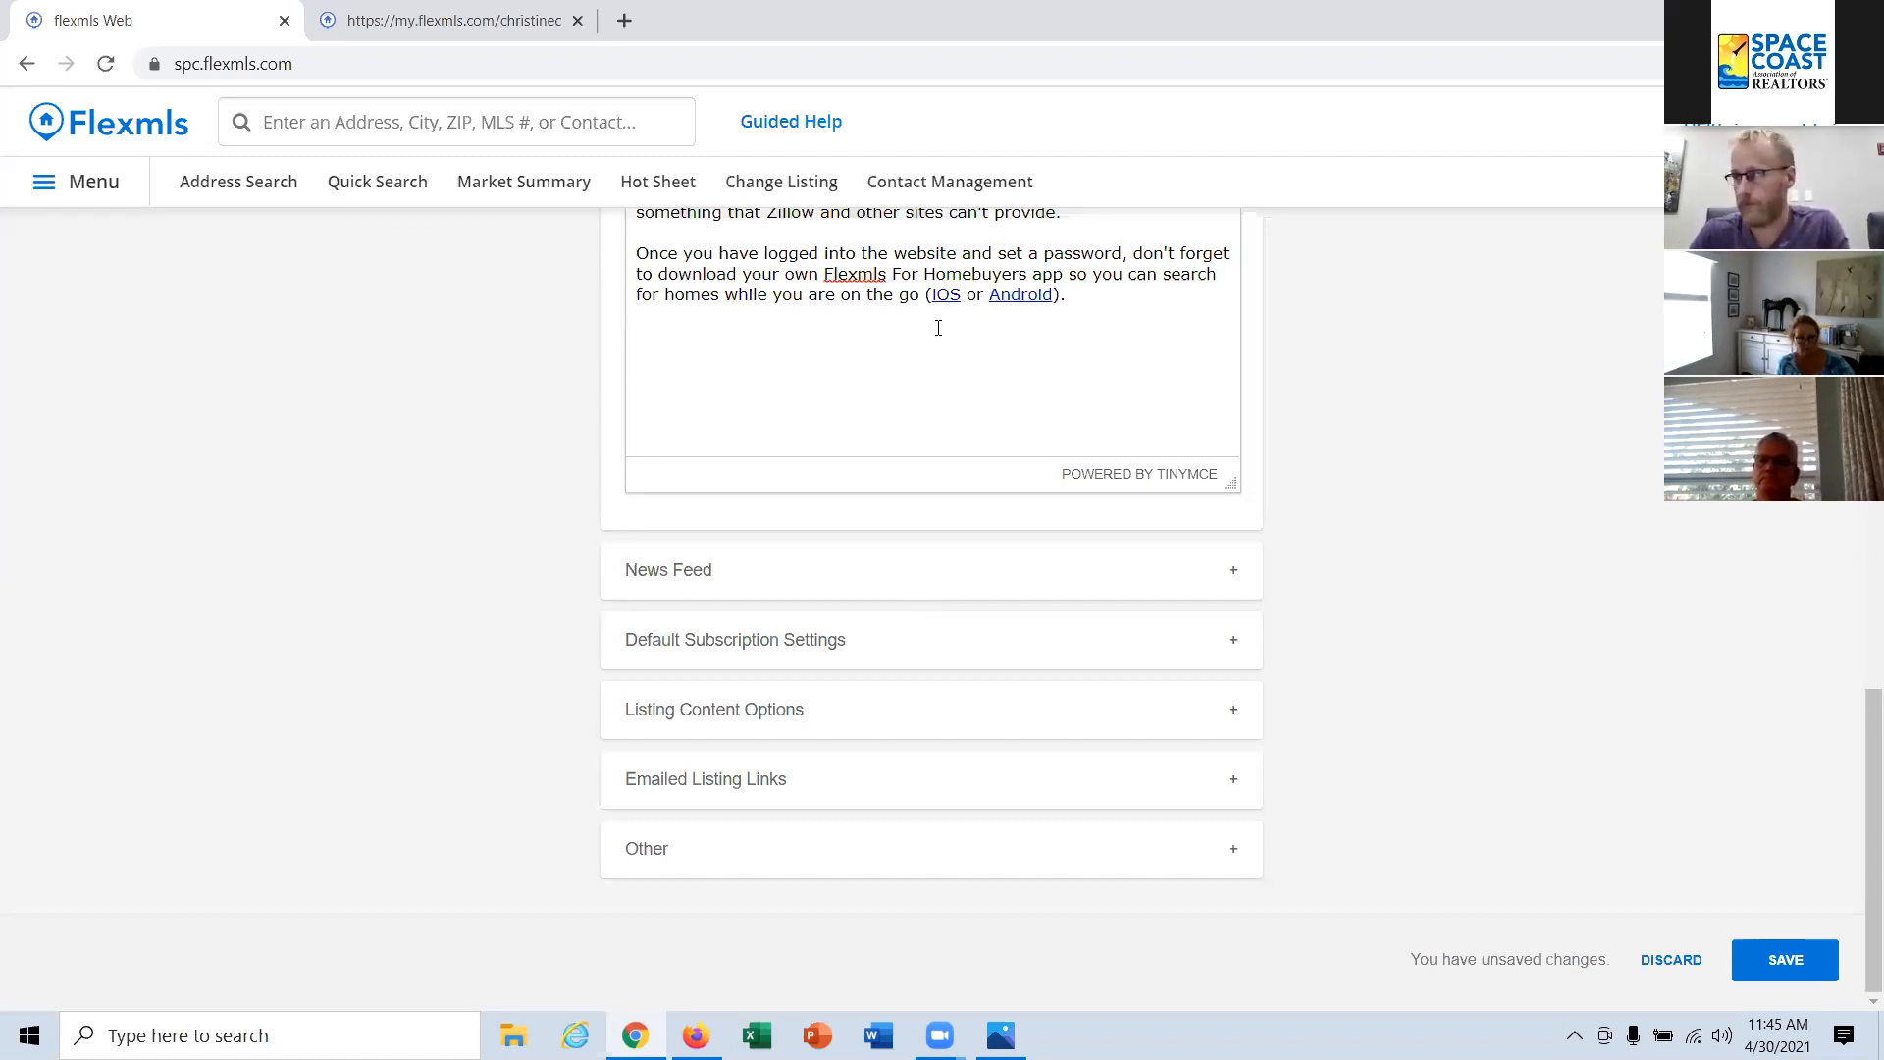
pyautogui.scroll(1, 748, 563)
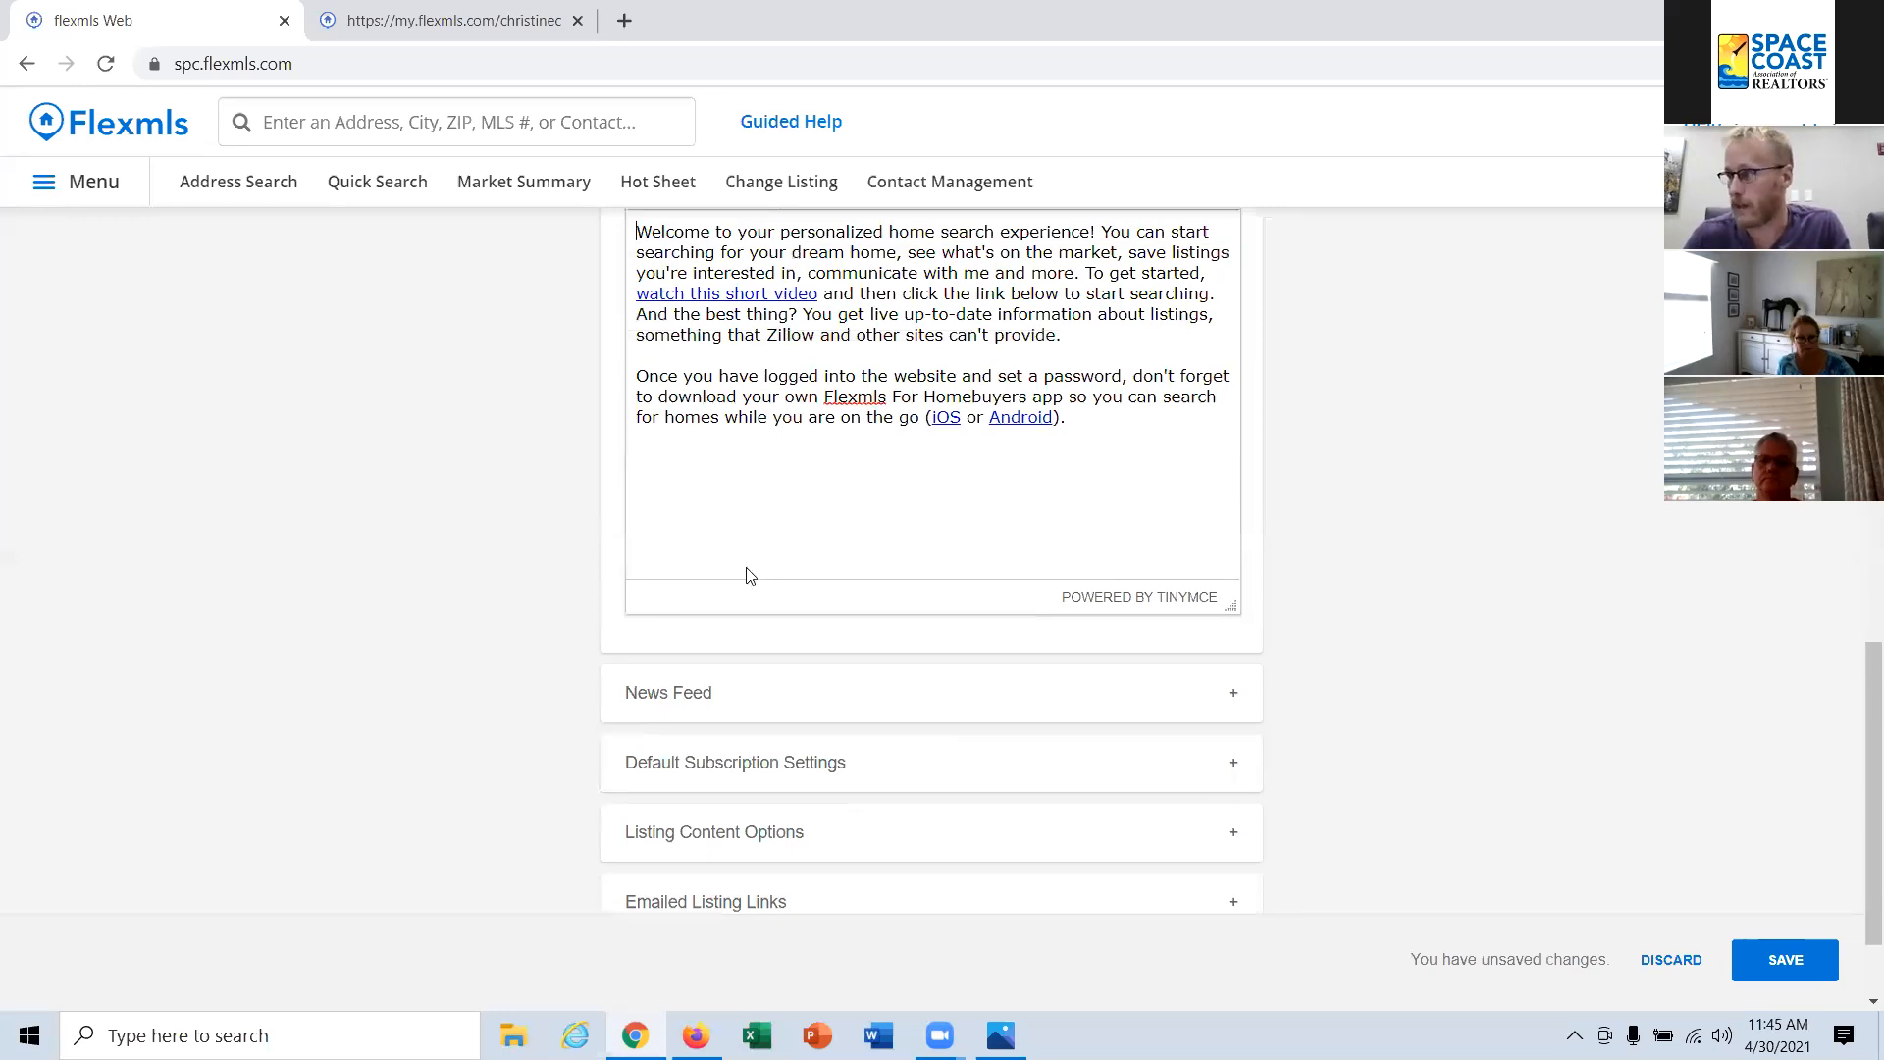
pyautogui.scroll(-1, 711, 549)
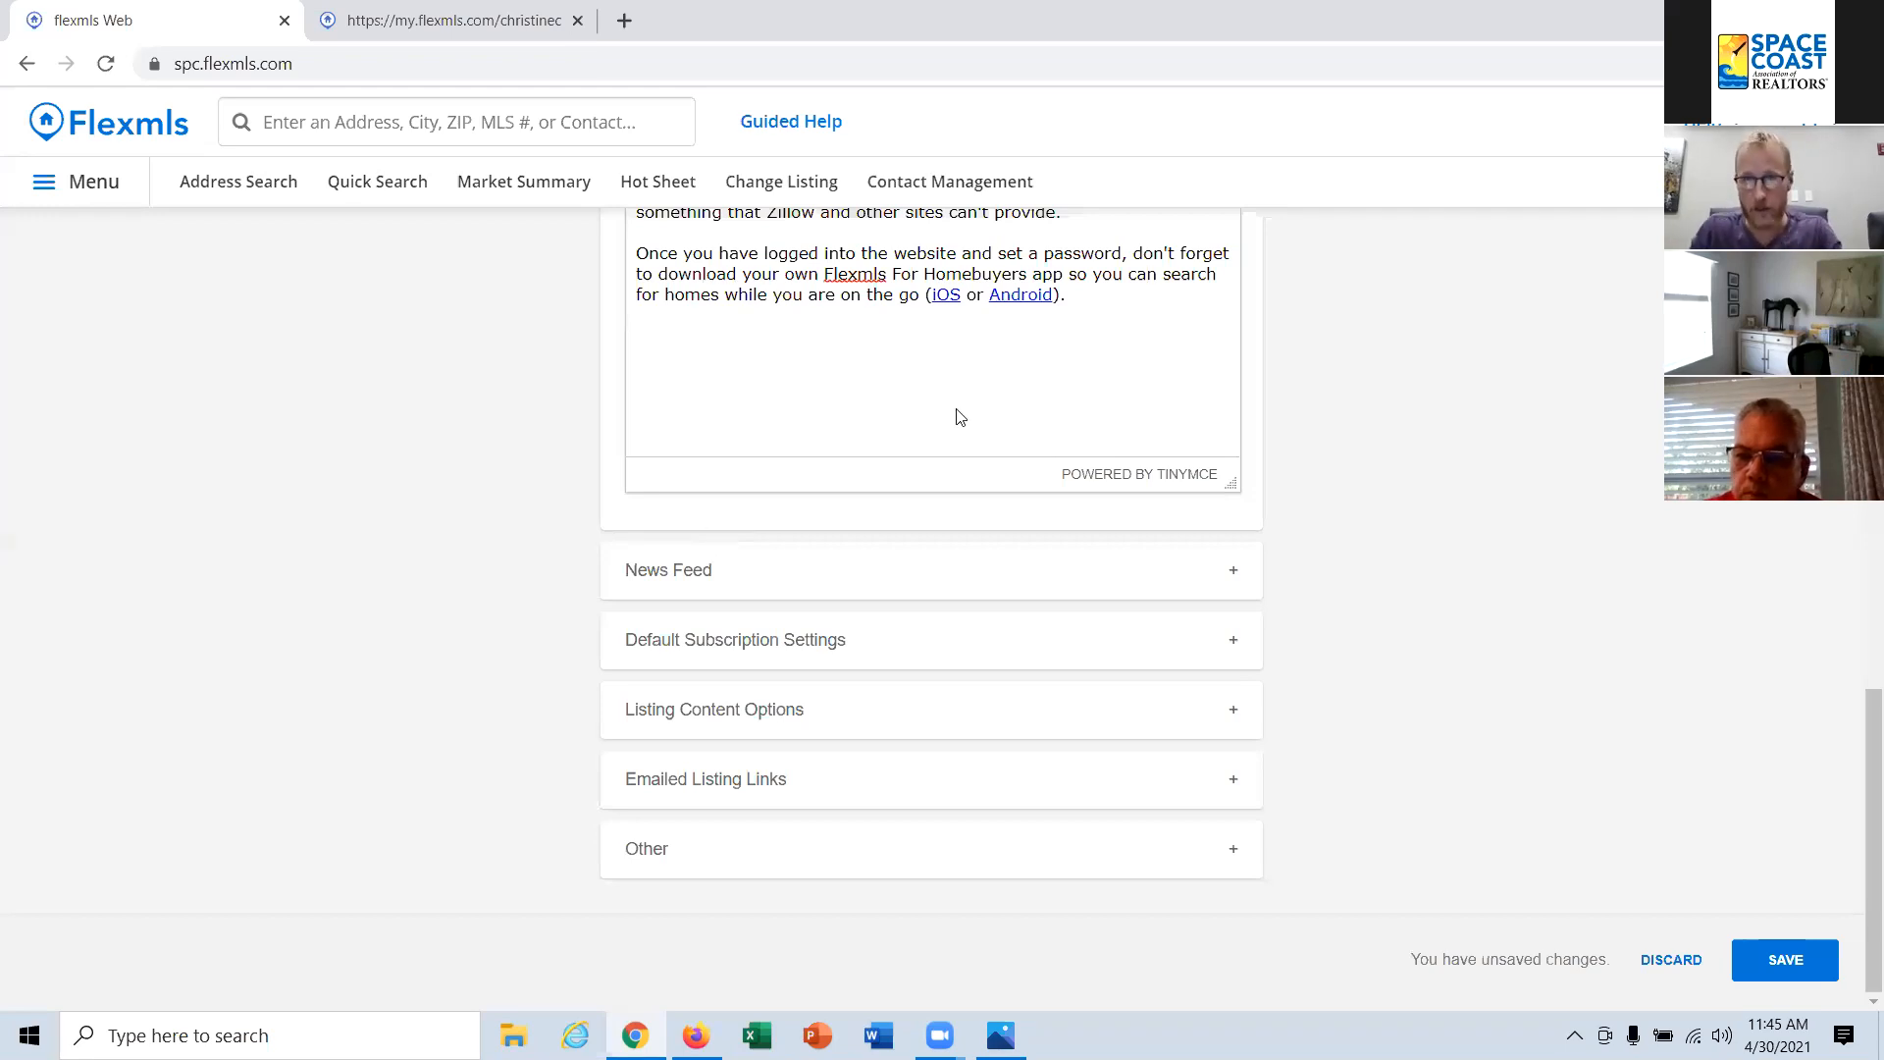
pyautogui.click(970, 183)
pyautogui.click(1138, 209)
pyautogui.click(1784, 969)
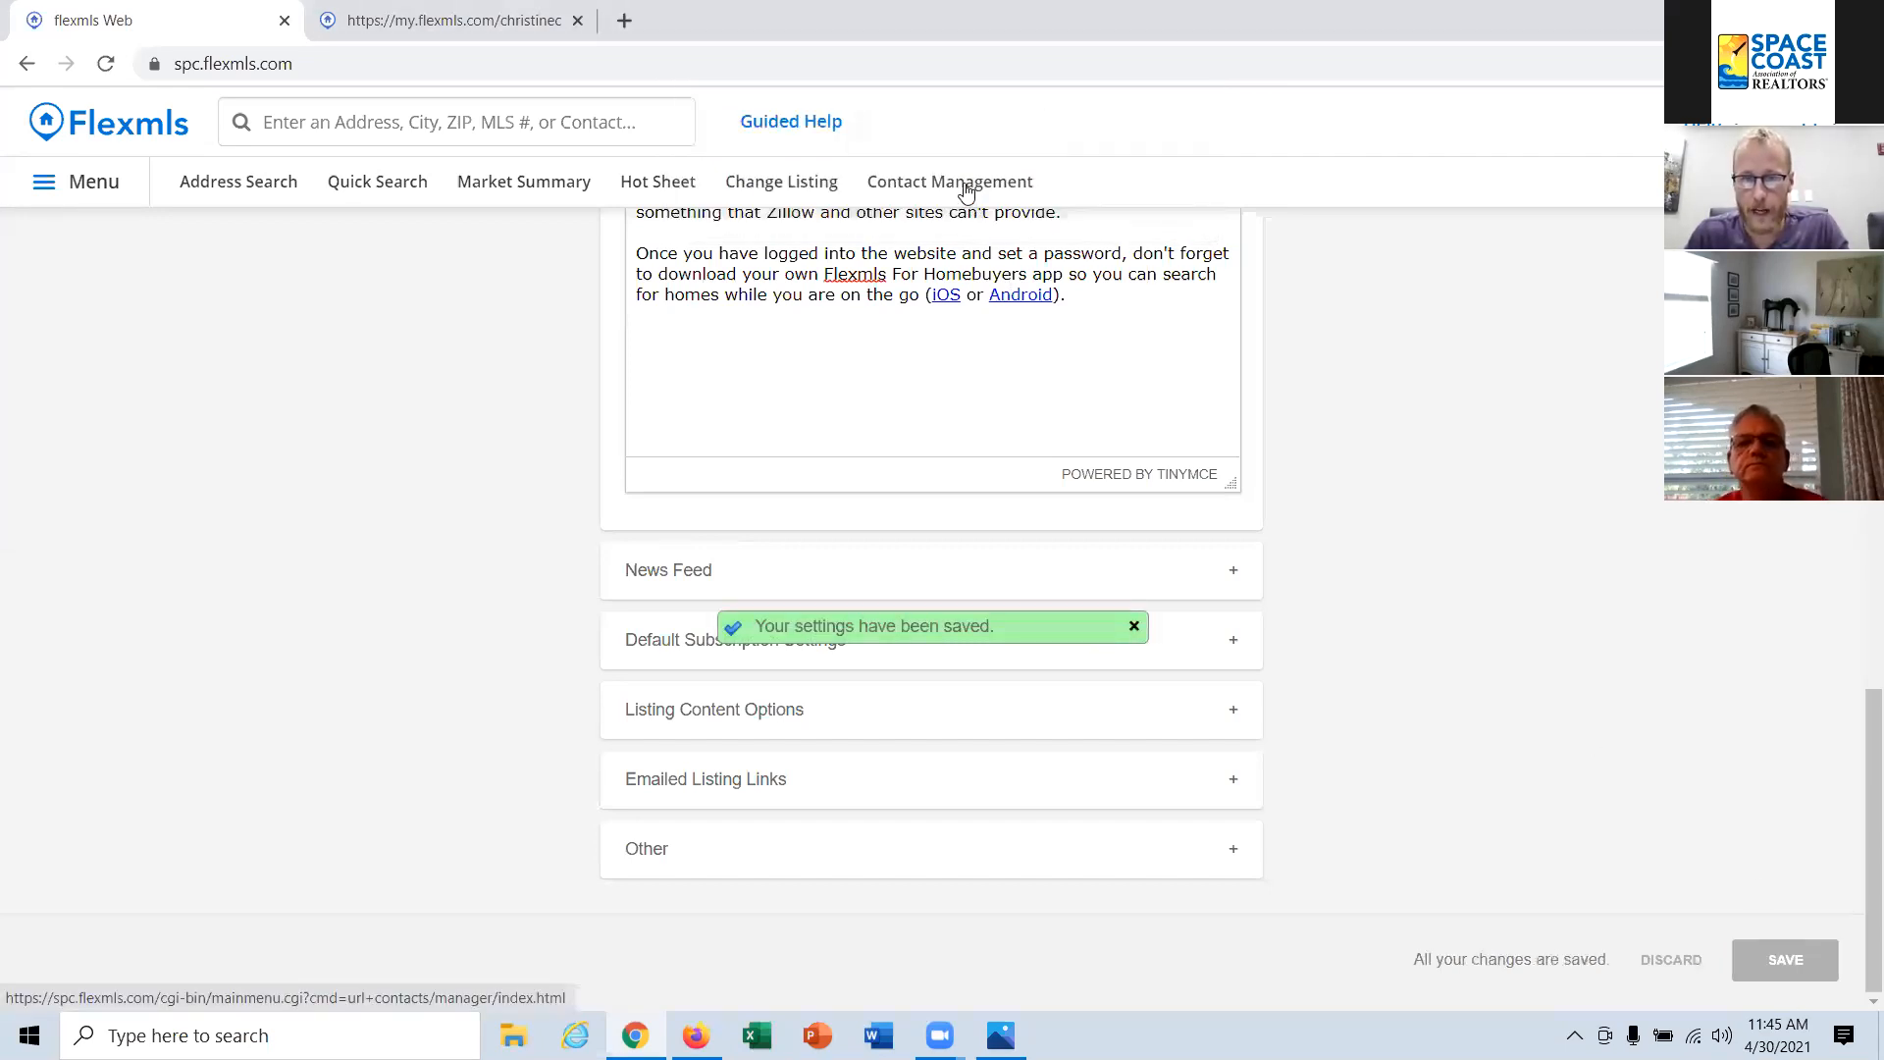
# Step: Go to Contact Management and open the details of the first contact in the list
pyautogui.click(966, 191)
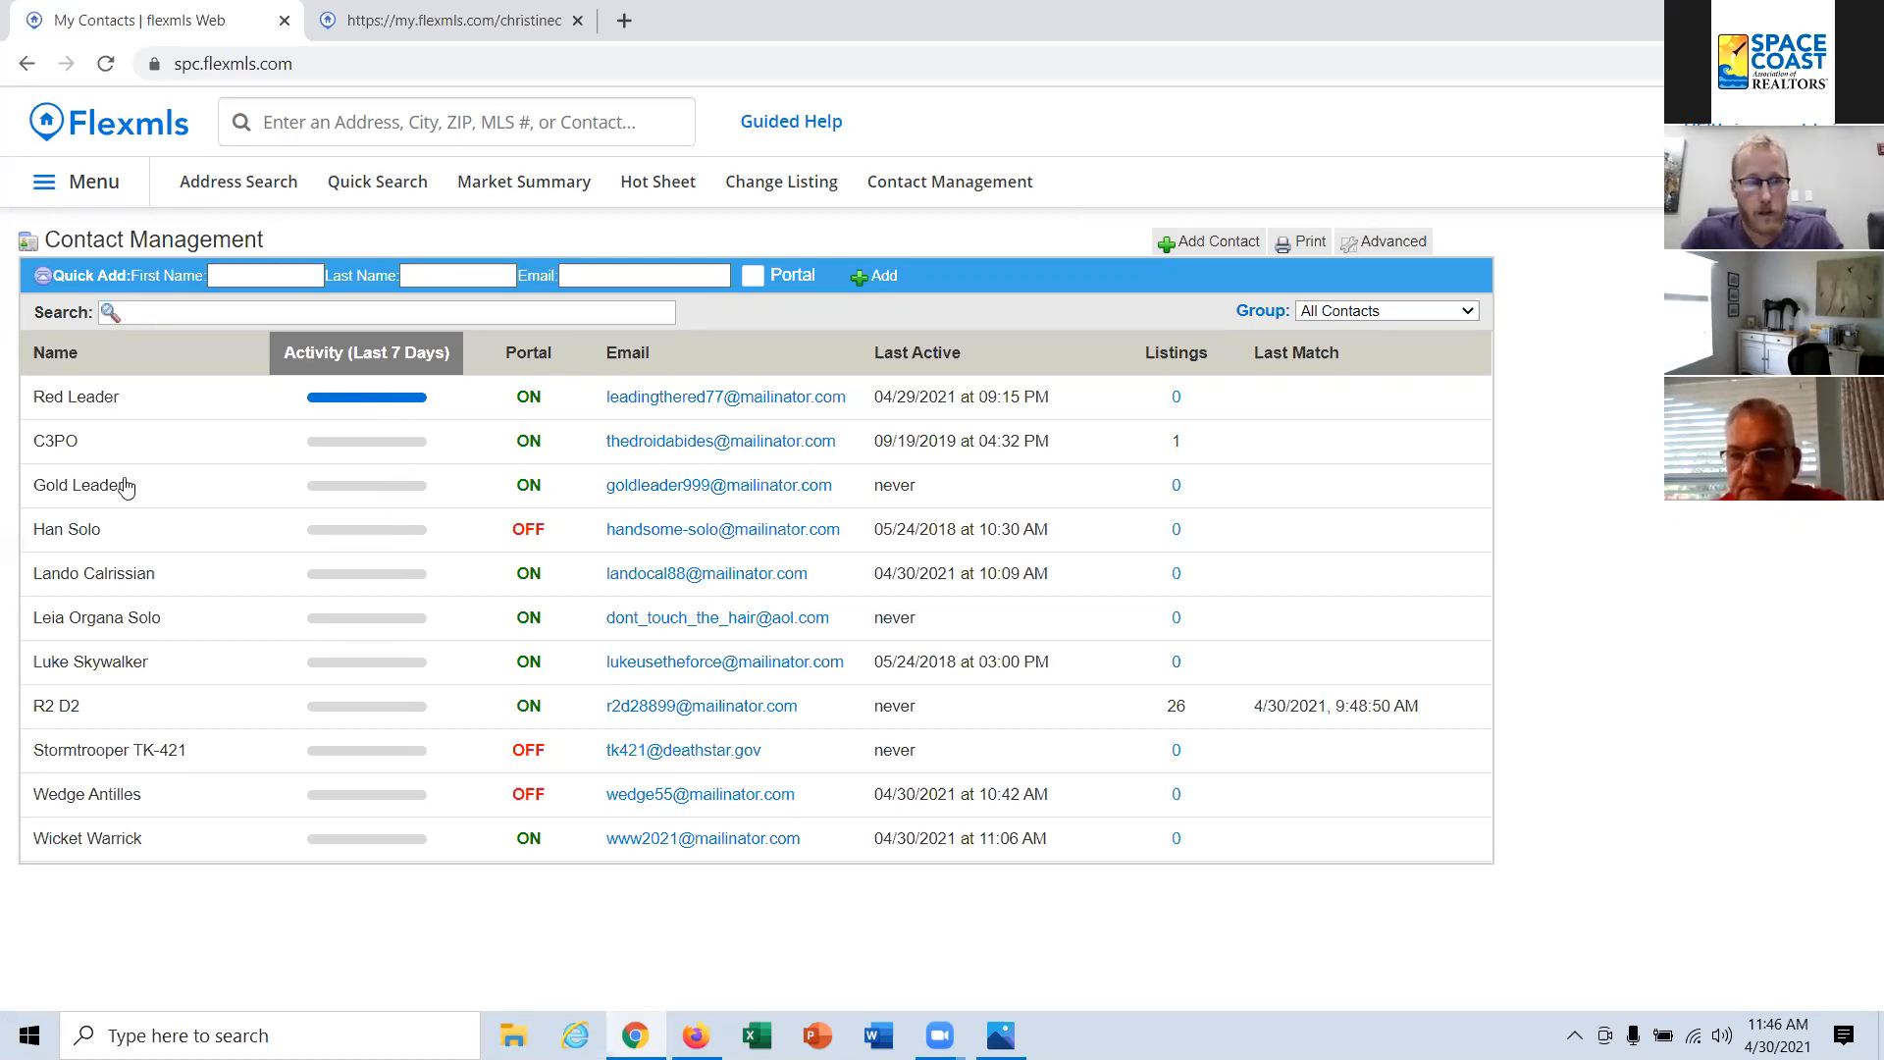
pyautogui.click(167, 404)
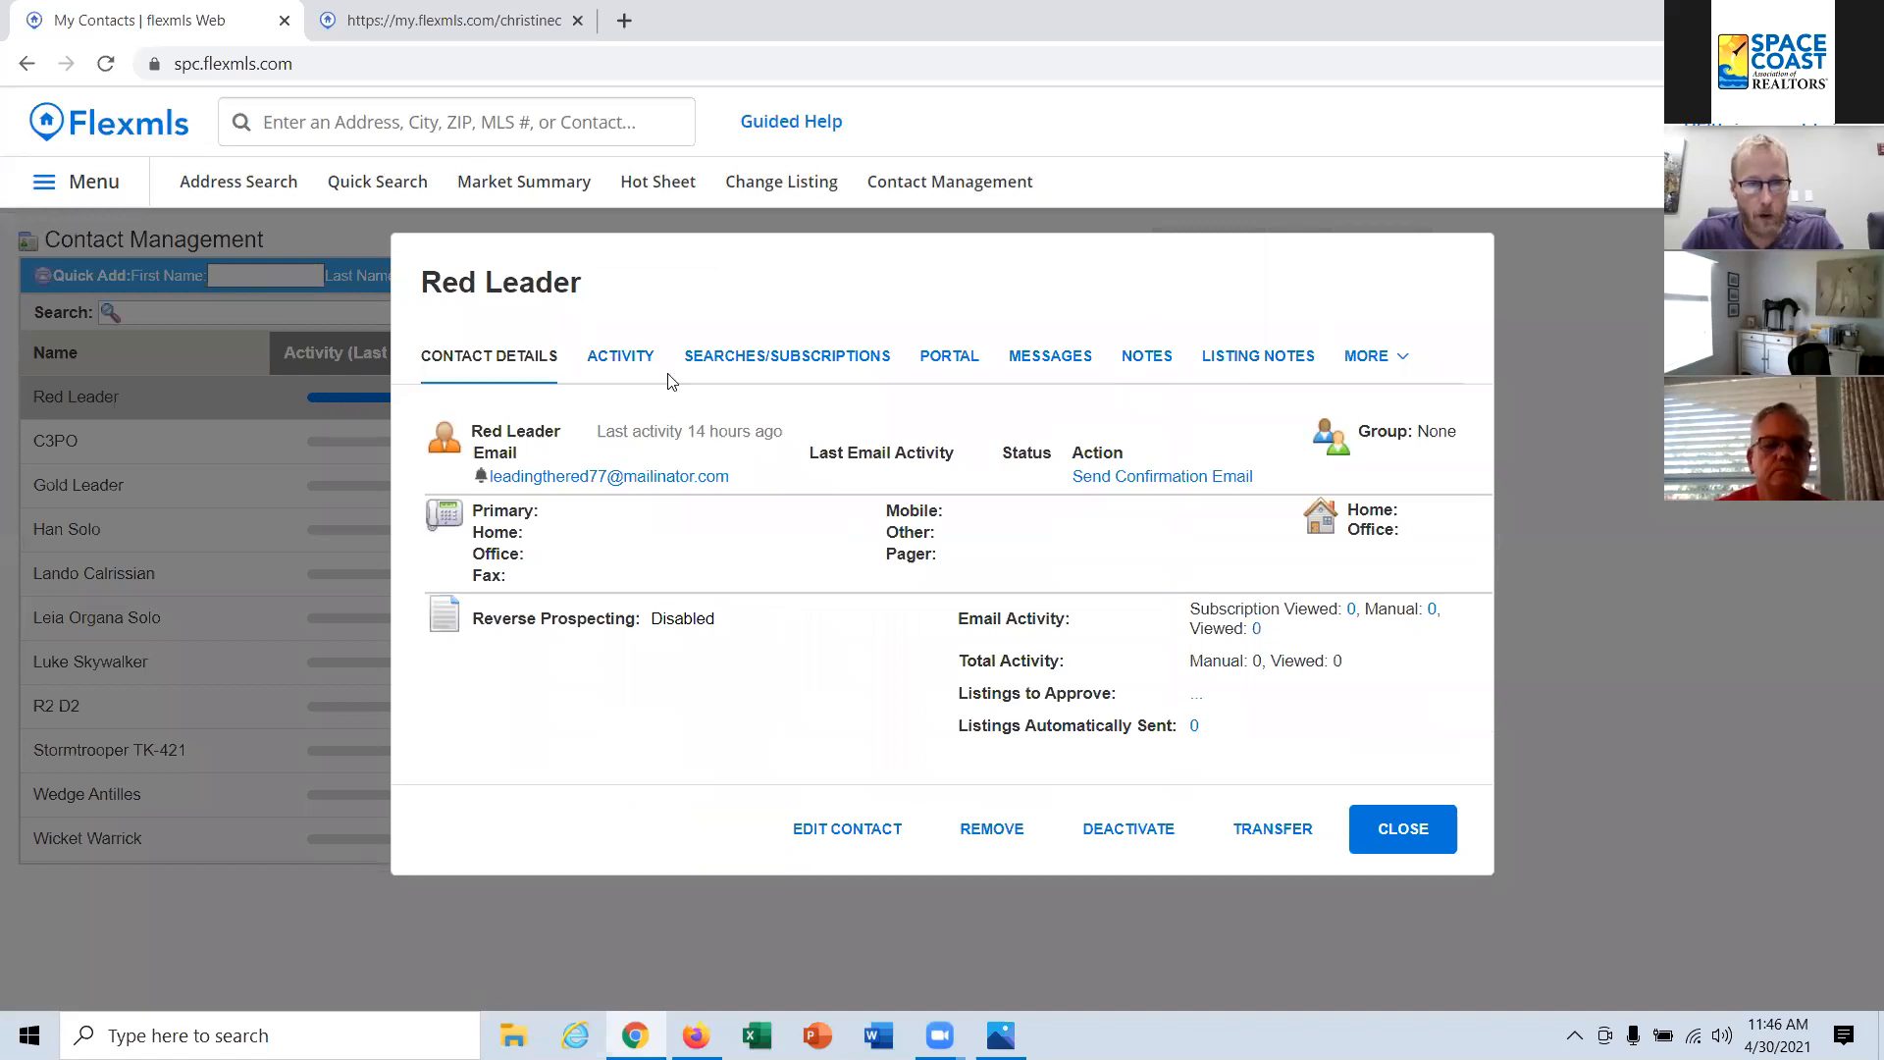
# Step: Review the contact's activity over the last 30 days and expand the viewed listings to examine which properties were opened
pyautogui.click(628, 361)
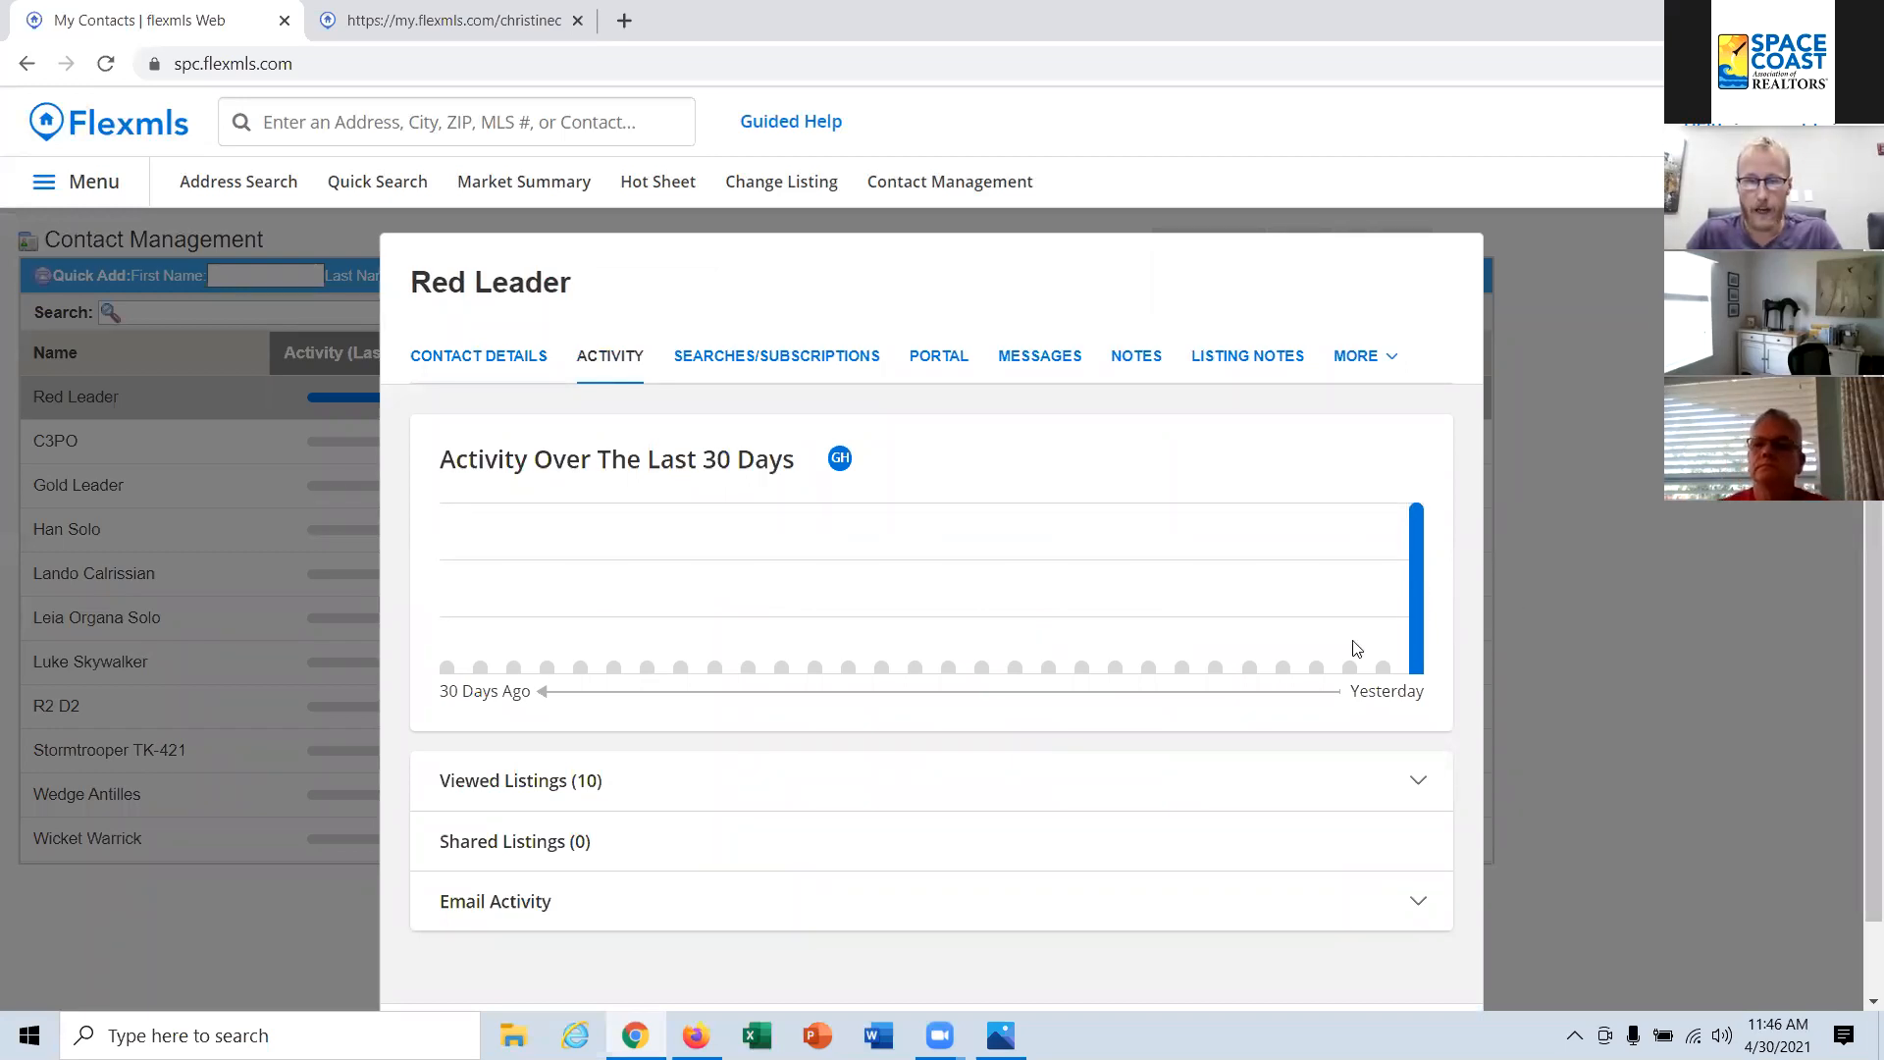
pyautogui.click(571, 782)
pyautogui.scroll(-1, 648, 726)
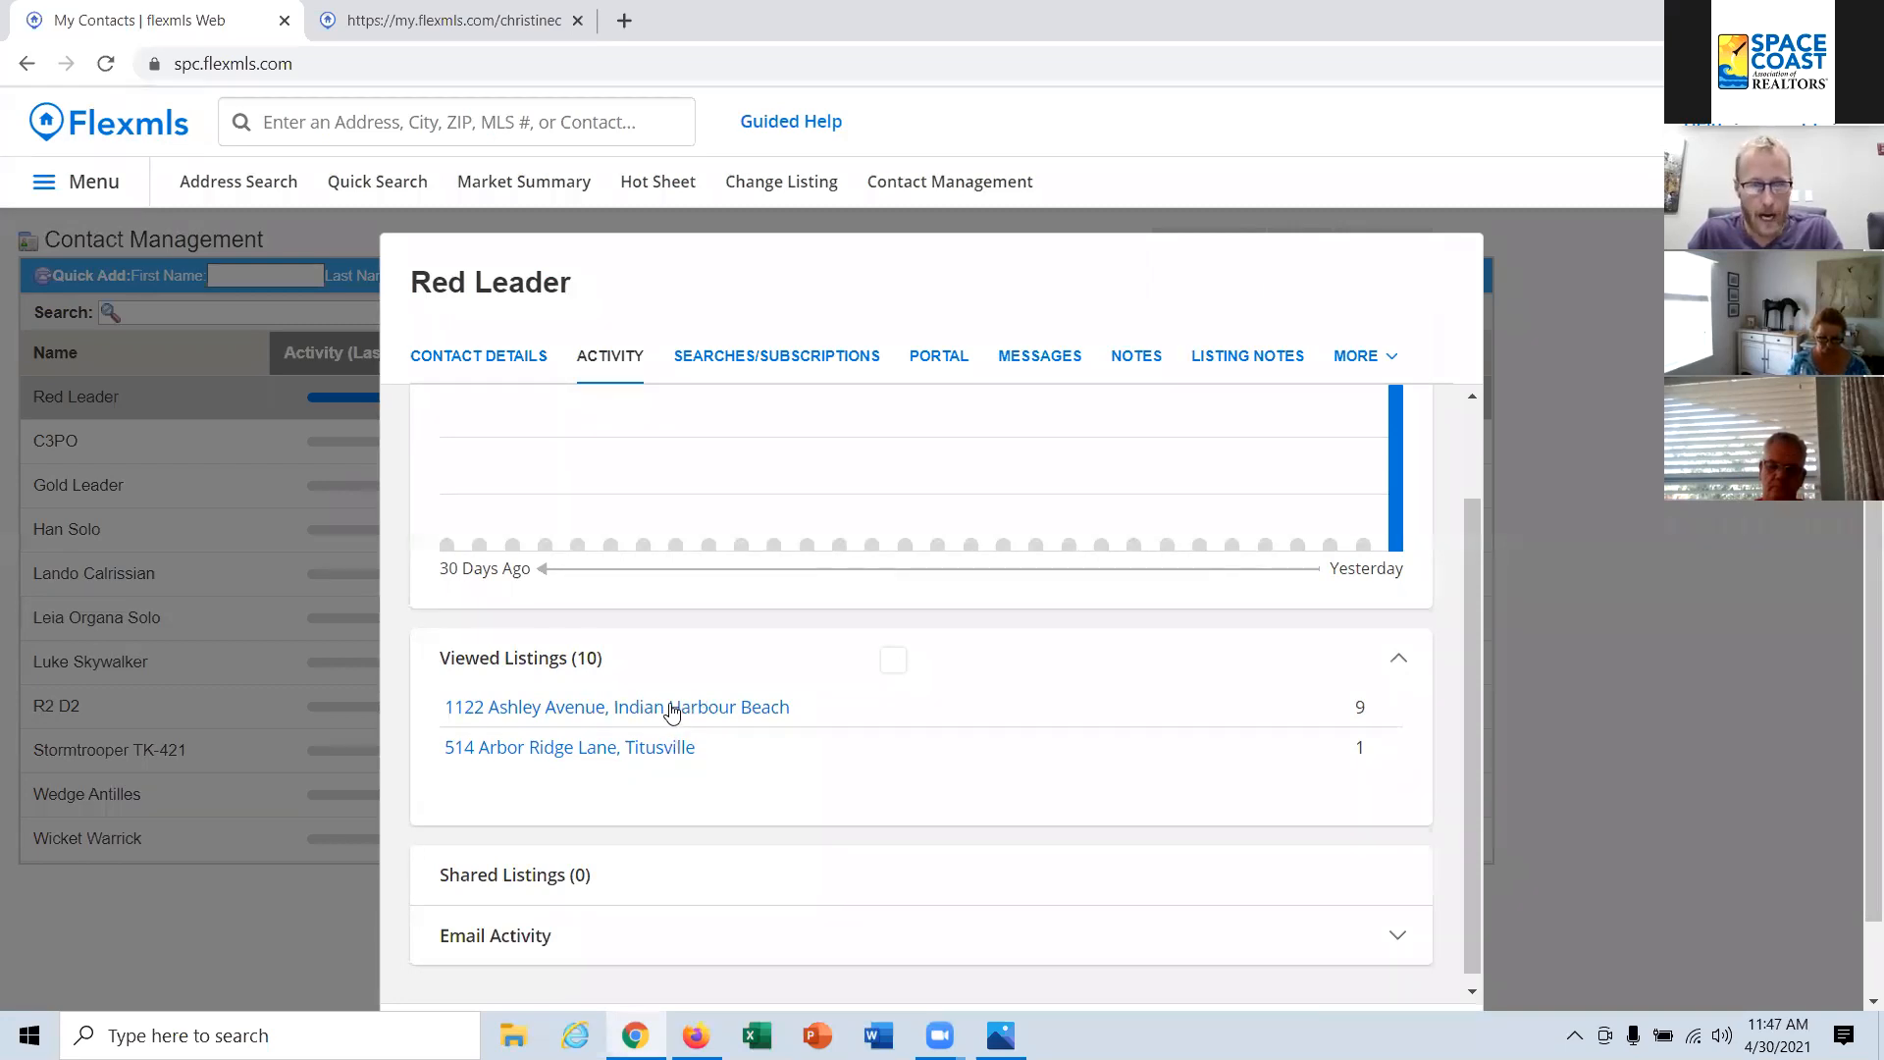
pyautogui.scroll(-1, 706, 775)
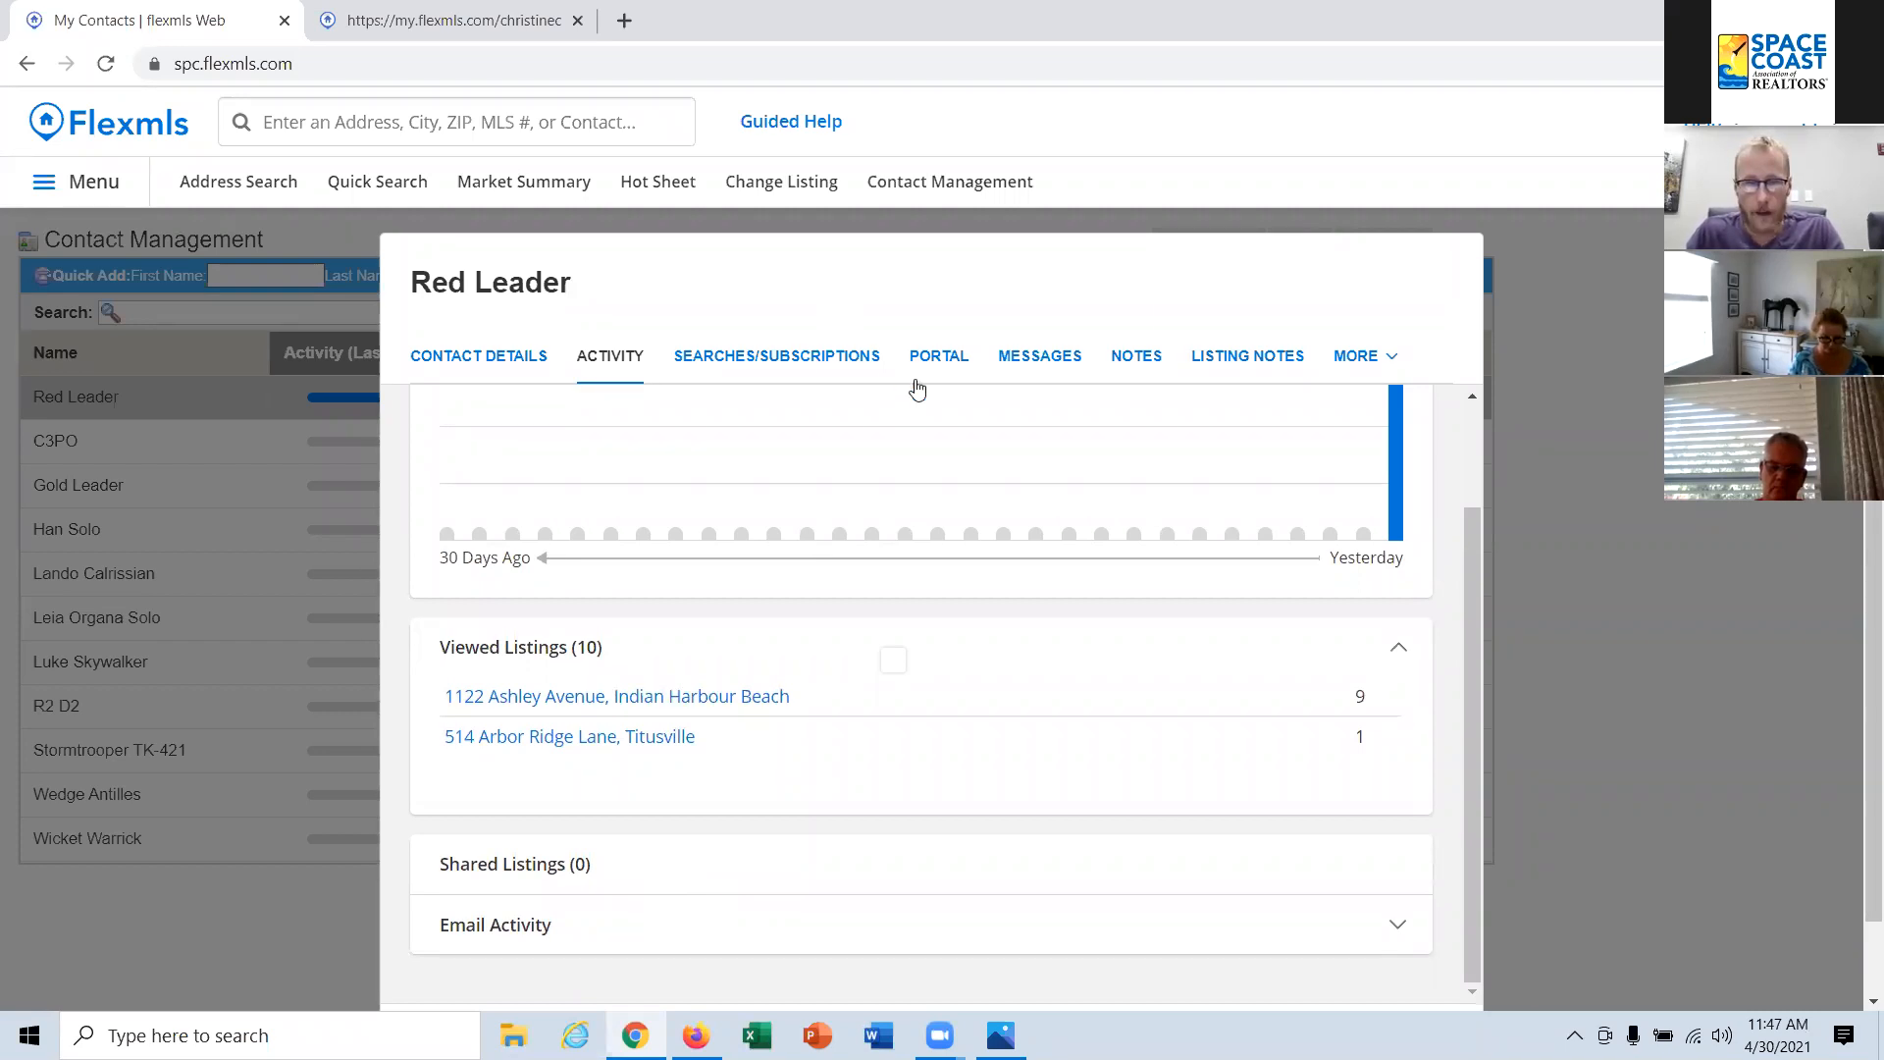
# Step: View the Saved listing collection from the contact's portal details, return to Contact Management and close the contact's details
pyautogui.click(940, 361)
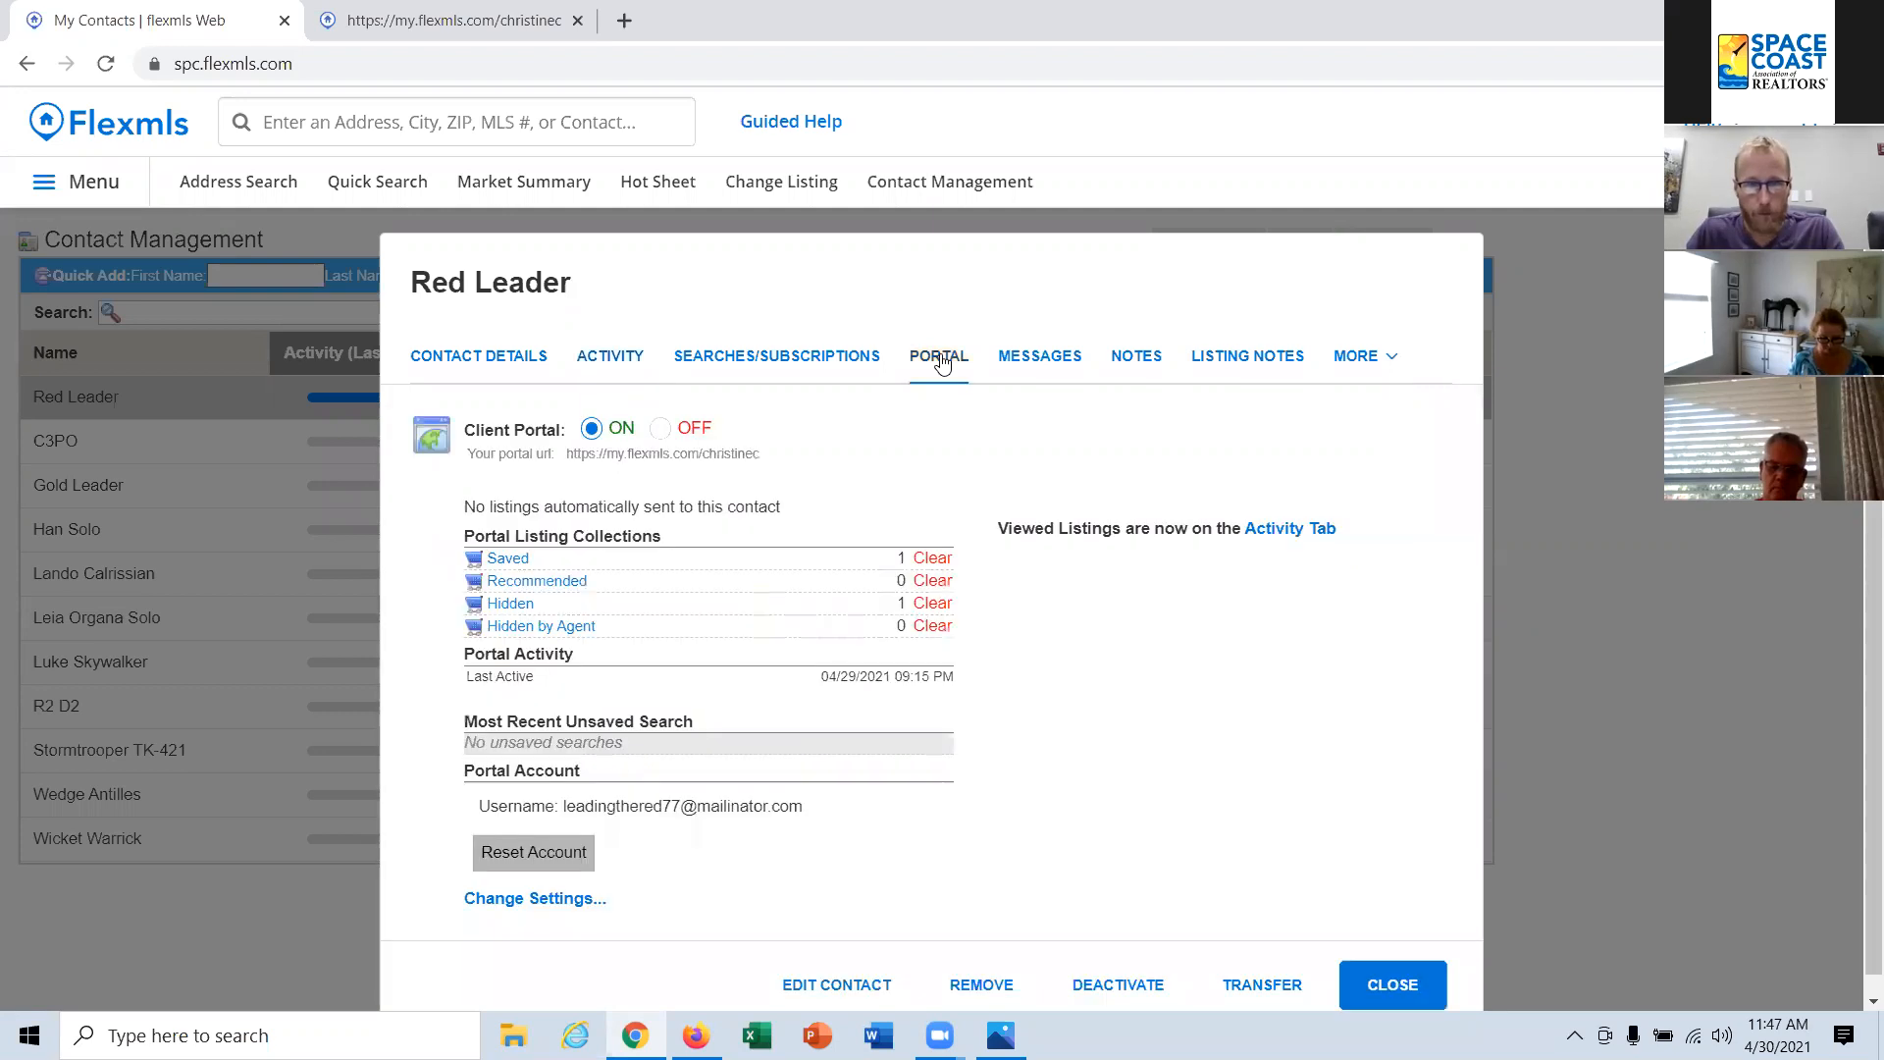
pyautogui.click(512, 559)
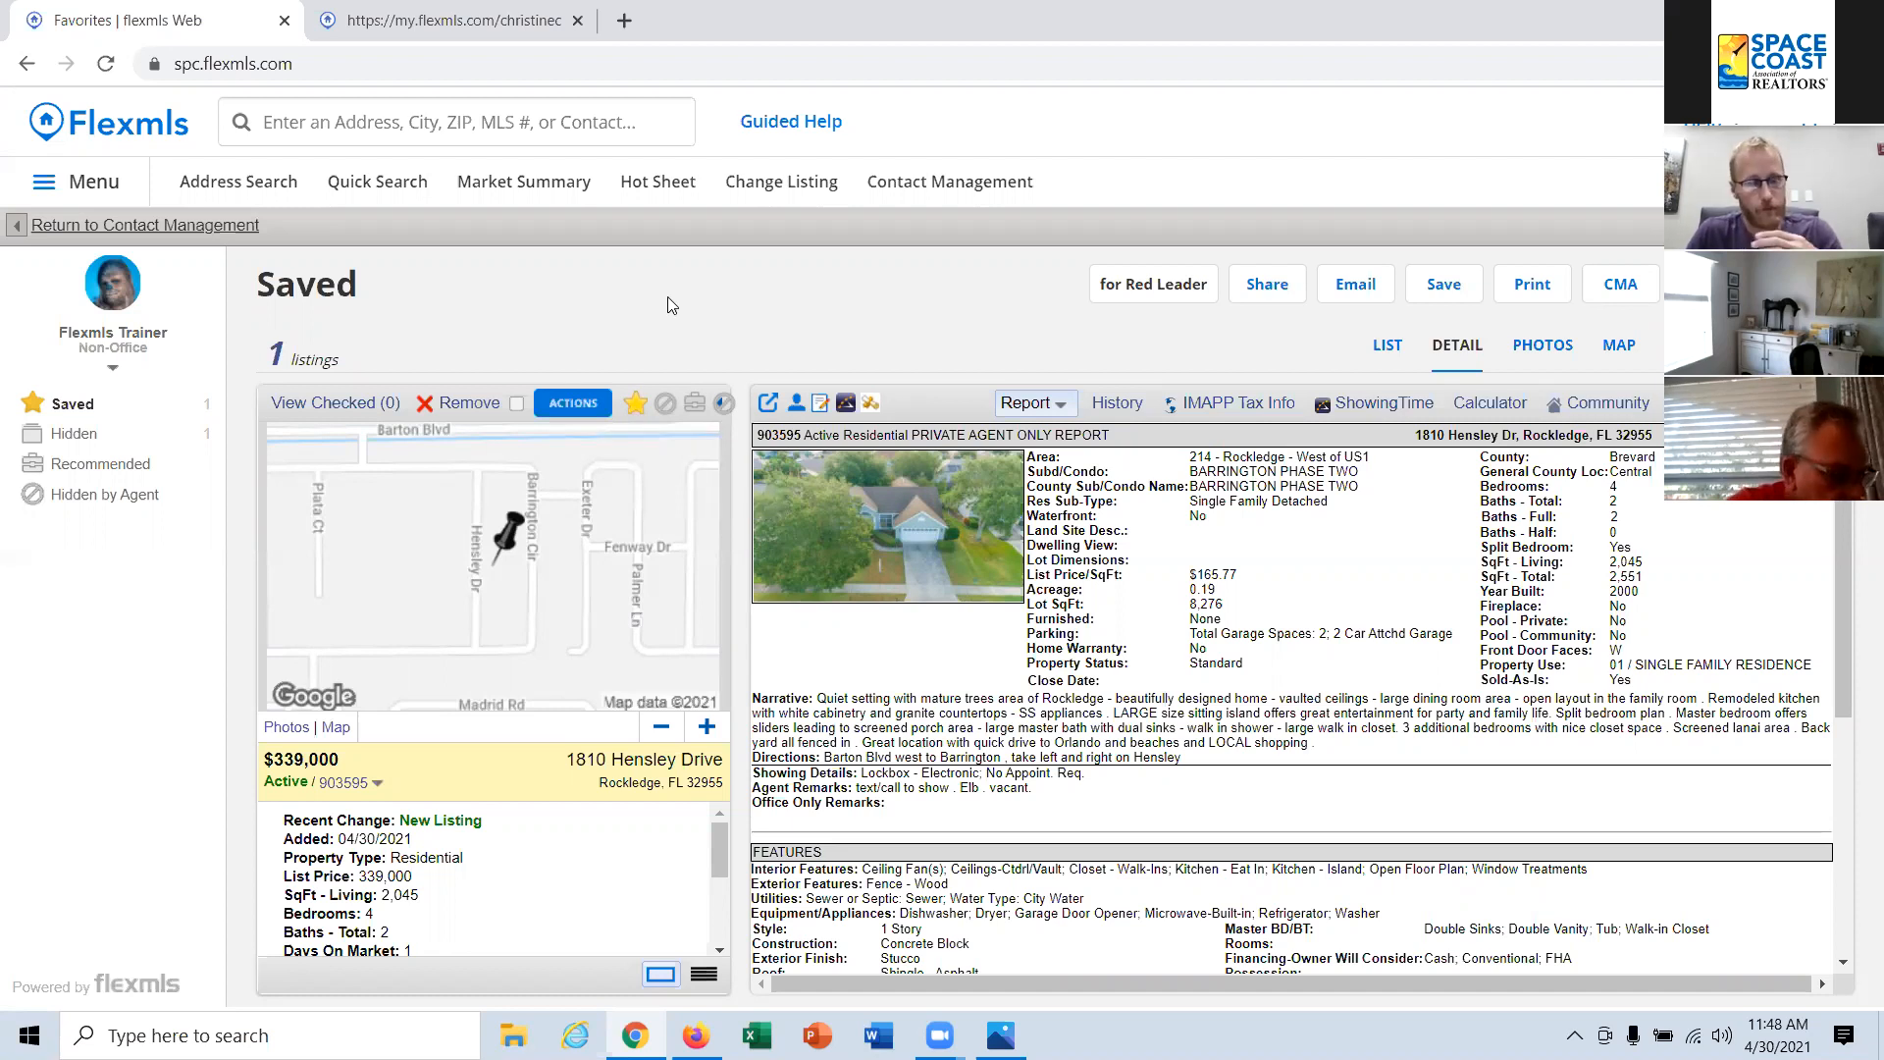
pyautogui.click(177, 228)
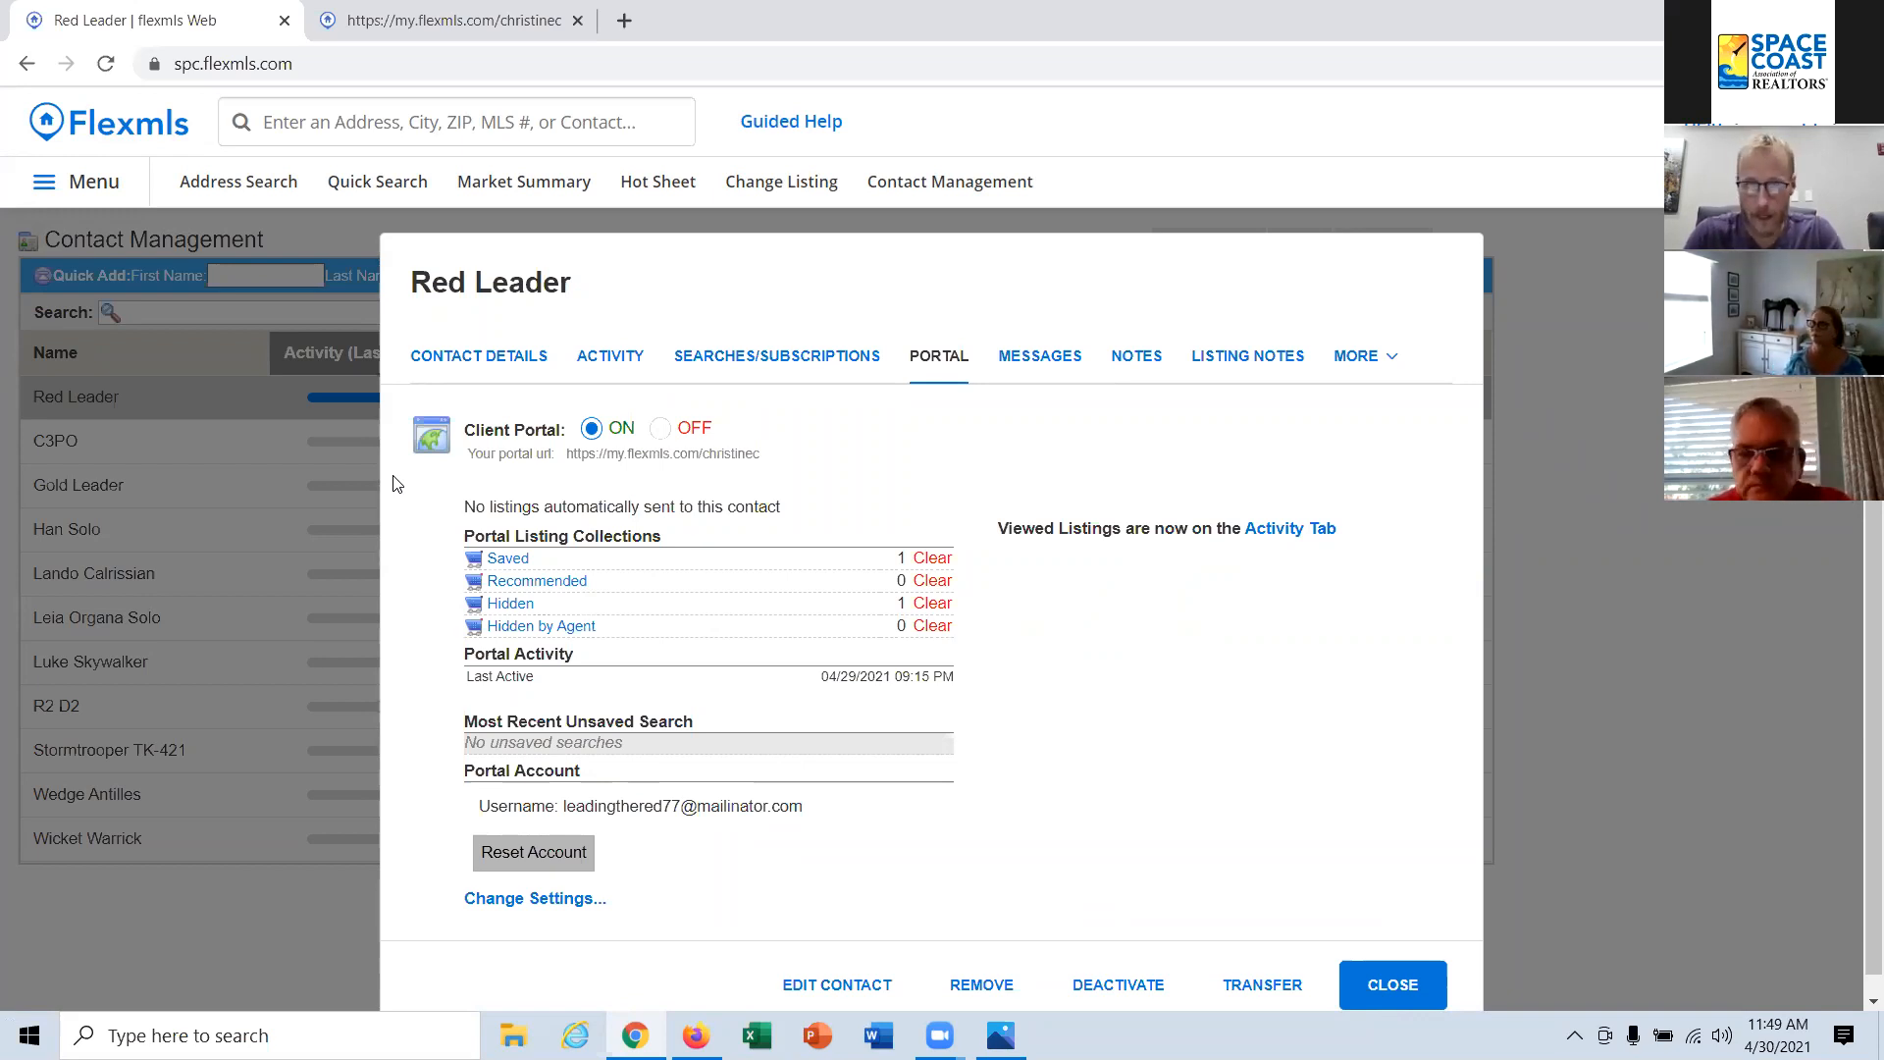
pyautogui.scroll(-1, 850, 488)
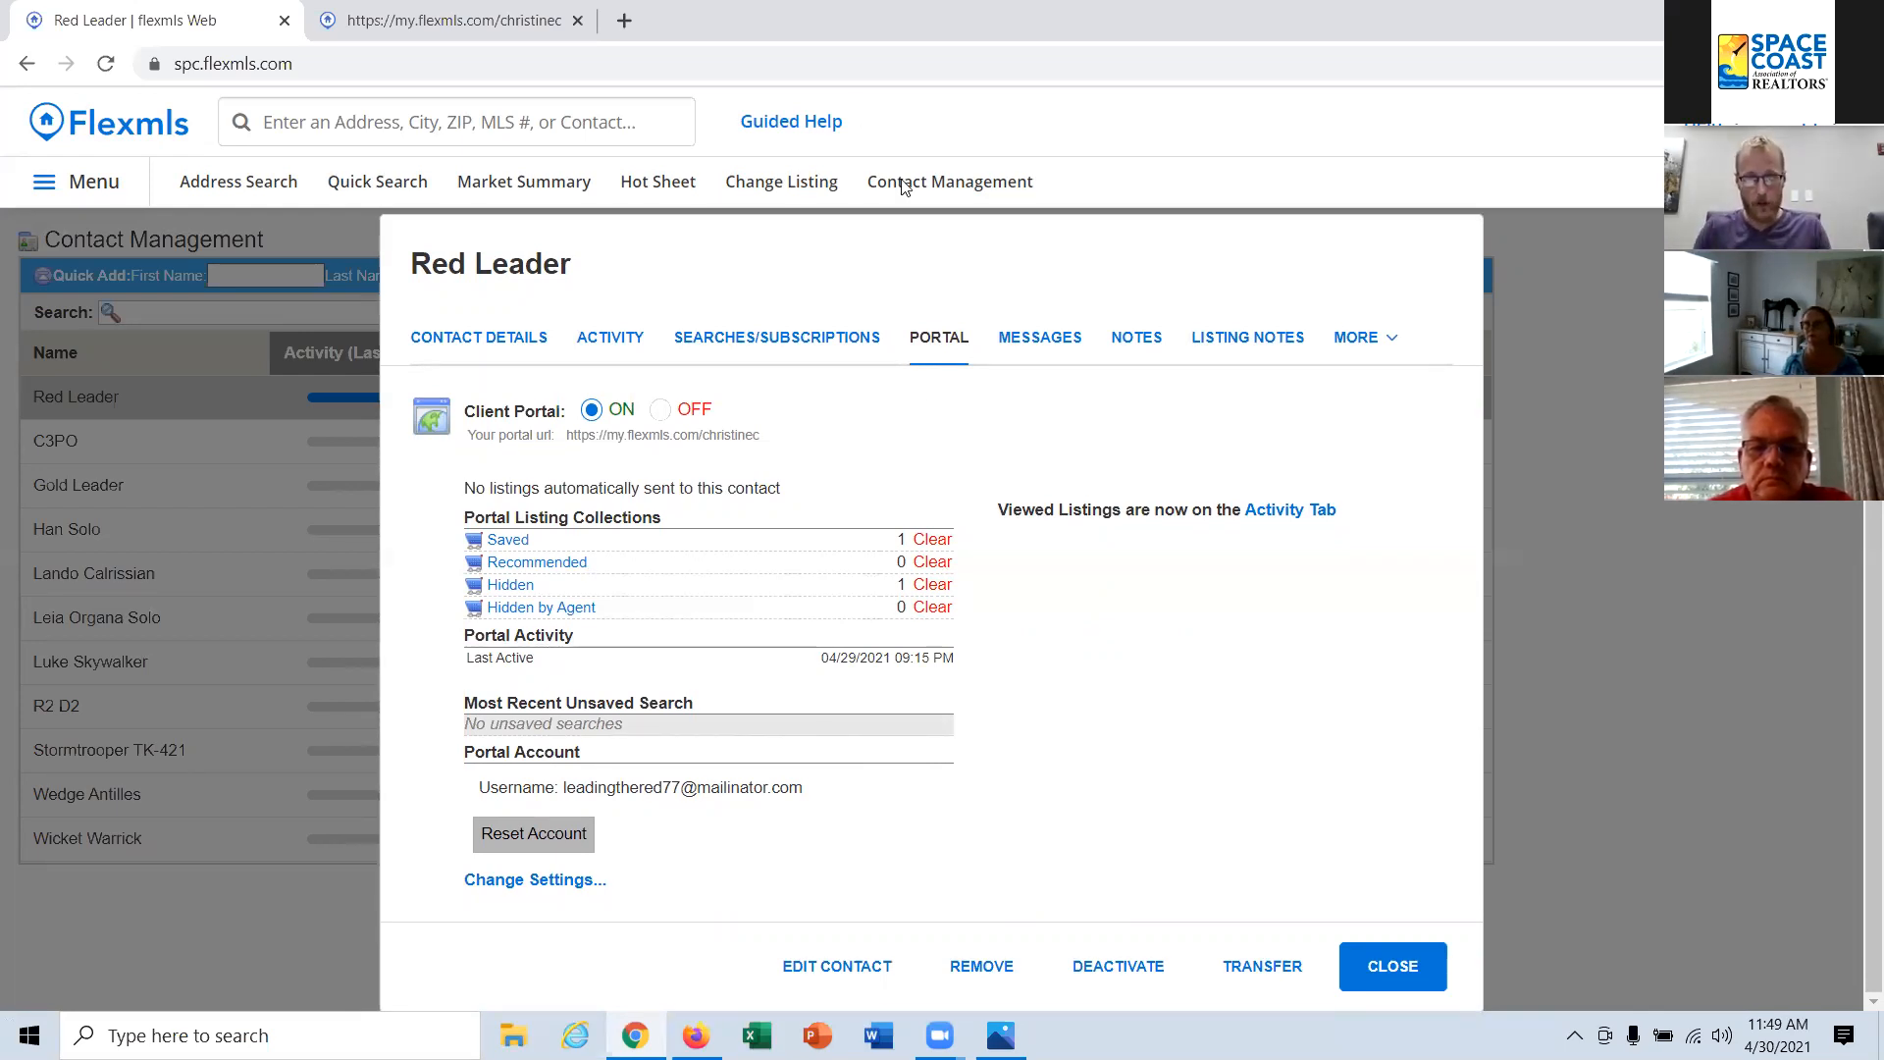
pyautogui.click(1427, 985)
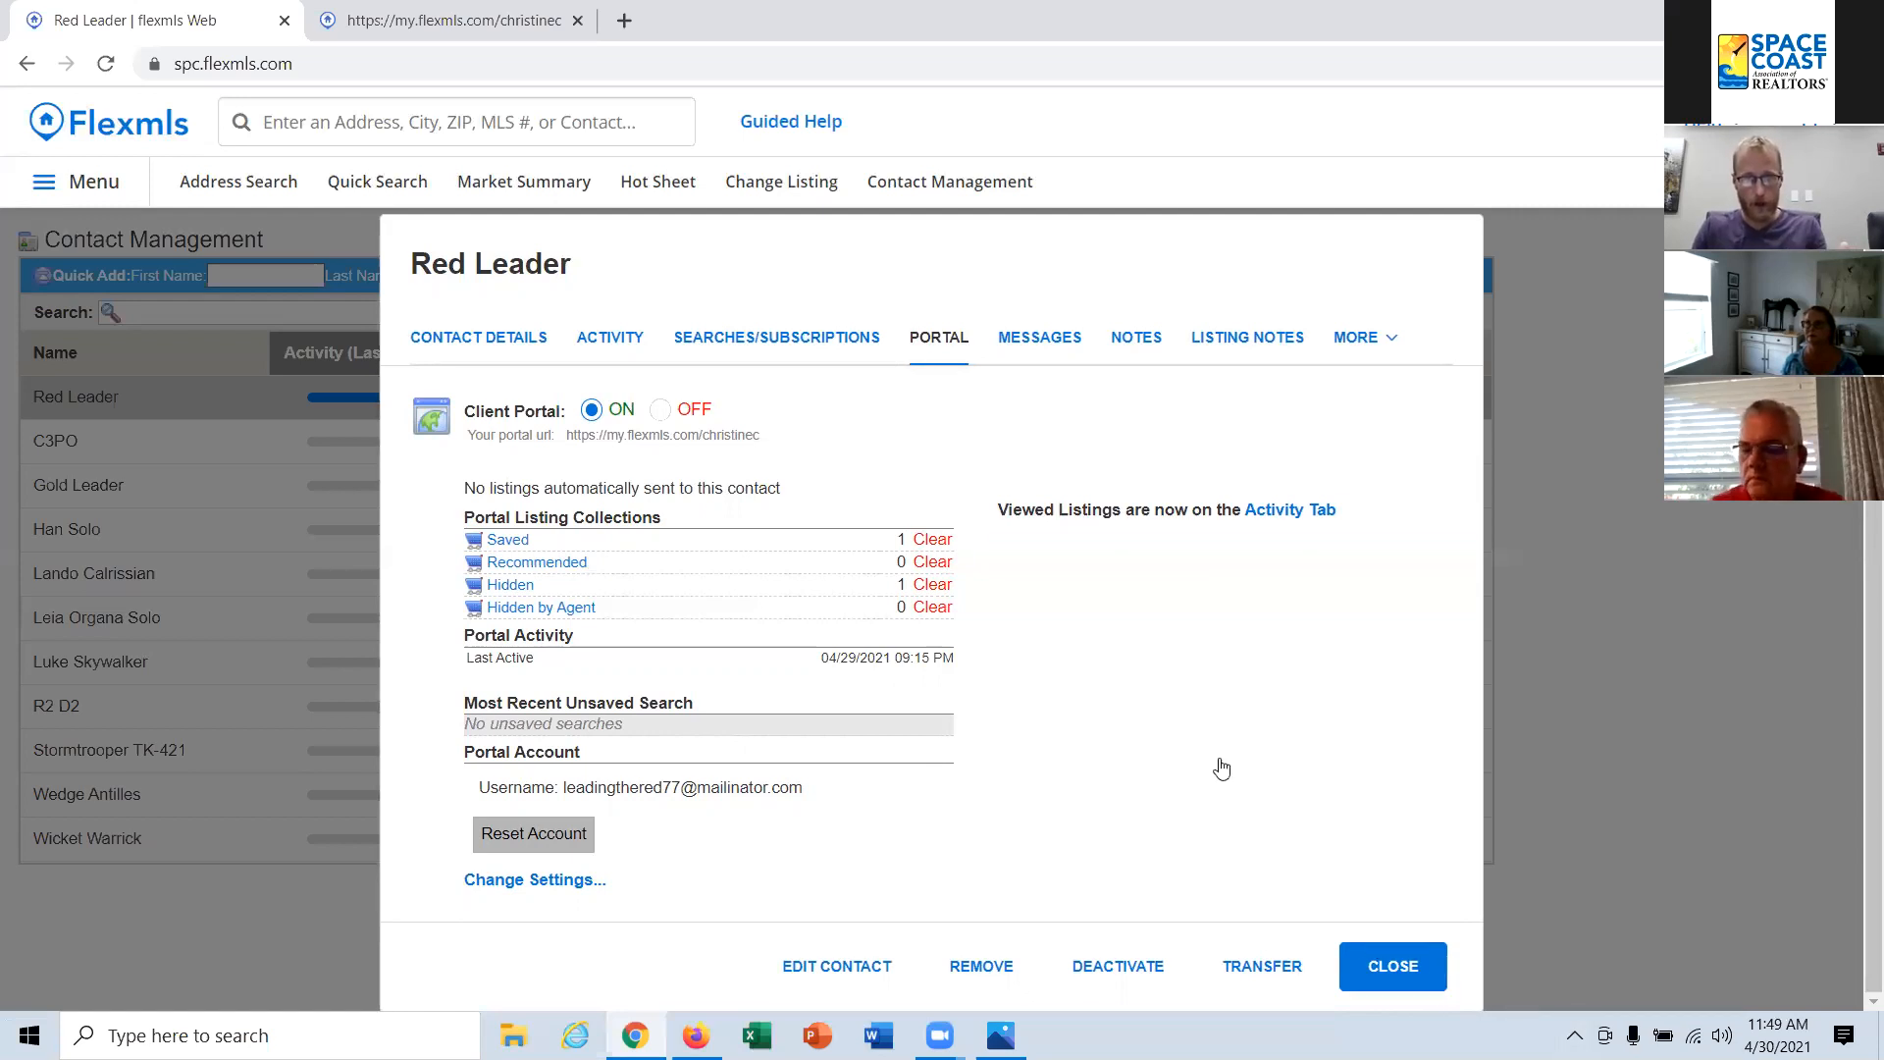